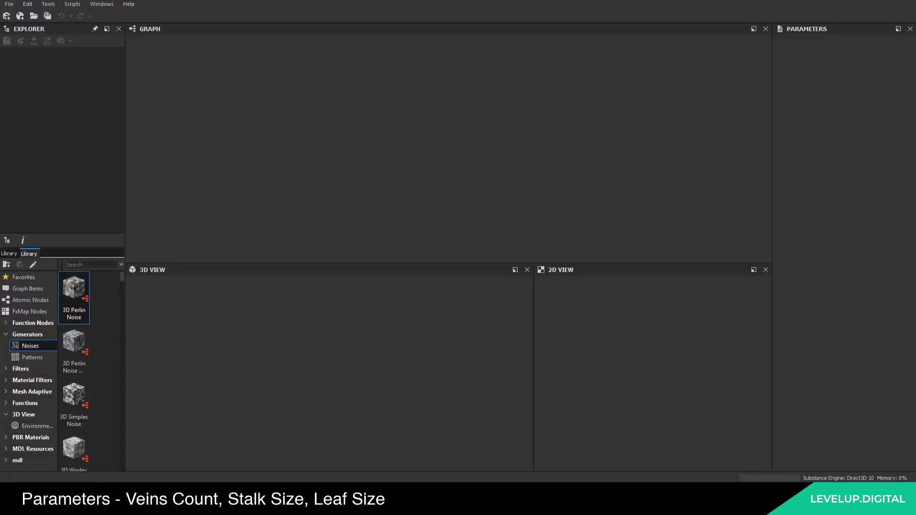
Create a new substance graph named GiantRedMustard from the Physically Based (Metallic/Roughness) template
{"action": "left_click", "coordinate": [10, 4]}
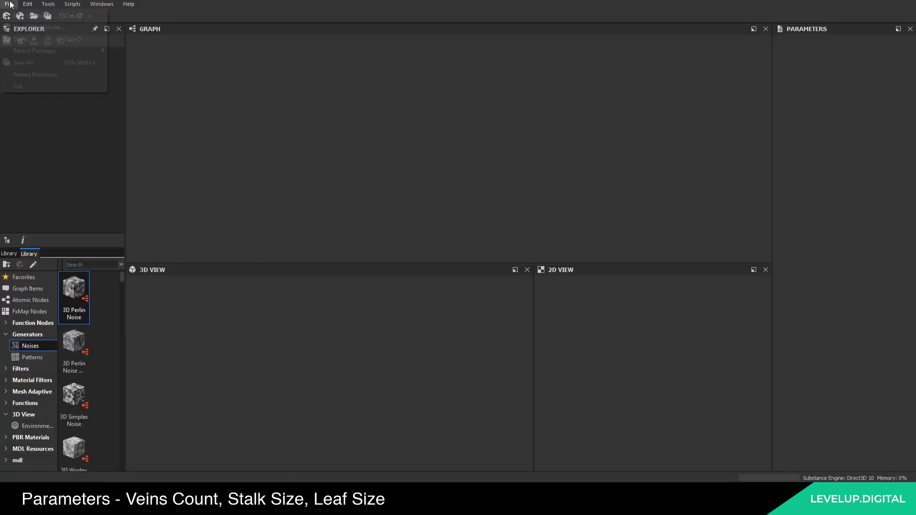
{"action": "left_click", "coordinate": [19, 16]}
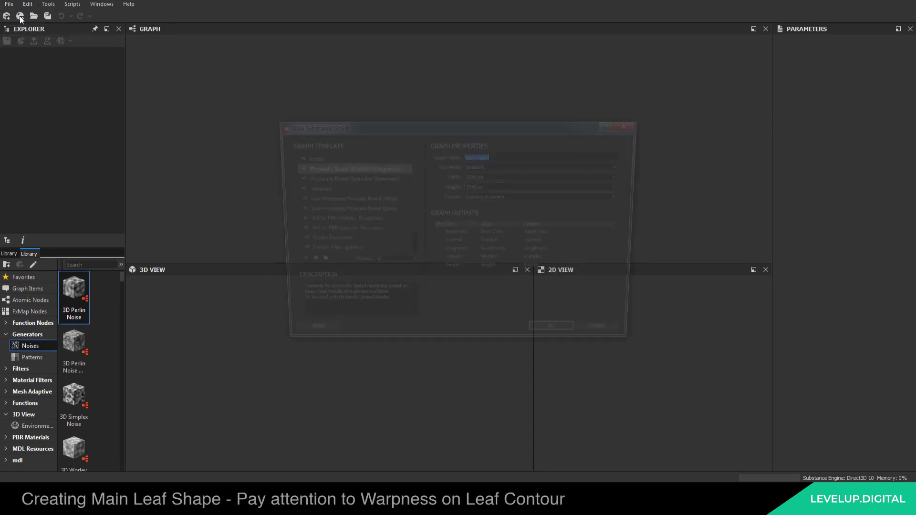
{"action": "left_click", "coordinate": [362, 171]}
{"action": "left_click", "coordinate": [505, 234]}
{"action": "double_click", "coordinate": [505, 154]}
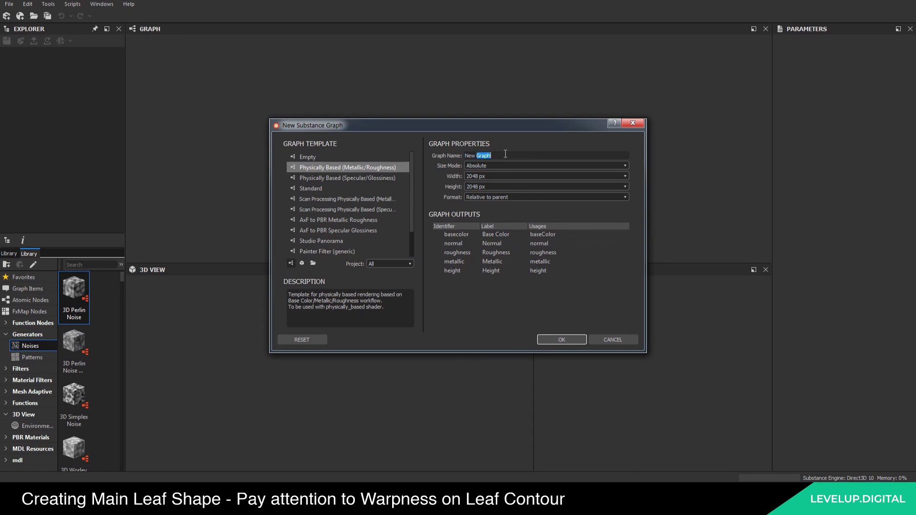
{"action": "left_click_drag", "start_coordinate": [504, 154], "coordinate": [401, 158]}
{"action": "left_click", "coordinate": [504, 154]}
{"action": "left_click_drag", "start_coordinate": [504, 154], "coordinate": [445, 152]}
{"action": "type", "text": "GiantRedMustard"}
{"action": "left_click", "coordinate": [552, 340]}
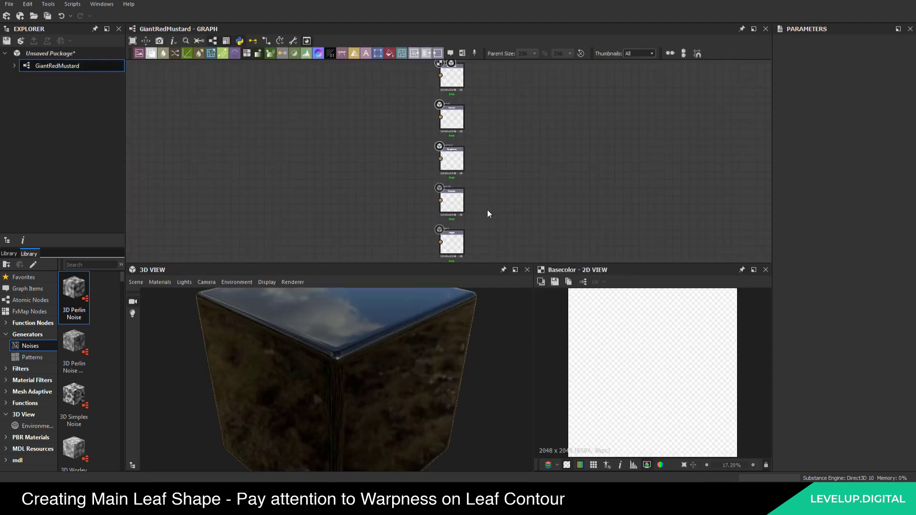
Delete the Metallic, Roughness, Normal and Base Color output nodes from the graph, keeping only Height
{"action": "scroll", "coordinate": [380, 154], "scroll_direction": "up", "scroll_amount": 3}
{"action": "left_click", "coordinate": [350, 205]}
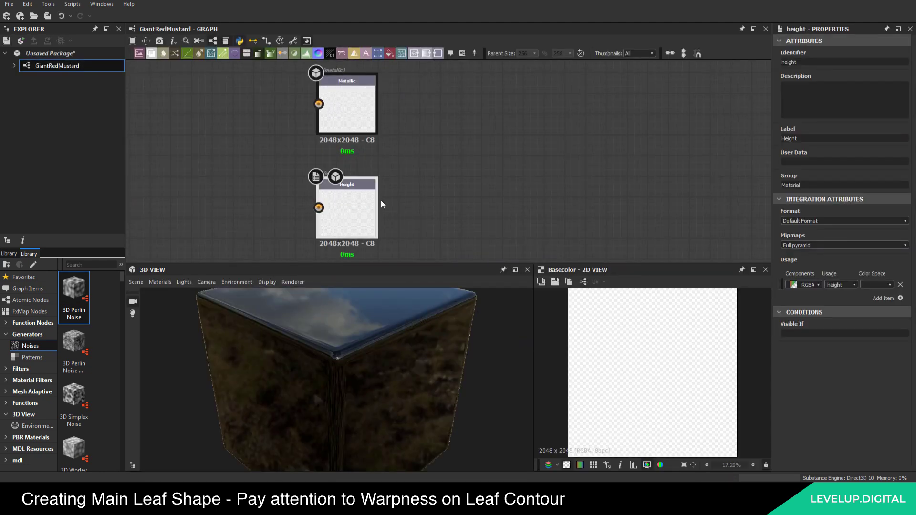
{"action": "middle_click_drag", "start_coordinate": [388, 152], "coordinate": [409, 232]}
{"action": "left_click", "coordinate": [365, 181]}
{"action": "scroll", "coordinate": [364, 182], "scroll_direction": "down", "scroll_amount": 3}
{"action": "key", "text": "Delete"}
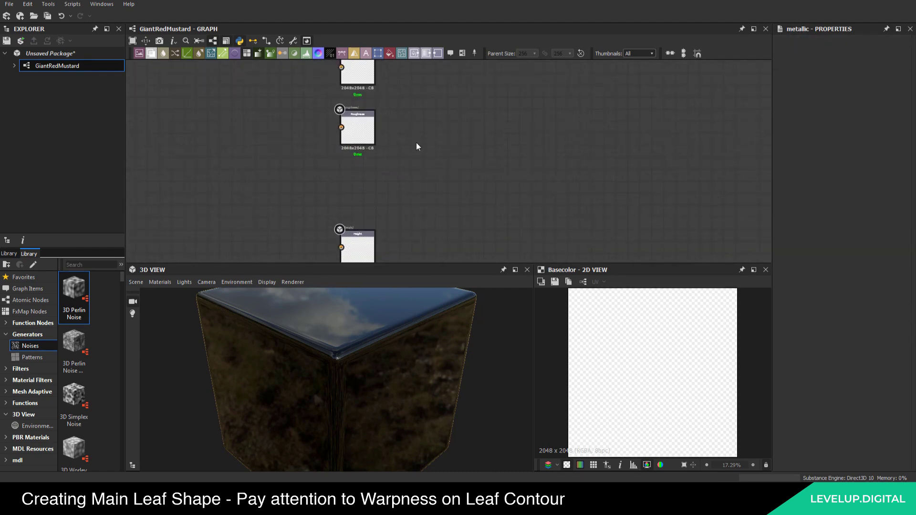
{"action": "middle_click_drag", "start_coordinate": [416, 143], "coordinate": [421, 209]}
{"action": "left_click", "coordinate": [370, 192]}
{"action": "middle_click_drag", "start_coordinate": [436, 148], "coordinate": [433, 209]}
{"action": "key", "text": "Delete"}
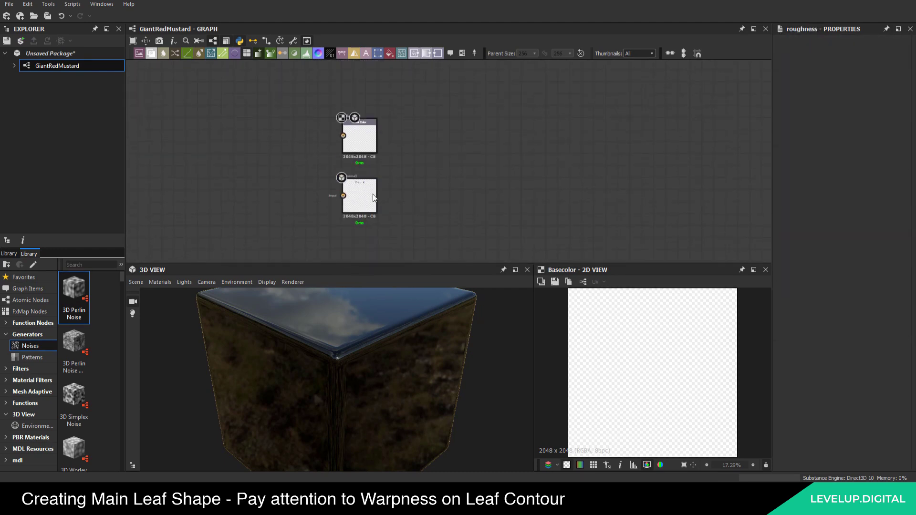
{"action": "key", "text": "Delete"}
{"action": "left_click", "coordinate": [363, 141]}
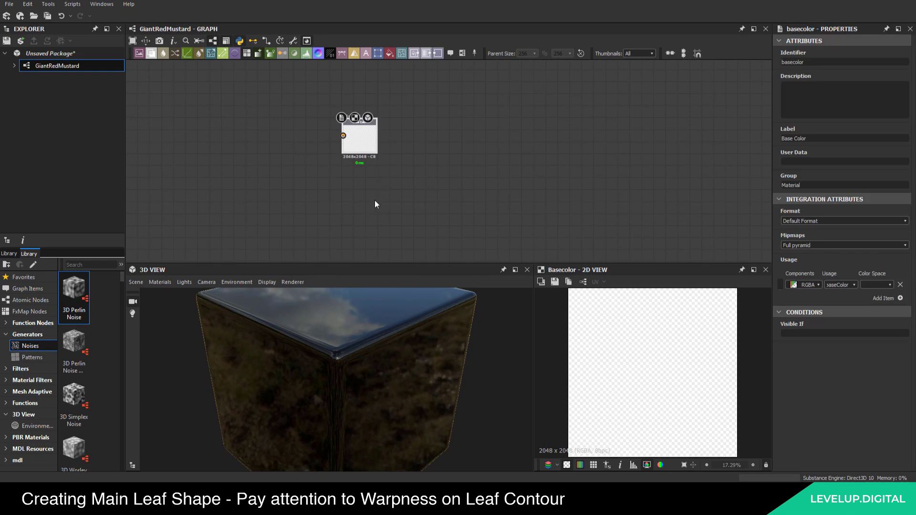
{"action": "key", "text": "Delete"}
Add a Blend node before the Height output and connect its output to the Height input
{"action": "middle_click_drag", "start_coordinate": [382, 203], "coordinate": [445, 93]}
{"action": "scroll", "coordinate": [423, 176], "scroll_direction": "down", "scroll_amount": 4}
{"action": "middle_click_drag", "start_coordinate": [426, 195], "coordinate": [516, 145]}
{"action": "scroll", "coordinate": [478, 171], "scroll_direction": "up", "scroll_amount": 4}
{"action": "middle_click_drag", "start_coordinate": [411, 151], "coordinate": [407, 186]}
{"action": "key", "text": "space"}
{"action": "type", "text": "blend"}
{"action": "key", "text": "Return"}
{"action": "left_click_drag", "start_coordinate": [395, 187], "coordinate": [433, 172]}
{"action": "left_click", "coordinate": [466, 183]}
{"action": "middle_click_drag", "start_coordinate": [467, 183], "coordinate": [441, 169]}
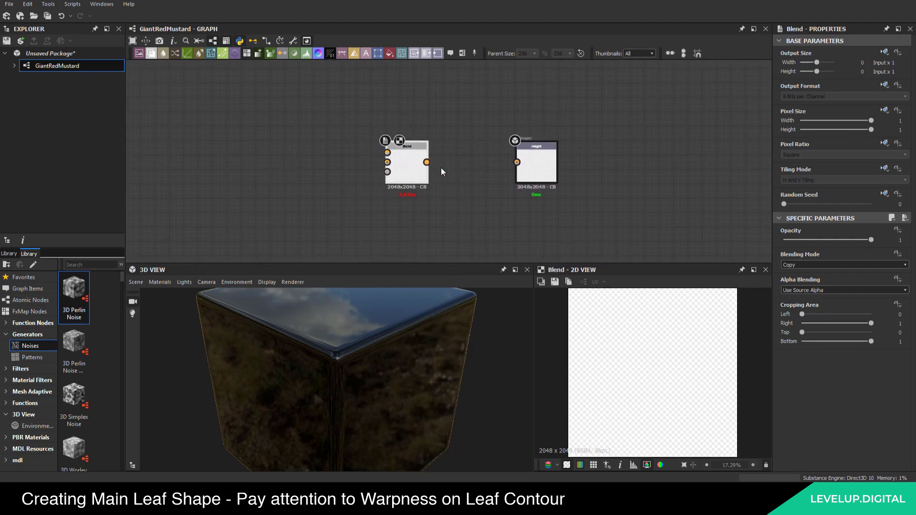
{"action": "left_click_drag", "start_coordinate": [426, 162], "coordinate": [517, 162]}
Insert a Normal node between the Blend node and the Height output, and preview the Blend node
{"action": "middle_click_drag", "start_coordinate": [281, 169], "coordinate": [336, 164]}
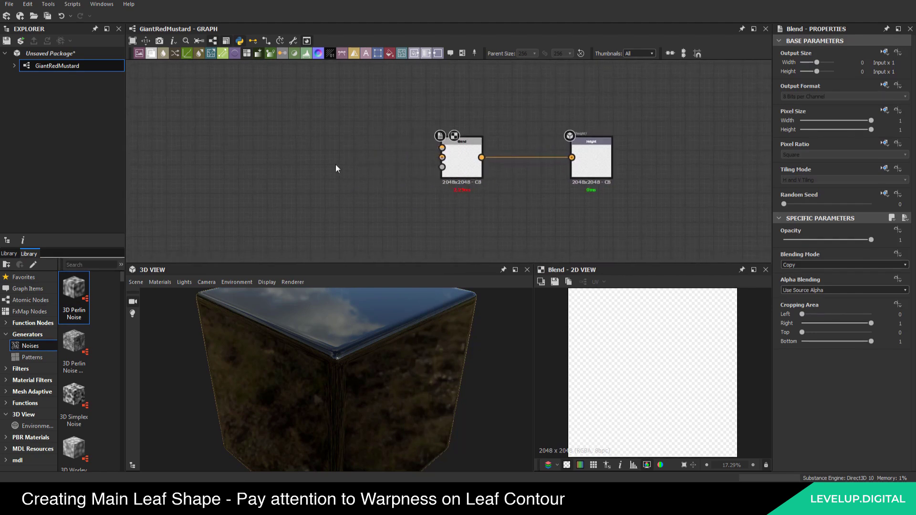
{"action": "key", "text": "space"}
{"action": "type", "text": "normal"}
{"action": "key", "text": "Return"}
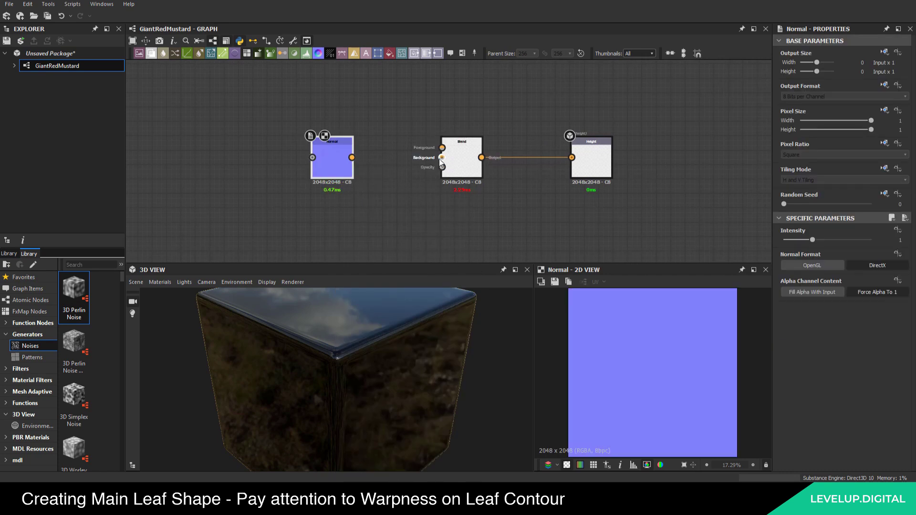
{"action": "left_click_drag", "start_coordinate": [348, 162], "coordinate": [507, 212]}
{"action": "left_click_drag", "start_coordinate": [459, 159], "coordinate": [478, 152]}
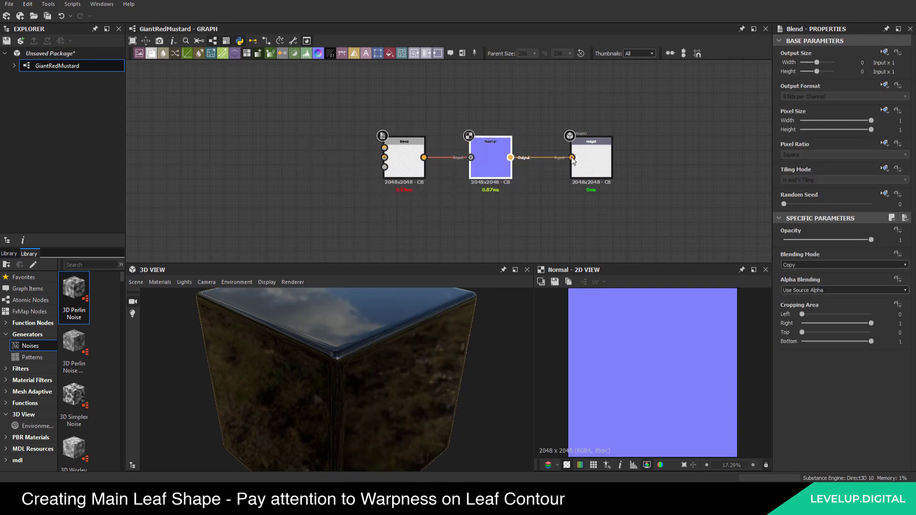
{"action": "double_click", "coordinate": [404, 160]}
{"action": "scroll", "coordinate": [410, 199], "scroll_direction": "down", "scroll_amount": 4}
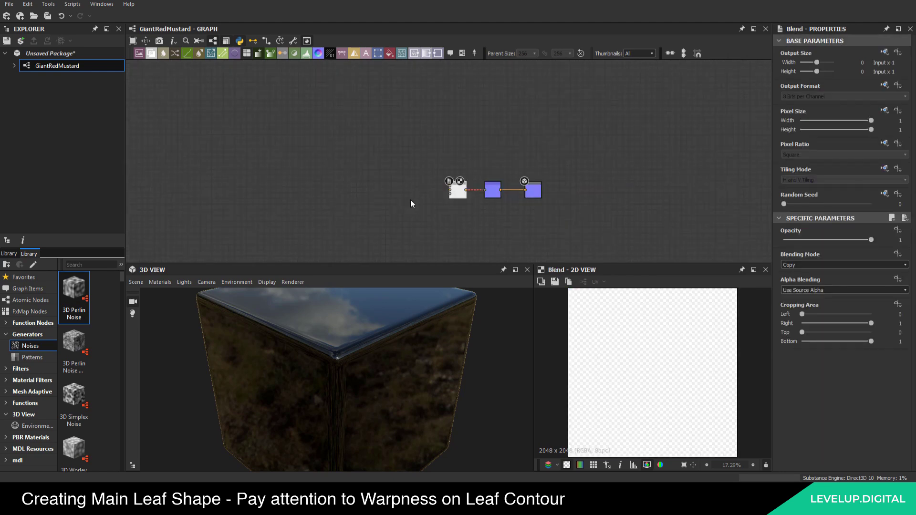
{"action": "middle_click_drag", "start_coordinate": [410, 203], "coordinate": [537, 199]}
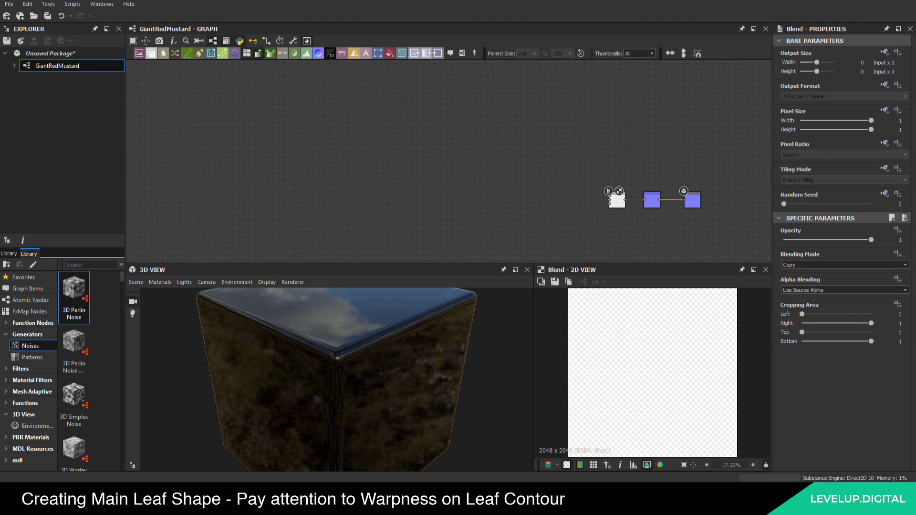
Switch to the image viewer and examine the leaf shape and veins in the red mustard reference photos
{"action": "left_click", "coordinate": [366, 498]}
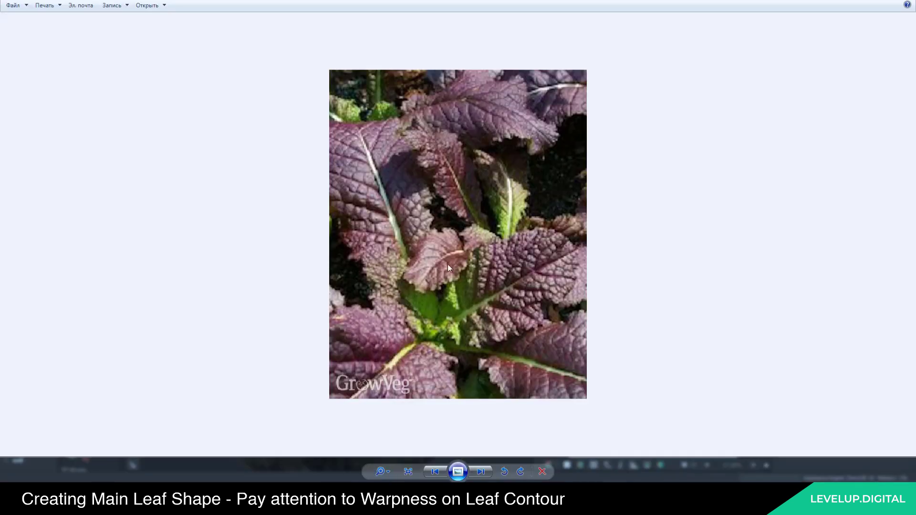
{"action": "key", "text": "Right"}
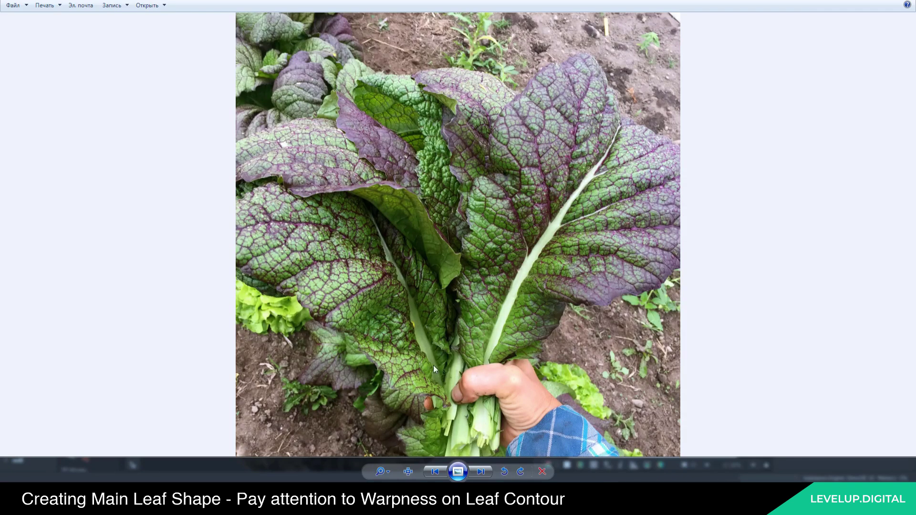
{"action": "key", "text": "alt+Tab"}
Add a Shape node in the empty area before the Blend node and set its pattern to Disc
{"action": "key", "text": "space"}
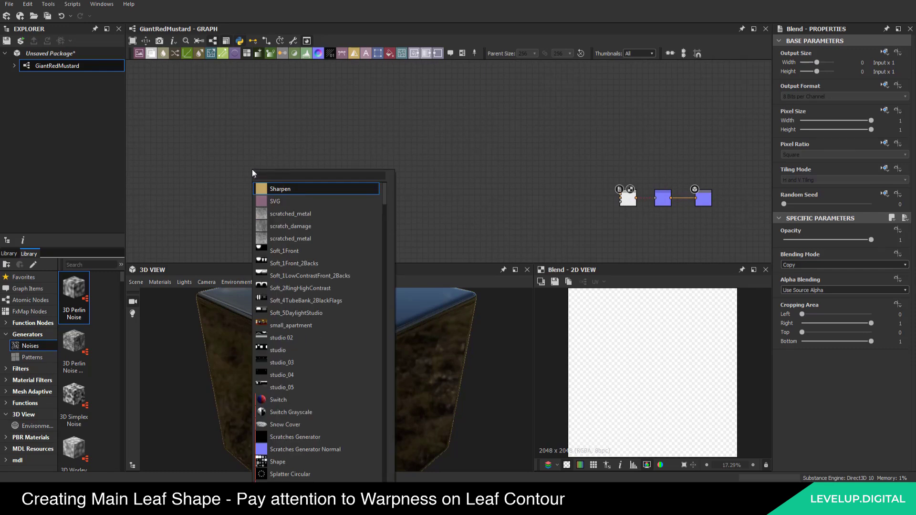
{"action": "type", "text": "sha"}
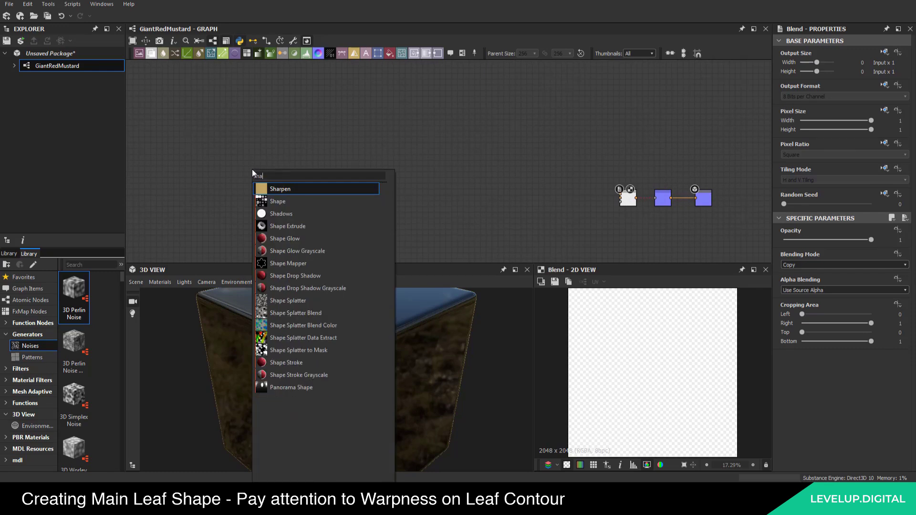
{"action": "left_click", "coordinate": [277, 202]}
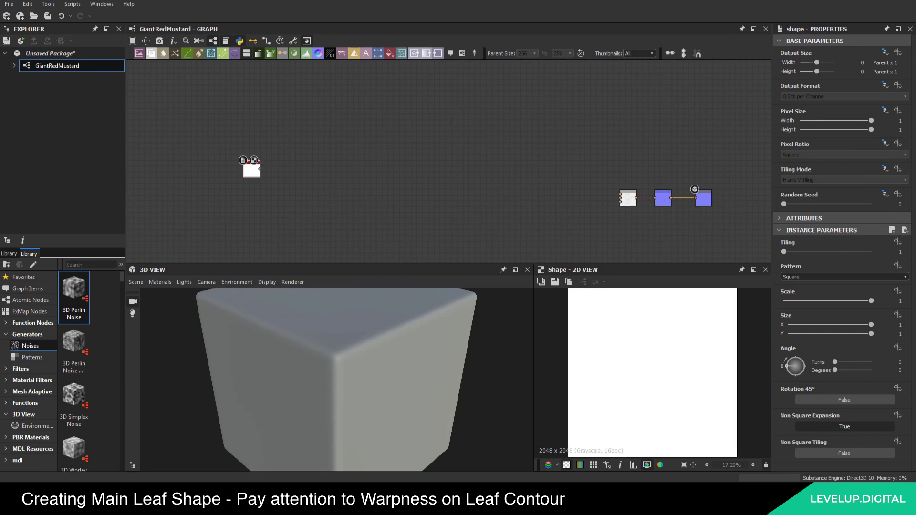
{"action": "scroll", "coordinate": [242, 158], "scroll_direction": "up", "scroll_amount": 6}
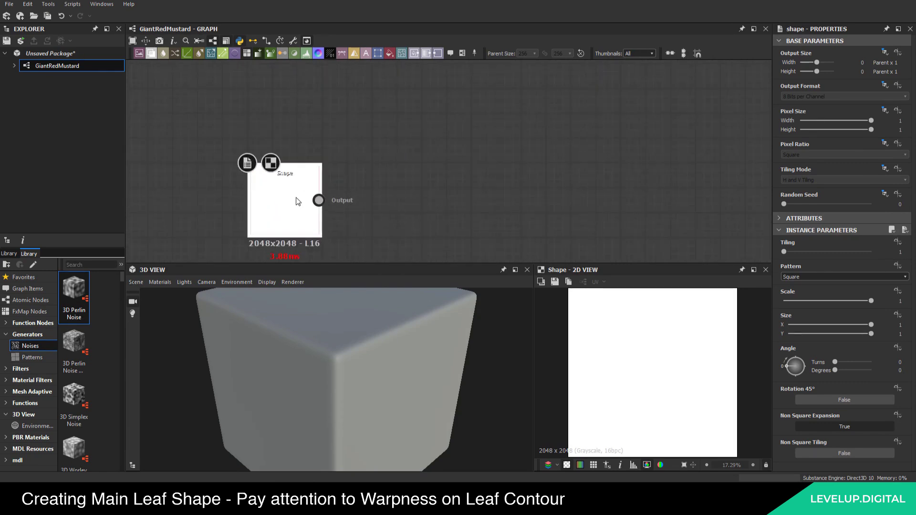
{"action": "left_click", "coordinate": [812, 276]}
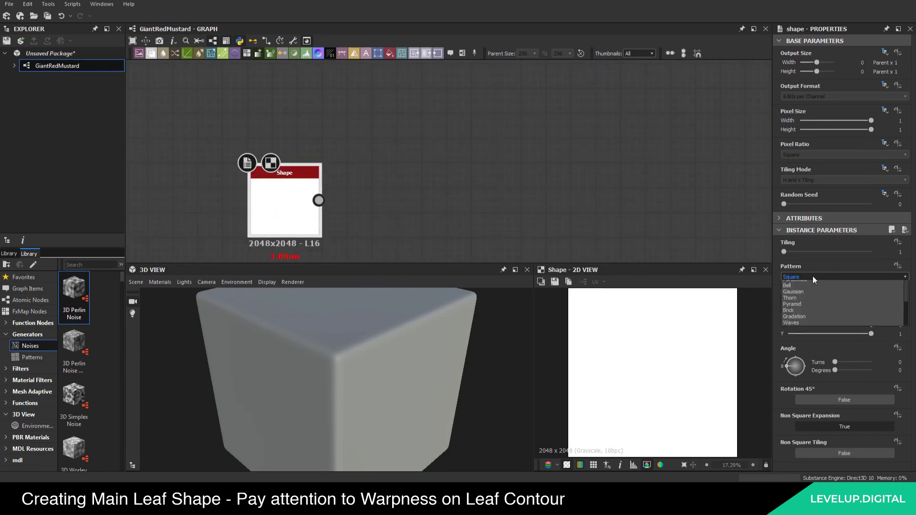
{"action": "left_click", "coordinate": [802, 289]}
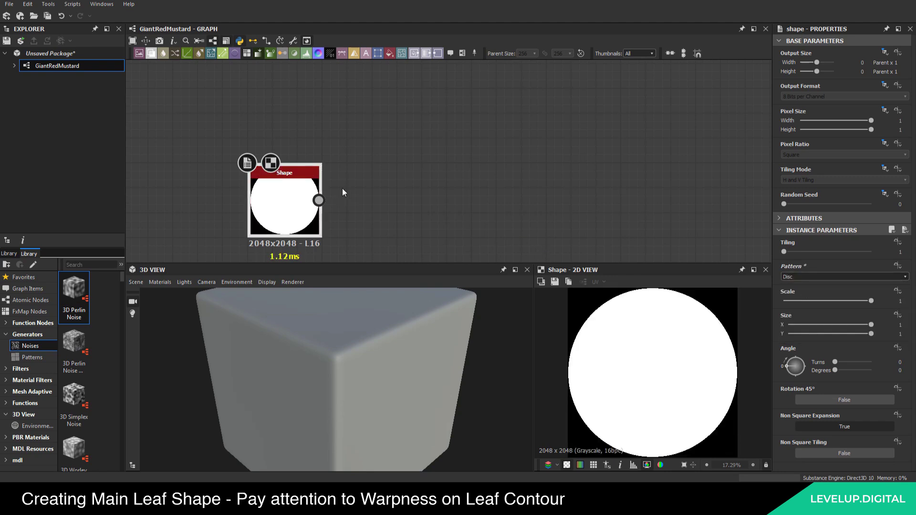
{"action": "left_click", "coordinate": [377, 173]}
Add a Polygon 1 node, place it above the Shape node, and set its number of sides to 3
{"action": "mouse_move", "coordinate": [367, 164]}
{"action": "middle_mouse_down"}
{"action": "mouse_move", "coordinate": [356, 178]}
{"action": "mouse_move", "coordinate": [354, 167]}
{"action": "middle_mouse_up"}
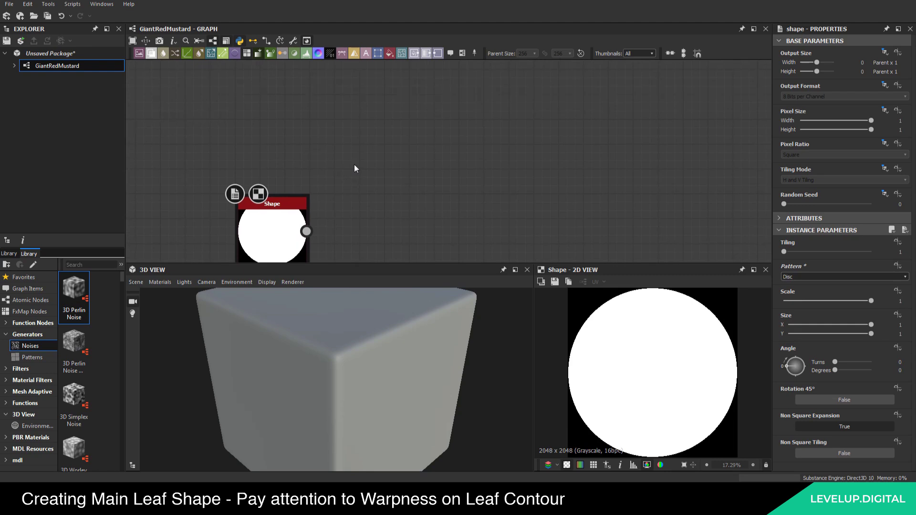
{"action": "key", "text": "space"}
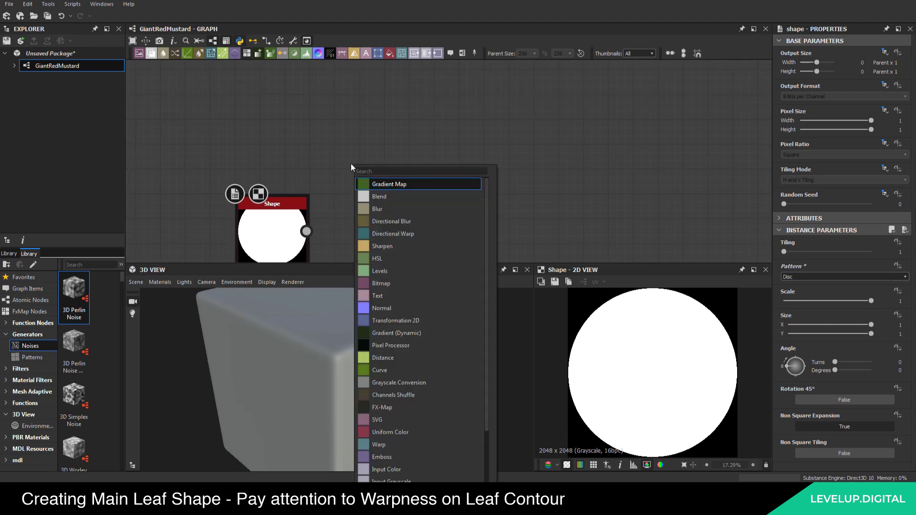
{"action": "type", "text": "pol"}
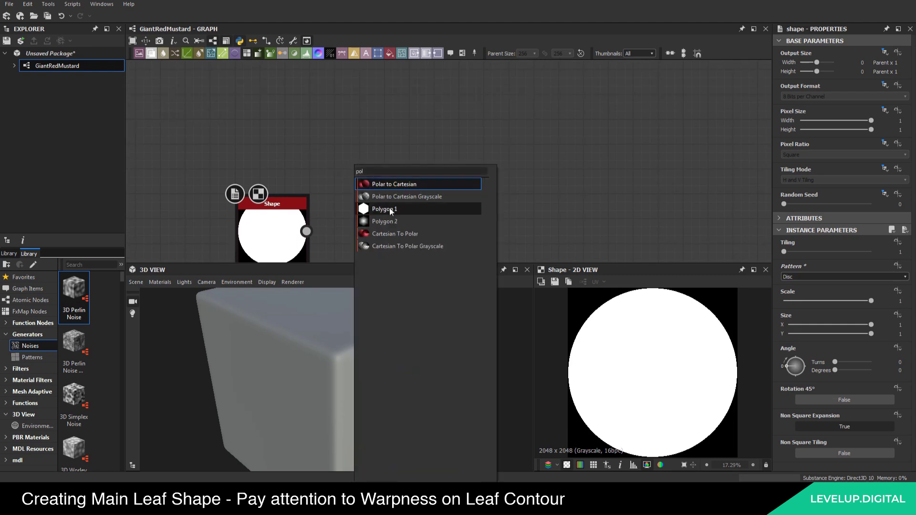
{"action": "left_click", "coordinate": [391, 210]}
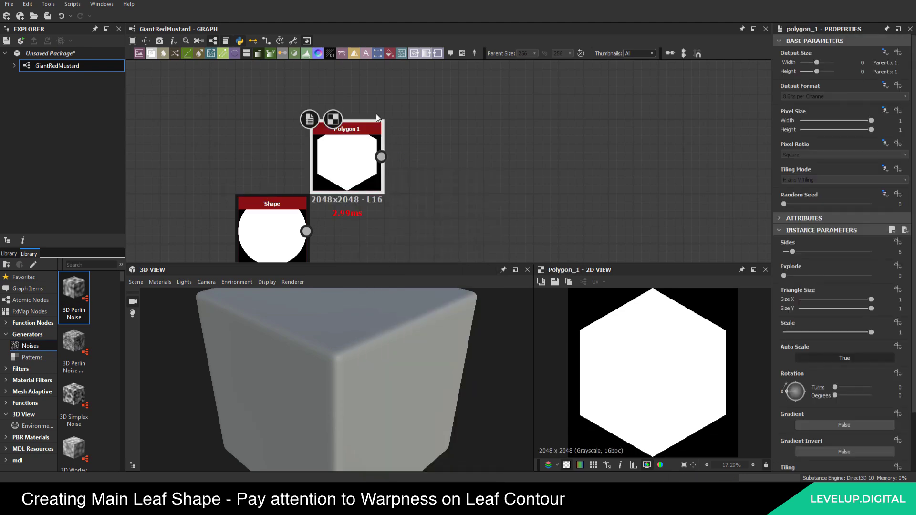
{"action": "middle_click_drag", "start_coordinate": [352, 156], "coordinate": [360, 197]}
{"action": "left_click_drag", "start_coordinate": [360, 197], "coordinate": [286, 147]}
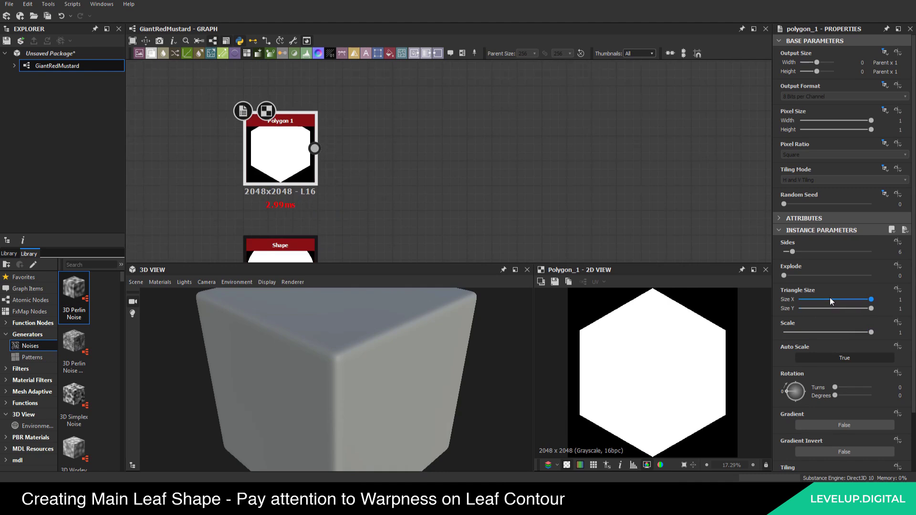
{"action": "left_click_drag", "start_coordinate": [798, 251], "coordinate": [785, 252]}
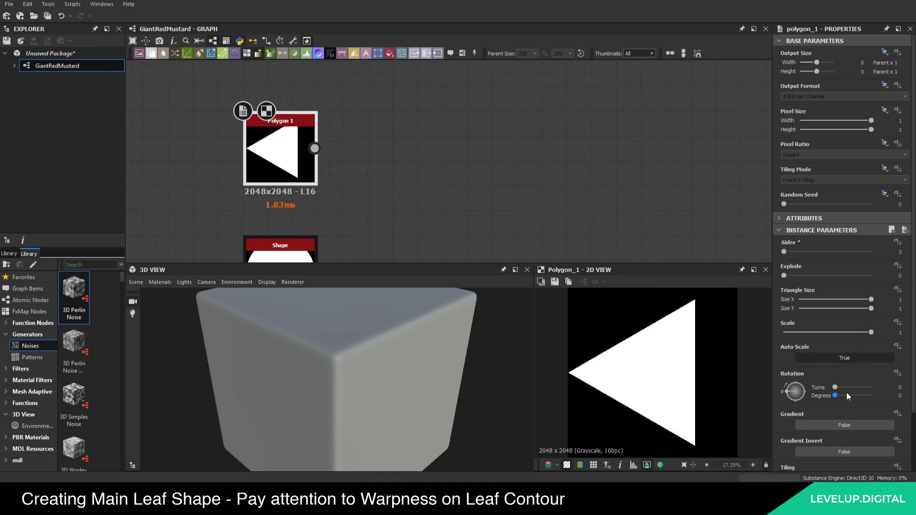
Try a rotation of 30 degrees on the Polygon 1 node
{"action": "double_click", "coordinate": [900, 395]}
{"action": "type", "text": "30"}
{"action": "key", "text": "Return"}
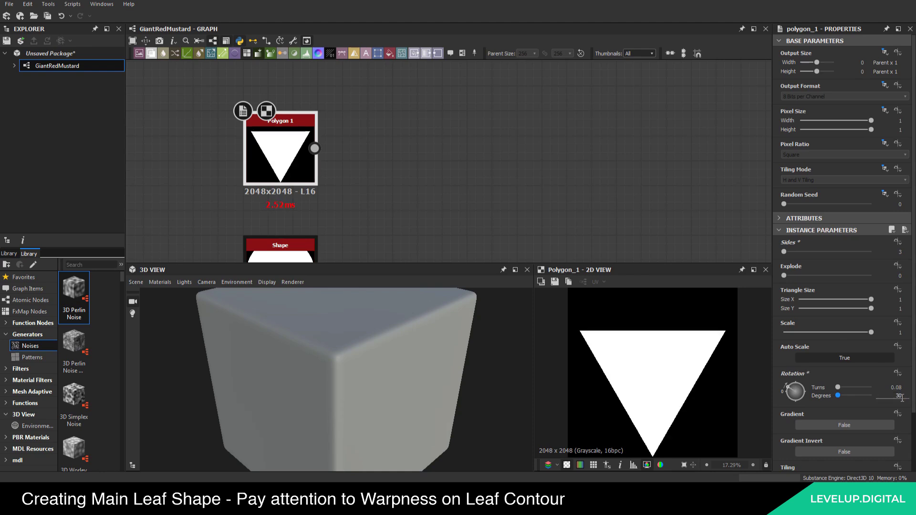
Set the Polygon 1 node's rotation to -30 degrees
{"action": "double_click", "coordinate": [898, 396]}
{"action": "type", "text": "-30"}
{"action": "key", "text": "Return"}
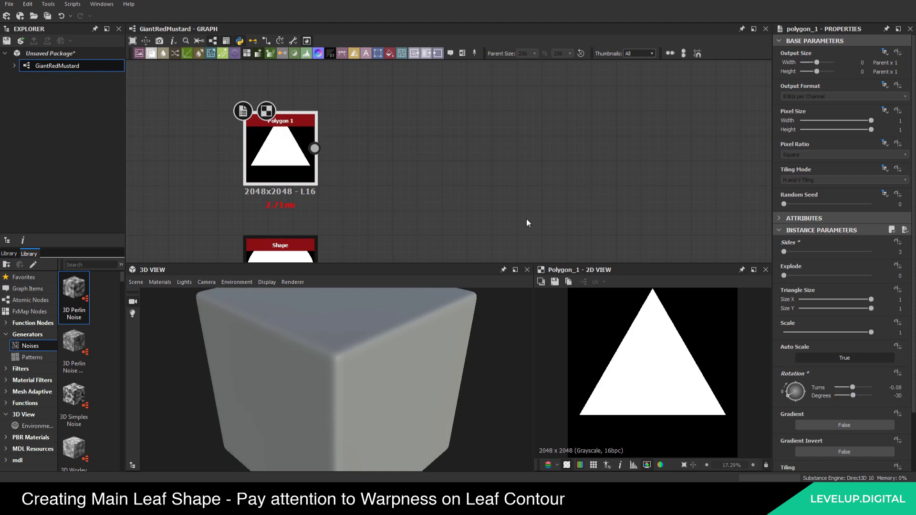
Add a Transformation 2D node beside the disc Shape node and feed the Shape's output into it
{"action": "scroll", "coordinate": [418, 189], "scroll_direction": "down", "scroll_amount": 4}
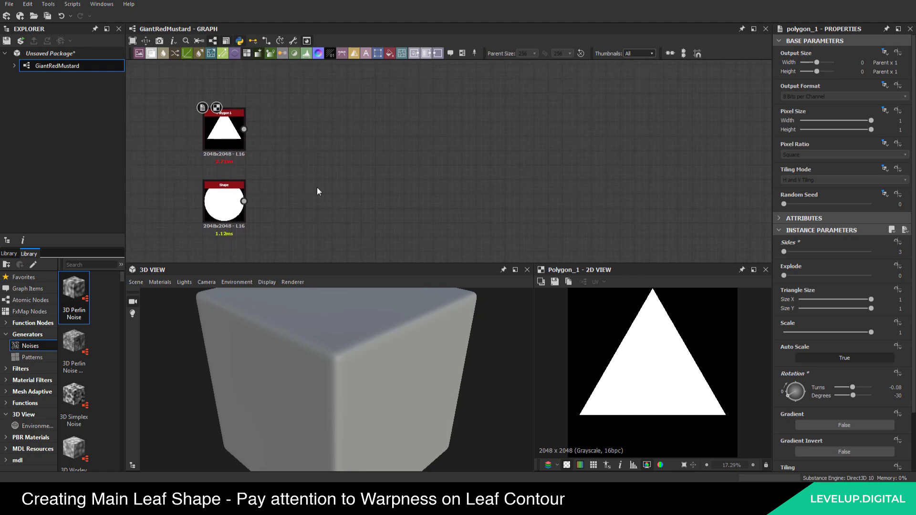
{"action": "key", "text": "space"}
{"action": "left_click", "coordinate": [342, 203]}
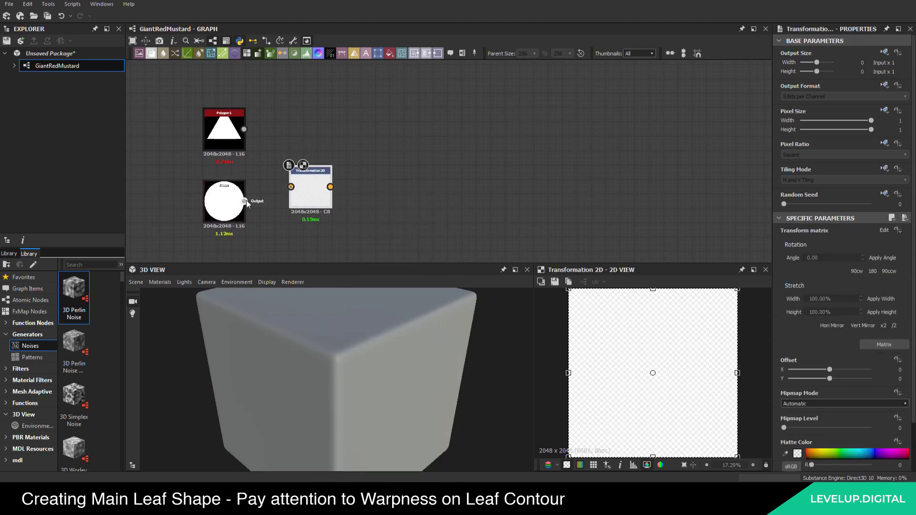
{"action": "left_click_drag", "start_coordinate": [244, 201], "coordinate": [281, 203]}
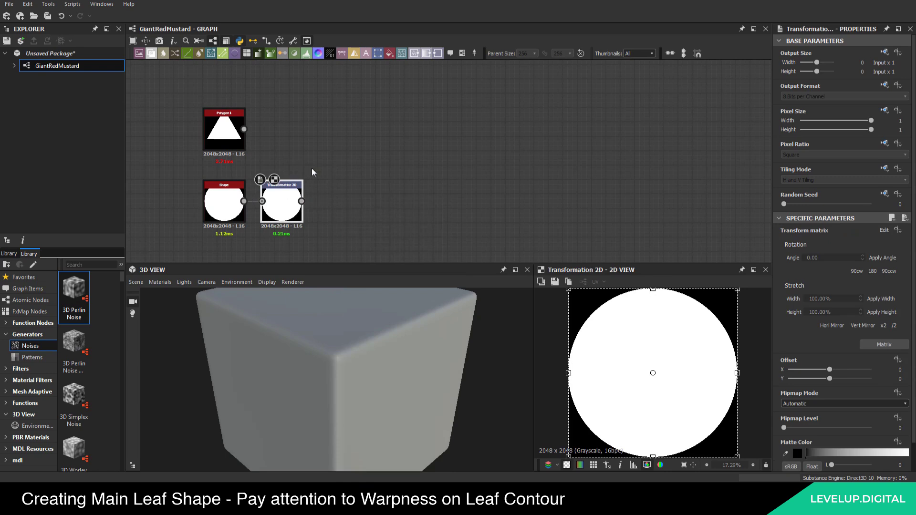
Make the tiling mode of the disc's Transformation 2D node absolute and set it to No Tiling
{"action": "middle_click_drag", "start_coordinate": [315, 167], "coordinate": [282, 169]}
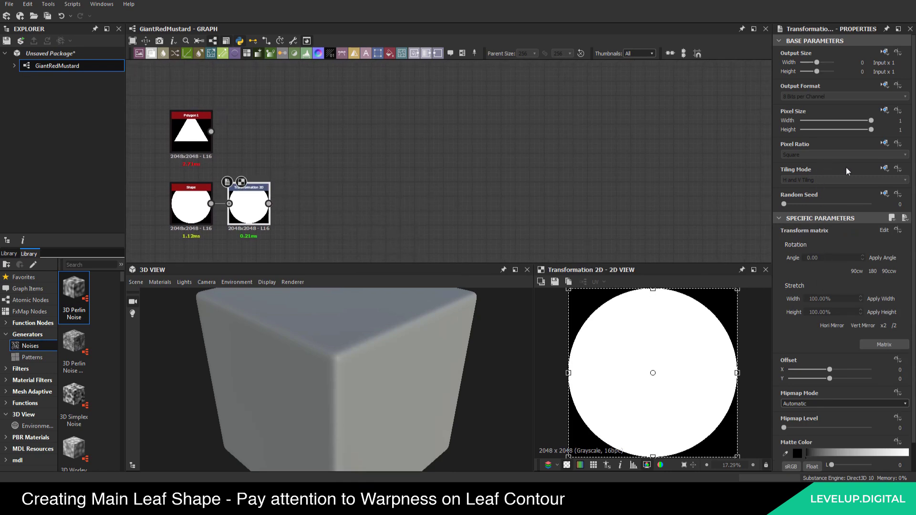
{"action": "left_click", "coordinate": [886, 168]}
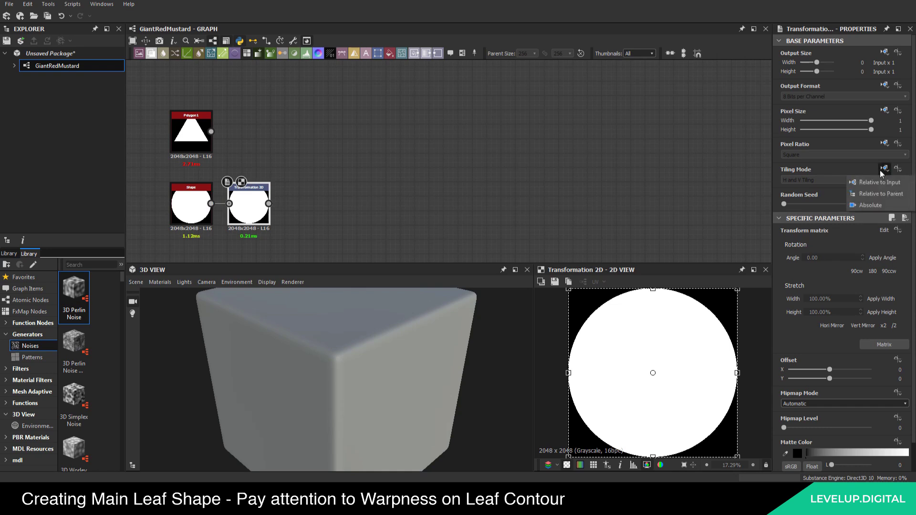
{"action": "left_click", "coordinate": [863, 204]}
{"action": "left_click", "coordinate": [813, 181]}
{"action": "left_click", "coordinate": [787, 188]}
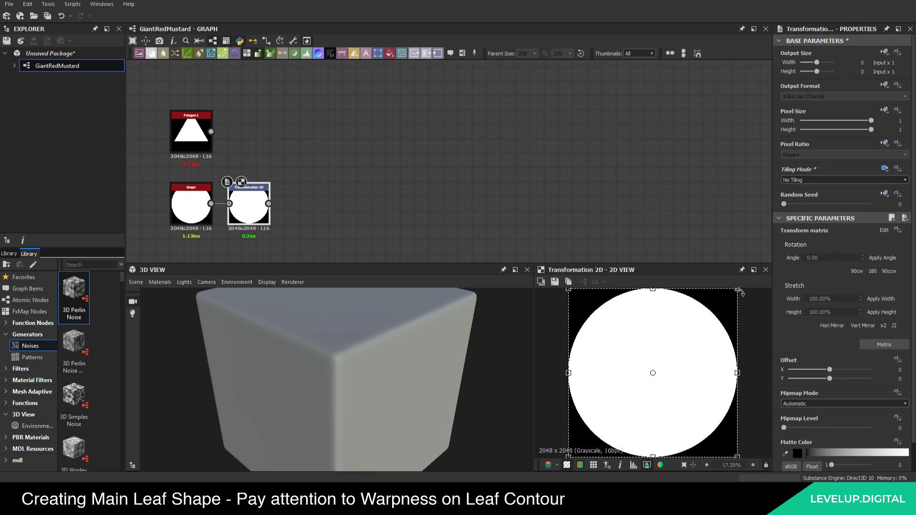
Shrink the disc in its Transformation 2D node and narrow it into a tall ellipse, with a Y offset of about 0.06
{"action": "left_click_drag", "start_coordinate": [738, 289], "coordinate": [715, 311]}
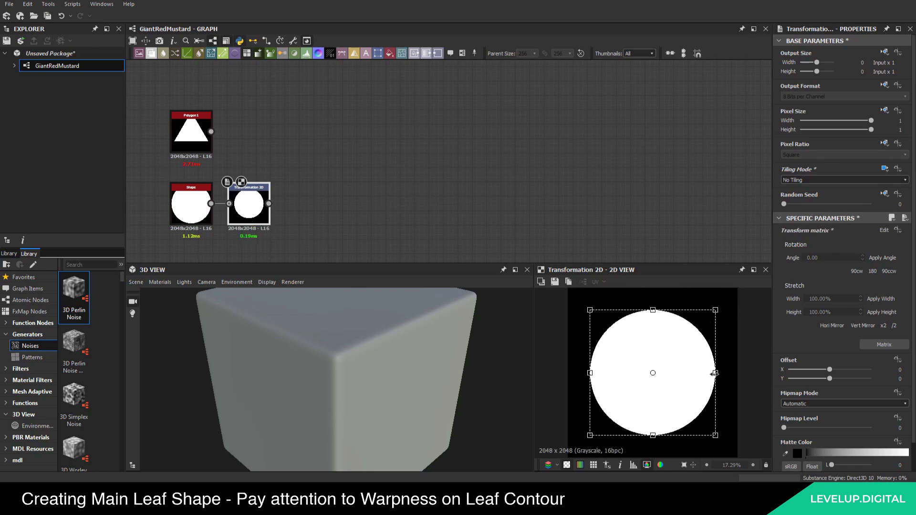
{"action": "left_click_drag", "start_coordinate": [715, 372], "coordinate": [665, 361]}
{"action": "scroll", "coordinate": [676, 379], "scroll_direction": "down", "scroll_amount": 2}
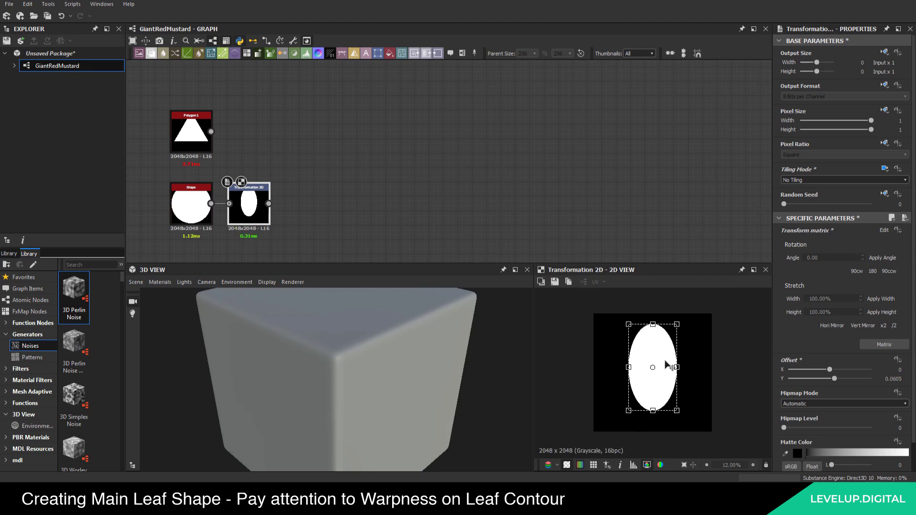
{"action": "left_click_drag", "start_coordinate": [676, 367], "coordinate": [679, 367]}
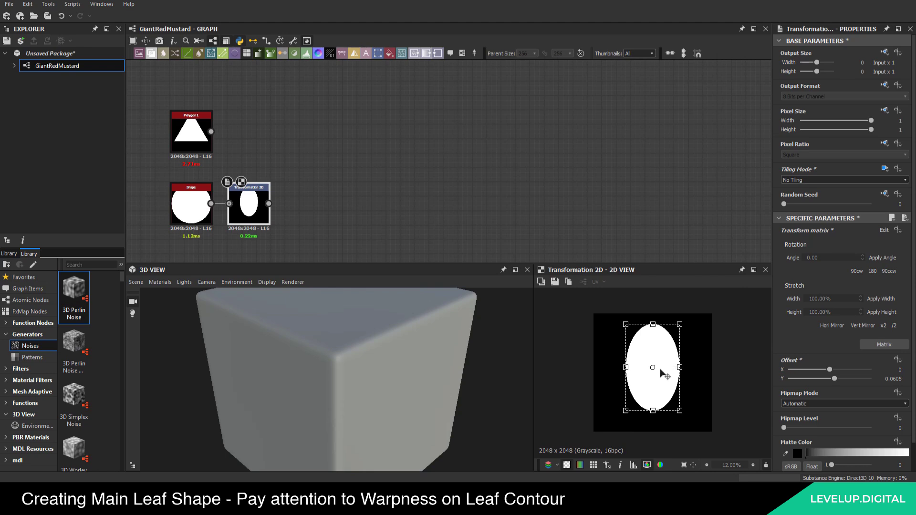
Add a Blend node beside the ellipse's Transformation 2D node and feed the ellipse into its Background input
{"action": "middle_click_drag", "start_coordinate": [376, 157], "coordinate": [388, 222]}
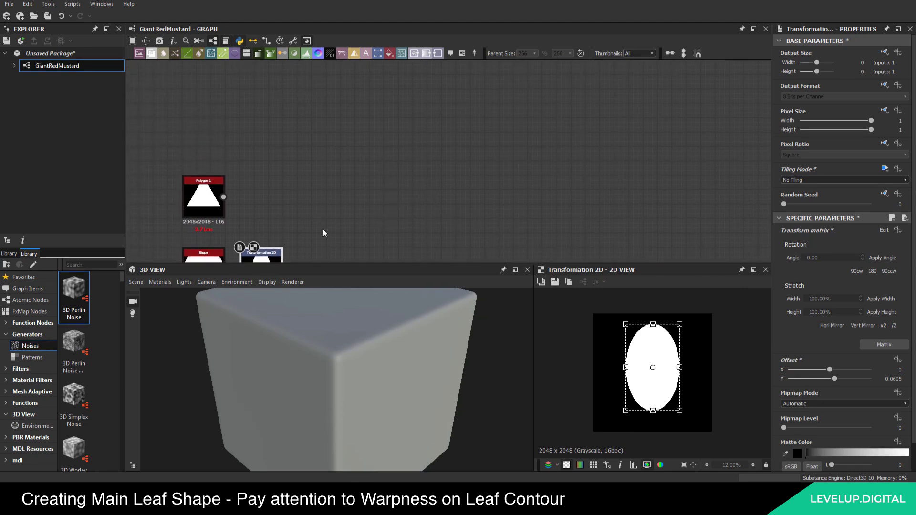
{"action": "middle_click_drag", "start_coordinate": [323, 228], "coordinate": [316, 175]}
{"action": "left_click", "coordinate": [347, 210]}
{"action": "key", "text": "space"}
{"action": "type", "text": "bl"}
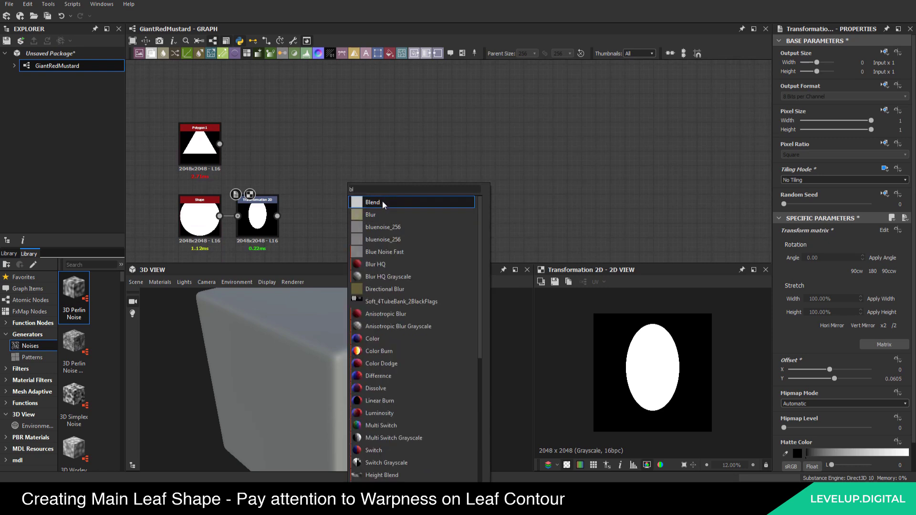
{"action": "left_click", "coordinate": [382, 201]}
{"action": "left_click_drag", "start_coordinate": [278, 216], "coordinate": [324, 216]}
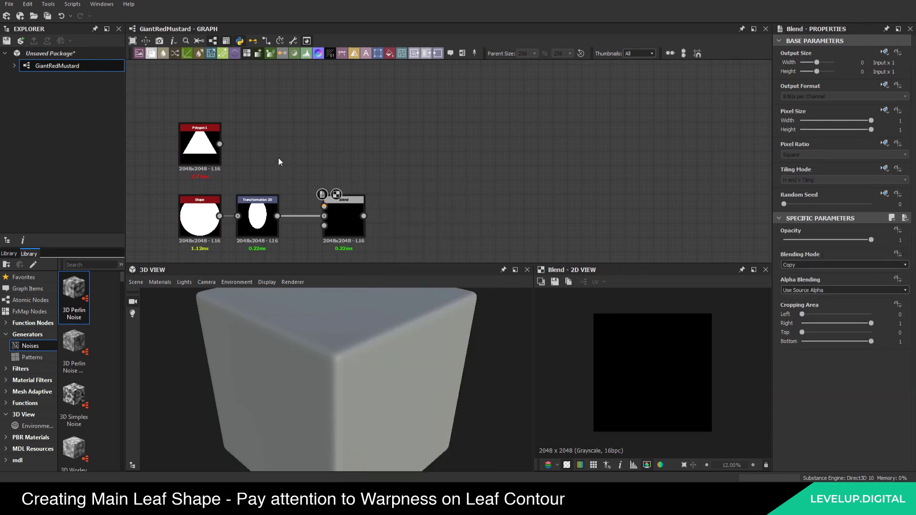
Add a Transformation 2D node beside the Polygon 1 node and feed the triangle into it
{"action": "key", "text": "space"}
{"action": "type", "text": "tr"}
{"action": "left_click", "coordinate": [295, 177]}
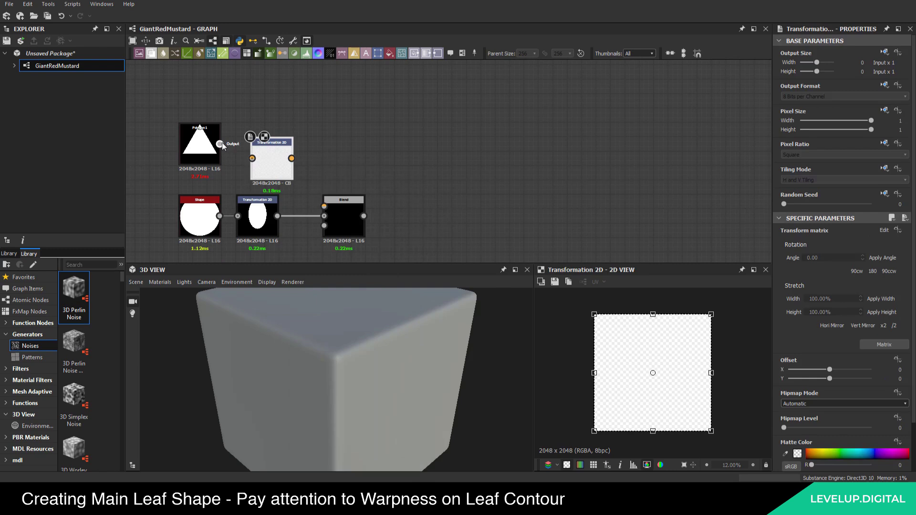
{"action": "left_click_drag", "start_coordinate": [220, 144], "coordinate": [238, 144]}
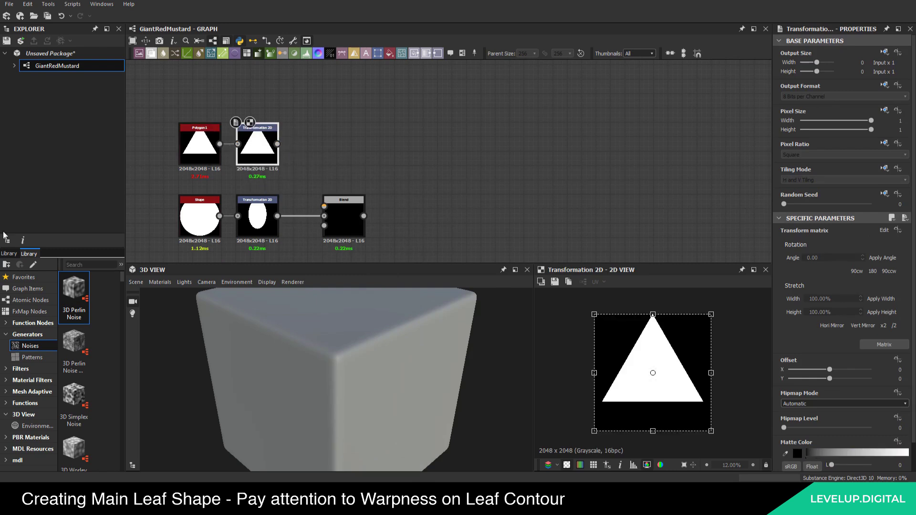
Connect the triangle's Transformation 2D output to the Blend node's Foreground input
{"action": "left_click", "coordinate": [405, 170]}
{"action": "middle_click_drag", "start_coordinate": [406, 170], "coordinate": [357, 149]}
{"action": "left_click", "coordinate": [291, 191]}
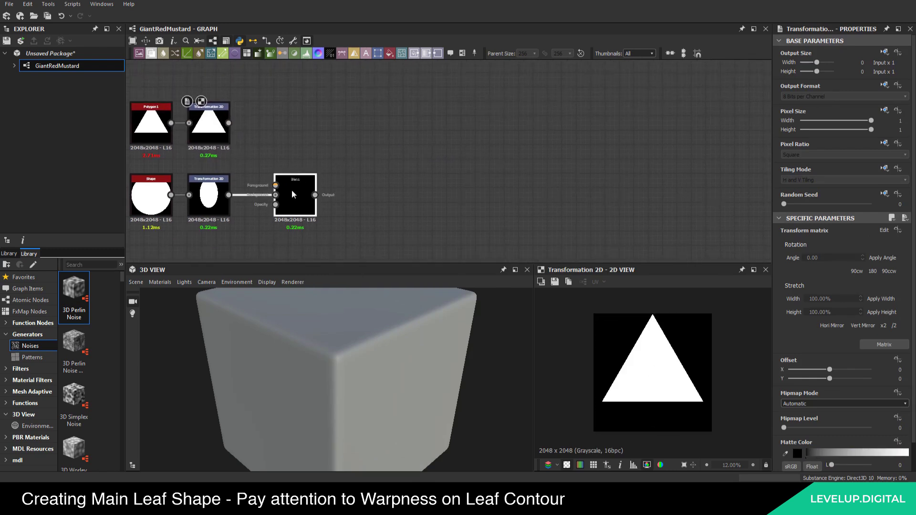
{"action": "left_click", "coordinate": [291, 190]}
{"action": "middle_click_drag", "start_coordinate": [274, 137], "coordinate": [286, 141]}
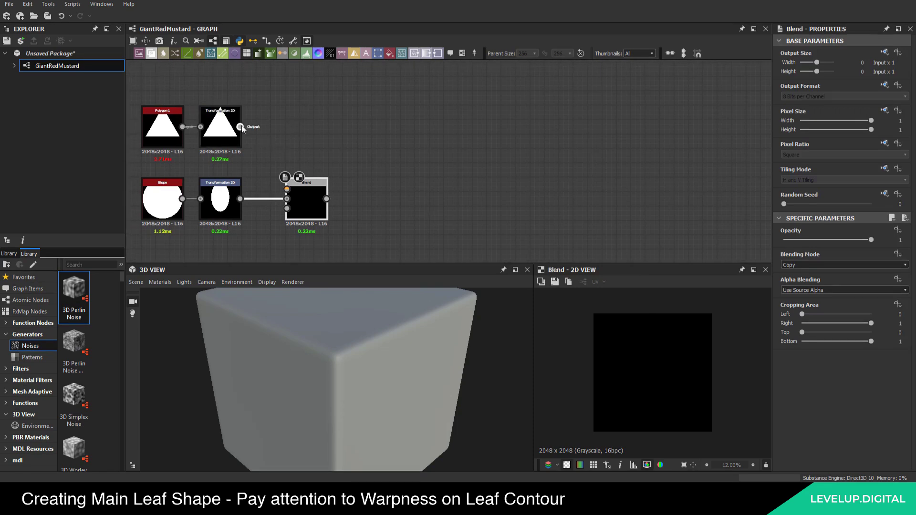
{"action": "left_click_drag", "start_coordinate": [240, 126], "coordinate": [287, 189]}
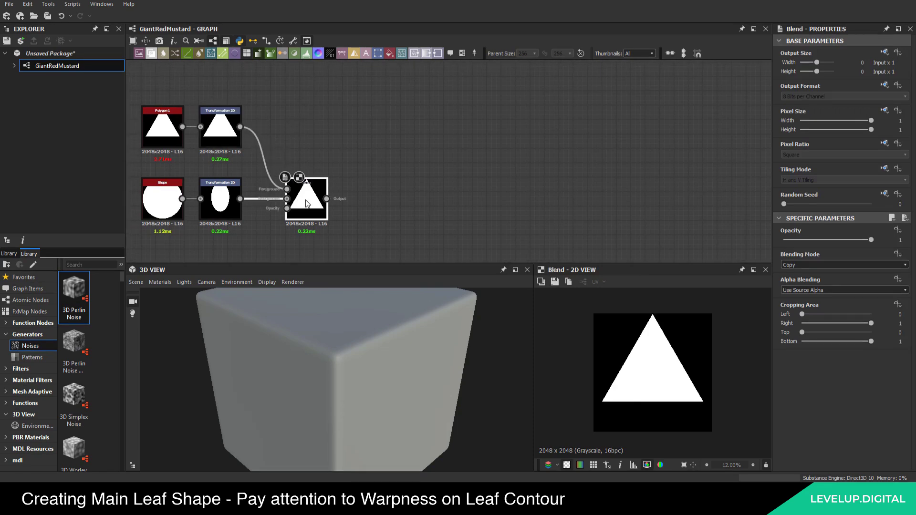
Make the tiling mode of the triangle's Transformation 2D node absolute and set it to No Tiling
{"action": "left_click", "coordinate": [230, 132]}
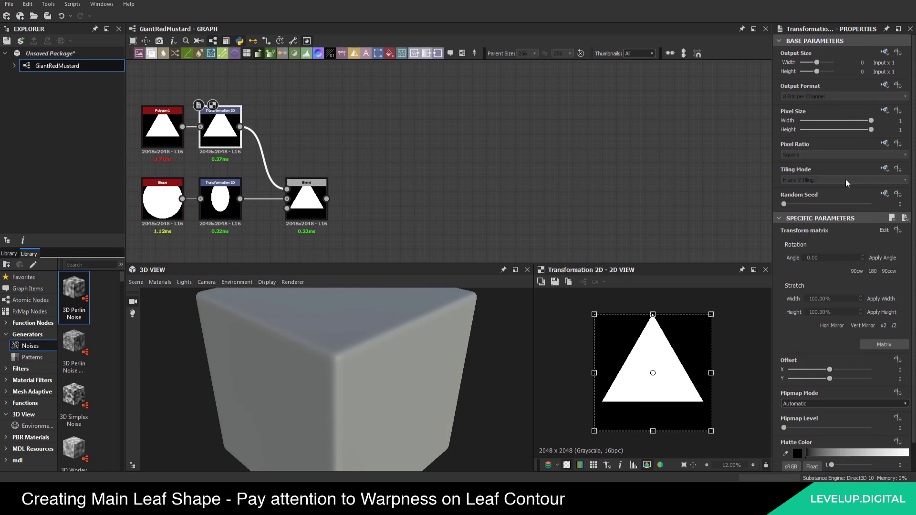
{"action": "left_click", "coordinate": [885, 170]}
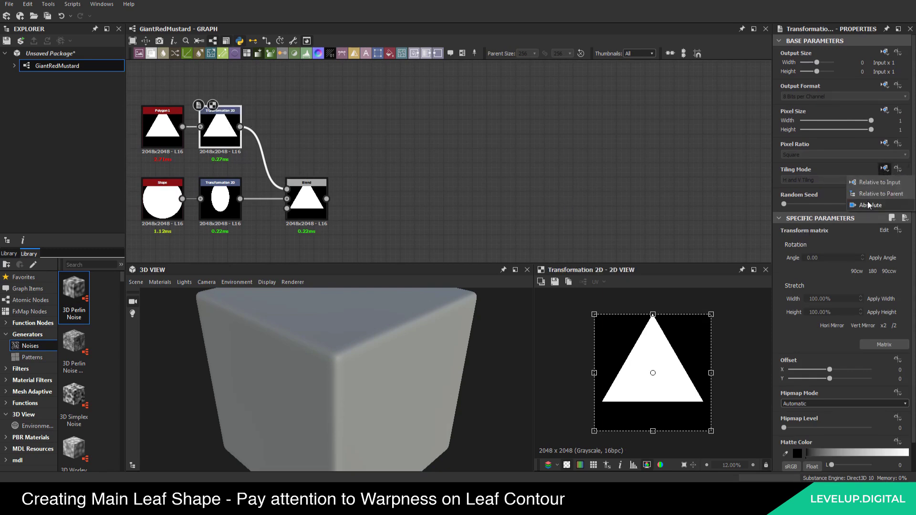
{"action": "left_click", "coordinate": [867, 206]}
{"action": "left_click", "coordinate": [814, 181]}
{"action": "left_click", "coordinate": [814, 187]}
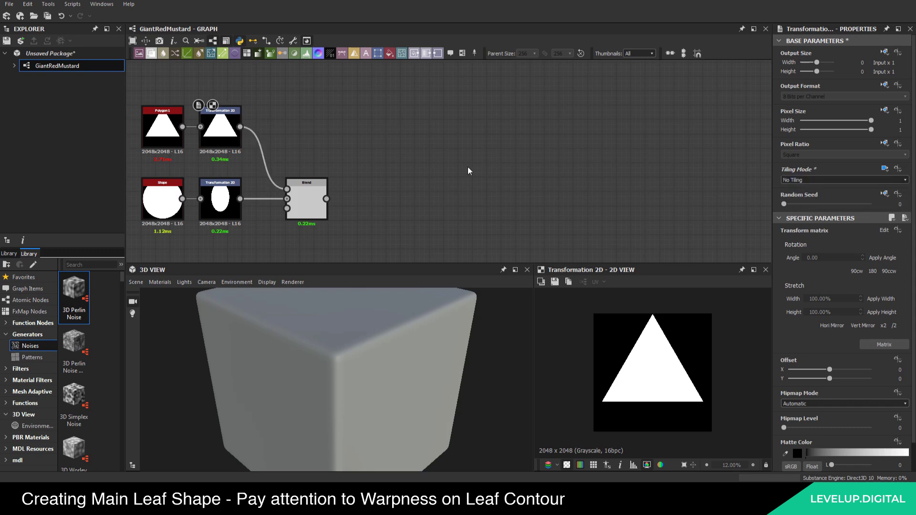
Set the Blend node's blending mode to Add (Linear Dodge)
{"action": "scroll", "coordinate": [301, 208], "scroll_direction": "up", "scroll_amount": 2}
{"action": "double_click", "coordinate": [302, 207]}
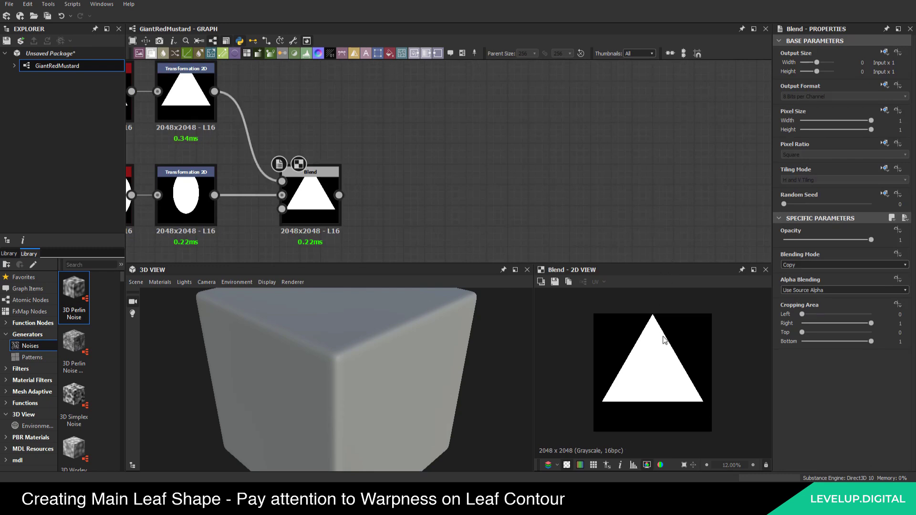
{"action": "left_click", "coordinate": [788, 266]}
{"action": "scroll", "coordinate": [809, 276], "scroll_direction": "up", "scroll_amount": 3}
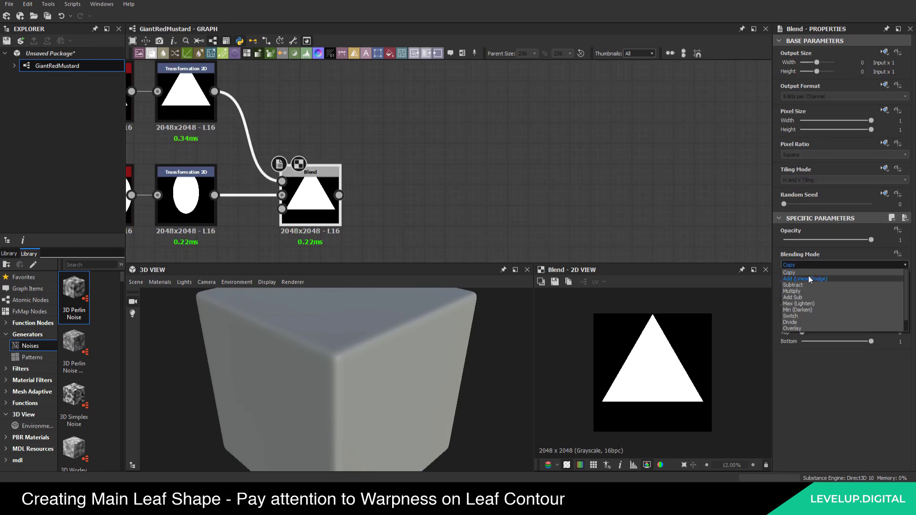
{"action": "left_click", "coordinate": [807, 276]}
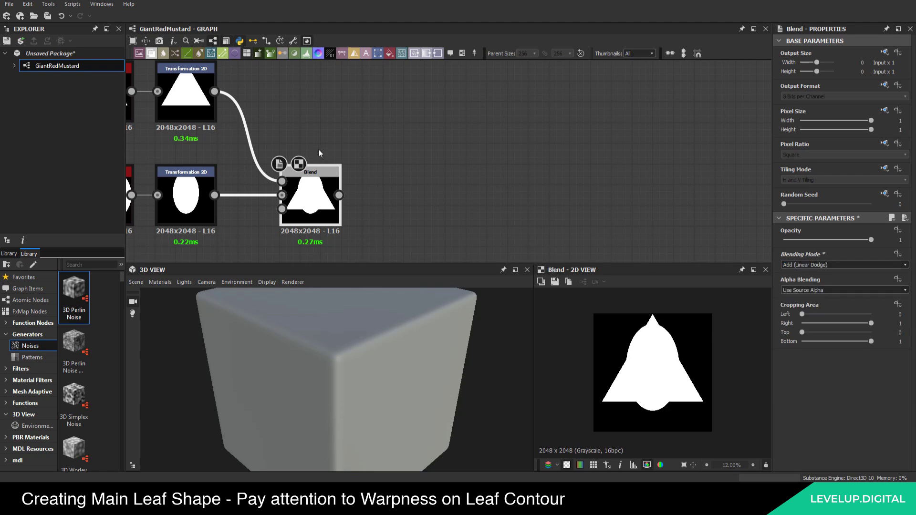
Shrink the triangle to less than a third of its size and move it to the upper end of the ellipse, using the Blend result as preview
{"action": "scroll", "coordinate": [318, 149], "scroll_direction": "down", "scroll_amount": 1}
{"action": "middle_click_drag", "start_coordinate": [308, 131], "coordinate": [358, 135]}
{"action": "left_click", "coordinate": [253, 108]}
{"action": "scroll", "coordinate": [685, 329], "scroll_direction": "up", "scroll_amount": 1}
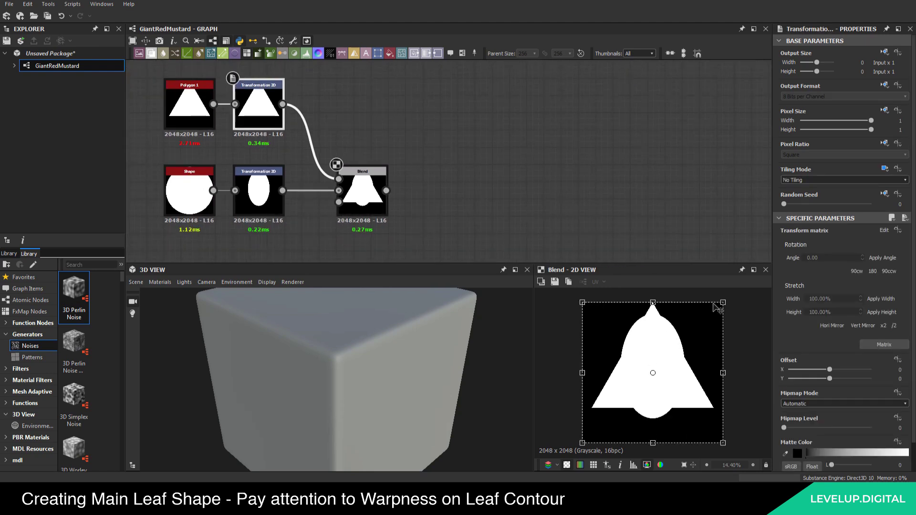
{"action": "left_click_drag", "start_coordinate": [723, 303], "coordinate": [672, 354]}
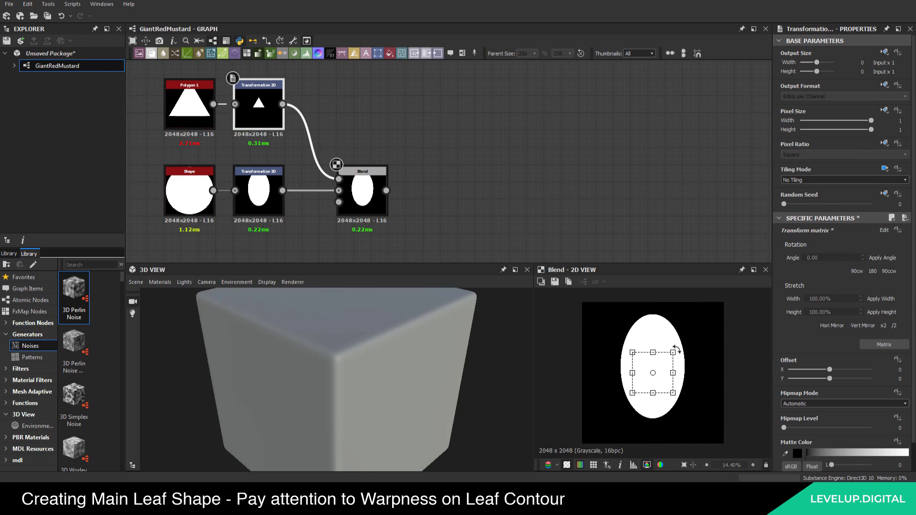
{"action": "scroll", "coordinate": [654, 384], "scroll_direction": "up", "scroll_amount": 4}
{"action": "middle_click_drag", "start_coordinate": [656, 385], "coordinate": [652, 450]}
{"action": "left_click_drag", "start_coordinate": [667, 389], "coordinate": [661, 272]}
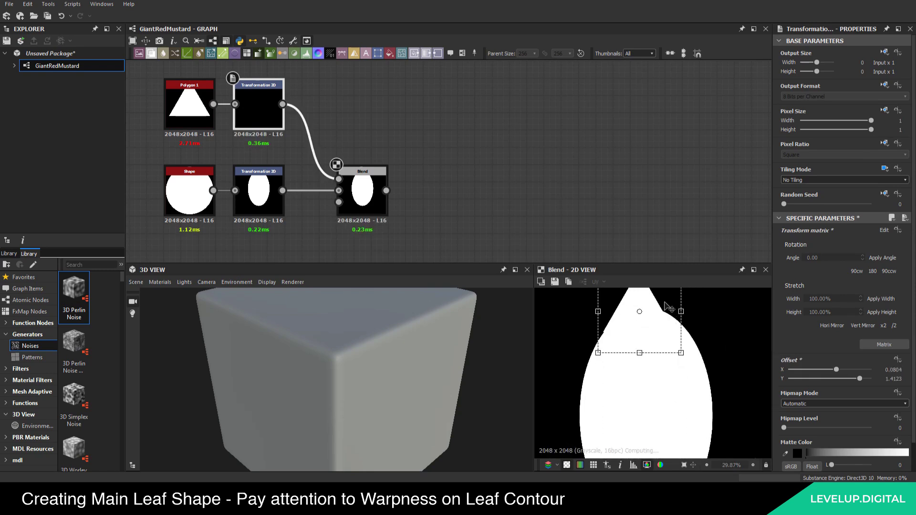
Flatten the triangle and shift it sideways to align it with the ellipse's upper end, at an X offset of about -0.013
{"action": "middle_click_drag", "start_coordinate": [666, 303], "coordinate": [656, 365]}
{"action": "left_click_drag", "start_coordinate": [632, 333], "coordinate": [632, 345]}
{"action": "scroll", "coordinate": [652, 360], "scroll_direction": "up", "scroll_amount": 2}
{"action": "middle_click_drag", "start_coordinate": [653, 360], "coordinate": [637, 366]}
{"action": "mouse_move", "coordinate": [637, 367]}
{"action": "left_mouse_down"}
{"action": "mouse_move", "coordinate": [657, 369]}
{"action": "mouse_move", "coordinate": [628, 369]}
{"action": "left_mouse_up"}
{"action": "scroll", "coordinate": [634, 368], "scroll_direction": "up", "scroll_amount": 2}
{"action": "scroll", "coordinate": [609, 403], "scroll_direction": "down", "scroll_amount": 2}
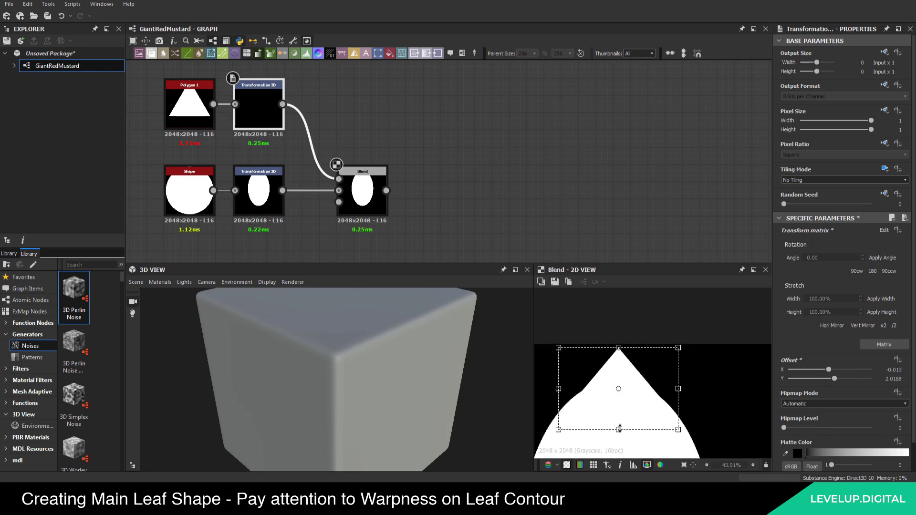
Fine-tune the triangle's height and position to meet the ellipse's contour, with offsets of X 0.0003 and Y 2.1381
{"action": "left_click_drag", "start_coordinate": [620, 428], "coordinate": [619, 422]}
{"action": "scroll", "coordinate": [661, 396], "scroll_direction": "up", "scroll_amount": 1}
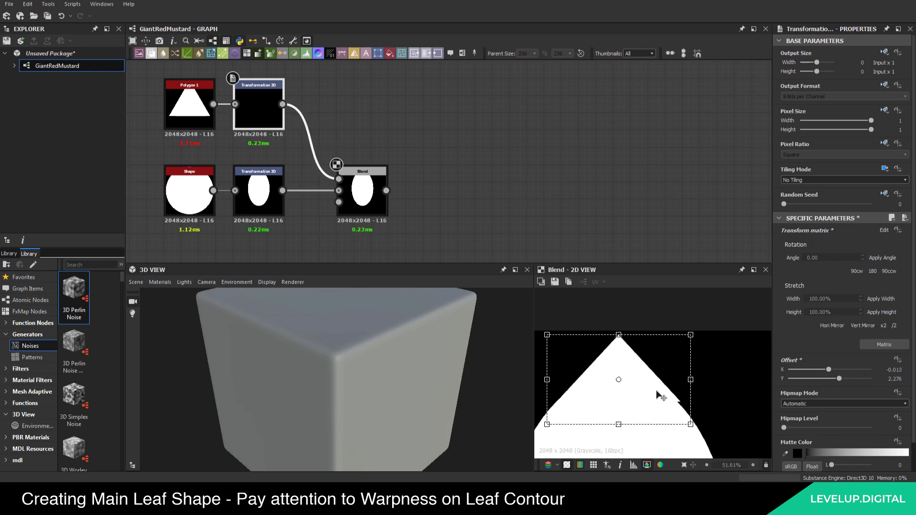
{"action": "left_click_drag", "start_coordinate": [660, 396], "coordinate": [658, 395]}
{"action": "left_click_drag", "start_coordinate": [615, 422], "coordinate": [616, 429]}
{"action": "scroll", "coordinate": [615, 419], "scroll_direction": "up", "scroll_amount": 4}
{"action": "scroll", "coordinate": [616, 422], "scroll_direction": "up", "scroll_amount": 6}
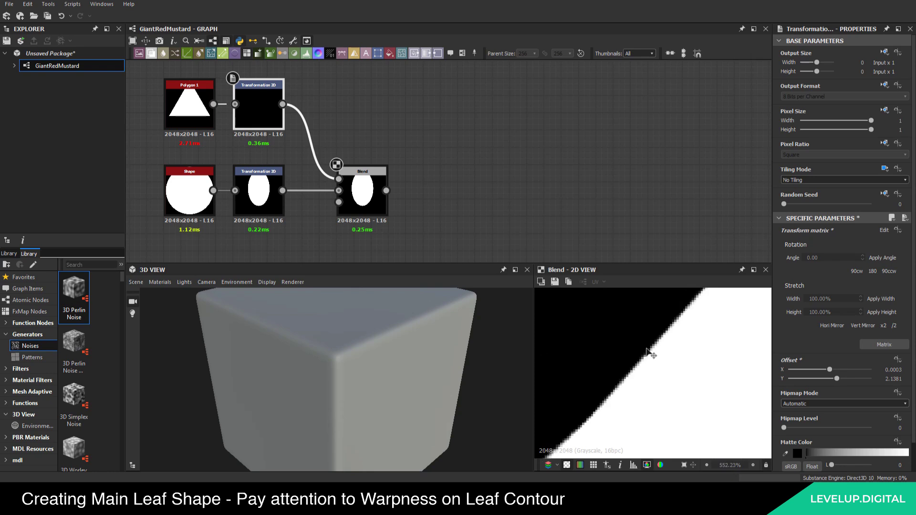
{"action": "scroll", "coordinate": [640, 368], "scroll_direction": "down", "scroll_amount": 12}
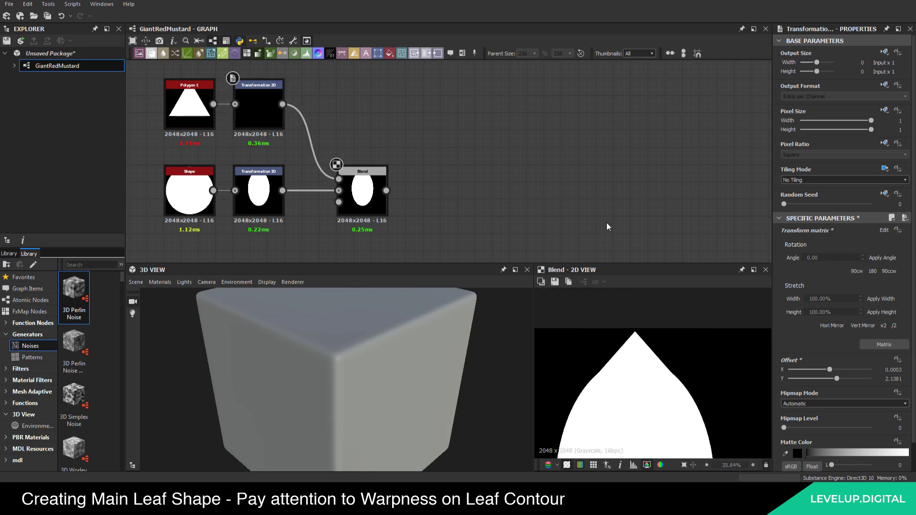
Examine the whole blended leaf outline and the Blend node that combines the ellipse and triangle
{"action": "scroll", "coordinate": [587, 227], "scroll_direction": "down", "scroll_amount": 3}
{"action": "scroll", "coordinate": [469, 122], "scroll_direction": "up", "scroll_amount": 3}
{"action": "middle_click_drag", "start_coordinate": [453, 123], "coordinate": [438, 159]}
{"action": "scroll", "coordinate": [438, 160], "scroll_direction": "up", "scroll_amount": 4}
{"action": "left_click", "coordinate": [411, 182]}
{"action": "scroll", "coordinate": [651, 365], "scroll_direction": "down", "scroll_amount": 6}
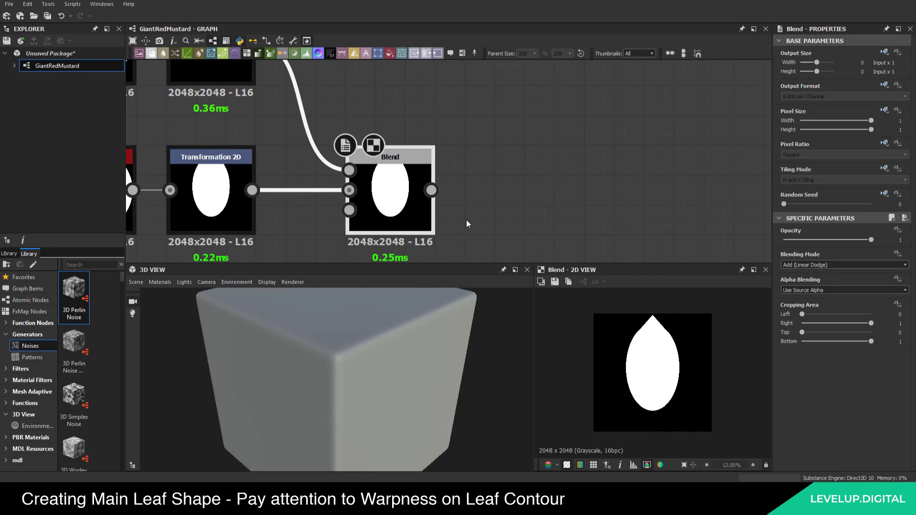
{"action": "middle_click_drag", "start_coordinate": [491, 168], "coordinate": [431, 154]}
{"action": "scroll", "coordinate": [469, 144], "scroll_direction": "down", "scroll_amount": 5}
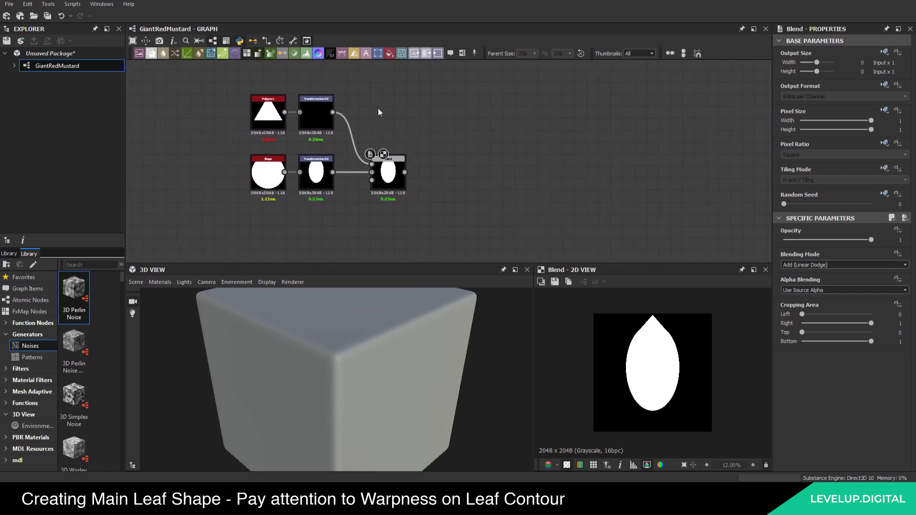
Dock the triangle's and the ellipse's Transformation 2D nodes onto the Blend node's inputs
{"action": "middle_click_drag", "start_coordinate": [379, 112], "coordinate": [377, 153]}
{"action": "scroll", "coordinate": [363, 153], "scroll_direction": "up", "scroll_amount": 2}
{"action": "left_click", "coordinate": [326, 150]}
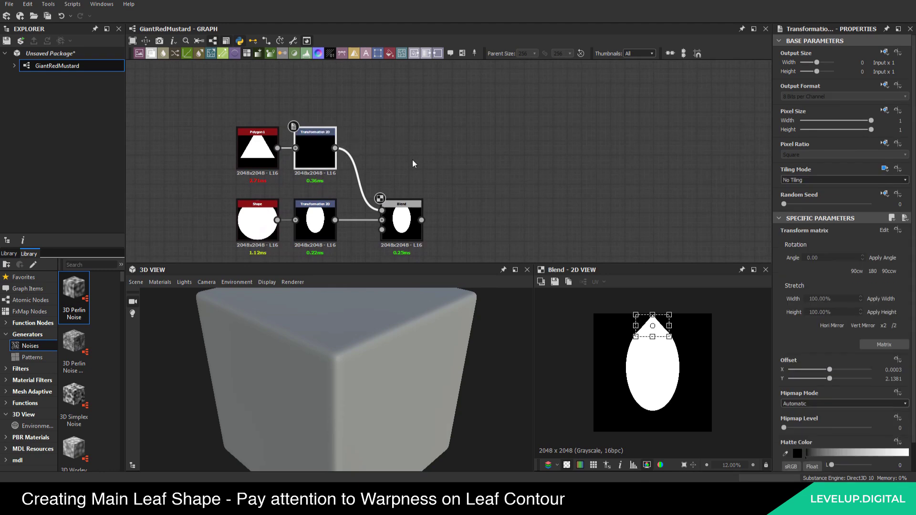
{"action": "key", "text": "d"}
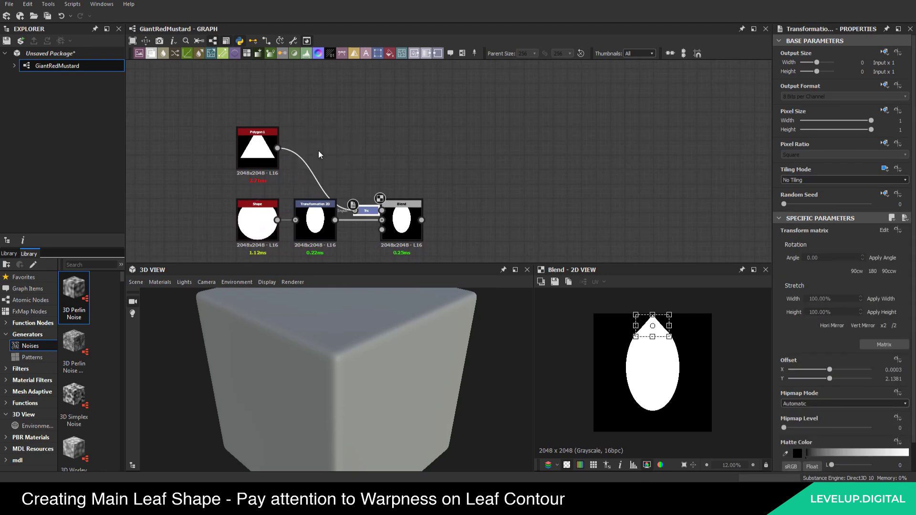
{"action": "left_click", "coordinate": [320, 214]}
{"action": "key", "text": "d"}
Duplicate the triangle's docked Transformation 2D node and place the copy above the Blend node
{"action": "left_click", "coordinate": [361, 155]}
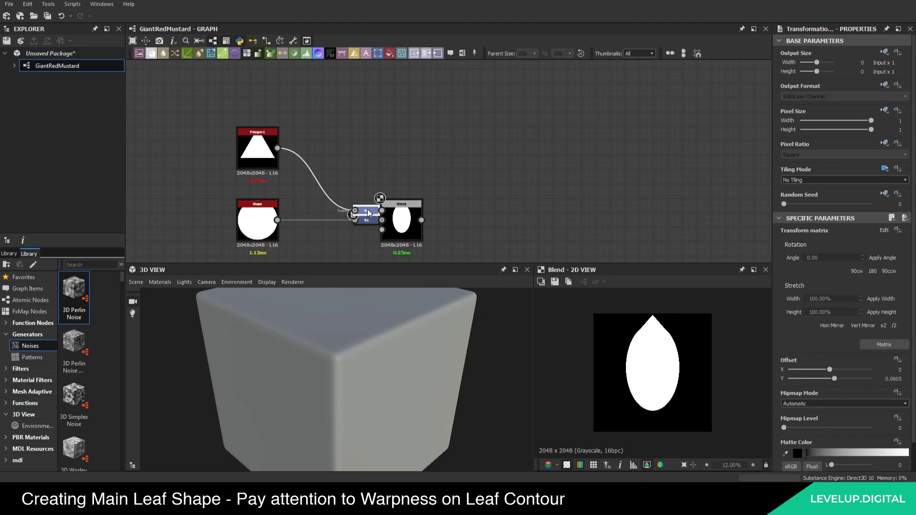
{"action": "key", "text": "ctrl+v"}
{"action": "left_click_drag", "start_coordinate": [458, 164], "coordinate": [407, 147]}
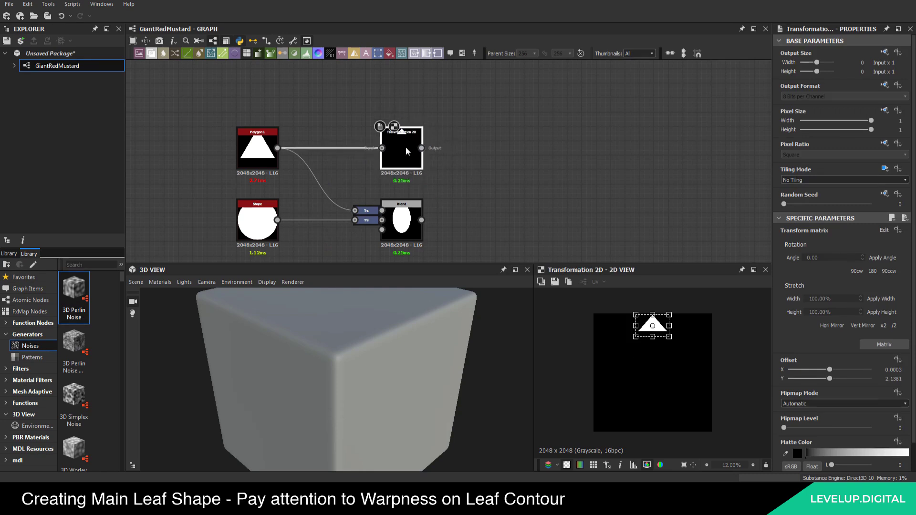
Add a second Blend node with the first Blend as background and the copied triangle transformation as foreground, docking that transformation onto it
{"action": "left_click", "coordinate": [449, 180]}
{"action": "middle_click_drag", "start_coordinate": [482, 200], "coordinate": [437, 184]}
{"action": "key", "text": "space"}
{"action": "type", "text": "bl"}
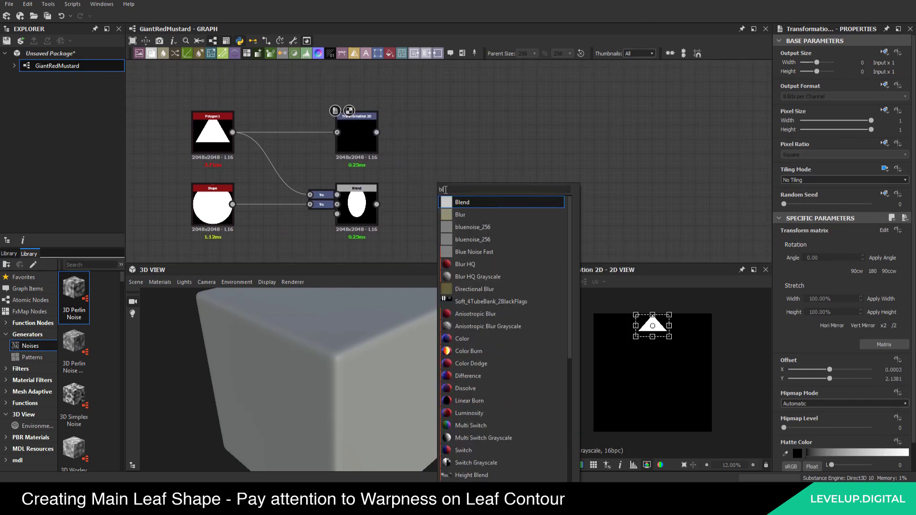
{"action": "left_click", "coordinate": [465, 203]}
{"action": "left_click_drag", "start_coordinate": [377, 204], "coordinate": [375, 133]}
{"action": "key", "text": "d"}
{"action": "left_click", "coordinate": [416, 181]}
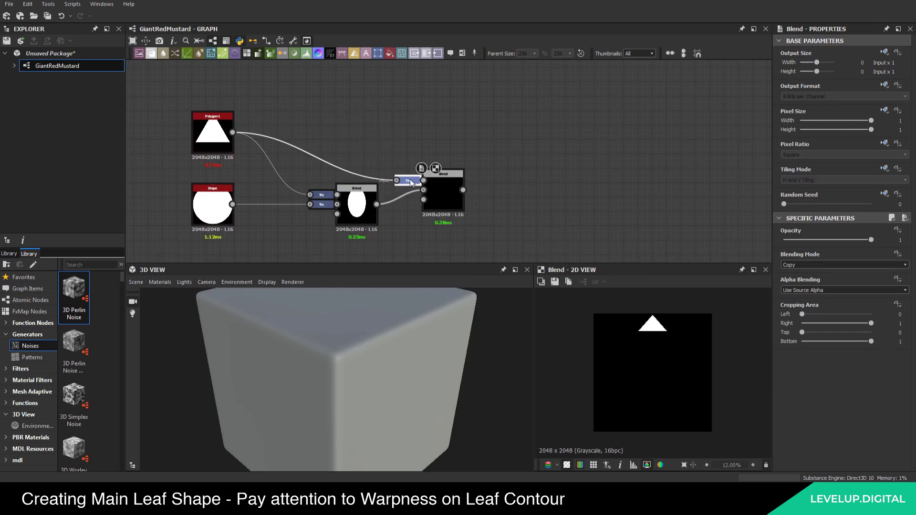
Undo the docking of the copied triangle transformation and set the second Blend's blending mode to Add (Linear Dodge)
{"action": "key", "text": "ctrl+z"}
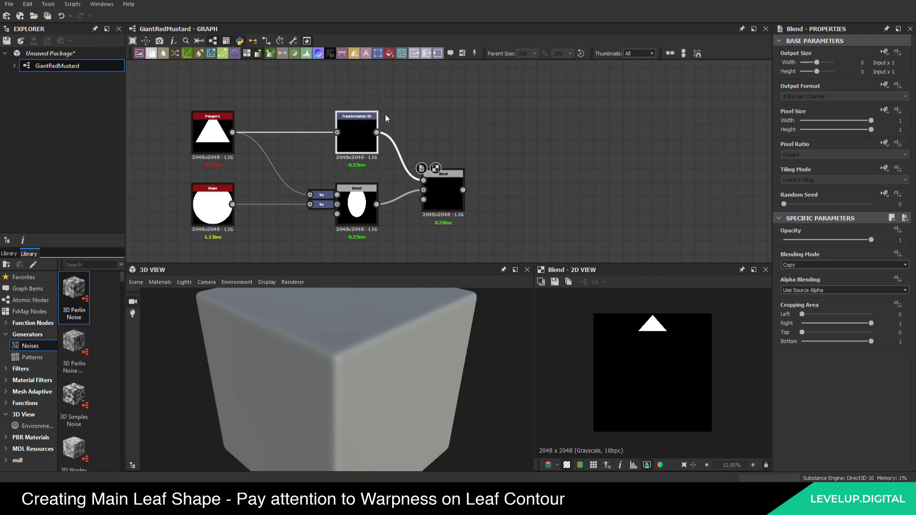
{"action": "left_click", "coordinate": [365, 134]}
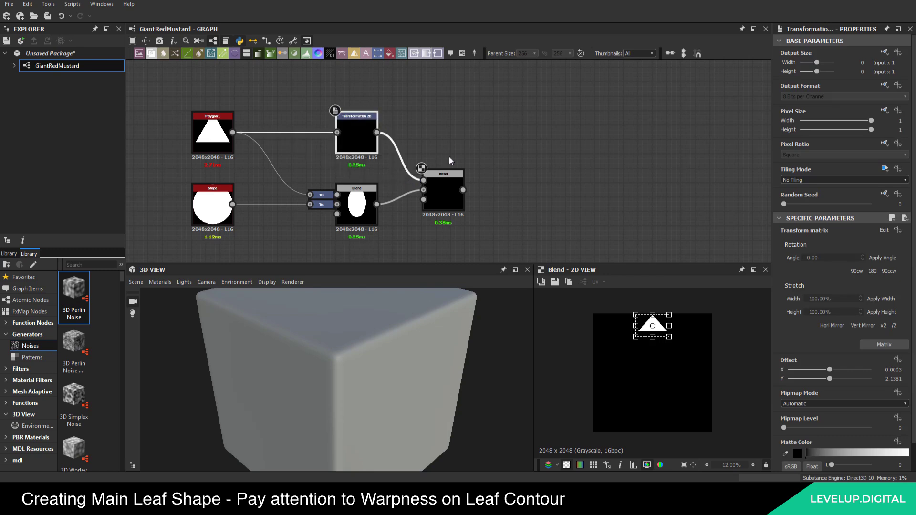
{"action": "left_click", "coordinate": [449, 186]}
{"action": "scroll", "coordinate": [452, 187], "scroll_direction": "up", "scroll_amount": 2}
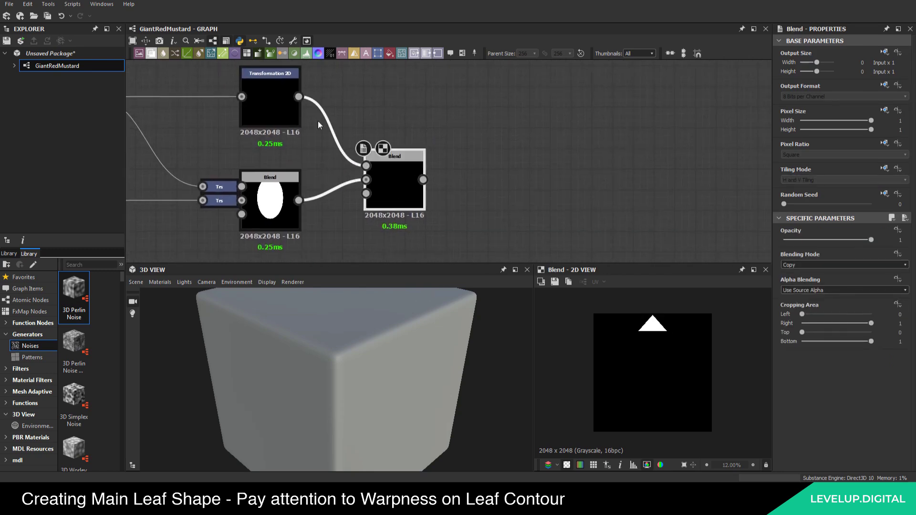
{"action": "left_click", "coordinate": [283, 112]}
{"action": "left_click", "coordinate": [405, 187]}
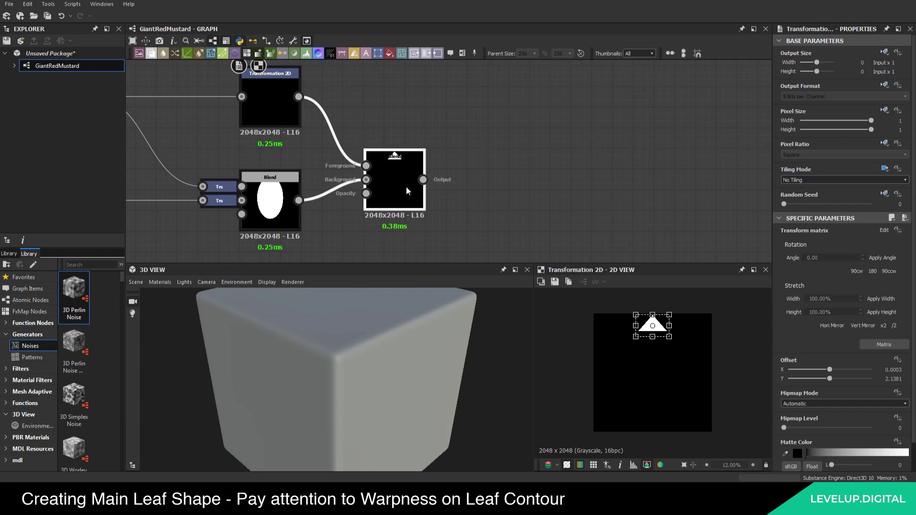
{"action": "left_click", "coordinate": [794, 266]}
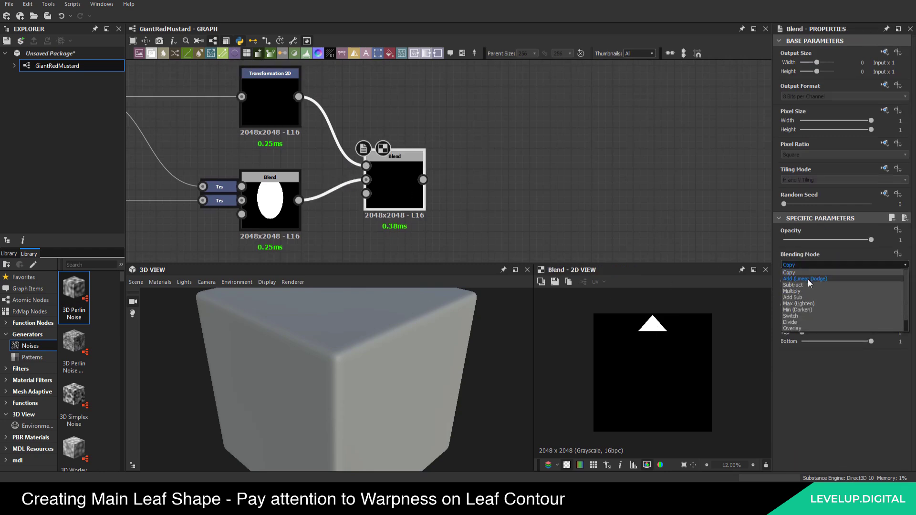
{"action": "left_click", "coordinate": [807, 279]}
Move the copied triangle straight down to the canvas's lower edge, at a Y offset of about -2.38
{"action": "double_click", "coordinate": [260, 110]}
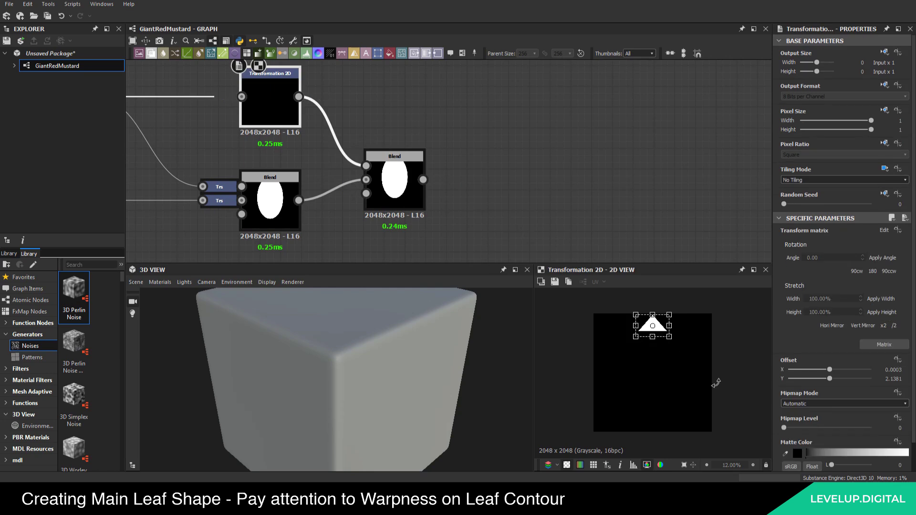
{"action": "scroll", "coordinate": [665, 335], "scroll_direction": "up", "scroll_amount": 2}
{"action": "left_click_drag", "start_coordinate": [666, 316], "coordinate": [675, 419], "text": "shift"}
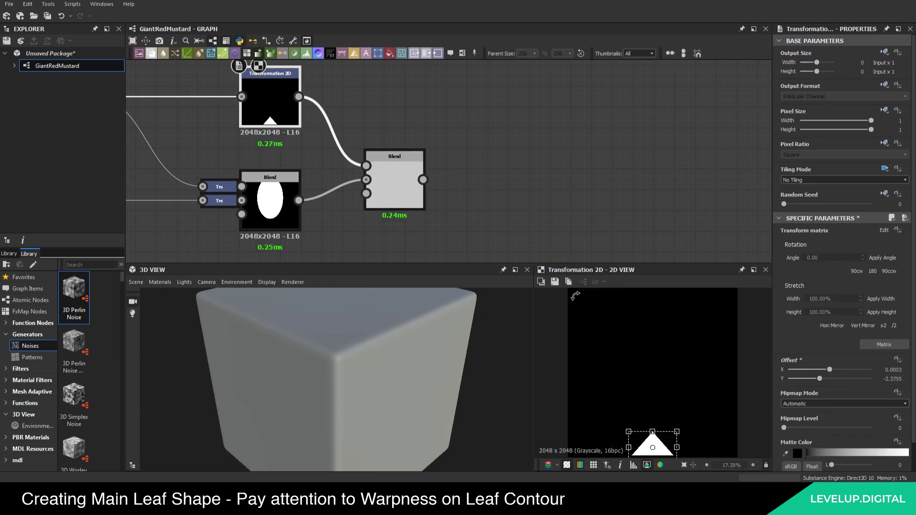
Display the second Blend while editing the copied triangle's transformation, and rotate the triangle upside down beneath the ellipse
{"action": "middle_click_drag", "start_coordinate": [455, 200], "coordinate": [444, 170]}
{"action": "left_click", "coordinate": [384, 143]}
{"action": "scroll", "coordinate": [655, 395], "scroll_direction": "up", "scroll_amount": 1}
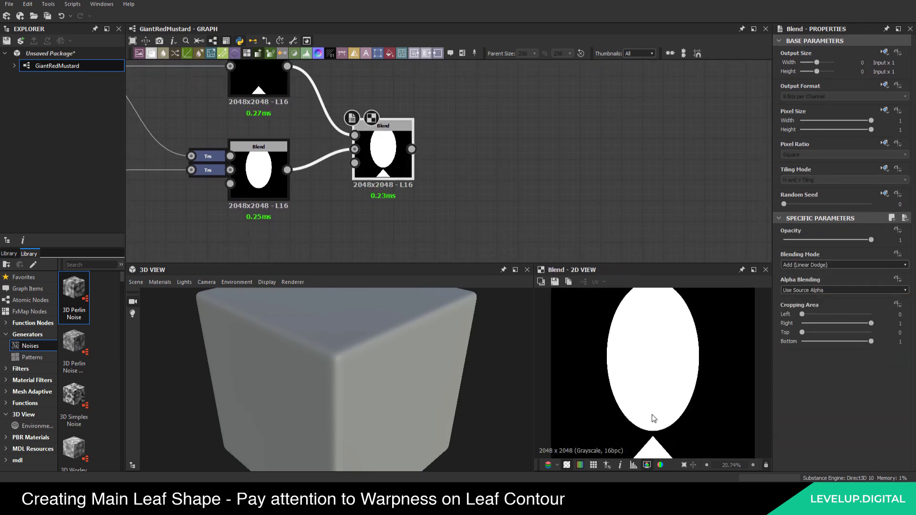
{"action": "middle_click_drag", "start_coordinate": [653, 417], "coordinate": [646, 377]}
{"action": "left_click", "coordinate": [267, 83]}
{"action": "scroll", "coordinate": [661, 414], "scroll_direction": "down", "scroll_amount": 4}
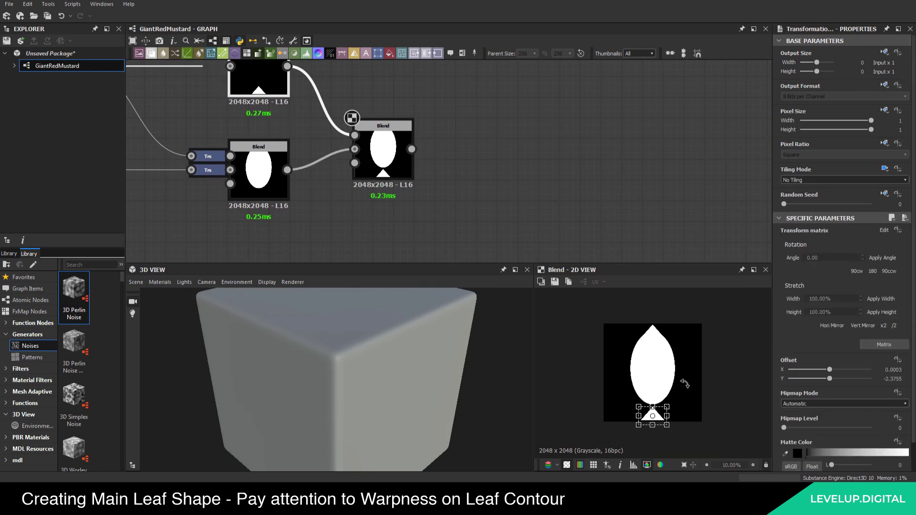
{"action": "left_click_drag", "start_coordinate": [680, 398], "coordinate": [652, 397], "text": "shift"}
{"action": "scroll", "coordinate": [654, 432], "scroll_direction": "up", "scroll_amount": 3}
{"action": "scroll", "coordinate": [672, 418], "scroll_direction": "down", "scroll_amount": 1}
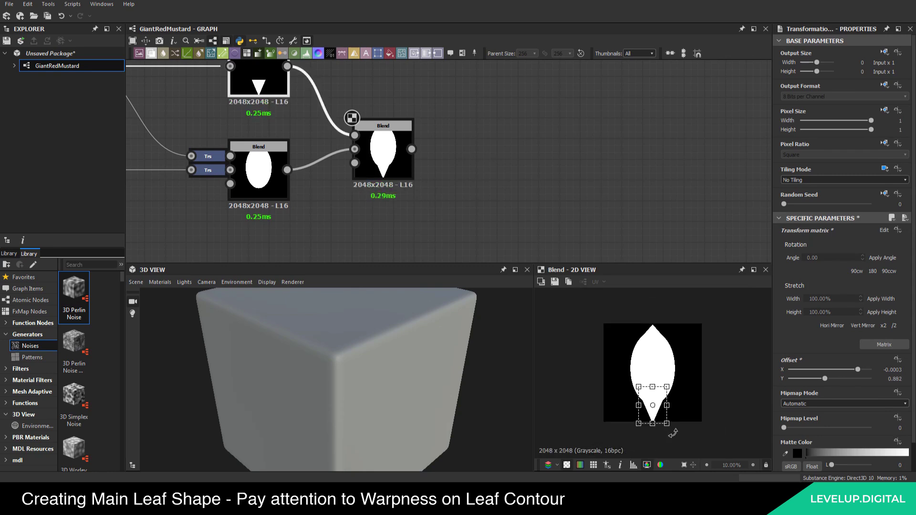
With the tiled view on, align the inverted triangle's tip with the canvas's lower edge and enlarge it to meet the ellipse's sides
{"action": "scroll", "coordinate": [673, 422], "scroll_direction": "up", "scroll_amount": 3}
{"action": "middle_click_drag", "start_coordinate": [695, 419], "coordinate": [692, 393]}
{"action": "key", "text": "space"}
{"action": "scroll", "coordinate": [686, 385], "scroll_direction": "up", "scroll_amount": 1}
{"action": "left_click_drag", "start_coordinate": [628, 420], "coordinate": [627, 415]}
{"action": "left_click_drag", "start_coordinate": [668, 361], "coordinate": [676, 361]}
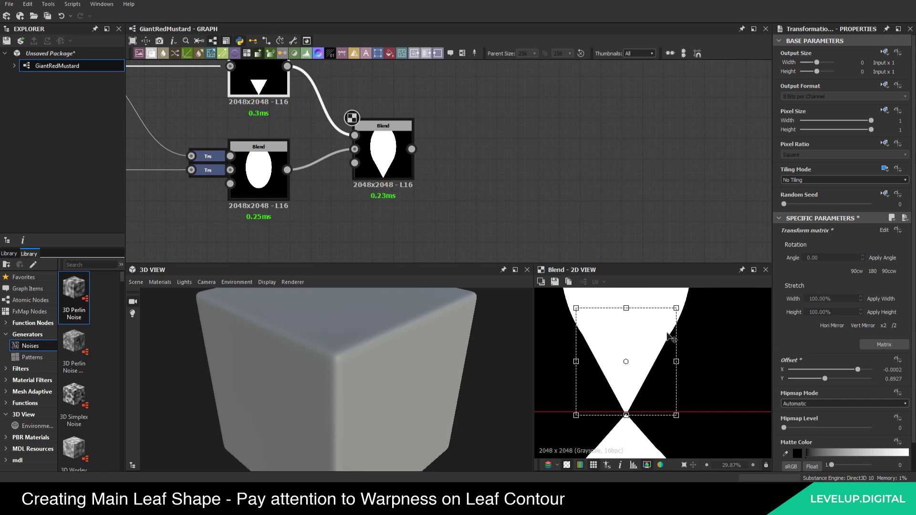
{"action": "left_click_drag", "start_coordinate": [626, 310], "coordinate": [626, 306]}
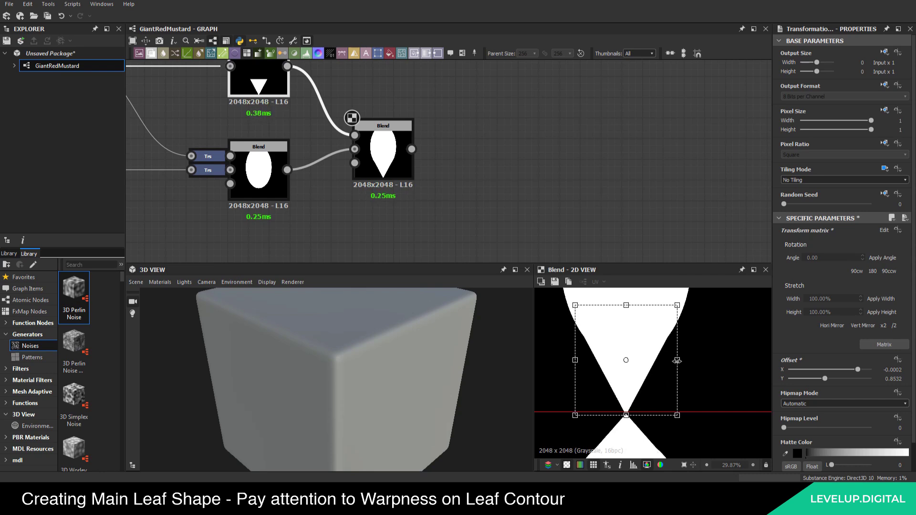
Examine the leaf silhouette's lower tip and overall contour, with and without the tiled view
{"action": "scroll", "coordinate": [623, 400], "scroll_direction": "up", "scroll_amount": 5}
{"action": "scroll", "coordinate": [622, 400], "scroll_direction": "down", "scroll_amount": 7}
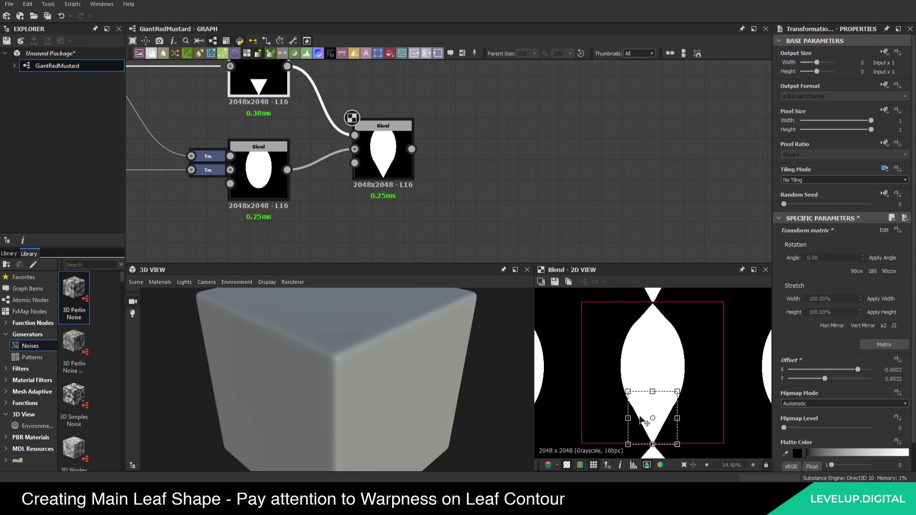
{"action": "key", "text": "space"}
{"action": "scroll", "coordinate": [665, 374], "scroll_direction": "down", "scroll_amount": 6}
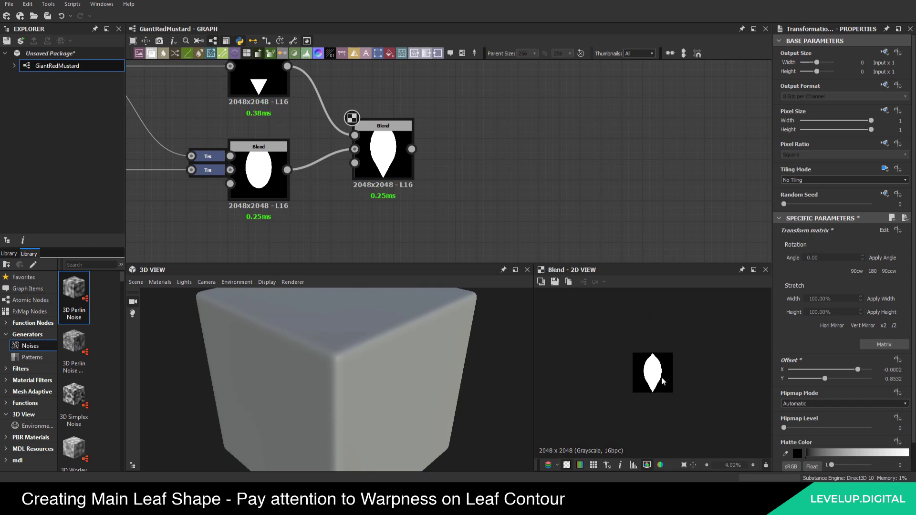
{"action": "scroll", "coordinate": [658, 377], "scroll_direction": "up", "scroll_amount": 7}
{"action": "scroll", "coordinate": [658, 377], "scroll_direction": "down", "scroll_amount": 3}
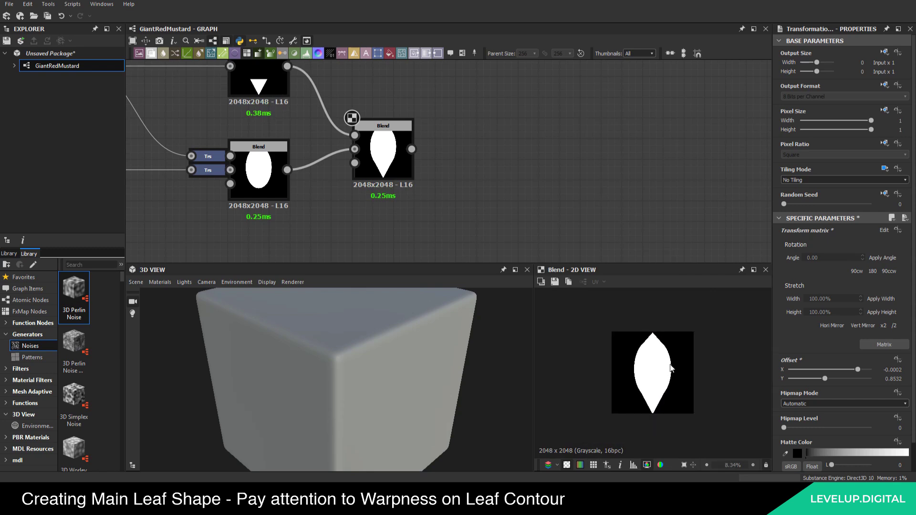
{"action": "middle_click_drag", "start_coordinate": [511, 168], "coordinate": [416, 164]}
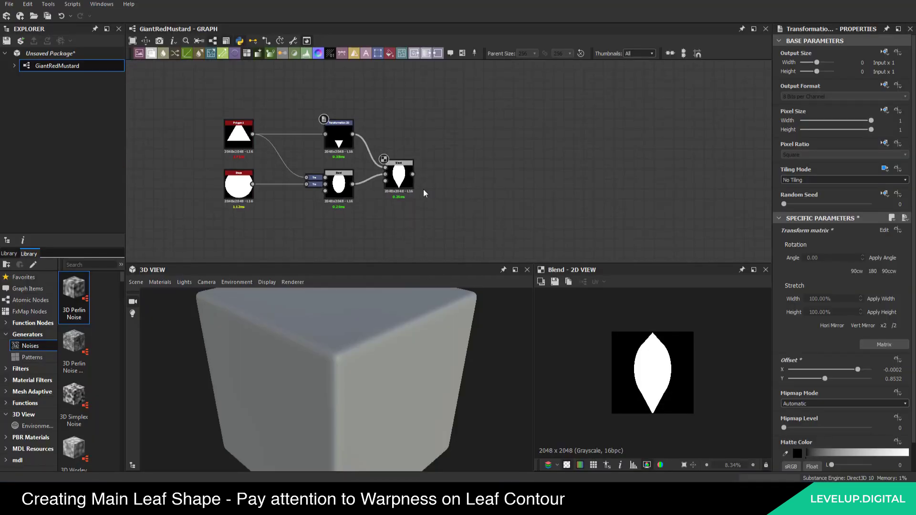
{"action": "middle_click_drag", "start_coordinate": [422, 189], "coordinate": [439, 170]}
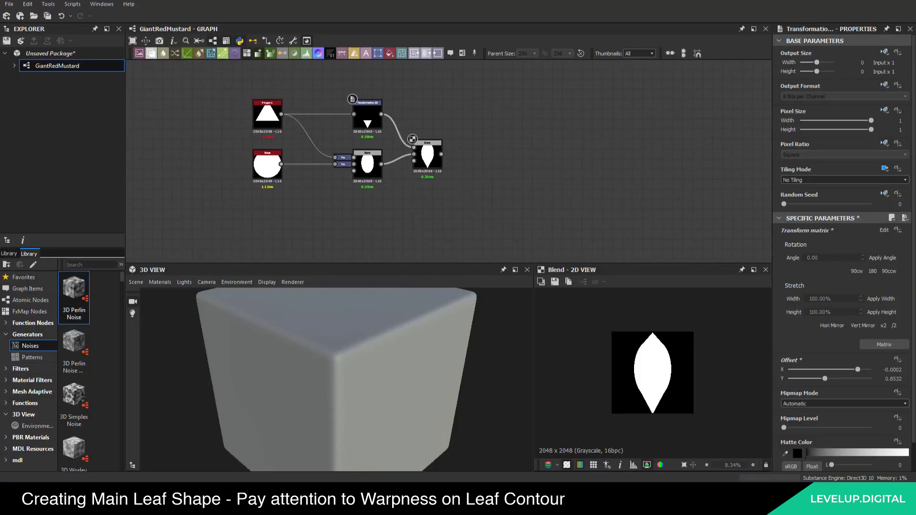
Add a Transformation 2D node below the first Blend, fed by the disc Shape node
{"action": "key", "text": "space"}
{"action": "type", "text": "tr"}
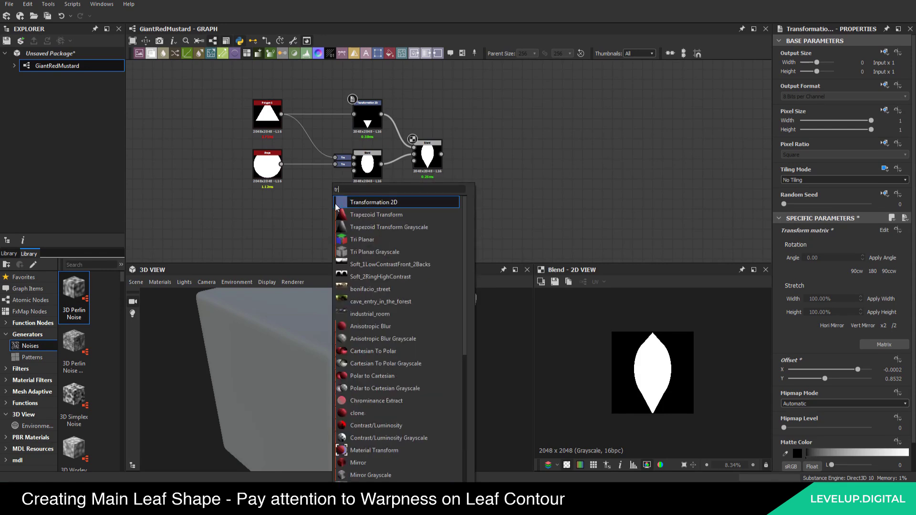
{"action": "key", "text": "Return"}
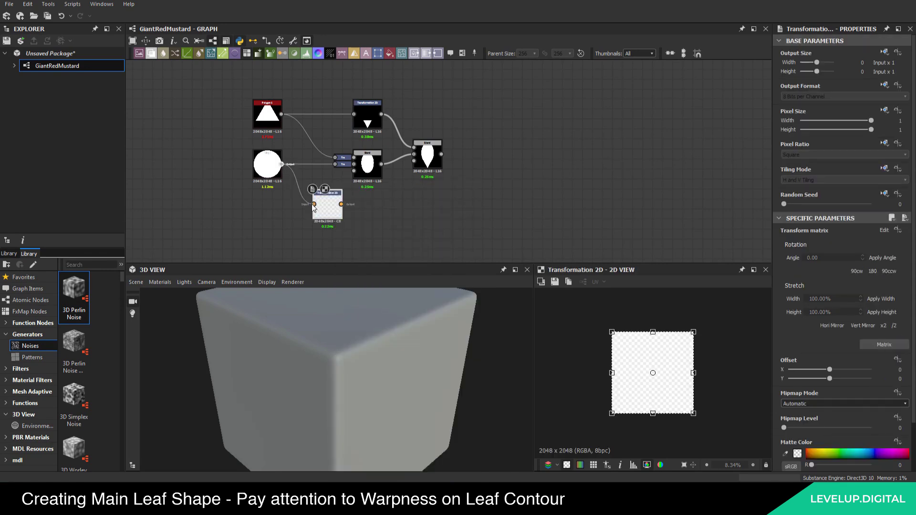
{"action": "left_click_drag", "start_coordinate": [312, 206], "coordinate": [337, 207]}
{"action": "left_click", "coordinate": [342, 233]}
{"action": "left_click", "coordinate": [343, 207]}
Connect a Mirror Grayscale node after the new Transformation 2D and line both nodes up beneath the two Blend nodes
{"action": "key", "text": "space"}
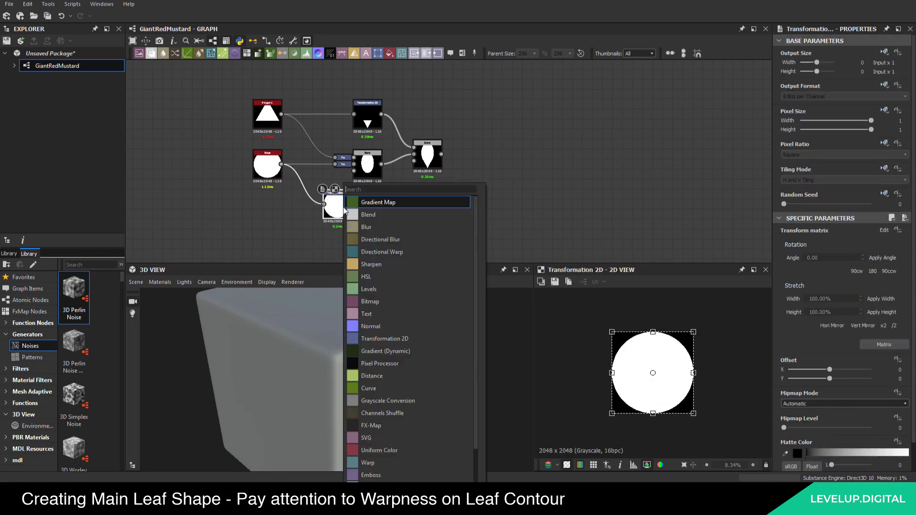
{"action": "type", "text": "mir"}
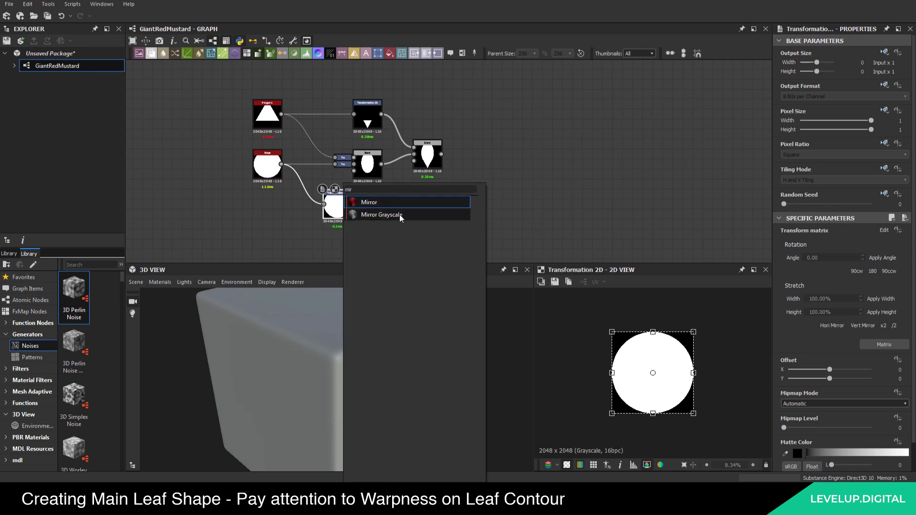
{"action": "left_click", "coordinate": [399, 214]}
{"action": "scroll", "coordinate": [417, 211], "scroll_direction": "up", "scroll_amount": 3}
{"action": "left_click_drag", "start_coordinate": [388, 206], "coordinate": [440, 205]}
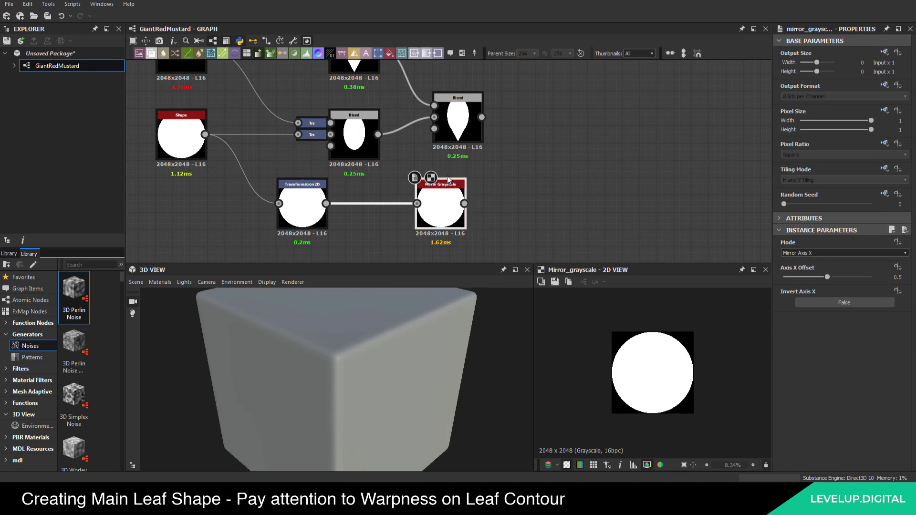
{"action": "left_click_drag", "start_coordinate": [448, 180], "coordinate": [465, 180]}
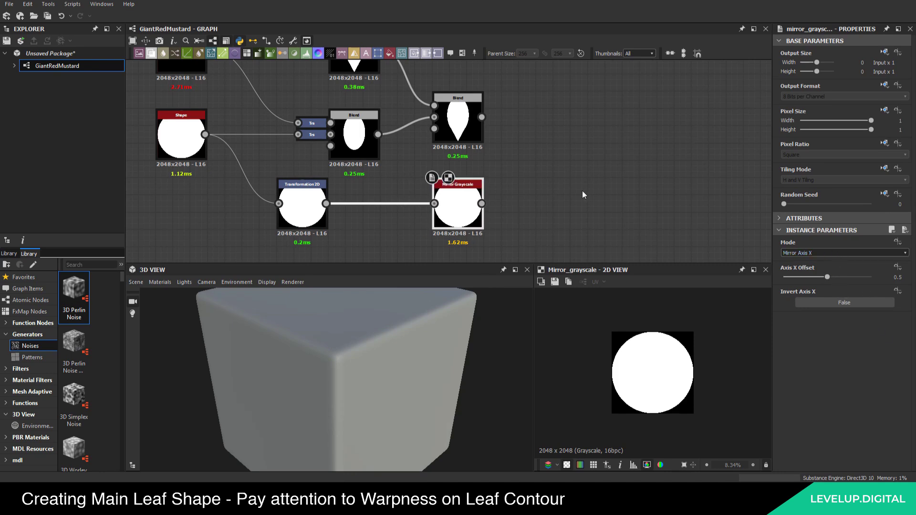
{"action": "left_click", "coordinate": [519, 164]}
{"action": "middle_click_drag", "start_coordinate": [513, 149], "coordinate": [465, 152]}
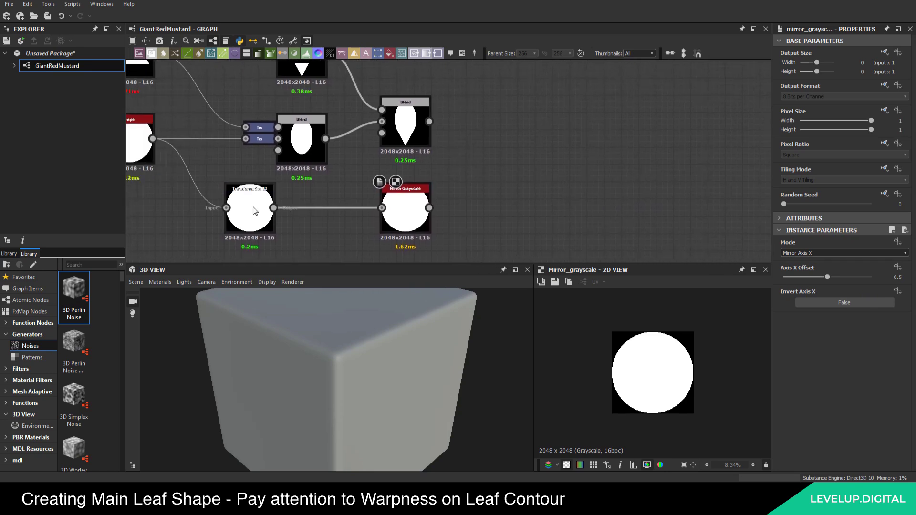
{"action": "left_click_drag", "start_coordinate": [251, 211], "coordinate": [302, 213]}
Add a third Blend with the leaf shape as background and the Mirror Grayscale output as foreground, set to Subtract
{"action": "left_click", "coordinate": [471, 174]}
{"action": "key", "text": "space"}
{"action": "type", "text": "bl"}
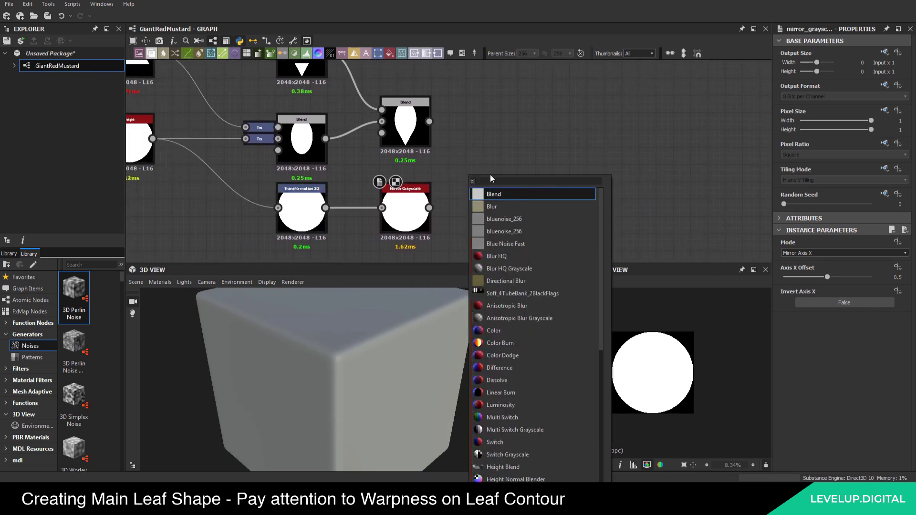
{"action": "left_click", "coordinate": [506, 195]}
{"action": "middle_click_drag", "start_coordinate": [511, 153], "coordinate": [468, 176]}
{"action": "left_click_drag", "start_coordinate": [425, 202], "coordinate": [386, 144]}
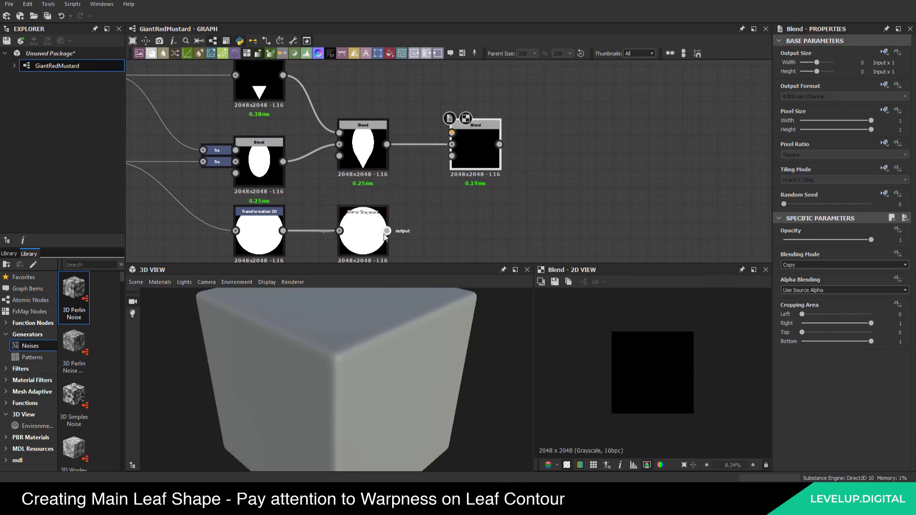
{"action": "left_click_drag", "start_coordinate": [387, 231], "coordinate": [452, 133]}
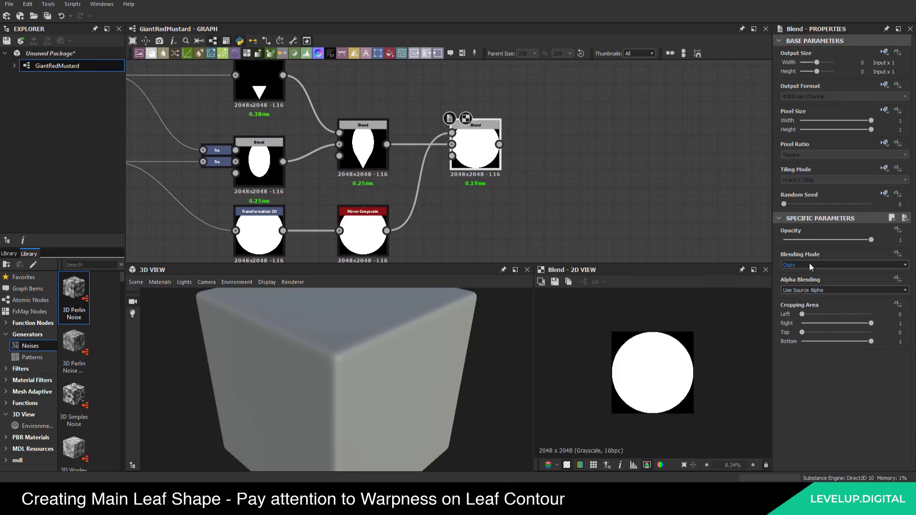
{"action": "left_click", "coordinate": [811, 264]}
{"action": "left_click", "coordinate": [792, 285]}
Set the tiling mode of the new disc Transformation 2D to No Tiling
{"action": "left_click", "coordinate": [260, 232]}
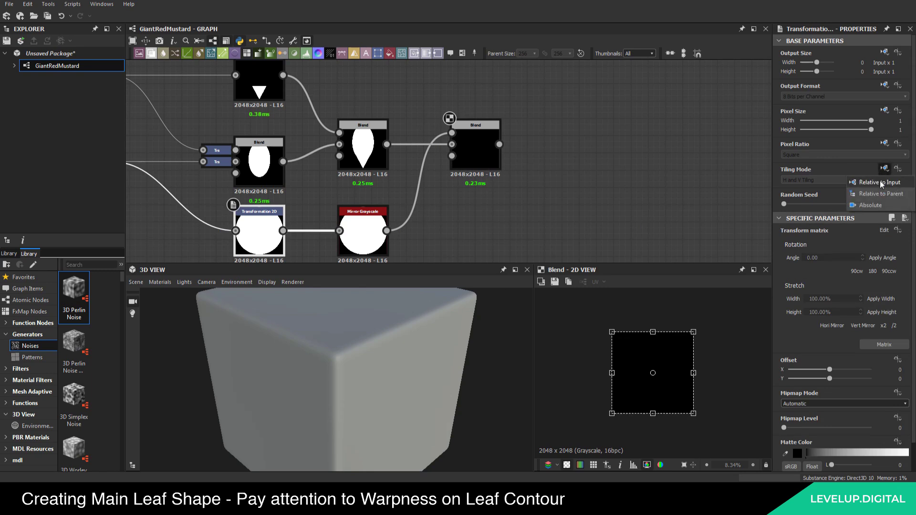
{"action": "left_click", "coordinate": [803, 181]}
{"action": "left_click", "coordinate": [803, 188]}
{"action": "left_click", "coordinate": [632, 205]}
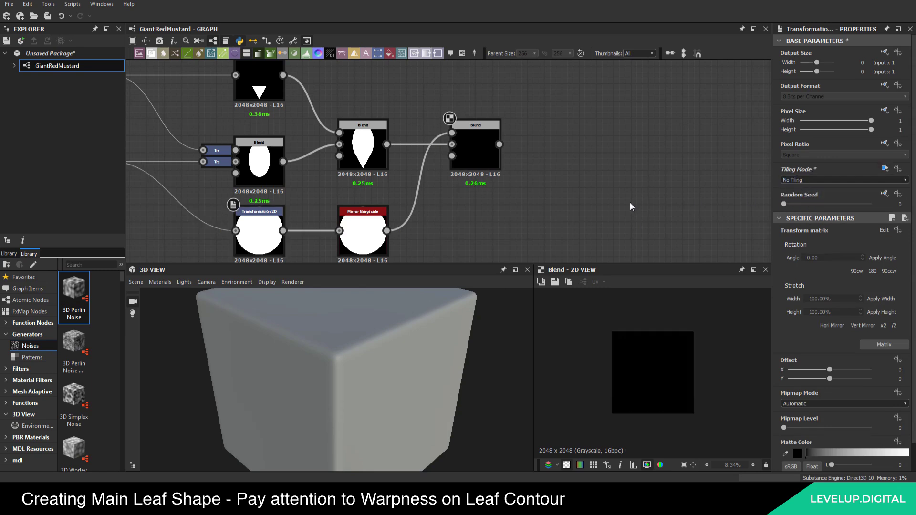
Shrink the subtracted disc into a narrow vertical ellipse through its Transformation 2D while viewing the third Blend
{"action": "middle_click_drag", "start_coordinate": [441, 205], "coordinate": [490, 171]}
{"action": "left_click", "coordinate": [523, 114]}
{"action": "left_click", "coordinate": [301, 200]}
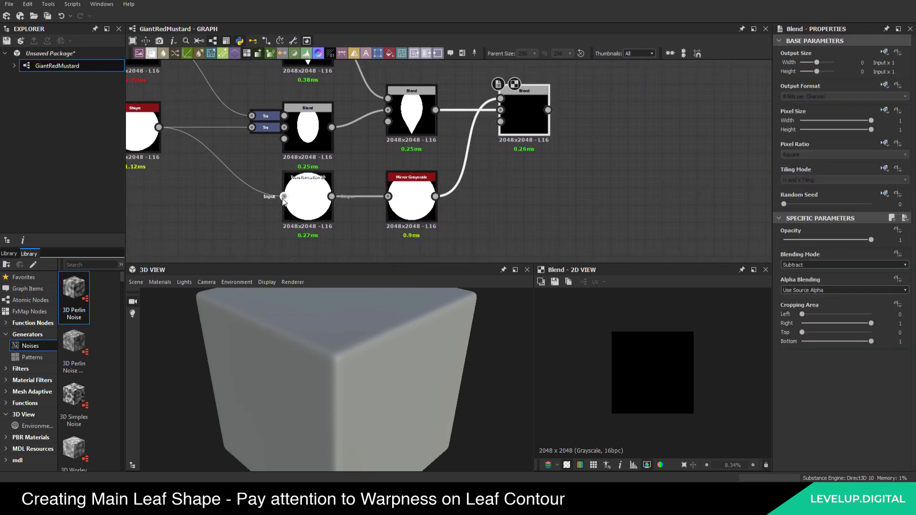
{"action": "left_click_drag", "start_coordinate": [694, 373], "coordinate": [668, 377]}
{"action": "left_click_drag", "start_coordinate": [673, 333], "coordinate": [660, 355]}
{"action": "left_click", "coordinate": [509, 126]}
Move the narrow subtracting ellipse down beside the leaf's lower tip, just left of the vertical centre line
{"action": "left_click", "coordinate": [308, 198]}
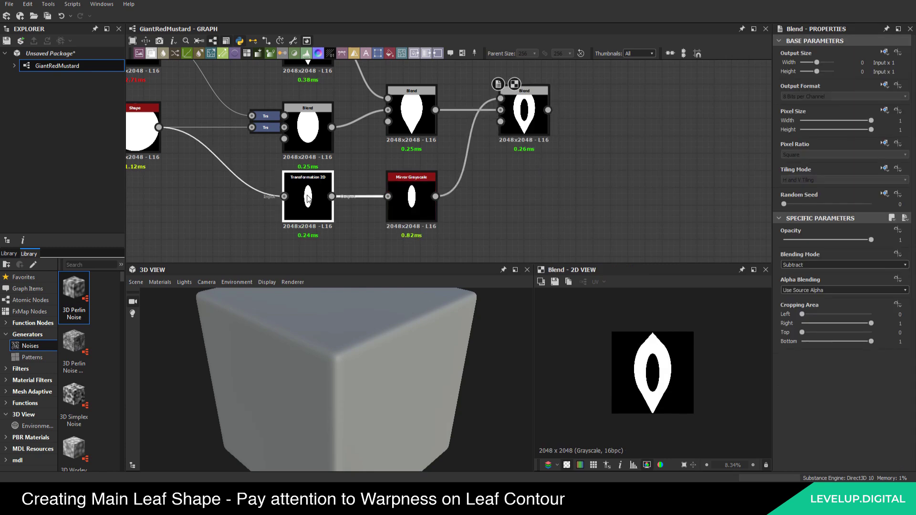
{"action": "left_click_drag", "start_coordinate": [666, 370], "coordinate": [653, 433]}
{"action": "scroll", "coordinate": [658, 412], "scroll_direction": "up", "scroll_amount": 3}
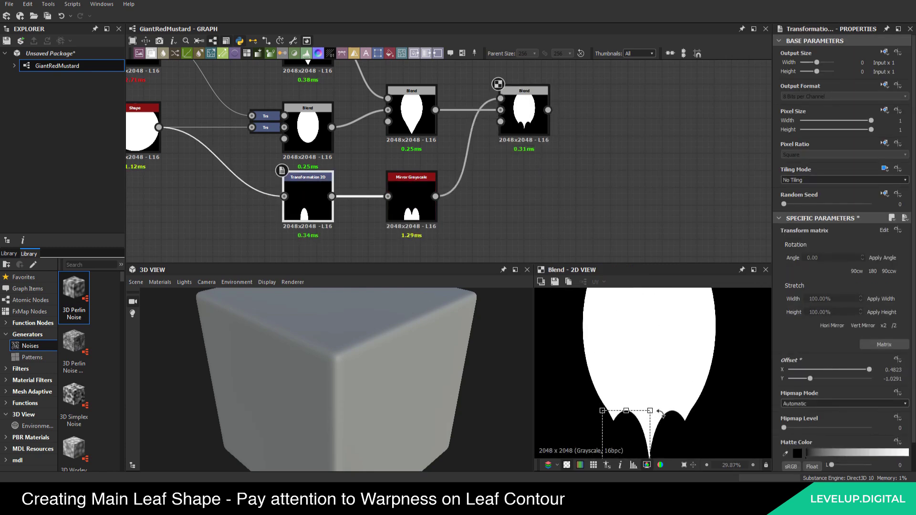
{"action": "middle_click_drag", "start_coordinate": [680, 405], "coordinate": [667, 317]}
{"action": "mouse_move", "coordinate": [614, 345]}
{"action": "left_mouse_down"}
{"action": "mouse_move", "coordinate": [600, 326]}
{"action": "mouse_move", "coordinate": [608, 330]}
{"action": "left_mouse_up"}
Rotate, widen and reposition the subtracting ellipse so its mirrored pair carves concave sides into a thin stem at the leaf's base
{"action": "middle_click_drag", "start_coordinate": [658, 322], "coordinate": [649, 365]}
{"action": "left_click_drag", "start_coordinate": [655, 343], "coordinate": [641, 322]}
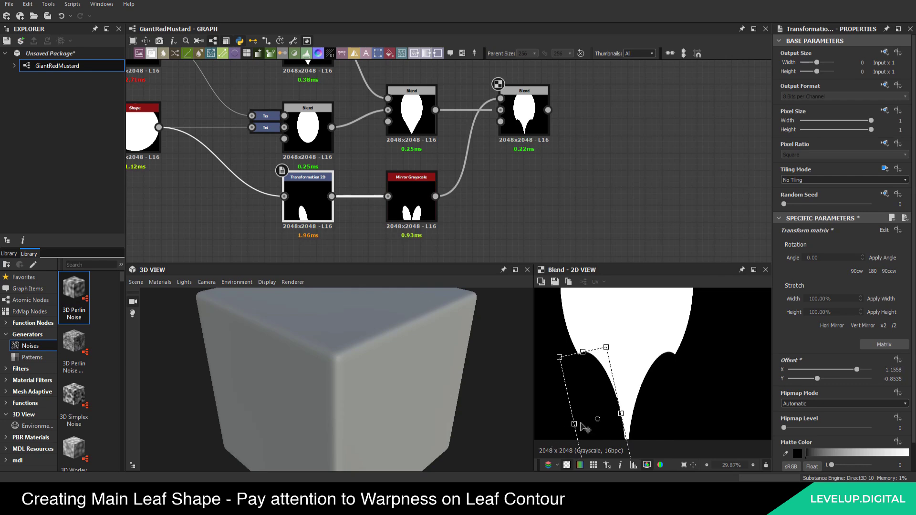
{"action": "left_click_drag", "start_coordinate": [574, 424], "coordinate": [568, 386]}
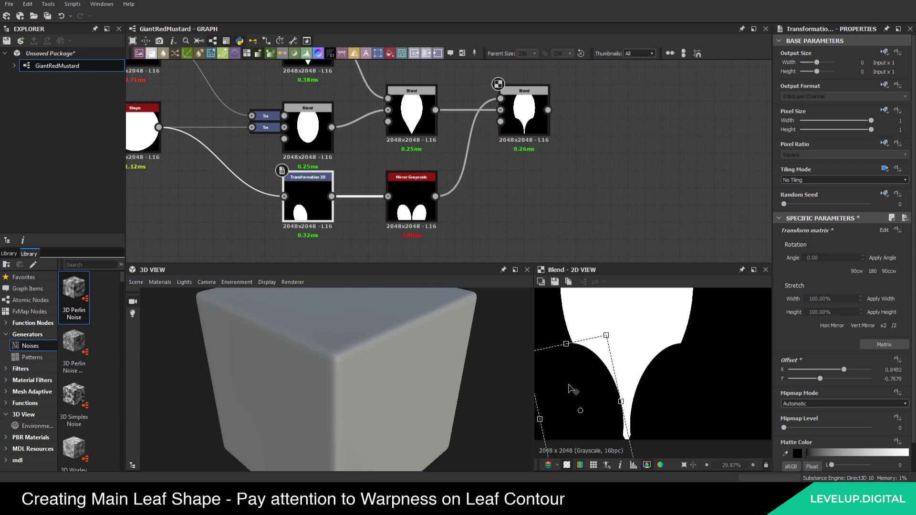
{"action": "left_click_drag", "start_coordinate": [638, 319], "coordinate": [647, 329]}
{"action": "left_click_drag", "start_coordinate": [608, 367], "coordinate": [589, 383]}
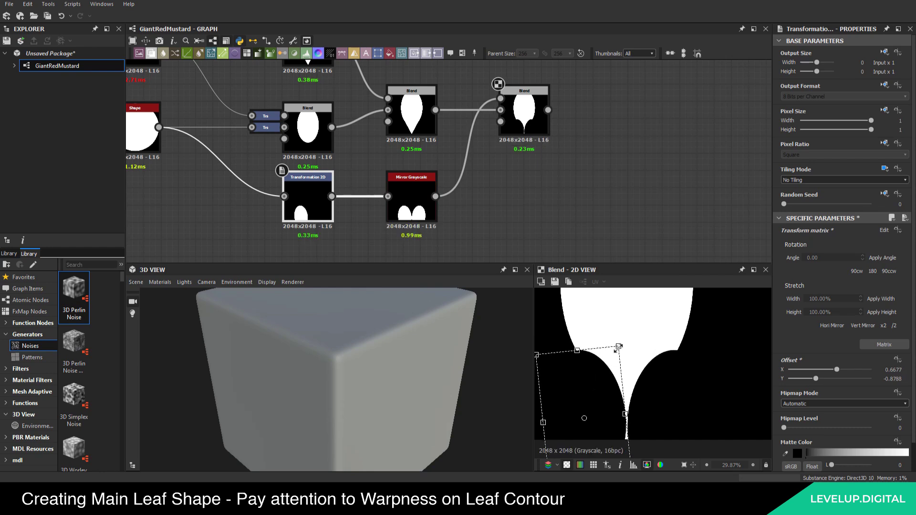
Shrink the subtracting ellipse slightly and move it lower beside the stem, refining the leaf's thin stem and concave base
{"action": "left_click_drag", "start_coordinate": [619, 345], "coordinate": [613, 357]}
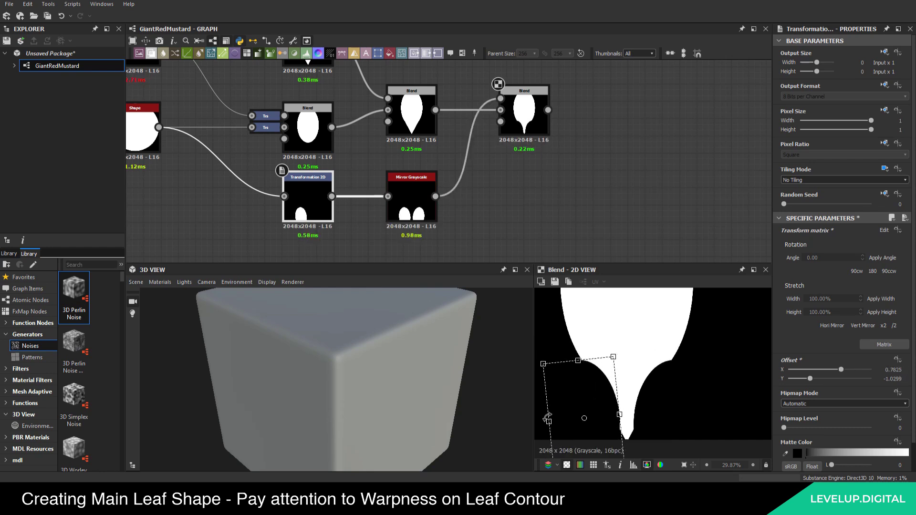
{"action": "left_click_drag", "start_coordinate": [548, 419], "coordinate": [599, 407]}
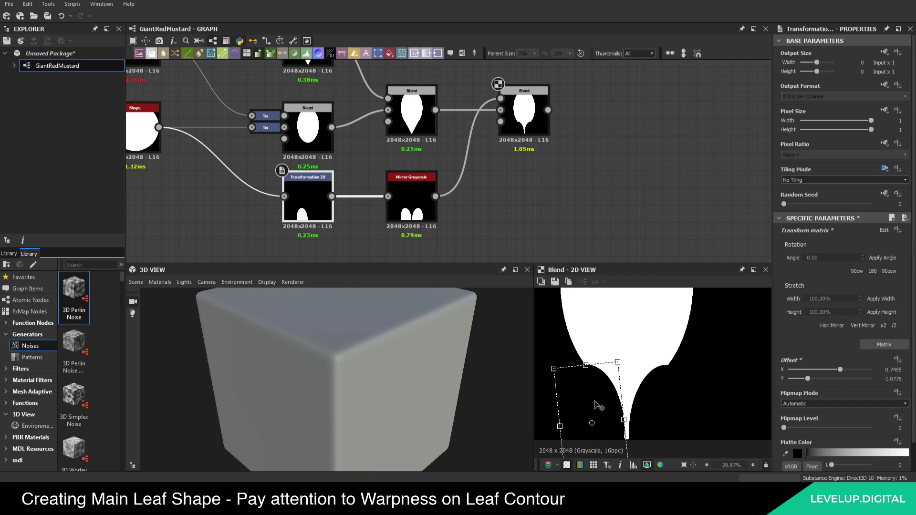
{"action": "scroll", "coordinate": [678, 360], "scroll_direction": "down", "scroll_amount": 3}
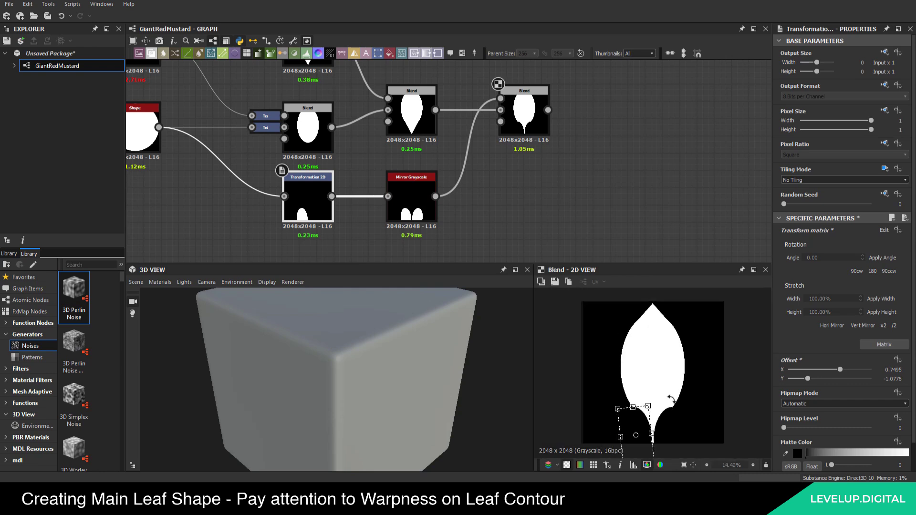
{"action": "left_click", "coordinate": [519, 191]}
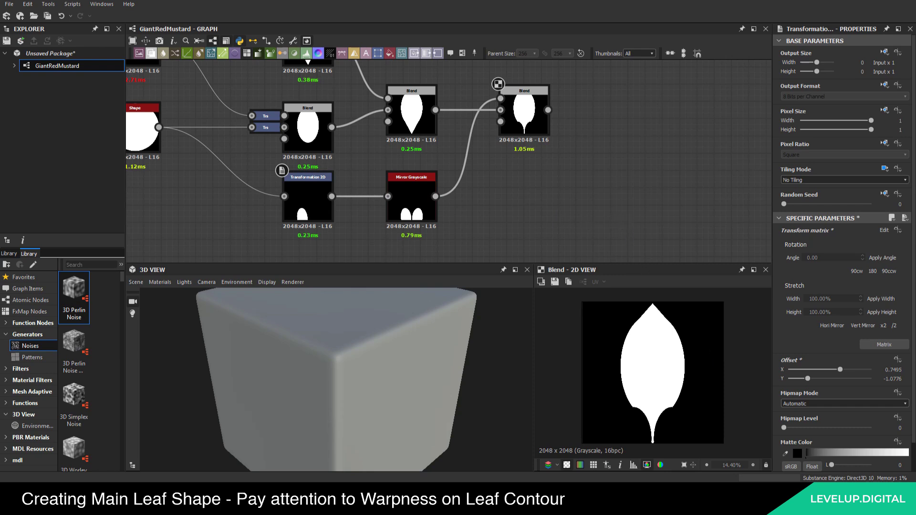
Enclose all of the leaf silhouette nodes, from the source shapes to the final Blend, in a frame
{"action": "scroll", "coordinate": [541, 139], "scroll_direction": "down", "scroll_amount": 4}
{"action": "middle_click_drag", "start_coordinate": [553, 126], "coordinate": [499, 155]}
{"action": "scroll", "coordinate": [391, 211], "scroll_direction": "up", "scroll_amount": 3}
{"action": "scroll", "coordinate": [479, 101], "scroll_direction": "down", "scroll_amount": 4}
{"action": "middle_click_drag", "start_coordinate": [478, 91], "coordinate": [425, 135]}
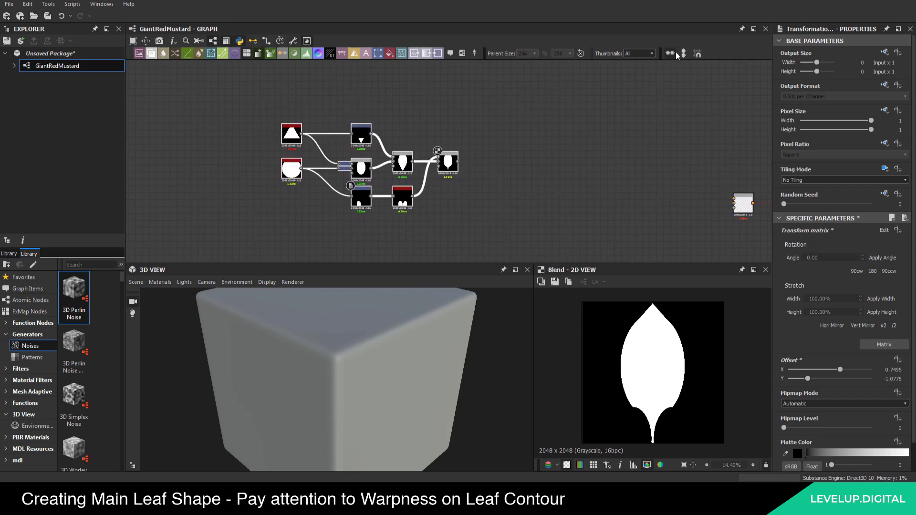
{"action": "left_click", "coordinate": [463, 52]}
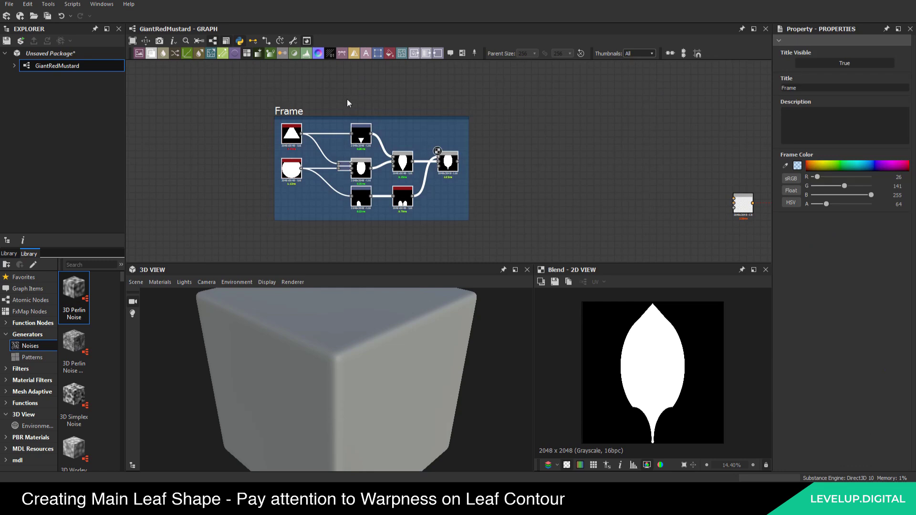
Title the frame around the silhouette nodes "Leaf Shape"
{"action": "middle_click_drag", "start_coordinate": [336, 95], "coordinate": [332, 108]}
{"action": "left_click", "coordinate": [290, 118]}
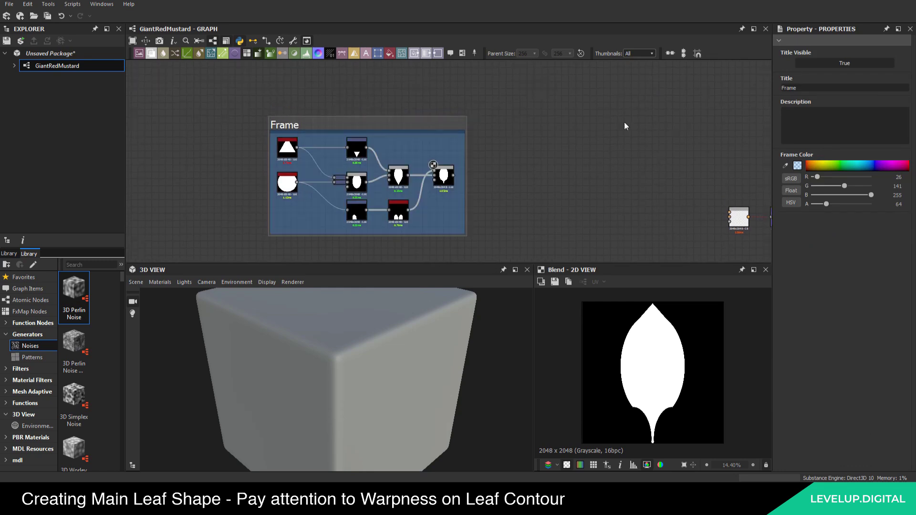
{"action": "double_click", "coordinate": [827, 87]}
{"action": "type", "text": "Leaf Shape"}
{"action": "left_click", "coordinate": [621, 131]}
Recolour the Leaf Shape frame to a saturated blue with B 255 and alpha 178
{"action": "middle_click_drag", "start_coordinate": [652, 116], "coordinate": [615, 89]}
{"action": "scroll", "coordinate": [300, 125], "scroll_direction": "up", "scroll_amount": 5}
{"action": "middle_click_drag", "start_coordinate": [267, 90], "coordinate": [296, 132]}
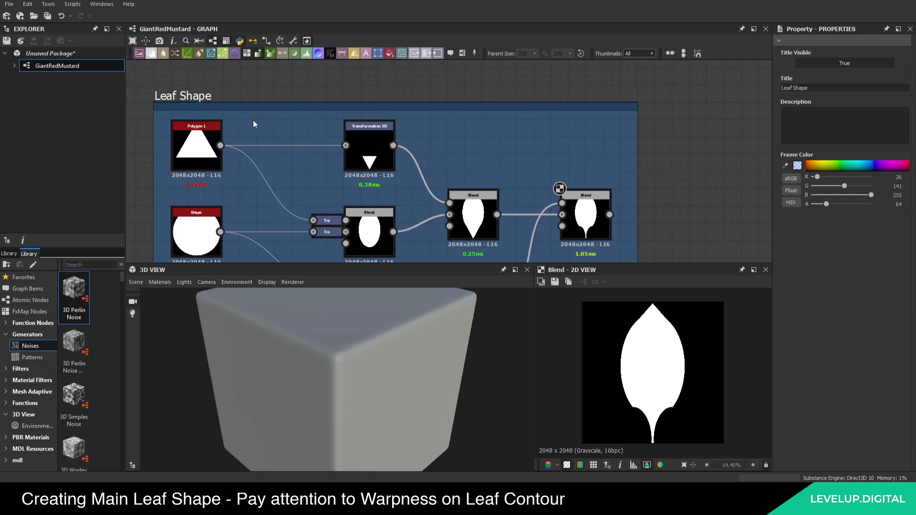
{"action": "left_click_drag", "start_coordinate": [869, 166], "coordinate": [868, 169]}
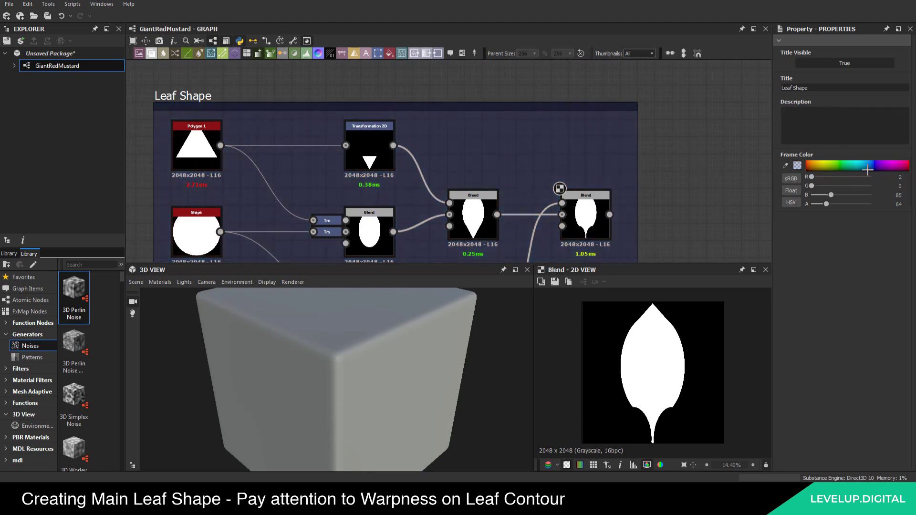
{"action": "left_click_drag", "start_coordinate": [831, 194], "coordinate": [865, 195]}
{"action": "left_click_drag", "start_coordinate": [826, 204], "coordinate": [854, 204]}
{"action": "middle_click_drag", "start_coordinate": [643, 139], "coordinate": [418, 148]}
{"action": "scroll", "coordinate": [596, 134], "scroll_direction": "down", "scroll_amount": 8}
{"action": "scroll", "coordinate": [409, 154], "scroll_direction": "up", "scroll_amount": 1}
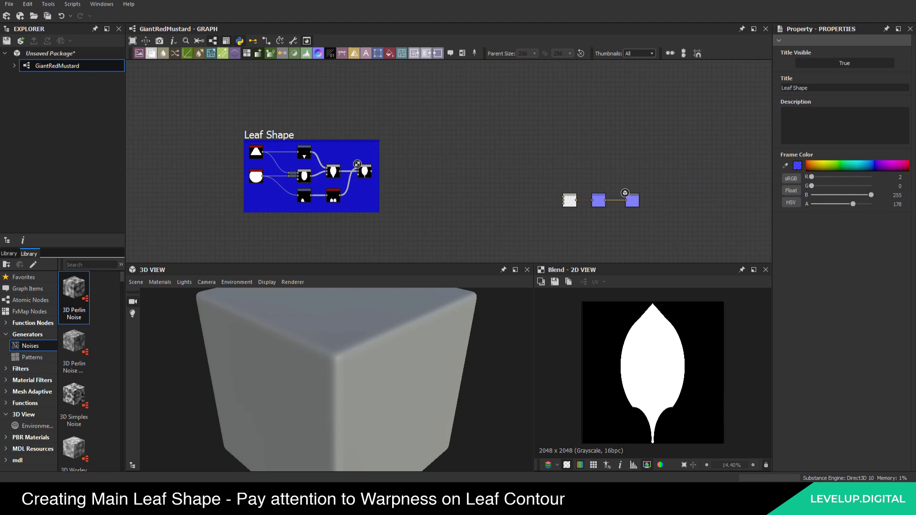
Add a Directional Warp node in the empty graph area to the right of the Leaf Shape frame
{"action": "middle_click_drag", "start_coordinate": [387, 181], "coordinate": [352, 172]}
{"action": "scroll", "coordinate": [336, 166], "scroll_direction": "up", "scroll_amount": 3}
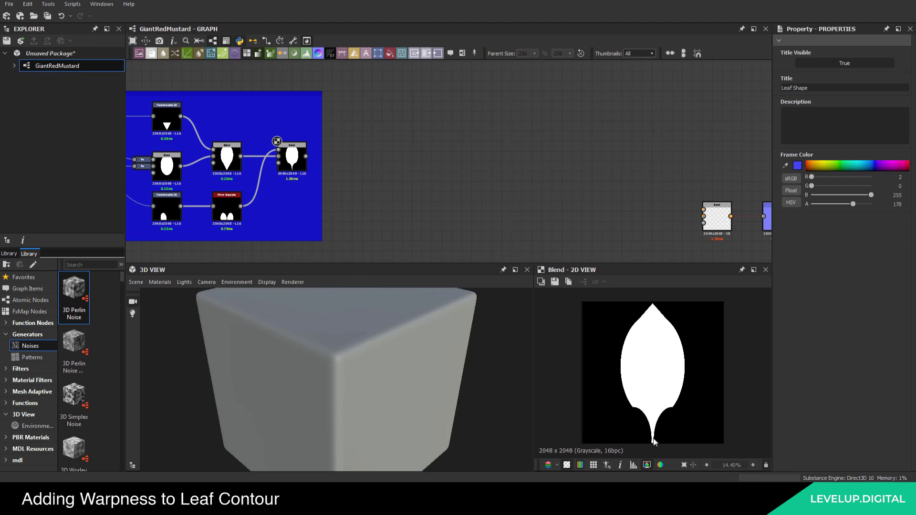
{"action": "middle_click_drag", "start_coordinate": [368, 170], "coordinate": [318, 165]}
{"action": "scroll", "coordinate": [328, 170], "scroll_direction": "up", "scroll_amount": 3}
{"action": "scroll", "coordinate": [318, 167], "scroll_direction": "down", "scroll_amount": 2}
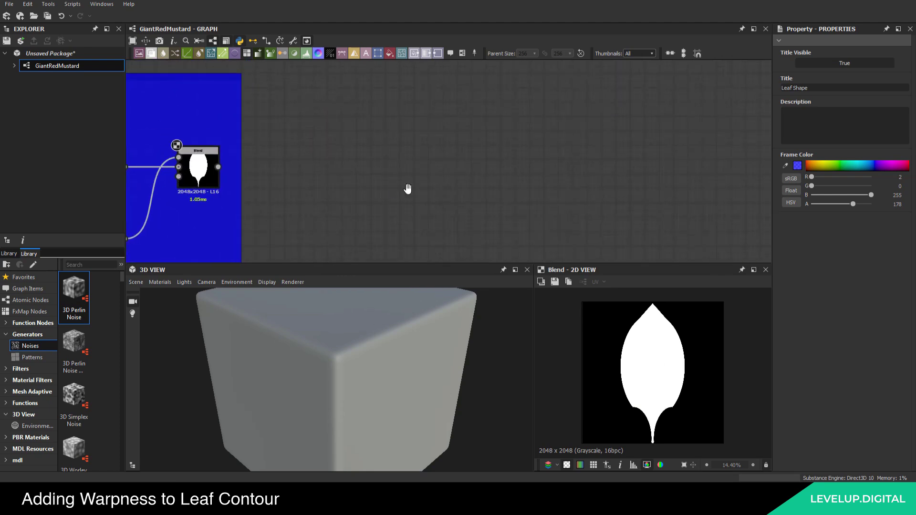
{"action": "key", "text": "space"}
{"action": "type", "text": "dir"}
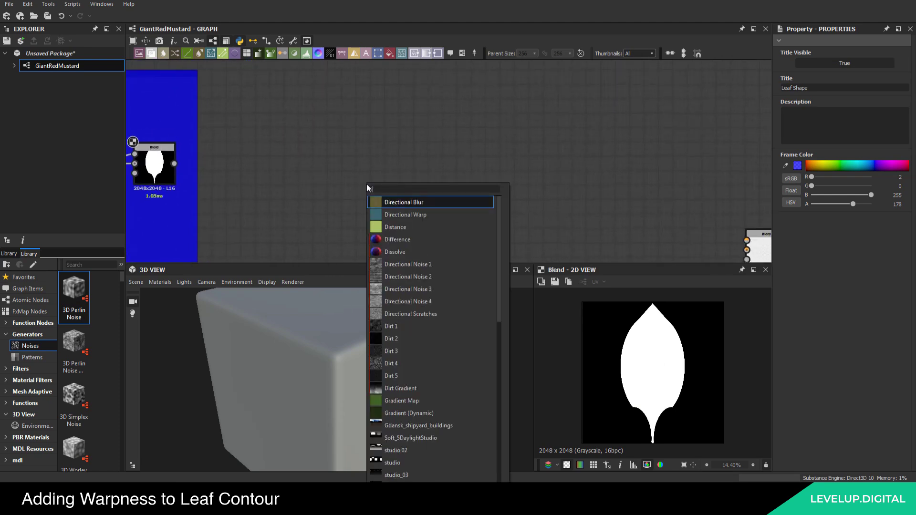
{"action": "left_click", "coordinate": [403, 213]}
{"action": "middle_click_drag", "start_coordinate": [368, 178], "coordinate": [348, 173]}
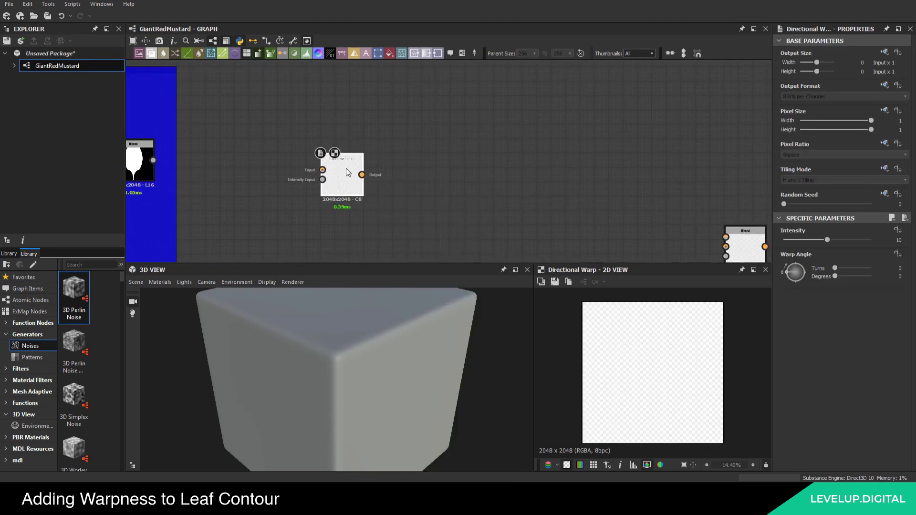
{"action": "left_click_drag", "start_coordinate": [344, 173], "coordinate": [406, 171]}
Add a Perlin Noise node below and to the left of the Directional Warp
{"action": "middle_click_drag", "start_coordinate": [304, 213], "coordinate": [322, 197]}
{"action": "key", "text": "space"}
{"action": "type", "text": "perlin"}
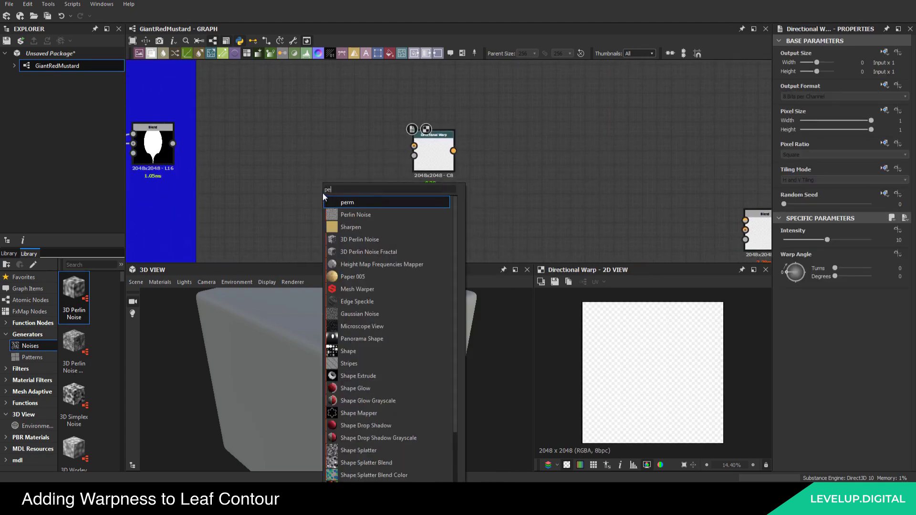
{"action": "left_click", "coordinate": [353, 212]}
{"action": "middle_click_drag", "start_coordinate": [326, 177], "coordinate": [328, 166]}
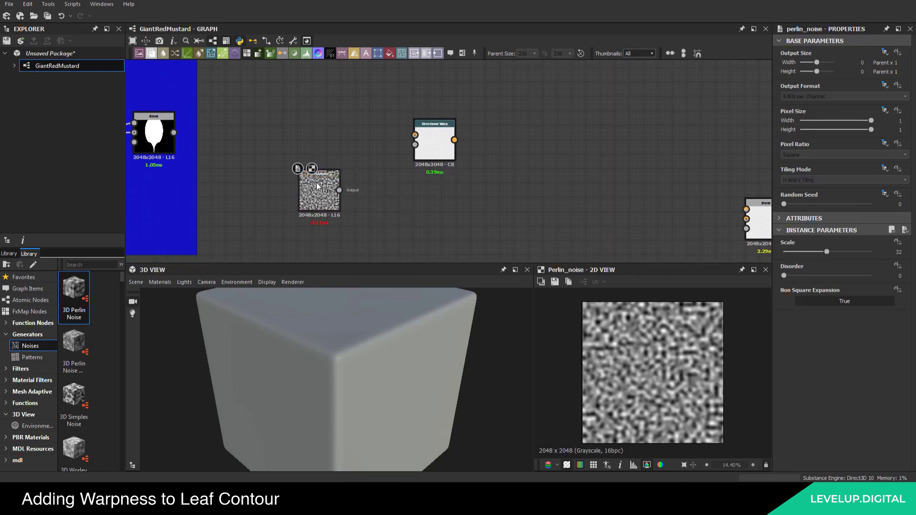
Set the Perlin Noise scale to 20 and its disorder to 0.53
{"action": "double_click", "coordinate": [900, 253]}
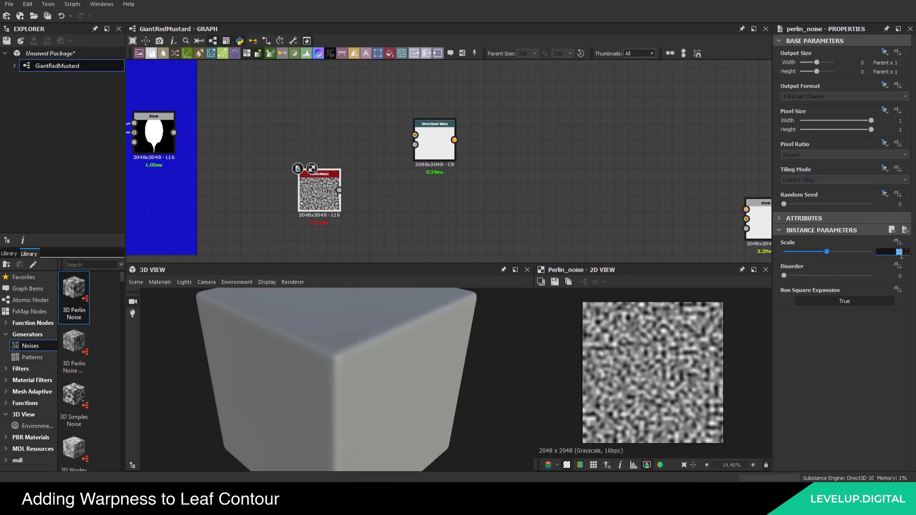
{"action": "key", "text": "Return"}
{"action": "double_click", "coordinate": [901, 277]}
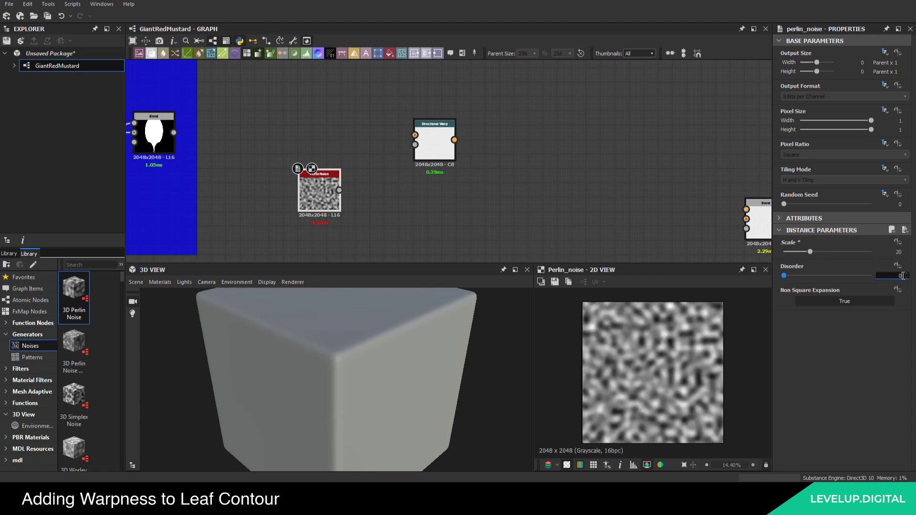
{"action": "type", "text": "53"}
{"action": "key", "text": "Return"}
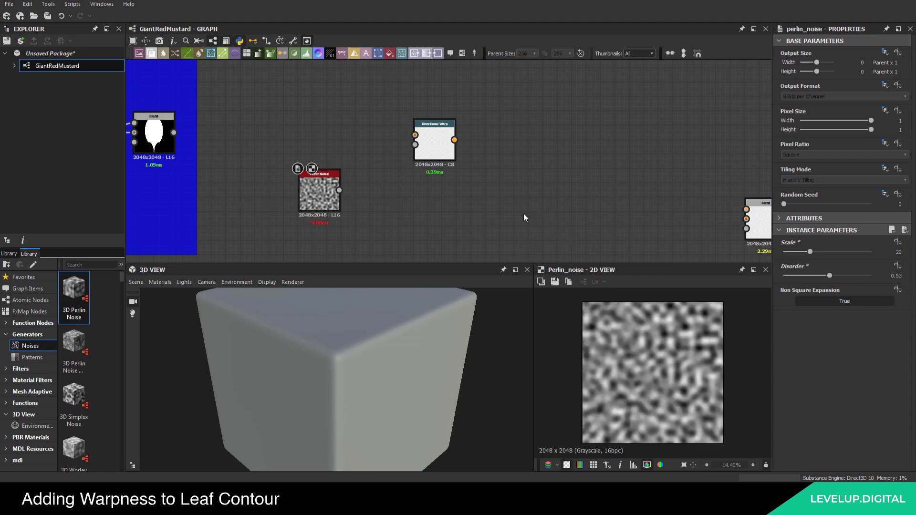
Make the Perlin Noise output size absolute at 256 x 256 px and move the node closer to the Directional Warp
{"action": "left_click", "coordinate": [319, 188]}
{"action": "middle_click_drag", "start_coordinate": [521, 144], "coordinate": [514, 157]}
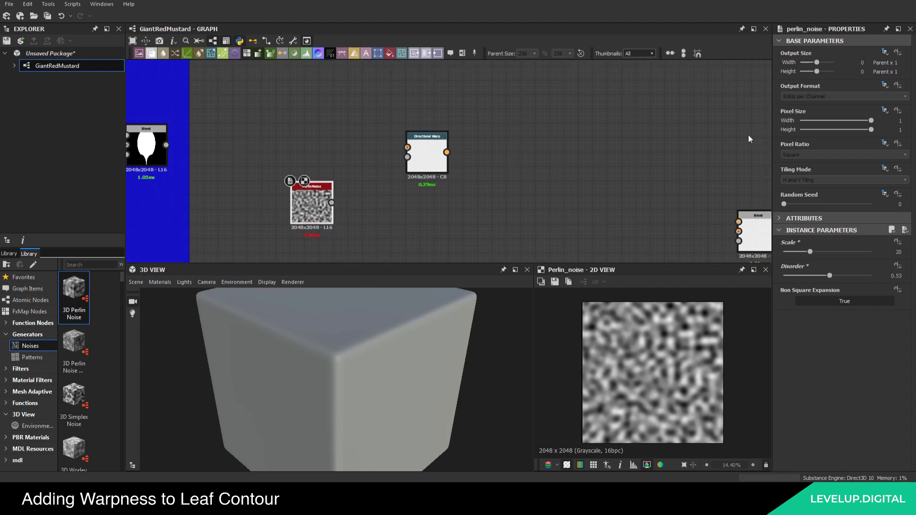
{"action": "left_click", "coordinate": [889, 51]}
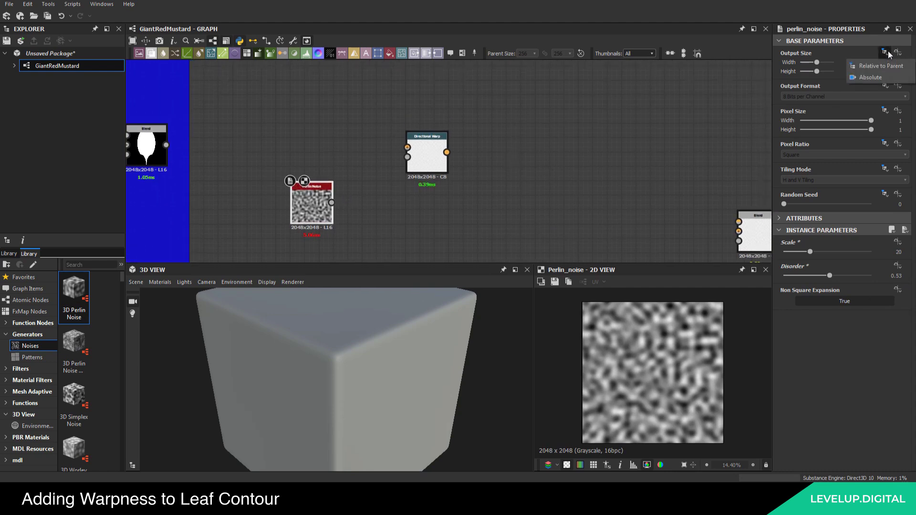
{"action": "left_click", "coordinate": [877, 75]}
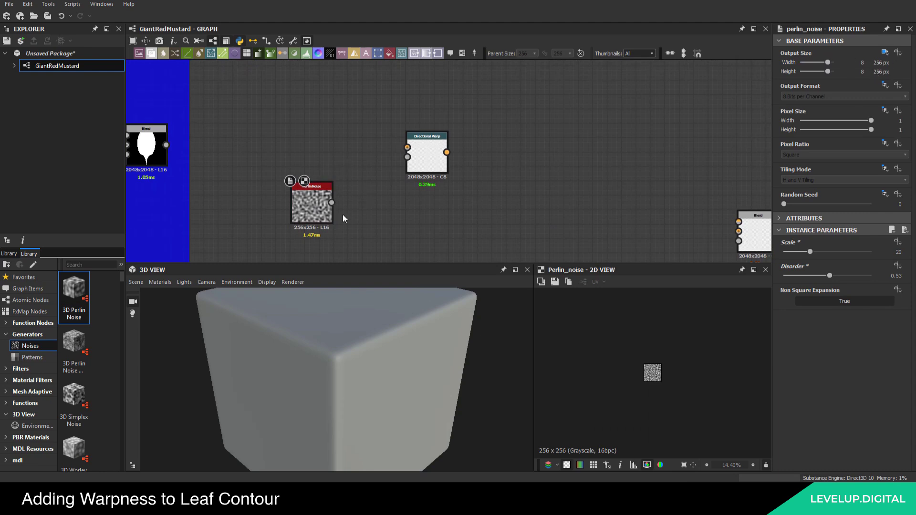
{"action": "middle_click_drag", "start_coordinate": [324, 220], "coordinate": [327, 178]}
{"action": "left_click_drag", "start_coordinate": [317, 172], "coordinate": [346, 173]}
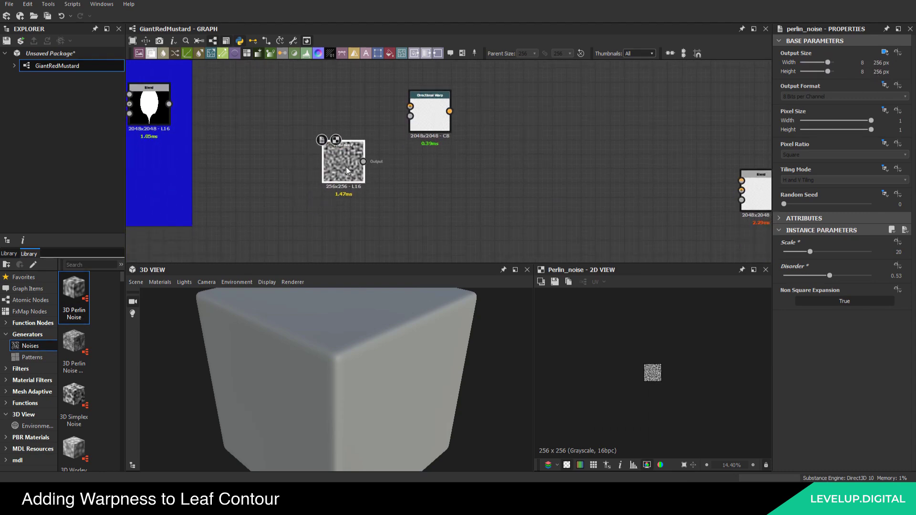
Connect the Perlin Noise to the Directional Warp's intensity input and the final leaf Blend to its main input
{"action": "middle_click_drag", "start_coordinate": [399, 168], "coordinate": [525, 237]}
{"action": "scroll", "coordinate": [408, 209], "scroll_direction": "up", "scroll_amount": 1}
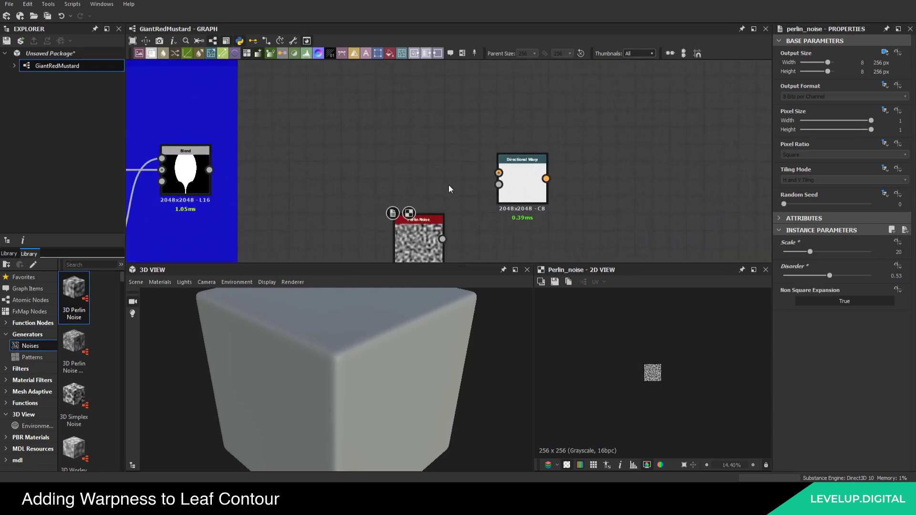
{"action": "middle_click_drag", "start_coordinate": [456, 223], "coordinate": [456, 207]}
{"action": "scroll", "coordinate": [456, 207], "scroll_direction": "down", "scroll_amount": 2}
{"action": "left_click_drag", "start_coordinate": [446, 218], "coordinate": [482, 184]}
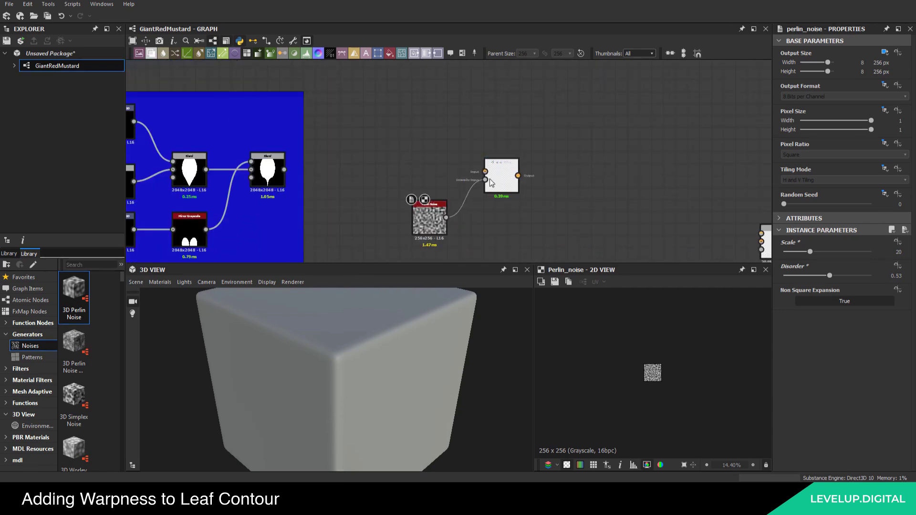
{"action": "left_click", "coordinate": [489, 179]}
{"action": "left_click_drag", "start_coordinate": [284, 170], "coordinate": [484, 171]}
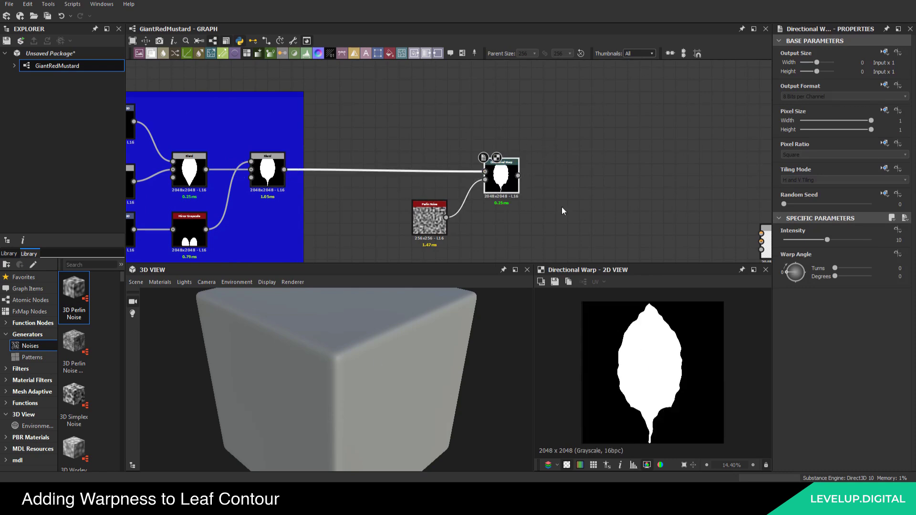
Set the Directional Warp's warp angle to 275 degrees
{"action": "middle_click_drag", "start_coordinate": [604, 218], "coordinate": [599, 210]}
{"action": "scroll", "coordinate": [671, 370], "scroll_direction": "up", "scroll_amount": 2}
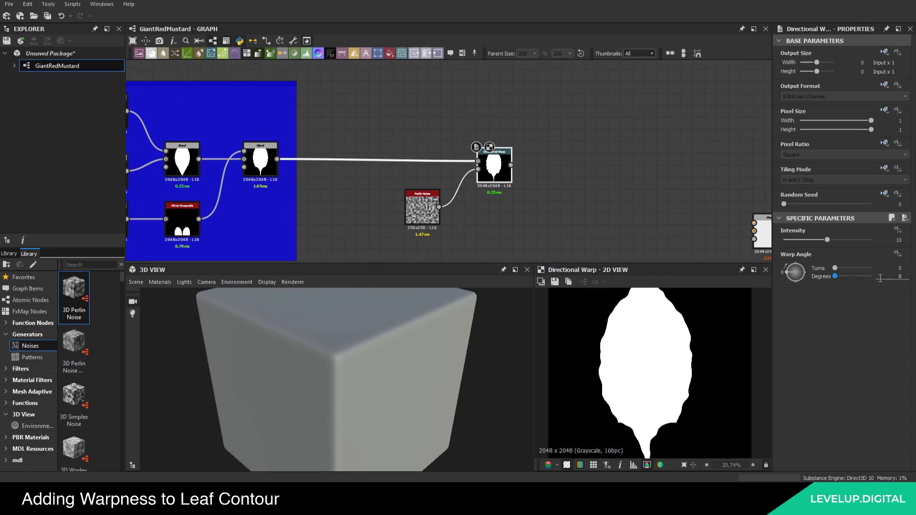
{"action": "left_click", "coordinate": [900, 268]}
{"action": "left_click", "coordinate": [898, 277]}
{"action": "type", "text": "275"}
{"action": "key", "text": "Return"}
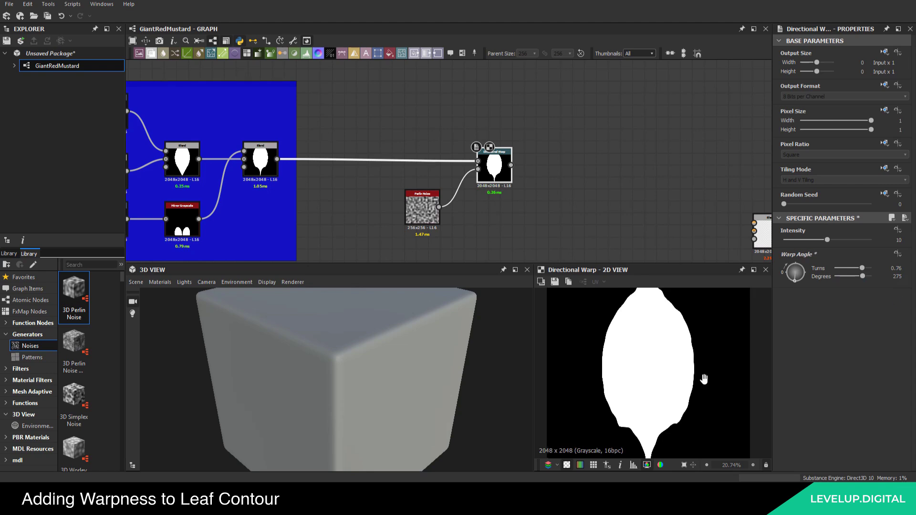
Reduce the Directional Warp's intensity to 7.61 for a subtler contour distortion
{"action": "scroll", "coordinate": [701, 379], "scroll_direction": "down", "scroll_amount": 3}
{"action": "scroll", "coordinate": [678, 348], "scroll_direction": "up", "scroll_amount": 1}
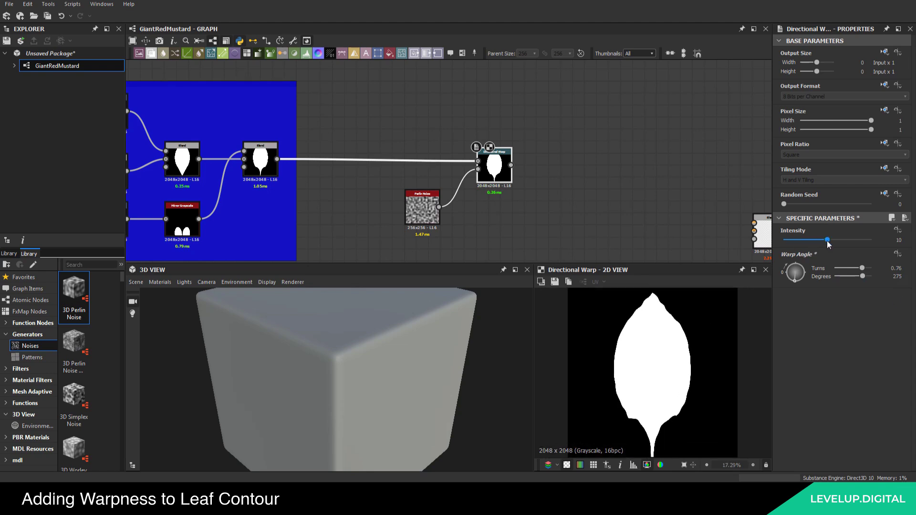
{"action": "mouse_move", "coordinate": [828, 244]}
{"action": "left_mouse_down"}
{"action": "mouse_move", "coordinate": [773, 245]}
{"action": "mouse_move", "coordinate": [817, 245]}
{"action": "left_mouse_up"}
Add a second frame, place it in the empty area left of the Leaf Shape frame, and widen it
{"action": "scroll", "coordinate": [545, 121], "scroll_direction": "down", "scroll_amount": 2}
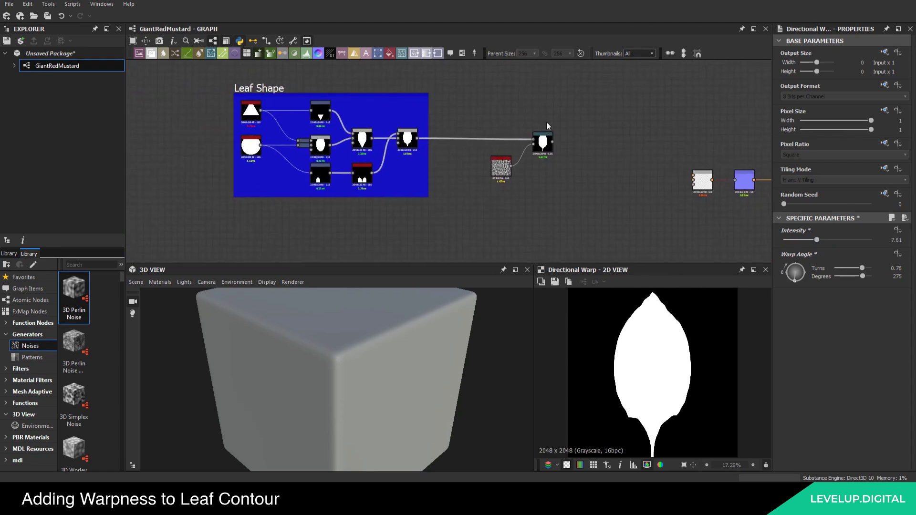
{"action": "left_click", "coordinate": [462, 53]}
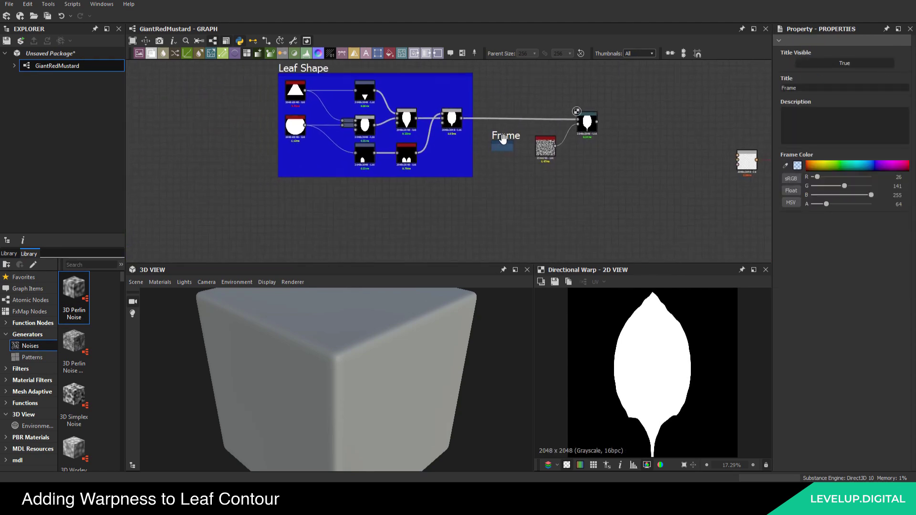
{"action": "left_click_drag", "start_coordinate": [503, 143], "coordinate": [197, 161]}
{"action": "middle_click_drag", "start_coordinate": [198, 147], "coordinate": [278, 162]}
{"action": "scroll", "coordinate": [273, 177], "scroll_direction": "up", "scroll_amount": 3}
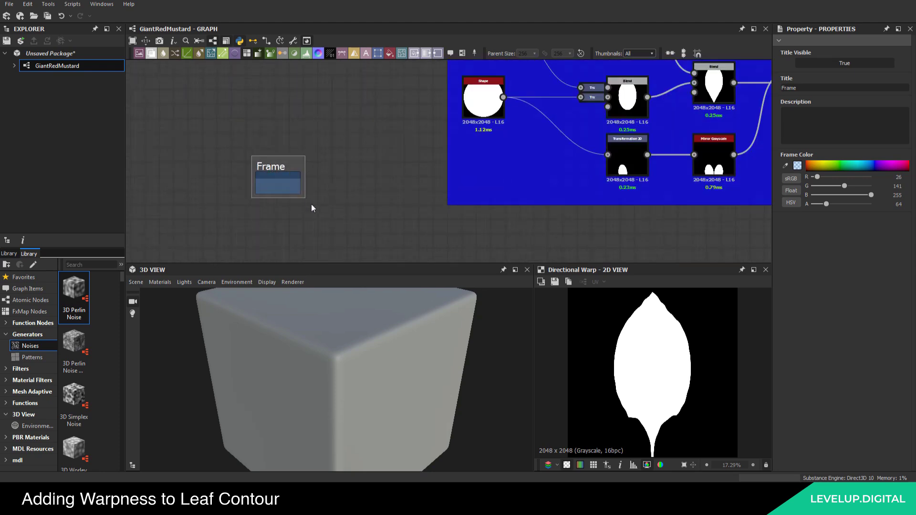
{"action": "left_click_drag", "start_coordinate": [303, 200], "coordinate": [341, 197]}
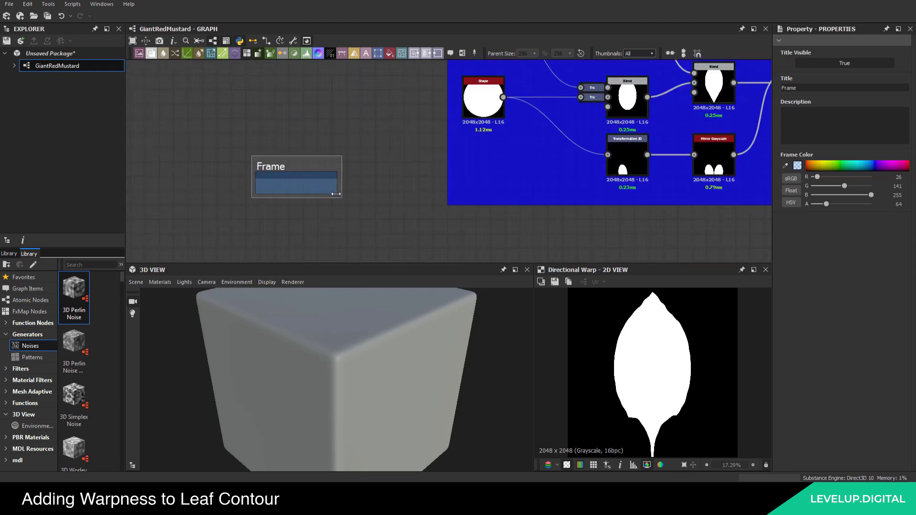
Title the new small frame "Warp 1st"
{"action": "double_click", "coordinate": [798, 89]}
{"action": "key", "text": "BackSpace"}
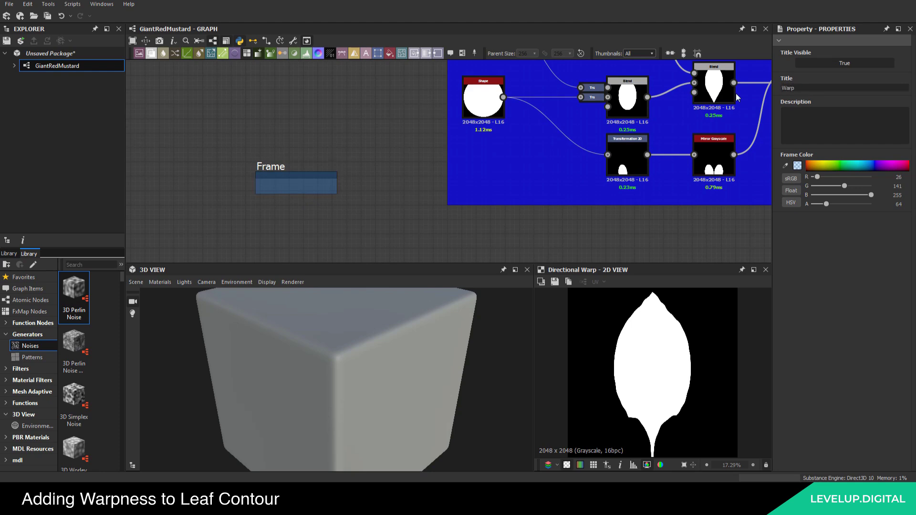
{"action": "type", "text": "Warp 1 st"}
{"action": "scroll", "coordinate": [339, 138], "scroll_direction": "down", "scroll_amount": 3}
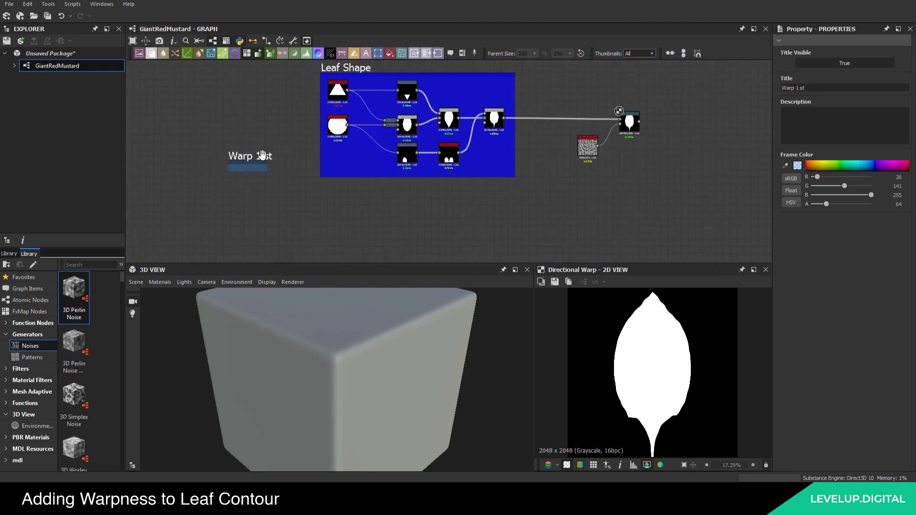
Move and resize the "Warp 1st" frame around the Directional Warp node, with the Perlin Noise node placed inside it
{"action": "left_click_drag", "start_coordinate": [229, 172], "coordinate": [607, 119]}
{"action": "scroll", "coordinate": [607, 119], "scroll_direction": "up", "scroll_amount": 5}
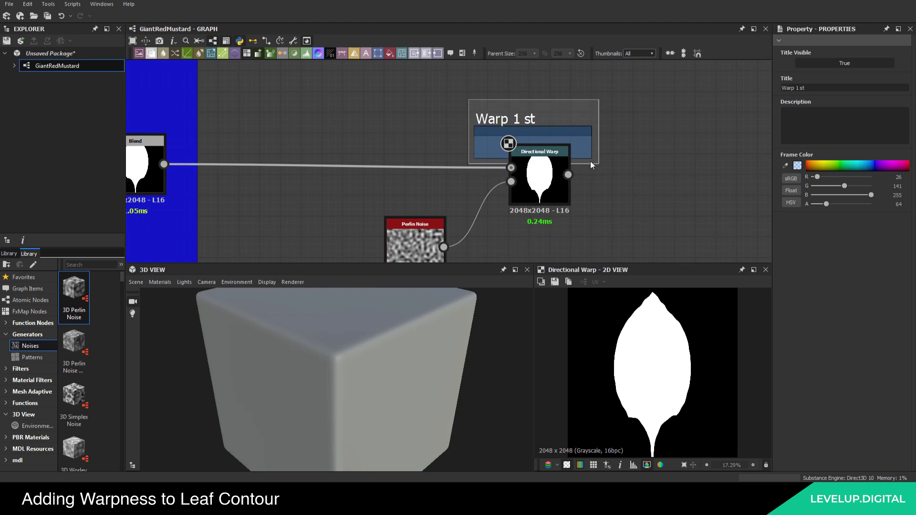
{"action": "left_click_drag", "start_coordinate": [591, 165], "coordinate": [614, 245]}
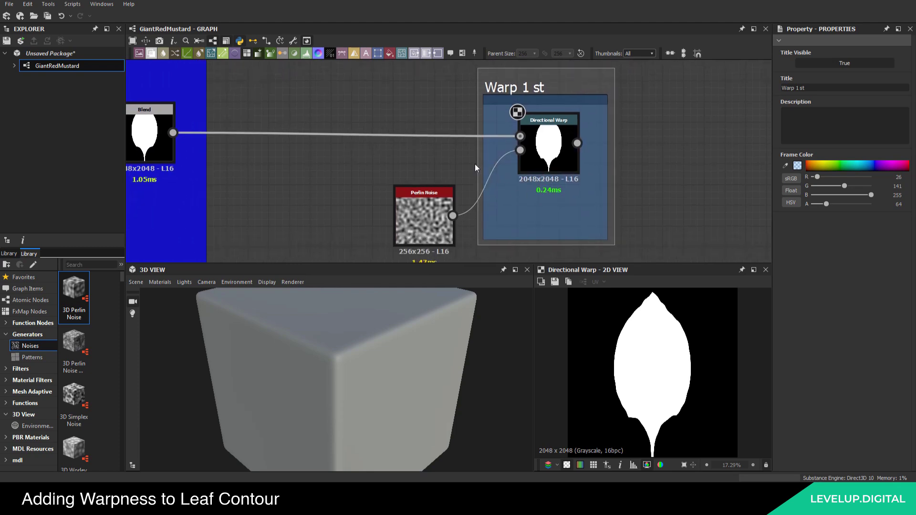
{"action": "left_click_drag", "start_coordinate": [484, 161], "coordinate": [366, 162]}
{"action": "left_click_drag", "start_coordinate": [432, 220], "coordinate": [452, 178]}
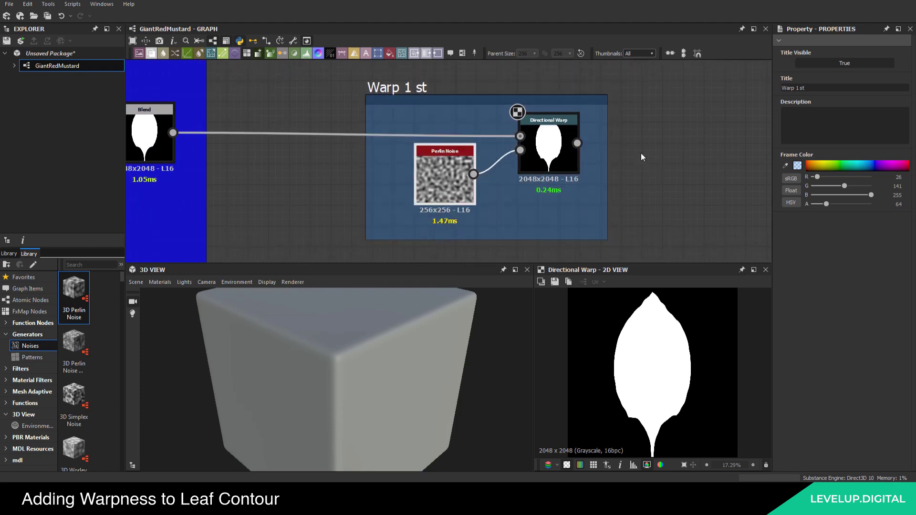
{"action": "middle_click_drag", "start_coordinate": [617, 147], "coordinate": [579, 167]}
{"action": "scroll", "coordinate": [578, 171], "scroll_direction": "down", "scroll_amount": 4}
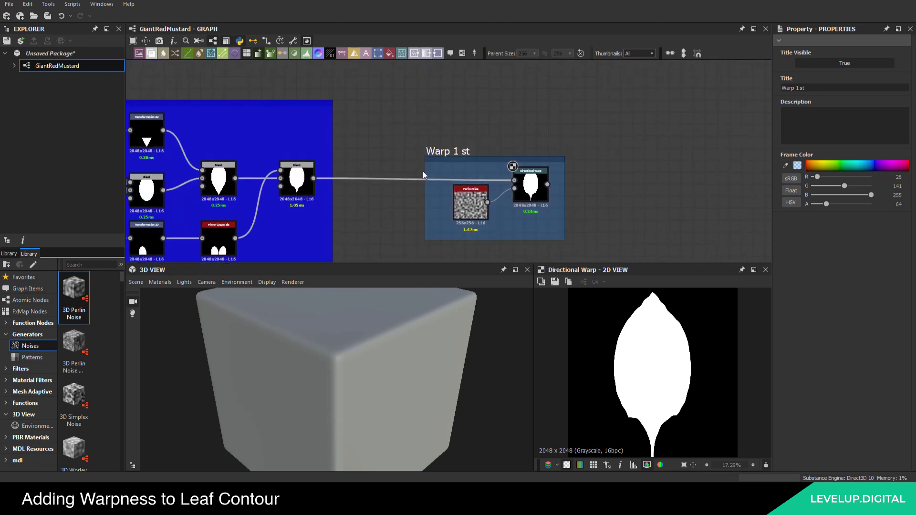
{"action": "left_click_drag", "start_coordinate": [426, 168], "coordinate": [442, 169]}
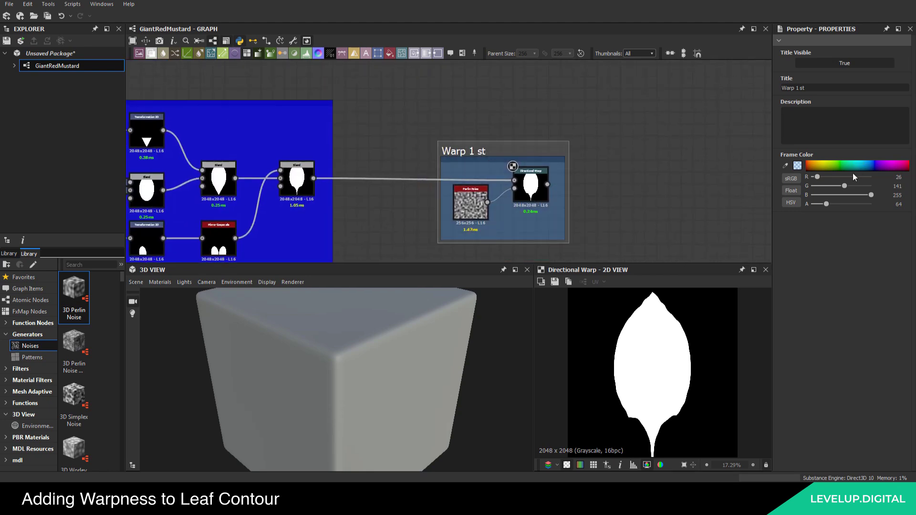
Recolour the "Warp 1st" frame cyan (R 0, G 199, B 223) with alpha 142 and save the package
{"action": "left_click", "coordinate": [859, 163]}
{"action": "left_click_drag", "start_coordinate": [829, 202], "coordinate": [844, 201]}
{"action": "scroll", "coordinate": [559, 141], "scroll_direction": "down", "scroll_amount": 3}
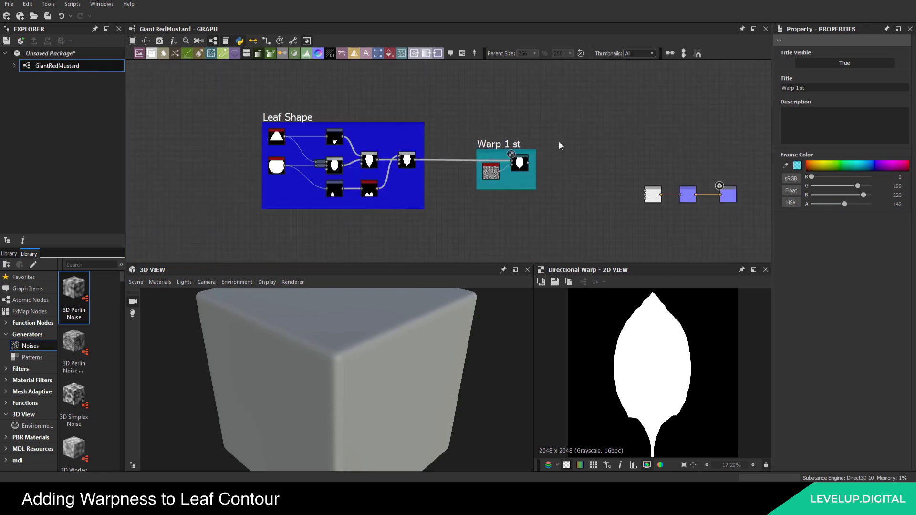
{"action": "key", "text": "ctrl+s"}
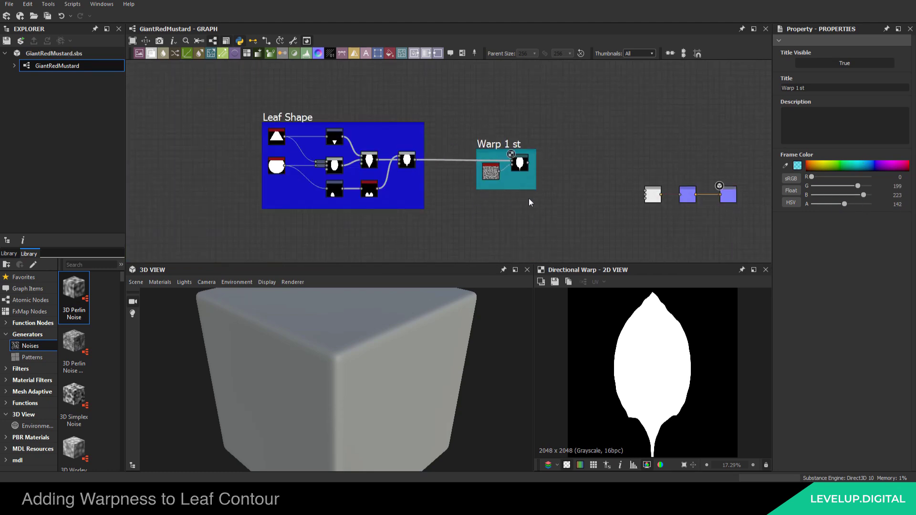
Switch to the mustard leaf reference photo to examine the vein layout, and return to the graph
{"action": "middle_click_drag", "start_coordinate": [544, 183], "coordinate": [451, 199]}
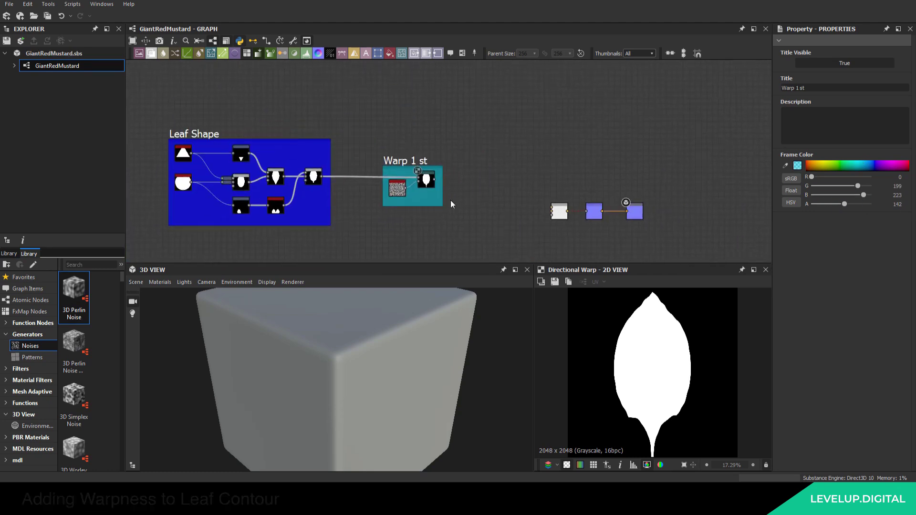
{"action": "key", "text": "alt+Tab"}
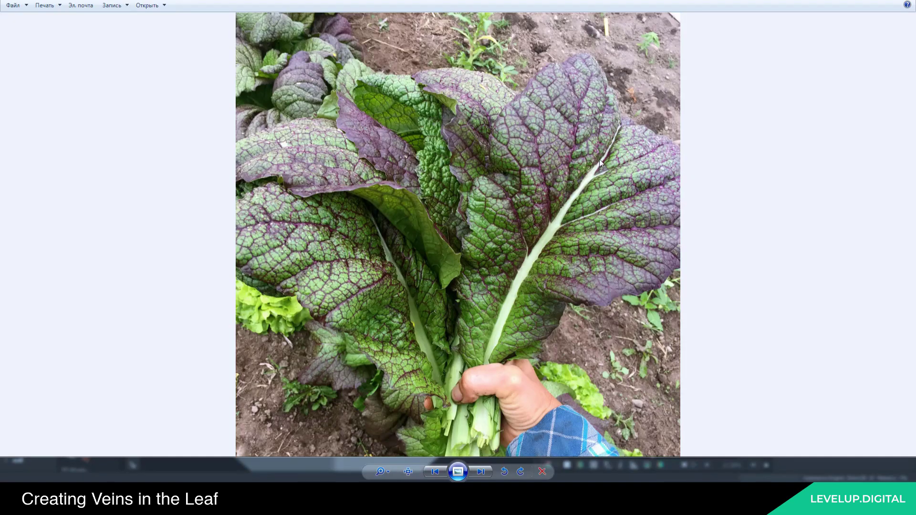
{"action": "key", "text": "alt+Tab"}
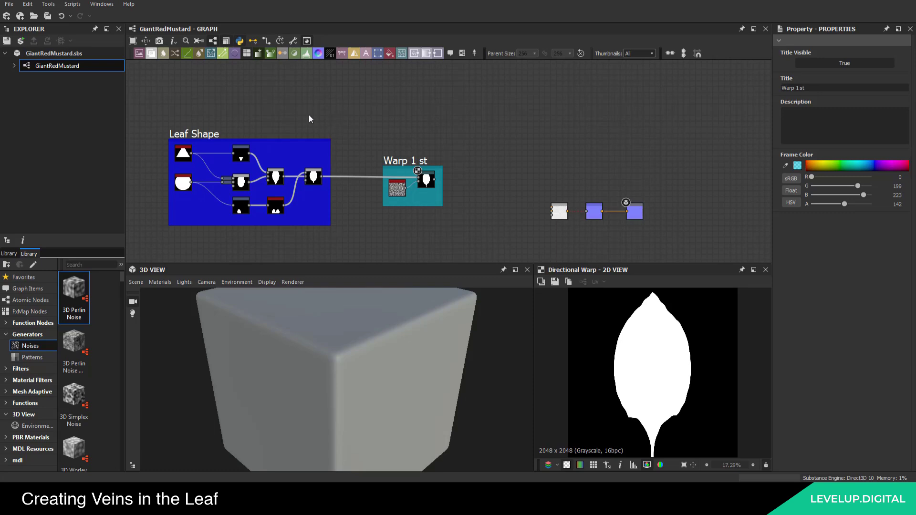
Add a Stripes node in the empty area above the Leaf Shape frame
{"action": "middle_click_drag", "start_coordinate": [289, 117], "coordinate": [324, 172]}
{"action": "scroll", "coordinate": [315, 173], "scroll_direction": "up", "scroll_amount": 3}
{"action": "middle_click_drag", "start_coordinate": [265, 128], "coordinate": [376, 161]}
{"action": "right_click", "coordinate": [276, 141]}
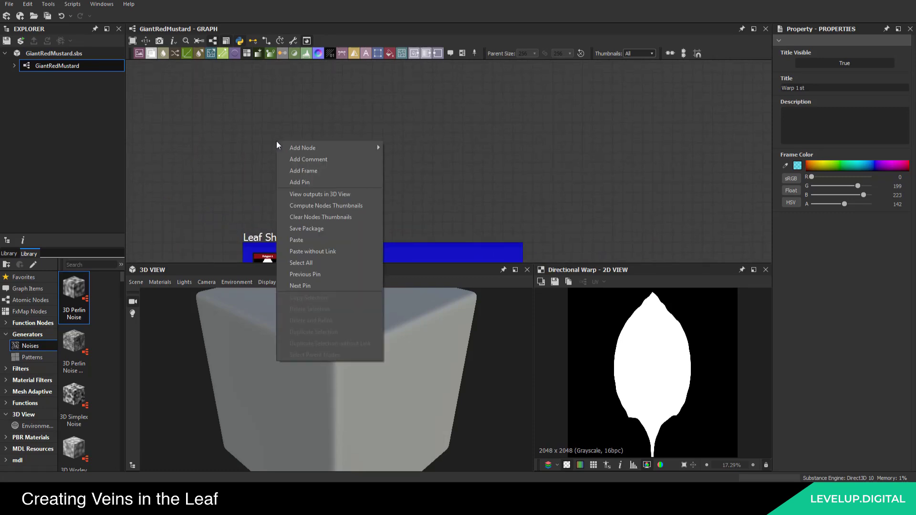
{"action": "key", "text": "Escape"}
{"action": "key", "text": "space"}
{"action": "type", "text": "stra"}
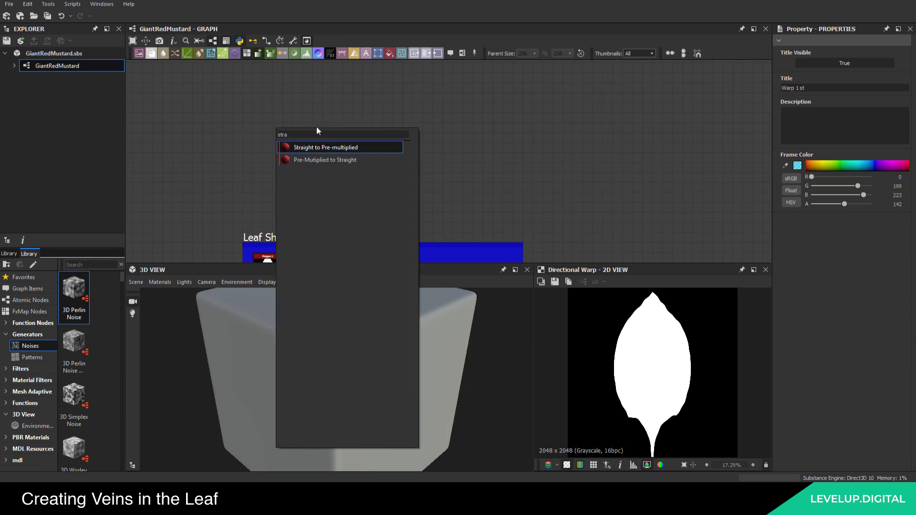
{"action": "key", "text": "BackSpace"}
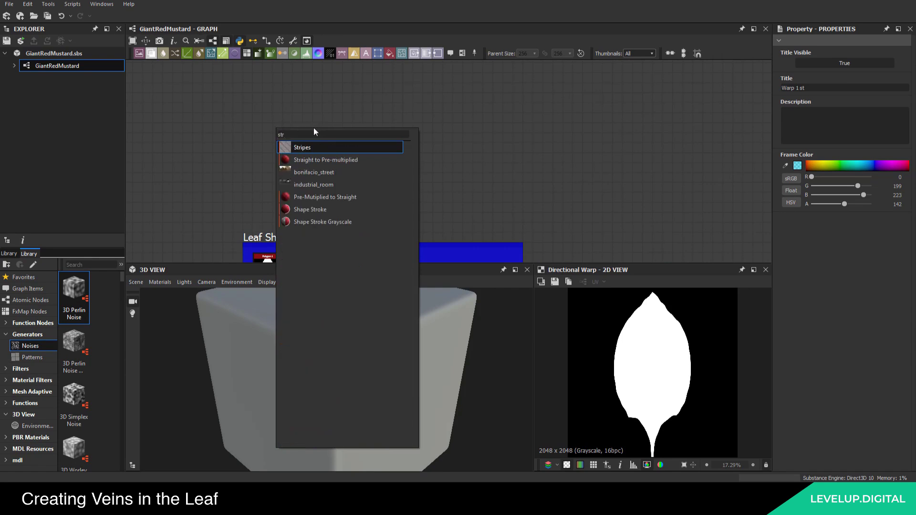
{"action": "left_click", "coordinate": [302, 147]}
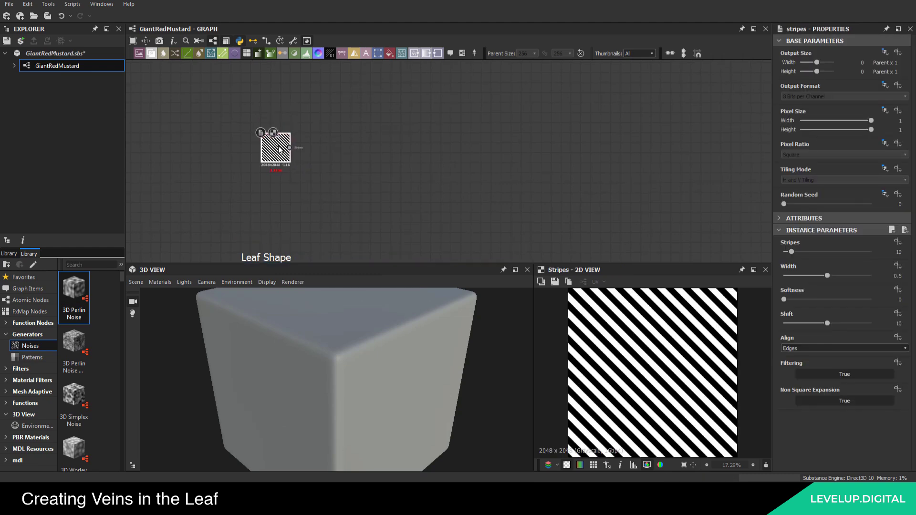
{"action": "left_click_drag", "start_coordinate": [280, 150], "coordinate": [274, 148]}
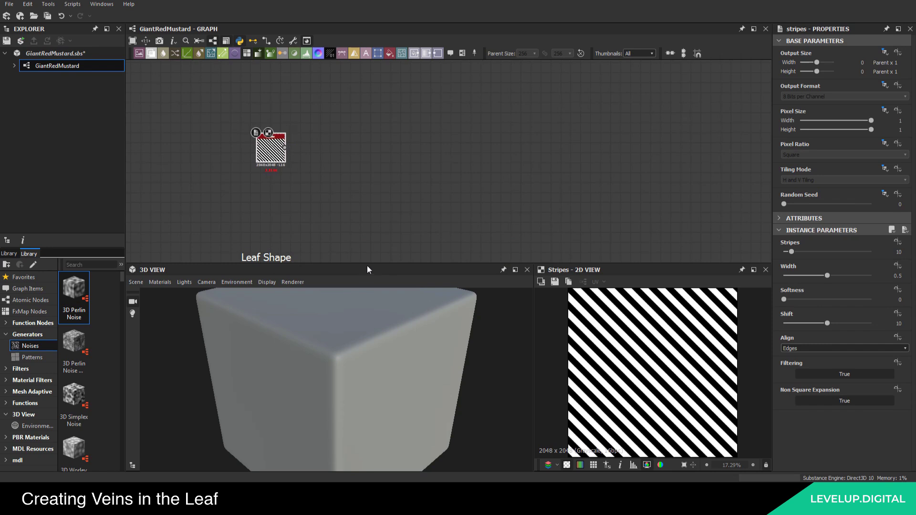
Configure the Stripes node with a width of 0.22, a shift of 0 and 14 stripes
{"action": "left_click", "coordinate": [900, 275]}
{"action": "type", "text": "22"}
{"action": "key", "text": "Return"}
{"action": "left_click", "coordinate": [901, 300]}
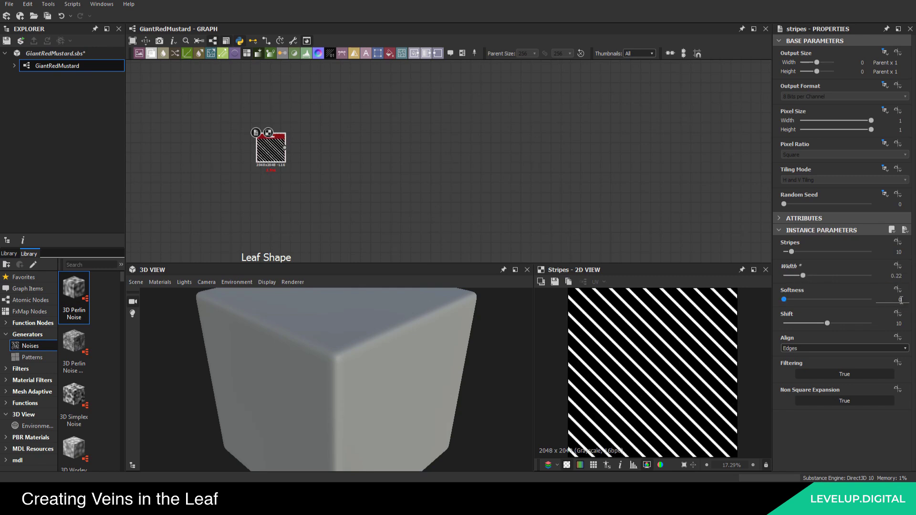
{"action": "left_click", "coordinate": [900, 323]}
{"action": "type", "text": "0"}
{"action": "key", "text": "Return"}
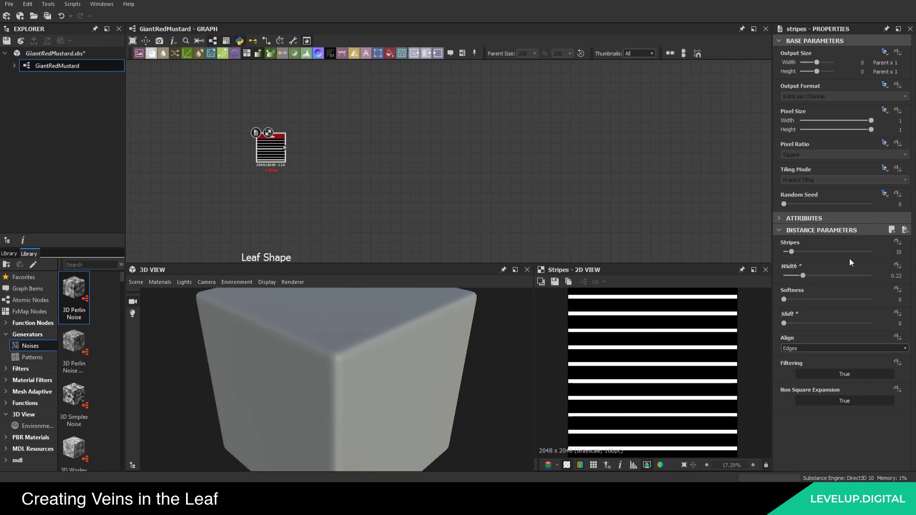
{"action": "double_click", "coordinate": [899, 252]}
{"action": "type", "text": "14"}
{"action": "key", "text": "Return"}
{"action": "scroll", "coordinate": [668, 379], "scroll_direction": "down", "scroll_amount": 3}
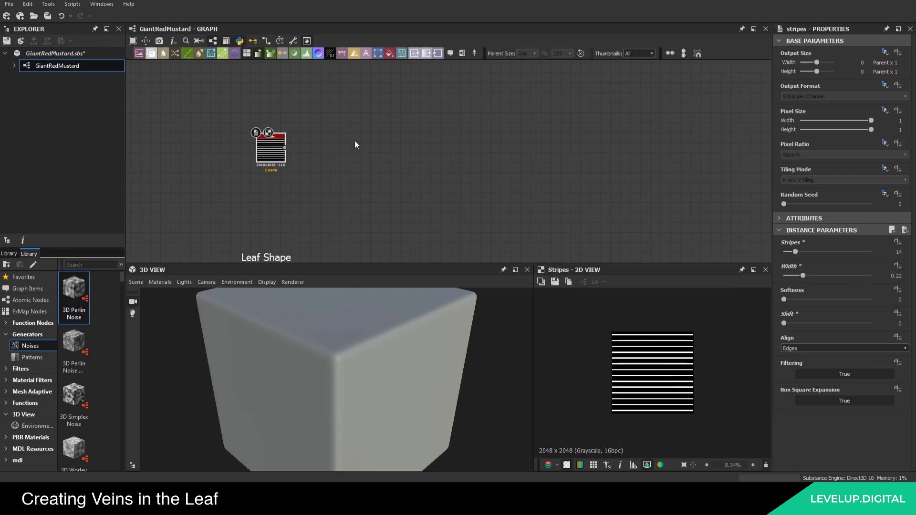
Add a Shape node and place it directly below the Stripes node
{"action": "middle_click_drag", "start_coordinate": [354, 140], "coordinate": [363, 144]}
{"action": "middle_click_drag", "start_coordinate": [294, 166], "coordinate": [296, 142]}
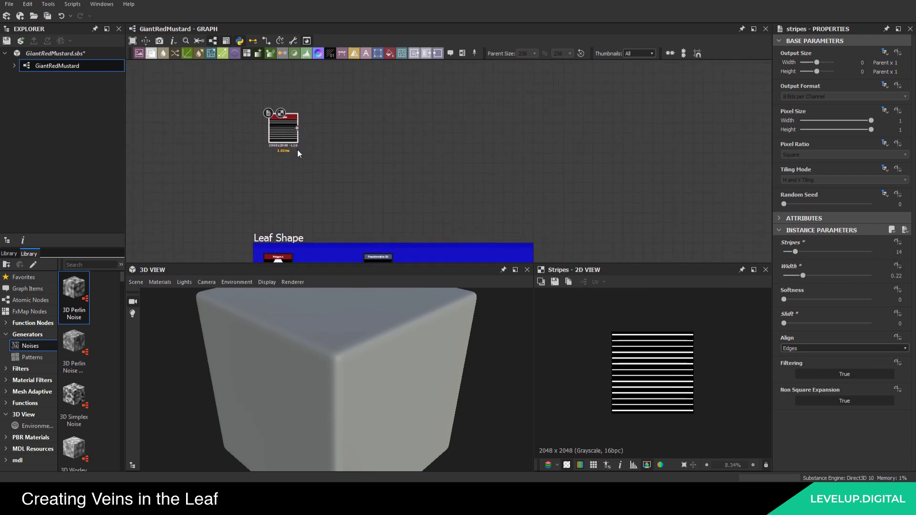
{"action": "scroll", "coordinate": [297, 150], "scroll_direction": "up", "scroll_amount": 1}
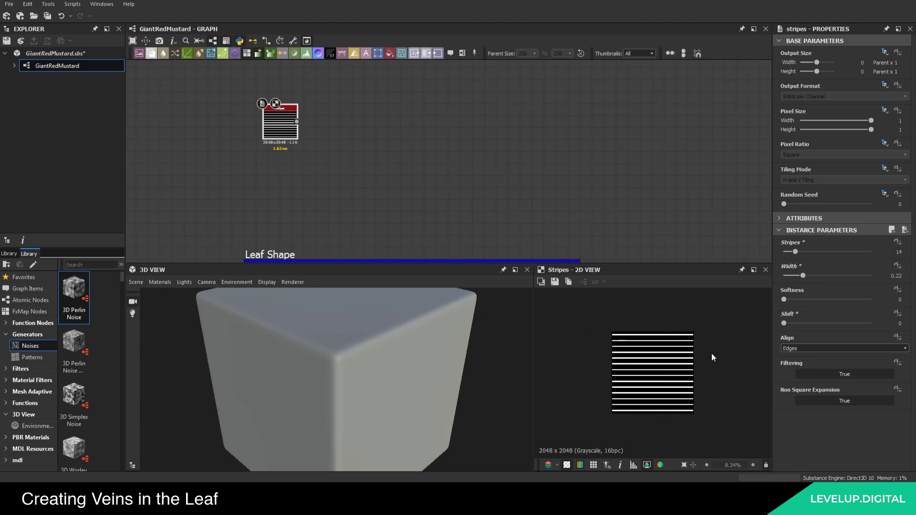
{"action": "middle_click_drag", "start_coordinate": [413, 213], "coordinate": [282, 162]}
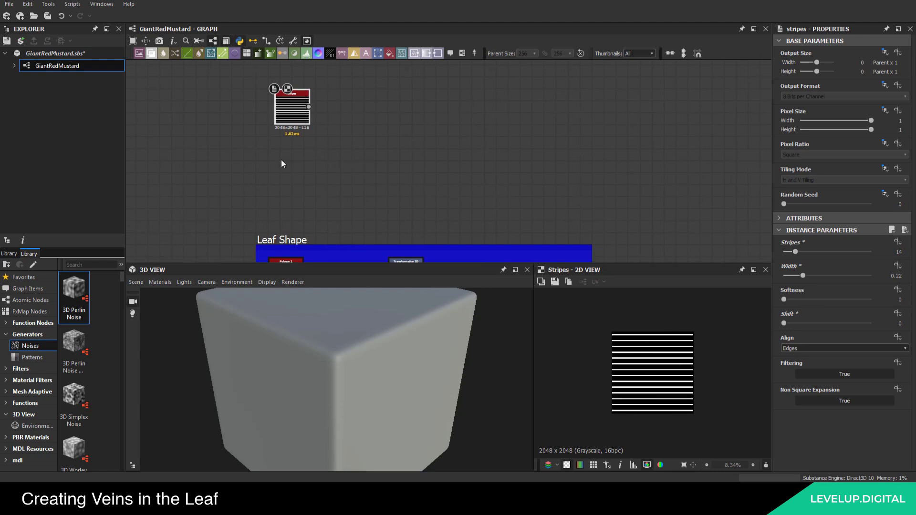
{"action": "scroll", "coordinate": [298, 161], "scroll_direction": "up", "scroll_amount": 2}
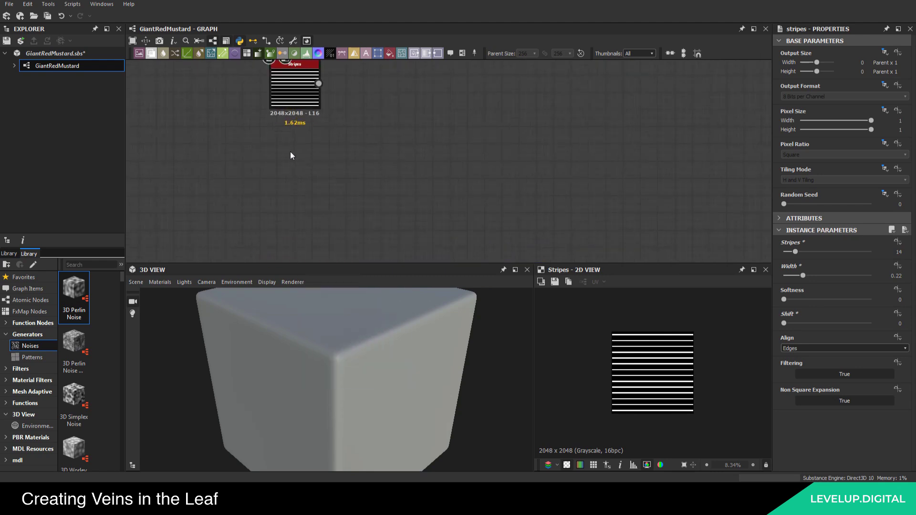
{"action": "key", "text": "space"}
{"action": "type", "text": "shape"}
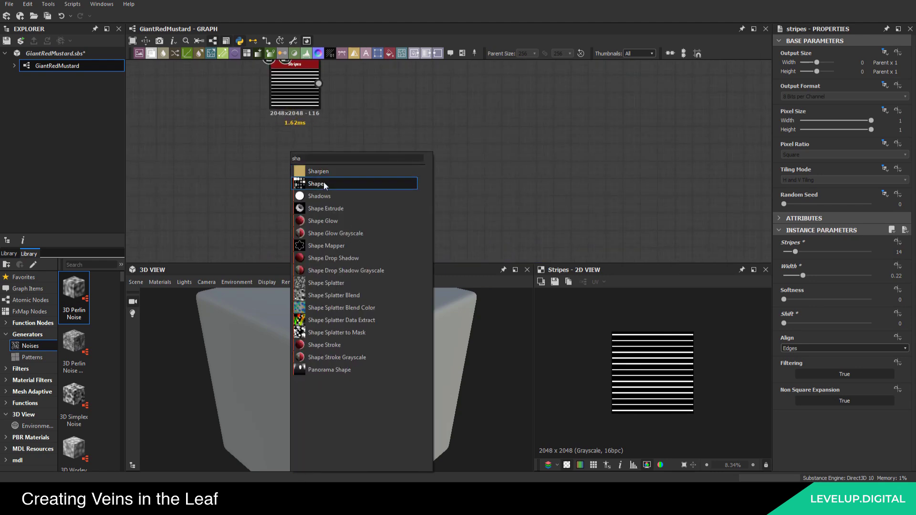
{"action": "left_click", "coordinate": [323, 182]}
{"action": "left_click_drag", "start_coordinate": [301, 160], "coordinate": [311, 177]}
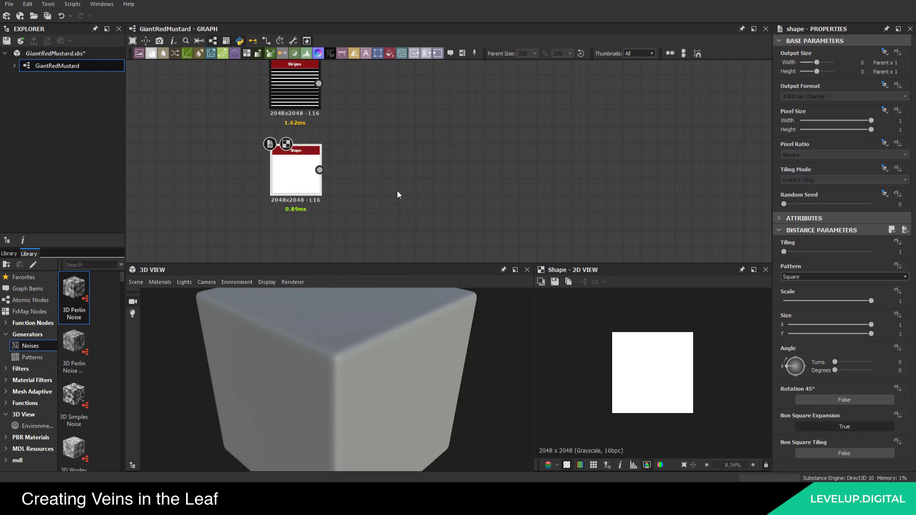
Set the square Shape node's X size to 0.5
{"action": "middle_click_drag", "start_coordinate": [458, 196], "coordinate": [404, 182]}
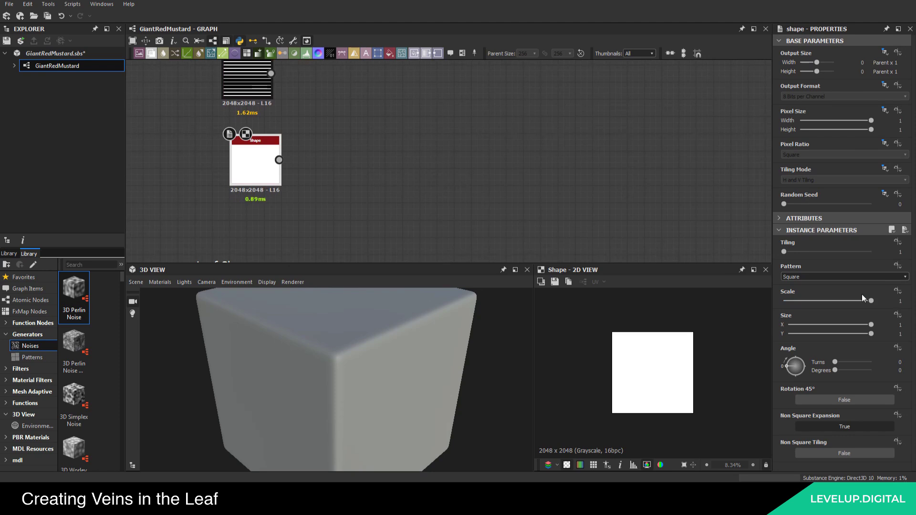
{"action": "double_click", "coordinate": [898, 324]}
{"action": "type", "text": "0.5"}
{"action": "key", "text": "Return"}
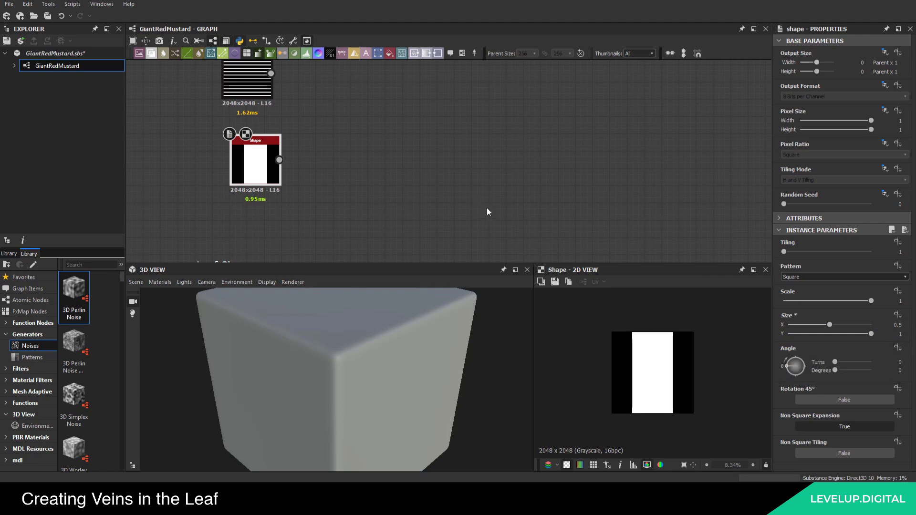
Add a Transformation 2D node fed by the Shape node and open it for preview
{"action": "middle_click_drag", "start_coordinate": [267, 157], "coordinate": [258, 190]}
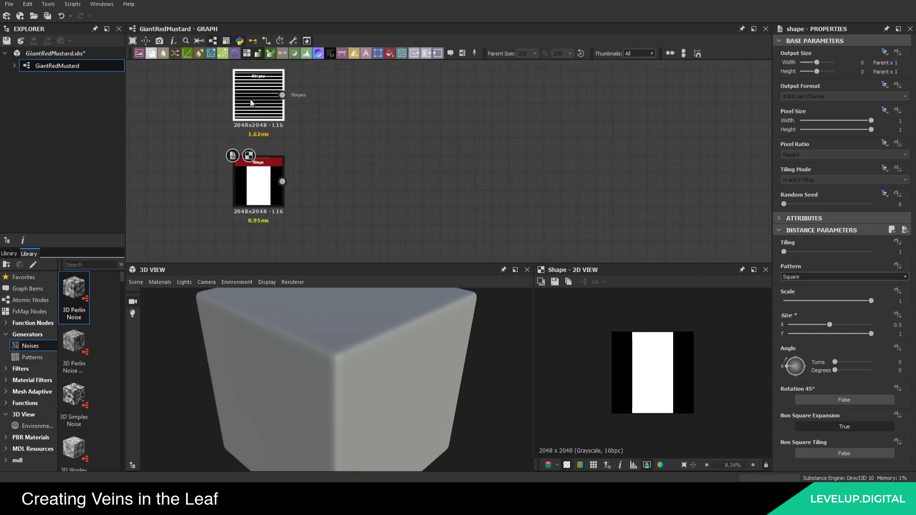
{"action": "left_click", "coordinate": [252, 180]}
{"action": "key", "text": "space"}
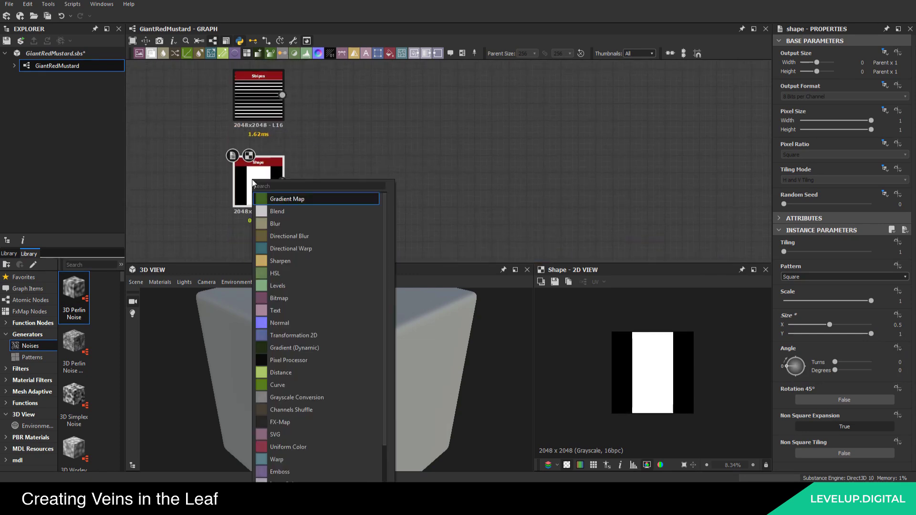
{"action": "type", "text": "tr"}
{"action": "left_click", "coordinate": [287, 195]}
{"action": "double_click", "coordinate": [346, 180]}
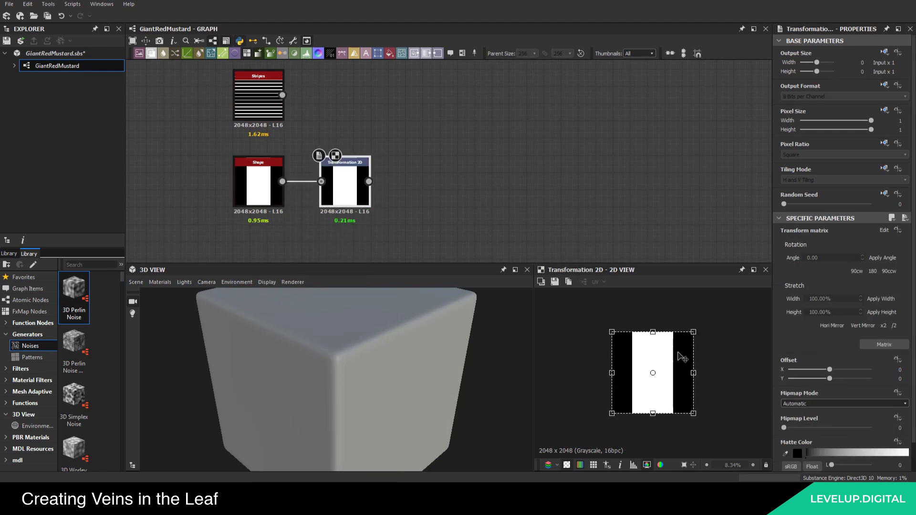
Try an X offset of 0.5 on the Transformation 2D node
{"action": "left_click", "coordinate": [897, 370]}
{"action": "type", "text": ".5"}
{"action": "key", "text": "Return"}
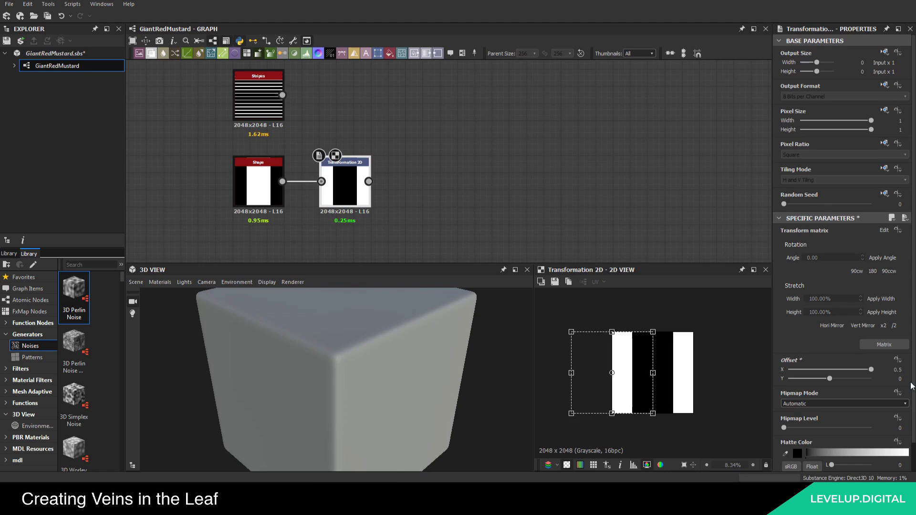
Set the Transformation 2D node's X offset to -0.25 to shift the white bar onto the right half
{"action": "left_click", "coordinate": [900, 370]}
{"action": "key", "text": "BackSpace"}
{"action": "type", "text": "25"}
{"action": "key", "text": "Return"}
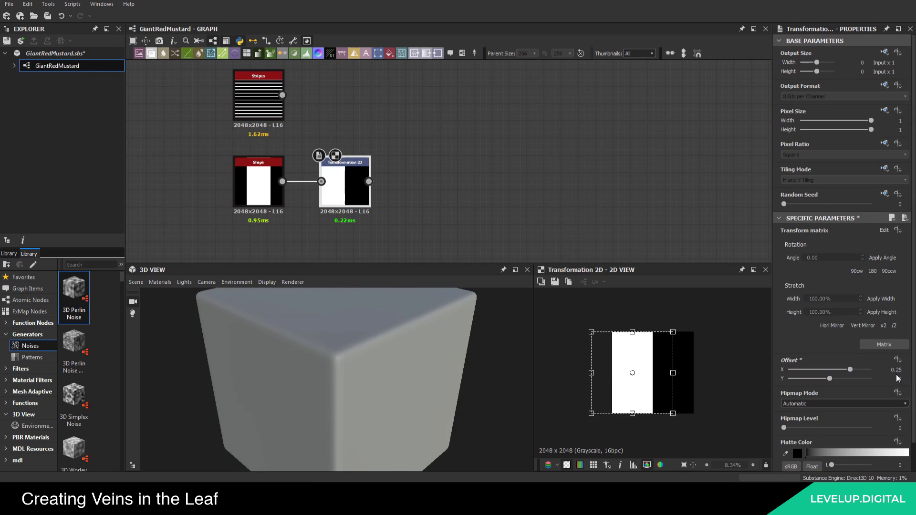
{"action": "left_click", "coordinate": [896, 370]}
{"action": "type", "text": "-"}
{"action": "key", "text": "Return"}
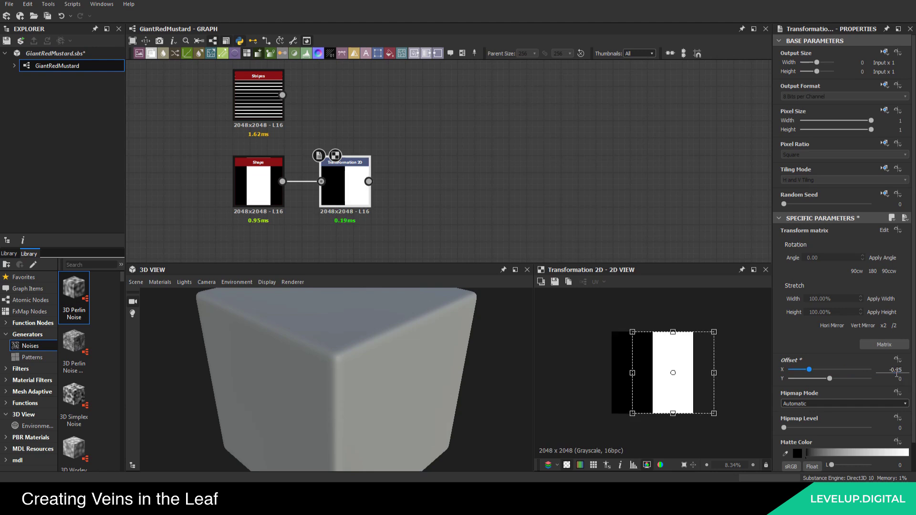
Add an unconnected Directional Warp node to the right of the Stripes and Transformation 2D nodes
{"action": "left_click", "coordinate": [475, 185]}
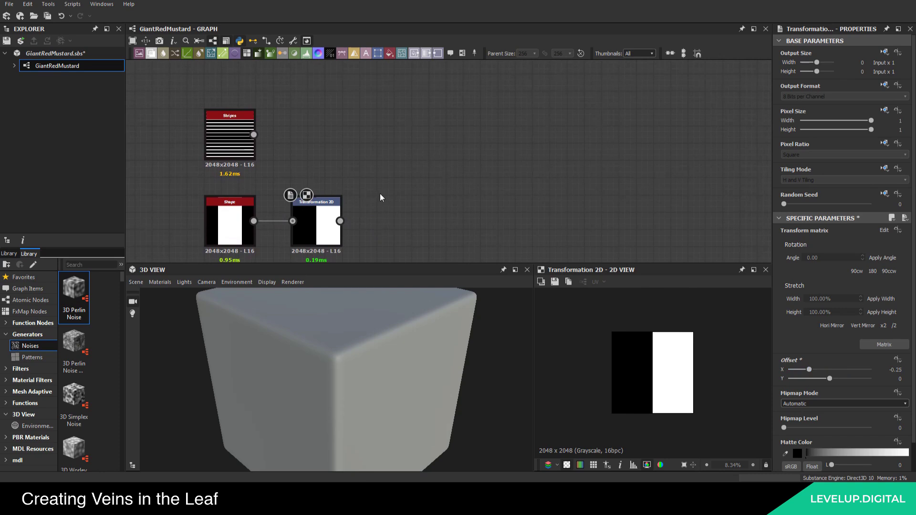
{"action": "key", "text": "space"}
{"action": "type", "text": "di"}
{"action": "left_click", "coordinate": [443, 214]}
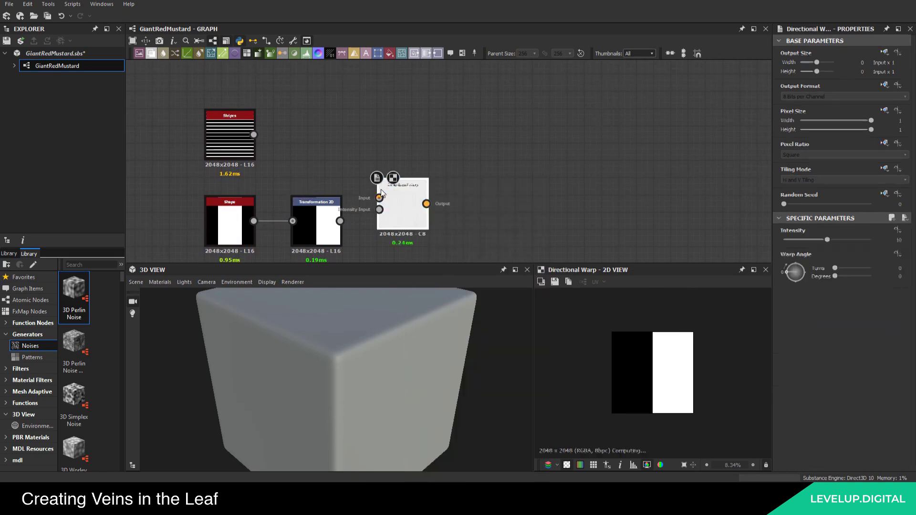
{"action": "left_click_drag", "start_coordinate": [390, 207], "coordinate": [392, 184]}
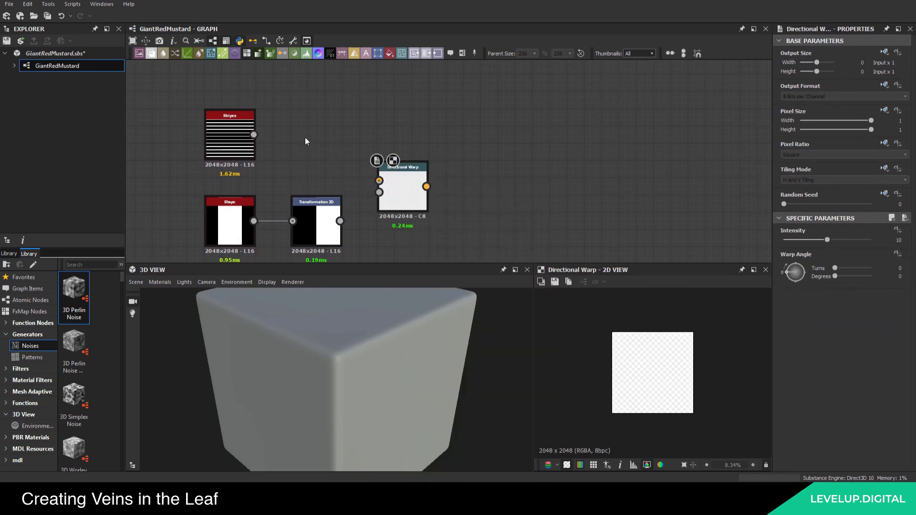
Add a Blur HQ Grayscale node fed by the Stripes node and set its Intensity to 2.1
{"action": "key", "text": "space"}
{"action": "type", "text": "bl"}
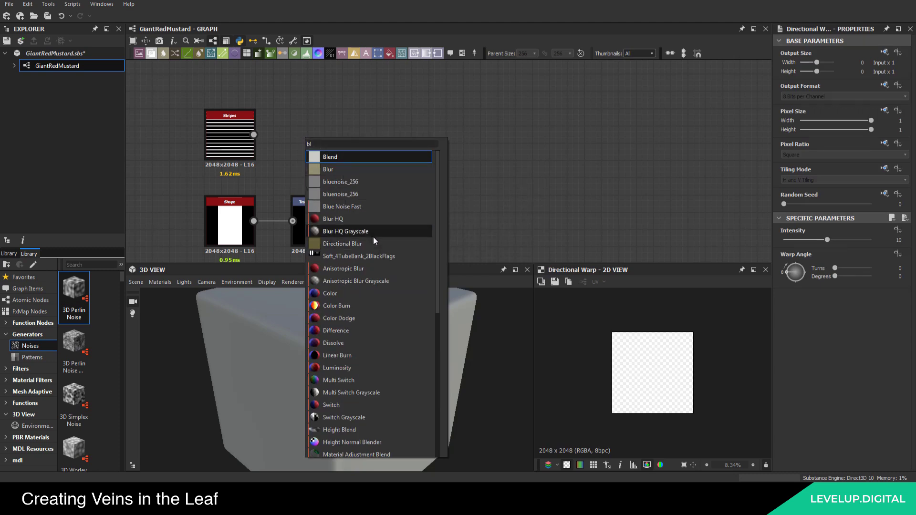
{"action": "left_click", "coordinate": [370, 233]}
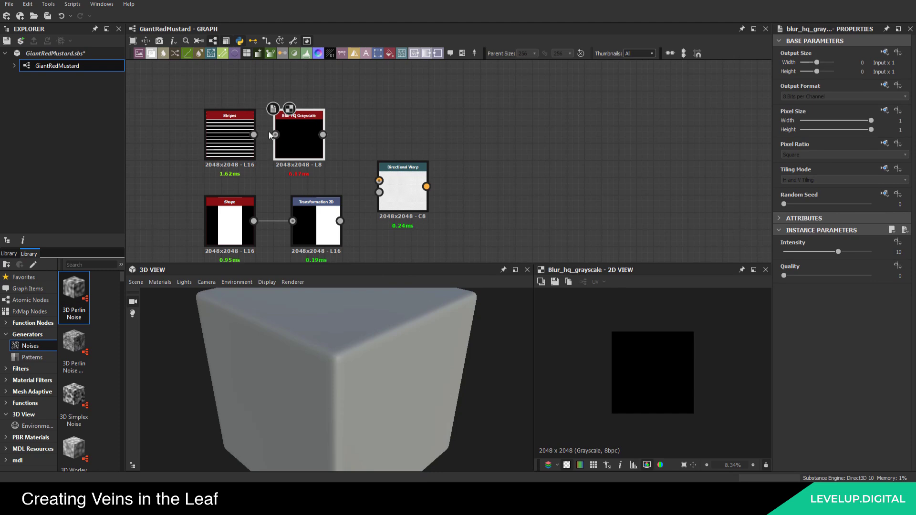
{"action": "left_click_drag", "start_coordinate": [255, 134], "coordinate": [275, 135]}
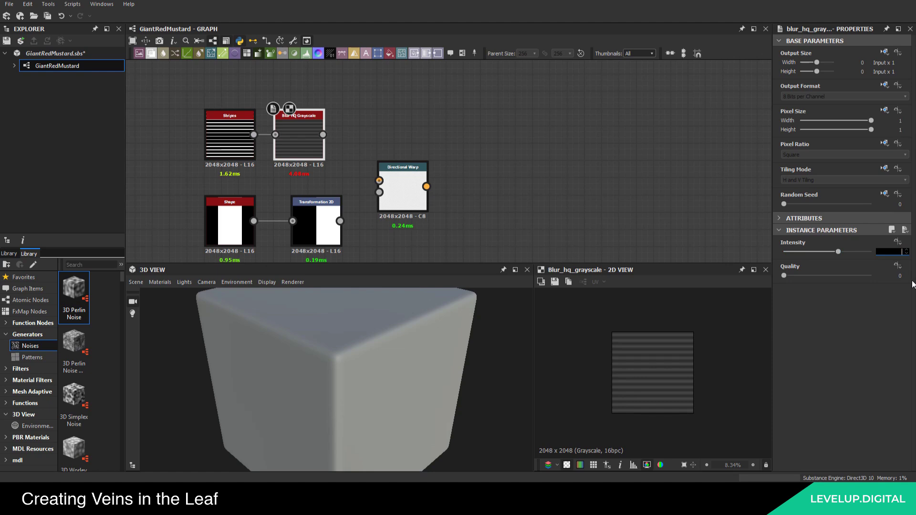
{"action": "type", "text": "1"}
{"action": "key", "text": "Return"}
Feed the blurred stripes into the Directional Warp's main input and the Transformation 2D half-mask into its intensity input
{"action": "middle_click_drag", "start_coordinate": [326, 137], "coordinate": [329, 134]}
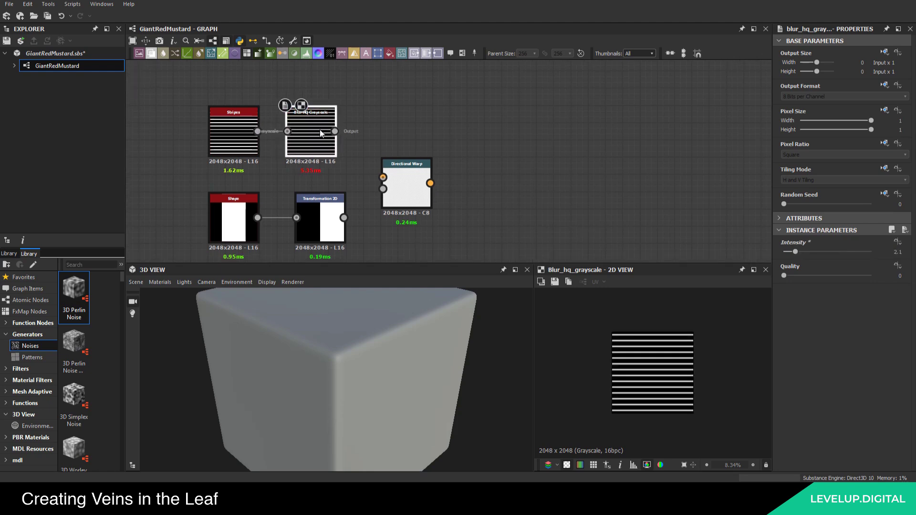
{"action": "left_click_drag", "start_coordinate": [320, 133], "coordinate": [383, 177]}
{"action": "left_click", "coordinate": [345, 220]}
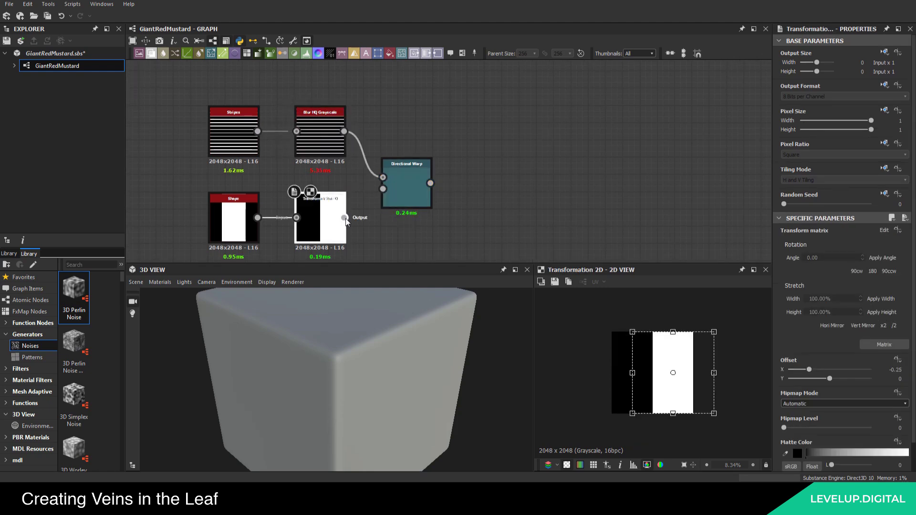
{"action": "left_click_drag", "start_coordinate": [345, 221], "coordinate": [383, 189]}
{"action": "left_click", "coordinate": [399, 182]}
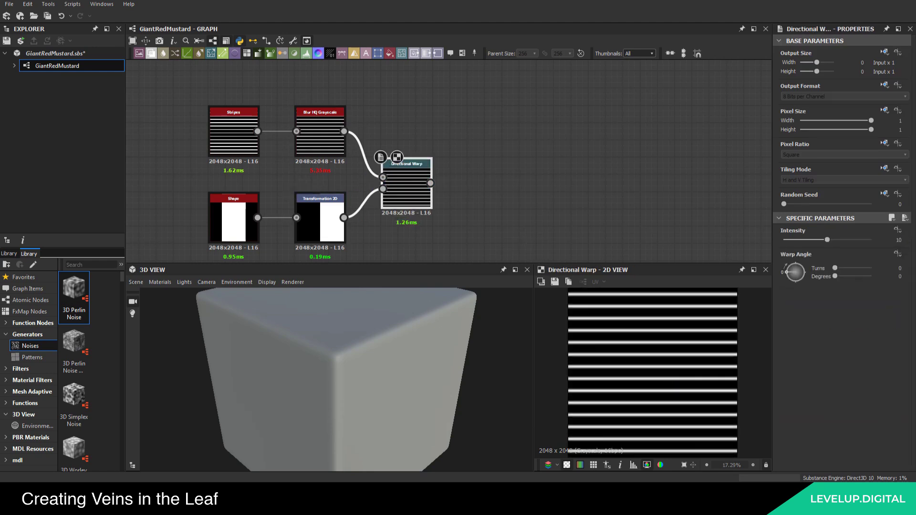
Set the Directional Warp's Warp Angle to 90 degrees to offset the stripes on the masked half
{"action": "left_click", "coordinate": [518, 183]}
{"action": "left_click", "coordinate": [412, 173]}
{"action": "left_click", "coordinate": [901, 276]}
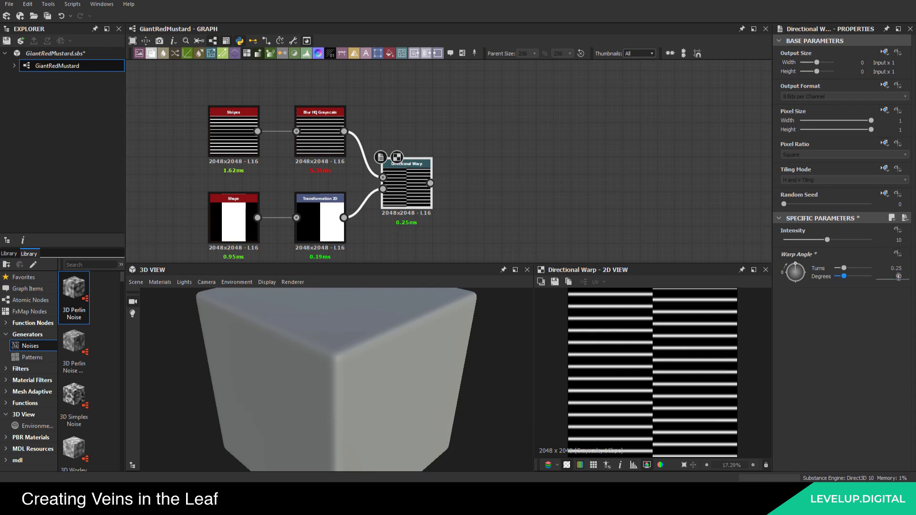
{"action": "key", "text": "Return"}
{"action": "scroll", "coordinate": [692, 361], "scroll_direction": "down", "scroll_amount": 1}
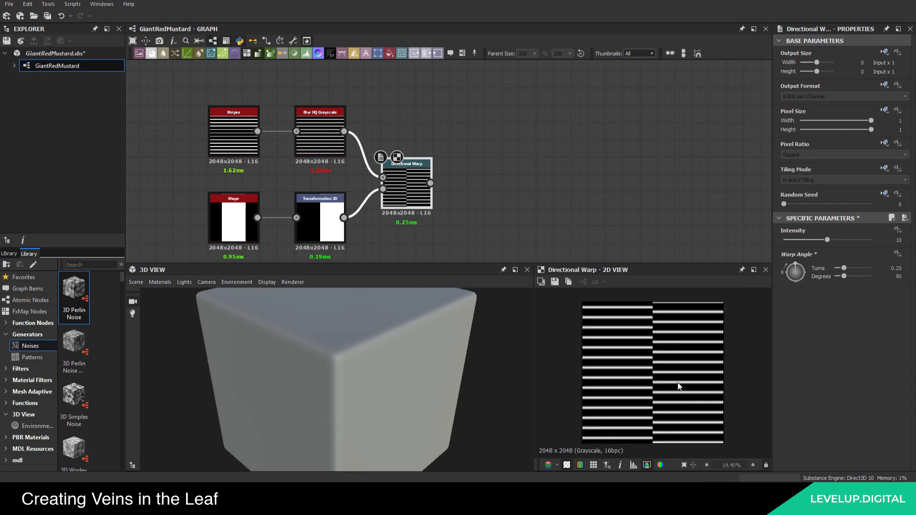
{"action": "scroll", "coordinate": [668, 396], "scroll_direction": "up", "scroll_amount": 3}
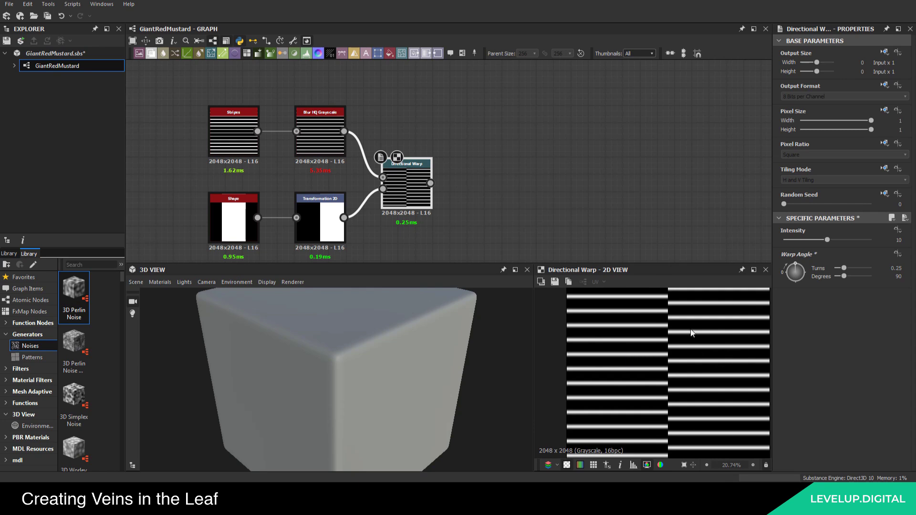
{"action": "scroll", "coordinate": [711, 353], "scroll_direction": "down", "scroll_amount": 2}
{"action": "scroll", "coordinate": [478, 162], "scroll_direction": "down", "scroll_amount": 3}
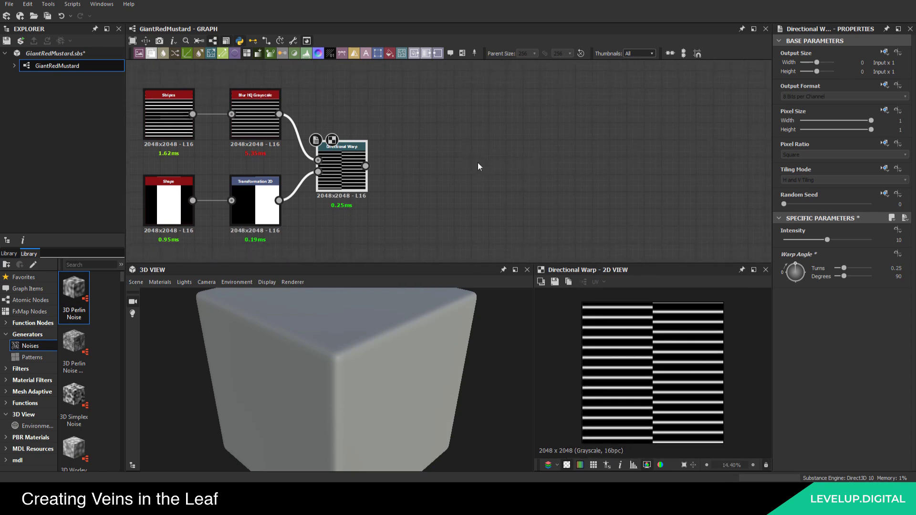
Examine the Leaf Shape frame and the warped leaf outline in the Warp 1 st frame
{"action": "middle_click_drag", "start_coordinate": [415, 172], "coordinate": [394, 116]}
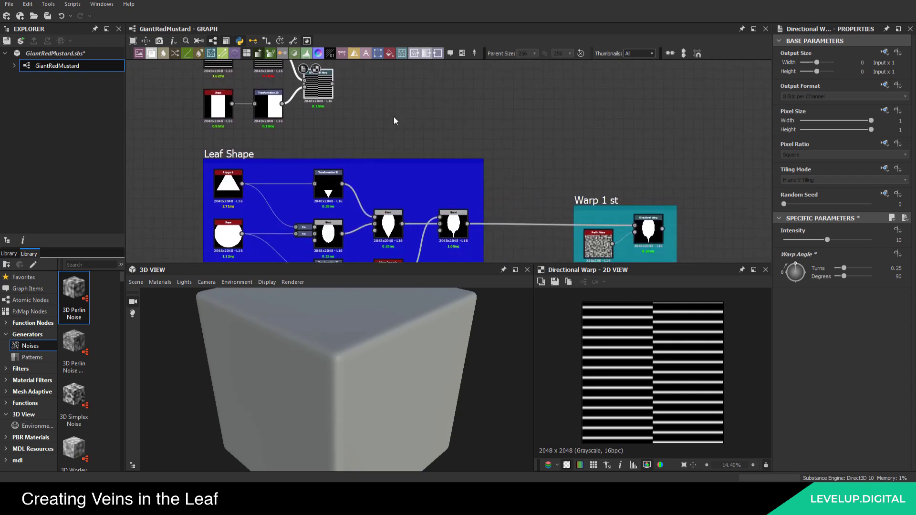
{"action": "scroll", "coordinate": [443, 188], "scroll_direction": "down", "scroll_amount": 3}
{"action": "scroll", "coordinate": [565, 217], "scroll_direction": "up", "scroll_amount": 6}
{"action": "scroll", "coordinate": [565, 217], "scroll_direction": "up", "scroll_amount": 2}
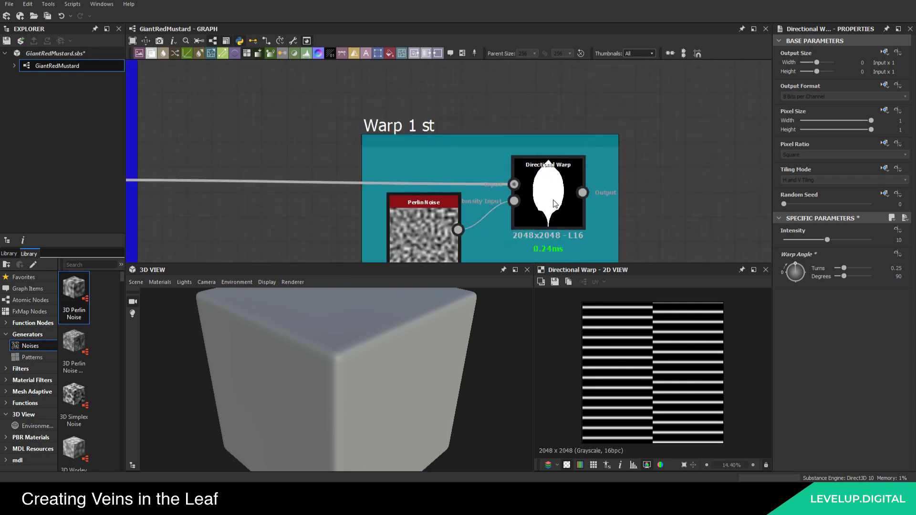
{"action": "scroll", "coordinate": [565, 217], "scroll_direction": "down", "scroll_amount": 2}
{"action": "middle_click_drag", "start_coordinate": [457, 105], "coordinate": [459, 166]}
{"action": "scroll", "coordinate": [456, 166], "scroll_direction": "down", "scroll_amount": 4}
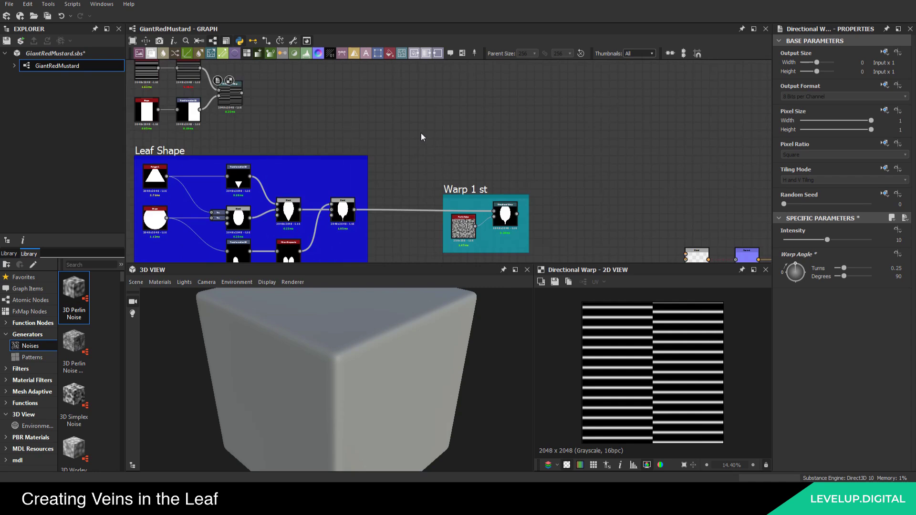
{"action": "middle_click_drag", "start_coordinate": [306, 90], "coordinate": [343, 127]}
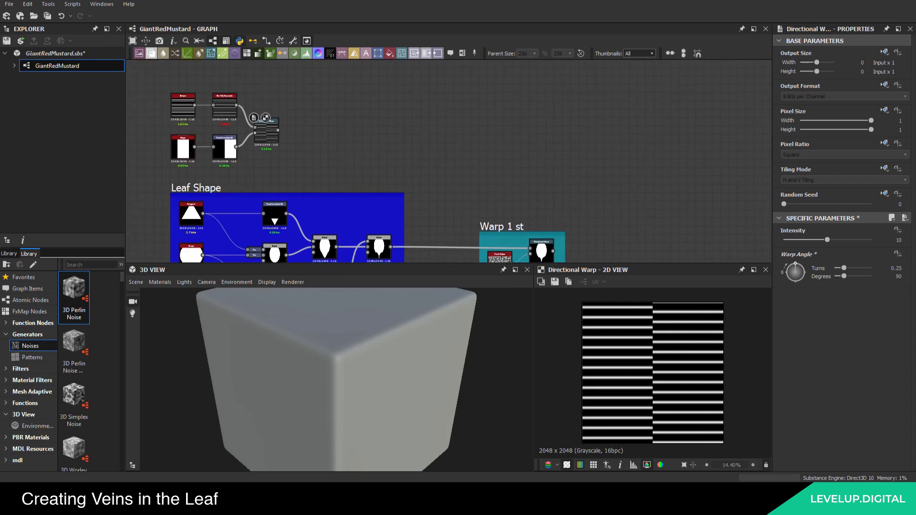
Move the whole group of stripe, mask and warp nodes up, further away from the Leaf Shape frame
{"action": "middle_click_drag", "start_coordinate": [285, 134], "coordinate": [292, 208]}
{"action": "left_click_drag", "start_coordinate": [313, 140], "coordinate": [186, 230]}
{"action": "scroll", "coordinate": [186, 230], "scroll_direction": "up", "scroll_amount": 2}
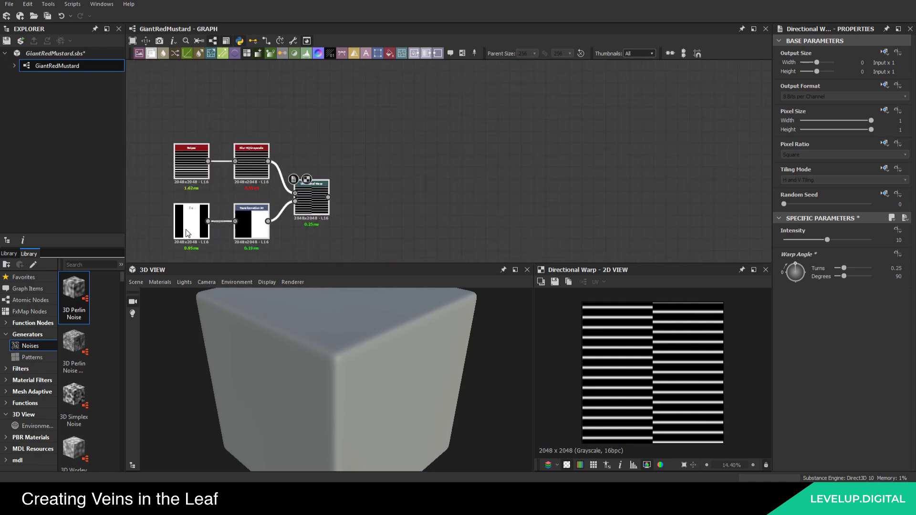
{"action": "middle_click_drag", "start_coordinate": [187, 233], "coordinate": [187, 173]}
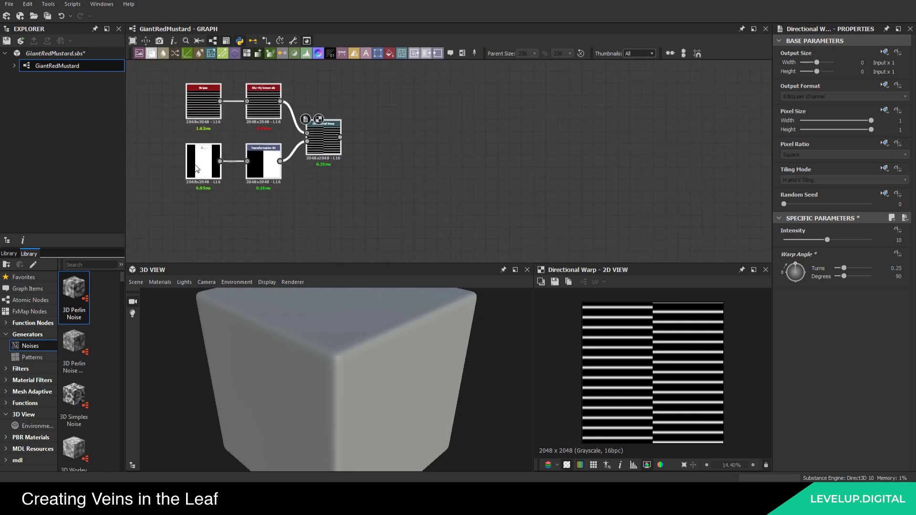
{"action": "left_click", "coordinate": [309, 139]}
{"action": "scroll", "coordinate": [673, 358], "scroll_direction": "up", "scroll_amount": 3}
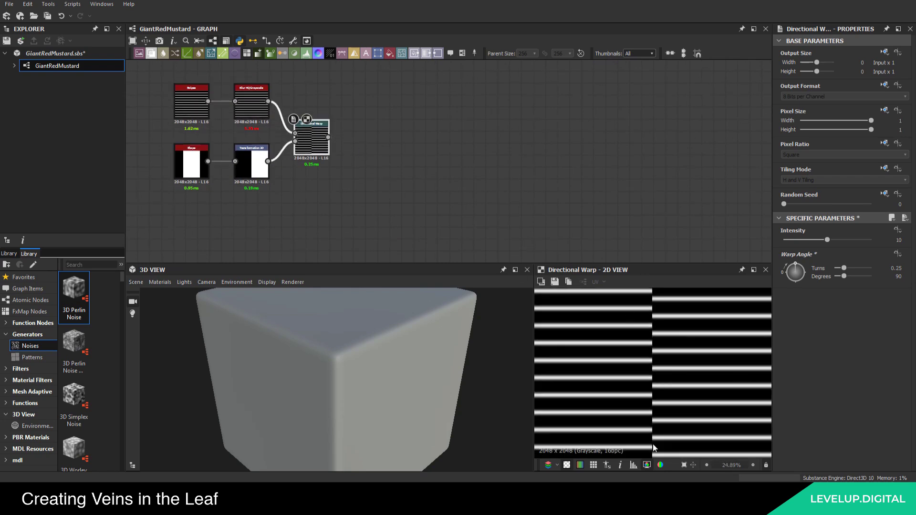
{"action": "scroll", "coordinate": [654, 447], "scroll_direction": "down", "scroll_amount": 4}
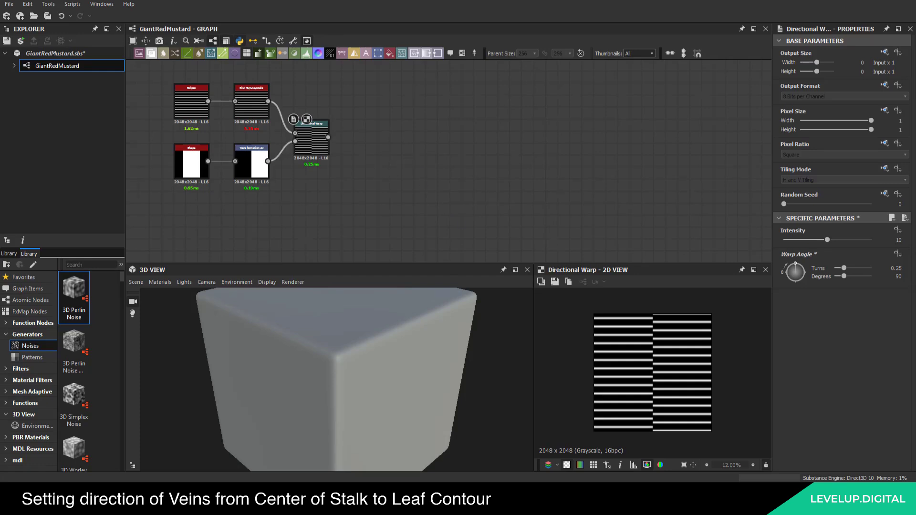
Add a Shape node below the white bar Shape node and set its Pattern to Ridged Bell
{"action": "scroll", "coordinate": [244, 210], "scroll_direction": "up", "scroll_amount": 3}
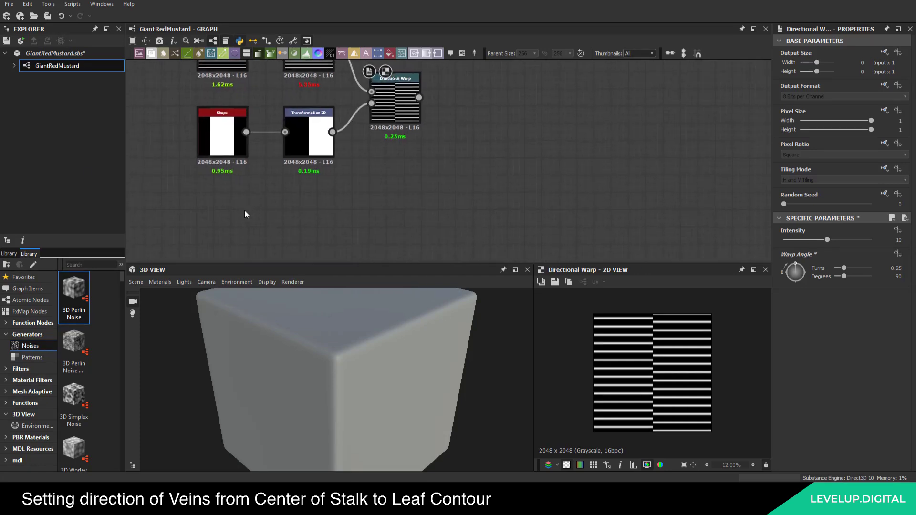
{"action": "key", "text": "space"}
{"action": "type", "text": "shape"}
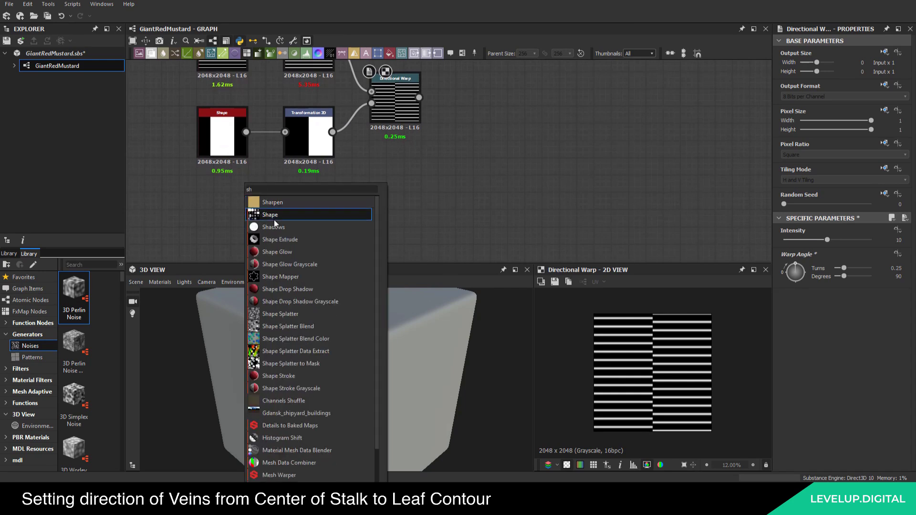
{"action": "left_click", "coordinate": [273, 220]}
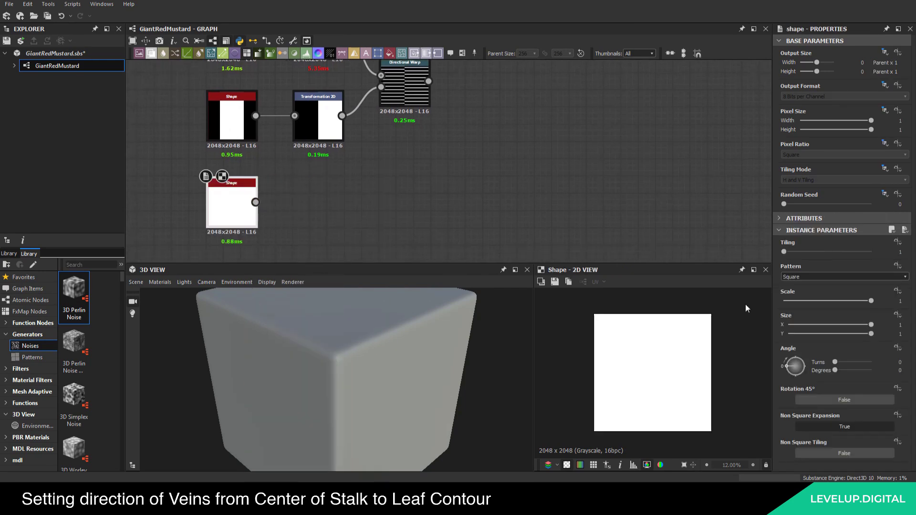
{"action": "left_click", "coordinate": [802, 277]}
{"action": "scroll", "coordinate": [803, 302], "scroll_direction": "down", "scroll_amount": 2}
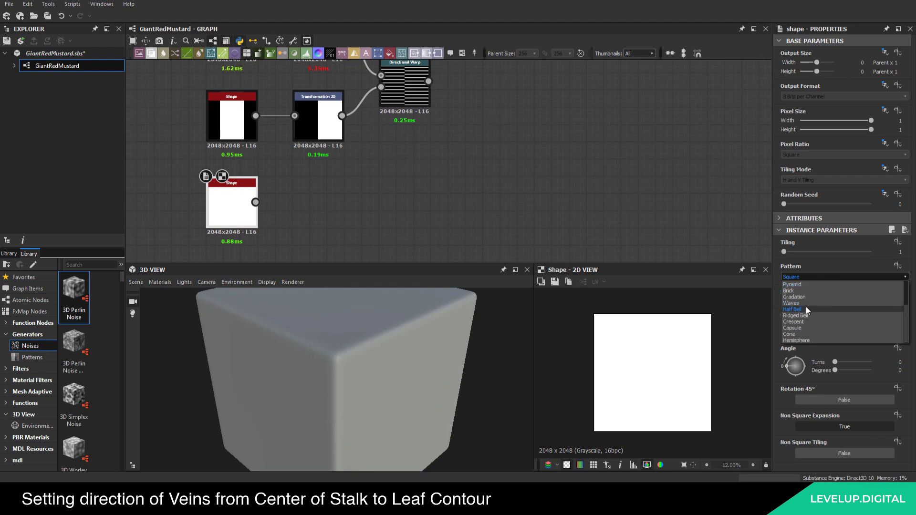
{"action": "left_click", "coordinate": [796, 315]}
{"action": "left_click", "coordinate": [367, 217]}
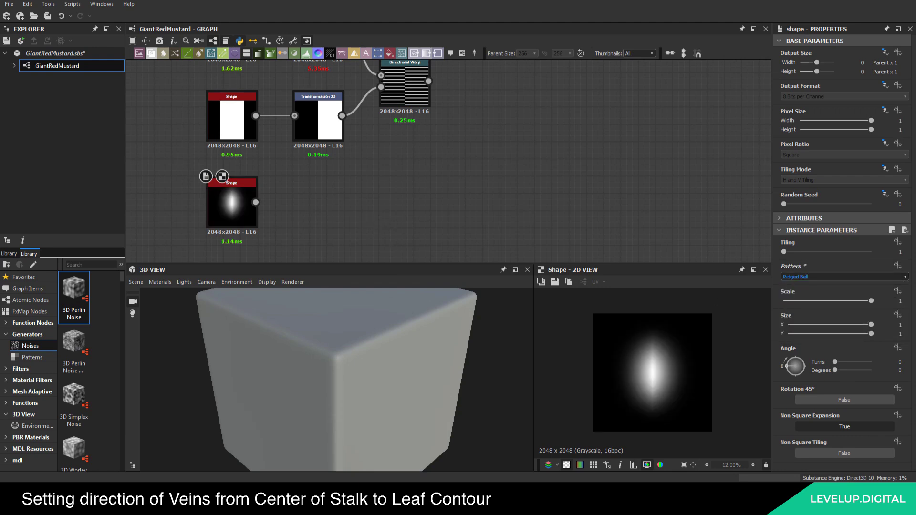
Add a Transformation 2D node fed by the Ridged Bell shape and stretch the shape vertically
{"action": "middle_click_drag", "start_coordinate": [402, 217], "coordinate": [348, 219]}
{"action": "key", "text": "space"}
{"action": "type", "text": "transf"}
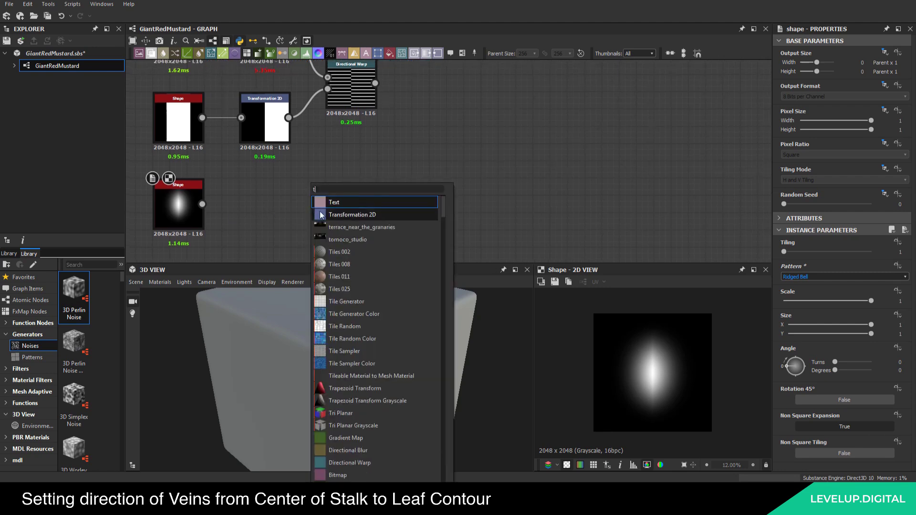
{"action": "left_click", "coordinate": [352, 201]}
{"action": "left_click_drag", "start_coordinate": [286, 208], "coordinate": [268, 206]}
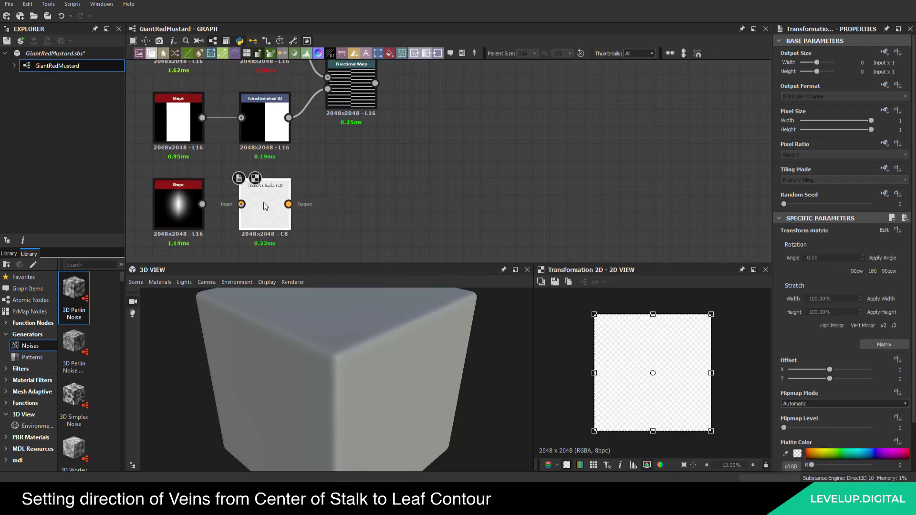
{"action": "left_click_drag", "start_coordinate": [202, 204], "coordinate": [244, 206]}
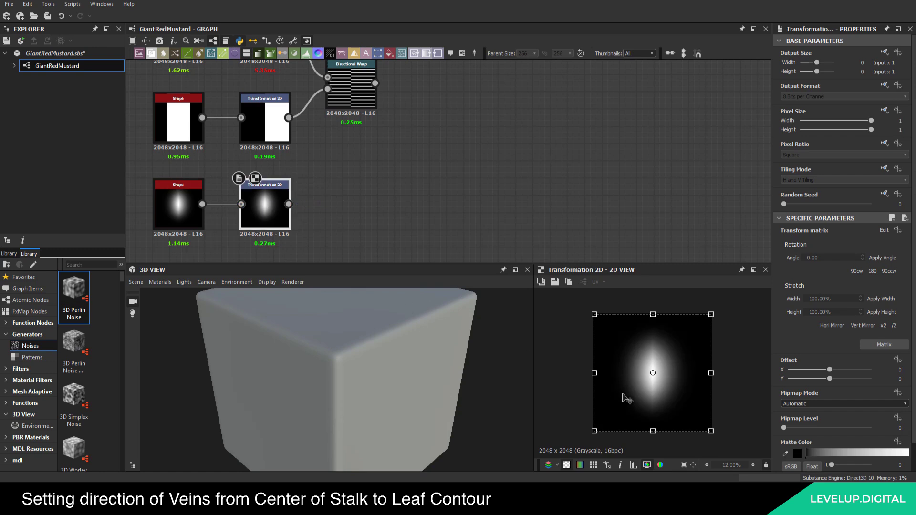
{"action": "left_click_drag", "start_coordinate": [653, 314], "coordinate": [650, 285]}
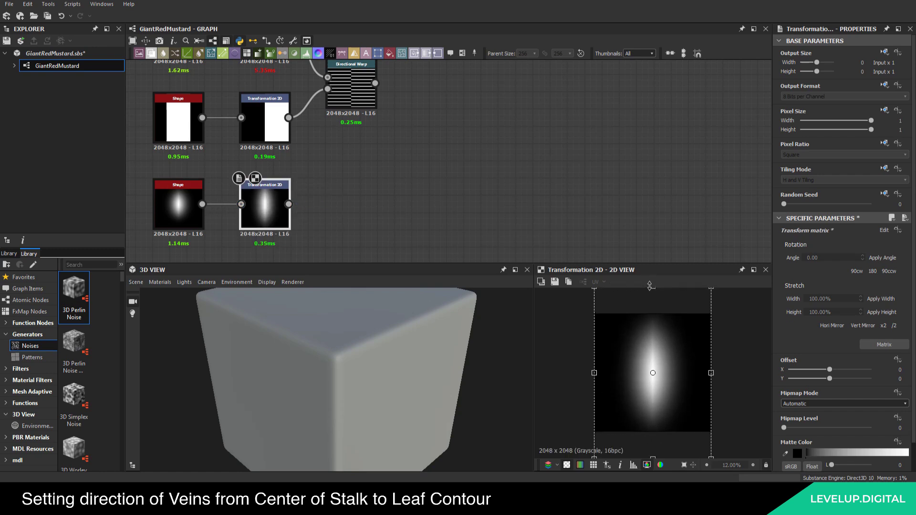
Add a second Directional Warp fed by the first warp, with the stretched Ridged Bell as its intensity input
{"action": "scroll", "coordinate": [348, 172], "scroll_direction": "down", "scroll_amount": 4}
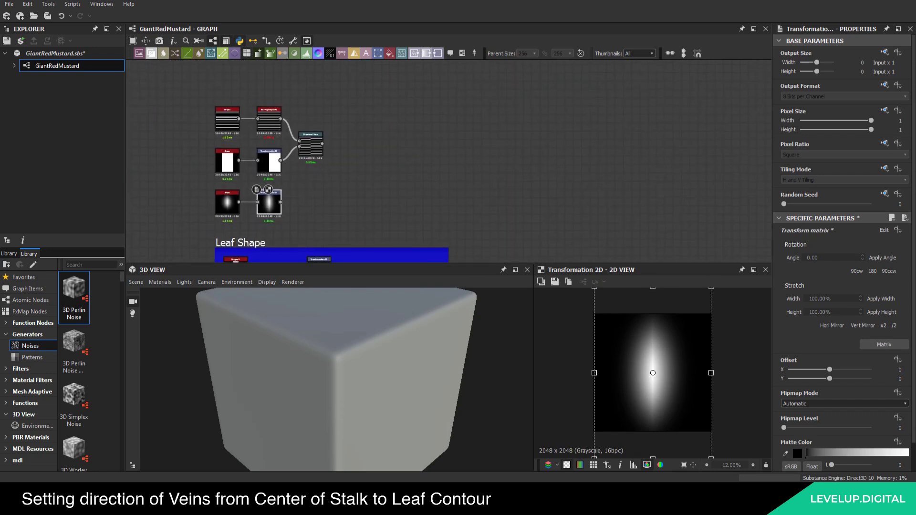
{"action": "scroll", "coordinate": [358, 188], "scroll_direction": "up", "scroll_amount": 1}
{"action": "right_click", "coordinate": [358, 188]}
{"action": "left_click", "coordinate": [371, 162]}
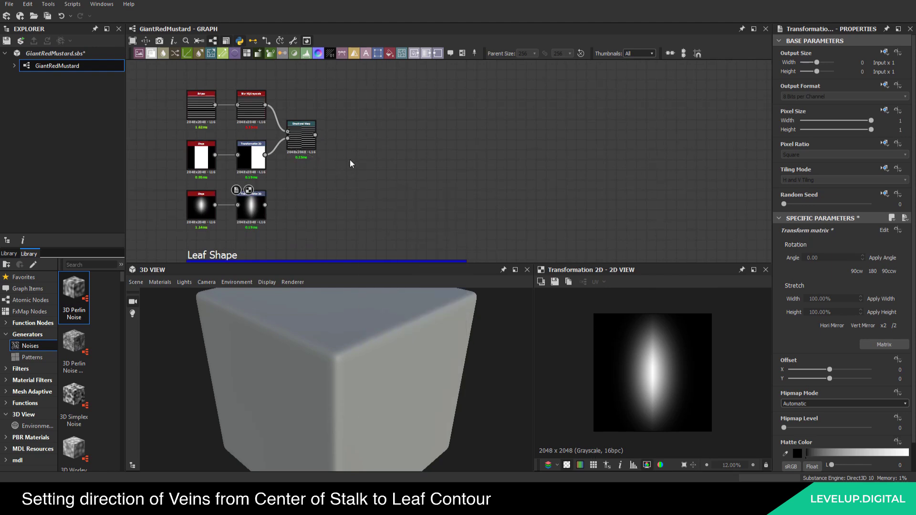
{"action": "key", "text": "space"}
{"action": "type", "text": "di"}
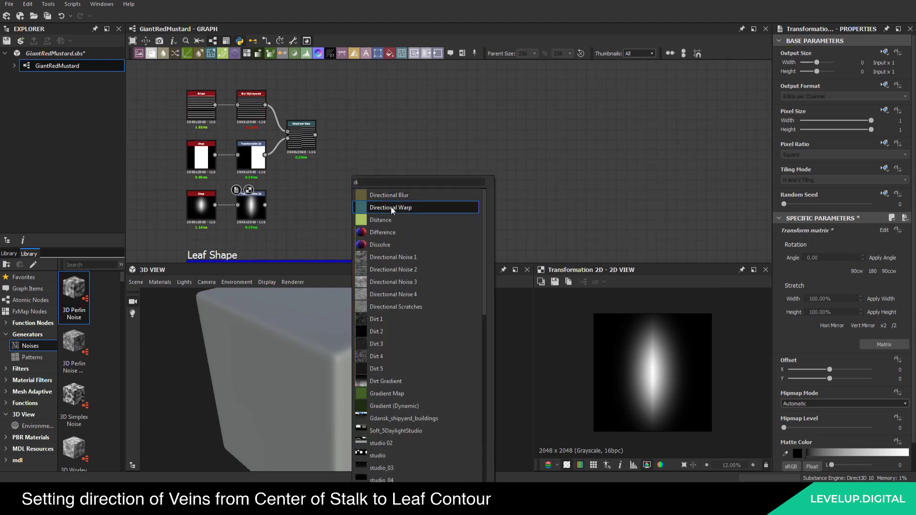
{"action": "left_click", "coordinate": [391, 208]}
{"action": "scroll", "coordinate": [343, 189], "scroll_direction": "up", "scroll_amount": 1}
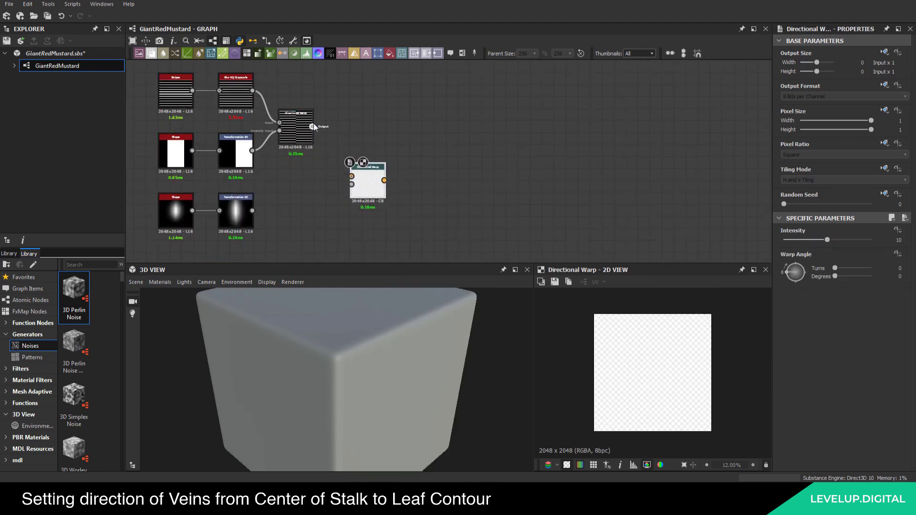
{"action": "left_click_drag", "start_coordinate": [313, 126], "coordinate": [351, 176]}
{"action": "left_click_drag", "start_coordinate": [253, 211], "coordinate": [352, 184]}
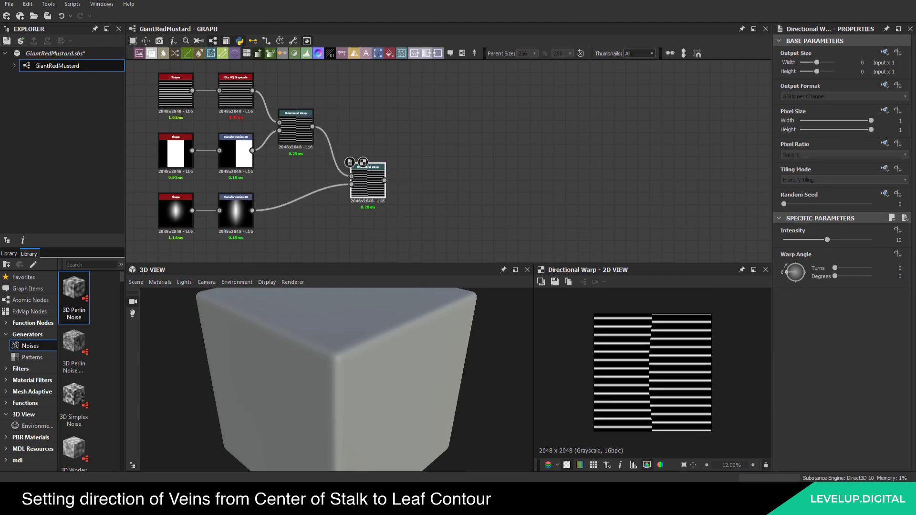
Set the second Directional Warp's Warp Angle to -90 degrees and its Intensity to 70
{"action": "left_click", "coordinate": [898, 277]}
{"action": "key", "text": "Return"}
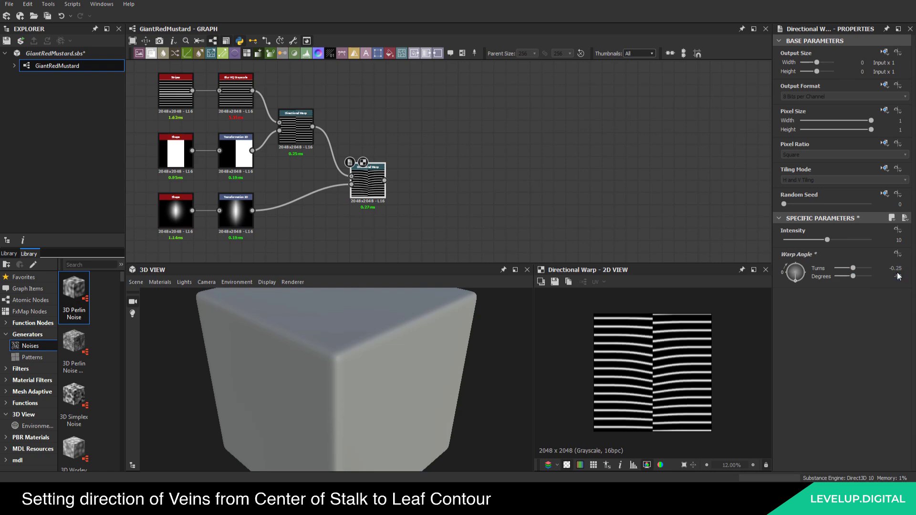
{"action": "left_click", "coordinate": [899, 240]}
{"action": "type", "text": "70"}
{"action": "key", "text": "Return"}
{"action": "scroll", "coordinate": [659, 429], "scroll_direction": "up", "scroll_amount": 3}
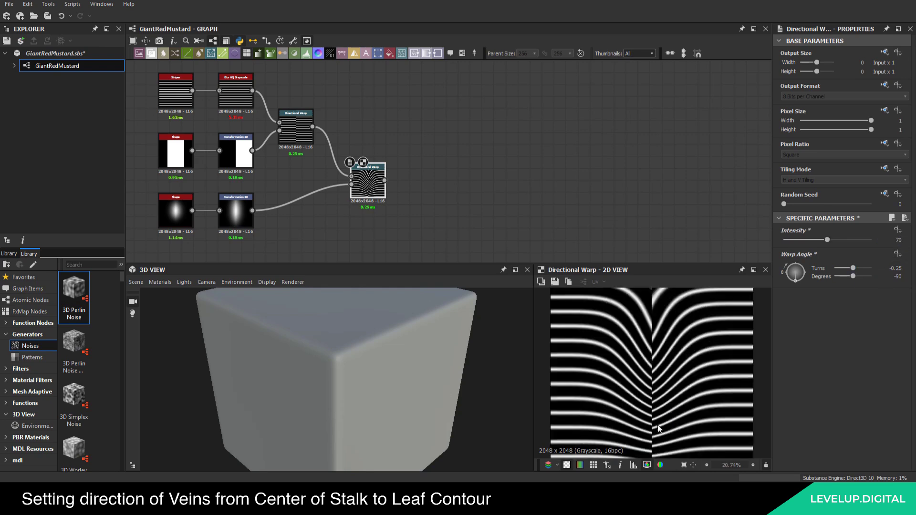
{"action": "scroll", "coordinate": [658, 429], "scroll_direction": "down", "scroll_amount": 2}
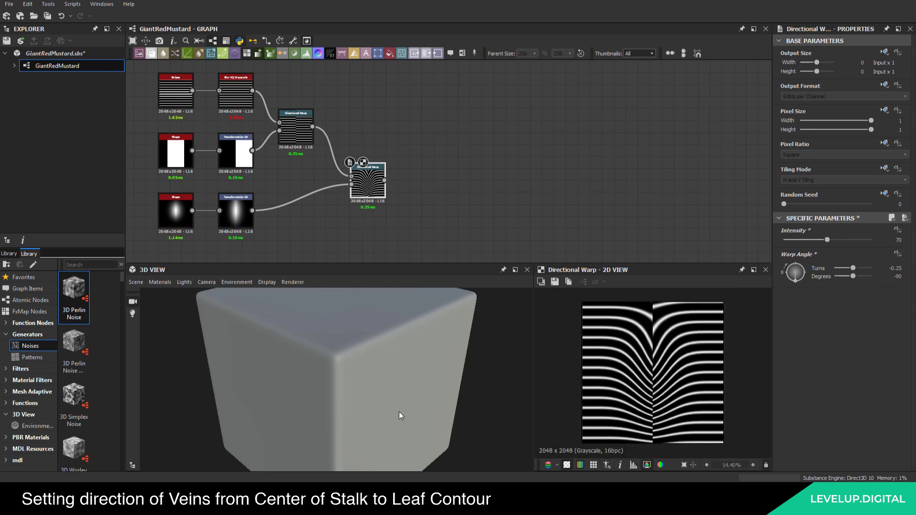
Compare the warped stripe pattern with the veins in the Red-Giant-Mustard reference photo
{"action": "left_click", "coordinate": [382, 494]}
{"action": "left_click_drag", "start_coordinate": [409, 1], "coordinate": [380, 60]}
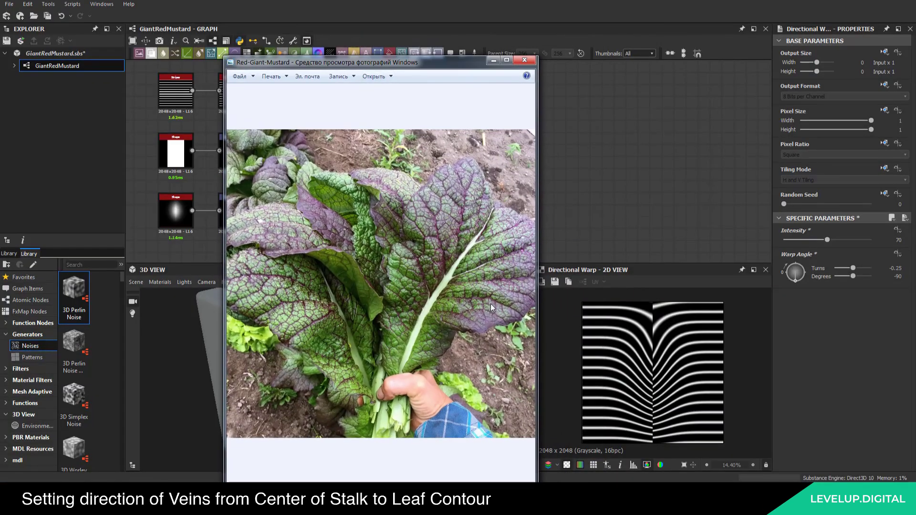
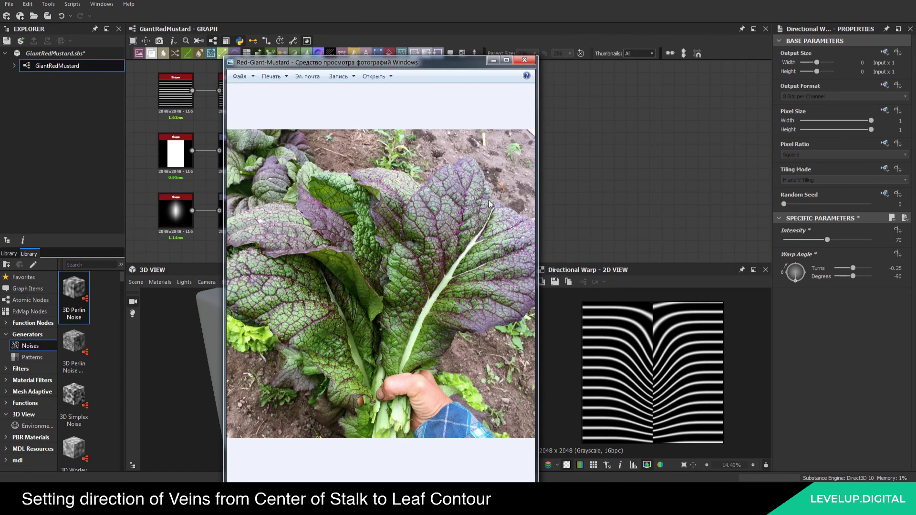
{"action": "left_click", "coordinate": [494, 60]}
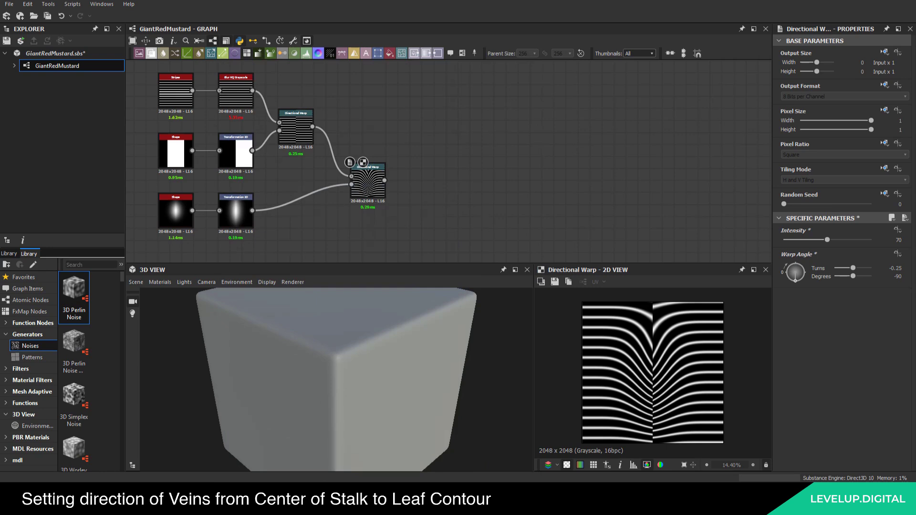
Lower the second Directional Warp level with the Ridged Bell row and move all vein nodes up away from the Leaf Shape frame
{"action": "scroll", "coordinate": [425, 147], "scroll_direction": "down", "scroll_amount": 3}
{"action": "middle_click_drag", "start_coordinate": [414, 182], "coordinate": [405, 171]}
{"action": "scroll", "coordinate": [388, 164], "scroll_direction": "up", "scroll_amount": 2}
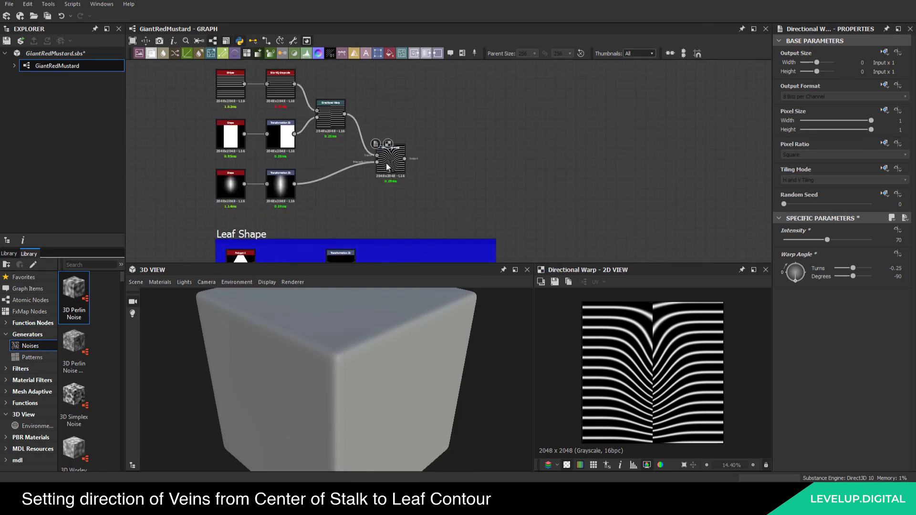
{"action": "left_click_drag", "start_coordinate": [388, 163], "coordinate": [388, 188]}
{"action": "scroll", "coordinate": [388, 188], "scroll_direction": "down", "scroll_amount": 3}
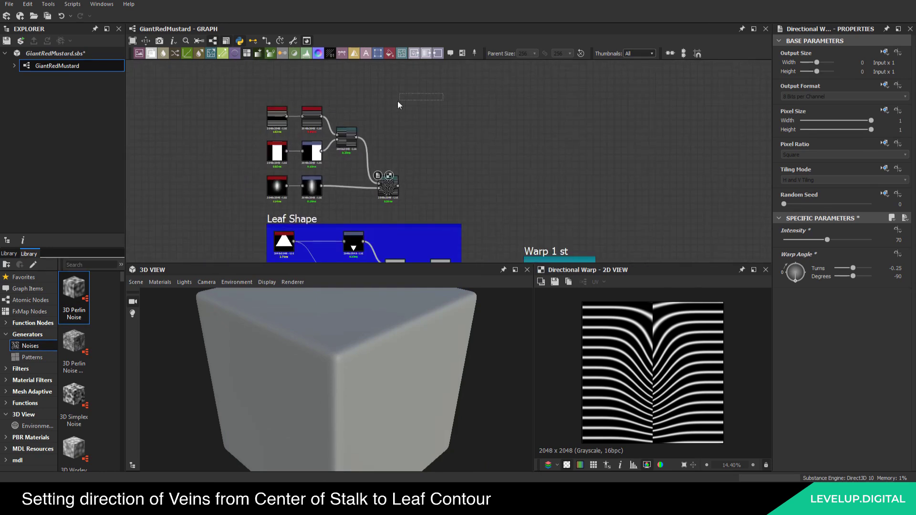
{"action": "left_click_drag", "start_coordinate": [443, 93], "coordinate": [275, 199]}
{"action": "left_click_drag", "start_coordinate": [278, 189], "coordinate": [279, 168]}
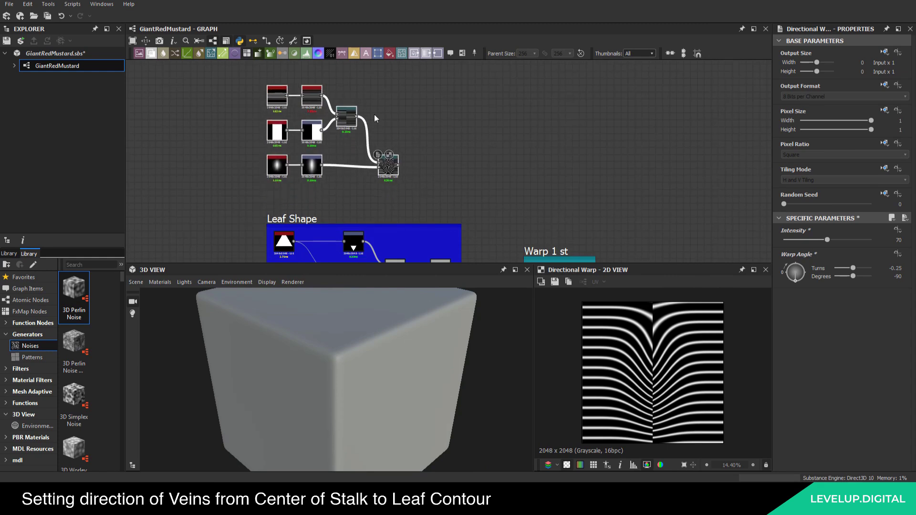
Enclose the vein nodes in a new frame titled "Veins generator"
{"action": "left_click_drag", "start_coordinate": [436, 77], "coordinate": [337, 122]}
{"action": "left_click", "coordinate": [462, 52]}
{"action": "scroll", "coordinate": [446, 84], "scroll_direction": "down", "scroll_amount": 1}
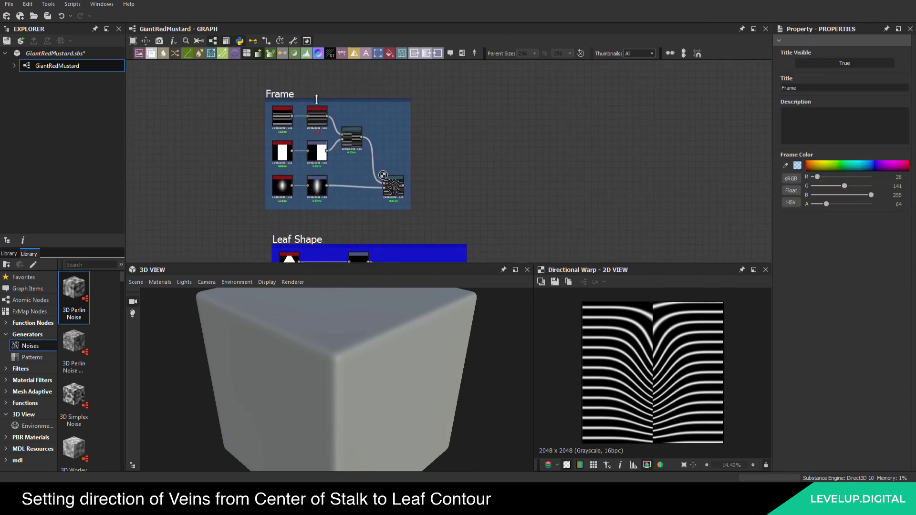
{"action": "double_click", "coordinate": [800, 87]}
{"action": "type", "text": "Veing"}
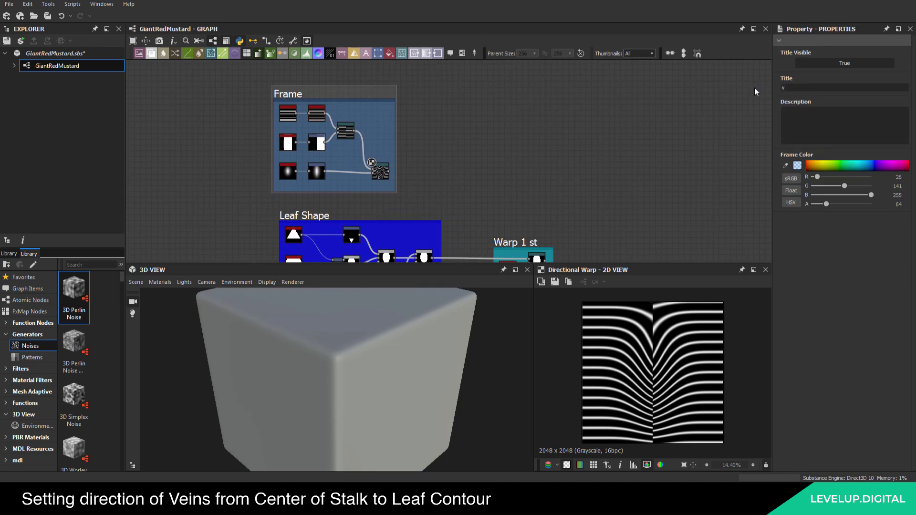
{"action": "key", "text": "BackSpace"}
{"action": "type", "text": "s gne"}
{"action": "key", "text": "BackSpace"}
{"action": "key", "text": "BackSpace"}
{"action": "type", "text": "enerator"}
{"action": "key", "text": "Return"}
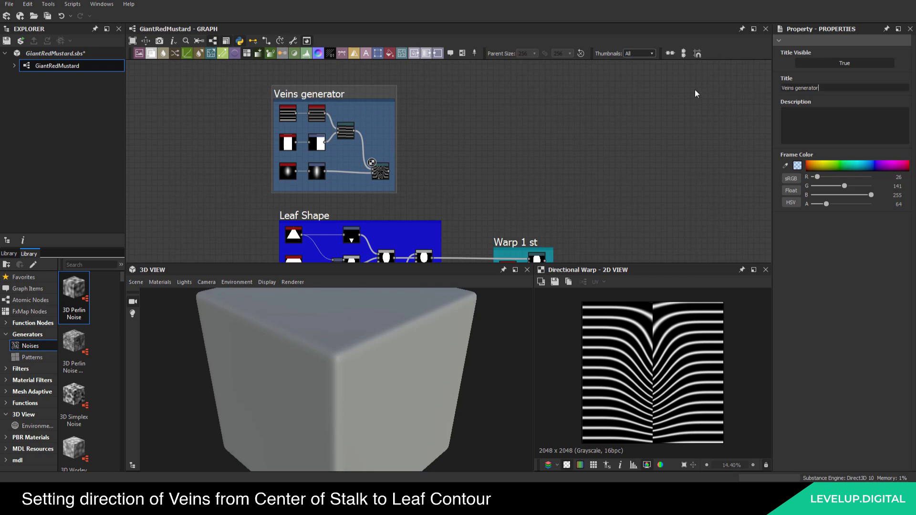
Add a graph comment reading "Exposure paremeter veins_count" in the empty space beside the Veins generator frame
{"action": "scroll", "coordinate": [406, 158], "scroll_direction": "up", "scroll_amount": 3}
{"action": "scroll", "coordinate": [407, 158], "scroll_direction": "down", "scroll_amount": 3}
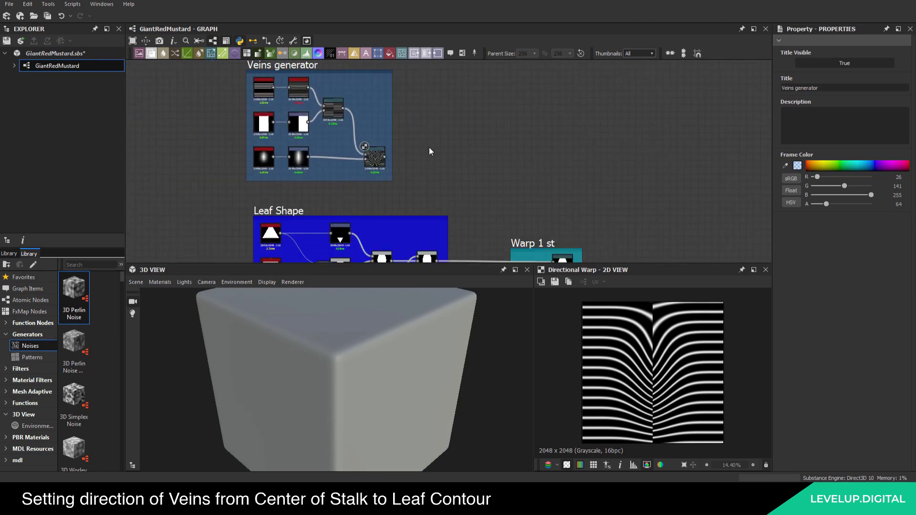
{"action": "left_click", "coordinate": [448, 54]}
{"action": "scroll", "coordinate": [467, 168], "scroll_direction": "up", "scroll_amount": 3}
{"action": "left_click_drag", "start_coordinate": [461, 168], "coordinate": [206, 160]}
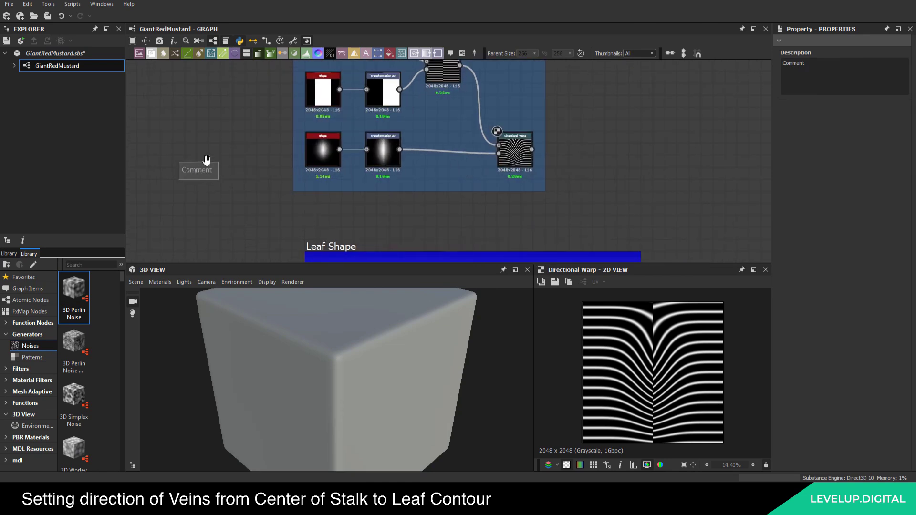
{"action": "middle_click_drag", "start_coordinate": [206, 159], "coordinate": [270, 142]}
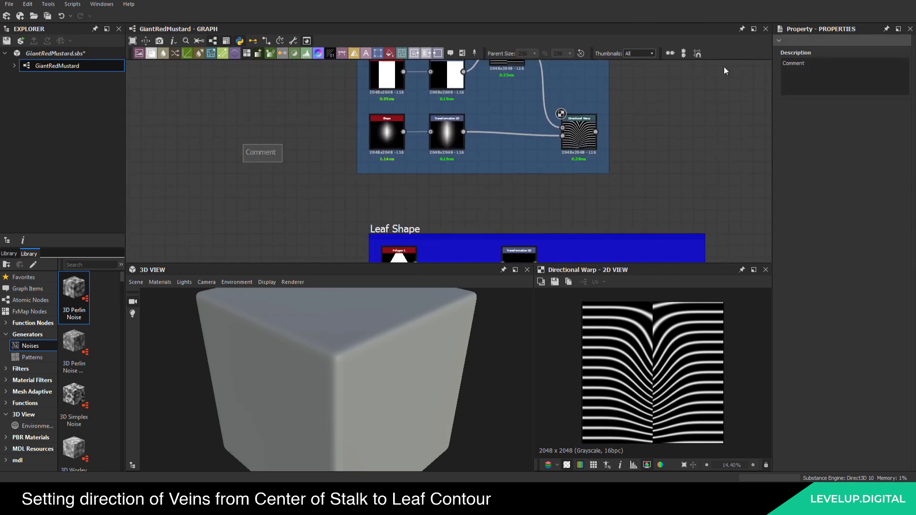
{"action": "left_click_drag", "start_coordinate": [825, 62], "coordinate": [759, 65]}
{"action": "type", "text": "Exposure paremeter veins_cou"}
{"action": "left_click", "coordinate": [290, 188]}
{"action": "scroll", "coordinate": [281, 156], "scroll_direction": "down", "scroll_amount": 3}
{"action": "middle_click_drag", "start_coordinate": [326, 119], "coordinate": [303, 171]}
{"action": "scroll", "coordinate": [287, 213], "scroll_direction": "up", "scroll_amount": 2}
{"action": "left_click_drag", "start_coordinate": [284, 219], "coordinate": [237, 187]}
Add a frame around the veins_count comment and clear the frame's title
{"action": "left_click", "coordinate": [462, 53]}
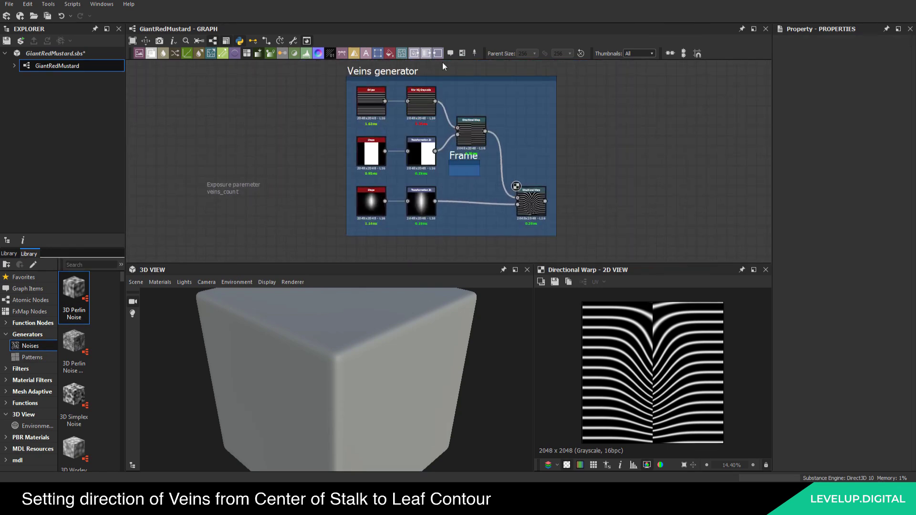
{"action": "middle_click_drag", "start_coordinate": [400, 165], "coordinate": [452, 144]}
{"action": "left_click_drag", "start_coordinate": [523, 140], "coordinate": [331, 183]}
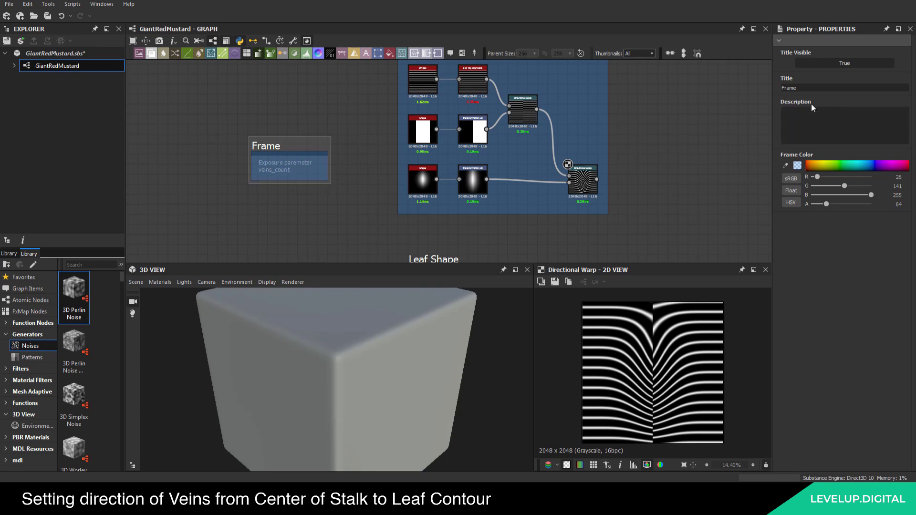
{"action": "double_click", "coordinate": [789, 87]}
{"action": "key", "text": "BackSpace"}
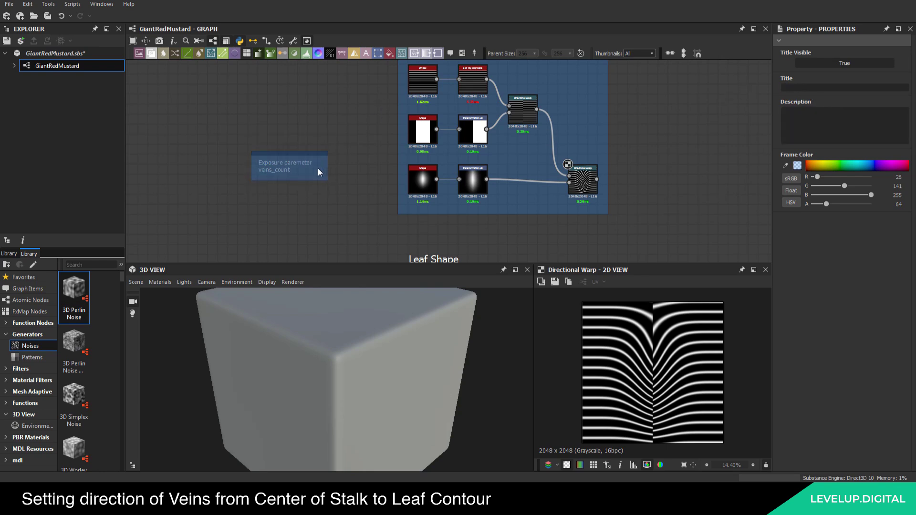
Colour the comment frame green with R 0, G 202, B 69 and alpha 119
{"action": "left_click", "coordinate": [806, 165]}
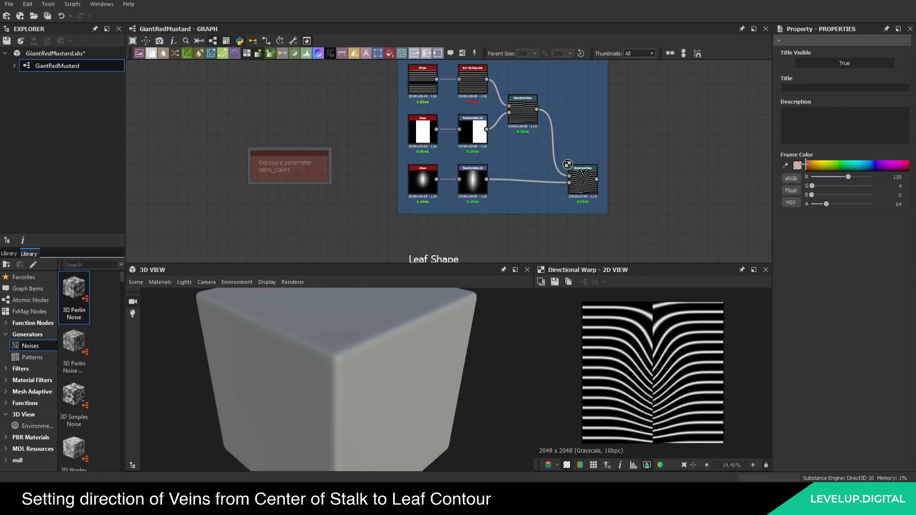
{"action": "left_click_drag", "start_coordinate": [867, 178], "coordinate": [880, 189]}
{"action": "mouse_move", "coordinate": [827, 204]}
{"action": "left_mouse_down"}
{"action": "mouse_move", "coordinate": [854, 206]}
{"action": "mouse_move", "coordinate": [839, 204]}
{"action": "left_mouse_up"}
{"action": "scroll", "coordinate": [307, 149], "scroll_direction": "down", "scroll_amount": 3}
{"action": "scroll", "coordinate": [266, 139], "scroll_direction": "up", "scroll_amount": 4}
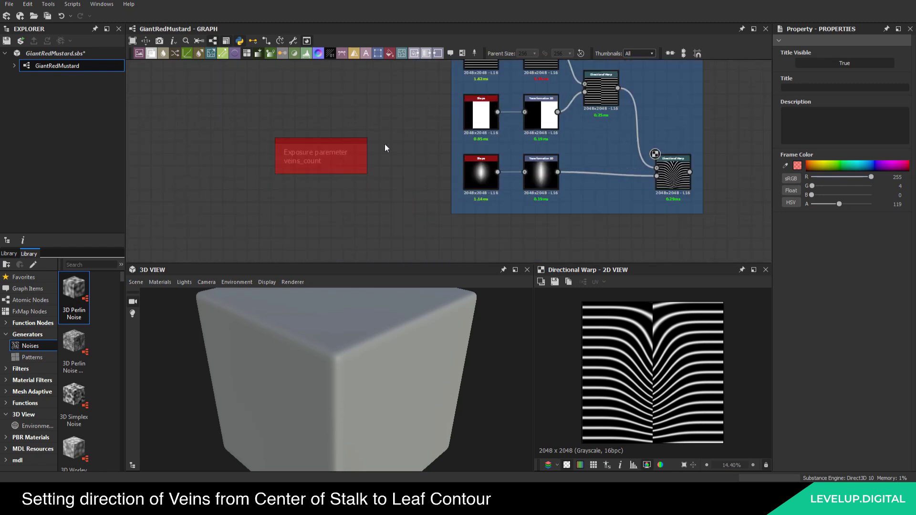
{"action": "left_click", "coordinate": [845, 164]}
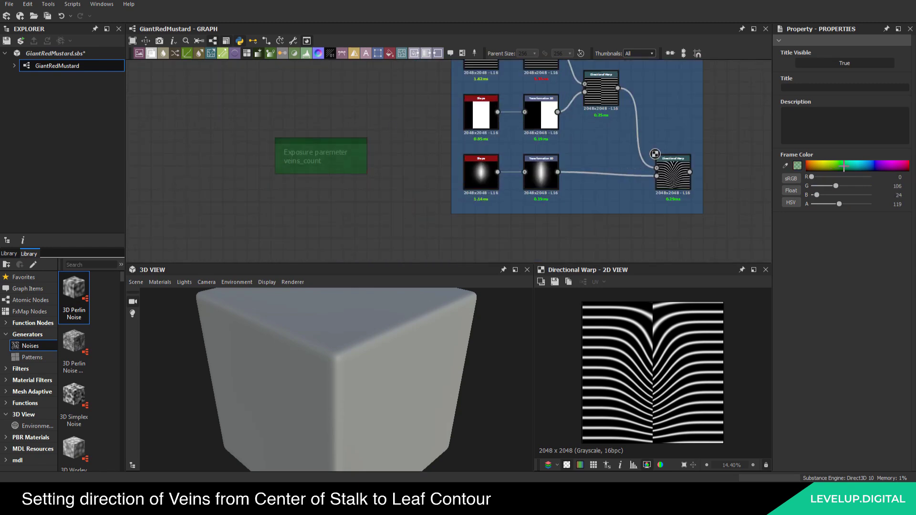
{"action": "left_click_drag", "start_coordinate": [845, 165], "coordinate": [846, 163]}
Place the green comment frame beside the Stripes node and widen the Veins generator frame to contain it
{"action": "middle_click_drag", "start_coordinate": [345, 117], "coordinate": [270, 157]}
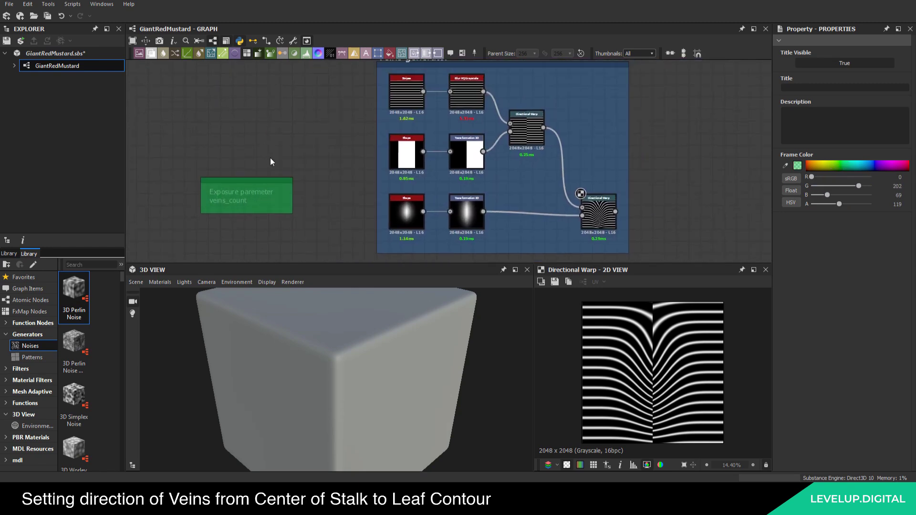
{"action": "scroll", "coordinate": [272, 159], "scroll_direction": "down", "scroll_amount": 4}
{"action": "left_click", "coordinate": [277, 173]}
{"action": "scroll", "coordinate": [360, 167], "scroll_direction": "up", "scroll_amount": 2}
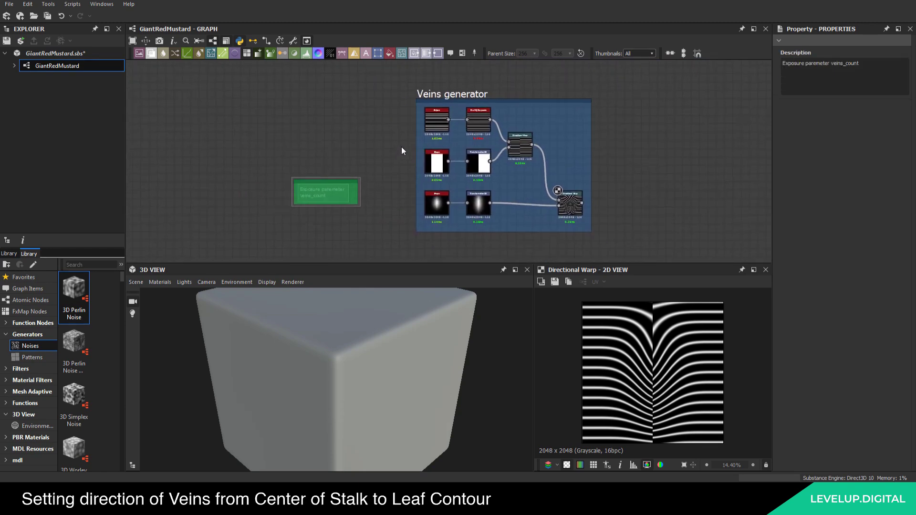
{"action": "left_click_drag", "start_coordinate": [417, 130], "coordinate": [378, 130]}
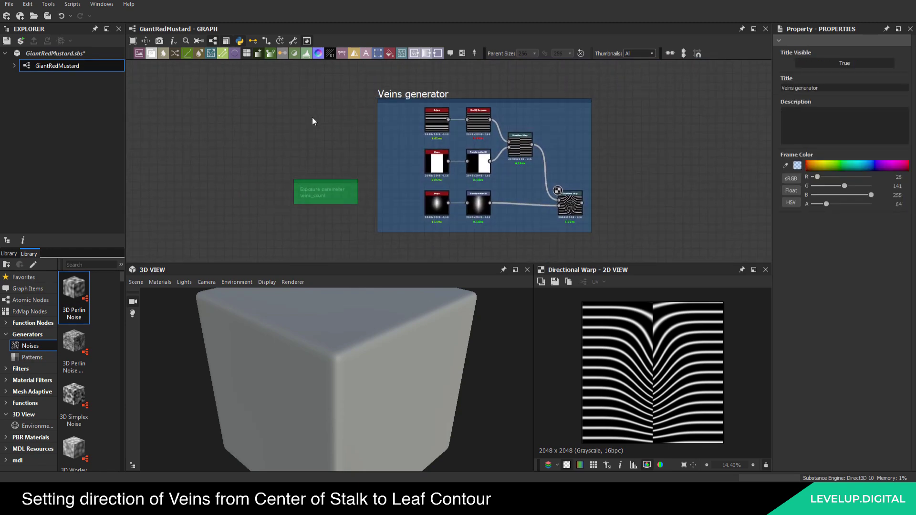
{"action": "left_click_drag", "start_coordinate": [279, 158], "coordinate": [383, 118]}
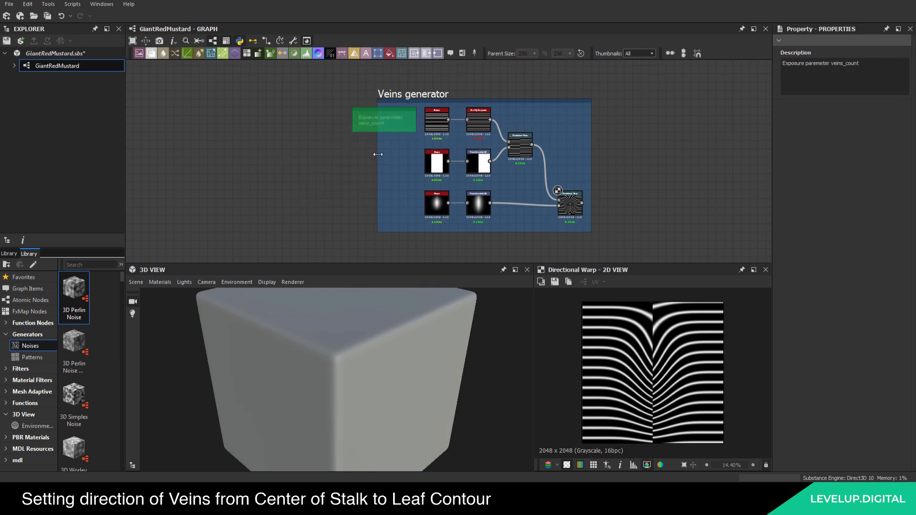
{"action": "left_click_drag", "start_coordinate": [377, 153], "coordinate": [335, 152]}
Examine the Stripes node's parameters and preview the output of the second Directional Warp
{"action": "scroll", "coordinate": [430, 112], "scroll_direction": "up", "scroll_amount": 5}
{"action": "left_click", "coordinate": [439, 133]}
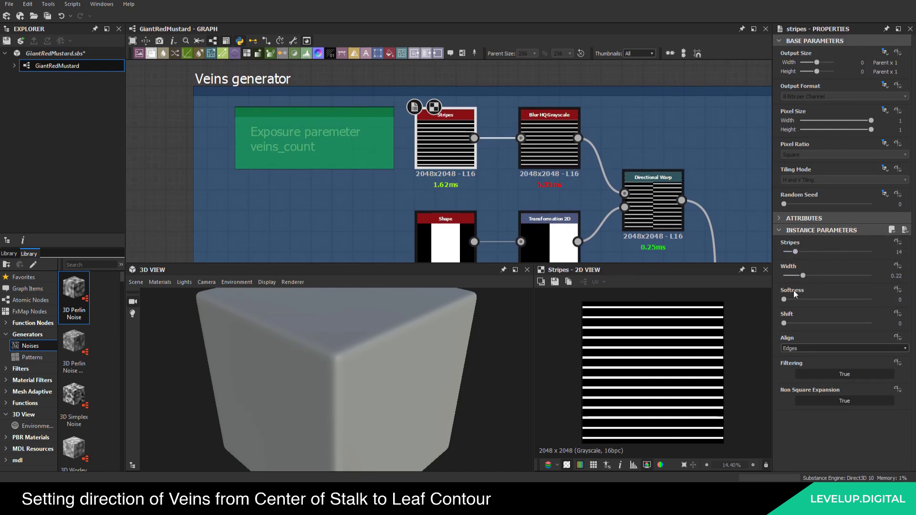
{"action": "middle_click_drag", "start_coordinate": [642, 210], "coordinate": [475, 130]}
{"action": "scroll", "coordinate": [476, 130], "scroll_direction": "down", "scroll_amount": 5}
{"action": "scroll", "coordinate": [539, 190], "scroll_direction": "up", "scroll_amount": 4}
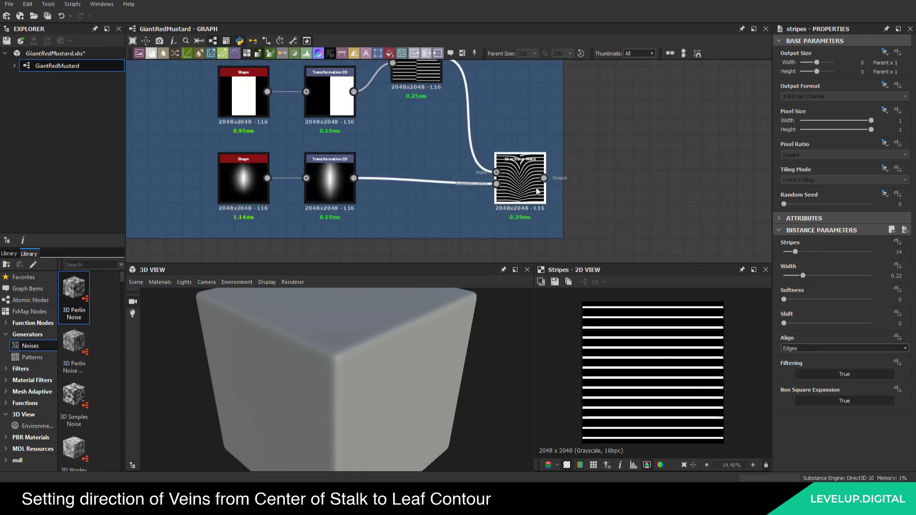
{"action": "double_click", "coordinate": [537, 191]}
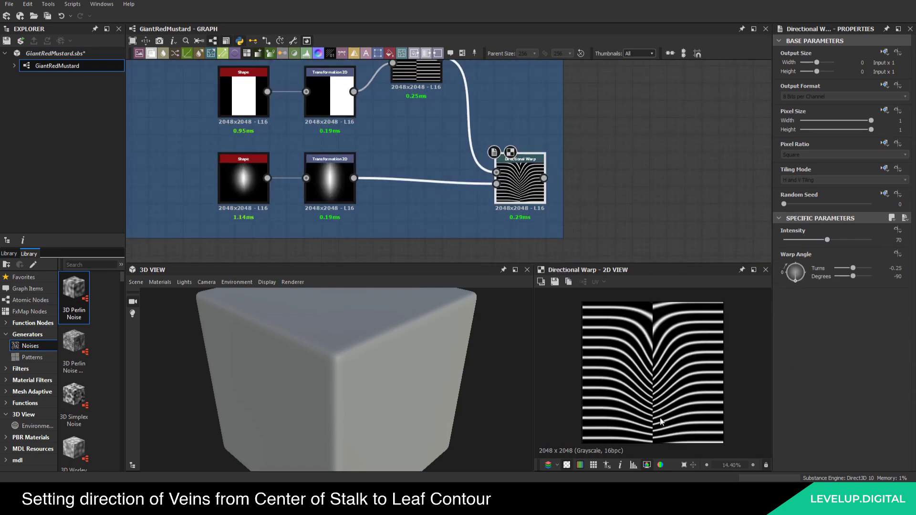
{"action": "scroll", "coordinate": [419, 139], "scroll_direction": "down", "scroll_amount": 4}
{"action": "scroll", "coordinate": [281, 130], "scroll_direction": "up", "scroll_amount": 3}
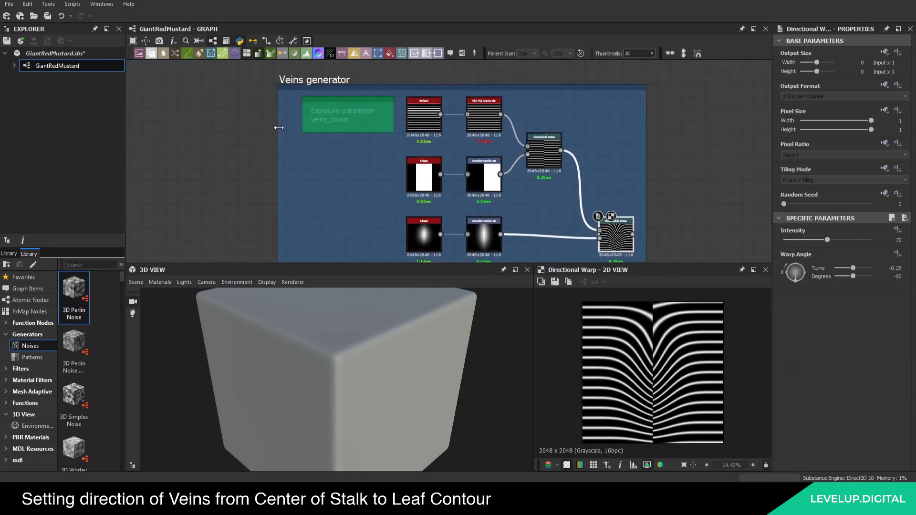
Narrow the Veins generator frame slightly and place a copy of the green veins_count comment frame below the Warp 1 st frame
{"action": "left_click_drag", "start_coordinate": [279, 128], "coordinate": [286, 126]}
{"action": "left_click", "coordinate": [274, 128]}
{"action": "scroll", "coordinate": [313, 148], "scroll_direction": "down", "scroll_amount": 4}
{"action": "middle_click_drag", "start_coordinate": [331, 156], "coordinate": [346, 62]}
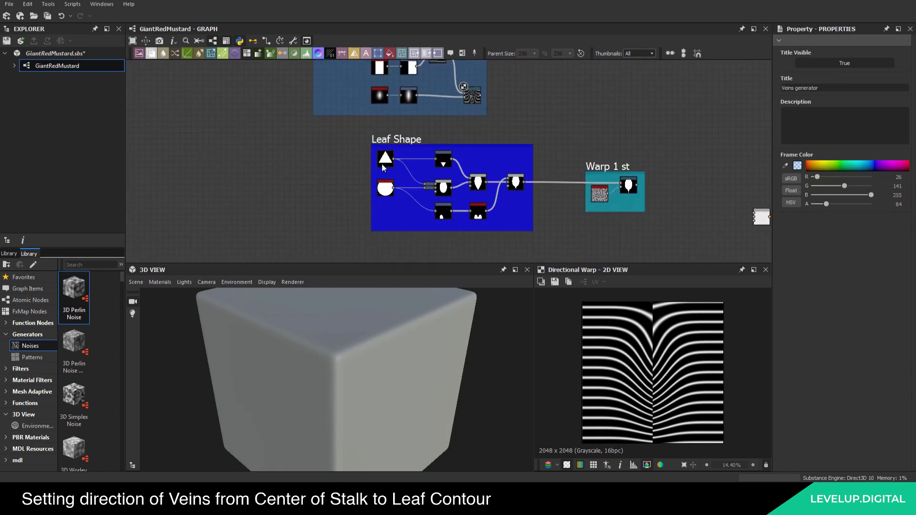
{"action": "middle_click_drag", "start_coordinate": [538, 183], "coordinate": [433, 156]}
{"action": "middle_click_drag", "start_coordinate": [249, 65], "coordinate": [306, 112]}
{"action": "scroll", "coordinate": [296, 147], "scroll_direction": "up", "scroll_amount": 4}
{"action": "left_click", "coordinate": [320, 116]}
{"action": "middle_click_drag", "start_coordinate": [482, 142], "coordinate": [436, 95]}
{"action": "scroll", "coordinate": [435, 95], "scroll_direction": "down", "scroll_amount": 4}
{"action": "middle_click_drag", "start_coordinate": [516, 164], "coordinate": [405, 65]}
{"action": "scroll", "coordinate": [534, 191], "scroll_direction": "up", "scroll_amount": 5}
{"action": "middle_click_drag", "start_coordinate": [534, 191], "coordinate": [403, 137]}
{"action": "key", "text": "ctrl+v"}
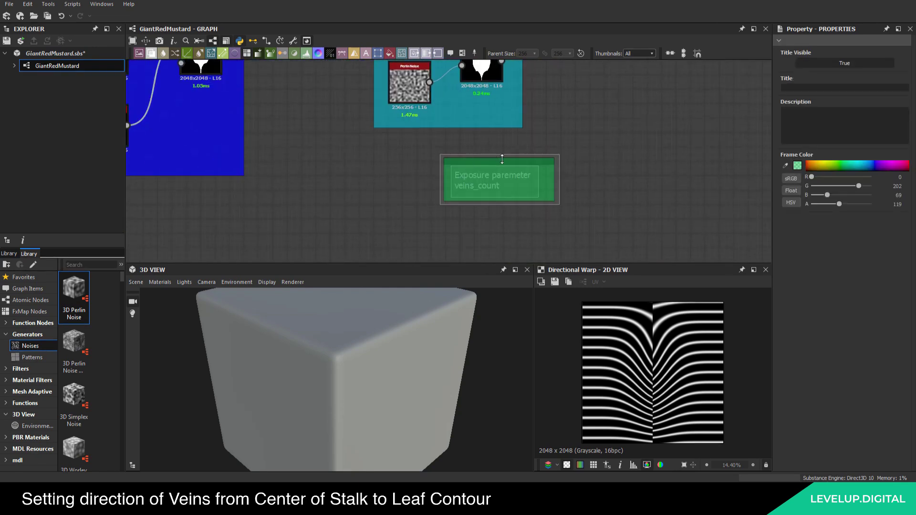
{"action": "left_click_drag", "start_coordinate": [502, 159], "coordinate": [456, 139]}
Change the copied comment's text to "Exposure paremeter leaf warp 1st"
{"action": "left_click", "coordinate": [460, 170]}
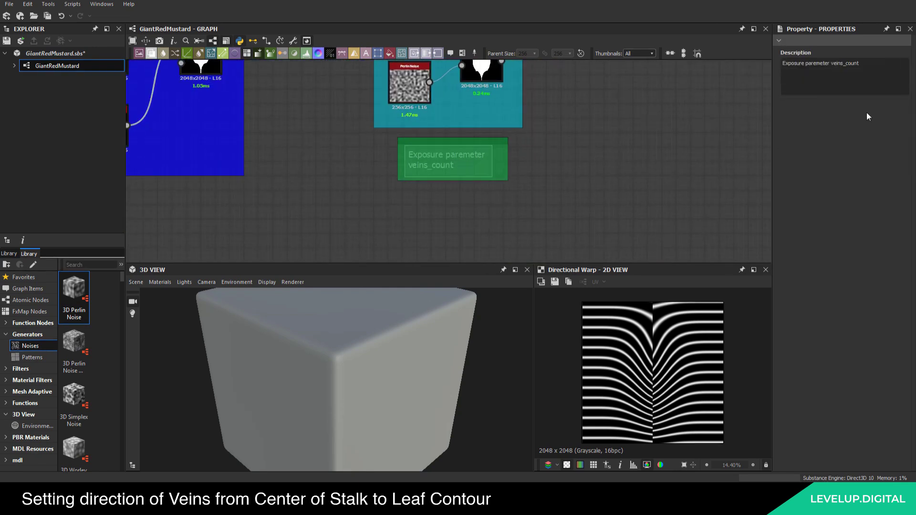
{"action": "left_click_drag", "start_coordinate": [783, 64], "coordinate": [861, 68]}
{"action": "left_click", "coordinate": [863, 69]}
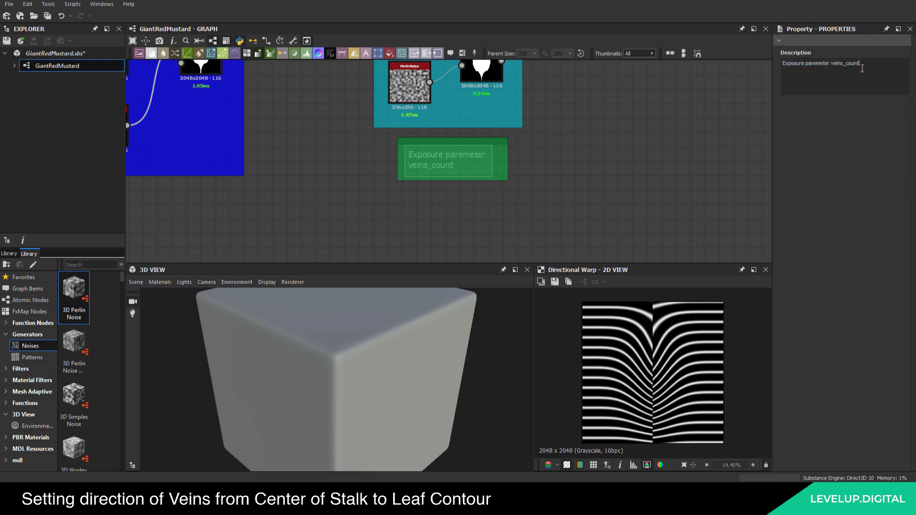
{"action": "double_click", "coordinate": [830, 65]}
{"action": "type", "text": "leaf warp 1"}
{"action": "left_click", "coordinate": [574, 147]}
Align the Veins generator frame with the Leaf Shape frame's edge and save the package
{"action": "middle_click_drag", "start_coordinate": [512, 123], "coordinate": [497, 202]}
{"action": "scroll", "coordinate": [496, 203], "scroll_direction": "down", "scroll_amount": 2}
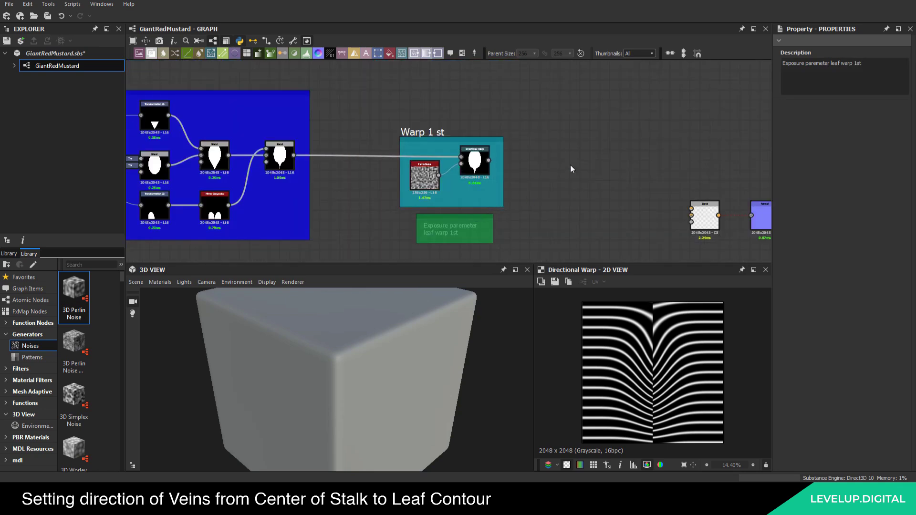
{"action": "scroll", "coordinate": [571, 169], "scroll_direction": "down", "scroll_amount": 3}
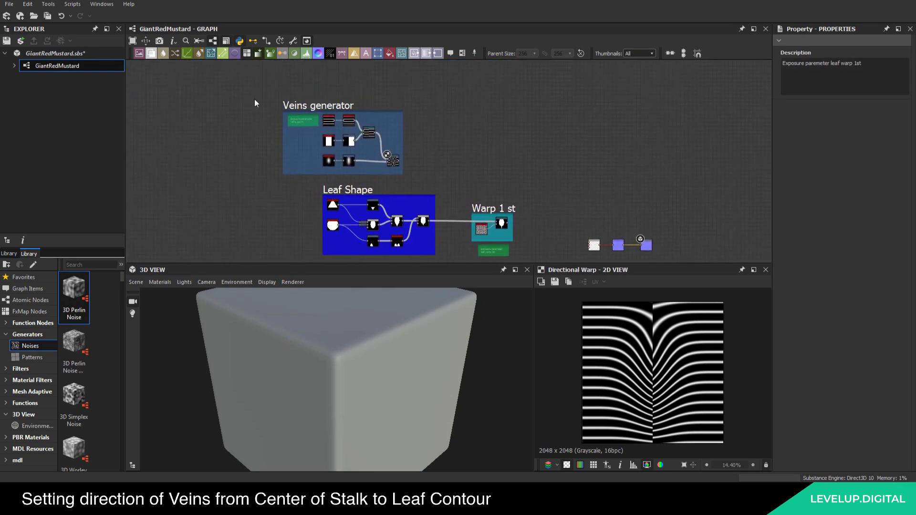
{"action": "left_click", "coordinate": [294, 103]}
{"action": "left_click_drag", "start_coordinate": [295, 103], "coordinate": [335, 105]}
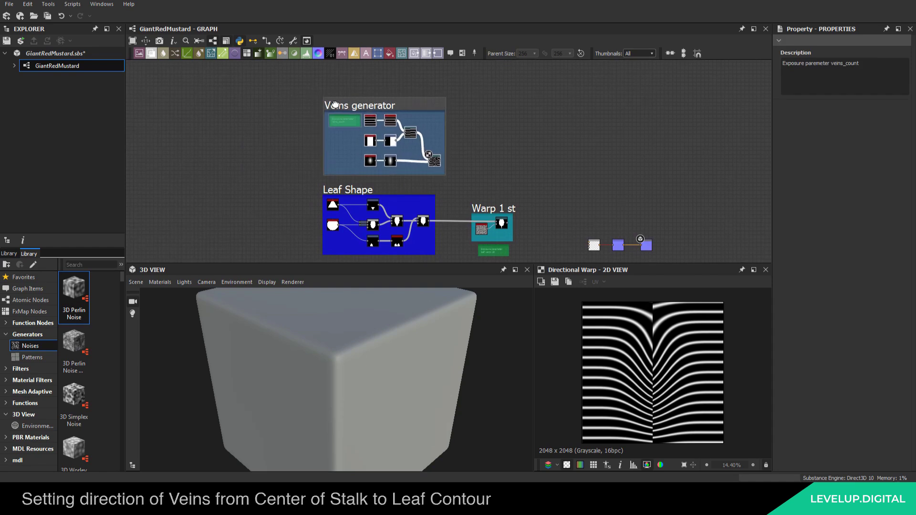
{"action": "left_click", "coordinate": [565, 161]}
{"action": "key", "text": "ctrl+s"}
Add a Blur HQ Grayscale node and feed it from the Directional Warp in the Warp 1 st frame
{"action": "middle_click_drag", "start_coordinate": [509, 164], "coordinate": [423, 137]}
{"action": "scroll", "coordinate": [329, 141], "scroll_direction": "up", "scroll_amount": 3}
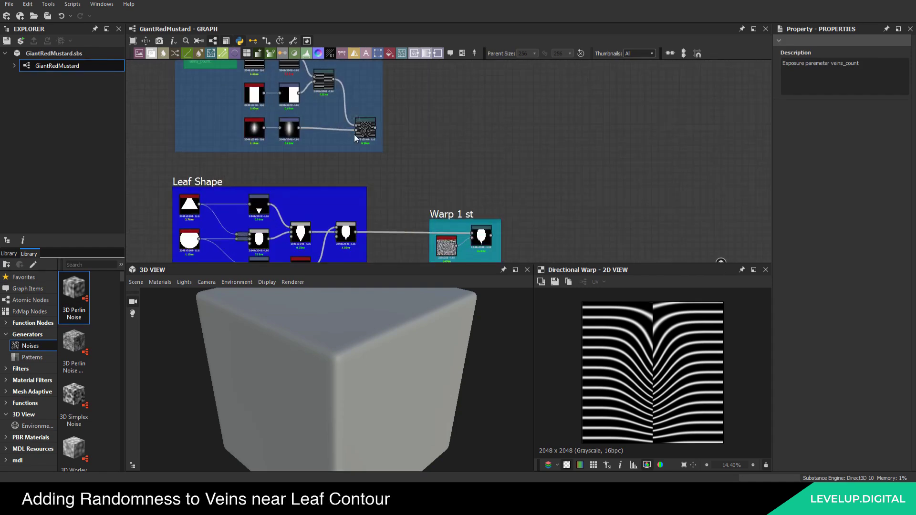
{"action": "left_click", "coordinate": [355, 133]}
{"action": "middle_click_drag", "start_coordinate": [454, 169], "coordinate": [288, 116]}
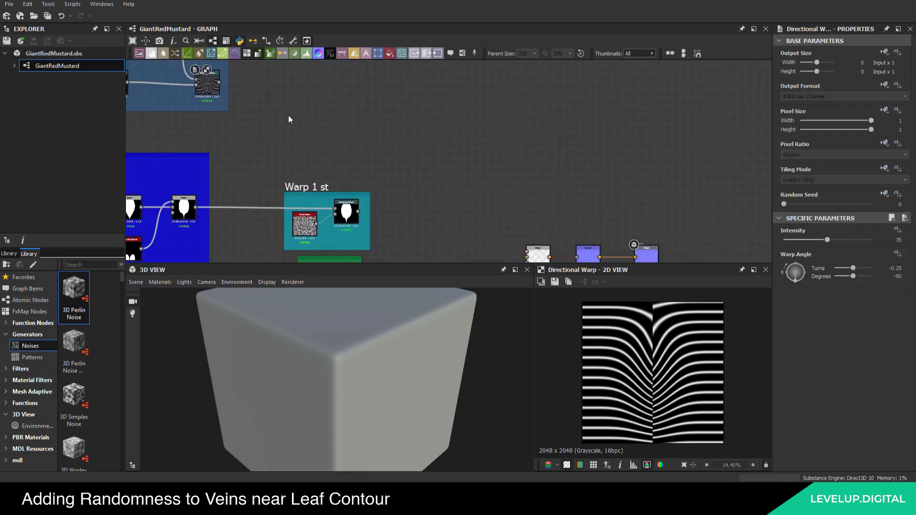
{"action": "scroll", "coordinate": [329, 169], "scroll_direction": "down", "scroll_amount": 2}
{"action": "scroll", "coordinate": [402, 193], "scroll_direction": "up", "scroll_amount": 3}
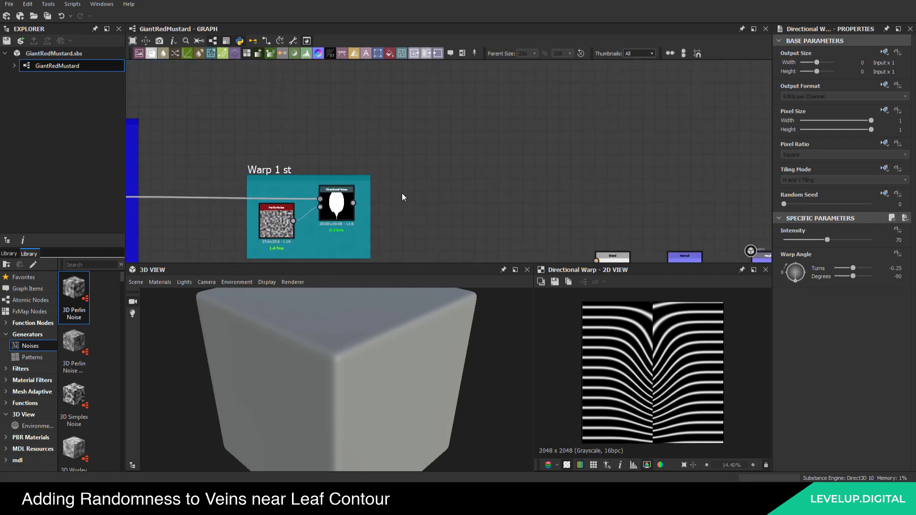
{"action": "middle_click_drag", "start_coordinate": [409, 187], "coordinate": [416, 158]}
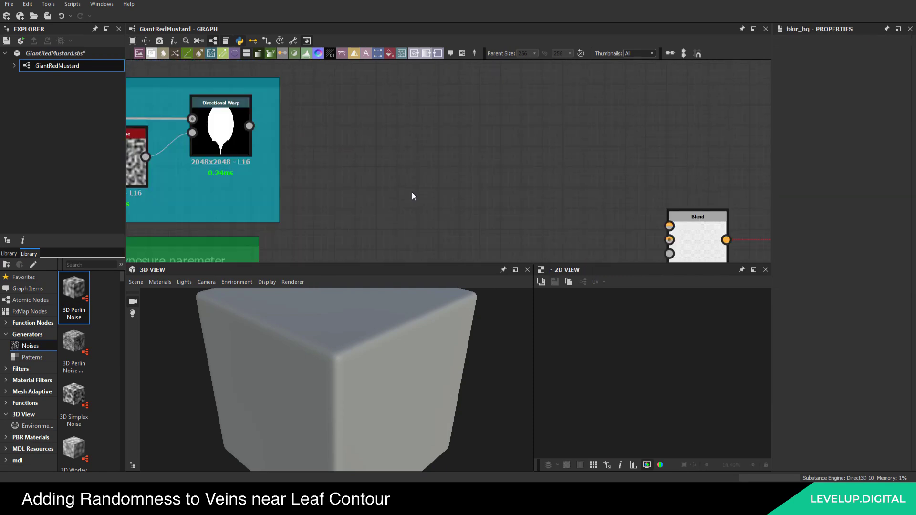
{"action": "key", "text": "space"}
{"action": "type", "text": "bl"}
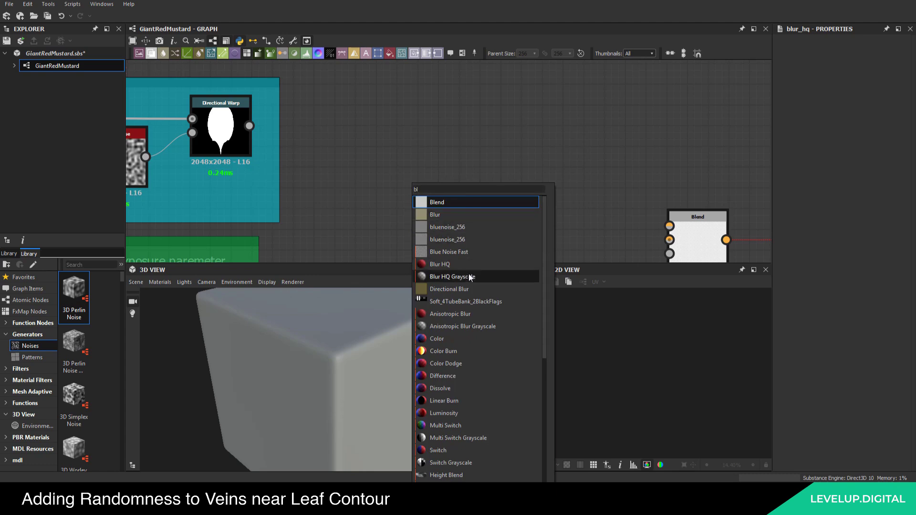
{"action": "left_click", "coordinate": [471, 277]}
{"action": "left_click_drag", "start_coordinate": [249, 126], "coordinate": [380, 189]}
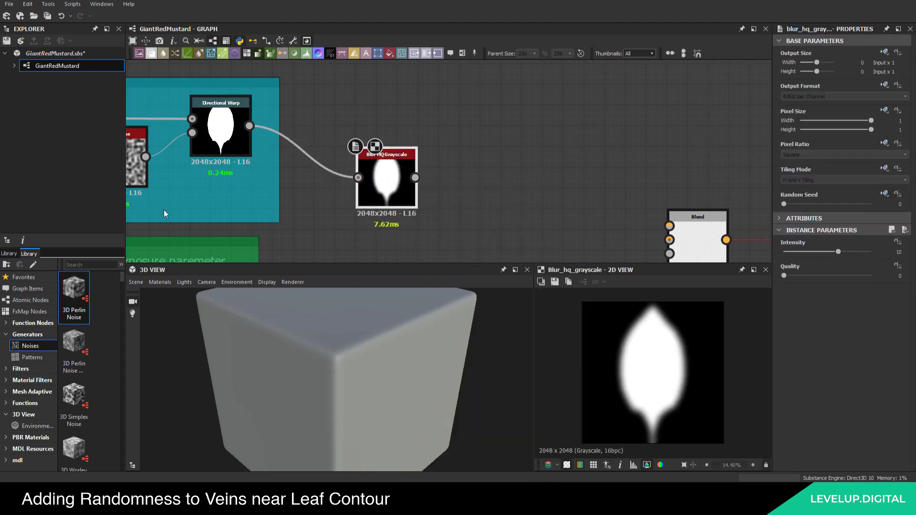
Add a Blend node near the Warp 1 st frame and connect the Blur HQ Grayscale output to its opacity input
{"action": "middle_click_drag", "start_coordinate": [488, 170], "coordinate": [417, 169]}
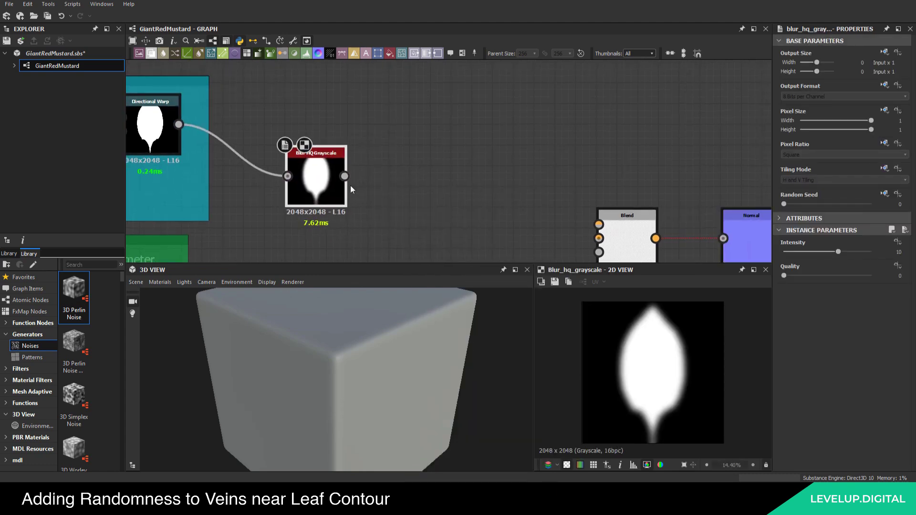
{"action": "middle_click_drag", "start_coordinate": [339, 147], "coordinate": [361, 183]}
{"action": "scroll", "coordinate": [356, 175], "scroll_direction": "down", "scroll_amount": 9}
{"action": "middle_click_drag", "start_coordinate": [346, 150], "coordinate": [373, 166]}
{"action": "scroll", "coordinate": [361, 177], "scroll_direction": "up", "scroll_amount": 2}
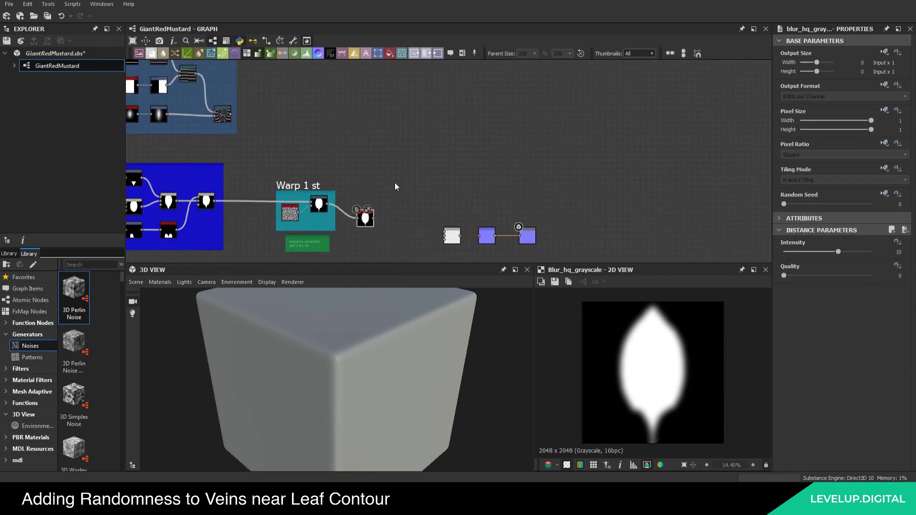
{"action": "key", "text": "space"}
{"action": "type", "text": "bl"}
{"action": "left_click", "coordinate": [428, 188]}
{"action": "scroll", "coordinate": [377, 218], "scroll_direction": "up", "scroll_amount": 3}
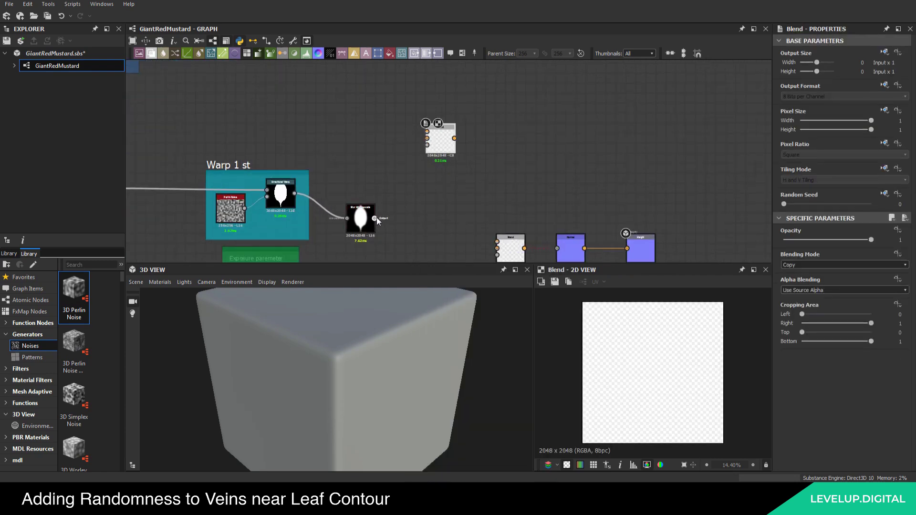
{"action": "left_click_drag", "start_coordinate": [375, 218], "coordinate": [429, 183]}
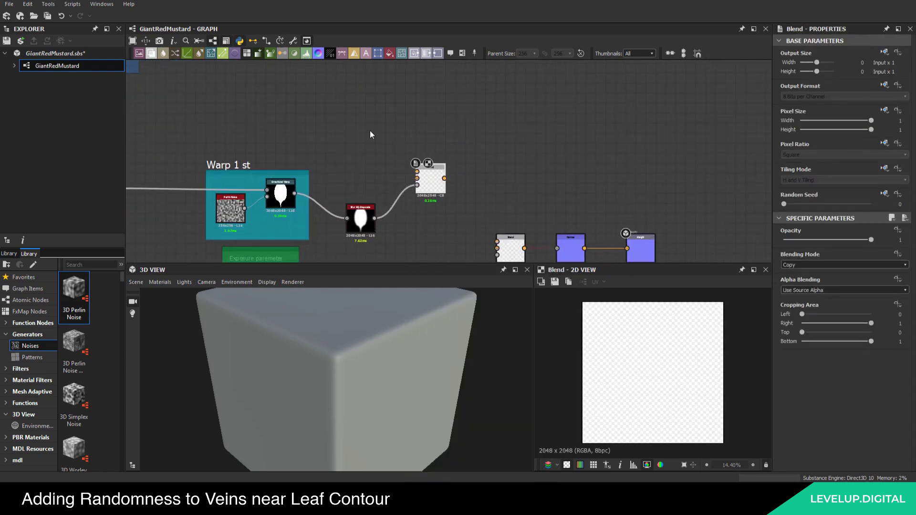
Connect the Warp 1 st Directional Warp to the new Blend's background and the Veins generator's final Directional Warp to its foreground
{"action": "middle_click_drag", "start_coordinate": [370, 135], "coordinate": [402, 155]}
{"action": "left_click_drag", "start_coordinate": [326, 214], "coordinate": [452, 216]}
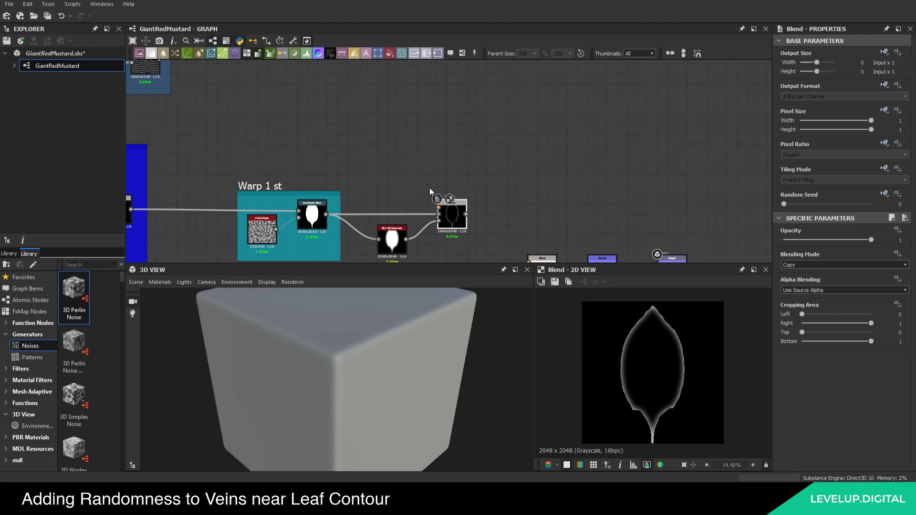
{"action": "scroll", "coordinate": [429, 188], "scroll_direction": "down", "scroll_amount": 2}
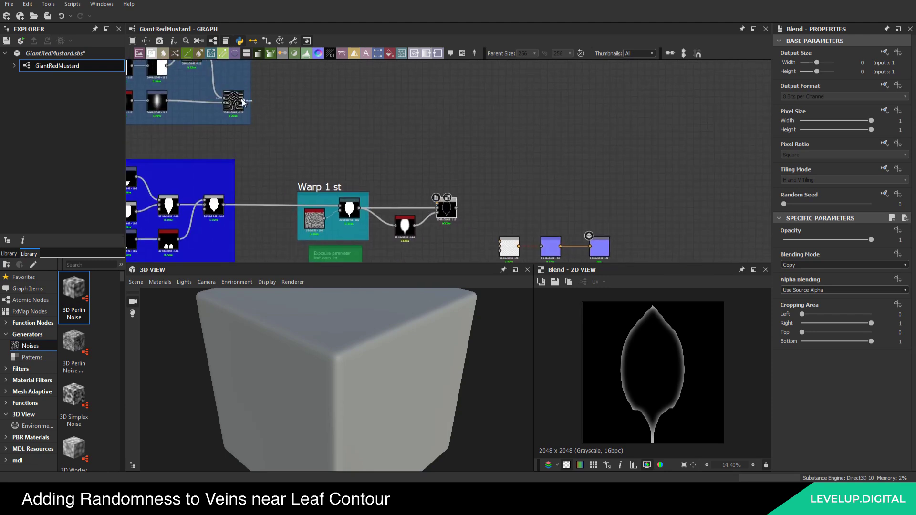
{"action": "left_click_drag", "start_coordinate": [242, 100], "coordinate": [438, 203]}
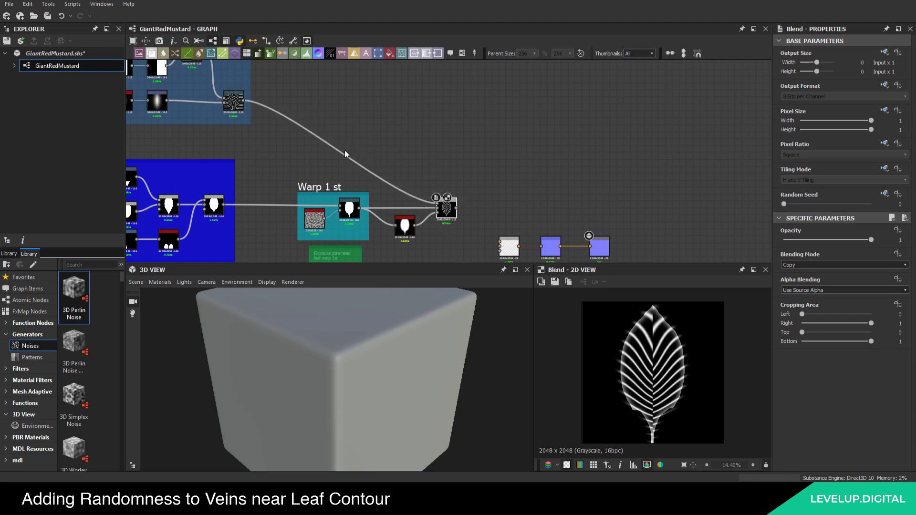
Reroute the veins link through a dot above the Warp 1 st frame and move the existing output nodes away from the new Blend
{"action": "left_click_drag", "start_coordinate": [338, 152], "coordinate": [423, 99], "text": "alt"}
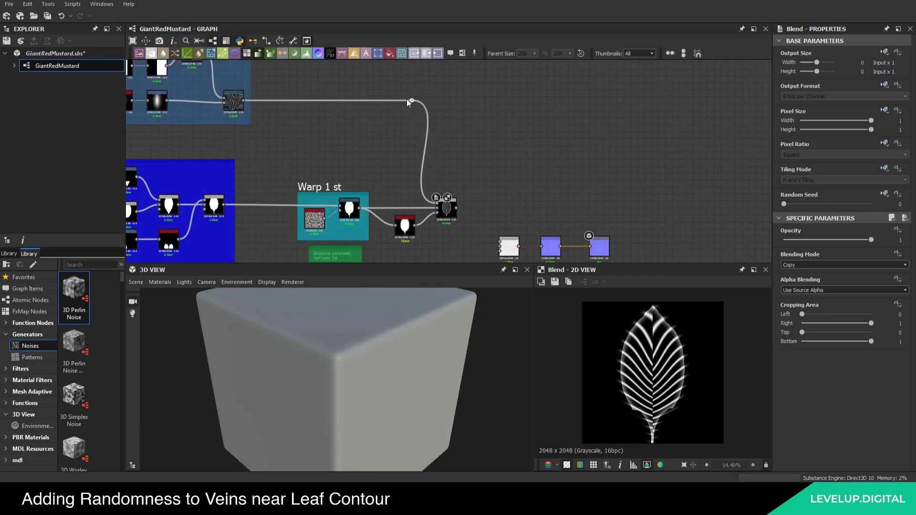
{"action": "scroll", "coordinate": [396, 99], "scroll_direction": "down", "scroll_amount": 4}
{"action": "middle_click_drag", "start_coordinate": [435, 164], "coordinate": [353, 209]}
{"action": "left_click", "coordinate": [48, 16]}
{"action": "left_click_drag", "start_coordinate": [500, 201], "coordinate": [726, 211]}
{"action": "scroll", "coordinate": [330, 221], "scroll_direction": "up", "scroll_amount": 3}
{"action": "scroll", "coordinate": [344, 222], "scroll_direction": "up", "scroll_amount": 5}
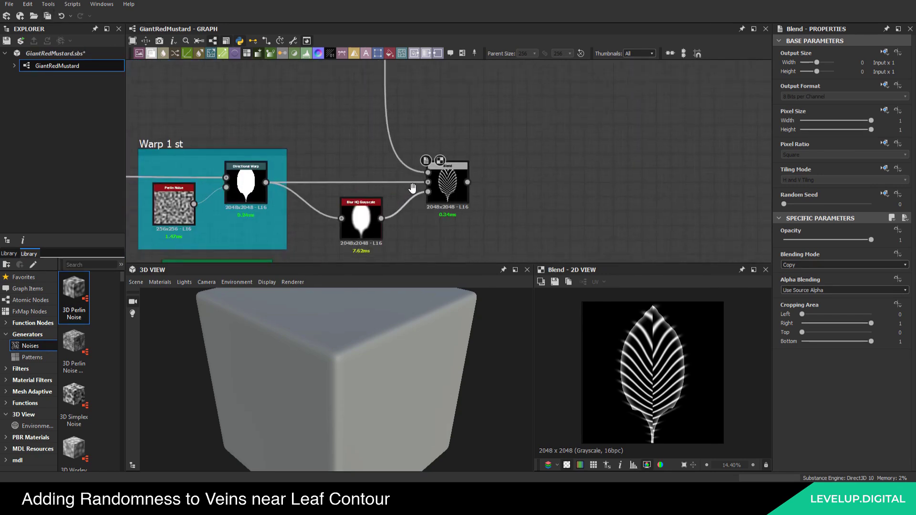
Set the Blur HQ Grayscale node's intensity to 14
{"action": "double_click", "coordinate": [354, 219]}
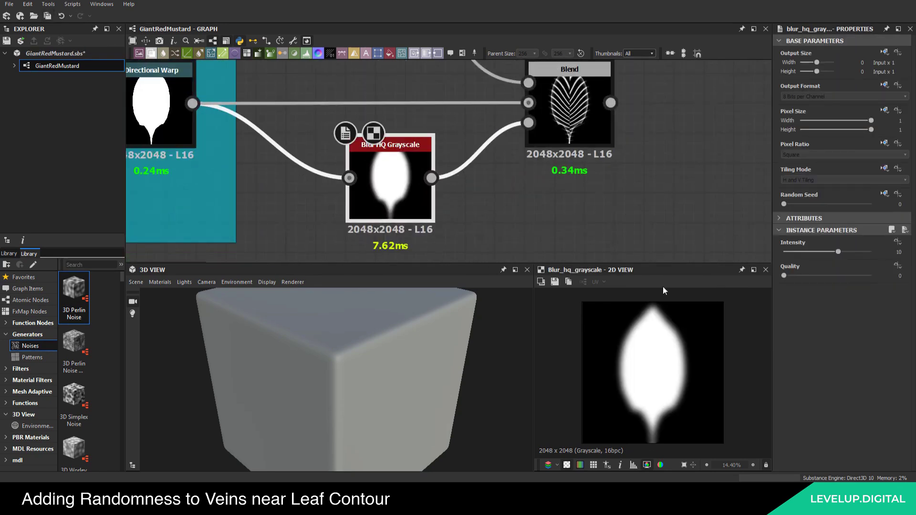
{"action": "double_click", "coordinate": [900, 252]}
{"action": "left_click", "coordinate": [886, 282]}
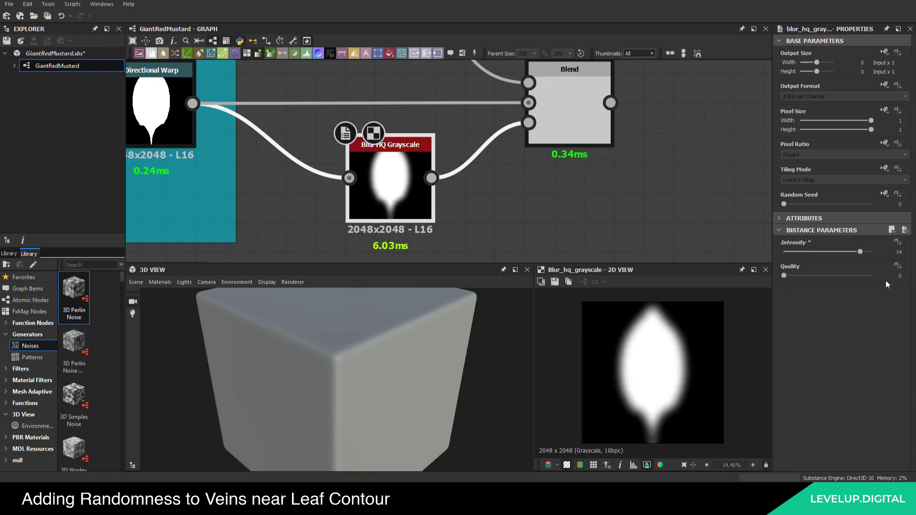
{"action": "left_click", "coordinate": [600, 210]}
Preview the new Blend node and set its blending mode to Max (Lighten)
{"action": "left_click", "coordinate": [573, 123]}
{"action": "middle_click_drag", "start_coordinate": [556, 191], "coordinate": [556, 254]}
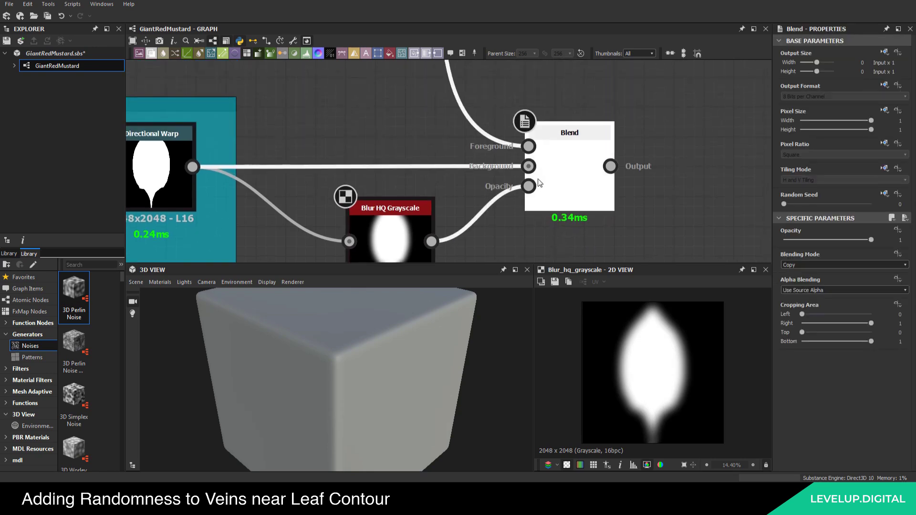
{"action": "double_click", "coordinate": [579, 172]}
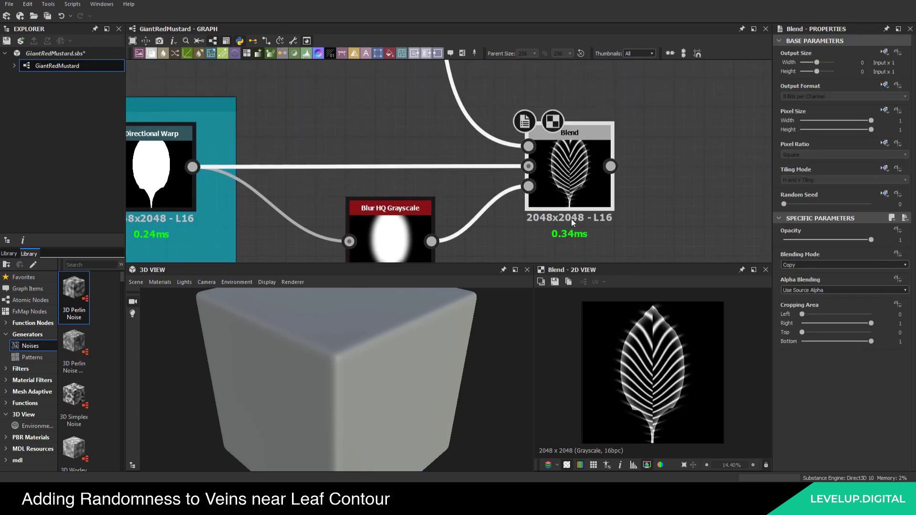
{"action": "scroll", "coordinate": [505, 185], "scroll_direction": "down", "scroll_amount": 1}
{"action": "scroll", "coordinate": [507, 185], "scroll_direction": "down", "scroll_amount": 2}
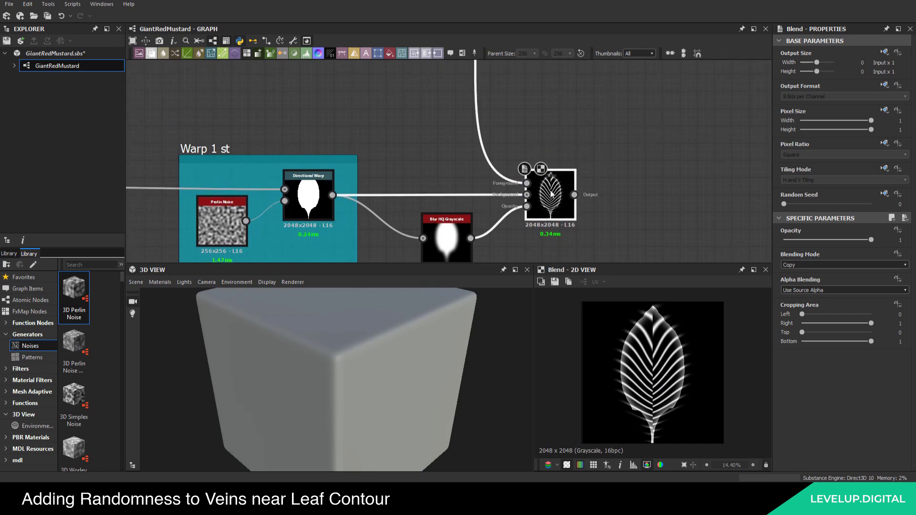
{"action": "left_click", "coordinate": [824, 266]}
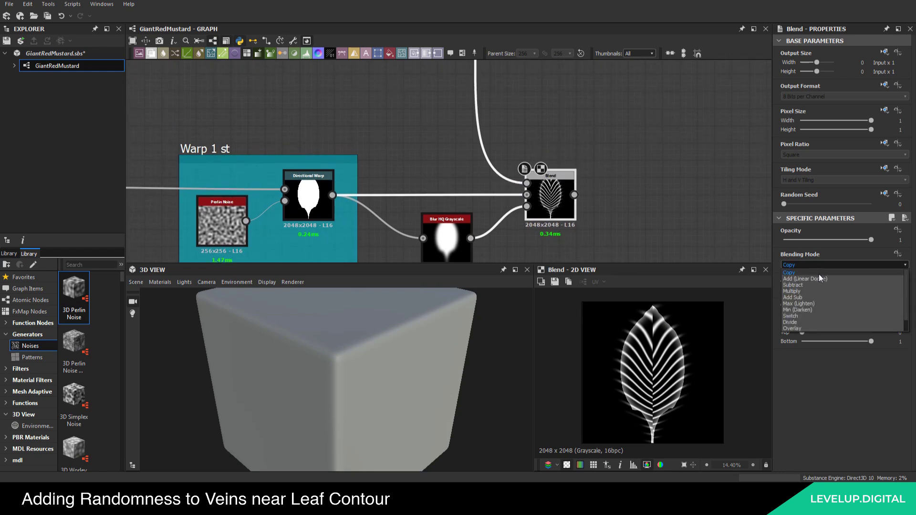
{"action": "left_click", "coordinate": [813, 304]}
Examine the Blend result along the leaf contour, from the tip down to the stalk, in the 2D view
{"action": "middle_click_drag", "start_coordinate": [422, 173], "coordinate": [430, 172]}
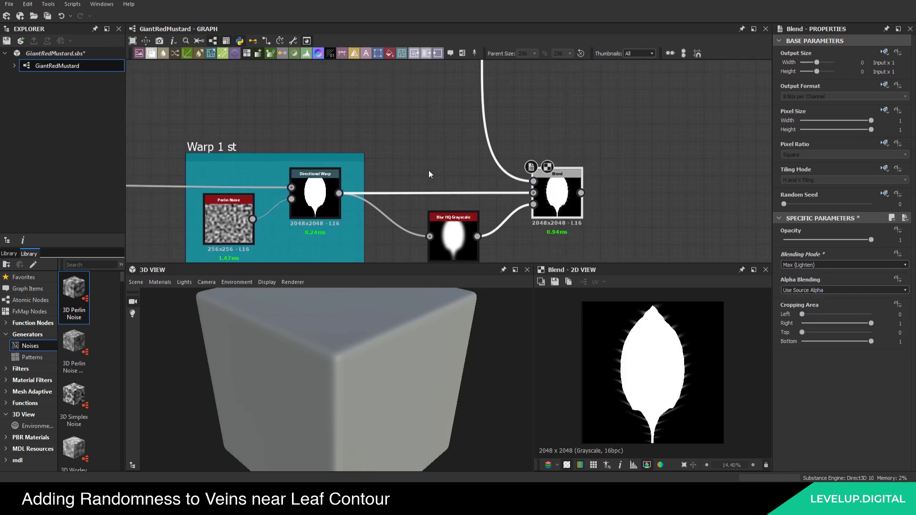
{"action": "scroll", "coordinate": [429, 172], "scroll_direction": "down", "scroll_amount": 5}
{"action": "middle_click_drag", "start_coordinate": [410, 110], "coordinate": [353, 94]}
{"action": "scroll", "coordinate": [416, 176], "scroll_direction": "up", "scroll_amount": 4}
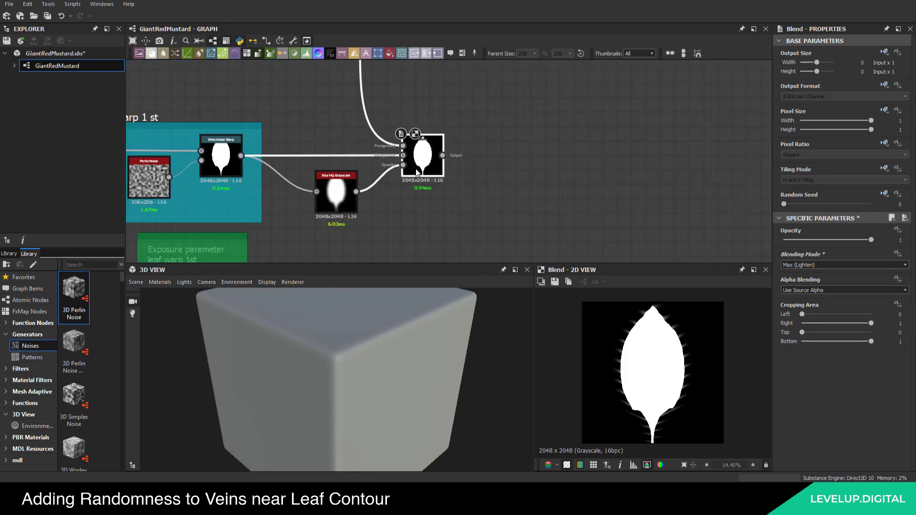
{"action": "scroll", "coordinate": [653, 368], "scroll_direction": "up", "scroll_amount": 1}
{"action": "scroll", "coordinate": [653, 368], "scroll_direction": "up", "scroll_amount": 2}
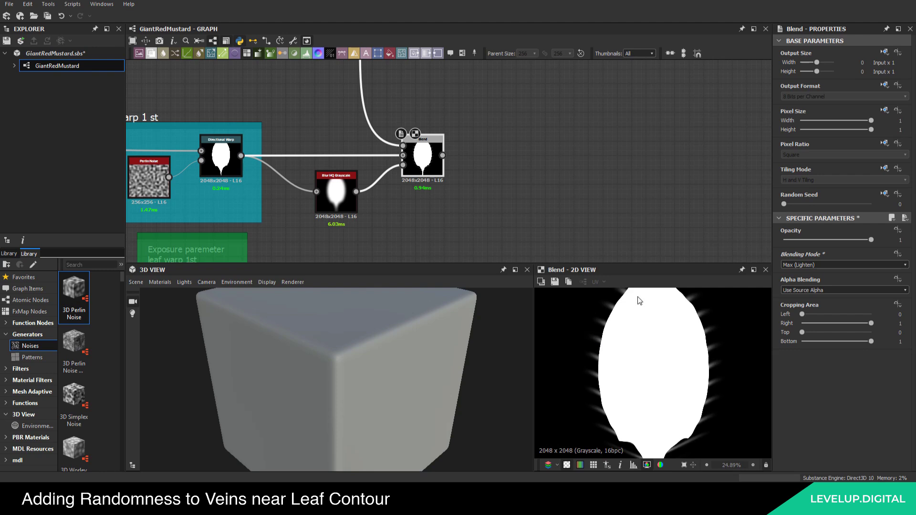
{"action": "scroll", "coordinate": [640, 300], "scroll_direction": "down", "scroll_amount": 1}
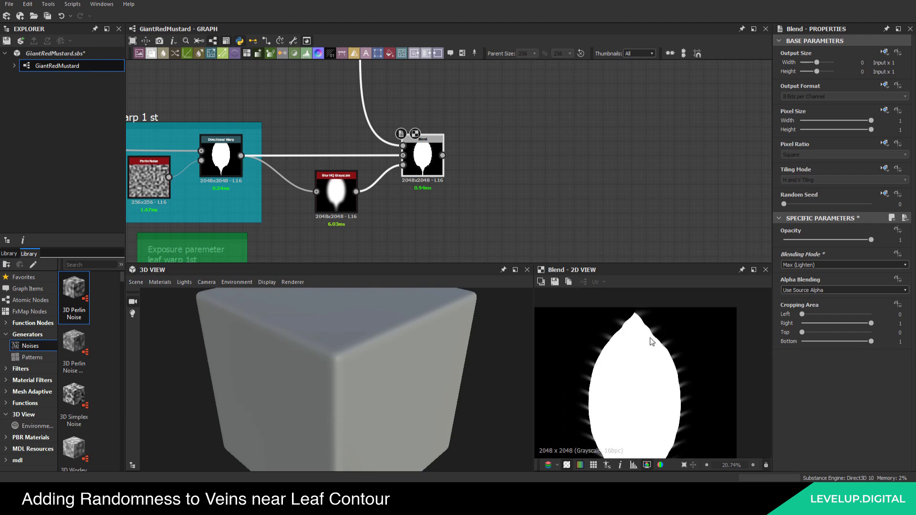
{"action": "scroll", "coordinate": [628, 332], "scroll_direction": "up", "scroll_amount": 3}
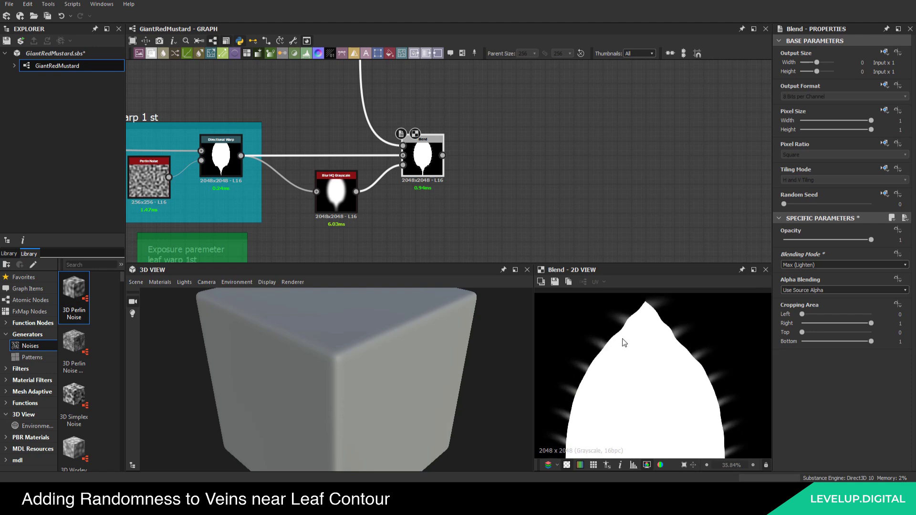
{"action": "mouse_move", "coordinate": [624, 342]}
{"action": "middle_mouse_down"}
{"action": "mouse_move", "coordinate": [635, 333]}
{"action": "mouse_move", "coordinate": [622, 334]}
{"action": "middle_mouse_up"}
{"action": "middle_click_drag", "start_coordinate": [613, 418], "coordinate": [600, 337]}
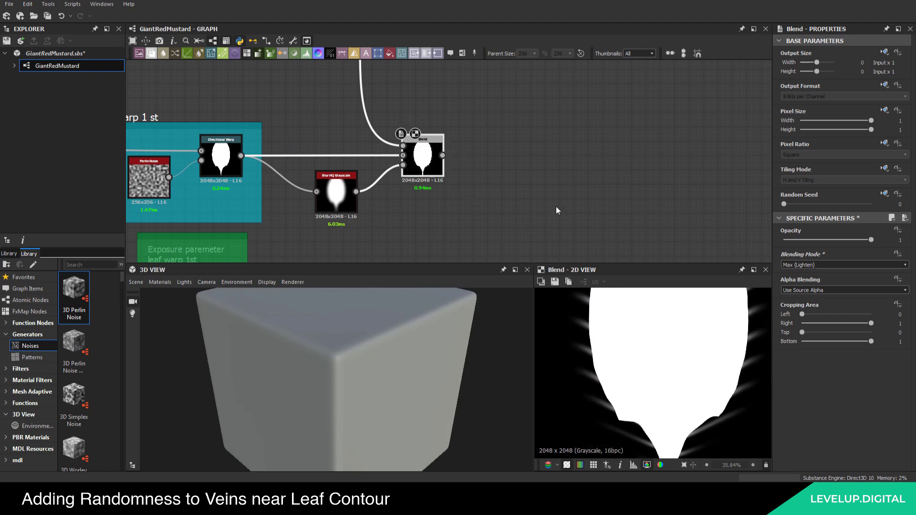
{"action": "middle_click_drag", "start_coordinate": [557, 208], "coordinate": [543, 223]}
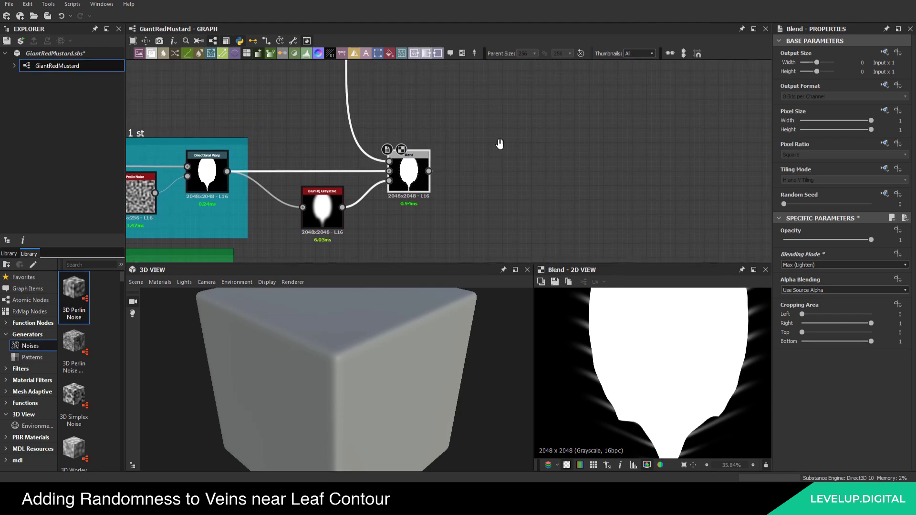
{"action": "scroll", "coordinate": [476, 154], "scroll_direction": "down", "scroll_amount": 3}
{"action": "middle_click_drag", "start_coordinate": [663, 373], "coordinate": [645, 308]}
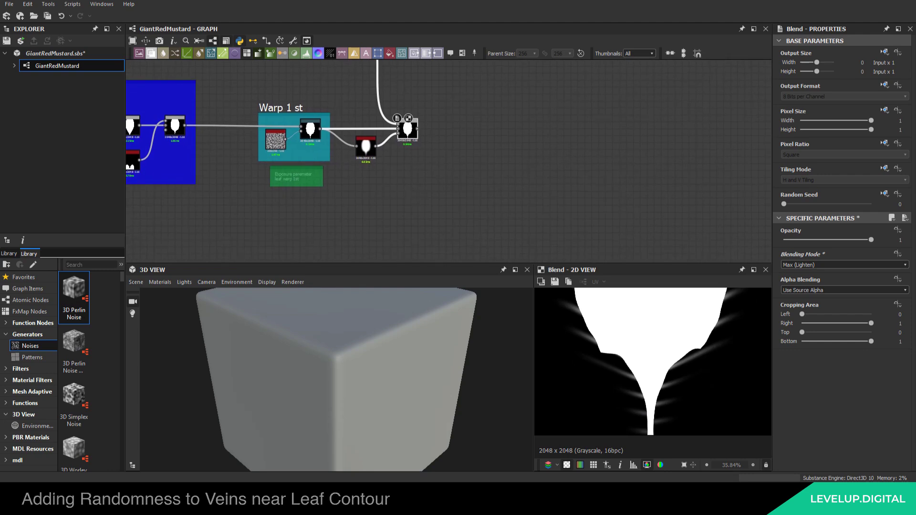
Add a Polygon 2 node below the "Exposure paremeter leaf warp 1st" comment frame
{"action": "scroll", "coordinate": [364, 217], "scroll_direction": "up", "scroll_amount": 3}
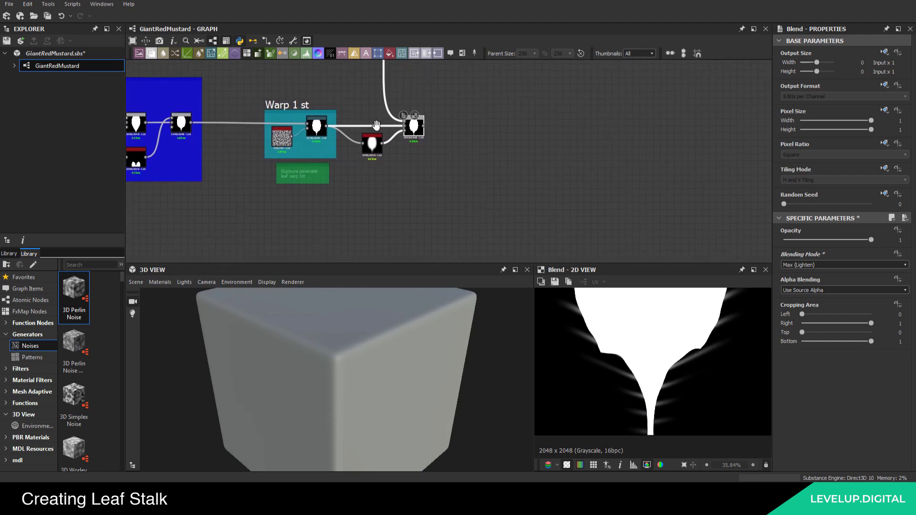
{"action": "key", "text": "space"}
{"action": "type", "text": "pol"}
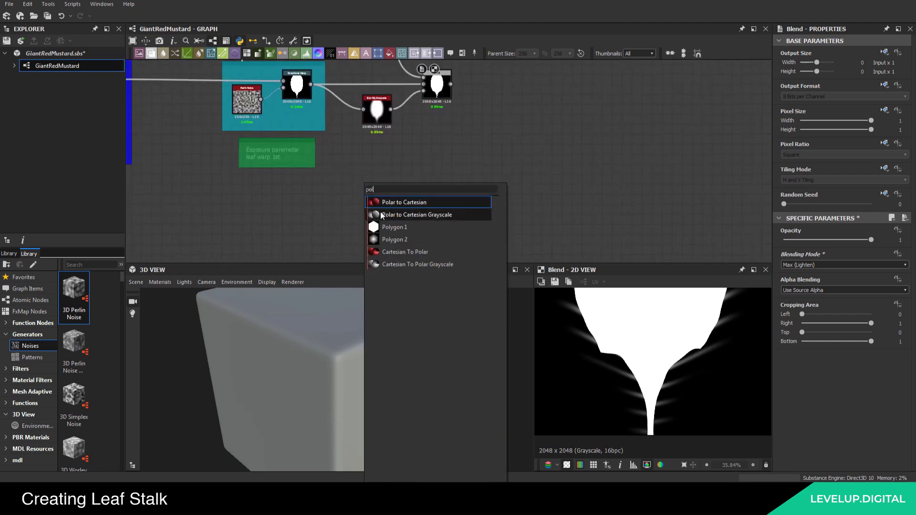
{"action": "left_click", "coordinate": [401, 239]}
{"action": "left_click_drag", "start_coordinate": [379, 199], "coordinate": [322, 216]}
{"action": "scroll", "coordinate": [598, 373], "scroll_direction": "down", "scroll_amount": 3}
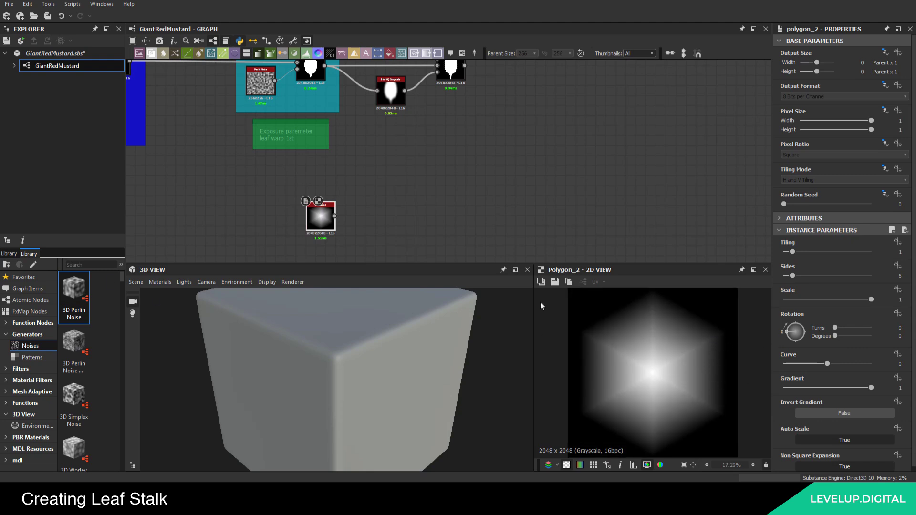
Set the Polygon 2 node to 3 sides and rotate it by -30 degrees
{"action": "double_click", "coordinate": [900, 276]}
{"action": "type", "text": "3"}
{"action": "key", "text": "Return"}
{"action": "double_click", "coordinate": [901, 328]}
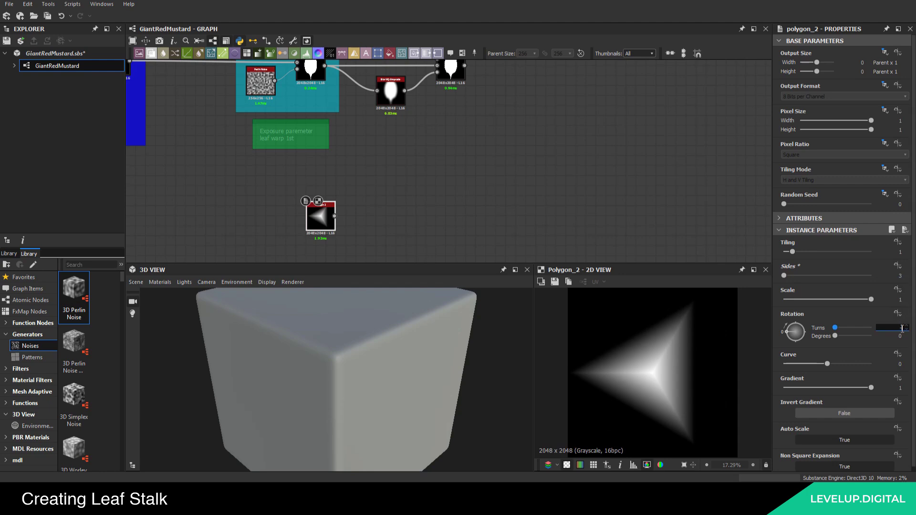
{"action": "double_click", "coordinate": [902, 336]}
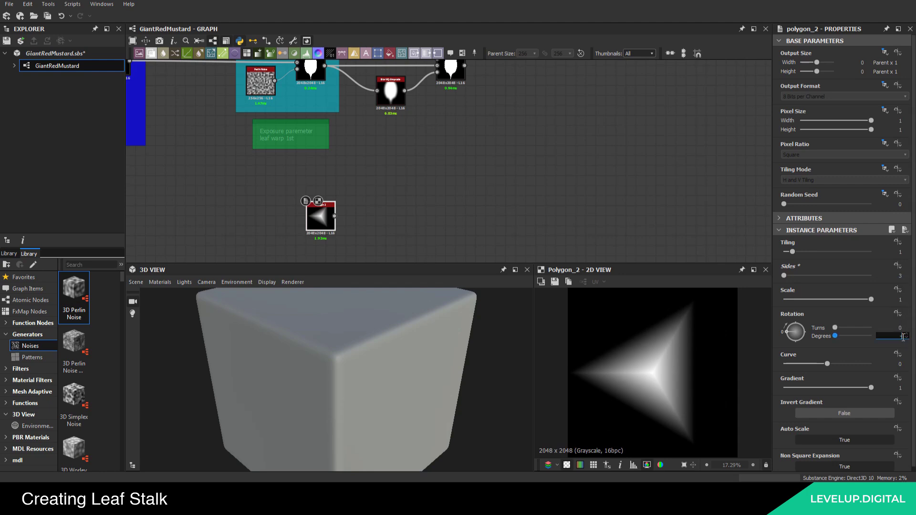
{"action": "key", "text": "Return"}
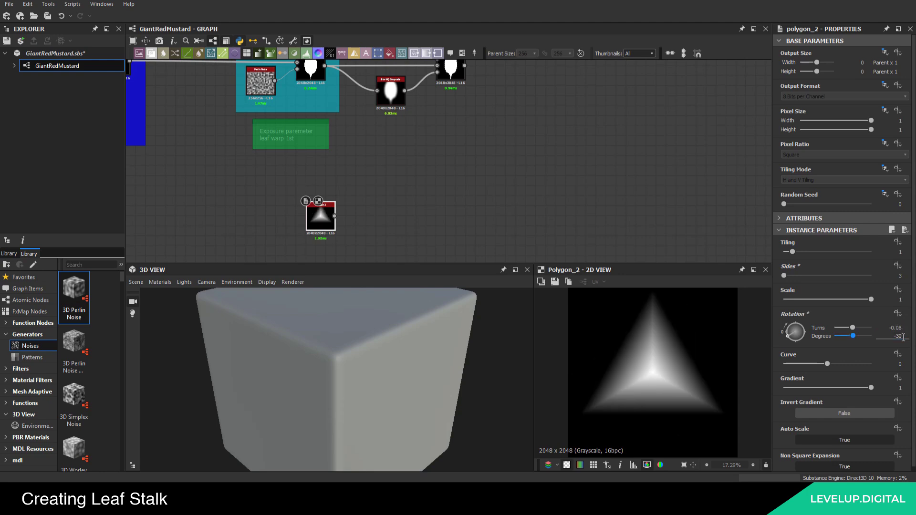
Set the Polygon 2 node's curve to 0.12 and its gradient to 0, and save the package
{"action": "double_click", "coordinate": [900, 363]}
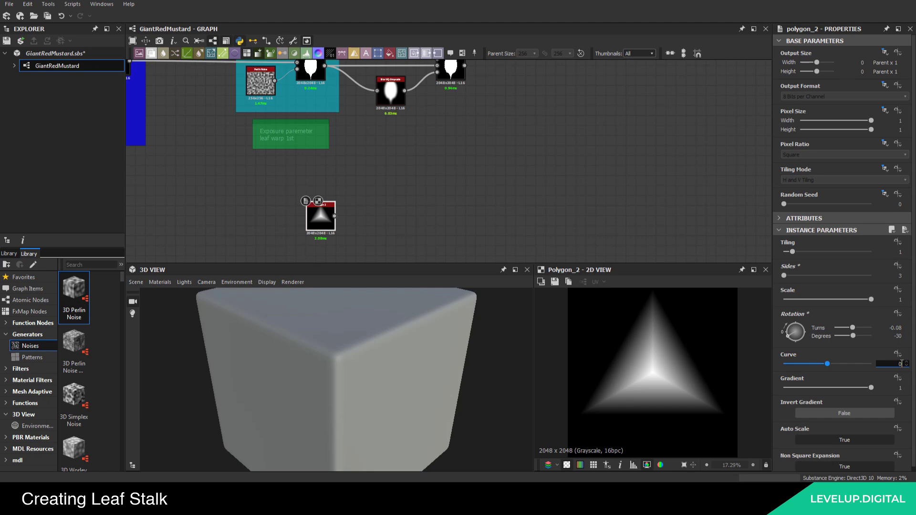
{"action": "type", "text": "0.12"}
{"action": "key", "text": "Return"}
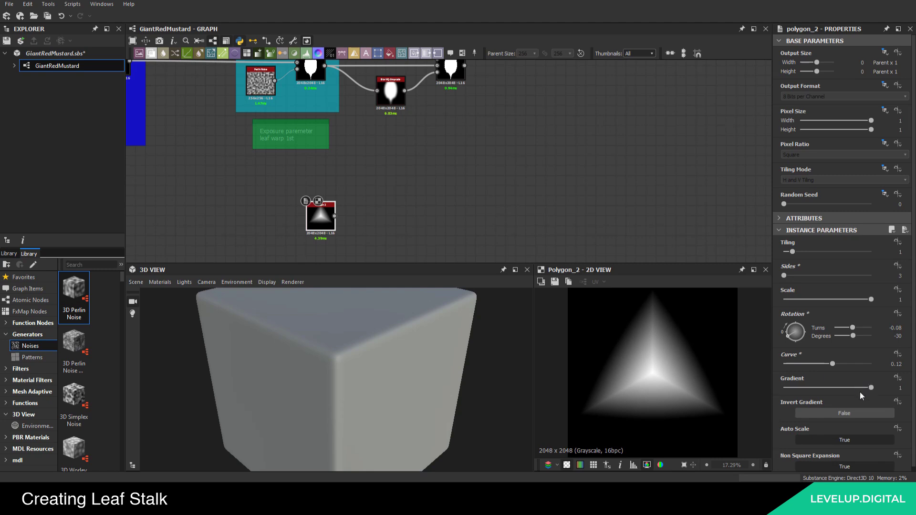
{"action": "left_click", "coordinate": [776, 387]}
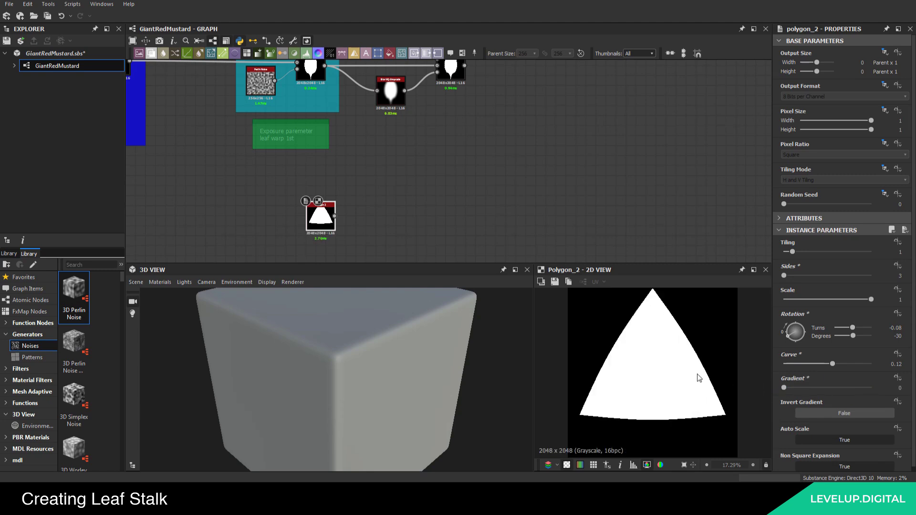
{"action": "scroll", "coordinate": [669, 373], "scroll_direction": "down", "scroll_amount": 2}
{"action": "left_click", "coordinate": [48, 16]}
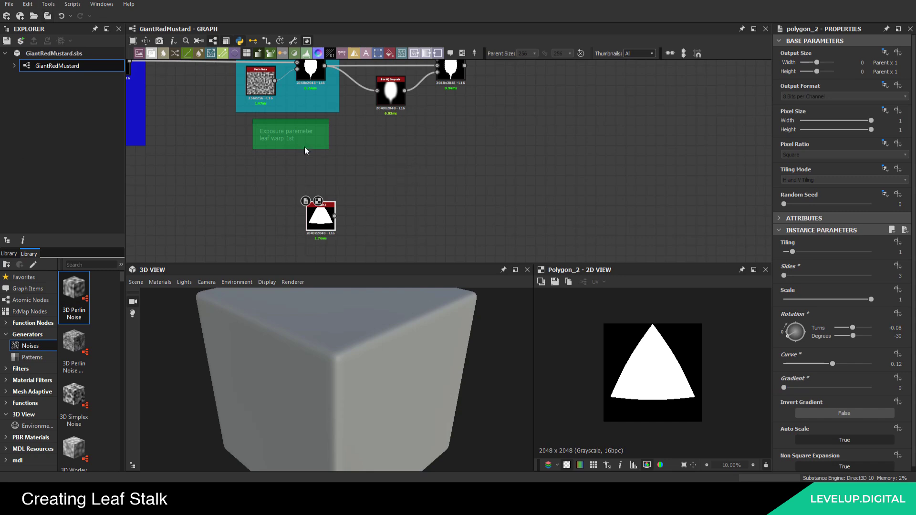
Add a Transformation 2D node beside the Polygon 2 node and feed the polygon into it
{"action": "middle_click_drag", "start_coordinate": [305, 147], "coordinate": [283, 148]}
{"action": "left_click", "coordinate": [325, 190]}
{"action": "key", "text": "space"}
{"action": "type", "text": "tr"}
{"action": "left_click", "coordinate": [373, 201]}
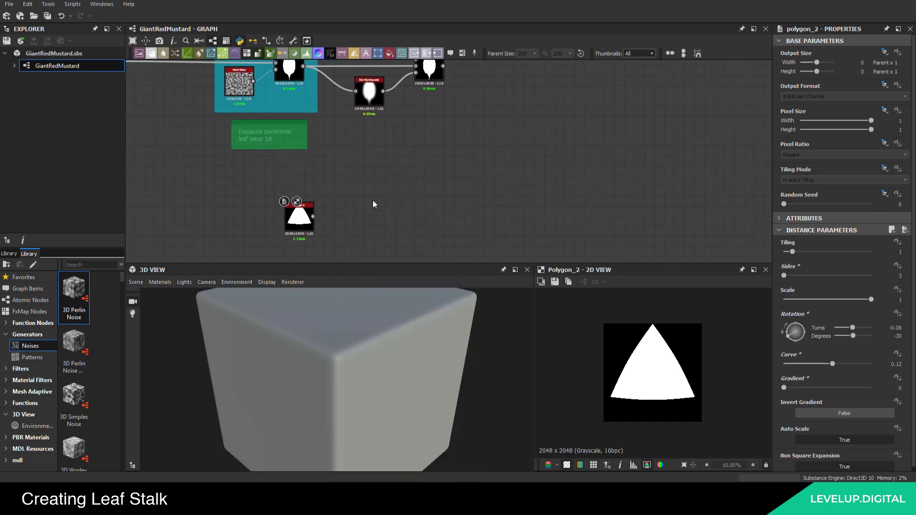
{"action": "scroll", "coordinate": [312, 222], "scroll_direction": "up", "scroll_amount": 3}
{"action": "left_click_drag", "start_coordinate": [330, 224], "coordinate": [366, 224]}
{"action": "left_click_drag", "start_coordinate": [299, 209], "coordinate": [370, 196]}
{"action": "left_click", "coordinate": [370, 214]}
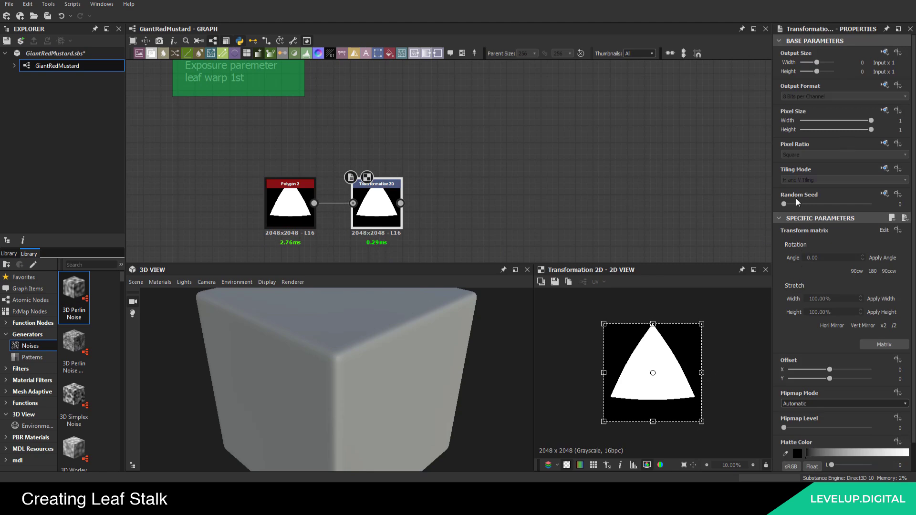
Override the Transformation 2D node's inherited tiling mode and set it to No Tiling
{"action": "left_click", "coordinate": [885, 169]}
{"action": "left_click", "coordinate": [861, 201]}
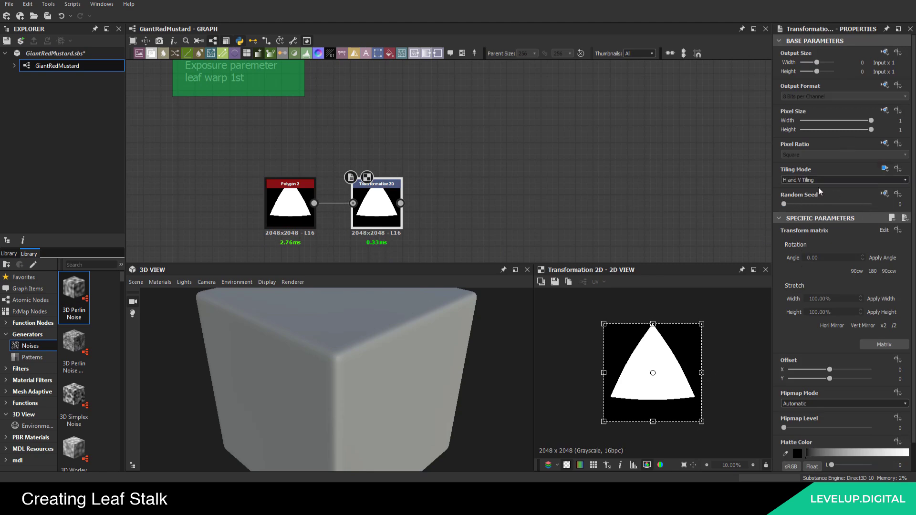
{"action": "left_click", "coordinate": [795, 184]}
{"action": "left_click", "coordinate": [792, 198]}
Narrow the transformed triangle symmetrically about its vertical centre into a thin spike
{"action": "scroll", "coordinate": [674, 377], "scroll_direction": "up", "scroll_amount": 1}
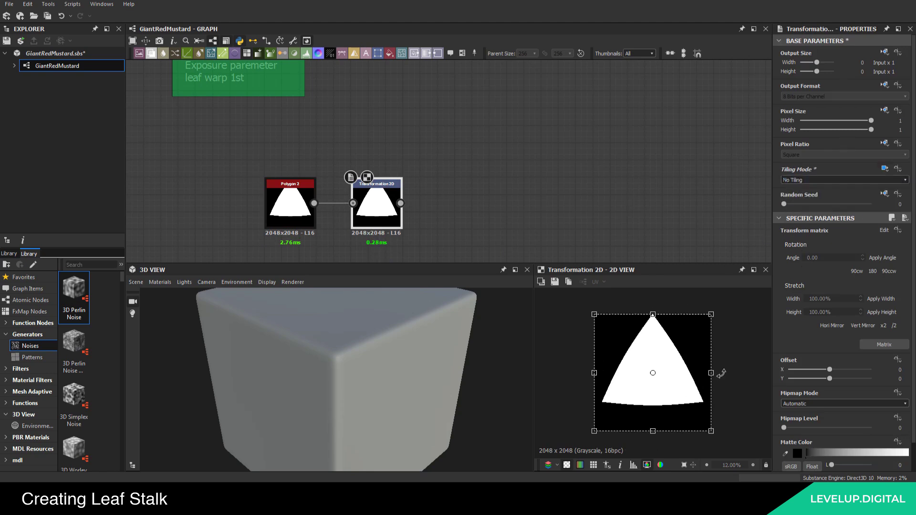
{"action": "left_click_drag", "start_coordinate": [711, 373], "coordinate": [666, 368]}
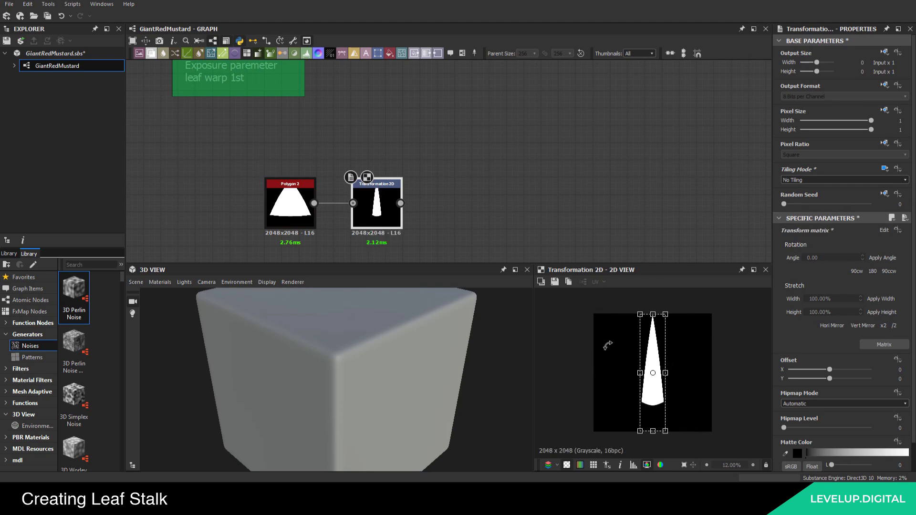
{"action": "scroll", "coordinate": [667, 378], "scroll_direction": "up", "scroll_amount": 2}
{"action": "left_click_drag", "start_coordinate": [673, 373], "coordinate": [657, 372]}
{"action": "scroll", "coordinate": [658, 406], "scroll_direction": "down", "scroll_amount": 3}
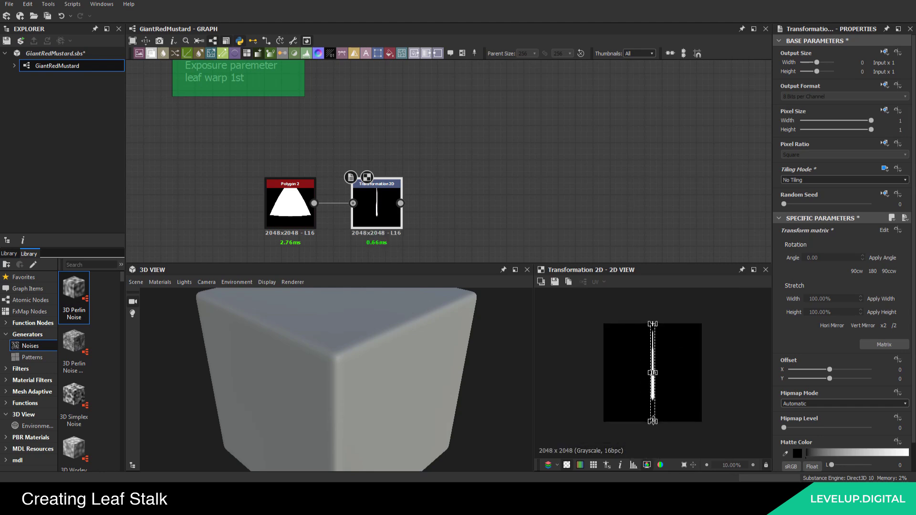
Stretch the spike downward so its base meets the image's lower edge, giving a vertical offset of about -0.1556
{"action": "left_click_drag", "start_coordinate": [653, 422], "coordinate": [654, 456]}
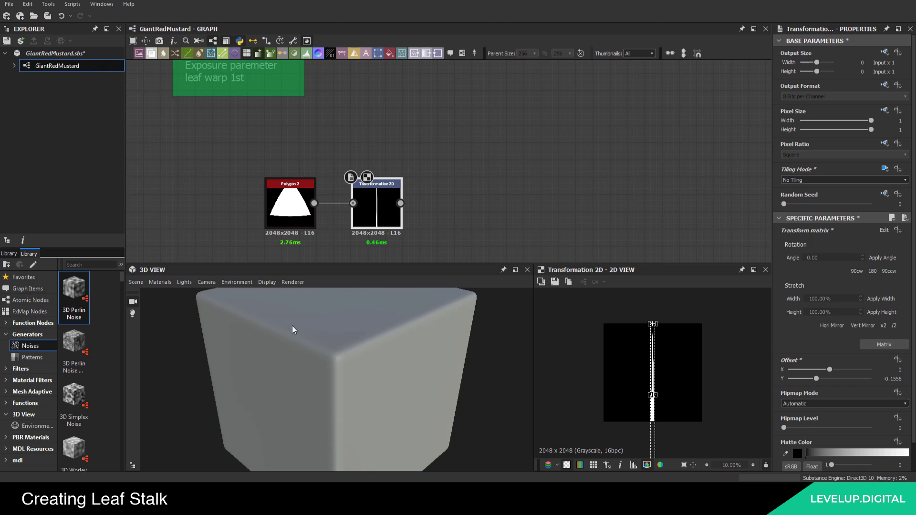
{"action": "scroll", "coordinate": [660, 319], "scroll_direction": "up", "scroll_amount": 3}
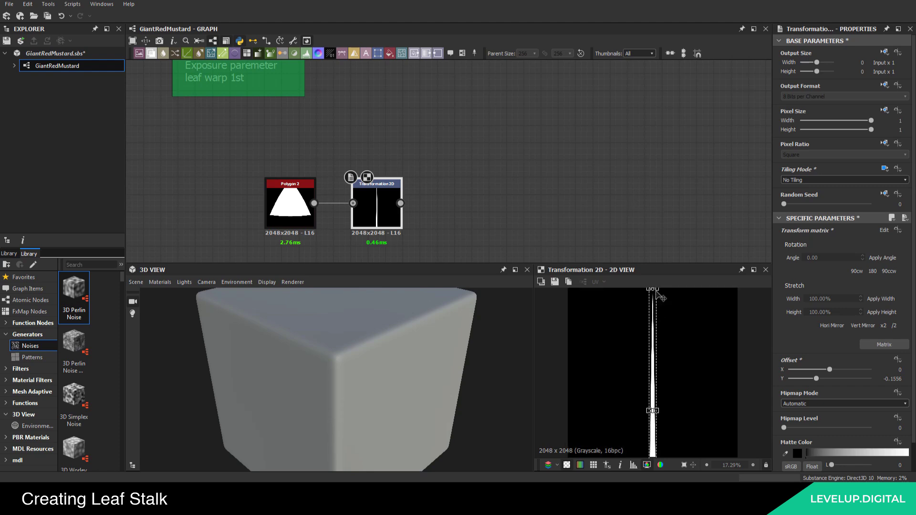
{"action": "scroll", "coordinate": [660, 315], "scroll_direction": "down", "scroll_amount": 2}
{"action": "scroll", "coordinate": [660, 345], "scroll_direction": "up", "scroll_amount": 2}
{"action": "scroll", "coordinate": [660, 344], "scroll_direction": "down", "scroll_amount": 2}
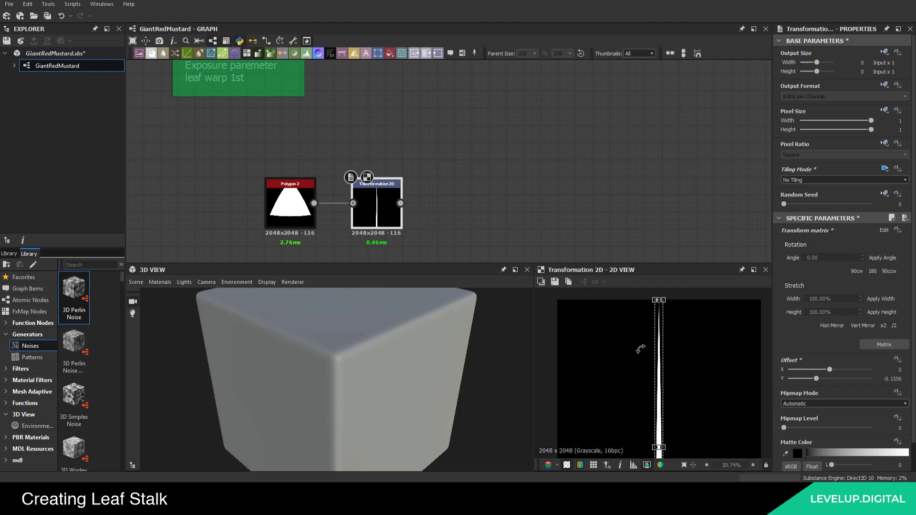
Move the Polygon 2 and Transformation 2D nodes together to a spot farther below the "Warp 1 st" frame
{"action": "left_click", "coordinate": [450, 216]}
{"action": "scroll", "coordinate": [347, 222], "scroll_direction": "down", "scroll_amount": 5}
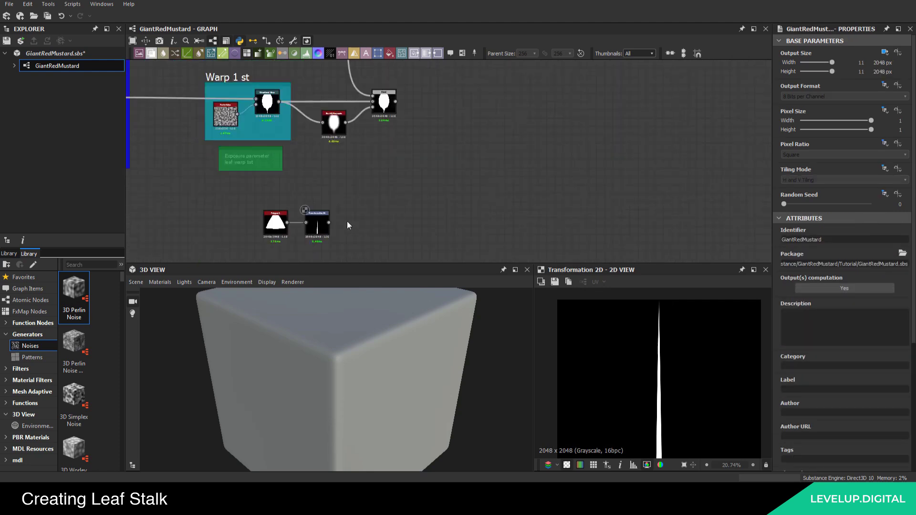
{"action": "scroll", "coordinate": [354, 213], "scroll_direction": "up", "scroll_amount": 2}
{"action": "left_click_drag", "start_coordinate": [358, 211], "coordinate": [275, 234]}
{"action": "middle_click_drag", "start_coordinate": [284, 204], "coordinate": [344, 178]}
{"action": "left_click_drag", "start_coordinate": [344, 178], "coordinate": [297, 215]}
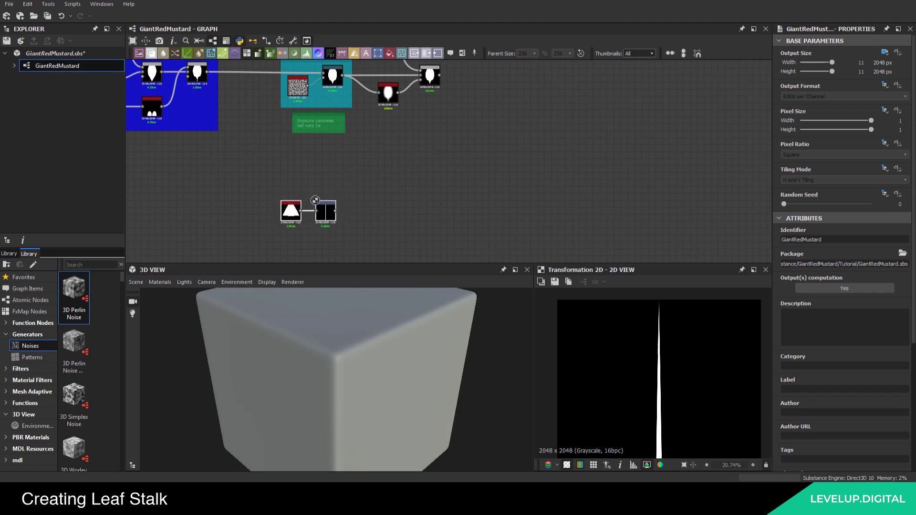
{"action": "middle_click_drag", "start_coordinate": [461, 174], "coordinate": [403, 195]}
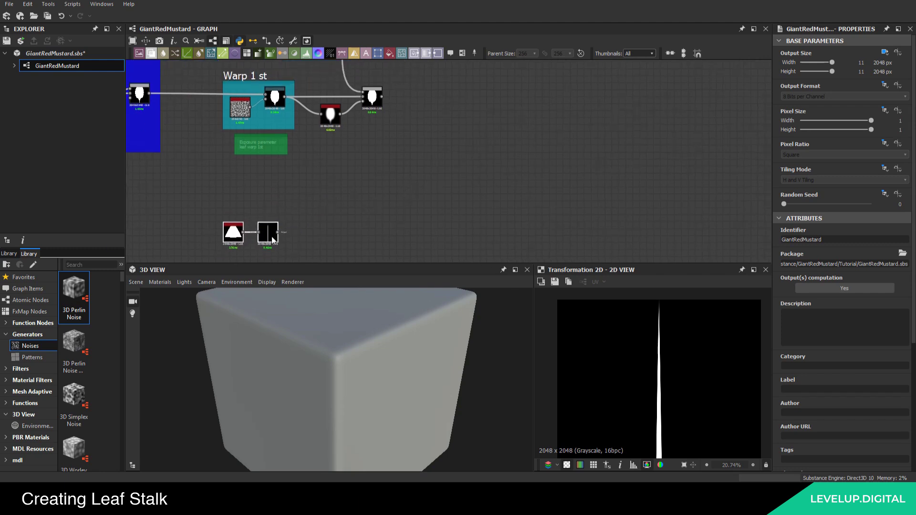
Add a new Blend node after the existing leaf Blend and connect that leaf result to its background input
{"action": "middle_click_drag", "start_coordinate": [385, 151], "coordinate": [390, 184]}
{"action": "scroll", "coordinate": [402, 155], "scroll_direction": "up", "scroll_amount": 1}
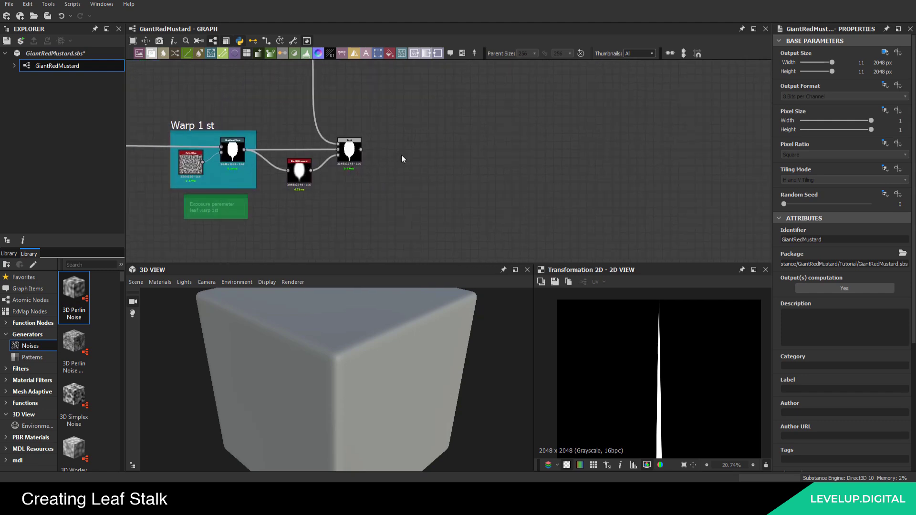
{"action": "key", "text": "space"}
{"action": "type", "text": "bl"}
{"action": "left_click", "coordinate": [429, 174]}
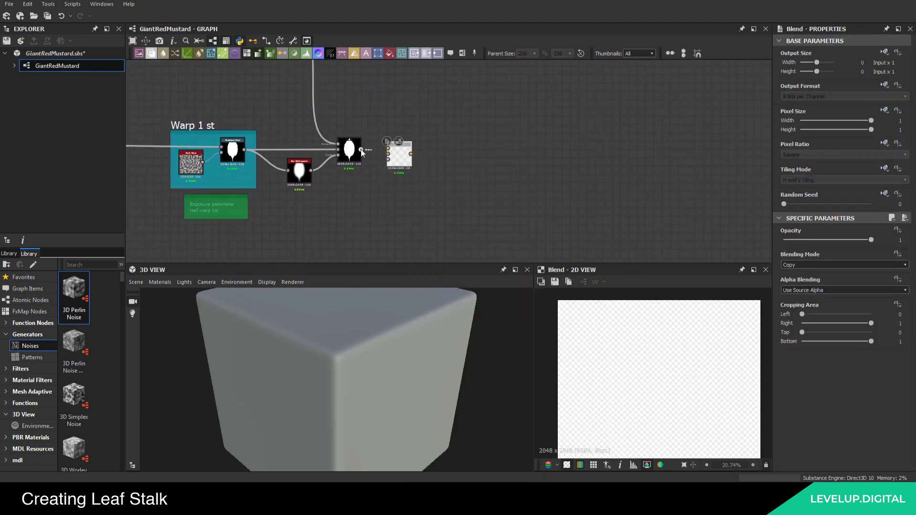
{"action": "left_click_drag", "start_coordinate": [389, 155], "coordinate": [388, 154]}
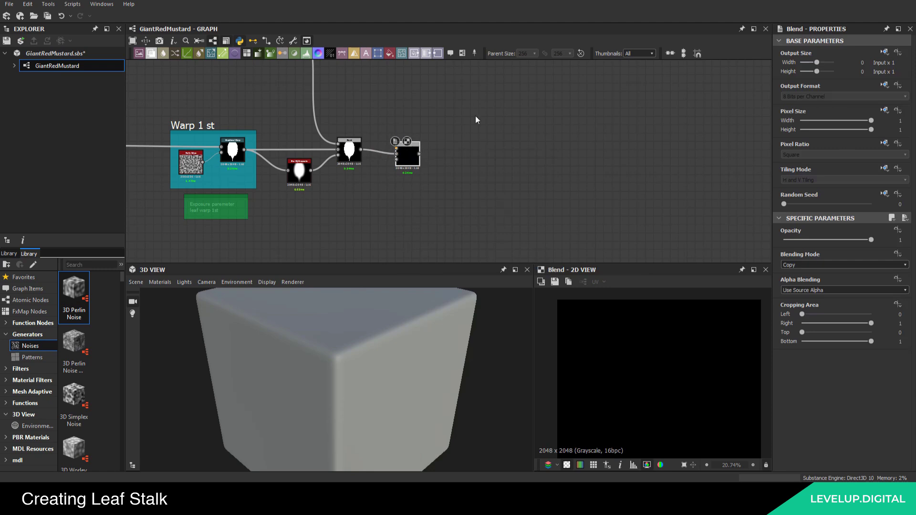
Connect the stalk's Transformation 2D output to the new Blend's foreground and reroute the link through a dot node below the Blend
{"action": "middle_click_drag", "start_coordinate": [481, 175], "coordinate": [486, 110]}
{"action": "middle_click_drag", "start_coordinate": [288, 222], "coordinate": [303, 206]}
{"action": "left_click_drag", "start_coordinate": [257, 230], "coordinate": [416, 100]}
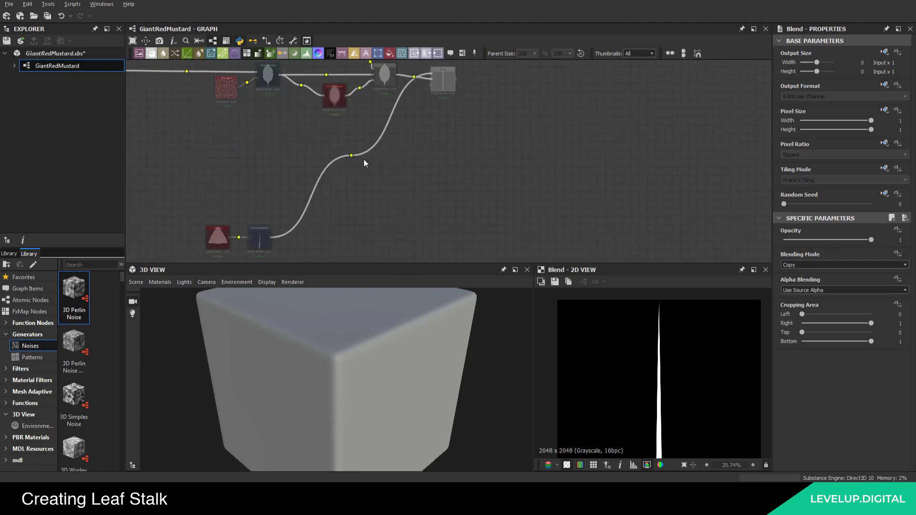
{"action": "left_click_drag", "start_coordinate": [350, 156], "coordinate": [408, 235], "text": "alt"}
{"action": "middle_click_drag", "start_coordinate": [448, 144], "coordinate": [442, 122]}
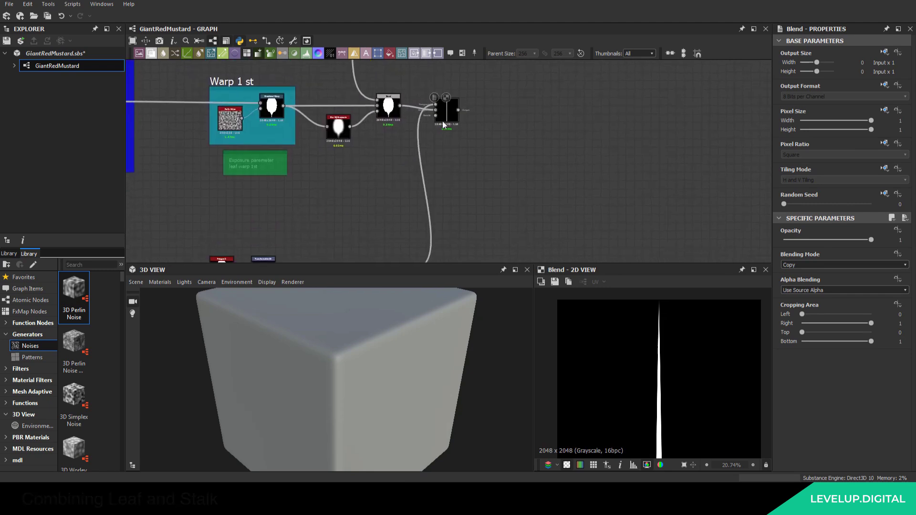
Set the new Blend node's blending mode to Add (Linear Dodge)
{"action": "scroll", "coordinate": [460, 108], "scroll_direction": "up", "scroll_amount": 3}
{"action": "left_click", "coordinate": [811, 265]}
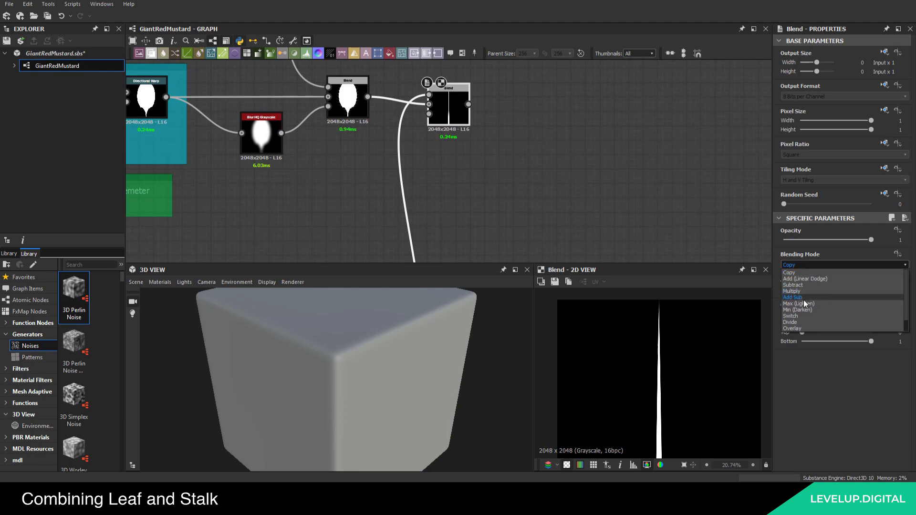
{"action": "left_click", "coordinate": [817, 279]}
{"action": "scroll", "coordinate": [695, 396], "scroll_direction": "up", "scroll_amount": 3}
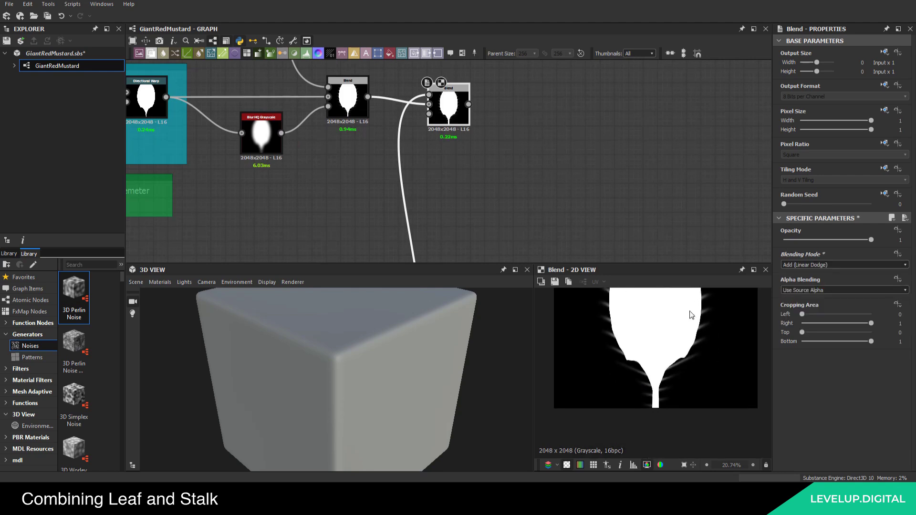
Compare the leaf base and stalk in the Directional Warp output with the combined Blend result in the 2D view
{"action": "scroll", "coordinate": [284, 113], "scroll_direction": "up", "scroll_amount": 3}
{"action": "left_click", "coordinate": [258, 91]}
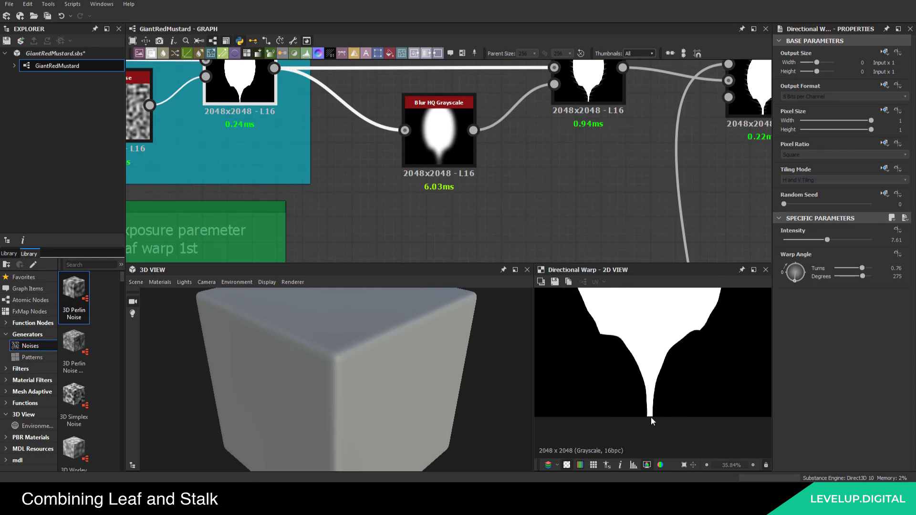
{"action": "middle_click_drag", "start_coordinate": [657, 380], "coordinate": [653, 383]}
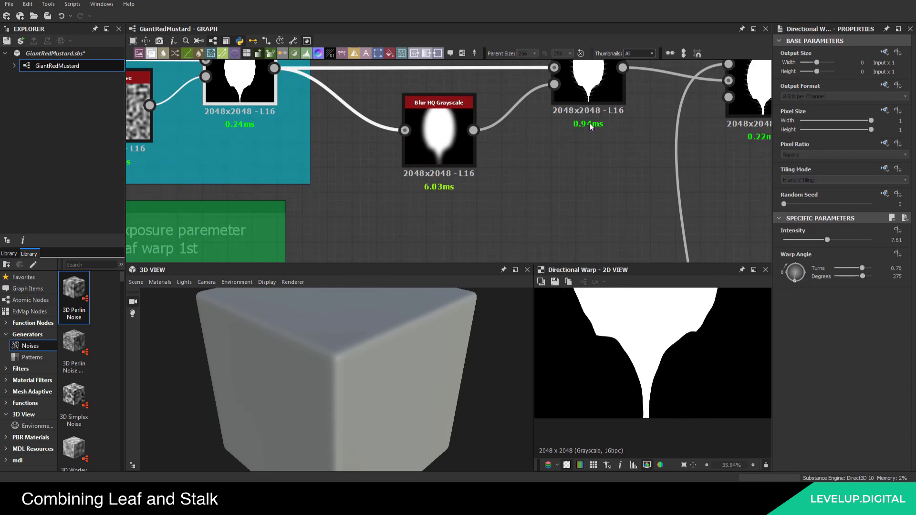
{"action": "scroll", "coordinate": [591, 126], "scroll_direction": "down", "scroll_amount": 3}
{"action": "middle_click_drag", "start_coordinate": [656, 120], "coordinate": [552, 171]}
{"action": "double_click", "coordinate": [570, 157]}
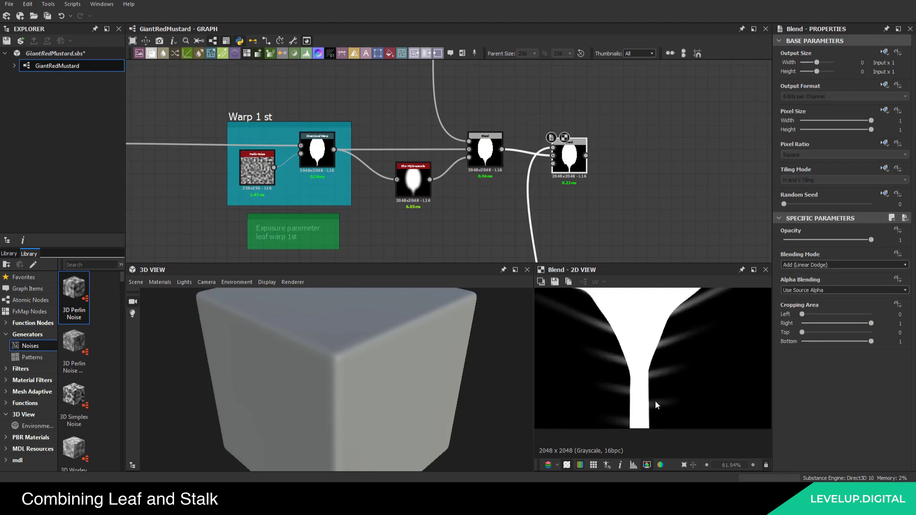
{"action": "key", "text": "f"}
{"action": "middle_click_drag", "start_coordinate": [405, 219], "coordinate": [457, 77]}
{"action": "middle_click_drag", "start_coordinate": [421, 187], "coordinate": [429, 125]}
{"action": "scroll", "coordinate": [397, 196], "scroll_direction": "up", "scroll_amount": 2}
{"action": "scroll", "coordinate": [678, 395], "scroll_direction": "up", "scroll_amount": 3}
{"action": "middle_click_drag", "start_coordinate": [656, 392], "coordinate": [649, 321]}
{"action": "scroll", "coordinate": [649, 321], "scroll_direction": "up", "scroll_amount": 3}
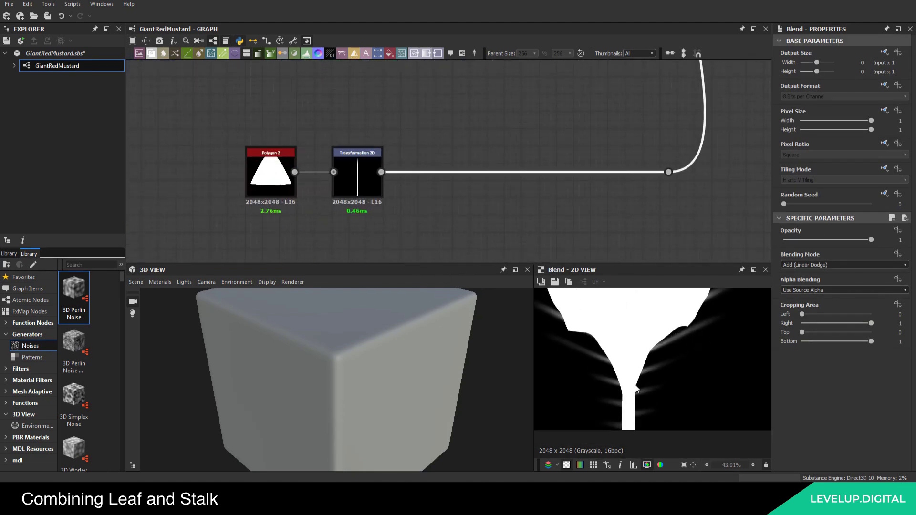
Shift the stalk horizontally in the Transformation 2D node to an X offset of about 0.0498, and save the package
{"action": "left_click", "coordinate": [357, 174]}
{"action": "scroll", "coordinate": [627, 365], "scroll_direction": "up", "scroll_amount": 2}
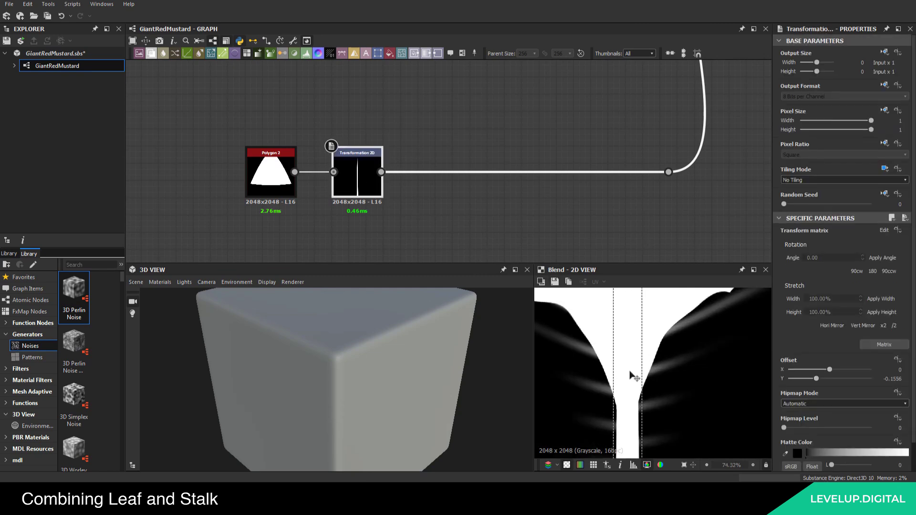
{"action": "left_click_drag", "start_coordinate": [631, 374], "coordinate": [638, 373]}
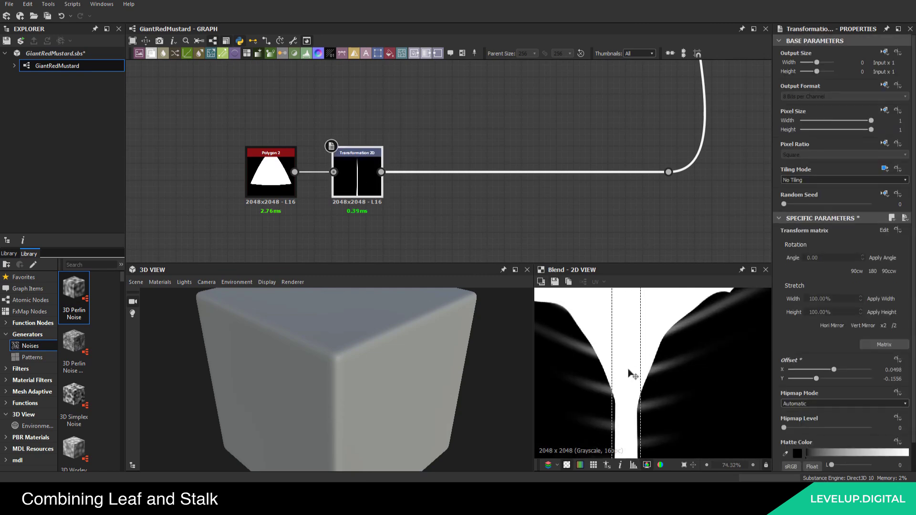
{"action": "scroll", "coordinate": [492, 222], "scroll_direction": "down", "scroll_amount": 4}
{"action": "scroll", "coordinate": [476, 207], "scroll_direction": "down", "scroll_amount": 2}
{"action": "middle_click_drag", "start_coordinate": [561, 131], "coordinate": [449, 160]}
{"action": "scroll", "coordinate": [450, 159], "scroll_direction": "up", "scroll_amount": 4}
{"action": "left_click", "coordinate": [407, 153]}
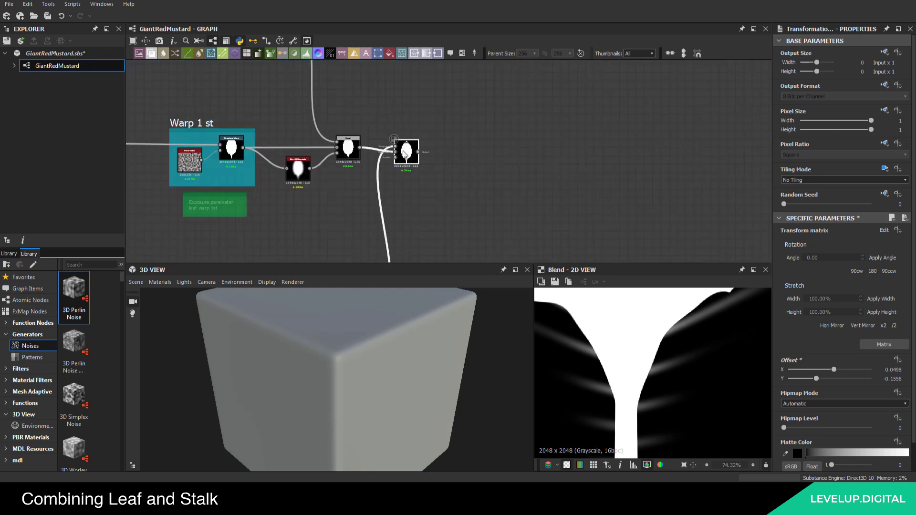
{"action": "left_click", "coordinate": [47, 16]}
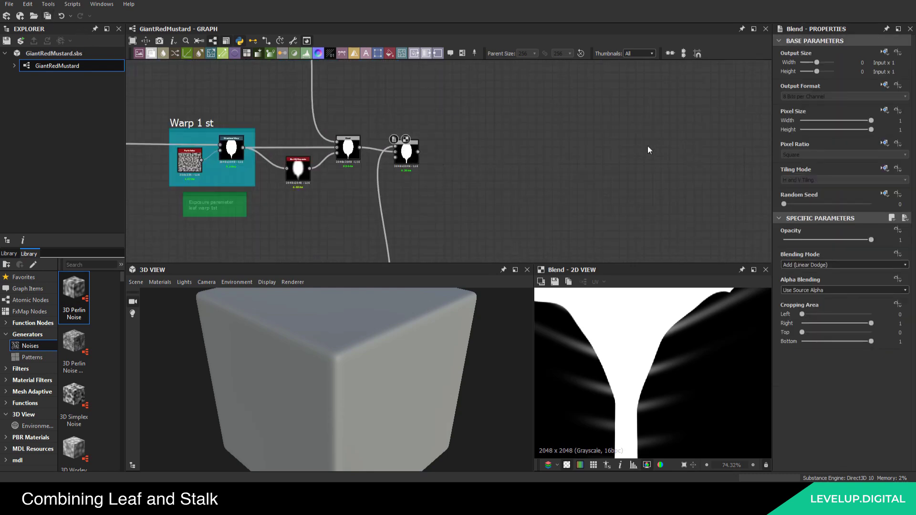
Add a Blur HQ Grayscale node connected to the output of the Blend that combines leaf and stalk
{"action": "scroll", "coordinate": [429, 148], "scroll_direction": "up", "scroll_amount": 3}
{"action": "key", "text": "space"}
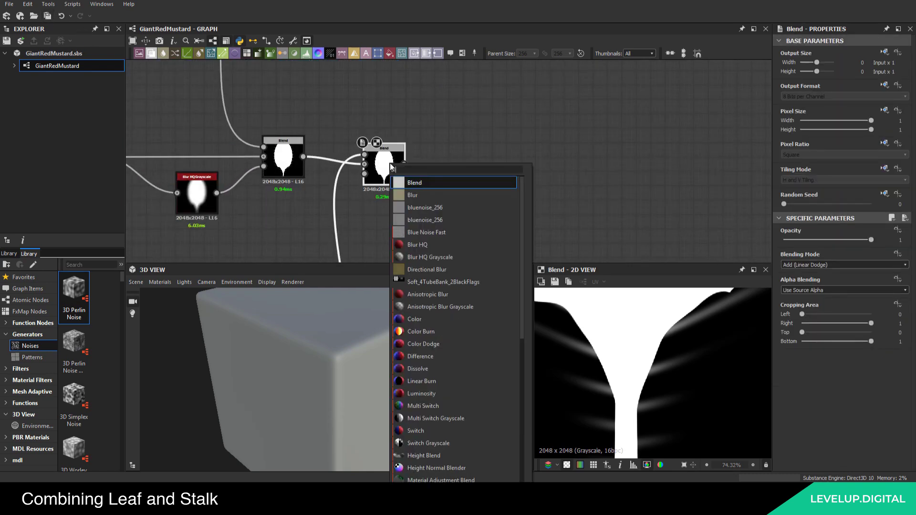
{"action": "type", "text": "bl"}
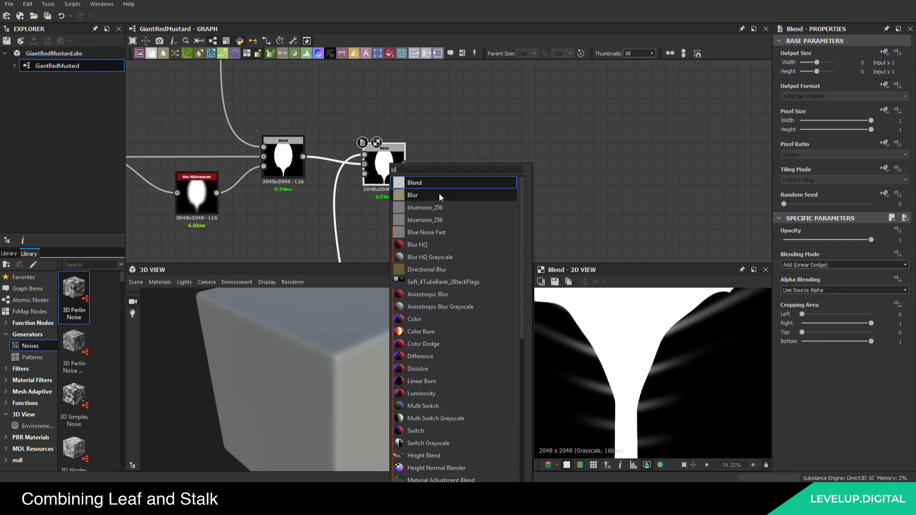
{"action": "left_click", "coordinate": [439, 256]}
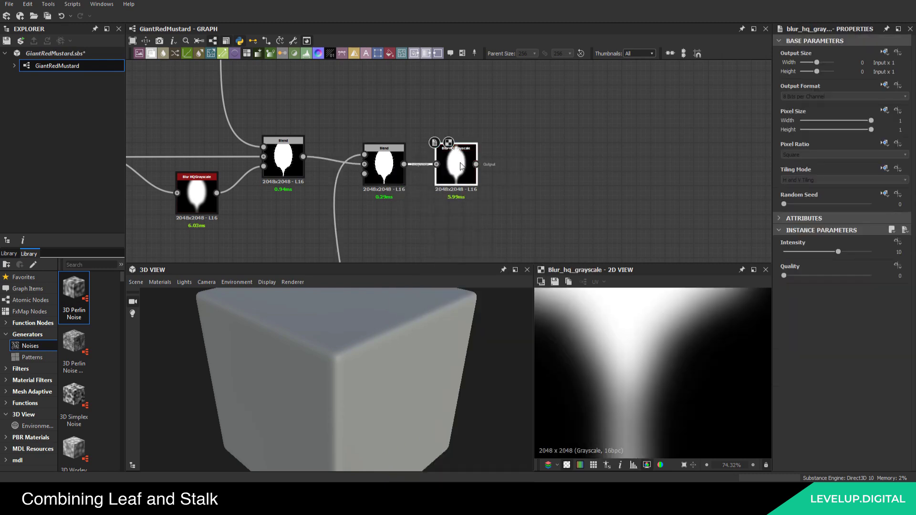
Set the new Blur HQ Grayscale node's intensity to 4.47 and check the whole blurred leaf in the 2D view
{"action": "double_click", "coordinate": [899, 252]}
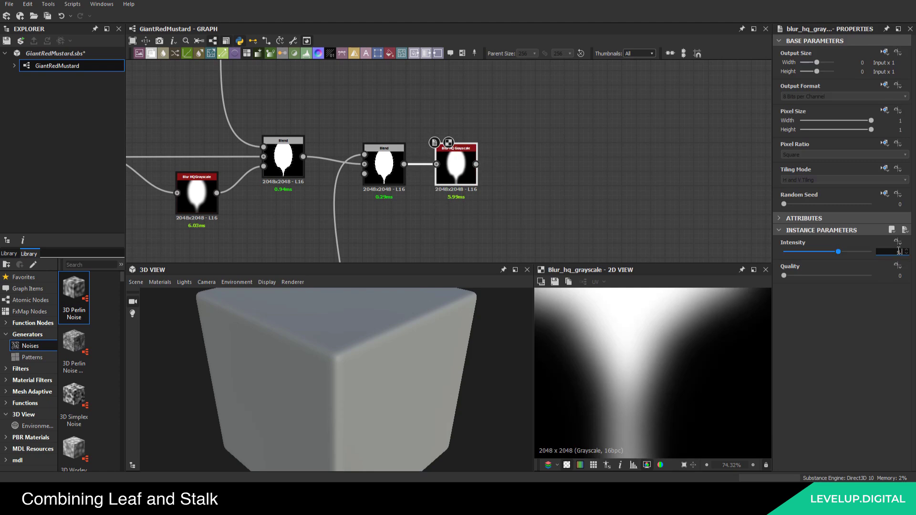
{"action": "type", "text": "4.47"}
{"action": "key", "text": "Return"}
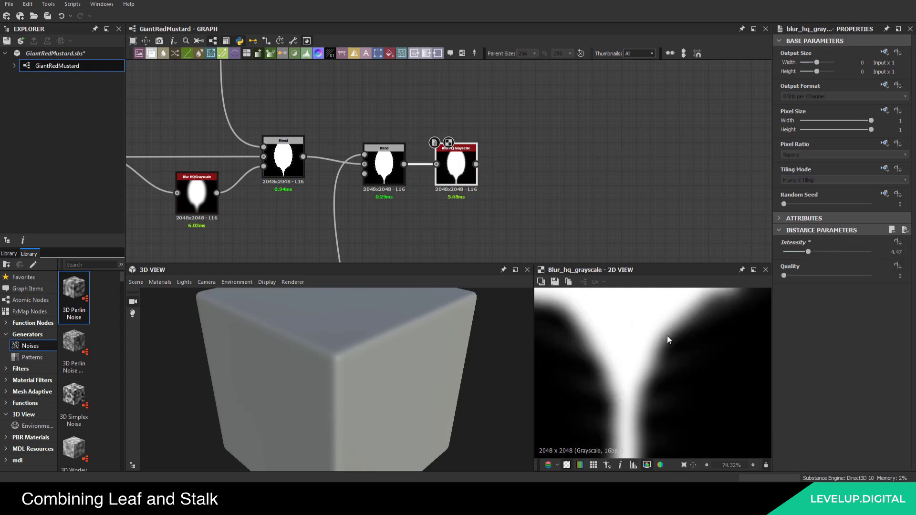
{"action": "scroll", "coordinate": [667, 336], "scroll_direction": "down", "scroll_amount": 5}
{"action": "scroll", "coordinate": [662, 341], "scroll_direction": "down", "scroll_amount": 1}
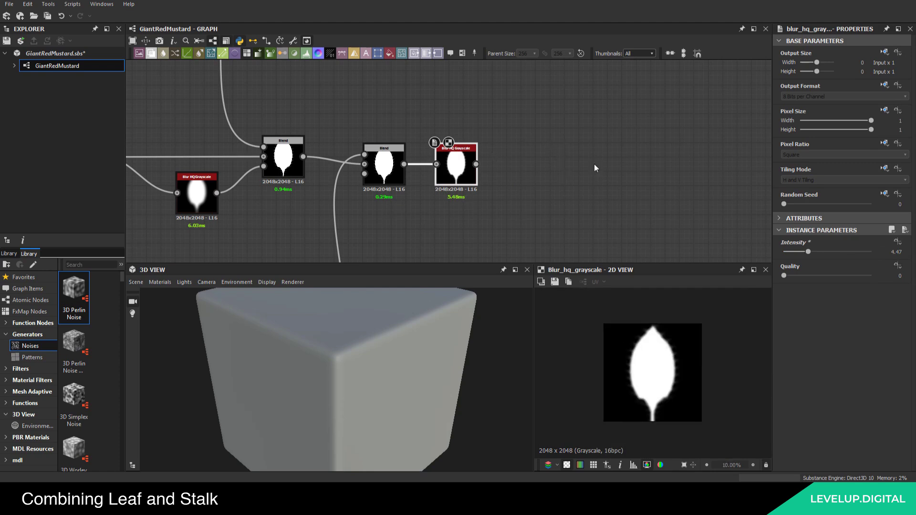
Add a Directional Warp node after the new Blur HQ Grayscale and connect the blur output to its main input
{"action": "middle_click_drag", "start_coordinate": [509, 138], "coordinate": [422, 157]}
{"action": "scroll", "coordinate": [669, 378], "scroll_direction": "up", "scroll_amount": 2}
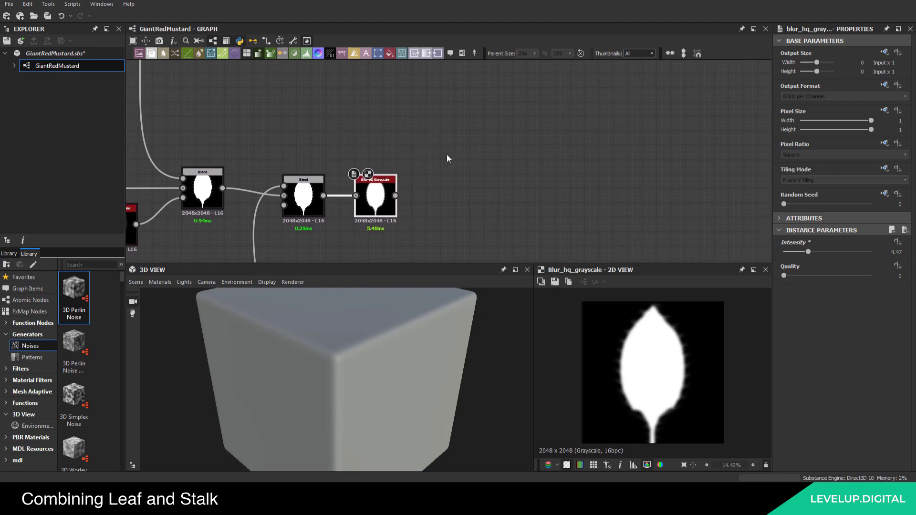
{"action": "key", "text": "space"}
{"action": "type", "text": "dir"}
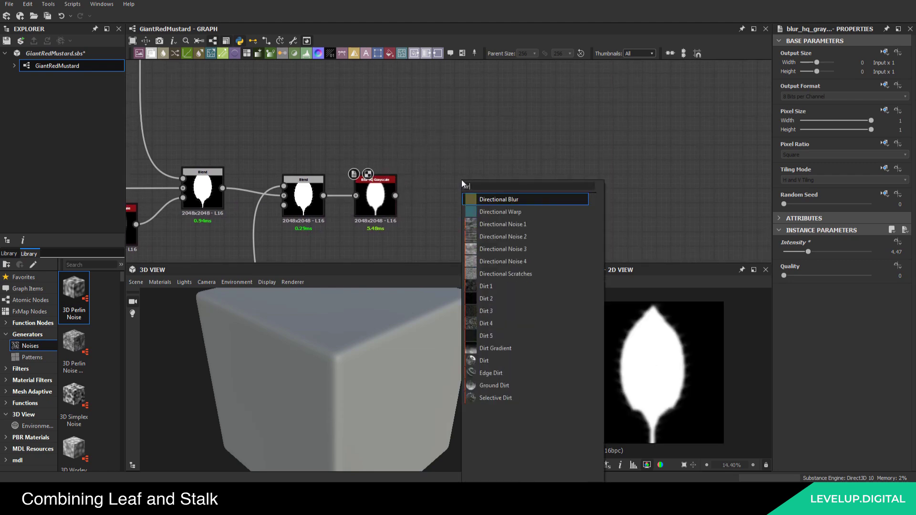
{"action": "left_click", "coordinate": [506, 211]}
{"action": "left_click_drag", "start_coordinate": [396, 196], "coordinate": [464, 157]}
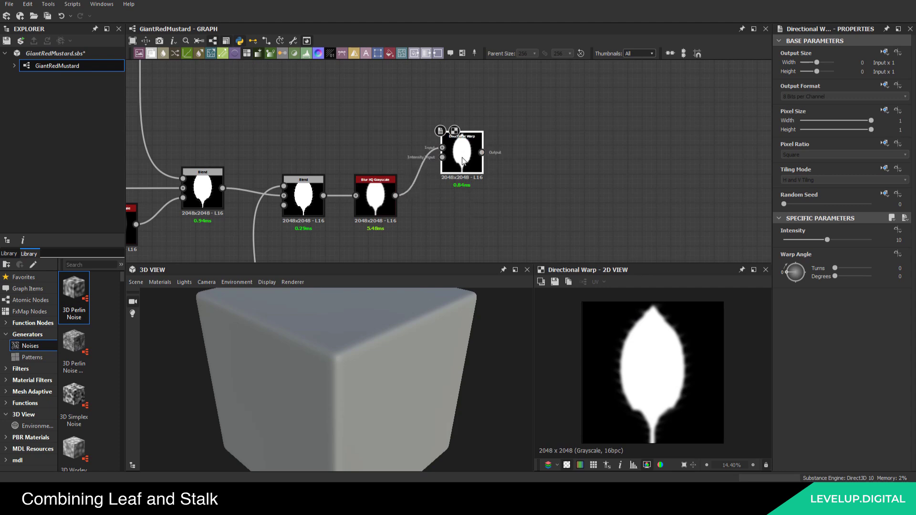
Check the Perlin Noise settings in the Warp 1 st frame and add a new Perlin Noise node above the Blur HQ Grayscale
{"action": "middle_click_drag", "start_coordinate": [487, 141], "coordinate": [540, 123]}
{"action": "scroll", "coordinate": [540, 123], "scroll_direction": "down", "scroll_amount": 4}
{"action": "middle_click_drag", "start_coordinate": [278, 171], "coordinate": [283, 207]}
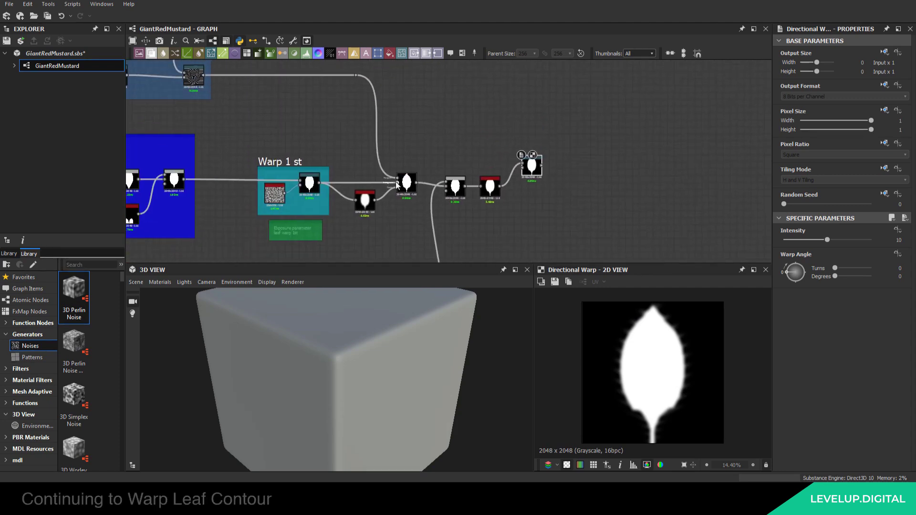
{"action": "left_click", "coordinate": [276, 204]}
{"action": "left_click", "coordinate": [276, 204]}
{"action": "scroll", "coordinate": [484, 157], "scroll_direction": "up", "scroll_amount": 3}
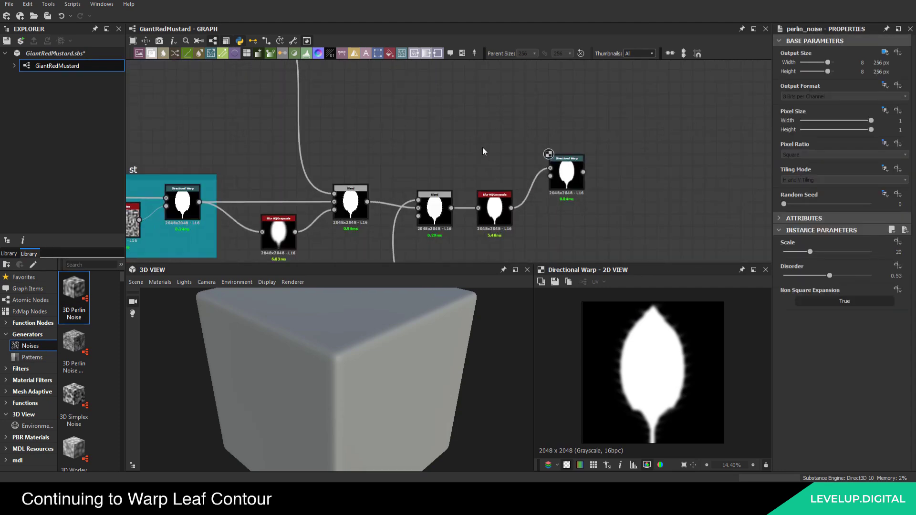
{"action": "key", "text": "space"}
{"action": "type", "text": "perlin"}
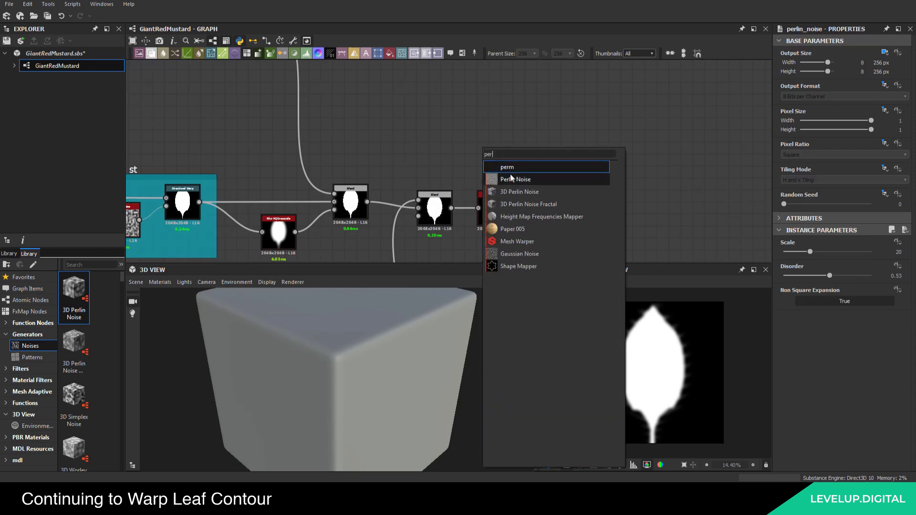
{"action": "left_click", "coordinate": [511, 177]}
{"action": "middle_click_drag", "start_coordinate": [493, 145], "coordinate": [440, 156]}
{"action": "left_click_drag", "start_coordinate": [440, 156], "coordinate": [451, 133]}
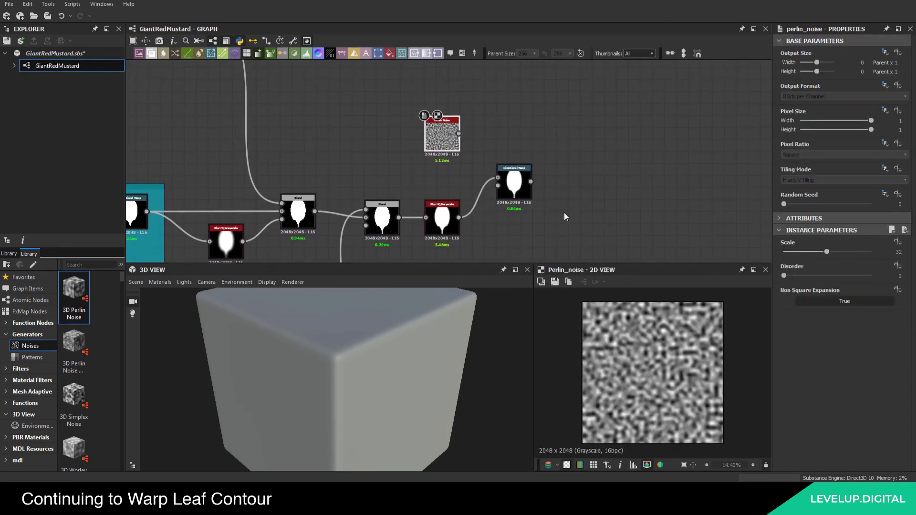
Make the new Perlin Noise node's output size absolute, with width and height set to 9 (512 px)
{"action": "left_click", "coordinate": [886, 51]}
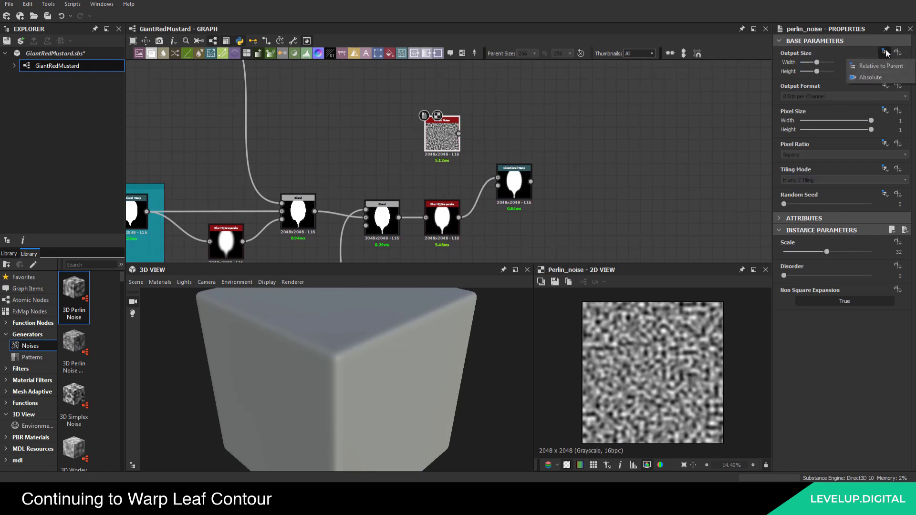
{"action": "left_click", "coordinate": [881, 76]}
{"action": "left_click", "coordinate": [862, 63]}
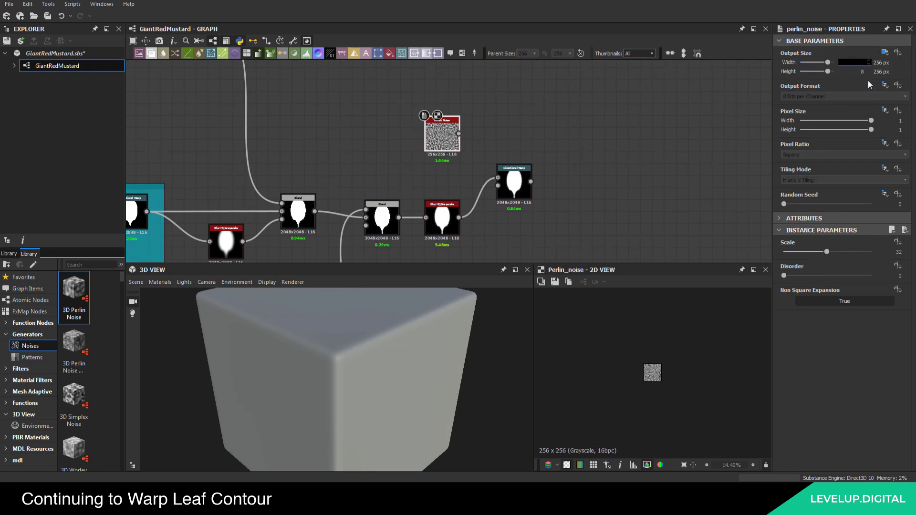
{"action": "type", "text": "9"}
{"action": "key", "text": "Return"}
{"action": "left_click", "coordinate": [865, 71]}
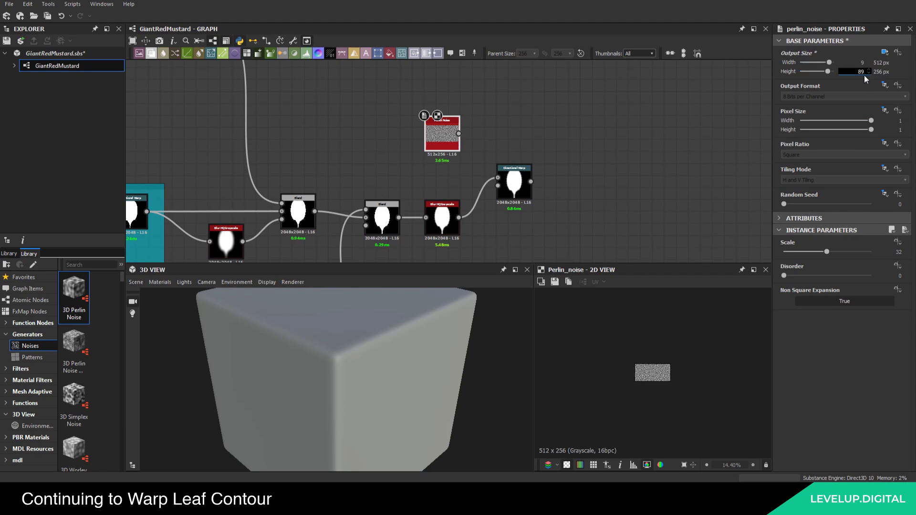
{"action": "key", "text": "Return"}
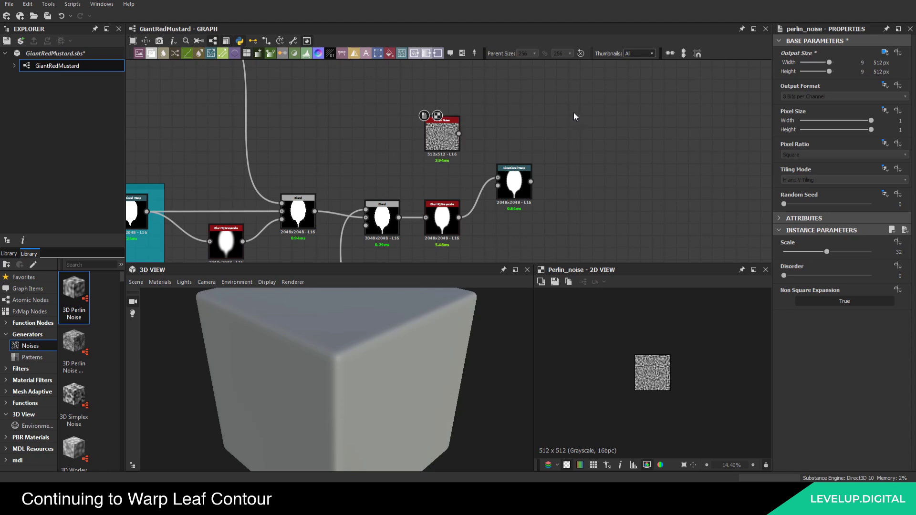
Set the new Perlin Noise node's scale to 35
{"action": "scroll", "coordinate": [440, 148], "scroll_direction": "up", "scroll_amount": 3}
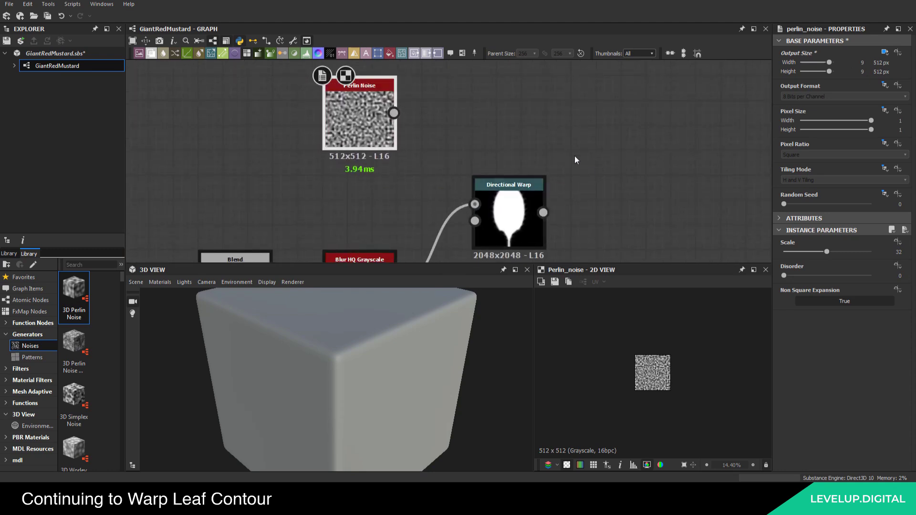
{"action": "double_click", "coordinate": [899, 252]}
{"action": "key", "text": "Return"}
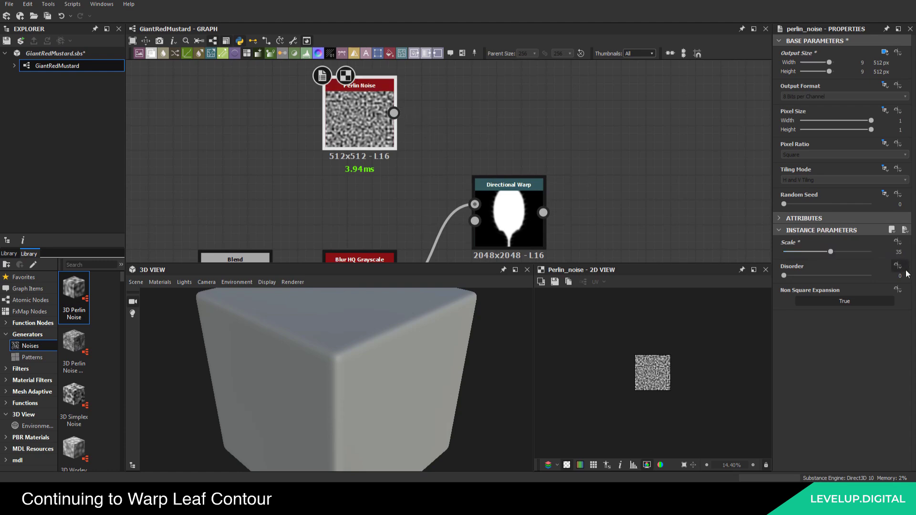
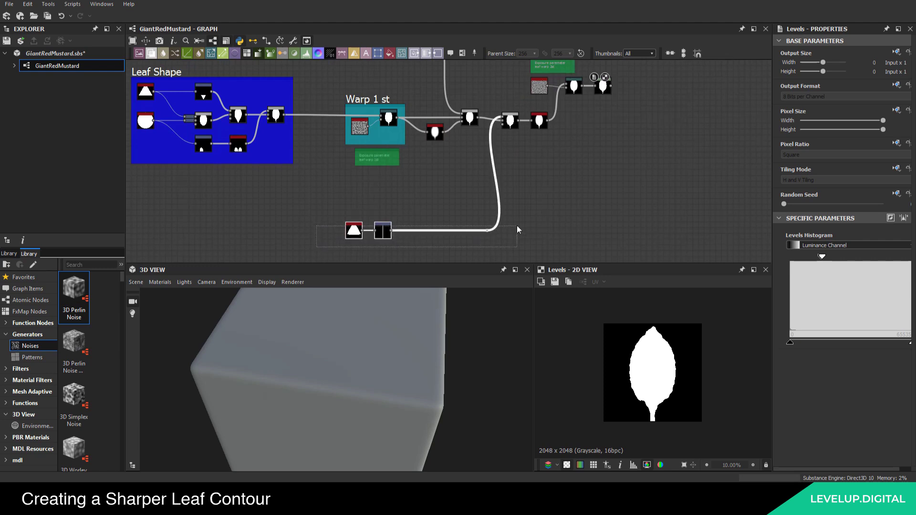
Deselect the stalk nodes in the graph and save the package
{"action": "left_click", "coordinate": [406, 195]}
{"action": "middle_click_drag", "start_coordinate": [449, 213], "coordinate": [415, 257]}
{"action": "scroll", "coordinate": [415, 258], "scroll_direction": "down", "scroll_amount": 2}
{"action": "middle_click_drag", "start_coordinate": [468, 186], "coordinate": [494, 174]}
{"action": "left_click", "coordinate": [47, 16]}
Add an unconnected Blur HQ Grayscale node and place it beyond the Levels node, slightly higher in the graph
{"action": "scroll", "coordinate": [508, 116], "scroll_direction": "up", "scroll_amount": 2}
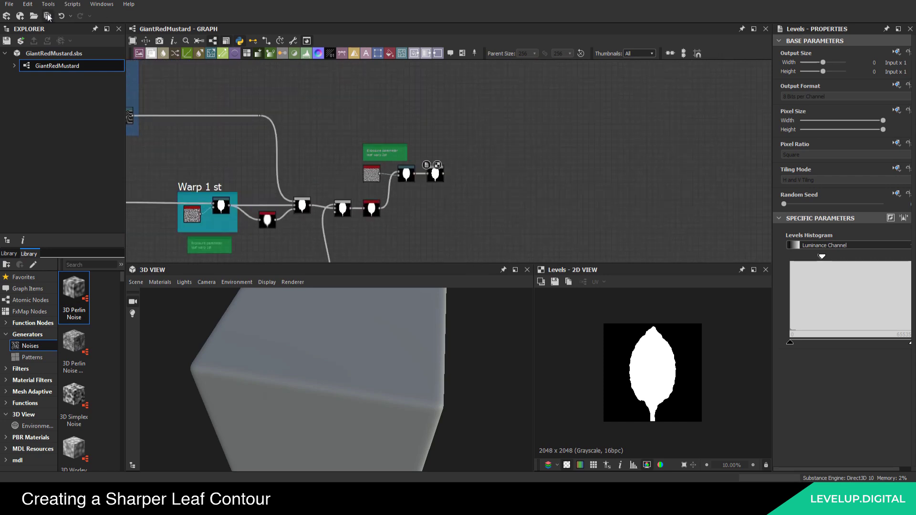
{"action": "mouse_move", "coordinate": [438, 175]}
{"action": "middle_mouse_down"}
{"action": "mouse_move", "coordinate": [433, 184]}
{"action": "mouse_move", "coordinate": [424, 174]}
{"action": "middle_mouse_up"}
{"action": "scroll", "coordinate": [439, 189], "scroll_direction": "up", "scroll_amount": 2}
{"action": "scroll", "coordinate": [444, 187], "scroll_direction": "down", "scroll_amount": 1}
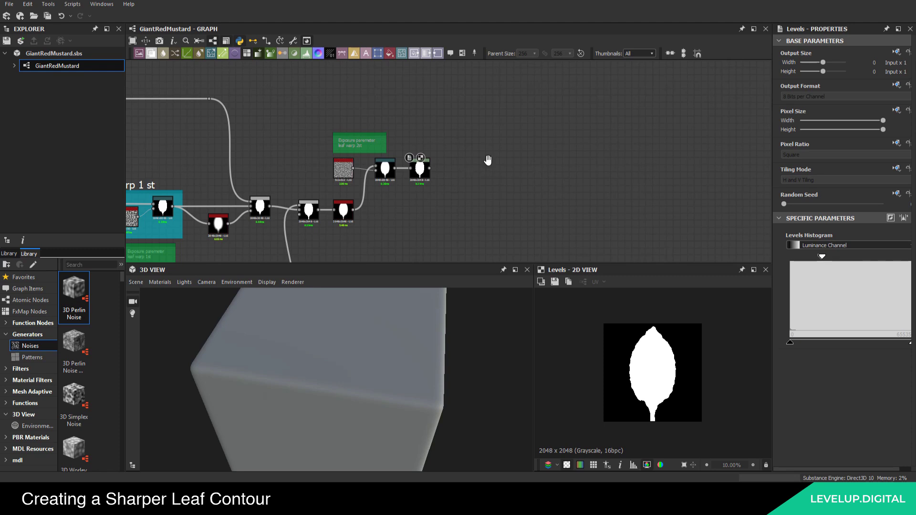
{"action": "middle_click_drag", "start_coordinate": [488, 160], "coordinate": [477, 181]}
{"action": "scroll", "coordinate": [399, 174], "scroll_direction": "up", "scroll_amount": 2}
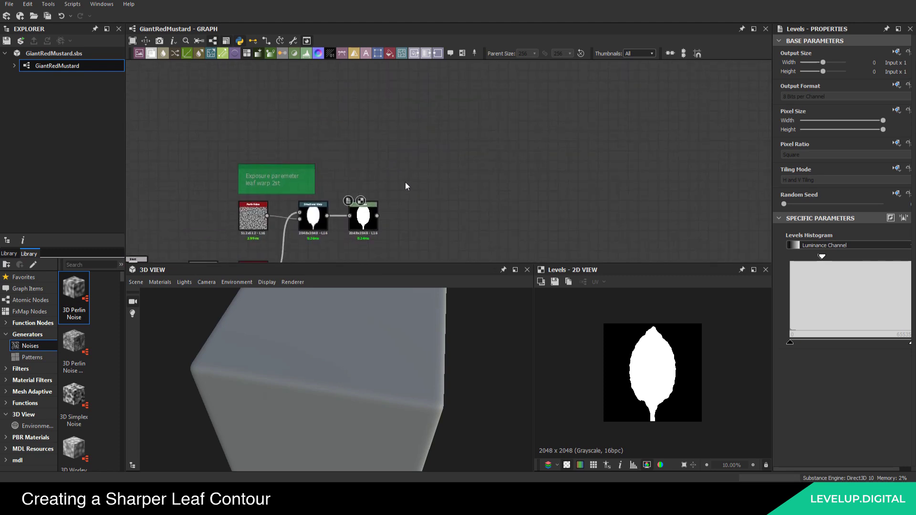
{"action": "scroll", "coordinate": [403, 187], "scroll_direction": "up", "scroll_amount": 1}
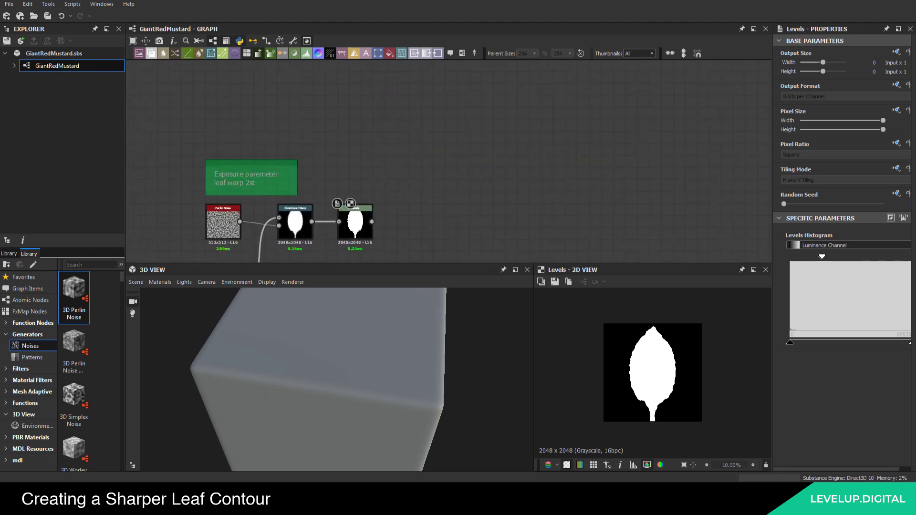
{"action": "key", "text": "space"}
{"action": "type", "text": "bl"}
{"action": "left_click", "coordinate": [472, 277]}
{"action": "middle_click_drag", "start_coordinate": [423, 185], "coordinate": [419, 139]}
{"action": "left_click_drag", "start_coordinate": [420, 138], "coordinate": [468, 126]}
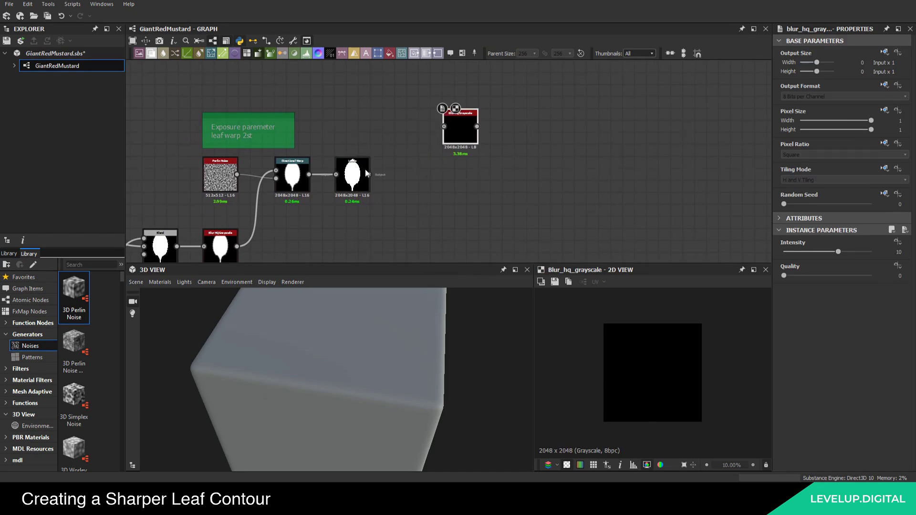
Shift the Levels node slightly away from the Directional Warp and create a frame around it
{"action": "left_click_drag", "start_coordinate": [353, 184], "coordinate": [365, 184]}
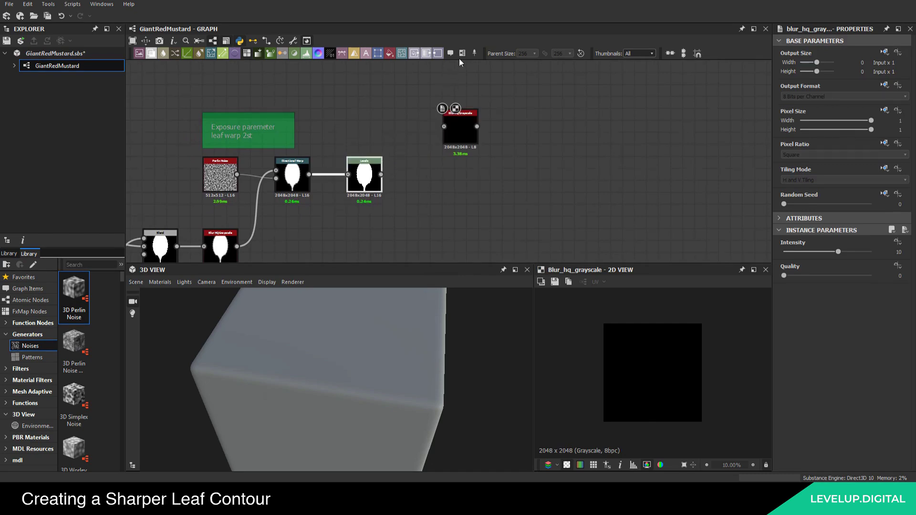
{"action": "left_click", "coordinate": [463, 53]}
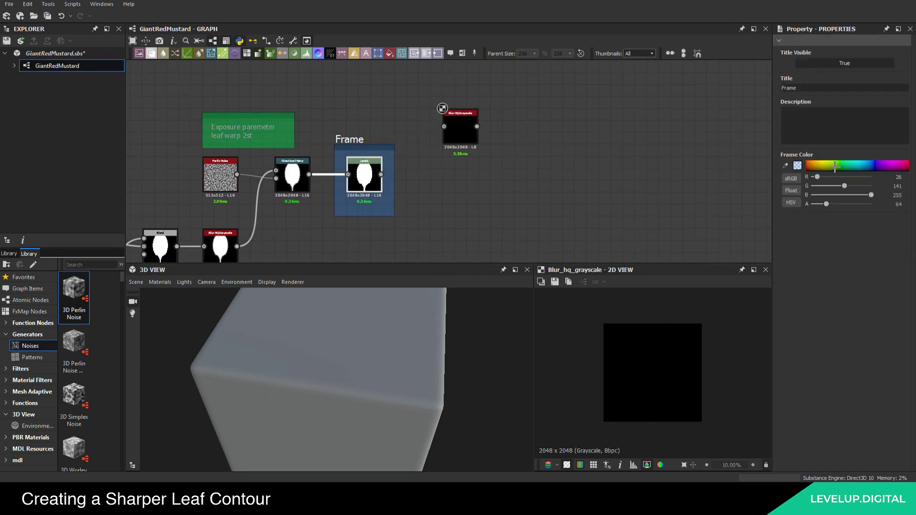
Title the frame around the Levels node "Basic leaf mask" and colour it bright green with an alpha of 255
{"action": "double_click", "coordinate": [790, 87]}
{"action": "type", "text": "Basic leaf mask"}
{"action": "key", "text": "Return"}
{"action": "left_click", "coordinate": [839, 162]}
{"action": "left_click_drag", "start_coordinate": [827, 204], "coordinate": [872, 204]}
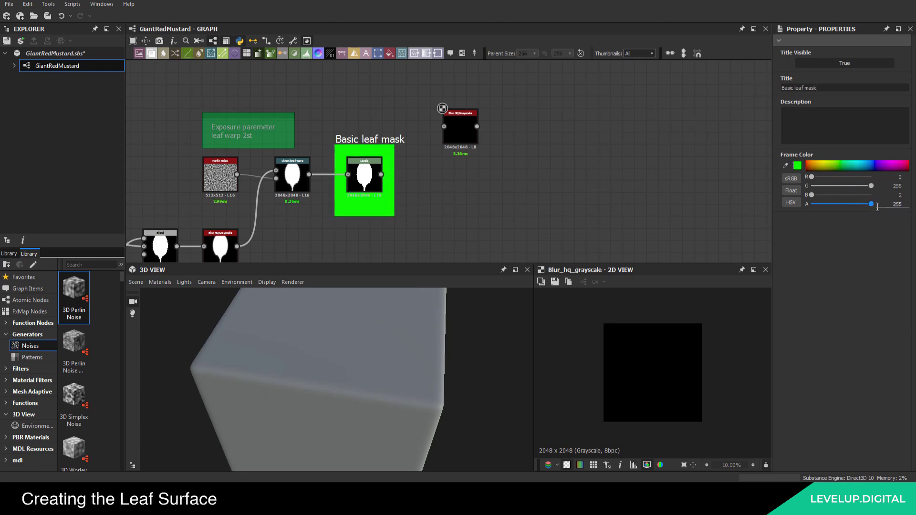
Feed the basic leaf mask's Levels output into the Blur HQ Grayscale node and set the blur intensity to 60
{"action": "middle_click_drag", "start_coordinate": [510, 143], "coordinate": [486, 171]}
{"action": "left_click_drag", "start_coordinate": [357, 203], "coordinate": [421, 155]}
{"action": "middle_click_drag", "start_coordinate": [421, 154], "coordinate": [410, 165]}
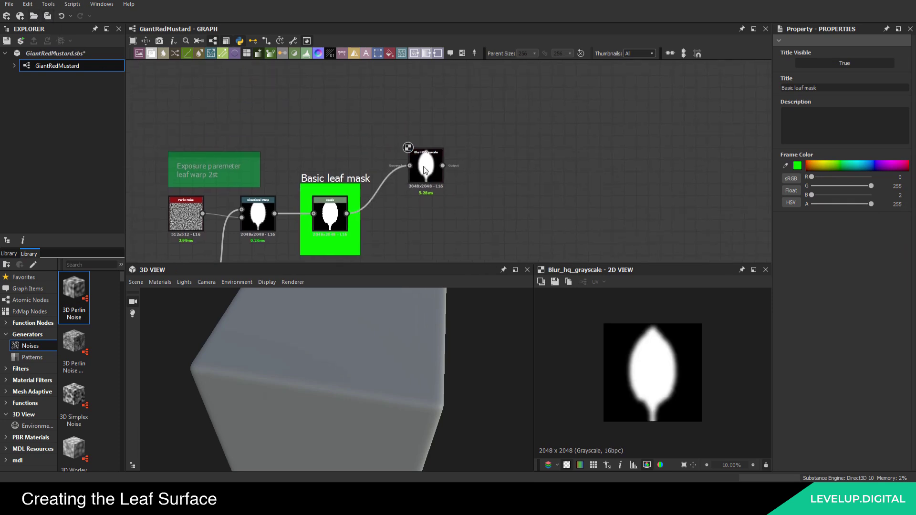
{"action": "left_click_drag", "start_coordinate": [426, 164], "coordinate": [390, 139]}
{"action": "left_click", "coordinate": [391, 139]}
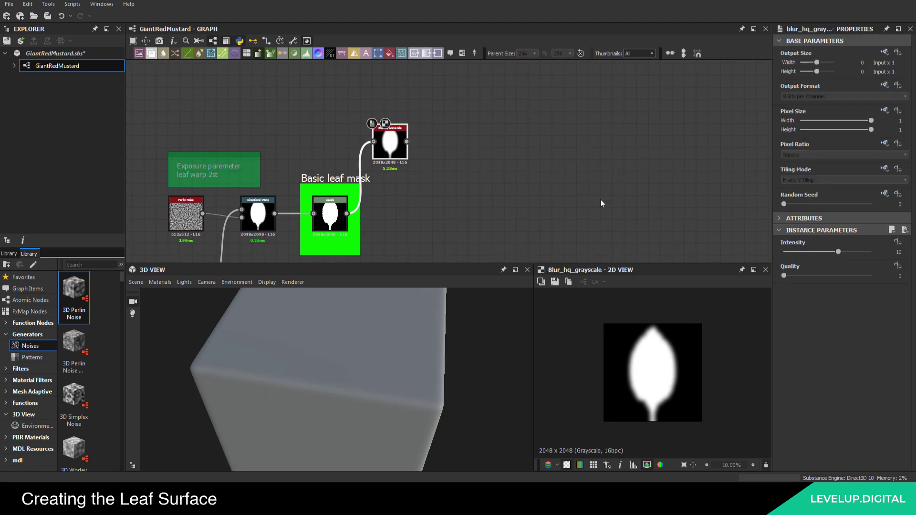
{"action": "left_click", "coordinate": [891, 249]}
{"action": "key", "text": "Return"}
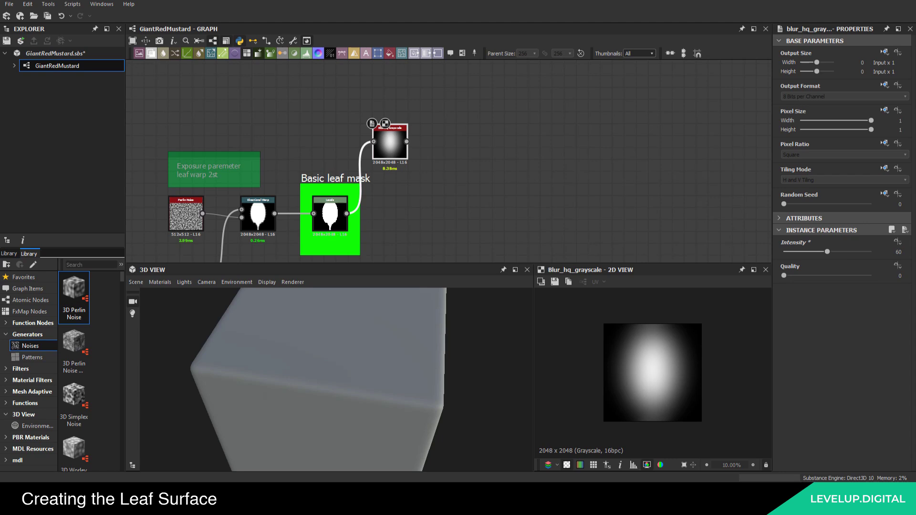
Add a Blend node with the blurred leaf as foreground and the basic leaf mask as background
{"action": "middle_click_drag", "start_coordinate": [416, 204], "coordinate": [361, 159]}
{"action": "left_click", "coordinate": [363, 214]}
{"action": "key", "text": "space"}
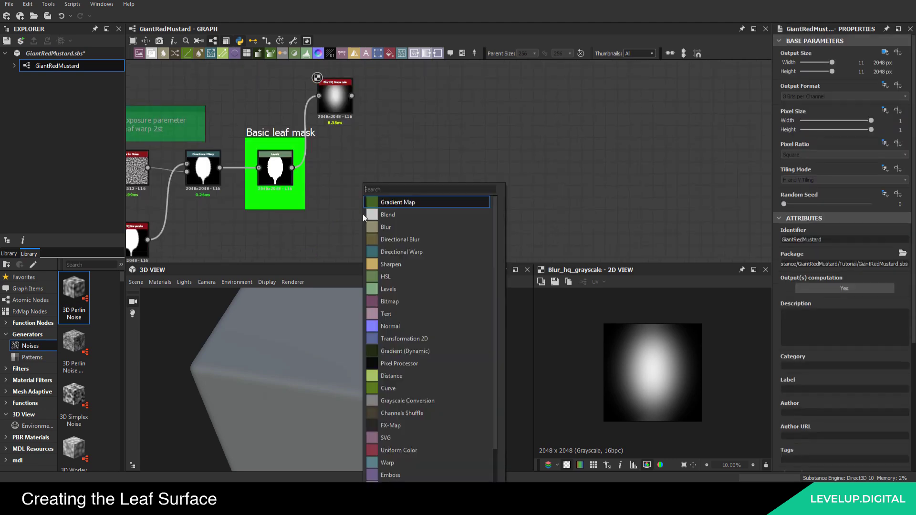
{"action": "key", "text": "Escape"}
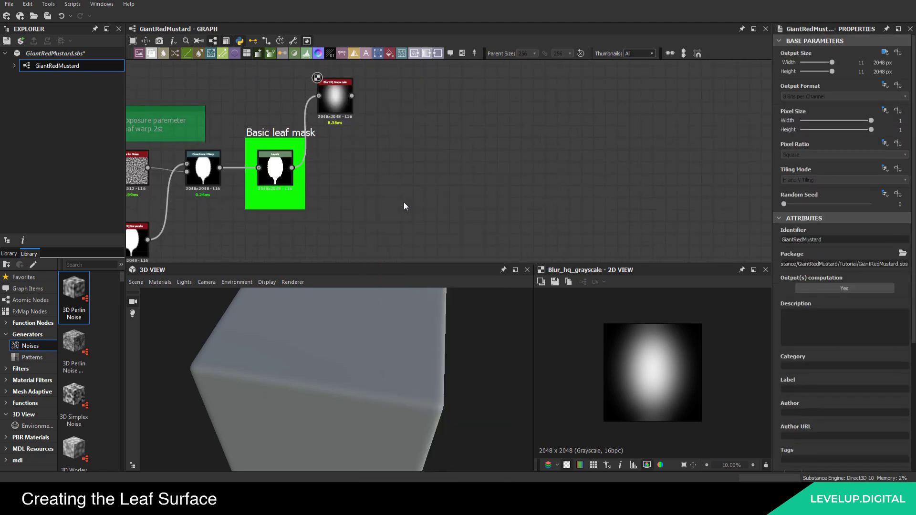
{"action": "scroll", "coordinate": [404, 206], "scroll_direction": "up", "scroll_amount": 1}
{"action": "left_click_drag", "start_coordinate": [356, 220], "coordinate": [382, 219]}
{"action": "middle_click_drag", "start_coordinate": [358, 158], "coordinate": [381, 157]}
{"action": "left_click_drag", "start_coordinate": [364, 74], "coordinate": [382, 208]}
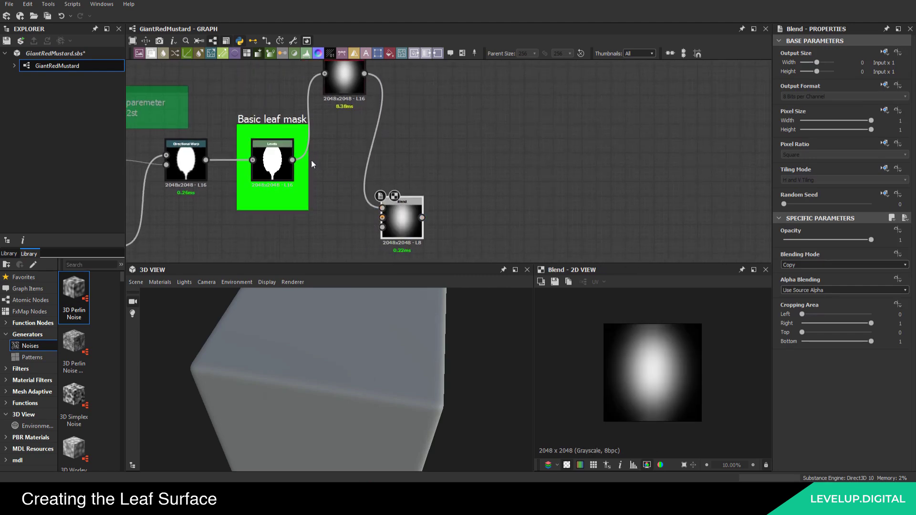
{"action": "left_click_drag", "start_coordinate": [293, 160], "coordinate": [380, 218]}
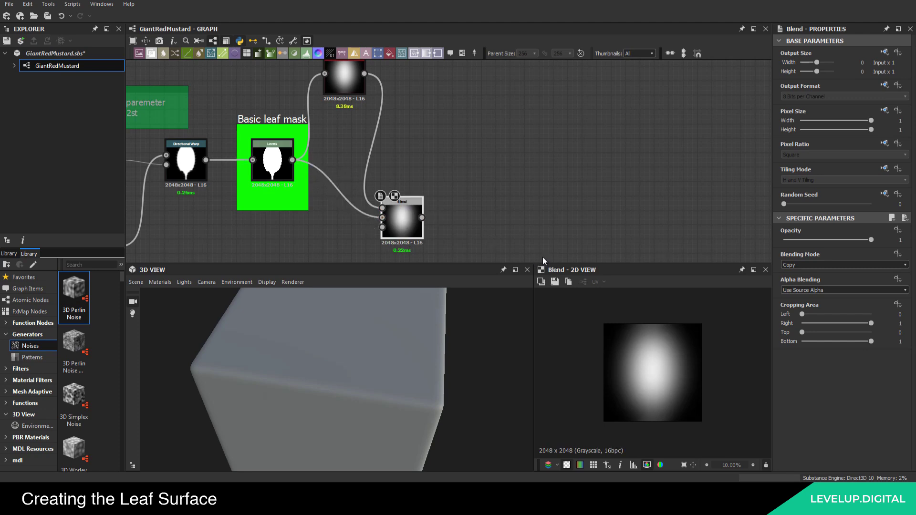
Set the Blend node's blending mode to Multiply and compare the leaf with the Red-Giant-Mustard reference photo
{"action": "left_click", "coordinate": [810, 264]}
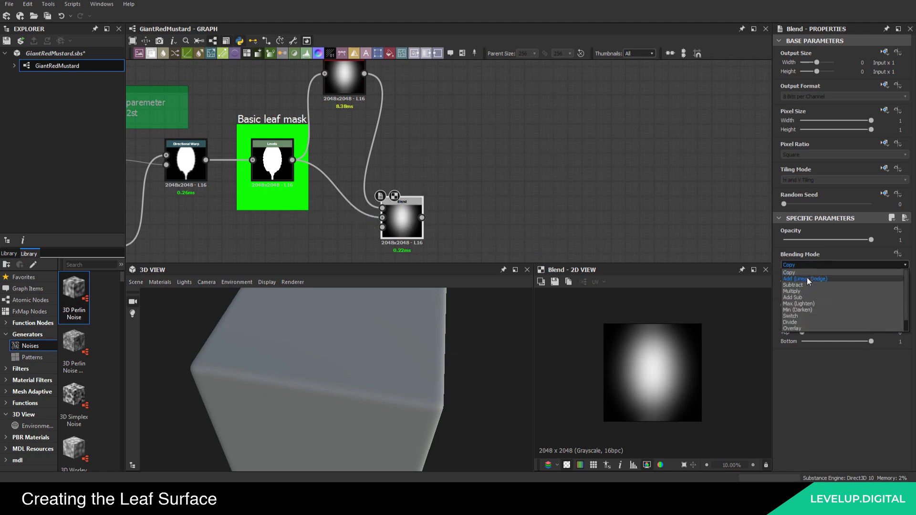
{"action": "left_click", "coordinate": [802, 287]}
{"action": "middle_click_drag", "start_coordinate": [479, 174], "coordinate": [440, 176]}
{"action": "scroll", "coordinate": [437, 163], "scroll_direction": "down", "scroll_amount": 3}
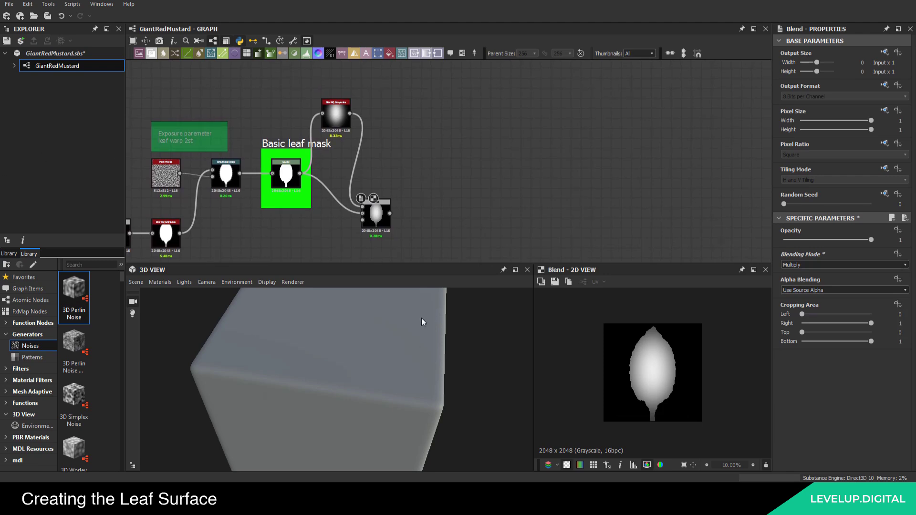
{"action": "scroll", "coordinate": [658, 351], "scroll_direction": "up", "scroll_amount": 3}
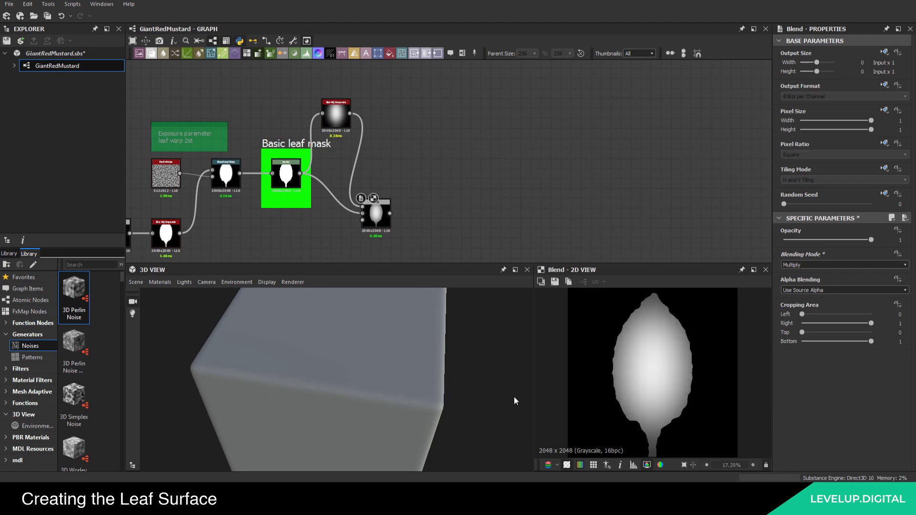
{"action": "left_click", "coordinate": [372, 505]}
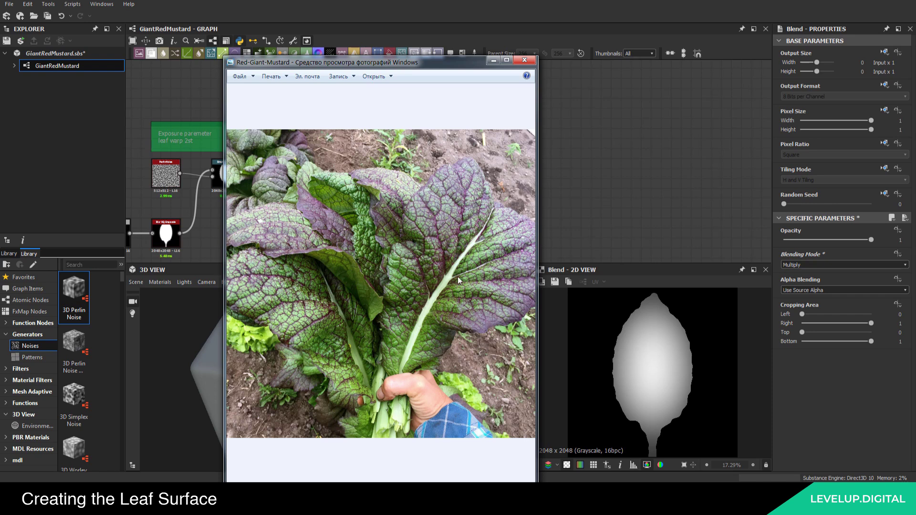
{"action": "left_click", "coordinate": [559, 174]}
Add a Gradient Linear 3 node in the empty area beside the Blend node and set its rotation to 90
{"action": "scroll", "coordinate": [437, 186], "scroll_direction": "up", "scroll_amount": 1}
{"action": "middle_click_drag", "start_coordinate": [440, 188], "coordinate": [394, 193]}
{"action": "scroll", "coordinate": [400, 191], "scroll_direction": "up", "scroll_amount": 1}
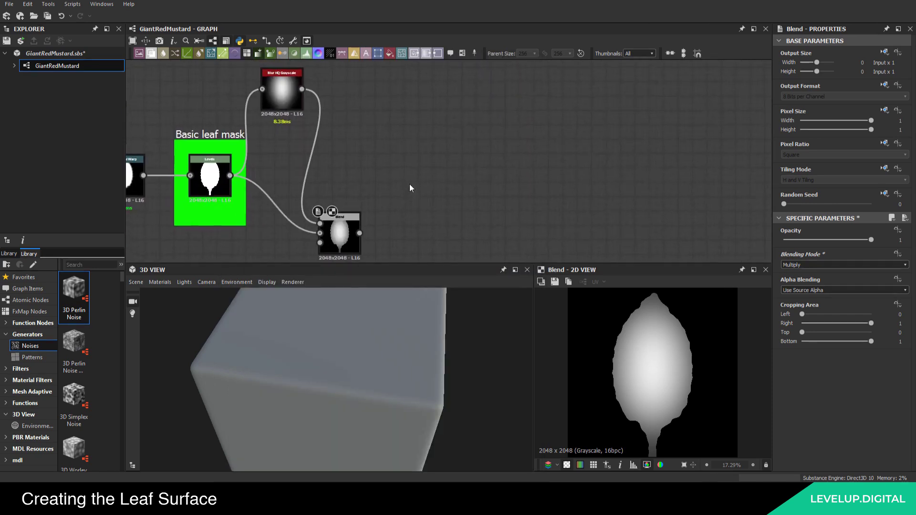
{"action": "key", "text": "space"}
{"action": "type", "text": "lig"}
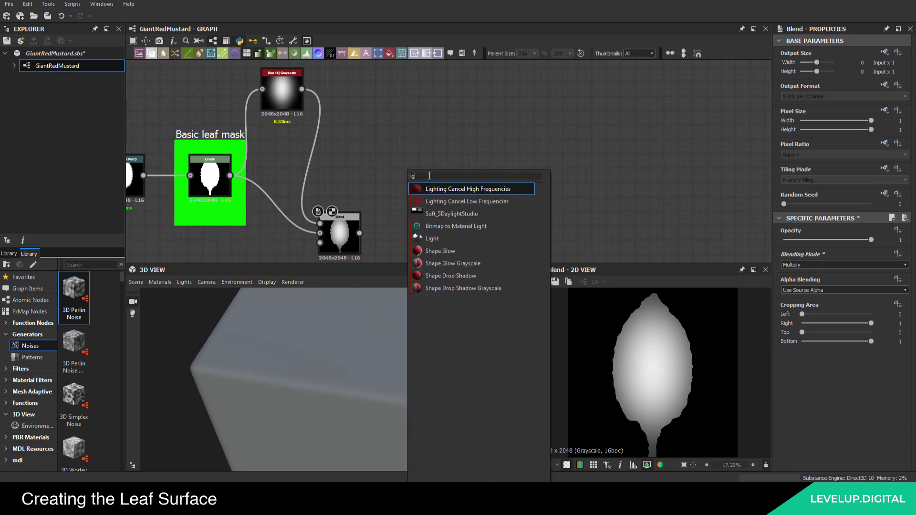
{"action": "key", "text": "BackSpace"}
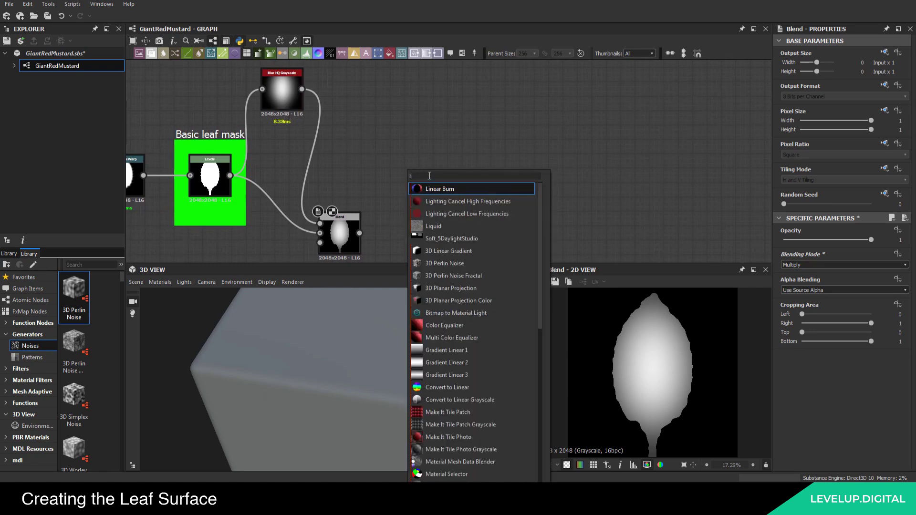
{"action": "type", "text": "ne"}
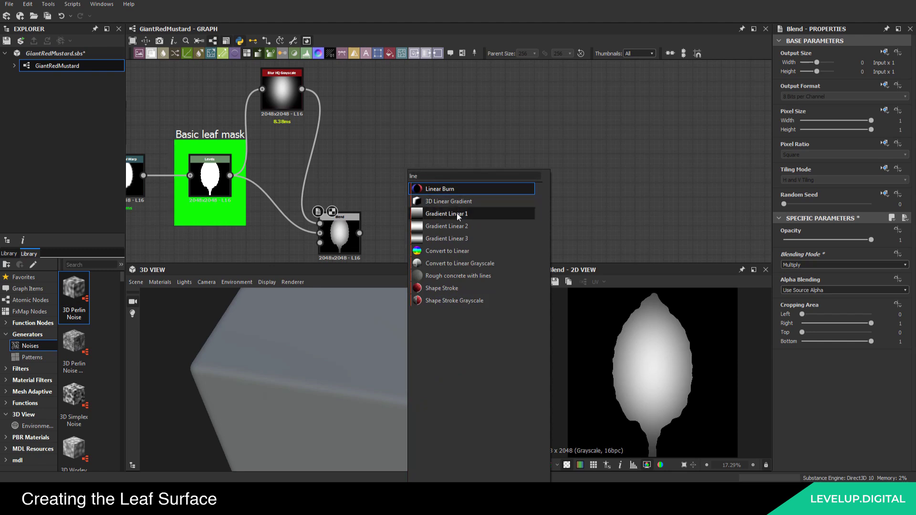
{"action": "left_click", "coordinate": [448, 238]}
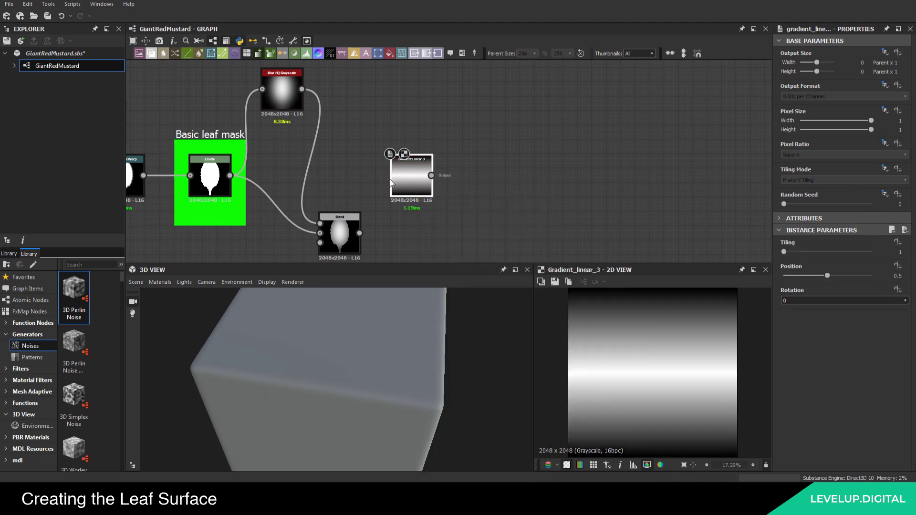
{"action": "left_click", "coordinate": [817, 303]}
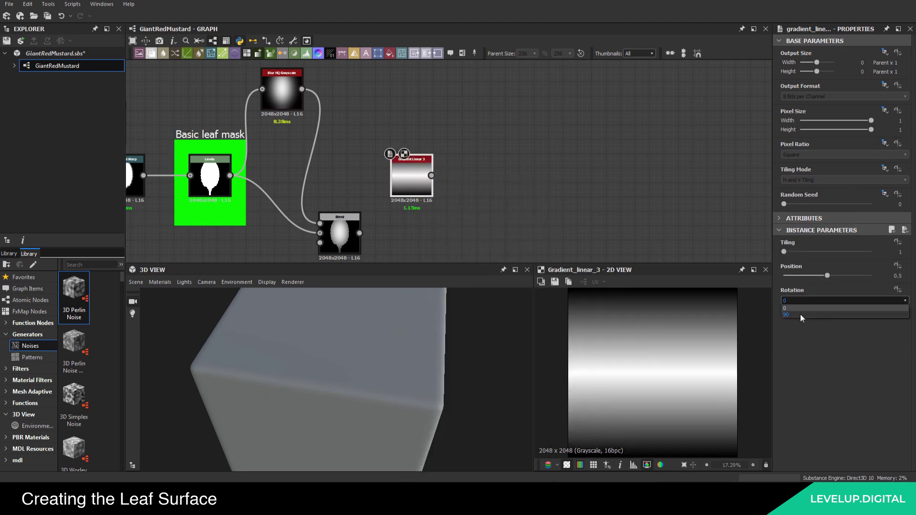
{"action": "left_click", "coordinate": [800, 314]}
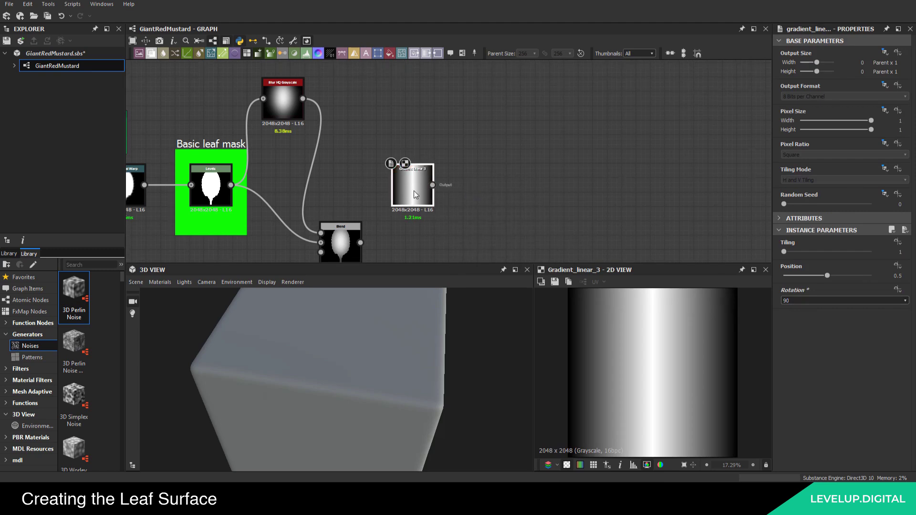
Add a Transformation 2D node after the linear gradient and set its X offset to 0.5
{"action": "key", "text": "space"}
{"action": "left_click", "coordinate": [456, 203]}
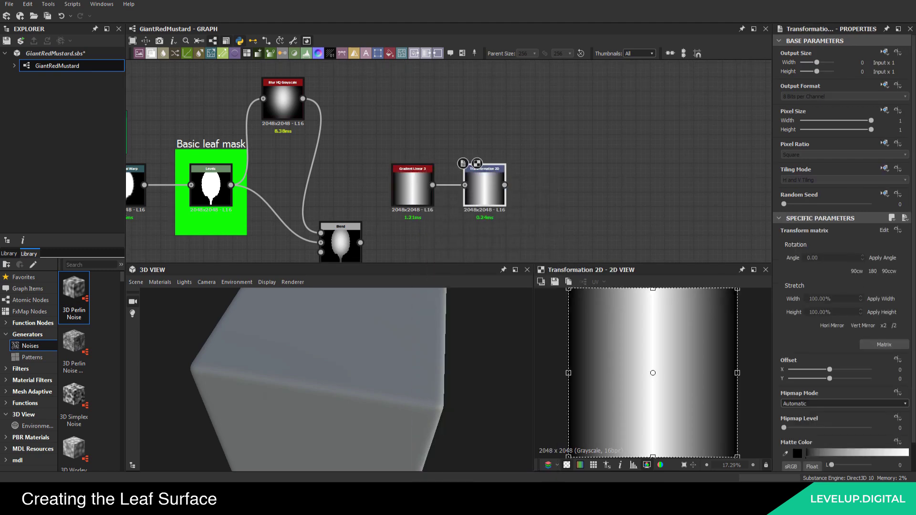
{"action": "left_click", "coordinate": [880, 345]}
{"action": "left_click", "coordinate": [900, 370]}
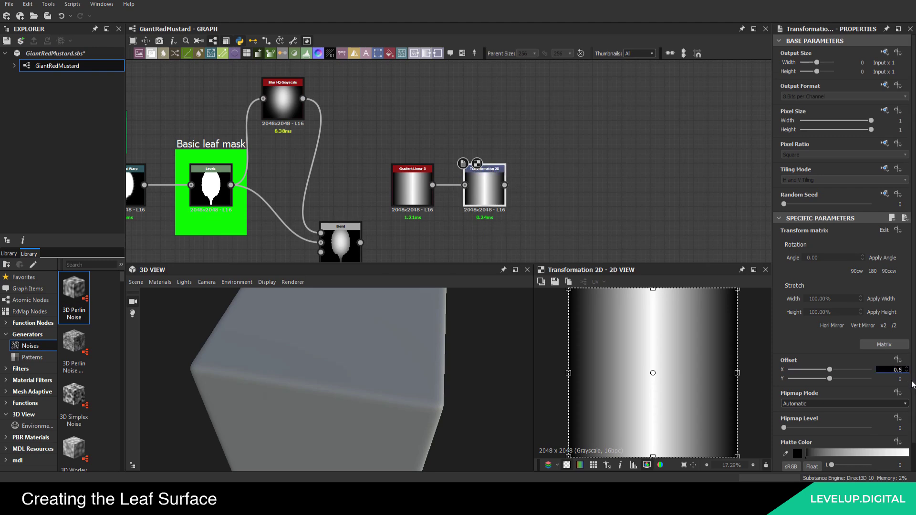
{"action": "key", "text": "Return"}
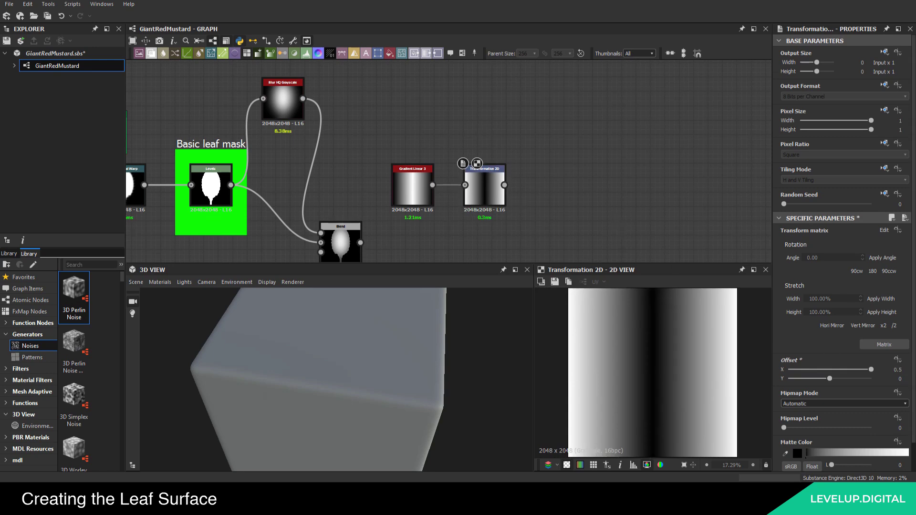
Rearrange the graph so the Gradient Linear 3 and Transformation 2D nodes sit just above the Multiply Blend node
{"action": "scroll", "coordinate": [351, 171], "scroll_direction": "down", "scroll_amount": 4}
{"action": "scroll", "coordinate": [351, 171], "scroll_direction": "up", "scroll_amount": 2}
{"action": "left_click_drag", "start_coordinate": [350, 167], "coordinate": [429, 189]}
{"action": "middle_click_drag", "start_coordinate": [429, 189], "coordinate": [446, 141]}
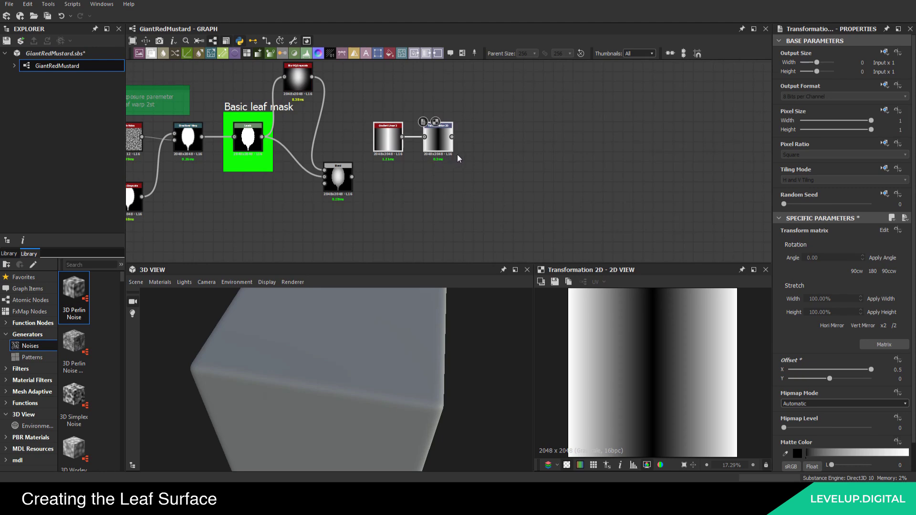
{"action": "middle_click_drag", "start_coordinate": [469, 147], "coordinate": [488, 155]}
{"action": "middle_click_drag", "start_coordinate": [401, 176], "coordinate": [407, 165]}
{"action": "left_click_drag", "start_coordinate": [413, 148], "coordinate": [361, 139]}
{"action": "left_click_drag", "start_coordinate": [448, 181], "coordinate": [362, 132]}
{"action": "left_click_drag", "start_coordinate": [367, 135], "coordinate": [369, 189]}
{"action": "left_click", "coordinate": [472, 195]}
Add a second Blend node with the shifted gradient as foreground and the first Blend's leaf as background
{"action": "middle_click_drag", "start_coordinate": [436, 238], "coordinate": [376, 208]}
{"action": "scroll", "coordinate": [376, 208], "scroll_direction": "up", "scroll_amount": 3}
{"action": "key", "text": "space"}
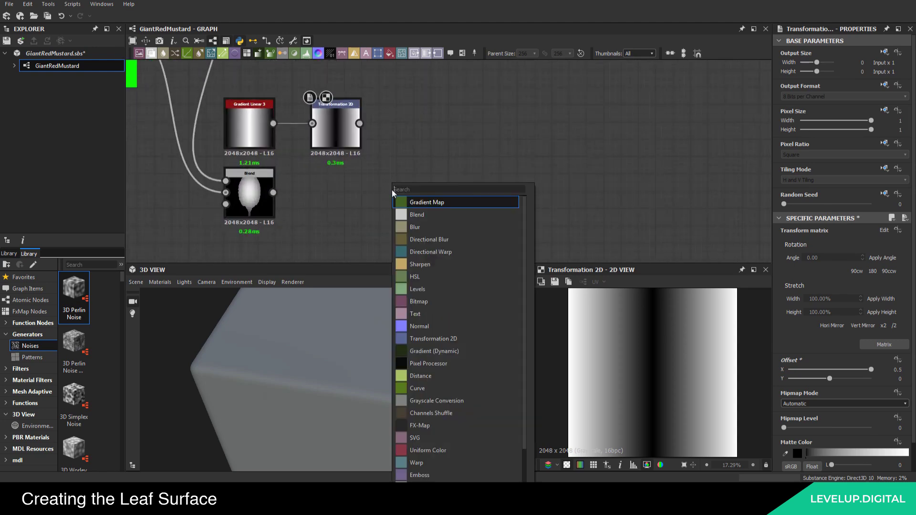
{"action": "type", "text": "bl"}
{"action": "left_click", "coordinate": [428, 202]}
{"action": "scroll", "coordinate": [282, 188], "scroll_direction": "up", "scroll_amount": 1}
{"action": "left_click_drag", "start_coordinate": [270, 194], "coordinate": [440, 199]}
{"action": "left_click_drag", "start_coordinate": [375, 110], "coordinate": [411, 177]}
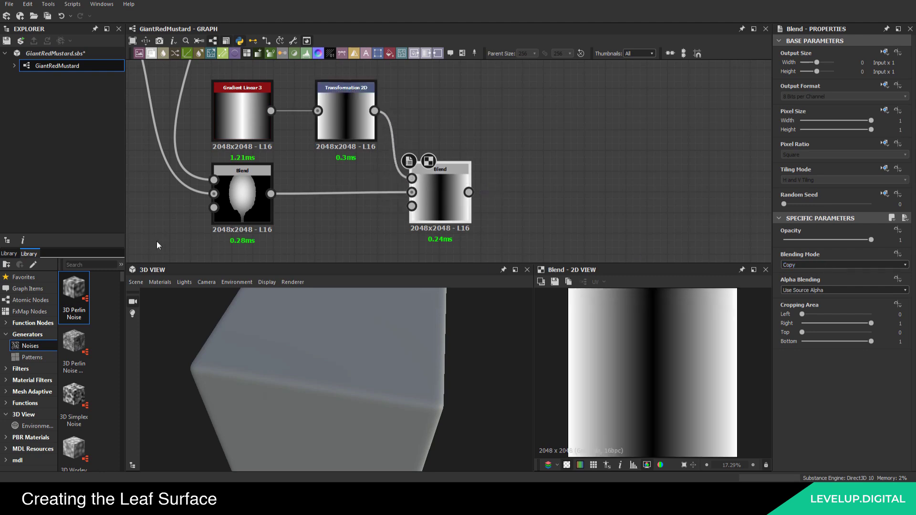
Set the second Blend node to Multiply with an opacity of 0.12 and save the package
{"action": "left_click", "coordinate": [817, 266]}
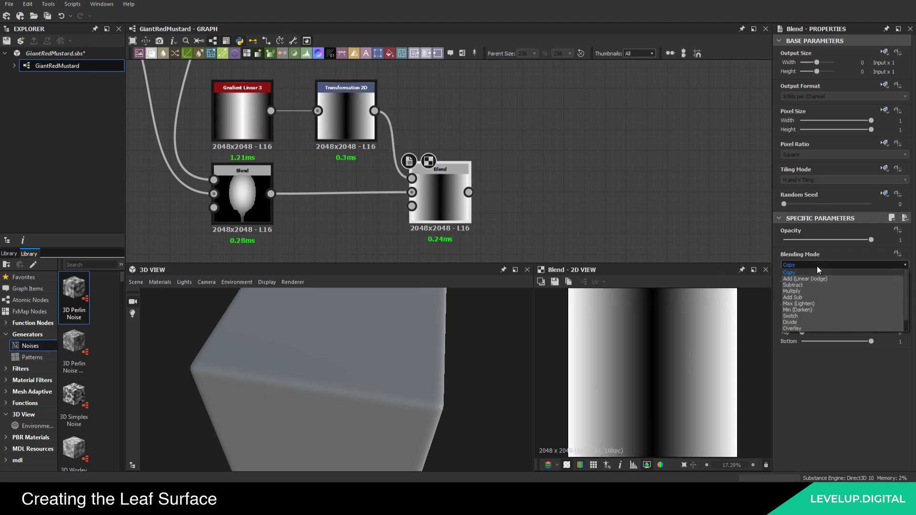
{"action": "left_click", "coordinate": [799, 292]}
{"action": "left_click", "coordinate": [903, 240]}
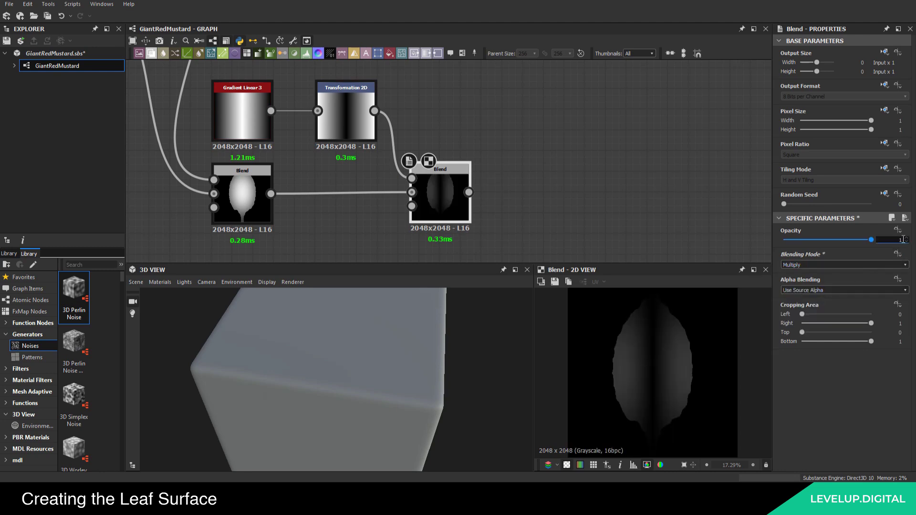
{"action": "type", "text": "0.12"}
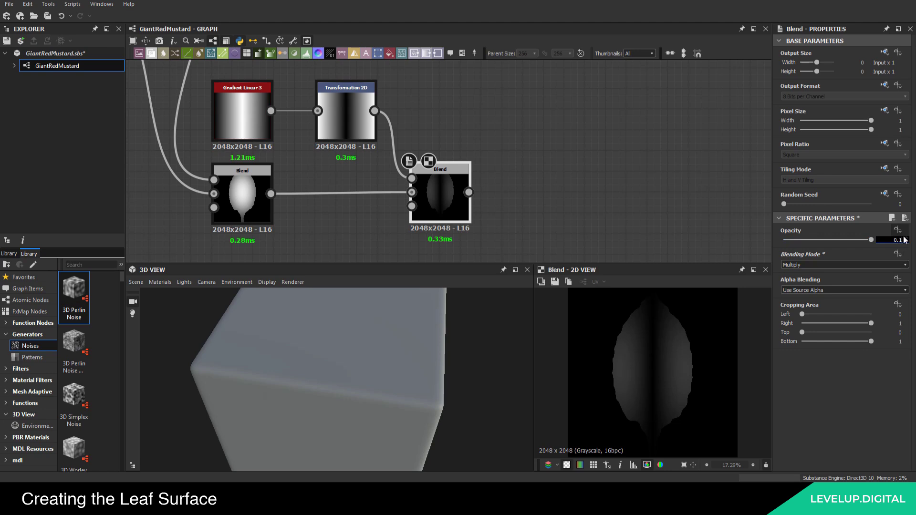
{"action": "key", "text": "Return"}
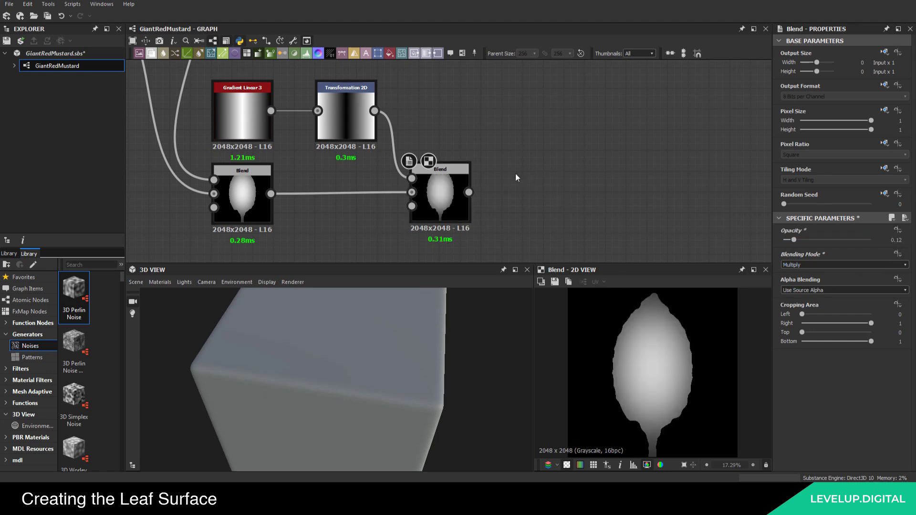
{"action": "scroll", "coordinate": [487, 150], "scroll_direction": "down", "scroll_amount": 5}
{"action": "left_click", "coordinate": [47, 16]}
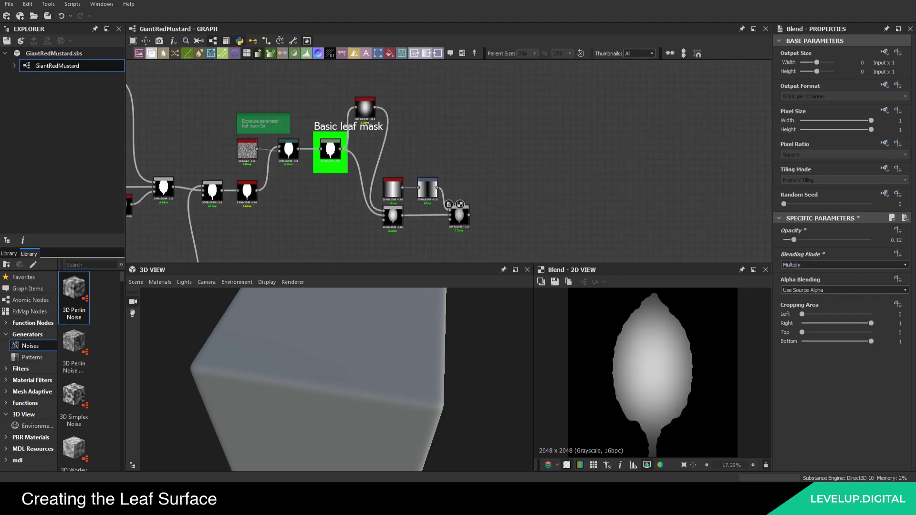
Add another unconnected Blend node and place it in the empty area above and beyond the gradient nodes
{"action": "scroll", "coordinate": [463, 159], "scroll_direction": "up", "scroll_amount": 1}
{"action": "middle_click_drag", "start_coordinate": [462, 159], "coordinate": [416, 129]}
{"action": "scroll", "coordinate": [451, 156], "scroll_direction": "up", "scroll_amount": 2}
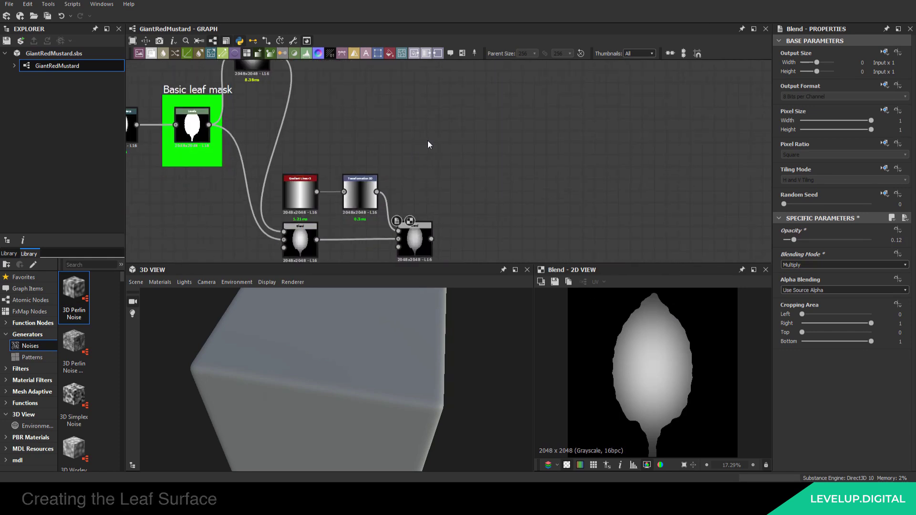
{"action": "right_click", "coordinate": [433, 135]}
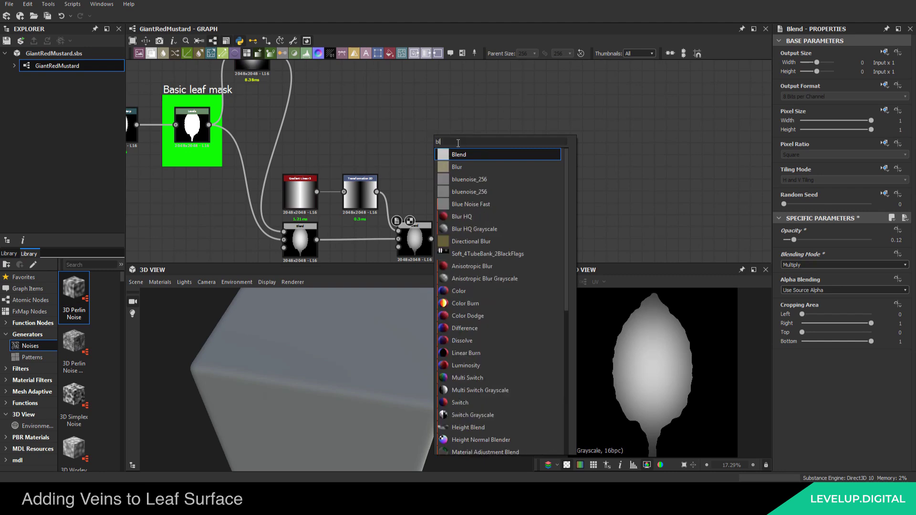
{"action": "key", "text": "Escape"}
{"action": "key", "text": "ctrl+alt+b"}
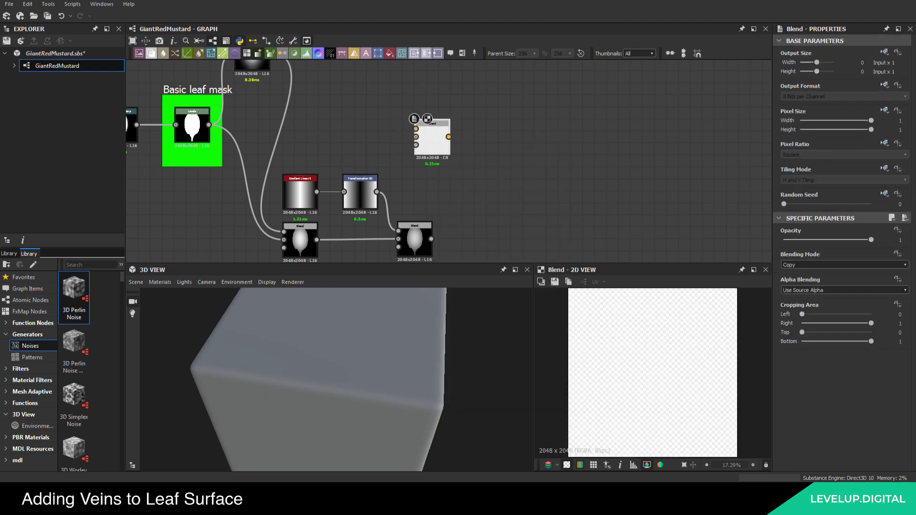
{"action": "middle_click_drag", "start_coordinate": [424, 140], "coordinate": [368, 192]}
{"action": "left_click_drag", "start_coordinate": [368, 192], "coordinate": [440, 98]}
Add an Invert Grayscale node and feed it the output of the Blur HQ Grayscale node
{"action": "middle_click_drag", "start_coordinate": [312, 136], "coordinate": [338, 158]}
{"action": "key", "text": "space"}
{"action": "type", "text": "in"}
{"action": "left_click", "coordinate": [388, 210]}
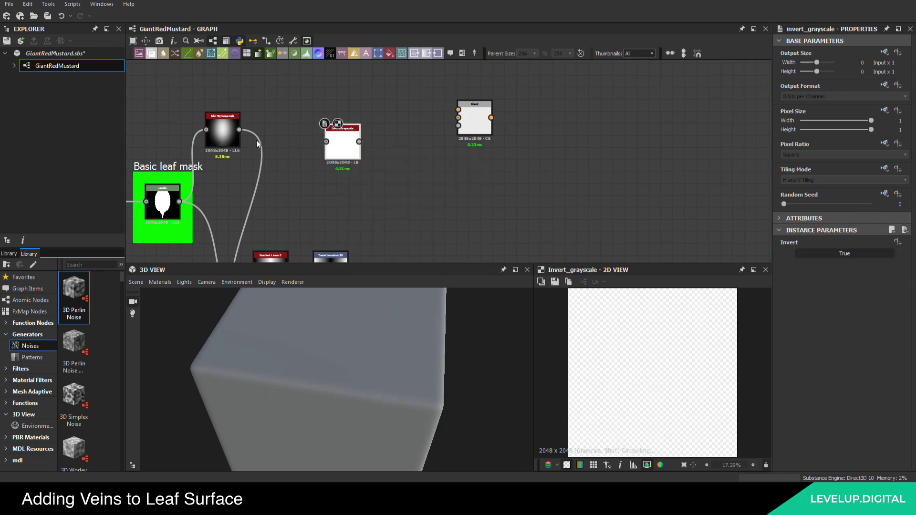
{"action": "left_click_drag", "start_coordinate": [240, 132], "coordinate": [345, 126]}
{"action": "middle_click_drag", "start_coordinate": [344, 126], "coordinate": [335, 147]}
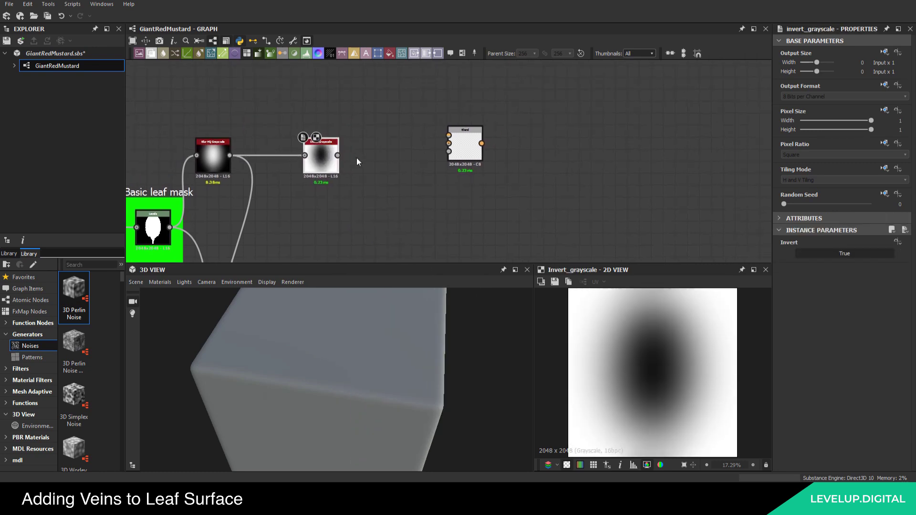
Connect the Invert Grayscale output to the foreground input of the unconnected Blend node
{"action": "left_click_drag", "start_coordinate": [338, 155], "coordinate": [385, 98]}
{"action": "scroll", "coordinate": [461, 121], "scroll_direction": "down", "scroll_amount": 5}
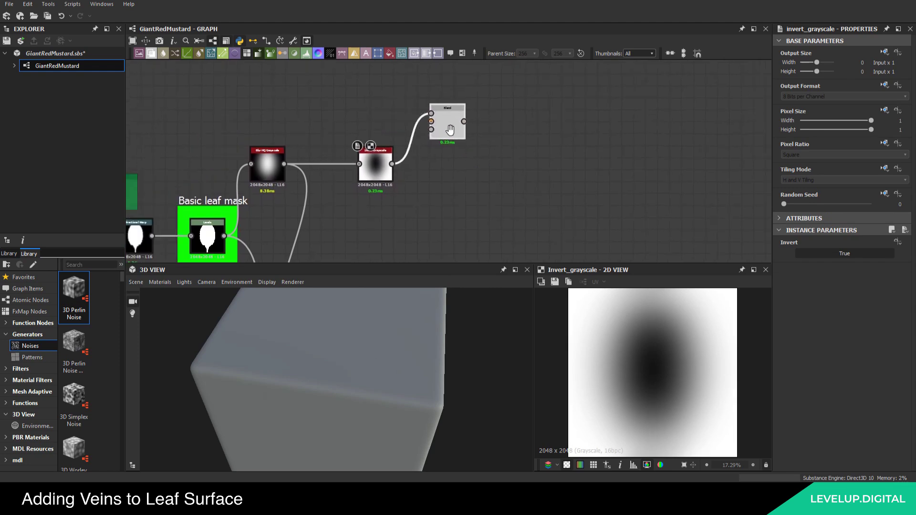
{"action": "middle_click_drag", "start_coordinate": [455, 112], "coordinate": [479, 124]}
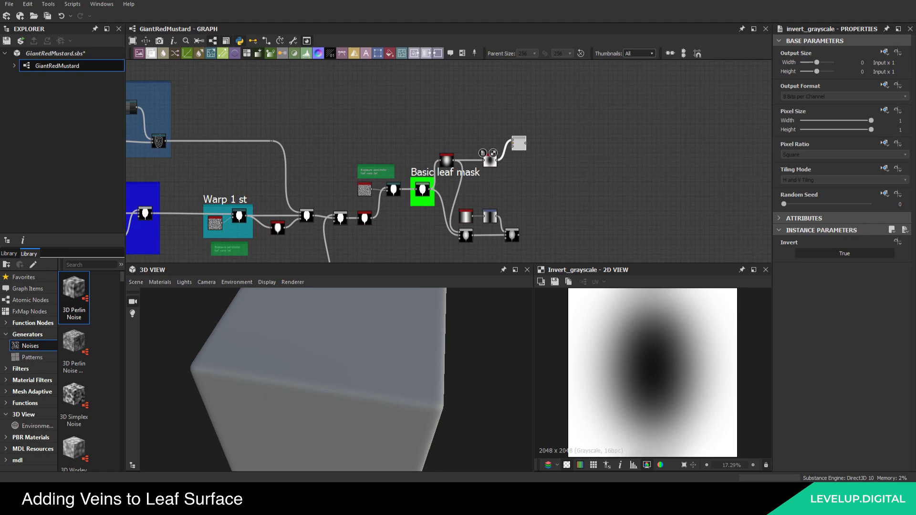
Add a Blur HQ Grayscale node and feed it the output of the Veins generator frame
{"action": "scroll", "coordinate": [354, 138], "scroll_direction": "up", "scroll_amount": 4}
{"action": "key", "text": "space"}
{"action": "type", "text": "bl"}
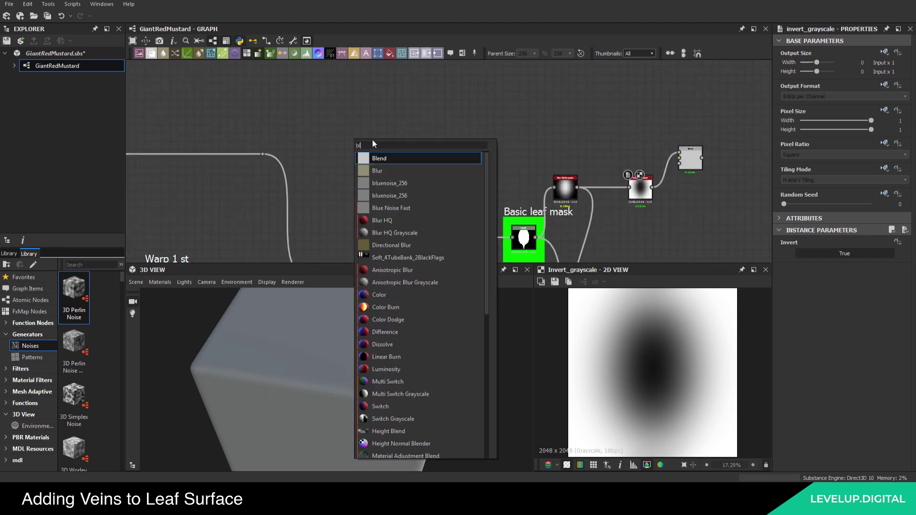
{"action": "left_click", "coordinate": [405, 230]}
{"action": "scroll", "coordinate": [177, 158], "scroll_direction": "down", "scroll_amount": 1}
{"action": "middle_click_drag", "start_coordinate": [177, 159], "coordinate": [330, 157]}
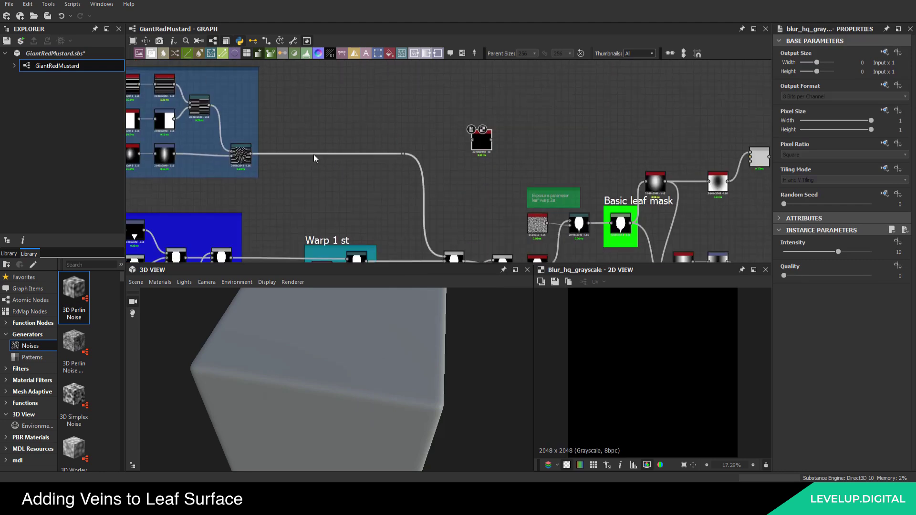
{"action": "left_click_drag", "start_coordinate": [252, 153], "coordinate": [472, 140]}
{"action": "scroll", "coordinate": [506, 150], "scroll_direction": "down", "scroll_amount": 1}
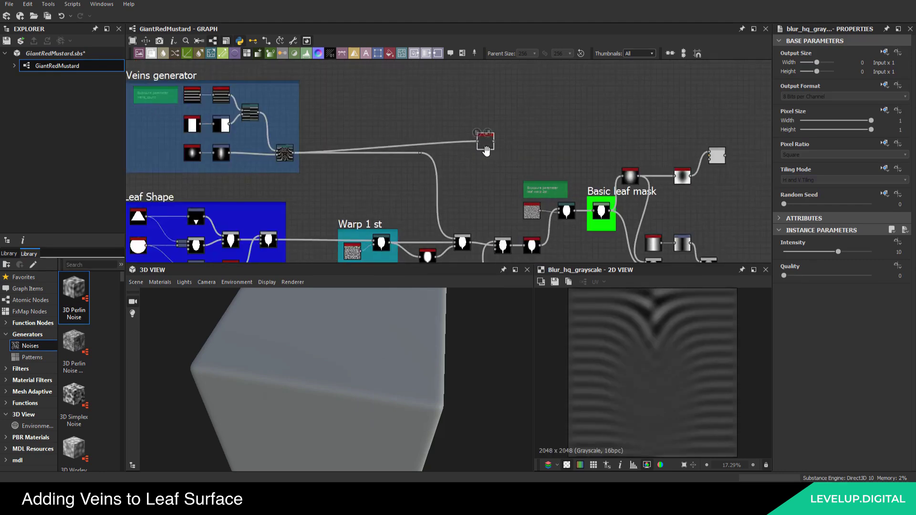
Align the new Blur HQ Grayscale node with its incoming veins link and set its intensity to 1.94
{"action": "scroll", "coordinate": [506, 150], "scroll_direction": "up", "scroll_amount": 2}
{"action": "left_click_drag", "start_coordinate": [392, 147], "coordinate": [444, 166]}
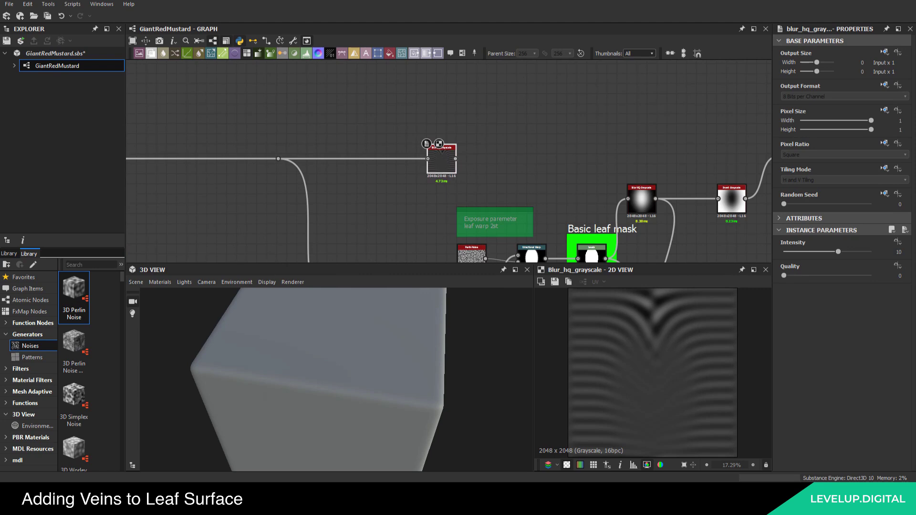
{"action": "double_click", "coordinate": [899, 252]}
{"action": "type", "text": "1."}
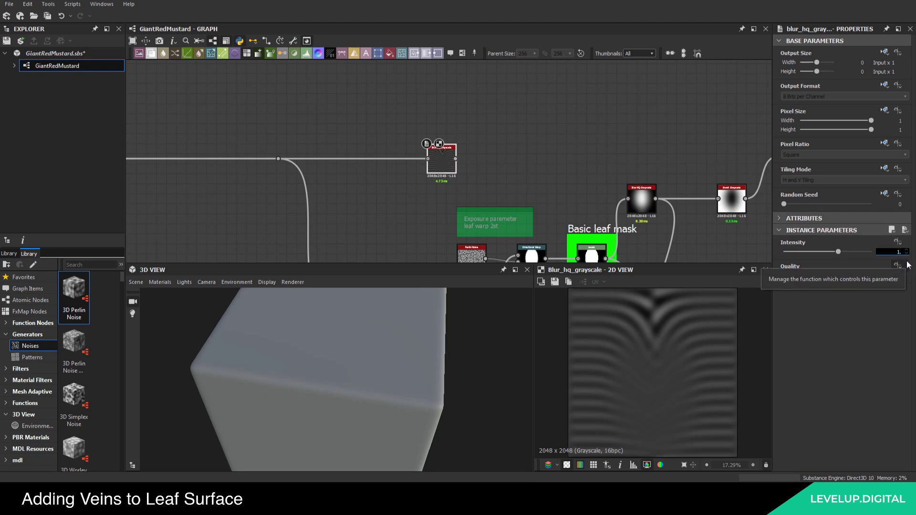
{"action": "type", "text": "94"}
{"action": "key", "text": "Return"}
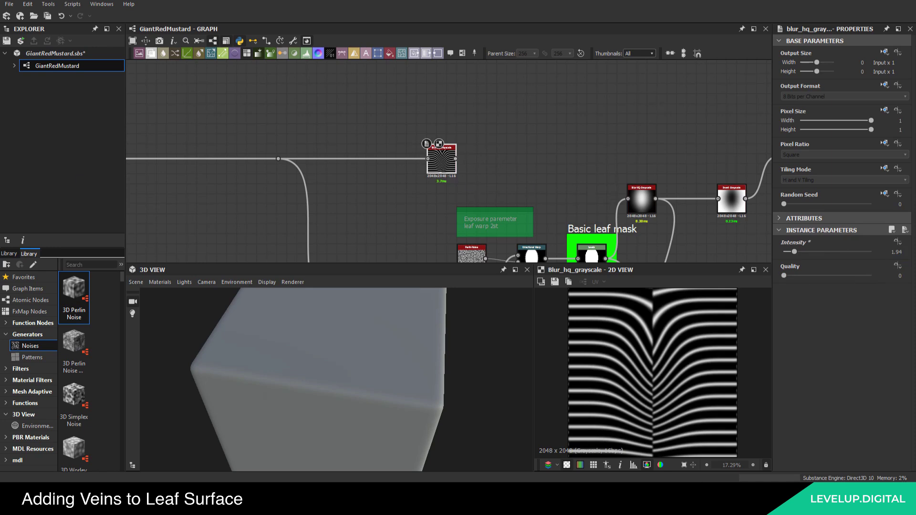
Add a Directional Warp node after the veins blur and connect the blurred veins to its main input
{"action": "middle_click_drag", "start_coordinate": [496, 157], "coordinate": [456, 163]}
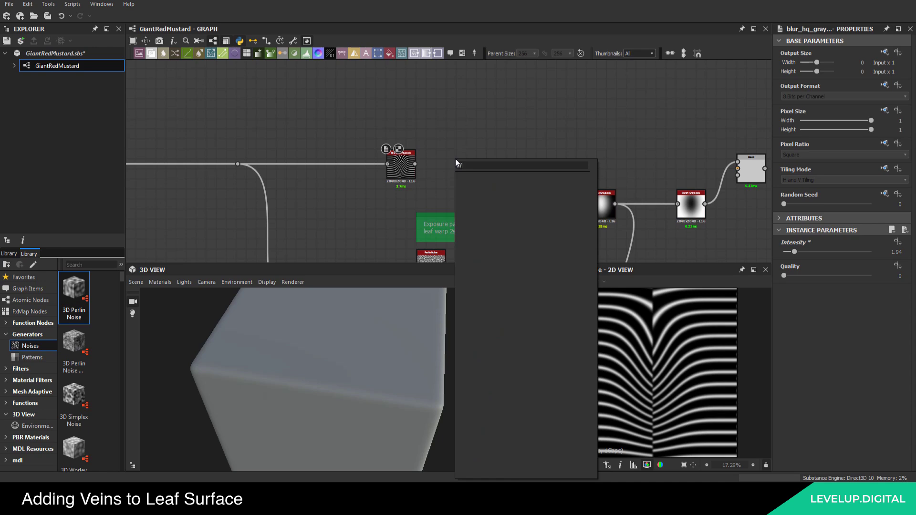
{"action": "left_click", "coordinate": [458, 149]}
{"action": "key", "text": "space"}
{"action": "type", "text": "dir"}
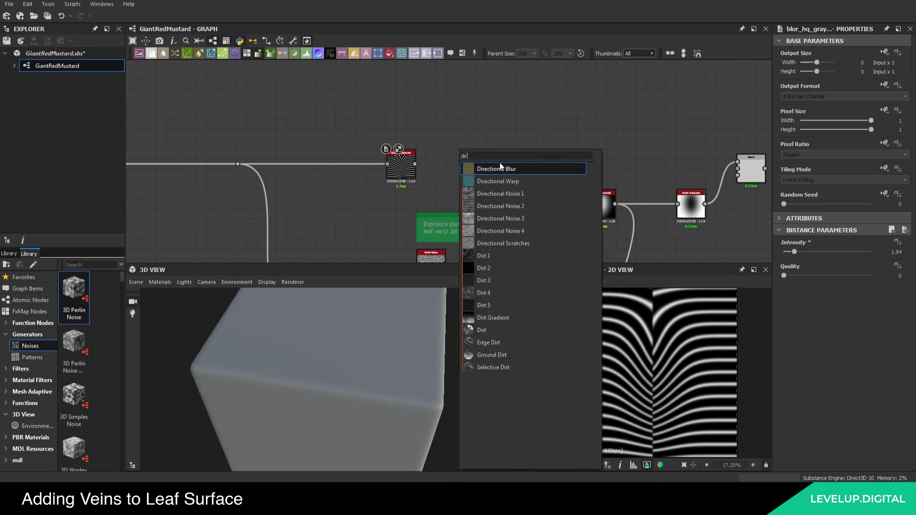
{"action": "left_click", "coordinate": [499, 180]}
{"action": "scroll", "coordinate": [460, 163], "scroll_direction": "up", "scroll_amount": 3}
{"action": "left_click_drag", "start_coordinate": [495, 165], "coordinate": [513, 168]}
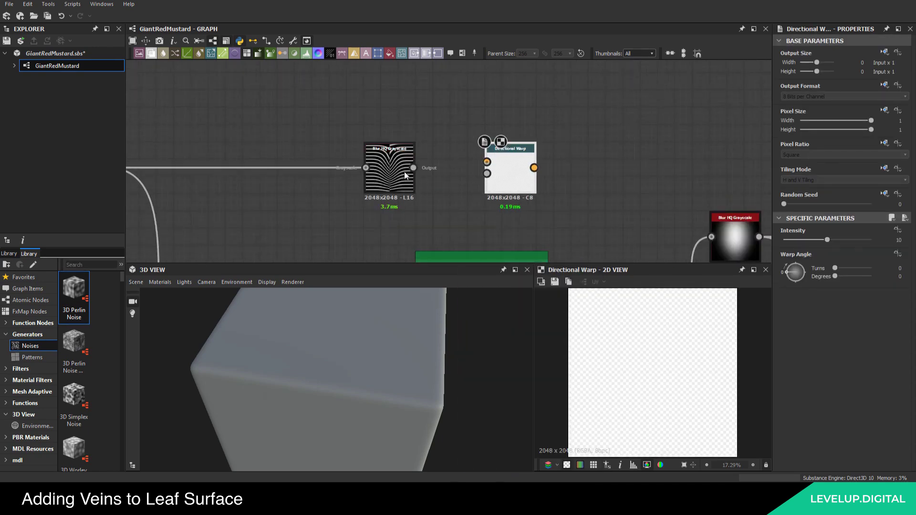
{"action": "left_click_drag", "start_coordinate": [413, 167], "coordinate": [489, 164]}
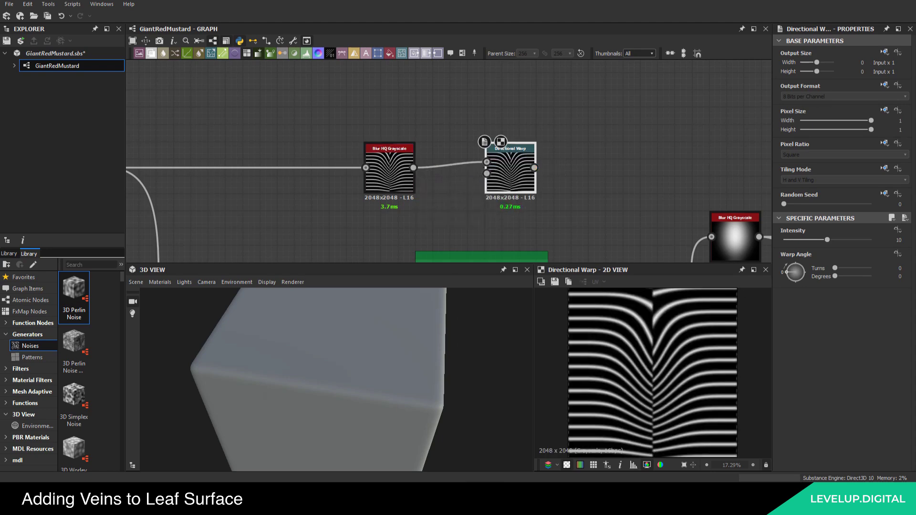
Connect the leaf warp's Perlin Noise to the Directional Warp's intensity input and move the veins blur beside the warp node
{"action": "middle_click_drag", "start_coordinate": [369, 152], "coordinate": [393, 103]}
{"action": "scroll", "coordinate": [400, 139], "scroll_direction": "down", "scroll_amount": 5}
{"action": "middle_click_drag", "start_coordinate": [401, 170], "coordinate": [335, 175]}
{"action": "scroll", "coordinate": [385, 201], "scroll_direction": "up", "scroll_amount": 3}
{"action": "left_click_drag", "start_coordinate": [379, 199], "coordinate": [393, 84]}
{"action": "middle_click_drag", "start_coordinate": [423, 76], "coordinate": [411, 145]}
{"action": "left_click_drag", "start_coordinate": [412, 145], "coordinate": [435, 145]}
{"action": "middle_click_drag", "start_coordinate": [410, 161], "coordinate": [427, 128]}
{"action": "middle_click_drag", "start_coordinate": [447, 193], "coordinate": [407, 155]}
{"action": "middle_click_drag", "start_coordinate": [331, 184], "coordinate": [341, 154]}
{"action": "scroll", "coordinate": [306, 159], "scroll_direction": "down", "scroll_amount": 4}
{"action": "middle_click_drag", "start_coordinate": [327, 106], "coordinate": [349, 162]}
{"action": "scroll", "coordinate": [348, 159], "scroll_direction": "up", "scroll_amount": 4}
{"action": "left_click_drag", "start_coordinate": [289, 176], "coordinate": [327, 174]}
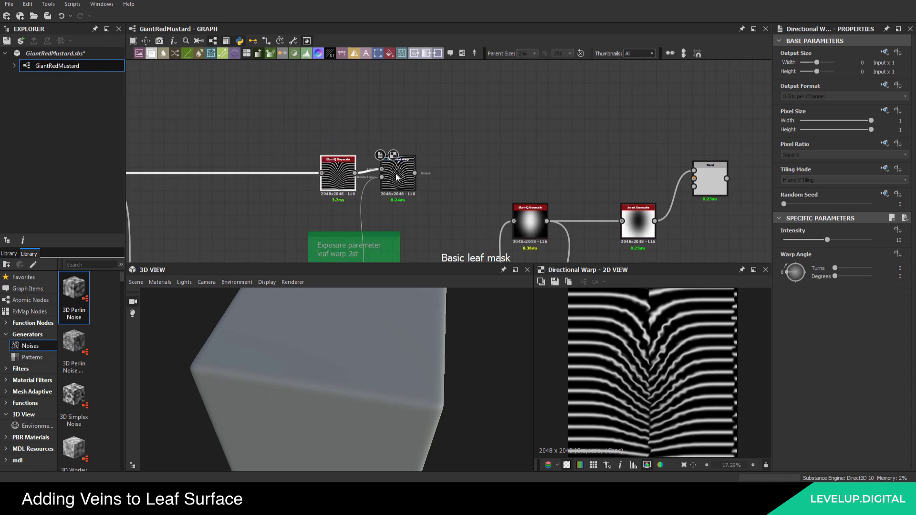
Set the veins Directional Warp's intensity to 2 and its warp angle to 90 degrees
{"action": "scroll", "coordinate": [363, 171], "scroll_direction": "up", "scroll_amount": 3}
{"action": "scroll", "coordinate": [643, 385], "scroll_direction": "up", "scroll_amount": 2}
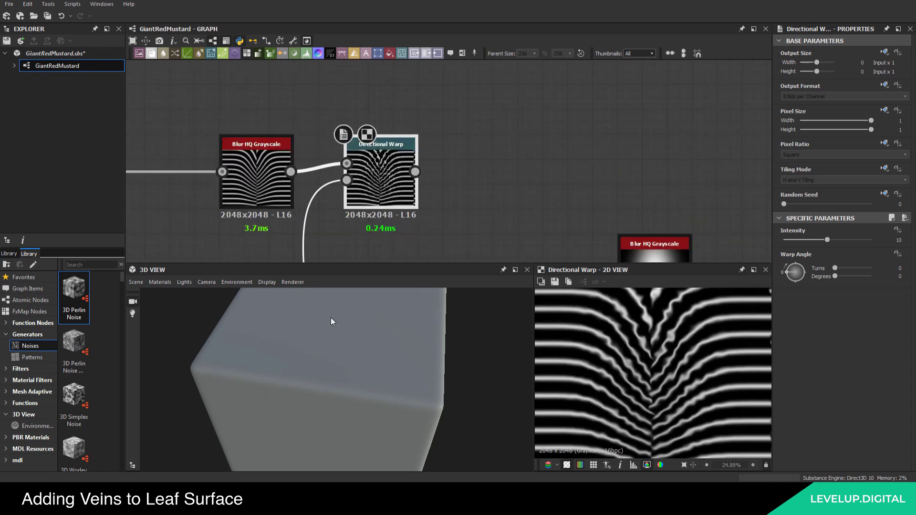
{"action": "double_click", "coordinate": [883, 240]}
{"action": "key", "text": "Return"}
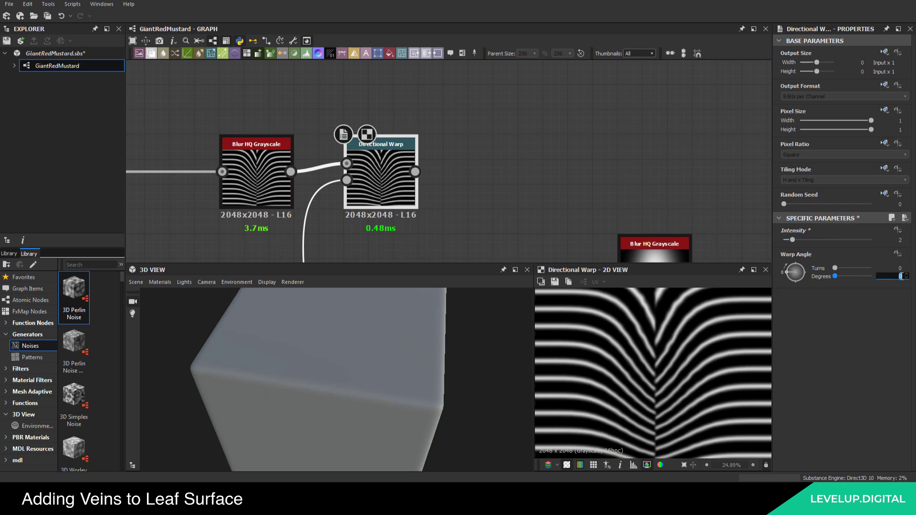
{"action": "key", "text": "Return"}
{"action": "scroll", "coordinate": [625, 382], "scroll_direction": "up", "scroll_amount": 4}
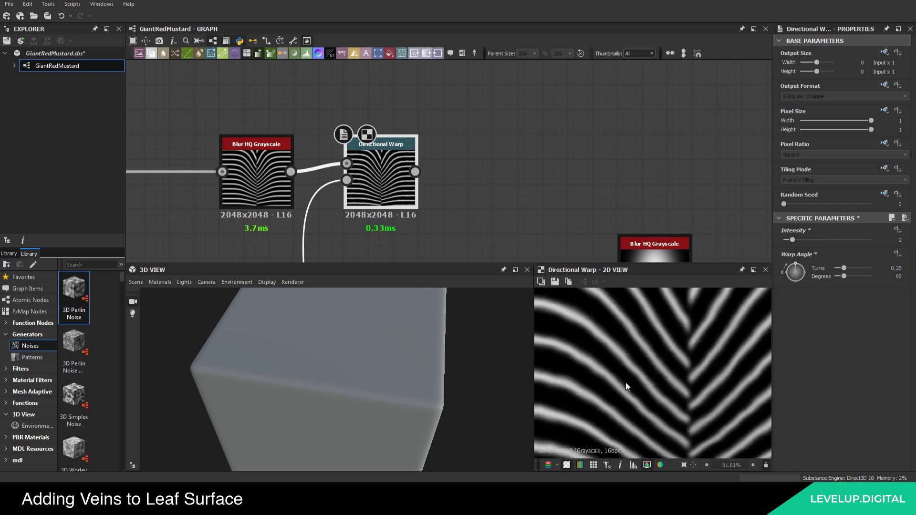
{"action": "scroll", "coordinate": [649, 395], "scroll_direction": "down", "scroll_amount": 2}
{"action": "middle_click_drag", "start_coordinate": [670, 398], "coordinate": [689, 293]}
{"action": "scroll", "coordinate": [656, 408], "scroll_direction": "up", "scroll_amount": 1}
{"action": "middle_click_drag", "start_coordinate": [681, 441], "coordinate": [648, 389]}
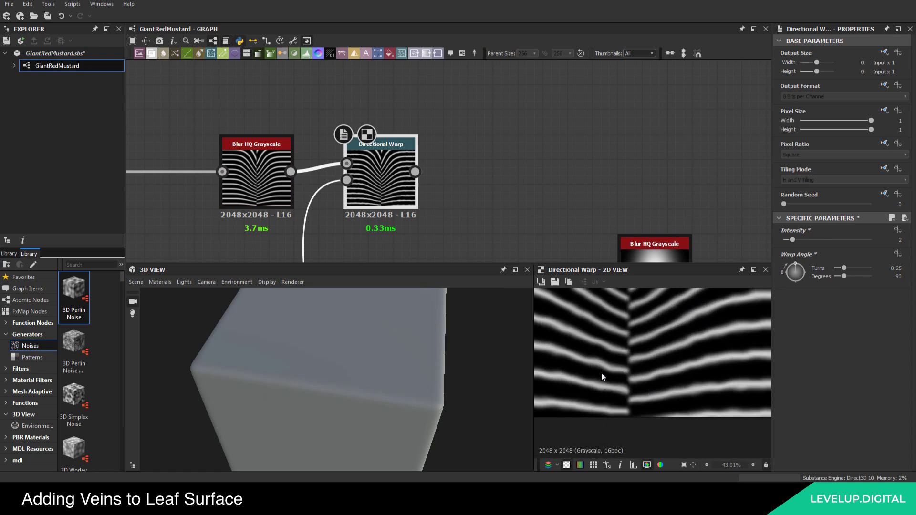
Move the veins blur and Directional Warp nodes together closer to the Blend node
{"action": "scroll", "coordinate": [388, 130], "scroll_direction": "down", "scroll_amount": 4}
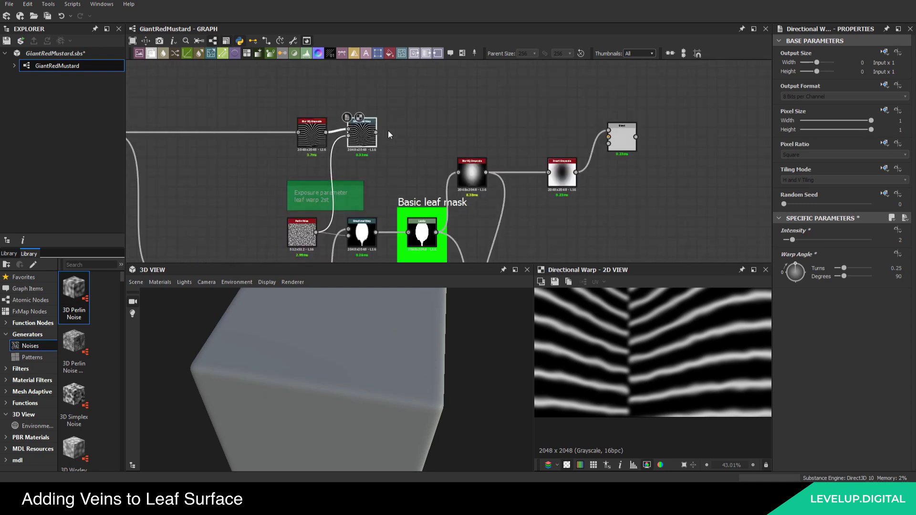
{"action": "scroll", "coordinate": [463, 158], "scroll_direction": "down", "scroll_amount": 4}
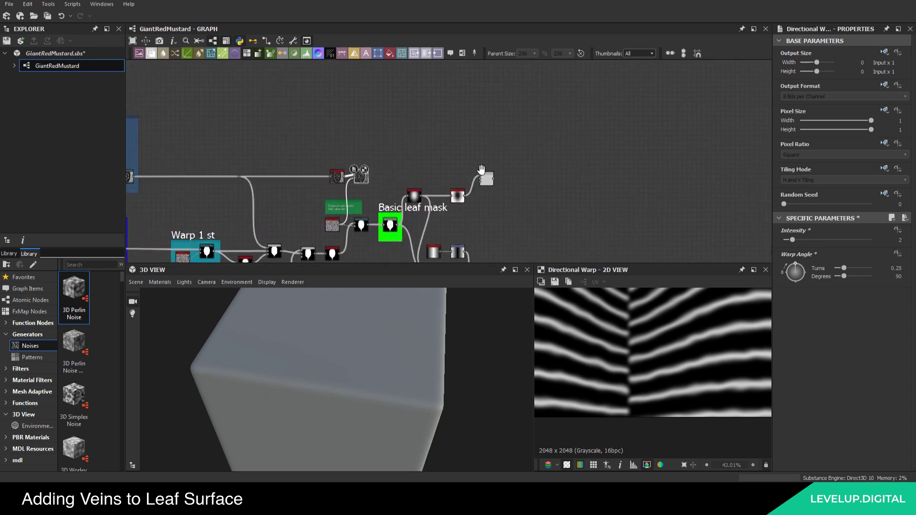
{"action": "left_click_drag", "start_coordinate": [337, 177], "coordinate": [388, 177]}
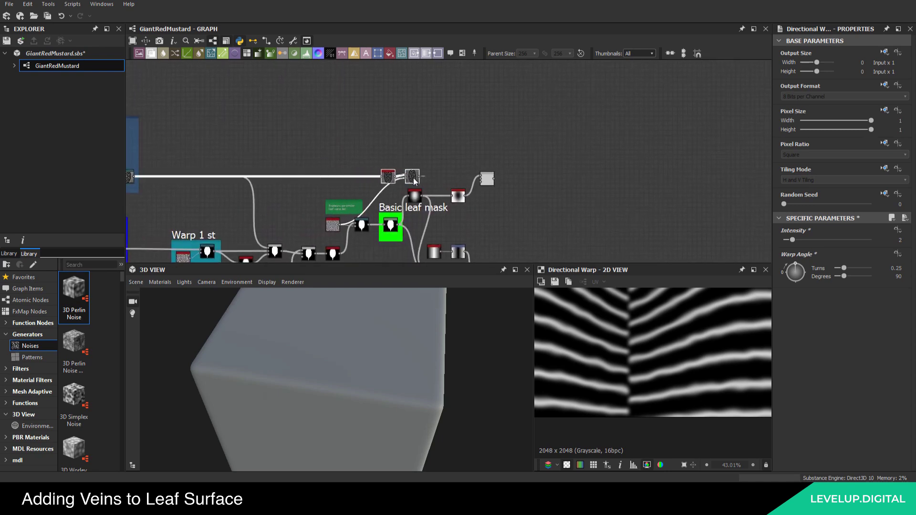
Route the Perlin Noise link through a dot node placed ahead of the veins blur, and save the package
{"action": "scroll", "coordinate": [403, 189], "scroll_direction": "up", "scroll_amount": 5}
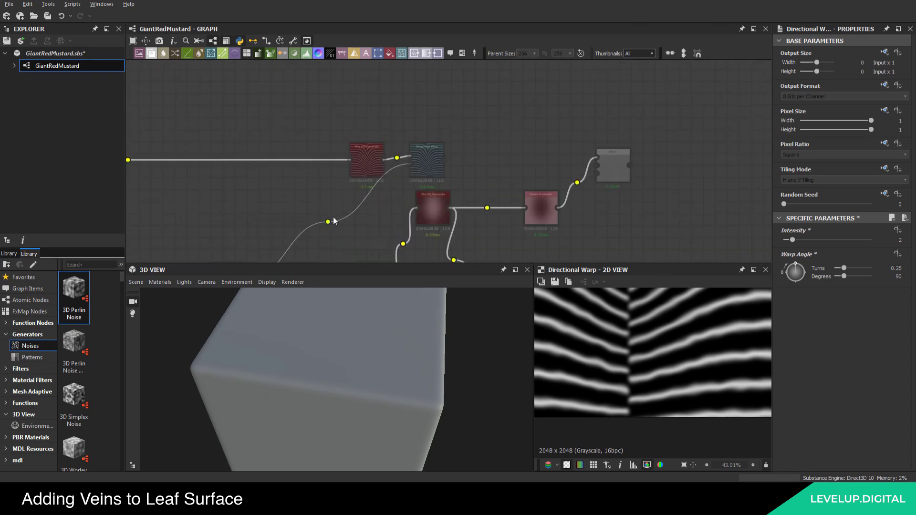
{"action": "left_click_drag", "start_coordinate": [328, 223], "coordinate": [258, 170]}
{"action": "middle_click_drag", "start_coordinate": [296, 222], "coordinate": [343, 155]}
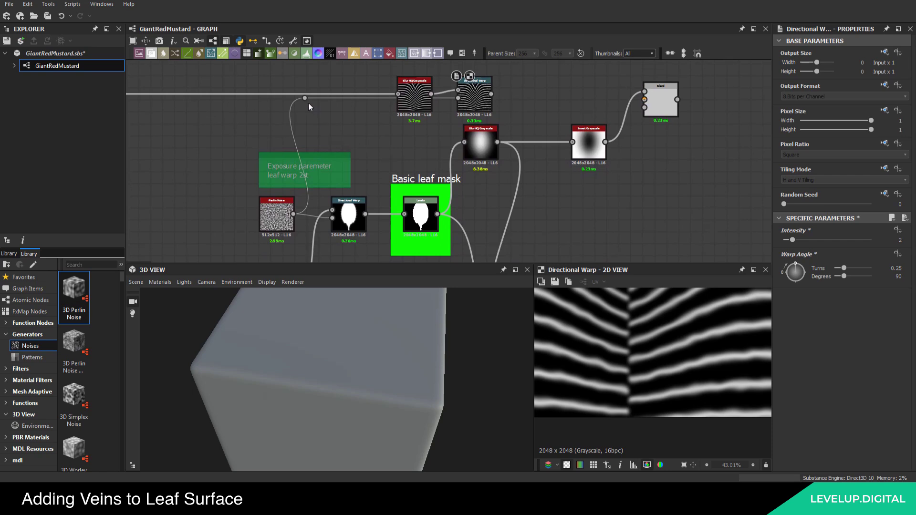
{"action": "left_click_drag", "start_coordinate": [304, 98], "coordinate": [320, 98]}
{"action": "key", "text": "ctrl+s"}
Connect the warped veins to the Blend node's background input and set its blending mode to Subtract
{"action": "scroll", "coordinate": [357, 147], "scroll_direction": "down", "scroll_amount": 3}
{"action": "scroll", "coordinate": [376, 138], "scroll_direction": "up", "scroll_amount": 1}
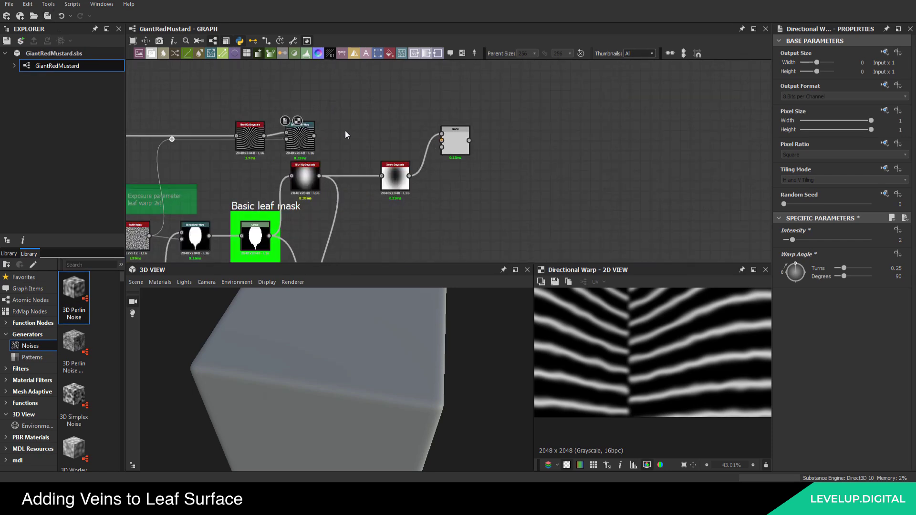
{"action": "left_click_drag", "start_coordinate": [313, 135], "coordinate": [442, 141]}
{"action": "double_click", "coordinate": [453, 142]}
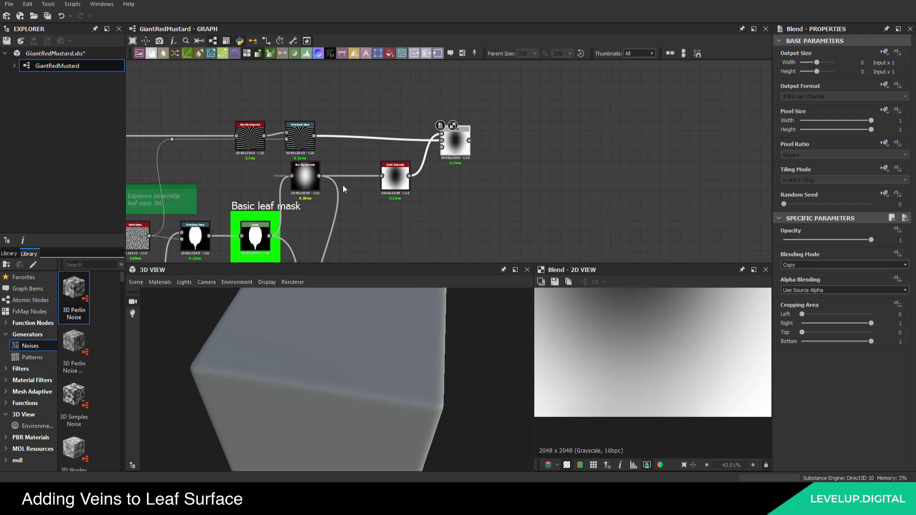
{"action": "left_click", "coordinate": [811, 264]}
{"action": "left_click", "coordinate": [795, 283]}
{"action": "scroll", "coordinate": [682, 394], "scroll_direction": "down", "scroll_amount": 1}
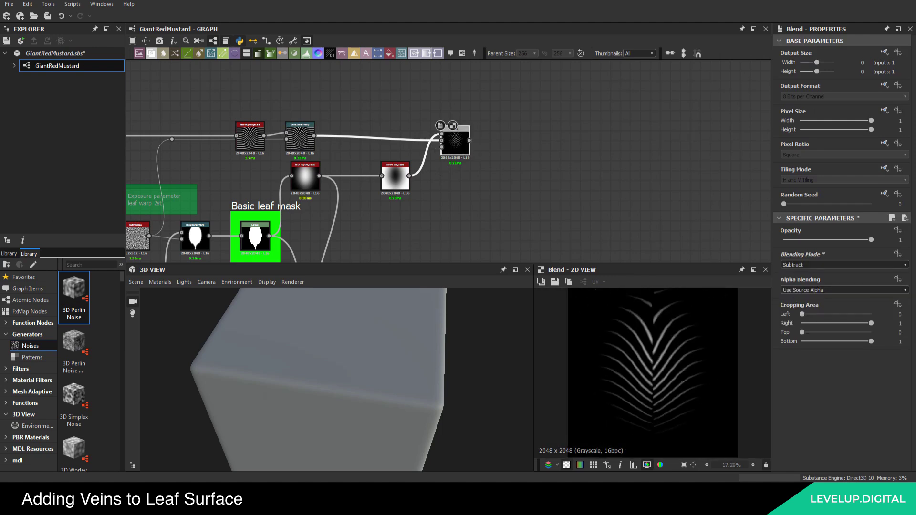
Add another Blend node with the leaf height as background and the subtracted veins as foreground
{"action": "scroll", "coordinate": [532, 147], "scroll_direction": "down", "scroll_amount": 4}
{"action": "scroll", "coordinate": [410, 175], "scroll_direction": "up", "scroll_amount": 3}
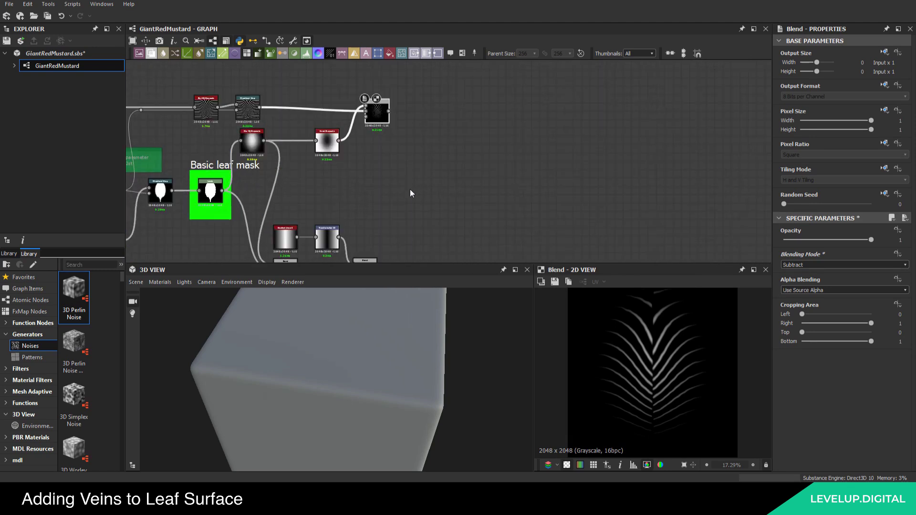
{"action": "key", "text": "space"}
{"action": "type", "text": "bl"}
{"action": "left_click", "coordinate": [432, 198]}
{"action": "left_click_drag", "start_coordinate": [373, 253], "coordinate": [418, 147]}
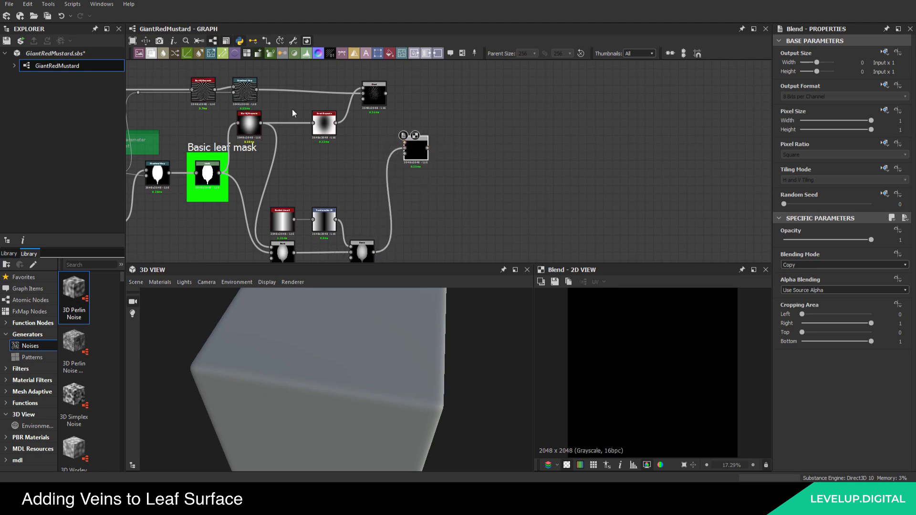
{"action": "middle_click_drag", "start_coordinate": [448, 93], "coordinate": [443, 96]}
{"action": "left_click_drag", "start_coordinate": [381, 98], "coordinate": [403, 148]}
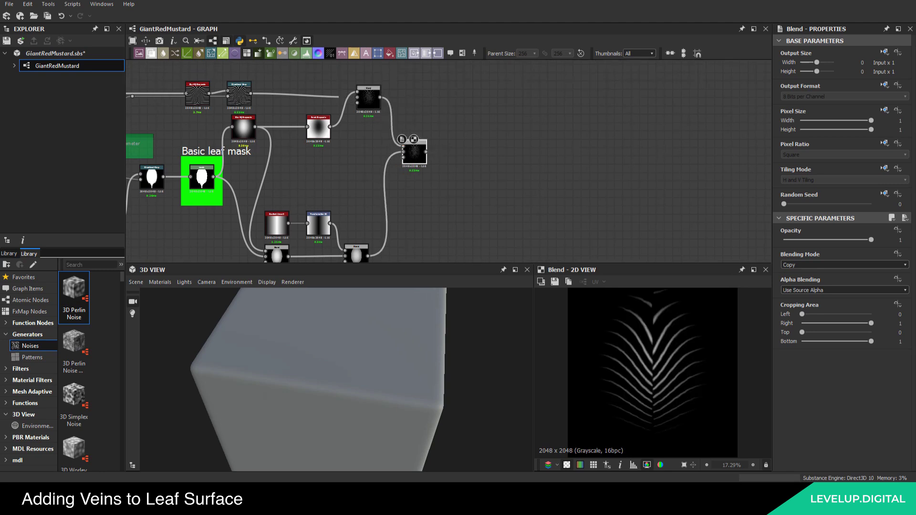
Set the new Blend node to Subtract with an opacity of 0.25
{"action": "middle_click_drag", "start_coordinate": [415, 174], "coordinate": [375, 163]}
{"action": "scroll", "coordinate": [375, 164], "scroll_direction": "up", "scroll_amount": 2}
{"action": "left_click", "coordinate": [804, 265]}
{"action": "left_click", "coordinate": [806, 281]}
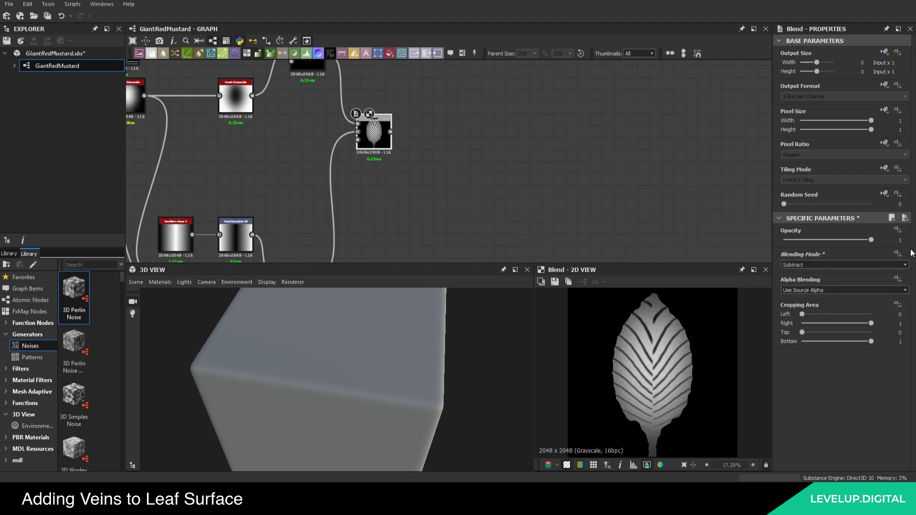
{"action": "double_click", "coordinate": [902, 240]}
{"action": "type", "text": "0.25"}
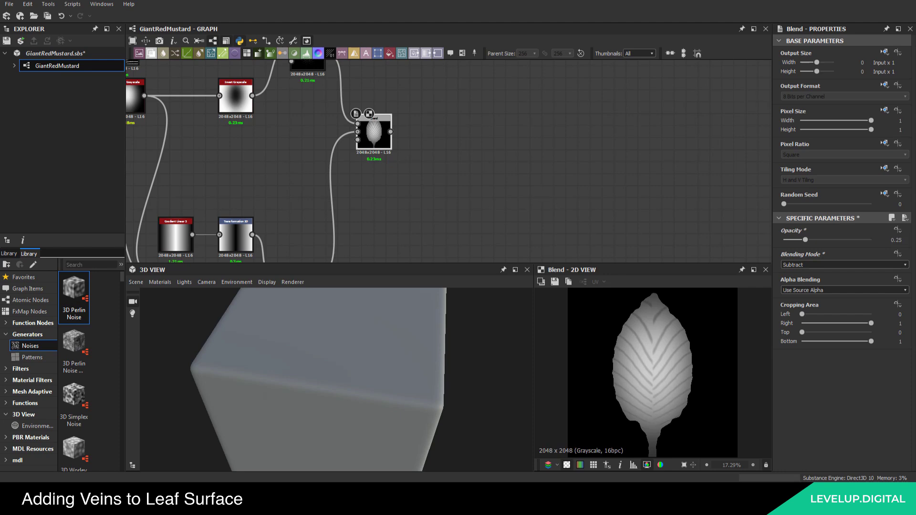
{"action": "scroll", "coordinate": [406, 150], "scroll_direction": "up", "scroll_amount": 4}
{"action": "scroll", "coordinate": [680, 422], "scroll_direction": "up", "scroll_amount": 2}
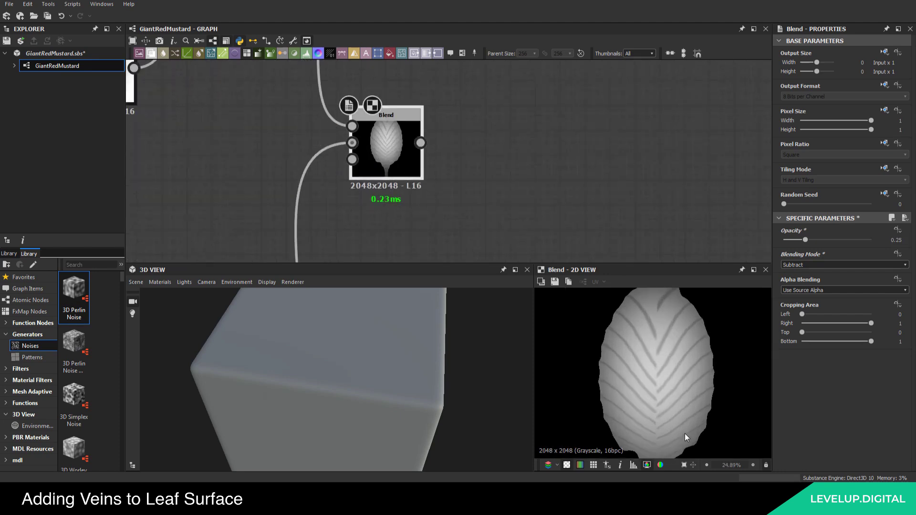
{"action": "scroll", "coordinate": [645, 343], "scroll_direction": "down", "scroll_amount": 3}
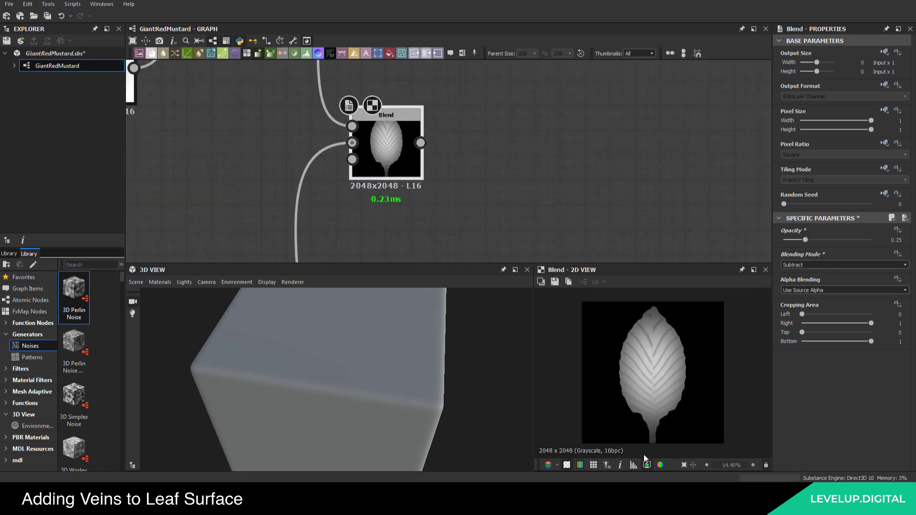
Add a Shape node in the empty area above the veins Blend node
{"action": "middle_click_drag", "start_coordinate": [477, 133], "coordinate": [519, 213]}
{"action": "scroll", "coordinate": [519, 213], "scroll_direction": "down", "scroll_amount": 4}
{"action": "middle_click_drag", "start_coordinate": [485, 153], "coordinate": [455, 187]}
{"action": "key", "text": "space"}
{"action": "type", "text": "sh"}
{"action": "left_click", "coordinate": [476, 163]}
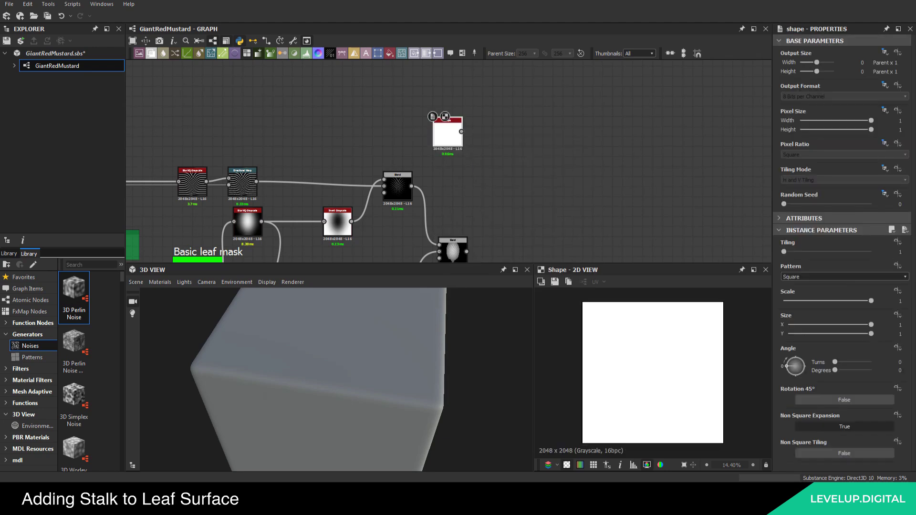
Set the Shape node's X size to 0.01 to make a thin vertical stalk line
{"action": "scroll", "coordinate": [495, 167], "scroll_direction": "up", "scroll_amount": 2}
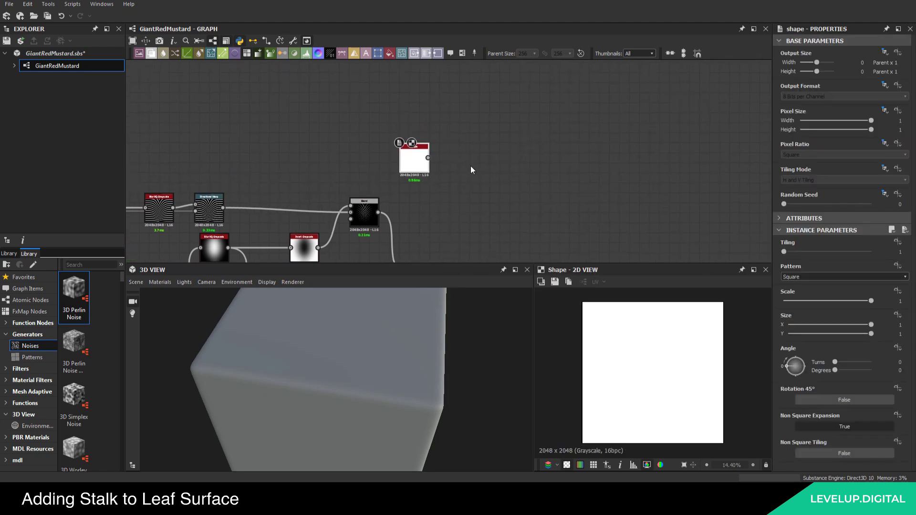
{"action": "left_click", "coordinate": [899, 325]}
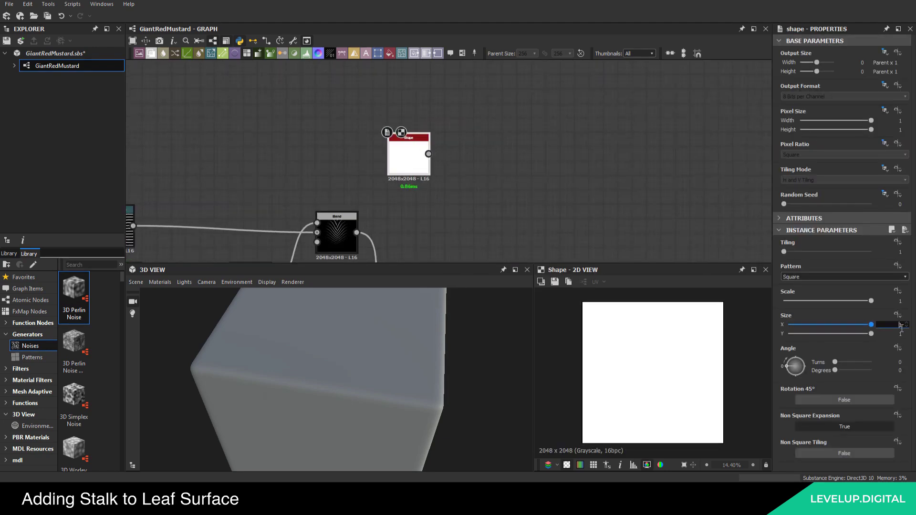
{"action": "type", "text": "0.1"}
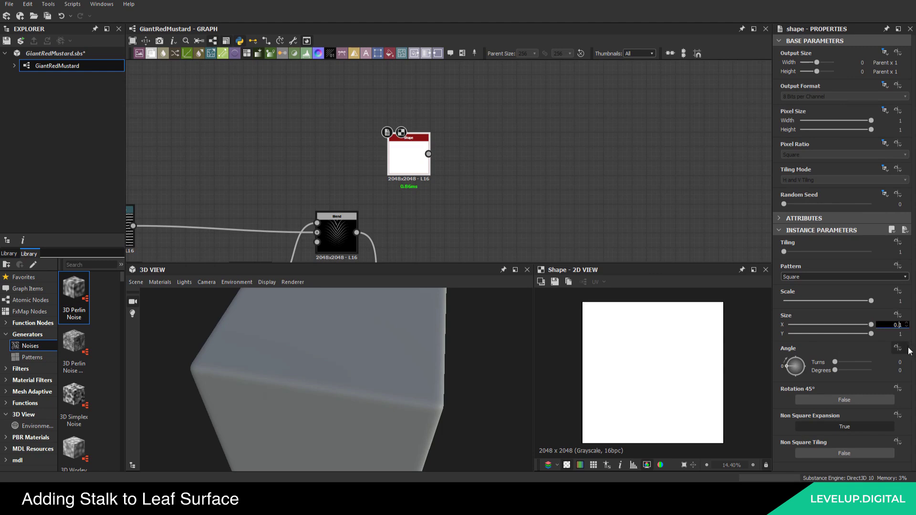
{"action": "key", "text": "Return"}
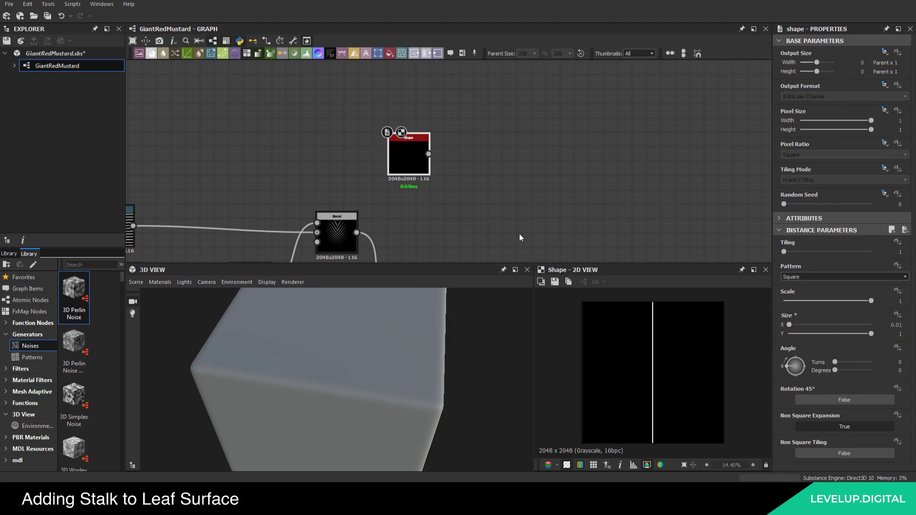
Add a Blur HQ Grayscale node after the Shape and set its intensity to 2.5
{"action": "middle_click_drag", "start_coordinate": [435, 208], "coordinate": [403, 220]}
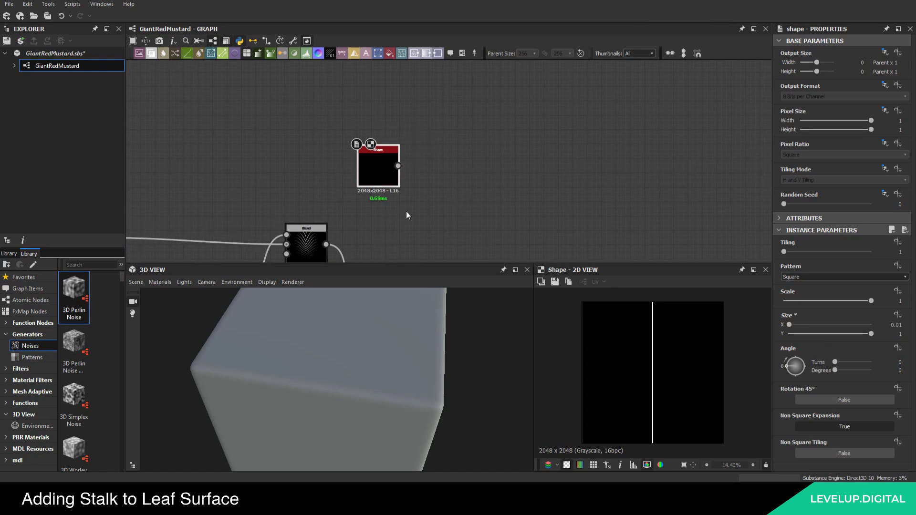
{"action": "key", "text": "space"}
{"action": "type", "text": "bl"}
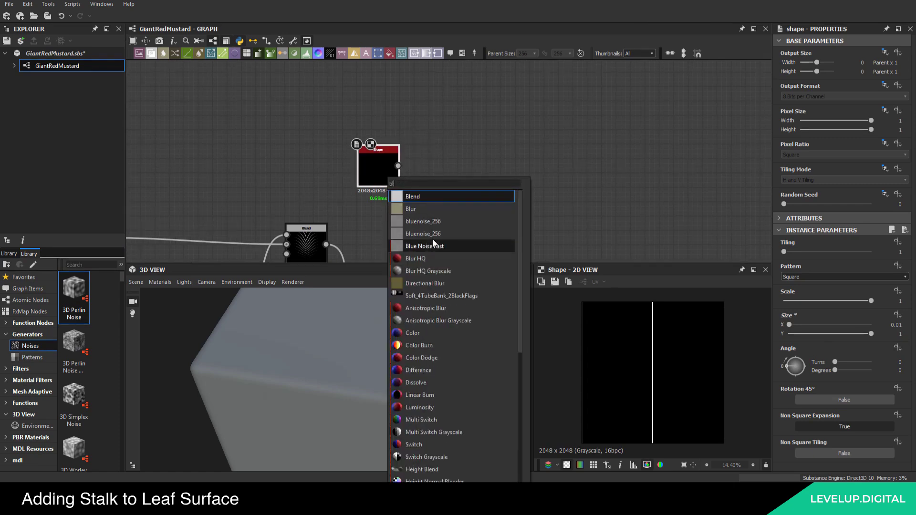
{"action": "left_click", "coordinate": [439, 271]}
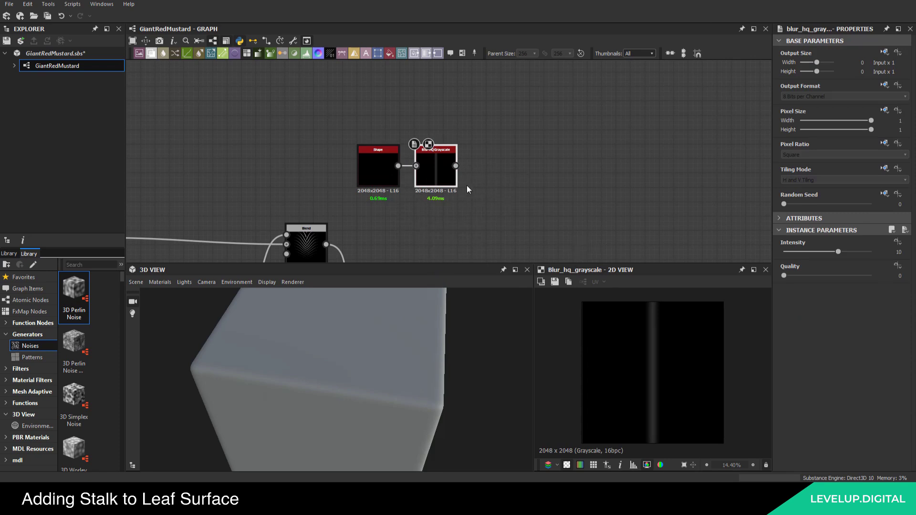
{"action": "double_click", "coordinate": [896, 251]}
{"action": "key", "text": "Return"}
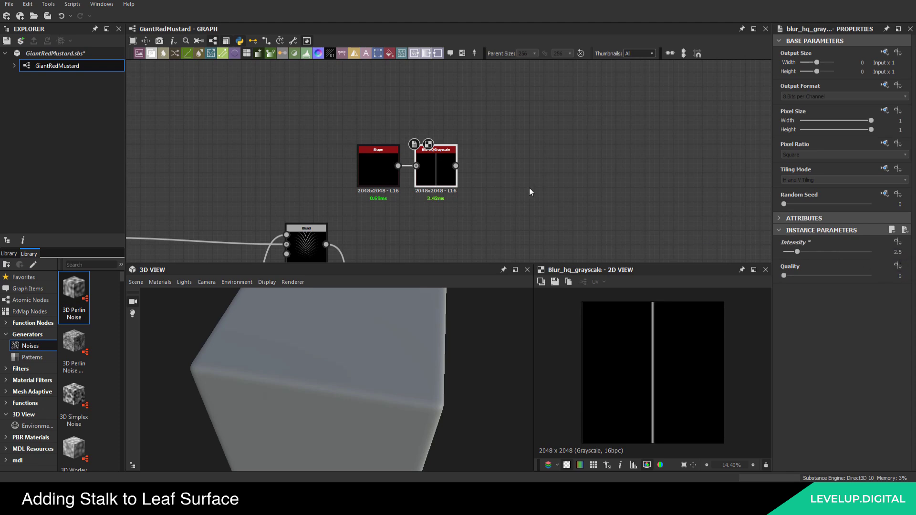
Add a Gradient Linear 1 node above the stalk blur and make its output size absolute at 256 × 256 px
{"action": "middle_click_drag", "start_coordinate": [478, 109], "coordinate": [470, 142]}
{"action": "left_click", "coordinate": [432, 133]}
{"action": "key", "text": "space"}
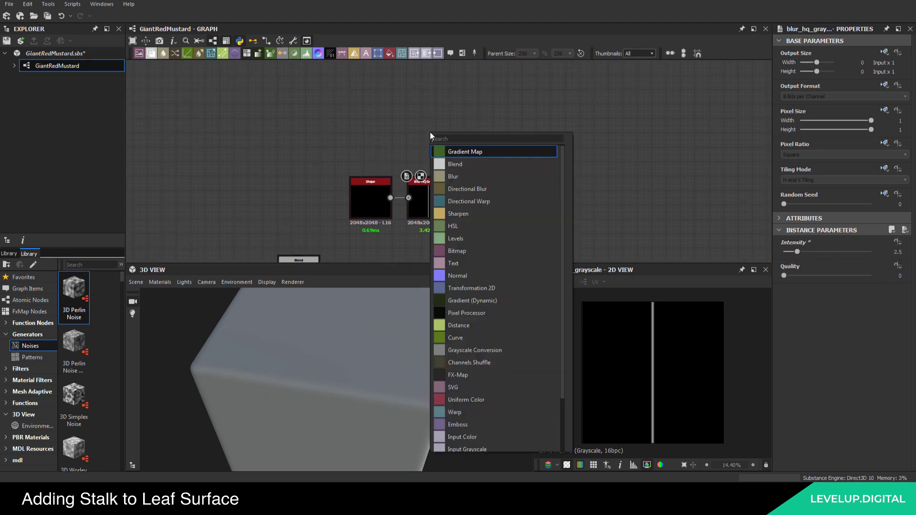
{"action": "type", "text": "li"}
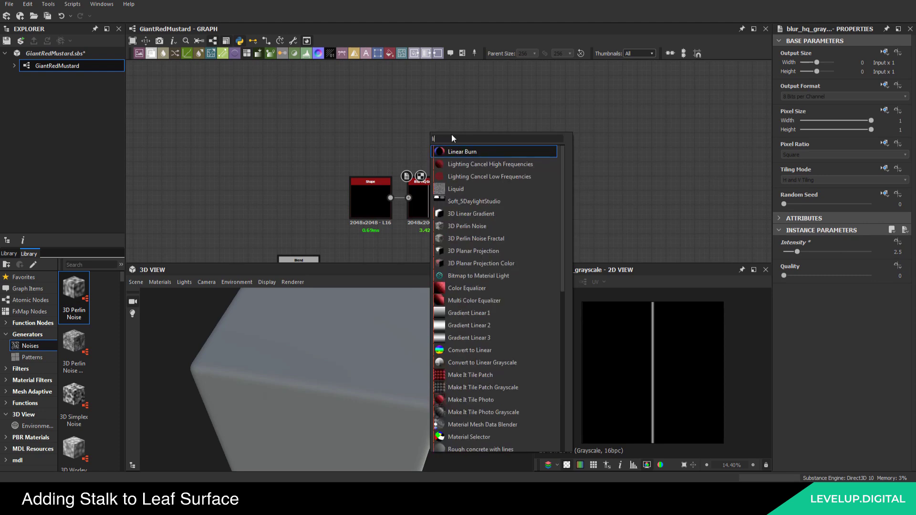
{"action": "left_click", "coordinate": [470, 313]}
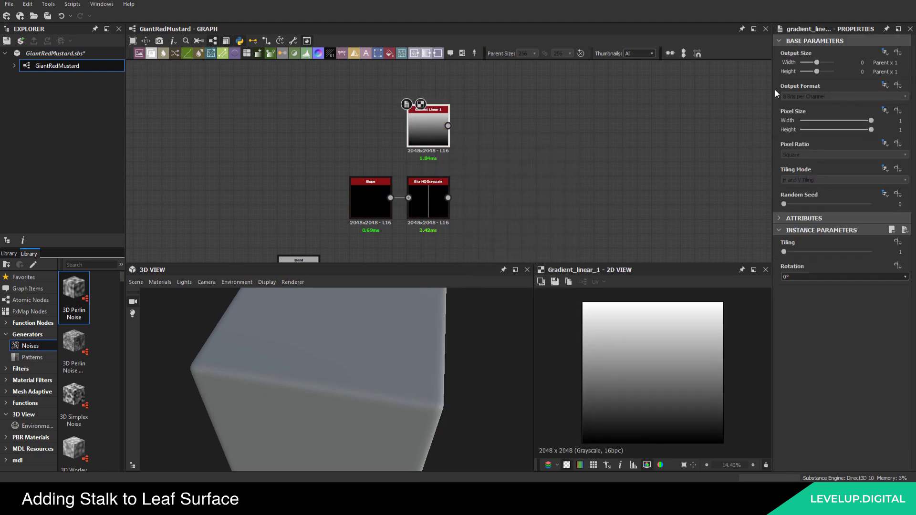
{"action": "left_click", "coordinate": [886, 52]}
{"action": "left_click", "coordinate": [871, 79]}
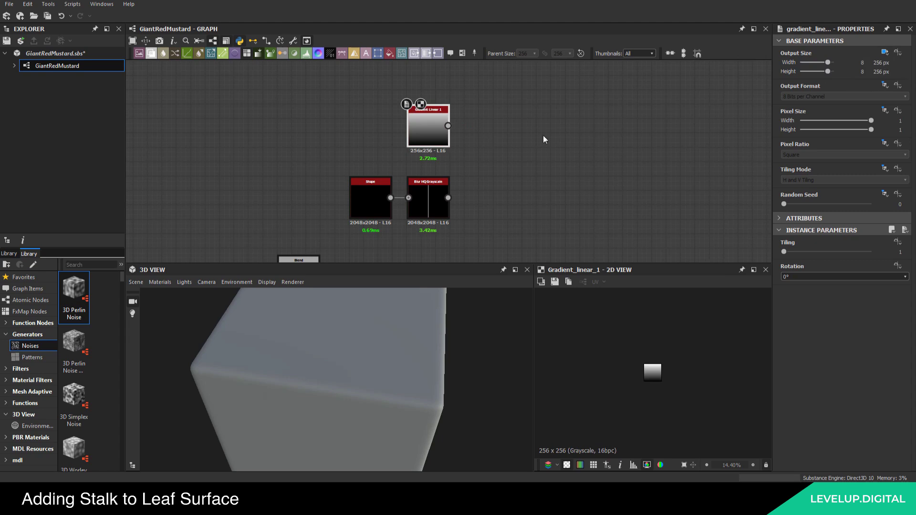
Add a Blend node with the blurred stalk line as background and the linear gradient as foreground
{"action": "middle_click_drag", "start_coordinate": [475, 176], "coordinate": [440, 160]}
{"action": "left_click", "coordinate": [458, 185]}
{"action": "key", "text": "space"}
{"action": "type", "text": "bl"}
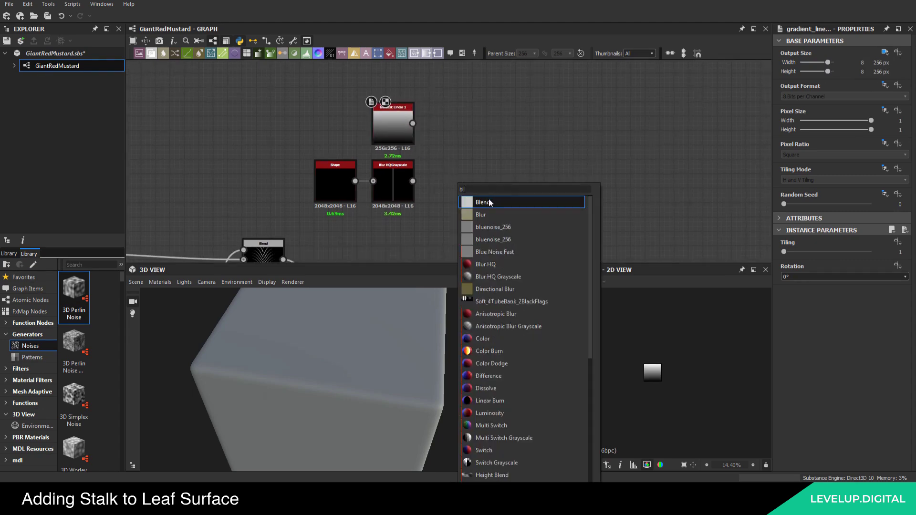
{"action": "left_click", "coordinate": [489, 200]}
{"action": "scroll", "coordinate": [426, 164], "scroll_direction": "up", "scroll_amount": 2}
{"action": "left_click_drag", "start_coordinate": [456, 179], "coordinate": [406, 189]}
{"action": "left_click_drag", "start_coordinate": [454, 154], "coordinate": [399, 105]}
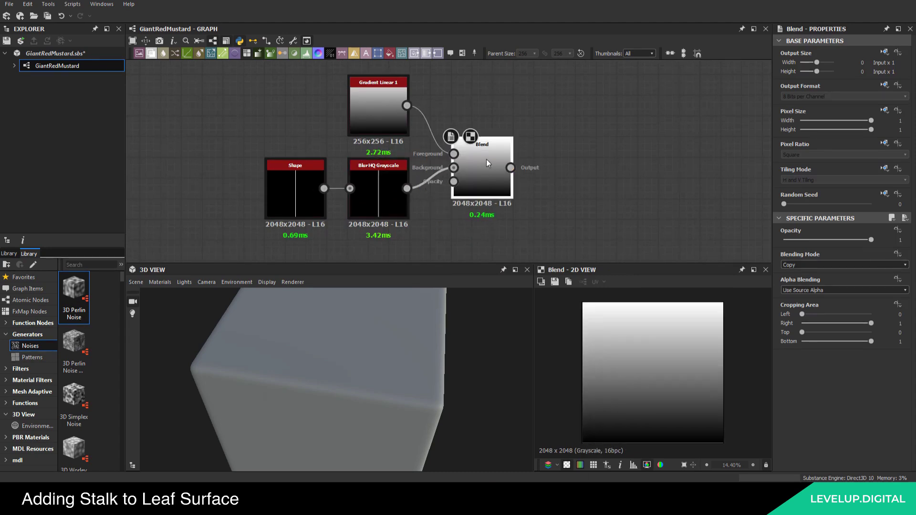
Set the stalk Blend node to Multiply with an opacity of 0.87
{"action": "left_click_drag", "start_coordinate": [486, 159], "coordinate": [468, 152]}
{"action": "left_click", "coordinate": [811, 265]}
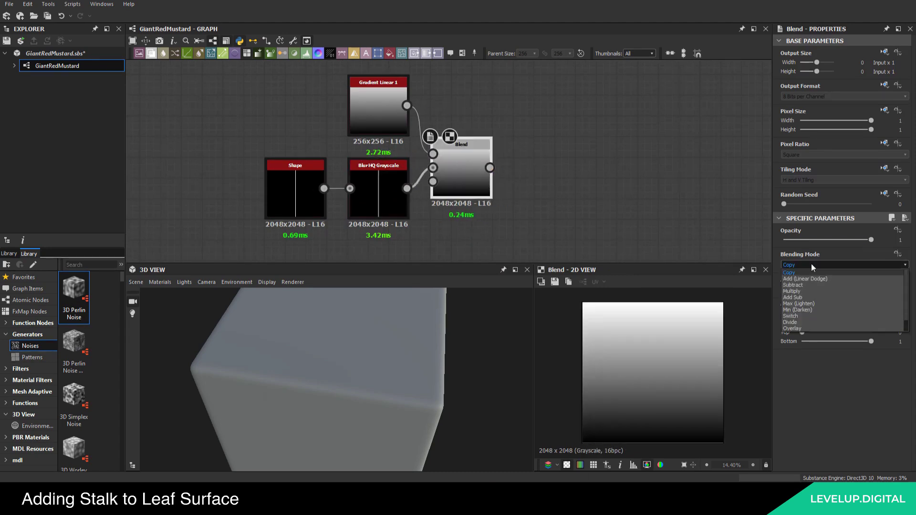
{"action": "left_click", "coordinate": [803, 291]}
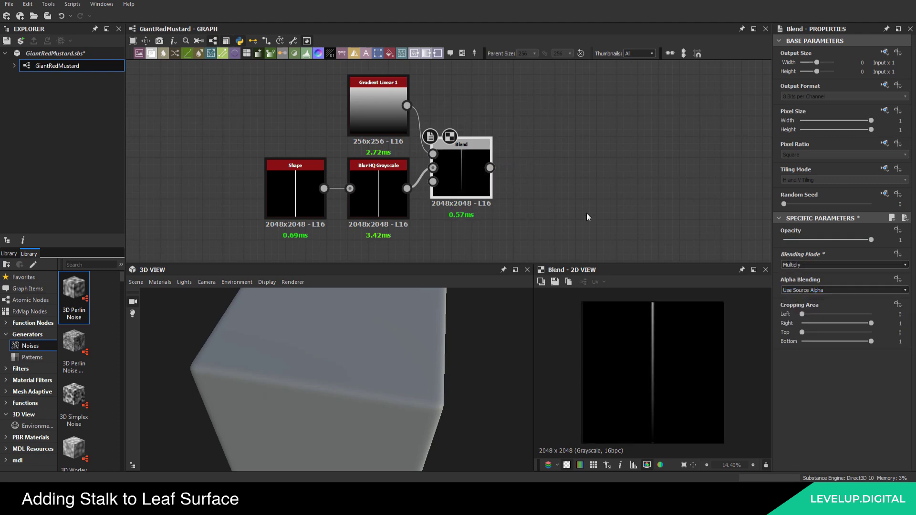
{"action": "left_click", "coordinate": [900, 240]}
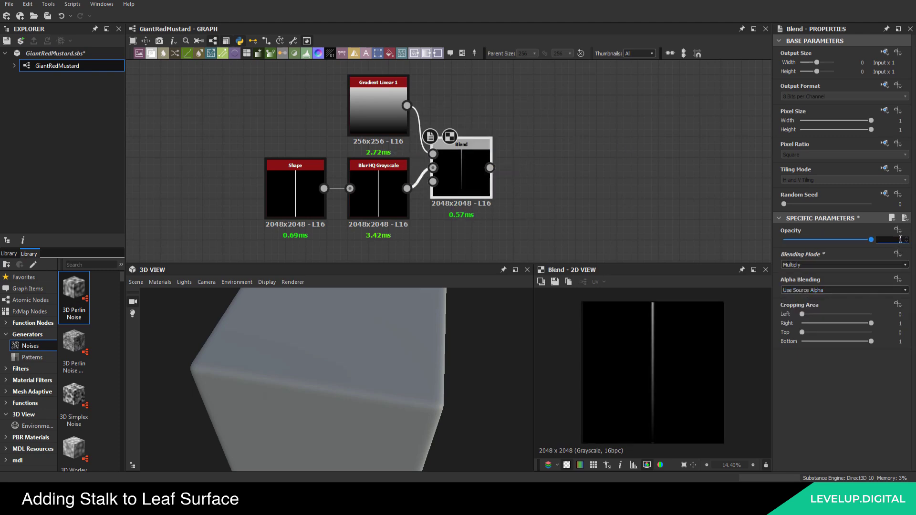
{"action": "type", "text": "0.87"}
{"action": "key", "text": "Return"}
Rotate the linear gradient to run from black at the top to white at the bottom, and preview the stalk Blend
{"action": "left_click", "coordinate": [379, 117]}
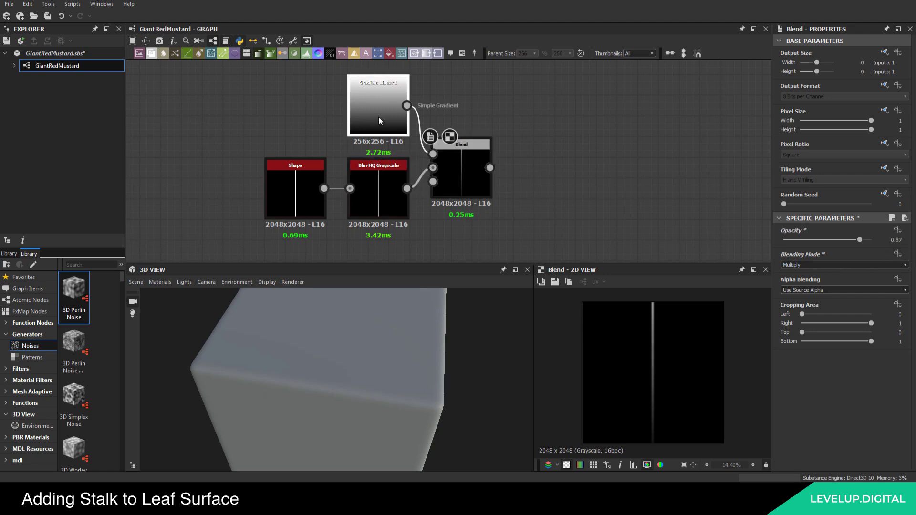
{"action": "left_click", "coordinate": [819, 276]}
{"action": "left_click", "coordinate": [793, 291]}
{"action": "left_click", "coordinate": [798, 277]}
{"action": "left_click", "coordinate": [795, 297]}
{"action": "left_click", "coordinate": [459, 172]}
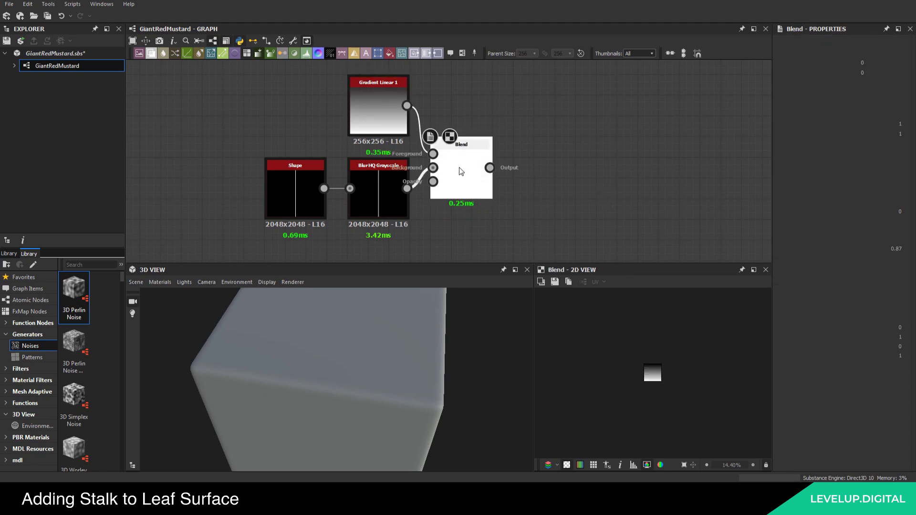
Move the group of stalk nodes down beside the veins Blend node, above the leaf height row
{"action": "middle_click_drag", "start_coordinate": [557, 191], "coordinate": [485, 161]}
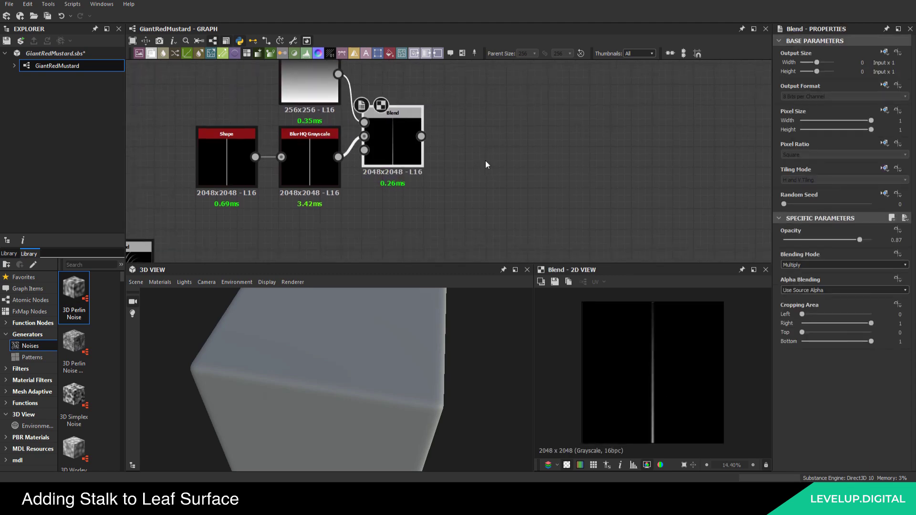
{"action": "scroll", "coordinate": [474, 169], "scroll_direction": "down", "scroll_amount": 4}
{"action": "middle_click_drag", "start_coordinate": [464, 244], "coordinate": [425, 183]}
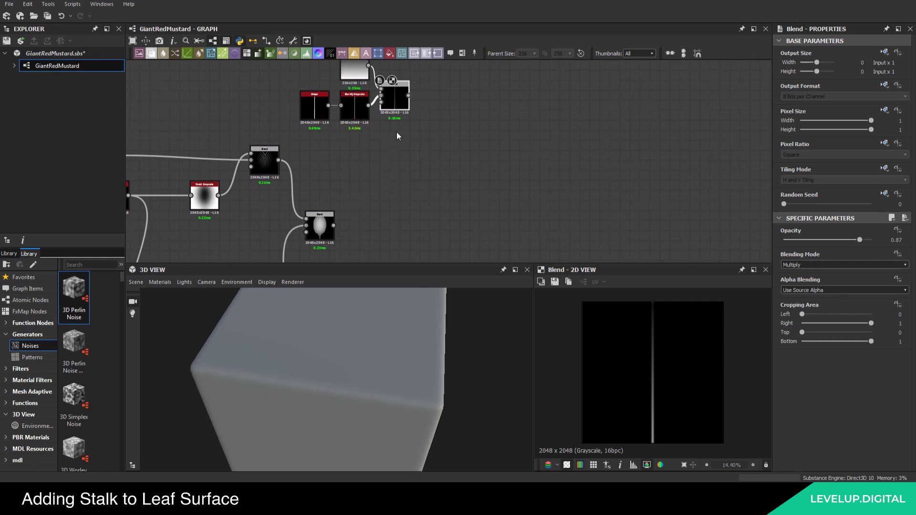
{"action": "middle_click_drag", "start_coordinate": [389, 143], "coordinate": [389, 153]}
{"action": "left_click_drag", "start_coordinate": [474, 86], "coordinate": [306, 128]}
{"action": "left_click_drag", "start_coordinate": [314, 129], "coordinate": [325, 189]}
{"action": "left_click", "coordinate": [431, 222]}
{"action": "middle_click_drag", "start_coordinate": [432, 221], "coordinate": [416, 196]}
Add a Blend node set to Subtract, with the veined leaf height as background and the stalk as foreground
{"action": "key", "text": "space"}
{"action": "type", "text": "bl"}
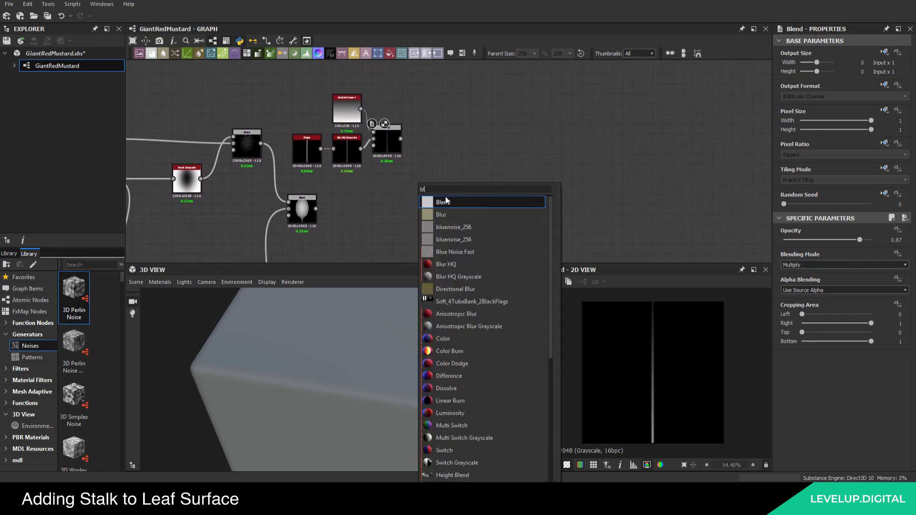
{"action": "left_click", "coordinate": [446, 201]}
{"action": "scroll", "coordinate": [316, 208], "scroll_direction": "up", "scroll_amount": 1}
{"action": "left_click_drag", "start_coordinate": [315, 207], "coordinate": [448, 213]}
{"action": "left_click_drag", "start_coordinate": [417, 123], "coordinate": [432, 199]}
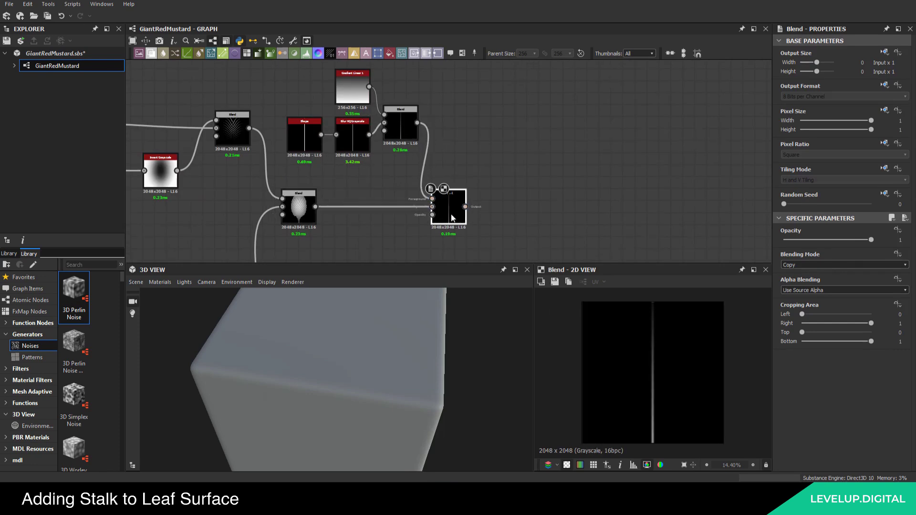
{"action": "left_click", "coordinate": [801, 267]}
{"action": "left_click", "coordinate": [797, 284]}
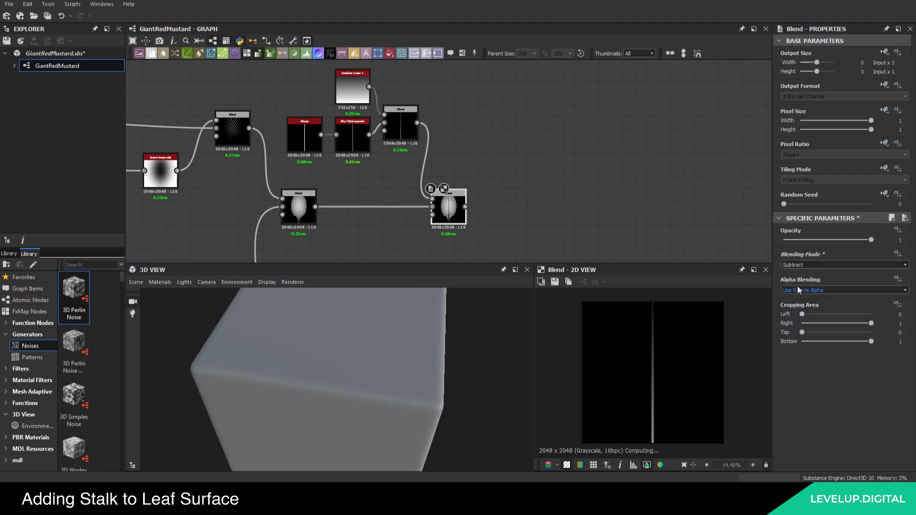
Shift the stalk nodes and the stalk-subtracting Blend farther to the right of the leaf height Blend
{"action": "middle_click_drag", "start_coordinate": [466, 141], "coordinate": [474, 199]}
{"action": "left_click_drag", "start_coordinate": [449, 126], "coordinate": [308, 206]}
{"action": "scroll", "coordinate": [420, 186], "scroll_direction": "down", "scroll_amount": 2}
{"action": "middle_click_drag", "start_coordinate": [432, 217], "coordinate": [415, 162]}
{"action": "left_click_drag", "start_coordinate": [444, 86], "coordinate": [320, 149]}
{"action": "left_click_drag", "start_coordinate": [432, 181], "coordinate": [457, 181], "text": "shift"}
{"action": "left_click", "coordinate": [458, 129]}
{"action": "middle_click_drag", "start_coordinate": [432, 83], "coordinate": [427, 106]}
Enclose the four stalk nodes in a frame titled "stalk" and save the package
{"action": "left_click_drag", "start_coordinate": [431, 99], "coordinate": [345, 153]}
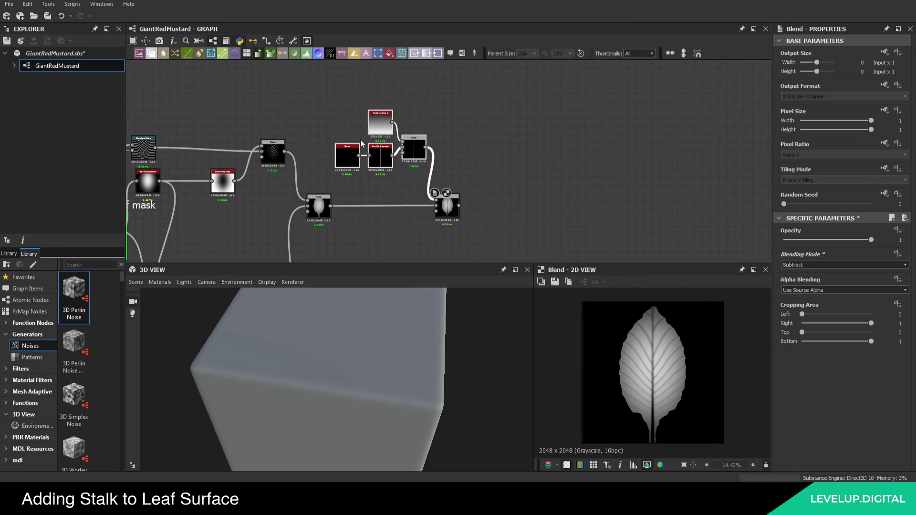
{"action": "left_click", "coordinate": [450, 54]}
{"action": "left_click_drag", "start_coordinate": [421, 118], "coordinate": [346, 170]}
{"action": "key", "text": "Delete"}
{"action": "left_click", "coordinate": [462, 54]}
{"action": "double_click", "coordinate": [789, 87]}
{"action": "type", "text": "stalk"}
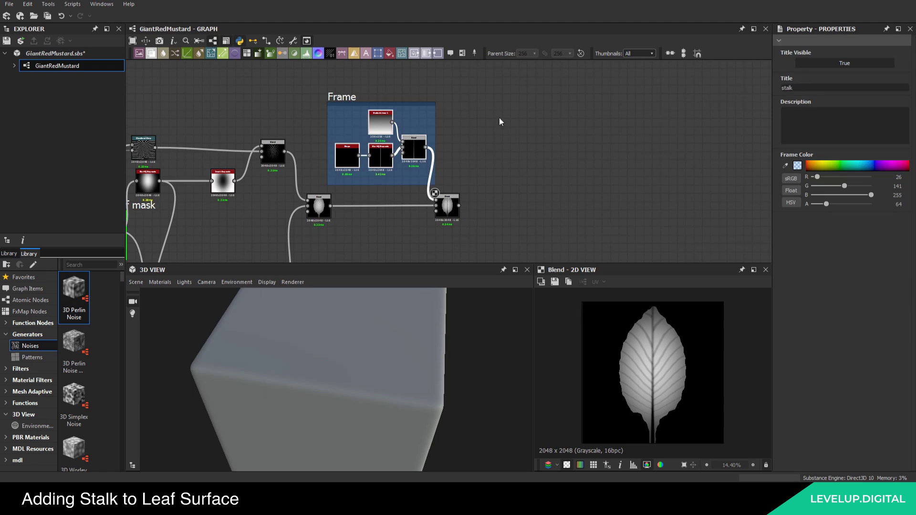
{"action": "key", "text": "Return"}
{"action": "scroll", "coordinate": [470, 119], "scroll_direction": "down", "scroll_amount": 1}
{"action": "key", "text": "ctrl+s"}
Nudge the stalk-subtracting Blend node slightly to the right and save the package again
{"action": "scroll", "coordinate": [473, 191], "scroll_direction": "up", "scroll_amount": 4}
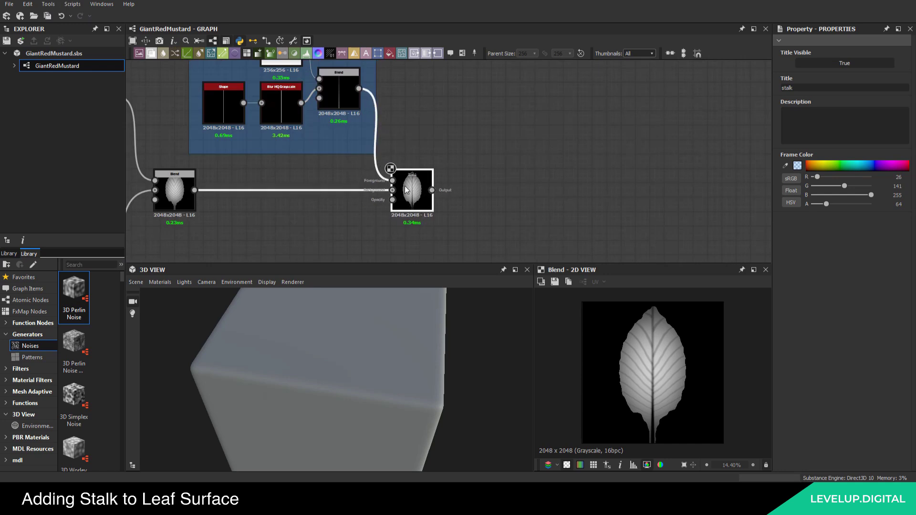
{"action": "left_click", "coordinate": [411, 188]}
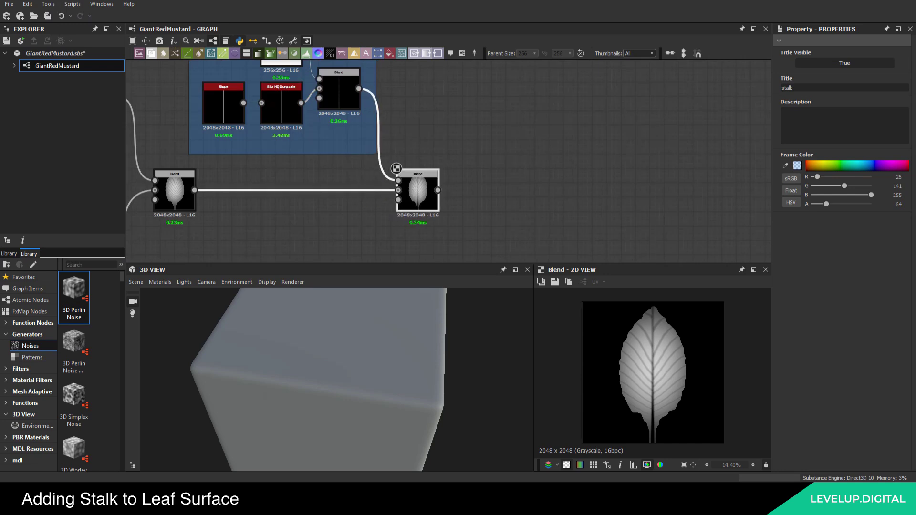
{"action": "scroll", "coordinate": [475, 163], "scroll_direction": "down", "scroll_amount": 2}
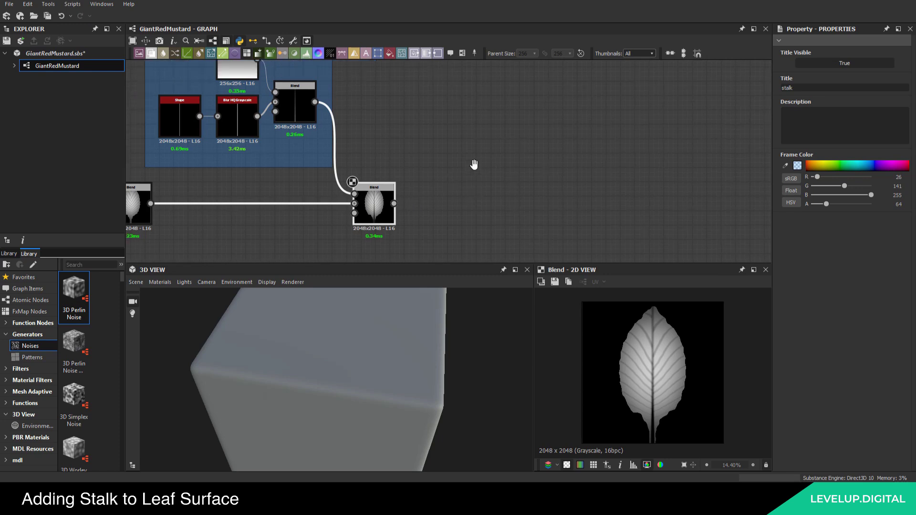
{"action": "left_click", "coordinate": [47, 17]}
Add a Slope Blur Grayscale node to the right of the stalk-subtracting Blend, leaving a gap between them
{"action": "scroll", "coordinate": [419, 163], "scroll_direction": "up", "scroll_amount": 3}
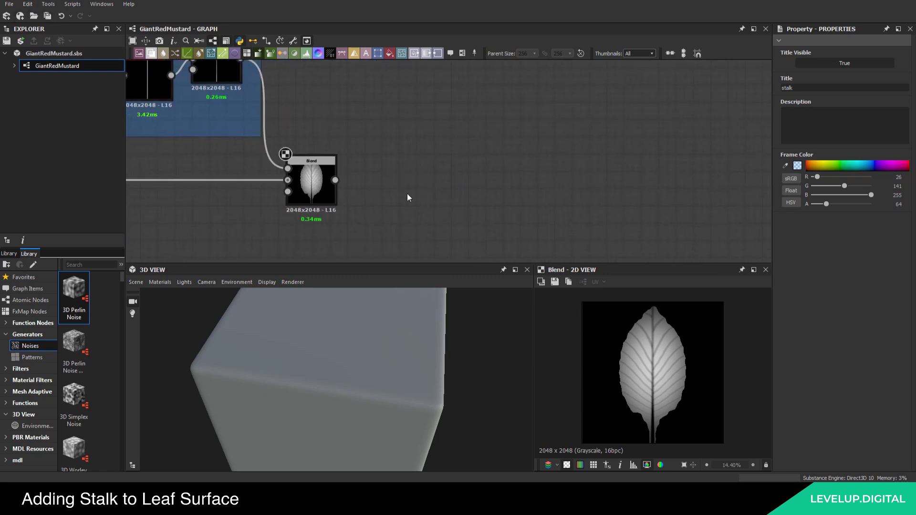
{"action": "scroll", "coordinate": [640, 386], "scroll_direction": "up", "scroll_amount": 3}
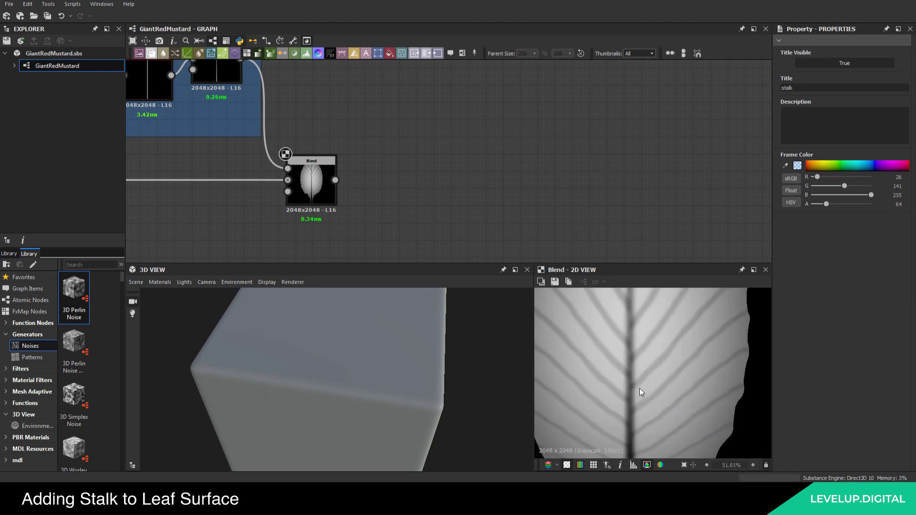
{"action": "scroll", "coordinate": [637, 382], "scroll_direction": "down", "scroll_amount": 3}
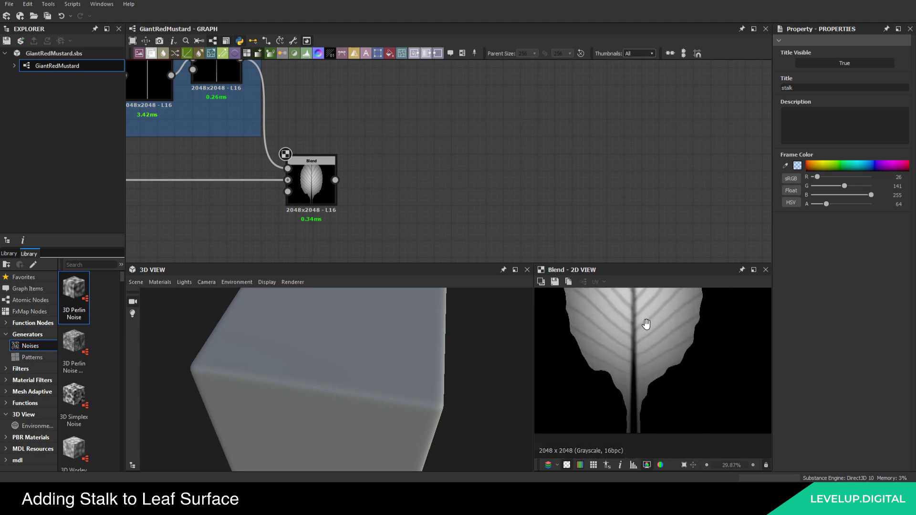
{"action": "middle_click_drag", "start_coordinate": [685, 339], "coordinate": [699, 392]}
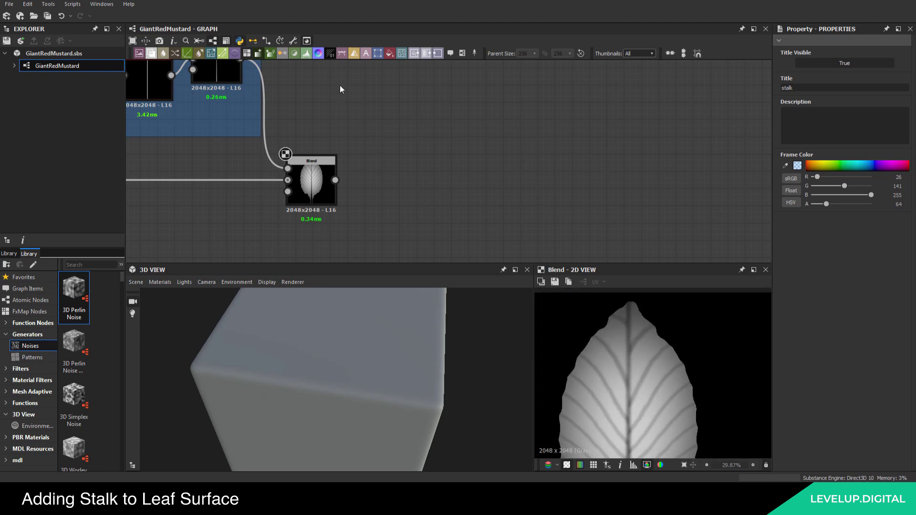
{"action": "middle_click_drag", "start_coordinate": [345, 89], "coordinate": [354, 91]}
{"action": "middle_click_drag", "start_coordinate": [364, 127], "coordinate": [366, 138]}
{"action": "key", "text": "space"}
{"action": "type", "text": "slop"}
{"action": "left_click", "coordinate": [450, 213]}
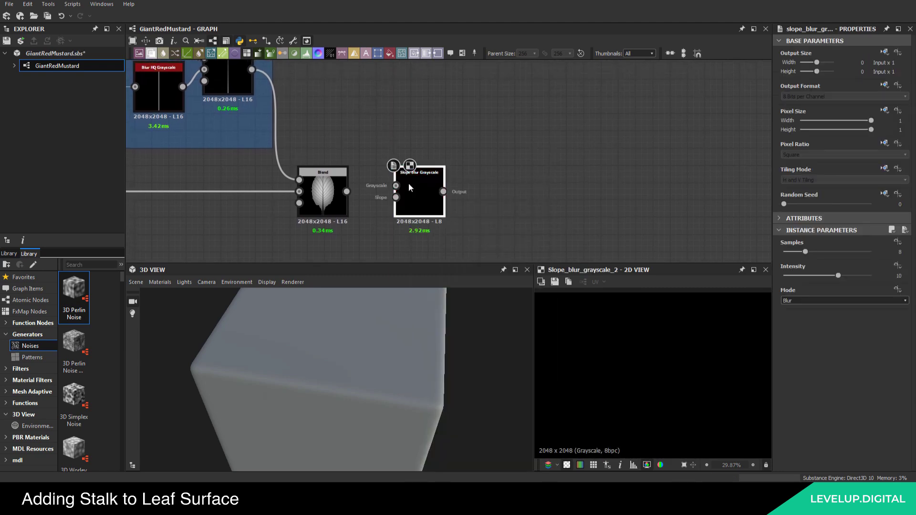
{"action": "left_click_drag", "start_coordinate": [410, 184], "coordinate": [436, 167]}
Add a Blur HQ Grayscale node below the gap between the leaf Blend and the Slope Blur Grayscale
{"action": "middle_click_drag", "start_coordinate": [369, 219], "coordinate": [372, 196]}
{"action": "left_click", "coordinate": [372, 195]}
{"action": "key", "text": "space"}
{"action": "type", "text": "bl"}
{"action": "left_click", "coordinate": [425, 278]}
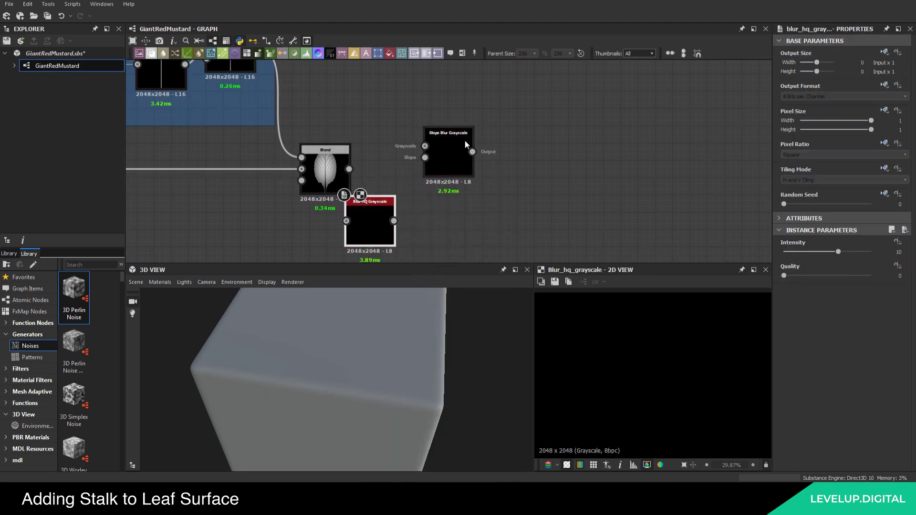
Feed the stalk-subtracting Blend's output into the Blur HQ Grayscale node and set the blur's Intensity to 2
{"action": "middle_click_drag", "start_coordinate": [387, 129], "coordinate": [388, 122]}
{"action": "left_click_drag", "start_coordinate": [372, 214], "coordinate": [389, 215]}
{"action": "left_click_drag", "start_coordinate": [352, 161], "coordinate": [366, 214]}
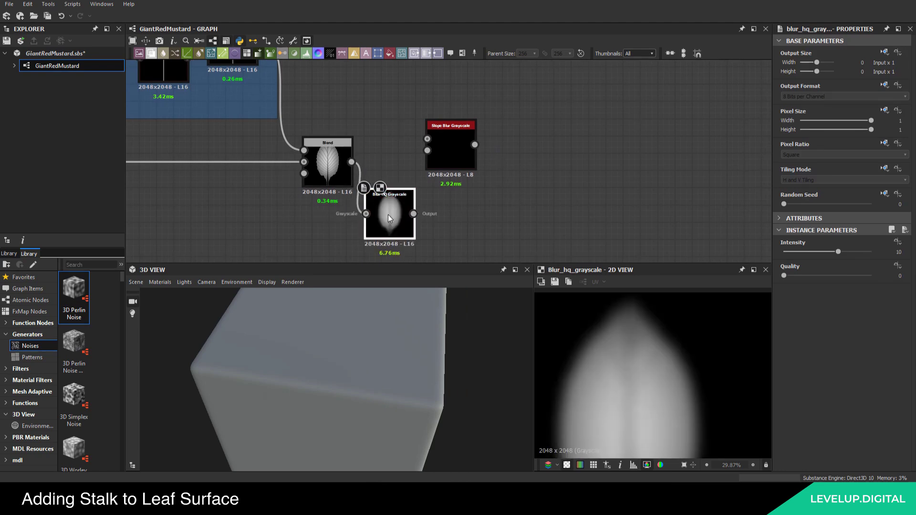
{"action": "left_click", "coordinate": [899, 252]}
{"action": "type", "text": "2"}
{"action": "key", "text": "Return"}
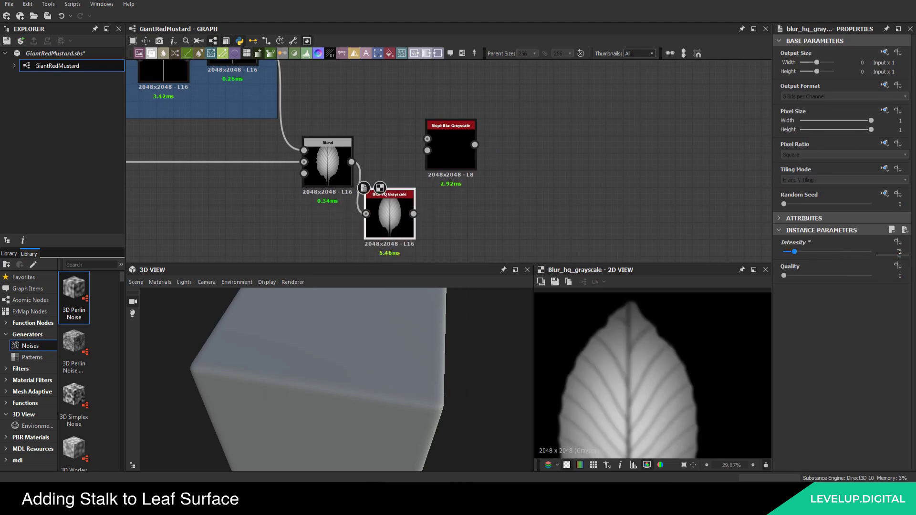
Connect the Blur HQ output to the Slope Blur Grayscale's Slope input and the Blend to its Grayscale input, spacing the nodes out
{"action": "left_click_drag", "start_coordinate": [414, 214], "coordinate": [448, 164]}
{"action": "left_click_drag", "start_coordinate": [375, 163], "coordinate": [476, 155]}
{"action": "double_click", "coordinate": [459, 154]}
{"action": "left_click", "coordinate": [387, 205]}
{"action": "left_click_drag", "start_coordinate": [386, 205], "coordinate": [404, 205]}
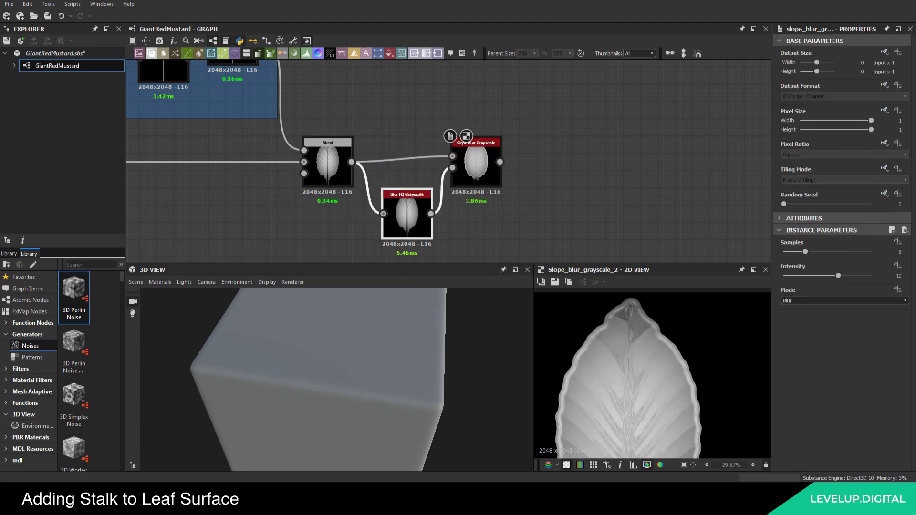
Set the Slope Blur Grayscale's Samples to 32 and Intensity to 0.47
{"action": "left_click", "coordinate": [476, 150]}
{"action": "double_click", "coordinate": [899, 252]}
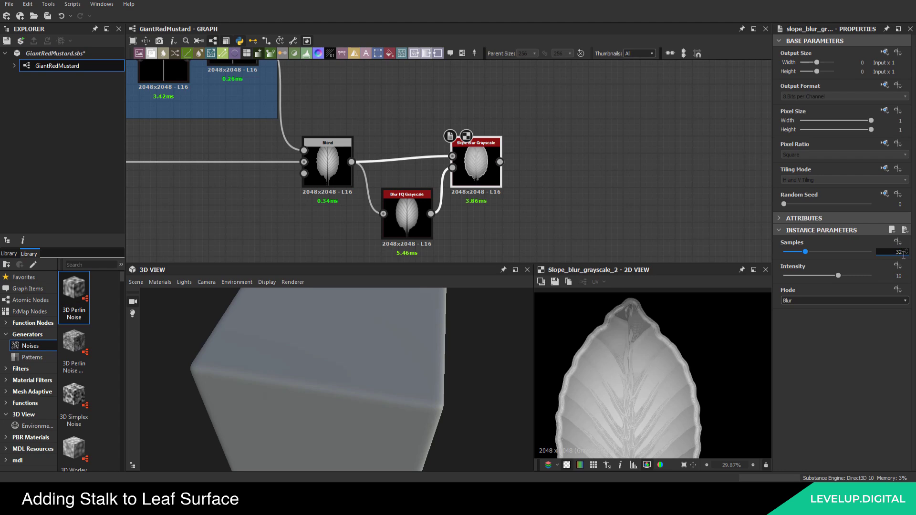
{"action": "type", "text": "32"}
{"action": "key", "text": "Return"}
{"action": "double_click", "coordinate": [899, 276]}
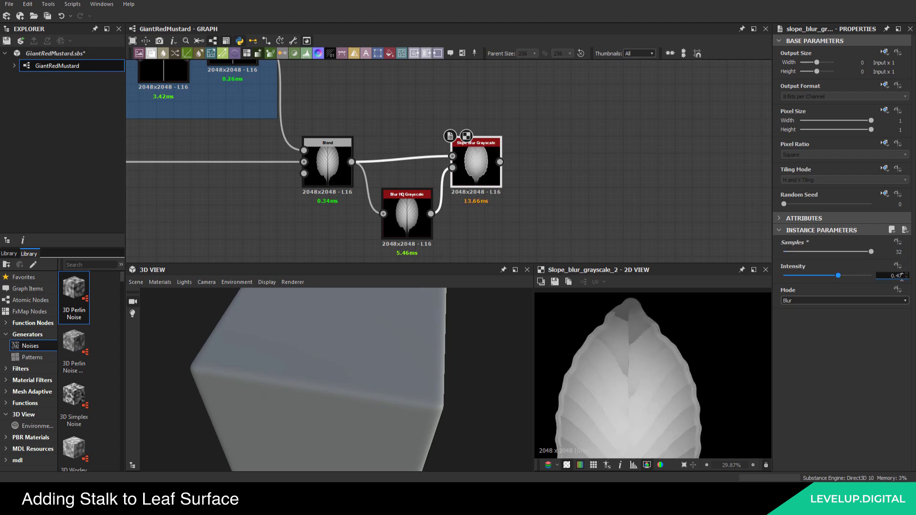
{"action": "key", "text": "Return"}
Compare the Slope Blur Grayscale result with the Blend before it, examining the veins and leaf outline up close
{"action": "middle_click_drag", "start_coordinate": [665, 415], "coordinate": [662, 348]}
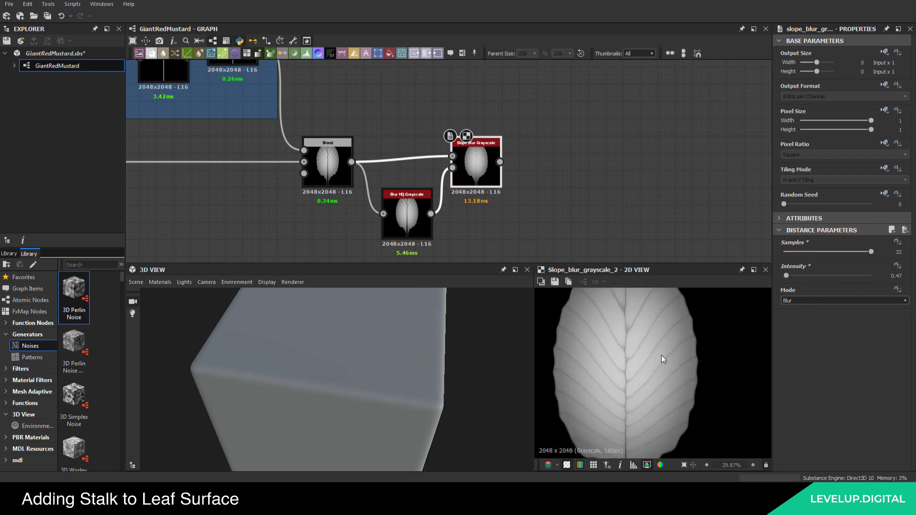
{"action": "scroll", "coordinate": [663, 396], "scroll_direction": "down", "scroll_amount": 3}
{"action": "scroll", "coordinate": [652, 428], "scroll_direction": "up", "scroll_amount": 4}
{"action": "middle_click_drag", "start_coordinate": [590, 188], "coordinate": [565, 219]}
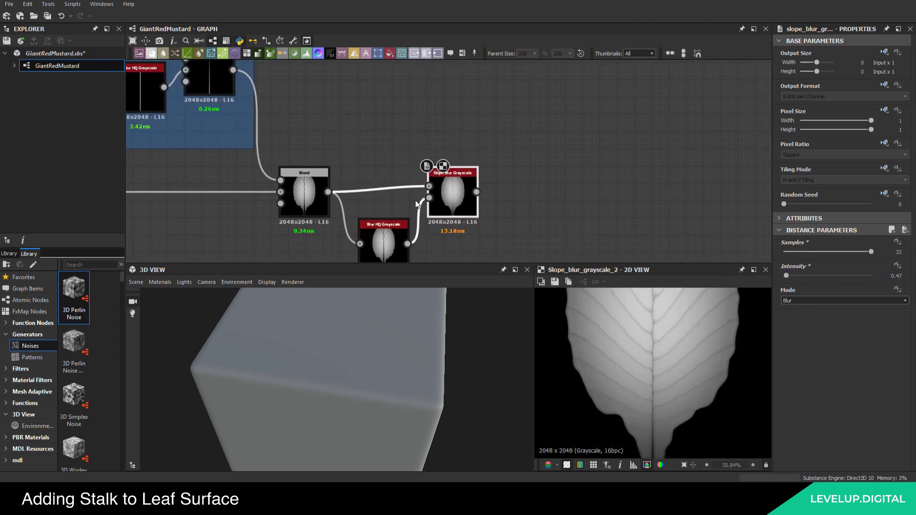
{"action": "scroll", "coordinate": [297, 189], "scroll_direction": "up", "scroll_amount": 2}
{"action": "double_click", "coordinate": [301, 192]}
{"action": "scroll", "coordinate": [674, 351], "scroll_direction": "down", "scroll_amount": 1}
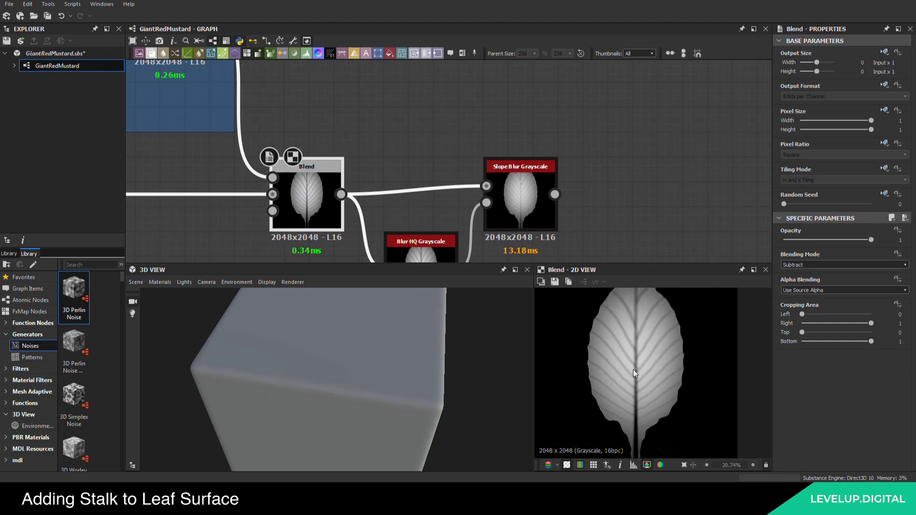
{"action": "scroll", "coordinate": [658, 357], "scroll_direction": "up", "scroll_amount": 2}
{"action": "left_click", "coordinate": [525, 203]}
{"action": "double_click", "coordinate": [525, 204]}
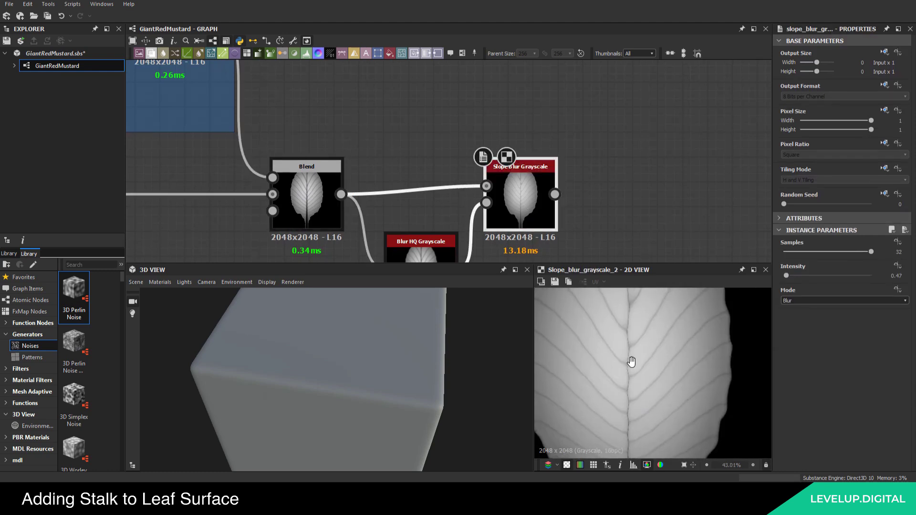
{"action": "scroll", "coordinate": [661, 352], "scroll_direction": "up", "scroll_amount": 2}
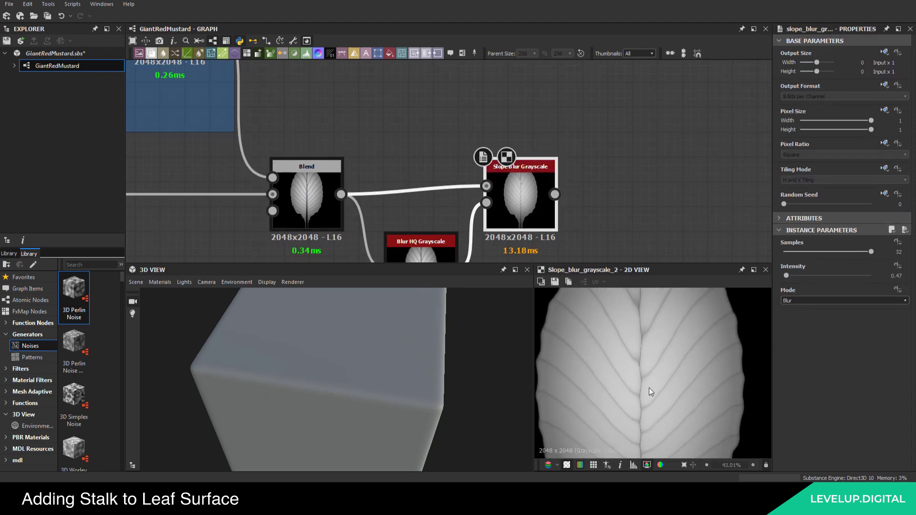
{"action": "scroll", "coordinate": [661, 410], "scroll_direction": "down", "scroll_amount": 6}
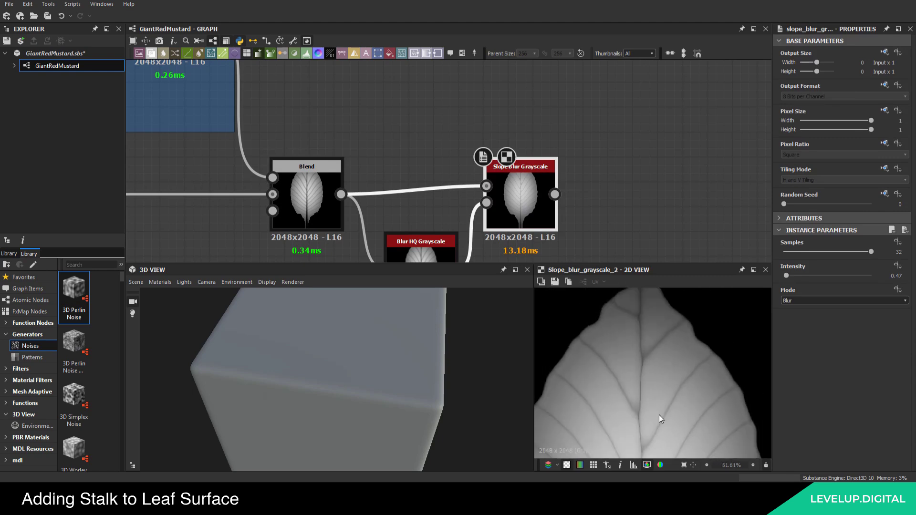
{"action": "scroll", "coordinate": [660, 407], "scroll_direction": "up", "scroll_amount": 3}
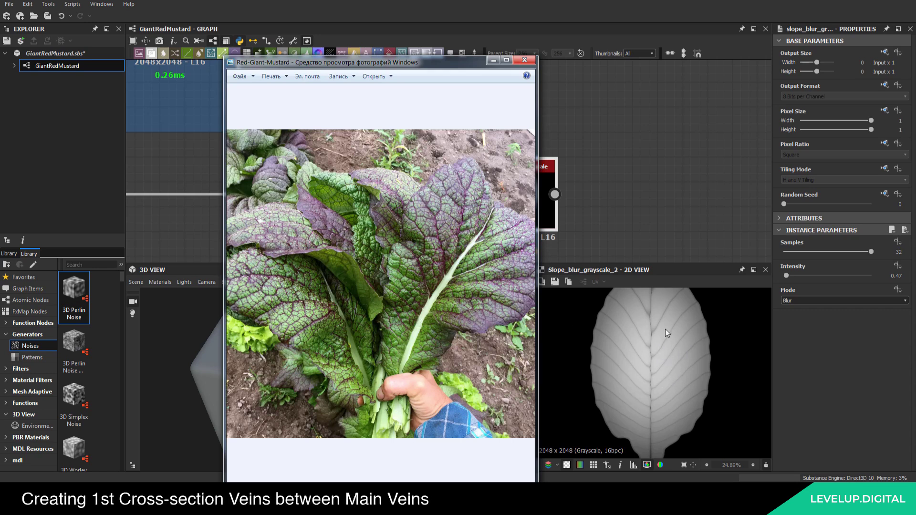
Return from the reference photo to the graph and save the package
{"action": "left_click", "coordinate": [641, 231]}
{"action": "scroll", "coordinate": [520, 180], "scroll_direction": "down", "scroll_amount": 3}
{"action": "left_click", "coordinate": [47, 16]}
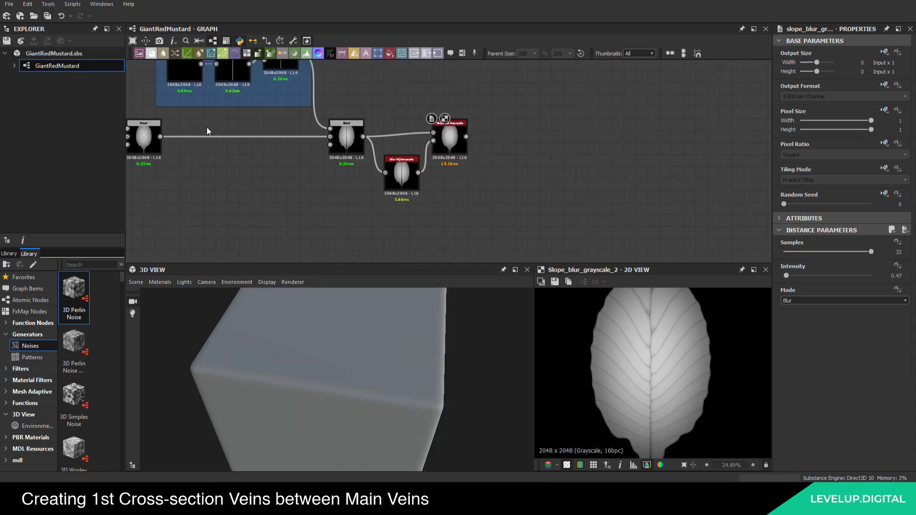
Inspect the leaf's outer edge up close in the Slope Blur Grayscale and Blur HQ Grayscale outputs
{"action": "middle_click_drag", "start_coordinate": [320, 180], "coordinate": [308, 193]}
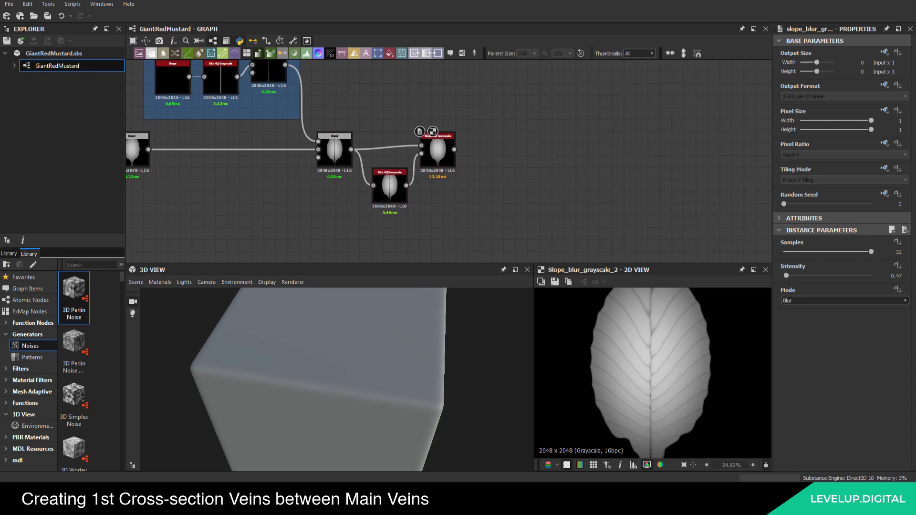
{"action": "scroll", "coordinate": [513, 190], "scroll_direction": "up", "scroll_amount": 4}
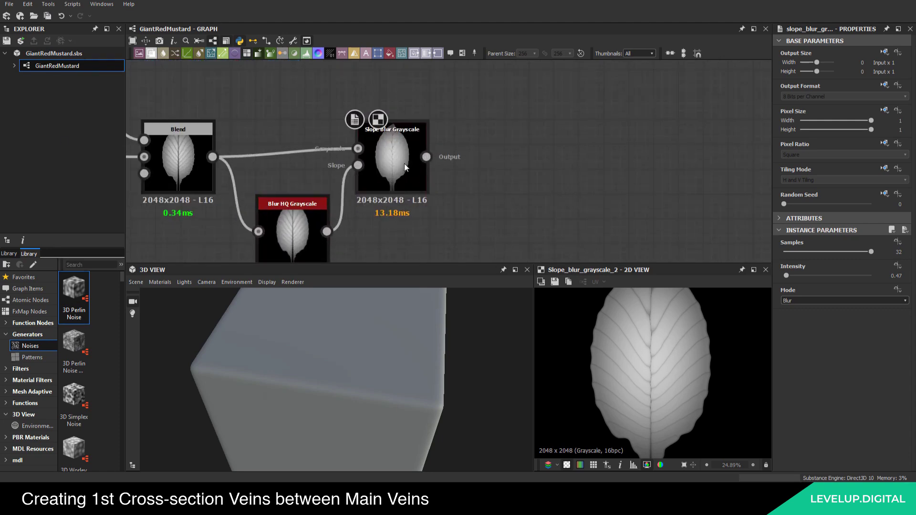
{"action": "scroll", "coordinate": [602, 308], "scroll_direction": "up", "scroll_amount": 6}
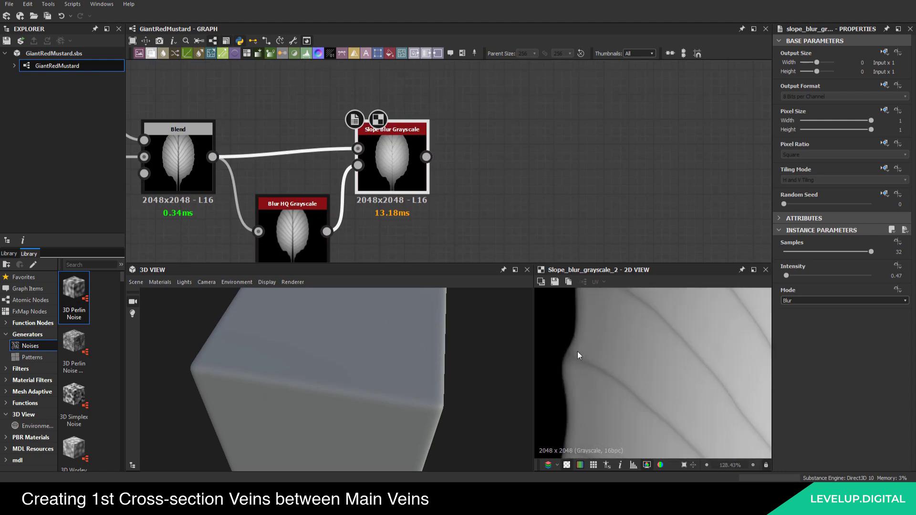
{"action": "double_click", "coordinate": [286, 229]}
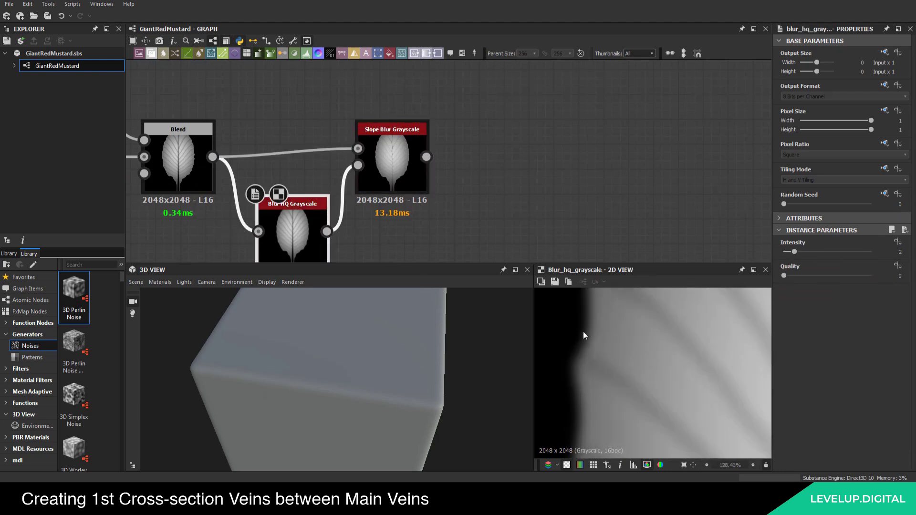
{"action": "double_click", "coordinate": [392, 162]}
{"action": "scroll", "coordinate": [580, 311], "scroll_direction": "down", "scroll_amount": 3}
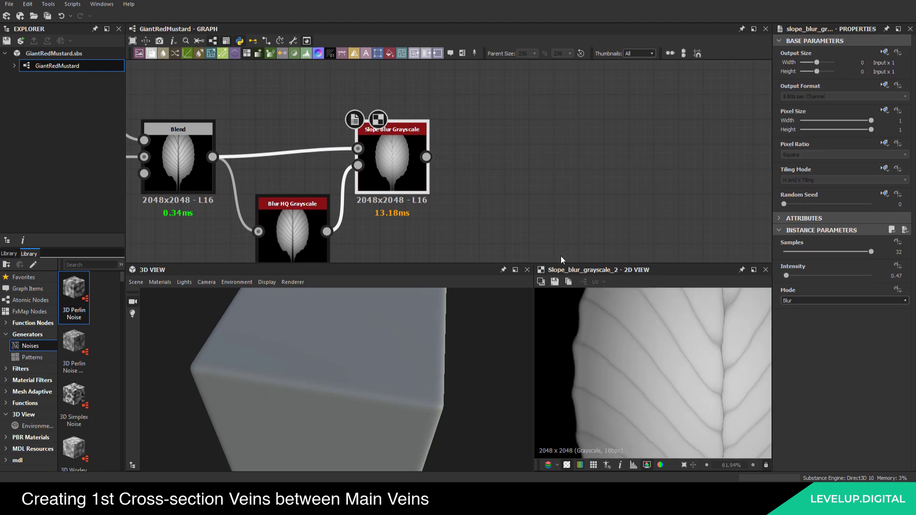
{"action": "scroll", "coordinate": [538, 170], "scroll_direction": "down", "scroll_amount": 2}
{"action": "scroll", "coordinate": [539, 170], "scroll_direction": "down", "scroll_amount": 1}
Add a Blend node below and to the right of the Slope Blur Grayscale and connect the slope blur's output to its Background
{"action": "middle_click_drag", "start_coordinate": [493, 167], "coordinate": [508, 170]}
{"action": "middle_click_drag", "start_coordinate": [294, 166], "coordinate": [497, 131]}
{"action": "scroll", "coordinate": [361, 144], "scroll_direction": "down", "scroll_amount": 3}
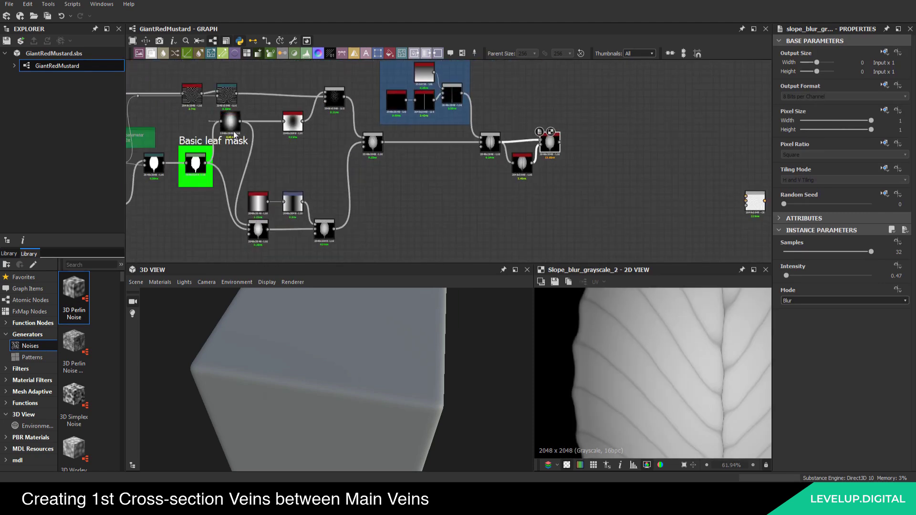
{"action": "middle_click_drag", "start_coordinate": [603, 174], "coordinate": [564, 169]}
{"action": "scroll", "coordinate": [521, 182], "scroll_direction": "up", "scroll_amount": 1}
{"action": "left_click", "coordinate": [523, 182]}
{"action": "key", "text": "space"}
{"action": "type", "text": "b"}
{"action": "key", "text": "Return"}
{"action": "scroll", "coordinate": [525, 183], "scroll_direction": "up", "scroll_amount": 3}
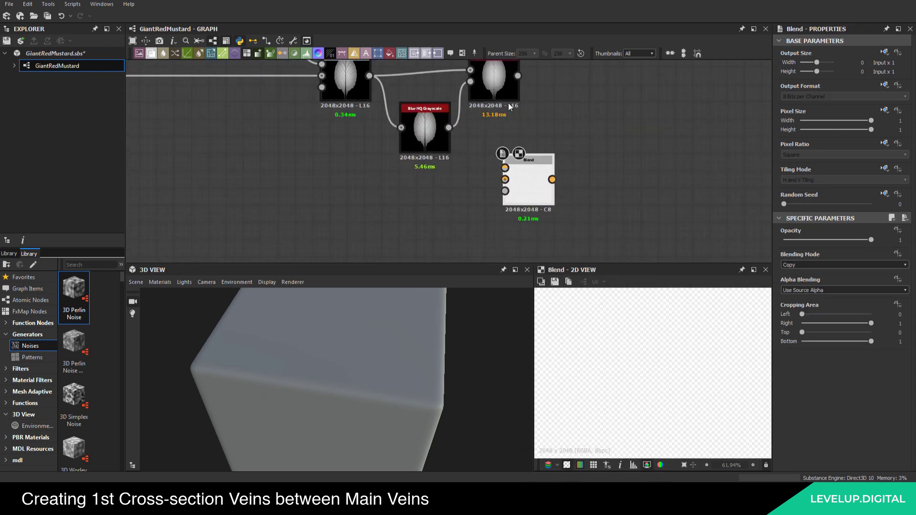
{"action": "middle_click_drag", "start_coordinate": [511, 143], "coordinate": [441, 187]}
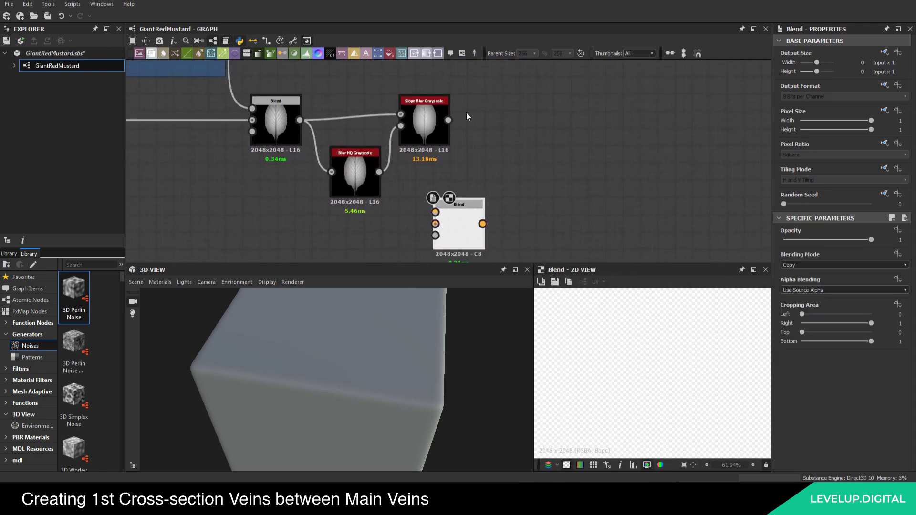
{"action": "left_click_drag", "start_coordinate": [448, 120], "coordinate": [543, 238]}
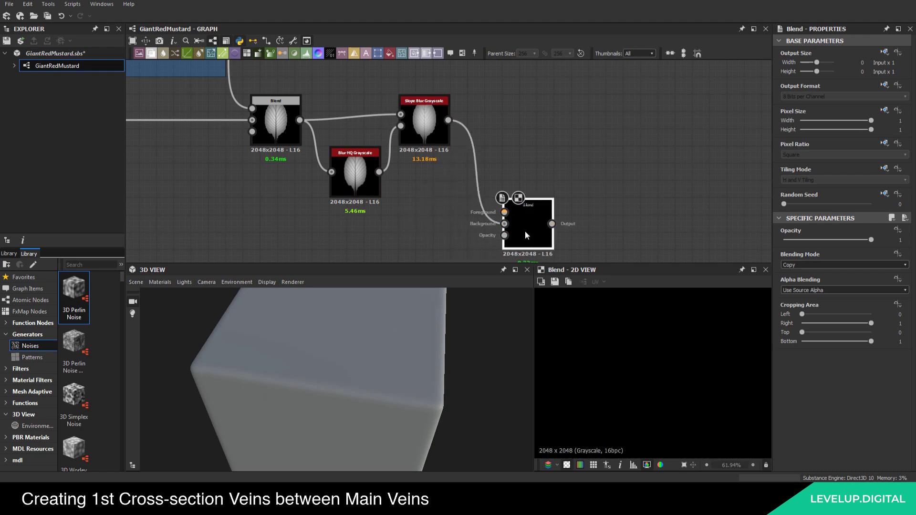
Connect the Basic leaf mask output to the new Blend's Foreground and set its Blending Mode to Multiply
{"action": "scroll", "coordinate": [571, 176], "scroll_direction": "down", "scroll_amount": 5}
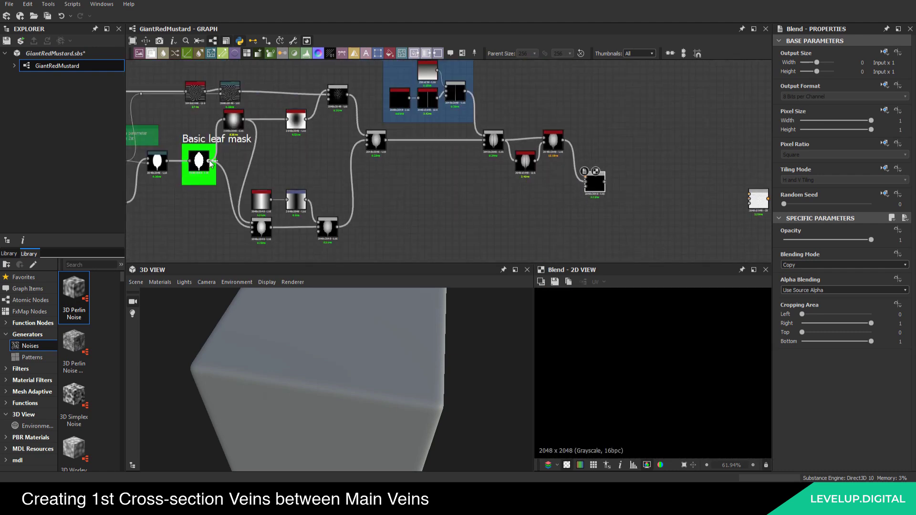
{"action": "left_click_drag", "start_coordinate": [210, 162], "coordinate": [589, 182]}
{"action": "middle_click_drag", "start_coordinate": [574, 184], "coordinate": [515, 216]}
{"action": "left_click_drag", "start_coordinate": [532, 212], "coordinate": [533, 192]}
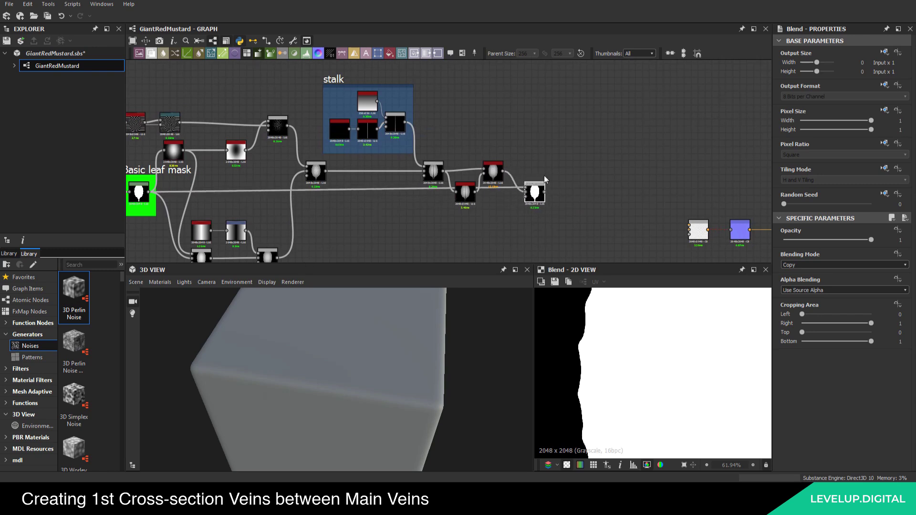
{"action": "scroll", "coordinate": [530, 198], "scroll_direction": "up", "scroll_amount": 4}
{"action": "left_click", "coordinate": [806, 265]}
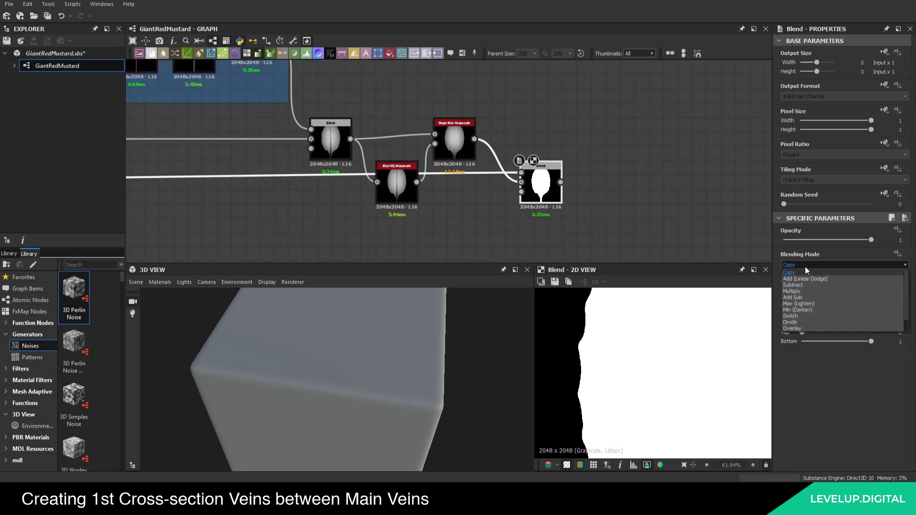
{"action": "left_click", "coordinate": [798, 288]}
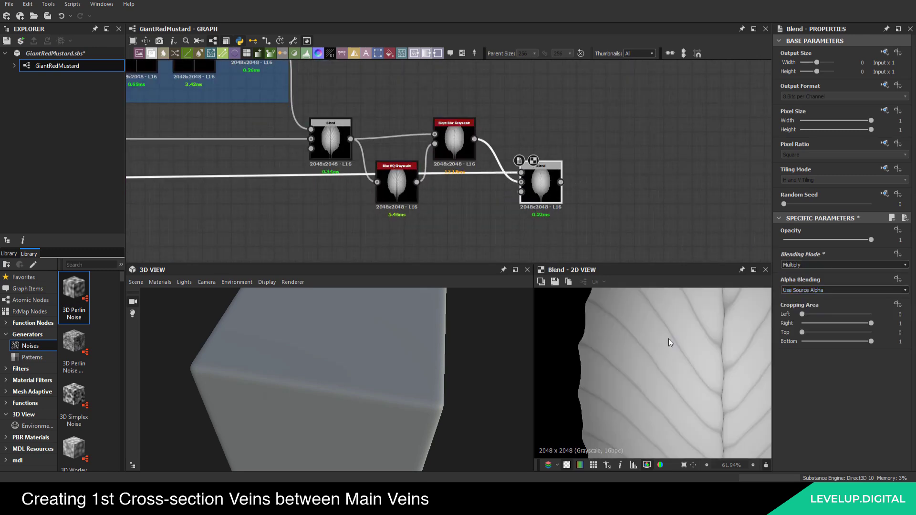
Compare the leaf edge with the masking Blend's Opacity at 0 and back at 1
{"action": "scroll", "coordinate": [668, 339], "scroll_direction": "down", "scroll_amount": 4}
{"action": "scroll", "coordinate": [657, 354], "scroll_direction": "up", "scroll_amount": 5}
{"action": "scroll", "coordinate": [607, 354], "scroll_direction": "up", "scroll_amount": 5}
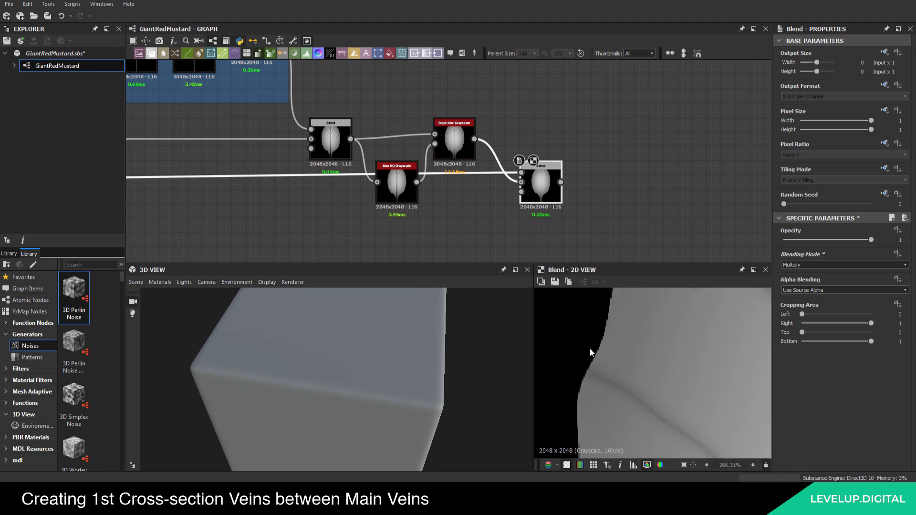
{"action": "left_click_drag", "start_coordinate": [826, 239], "coordinate": [734, 239]}
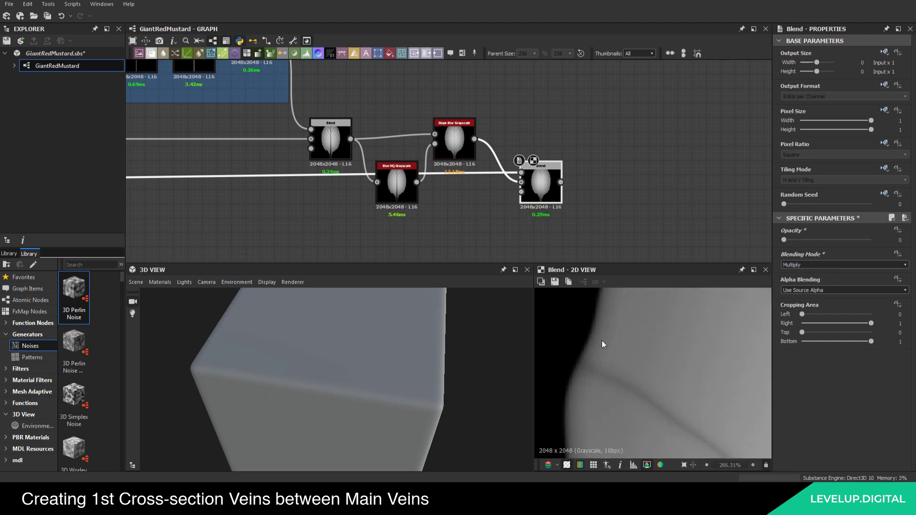
{"action": "scroll", "coordinate": [587, 369], "scroll_direction": "down", "scroll_amount": 7}
{"action": "scroll", "coordinate": [668, 334], "scroll_direction": "up", "scroll_amount": 2}
{"action": "left_click_drag", "start_coordinate": [799, 238], "coordinate": [887, 240]}
{"action": "scroll", "coordinate": [608, 382], "scroll_direction": "down", "scroll_amount": 5}
{"action": "left_click_drag", "start_coordinate": [829, 241], "coordinate": [890, 241]}
{"action": "left_click", "coordinate": [671, 205]}
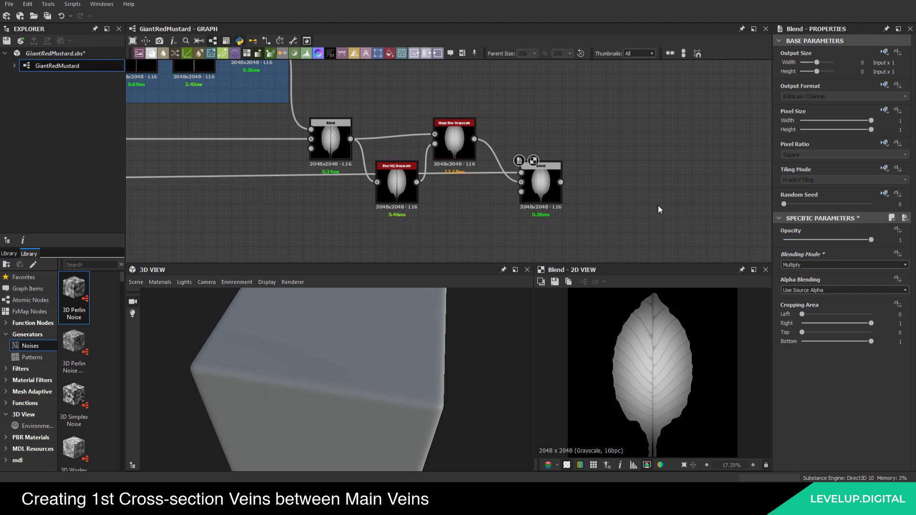
Save the package with the masked leaf surface
{"action": "scroll", "coordinate": [544, 232], "scroll_direction": "down", "scroll_amount": 3}
{"action": "mouse_move", "coordinate": [509, 199]}
{"action": "middle_mouse_down"}
{"action": "mouse_move", "coordinate": [544, 232]}
{"action": "mouse_move", "coordinate": [465, 207]}
{"action": "mouse_move", "coordinate": [496, 210]}
{"action": "mouse_move", "coordinate": [649, 171]}
{"action": "mouse_move", "coordinate": [500, 183]}
{"action": "middle_mouse_up"}
{"action": "scroll", "coordinate": [460, 217], "scroll_direction": "up", "scroll_amount": 1}
{"action": "left_click", "coordinate": [47, 16]}
Move the separate group of nodes at the right end of the graph farther right to free up space
{"action": "scroll", "coordinate": [501, 184], "scroll_direction": "down", "scroll_amount": 3}
{"action": "middle_click_drag", "start_coordinate": [405, 194], "coordinate": [267, 200]}
{"action": "scroll", "coordinate": [396, 201], "scroll_direction": "down", "scroll_amount": 3}
{"action": "left_click_drag", "start_coordinate": [453, 183], "coordinate": [600, 253]}
{"action": "left_click_drag", "start_coordinate": [478, 206], "coordinate": [673, 214]}
{"action": "left_click", "coordinate": [492, 219]}
{"action": "middle_click_drag", "start_coordinate": [412, 201], "coordinate": [513, 180]}
{"action": "scroll", "coordinate": [494, 186], "scroll_direction": "up", "scroll_amount": 2}
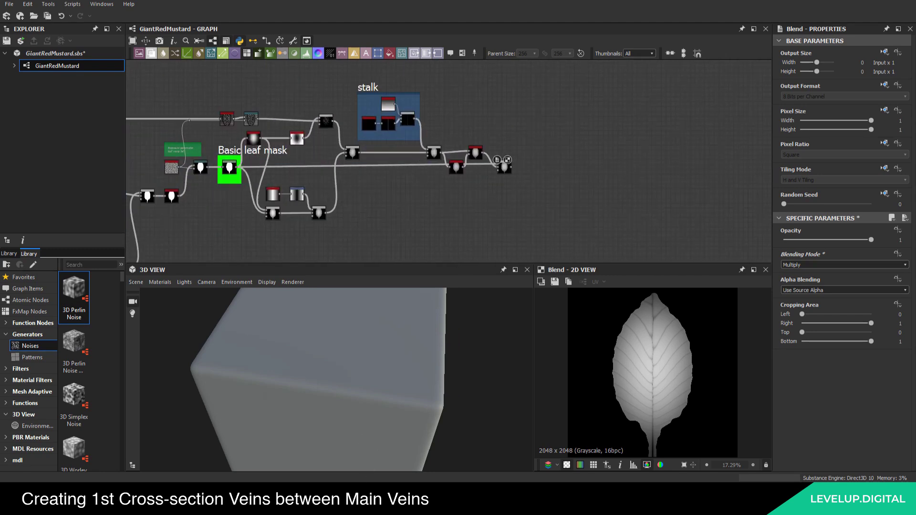
Open the Red-Giant-Mustard reference photo and examine the cross veins between the leaf's main veins up close
{"action": "left_click", "coordinate": [346, 504]}
{"action": "scroll", "coordinate": [442, 269], "scroll_direction": "up", "scroll_amount": 2}
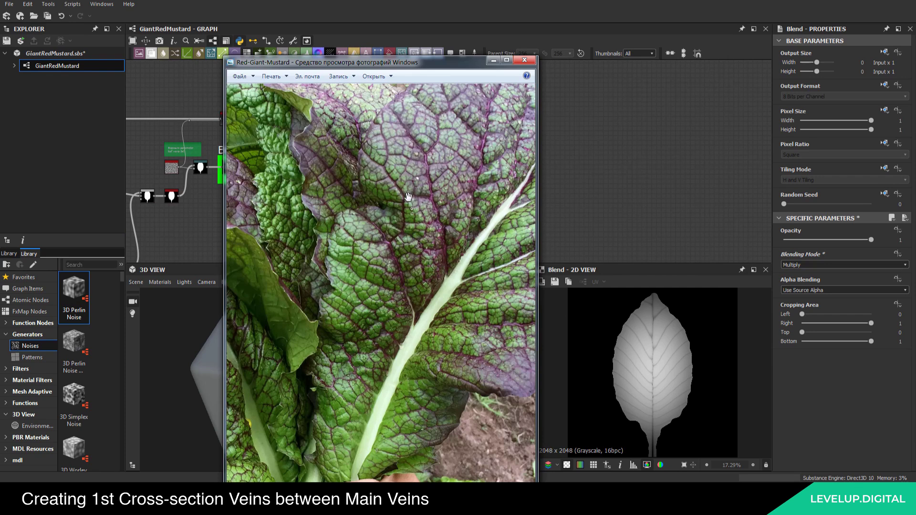
{"action": "scroll", "coordinate": [404, 196], "scroll_direction": "up", "scroll_amount": 3}
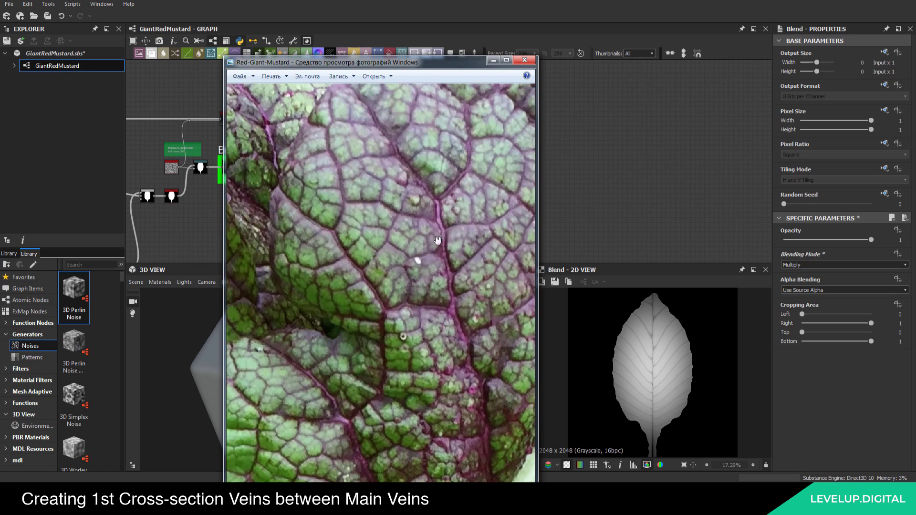
{"action": "scroll", "coordinate": [437, 234], "scroll_direction": "down", "scroll_amount": 2}
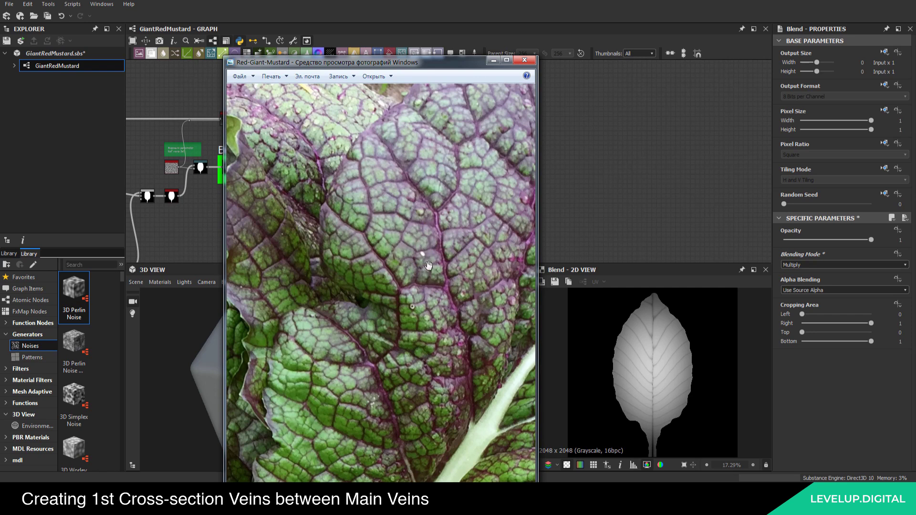
{"action": "scroll", "coordinate": [434, 276], "scroll_direction": "down", "scroll_amount": 3}
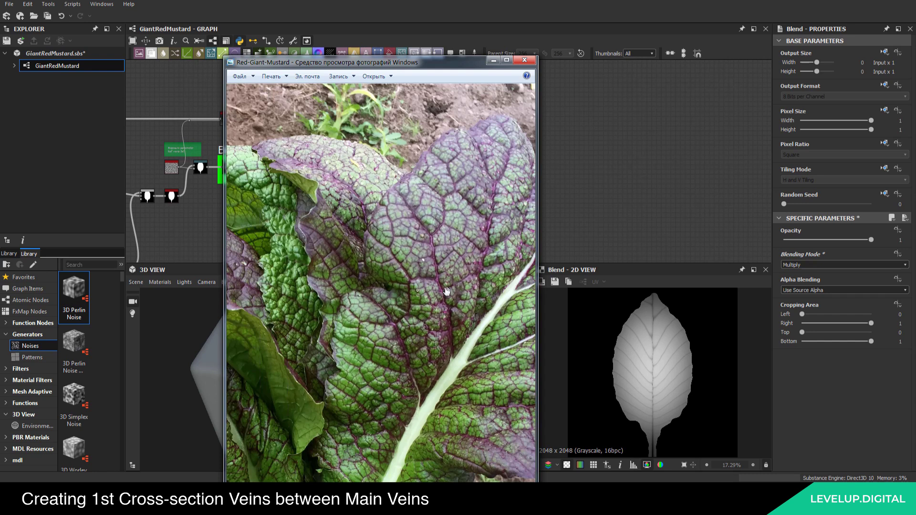
{"action": "scroll", "coordinate": [447, 291], "scroll_direction": "down", "scroll_amount": 2}
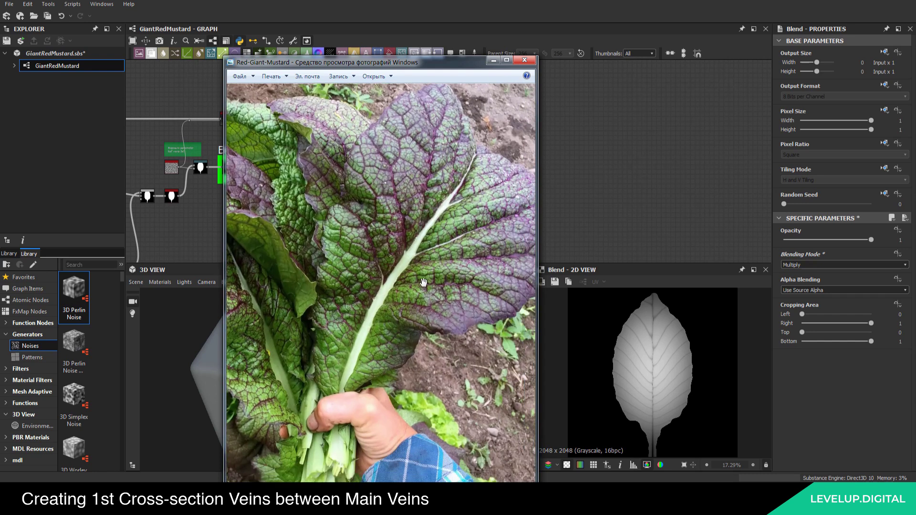
Examine the vein network around the midrib and upper leaf in the reference photo, and return to the graph
{"action": "scroll", "coordinate": [443, 289], "scroll_direction": "up", "scroll_amount": 3}
{"action": "left_click_drag", "start_coordinate": [395, 240], "coordinate": [409, 353]}
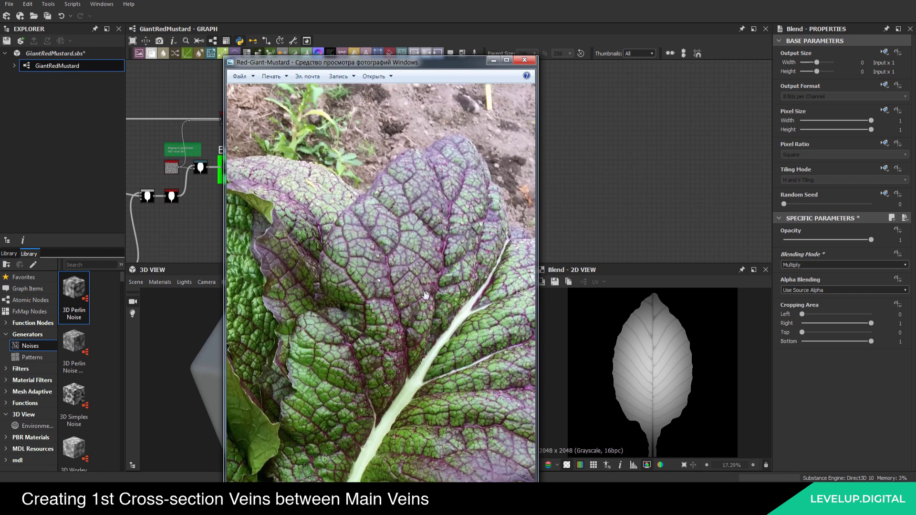
{"action": "left_click_drag", "start_coordinate": [428, 318], "coordinate": [372, 217]}
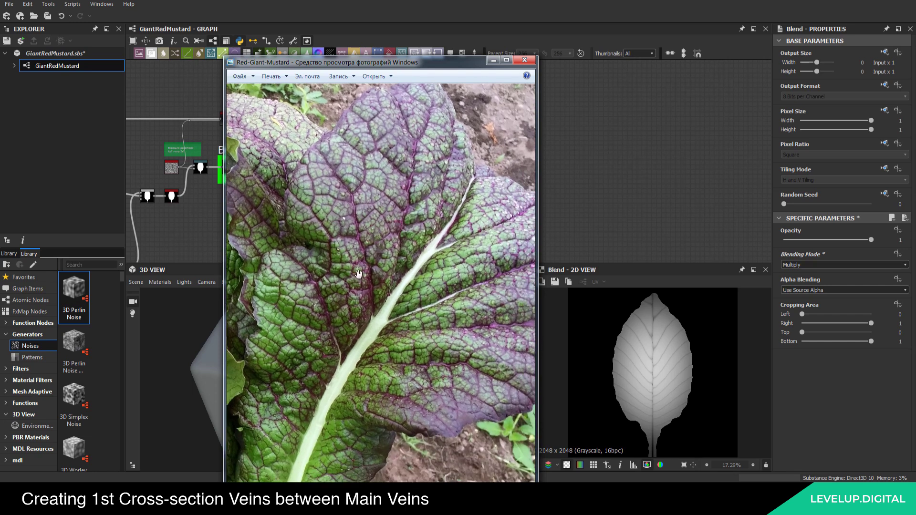
{"action": "left_click", "coordinate": [599, 177]}
Add a Blur HQ Grayscale node in the empty area above the basic leaf mask
{"action": "middle_click_drag", "start_coordinate": [363, 161], "coordinate": [324, 192]}
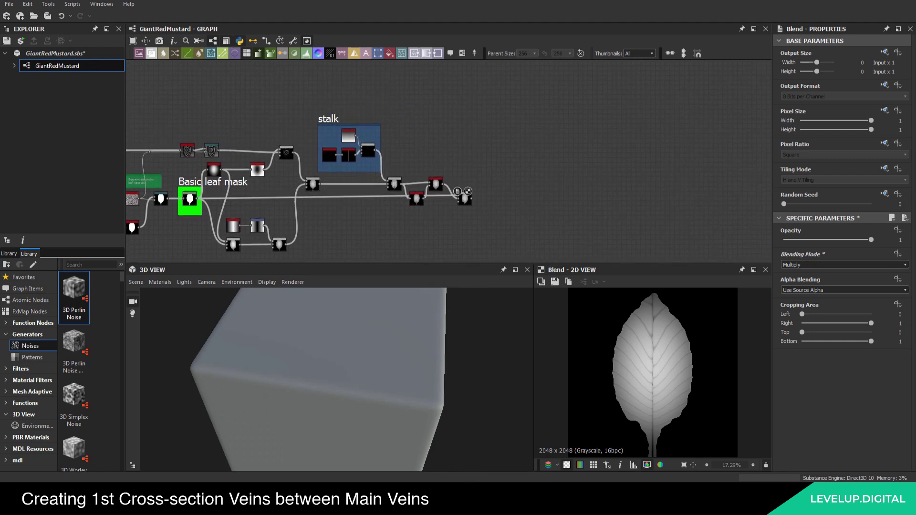
{"action": "scroll", "coordinate": [328, 142], "scroll_direction": "up", "scroll_amount": 3}
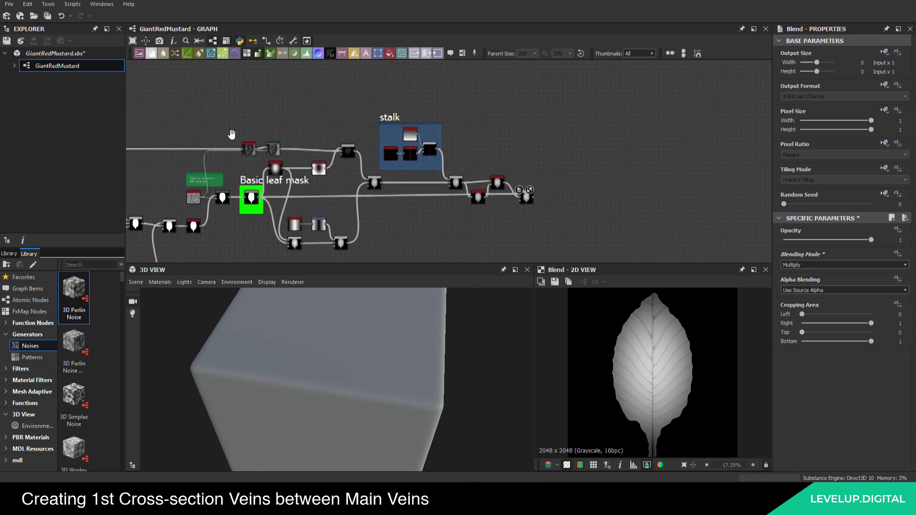
{"action": "scroll", "coordinate": [368, 158], "scroll_direction": "down", "scroll_amount": 3}
{"action": "key", "text": "space"}
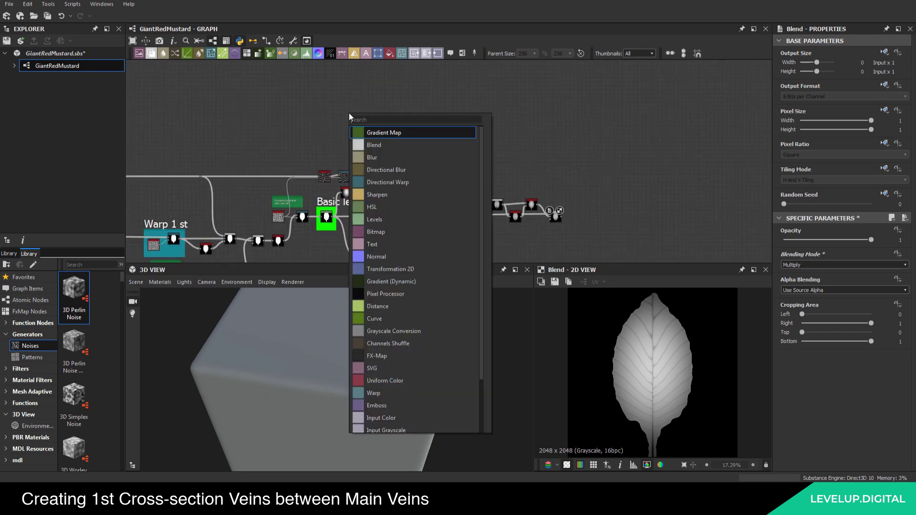
{"action": "type", "text": "bl"}
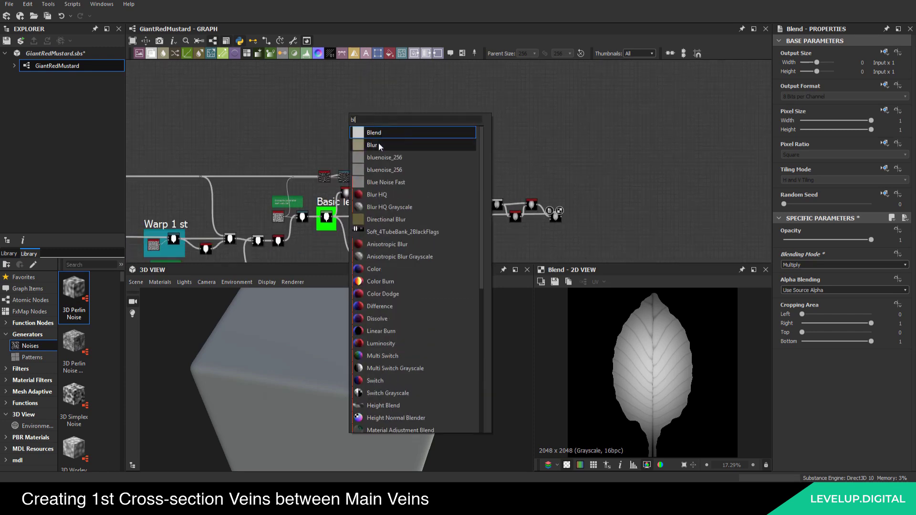
{"action": "left_click", "coordinate": [390, 207]}
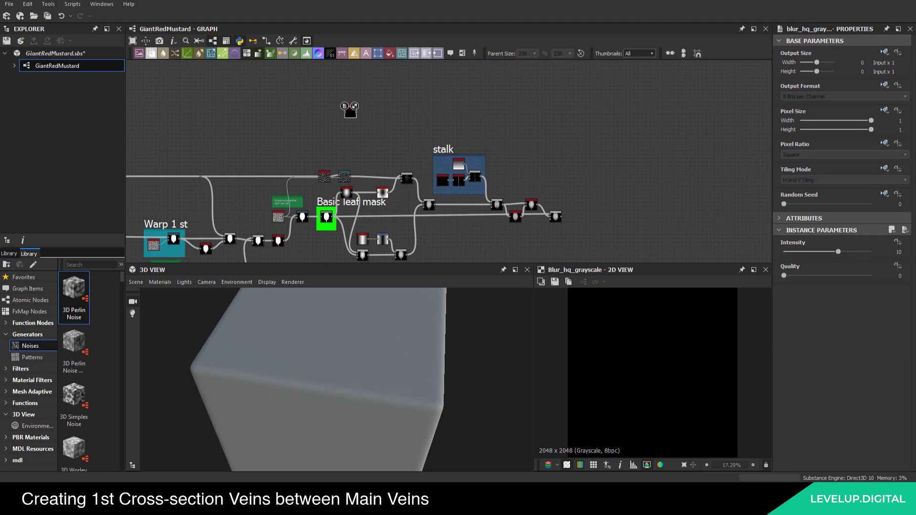
Feed the basic leaf mask into the new Blur HQ Grayscale node and shift the node slightly right
{"action": "scroll", "coordinate": [292, 122], "scroll_direction": "down", "scroll_amount": 2}
{"action": "scroll", "coordinate": [308, 185], "scroll_direction": "up", "scroll_amount": 4}
{"action": "left_click_drag", "start_coordinate": [281, 211], "coordinate": [294, 65]}
{"action": "middle_click_drag", "start_coordinate": [328, 84], "coordinate": [318, 154]}
{"action": "scroll", "coordinate": [287, 131], "scroll_direction": "up", "scroll_amount": 4}
{"action": "left_click_drag", "start_coordinate": [290, 131], "coordinate": [310, 132]}
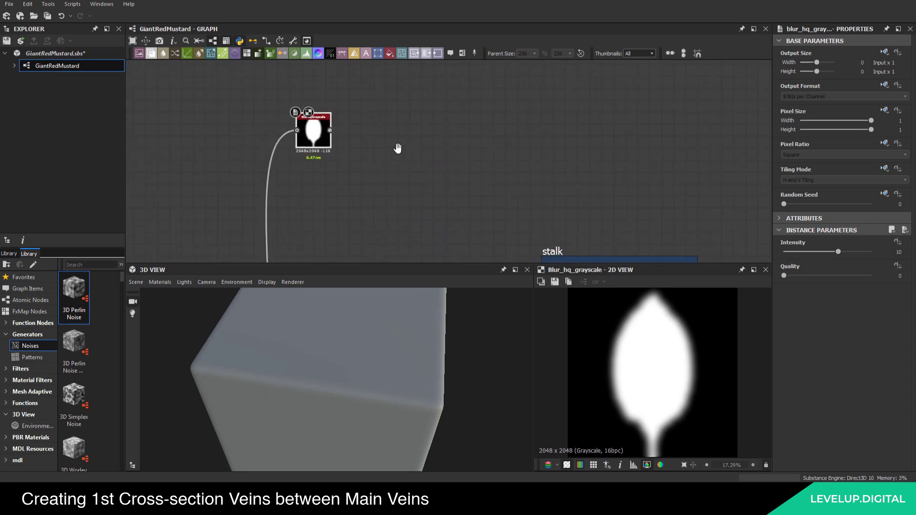
Add a Tile Sampler node to the right of the Blur HQ Grayscale node
{"action": "middle_click_drag", "start_coordinate": [416, 142], "coordinate": [378, 159]}
{"action": "key", "text": "space"}
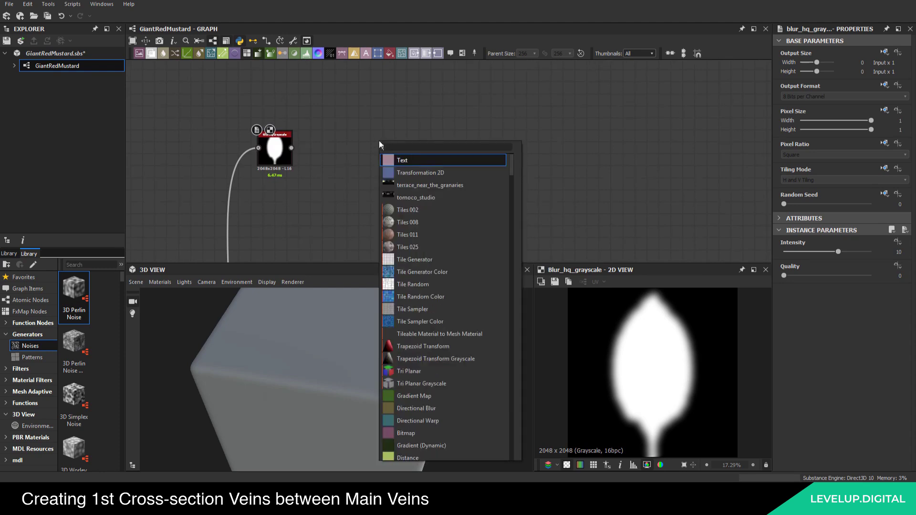
{"action": "type", "text": "til"}
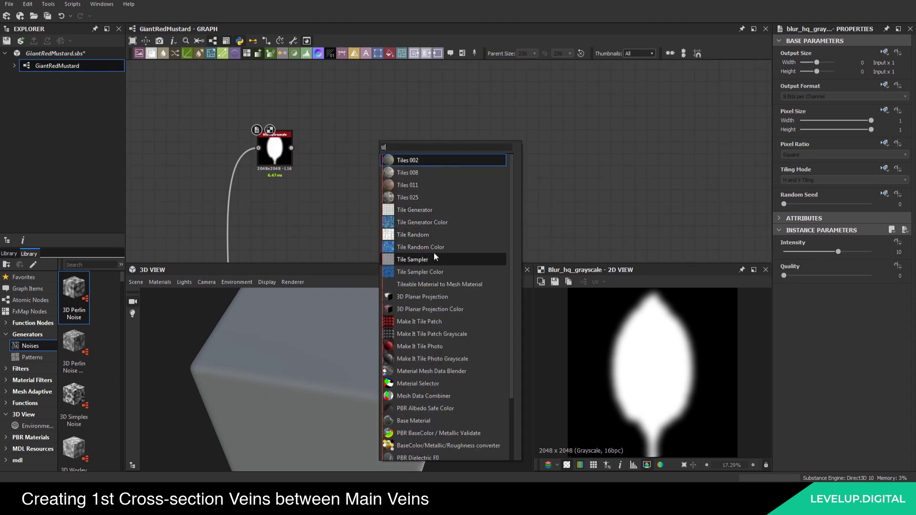
{"action": "left_click", "coordinate": [427, 259]}
Connect the blurred leaf mask to the Tile Sampler's scale map and mask map inputs, and align the blur node beside it
{"action": "middle_click_drag", "start_coordinate": [362, 136], "coordinate": [342, 185]}
{"action": "left_click_drag", "start_coordinate": [275, 195], "coordinate": [365, 148]}
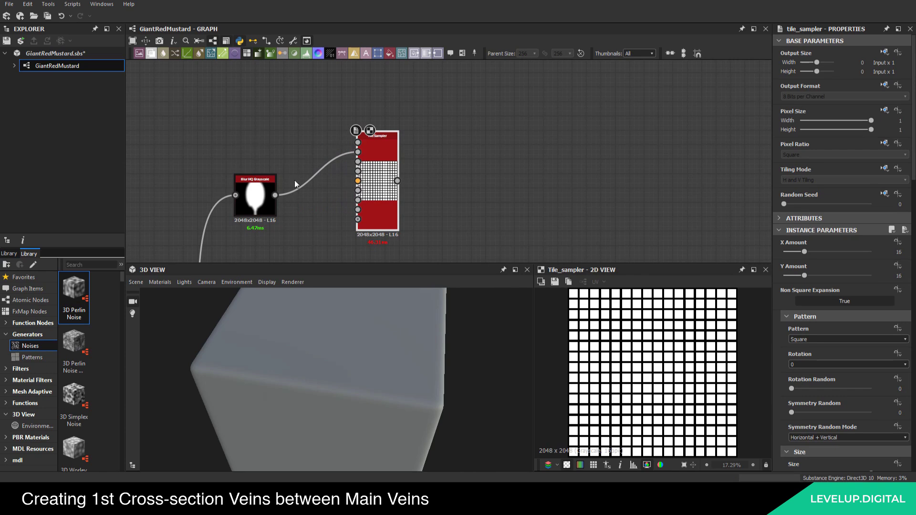
{"action": "left_click_drag", "start_coordinate": [276, 194], "coordinate": [362, 202]}
{"action": "middle_click_drag", "start_coordinate": [263, 162], "coordinate": [268, 145]}
{"action": "left_click_drag", "start_coordinate": [267, 178], "coordinate": [274, 163]}
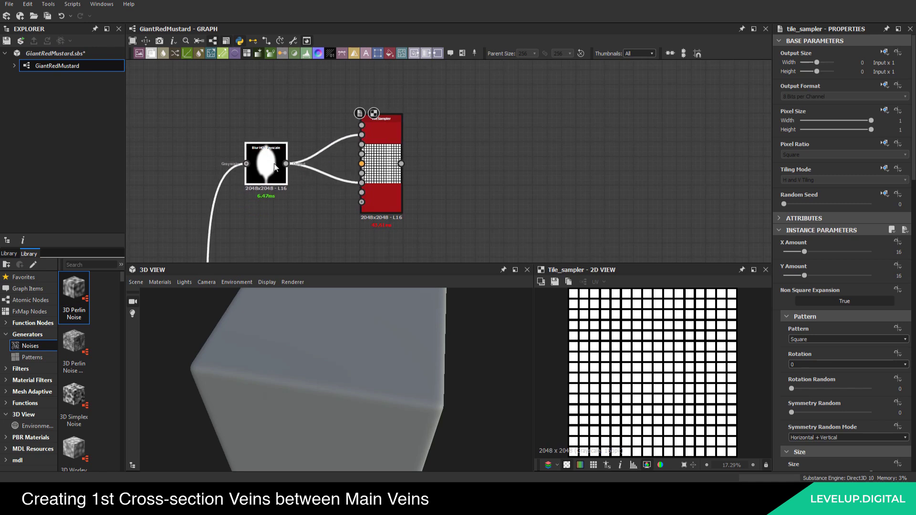
Set the Tile Sampler's X Amount and Y Amount to 64
{"action": "scroll", "coordinate": [275, 167], "scroll_direction": "down", "scroll_amount": 2}
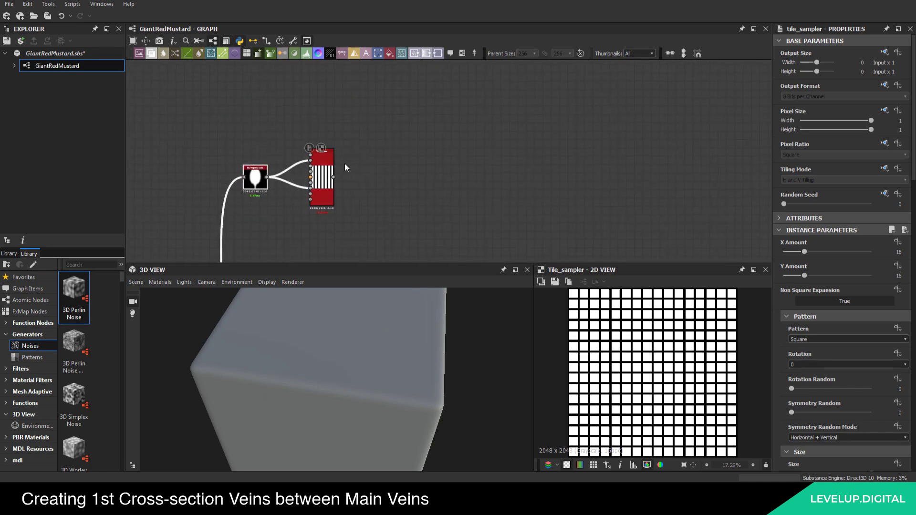
{"action": "left_click", "coordinate": [434, 120]}
{"action": "left_click", "coordinate": [344, 170]}
{"action": "left_click", "coordinate": [902, 251]}
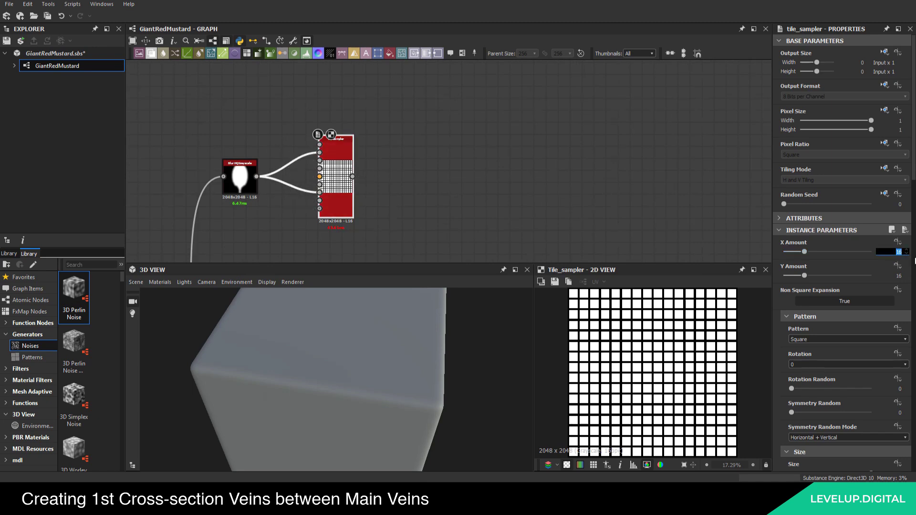
{"action": "key", "text": "Tab"}
{"action": "type", "text": "64"}
{"action": "key", "text": "Return"}
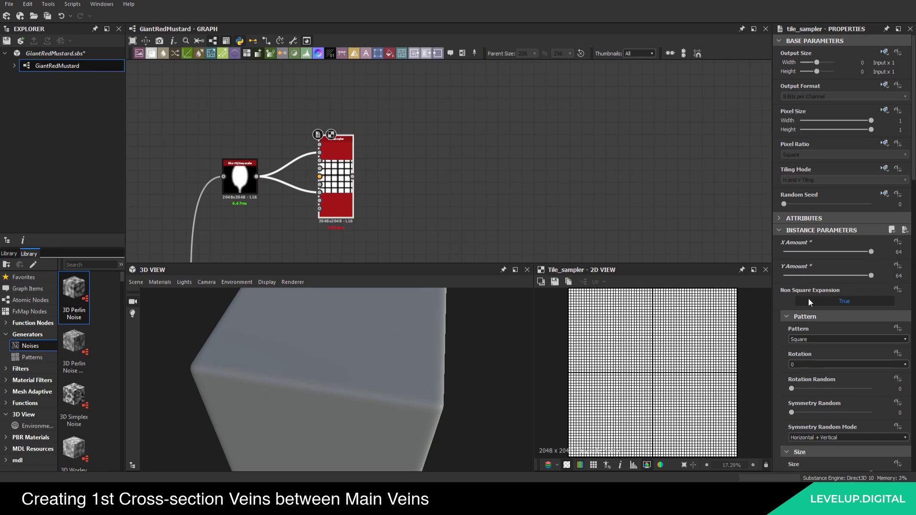
Change the Tile Sampler's pattern to Paraboloid and set its Scale to 20
{"action": "left_click", "coordinate": [819, 339]}
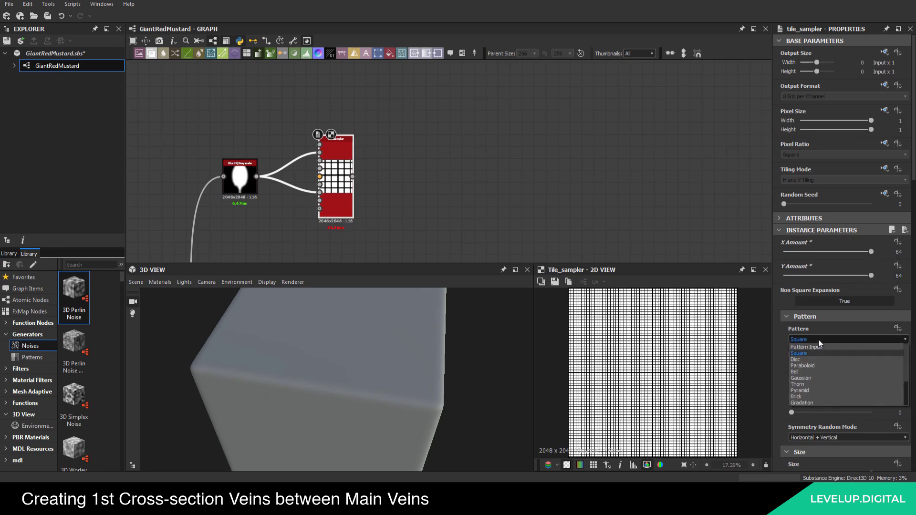
{"action": "left_click", "coordinate": [809, 365]}
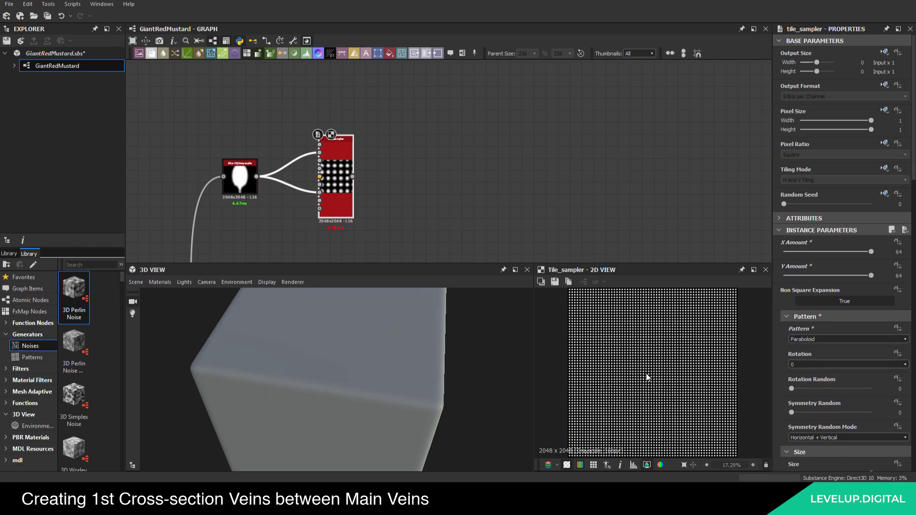
{"action": "scroll", "coordinate": [646, 377], "scroll_direction": "up", "scroll_amount": 2}
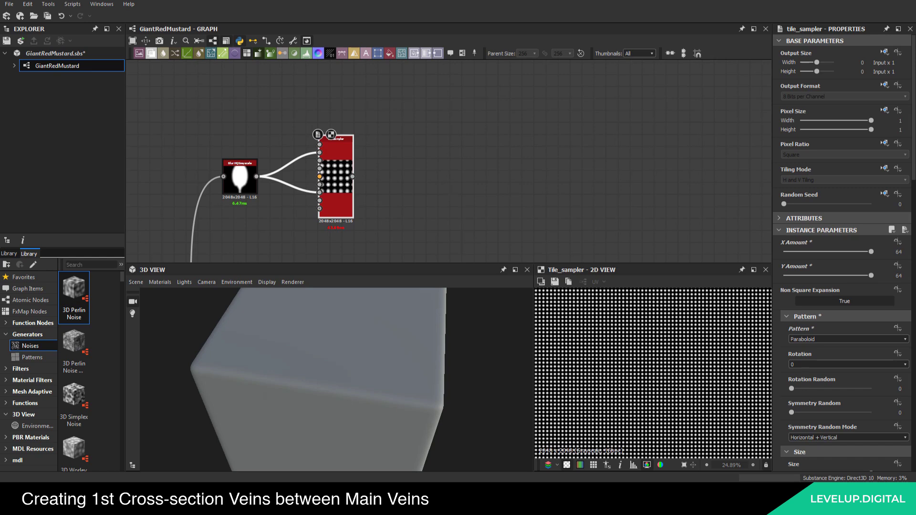
{"action": "scroll", "coordinate": [780, 353], "scroll_direction": "down", "scroll_amount": 6}
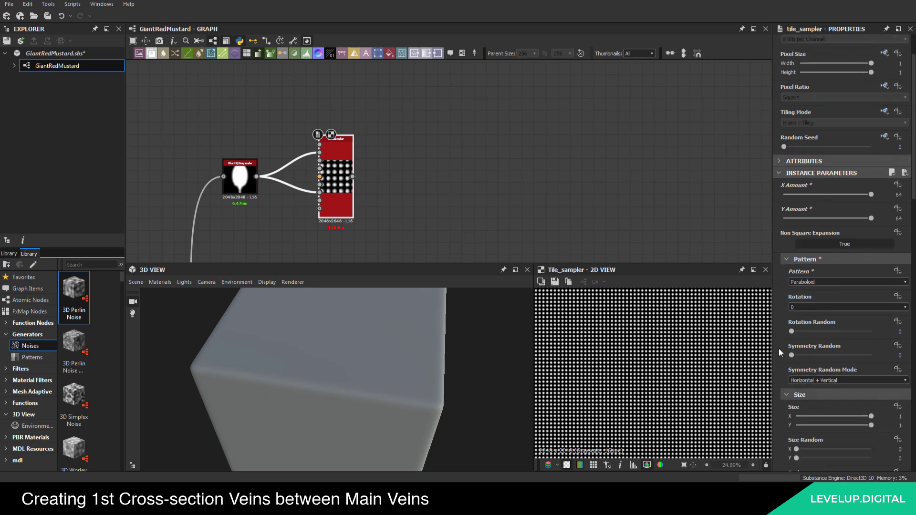
{"action": "scroll", "coordinate": [778, 348], "scroll_direction": "down", "scroll_amount": 6}
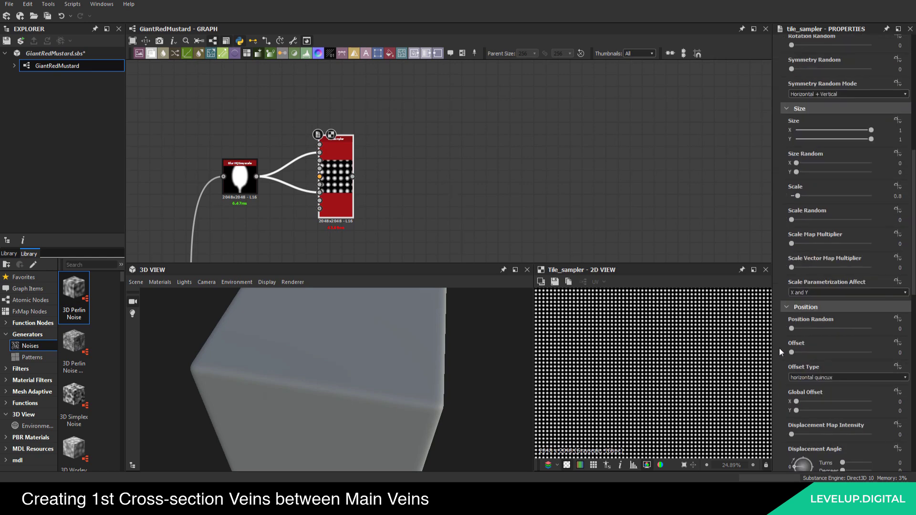
{"action": "double_click", "coordinate": [897, 196]}
{"action": "key", "text": "BackSpace"}
{"action": "key", "text": "Return"}
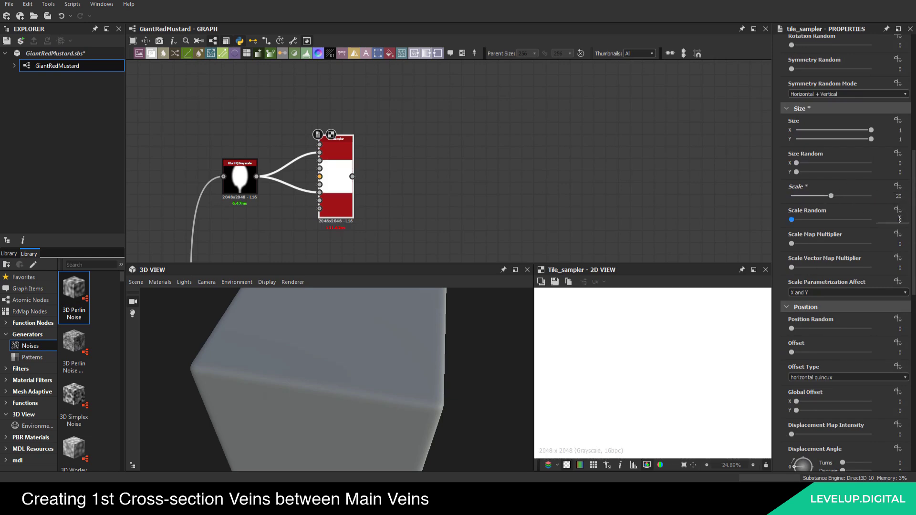
Set the Tile Sampler's Scale Map Multiplier to 0.7 and its Scale Vector Map Multiplier to 0.06
{"action": "double_click", "coordinate": [901, 245]}
{"action": "type", "text": ".06"}
{"action": "key", "text": "Return"}
{"action": "double_click", "coordinate": [901, 244]}
{"action": "type", "text": "0.5"}
{"action": "key", "text": "BackSpace"}
{"action": "type", "text": "7"}
{"action": "key", "text": "Return"}
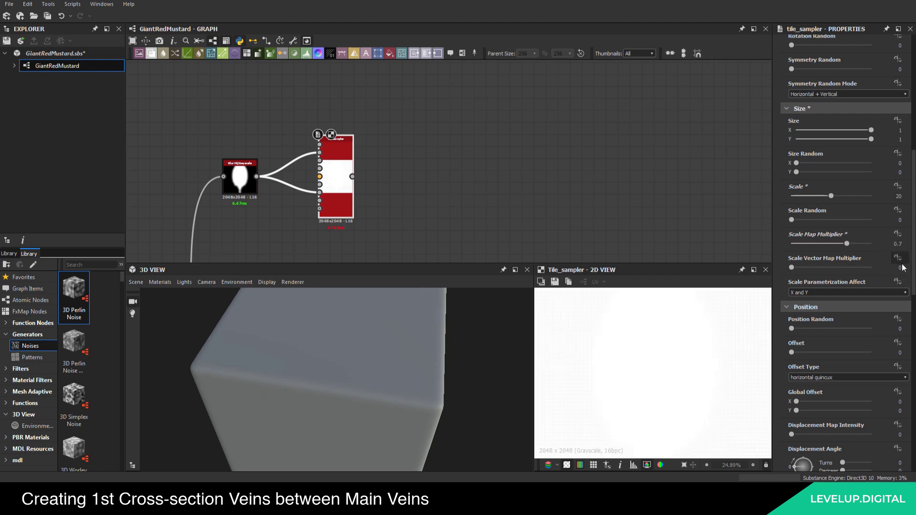
{"action": "double_click", "coordinate": [900, 268]}
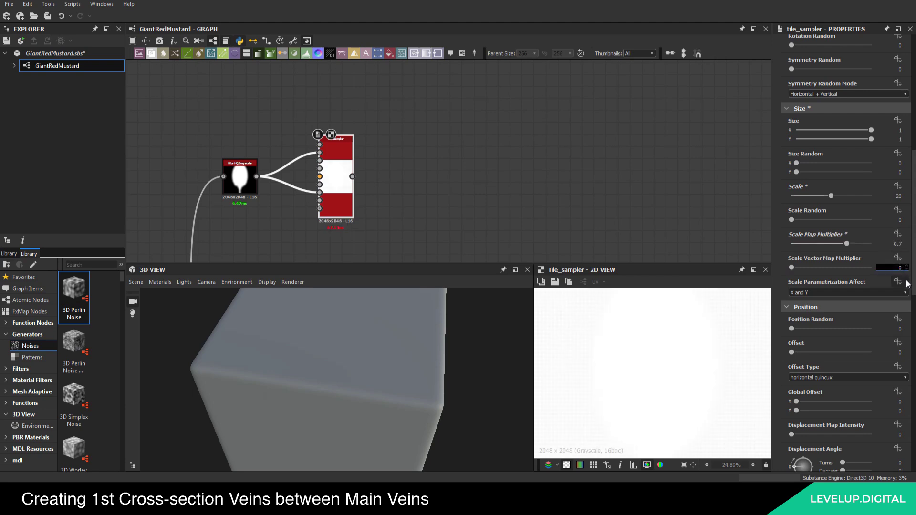
{"action": "type", "text": ".06"}
{"action": "key", "text": "Return"}
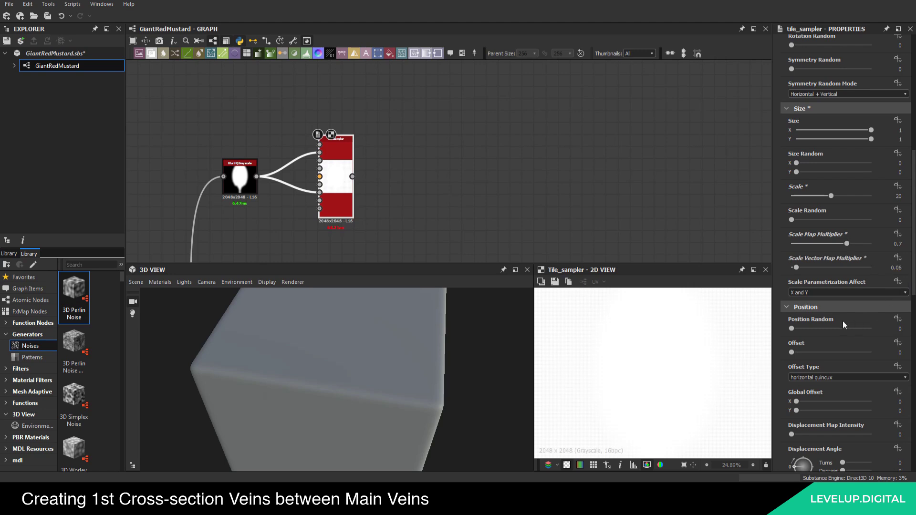
Set the Tile Sampler's Position Random to 10 and its Mask Random to 0.7
{"action": "left_click_drag", "start_coordinate": [792, 331], "coordinate": [902, 332]}
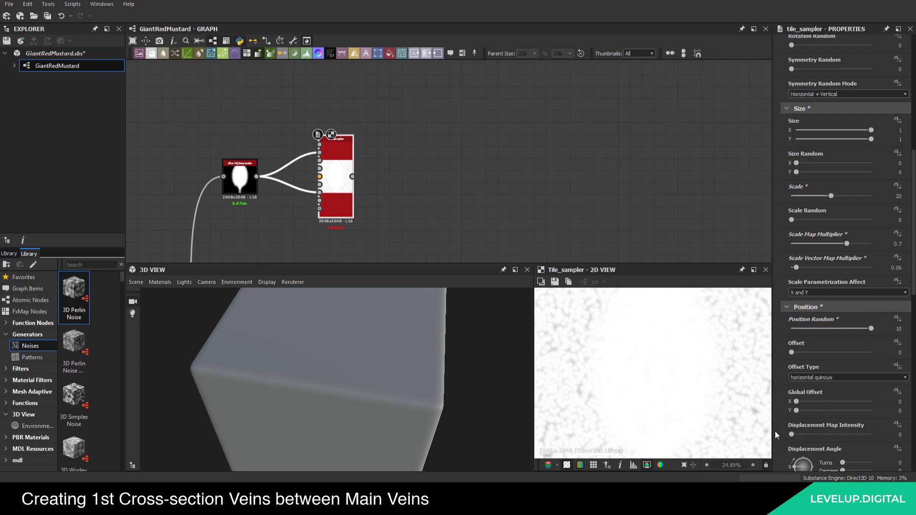
{"action": "scroll", "coordinate": [777, 409], "scroll_direction": "down", "scroll_amount": 5}
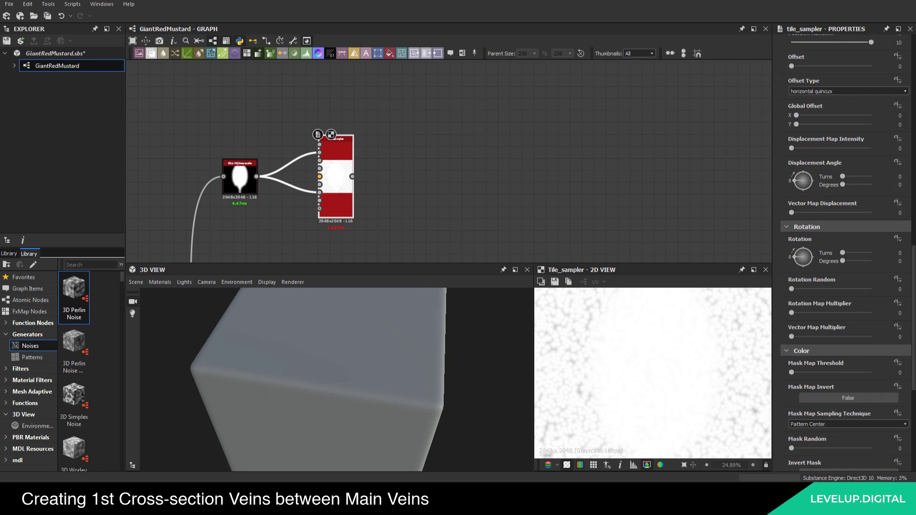
{"action": "scroll", "coordinate": [780, 358], "scroll_direction": "down", "scroll_amount": 5}
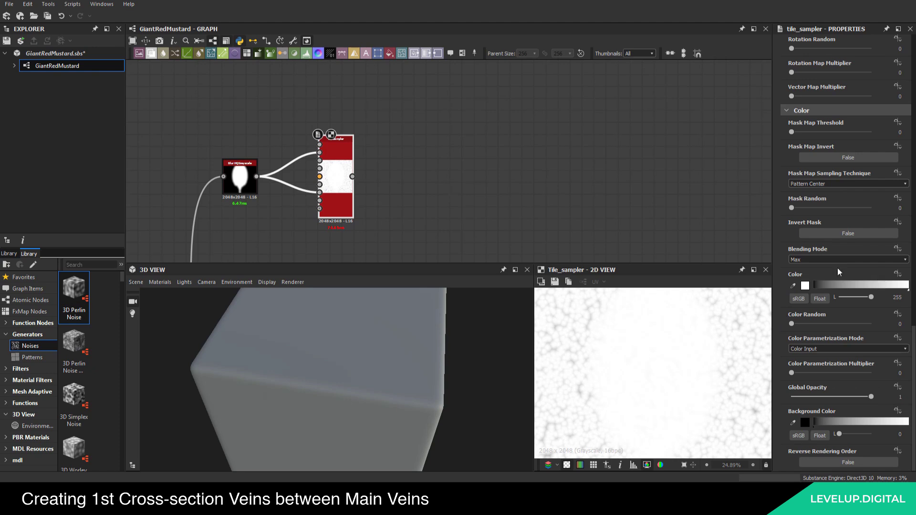
{"action": "left_click", "coordinate": [900, 208]}
{"action": "double_click", "coordinate": [901, 209]}
{"action": "type", "text": "0."}
{"action": "type", "text": "0.7"}
{"action": "key", "text": "Return"}
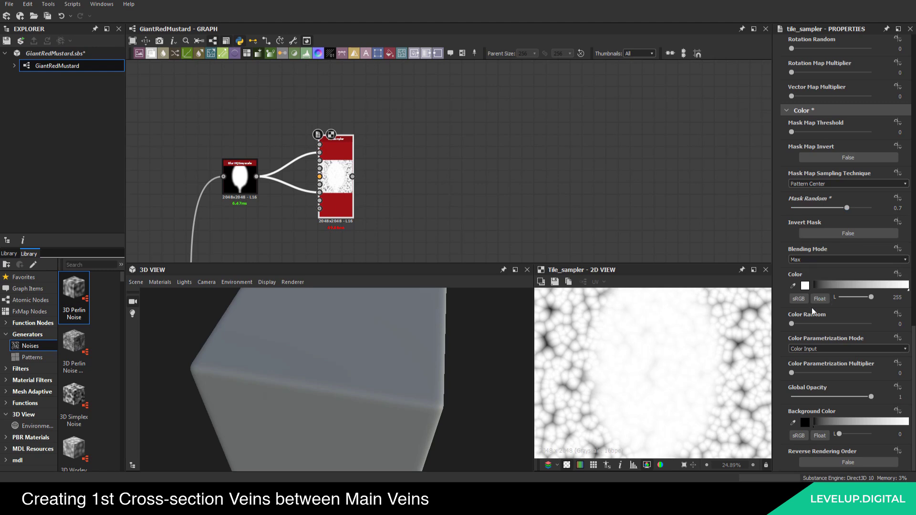
Set the Tile Sampler's Color Random to 0.65
{"action": "left_click", "coordinate": [901, 323]}
{"action": "type", "text": "0.65"}
{"action": "key", "text": "Return"}
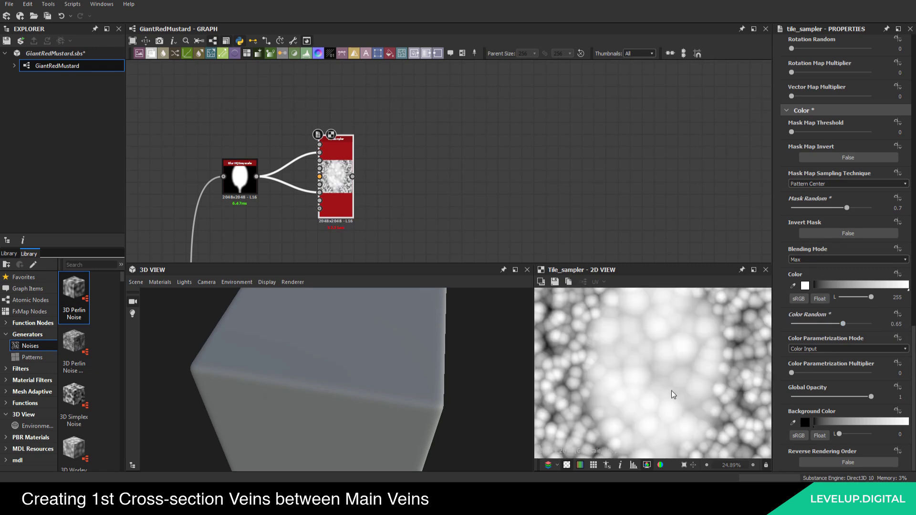
Compare the Tile Sampler's cell pattern with the cells between the veins in the Red-Giant-Mustard reference photo
{"action": "middle_click_drag", "start_coordinate": [669, 394], "coordinate": [673, 372]}
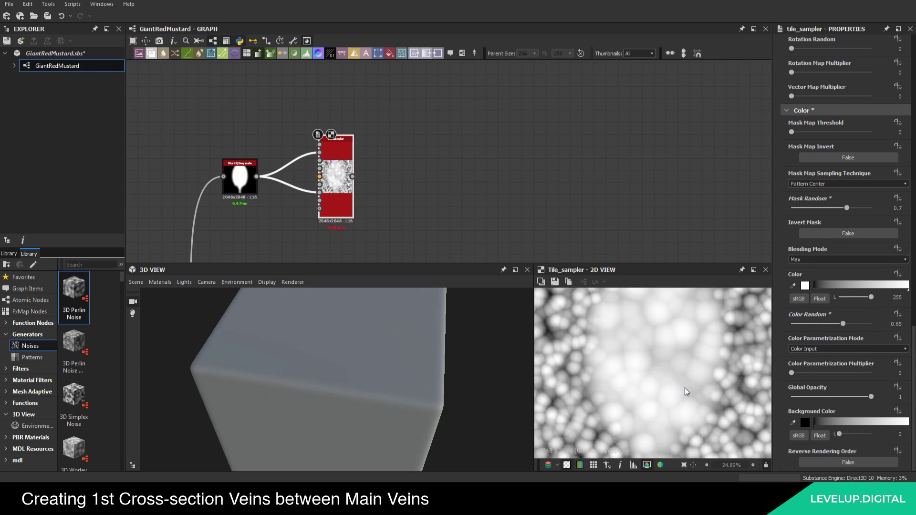
{"action": "scroll", "coordinate": [685, 387], "scroll_direction": "down", "scroll_amount": 1}
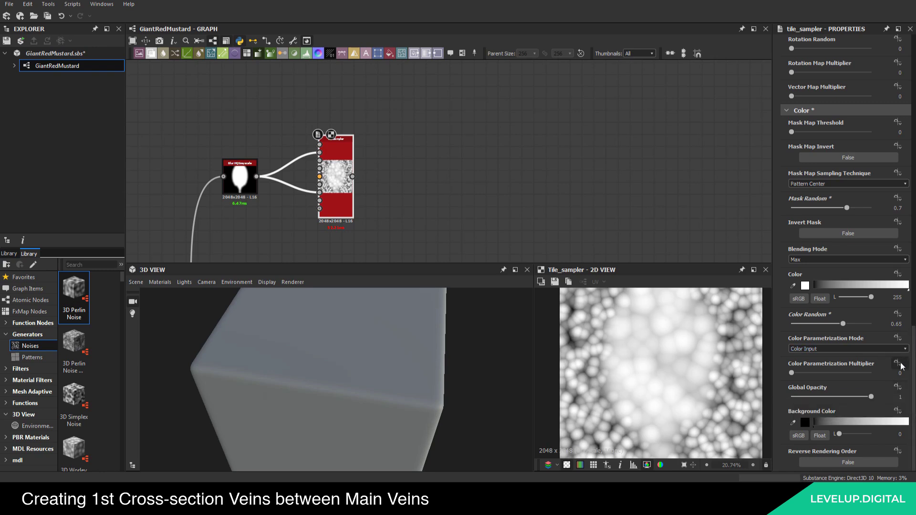
{"action": "scroll", "coordinate": [652, 395], "scroll_direction": "down", "scroll_amount": 3}
{"action": "scroll", "coordinate": [650, 377], "scroll_direction": "up", "scroll_amount": 3}
{"action": "scroll", "coordinate": [648, 374], "scroll_direction": "down", "scroll_amount": 1}
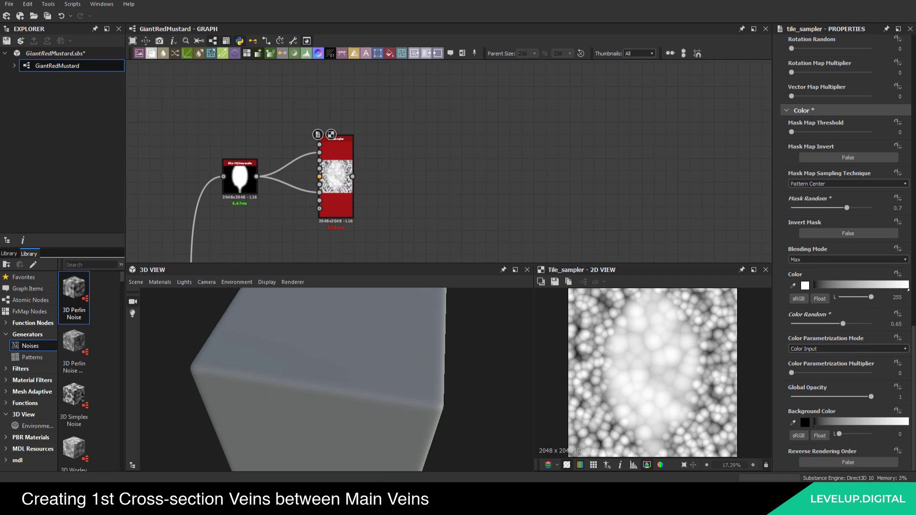
{"action": "left_click", "coordinate": [393, 496]}
{"action": "scroll", "coordinate": [346, 248], "scroll_direction": "up", "scroll_amount": 2}
{"action": "left_click_drag", "start_coordinate": [345, 224], "coordinate": [344, 270]}
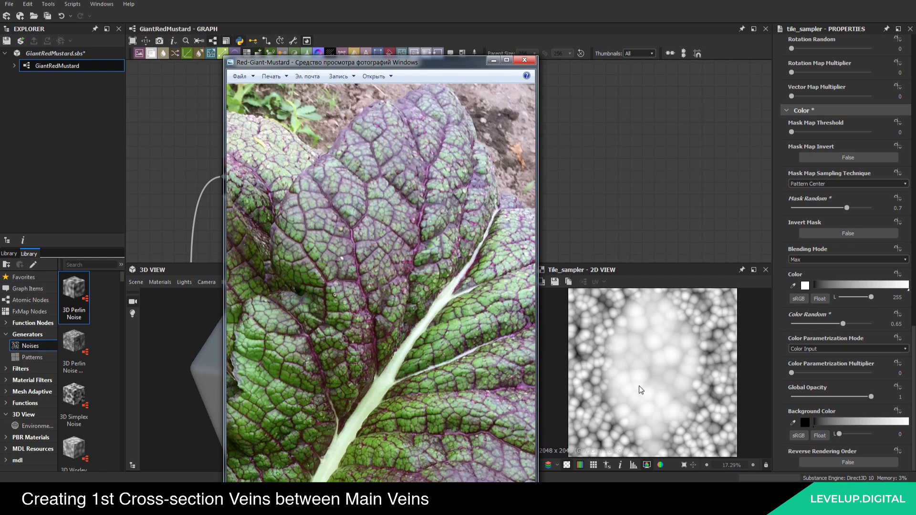
{"action": "left_click", "coordinate": [666, 357]}
{"action": "scroll", "coordinate": [655, 354], "scroll_direction": "up", "scroll_amount": 4}
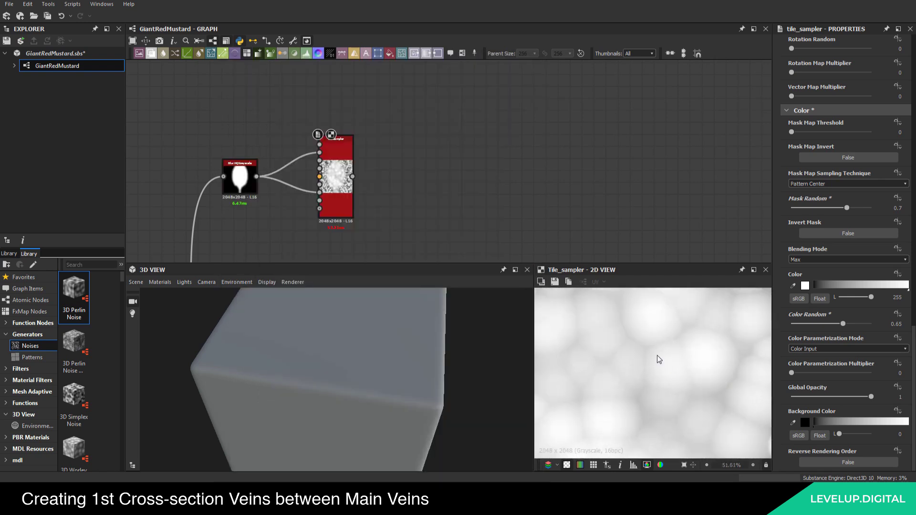
{"action": "scroll", "coordinate": [680, 365], "scroll_direction": "up", "scroll_amount": 1}
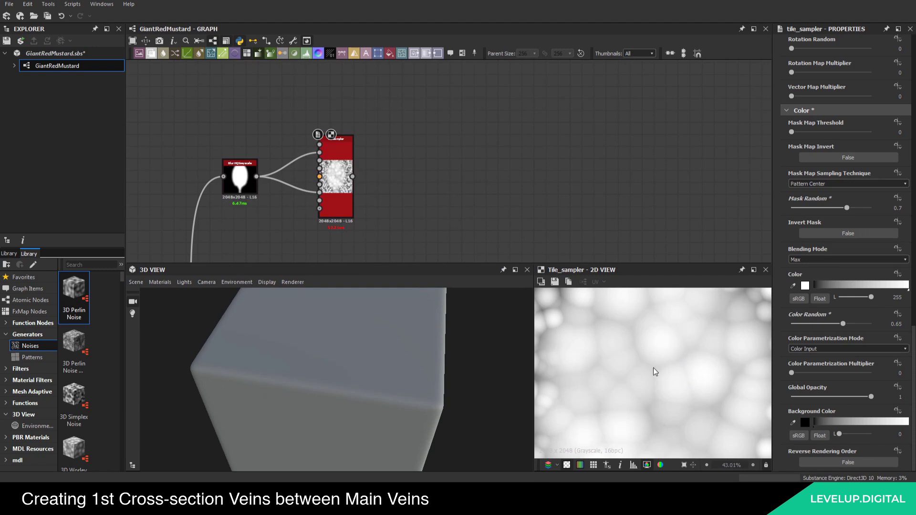
Add a Slope Blur Grayscale node after the Tile Sampler
{"action": "scroll", "coordinate": [644, 377], "scroll_direction": "down", "scroll_amount": 4}
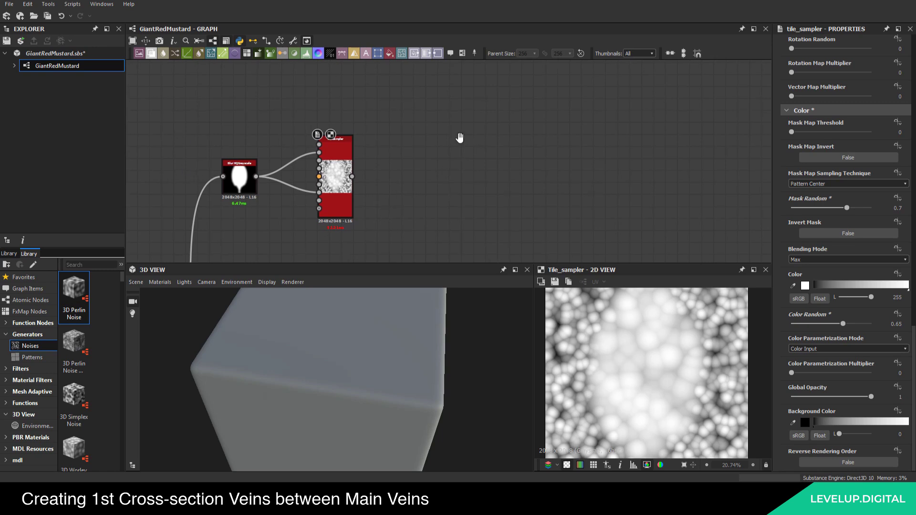
{"action": "scroll", "coordinate": [420, 158], "scroll_direction": "up", "scroll_amount": 3}
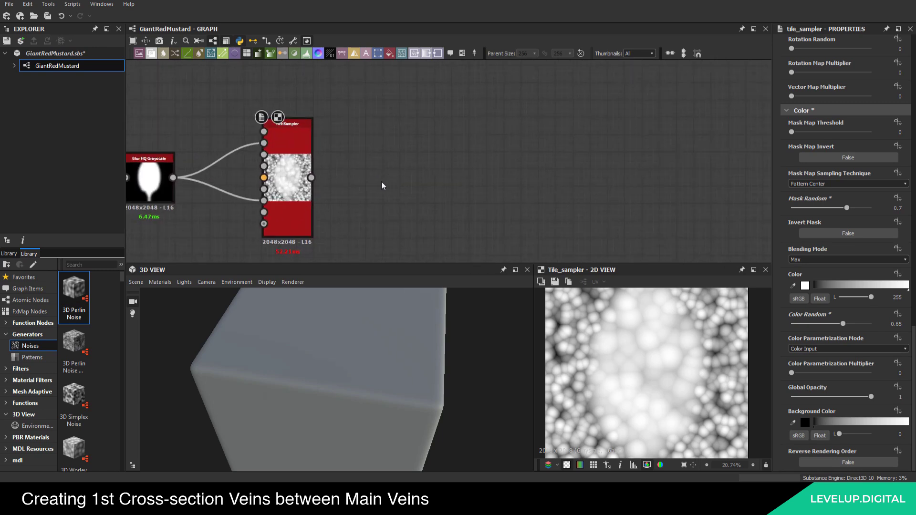
{"action": "key", "text": "space"}
{"action": "type", "text": "slop"}
{"action": "left_click", "coordinate": [411, 213]}
{"action": "middle_click_drag", "start_coordinate": [378, 172], "coordinate": [326, 169]}
{"action": "left_click_drag", "start_coordinate": [325, 169], "coordinate": [343, 168]}
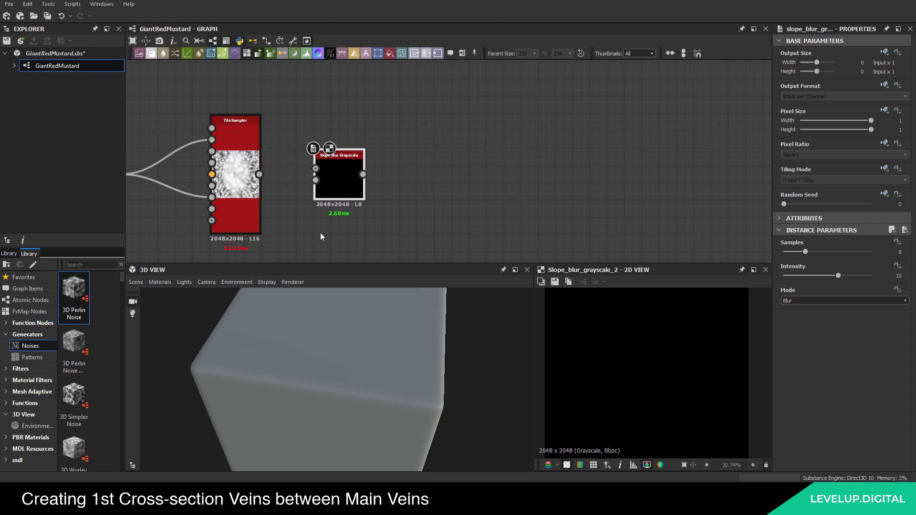
Connect the Tile Sampler's output to both the Grayscale and Slope inputs of the new Slope Blur Grayscale node
{"action": "left_click", "coordinate": [224, 216]}
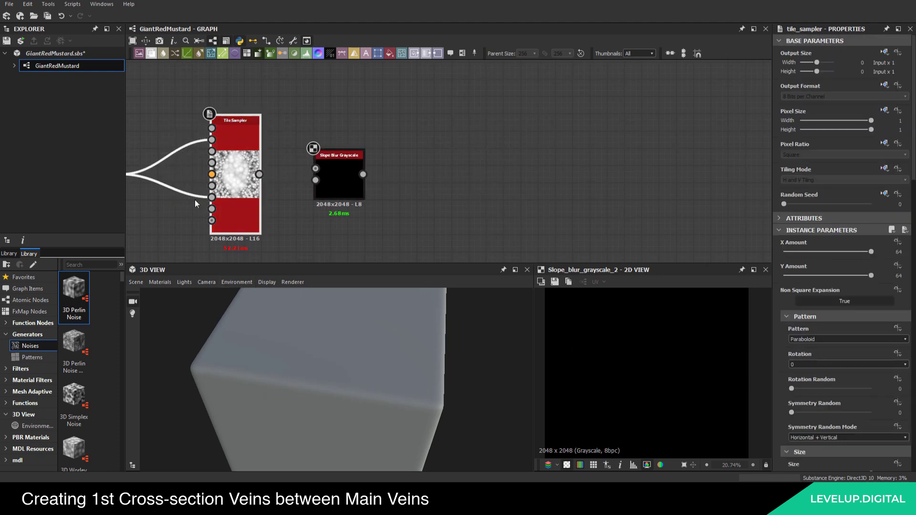
{"action": "double_click", "coordinate": [237, 165]}
{"action": "scroll", "coordinate": [616, 358], "scroll_direction": "up", "scroll_amount": 4}
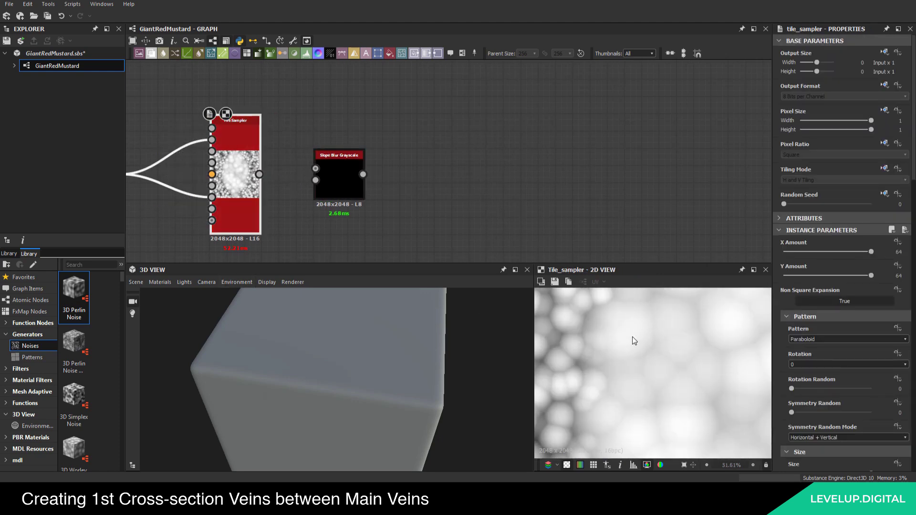
{"action": "mouse_move", "coordinate": [315, 169]}
{"action": "left_mouse_down"}
{"action": "mouse_move", "coordinate": [257, 181]}
{"action": "mouse_move", "coordinate": [319, 181]}
{"action": "left_mouse_up"}
{"action": "left_click", "coordinate": [324, 182]}
{"action": "double_click", "coordinate": [345, 180]}
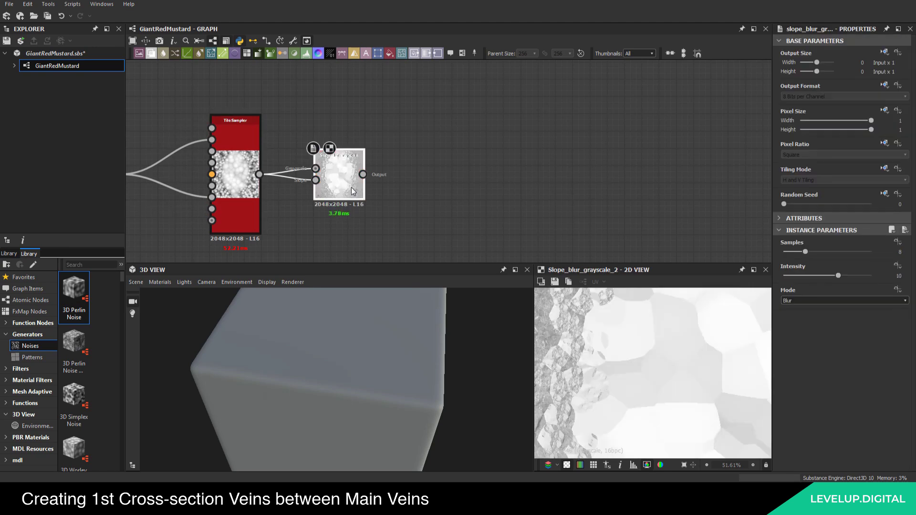
Set the Slope Blur Grayscale's Samples to 32 and its Intensity to 0.1
{"action": "left_click", "coordinate": [900, 251]}
{"action": "type", "text": "32"}
{"action": "key", "text": "Return"}
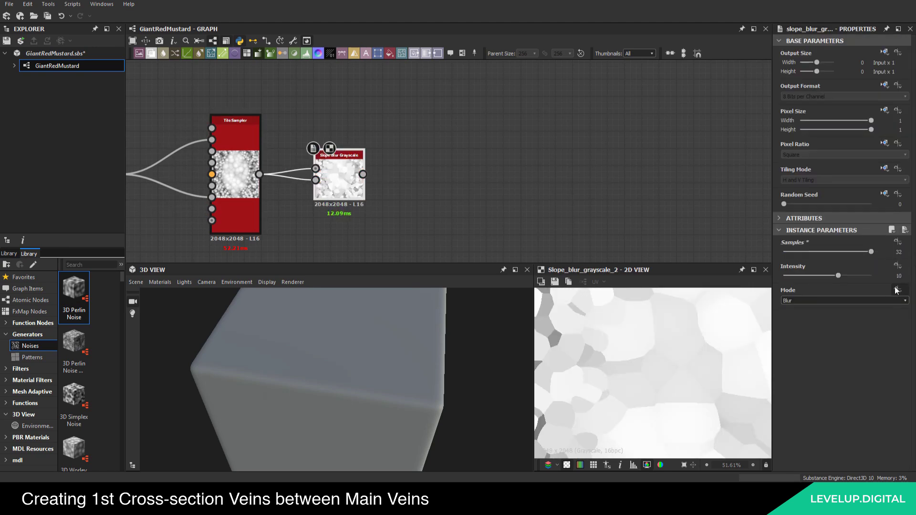
{"action": "left_click", "coordinate": [901, 275]}
{"action": "type", "text": "0.1"}
{"action": "key", "text": "Return"}
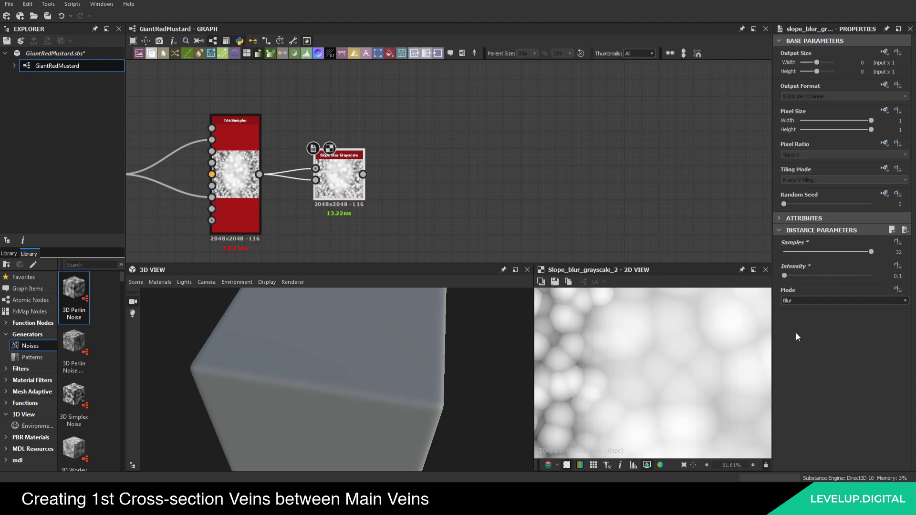
Compare the Slope Blur Grayscale result with the unblurred Tile Sampler pattern in the 2D view
{"action": "scroll", "coordinate": [669, 367], "scroll_direction": "down", "scroll_amount": 3}
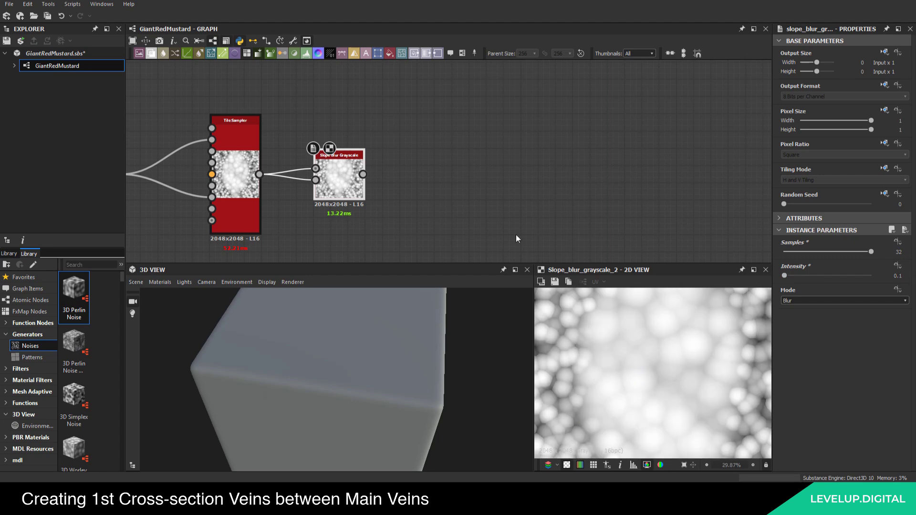
{"action": "middle_click_drag", "start_coordinate": [308, 182], "coordinate": [323, 173]}
{"action": "left_click", "coordinate": [257, 161]}
{"action": "scroll", "coordinate": [572, 358], "scroll_direction": "up", "scroll_amount": 1}
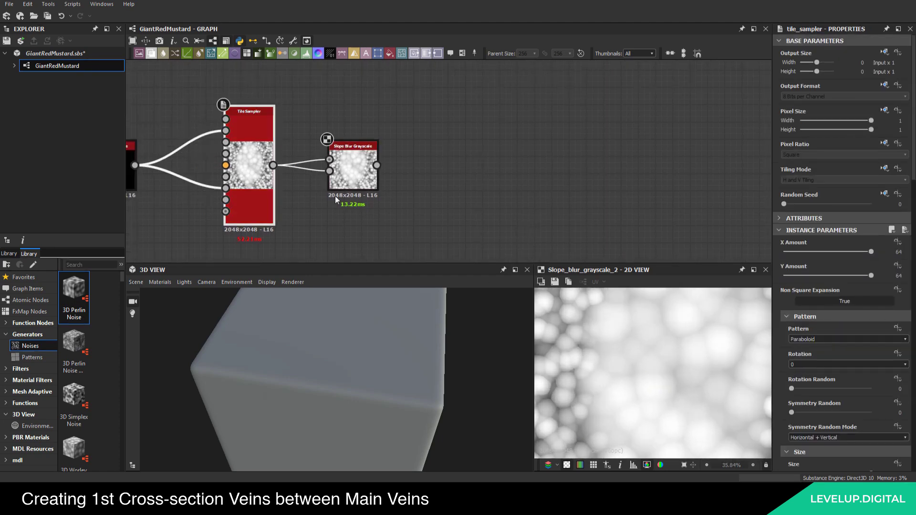
{"action": "scroll", "coordinate": [574, 359], "scroll_direction": "up", "scroll_amount": 2}
{"action": "double_click", "coordinate": [249, 162]}
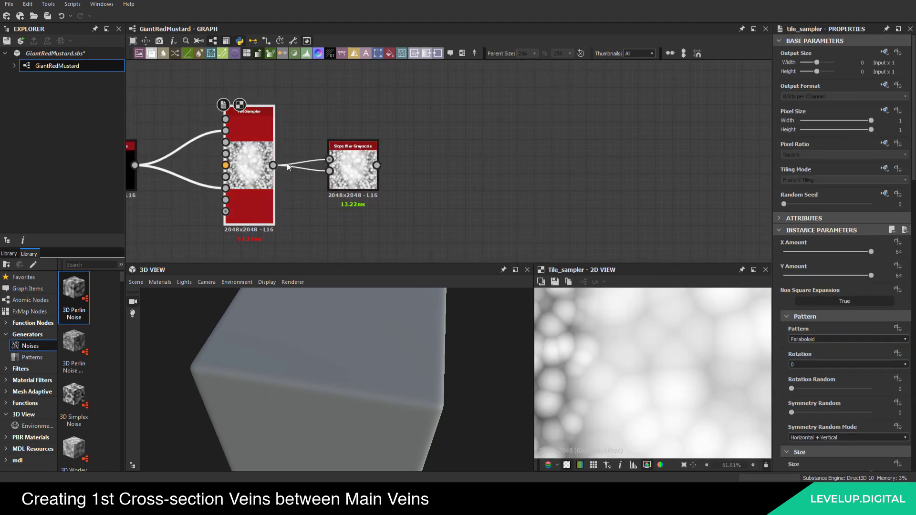
{"action": "double_click", "coordinate": [354, 168]}
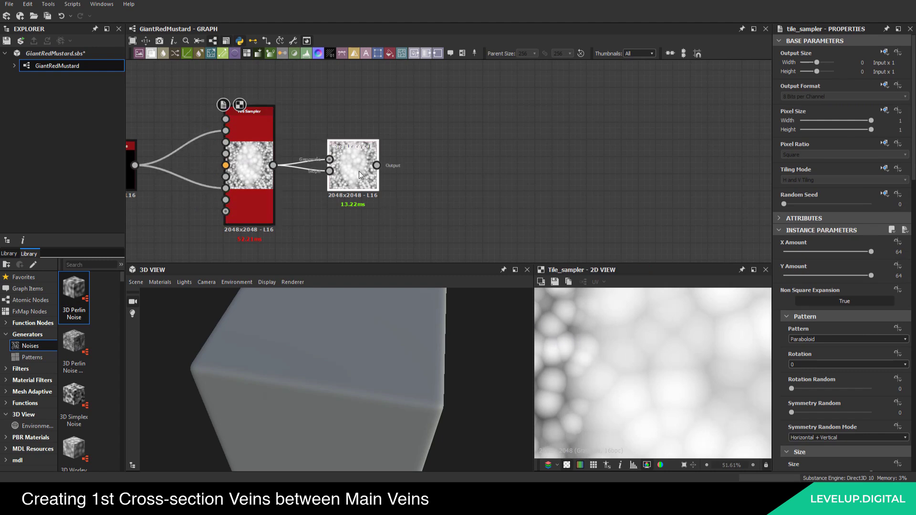
{"action": "scroll", "coordinate": [615, 363], "scroll_direction": "up", "scroll_amount": 3}
{"action": "scroll", "coordinate": [628, 373], "scroll_direction": "down", "scroll_amount": 2}
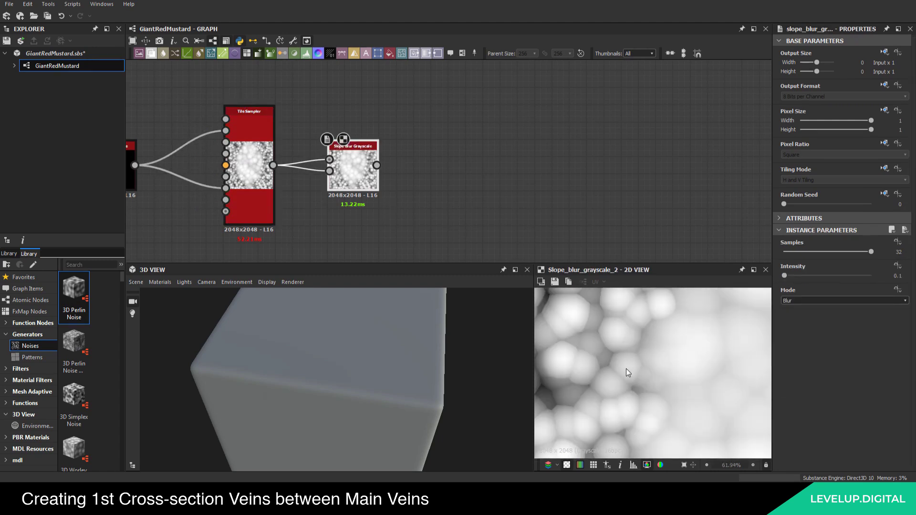
{"action": "scroll", "coordinate": [623, 373], "scroll_direction": "down", "scroll_amount": 1}
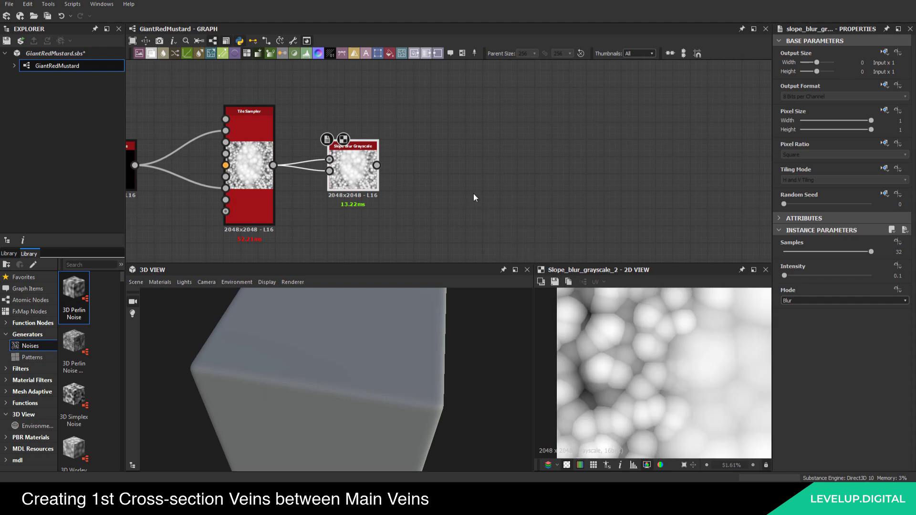
Add an Edge Detect node connected to the Slope Blur Grayscale's output
{"action": "middle_click_drag", "start_coordinate": [474, 197], "coordinate": [365, 182]}
{"action": "scroll", "coordinate": [268, 150], "scroll_direction": "up", "scroll_amount": 2}
{"action": "key", "text": "space"}
{"action": "type", "text": "edg"}
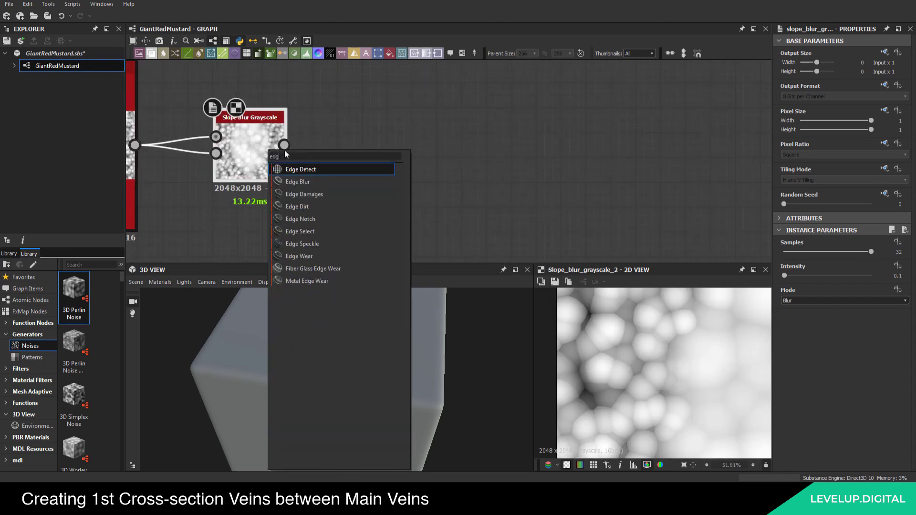
{"action": "left_click", "coordinate": [311, 170]}
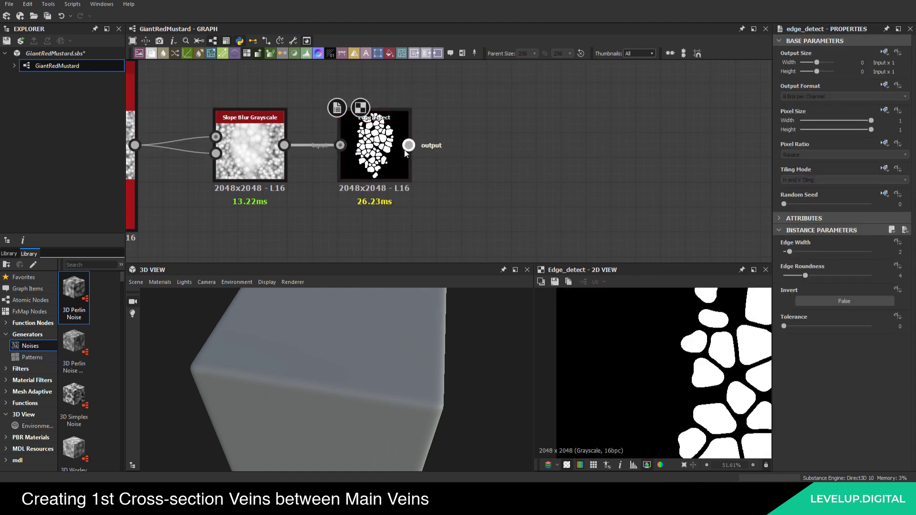
Set the Edge Detect's Edge Width to 1, Edge Roundness to 0 and Tolerance to 1
{"action": "double_click", "coordinate": [901, 251]}
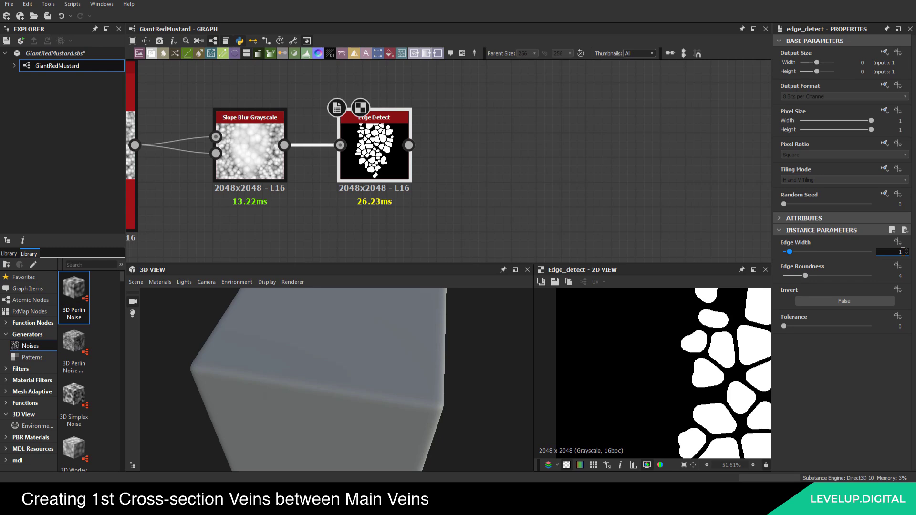
{"action": "type", "text": "1"}
{"action": "double_click", "coordinate": [900, 275]}
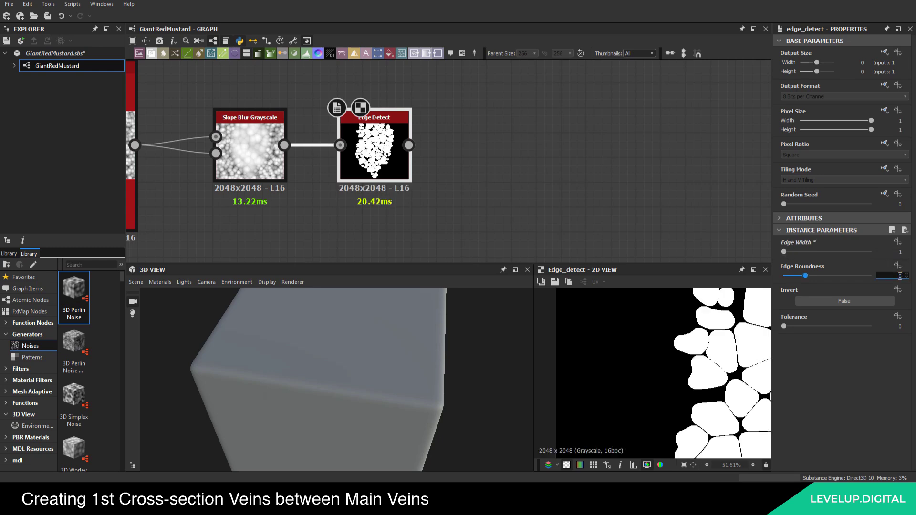
{"action": "type", "text": "0"}
{"action": "key", "text": "Return"}
{"action": "double_click", "coordinate": [900, 326]}
{"action": "type", "text": "1"}
{"action": "key", "text": "Return"}
Set the Edge Detect's Invert to True for white cell outlines on black
{"action": "scroll", "coordinate": [613, 347], "scroll_direction": "down", "scroll_amount": 4}
{"action": "middle_click_drag", "start_coordinate": [613, 347], "coordinate": [599, 344]}
{"action": "scroll", "coordinate": [638, 405], "scroll_direction": "up", "scroll_amount": 5}
{"action": "scroll", "coordinate": [634, 373], "scroll_direction": "down", "scroll_amount": 2}
{"action": "middle_click_drag", "start_coordinate": [634, 373], "coordinate": [686, 399]}
{"action": "scroll", "coordinate": [665, 389], "scroll_direction": "down", "scroll_amount": 3}
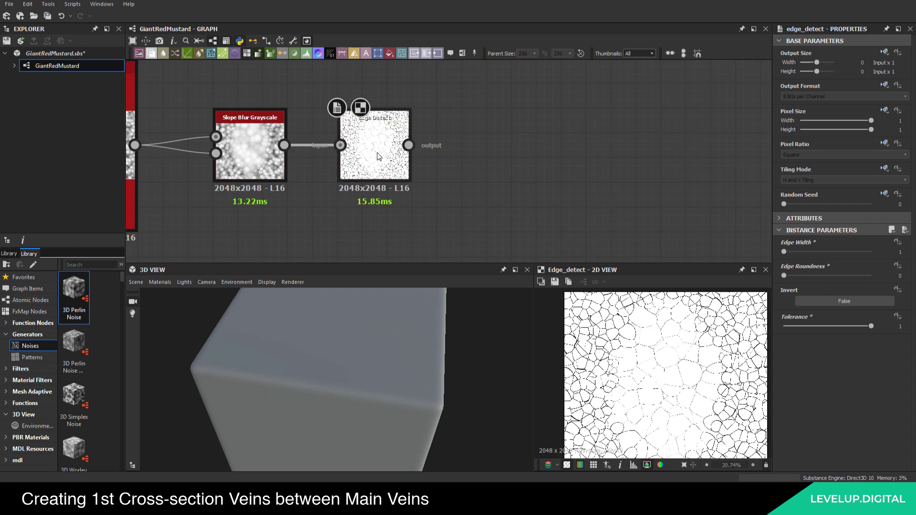
{"action": "left_click", "coordinate": [834, 299]}
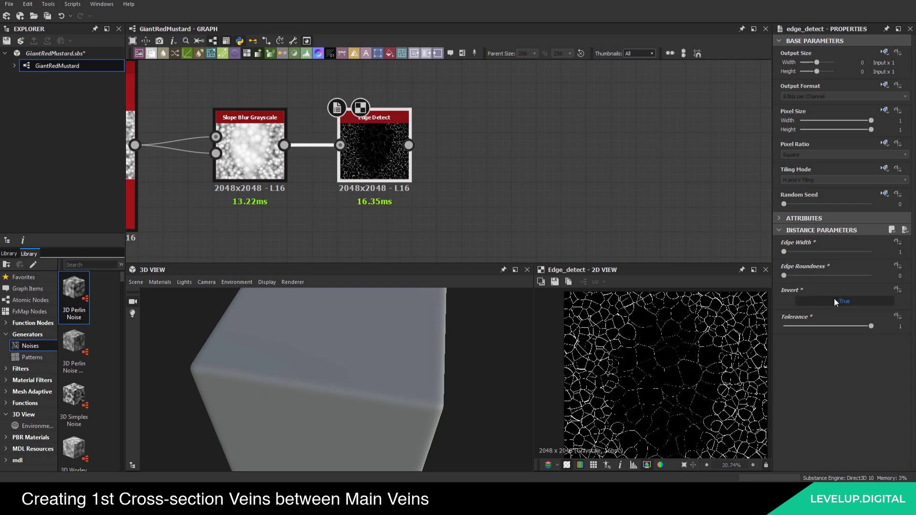
{"action": "scroll", "coordinate": [658, 382], "scroll_direction": "up", "scroll_amount": 3}
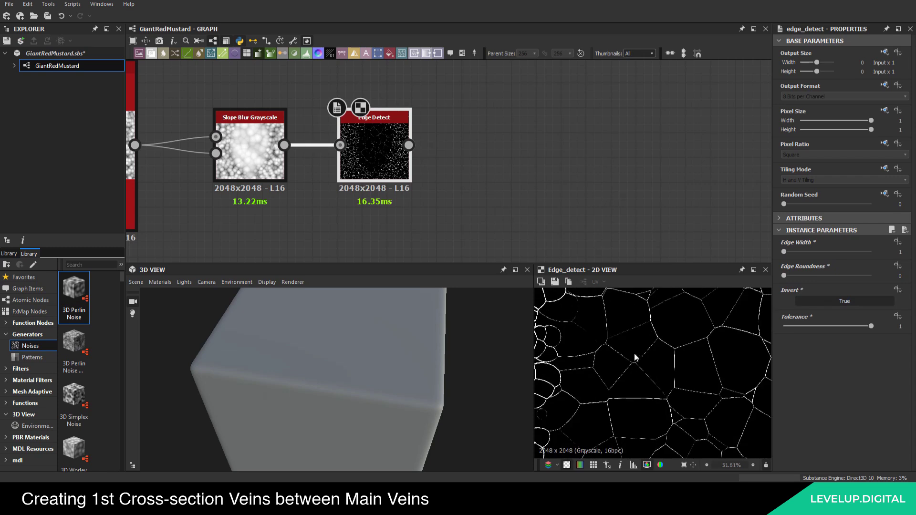
Add a Blur HQ Grayscale node connected to the Edge Detect's output
{"action": "middle_click_drag", "start_coordinate": [374, 149], "coordinate": [345, 168]}
{"action": "key", "text": "space"}
{"action": "type", "text": "bl"}
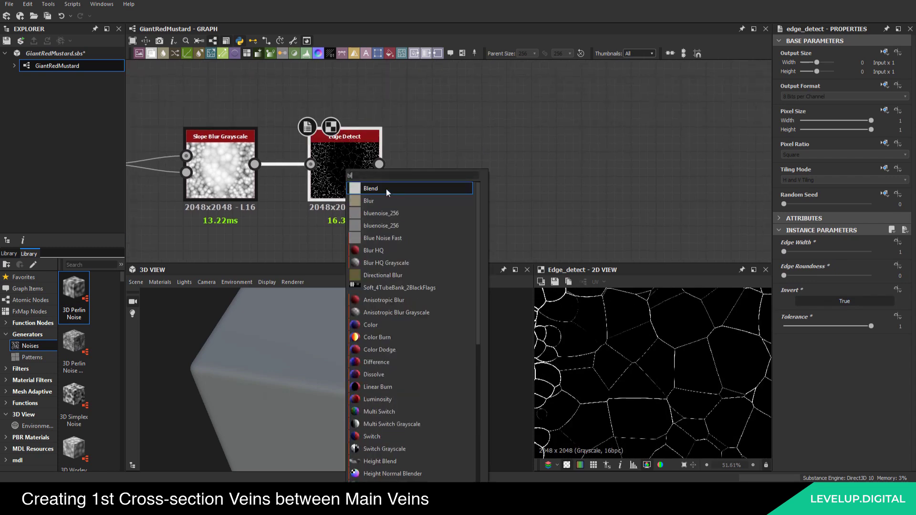
{"action": "left_click", "coordinate": [396, 264]}
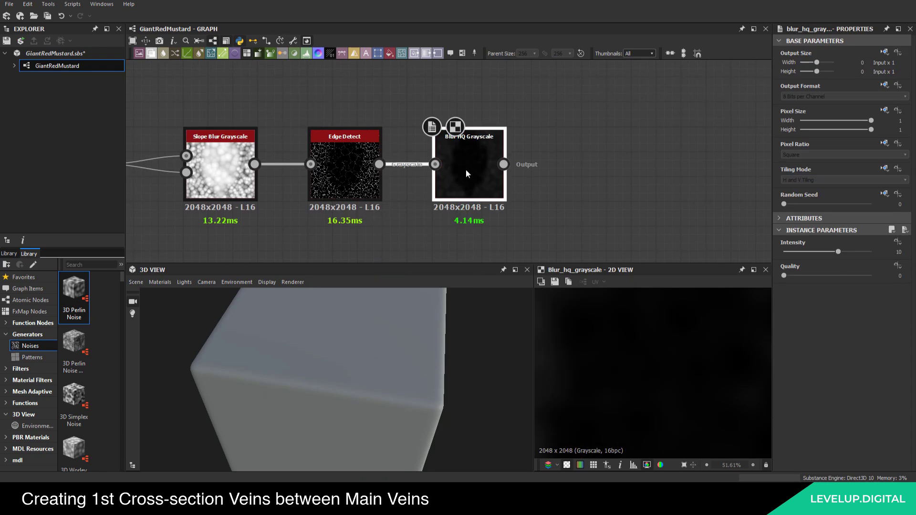
Set the Intensity of the Blur HQ Grayscale after the Edge Detect to 0.4
{"action": "middle_click_drag", "start_coordinate": [588, 195], "coordinate": [497, 197]}
{"action": "scroll", "coordinate": [435, 183], "scroll_direction": "up", "scroll_amount": 1}
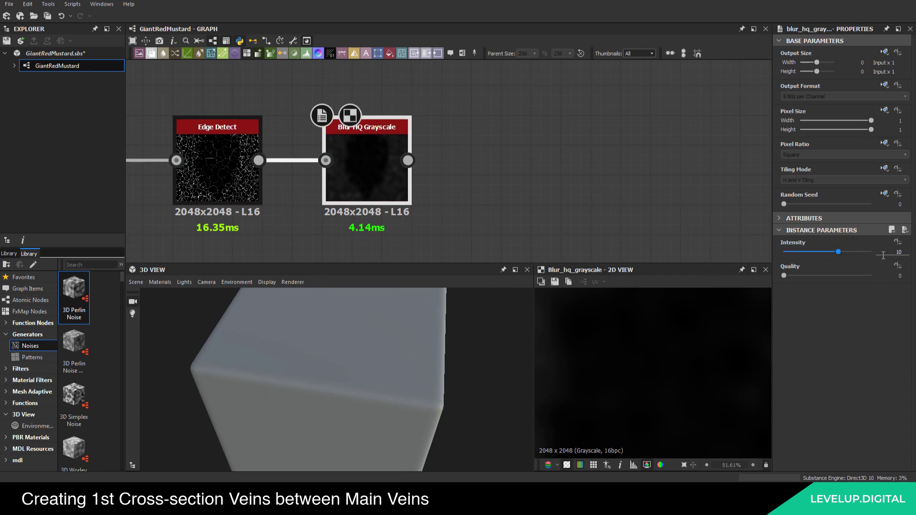
{"action": "double_click", "coordinate": [901, 252]}
{"action": "type", "text": "0.4"}
{"action": "key", "text": "Return"}
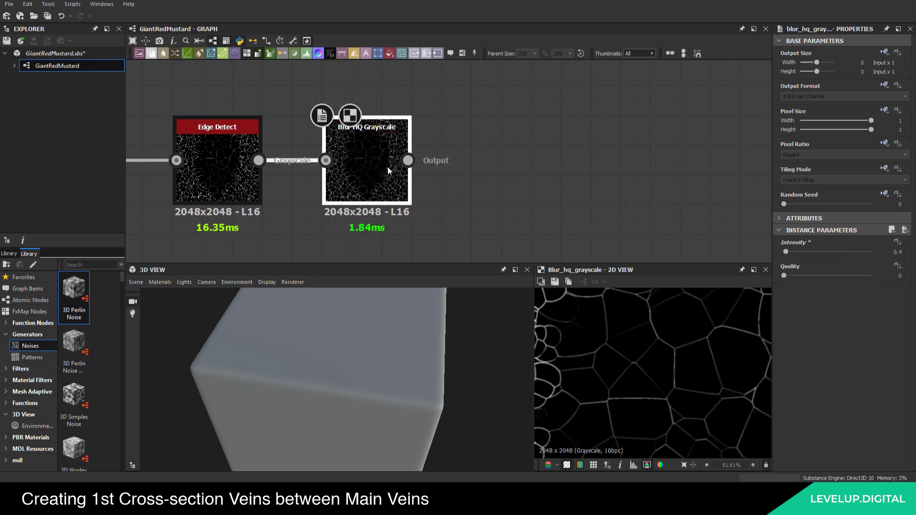
Add a Levels node connected to the Blur HQ Grayscale's output and place it close beside that node
{"action": "key", "text": "space"}
{"action": "type", "text": "l"}
{"action": "left_click", "coordinate": [418, 185]}
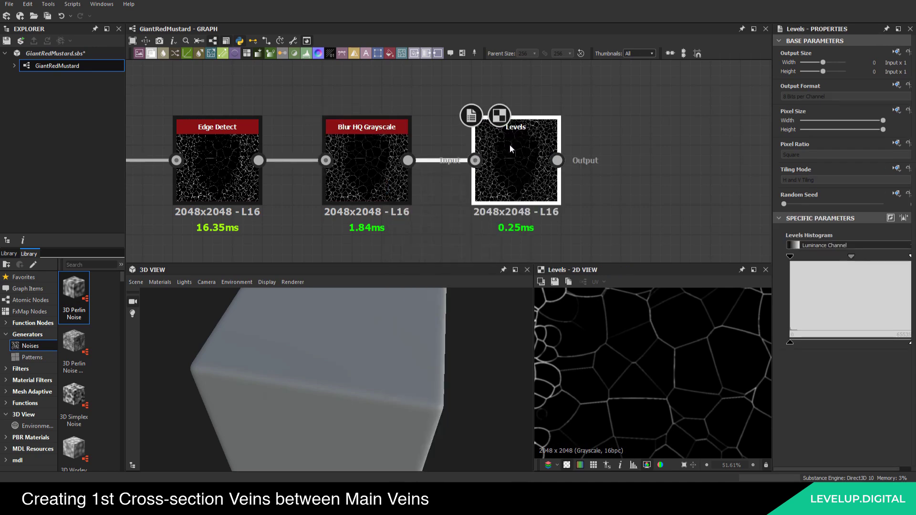
{"action": "left_click_drag", "start_coordinate": [509, 145], "coordinate": [485, 145]}
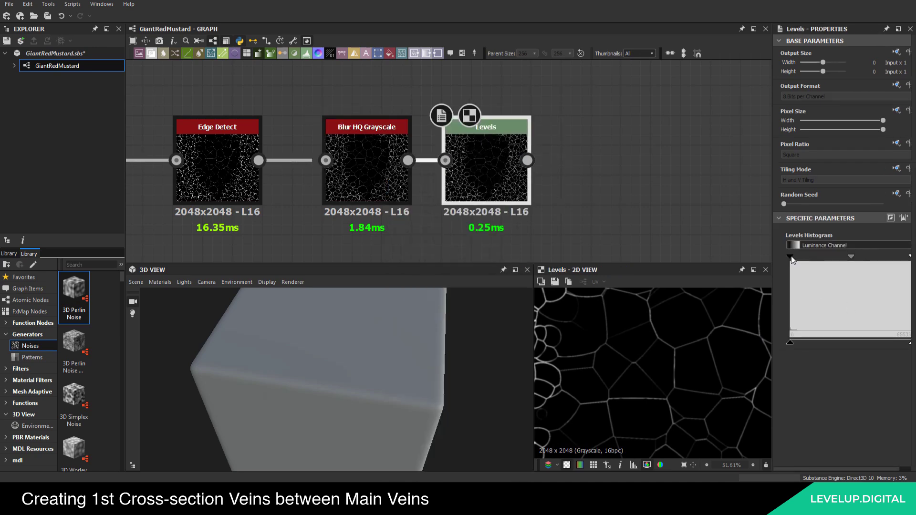
Brighten the vein lines in the Levels node by moving the histogram's white input point far toward the black end
{"action": "mouse_move", "coordinate": [835, 258]}
{"action": "left_mouse_down"}
{"action": "mouse_move", "coordinate": [866, 261]}
{"action": "mouse_move", "coordinate": [785, 258]}
{"action": "left_mouse_up"}
{"action": "left_click_drag", "start_coordinate": [910, 259], "coordinate": [810, 260]}
{"action": "scroll", "coordinate": [624, 354], "scroll_direction": "down", "scroll_amount": 1}
{"action": "scroll", "coordinate": [624, 354], "scroll_direction": "down", "scroll_amount": 6}
{"action": "scroll", "coordinate": [639, 371], "scroll_direction": "up", "scroll_amount": 4}
{"action": "scroll", "coordinate": [639, 372], "scroll_direction": "down", "scroll_amount": 4}
{"action": "scroll", "coordinate": [637, 377], "scroll_direction": "up", "scroll_amount": 3}
{"action": "scroll", "coordinate": [638, 380], "scroll_direction": "down", "scroll_amount": 2}
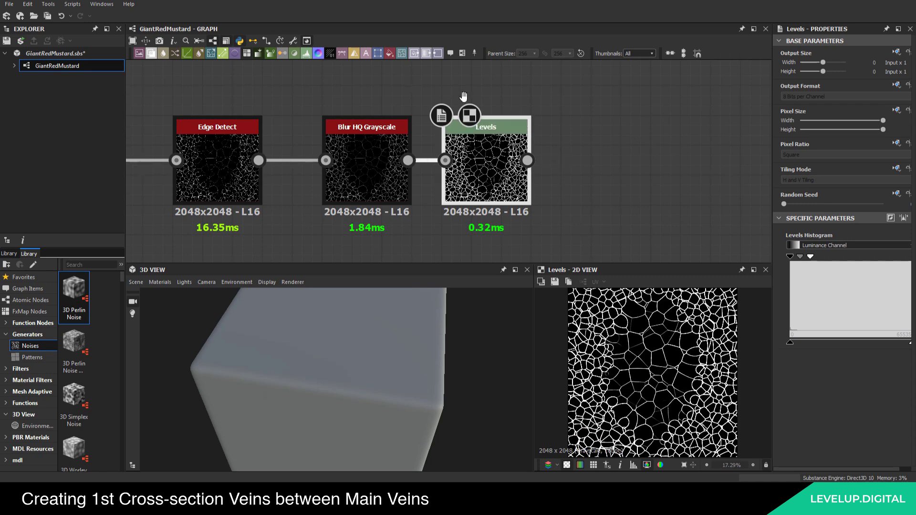
Compare the Levels node's vein network with the cross-section veins in the Red-Giant-Mustard reference photo
{"action": "scroll", "coordinate": [494, 138], "scroll_direction": "down", "scroll_amount": 5}
{"action": "scroll", "coordinate": [374, 136], "scroll_direction": "down", "scroll_amount": 2}
{"action": "scroll", "coordinate": [375, 141], "scroll_direction": "up", "scroll_amount": 3}
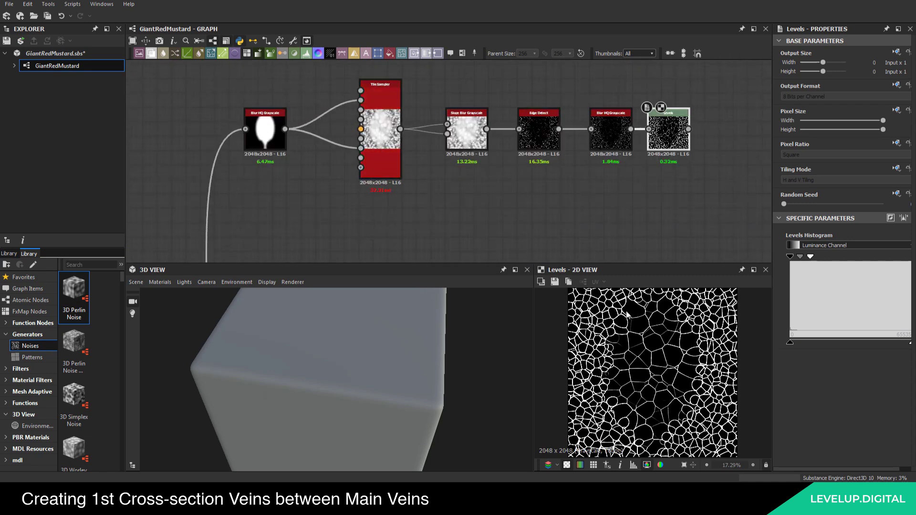
{"action": "scroll", "coordinate": [640, 375], "scroll_direction": "up", "scroll_amount": 2}
{"action": "scroll", "coordinate": [649, 361], "scroll_direction": "down", "scroll_amount": 1}
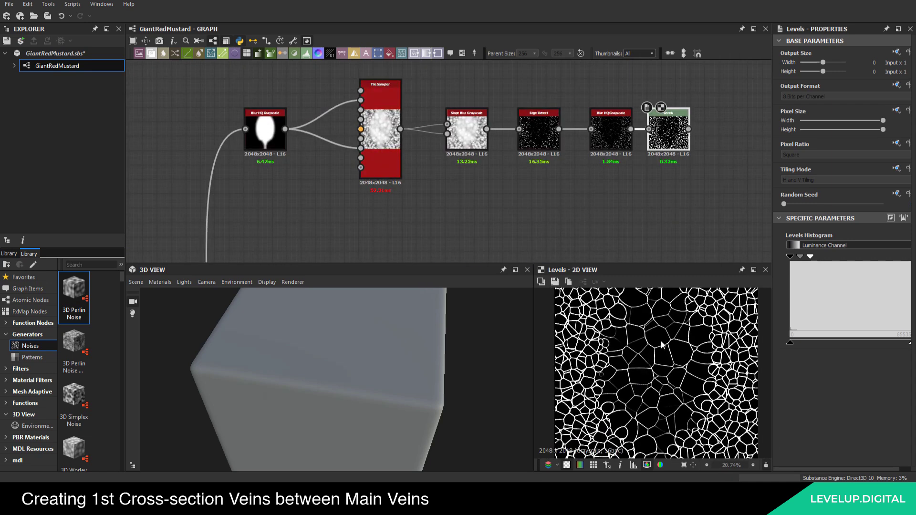
{"action": "scroll", "coordinate": [667, 355], "scroll_direction": "up", "scroll_amount": 1}
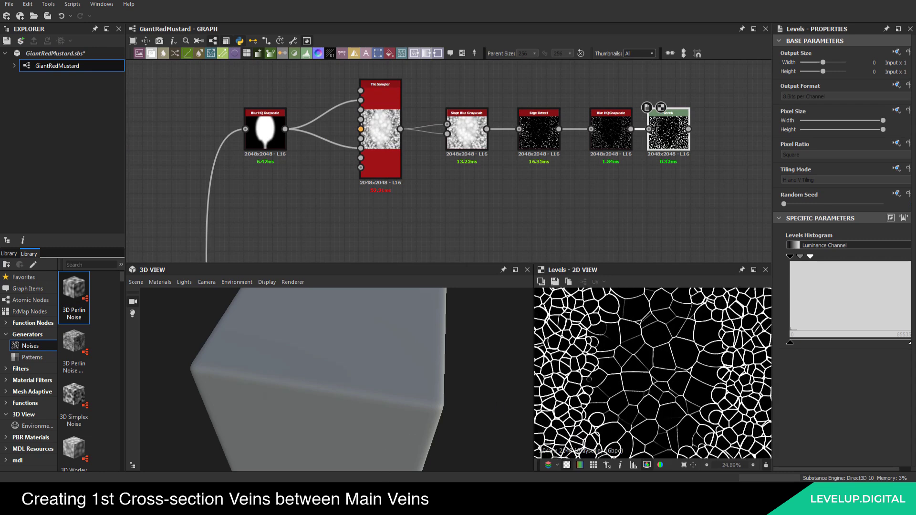
{"action": "left_click", "coordinate": [353, 502]}
{"action": "left_click_drag", "start_coordinate": [384, 211], "coordinate": [334, 287]}
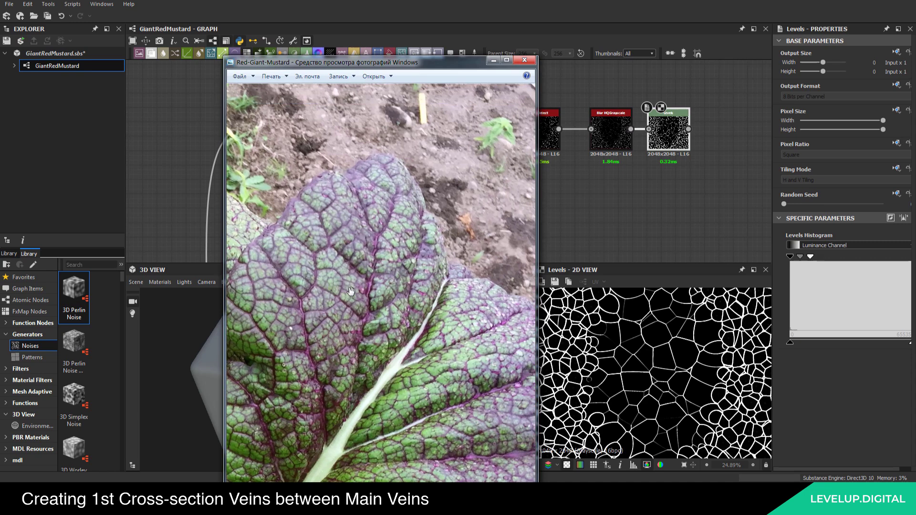
{"action": "scroll", "coordinate": [371, 317], "scroll_direction": "up", "scroll_amount": 2}
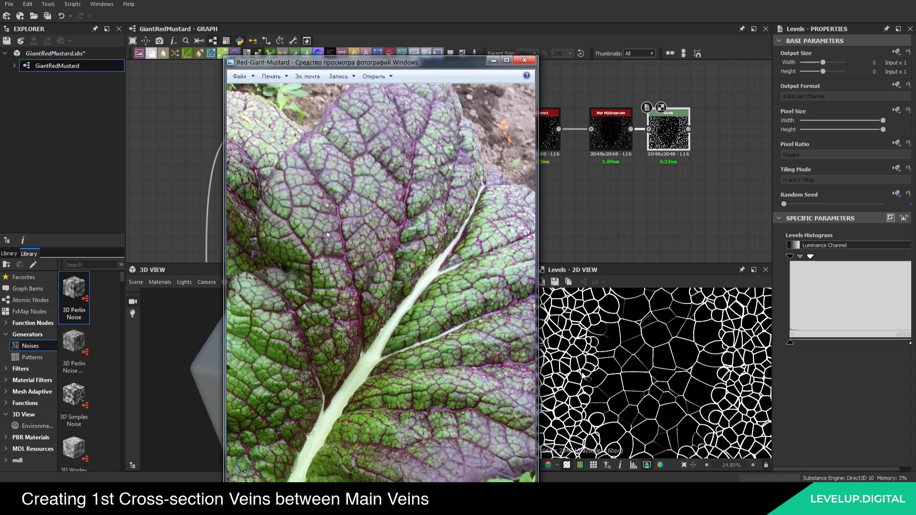
{"action": "left_click_drag", "start_coordinate": [360, 261], "coordinate": [388, 344]}
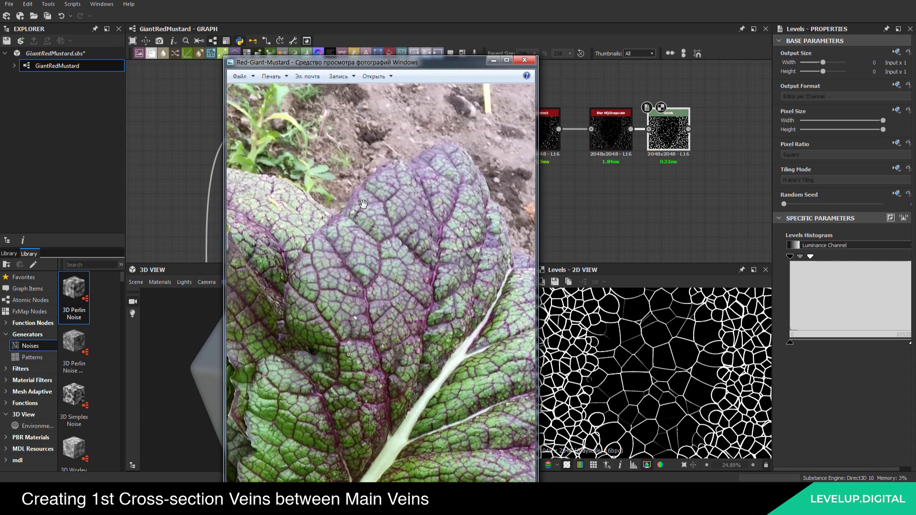
{"action": "left_click_drag", "start_coordinate": [300, 284], "coordinate": [353, 182]}
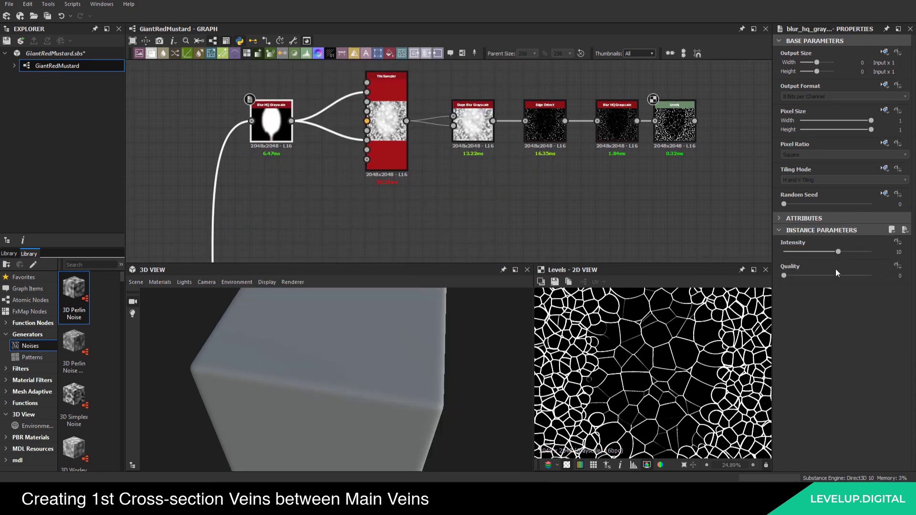
Try a much lower Intensity on the leaf-mask Blur HQ Grayscale feeding the Tile Sampler, and undo the change
{"action": "left_click_drag", "start_coordinate": [845, 252], "coordinate": [801, 248]}
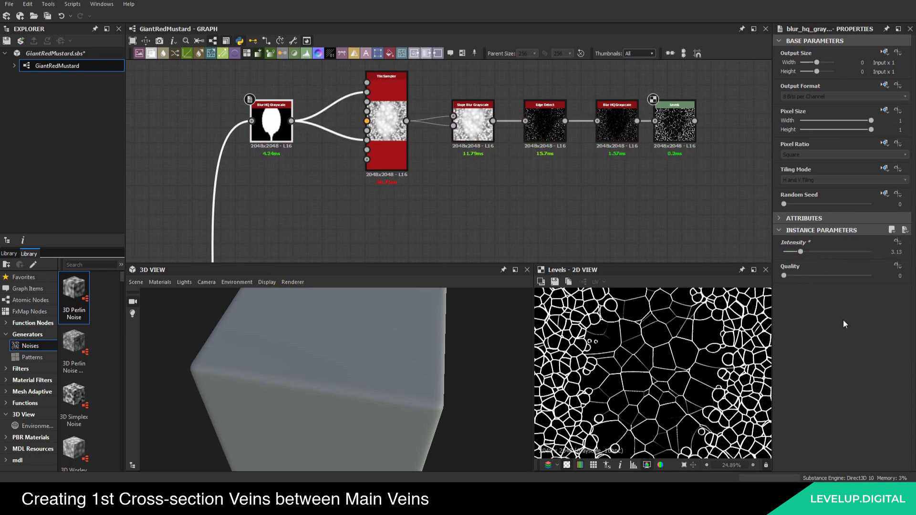
{"action": "key", "text": "ctrl+z"}
Add a Directional Warp node after the Levels node and connect the Levels output to its main input
{"action": "scroll", "coordinate": [277, 234], "scroll_direction": "down", "scroll_amount": 3}
{"action": "left_click", "coordinate": [507, 174]}
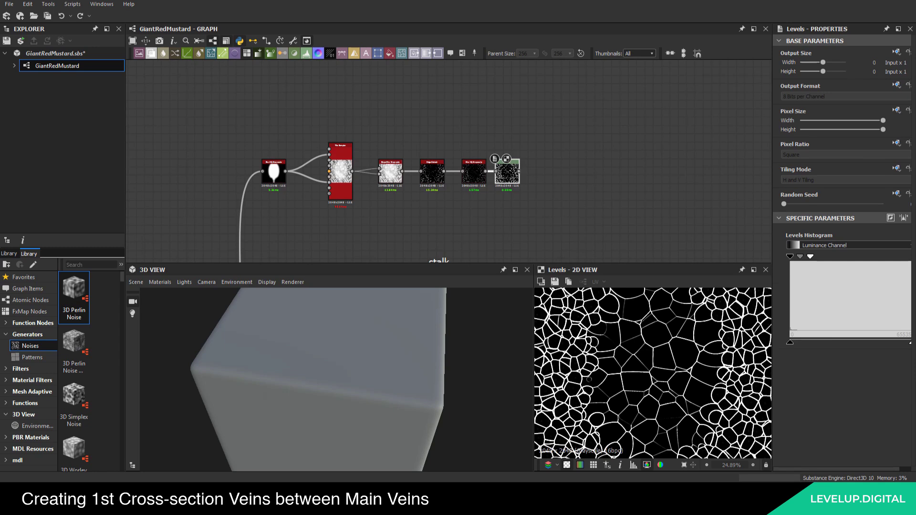
{"action": "scroll", "coordinate": [471, 174], "scroll_direction": "up", "scroll_amount": 3}
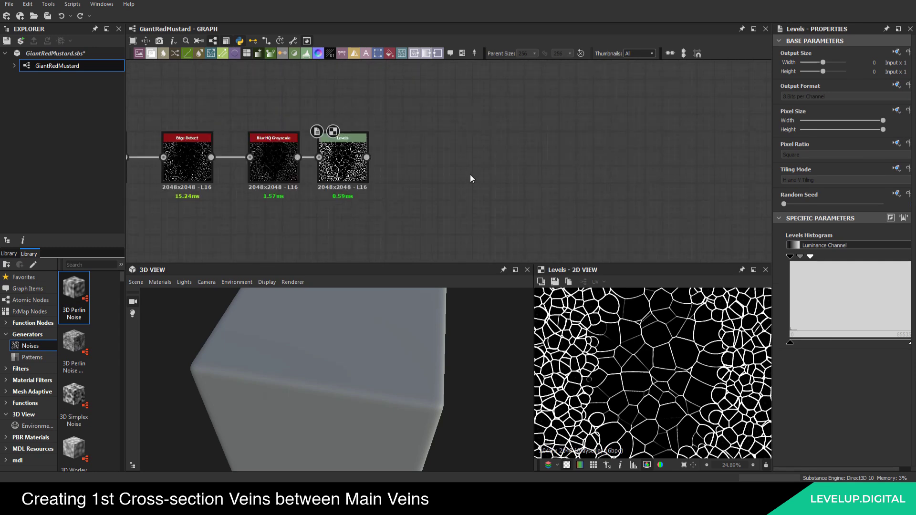
{"action": "key", "text": "space"}
{"action": "type", "text": "dir"}
{"action": "left_click", "coordinate": [506, 205]}
{"action": "scroll", "coordinate": [378, 166], "scroll_direction": "up", "scroll_amount": 2}
{"action": "left_click_drag", "start_coordinate": [361, 153], "coordinate": [438, 177]}
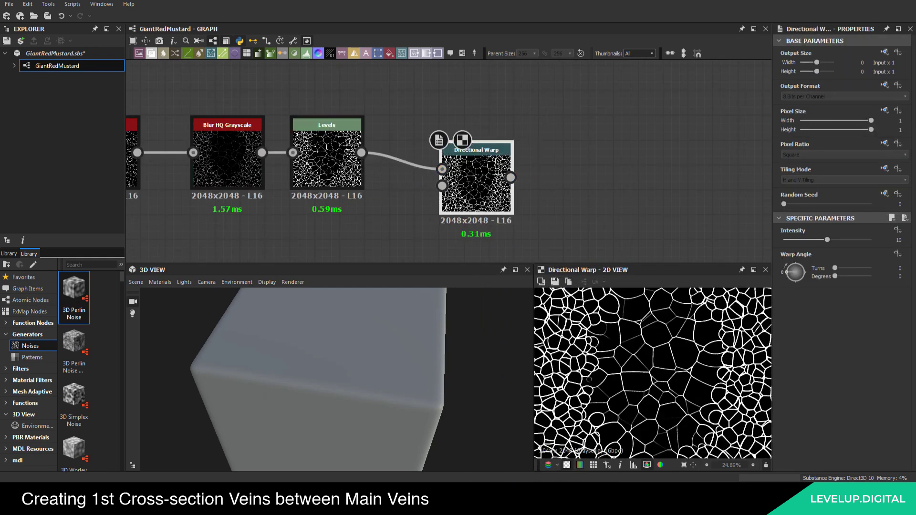
Set the Directional Warp's Intensity to 7 and its Warp Angle to 90 degrees
{"action": "double_click", "coordinate": [899, 240]}
{"action": "type", "text": "7"}
{"action": "key", "text": "Return"}
{"action": "double_click", "coordinate": [903, 277]}
{"action": "type", "text": "90"}
{"action": "key", "text": "Return"}
Add a Perlin Noise node and place it directly below the Levels node
{"action": "middle_click_drag", "start_coordinate": [371, 251], "coordinate": [417, 210]}
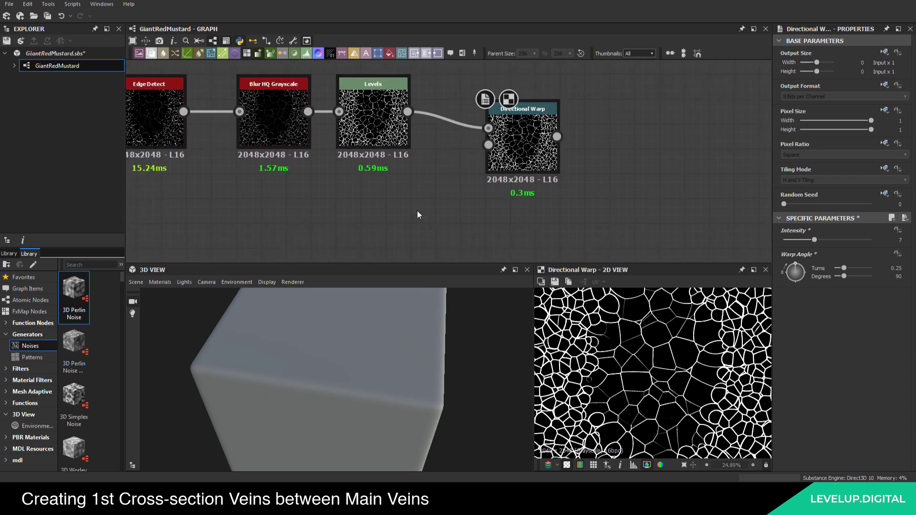
{"action": "left_click", "coordinate": [417, 211]}
{"action": "key", "text": "space"}
{"action": "type", "text": "per"}
{"action": "left_click", "coordinate": [445, 210]}
{"action": "scroll", "coordinate": [439, 205], "scroll_direction": "up", "scroll_amount": 1}
{"action": "left_click_drag", "start_coordinate": [438, 205], "coordinate": [373, 207]}
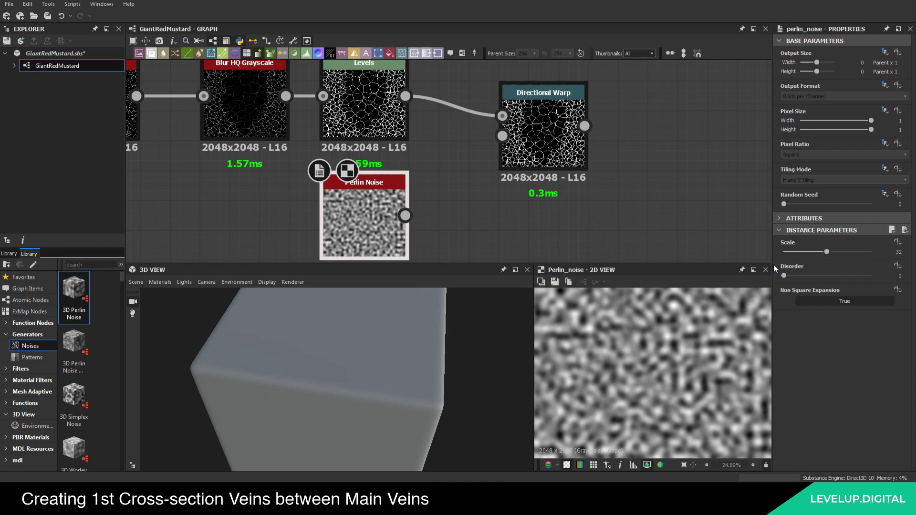
Set the Perlin Noise Scale to 22 and switch its output size to an absolute 256 px
{"action": "left_click", "coordinate": [899, 251]}
{"action": "key", "text": "Return"}
{"action": "left_click", "coordinate": [886, 51]}
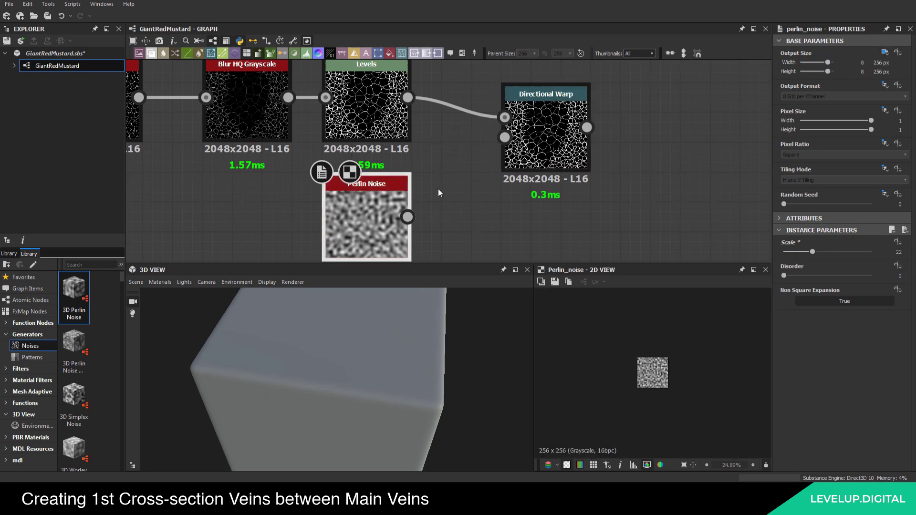
Connect the Perlin Noise to the Directional Warp's intensity input and set the warp's Intensity to 7
{"action": "left_click_drag", "start_coordinate": [408, 217], "coordinate": [549, 133]}
{"action": "double_click", "coordinate": [549, 133]}
{"action": "scroll", "coordinate": [665, 382], "scroll_direction": "down", "scroll_amount": 3}
{"action": "left_click_drag", "start_coordinate": [828, 240], "coordinate": [817, 240]}
{"action": "left_click", "coordinate": [902, 240]}
{"action": "type", "text": "7"}
{"action": "key", "text": "Return"}
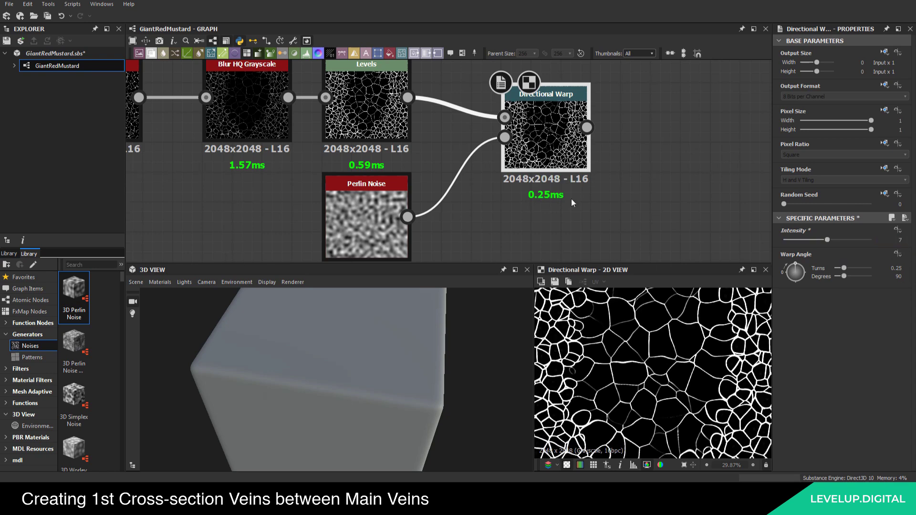
Save the GiantRedMustard package
{"action": "scroll", "coordinate": [631, 179], "scroll_direction": "down", "scroll_amount": 5}
{"action": "middle_click_drag", "start_coordinate": [480, 147], "coordinate": [508, 150]}
{"action": "left_click", "coordinate": [47, 16]}
{"action": "scroll", "coordinate": [510, 151], "scroll_direction": "up", "scroll_amount": 1}
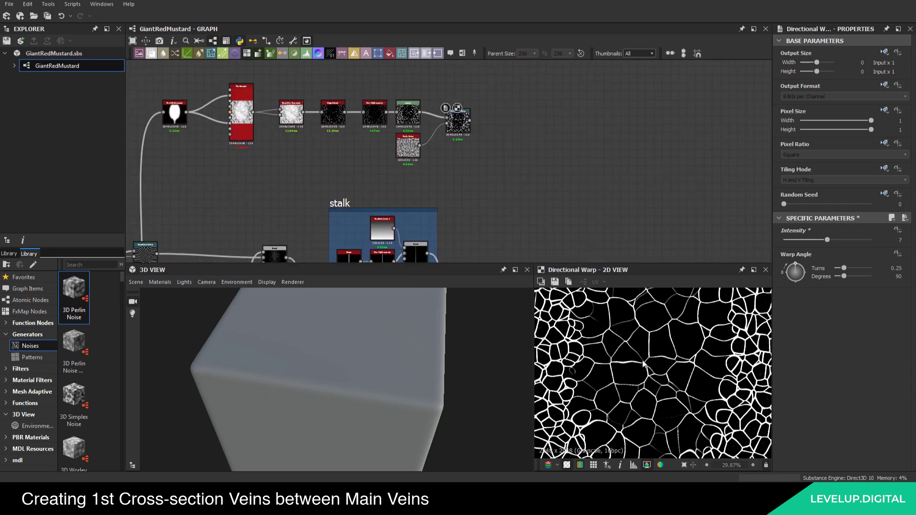
Compare the Directional Warp's vein network with the veins in the Red-Giant-Mustard reference photo
{"action": "scroll", "coordinate": [644, 364], "scroll_direction": "down", "scroll_amount": 1}
{"action": "key", "text": "alt+Tab"}
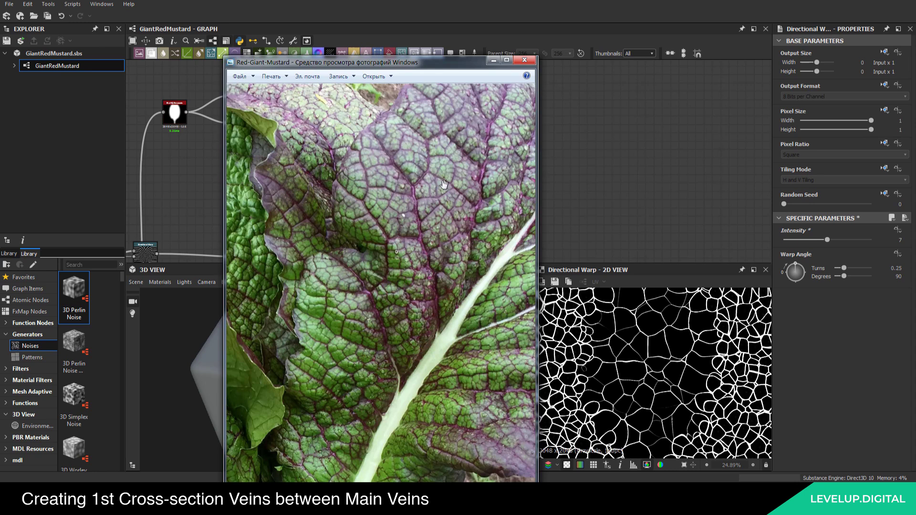
{"action": "left_click_drag", "start_coordinate": [437, 188], "coordinate": [385, 229]}
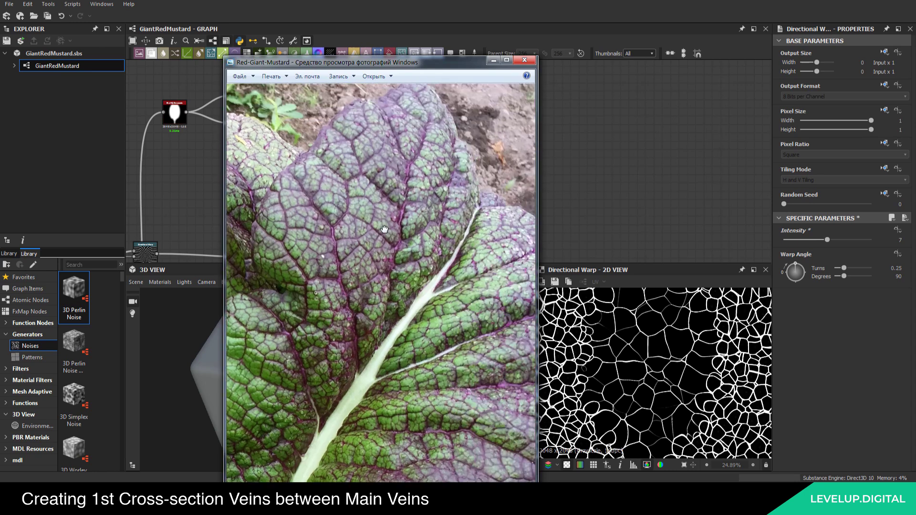
{"action": "left_click", "coordinate": [658, 380]}
{"action": "middle_click_drag", "start_coordinate": [671, 370], "coordinate": [676, 405]}
{"action": "scroll", "coordinate": [548, 187], "scroll_direction": "down", "scroll_amount": 2}
Examine the main vein curvature in the output of the Veins generator frame's Directional Warp
{"action": "middle_click_drag", "start_coordinate": [534, 241], "coordinate": [591, 136]}
{"action": "scroll", "coordinate": [548, 187], "scroll_direction": "down", "scroll_amount": 2}
{"action": "scroll", "coordinate": [328, 162], "scroll_direction": "up", "scroll_amount": 3}
{"action": "middle_click_drag", "start_coordinate": [258, 182], "coordinate": [575, 202]}
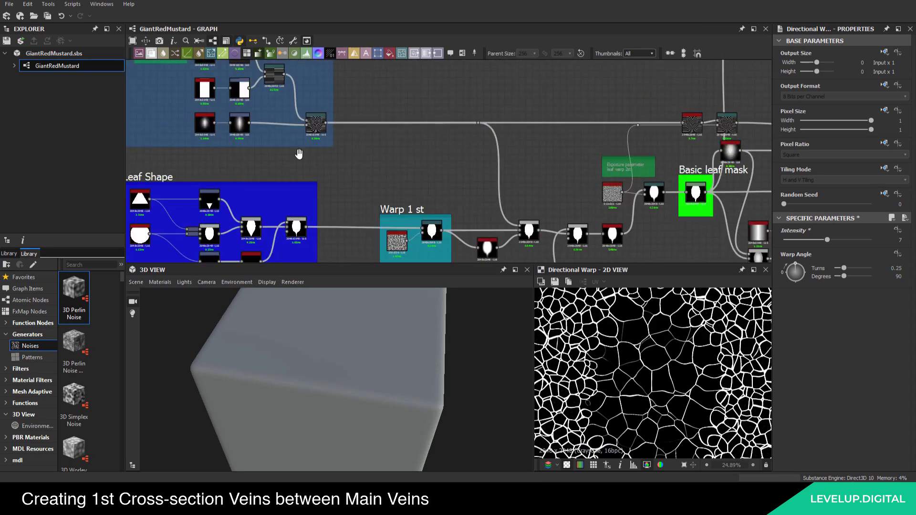
{"action": "scroll", "coordinate": [306, 129], "scroll_direction": "up", "scroll_amount": 3}
{"action": "double_click", "coordinate": [330, 134]}
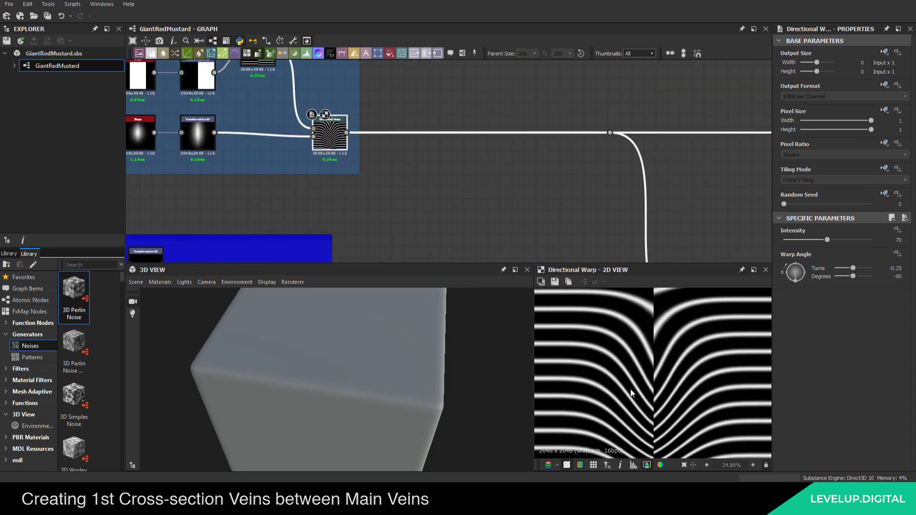
{"action": "scroll", "coordinate": [632, 392], "scroll_direction": "down", "scroll_amount": 3}
{"action": "middle_click_drag", "start_coordinate": [380, 73], "coordinate": [599, 188]}
{"action": "middle_click_drag", "start_coordinate": [674, 211], "coordinate": [494, 158]}
{"action": "scroll", "coordinate": [531, 162], "scroll_direction": "down", "scroll_amount": 5}
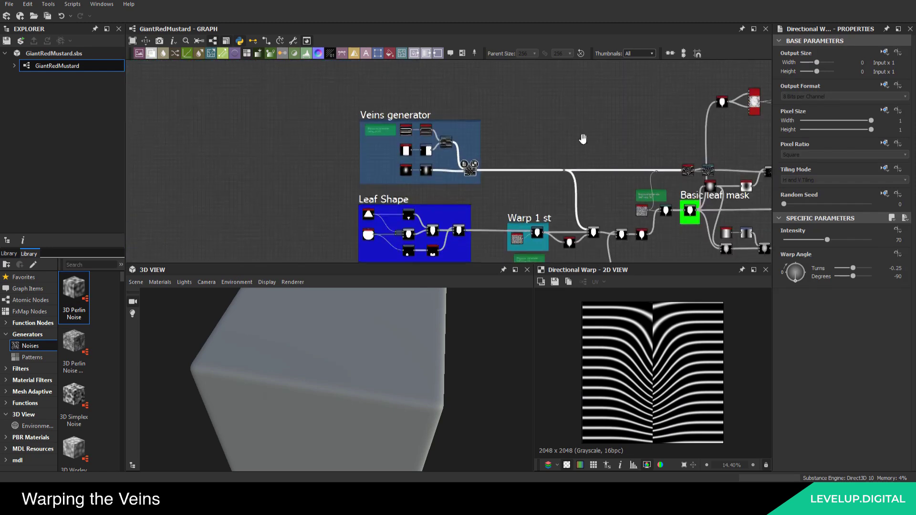
Inspect the main veins in the leaf height output of the last Blend node
{"action": "middle_click_drag", "start_coordinate": [644, 150], "coordinate": [306, 97]}
{"action": "scroll", "coordinate": [598, 153], "scroll_direction": "up", "scroll_amount": 4}
{"action": "double_click", "coordinate": [569, 164]}
{"action": "scroll", "coordinate": [637, 374], "scroll_direction": "up", "scroll_amount": 4}
{"action": "scroll", "coordinate": [450, 187], "scroll_direction": "down", "scroll_amount": 5}
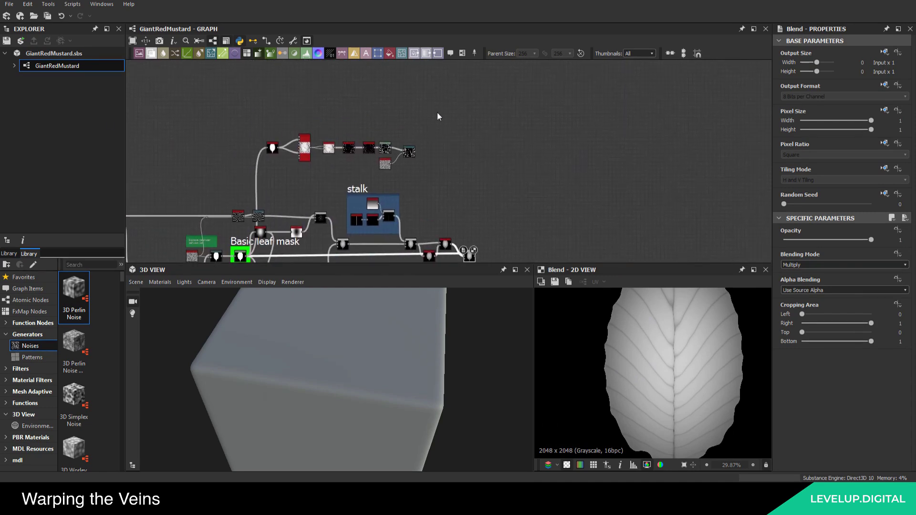
Add a second Directional Warp and connect the first Directional Warp's output to its main input
{"action": "scroll", "coordinate": [439, 116], "scroll_direction": "up", "scroll_amount": 3}
{"action": "key", "text": "space"}
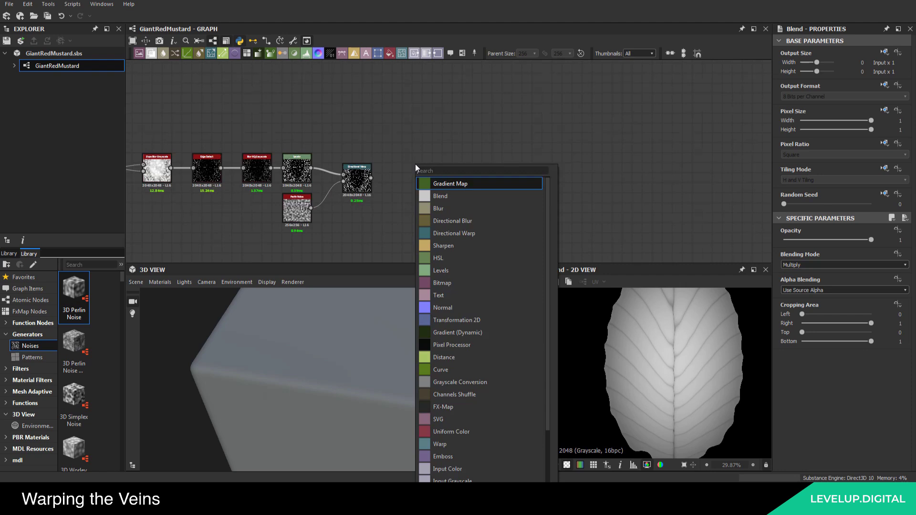
{"action": "type", "text": "di"}
{"action": "left_click", "coordinate": [477, 198]}
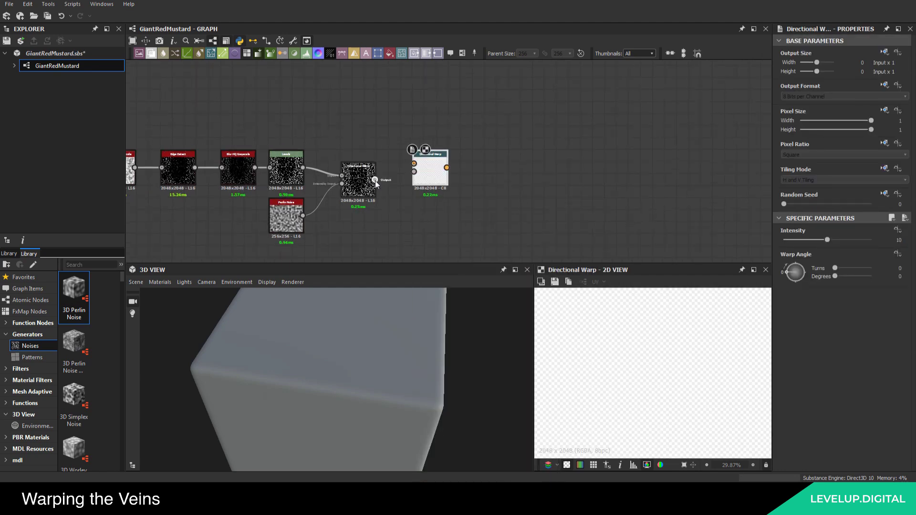
{"action": "scroll", "coordinate": [375, 181], "scroll_direction": "up", "scroll_amount": 1}
{"action": "middle_click_drag", "start_coordinate": [374, 181], "coordinate": [375, 167]}
{"action": "left_click_drag", "start_coordinate": [376, 166], "coordinate": [507, 174]}
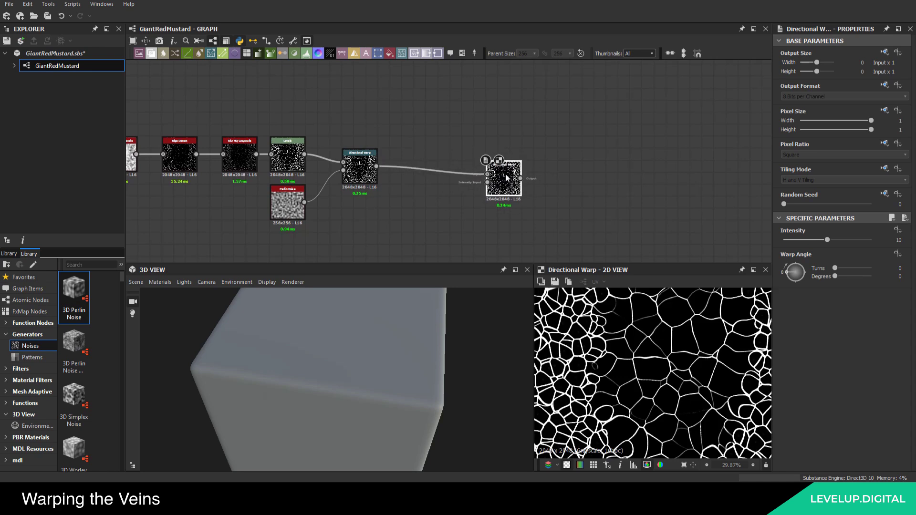
Connect the Veins generator's soft vertical gradient Transformation 2D to the second Directional Warp's intensity input and preview the warp
{"action": "middle_click_drag", "start_coordinate": [127, 258], "coordinate": [152, 238]}
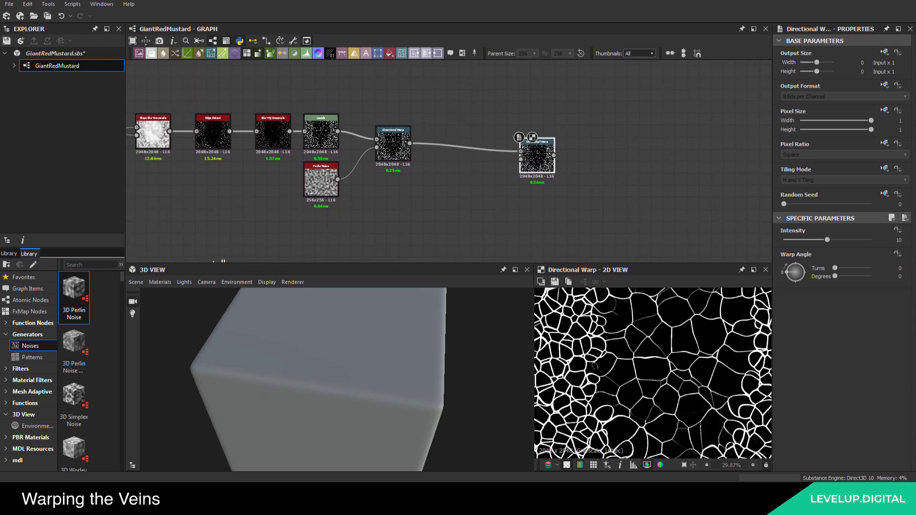
{"action": "middle_click_drag", "start_coordinate": [395, 153], "coordinate": [435, 132]}
{"action": "scroll", "coordinate": [467, 173], "scroll_direction": "down", "scroll_amount": 8}
{"action": "middle_click_drag", "start_coordinate": [393, 194], "coordinate": [440, 171]}
{"action": "scroll", "coordinate": [253, 179], "scroll_direction": "up", "scroll_amount": 5}
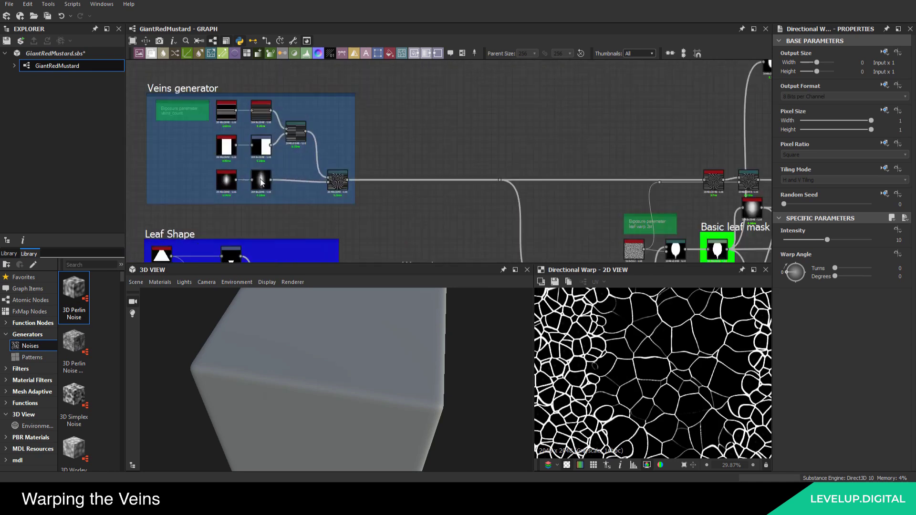
{"action": "scroll", "coordinate": [259, 180], "scroll_direction": "up", "scroll_amount": 4}
{"action": "double_click", "coordinate": [262, 181]}
{"action": "left_click", "coordinate": [283, 180]}
{"action": "middle_click_drag", "start_coordinate": [691, 158], "coordinate": [443, 159]}
{"action": "scroll", "coordinate": [521, 157], "scroll_direction": "down", "scroll_amount": 7}
{"action": "middle_click_drag", "start_coordinate": [623, 152], "coordinate": [352, 169]}
{"action": "left_click_drag", "start_coordinate": [538, 159], "coordinate": [551, 127]}
{"action": "scroll", "coordinate": [540, 152], "scroll_direction": "up", "scroll_amount": 3}
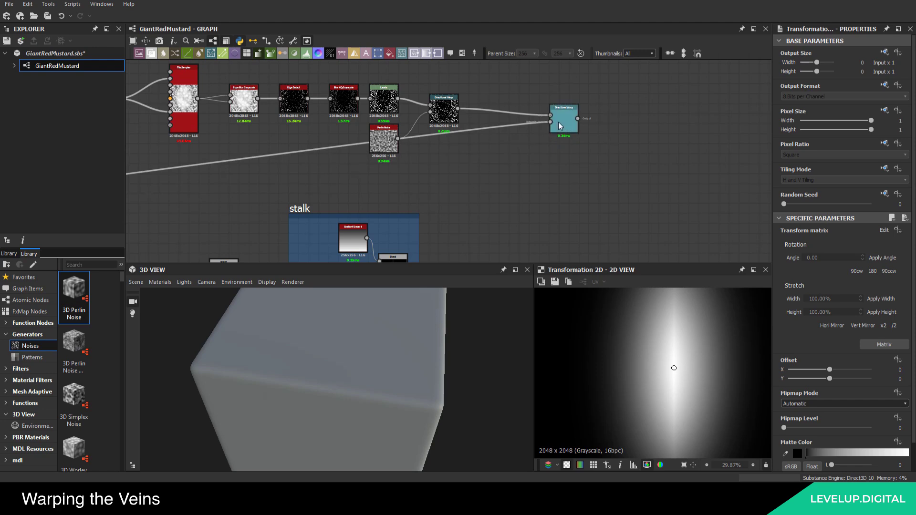
{"action": "double_click", "coordinate": [569, 116]}
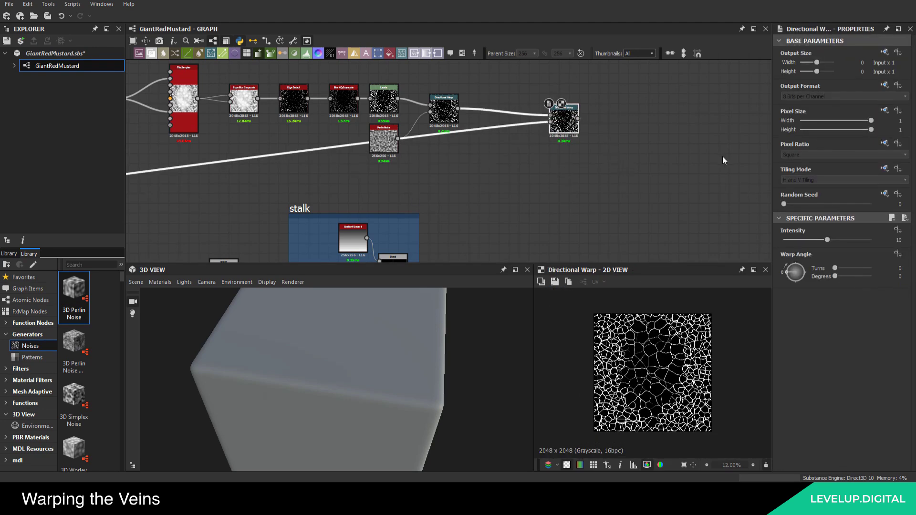
Set the second Directional Warp's Intensity to 60 and its Warp Angle to -90 degrees
{"action": "left_click", "coordinate": [901, 276]}
{"action": "key", "text": "Return"}
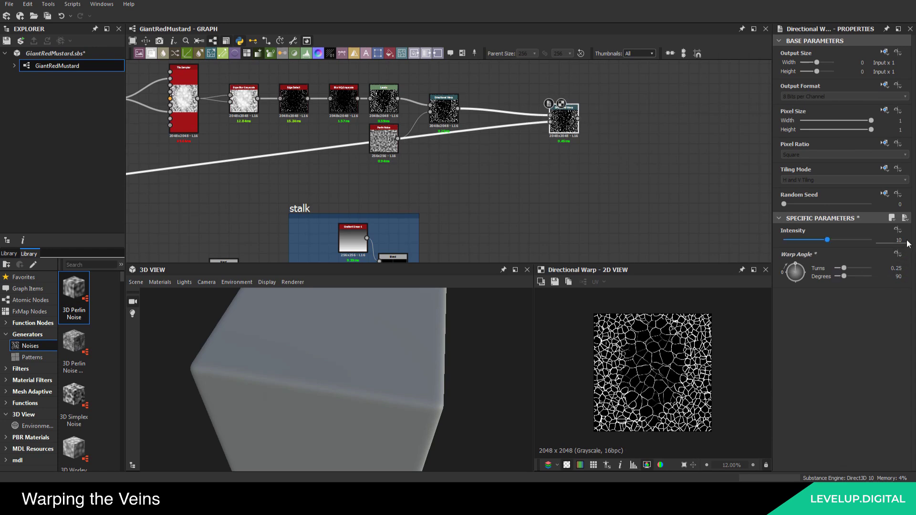
{"action": "left_click", "coordinate": [903, 240]}
{"action": "type", "text": "60"}
{"action": "key", "text": "Return"}
{"action": "left_click", "coordinate": [899, 276]}
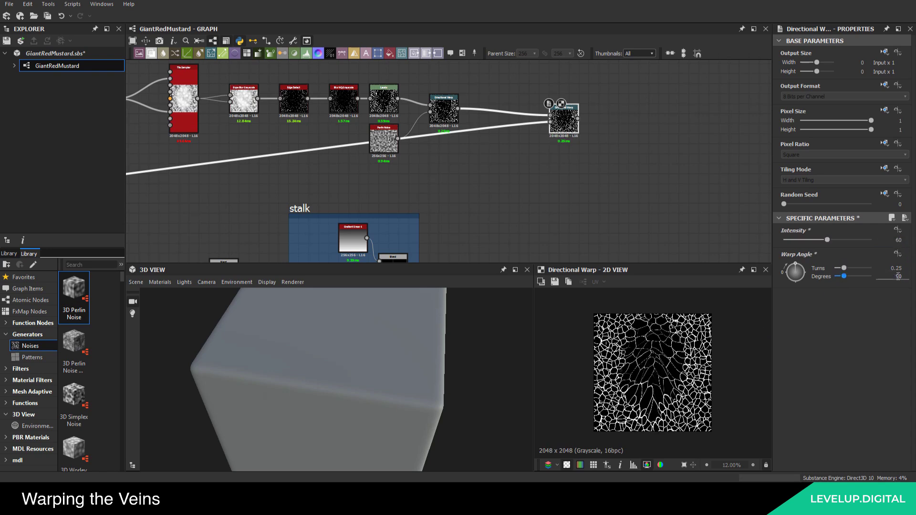
{"action": "double_click", "coordinate": [899, 277]}
{"action": "type", "text": "-90"}
{"action": "key", "text": "Return"}
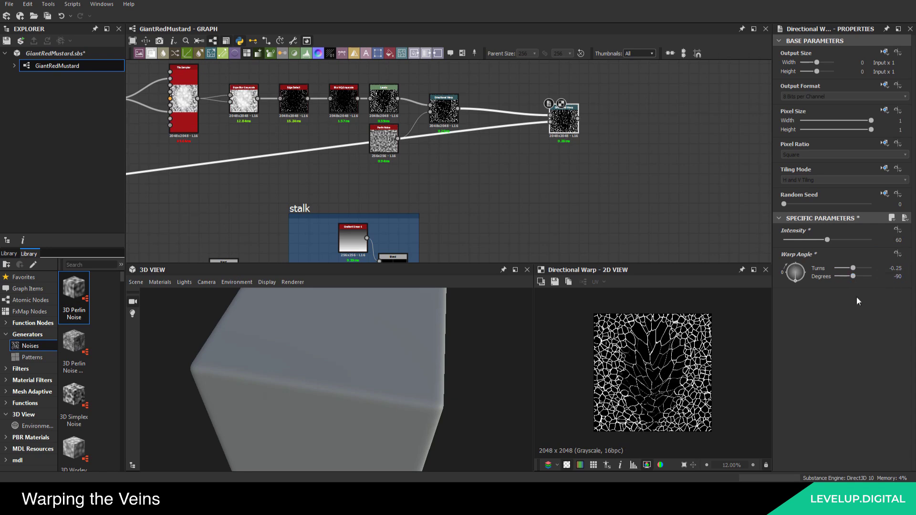
Reroute the long gradient link to the second Directional Warp through a dot placed just above the Veins generator frame
{"action": "scroll", "coordinate": [676, 360], "scroll_direction": "up", "scroll_amount": 5}
{"action": "scroll", "coordinate": [532, 184], "scroll_direction": "down", "scroll_amount": 5}
{"action": "middle_click_drag", "start_coordinate": [432, 155], "coordinate": [509, 160]}
{"action": "left_click_drag", "start_coordinate": [381, 193], "coordinate": [185, 166]}
{"action": "middle_click_drag", "start_coordinate": [284, 170], "coordinate": [350, 173]}
{"action": "scroll", "coordinate": [246, 169], "scroll_direction": "up", "scroll_amount": 3}
{"action": "left_click_drag", "start_coordinate": [253, 166], "coordinate": [252, 161]}
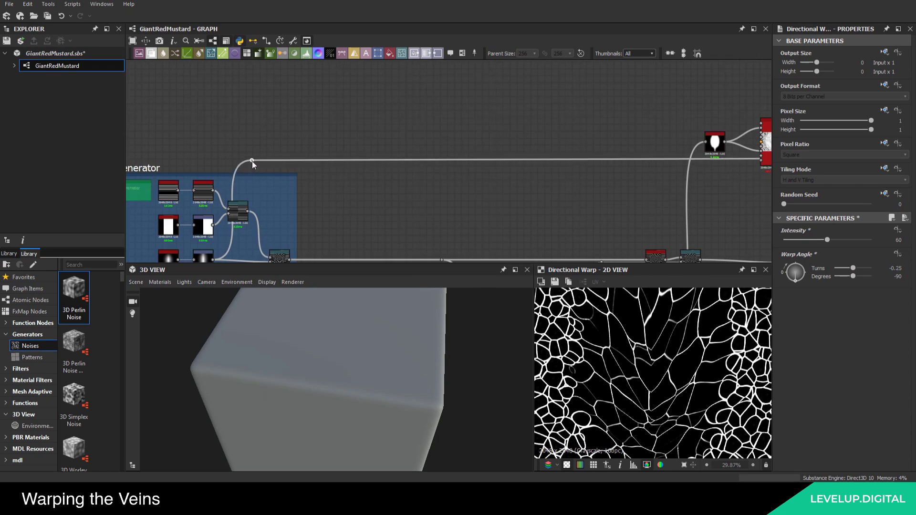
{"action": "left_click", "coordinate": [277, 174]}
Save the GiantRedMustard package with the rerouted link
{"action": "scroll", "coordinate": [303, 177], "scroll_direction": "down", "scroll_amount": 1}
{"action": "scroll", "coordinate": [303, 177], "scroll_direction": "down", "scroll_amount": 2}
{"action": "middle_click_drag", "start_coordinate": [386, 172], "coordinate": [345, 150]}
{"action": "left_click", "coordinate": [345, 150]}
{"action": "left_click", "coordinate": [47, 16]}
Move the second Directional Warp close beside the first one and select it
{"action": "middle_click_drag", "start_coordinate": [393, 88], "coordinate": [245, 85]}
{"action": "scroll", "coordinate": [437, 158], "scroll_direction": "up", "scroll_amount": 5}
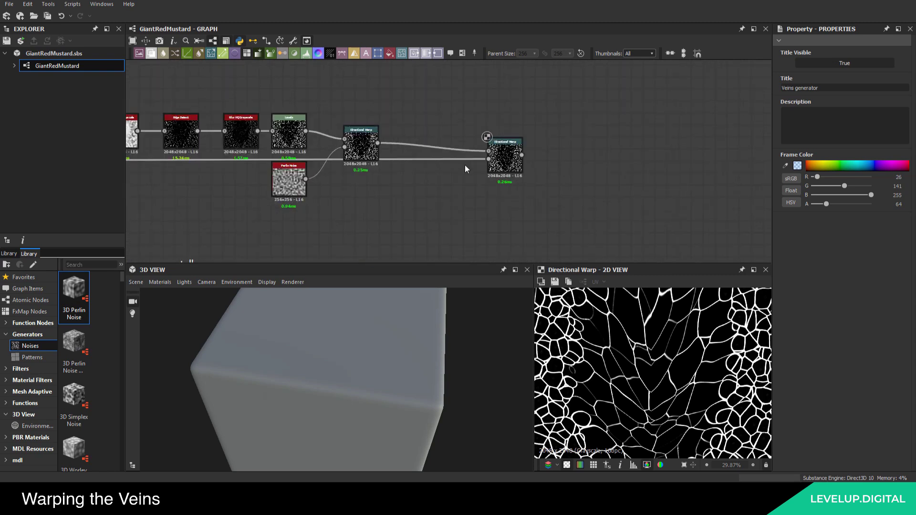
{"action": "left_click_drag", "start_coordinate": [477, 171], "coordinate": [440, 166]}
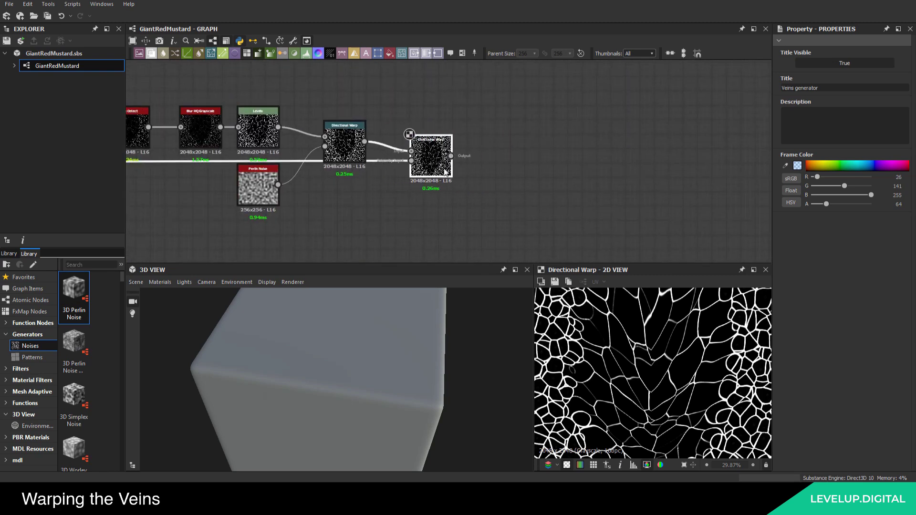
{"action": "left_click", "coordinate": [441, 159]}
{"action": "middle_click_drag", "start_coordinate": [474, 144], "coordinate": [448, 172]}
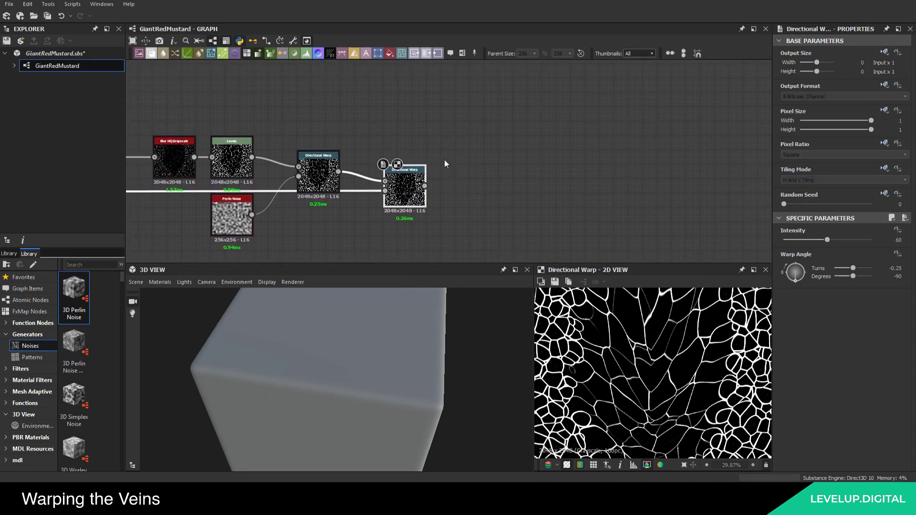
{"action": "middle_click_drag", "start_coordinate": [459, 139], "coordinate": [449, 138]}
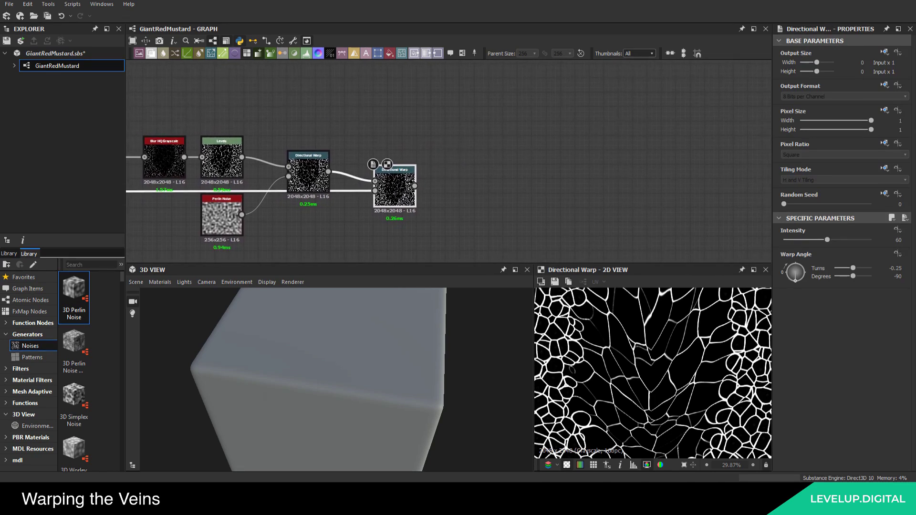
Examine the main vein layout in the final leaf Blend against the warped cross-section veins
{"action": "scroll", "coordinate": [483, 166], "scroll_direction": "down", "scroll_amount": 6}
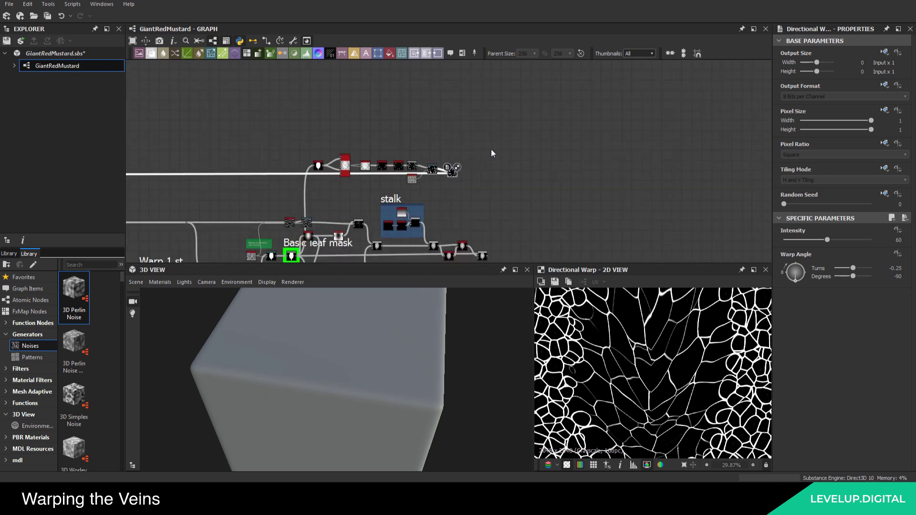
{"action": "scroll", "coordinate": [456, 186], "scroll_direction": "up", "scroll_amount": 1}
{"action": "middle_click_drag", "start_coordinate": [456, 186], "coordinate": [372, 64]}
{"action": "scroll", "coordinate": [362, 104], "scroll_direction": "up", "scroll_amount": 3}
{"action": "middle_click_drag", "start_coordinate": [363, 104], "coordinate": [376, 202]}
{"action": "double_click", "coordinate": [309, 92]}
{"action": "scroll", "coordinate": [421, 198], "scroll_direction": "down", "scroll_amount": 3}
{"action": "middle_click_drag", "start_coordinate": [429, 187], "coordinate": [521, 179]}
{"action": "scroll", "coordinate": [514, 203], "scroll_direction": "up", "scroll_amount": 3}
{"action": "double_click", "coordinate": [487, 216]}
{"action": "scroll", "coordinate": [482, 143], "scroll_direction": "down", "scroll_amount": 2}
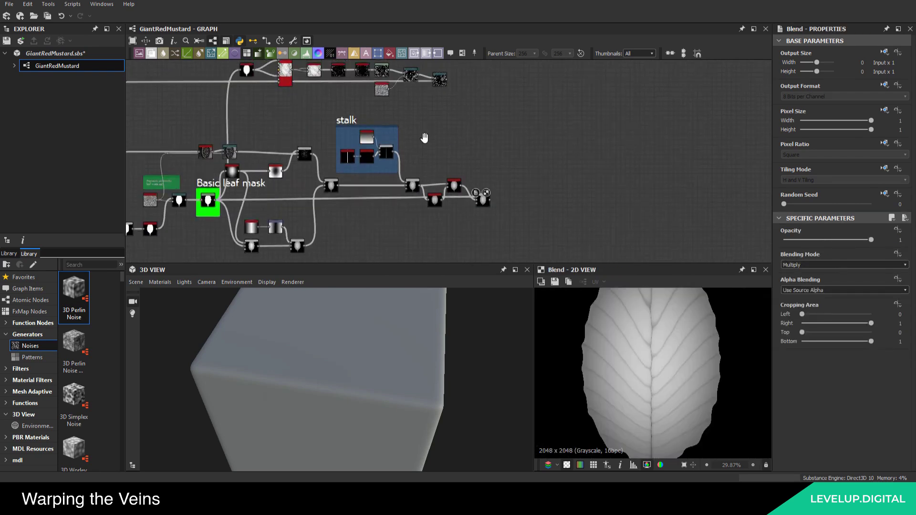
Frame the cross-section vein nodes from the leaf-mask blur through the second Directional Warp and title the frame "1st veins generation"
{"action": "middle_click_drag", "start_coordinate": [425, 124], "coordinate": [430, 186]}
{"action": "scroll", "coordinate": [389, 140], "scroll_direction": "up", "scroll_amount": 1}
{"action": "middle_click_drag", "start_coordinate": [390, 141], "coordinate": [436, 174]}
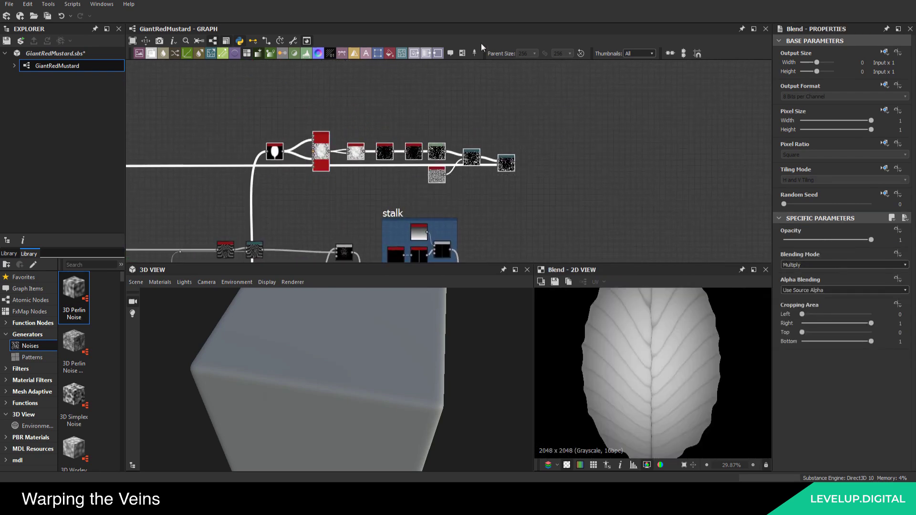
{"action": "left_click", "coordinate": [462, 53]}
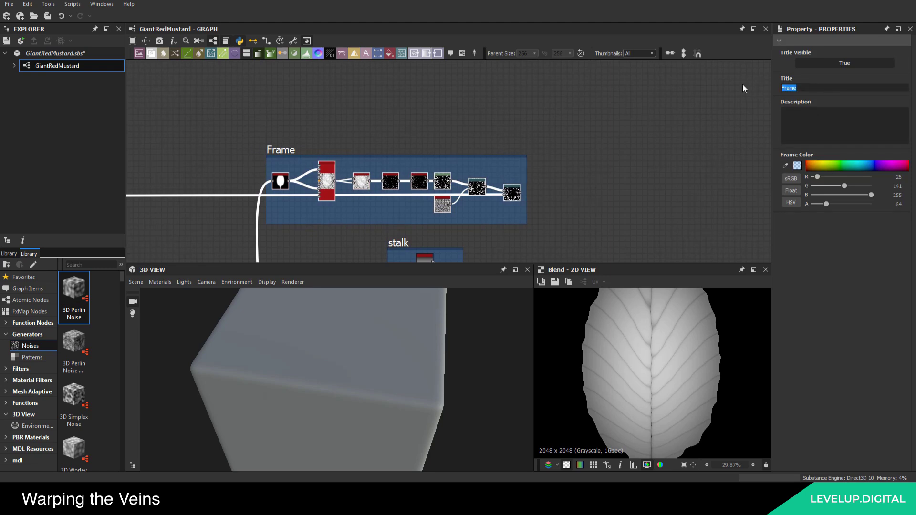
{"action": "type", "text": "l"}
{"action": "type", "text": "st veins"}
{"action": "type", "text": " generation"}
{"action": "key", "text": "Return"}
Save the GiantRedMustard package with the titled frame
{"action": "middle_click_drag", "start_coordinate": [425, 162], "coordinate": [342, 132]}
{"action": "left_click", "coordinate": [51, 17]}
{"action": "middle_click_drag", "start_coordinate": [453, 146], "coordinate": [435, 114]}
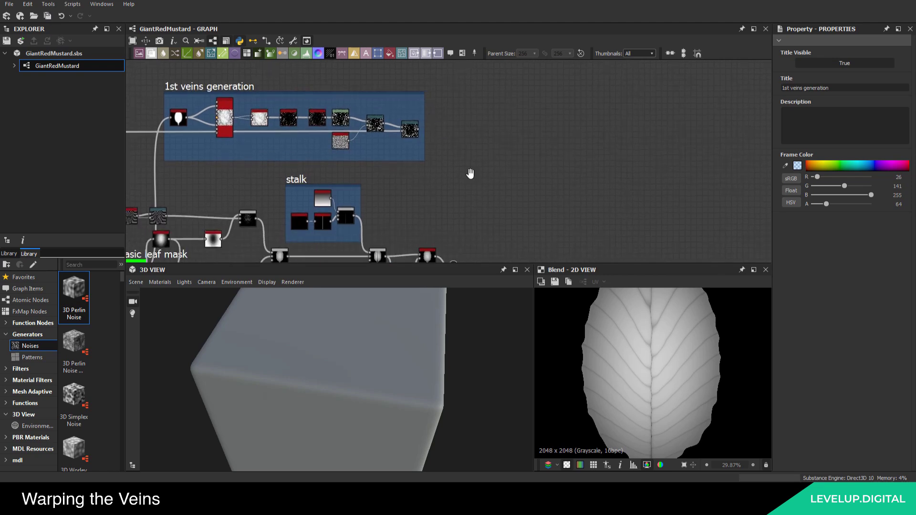
Add an Edge Detect node fed by the final leaf Blend and place it above and beyond that Blend
{"action": "middle_click_drag", "start_coordinate": [470, 173], "coordinate": [460, 167]}
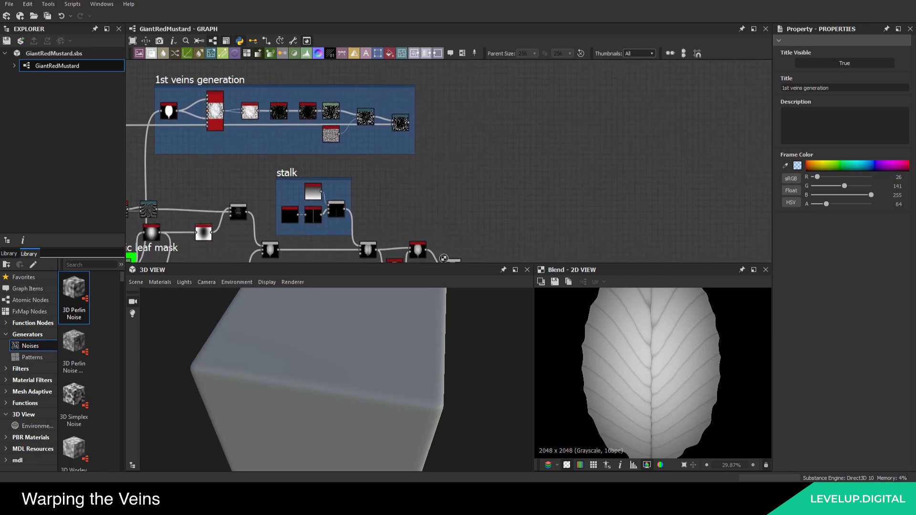
{"action": "scroll", "coordinate": [334, 150], "scroll_direction": "down", "scroll_amount": 4}
{"action": "middle_click_drag", "start_coordinate": [469, 207], "coordinate": [339, 179]}
{"action": "scroll", "coordinate": [265, 157], "scroll_direction": "up", "scroll_amount": 4}
{"action": "key", "text": "space"}
{"action": "type", "text": "ed"}
{"action": "left_click", "coordinate": [335, 201]}
{"action": "scroll", "coordinate": [271, 219], "scroll_direction": "up", "scroll_amount": 4}
{"action": "left_click_drag", "start_coordinate": [284, 215], "coordinate": [301, 154]}
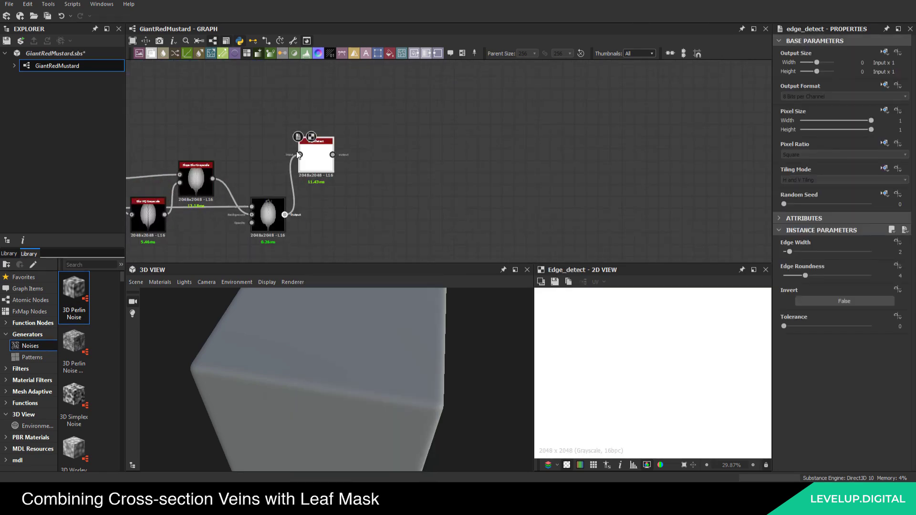
{"action": "middle_click_drag", "start_coordinate": [312, 163], "coordinate": [314, 181]}
{"action": "left_click_drag", "start_coordinate": [314, 181], "coordinate": [326, 157]}
{"action": "middle_click_drag", "start_coordinate": [367, 142], "coordinate": [324, 155]}
Set the new Edge Detect node's Edge Width to 1, Edge Roundness to 0 and Tolerance to 1
{"action": "left_click", "coordinate": [900, 251]}
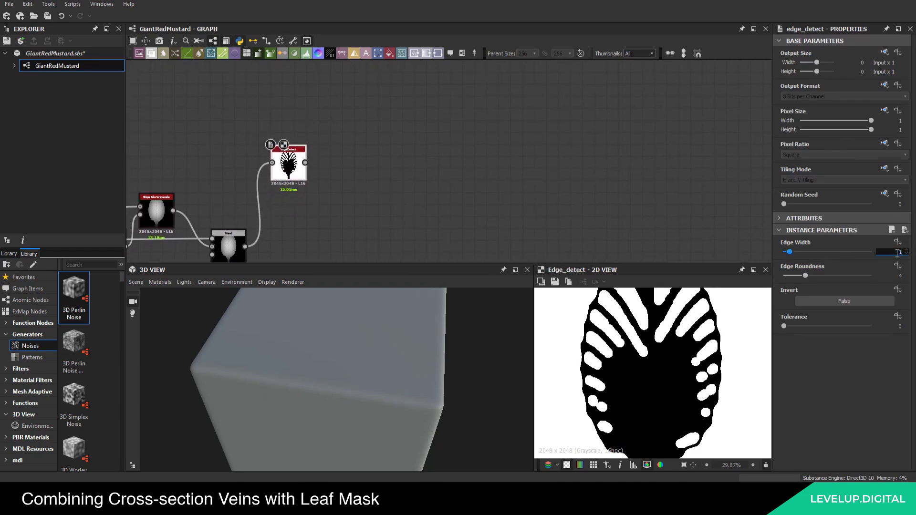
{"action": "type", "text": "1"}
{"action": "key", "text": "Return"}
{"action": "left_click", "coordinate": [901, 276]}
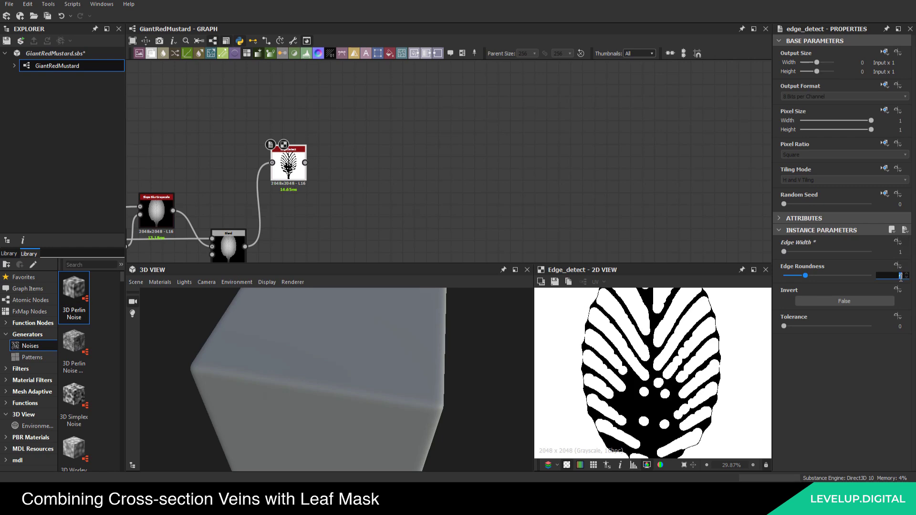
{"action": "type", "text": "0"}
{"action": "key", "text": "Return"}
{"action": "left_click", "coordinate": [900, 326]}
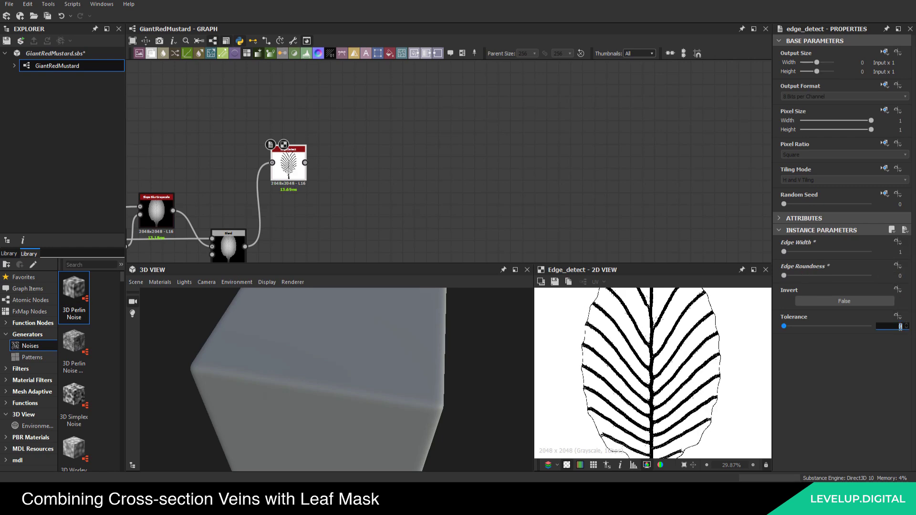
{"action": "type", "text": "1"}
{"action": "key", "text": "Return"}
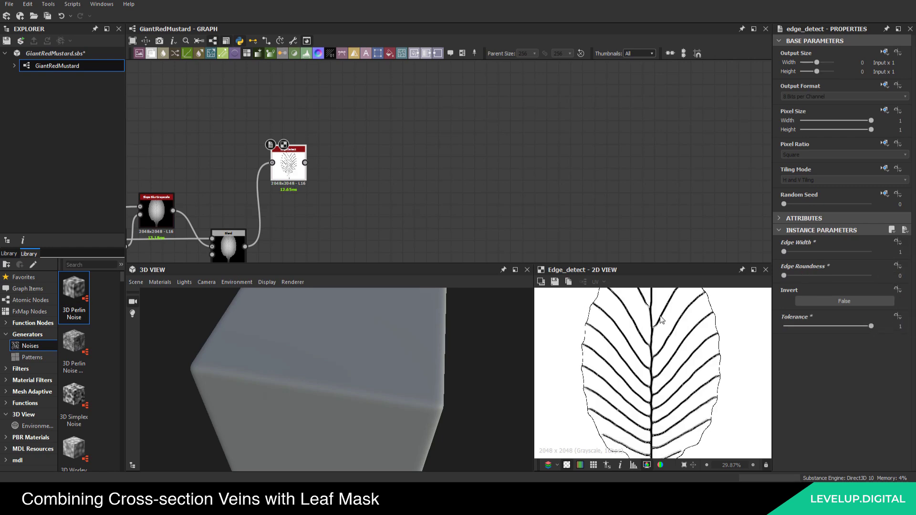
Add a Blur HQ Grayscale node after the Edge Detect with Intensity 0.2 and Quality 1
{"action": "middle_click_drag", "start_coordinate": [321, 141], "coordinate": [270, 159]}
{"action": "key", "text": "space"}
{"action": "type", "text": "bl"}
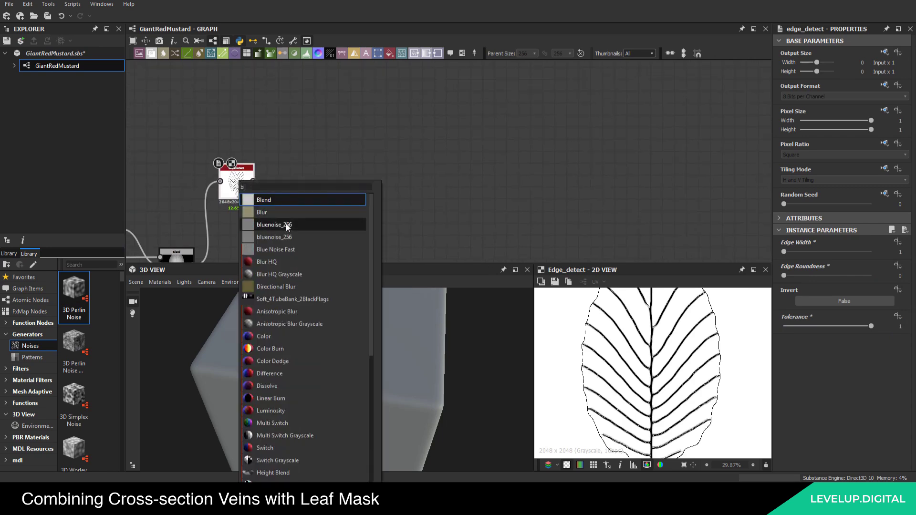
{"action": "left_click", "coordinate": [290, 274]}
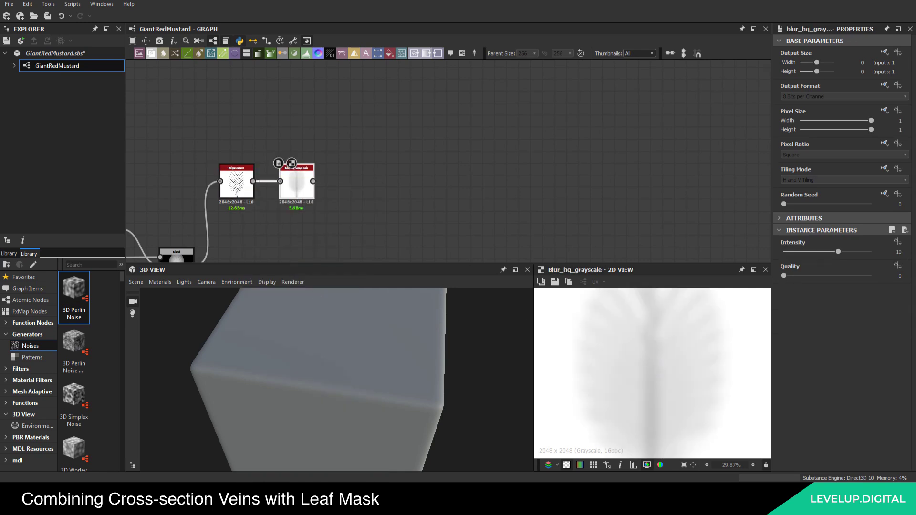
{"action": "left_click", "coordinate": [899, 251]}
{"action": "type", "text": "0.2"}
{"action": "left_click", "coordinate": [901, 276]}
{"action": "type", "text": "11"}
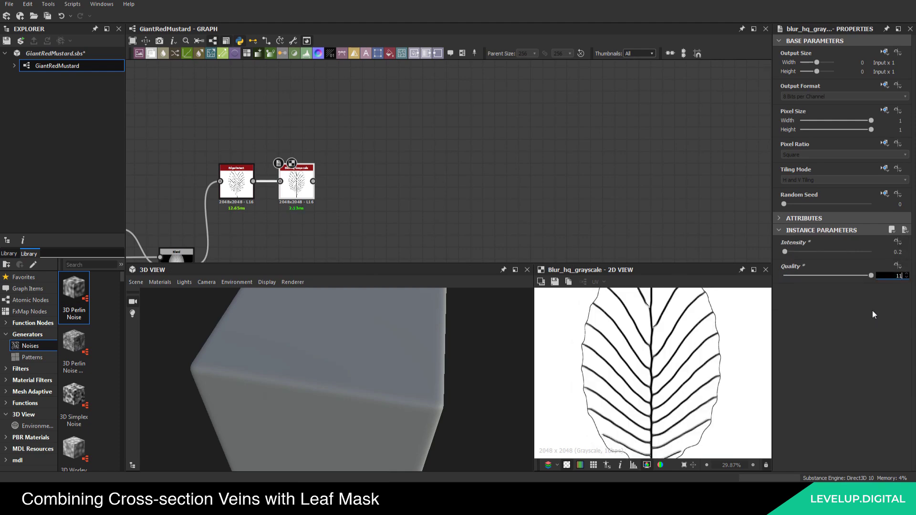
{"action": "key", "text": "Return"}
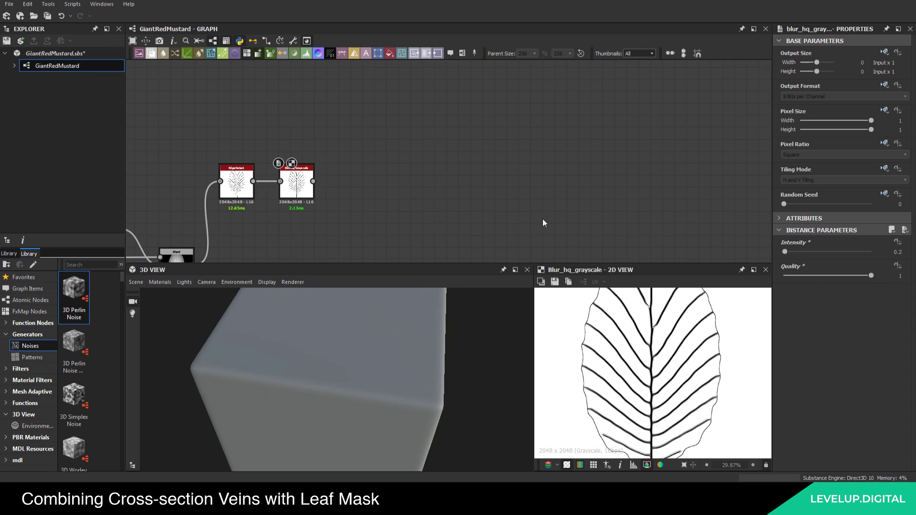
Add a Levels node after the blur, narrow its input range to sharpen the main vein lines, and save the package
{"action": "scroll", "coordinate": [343, 209], "scroll_direction": "down", "scroll_amount": 4}
{"action": "middle_click_drag", "start_coordinate": [374, 180], "coordinate": [359, 176]}
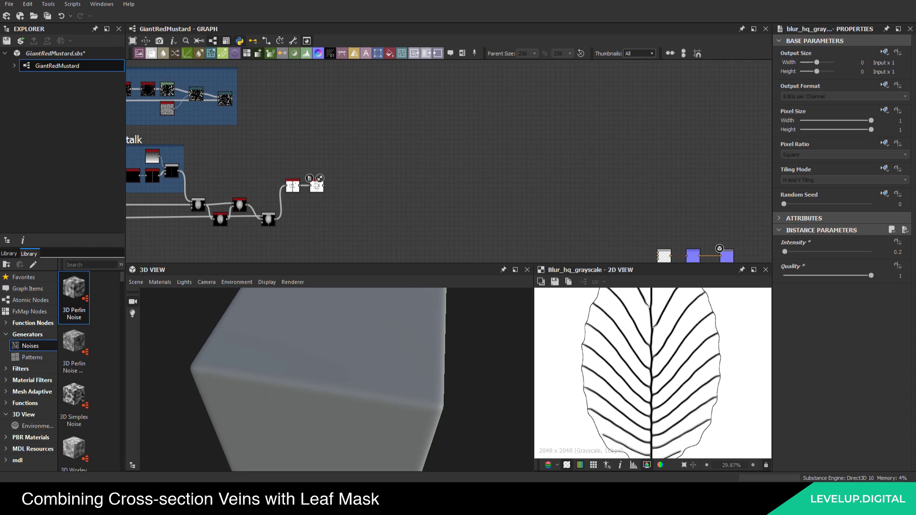
{"action": "scroll", "coordinate": [315, 191], "scroll_direction": "up", "scroll_amount": 1}
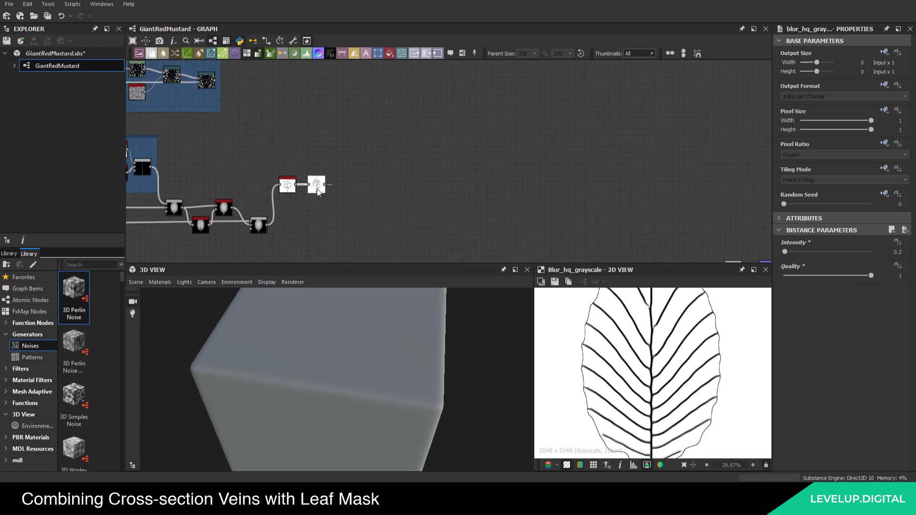
{"action": "key", "text": "space"}
{"action": "left_click", "coordinate": [338, 202]}
{"action": "scroll", "coordinate": [349, 204], "scroll_direction": "up", "scroll_amount": 3}
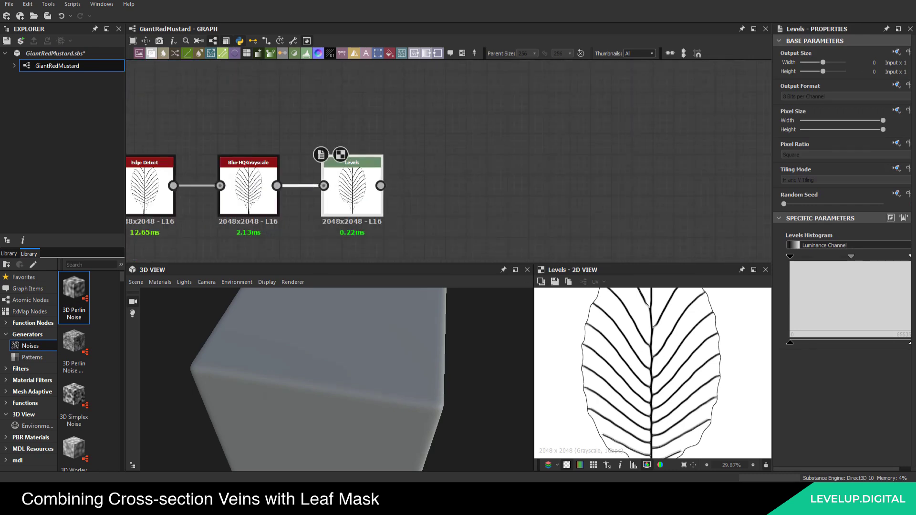
{"action": "left_click_drag", "start_coordinate": [911, 260], "coordinate": [851, 259]}
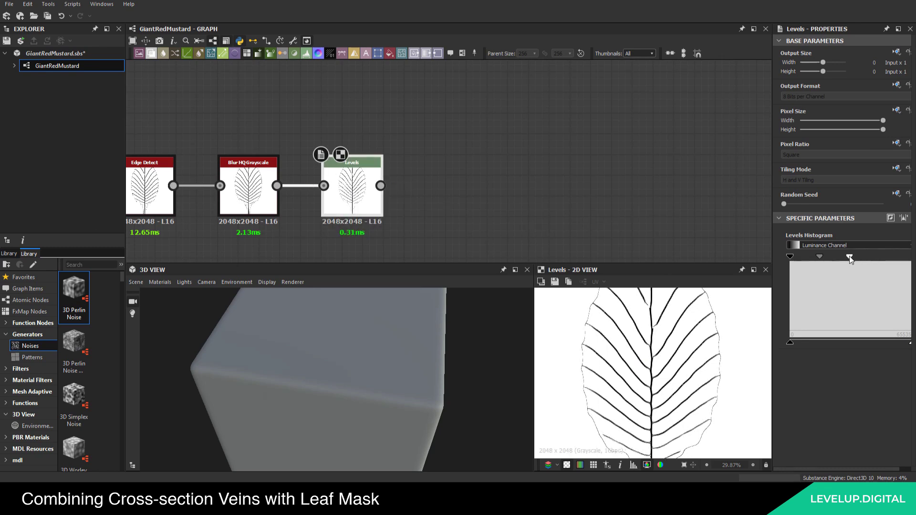
{"action": "left_click_drag", "start_coordinate": [790, 258], "coordinate": [856, 259]}
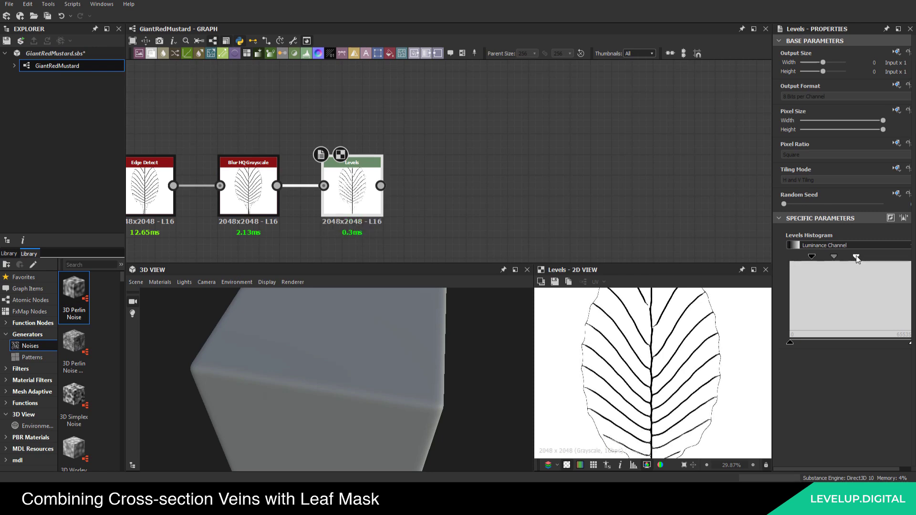
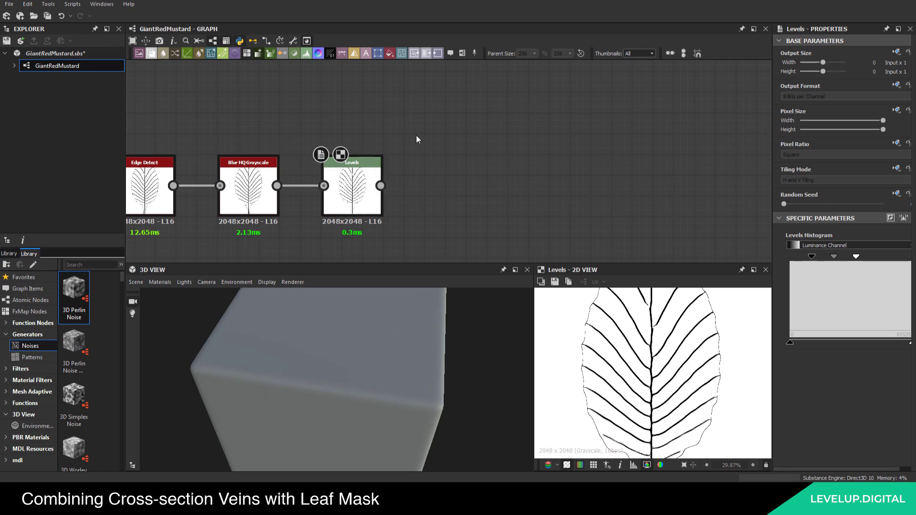
{"action": "scroll", "coordinate": [415, 135], "scroll_direction": "down", "scroll_amount": 5}
{"action": "left_click", "coordinate": [47, 16]}
Add a Blend node beyond the Levels node and connect the Levels output to its background input
{"action": "middle_click_drag", "start_coordinate": [374, 80], "coordinate": [370, 147]}
{"action": "scroll", "coordinate": [406, 197], "scroll_direction": "up", "scroll_amount": 3}
{"action": "key", "text": "space"}
{"action": "type", "text": "bl"}
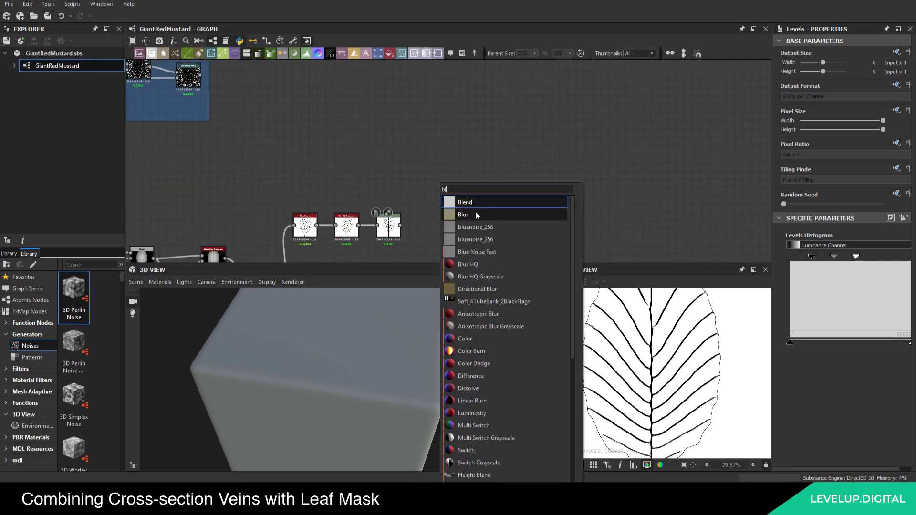
{"action": "left_click", "coordinate": [470, 203]}
{"action": "scroll", "coordinate": [409, 225], "scroll_direction": "up", "scroll_amount": 2}
{"action": "left_click_drag", "start_coordinate": [398, 225], "coordinate": [436, 203]}
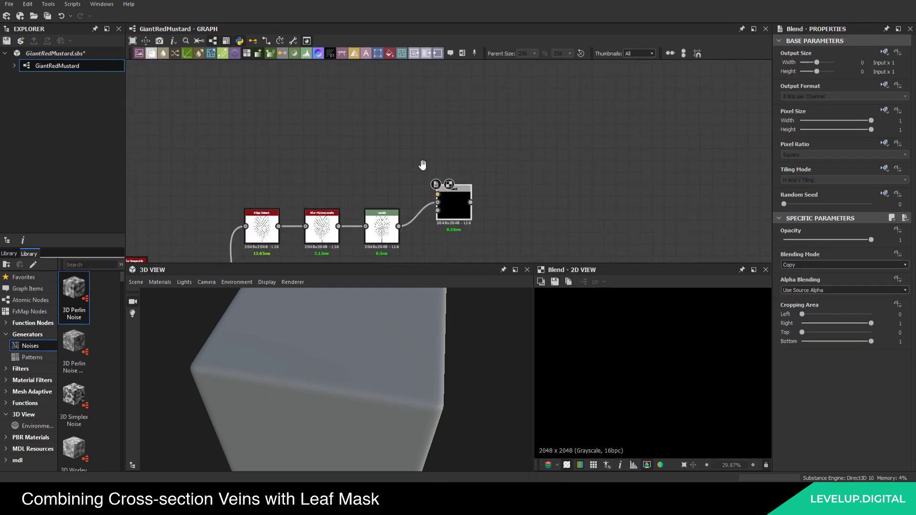
Connect the second Directional Warp to the new Blend's foreground input and route the link around the nodes through a bend point
{"action": "scroll", "coordinate": [418, 161], "scroll_direction": "down", "scroll_amount": 3}
{"action": "left_click_drag", "start_coordinate": [273, 100], "coordinate": [462, 206]}
{"action": "left_click_drag", "start_coordinate": [367, 152], "coordinate": [436, 99]}
{"action": "middle_click_drag", "start_coordinate": [479, 169], "coordinate": [420, 101]}
{"action": "scroll", "coordinate": [414, 152], "scroll_direction": "up", "scroll_amount": 3}
{"action": "left_click", "coordinate": [414, 152]}
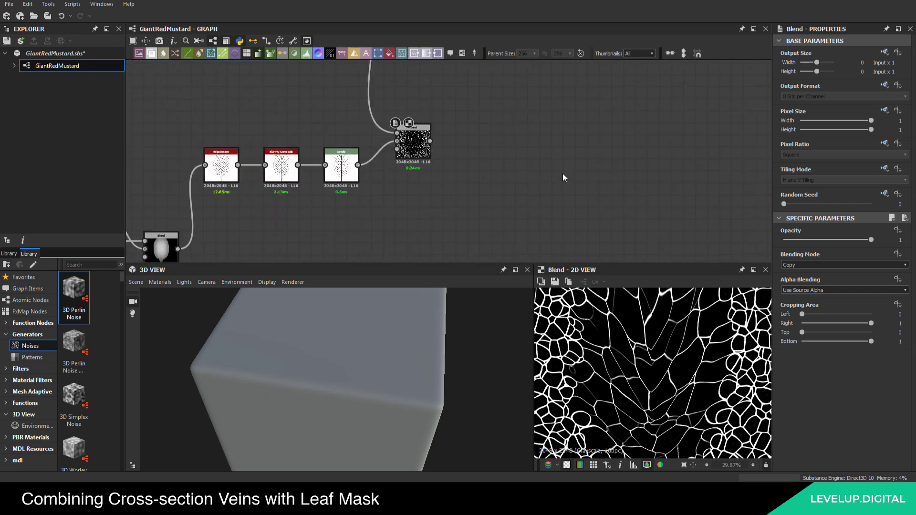
Try the Multiply and Subtract blending modes on the new Blend
{"action": "left_click", "coordinate": [806, 265]}
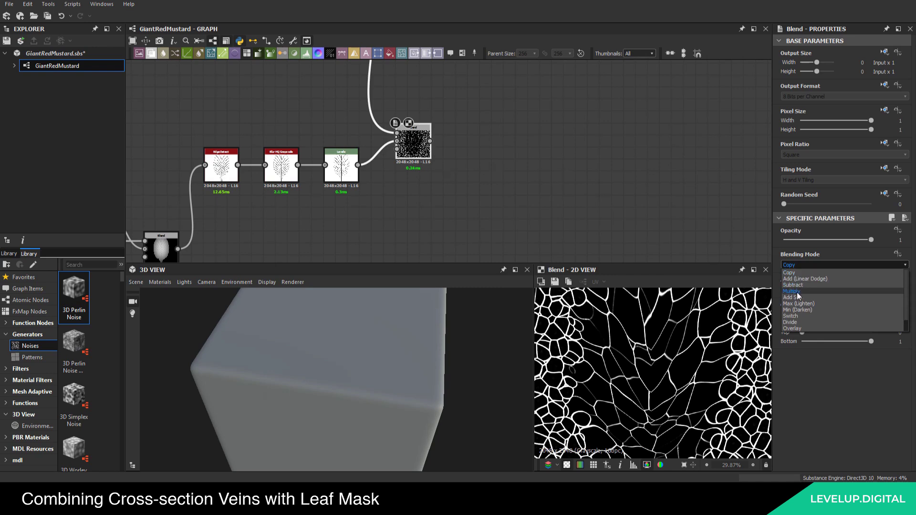
{"action": "left_click", "coordinate": [793, 291]}
{"action": "left_click", "coordinate": [800, 265]}
{"action": "left_click", "coordinate": [798, 284]}
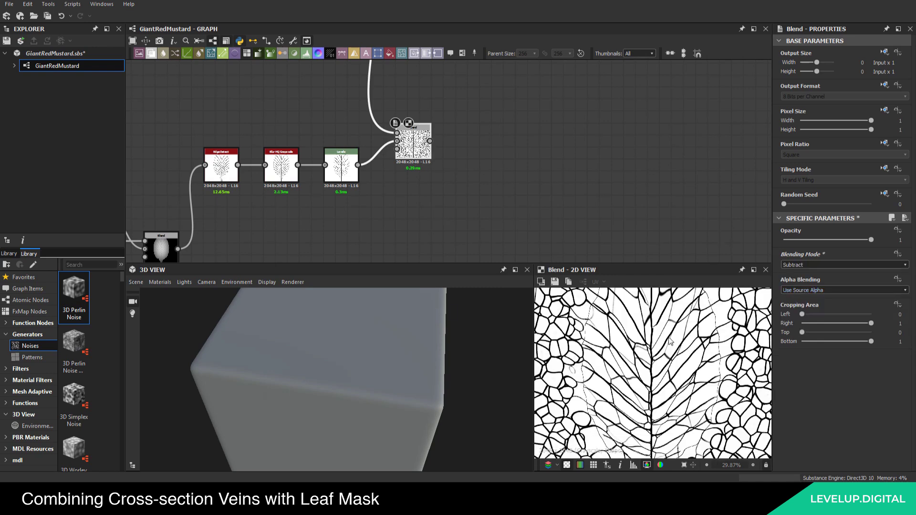
Connect the basic leaf mask output to the new Blend's opacity input
{"action": "middle_click_drag", "start_coordinate": [447, 189], "coordinate": [471, 173]}
{"action": "scroll", "coordinate": [472, 170], "scroll_direction": "down", "scroll_amount": 3}
{"action": "middle_click_drag", "start_coordinate": [415, 150], "coordinate": [615, 193]}
{"action": "middle_click_drag", "start_coordinate": [389, 140], "coordinate": [479, 139]}
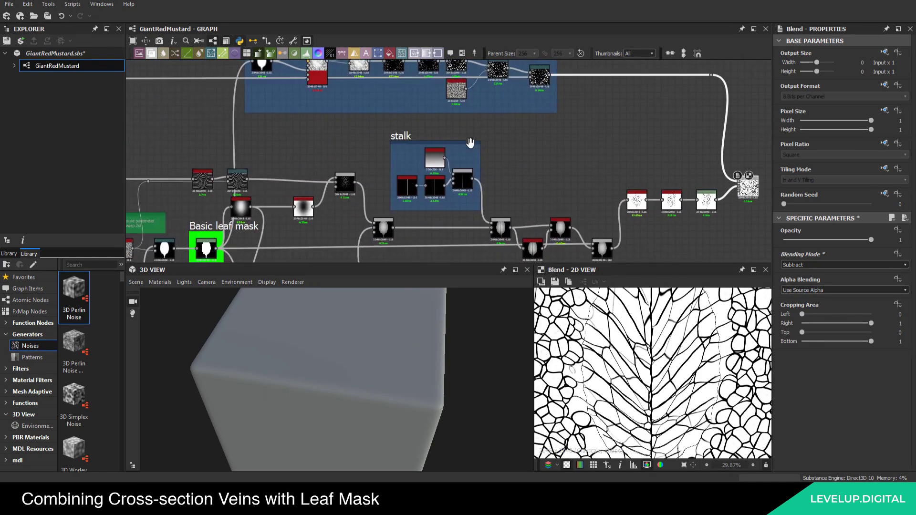
{"action": "scroll", "coordinate": [373, 167], "scroll_direction": "down", "scroll_amount": 3}
{"action": "scroll", "coordinate": [284, 222], "scroll_direction": "up", "scroll_amount": 2}
{"action": "left_click_drag", "start_coordinate": [288, 211], "coordinate": [723, 164]}
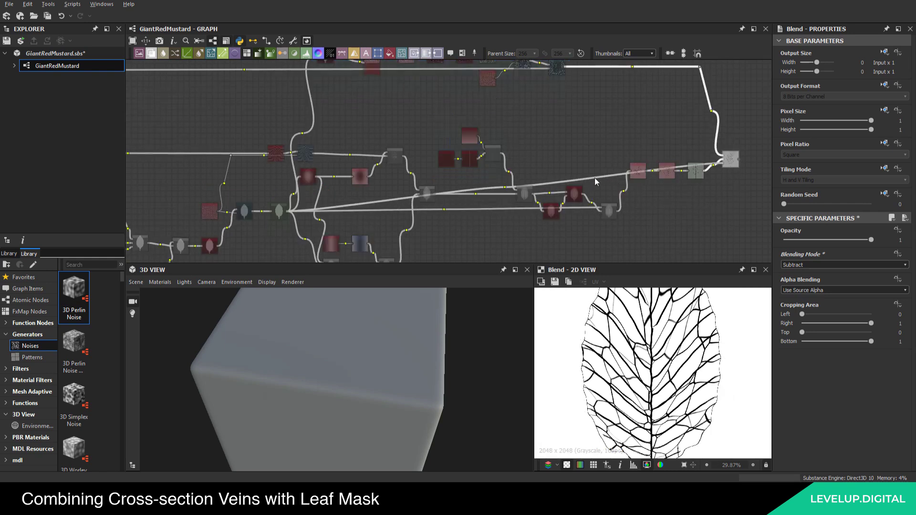
Route the leaf mask link below the edge-detected vein nodes by adding a bend point near the new Blend
{"action": "left_click_drag", "start_coordinate": [504, 187], "coordinate": [667, 203]}
{"action": "left_click", "coordinate": [518, 165]}
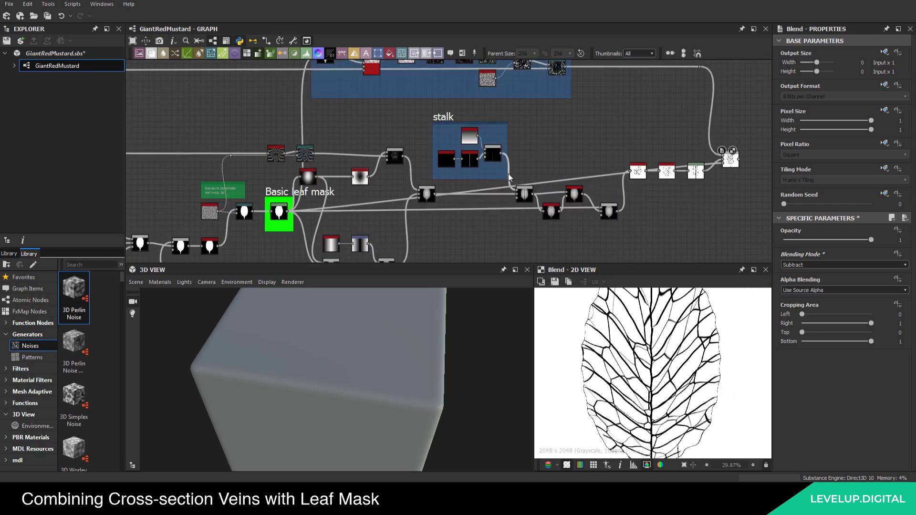
{"action": "left_click", "coordinate": [505, 188]}
{"action": "left_click_drag", "start_coordinate": [506, 187], "coordinate": [708, 211], "text": "alt"}
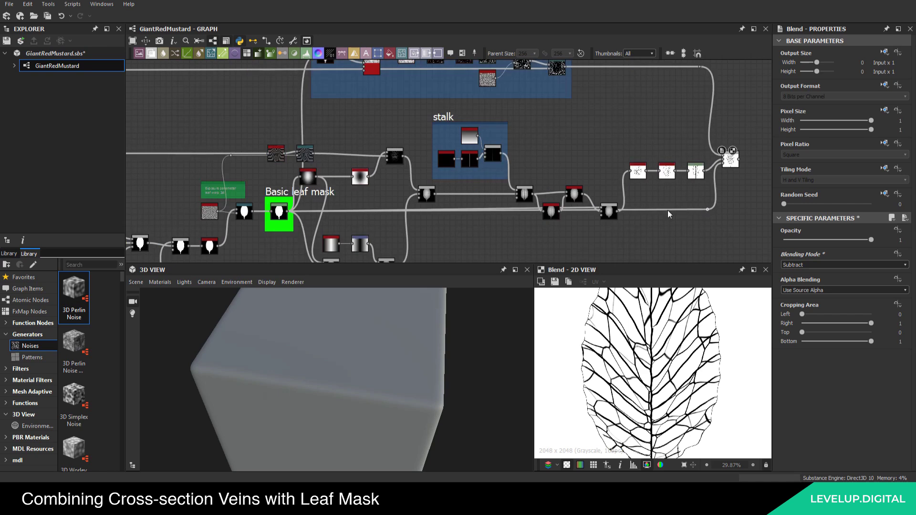
Set the new Blend's blending mode to Multiply
{"action": "middle_click_drag", "start_coordinate": [685, 197], "coordinate": [543, 212]}
{"action": "scroll", "coordinate": [587, 197], "scroll_direction": "up", "scroll_amount": 3}
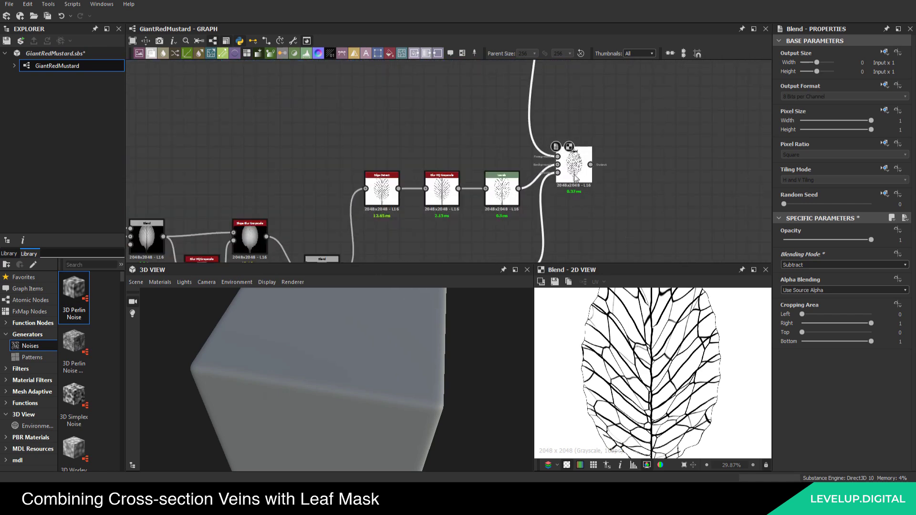
{"action": "left_click", "coordinate": [817, 265]}
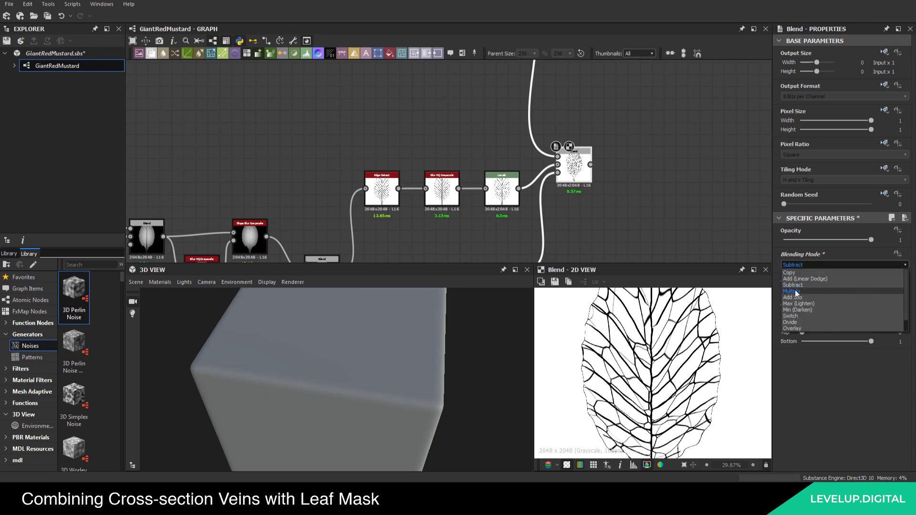
{"action": "left_click", "coordinate": [795, 291]}
{"action": "middle_click_drag", "start_coordinate": [550, 131], "coordinate": [544, 191]}
{"action": "scroll", "coordinate": [544, 191], "scroll_direction": "down", "scroll_amount": 3}
{"action": "middle_click_drag", "start_coordinate": [520, 128], "coordinate": [522, 136]}
{"action": "scroll", "coordinate": [396, 125], "scroll_direction": "up", "scroll_amount": 5}
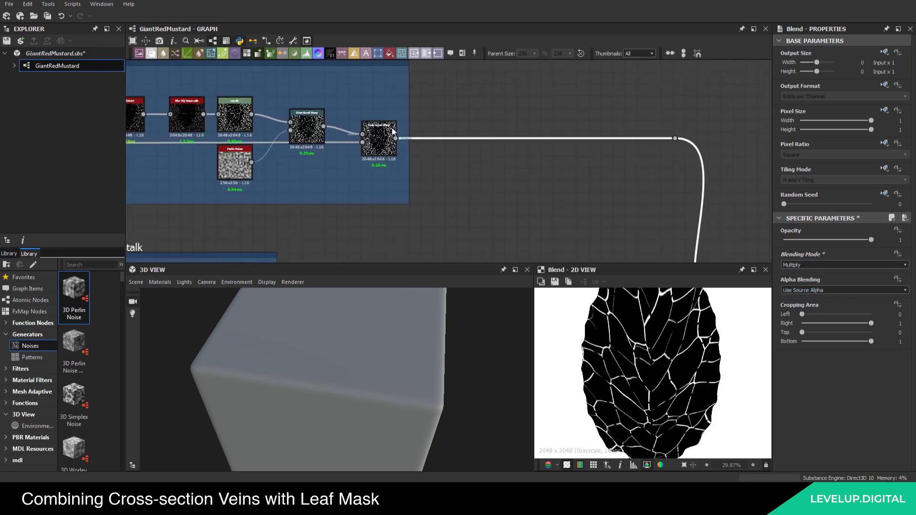
{"action": "key", "text": "space"}
{"action": "type", "text": "inv"}
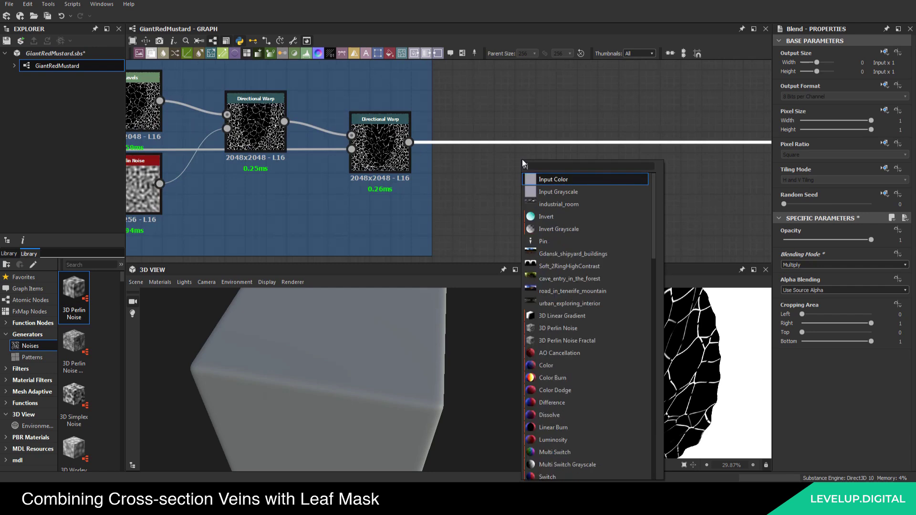
{"action": "left_click", "coordinate": [447, 114]}
{"action": "scroll", "coordinate": [428, 115], "scroll_direction": "down", "scroll_amount": 4}
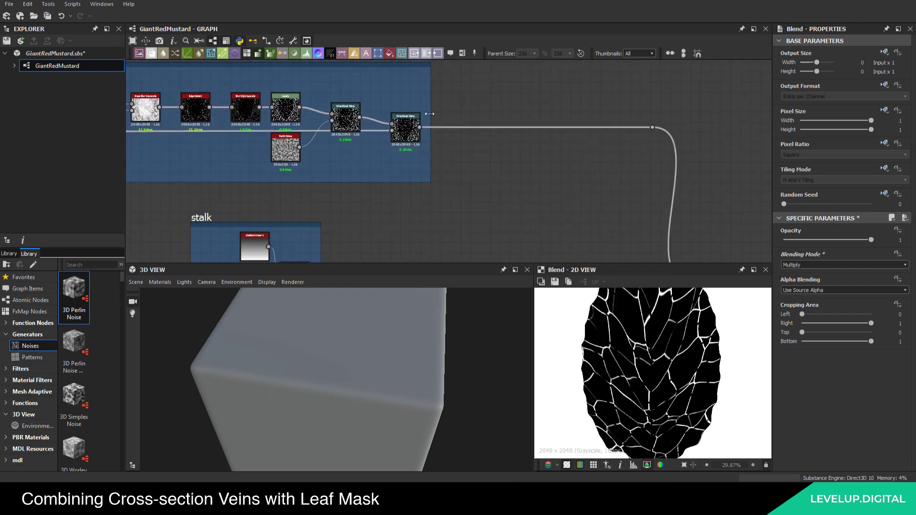
{"action": "middle_click_drag", "start_coordinate": [426, 79], "coordinate": [457, 37]}
{"action": "middle_click_drag", "start_coordinate": [584, 177], "coordinate": [545, 225]}
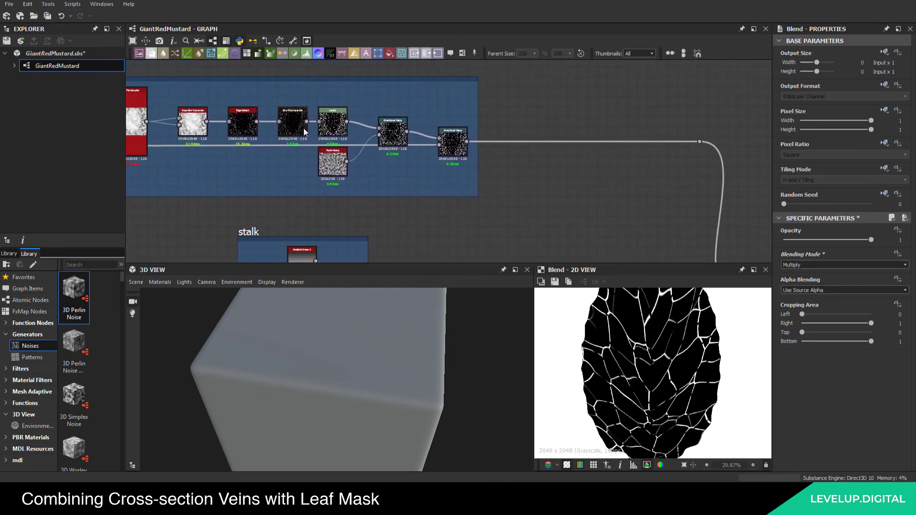
Try turning off Invert on the Edge Detect node in the 1st veins generation frame and preview the resulting Blend
{"action": "scroll", "coordinate": [293, 121], "scroll_direction": "up", "scroll_amount": 5}
{"action": "left_click", "coordinate": [167, 114]}
{"action": "left_click", "coordinate": [844, 301]}
{"action": "scroll", "coordinate": [542, 141], "scroll_direction": "down", "scroll_amount": 3}
{"action": "left_click", "coordinate": [542, 141]}
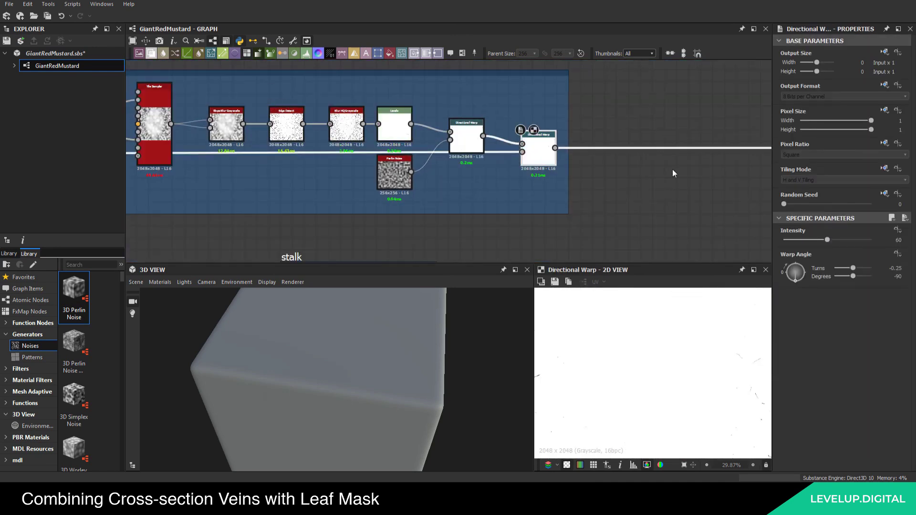
{"action": "scroll", "coordinate": [459, 133], "scroll_direction": "down", "scroll_amount": 3}
{"action": "scroll", "coordinate": [525, 187], "scroll_direction": "up", "scroll_amount": 2}
{"action": "double_click", "coordinate": [533, 183]}
Set Invert back to True on the Edge Detect node in the 1st veins generation frame
{"action": "middle_click_drag", "start_coordinate": [475, 140], "coordinate": [694, 241]}
{"action": "scroll", "coordinate": [331, 120], "scroll_direction": "up", "scroll_amount": 4}
{"action": "double_click", "coordinate": [333, 124]}
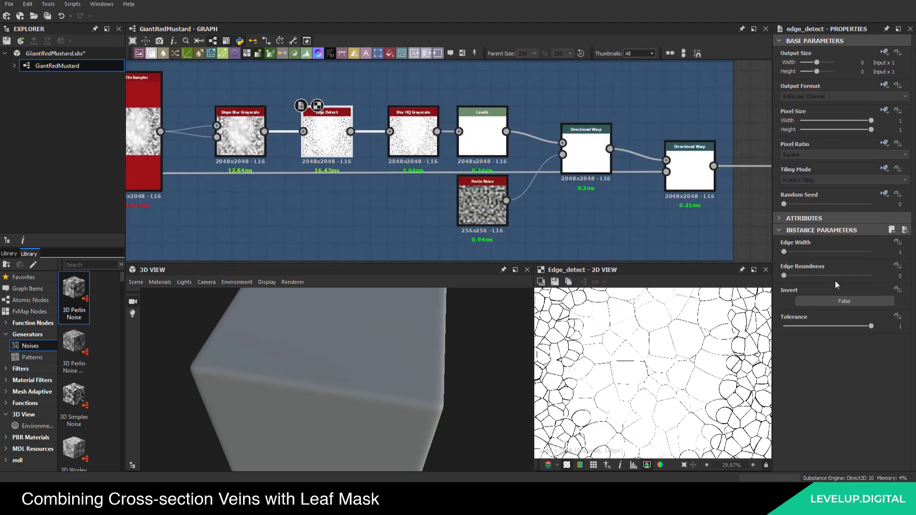
{"action": "left_click", "coordinate": [819, 300]}
Insert an Invert Grayscale node between the second Directional Warp and the Blend, aligned with the warp's output
{"action": "scroll", "coordinate": [469, 165], "scroll_direction": "down", "scroll_amount": 3}
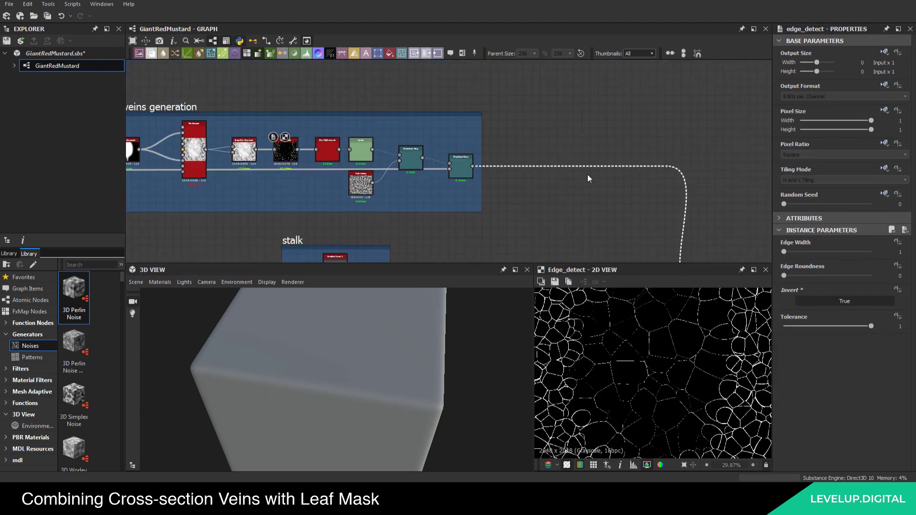
{"action": "key", "text": "space"}
{"action": "type", "text": "in"}
{"action": "left_click", "coordinate": [626, 244]}
{"action": "left_click_drag", "start_coordinate": [583, 234], "coordinate": [600, 167]}
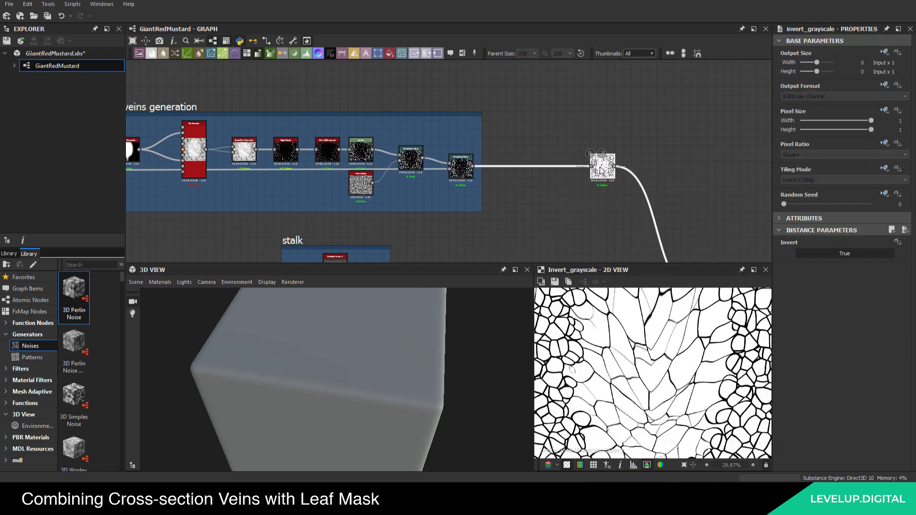
Preview the Multiply Blend that combines the inverted cross-section veins with the main veins
{"action": "scroll", "coordinate": [615, 195], "scroll_direction": "down", "scroll_amount": 3}
{"action": "middle_click_drag", "start_coordinate": [664, 248], "coordinate": [511, 164]}
{"action": "scroll", "coordinate": [528, 201], "scroll_direction": "up", "scroll_amount": 2}
{"action": "double_click", "coordinate": [512, 156]}
{"action": "scroll", "coordinate": [709, 304], "scroll_direction": "up", "scroll_amount": 3}
{"action": "scroll", "coordinate": [677, 353], "scroll_direction": "down", "scroll_amount": 5}
Move the Invert Grayscale node horizontally closer to the Blend and save the package
{"action": "middle_click_drag", "start_coordinate": [586, 203], "coordinate": [579, 260]}
{"action": "scroll", "coordinate": [579, 258], "scroll_direction": "down", "scroll_amount": 1}
{"action": "left_click_drag", "start_coordinate": [441, 129], "coordinate": [470, 129]}
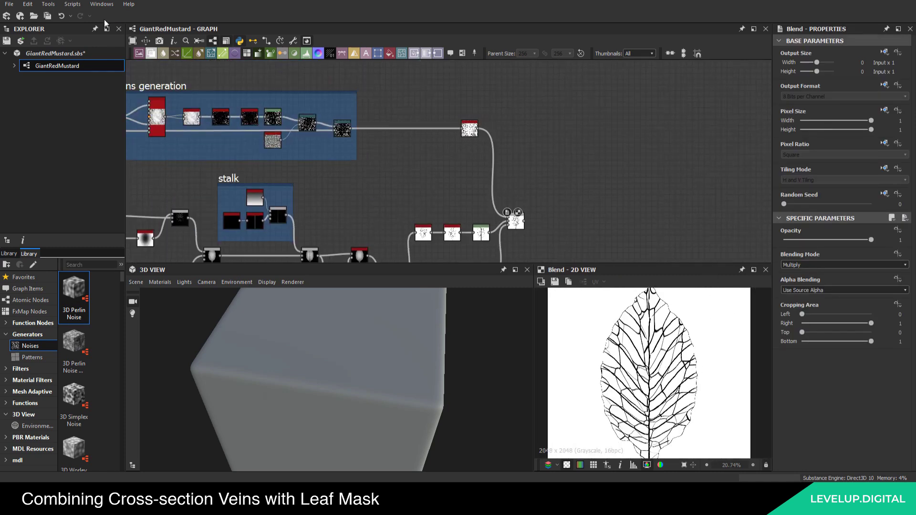
{"action": "left_click", "coordinate": [47, 16]}
Examine the Blend's combined vein pattern up close in the 2D preview
{"action": "middle_click_drag", "start_coordinate": [522, 219], "coordinate": [446, 180]}
{"action": "scroll", "coordinate": [446, 179], "scroll_direction": "up", "scroll_amount": 1}
{"action": "scroll", "coordinate": [445, 179], "scroll_direction": "up", "scroll_amount": 3}
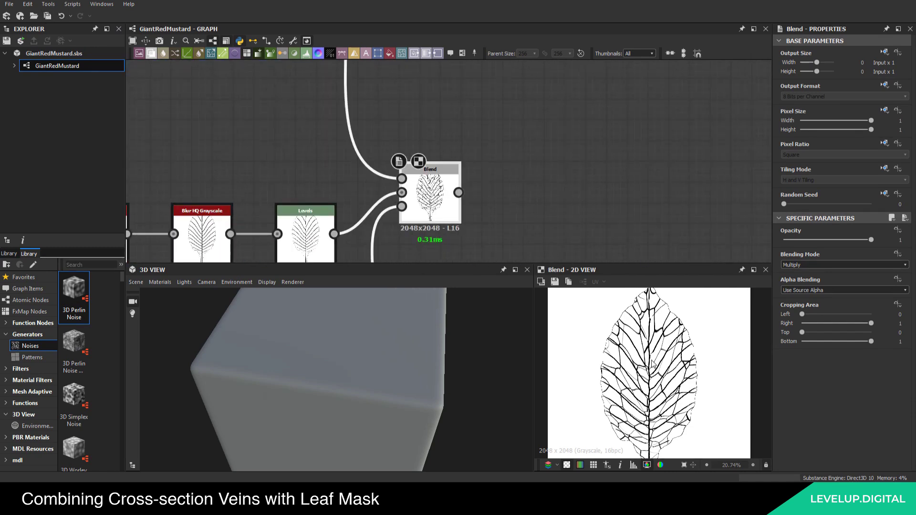
{"action": "scroll", "coordinate": [657, 356], "scroll_direction": "up", "scroll_amount": 1}
{"action": "scroll", "coordinate": [655, 357], "scroll_direction": "up", "scroll_amount": 3}
{"action": "scroll", "coordinate": [654, 357], "scroll_direction": "down", "scroll_amount": 1}
{"action": "scroll", "coordinate": [654, 358], "scroll_direction": "down", "scroll_amount": 1}
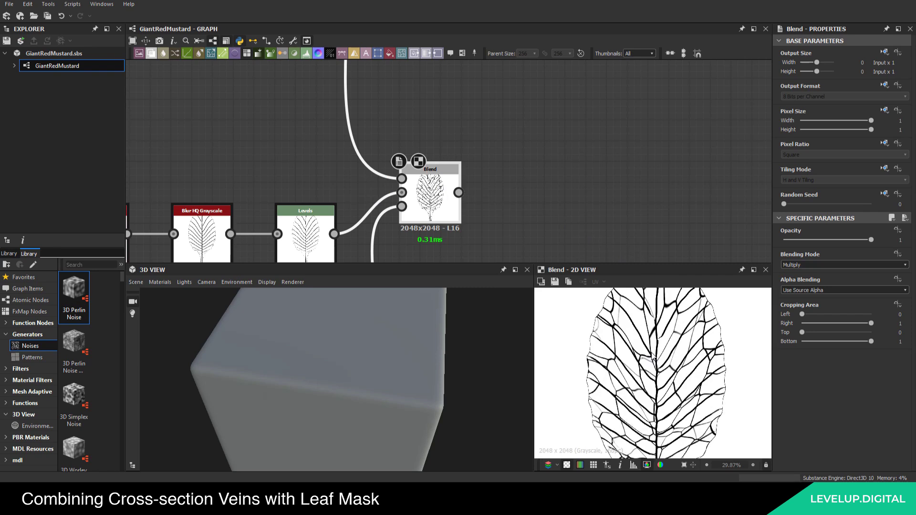
{"action": "scroll", "coordinate": [653, 359], "scroll_direction": "down", "scroll_amount": 2}
{"action": "scroll", "coordinate": [493, 174], "scroll_direction": "down", "scroll_amount": 5}
Duplicate the green "Exposure paremeter leaf warp 1st" comment and place the copy beneath the new Blend node
{"action": "middle_click_drag", "start_coordinate": [526, 147], "coordinate": [670, 151]}
{"action": "scroll", "coordinate": [546, 147], "scroll_direction": "down", "scroll_amount": 5}
{"action": "middle_click_drag", "start_coordinate": [378, 97], "coordinate": [386, 101]}
{"action": "scroll", "coordinate": [380, 99], "scroll_direction": "up", "scroll_amount": 3}
{"action": "scroll", "coordinate": [535, 128], "scroll_direction": "down", "scroll_amount": 1}
{"action": "scroll", "coordinate": [536, 129], "scroll_direction": "down", "scroll_amount": 4}
{"action": "middle_click_drag", "start_coordinate": [574, 149], "coordinate": [589, 120]}
{"action": "scroll", "coordinate": [405, 187], "scroll_direction": "up", "scroll_amount": 5}
{"action": "left_click_drag", "start_coordinate": [374, 213], "coordinate": [312, 187]}
{"action": "middle_click_drag", "start_coordinate": [510, 143], "coordinate": [251, 143]}
{"action": "scroll", "coordinate": [689, 112], "scroll_direction": "up", "scroll_amount": 4}
{"action": "middle_click_drag", "start_coordinate": [702, 119], "coordinate": [407, 220]}
{"action": "scroll", "coordinate": [482, 190], "scroll_direction": "down", "scroll_amount": 2}
{"action": "scroll", "coordinate": [517, 130], "scroll_direction": "up", "scroll_amount": 2}
{"action": "key", "text": "ctrl+v"}
{"action": "middle_click_drag", "start_coordinate": [497, 151], "coordinate": [490, 100]}
{"action": "left_click_drag", "start_coordinate": [491, 99], "coordinate": [506, 202]}
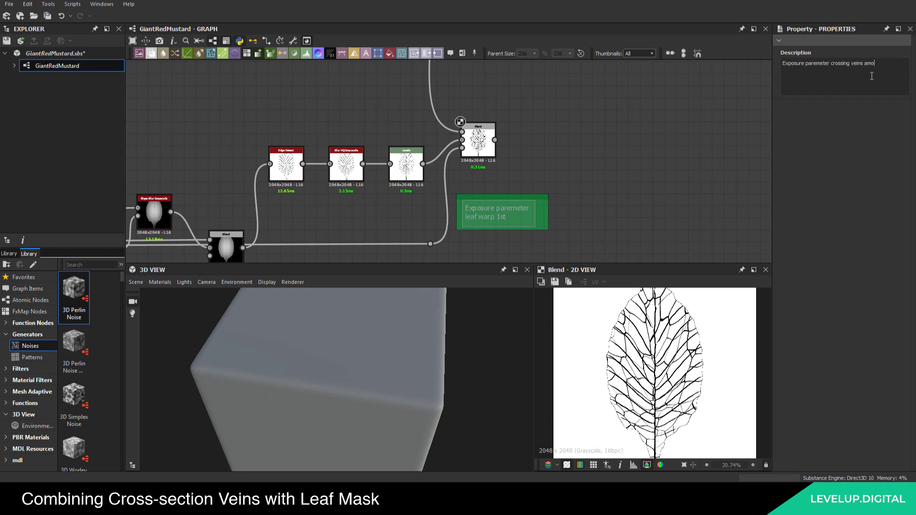
Reword the copied comment to "Exposure paremeter crossing veins amount", adjust its position beneath the Blend, and save the package
{"action": "left_click", "coordinate": [616, 139]}
{"action": "middle_click_drag", "start_coordinate": [523, 166], "coordinate": [499, 185]}
{"action": "left_click", "coordinate": [490, 228]}
{"action": "left_click_drag", "start_coordinate": [471, 222], "coordinate": [475, 204]}
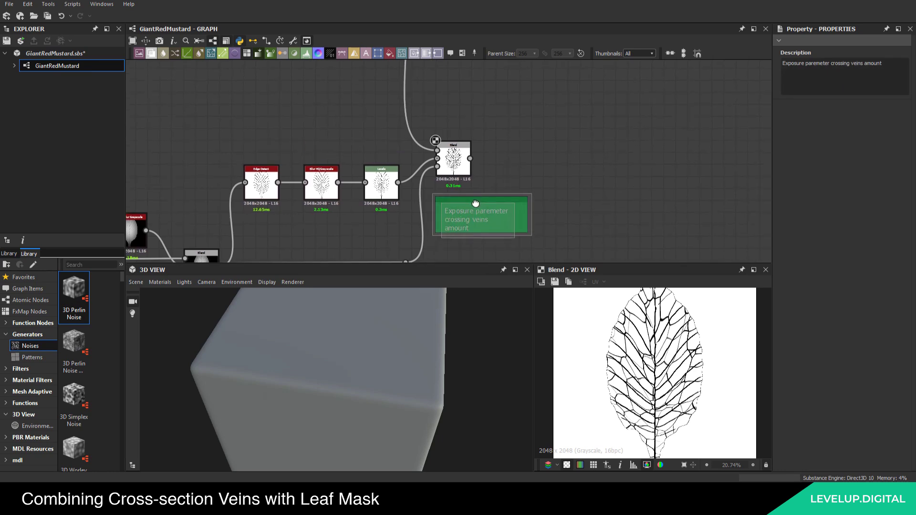
{"action": "left_click", "coordinate": [47, 16]}
{"action": "middle_click_drag", "start_coordinate": [508, 189], "coordinate": [521, 166]}
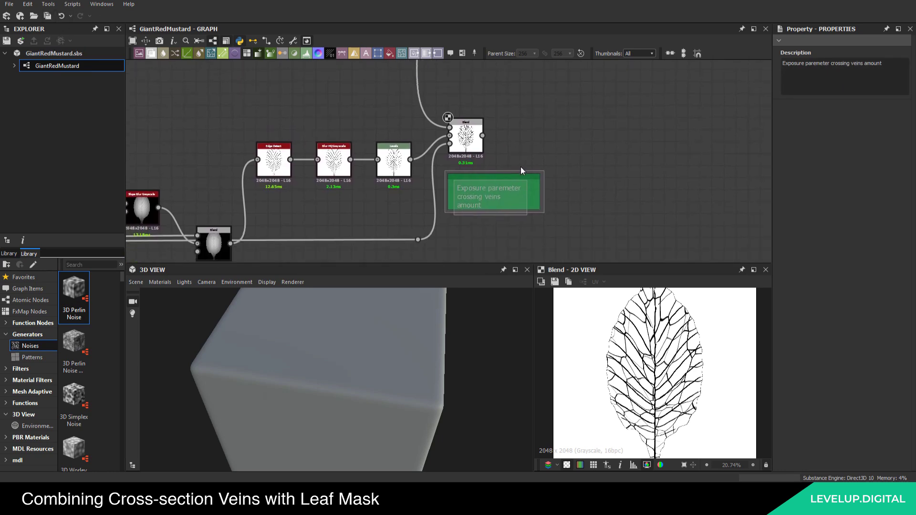
{"action": "left_click_drag", "start_coordinate": [521, 176], "coordinate": [507, 195]}
Add a frame around the Blend node with an opaque blue color (R 0, G 123, B 255, A 255) and save
{"action": "left_click", "coordinate": [466, 139]}
{"action": "left_click", "coordinate": [462, 53]}
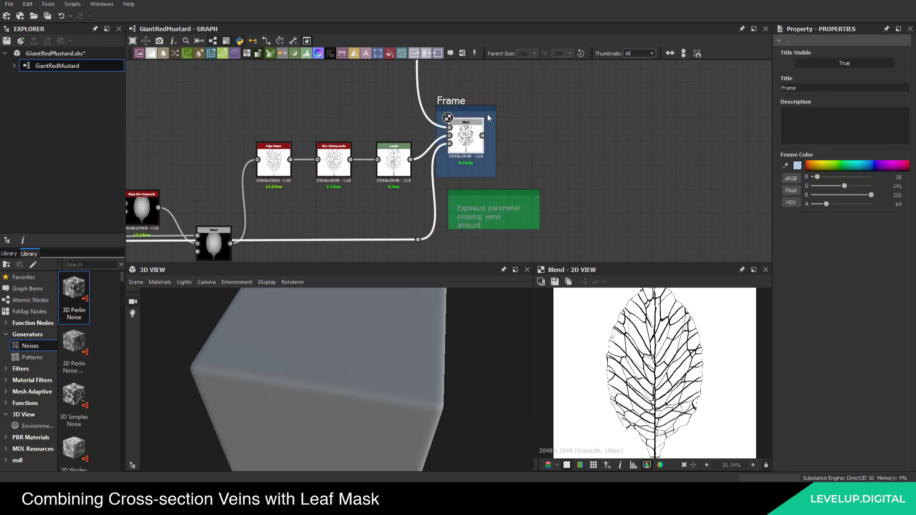
{"action": "left_click", "coordinate": [479, 104]}
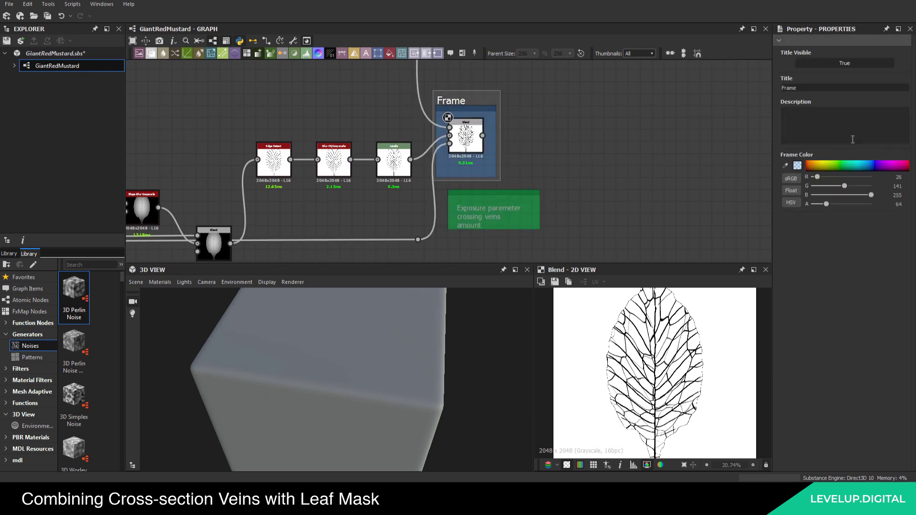
{"action": "left_click", "coordinate": [838, 165]}
{"action": "left_click_drag", "start_coordinate": [827, 205], "coordinate": [840, 185]}
{"action": "left_click", "coordinate": [49, 17]}
Shift the framed Blend node slightly away from the Levels node that feeds it
{"action": "middle_click_drag", "start_coordinate": [525, 85], "coordinate": [441, 121]}
{"action": "mouse_move", "coordinate": [441, 121]}
{"action": "left_mouse_down"}
{"action": "mouse_move", "coordinate": [405, 152]}
{"action": "mouse_move", "coordinate": [395, 185]}
{"action": "left_mouse_up"}
{"action": "left_click_drag", "start_coordinate": [393, 140], "coordinate": [417, 141]}
{"action": "left_click", "coordinate": [509, 150]}
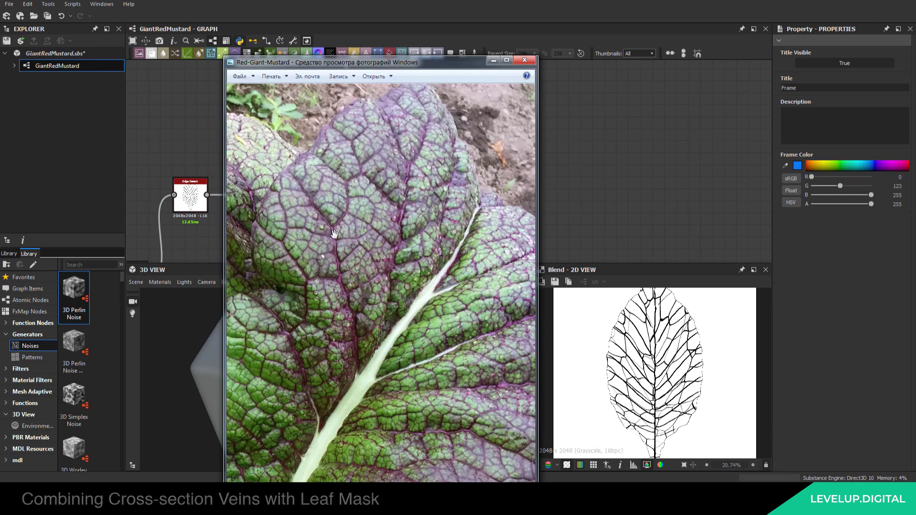
Compare the fine veins in the Red-Giant-Mustard reference photo with the Blend preview
{"action": "scroll", "coordinate": [340, 245], "scroll_direction": "up", "scroll_amount": 2}
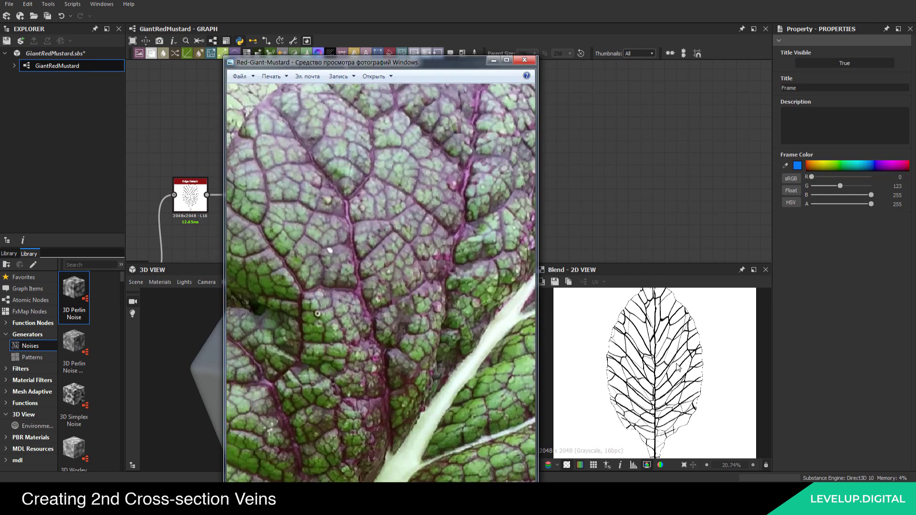
{"action": "left_click", "coordinate": [630, 346]}
{"action": "middle_click_drag", "start_coordinate": [365, 141], "coordinate": [394, 174]}
{"action": "scroll", "coordinate": [382, 162], "scroll_direction": "down", "scroll_amount": 5}
{"action": "scroll", "coordinate": [239, 114], "scroll_direction": "up", "scroll_amount": 4}
Duplicate the 1st veins generation chain from Blur HQ Grayscale and Tile Sampler through Levels and the first Directional Warp
{"action": "middle_click_drag", "start_coordinate": [327, 93], "coordinate": [485, 164]}
{"action": "scroll", "coordinate": [258, 143], "scroll_direction": "down", "scroll_amount": 3}
{"action": "scroll", "coordinate": [335, 176], "scroll_direction": "up", "scroll_amount": 3}
{"action": "middle_click_drag", "start_coordinate": [335, 171], "coordinate": [413, 170]}
{"action": "left_click_drag", "start_coordinate": [216, 213], "coordinate": [454, 148]}
{"action": "left_click_drag", "start_coordinate": [586, 148], "coordinate": [506, 169], "text": "shift"}
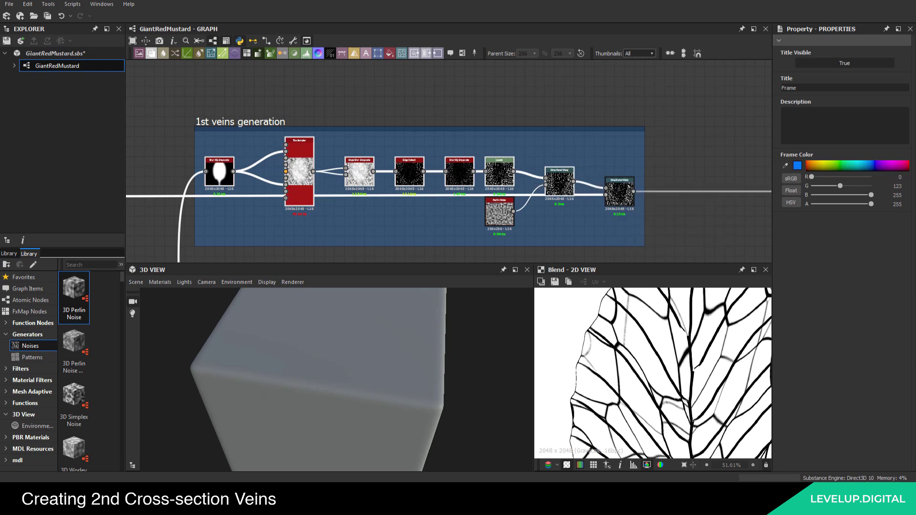
{"action": "middle_click_drag", "start_coordinate": [501, 123], "coordinate": [507, 103]}
{"action": "left_click_drag", "start_coordinate": [226, 122], "coordinate": [310, 147]}
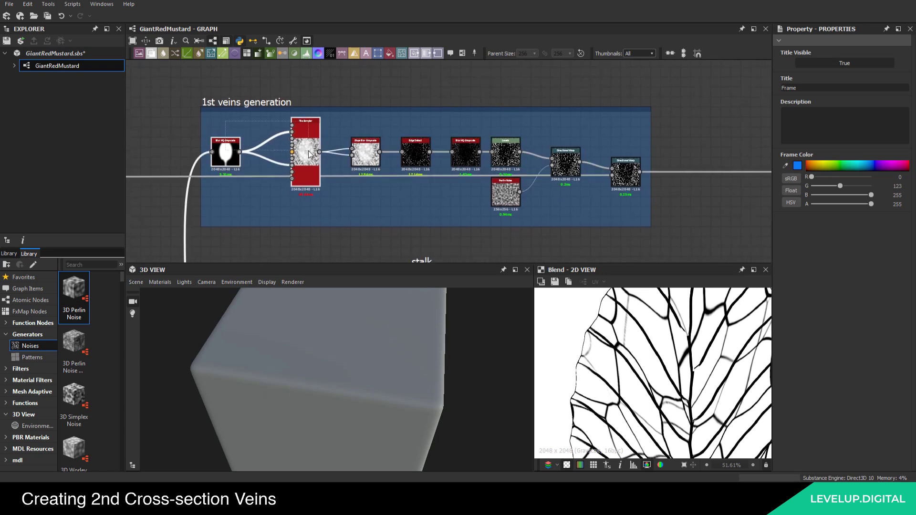
{"action": "left_click_drag", "start_coordinate": [356, 129], "coordinate": [510, 151]}
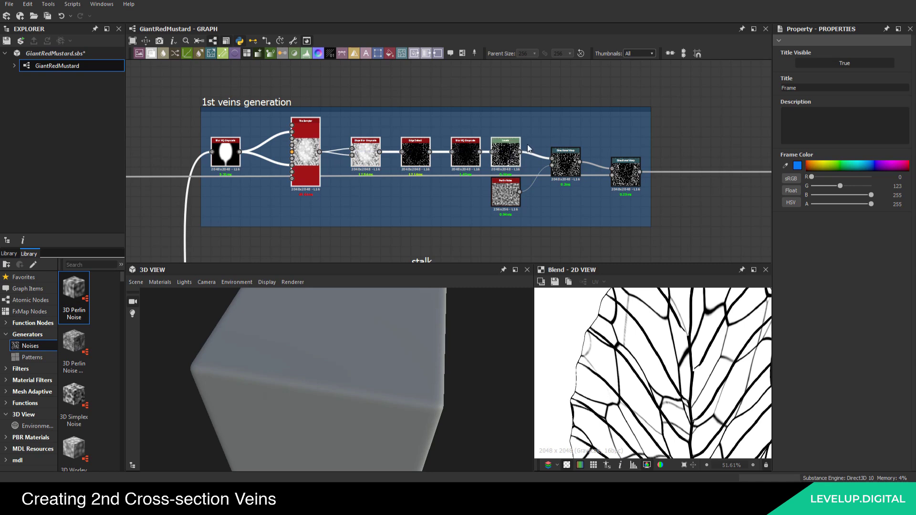
{"action": "left_click", "coordinate": [569, 162], "text": "shift"}
{"action": "middle_click_drag", "start_coordinate": [571, 172], "coordinate": [490, 174]}
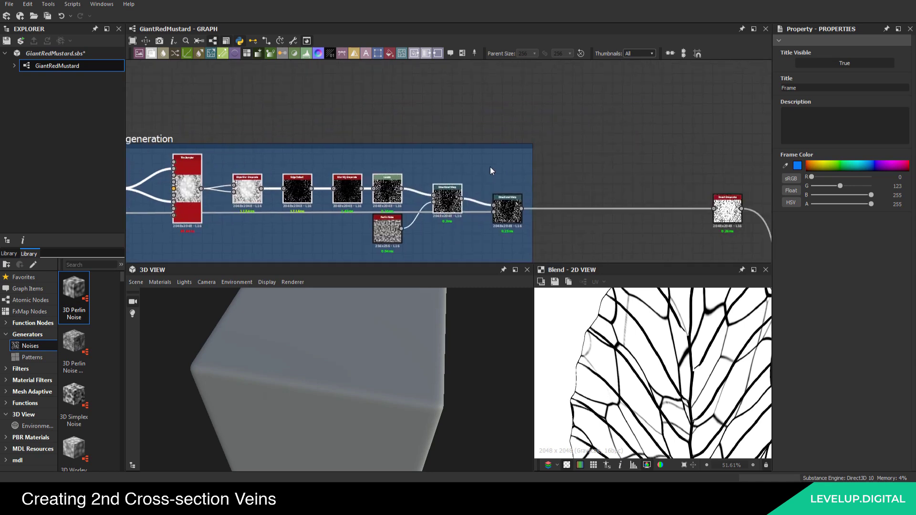
{"action": "scroll", "coordinate": [490, 174], "scroll_direction": "down", "scroll_amount": 3}
{"action": "key", "text": "ctrl+v"}
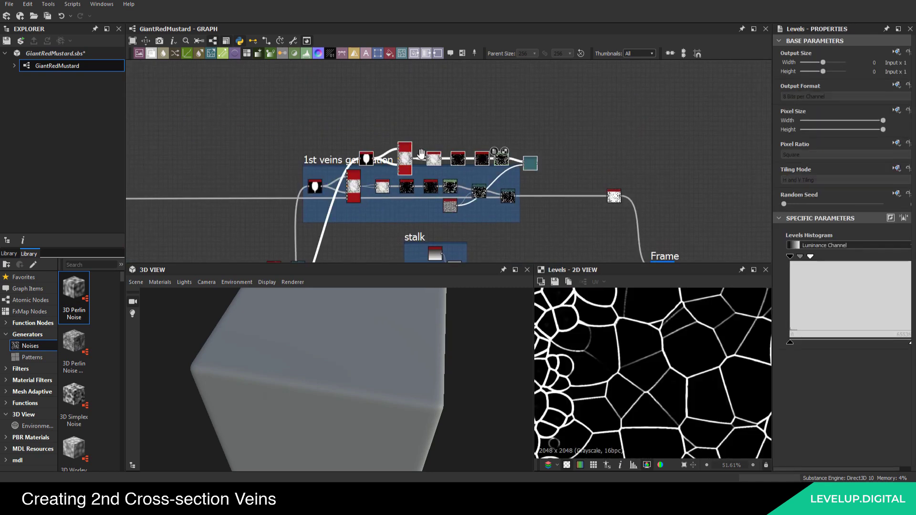
Place the duplicated node chain above the 1st veins generation frame, aligned with the original nodes
{"action": "scroll", "coordinate": [414, 153], "scroll_direction": "up", "scroll_amount": 2}
{"action": "left_click_drag", "start_coordinate": [399, 153], "coordinate": [308, 84]}
{"action": "middle_click_drag", "start_coordinate": [523, 133], "coordinate": [526, 156]}
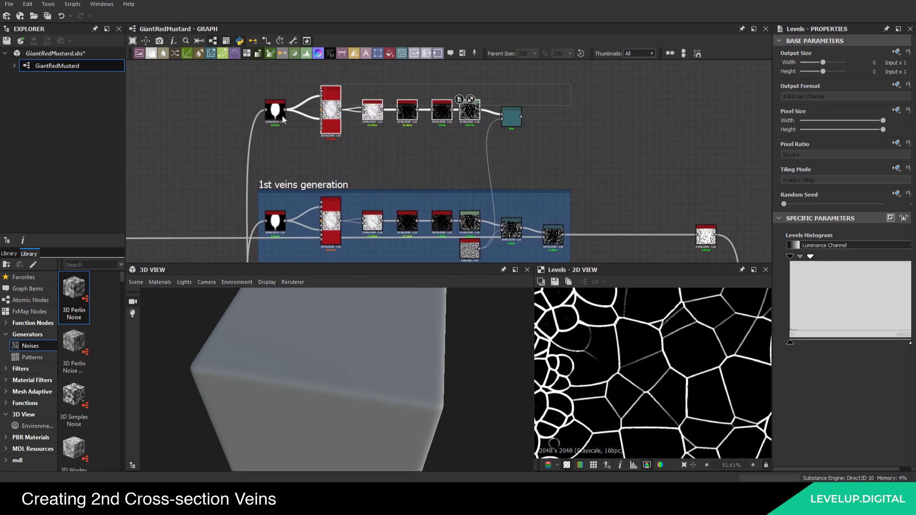
Frame the duplicated nodes and title the frame "2nd veins generation"
{"action": "left_click", "coordinate": [462, 53]}
{"action": "middle_click_drag", "start_coordinate": [525, 120], "coordinate": [515, 142]}
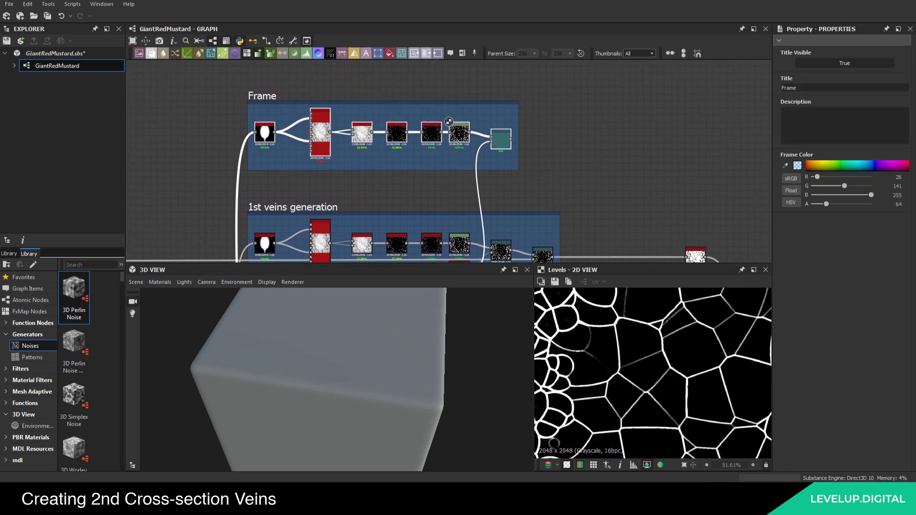
{"action": "left_click_drag", "start_coordinate": [811, 87], "coordinate": [732, 86]}
{"action": "type", "text": "2nd veins generation"}
{"action": "key", "text": "Return"}
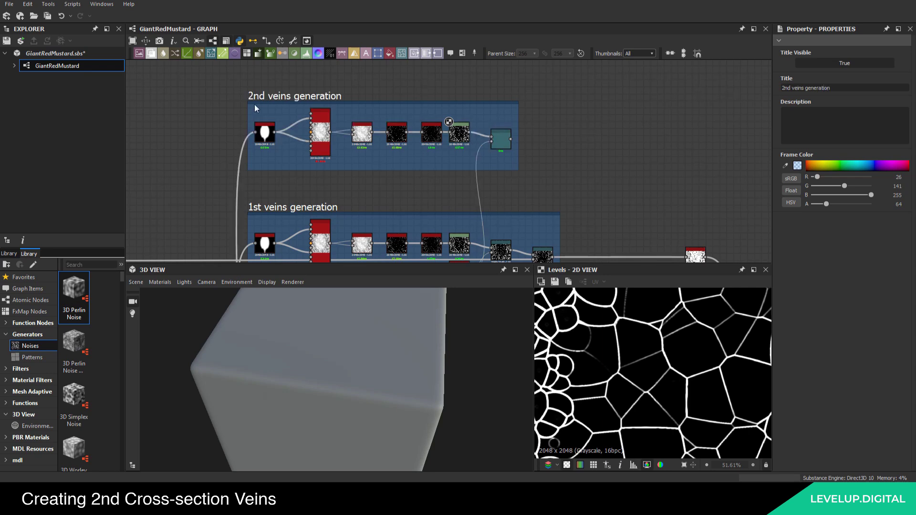
{"action": "middle_click_drag", "start_coordinate": [233, 164], "coordinate": [258, 162]}
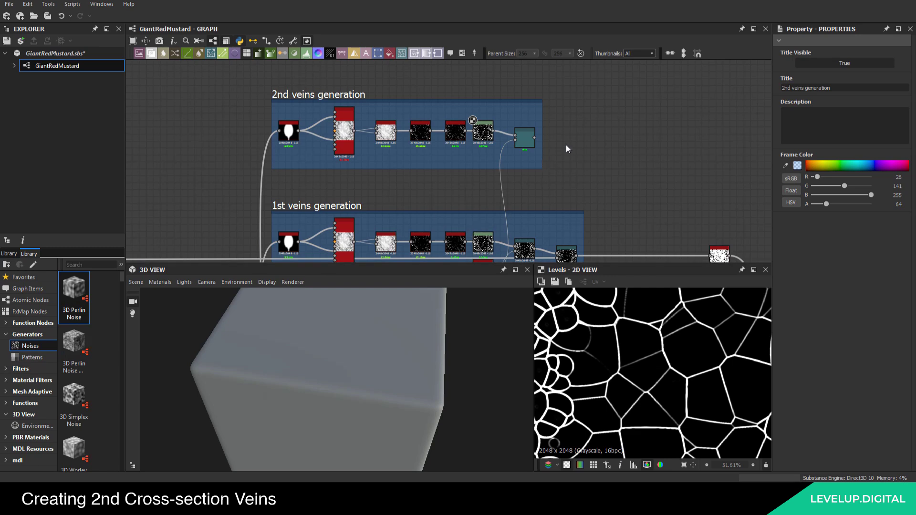
Preview the Tile Sampler in the 2nd veins generation frame and set its Scale to 10
{"action": "scroll", "coordinate": [344, 142], "scroll_direction": "up", "scroll_amount": 1}
{"action": "scroll", "coordinate": [345, 143], "scroll_direction": "up", "scroll_amount": 5}
{"action": "double_click", "coordinate": [345, 143]}
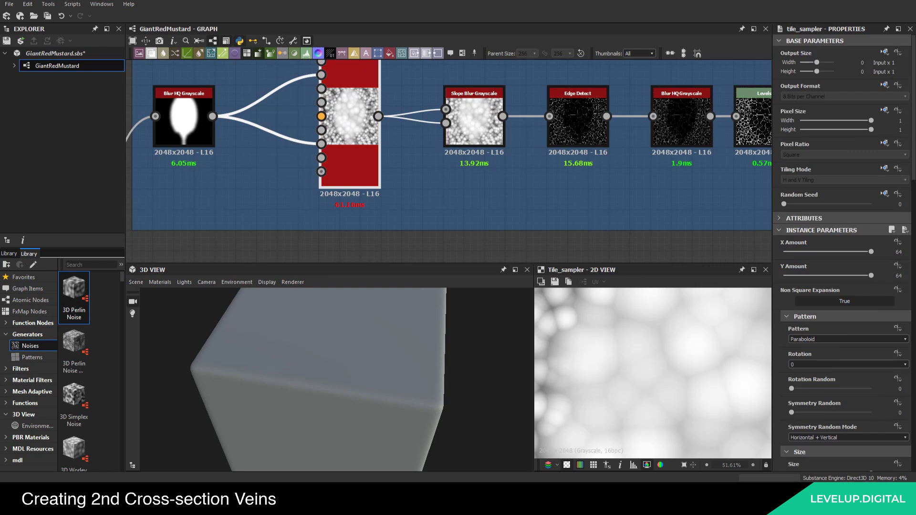
{"action": "scroll", "coordinate": [777, 377], "scroll_direction": "down", "scroll_amount": 3}
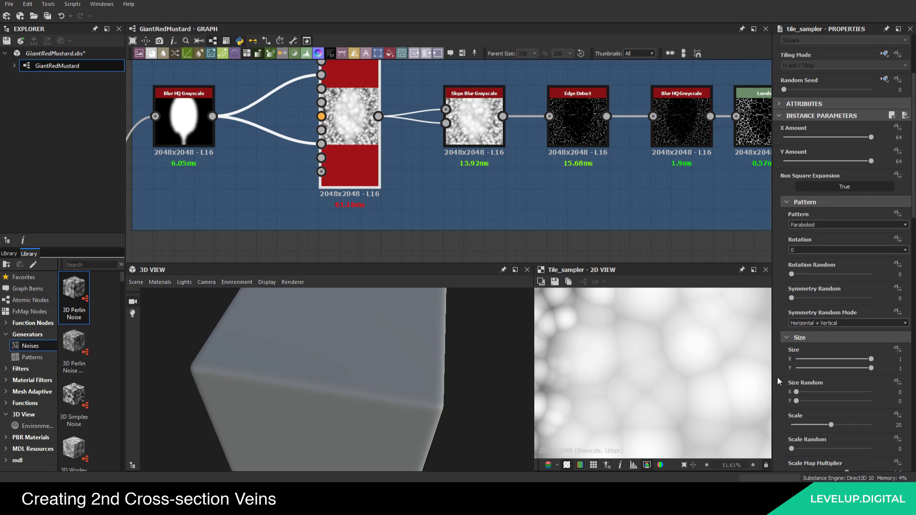
{"action": "scroll", "coordinate": [779, 377], "scroll_direction": "down", "scroll_amount": 2}
{"action": "left_click", "coordinate": [899, 367]}
{"action": "type", "text": "10"}
{"action": "key", "text": "Return"}
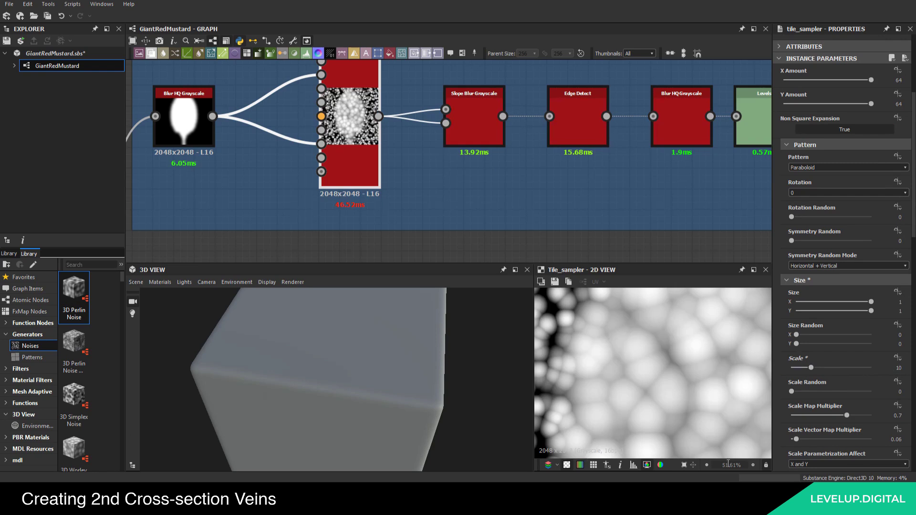
Set the Tile Sampler's Scale Vector Map Multiplier and Scale Map Multiplier both to 1
{"action": "left_click", "coordinate": [898, 441]}
{"action": "type", "text": "1"}
{"action": "key", "text": "Return"}
{"action": "left_click", "coordinate": [900, 415]}
{"action": "type", "text": "1"}
{"action": "key", "text": "Return"}
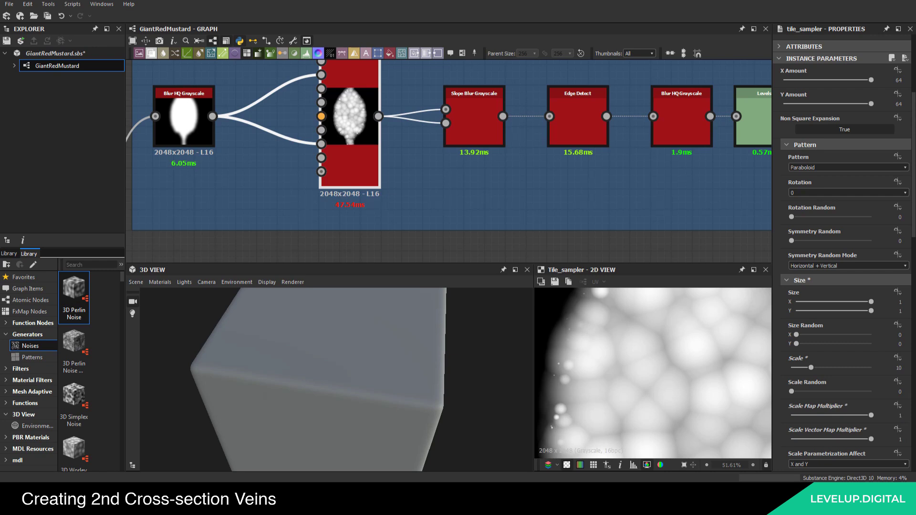
Reduce the Tile Sampler's Scale Vector Map Multiplier to 0.94
{"action": "left_click", "coordinate": [900, 439]}
{"action": "type", "text": "0.94"}
{"action": "key", "text": "Return"}
Set the Tile Sampler's Mask Random to 0.44 in its Color settings
{"action": "scroll", "coordinate": [774, 399], "scroll_direction": "down", "scroll_amount": 6}
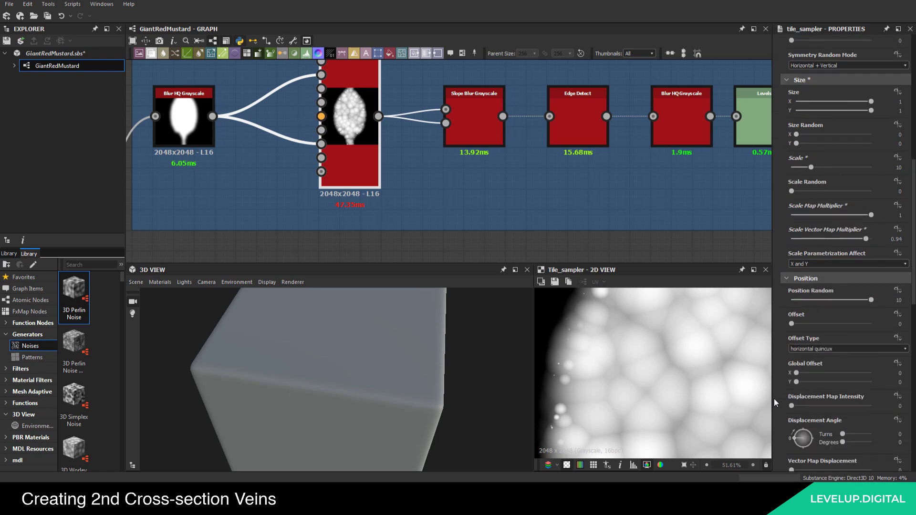
{"action": "scroll", "coordinate": [774, 399], "scroll_direction": "down", "scroll_amount": 4}
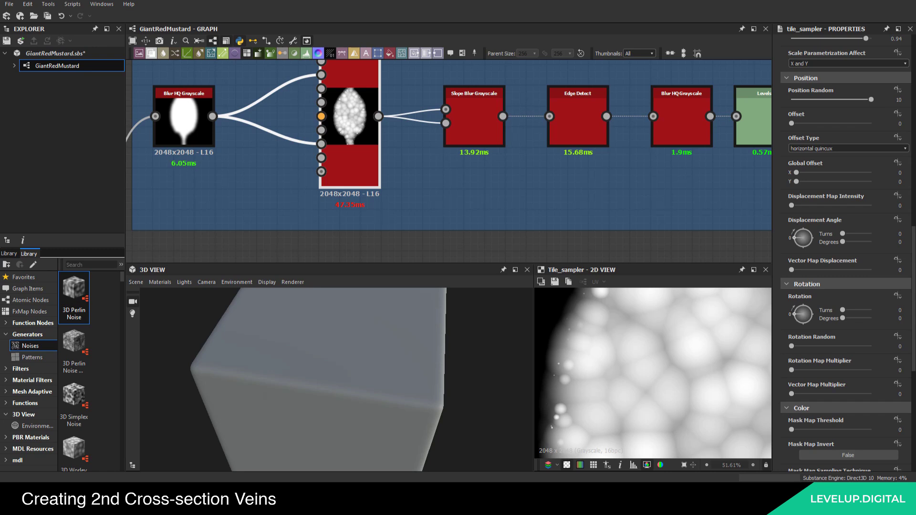
{"action": "scroll", "coordinate": [777, 383], "scroll_direction": "down", "scroll_amount": 3}
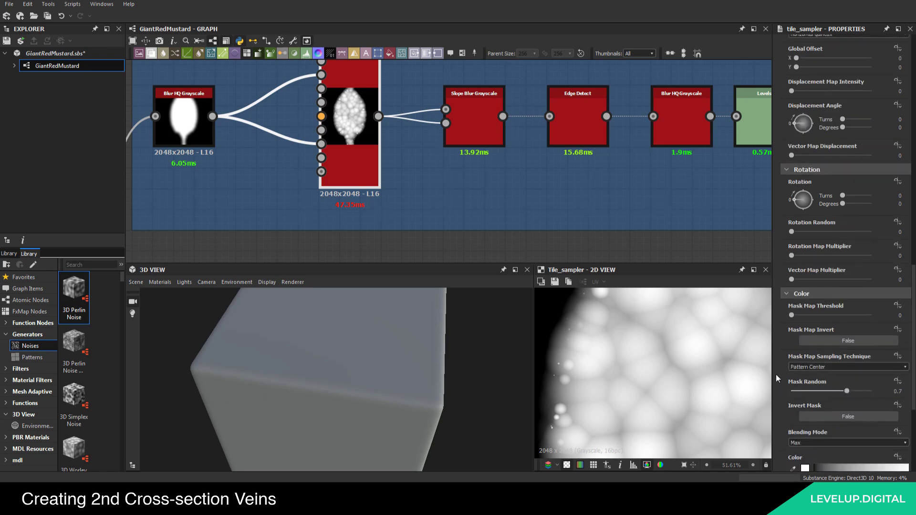
{"action": "left_click", "coordinate": [902, 391]}
{"action": "key", "text": "BackSpace"}
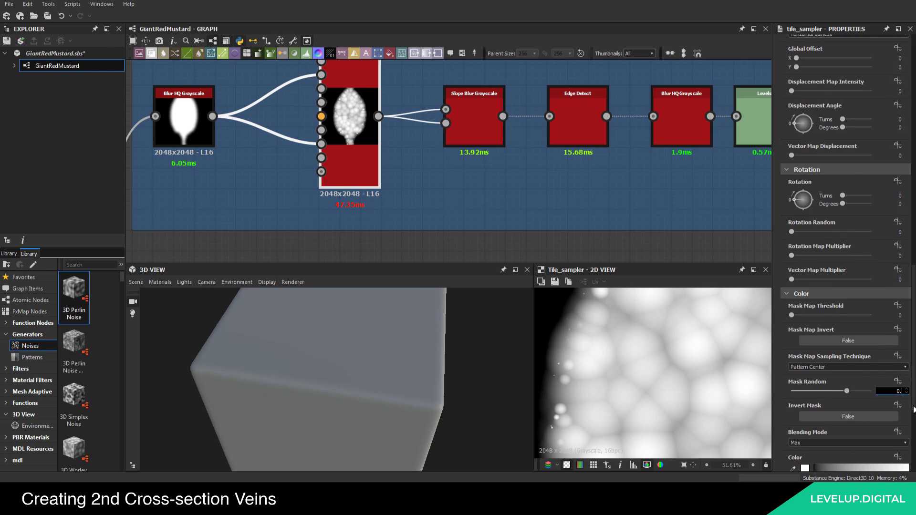
{"action": "type", "text": "44"}
{"action": "key", "text": "Return"}
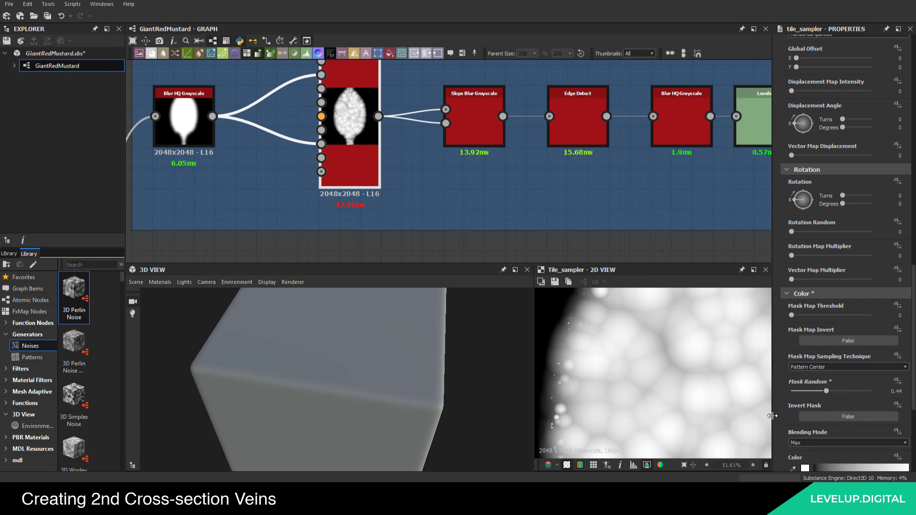
Set the Tile Sampler's Color Random to 0.9
{"action": "scroll", "coordinate": [775, 417], "scroll_direction": "down", "scroll_amount": 4}
{"action": "left_click", "coordinate": [898, 393]}
{"action": "left_click", "coordinate": [903, 393]}
{"action": "type", "text": "0.9"}
{"action": "key", "text": "Return"}
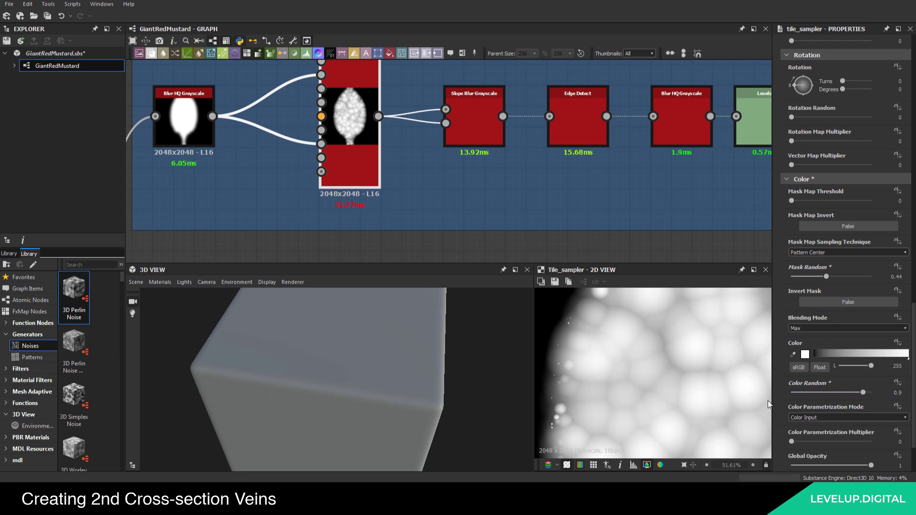
Examine the Tile Sampler's remaining settings and its cell pattern along the leaf's edges
{"action": "scroll", "coordinate": [777, 399], "scroll_direction": "down", "scroll_amount": 3}
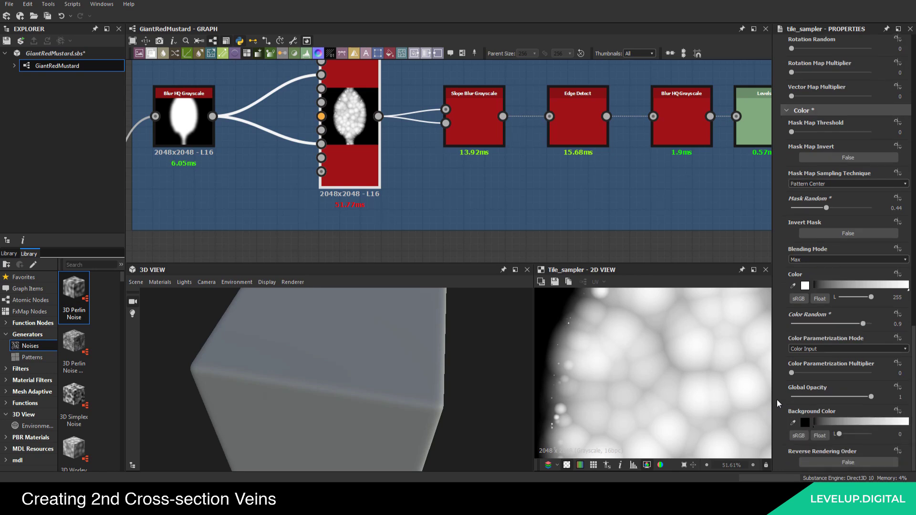
{"action": "scroll", "coordinate": [658, 393], "scroll_direction": "down", "scroll_amount": 5}
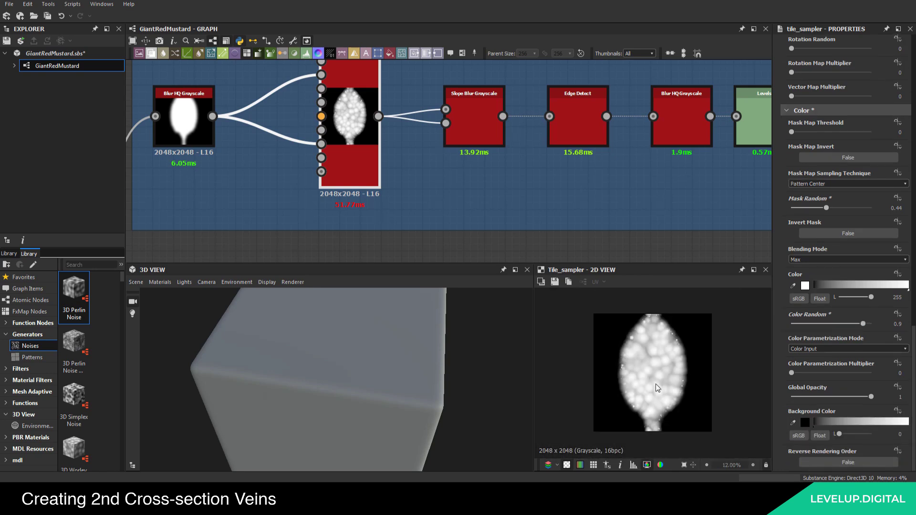
{"action": "scroll", "coordinate": [657, 388], "scroll_direction": "up", "scroll_amount": 2}
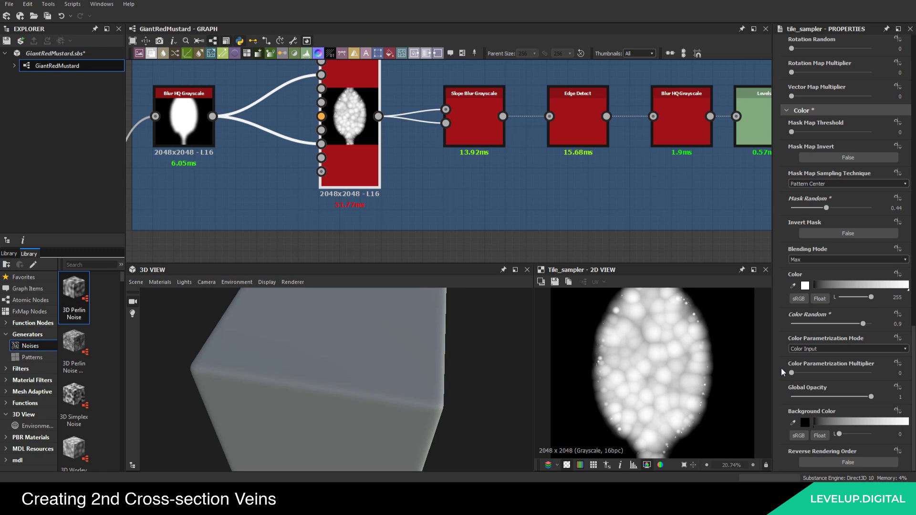
{"action": "scroll", "coordinate": [782, 369], "scroll_direction": "up", "scroll_amount": 6}
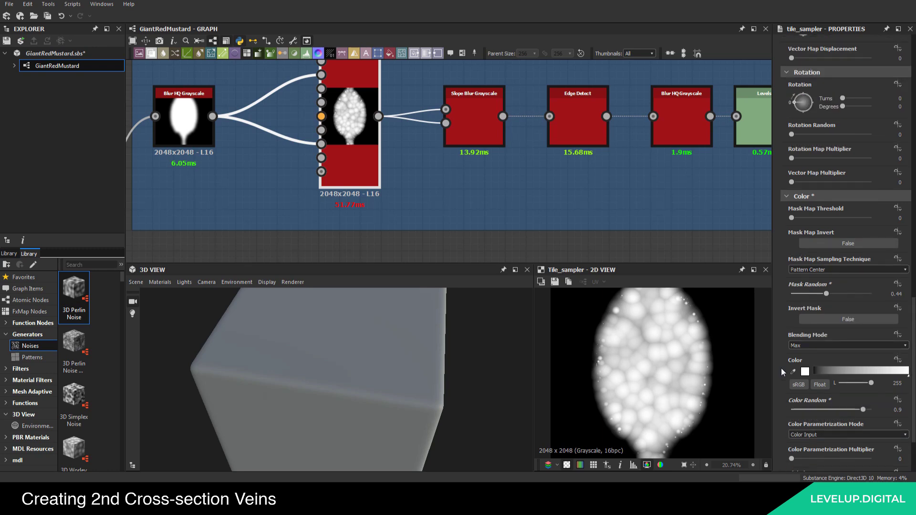
{"action": "scroll", "coordinate": [783, 370], "scroll_direction": "up", "scroll_amount": 1}
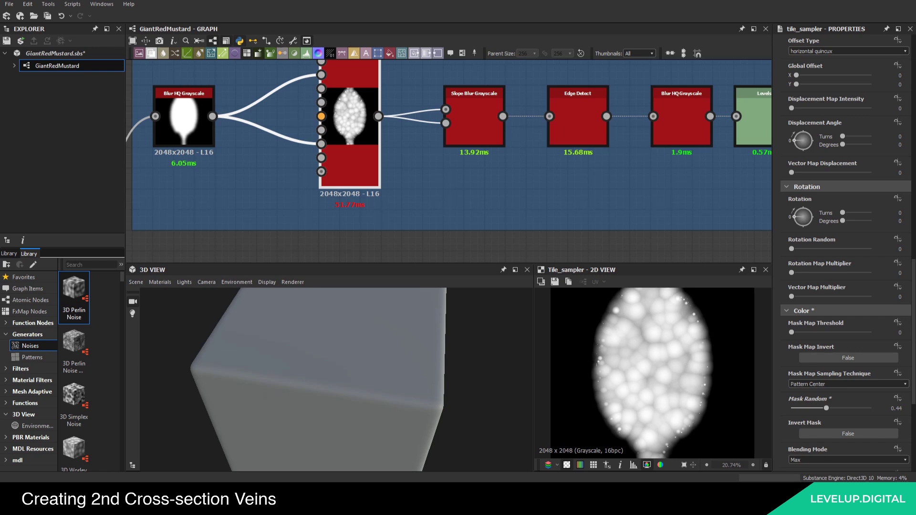
{"action": "scroll", "coordinate": [768, 339], "scroll_direction": "up", "scroll_amount": 3}
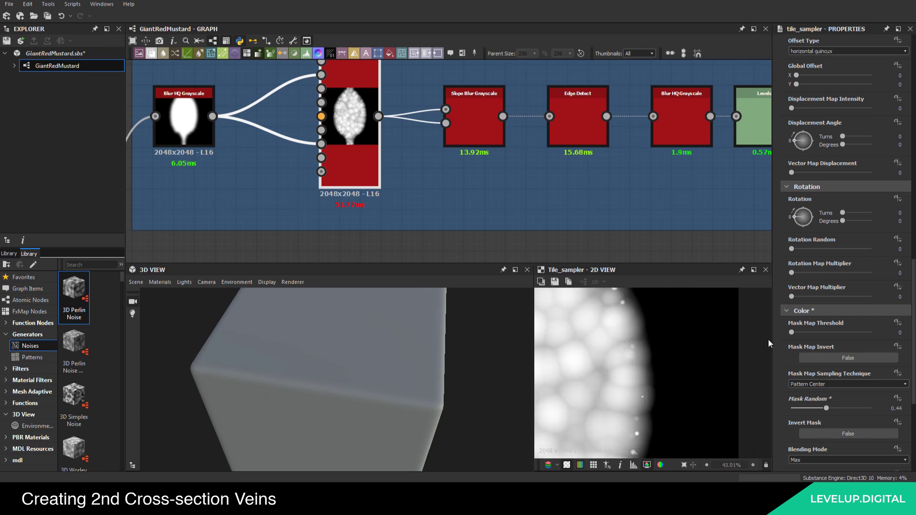
Set the Tile Sampler's Scale Vector Map Multiplier to 1
{"action": "key", "text": "f"}
{"action": "scroll", "coordinate": [780, 354], "scroll_direction": "up", "scroll_amount": 10}
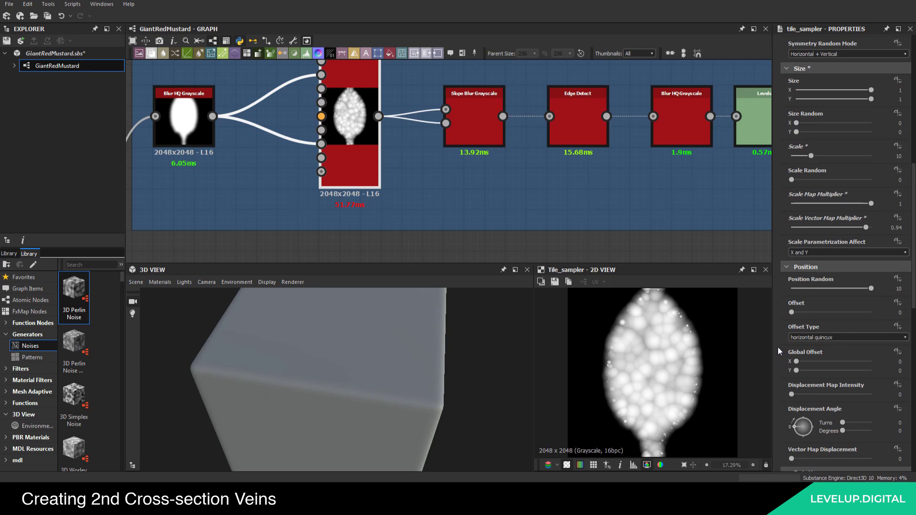
{"action": "left_click_drag", "start_coordinate": [866, 228], "coordinate": [881, 207]}
Preview the Blur HQ Grayscale leaf mask that feeds the second veins' Tile Sampler
{"action": "middle_click_drag", "start_coordinate": [211, 138], "coordinate": [272, 166]}
{"action": "scroll", "coordinate": [270, 158], "scroll_direction": "up", "scroll_amount": 3}
{"action": "double_click", "coordinate": [260, 151]}
{"action": "scroll", "coordinate": [321, 175], "scroll_direction": "down", "scroll_amount": 5}
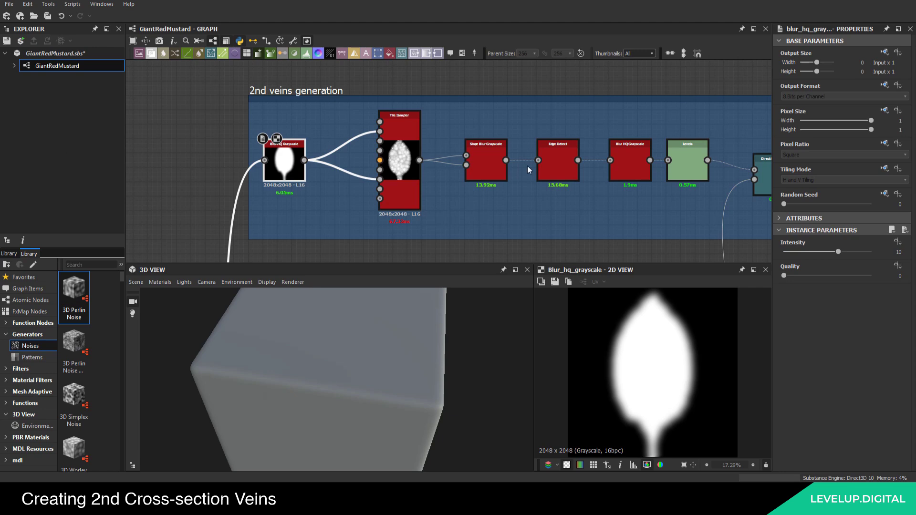
Add a Histogram Scan node between the 2nd and 1st veins generation frames
{"action": "left_click", "coordinate": [460, 99]}
{"action": "scroll", "coordinate": [449, 120], "scroll_direction": "down", "scroll_amount": 3}
{"action": "middle_click_drag", "start_coordinate": [381, 123], "coordinate": [385, 88]}
{"action": "scroll", "coordinate": [345, 155], "scroll_direction": "up", "scroll_amount": 2}
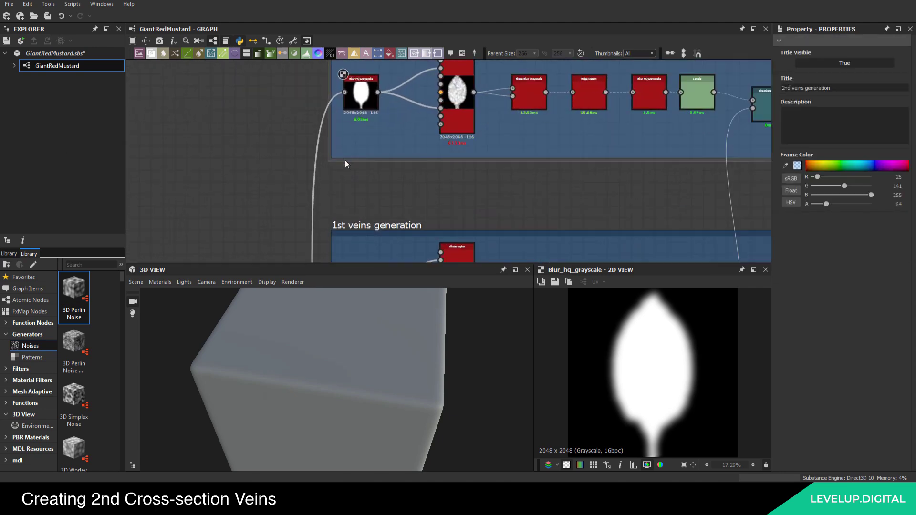
{"action": "scroll", "coordinate": [344, 158], "scroll_direction": "down", "scroll_amount": 4}
{"action": "middle_click_drag", "start_coordinate": [332, 151], "coordinate": [331, 142]}
{"action": "scroll", "coordinate": [330, 142], "scroll_direction": "up", "scroll_amount": 2}
{"action": "key", "text": "space"}
{"action": "type", "text": "hi"}
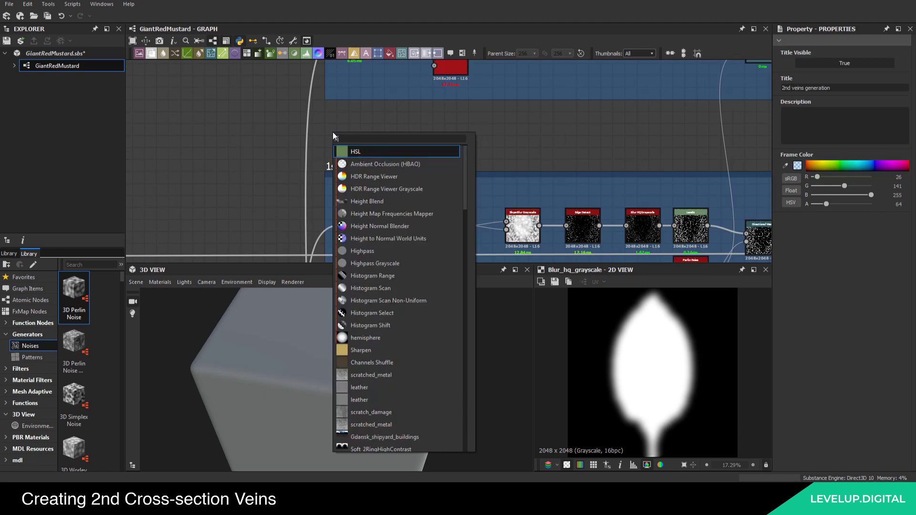
{"action": "type", "text": "st"}
{"action": "left_click", "coordinate": [383, 162]}
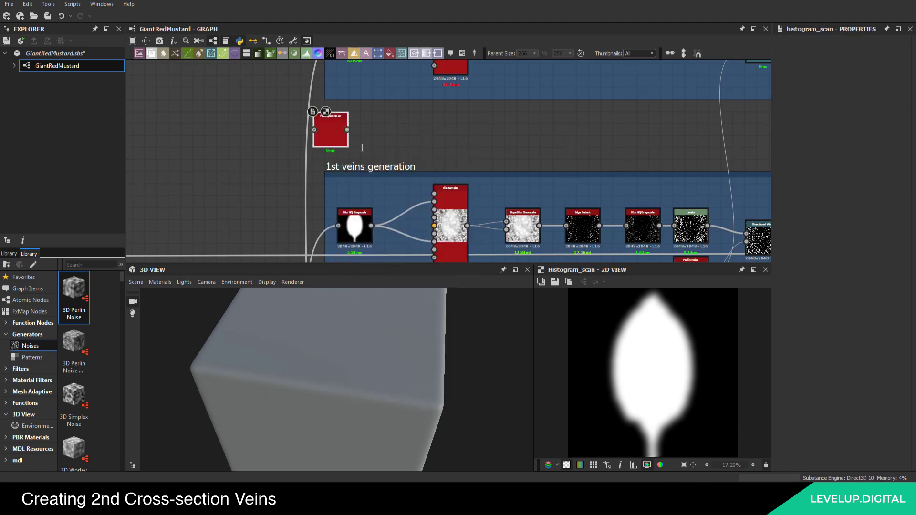
Route the first veins' Blur HQ Grayscale through the Histogram Scan into the second Tile Sampler's Scale Map and Mask Map inputs
{"action": "scroll", "coordinate": [358, 140], "scroll_direction": "down", "scroll_amount": 3}
{"action": "middle_click_drag", "start_coordinate": [352, 136], "coordinate": [345, 146]}
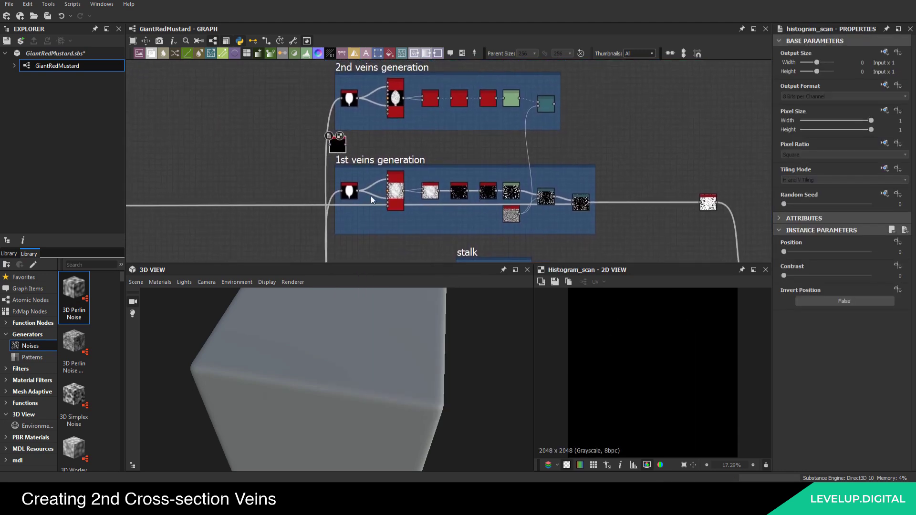
{"action": "scroll", "coordinate": [345, 140], "scroll_direction": "up", "scroll_amount": 4}
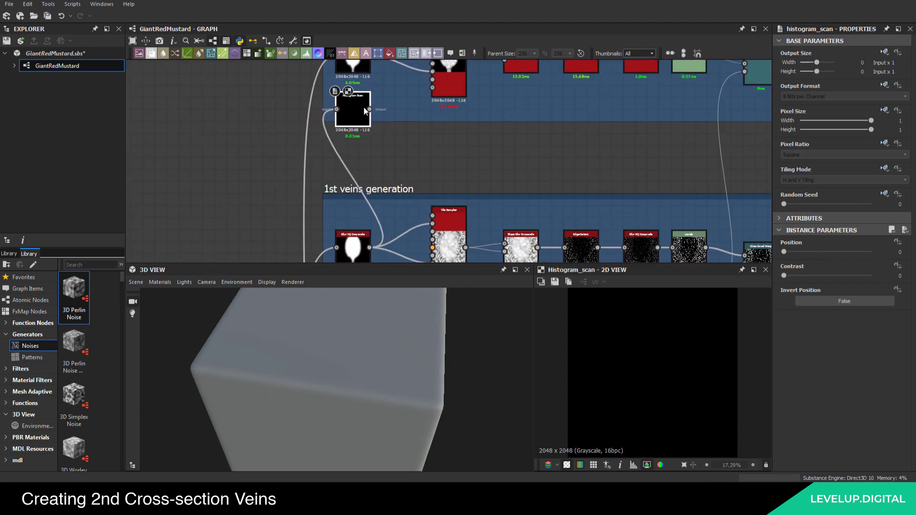
{"action": "middle_click_drag", "start_coordinate": [347, 164], "coordinate": [346, 173]}
{"action": "left_click_drag", "start_coordinate": [343, 176], "coordinate": [406, 143]}
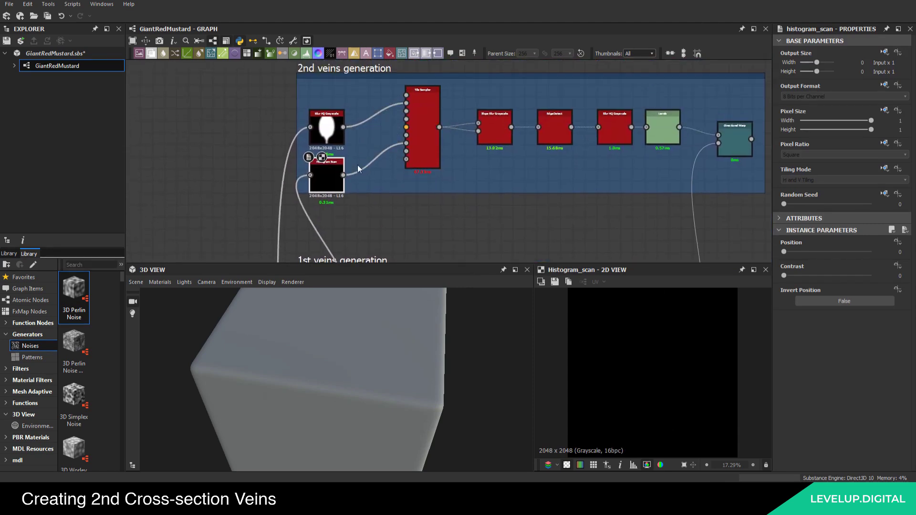
{"action": "left_click_drag", "start_coordinate": [343, 175], "coordinate": [406, 103]}
Delete the Blur HQ Grayscale from the second veins group and put the Histogram Scan in its place
{"action": "left_click", "coordinate": [328, 128]}
{"action": "key", "text": "Delete"}
{"action": "left_click_drag", "start_coordinate": [323, 170], "coordinate": [338, 128]}
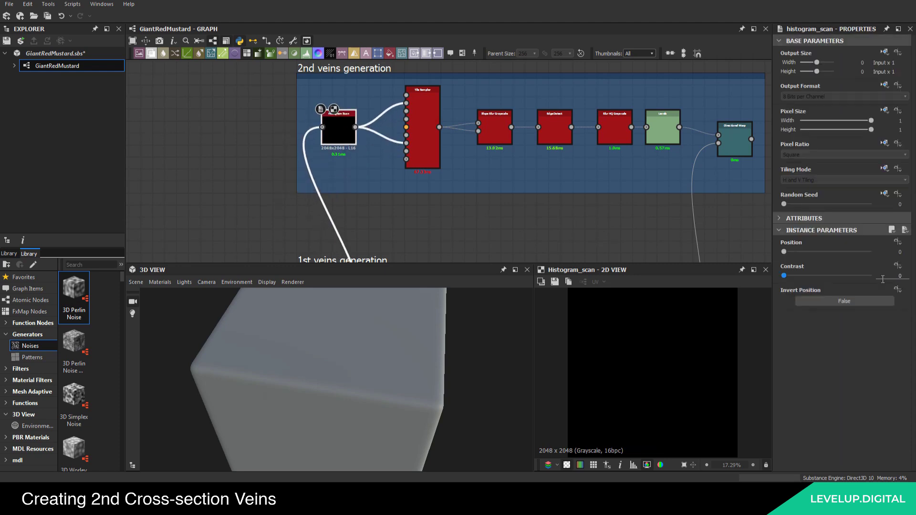
Set the Histogram Scan's Position to 0.5 and preview the second veins' Tile Sampler
{"action": "type", "text": ".5"}
{"action": "key", "text": "Return"}
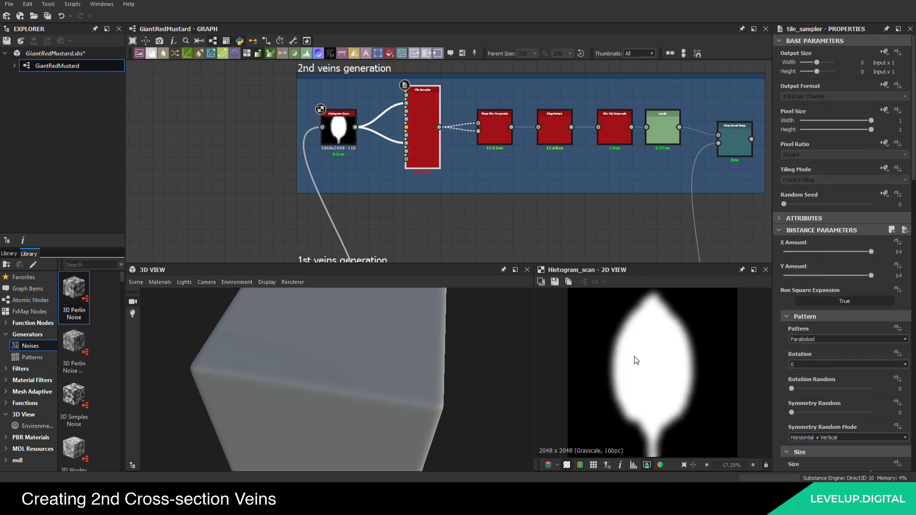
{"action": "double_click", "coordinate": [422, 133]}
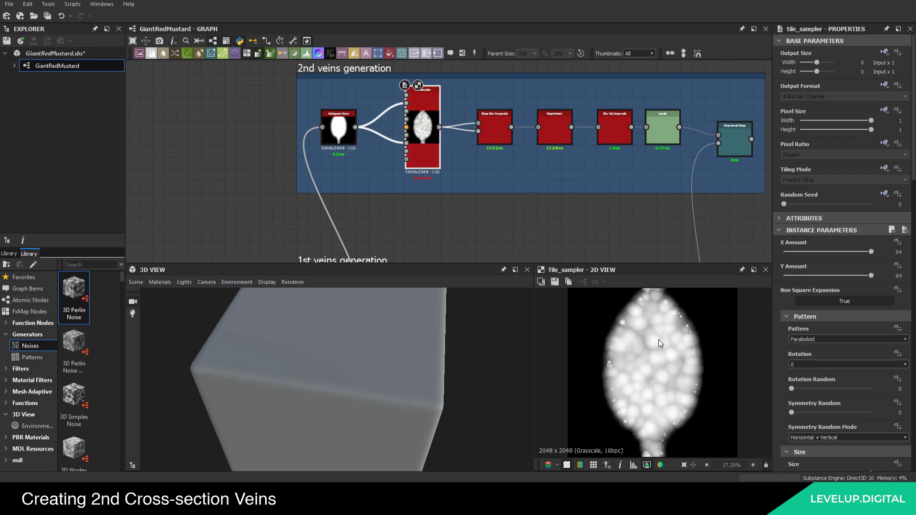
{"action": "scroll", "coordinate": [659, 380], "scroll_direction": "up", "scroll_amount": 3}
{"action": "scroll", "coordinate": [660, 374], "scroll_direction": "down", "scroll_amount": 1}
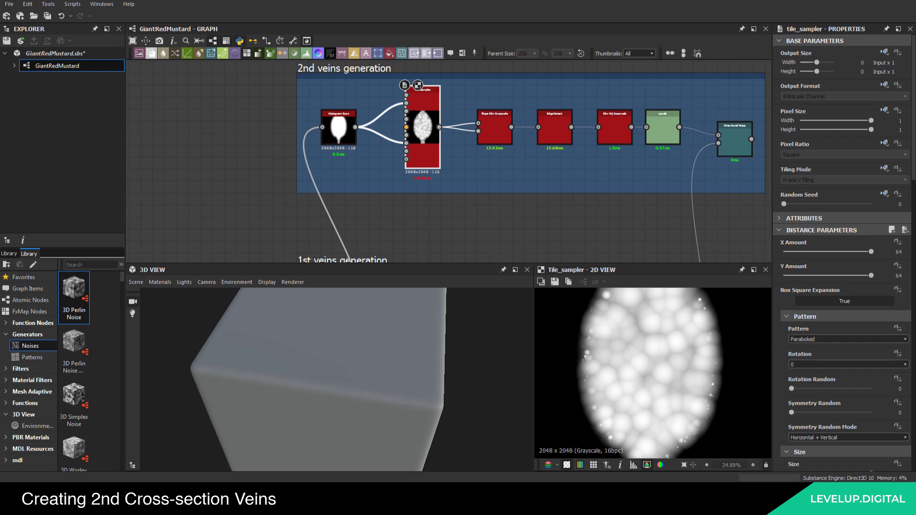
Compare the Tile Sampler's cells along the leaf's edge with the edge of the Histogram Scan mask
{"action": "middle_click_drag", "start_coordinate": [424, 131], "coordinate": [397, 140]}
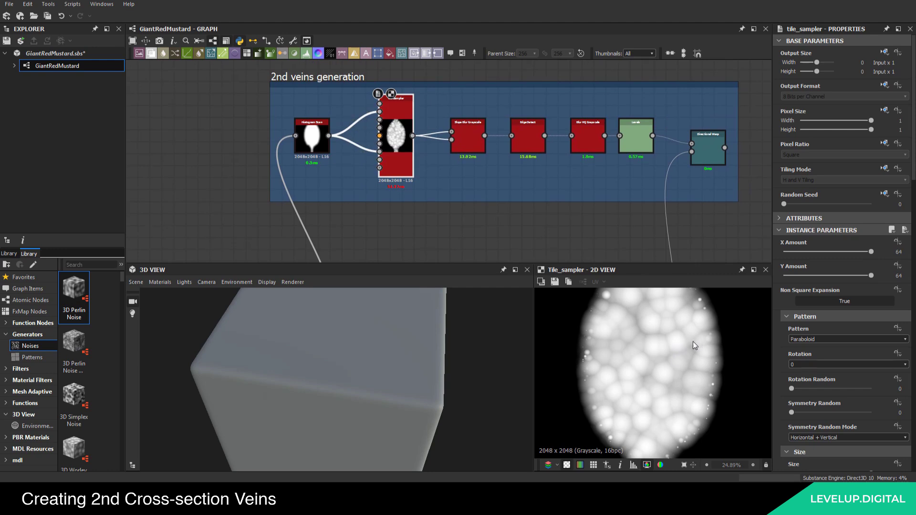
{"action": "scroll", "coordinate": [572, 348], "scroll_direction": "up", "scroll_amount": 3}
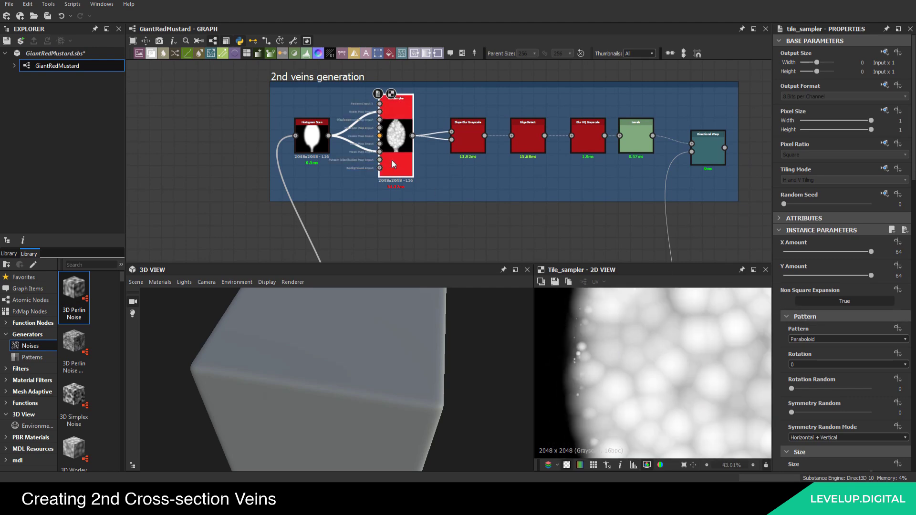
{"action": "double_click", "coordinate": [317, 143]}
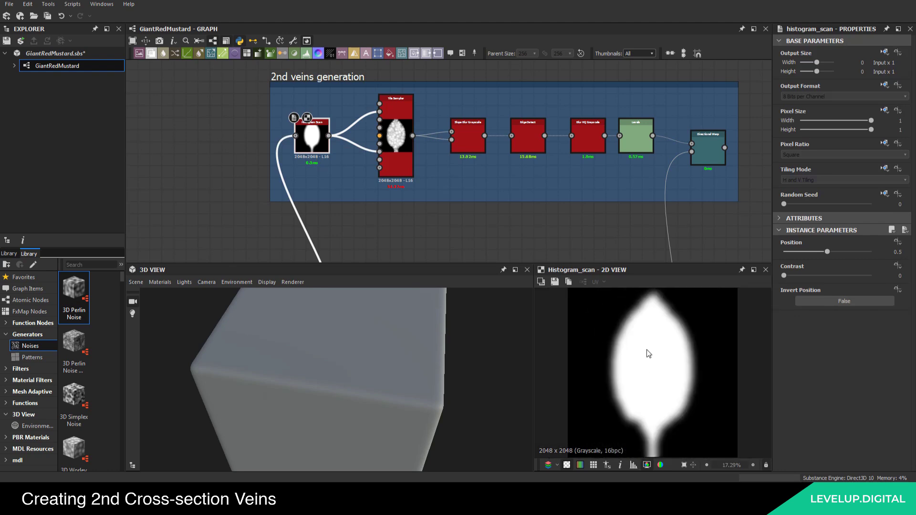
{"action": "scroll", "coordinate": [641, 349], "scroll_direction": "up", "scroll_amount": 2}
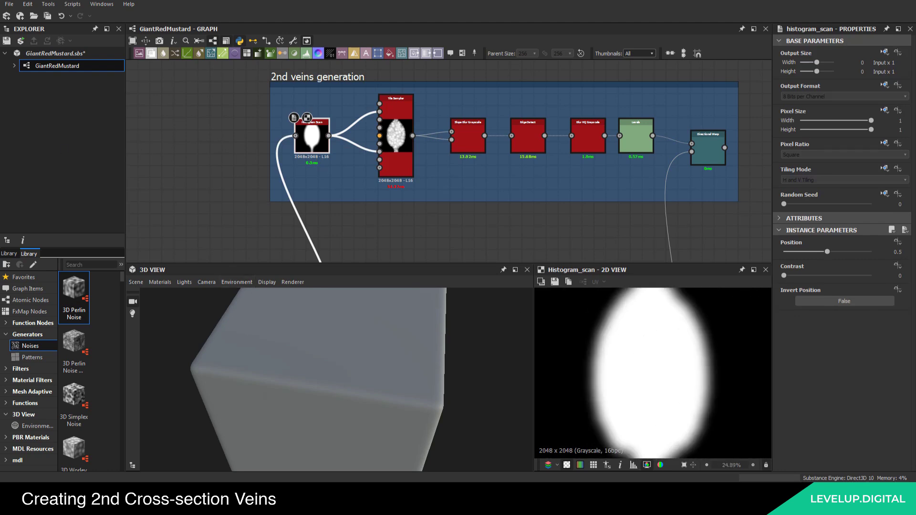
Review the second Tile Sampler's Pattern, Size and Position settings against its cell pattern
{"action": "double_click", "coordinate": [395, 110]}
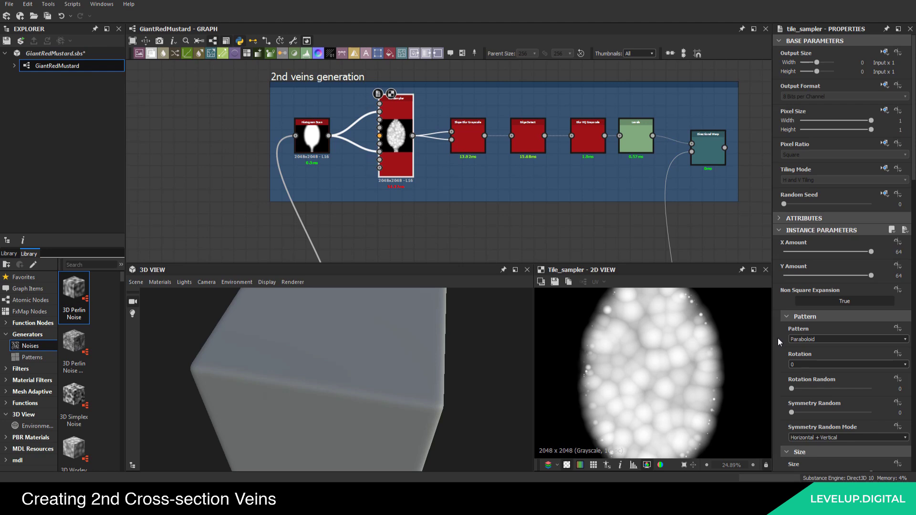
{"action": "scroll", "coordinate": [778, 338], "scroll_direction": "down", "scroll_amount": 1}
{"action": "scroll", "coordinate": [778, 338], "scroll_direction": "down", "scroll_amount": 3}
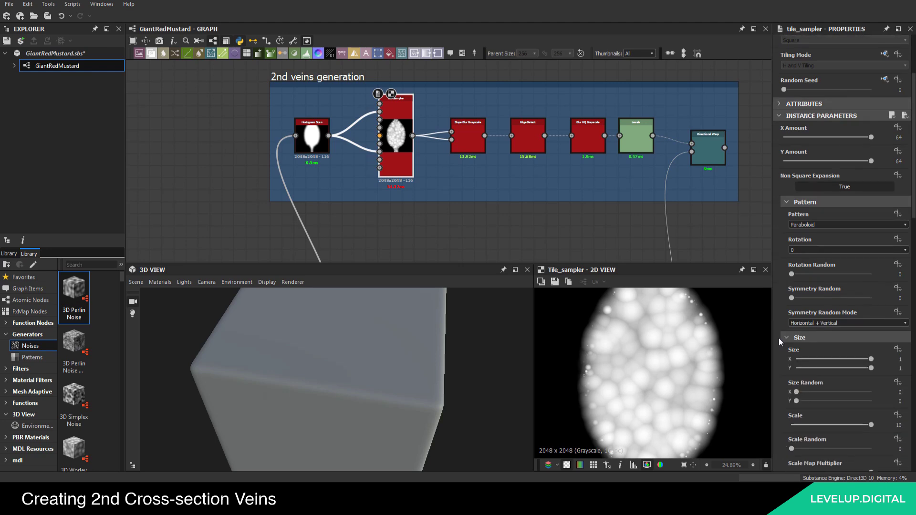
{"action": "scroll", "coordinate": [779, 338], "scroll_direction": "down", "scroll_amount": 1}
{"action": "scroll", "coordinate": [778, 338], "scroll_direction": "down", "scroll_amount": 3}
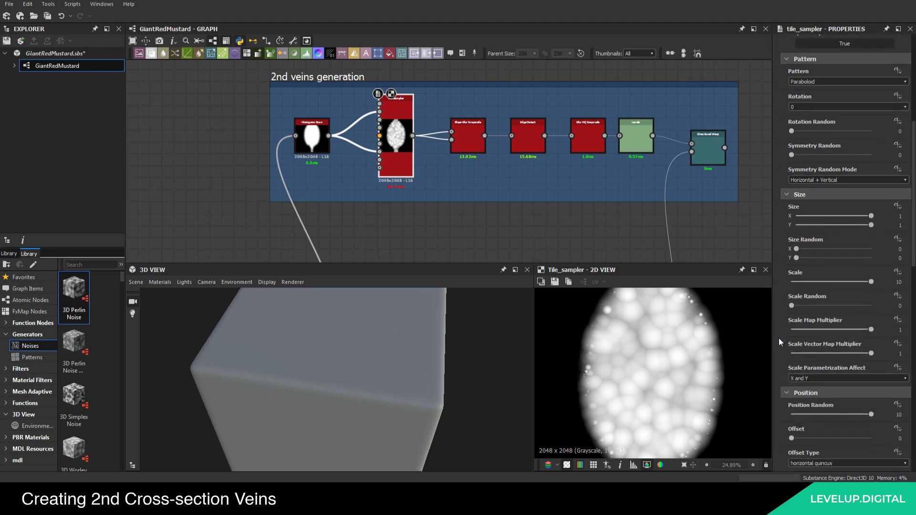
{"action": "scroll", "coordinate": [778, 338], "scroll_direction": "down", "scroll_amount": 5}
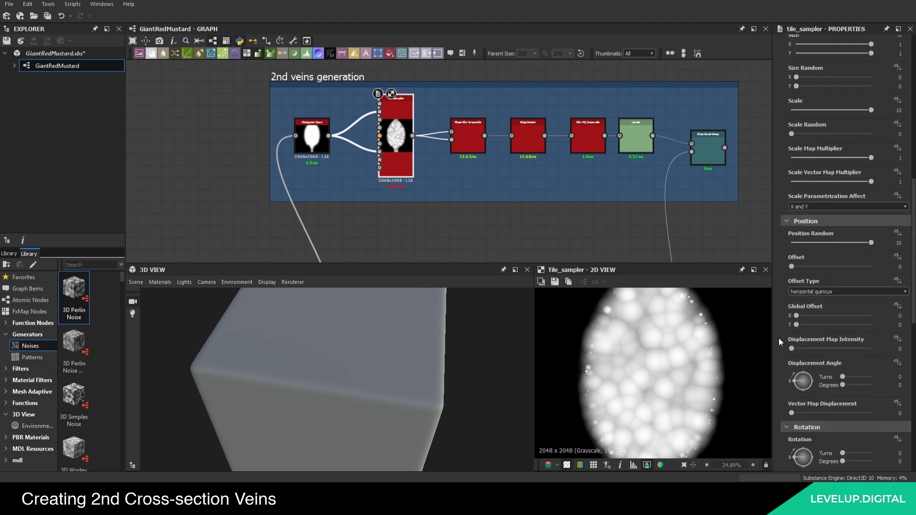
Review the Tile Sampler's parameters and preview the final Directional Warp in the 2nd veins generation frame
{"action": "scroll", "coordinate": [779, 338], "scroll_direction": "down", "scroll_amount": 2}
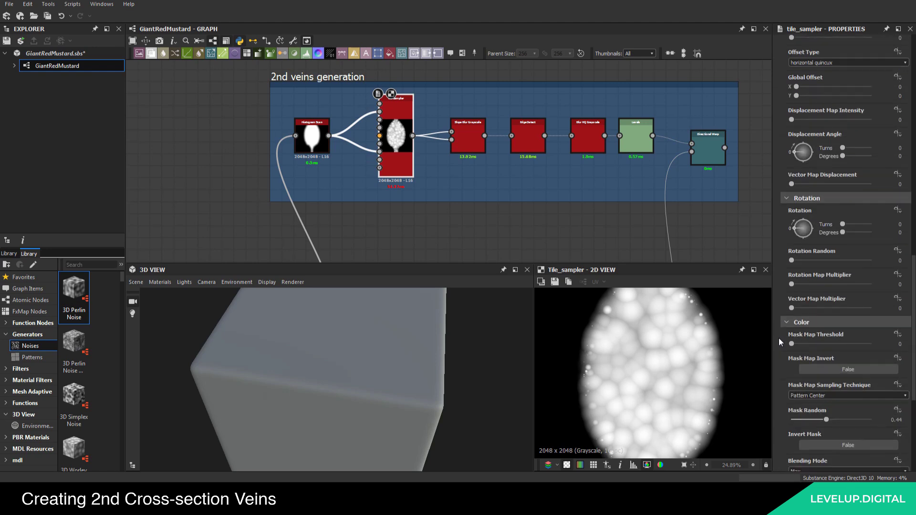
{"action": "scroll", "coordinate": [779, 338], "scroll_direction": "down", "scroll_amount": 3}
{"action": "scroll", "coordinate": [779, 337], "scroll_direction": "up", "scroll_amount": 5}
{"action": "scroll", "coordinate": [779, 337], "scroll_direction": "up", "scroll_amount": 7}
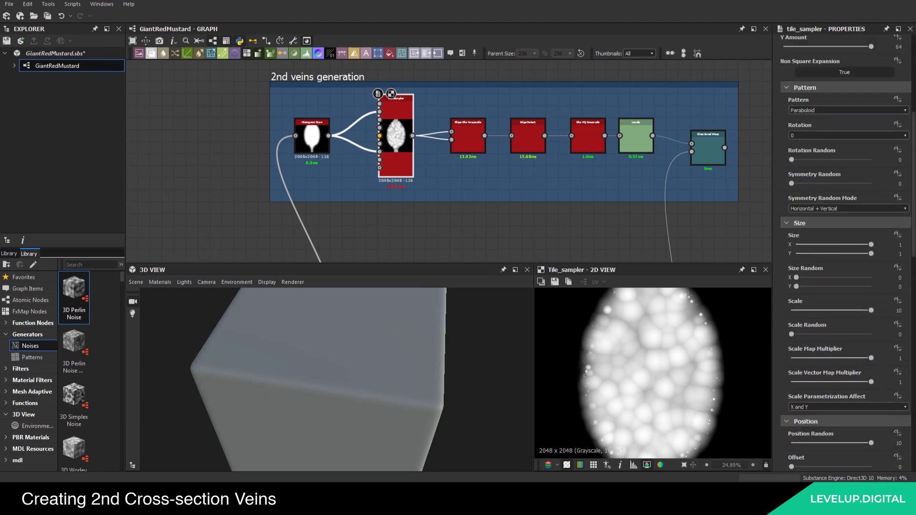
{"action": "middle_click_drag", "start_coordinate": [490, 105], "coordinate": [317, 118]}
{"action": "middle_click_drag", "start_coordinate": [542, 146], "coordinate": [550, 149]}
{"action": "double_click", "coordinate": [550, 149]}
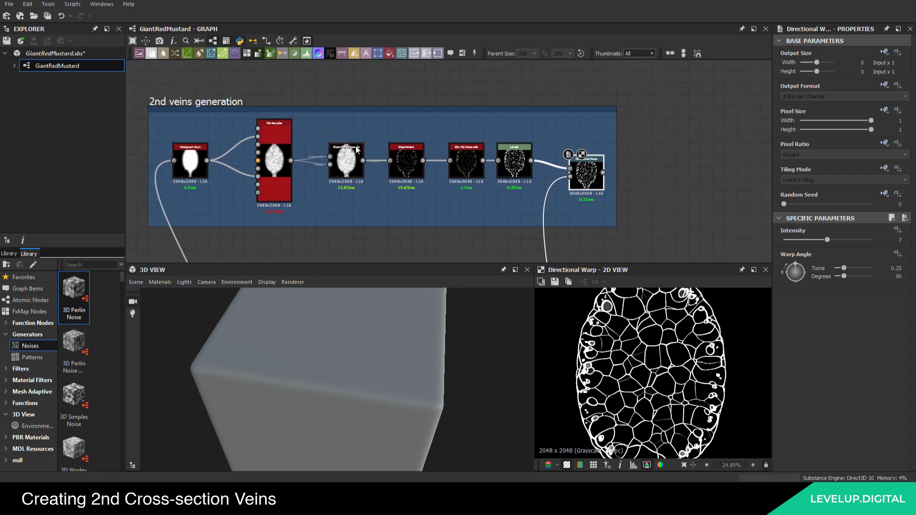
Compare the outputs and settings of the Slope Blur, Edge Detect, Blur HQ, Levels and Directional Warp nodes in the 2nd veins chain
{"action": "left_click", "coordinate": [411, 162]}
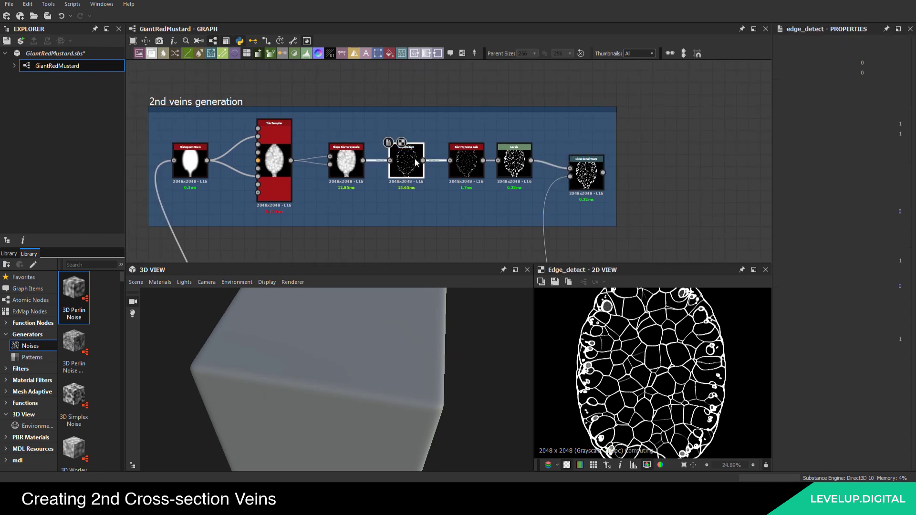
{"action": "left_click", "coordinate": [470, 165]}
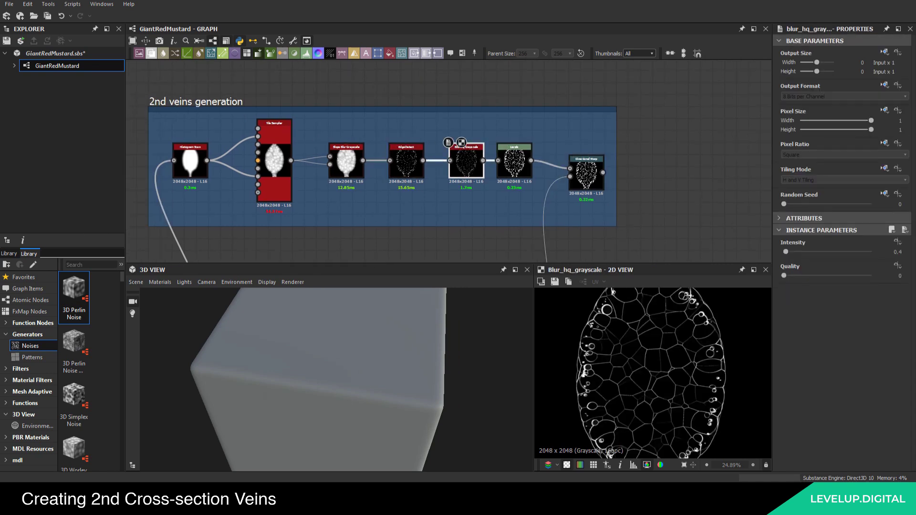
{"action": "left_click", "coordinate": [346, 163]}
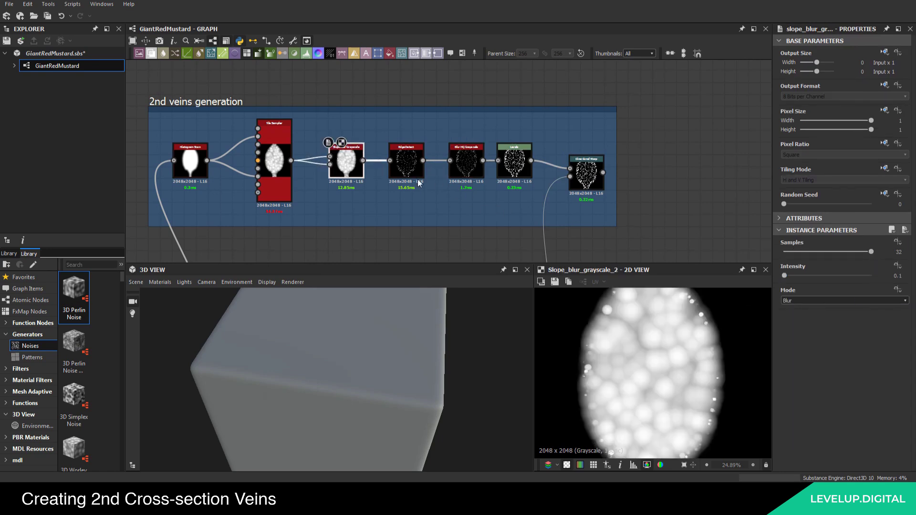
{"action": "left_click", "coordinate": [409, 163]}
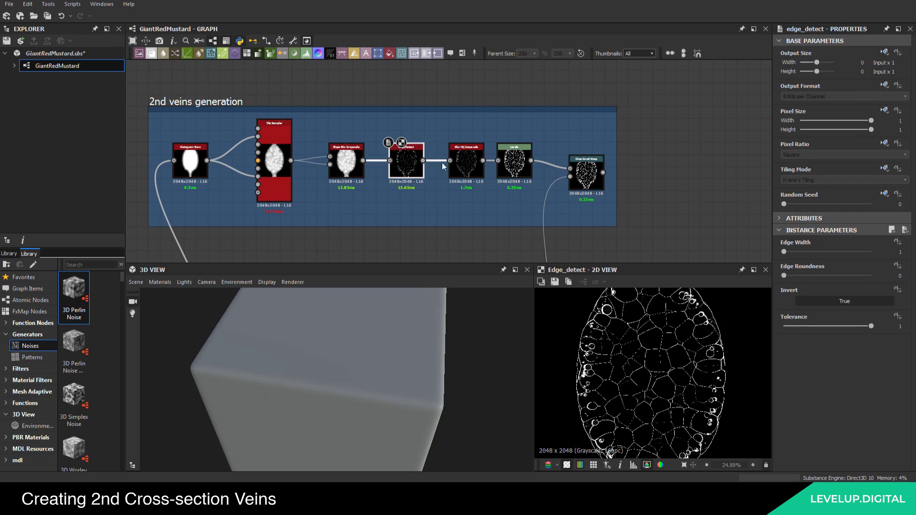
{"action": "left_click", "coordinate": [468, 165]}
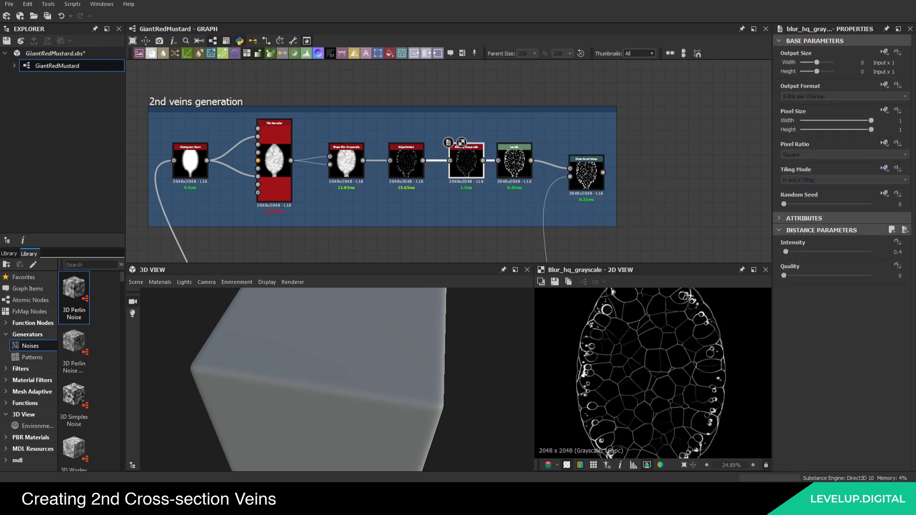
{"action": "left_click", "coordinate": [523, 170]}
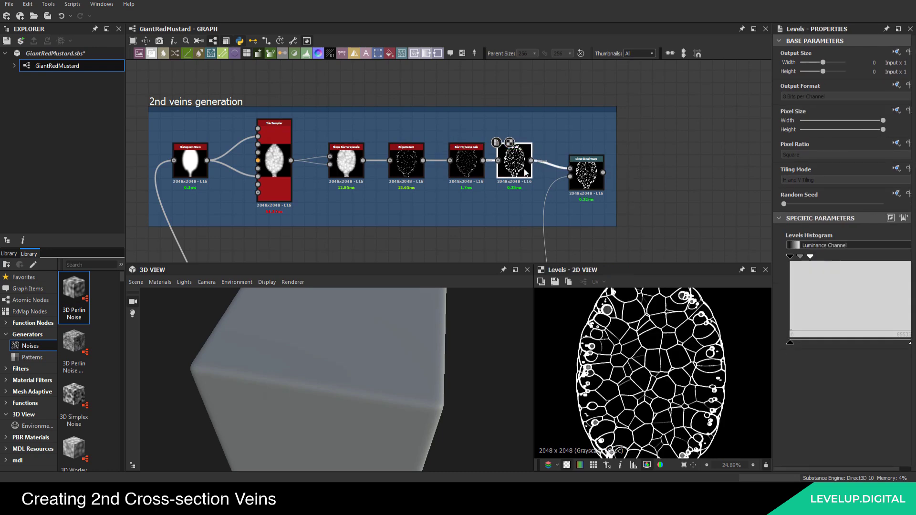
{"action": "left_click", "coordinate": [586, 178]}
Inspect the Tile Sampler and Histogram Scan settings at the start of the 2nd veins chain
{"action": "scroll", "coordinate": [602, 167], "scroll_direction": "down", "scroll_amount": 5}
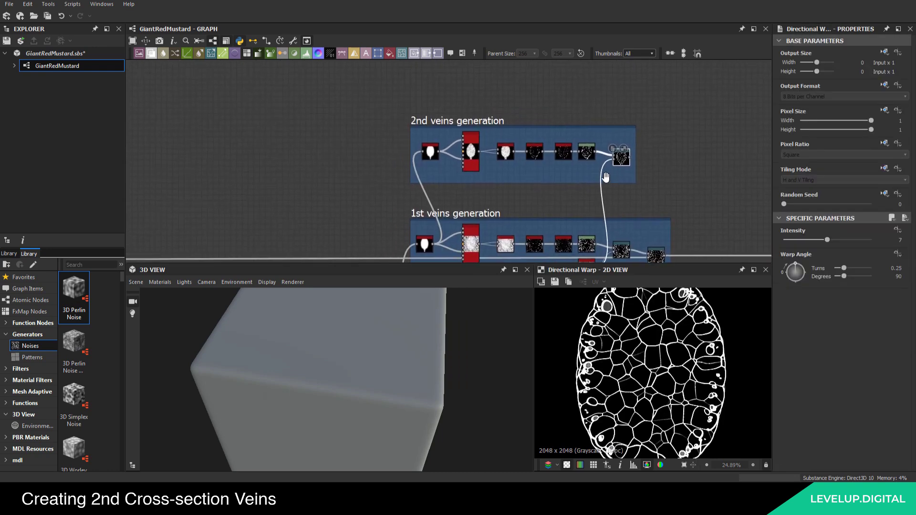
{"action": "scroll", "coordinate": [472, 151], "scroll_direction": "up", "scroll_amount": 6}
{"action": "left_click", "coordinate": [449, 147]}
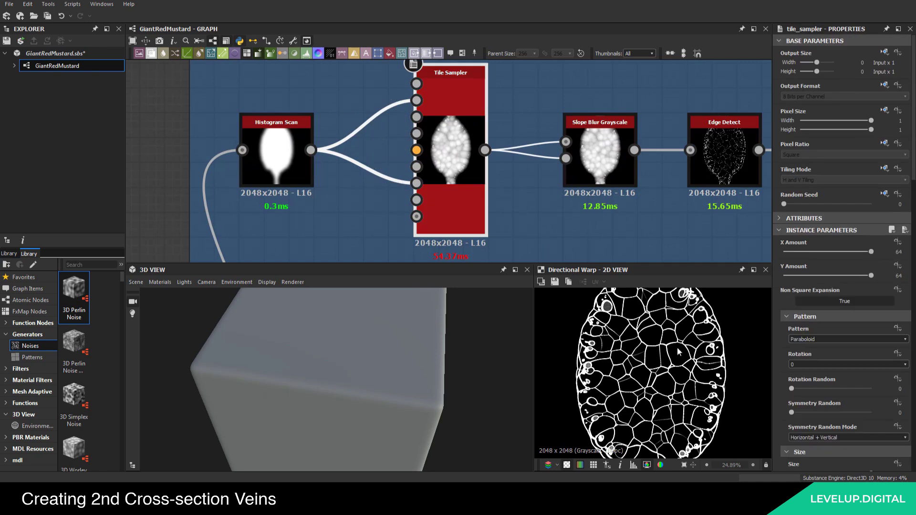
{"action": "left_click", "coordinate": [277, 157]}
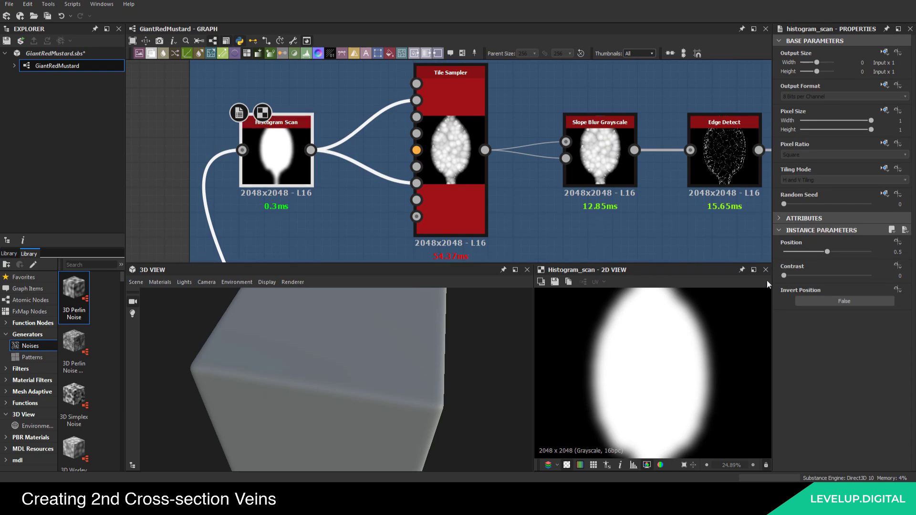
Increase the Intensity of the Blur HQ Grayscale node that feeds both veins generation chains
{"action": "middle_click_drag", "start_coordinate": [268, 140], "coordinate": [442, 107]}
{"action": "scroll", "coordinate": [432, 116], "scroll_direction": "down", "scroll_amount": 6}
{"action": "middle_click_drag", "start_coordinate": [441, 244], "coordinate": [438, 149]}
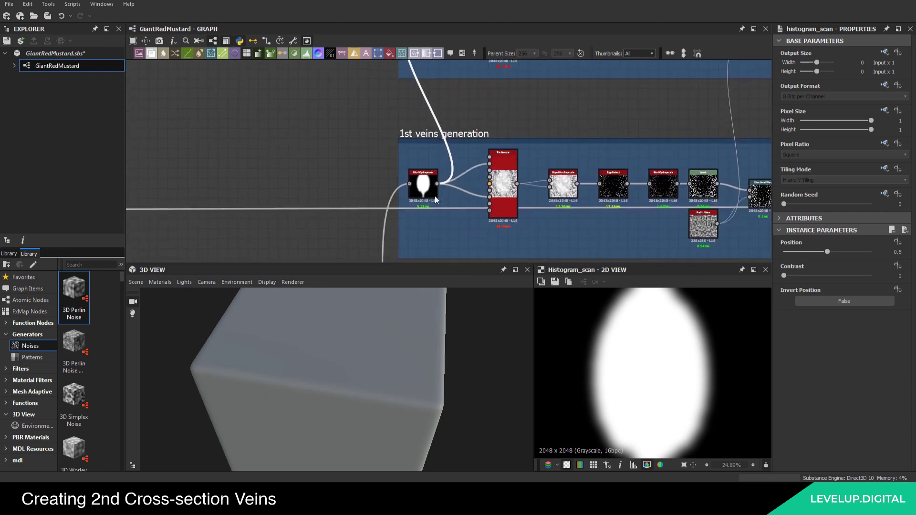
{"action": "scroll", "coordinate": [434, 195], "scroll_direction": "up", "scroll_amount": 5}
{"action": "double_click", "coordinate": [421, 167]}
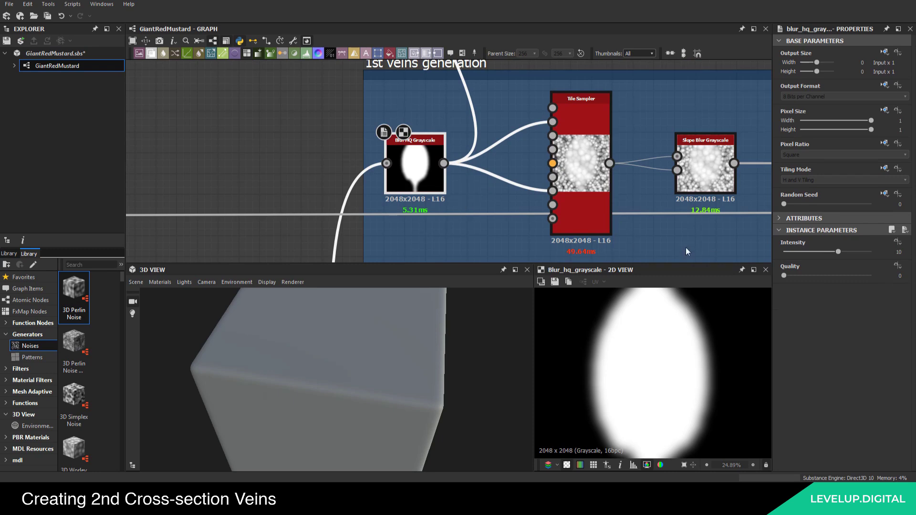
{"action": "scroll", "coordinate": [416, 125], "scroll_direction": "down", "scroll_amount": 3}
{"action": "scroll", "coordinate": [415, 125], "scroll_direction": "up", "scroll_amount": 3}
{"action": "double_click", "coordinate": [899, 252]}
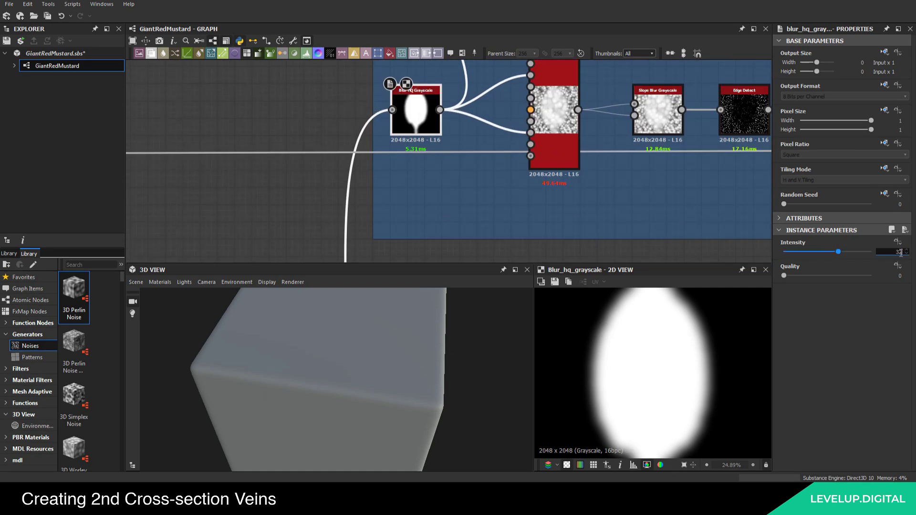
{"action": "key", "text": "Return"}
Check the stronger blur's effect on the Histogram Scan, Tile Sampler and Directional Warp outputs of the 2nd veins chain
{"action": "scroll", "coordinate": [351, 210], "scroll_direction": "down", "scroll_amount": 5}
{"action": "scroll", "coordinate": [342, 196], "scroll_direction": "up", "scroll_amount": 4}
{"action": "left_click", "coordinate": [327, 135]}
{"action": "left_click", "coordinate": [446, 142]}
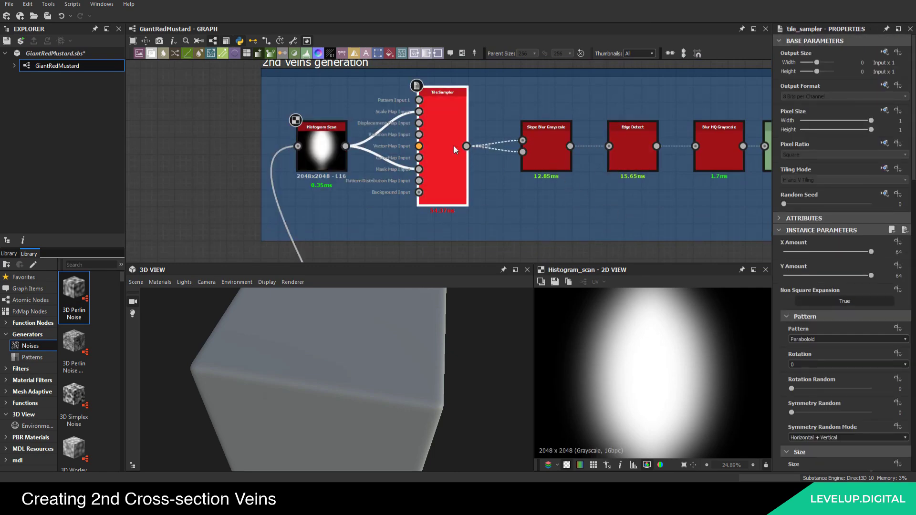
{"action": "double_click", "coordinate": [442, 142]}
{"action": "middle_click_drag", "start_coordinate": [767, 167], "coordinate": [451, 178]}
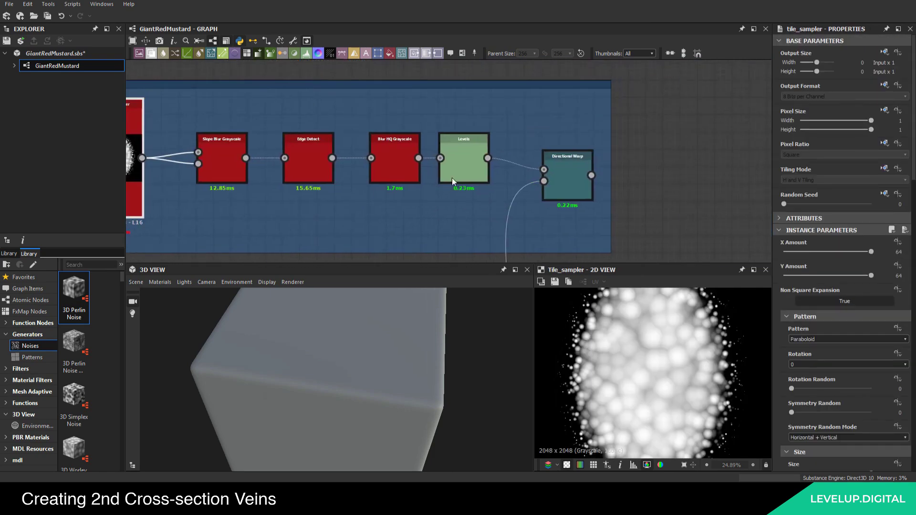
{"action": "double_click", "coordinate": [580, 178]}
Examine the output, intensity and angle of the last Directional Warp in the 1st veins generation frame
{"action": "middle_click_drag", "start_coordinate": [626, 230], "coordinate": [519, 145]}
{"action": "scroll", "coordinate": [492, 153], "scroll_direction": "down", "scroll_amount": 5}
{"action": "scroll", "coordinate": [520, 126], "scroll_direction": "down", "scroll_amount": 2}
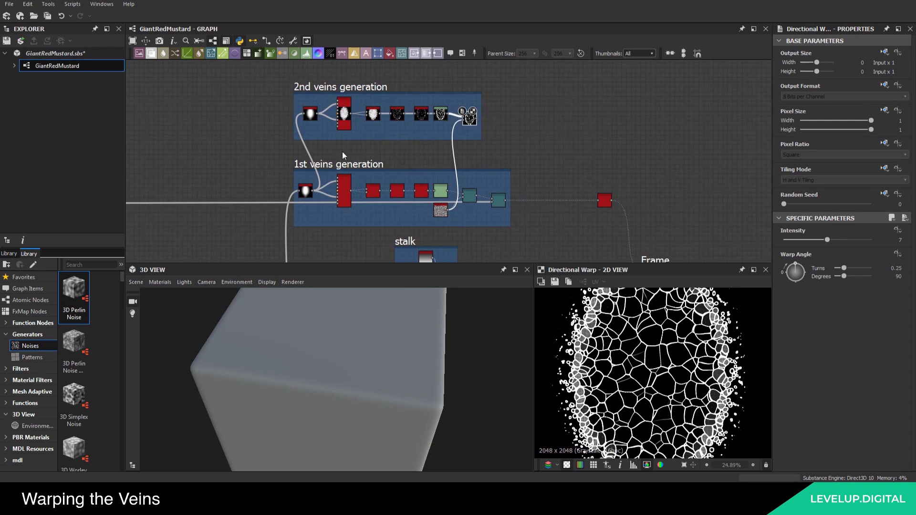
{"action": "scroll", "coordinate": [535, 190], "scroll_direction": "up", "scroll_amount": 3}
{"action": "left_click", "coordinate": [520, 192]}
{"action": "scroll", "coordinate": [520, 192], "scroll_direction": "up", "scroll_amount": 3}
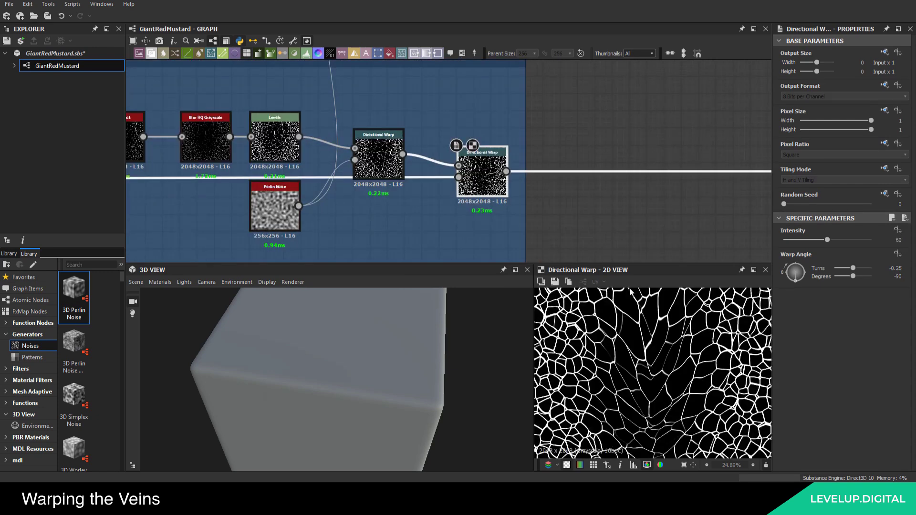
Add a Directional Warp node after the 2nd veins generation frame and feed it with the frame's final Directional Warp output
{"action": "middle_click_drag", "start_coordinate": [459, 190], "coordinate": [384, 280]}
{"action": "scroll", "coordinate": [441, 196], "scroll_direction": "down", "scroll_amount": 4}
{"action": "double_click", "coordinate": [372, 101]}
{"action": "scroll", "coordinate": [658, 362], "scroll_direction": "up", "scroll_amount": 4}
{"action": "mouse_move", "coordinate": [446, 164]}
{"action": "middle_mouse_down"}
{"action": "mouse_move", "coordinate": [474, 180]}
{"action": "mouse_move", "coordinate": [424, 167]}
{"action": "mouse_move", "coordinate": [441, 166]}
{"action": "middle_mouse_up"}
{"action": "key", "text": "space"}
{"action": "type", "text": "dir"}
{"action": "left_click", "coordinate": [480, 198]}
{"action": "scroll", "coordinate": [408, 119], "scroll_direction": "up", "scroll_amount": 3}
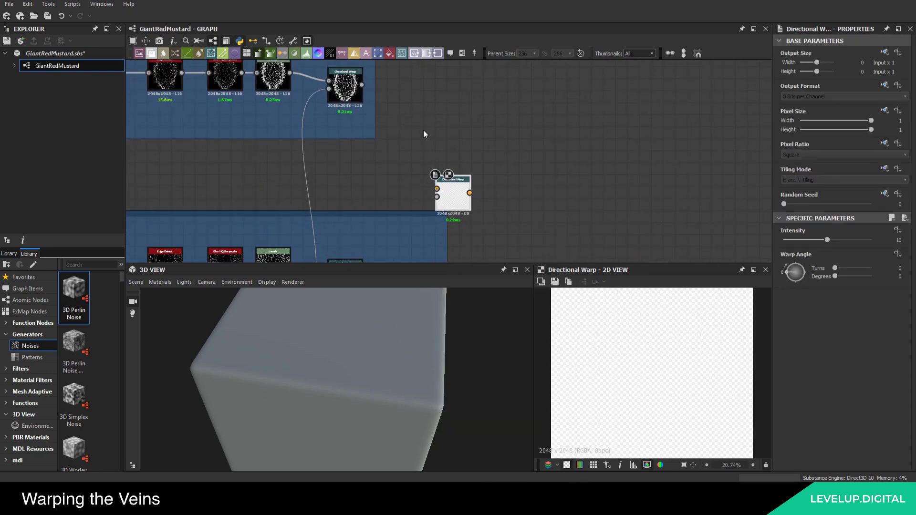
{"action": "left_click_drag", "start_coordinate": [356, 94], "coordinate": [447, 157]}
Connect the Veins generator output to the new Directional Warp's intensity input and route the link beneath the 1st veins generation frame
{"action": "scroll", "coordinate": [447, 157], "scroll_direction": "down", "scroll_amount": 4}
{"action": "middle_click_drag", "start_coordinate": [436, 185], "coordinate": [553, 162]}
{"action": "scroll", "coordinate": [573, 195], "scroll_direction": "up", "scroll_amount": 5}
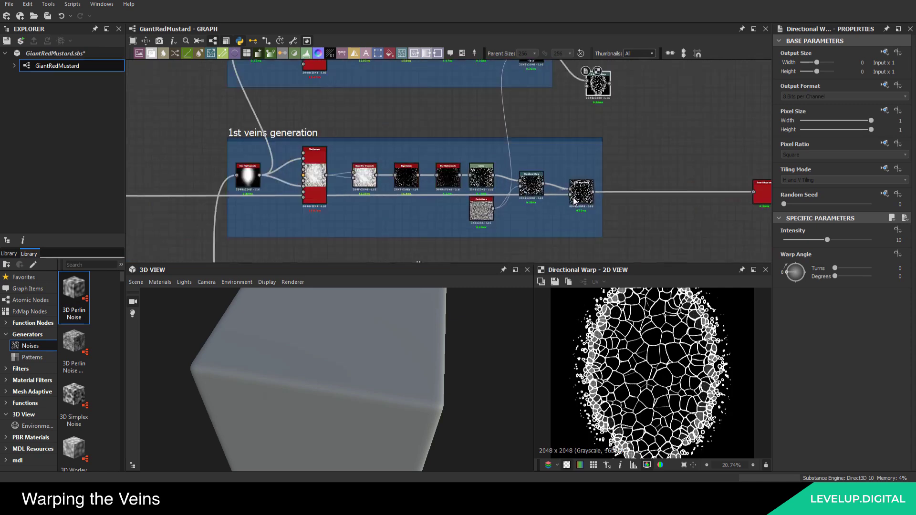
{"action": "left_click_drag", "start_coordinate": [592, 65], "coordinate": [591, 64]}
{"action": "middle_click_drag", "start_coordinate": [433, 116], "coordinate": [679, 97]}
{"action": "scroll", "coordinate": [270, 145], "scroll_direction": "down", "scroll_amount": 9}
{"action": "scroll", "coordinate": [353, 162], "scroll_direction": "up", "scroll_amount": 4}
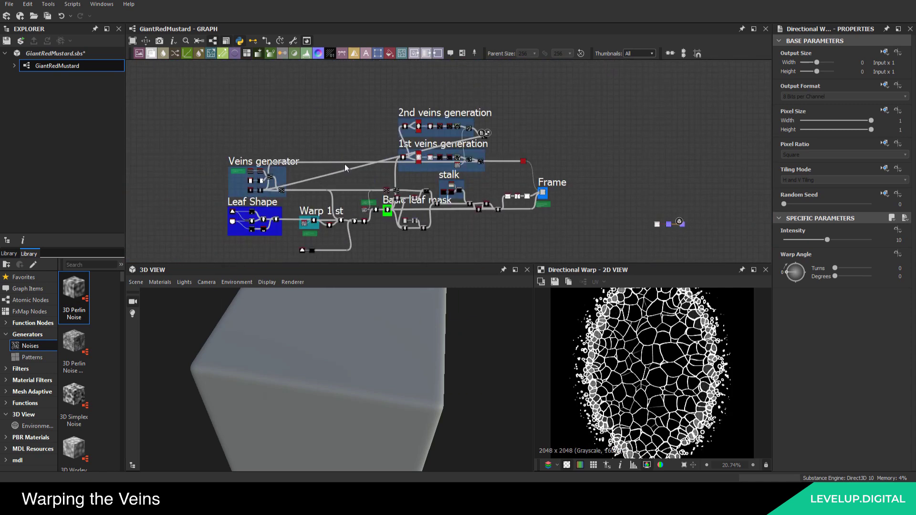
{"action": "left_click_drag", "start_coordinate": [385, 164], "coordinate": [541, 202]}
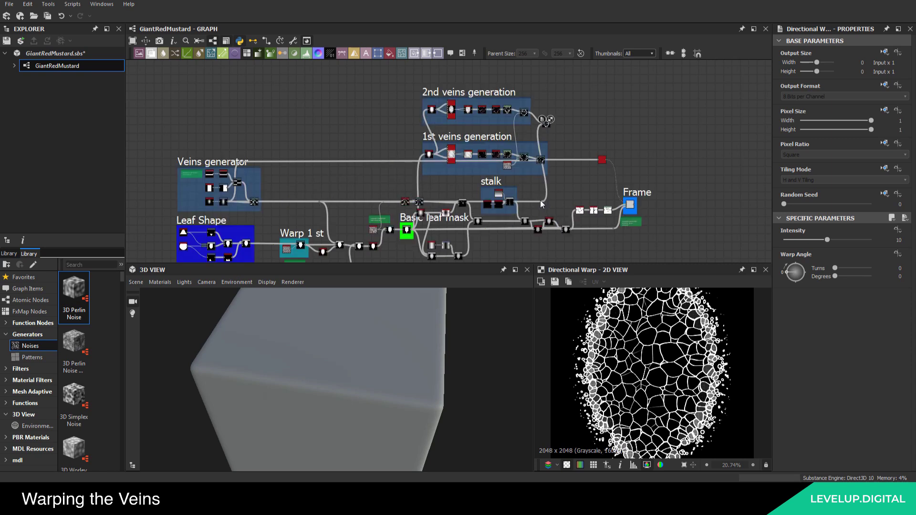
Move the new Directional Warp node farther away from the 2nd veins generation frame
{"action": "scroll", "coordinate": [527, 127], "scroll_direction": "up", "scroll_amount": 5}
{"action": "middle_click_drag", "start_coordinate": [527, 126], "coordinate": [443, 135]}
{"action": "scroll", "coordinate": [443, 135], "scroll_direction": "up", "scroll_amount": 3}
{"action": "left_click_drag", "start_coordinate": [508, 119], "coordinate": [566, 118]}
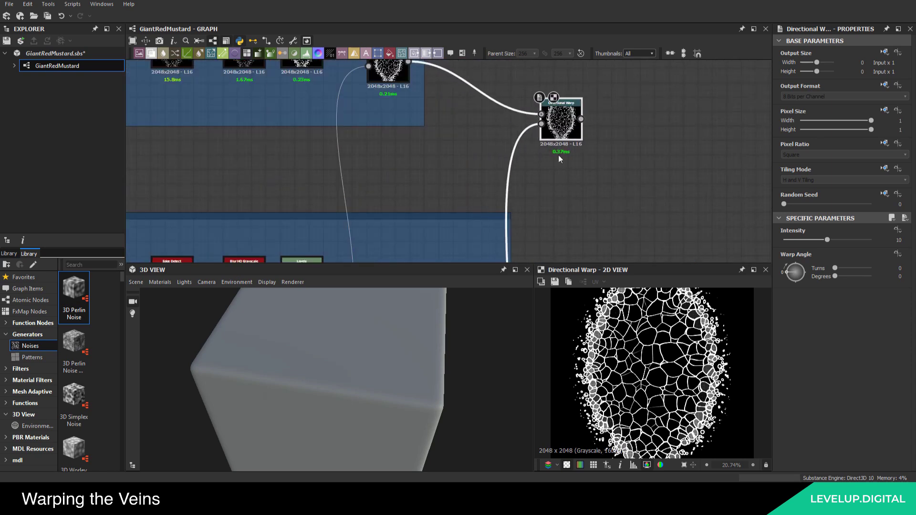
Try a warp angle of 90 degrees on the new Directional Warp and set it to -90 degrees instead
{"action": "scroll", "coordinate": [637, 305], "scroll_direction": "down", "scroll_amount": 4}
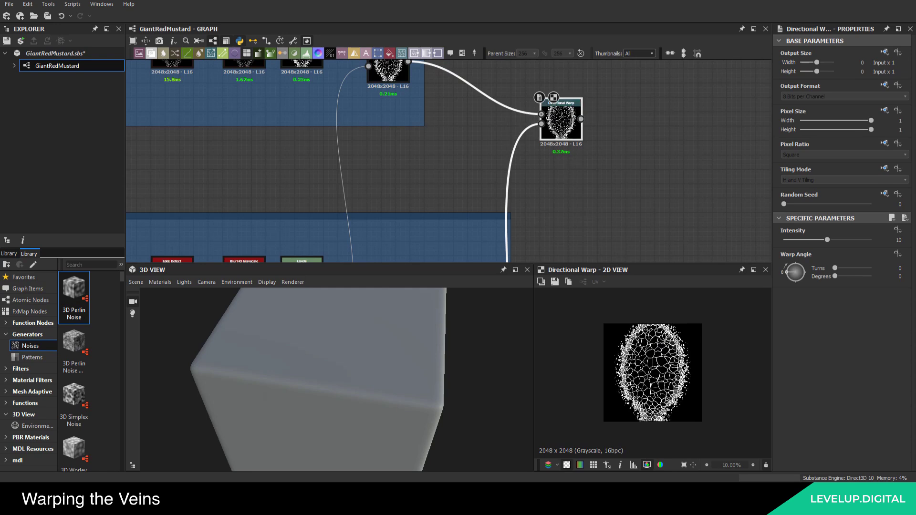
{"action": "left_click", "coordinate": [900, 276]}
{"action": "type", "text": "90"}
{"action": "key", "text": "Return"}
{"action": "left_click", "coordinate": [899, 277]}
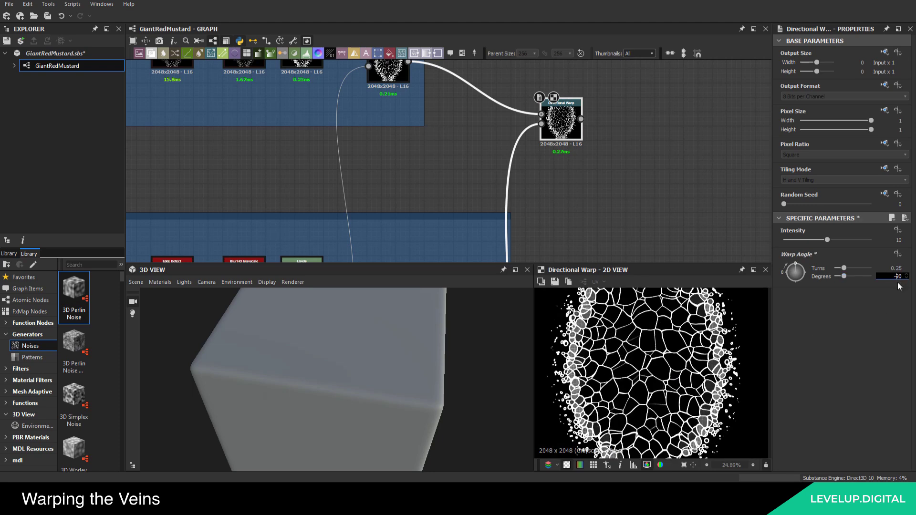
{"action": "key", "text": "Return"}
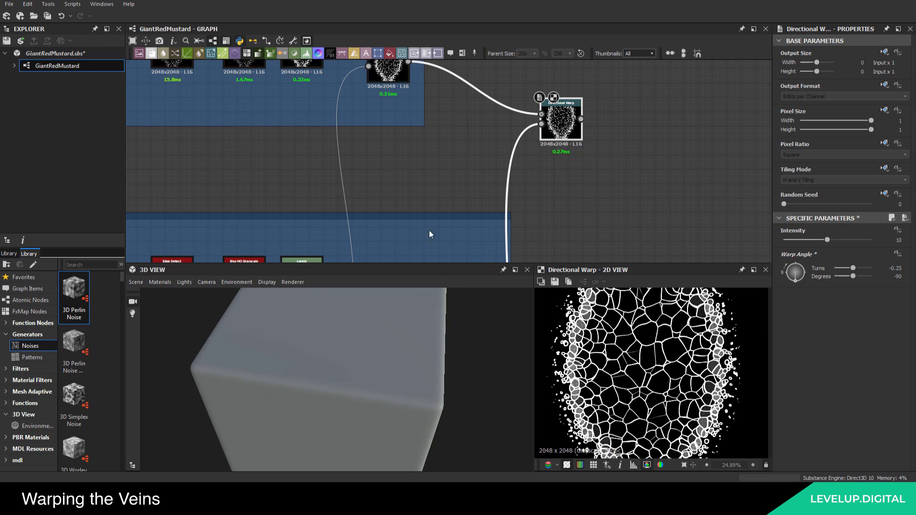
Preview the output of the Blend node inside the Frame group
{"action": "scroll", "coordinate": [489, 171], "scroll_direction": "down", "scroll_amount": 4}
{"action": "middle_click_drag", "start_coordinate": [618, 163], "coordinate": [389, 94]}
{"action": "middle_click_drag", "start_coordinate": [491, 114], "coordinate": [488, 43]}
{"action": "middle_click_drag", "start_coordinate": [551, 184], "coordinate": [540, 166]}
{"action": "scroll", "coordinate": [539, 165], "scroll_direction": "up", "scroll_amount": 5}
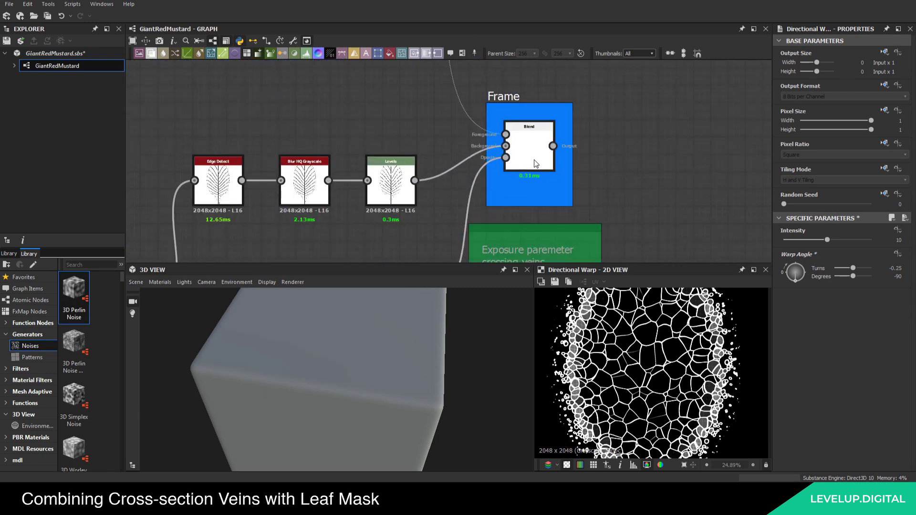
{"action": "double_click", "coordinate": [538, 165]}
Add a Blend node after the Frame group and connect the framed Blend's output to its background input
{"action": "scroll", "coordinate": [539, 165], "scroll_direction": "down", "scroll_amount": 4}
{"action": "middle_click_drag", "start_coordinate": [620, 197], "coordinate": [382, 188]}
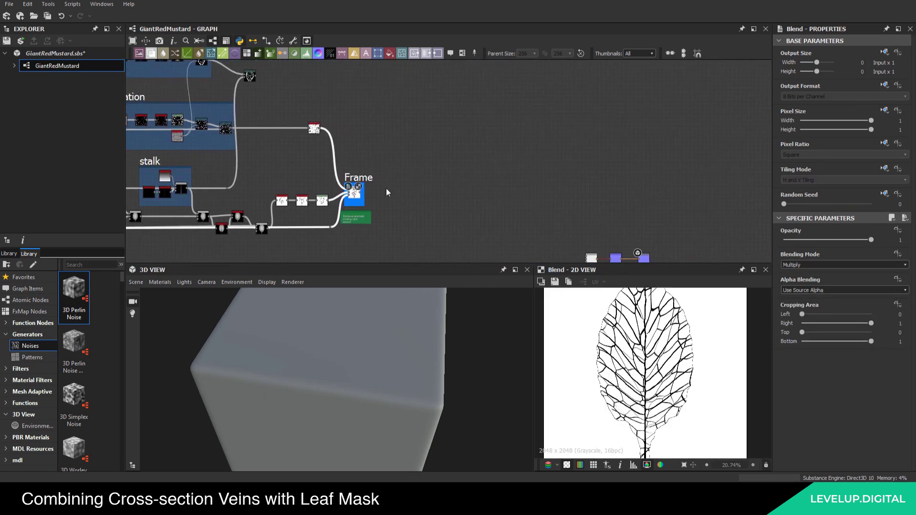
{"action": "scroll", "coordinate": [385, 188], "scroll_direction": "up", "scroll_amount": 3}
{"action": "left_click", "coordinate": [392, 188]}
{"action": "key", "text": "space"}
{"action": "type", "text": "bl"}
{"action": "left_click", "coordinate": [436, 203]}
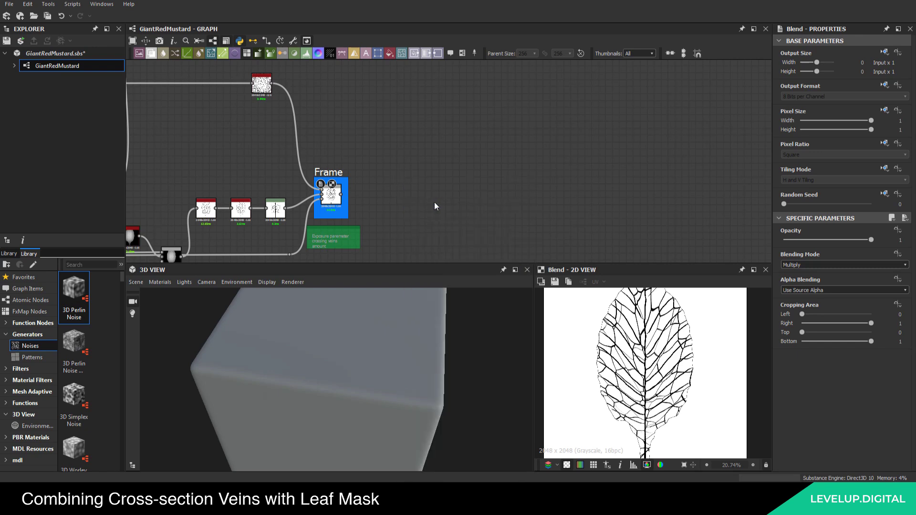
{"action": "scroll", "coordinate": [350, 194], "scroll_direction": "up", "scroll_amount": 3}
{"action": "left_click_drag", "start_coordinate": [419, 186], "coordinate": [425, 208]}
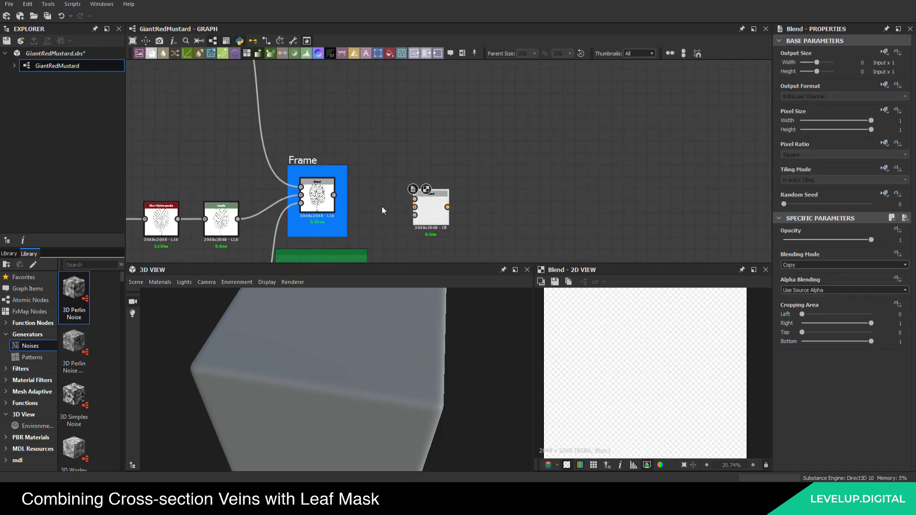
{"action": "left_click_drag", "start_coordinate": [334, 195], "coordinate": [433, 209]}
{"action": "left_click_drag", "start_coordinate": [437, 209], "coordinate": [457, 198]}
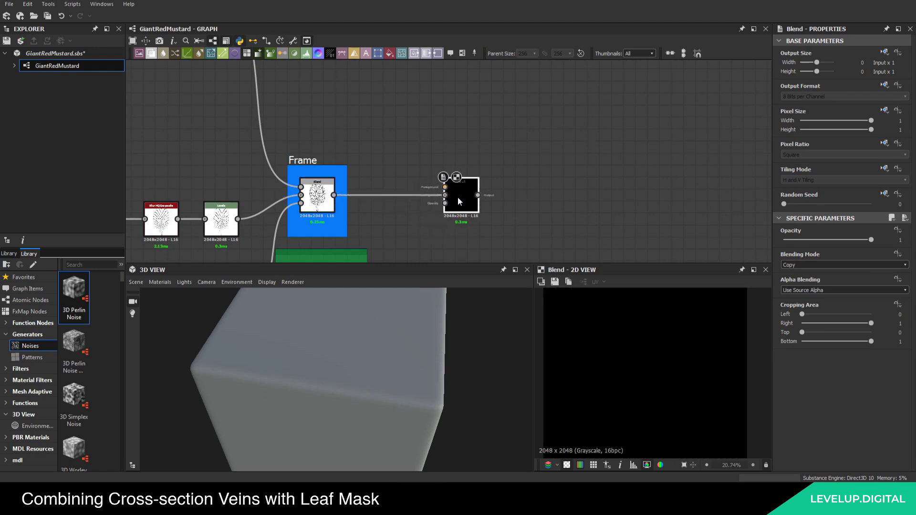
Connect the new Directional Warp's output to the new Blend's foreground input and route the link around the nodes between them
{"action": "scroll", "coordinate": [363, 144], "scroll_direction": "down", "scroll_amount": 3}
{"action": "scroll", "coordinate": [271, 131], "scroll_direction": "up", "scroll_amount": 3}
{"action": "left_click_drag", "start_coordinate": [248, 127], "coordinate": [409, 187]}
{"action": "scroll", "coordinate": [390, 217], "scroll_direction": "down", "scroll_amount": 4}
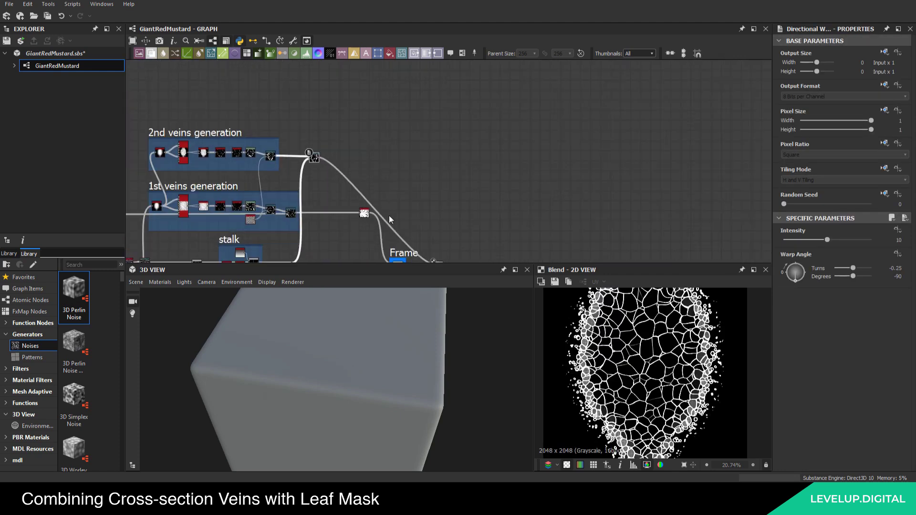
{"action": "left_click_drag", "start_coordinate": [376, 210], "coordinate": [417, 154]}
{"action": "middle_click_drag", "start_coordinate": [433, 180], "coordinate": [405, 117]}
{"action": "scroll", "coordinate": [404, 115], "scroll_direction": "up", "scroll_amount": 2}
{"action": "left_click_drag", "start_coordinate": [387, 86], "coordinate": [386, 89]}
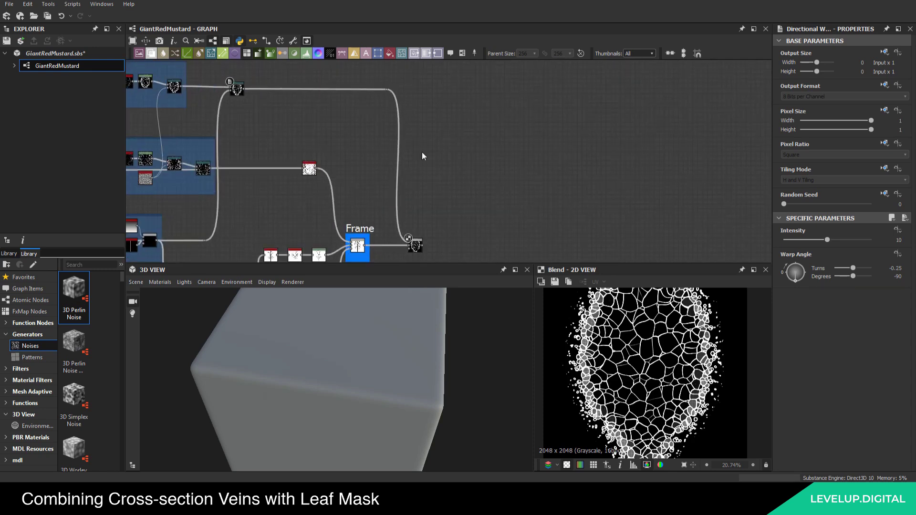
Enlarge the graph view vertically and save the GiantRedMustard package
{"action": "left_click", "coordinate": [416, 246]}
{"action": "key", "text": "f"}
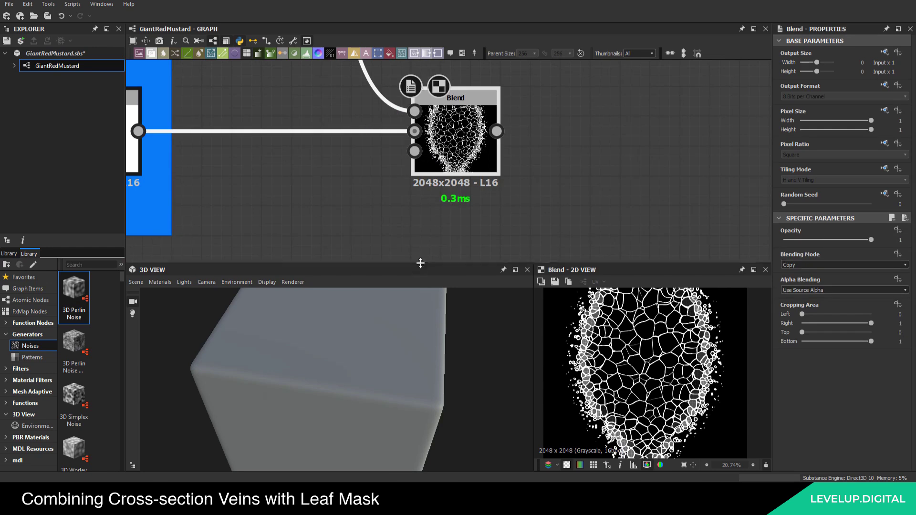
{"action": "left_click_drag", "start_coordinate": [420, 267], "coordinate": [416, 316]}
{"action": "key", "text": "ctrl+s"}
{"action": "left_click", "coordinate": [361, 130]}
{"action": "scroll", "coordinate": [358, 125], "scroll_direction": "down", "scroll_amount": 6}
{"action": "middle_click_drag", "start_coordinate": [358, 125], "coordinate": [455, 192]}
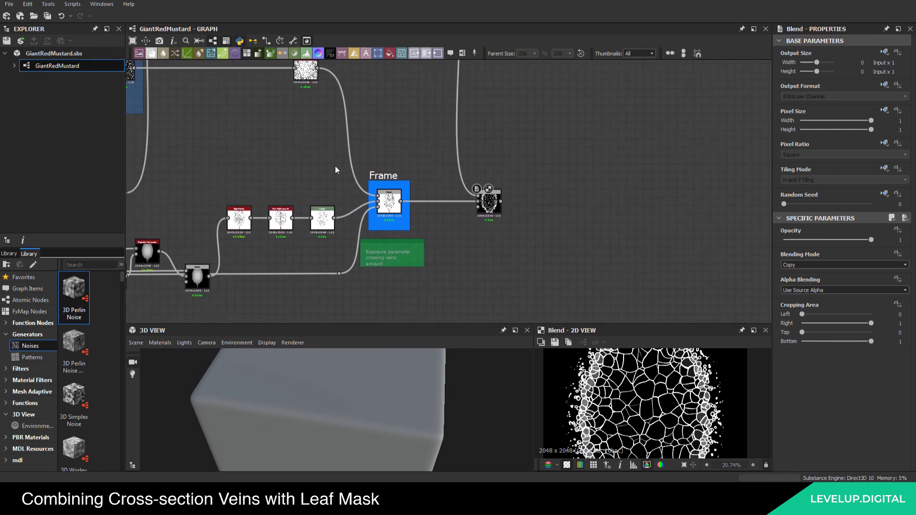
Try Multiply as the new Blend node's blending mode and settle on Min (Darken)
{"action": "scroll", "coordinate": [482, 195], "scroll_direction": "up", "scroll_amount": 3}
{"action": "left_click", "coordinate": [809, 265]}
{"action": "left_click", "coordinate": [805, 290]}
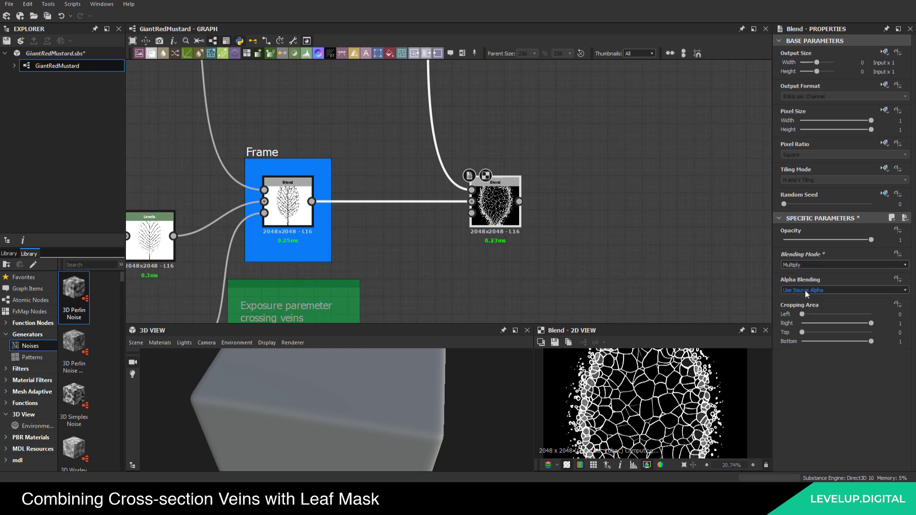
{"action": "left_click", "coordinate": [807, 265]}
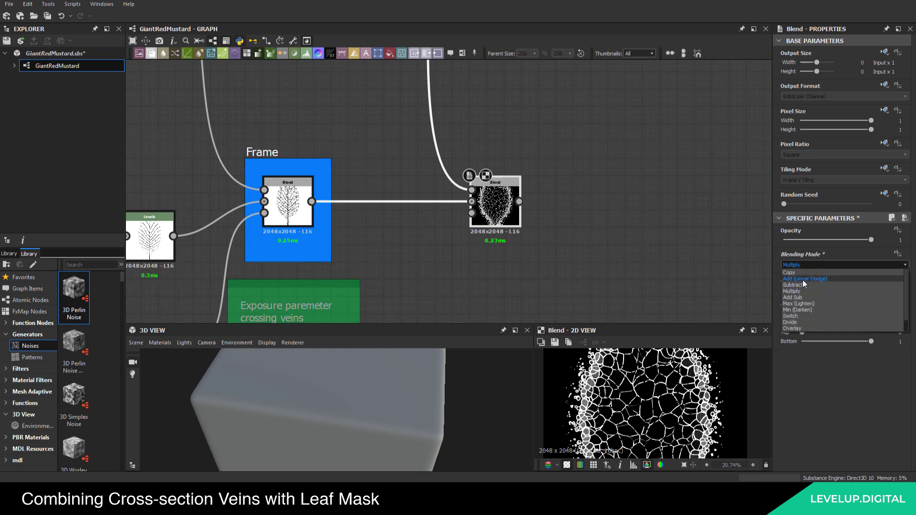
{"action": "left_click", "coordinate": [806, 307]}
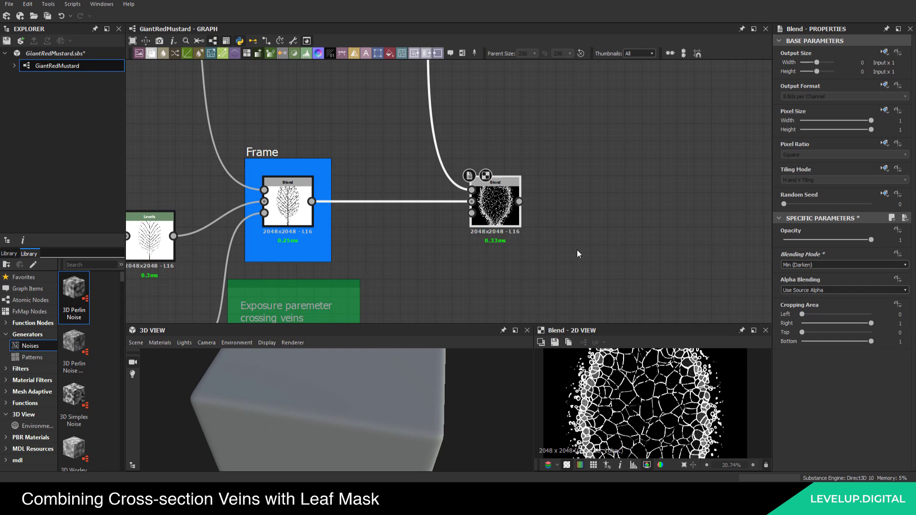
Insert an invert node on the link between the second veins' Directional Warp and the new Blend
{"action": "scroll", "coordinate": [500, 210], "scroll_direction": "down", "scroll_amount": 3}
{"action": "middle_click_drag", "start_coordinate": [491, 203], "coordinate": [253, 119]}
{"action": "key", "text": "space"}
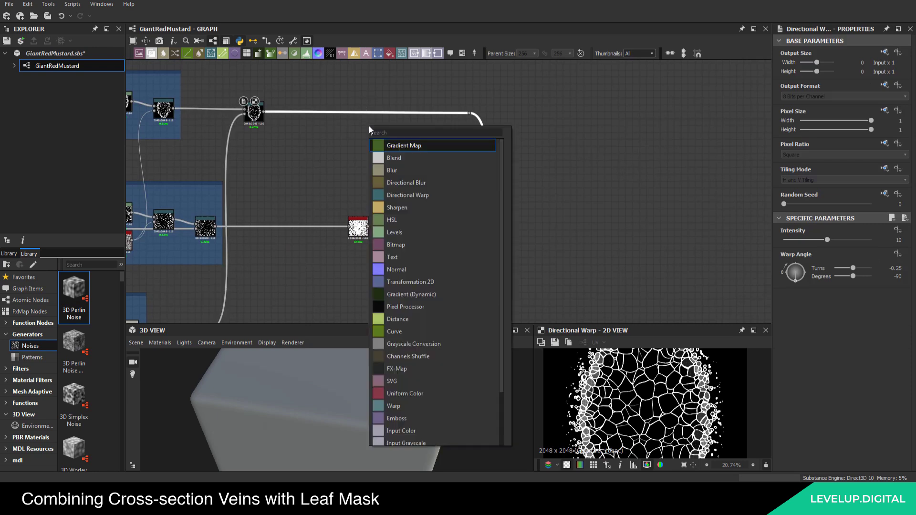
{"action": "type", "text": "inv"}
{"action": "left_click", "coordinate": [406, 156]}
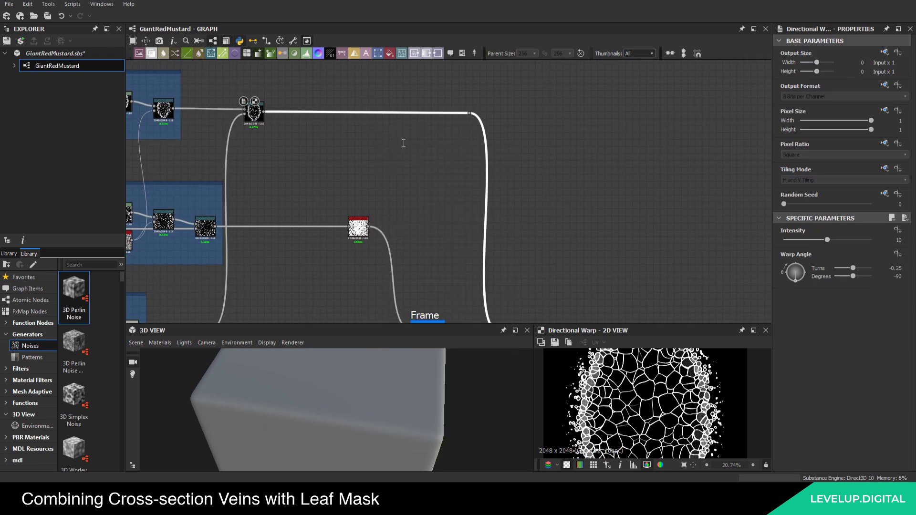
{"action": "left_click_drag", "start_coordinate": [381, 230], "coordinate": [435, 114]}
{"action": "middle_click_drag", "start_coordinate": [472, 178], "coordinate": [417, 161]}
{"action": "left_click_drag", "start_coordinate": [380, 94], "coordinate": [395, 95]}
Preview the new Blend's output and inspect the combined veins up close in the 2D view
{"action": "middle_click_drag", "start_coordinate": [540, 216], "coordinate": [484, 113]}
{"action": "middle_click_drag", "start_coordinate": [448, 176], "coordinate": [449, 161]}
{"action": "scroll", "coordinate": [405, 204], "scroll_direction": "up", "scroll_amount": 4}
{"action": "double_click", "coordinate": [403, 203]}
{"action": "scroll", "coordinate": [667, 400], "scroll_direction": "up", "scroll_amount": 4}
{"action": "middle_click_drag", "start_coordinate": [630, 396], "coordinate": [666, 341]}
{"action": "scroll", "coordinate": [673, 371], "scroll_direction": "down", "scroll_amount": 2}
{"action": "middle_click_drag", "start_coordinate": [485, 169], "coordinate": [512, 170]}
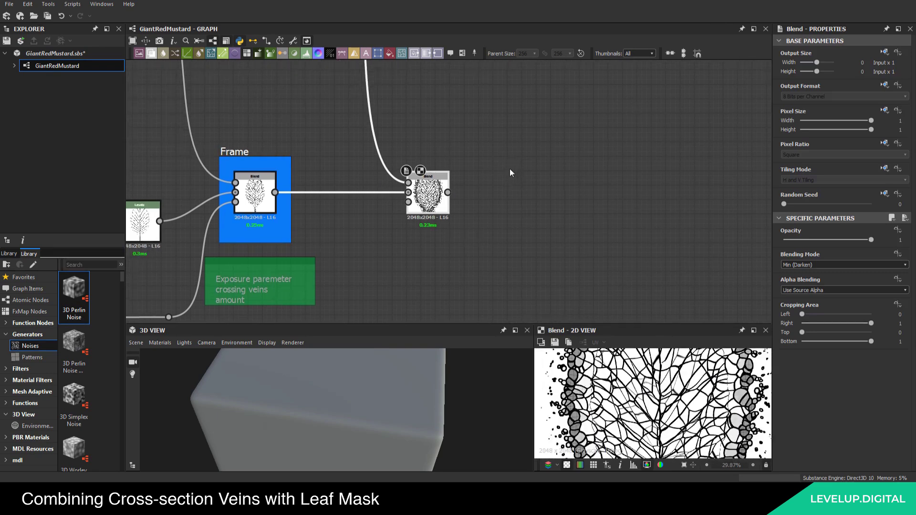
Connect the Basic leaf mask output to the opacity input of the new Blend after the Frame group
{"action": "scroll", "coordinate": [510, 168], "scroll_direction": "down", "scroll_amount": 3}
{"action": "scroll", "coordinate": [483, 181], "scroll_direction": "down", "scroll_amount": 2}
{"action": "mouse_move", "coordinate": [466, 189]}
{"action": "middle_mouse_down"}
{"action": "mouse_move", "coordinate": [479, 177]}
{"action": "mouse_move", "coordinate": [471, 179]}
{"action": "middle_mouse_up"}
{"action": "scroll", "coordinate": [480, 176], "scroll_direction": "down", "scroll_amount": 1}
{"action": "scroll", "coordinate": [471, 179], "scroll_direction": "up", "scroll_amount": 6}
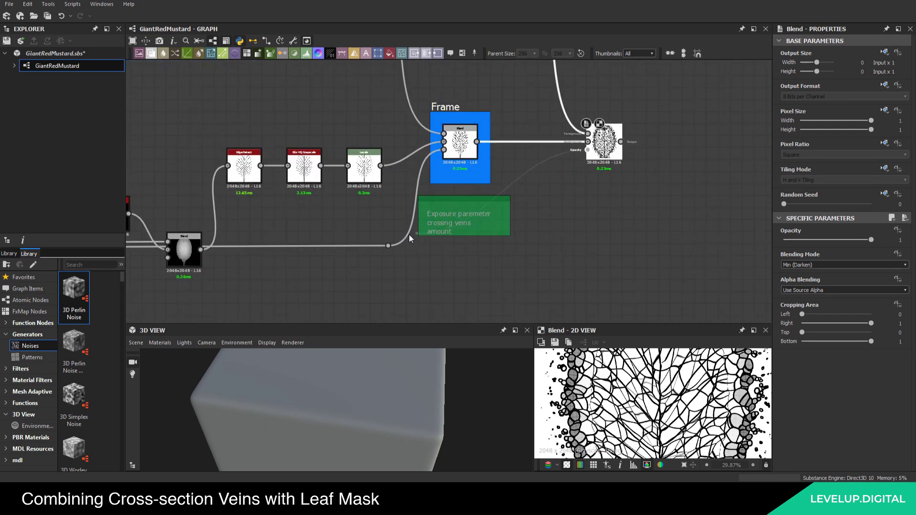
{"action": "scroll", "coordinate": [389, 249], "scroll_direction": "down", "scroll_amount": 5}
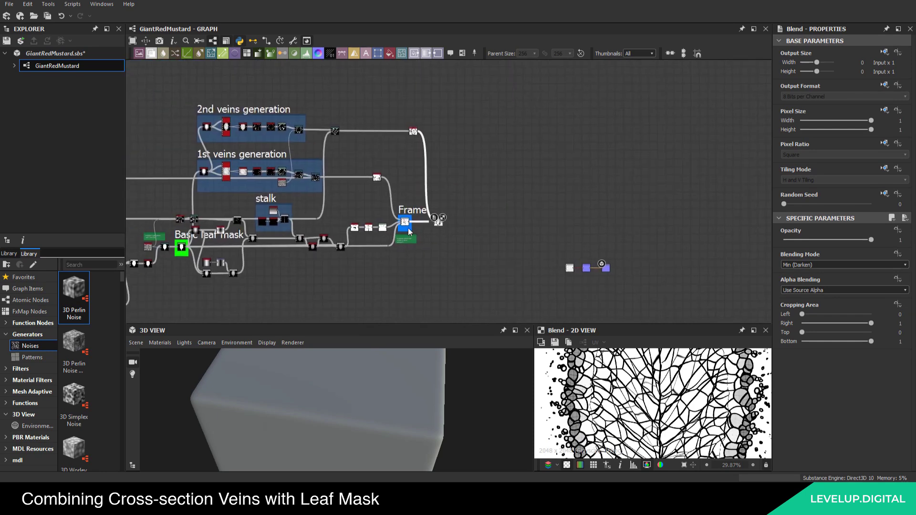
{"action": "scroll", "coordinate": [374, 237], "scroll_direction": "up", "scroll_amount": 2}
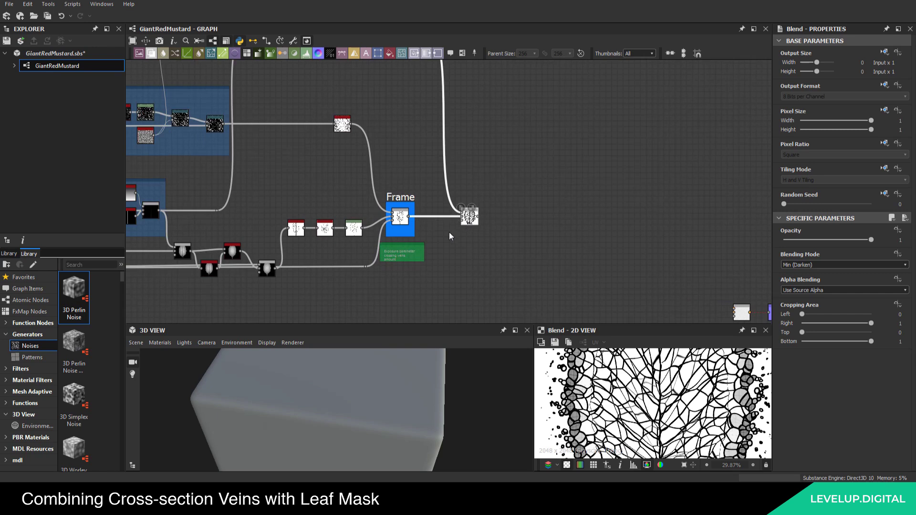
{"action": "scroll", "coordinate": [449, 232], "scroll_direction": "down", "scroll_amount": 3}
{"action": "middle_click_drag", "start_coordinate": [404, 233], "coordinate": [510, 224]}
{"action": "scroll", "coordinate": [311, 240], "scroll_direction": "up", "scroll_amount": 4}
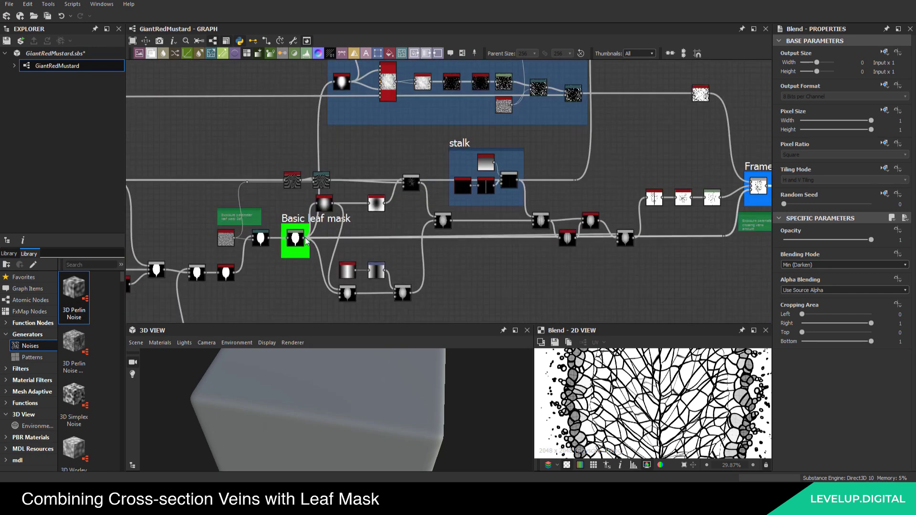
{"action": "left_click", "coordinate": [304, 238]}
{"action": "middle_click_drag", "start_coordinate": [690, 221], "coordinate": [450, 221]}
{"action": "left_click", "coordinate": [579, 190]}
Add a dot to the mask link and place it below the Frame group to route the link around the nodes
{"action": "scroll", "coordinate": [432, 206], "scroll_direction": "up", "scroll_amount": 2}
{"action": "middle_click_drag", "start_coordinate": [258, 223], "coordinate": [406, 170]}
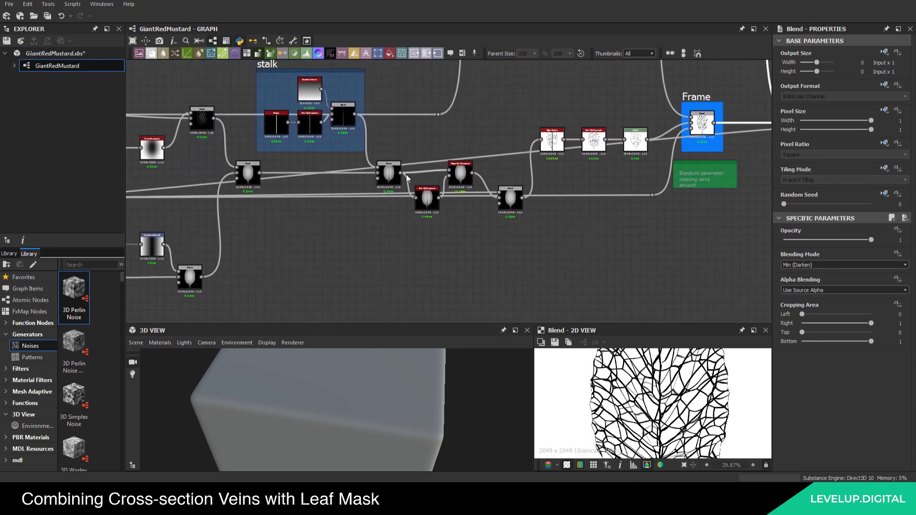
{"action": "key", "text": "alt"}
{"action": "left_click_drag", "start_coordinate": [340, 192], "coordinate": [722, 195]}
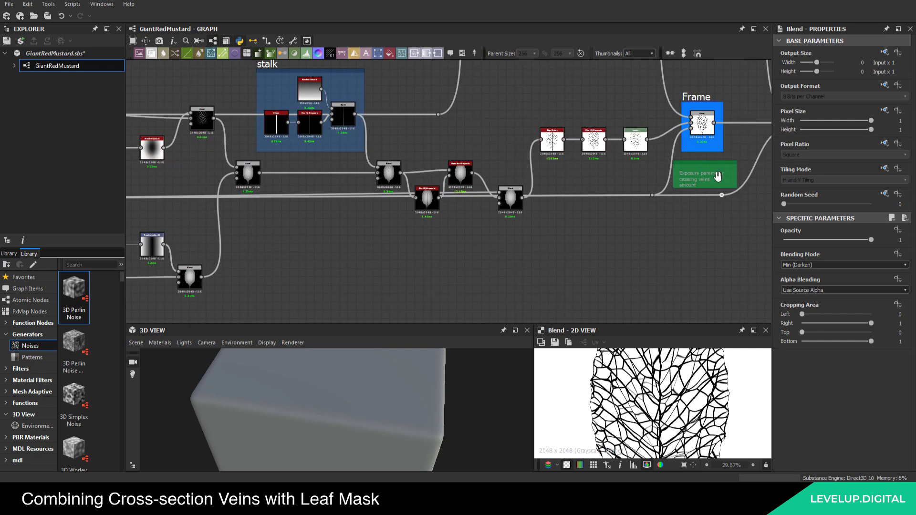
{"action": "middle_click_drag", "start_coordinate": [690, 181], "coordinate": [469, 235]}
{"action": "scroll", "coordinate": [469, 238], "scroll_direction": "up", "scroll_amount": 4}
{"action": "left_click_drag", "start_coordinate": [432, 259], "coordinate": [489, 263]}
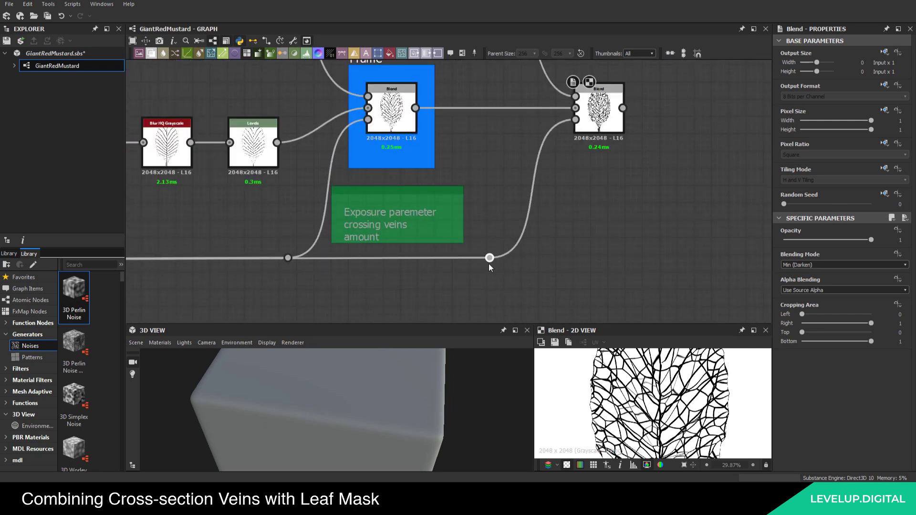
Compare the 2D previews of the masked Blend and the Blend inside the Frame group
{"action": "middle_click_drag", "start_coordinate": [538, 124], "coordinate": [413, 204]}
{"action": "scroll", "coordinate": [415, 205], "scroll_direction": "down", "scroll_amount": 3}
{"action": "left_click", "coordinate": [455, 188]}
{"action": "scroll", "coordinate": [668, 380], "scroll_direction": "up", "scroll_amount": 3}
{"action": "middle_click_drag", "start_coordinate": [669, 380], "coordinate": [681, 345]}
{"action": "scroll", "coordinate": [662, 393], "scroll_direction": "down", "scroll_amount": 5}
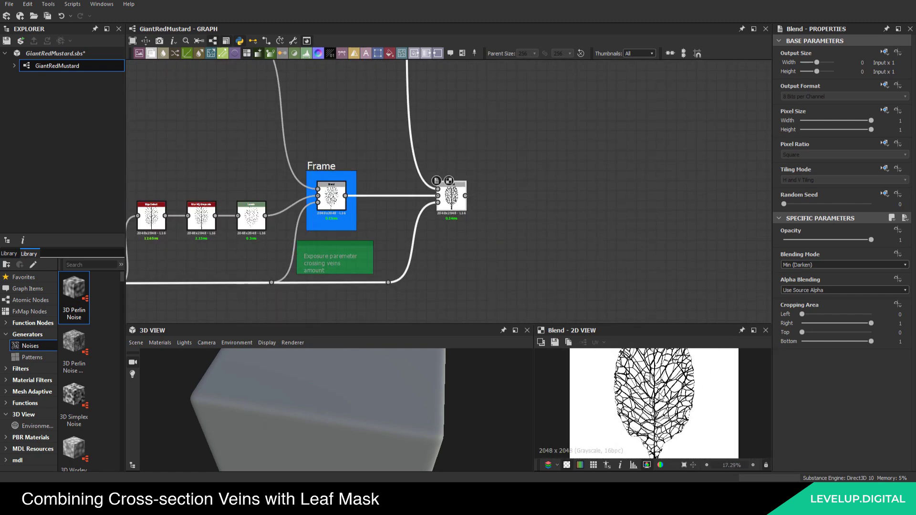
{"action": "scroll", "coordinate": [325, 199], "scroll_direction": "up", "scroll_amount": 5}
{"action": "left_click", "coordinate": [334, 201]}
{"action": "scroll", "coordinate": [694, 372], "scroll_direction": "up", "scroll_amount": 2}
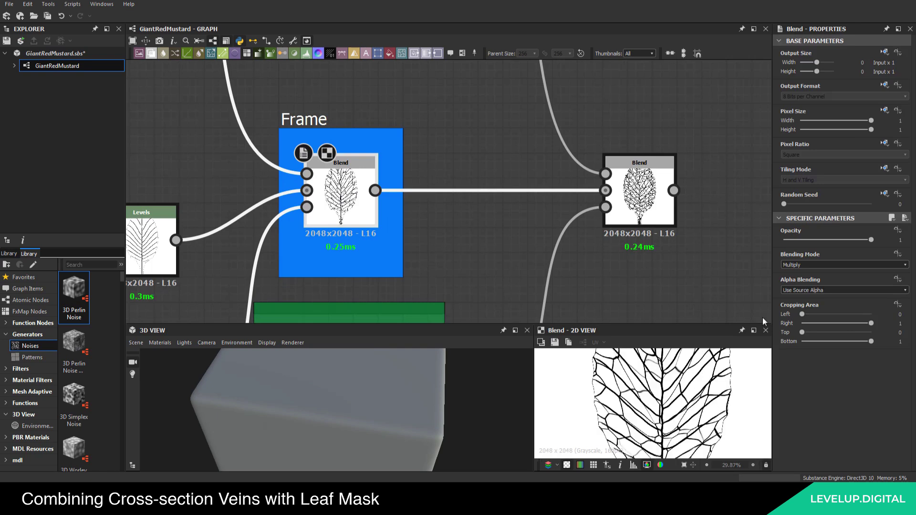
Test lower opacity on the framed Blend and the Blend after it, and restore the opacity to 1
{"action": "left_click_drag", "start_coordinate": [849, 239], "coordinate": [908, 246]}
{"action": "middle_click_drag", "start_coordinate": [675, 170], "coordinate": [589, 168]}
{"action": "double_click", "coordinate": [548, 179]}
{"action": "left_click_drag", "start_coordinate": [858, 240], "coordinate": [715, 242]}
{"action": "left_click_drag", "start_coordinate": [785, 240], "coordinate": [913, 272]}
{"action": "left_click", "coordinate": [673, 240]}
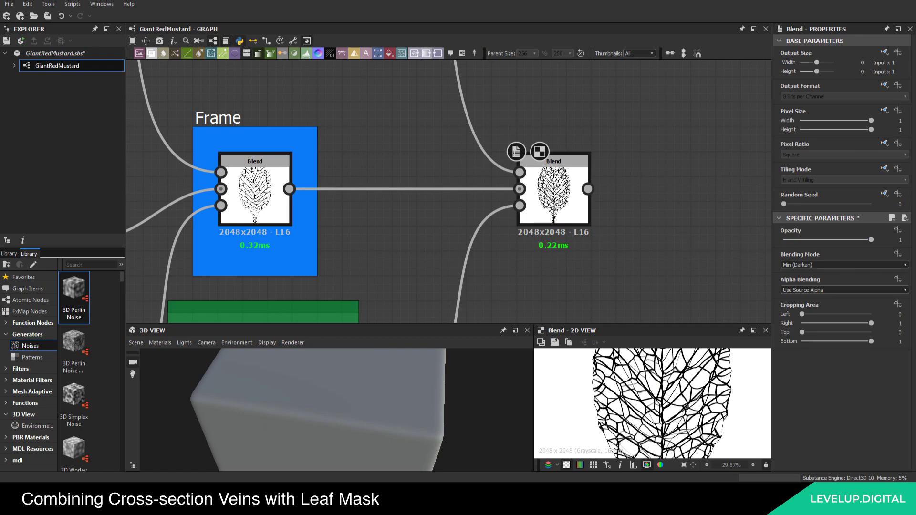
Switch to the Red-Giant-Mustard reference photo and examine the fine surface detail between the leaf veins
{"action": "middle_click_drag", "start_coordinate": [477, 165], "coordinate": [317, 195]}
{"action": "left_click", "coordinate": [284, 154]}
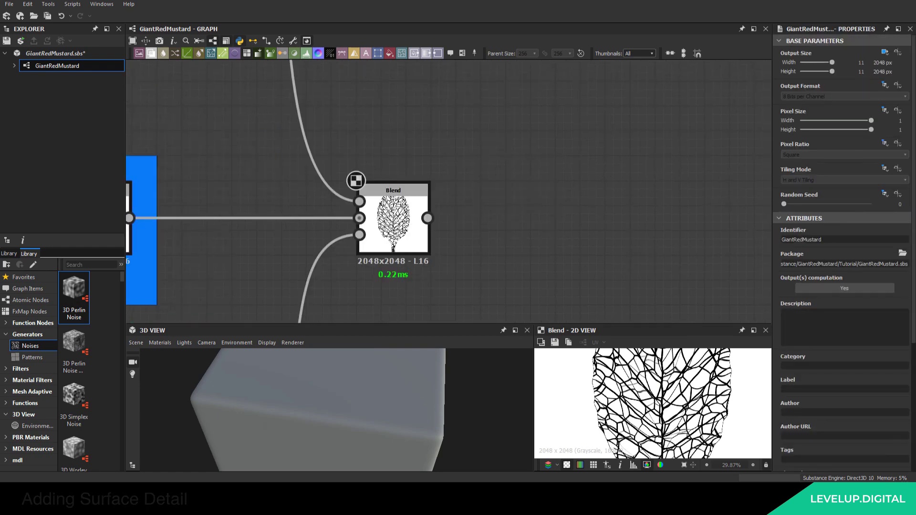
{"action": "key", "text": "alt+Tab"}
{"action": "scroll", "coordinate": [398, 273], "scroll_direction": "up", "scroll_amount": 1}
{"action": "left_click_drag", "start_coordinate": [319, 228], "coordinate": [419, 302]}
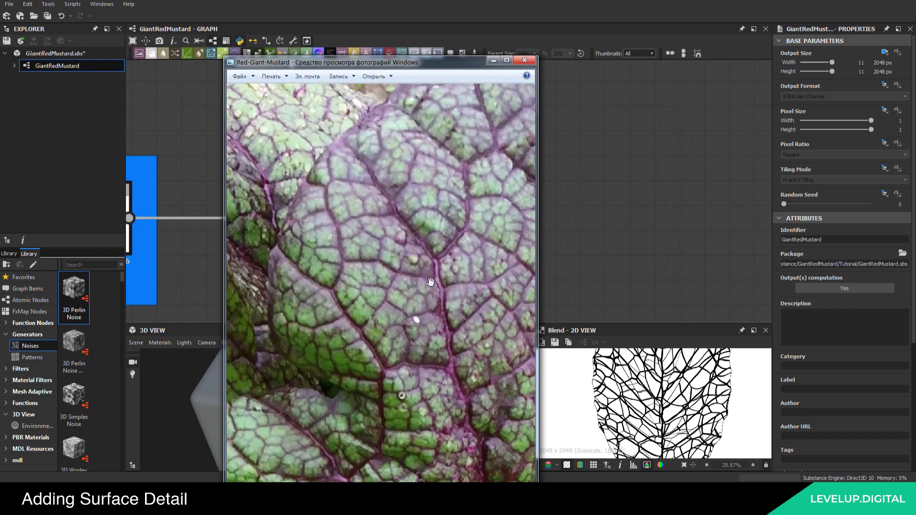
{"action": "scroll", "coordinate": [439, 286], "scroll_direction": "down", "scroll_amount": 2}
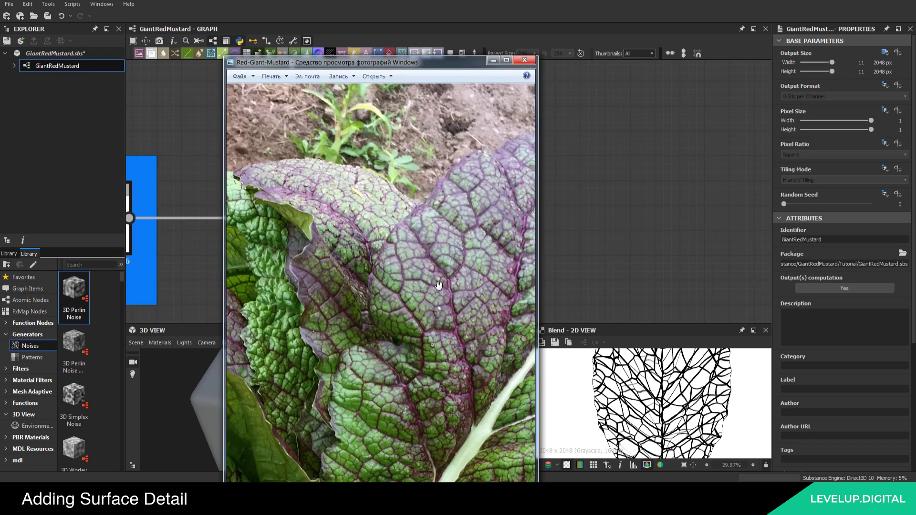
{"action": "left_click", "coordinate": [633, 254]}
Add a Cells 2 noise node above the masked leaf-vein Blend
{"action": "middle_click_drag", "start_coordinate": [453, 220], "coordinate": [436, 248]}
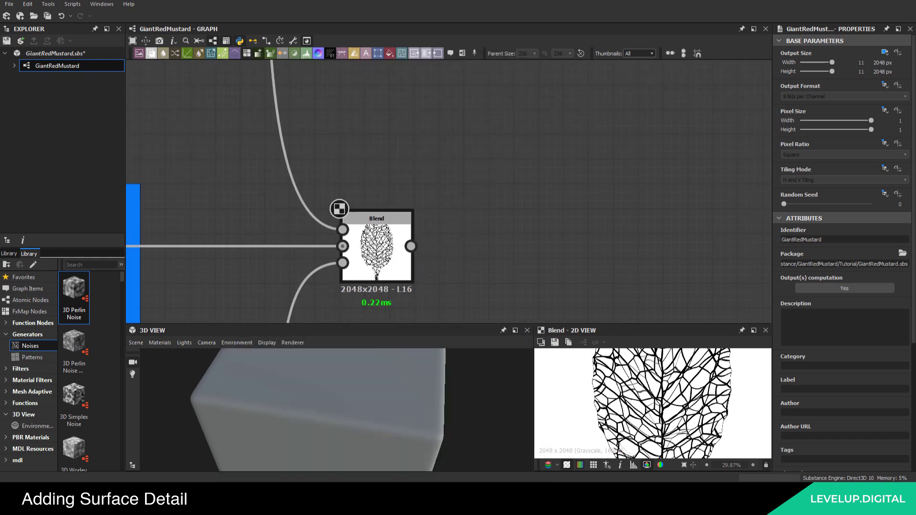
{"action": "key", "text": "space"}
{"action": "type", "text": "cells"}
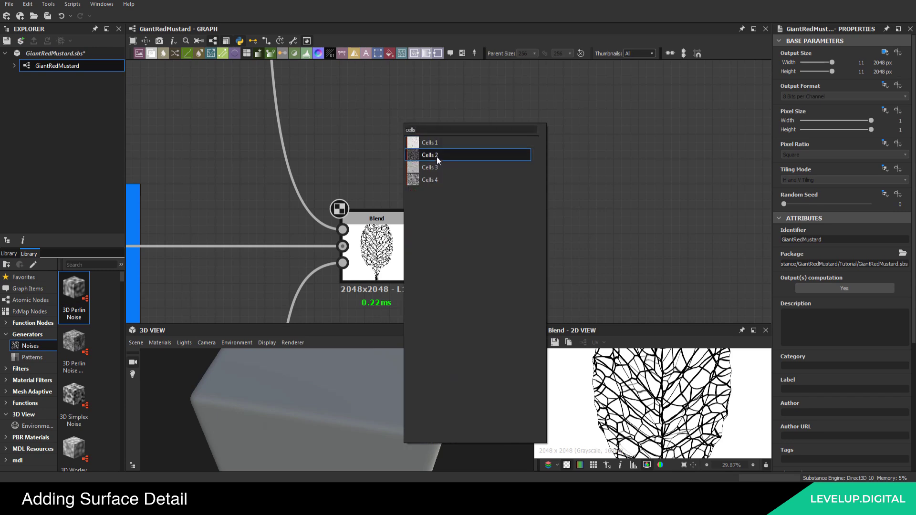
{"action": "left_click", "coordinate": [437, 157]}
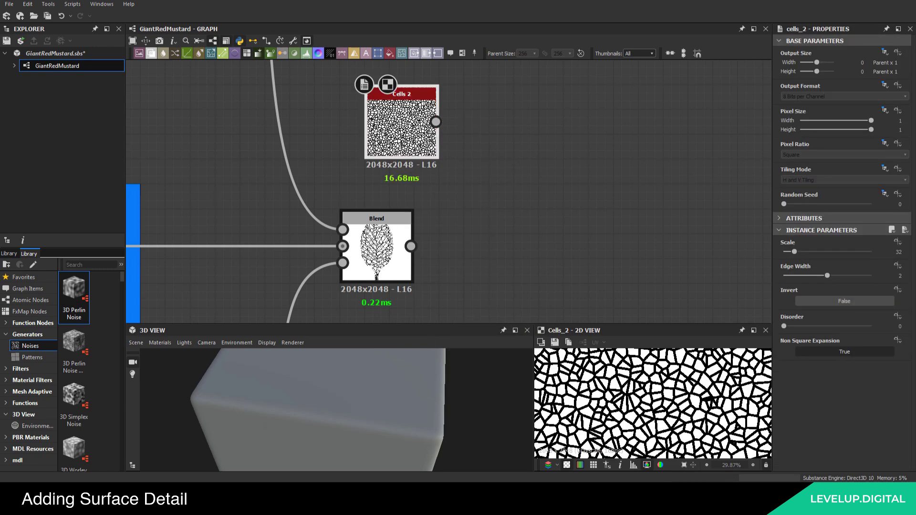
Set the Cells 2 node's scale to 135, edge width to 0.27 and disorder to 0.5
{"action": "double_click", "coordinate": [899, 251]}
{"action": "type", "text": "135"}
{"action": "key", "text": "Return"}
{"action": "double_click", "coordinate": [900, 276]}
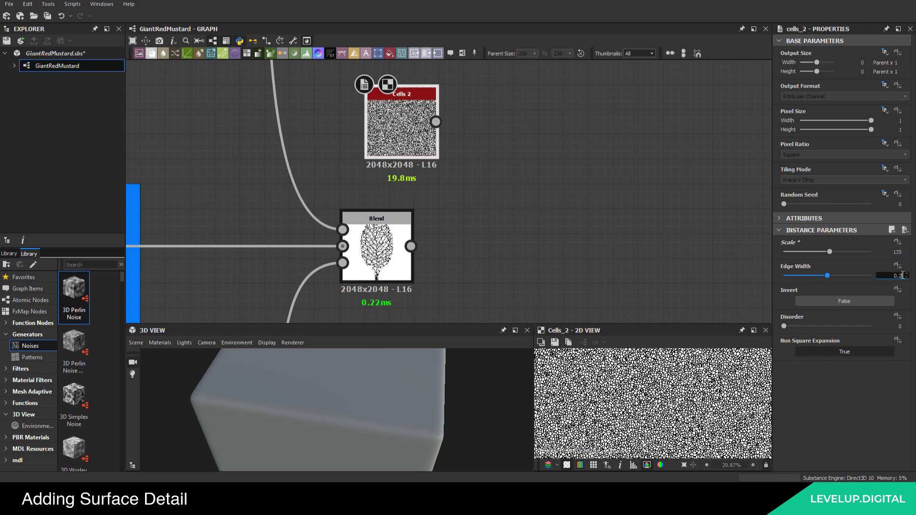
{"action": "type", "text": "0.27"}
{"action": "key", "text": "Return"}
{"action": "double_click", "coordinate": [901, 328]}
{"action": "type", "text": "0.5"}
{"action": "key", "text": "Return"}
Add a Min (Darken) Blend node with the leaf-vein Blend as background and Cells 2 as foreground
{"action": "left_click", "coordinate": [519, 236]}
{"action": "middle_click_drag", "start_coordinate": [478, 204], "coordinate": [457, 219]}
{"action": "left_click_drag", "start_coordinate": [390, 164], "coordinate": [367, 191]}
{"action": "key", "text": "space"}
{"action": "type", "text": "bl"}
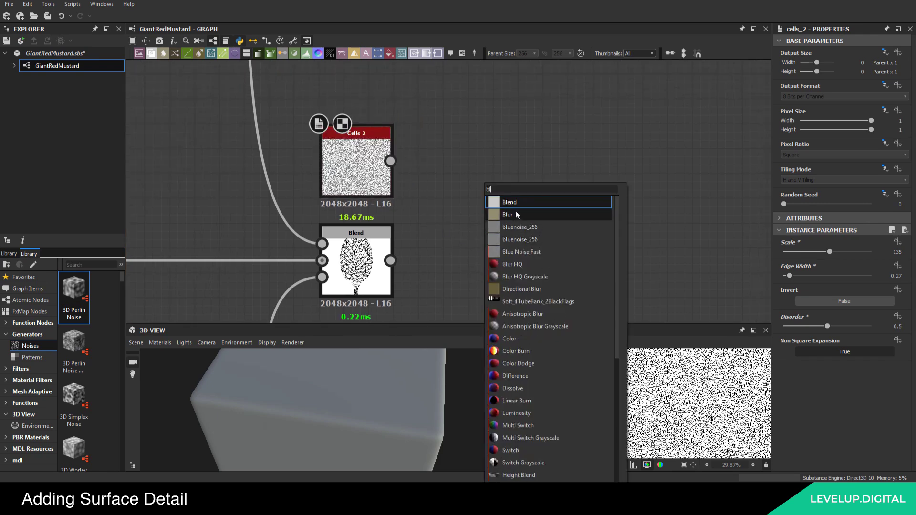
{"action": "left_click", "coordinate": [519, 203]}
{"action": "left_click_drag", "start_coordinate": [391, 261], "coordinate": [447, 236]}
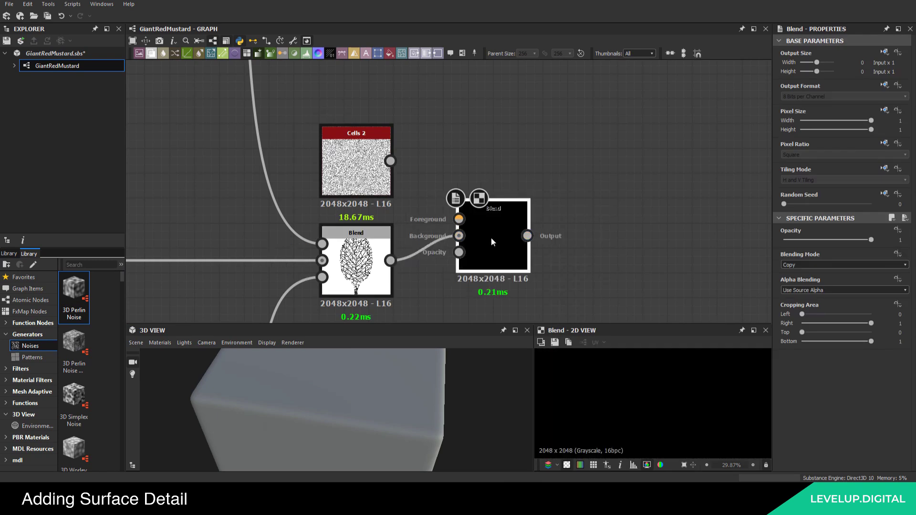
{"action": "left_click_drag", "start_coordinate": [391, 161], "coordinate": [447, 219]}
{"action": "middle_click_drag", "start_coordinate": [539, 251], "coordinate": [565, 235]}
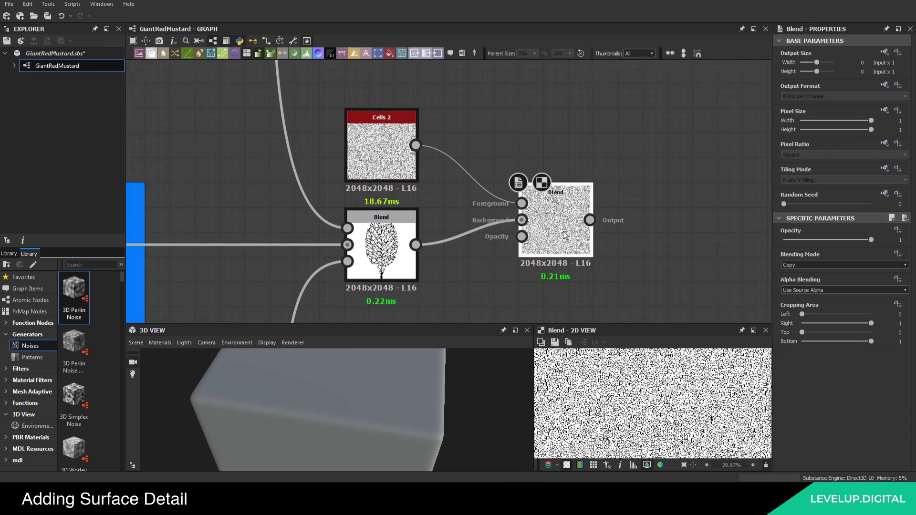
{"action": "left_click", "coordinate": [811, 265]}
{"action": "left_click", "coordinate": [815, 304]}
Connect the Basic leaf mask output to the opacity input of the Cells 2 Blend
{"action": "scroll", "coordinate": [528, 209], "scroll_direction": "down", "scroll_amount": 10}
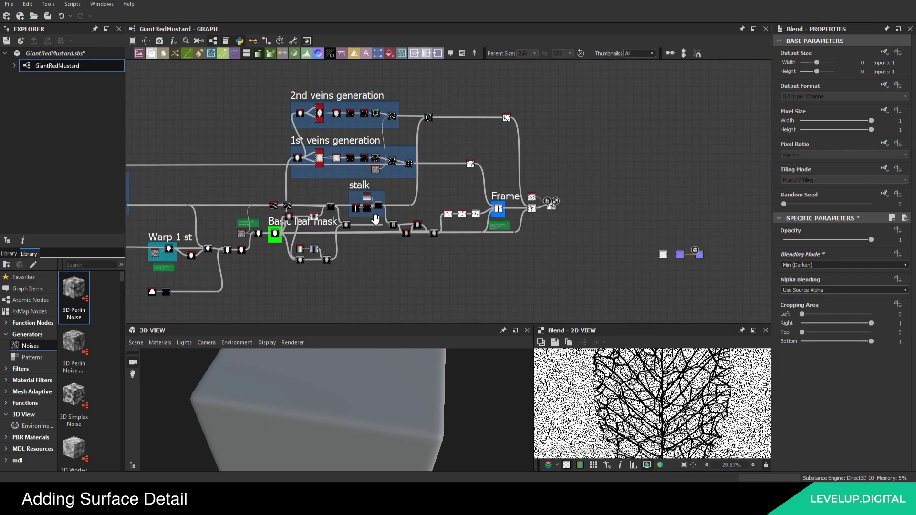
{"action": "scroll", "coordinate": [287, 229], "scroll_direction": "up", "scroll_amount": 3}
{"action": "scroll", "coordinate": [267, 234], "scroll_direction": "up", "scroll_amount": 1}
{"action": "left_click_drag", "start_coordinate": [270, 235], "coordinate": [682, 248]}
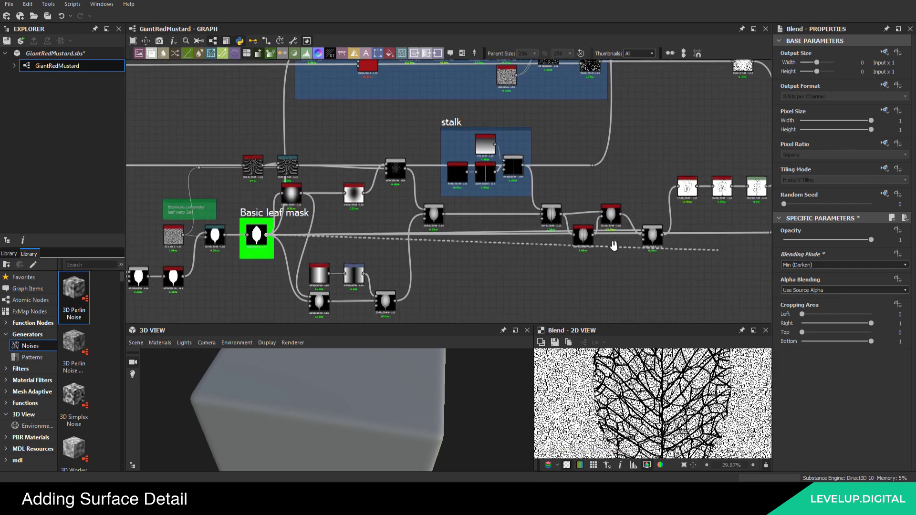
{"action": "middle_click_drag", "start_coordinate": [682, 248], "coordinate": [258, 247]}
{"action": "left_click", "coordinate": [510, 171]}
Add a dot to the Cells 2 Blend's mask link and place it in line with the lower links
{"action": "middle_click_drag", "start_coordinate": [385, 193], "coordinate": [513, 166]}
{"action": "scroll", "coordinate": [514, 166], "scroll_direction": "down", "scroll_amount": 2}
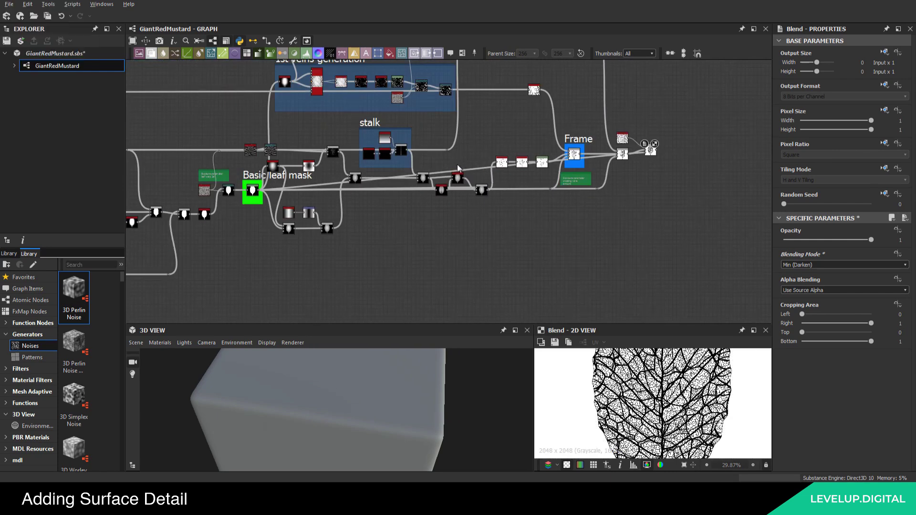
{"action": "scroll", "coordinate": [448, 179], "scroll_direction": "down", "scroll_amount": 3}
{"action": "scroll", "coordinate": [445, 200], "scroll_direction": "up", "scroll_amount": 3}
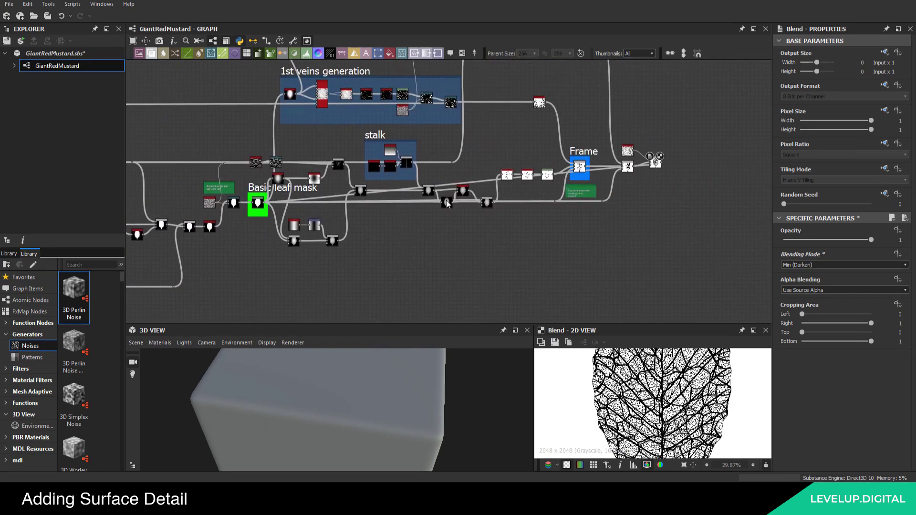
{"action": "scroll", "coordinate": [456, 194], "scroll_direction": "up", "scroll_amount": 1}
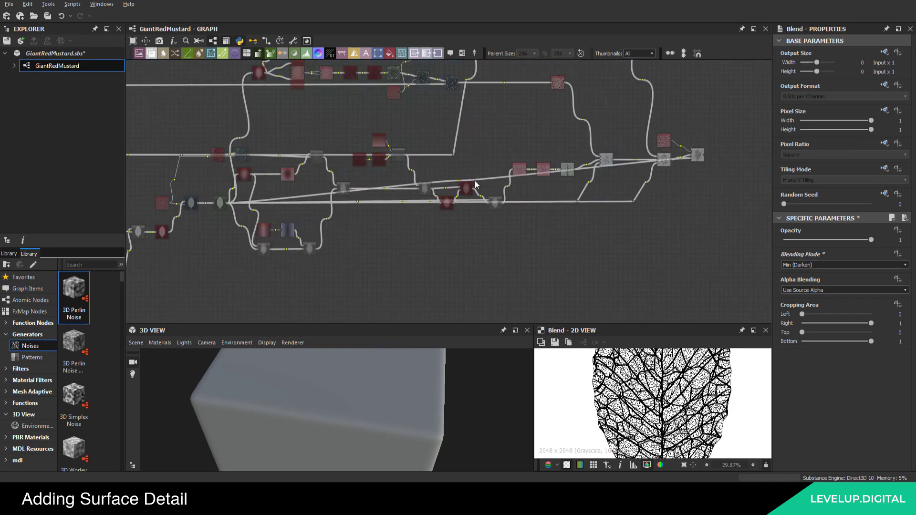
{"action": "mouse_move", "coordinate": [468, 187]}
{"action": "left_mouse_down"}
{"action": "mouse_move", "coordinate": [486, 183]}
{"action": "mouse_move", "coordinate": [477, 187]}
{"action": "left_mouse_up"}
{"action": "scroll", "coordinate": [457, 188], "scroll_direction": "up", "scroll_amount": 2}
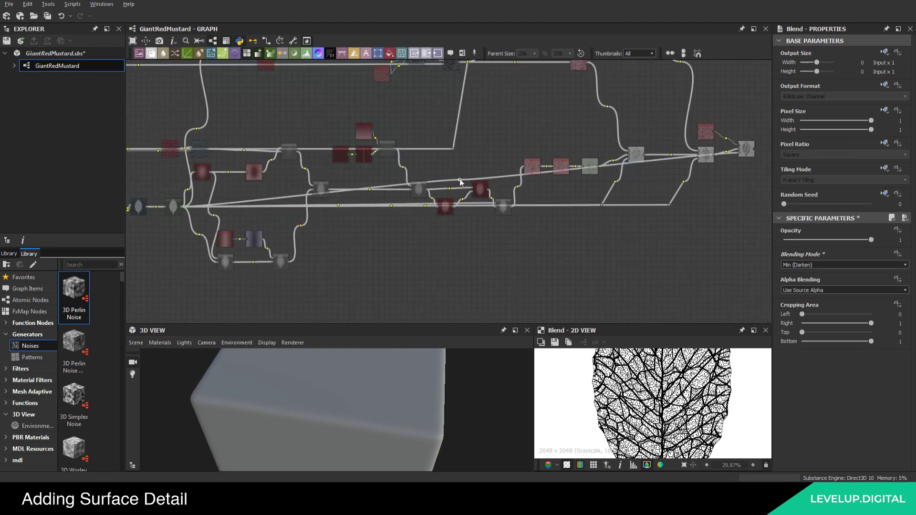
{"action": "left_click_drag", "start_coordinate": [585, 185], "coordinate": [722, 208], "text": "alt"}
{"action": "scroll", "coordinate": [716, 191], "scroll_direction": "up", "scroll_amount": 5}
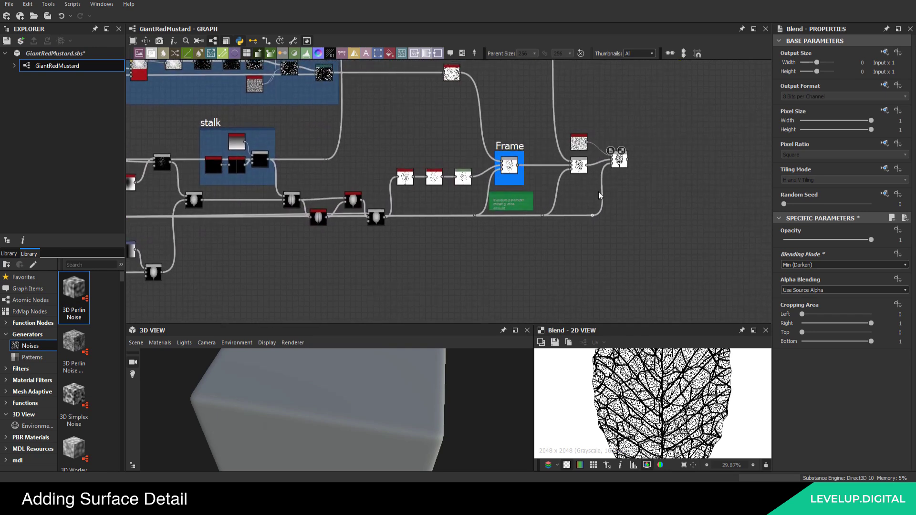
Compare the leaf mask, the Cells 2 pattern and the combined Min (Darken) Blend result up close in the 2D preview
{"action": "double_click", "coordinate": [627, 131]}
{"action": "middle_click_drag", "start_coordinate": [705, 376], "coordinate": [646, 388]}
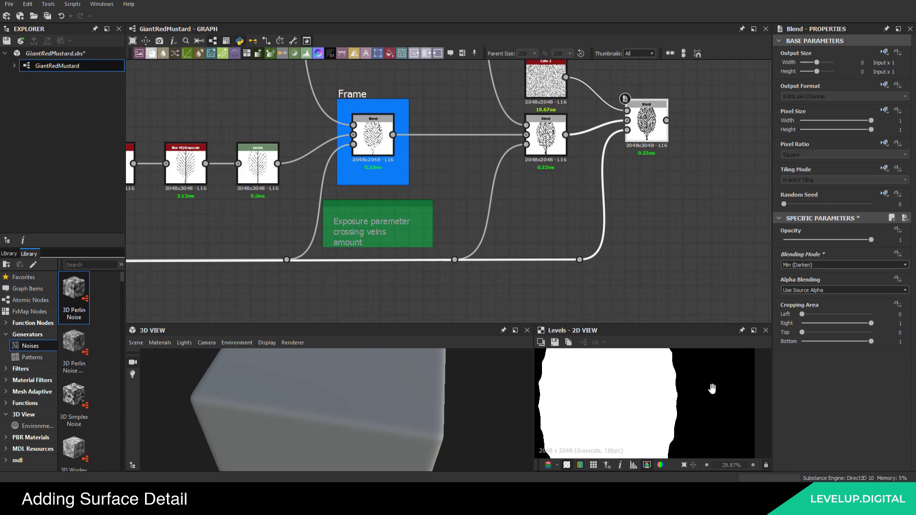
{"action": "double_click", "coordinate": [645, 121]}
{"action": "scroll", "coordinate": [662, 399], "scroll_direction": "down", "scroll_amount": 5}
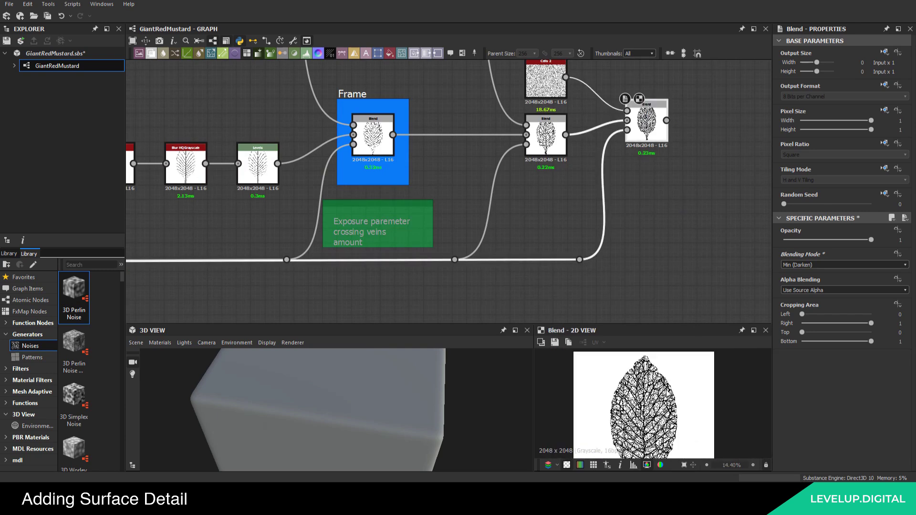
{"action": "scroll", "coordinate": [636, 401], "scroll_direction": "up", "scroll_amount": 6}
{"action": "middle_click_drag", "start_coordinate": [578, 166], "coordinate": [577, 169]}
{"action": "scroll", "coordinate": [549, 138], "scroll_direction": "up", "scroll_amount": 2}
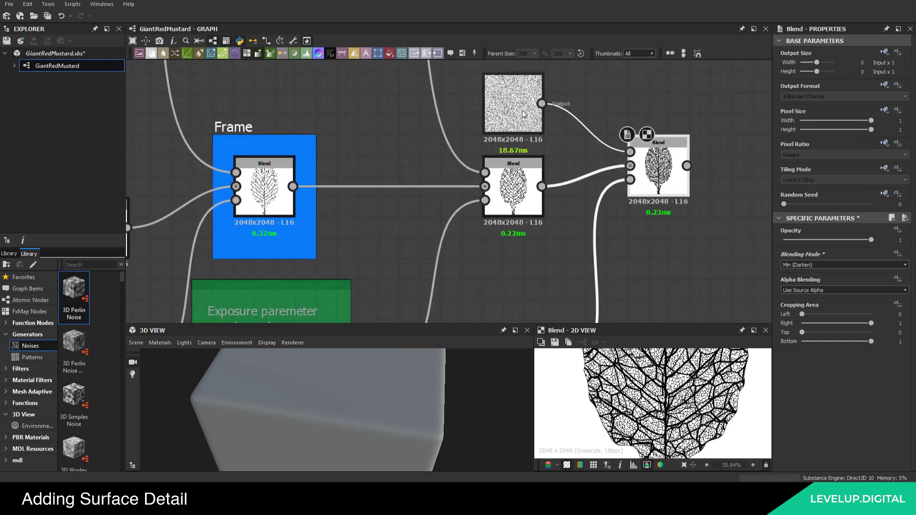
{"action": "double_click", "coordinate": [522, 109]}
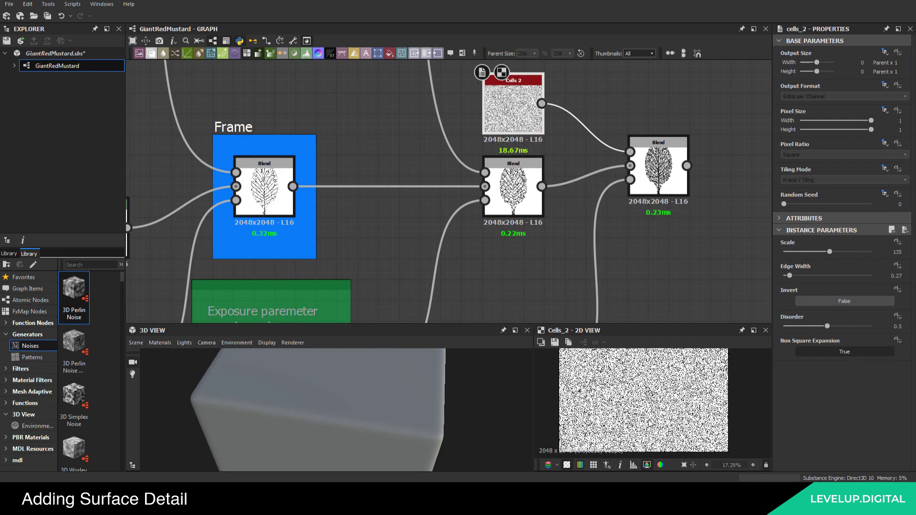
{"action": "scroll", "coordinate": [649, 423], "scroll_direction": "up", "scroll_amount": 3}
{"action": "middle_click_drag", "start_coordinate": [634, 185], "coordinate": [634, 161]}
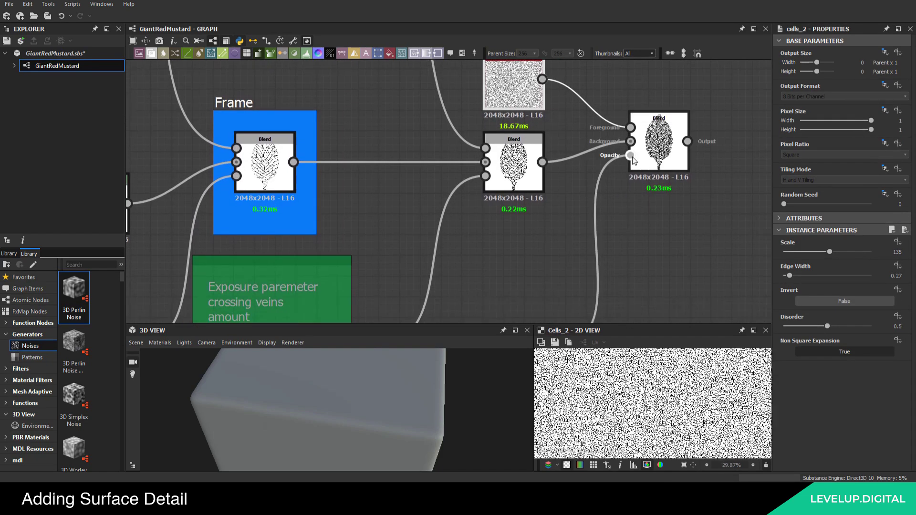
{"action": "left_click", "coordinate": [633, 161]}
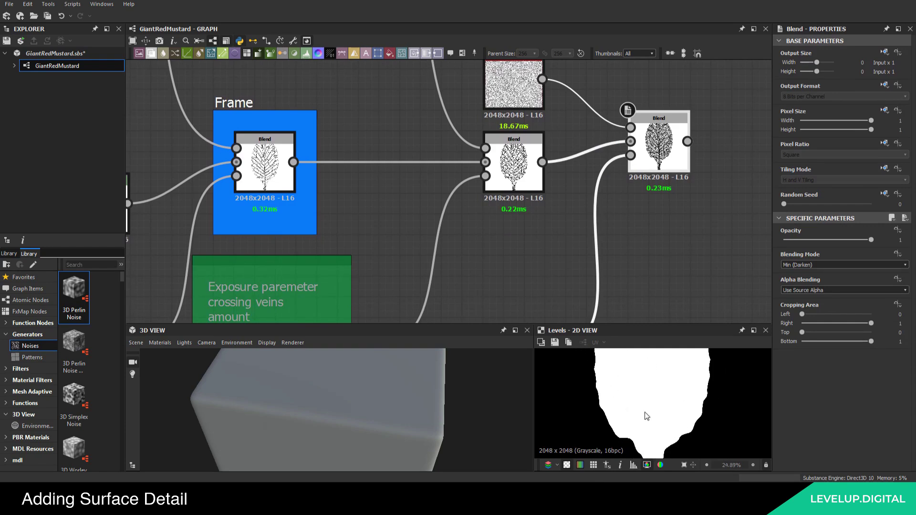
{"action": "double_click", "coordinate": [658, 143]}
{"action": "scroll", "coordinate": [653, 403], "scroll_direction": "up", "scroll_amount": 2}
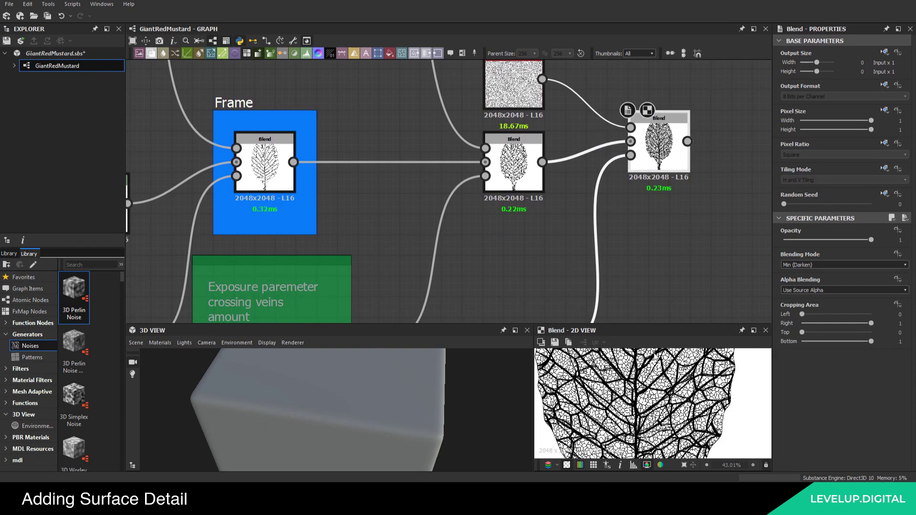
Space the Cells 2 node and its Blend farther from the previous Blend, and realign the mask link's dot beneath them
{"action": "scroll", "coordinate": [474, 207], "scroll_direction": "down", "scroll_amount": 5}
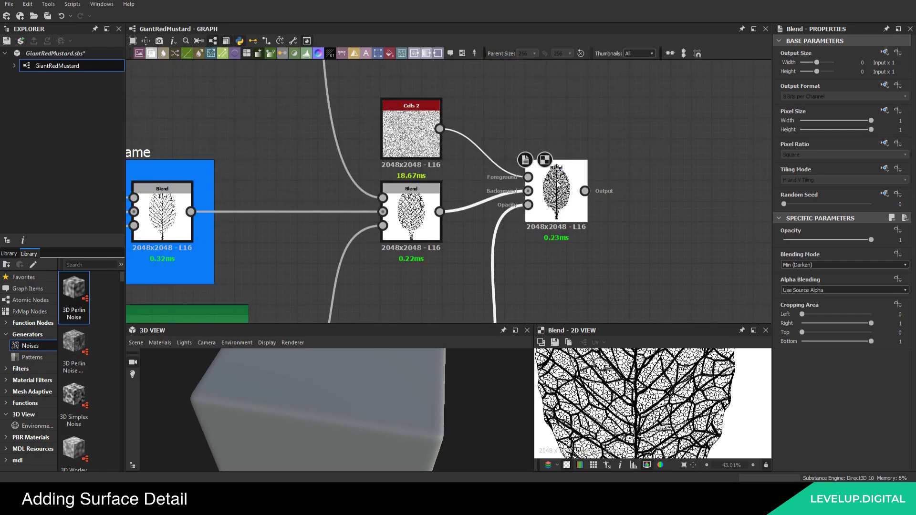
{"action": "left_click", "coordinate": [439, 233]}
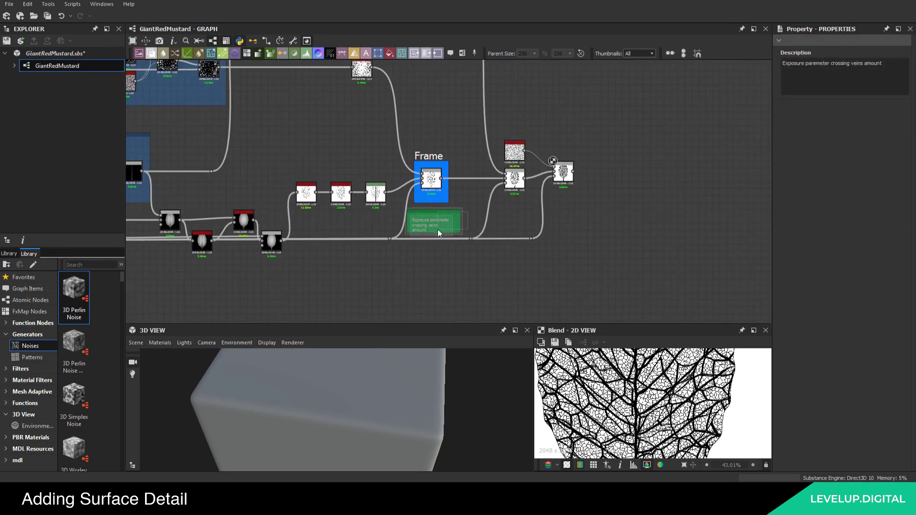
{"action": "scroll", "coordinate": [533, 165], "scroll_direction": "up", "scroll_amount": 3}
{"action": "middle_click_drag", "start_coordinate": [524, 140], "coordinate": [457, 187]}
{"action": "left_click_drag", "start_coordinate": [438, 185], "coordinate": [473, 172]}
{"action": "left_click_drag", "start_coordinate": [583, 162], "coordinate": [482, 236]}
{"action": "middle_click_drag", "start_coordinate": [519, 239], "coordinate": [507, 168]}
{"action": "left_click_drag", "start_coordinate": [507, 168], "coordinate": [568, 178]}
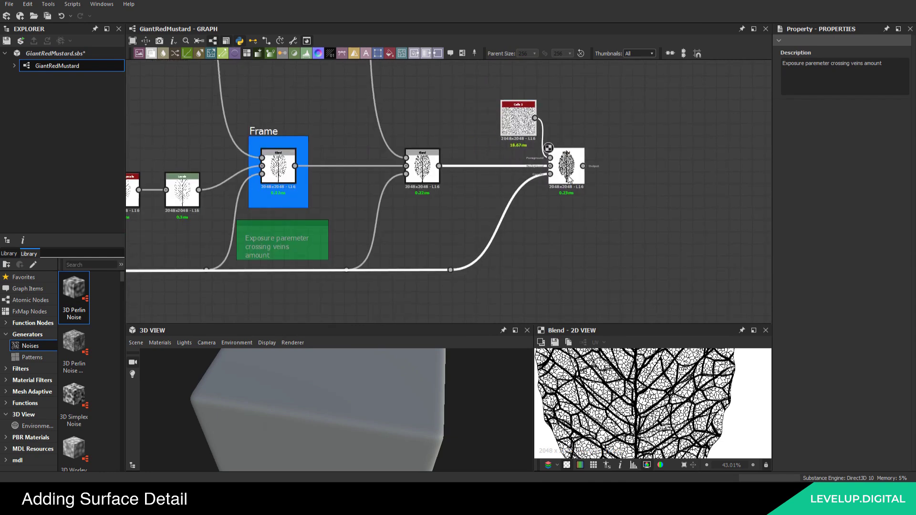
{"action": "left_click", "coordinate": [507, 178]}
{"action": "left_click_drag", "start_coordinate": [451, 270], "coordinate": [507, 270]}
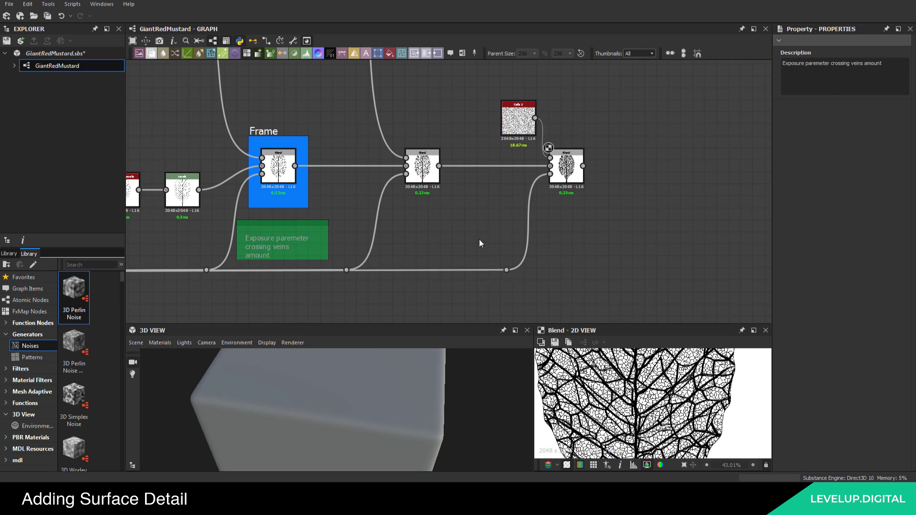
Retitle the bright blue frame around the first vein Blend as "1st crossing veins"
{"action": "middle_click_drag", "start_coordinate": [479, 243], "coordinate": [506, 292]}
{"action": "left_click", "coordinate": [326, 189]}
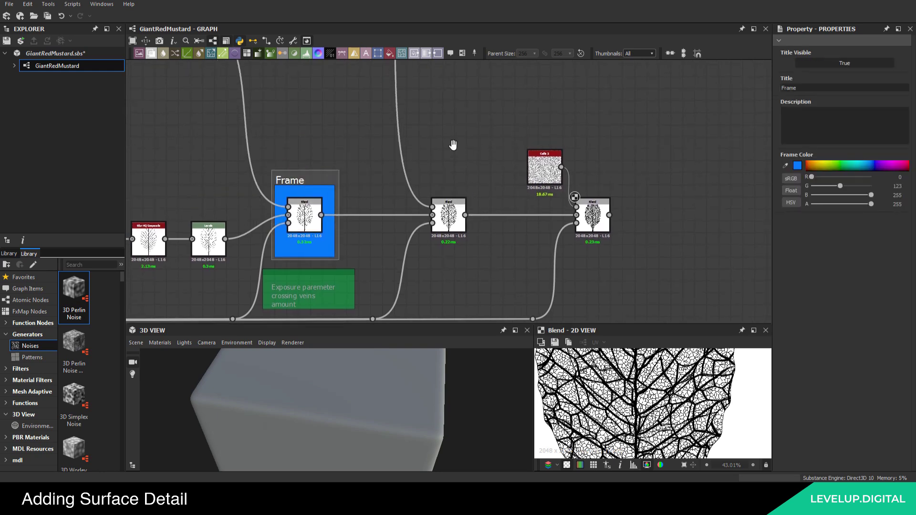
{"action": "middle_click_drag", "start_coordinate": [453, 144], "coordinate": [453, 175]}
{"action": "double_click", "coordinate": [810, 88]}
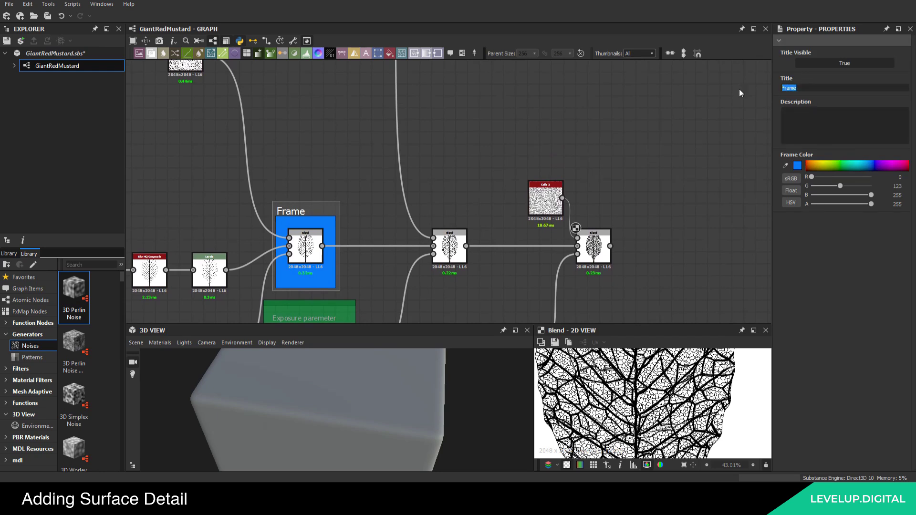
{"action": "type", "text": "1st crossin veins"}
{"action": "left_click", "coordinate": [507, 139]}
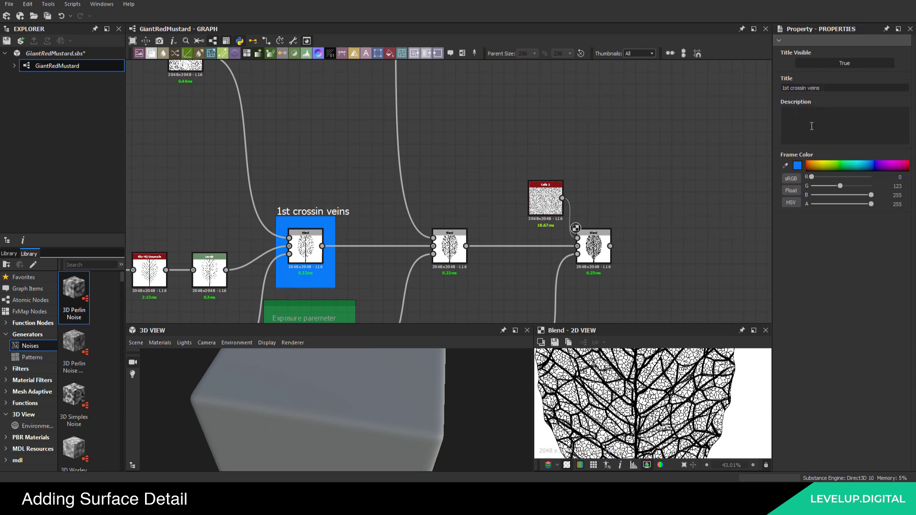
{"action": "left_click", "coordinate": [680, 113]}
Add a frame around the second vein Blend and title it "2nd stage crosing veins"
{"action": "middle_click_drag", "start_coordinate": [373, 158], "coordinate": [338, 109]}
{"action": "left_click_drag", "start_coordinate": [457, 164], "coordinate": [430, 205]}
{"action": "left_click", "coordinate": [441, 54]}
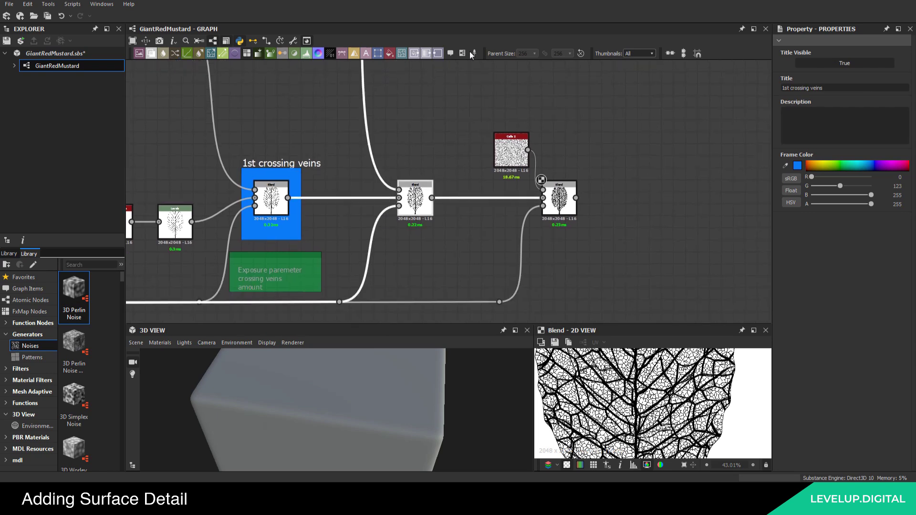
{"action": "double_click", "coordinate": [811, 88]}
{"action": "type", "text": "2nd st"}
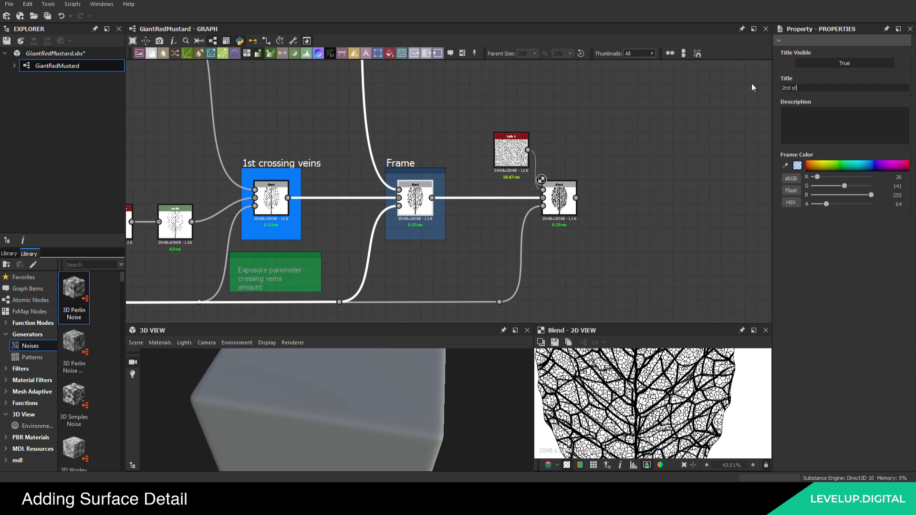
{"action": "type", "text": "age crosing veins"}
{"action": "key", "text": "Return"}
Duplicate the green exposure-parameter note and place the copy beneath the 2nd stage crosing veins frame
{"action": "left_click", "coordinate": [239, 268]}
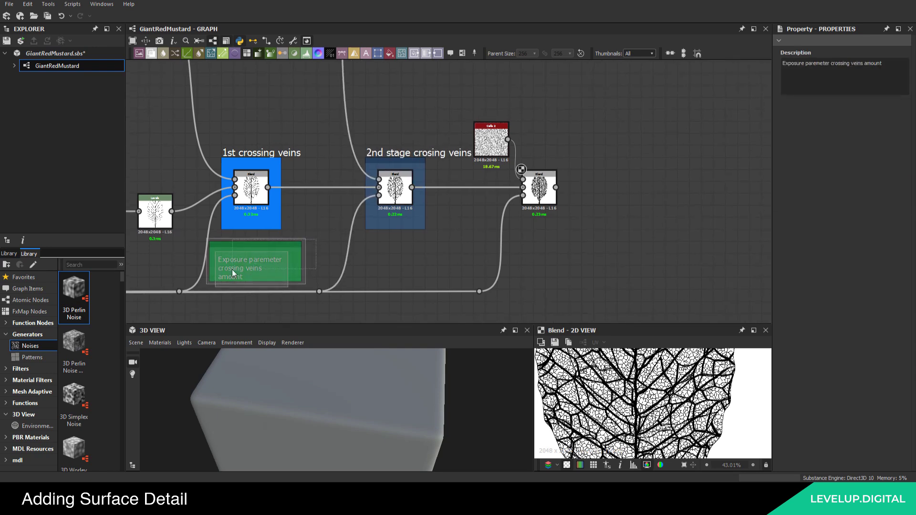
{"action": "left_click", "coordinate": [382, 268]}
{"action": "key", "text": "ctrl+v"}
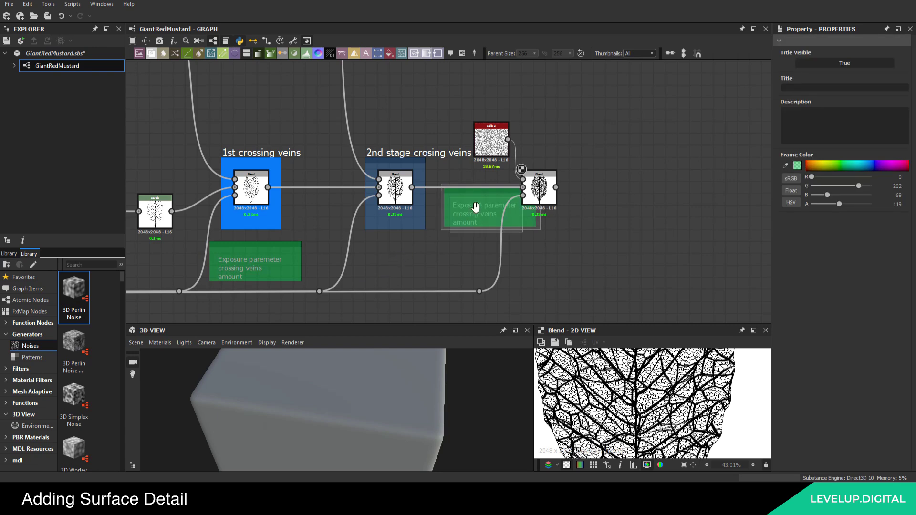
{"action": "left_click_drag", "start_coordinate": [473, 191], "coordinate": [396, 243]}
{"action": "left_click", "coordinate": [440, 237]}
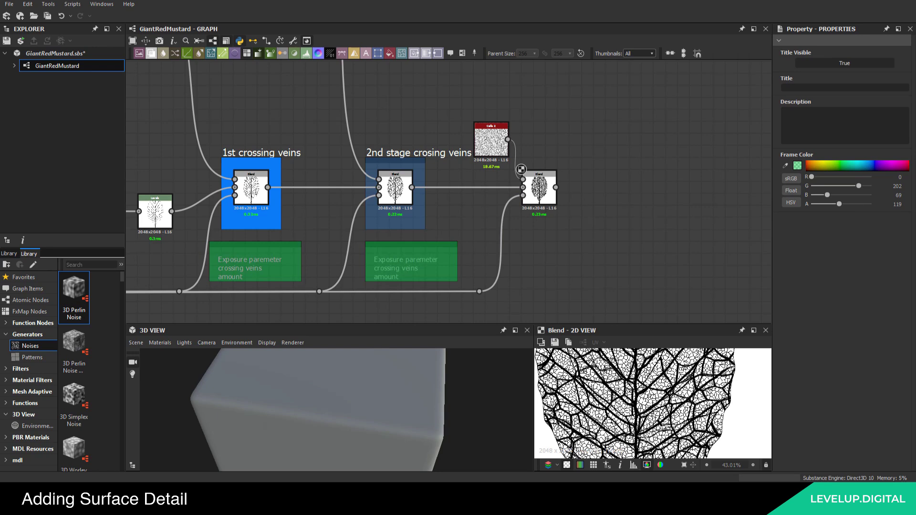
Change the copied note's text to "Exposure paremeter crossing_veins_secondary" and save the package
{"action": "left_click", "coordinate": [400, 263]}
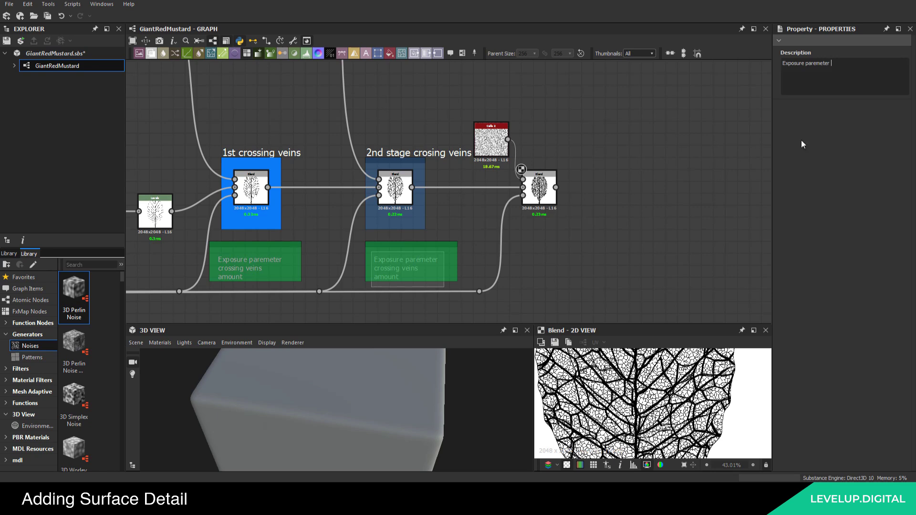
{"action": "type", "text": "rossing_veins_secondary"}
{"action": "left_click", "coordinate": [516, 217]}
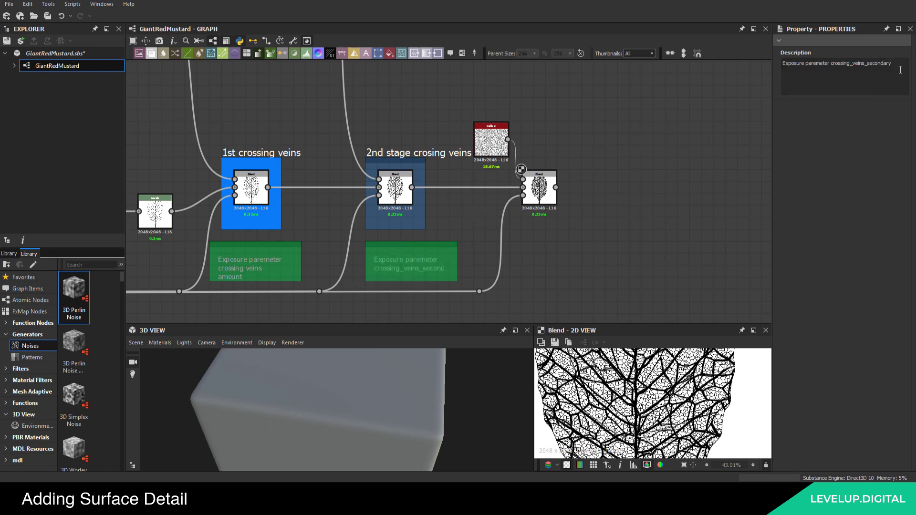
{"action": "key", "text": "ctrl+s"}
Raise the color alpha of the 2nd stage crosing veins frame, keeping it below that of the 1st crossing veins frame
{"action": "middle_click_drag", "start_coordinate": [510, 166], "coordinate": [389, 174]}
{"action": "left_click", "coordinate": [416, 197]}
{"action": "middle_click_drag", "start_coordinate": [296, 230], "coordinate": [351, 231]}
{"action": "double_click", "coordinate": [349, 230]}
{"action": "left_click", "coordinate": [342, 224]}
{"action": "mouse_move", "coordinate": [833, 200]}
{"action": "left_mouse_down"}
{"action": "mouse_move", "coordinate": [880, 206]}
{"action": "mouse_move", "coordinate": [849, 205]}
{"action": "left_mouse_up"}
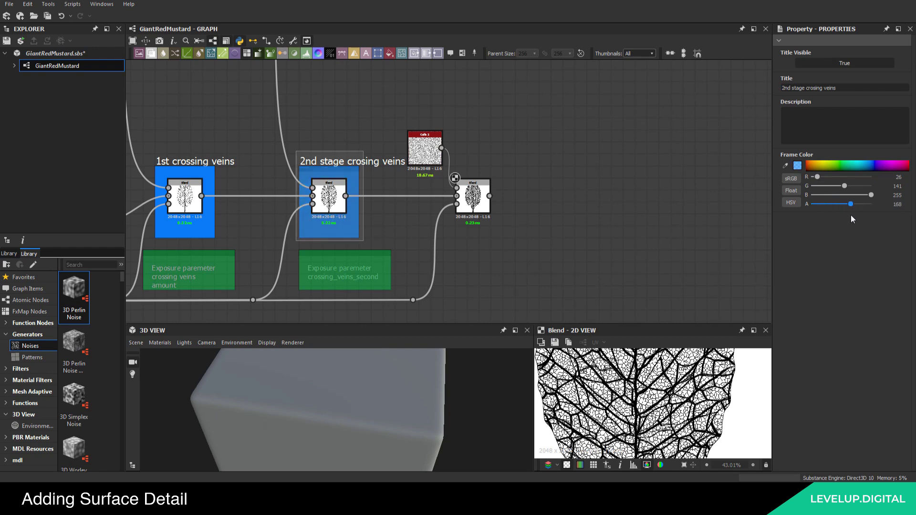
{"action": "left_click", "coordinate": [205, 166]}
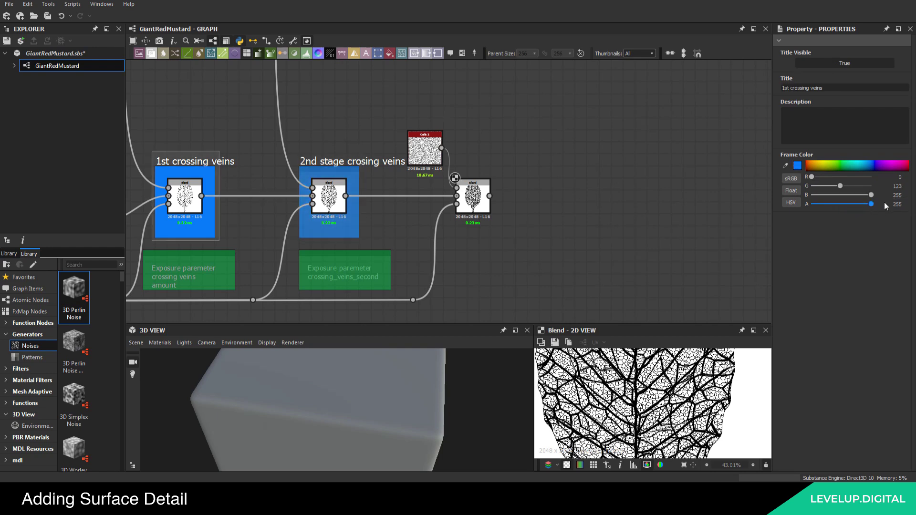
{"action": "left_click", "coordinate": [325, 159]}
{"action": "left_click_drag", "start_coordinate": [850, 206], "coordinate": [845, 206]}
{"action": "left_click", "coordinate": [612, 187]}
Add a frame around the Cells 2 Blend and title it "surface"
{"action": "middle_click_drag", "start_coordinate": [523, 184], "coordinate": [511, 186]}
{"action": "left_click_drag", "start_coordinate": [513, 178], "coordinate": [453, 194]}
{"action": "left_click", "coordinate": [463, 54]}
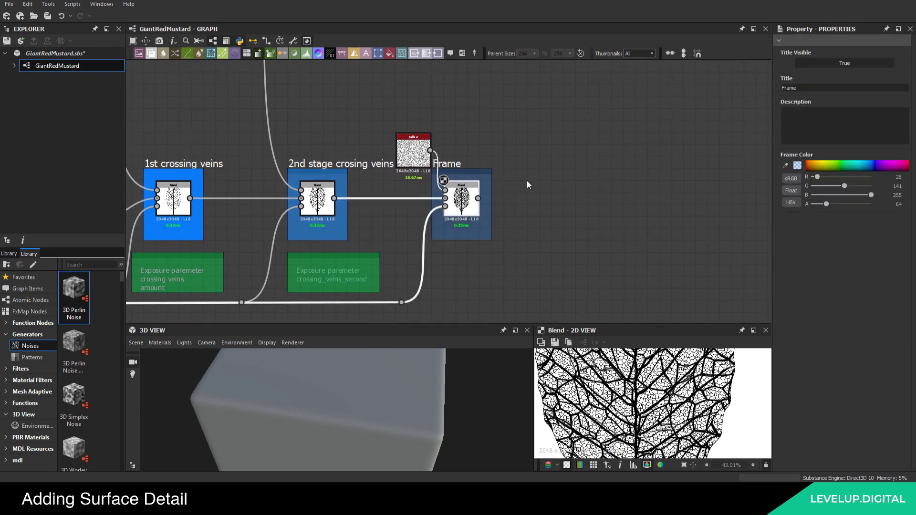
{"action": "left_click", "coordinate": [462, 163]}
{"action": "left_click_drag", "start_coordinate": [858, 88], "coordinate": [754, 88]}
{"action": "type", "text": "surface"}
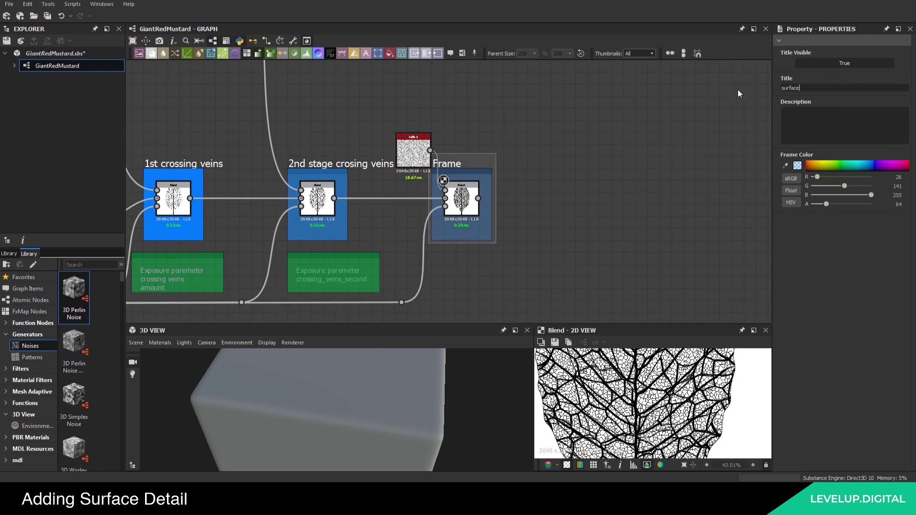
{"action": "left_click", "coordinate": [631, 139]}
Compare the blended vein detail with the Red-Giant-Mustard reference photo in Windows Photo Viewer
{"action": "scroll", "coordinate": [418, 176], "scroll_direction": "down", "scroll_amount": 2}
{"action": "middle_click_drag", "start_coordinate": [487, 184], "coordinate": [467, 220]}
{"action": "scroll", "coordinate": [394, 195], "scroll_direction": "up", "scroll_amount": 2}
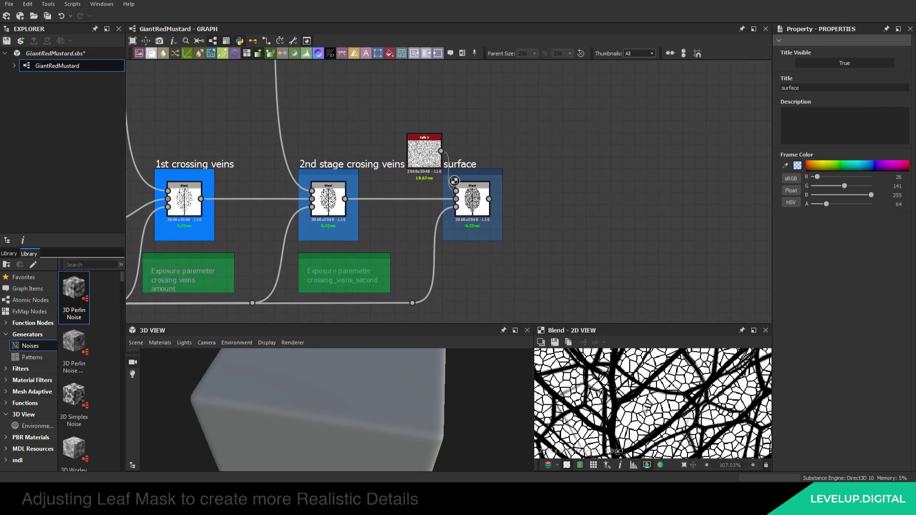
{"action": "key", "text": "alt+Tab"}
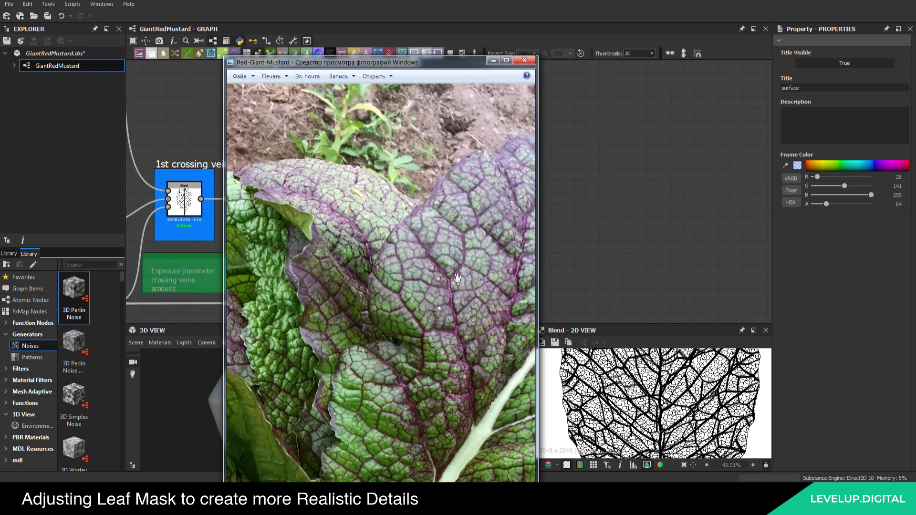
{"action": "scroll", "coordinate": [459, 280], "scroll_direction": "down", "scroll_amount": 5}
{"action": "scroll", "coordinate": [445, 227], "scroll_direction": "up", "scroll_amount": 5}
{"action": "left_click_drag", "start_coordinate": [445, 225], "coordinate": [369, 285]}
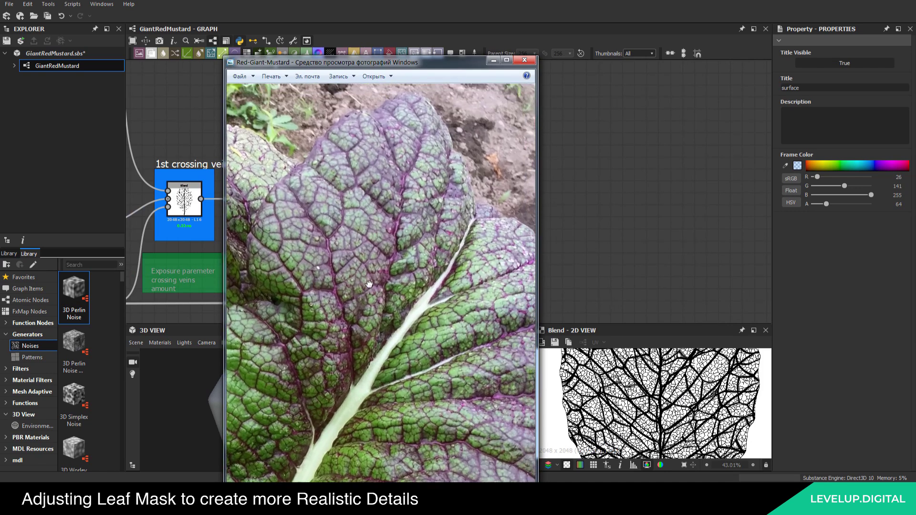
{"action": "left_click", "coordinate": [576, 258]}
Save the package and add a Blur HQ Grayscale node fed by the surface Blend's output
{"action": "left_click", "coordinate": [47, 16]}
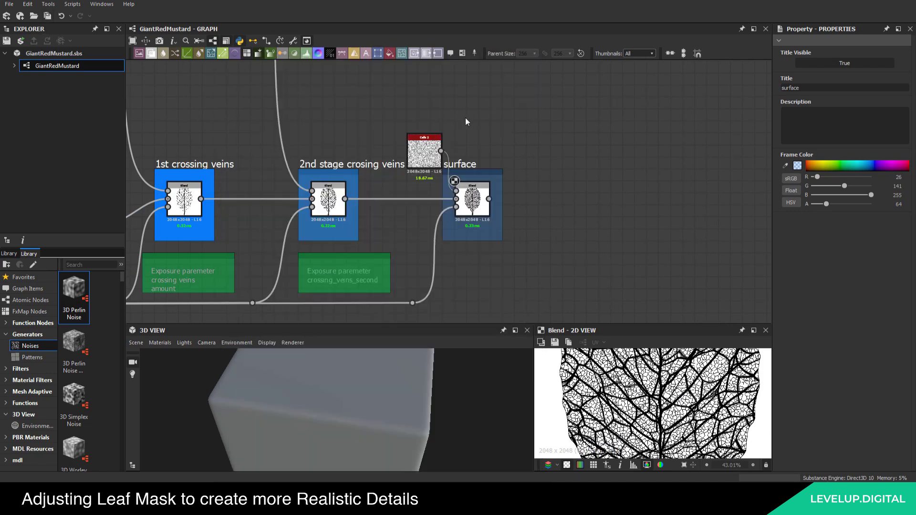
{"action": "scroll", "coordinate": [559, 190], "scroll_direction": "up", "scroll_amount": 2}
{"action": "left_click", "coordinate": [416, 189]}
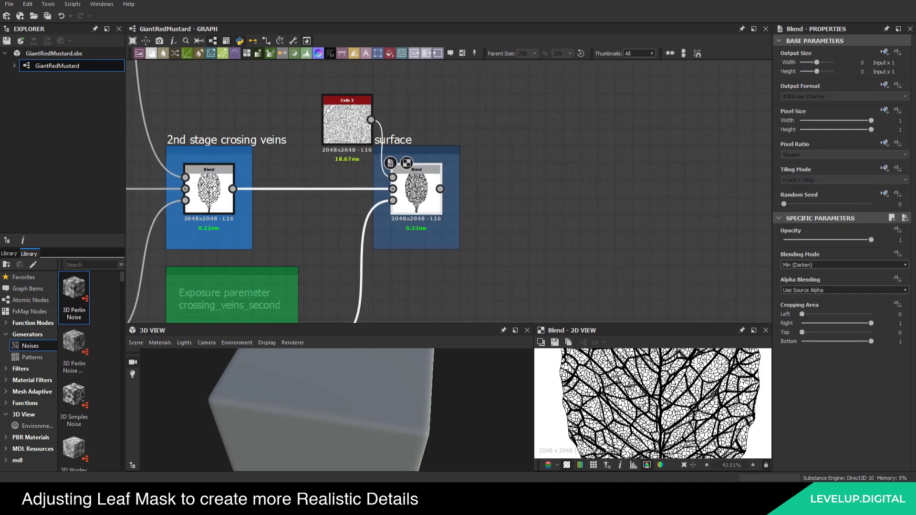
{"action": "key", "text": "space"}
{"action": "type", "text": "bl"}
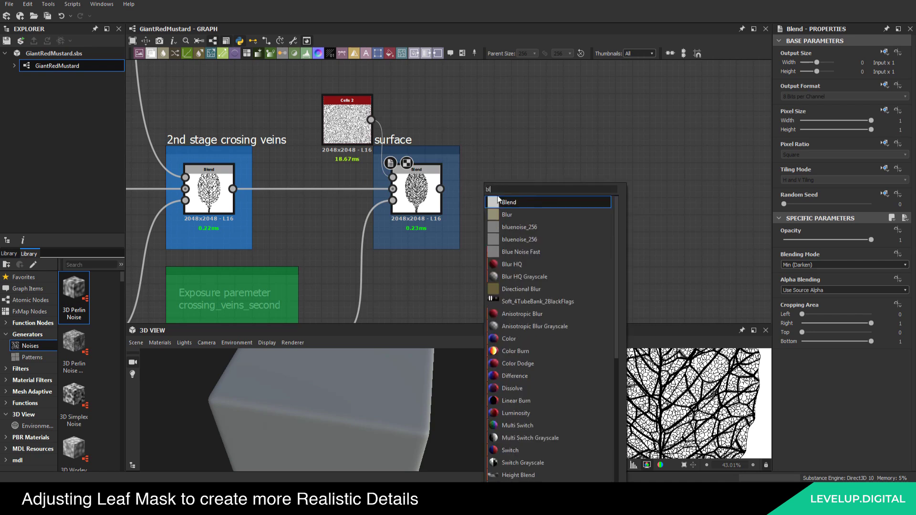
{"action": "left_click", "coordinate": [536, 276]}
{"action": "left_click_drag", "start_coordinate": [441, 189], "coordinate": [464, 191]}
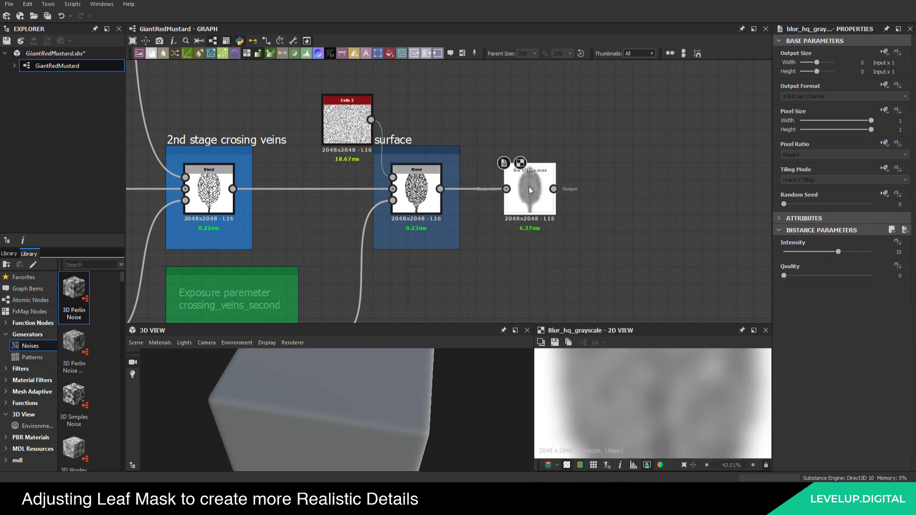
Duplicate the green crossing_veins_secondary note and place the copy beneath the surface frame
{"action": "middle_click_drag", "start_coordinate": [265, 275], "coordinate": [373, 216]}
{"action": "left_click", "coordinate": [316, 242]}
{"action": "key", "text": "ctrl+c"}
{"action": "key", "text": "ctrl+v"}
{"action": "left_click_drag", "start_coordinate": [528, 193], "coordinate": [557, 215]}
{"action": "left_click", "coordinate": [558, 289]}
Change the text of the note beneath the surface frame to "Exposure paremeter leaf_bubbles_amount"
{"action": "left_click", "coordinate": [503, 256]}
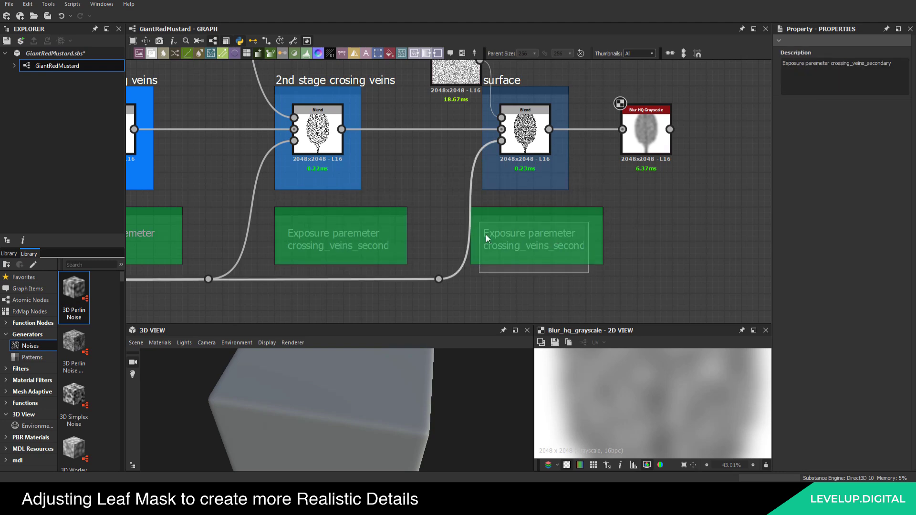
{"action": "left_click_drag", "start_coordinate": [860, 67], "coordinate": [835, 68]}
{"action": "key", "text": "BackSpace"}
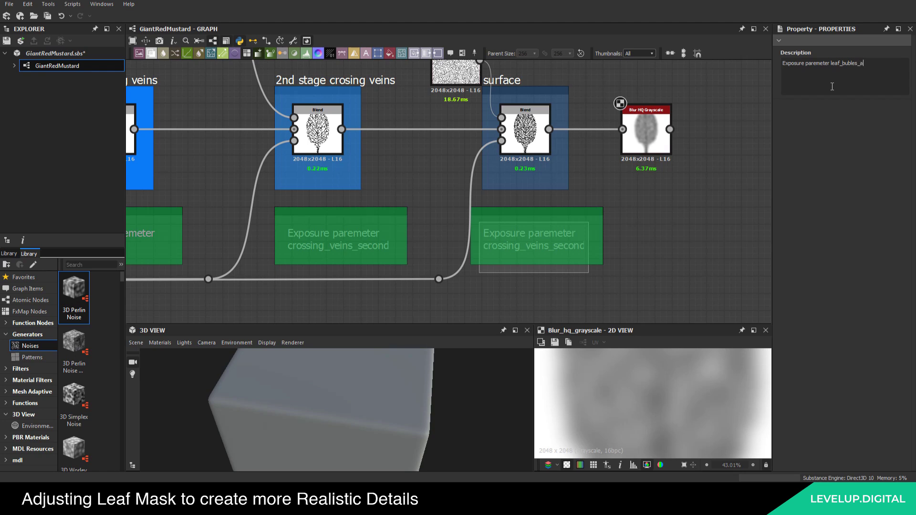
{"action": "type", "text": "b"}
{"action": "left_click", "coordinate": [643, 224]}
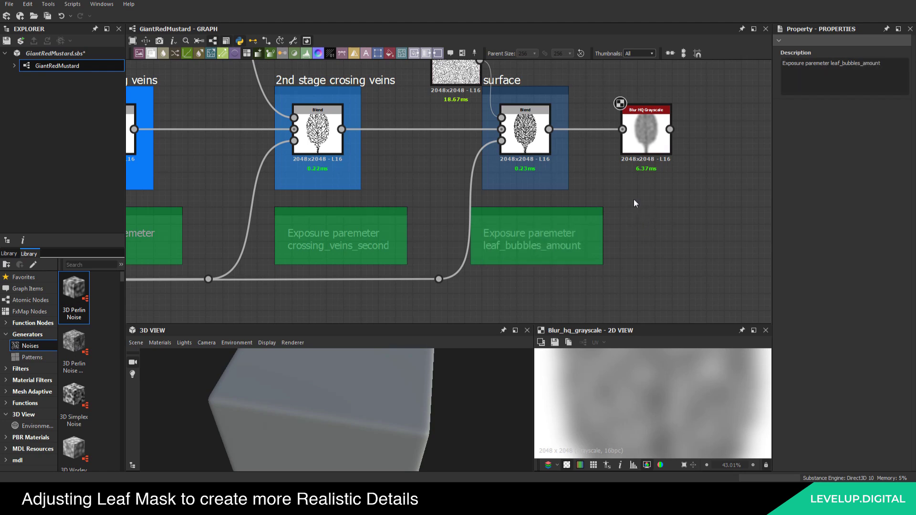
Save the package and set the Blur HQ Grayscale node's Intensity to 0.78
{"action": "left_click", "coordinate": [48, 16]}
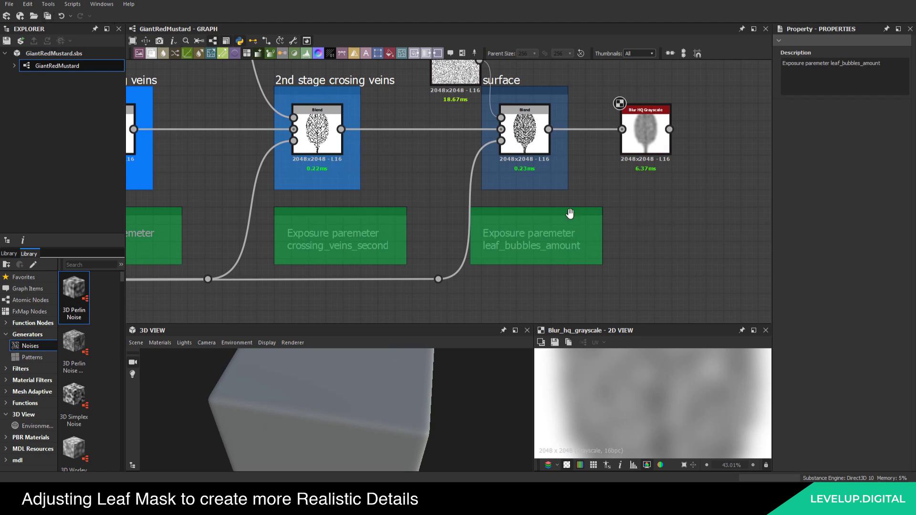
{"action": "scroll", "coordinate": [579, 215], "scroll_direction": "down", "scroll_amount": 5}
{"action": "scroll", "coordinate": [399, 215], "scroll_direction": "up", "scroll_amount": 3}
{"action": "left_click_drag", "start_coordinate": [400, 215], "coordinate": [422, 210]}
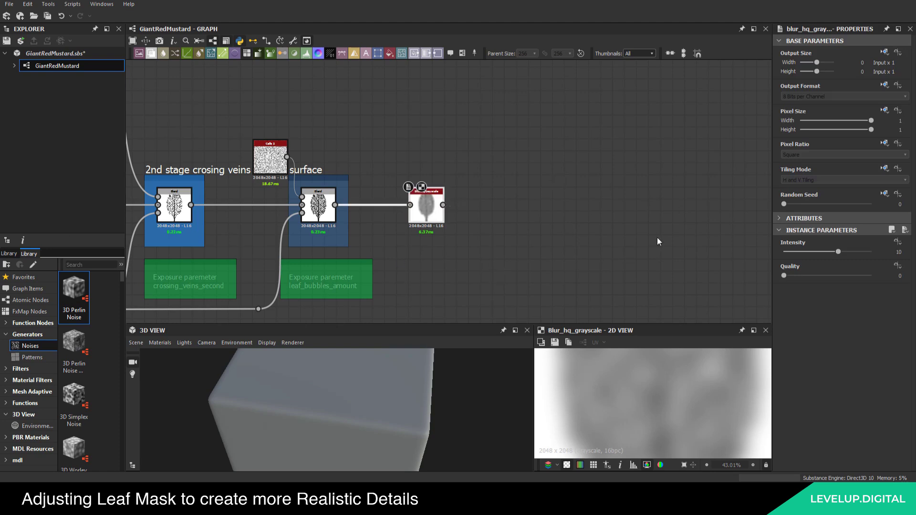
{"action": "left_click", "coordinate": [898, 252]}
{"action": "key", "text": "Return"}
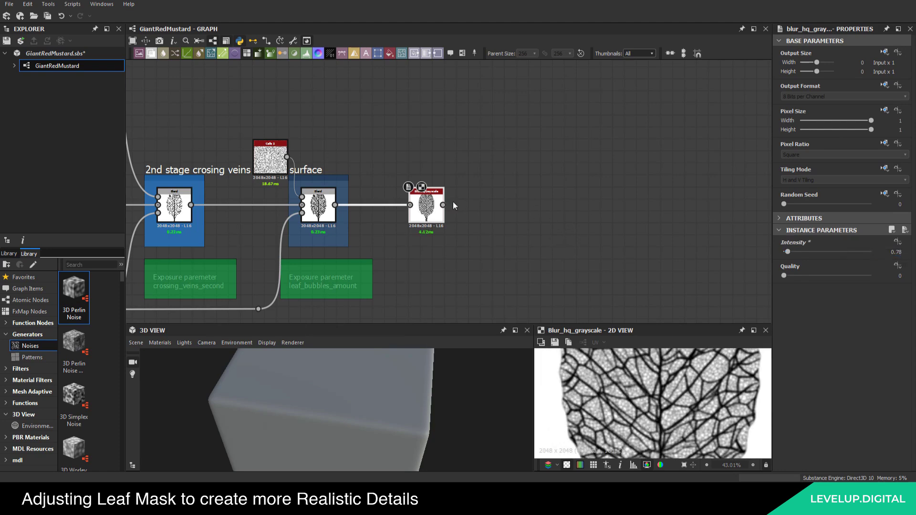
Add a Slope Blur Grayscale node, feeding its Grayscale input from the surface Blend and its Slope input from the Blur HQ Grayscale
{"action": "middle_click_drag", "start_coordinate": [429, 210], "coordinate": [366, 218]}
{"action": "left_click_drag", "start_coordinate": [366, 218], "coordinate": [381, 254]}
{"action": "key", "text": "space"}
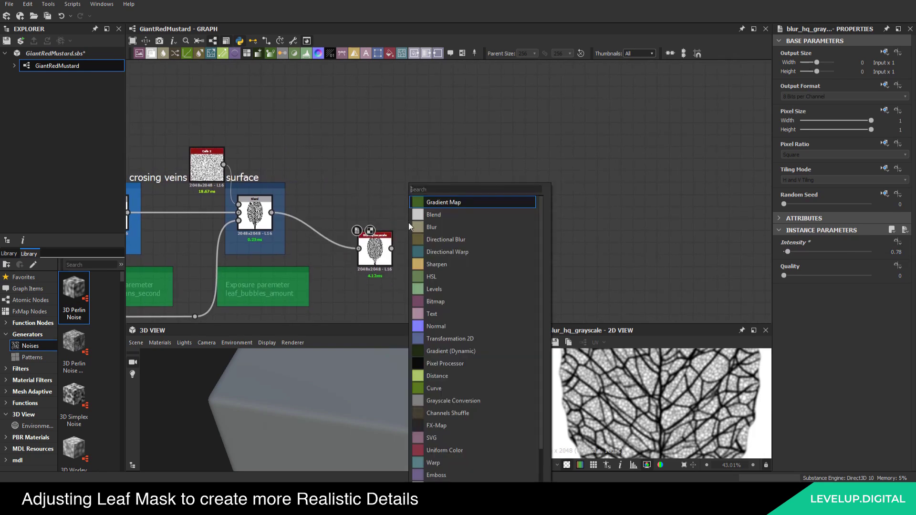
{"action": "type", "text": "slop"}
{"action": "left_click", "coordinate": [450, 217]}
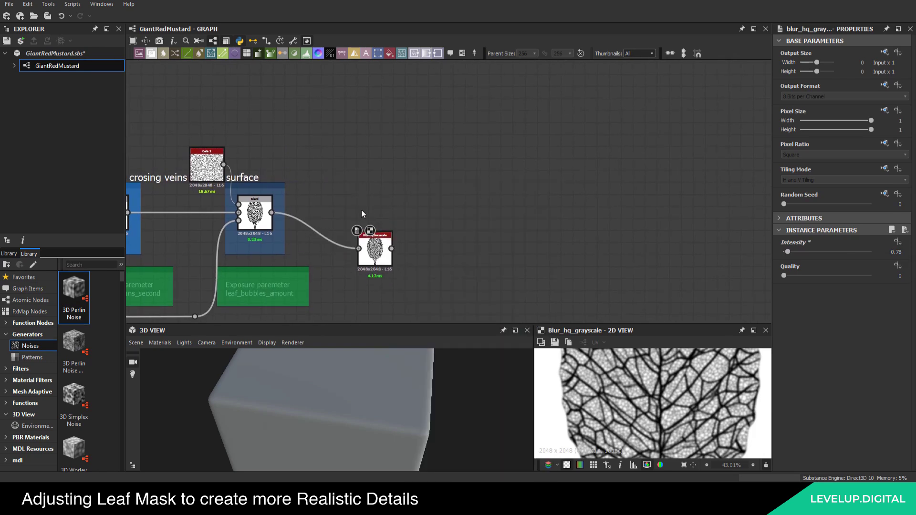
{"action": "scroll", "coordinate": [286, 205], "scroll_direction": "up", "scroll_amount": 2}
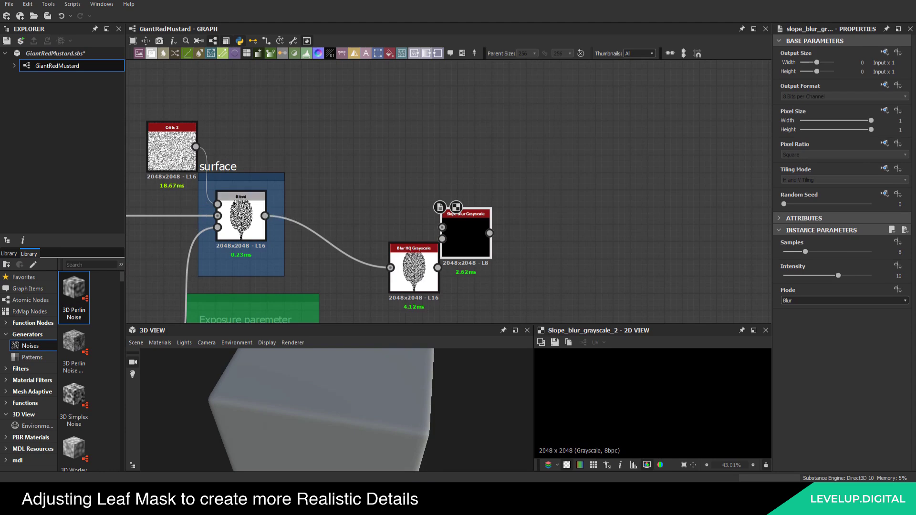
{"action": "left_click_drag", "start_coordinate": [465, 225], "coordinate": [500, 207]}
{"action": "left_click_drag", "start_coordinate": [265, 216], "coordinate": [515, 215]}
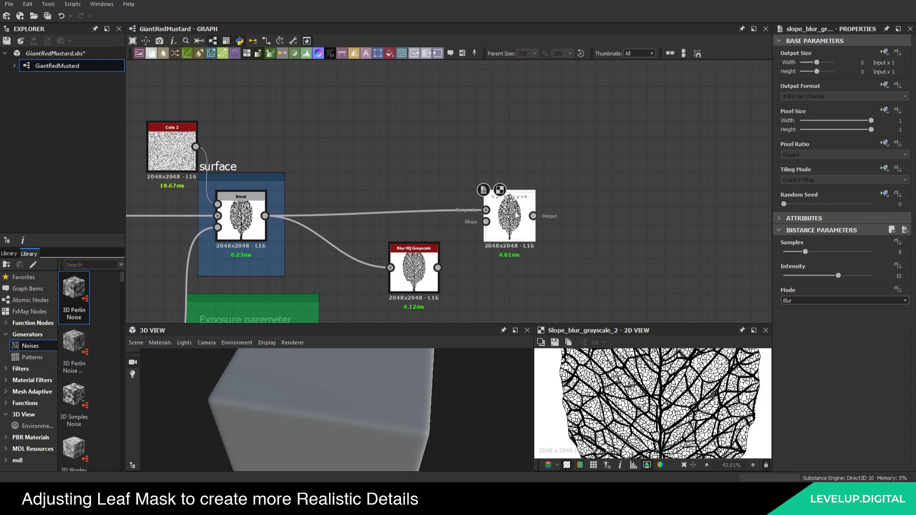
{"action": "left_click_drag", "start_coordinate": [438, 268], "coordinate": [510, 215]}
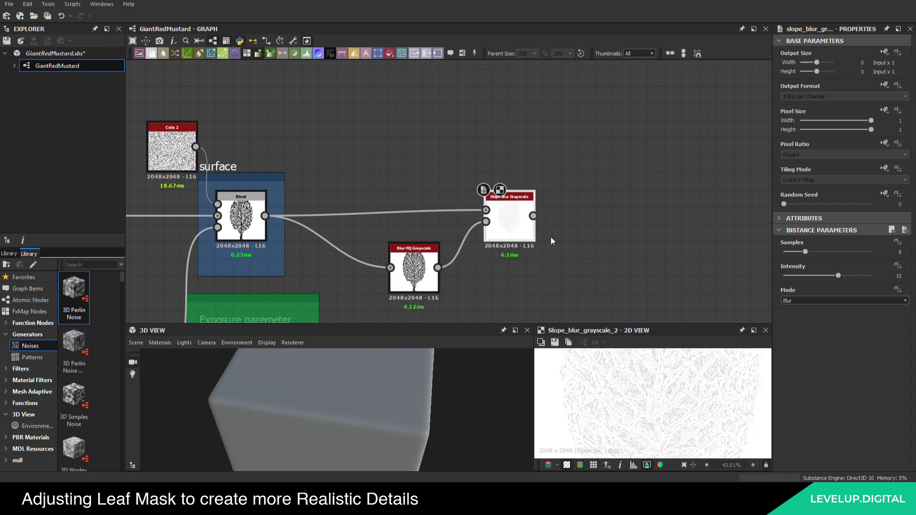
Set the Slope Blur Grayscale to 32 samples, Intensity 0.03 and Mode Max
{"action": "left_click", "coordinate": [904, 252]}
{"action": "type", "text": "32"}
{"action": "key", "text": "Return"}
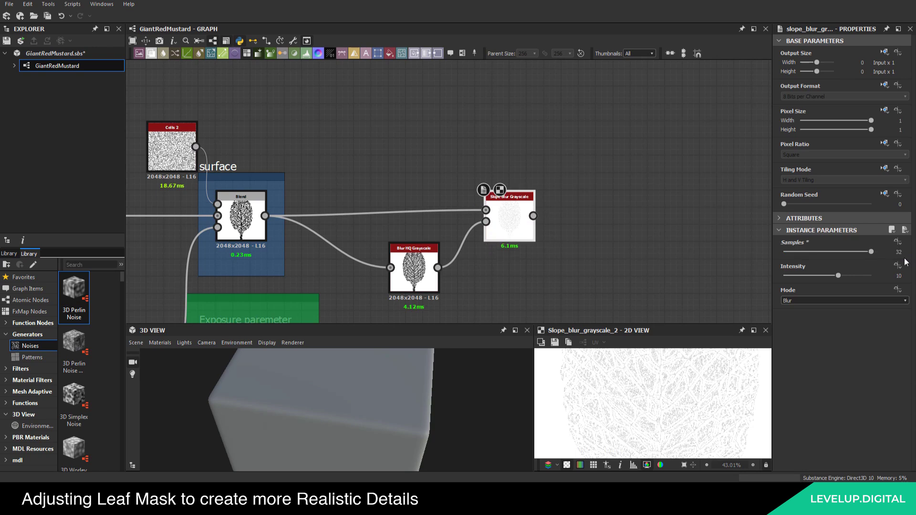
{"action": "left_click", "coordinate": [903, 275]}
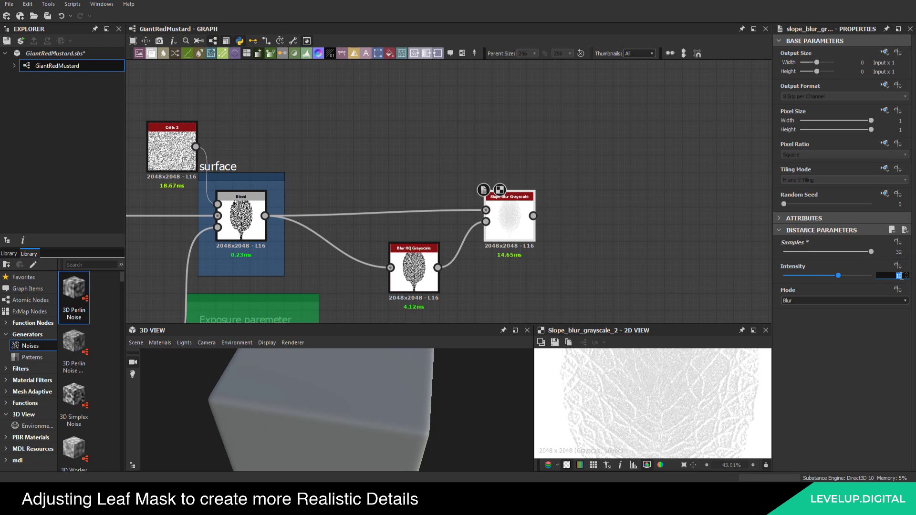
{"action": "type", "text": "0.03"}
{"action": "key", "text": "Return"}
{"action": "left_click", "coordinate": [811, 299]}
{"action": "left_click", "coordinate": [794, 319]}
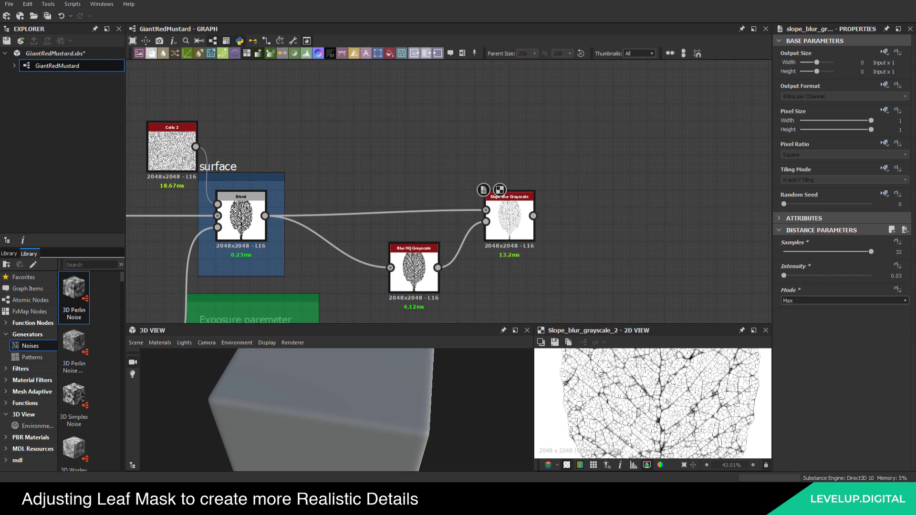
Examine the slope-blurred vein detail across the leaf in the 2D view
{"action": "middle_click_drag", "start_coordinate": [644, 253], "coordinate": [520, 234]}
{"action": "scroll", "coordinate": [390, 202], "scroll_direction": "up", "scroll_amount": 3}
{"action": "left_click", "coordinate": [390, 202]}
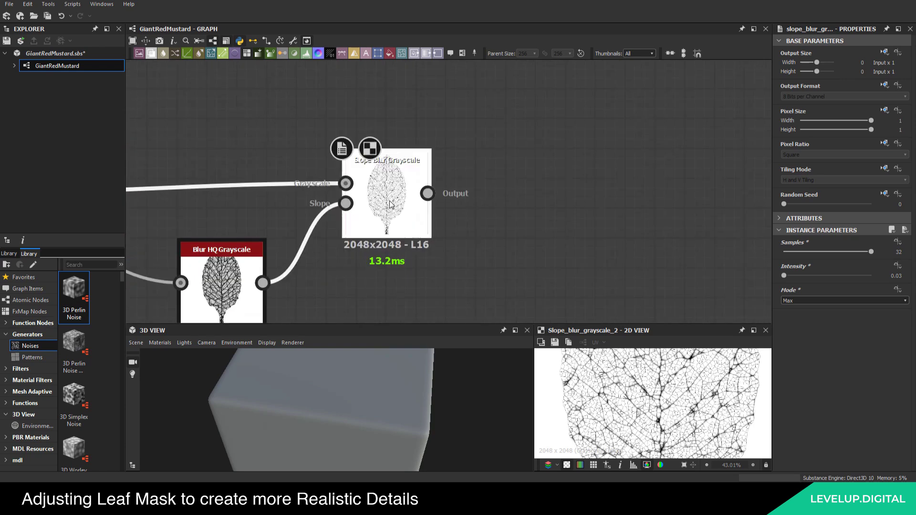
{"action": "scroll", "coordinate": [644, 411], "scroll_direction": "up", "scroll_amount": 5}
{"action": "scroll", "coordinate": [664, 422], "scroll_direction": "down", "scroll_amount": 6}
{"action": "middle_click_drag", "start_coordinate": [671, 427], "coordinate": [645, 428]}
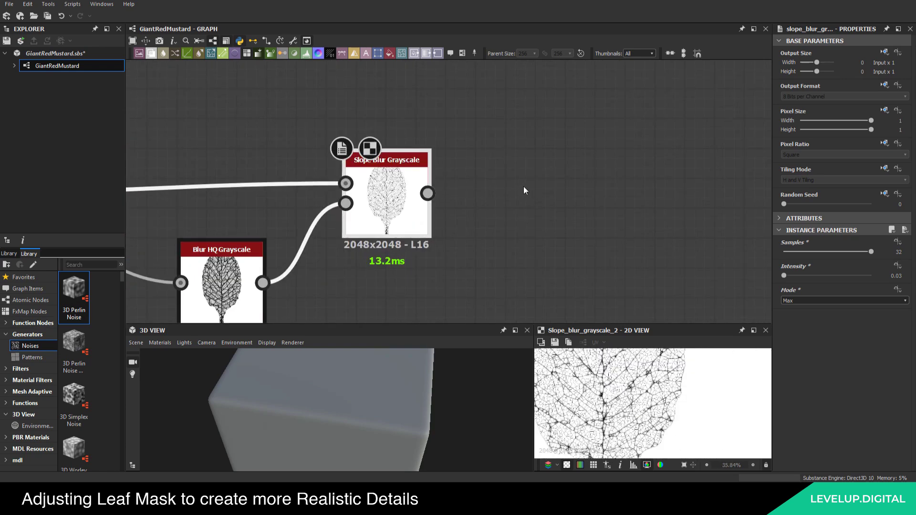
{"action": "middle_click_drag", "start_coordinate": [528, 191], "coordinate": [490, 178]}
{"action": "scroll", "coordinate": [624, 383], "scroll_direction": "down", "scroll_amount": 3}
{"action": "scroll", "coordinate": [624, 384], "scroll_direction": "up", "scroll_amount": 8}
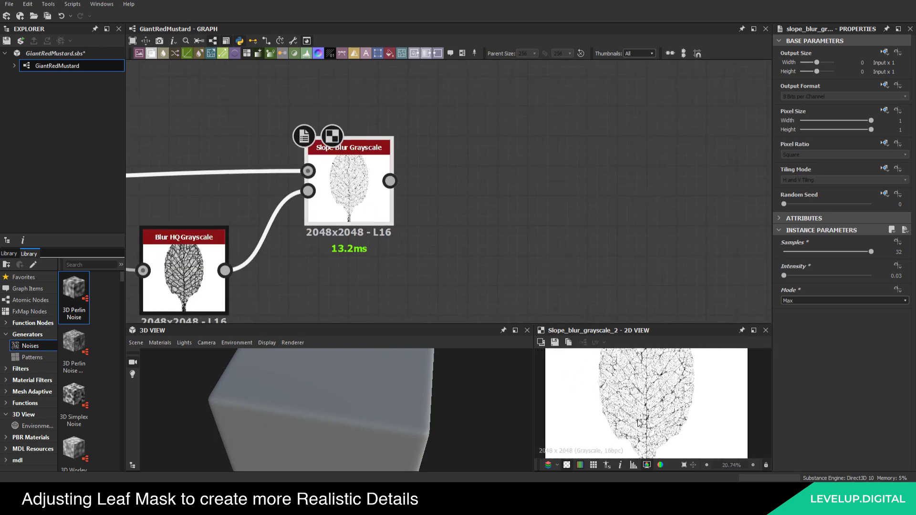
{"action": "middle_click_drag", "start_coordinate": [625, 384], "coordinate": [663, 397]}
{"action": "scroll", "coordinate": [639, 390], "scroll_direction": "down", "scroll_amount": 1}
Add a Levels node after the Slope Blur Grayscale and raise its input black point to about a quarter of the histogram
{"action": "left_click", "coordinate": [514, 217]}
{"action": "left_click", "coordinate": [361, 179]}
{"action": "key", "text": "space"}
{"action": "left_click", "coordinate": [402, 195]}
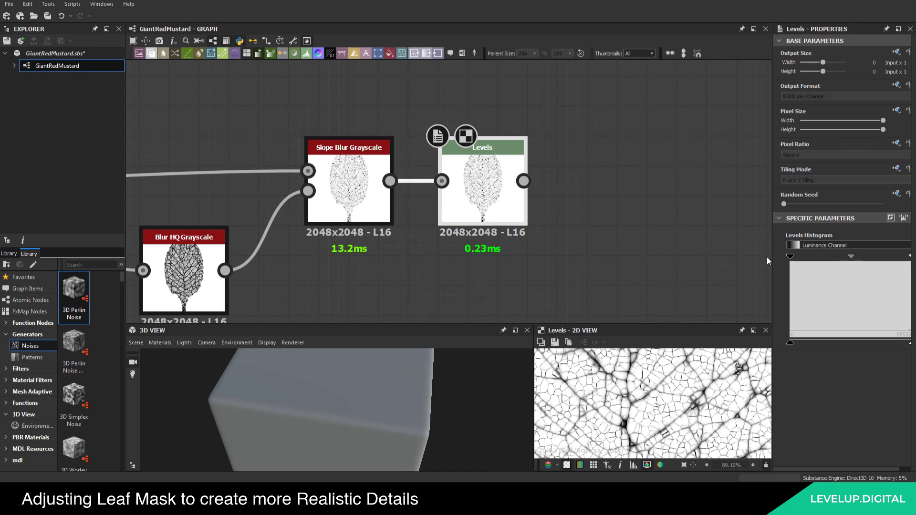
{"action": "left_click_drag", "start_coordinate": [790, 258], "coordinate": [823, 260]}
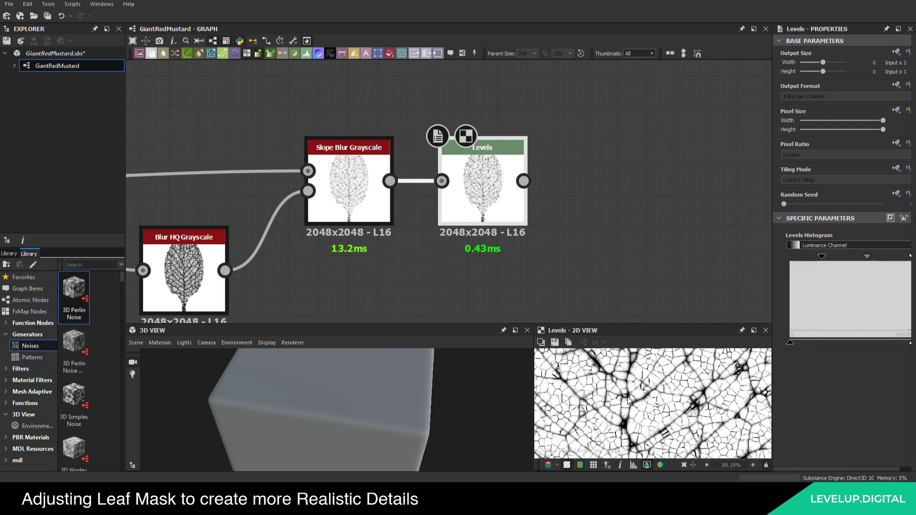
Compare the outputs of the Levels, Slope Blur Grayscale and Blur HQ Grayscale nodes in the 2D view
{"action": "scroll", "coordinate": [651, 390], "scroll_direction": "down", "scroll_amount": 1}
{"action": "scroll", "coordinate": [625, 394], "scroll_direction": "up", "scroll_amount": 3}
{"action": "scroll", "coordinate": [626, 398], "scroll_direction": "down", "scroll_amount": 3}
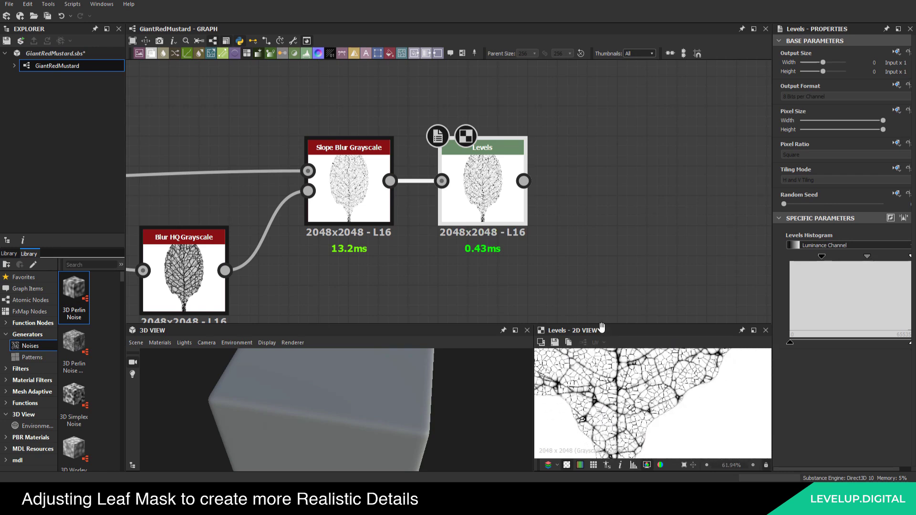
{"action": "scroll", "coordinate": [640, 423], "scroll_direction": "down", "scroll_amount": 1}
{"action": "scroll", "coordinate": [642, 388], "scroll_direction": "up", "scroll_amount": 3}
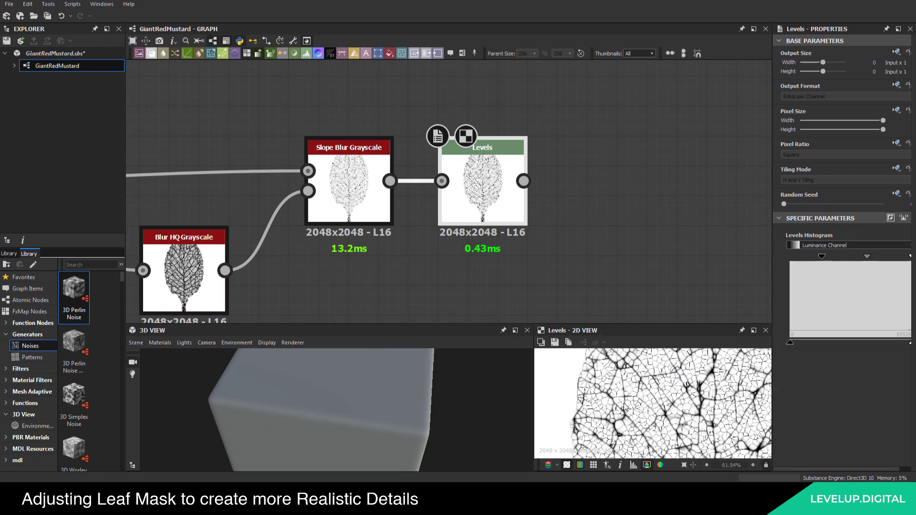
{"action": "scroll", "coordinate": [623, 400], "scroll_direction": "down", "scroll_amount": 1}
{"action": "middle_click_drag", "start_coordinate": [586, 253], "coordinate": [587, 265]}
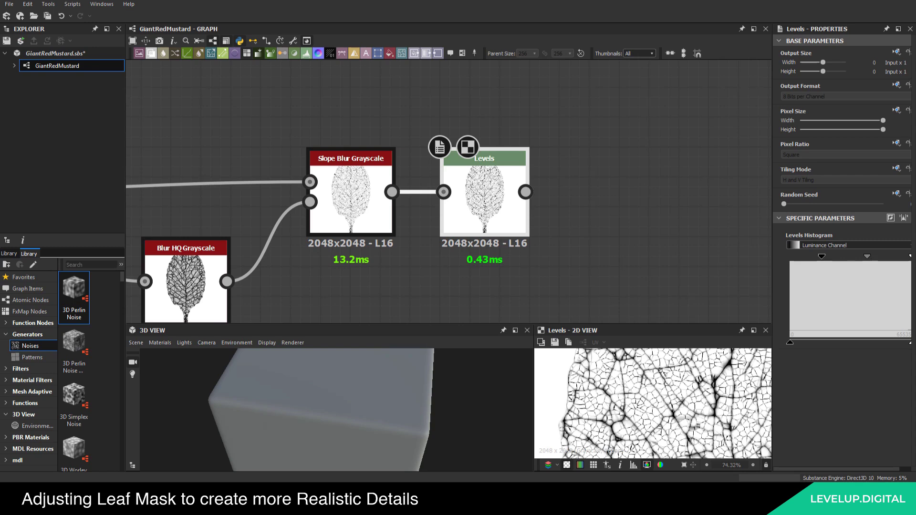
{"action": "double_click", "coordinate": [350, 205]}
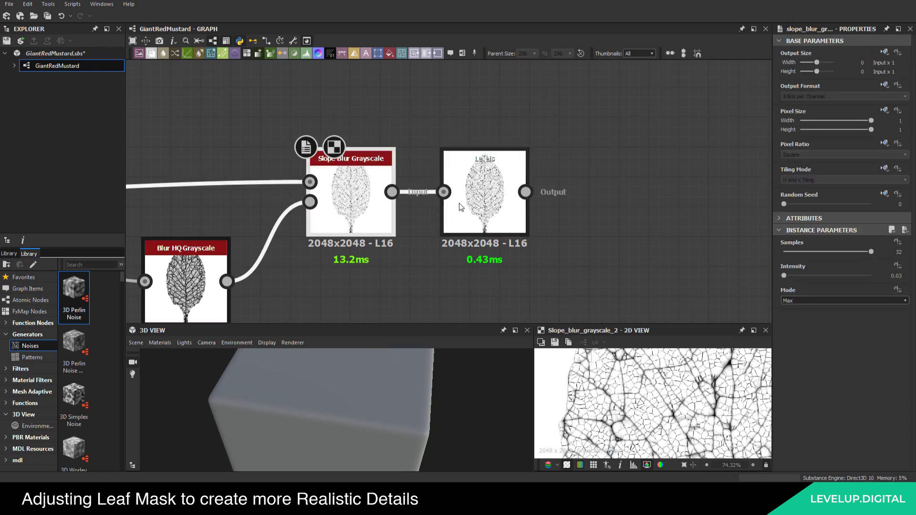
{"action": "middle_click_drag", "start_coordinate": [411, 203], "coordinate": [440, 180]}
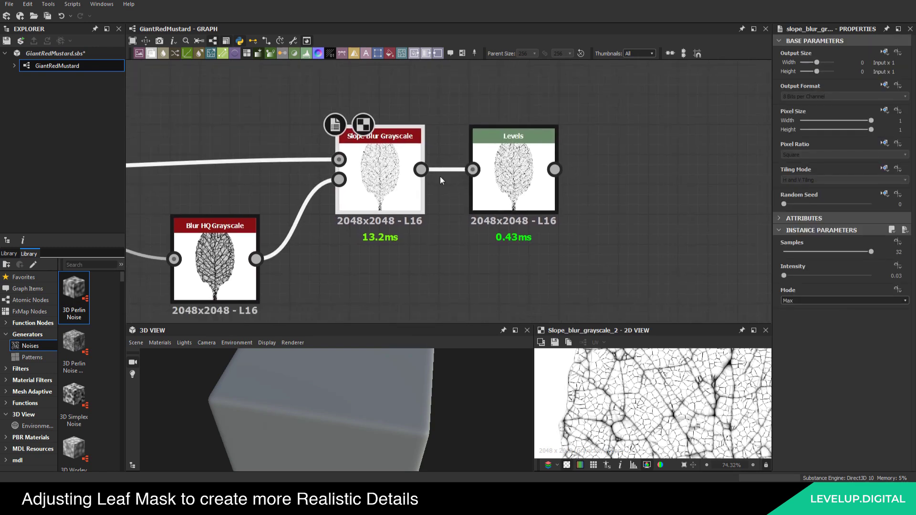
{"action": "scroll", "coordinate": [440, 177], "scroll_direction": "down", "scroll_amount": 6}
{"action": "middle_click_drag", "start_coordinate": [364, 205], "coordinate": [456, 209]}
{"action": "scroll", "coordinate": [455, 209], "scroll_direction": "up", "scroll_amount": 4}
{"action": "double_click", "coordinate": [458, 212]}
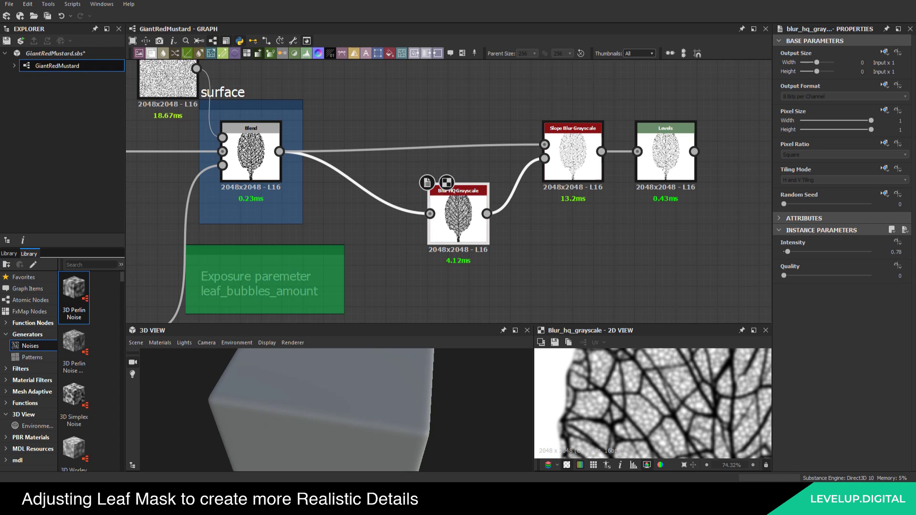
Insert another Blur HQ Grayscale node directly after the surface Blend and set its Intensity to 0.8
{"action": "middle_click_drag", "start_coordinate": [458, 171], "coordinate": [454, 211]}
{"action": "scroll", "coordinate": [419, 200], "scroll_direction": "up", "scroll_amount": 1}
{"action": "left_click", "coordinate": [213, 189]}
{"action": "left_click", "coordinate": [214, 187]}
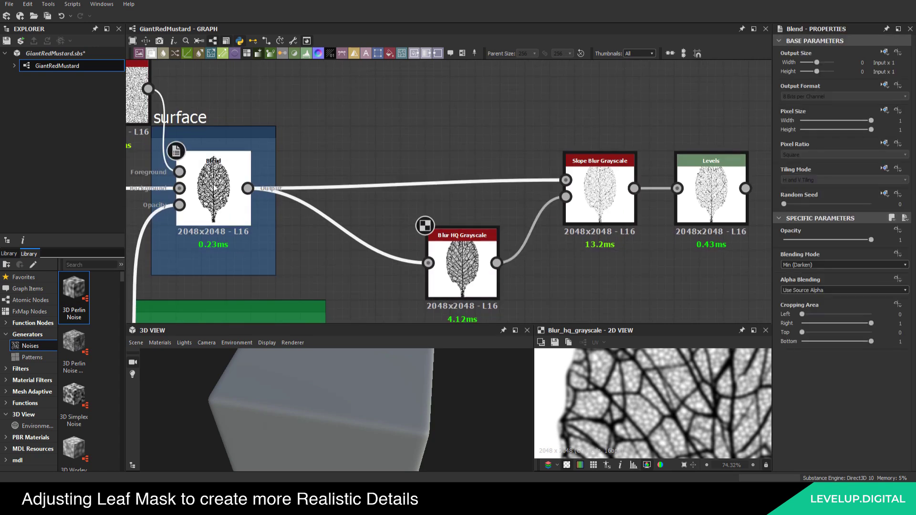
{"action": "key", "text": "space"}
{"action": "type", "text": "bl"}
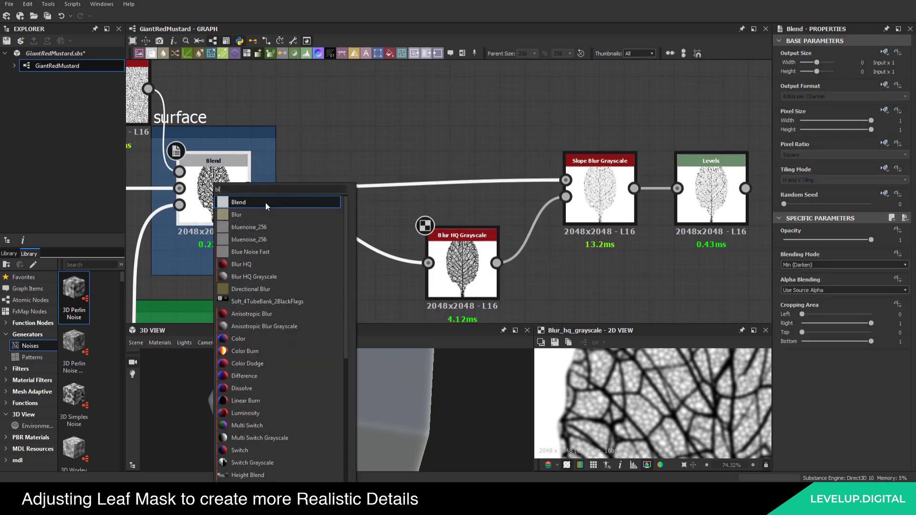
{"action": "left_click", "coordinate": [276, 277]}
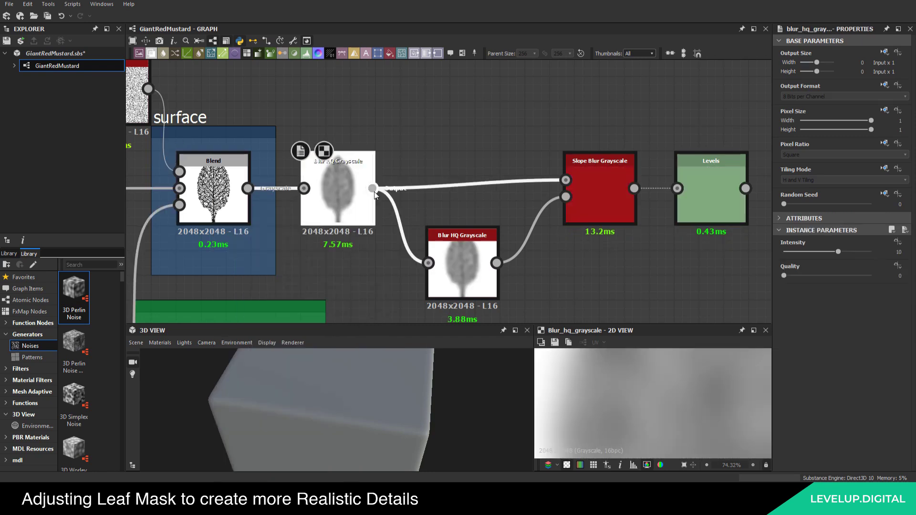
{"action": "double_click", "coordinate": [899, 251]}
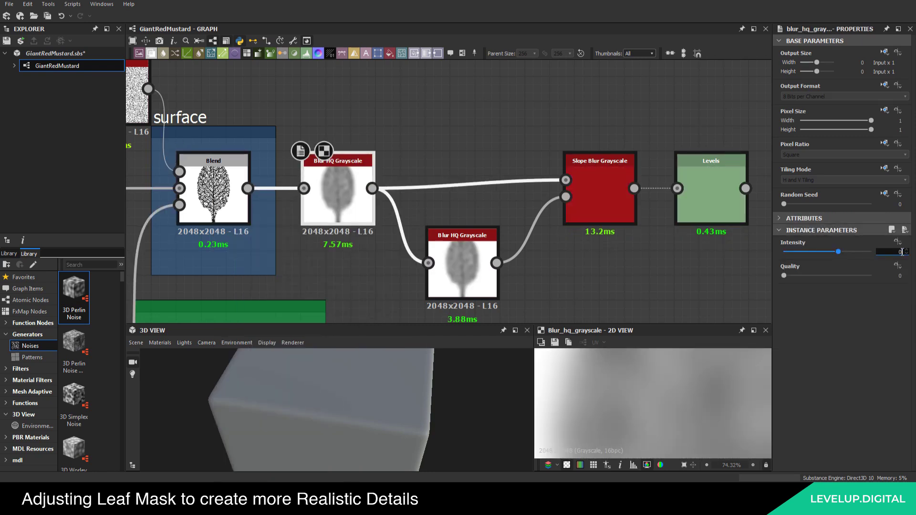
{"action": "type", "text": "0.8"}
{"action": "key", "text": "Return"}
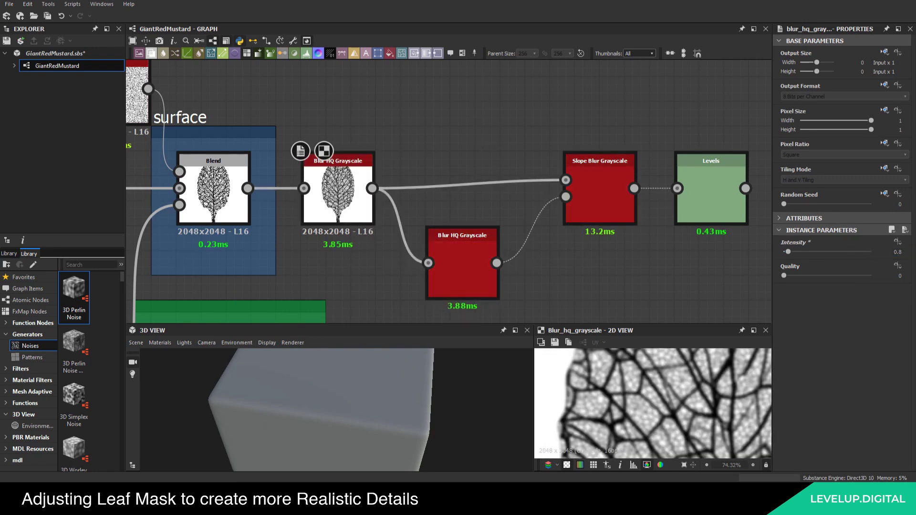
Check how the inserted blur affects the lower Blur HQ Grayscale, Slope Blur Grayscale and Levels outputs
{"action": "double_click", "coordinate": [449, 249]}
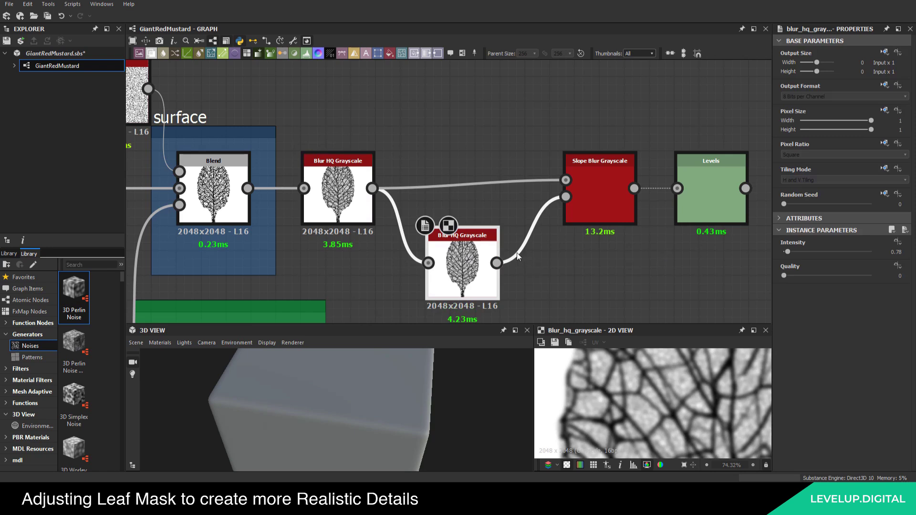
{"action": "double_click", "coordinate": [596, 194]}
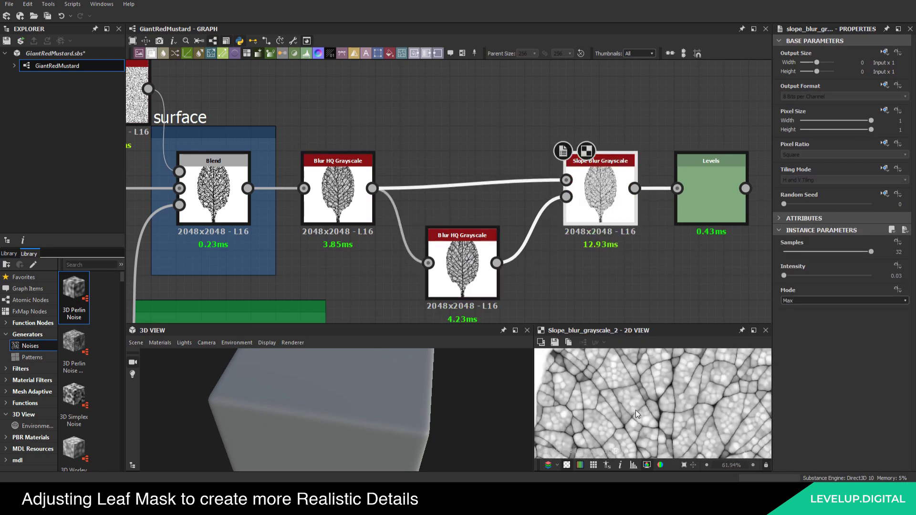
{"action": "scroll", "coordinate": [663, 420], "scroll_direction": "up", "scroll_amount": 1}
{"action": "scroll", "coordinate": [661, 424], "scroll_direction": "down", "scroll_amount": 5}
{"action": "middle_click_drag", "start_coordinate": [664, 403], "coordinate": [640, 404]}
{"action": "scroll", "coordinate": [622, 388], "scroll_direction": "up", "scroll_amount": 2}
{"action": "scroll", "coordinate": [622, 388], "scroll_direction": "down", "scroll_amount": 4}
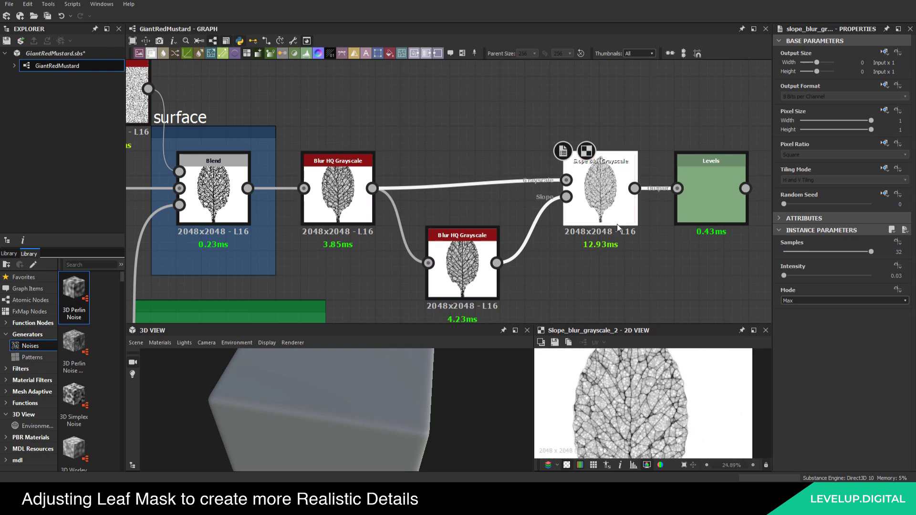
{"action": "middle_click_drag", "start_coordinate": [622, 259], "coordinate": [525, 257]}
{"action": "double_click", "coordinate": [615, 200]}
{"action": "scroll", "coordinate": [628, 419], "scroll_direction": "down", "scroll_amount": 4}
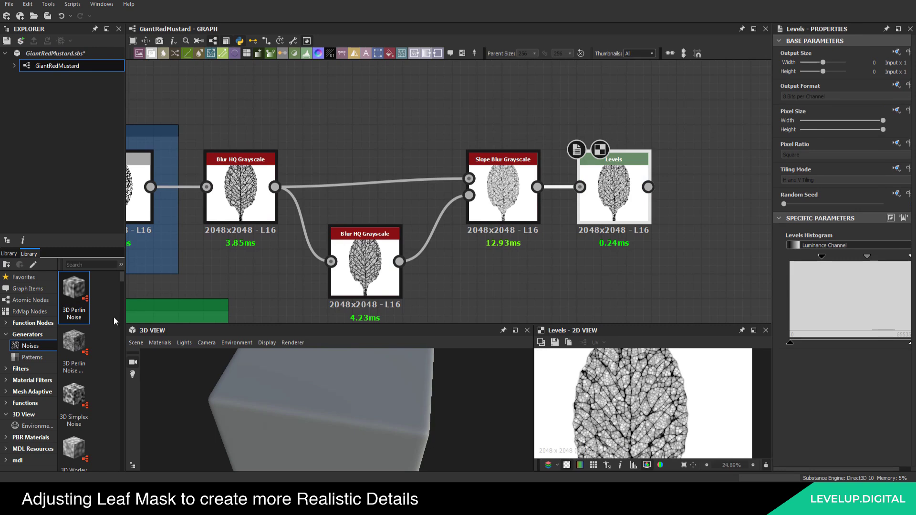
{"action": "middle_click_drag", "start_coordinate": [625, 414], "coordinate": [615, 400]}
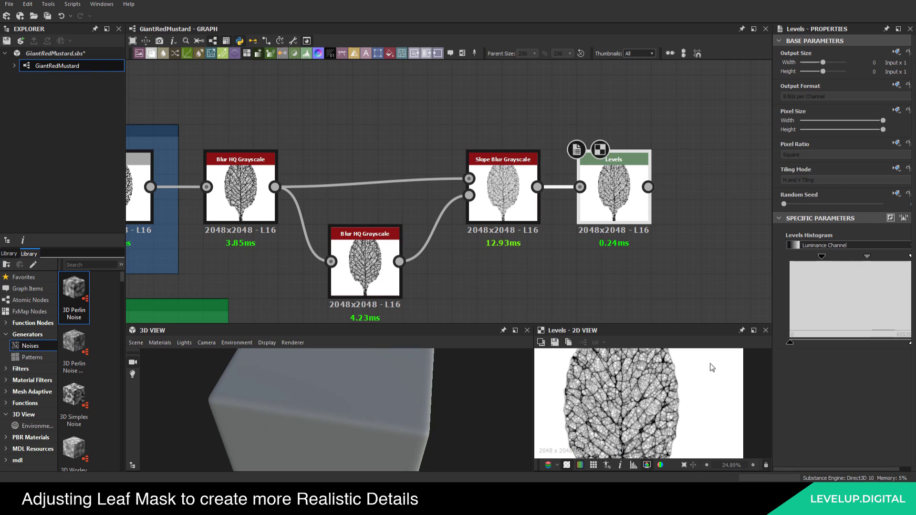
Rearrange the two Blur HQ Grayscale nodes and the Slope Blur Grayscale node into a more compact group beside the Levels node
{"action": "middle_click_drag", "start_coordinate": [619, 287], "coordinate": [605, 259]}
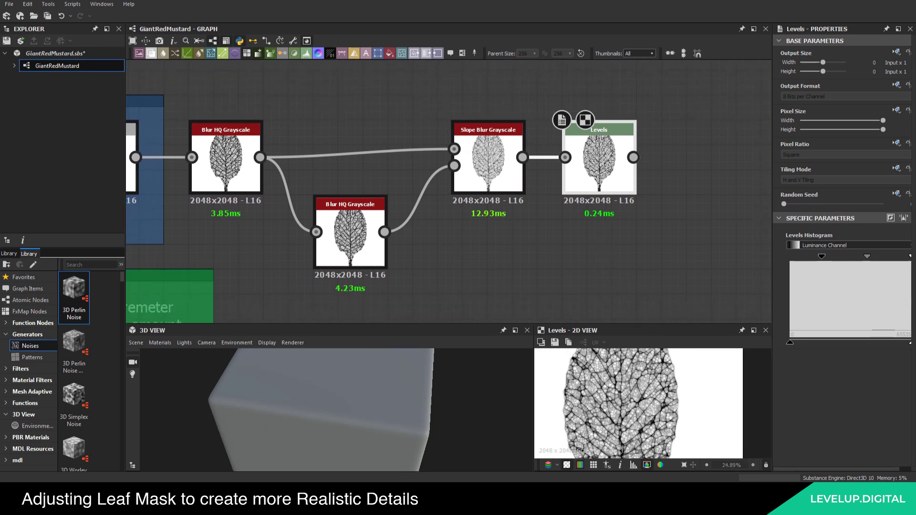
{"action": "scroll", "coordinate": [451, 229], "scroll_direction": "down", "scroll_amount": 4}
{"action": "scroll", "coordinate": [450, 233], "scroll_direction": "down", "scroll_amount": 4}
{"action": "scroll", "coordinate": [449, 233], "scroll_direction": "up", "scroll_amount": 5}
{"action": "middle_click_drag", "start_coordinate": [431, 207], "coordinate": [385, 218]}
{"action": "left_click_drag", "start_coordinate": [310, 209], "coordinate": [333, 210]}
{"action": "left_click_drag", "start_coordinate": [343, 245], "coordinate": [356, 244]}
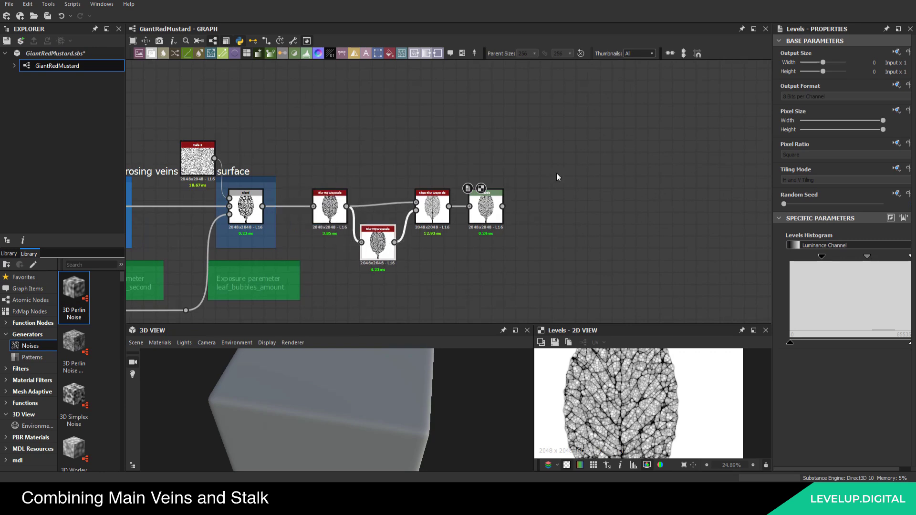
{"action": "left_click_drag", "start_coordinate": [430, 211], "coordinate": [424, 211]}
Move the two blurs, the Slope Blur Grayscale and the Levels together farther away from the surface frame, widening the gap
{"action": "left_click_drag", "start_coordinate": [543, 174], "coordinate": [319, 259]}
{"action": "middle_click_drag", "start_coordinate": [401, 245], "coordinate": [315, 243]}
{"action": "left_click_drag", "start_coordinate": [244, 213], "coordinate": [340, 213]}
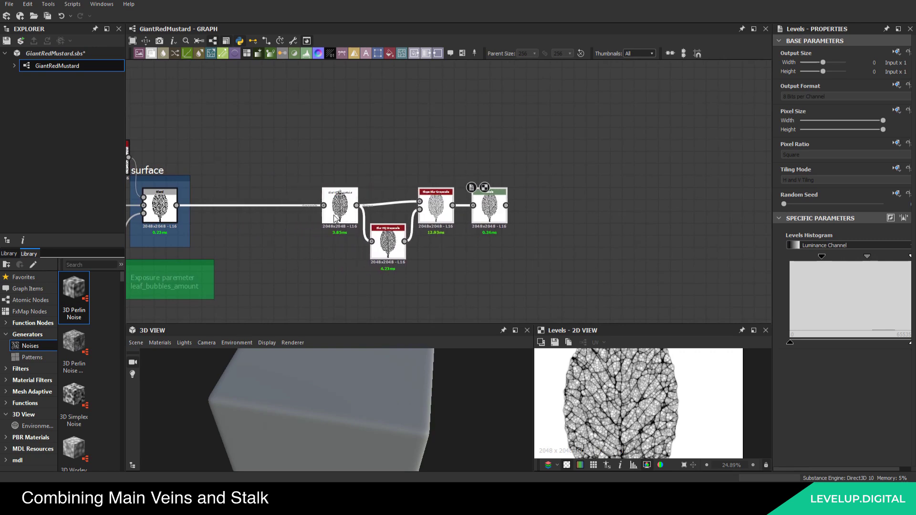
Save the graph and enlarge the 2D and 3D view area at the expense of the graph area
{"action": "scroll", "coordinate": [514, 208], "scroll_direction": "up", "scroll_amount": 2}
{"action": "key", "text": "ctrl+s"}
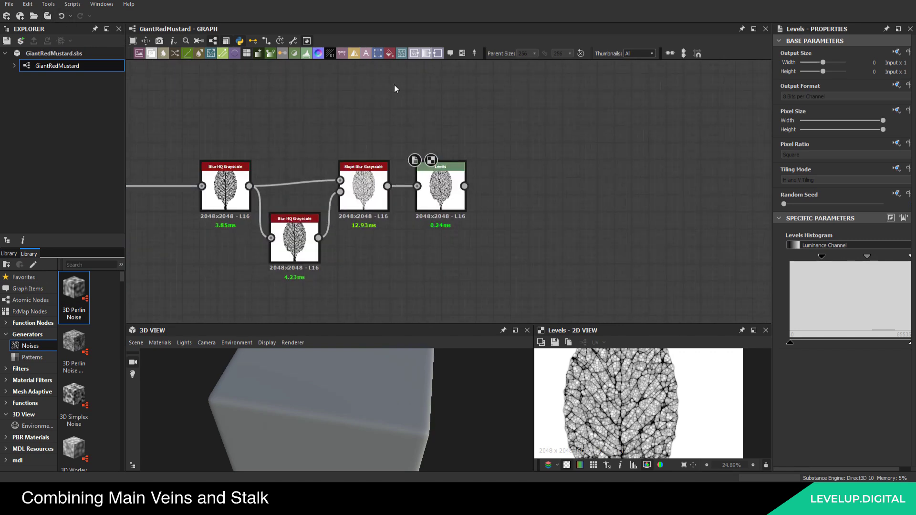
{"action": "left_click_drag", "start_coordinate": [616, 324], "coordinate": [615, 208]}
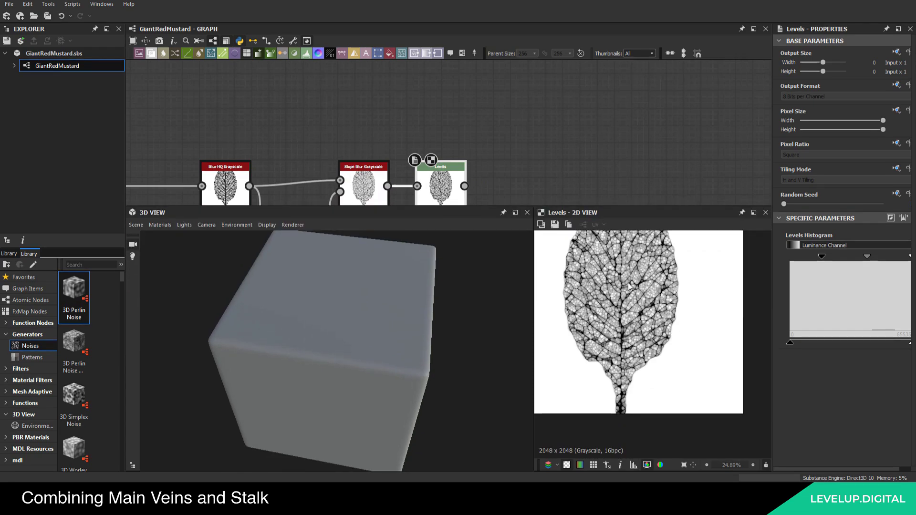
Examine the Levels output's vein detail up close and compare it with the Red-Giant-Mustard reference photo
{"action": "scroll", "coordinate": [650, 337], "scroll_direction": "up", "scroll_amount": 5}
{"action": "scroll", "coordinate": [649, 338], "scroll_direction": "down", "scroll_amount": 4}
{"action": "middle_click_drag", "start_coordinate": [651, 404], "coordinate": [660, 380]}
{"action": "middle_click_drag", "start_coordinate": [658, 240], "coordinate": [662, 326]}
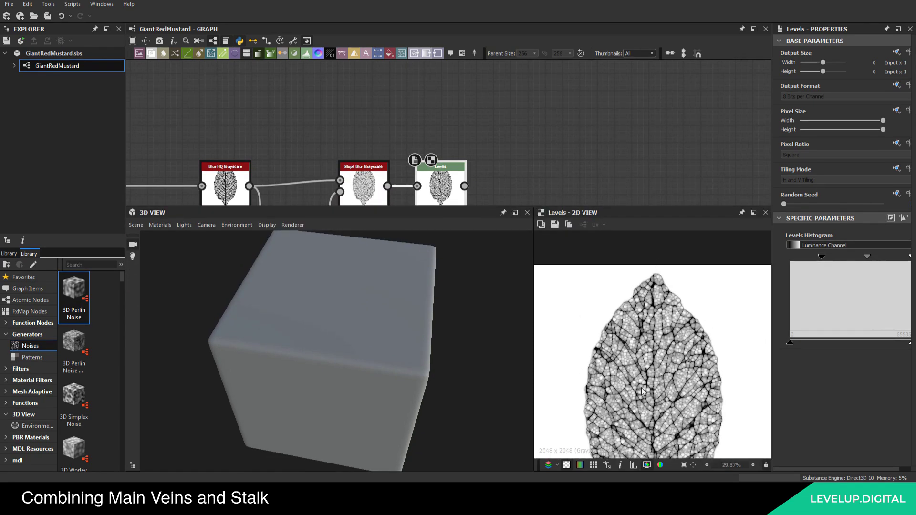
{"action": "scroll", "coordinate": [642, 396], "scroll_direction": "up", "scroll_amount": 4}
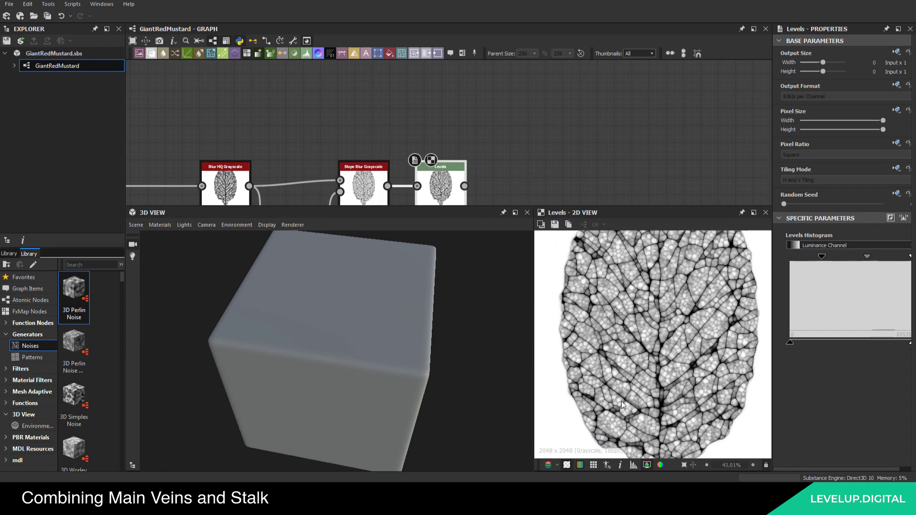
{"action": "middle_click_drag", "start_coordinate": [627, 260], "coordinate": [636, 354]}
{"action": "scroll", "coordinate": [635, 346], "scroll_direction": "up", "scroll_amount": 1}
{"action": "scroll", "coordinate": [642, 354], "scroll_direction": "up", "scroll_amount": 1}
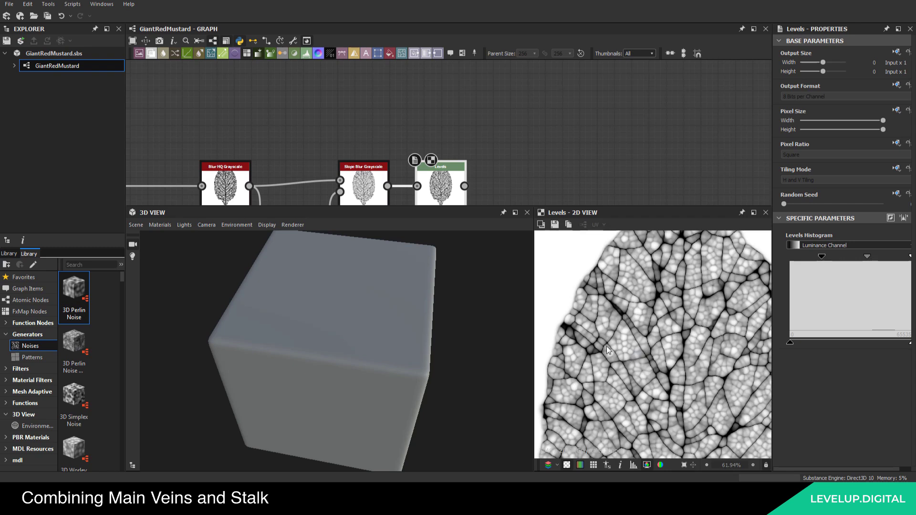
{"action": "left_click", "coordinate": [374, 503]}
{"action": "left_click_drag", "start_coordinate": [476, 337], "coordinate": [429, 314]}
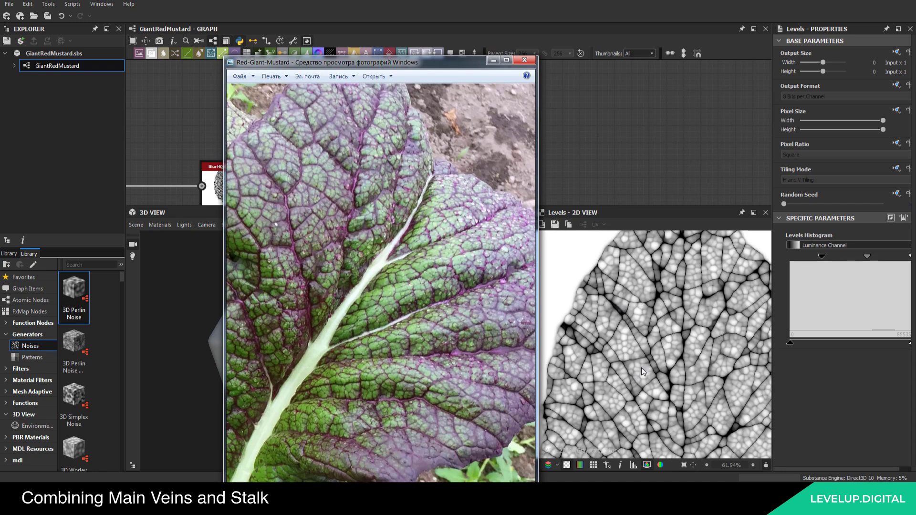
{"action": "left_click", "coordinate": [642, 354]}
{"action": "scroll", "coordinate": [668, 276], "scroll_direction": "down", "scroll_amount": 5}
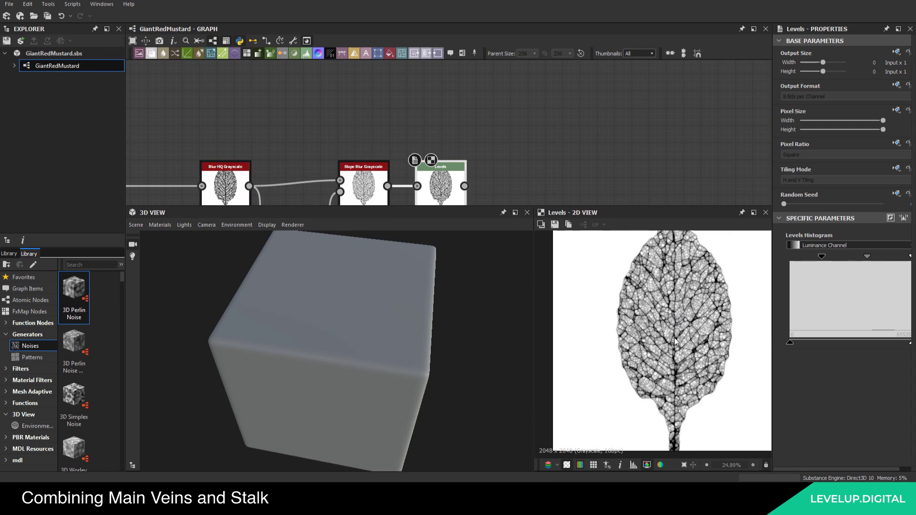
Shift the nodes beyond the Levels node farther along to free up room, and save the graph
{"action": "scroll", "coordinate": [514, 127], "scroll_direction": "down", "scroll_amount": 5}
{"action": "middle_click_drag", "start_coordinate": [490, 153], "coordinate": [478, 89]}
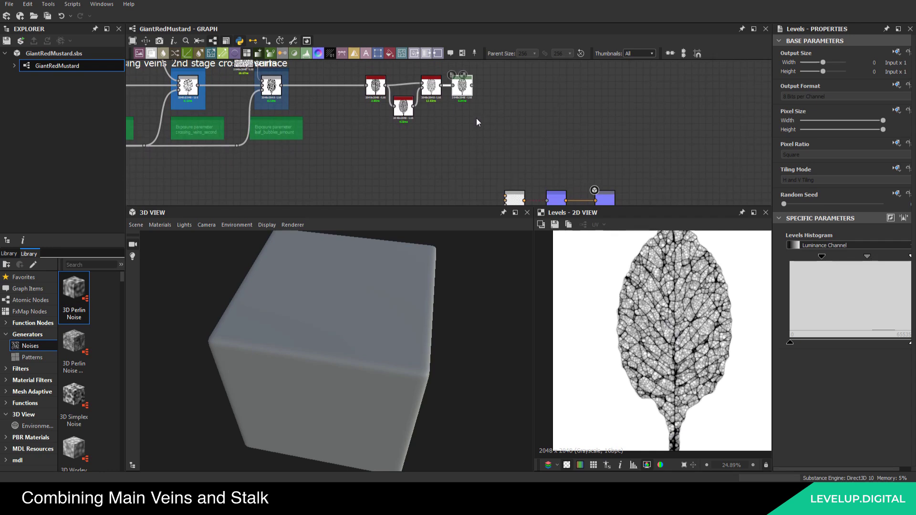
{"action": "middle_click_drag", "start_coordinate": [497, 128], "coordinate": [379, 129]}
{"action": "scroll", "coordinate": [446, 144], "scroll_direction": "down", "scroll_amount": 4}
{"action": "left_click_drag", "start_coordinate": [483, 151], "coordinate": [606, 152]}
{"action": "scroll", "coordinate": [393, 128], "scroll_direction": "up", "scroll_amount": 3}
{"action": "key", "text": "ctrl+s"}
Preview the stalk's Transformation 2D node, fed by the polygon below the Warp 1 st frame
{"action": "scroll", "coordinate": [387, 189], "scroll_direction": "down", "scroll_amount": 4}
{"action": "middle_click_drag", "start_coordinate": [292, 197], "coordinate": [449, 118]}
{"action": "middle_click_drag", "start_coordinate": [277, 144], "coordinate": [429, 144]}
{"action": "middle_click_drag", "start_coordinate": [346, 153], "coordinate": [477, 102]}
{"action": "scroll", "coordinate": [267, 135], "scroll_direction": "up", "scroll_amount": 6}
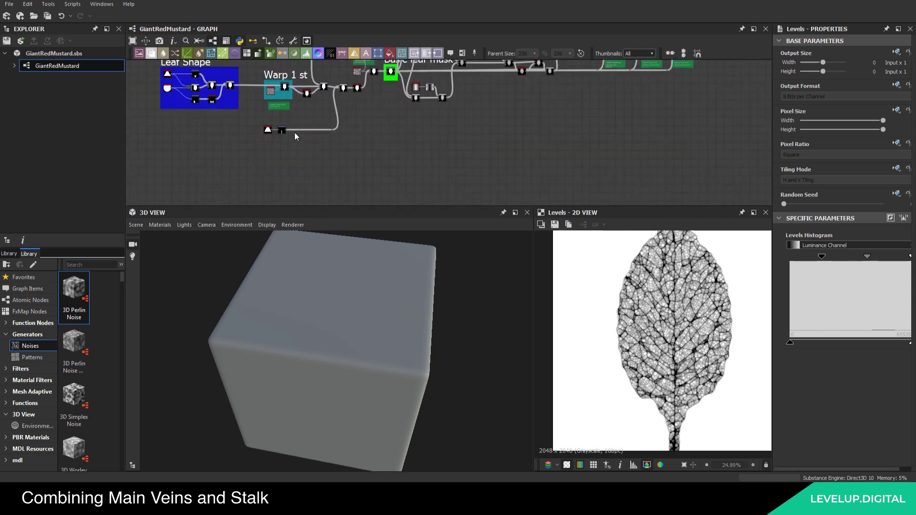
{"action": "double_click", "coordinate": [271, 134]}
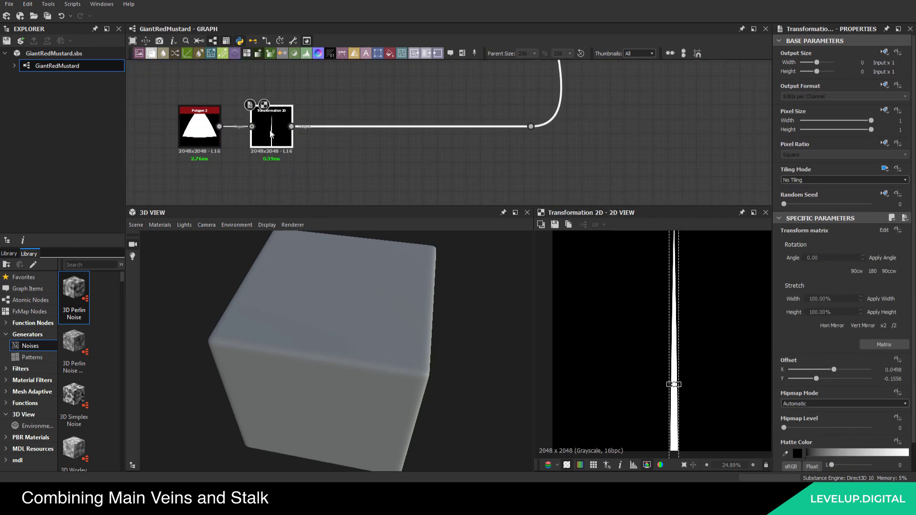
Add a Gradient Linear 3 node near the stalk's Transformation 2D, with Tiling 90 and Rotation 90
{"action": "middle_click_drag", "start_coordinate": [362, 153], "coordinate": [337, 167]}
{"action": "key", "text": "space"}
{"action": "type", "text": "li"}
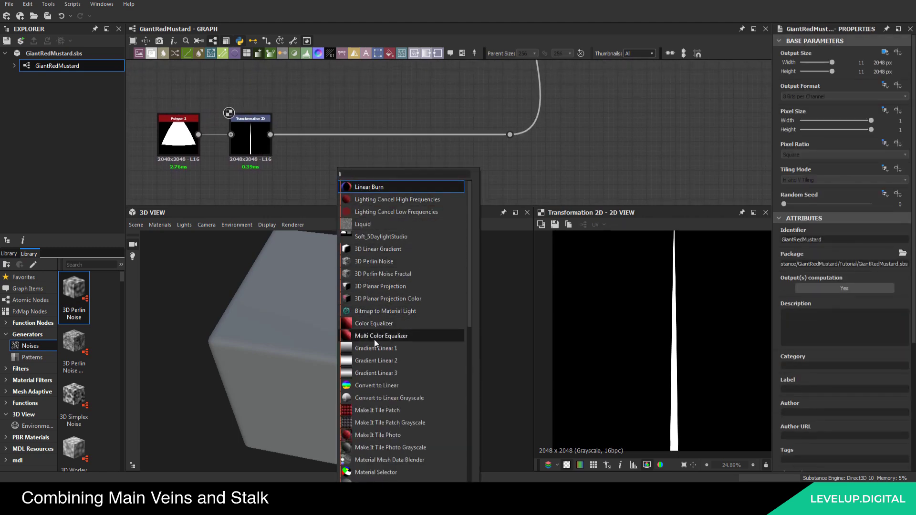
{"action": "left_click", "coordinate": [377, 373]}
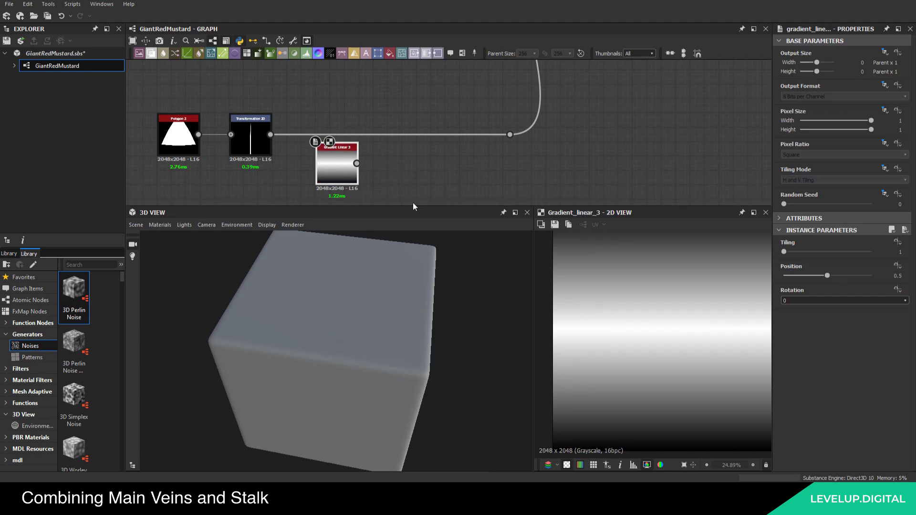
{"action": "left_click", "coordinate": [896, 253]}
{"action": "key", "text": "Return"}
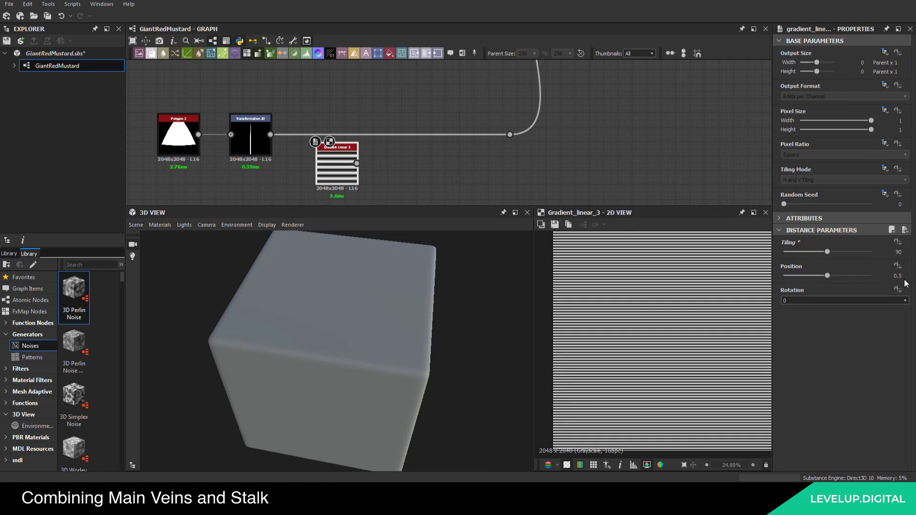
{"action": "left_click", "coordinate": [799, 299]}
{"action": "left_click", "coordinate": [786, 314]}
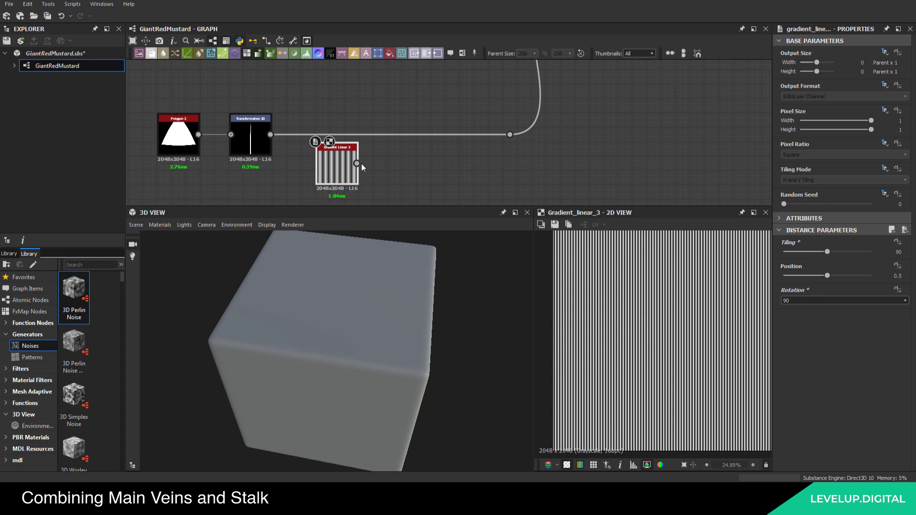
Move the Gradient Linear 3 node above the stalk's output wire, well past the Transformation 2D node
{"action": "middle_click_drag", "start_coordinate": [338, 160], "coordinate": [357, 147]}
{"action": "left_click_drag", "start_coordinate": [357, 147], "coordinate": [271, 181]}
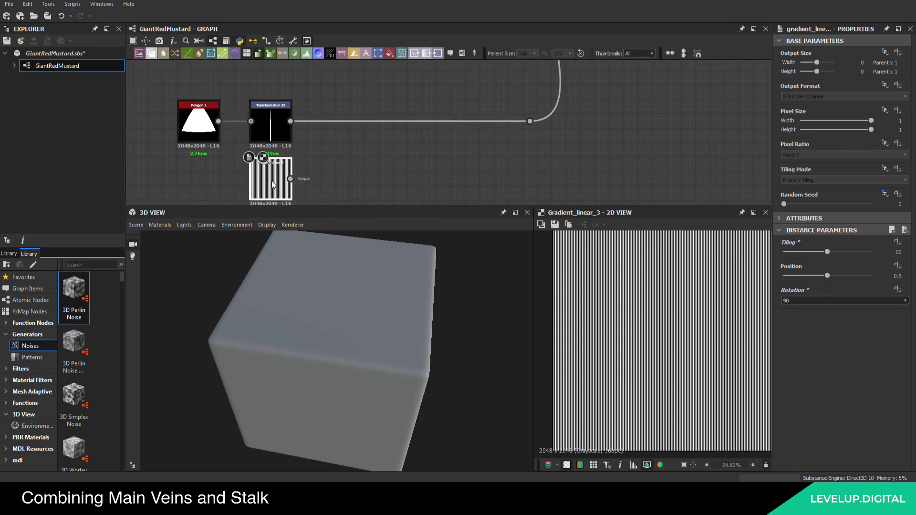
{"action": "middle_click_drag", "start_coordinate": [296, 154], "coordinate": [307, 178]}
{"action": "left_click_drag", "start_coordinate": [287, 195], "coordinate": [287, 85]}
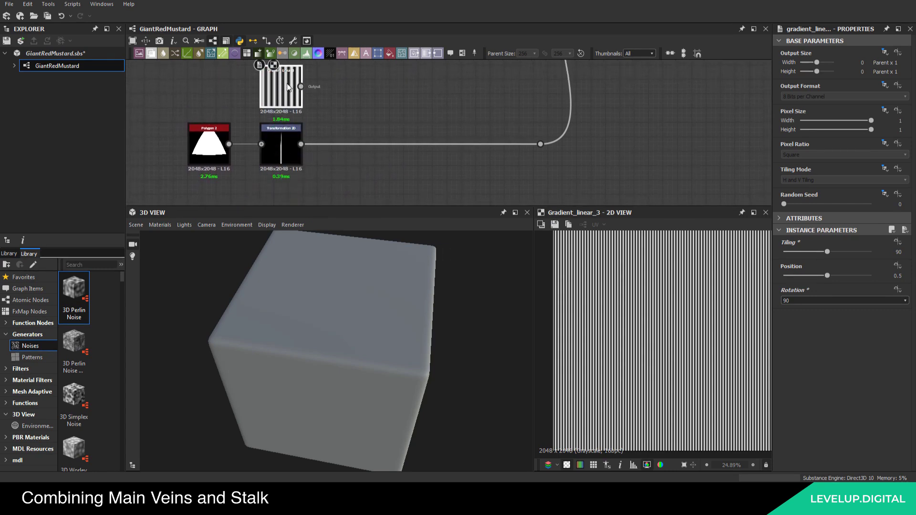
{"action": "middle_click_drag", "start_coordinate": [306, 100], "coordinate": [299, 137]}
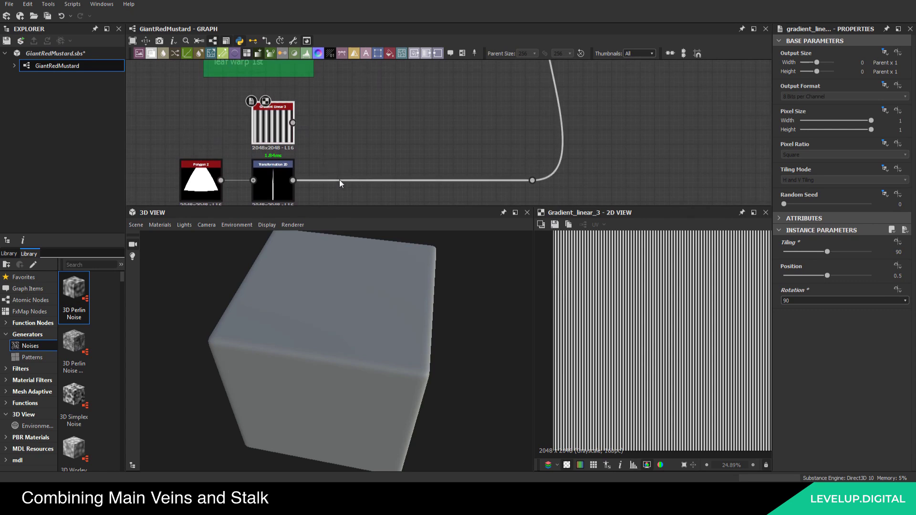
{"action": "middle_click_drag", "start_coordinate": [330, 168], "coordinate": [237, 177]}
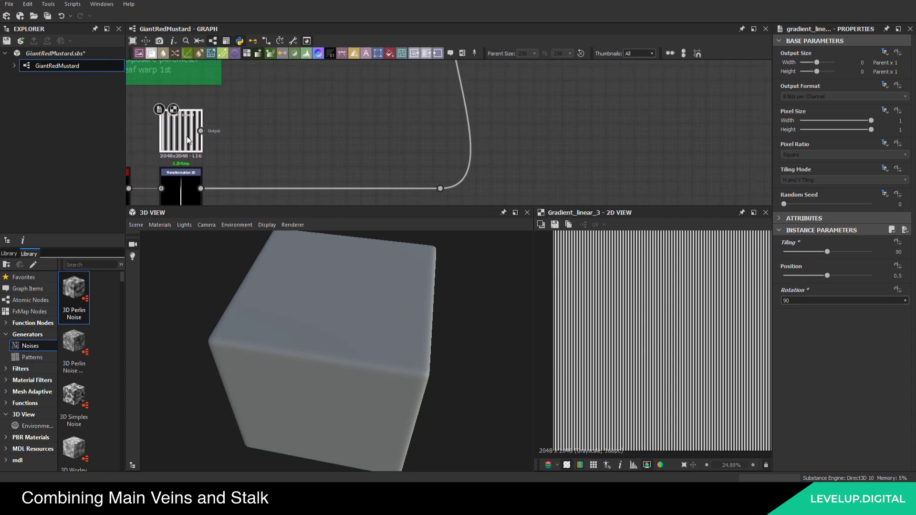
{"action": "left_click_drag", "start_coordinate": [184, 136], "coordinate": [409, 140]}
{"action": "middle_click_drag", "start_coordinate": [409, 141], "coordinate": [345, 129]}
Add a Multiply Blend with the stalk's Transformation 2D as background and Gradient Linear 3 as foreground
{"action": "key", "text": "space"}
{"action": "type", "text": "bl"}
{"action": "left_click", "coordinate": [493, 203]}
{"action": "middle_click_drag", "start_coordinate": [454, 130], "coordinate": [487, 145]}
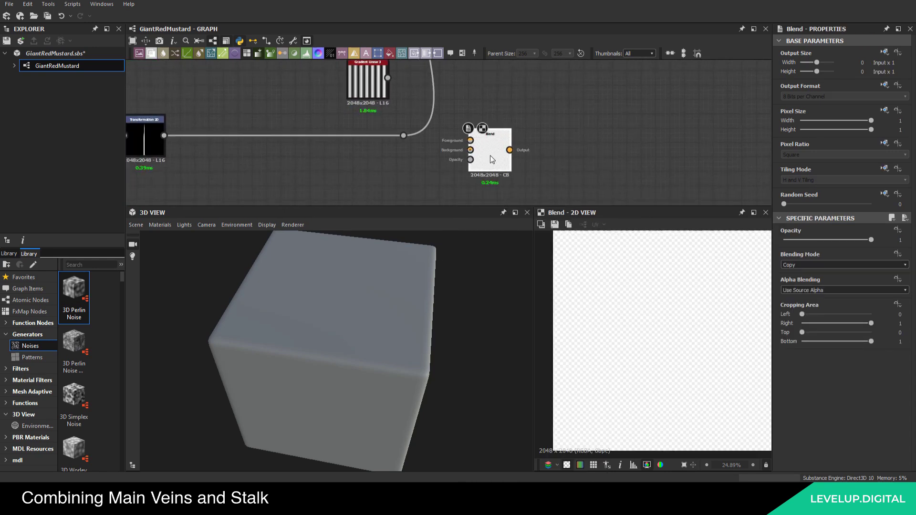
{"action": "left_click_drag", "start_coordinate": [164, 135], "coordinate": [522, 142]}
{"action": "left_click_drag", "start_coordinate": [367, 87], "coordinate": [459, 87]}
{"action": "middle_click_drag", "start_coordinate": [514, 136], "coordinate": [479, 183]}
{"action": "left_click_drag", "start_coordinate": [479, 183], "coordinate": [494, 184]}
{"action": "left_click_drag", "start_coordinate": [445, 126], "coordinate": [464, 173]}
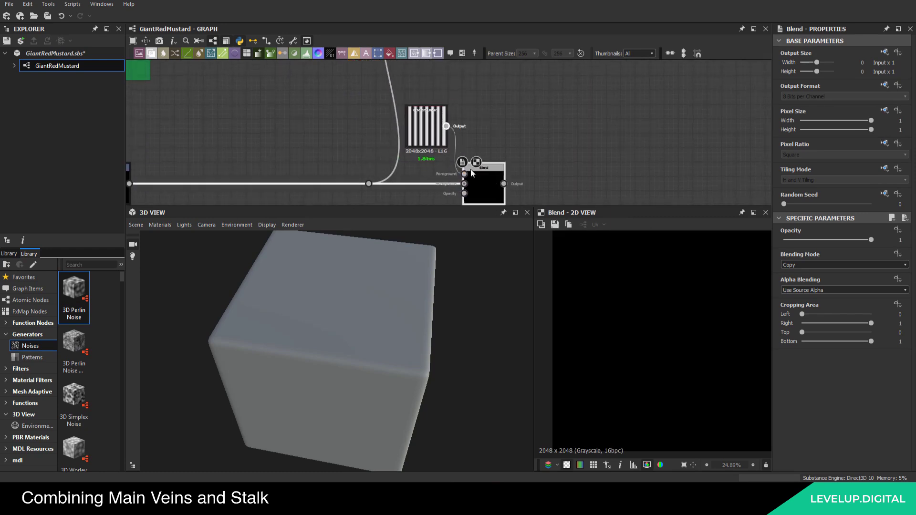
{"action": "left_click", "coordinate": [811, 269]}
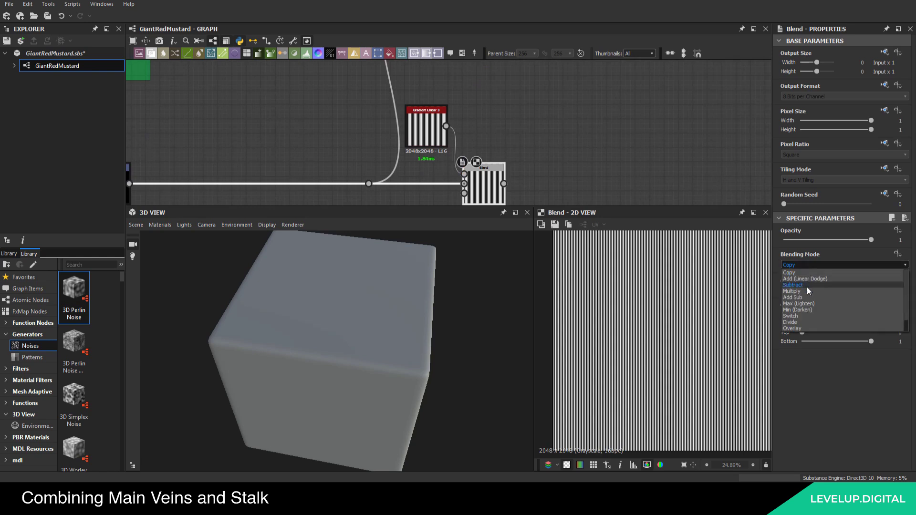
{"action": "left_click", "coordinate": [806, 291]}
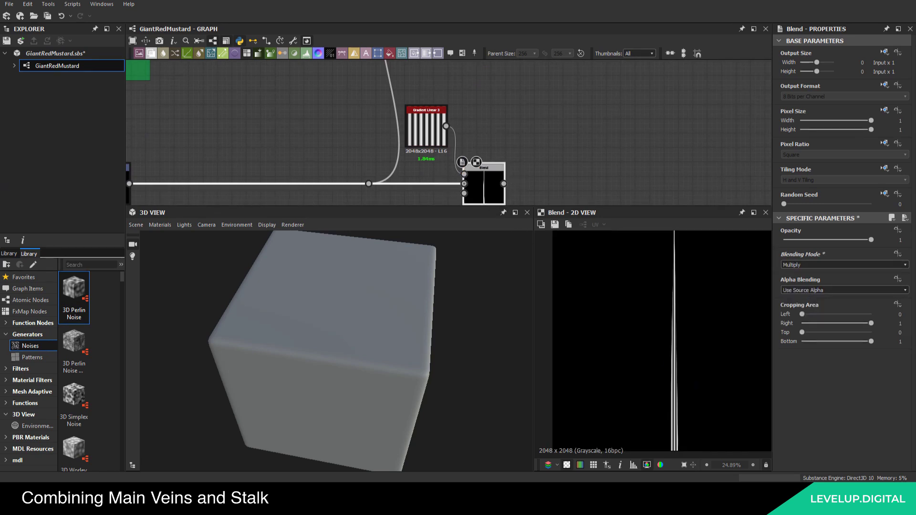
Compare the Gradient Linear 3 stripes with the stalk Blend's output to judge the number of grooves
{"action": "scroll", "coordinate": [421, 134], "scroll_direction": "up", "scroll_amount": 4}
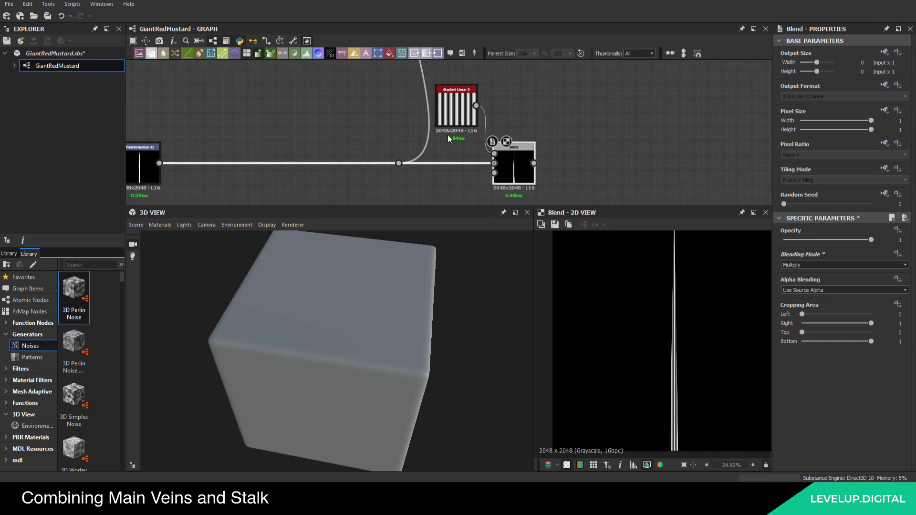
{"action": "double_click", "coordinate": [447, 96]}
{"action": "double_click", "coordinate": [565, 181]}
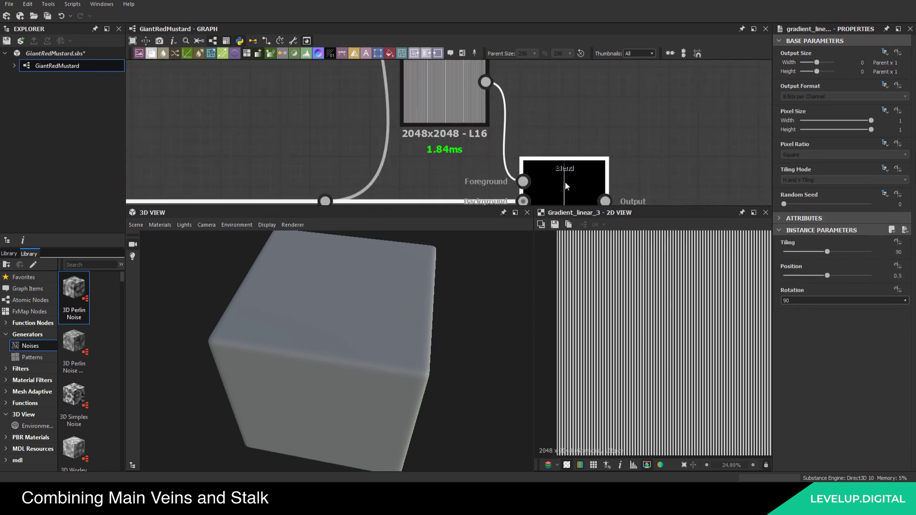
{"action": "left_click", "coordinate": [466, 107]}
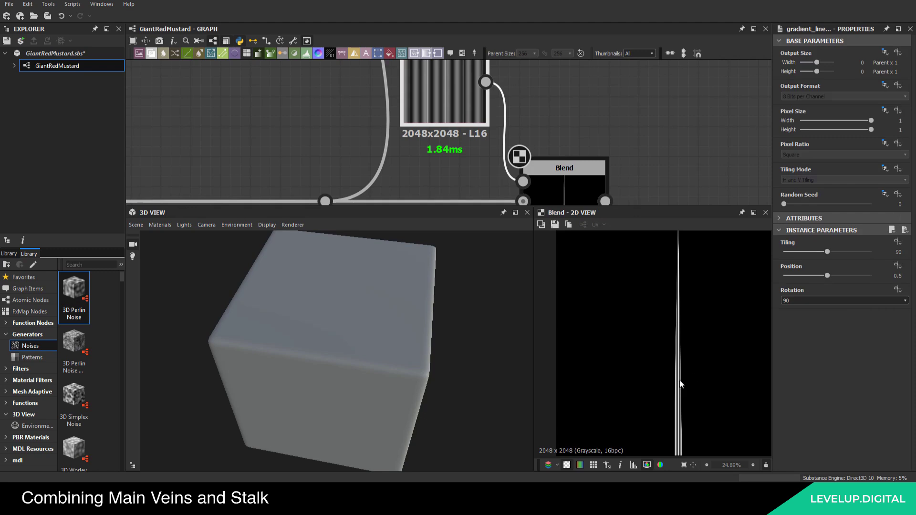
{"action": "scroll", "coordinate": [516, 144], "scroll_direction": "down", "scroll_amount": 5}
{"action": "scroll", "coordinate": [588, 131], "scroll_direction": "up", "scroll_amount": 6}
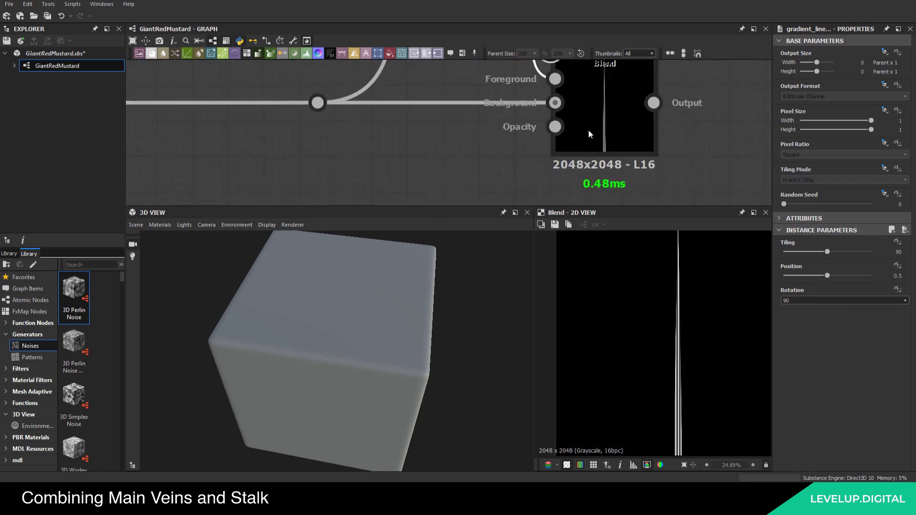
{"action": "left_click", "coordinate": [588, 133]}
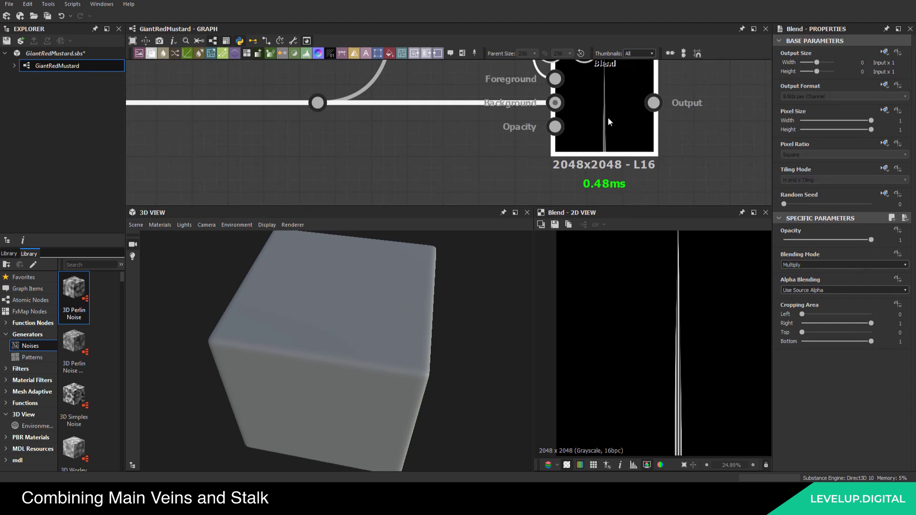
{"action": "scroll", "coordinate": [458, 124], "scroll_direction": "down", "scroll_amount": 3}
{"action": "left_click", "coordinate": [447, 126]}
{"action": "double_click", "coordinate": [445, 124]}
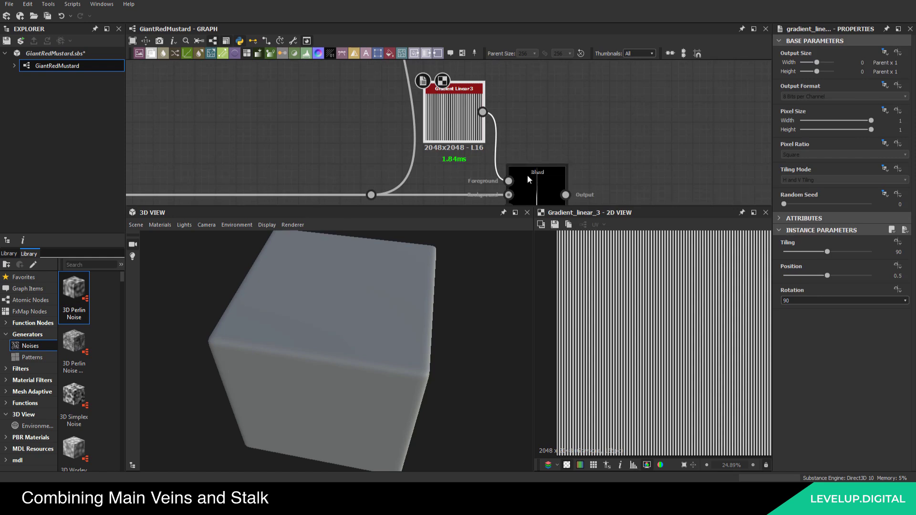
Lower the Gradient Linear 3 Tiling to 25 while previewing the stalk Blend
{"action": "double_click", "coordinate": [539, 184]}
{"action": "left_click", "coordinate": [464, 119]}
{"action": "left_click_drag", "start_coordinate": [828, 251], "coordinate": [796, 252]}
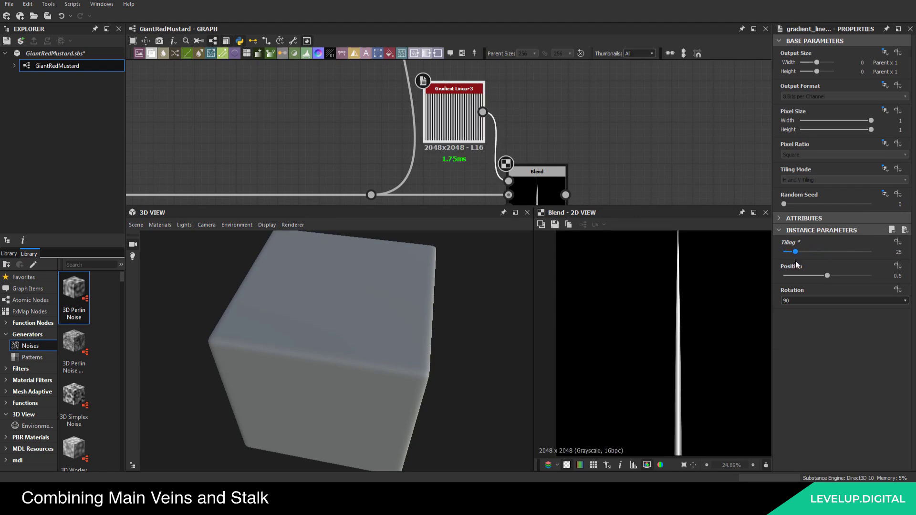
Add a second Blend node after the stalk Blend, taking its output as the background
{"action": "middle_click_drag", "start_coordinate": [531, 120], "coordinate": [449, 110]}
{"action": "scroll", "coordinate": [448, 116], "scroll_direction": "down", "scroll_amount": 3}
{"action": "middle_click_drag", "start_coordinate": [447, 132], "coordinate": [414, 160]}
{"action": "left_click", "coordinate": [481, 176]}
{"action": "key", "text": "space"}
{"action": "type", "text": "bl"}
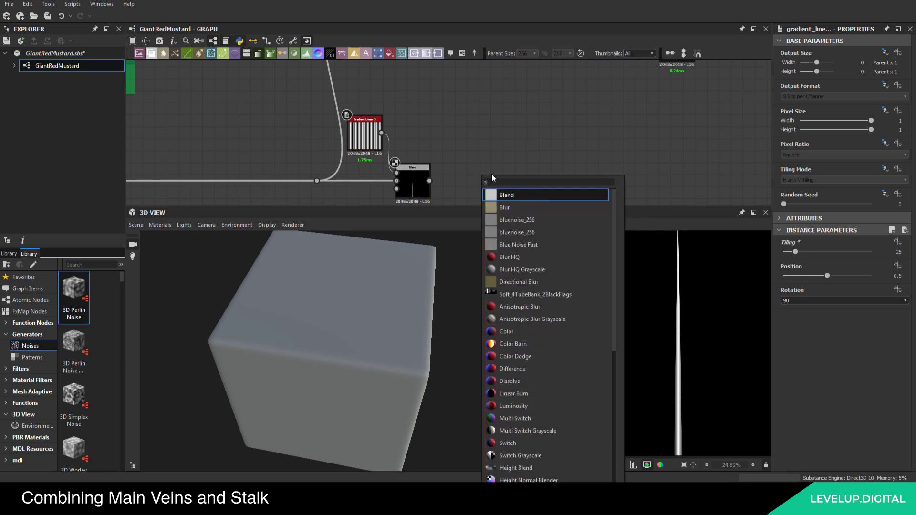
{"action": "key", "text": "Return"}
{"action": "scroll", "coordinate": [473, 179], "scroll_direction": "up", "scroll_amount": 2}
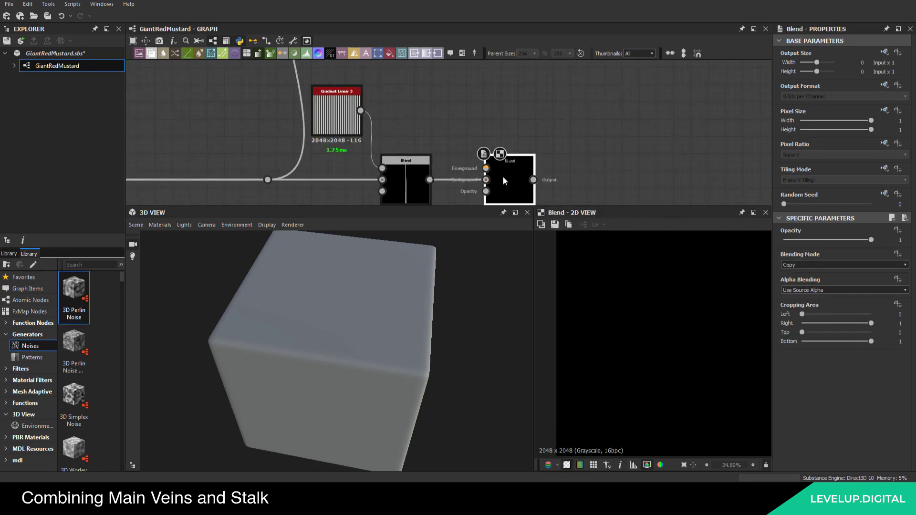
Add a Gradient Linear 1 node above the second Blend and set its Rotation to 180°
{"action": "key", "text": "space"}
{"action": "type", "text": "li"}
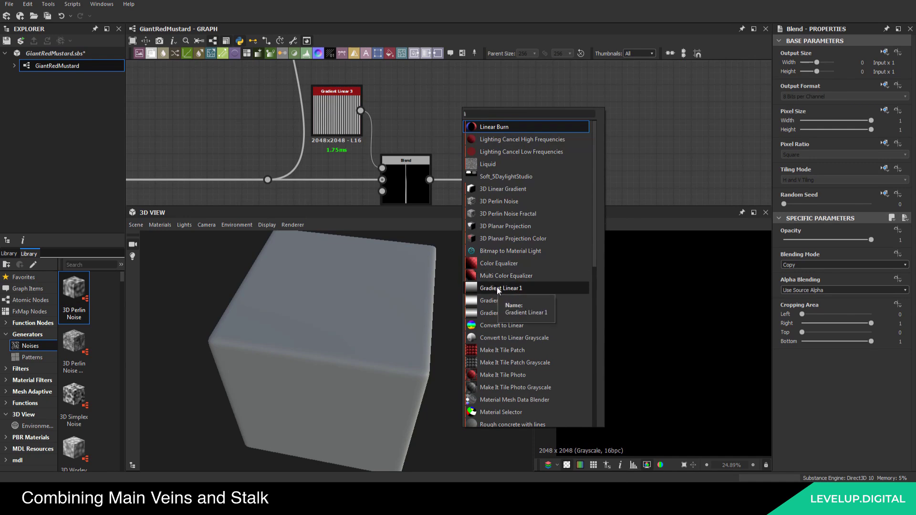
{"action": "key", "text": "Escape"}
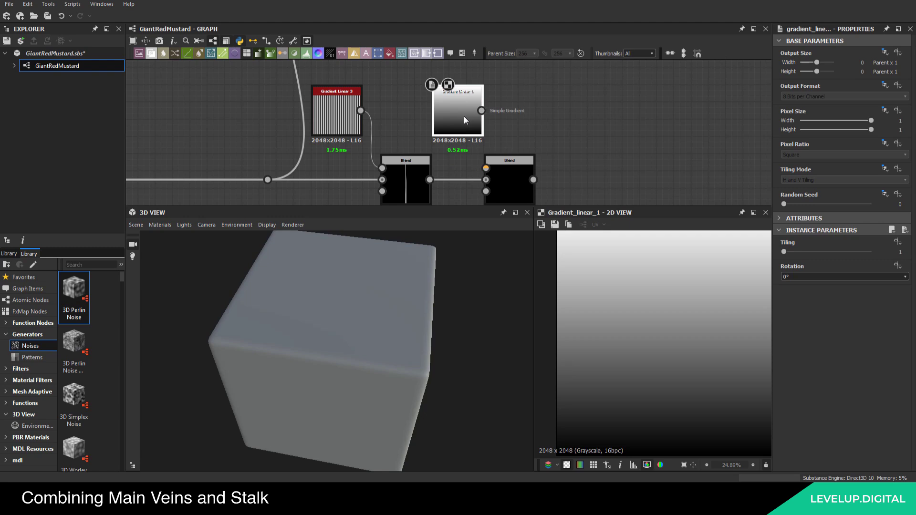
{"action": "left_click", "coordinate": [801, 276]}
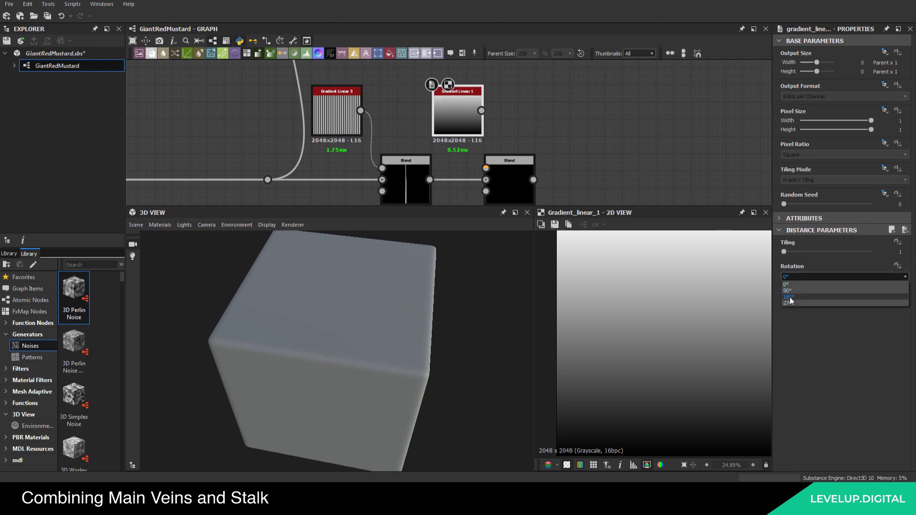
{"action": "left_click", "coordinate": [789, 297]}
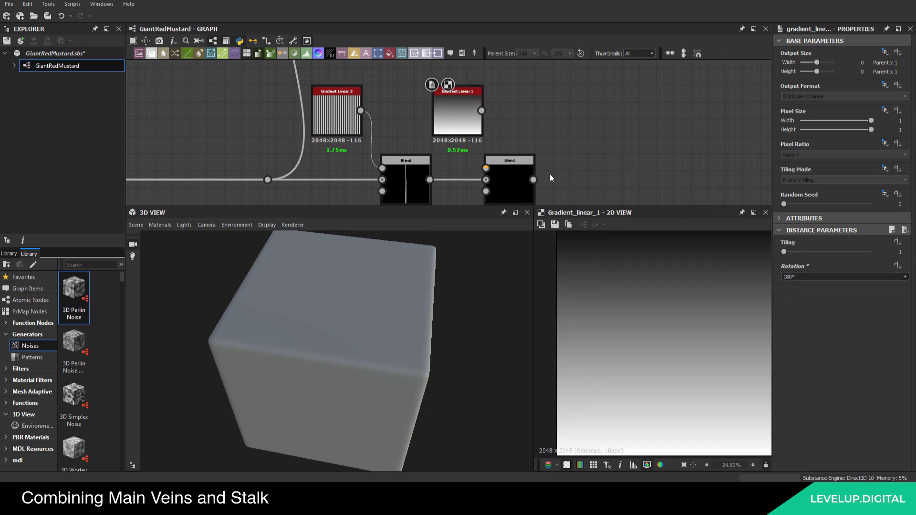
Give the Gradient Linear 3 node an absolute output size of 512 x 512 px
{"action": "middle_click_drag", "start_coordinate": [537, 153], "coordinate": [543, 163]}
{"action": "left_click", "coordinate": [343, 124]}
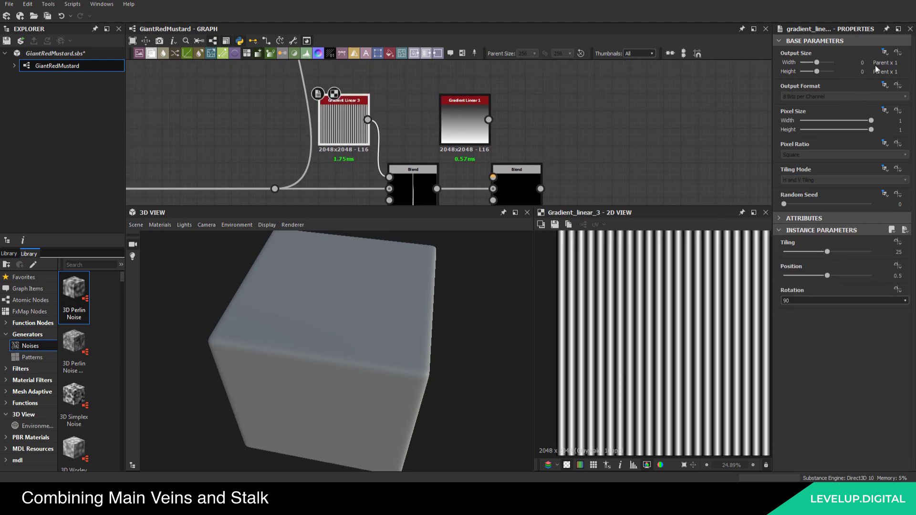
{"action": "left_click", "coordinate": [885, 52]}
{"action": "left_click", "coordinate": [863, 62]}
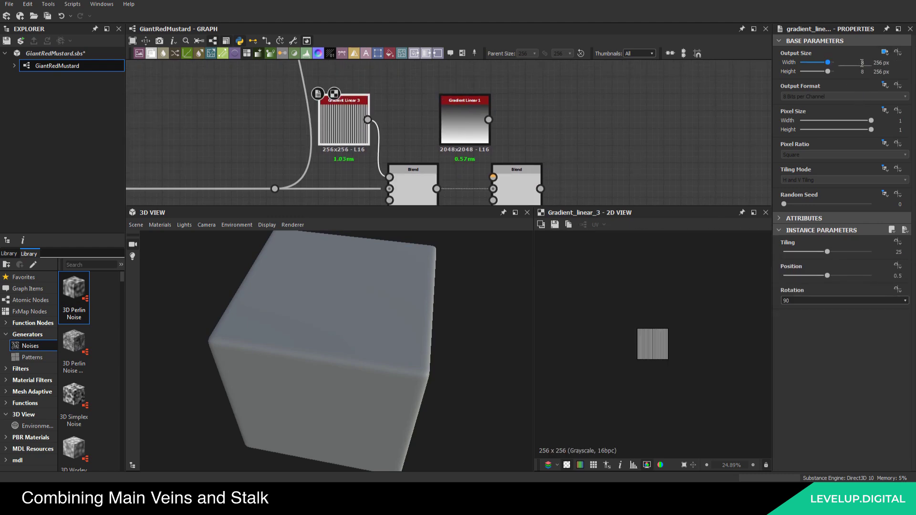
{"action": "type", "text": "9"}
{"action": "key", "text": "Return"}
Switch the Gradient Linear 1 node to an absolute output size of 256 x 256 px
{"action": "left_click", "coordinate": [471, 119]}
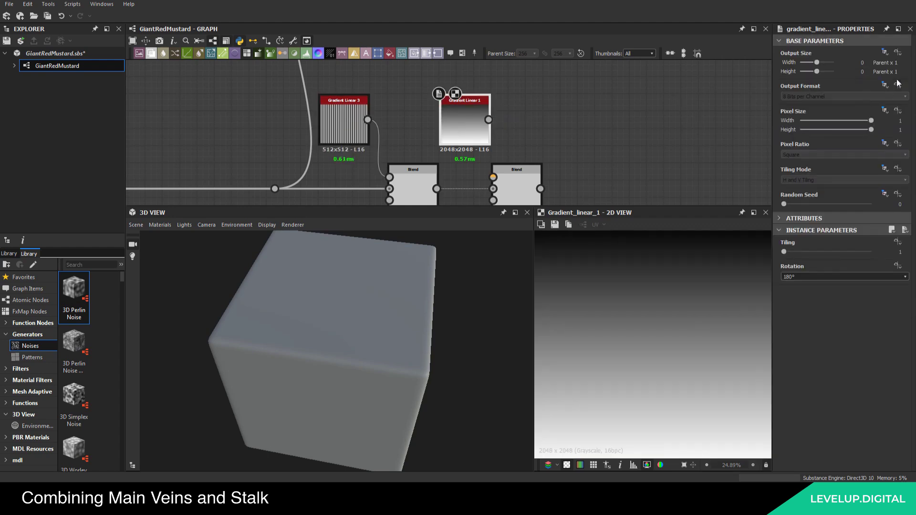
{"action": "left_click", "coordinate": [884, 53]}
{"action": "left_click", "coordinate": [873, 72]}
Connect Gradient Linear 1 to the second Blend's foreground and set that Blend's mode to Multiply
{"action": "middle_click_drag", "start_coordinate": [579, 120], "coordinate": [566, 81]}
{"action": "left_click_drag", "start_coordinate": [476, 80], "coordinate": [514, 151]}
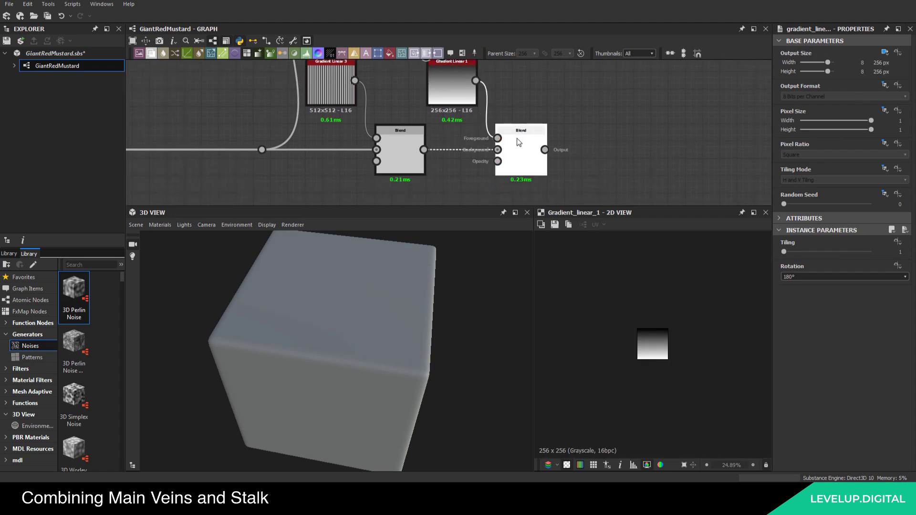
{"action": "left_click", "coordinate": [520, 142]}
{"action": "left_click", "coordinate": [804, 265]}
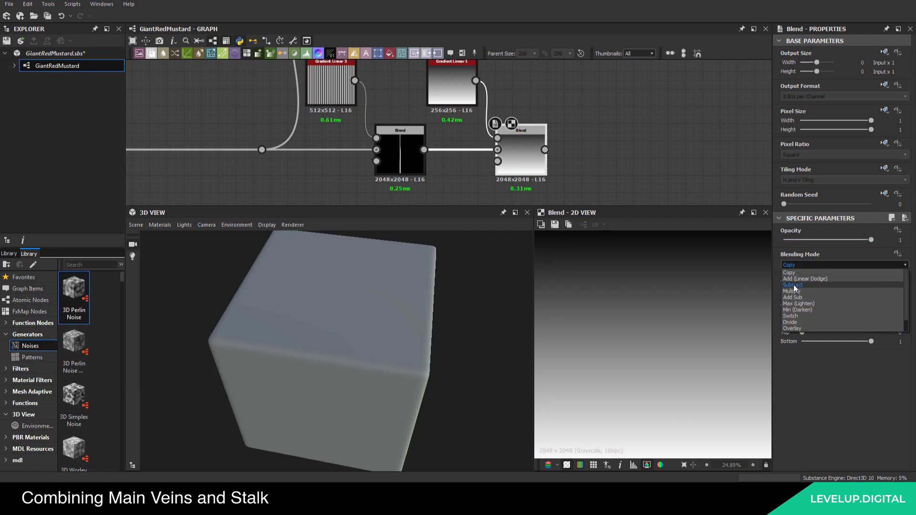
{"action": "left_click", "coordinate": [795, 288]}
{"action": "left_click", "coordinate": [600, 131]}
Compare the striped stalk Blend's output with the second Blend's gradient-faded result
{"action": "middle_click_drag", "start_coordinate": [550, 127], "coordinate": [570, 137]}
{"action": "scroll", "coordinate": [557, 155], "scroll_direction": "down", "scroll_amount": 3}
{"action": "middle_click_drag", "start_coordinate": [479, 157], "coordinate": [494, 152]}
{"action": "scroll", "coordinate": [494, 152], "scroll_direction": "up", "scroll_amount": 3}
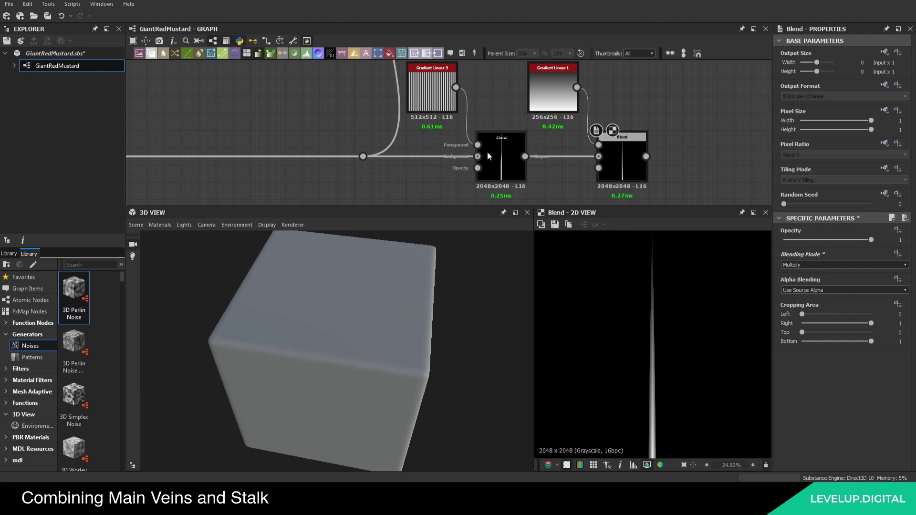
{"action": "left_click", "coordinate": [512, 167]}
{"action": "scroll", "coordinate": [655, 375], "scroll_direction": "up", "scroll_amount": 1}
{"action": "scroll", "coordinate": [653, 386], "scroll_direction": "up", "scroll_amount": 1}
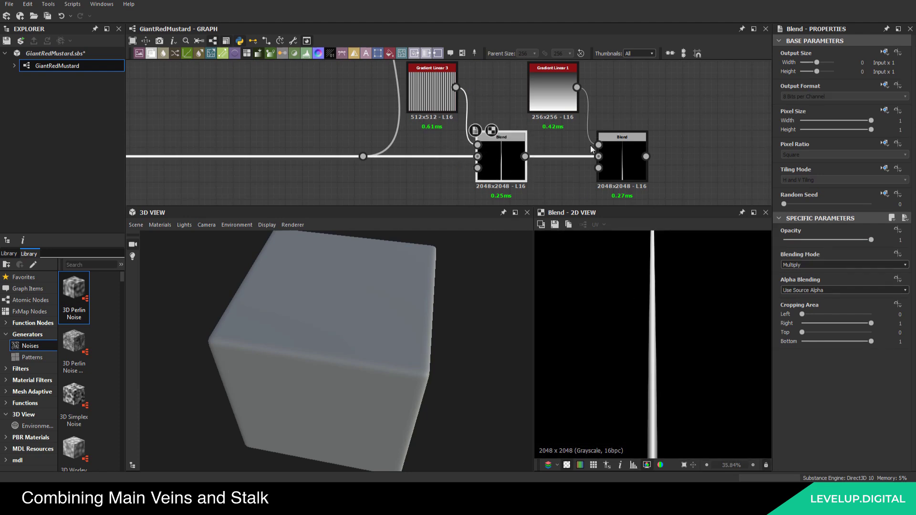
{"action": "left_click", "coordinate": [620, 157]}
{"action": "middle_click_drag", "start_coordinate": [645, 144], "coordinate": [563, 137]}
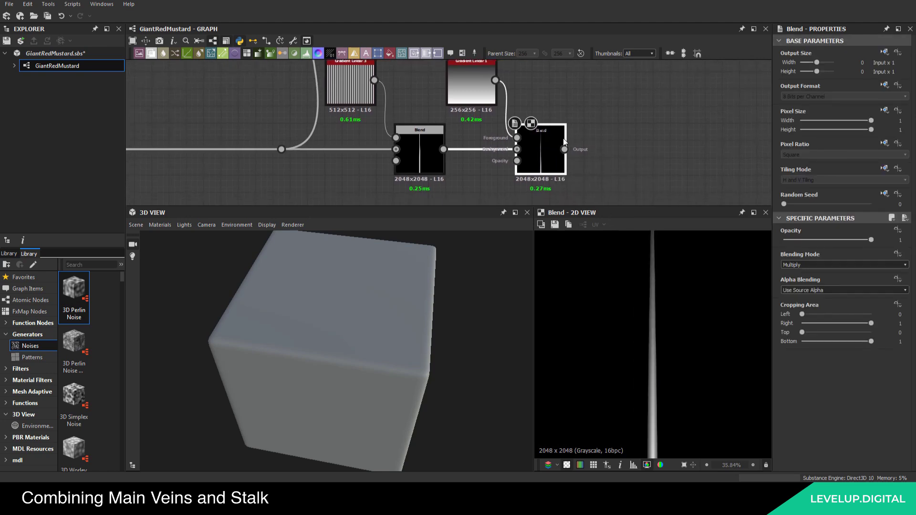
{"action": "scroll", "coordinate": [688, 315], "scroll_direction": "down", "scroll_amount": 2}
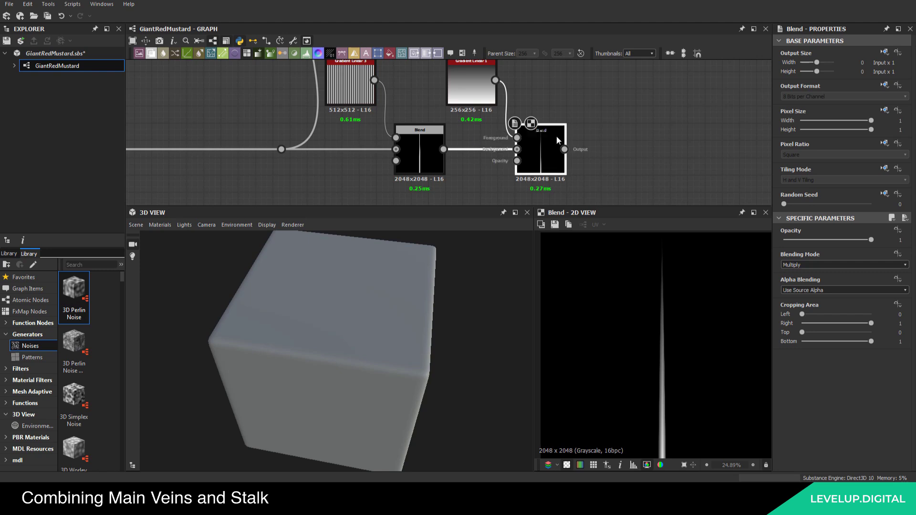
Add an Invert Grayscale node to the right of the second Blend and feed it that Blend's output
{"action": "scroll", "coordinate": [408, 166], "scroll_direction": "down", "scroll_amount": 5}
{"action": "scroll", "coordinate": [429, 172], "scroll_direction": "up", "scroll_amount": 5}
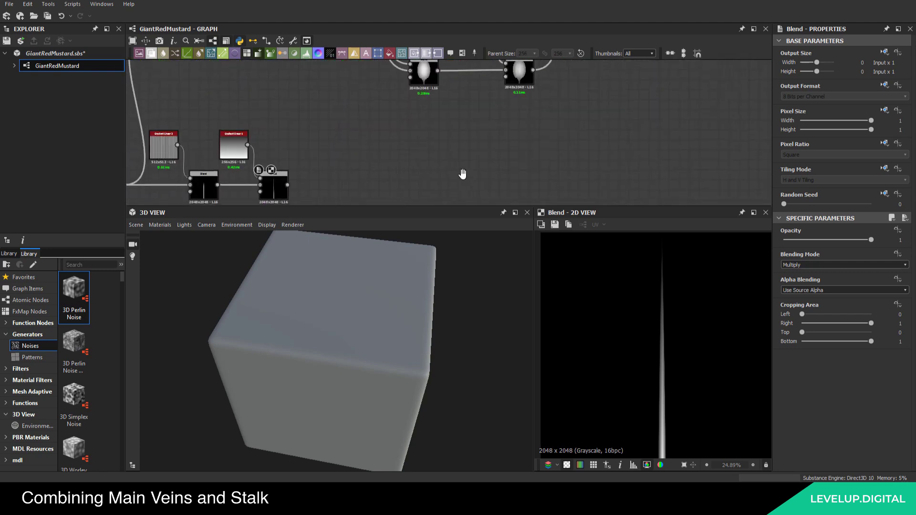
{"action": "key", "text": "space"}
{"action": "type", "text": "in"}
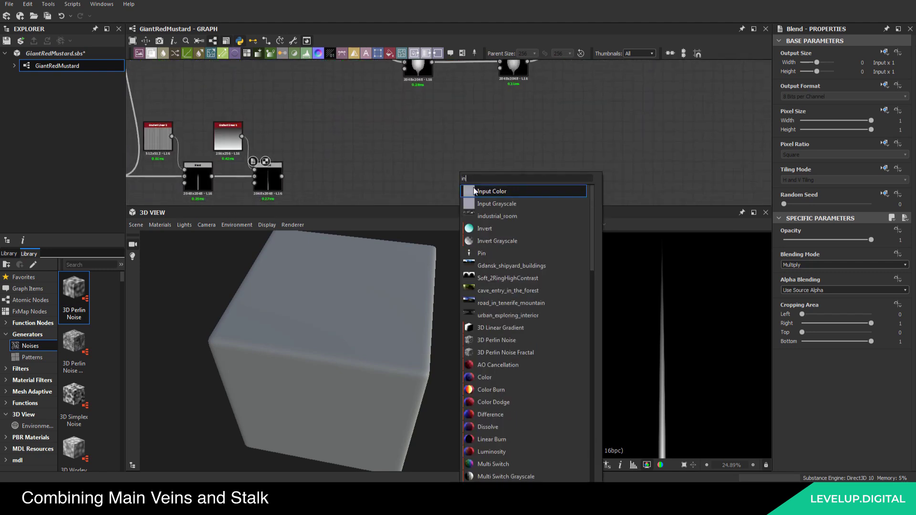
{"action": "left_click", "coordinate": [497, 241]}
{"action": "left_click_drag", "start_coordinate": [281, 176], "coordinate": [509, 179]}
{"action": "middle_click_drag", "start_coordinate": [503, 135], "coordinate": [362, 120]}
Add a Blend node below the veins chain and connect the 1st crossing veins output to its background
{"action": "scroll", "coordinate": [373, 153], "scroll_direction": "down", "scroll_amount": 1}
{"action": "middle_click_drag", "start_coordinate": [425, 167], "coordinate": [420, 176]}
{"action": "scroll", "coordinate": [420, 176], "scroll_direction": "down", "scroll_amount": 4}
{"action": "middle_click_drag", "start_coordinate": [453, 144], "coordinate": [416, 154]}
{"action": "key", "text": "space"}
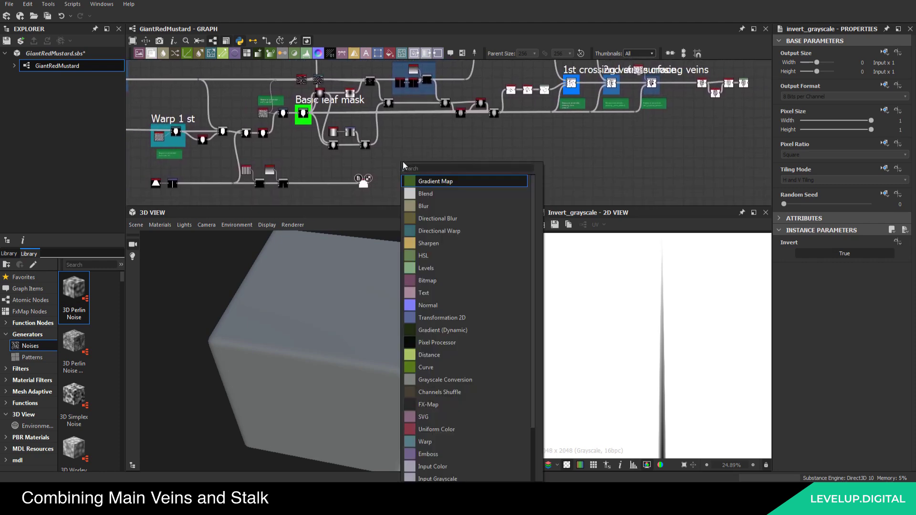
{"action": "type", "text": "bl"}
{"action": "left_click", "coordinate": [425, 178]}
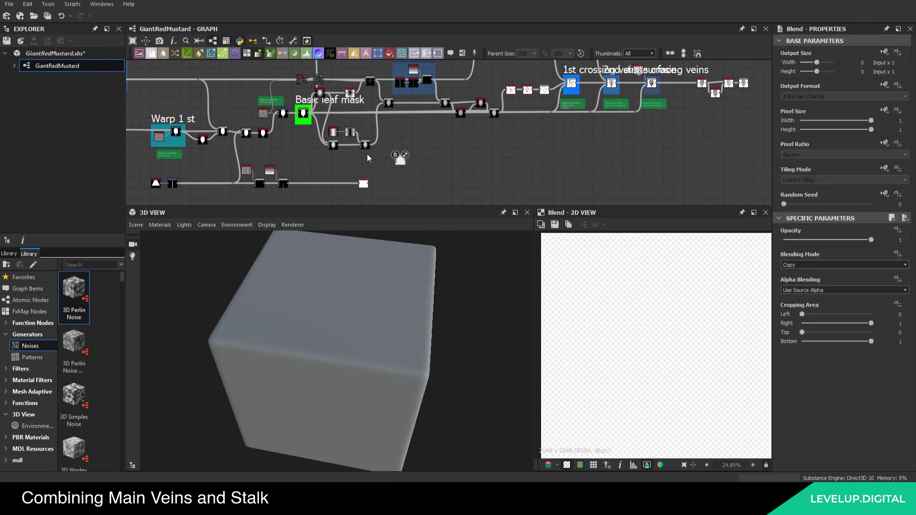
{"action": "middle_click_drag", "start_coordinate": [380, 96], "coordinate": [376, 130]}
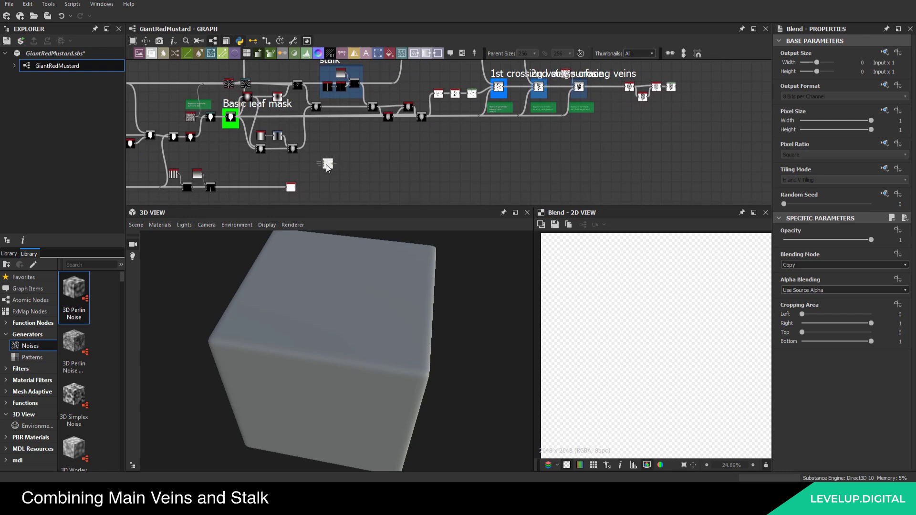
{"action": "scroll", "coordinate": [512, 96], "scroll_direction": "up", "scroll_amount": 3}
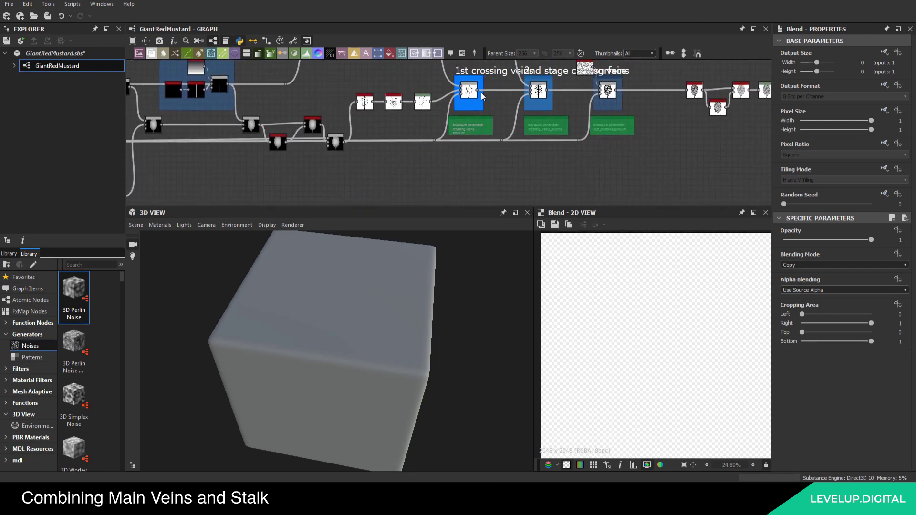
{"action": "left_click_drag", "start_coordinate": [480, 89], "coordinate": [487, 165]}
{"action": "middle_click_drag", "start_coordinate": [466, 168], "coordinate": [443, 101]}
{"action": "left_click", "coordinate": [456, 167]}
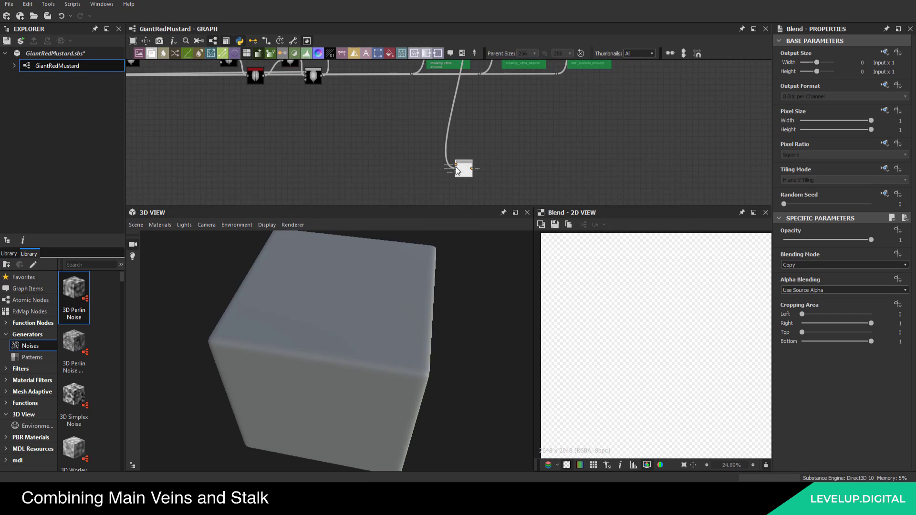
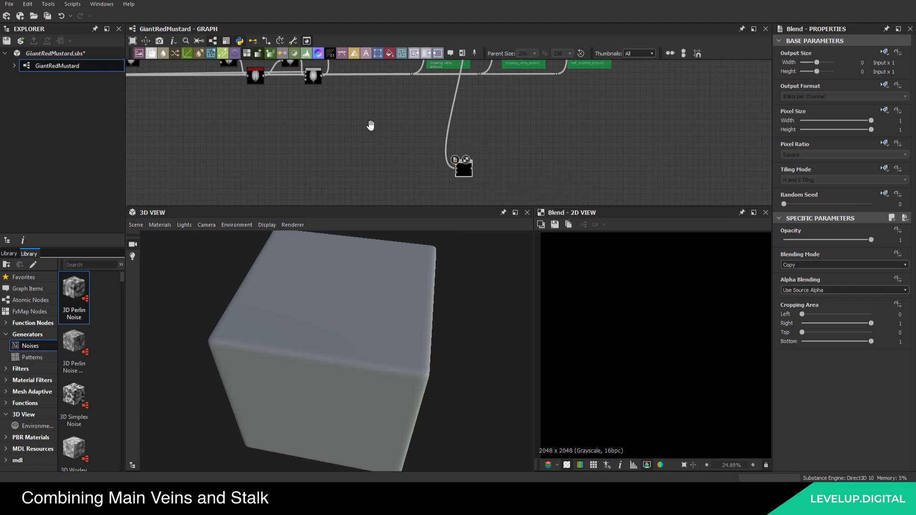
Connect the stalk's Invert Grayscale output to the new Blend's foreground and move the Invert node closer to the Blend
{"action": "scroll", "coordinate": [385, 131], "scroll_direction": "down", "scroll_amount": 5}
{"action": "scroll", "coordinate": [253, 148], "scroll_direction": "up", "scroll_amount": 5}
{"action": "left_click_drag", "start_coordinate": [237, 147], "coordinate": [424, 149]}
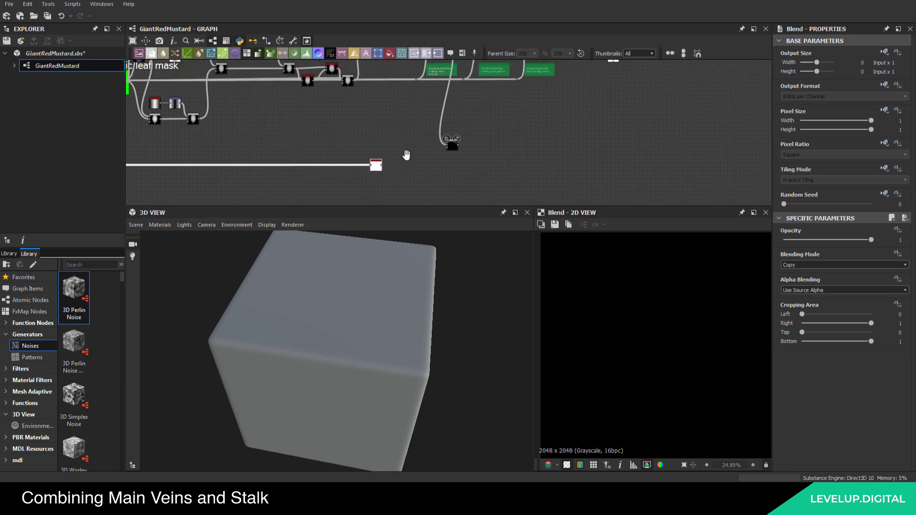
{"action": "scroll", "coordinate": [487, 109], "scroll_direction": "up", "scroll_amount": 3}
{"action": "left_click_drag", "start_coordinate": [335, 186], "coordinate": [468, 137]}
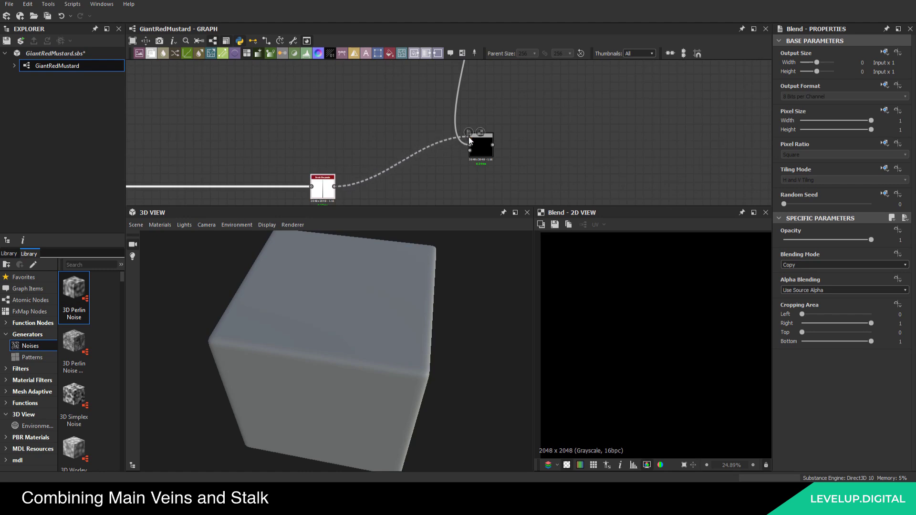
{"action": "left_click_drag", "start_coordinate": [326, 189], "coordinate": [434, 189]}
{"action": "middle_click_drag", "start_coordinate": [421, 151], "coordinate": [339, 135]}
Set the veins-and-stalk Blend's mode to Multiply and check the whole leaf in the preview
{"action": "left_click", "coordinate": [403, 132]}
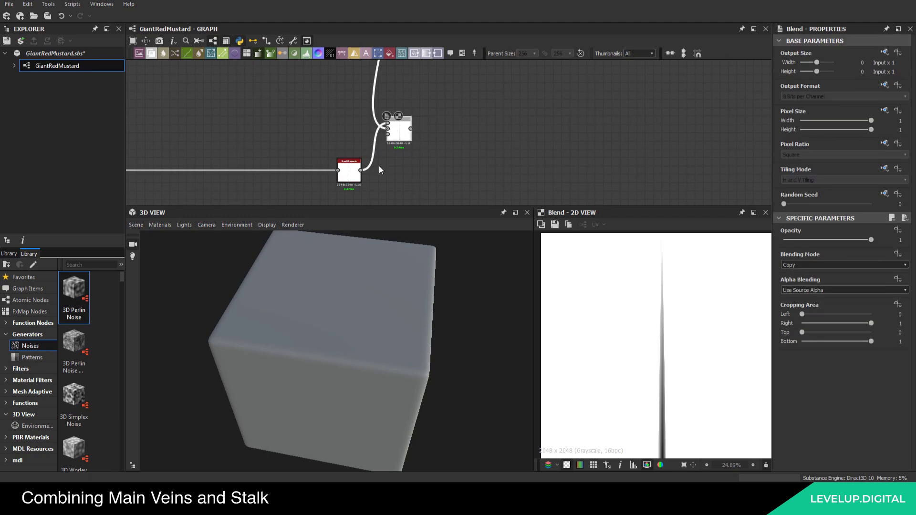
{"action": "left_click", "coordinate": [812, 264]}
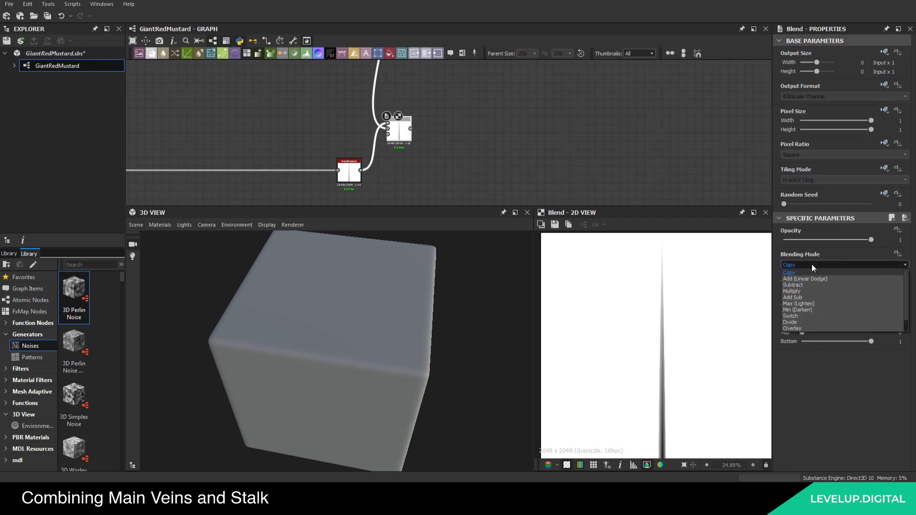
{"action": "left_click", "coordinate": [809, 288]}
{"action": "scroll", "coordinate": [696, 357], "scroll_direction": "down", "scroll_amount": 2}
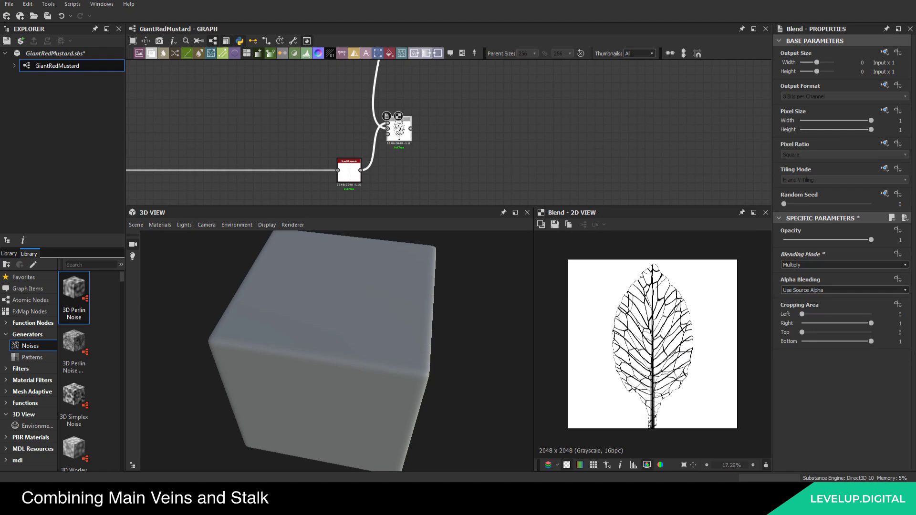
Add a Blur HQ Grayscale node after the veins-and-stalk Blend with Intensity 0.86
{"action": "middle_click_drag", "start_coordinate": [554, 153], "coordinate": [532, 156]}
{"action": "key", "text": "space"}
{"action": "type", "text": "bl"}
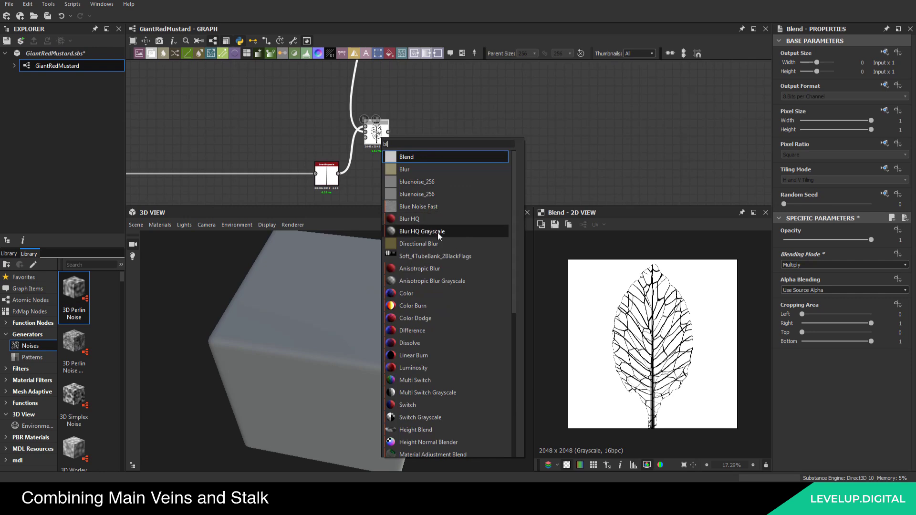
{"action": "left_click", "coordinate": [437, 232]}
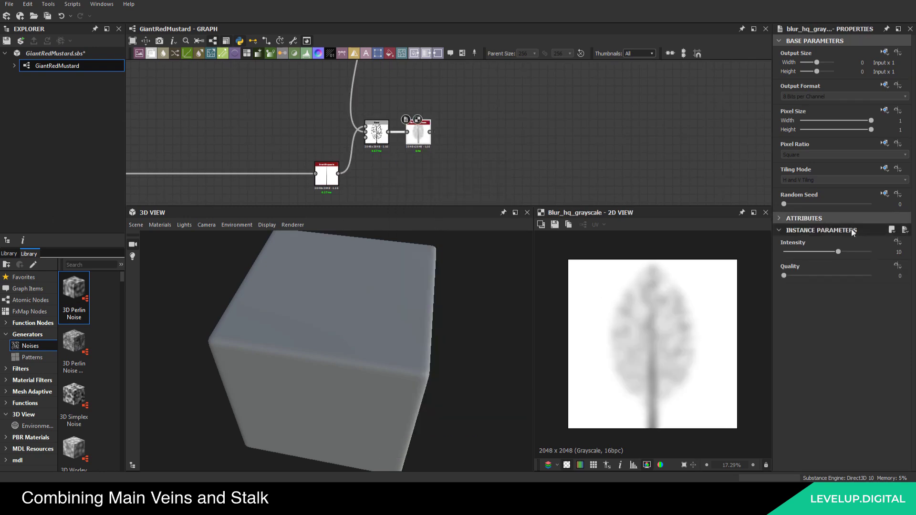
{"action": "left_click", "coordinate": [899, 252]}
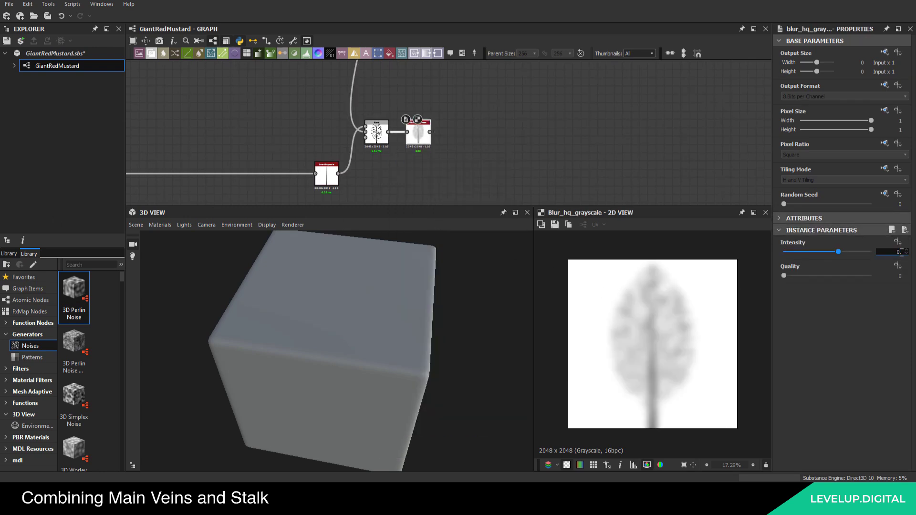
{"action": "key", "text": "Return"}
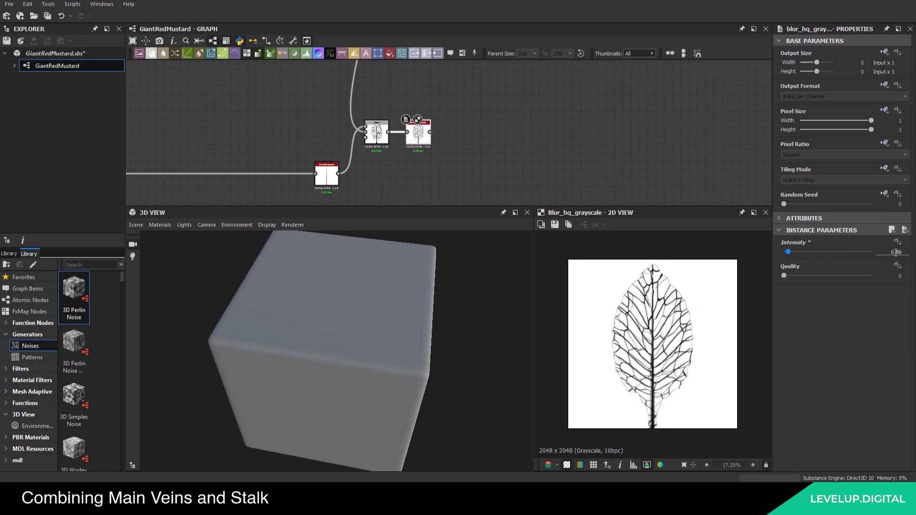
Add a Levels node after the blur and raise its input black level to darken the veins and stalk
{"action": "middle_click_drag", "start_coordinate": [443, 149], "coordinate": [417, 150]}
{"action": "key", "text": "space"}
{"action": "type", "text": "l"}
{"action": "left_click", "coordinate": [264, 177]}
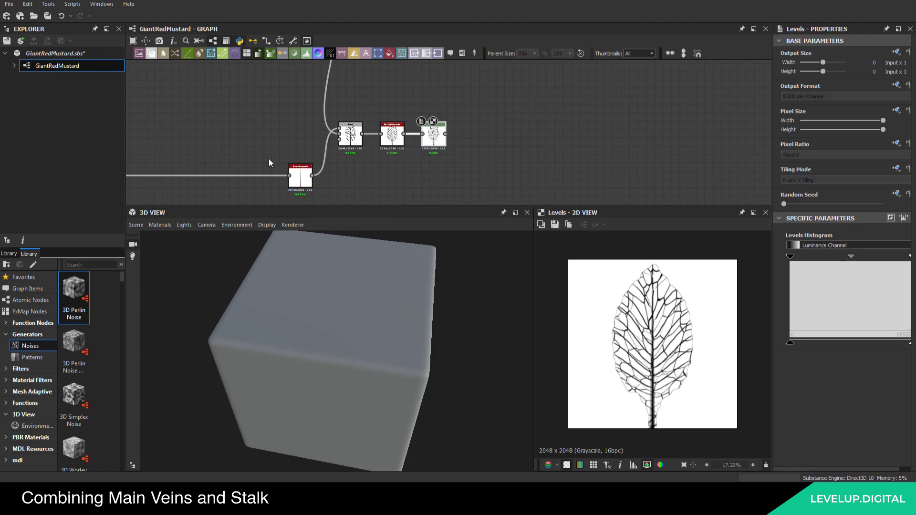
{"action": "middle_click_drag", "start_coordinate": [562, 126], "coordinate": [463, 125]}
{"action": "scroll", "coordinate": [656, 319], "scroll_direction": "up", "scroll_amount": 1}
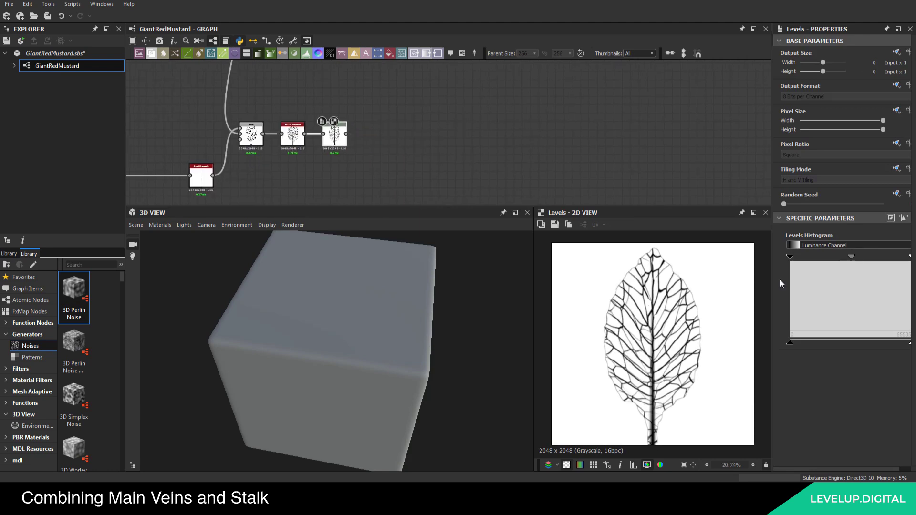
{"action": "left_click_drag", "start_coordinate": [791, 257], "coordinate": [819, 258]}
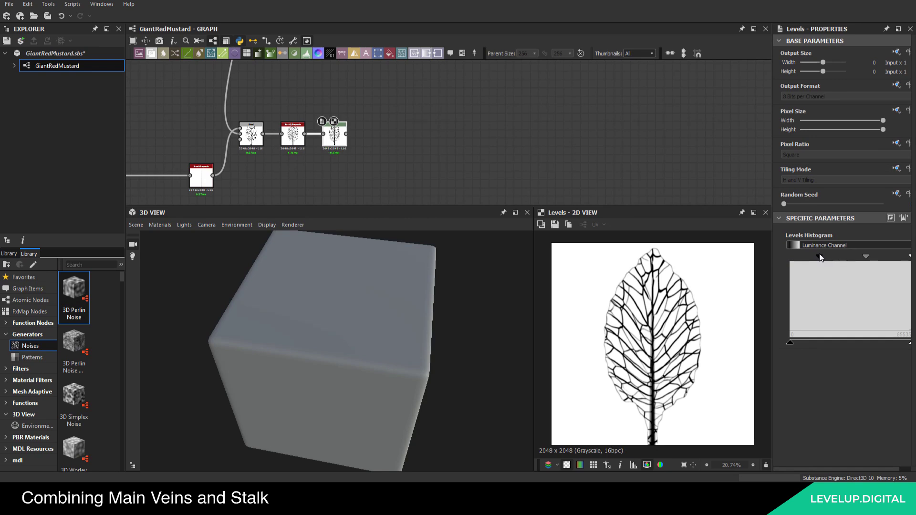
Add a Highpass Grayscale node below the final Levels of the surface chain and connect the Slope Blur Grayscale output to it
{"action": "scroll", "coordinate": [474, 139], "scroll_direction": "down", "scroll_amount": 6}
{"action": "scroll", "coordinate": [380, 130], "scroll_direction": "up", "scroll_amount": 5}
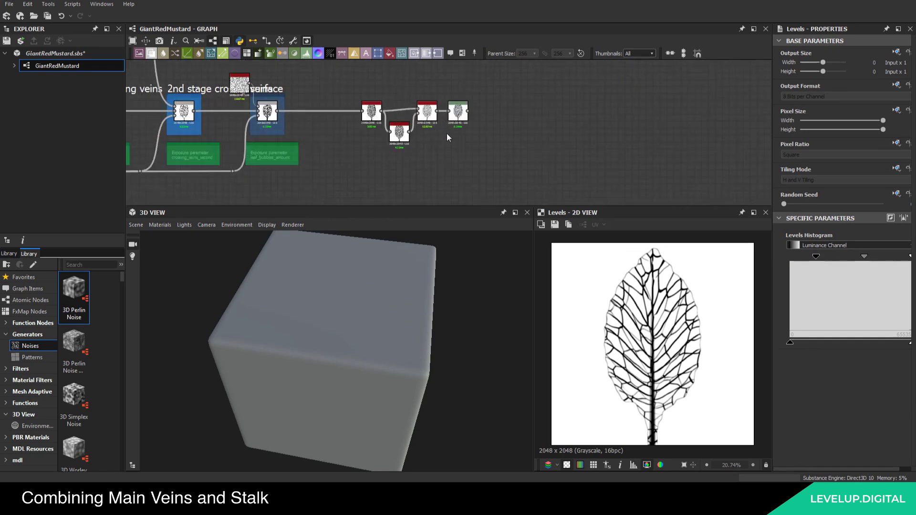
{"action": "key", "text": "space"}
{"action": "type", "text": "hi"}
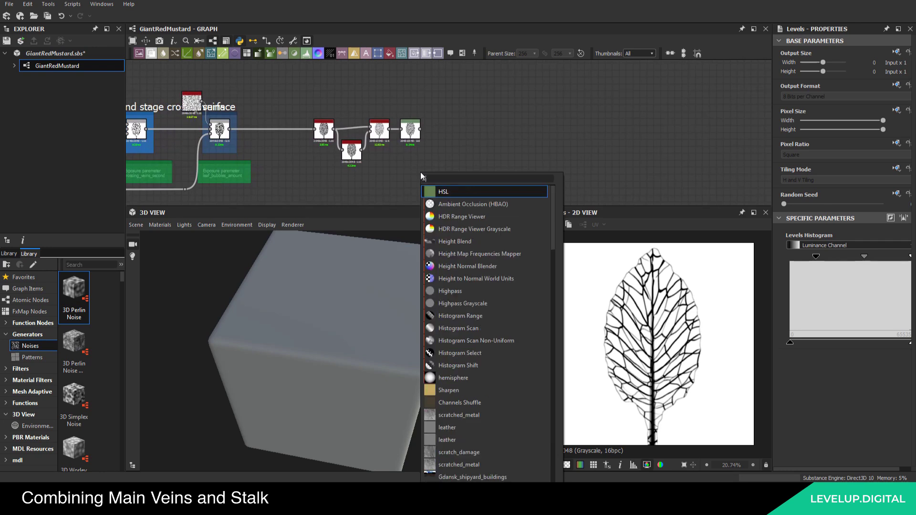
{"action": "type", "text": "gh"}
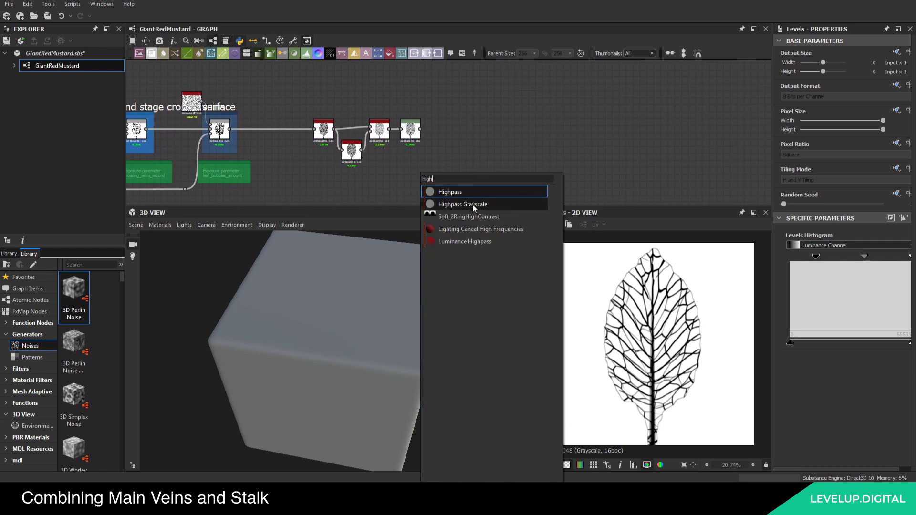
{"action": "left_click", "coordinate": [473, 204]}
{"action": "scroll", "coordinate": [406, 153], "scroll_direction": "up", "scroll_amount": 3}
{"action": "middle_click_drag", "start_coordinate": [407, 154], "coordinate": [392, 134]}
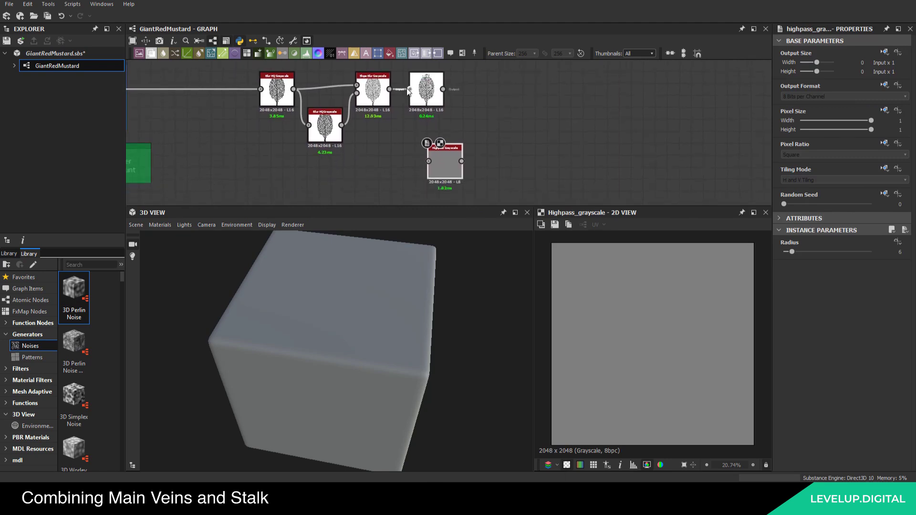
{"action": "left_click_drag", "start_coordinate": [410, 140], "coordinate": [429, 161]}
{"action": "middle_click_drag", "start_coordinate": [453, 160], "coordinate": [445, 132]}
{"action": "left_click_drag", "start_coordinate": [445, 132], "coordinate": [422, 132]}
Set the Highpass Grayscale Radius to 3 and inspect the leaf's vein detail up close
{"action": "scroll", "coordinate": [422, 131], "scroll_direction": "down", "scroll_amount": 1}
{"action": "left_click", "coordinate": [900, 252]}
{"action": "type", "text": "3"}
{"action": "key", "text": "Return"}
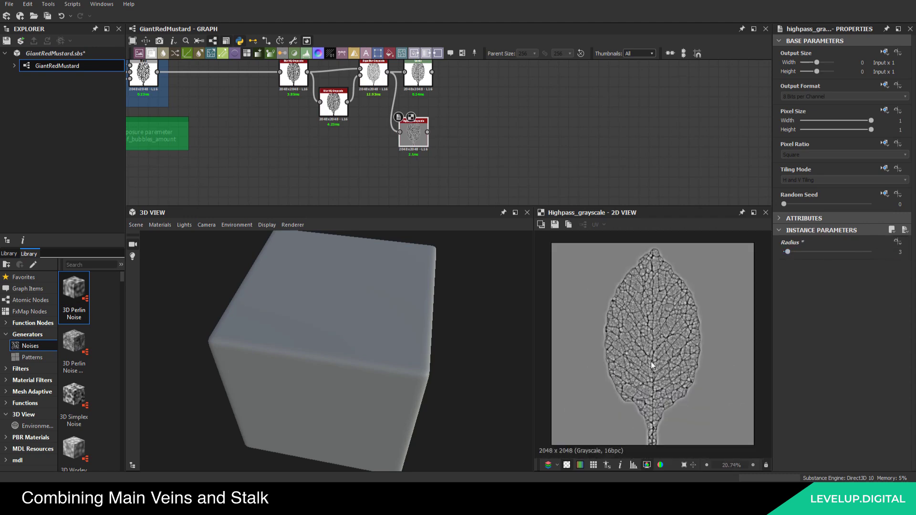
{"action": "scroll", "coordinate": [654, 365], "scroll_direction": "up", "scroll_amount": 5}
{"action": "scroll", "coordinate": [646, 333], "scroll_direction": "down", "scroll_amount": 5}
{"action": "scroll", "coordinate": [644, 339], "scroll_direction": "up", "scroll_amount": 4}
{"action": "scroll", "coordinate": [639, 325], "scroll_direction": "down", "scroll_amount": 5}
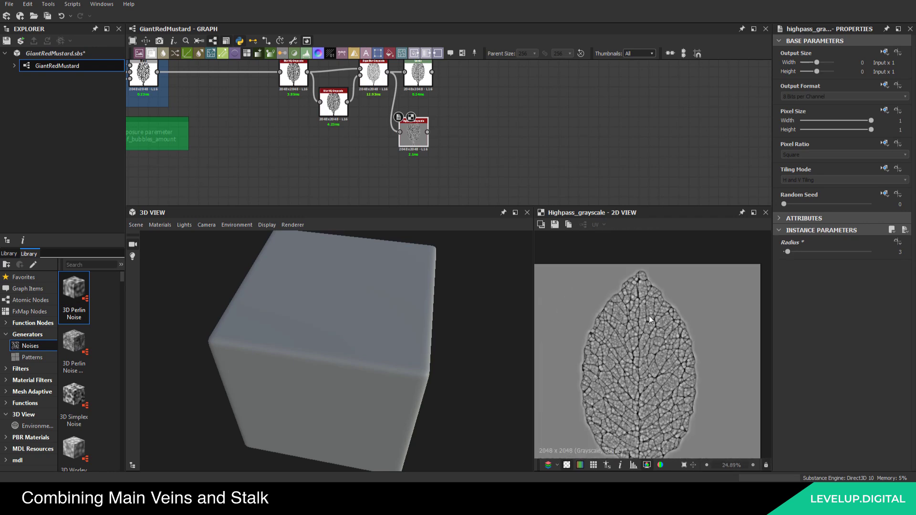
Add a Blend node in the empty area below the Highpass Grayscale and connect the final veins-and-stalk Levels to its foreground input
{"action": "middle_click_drag", "start_coordinate": [414, 178], "coordinate": [446, 99]}
{"action": "scroll", "coordinate": [430, 137], "scroll_direction": "down", "scroll_amount": 6}
{"action": "middle_click_drag", "start_coordinate": [440, 170], "coordinate": [423, 166]}
{"action": "scroll", "coordinate": [424, 166], "scroll_direction": "up", "scroll_amount": 3}
{"action": "left_click", "coordinate": [423, 166]}
{"action": "key", "text": "space"}
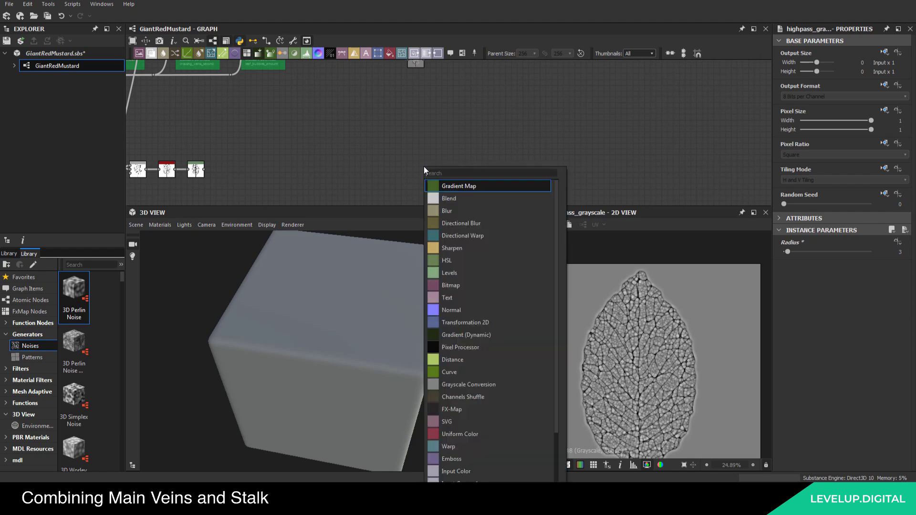
{"action": "type", "text": "blend"}
{"action": "left_click", "coordinate": [456, 186]}
{"action": "scroll", "coordinate": [205, 174], "scroll_direction": "up", "scroll_amount": 2}
{"action": "left_click_drag", "start_coordinate": [211, 168], "coordinate": [520, 157]}
{"action": "middle_click_drag", "start_coordinate": [521, 157], "coordinate": [523, 180]}
{"action": "middle_click_drag", "start_coordinate": [635, 394], "coordinate": [643, 357]}
{"action": "scroll", "coordinate": [642, 357], "scroll_direction": "down", "scroll_amount": 4}
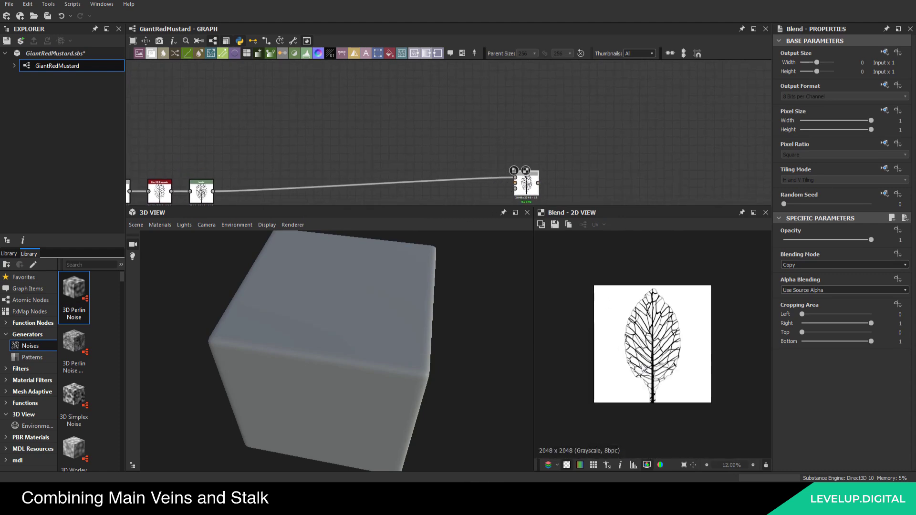
Connect the Highpass Grayscale output to the background input of the new Blend node
{"action": "scroll", "coordinate": [642, 360], "scroll_direction": "up", "scroll_amount": 2}
{"action": "middle_click_drag", "start_coordinate": [495, 156], "coordinate": [466, 178]}
{"action": "scroll", "coordinate": [475, 173], "scroll_direction": "down", "scroll_amount": 4}
{"action": "scroll", "coordinate": [486, 118], "scroll_direction": "up", "scroll_amount": 3}
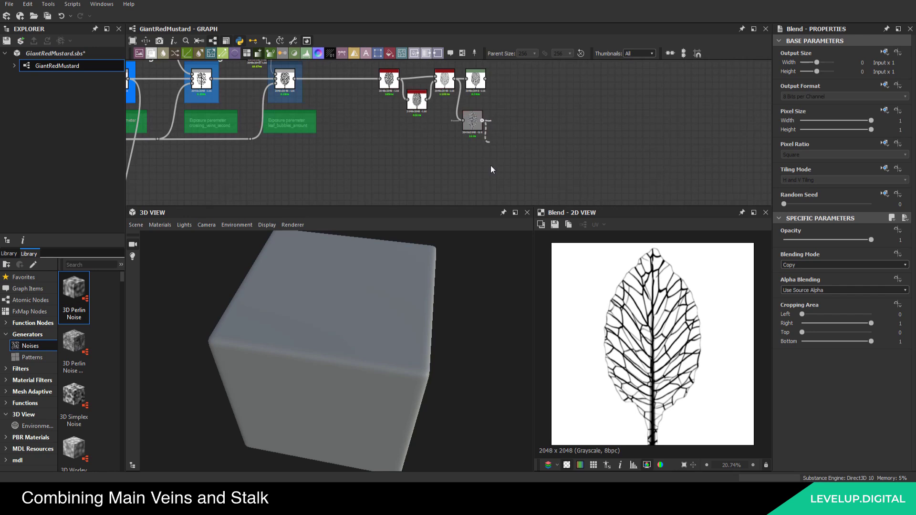
{"action": "left_click_drag", "start_coordinate": [483, 121], "coordinate": [454, 96]}
{"action": "middle_click_drag", "start_coordinate": [477, 183], "coordinate": [455, 96]}
{"action": "left_click_drag", "start_coordinate": [454, 97], "coordinate": [471, 176]}
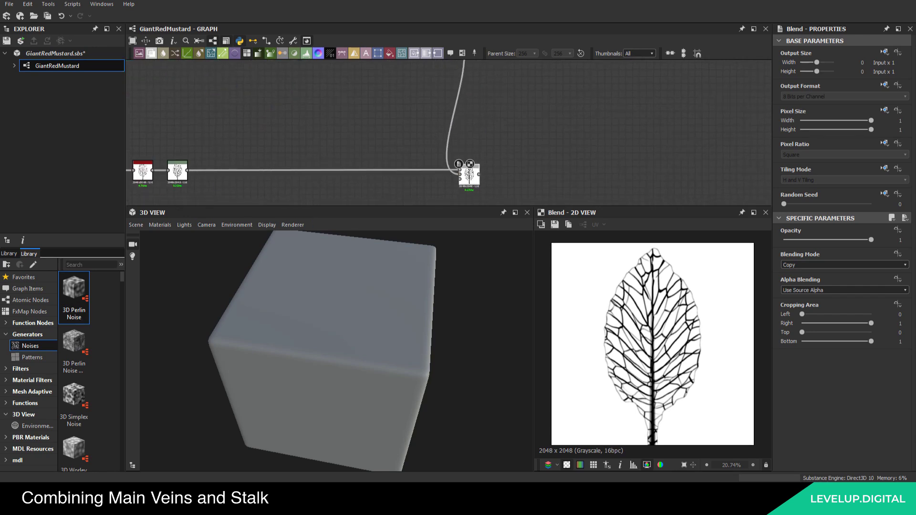
Set the Blend to Multiply with Opacity 0.3 and inspect the combined veins and surface detail up close
{"action": "middle_click_drag", "start_coordinate": [570, 141], "coordinate": [534, 118]}
{"action": "scroll", "coordinate": [418, 155], "scroll_direction": "up", "scroll_amount": 3}
{"action": "left_click", "coordinate": [801, 266]}
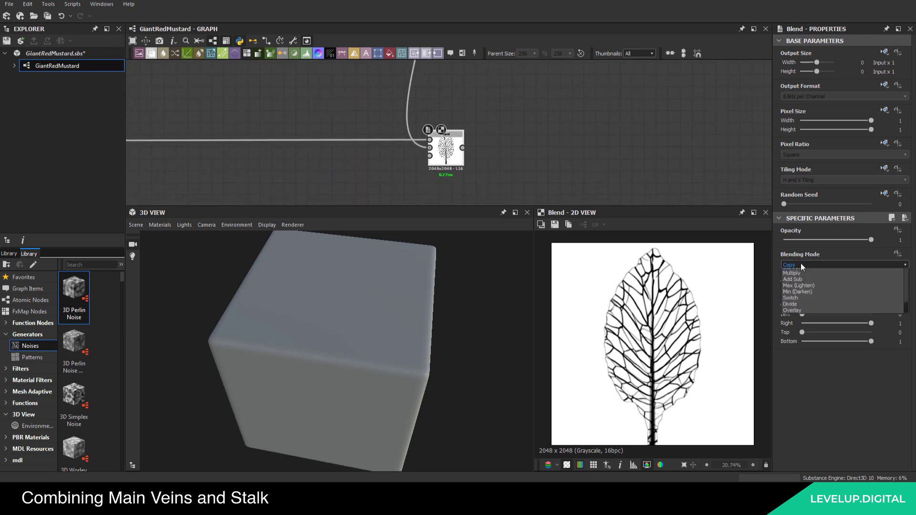
{"action": "left_click", "coordinate": [798, 284]}
{"action": "double_click", "coordinate": [902, 240]}
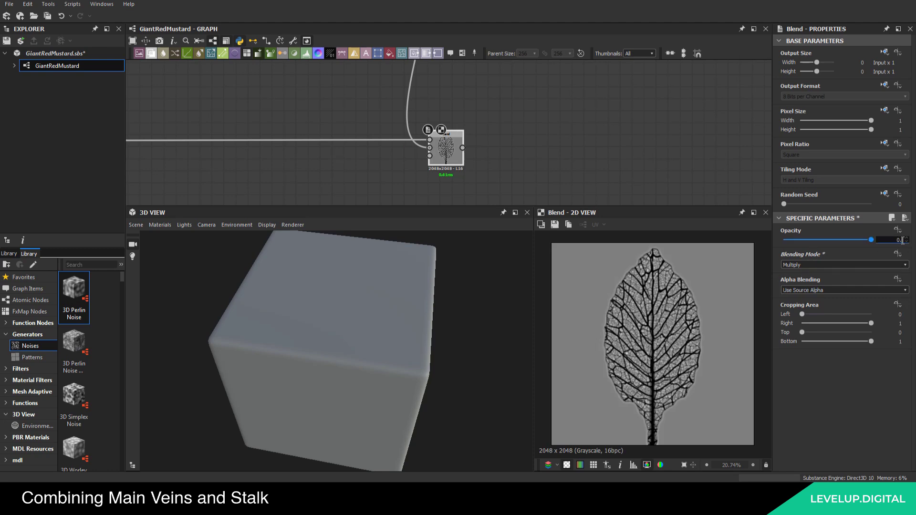
{"action": "type", "text": "0.3"}
{"action": "key", "text": "Return"}
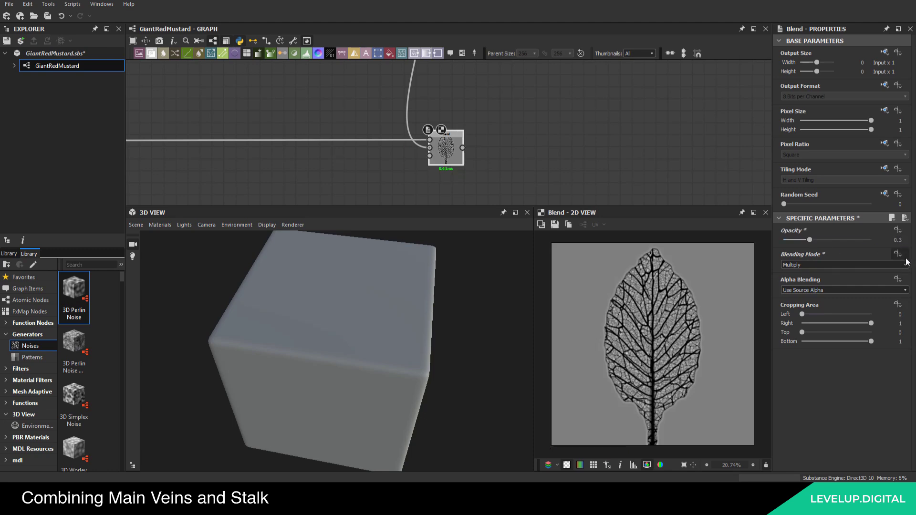
{"action": "scroll", "coordinate": [664, 379], "scroll_direction": "up", "scroll_amount": 5}
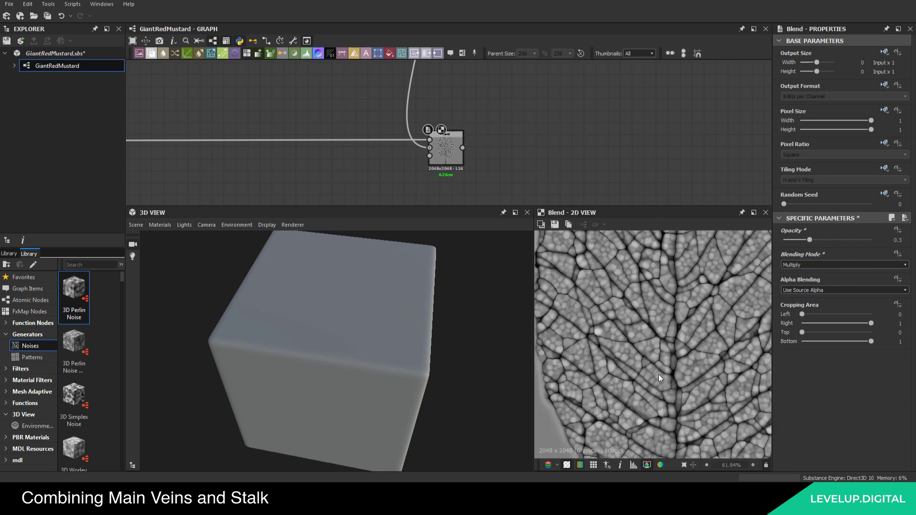
{"action": "scroll", "coordinate": [658, 382], "scroll_direction": "down", "scroll_amount": 4}
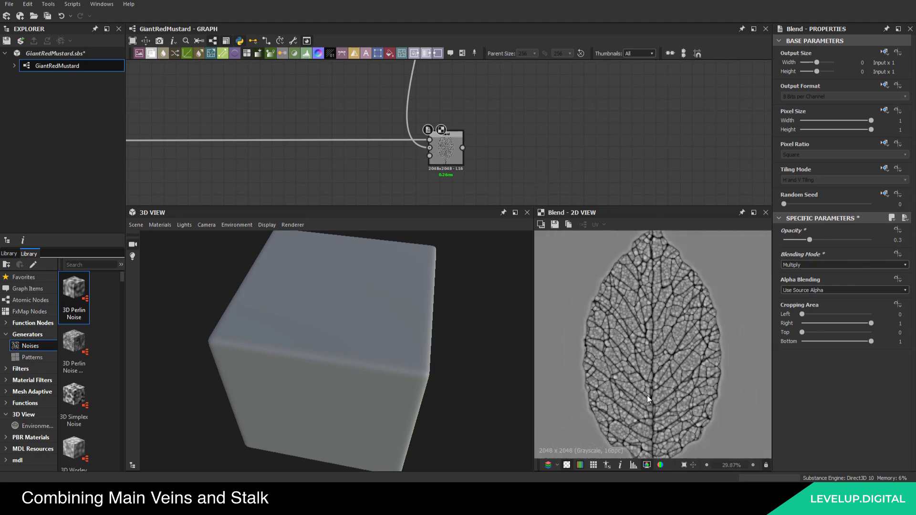
{"action": "middle_click_drag", "start_coordinate": [650, 260], "coordinate": [646, 321]}
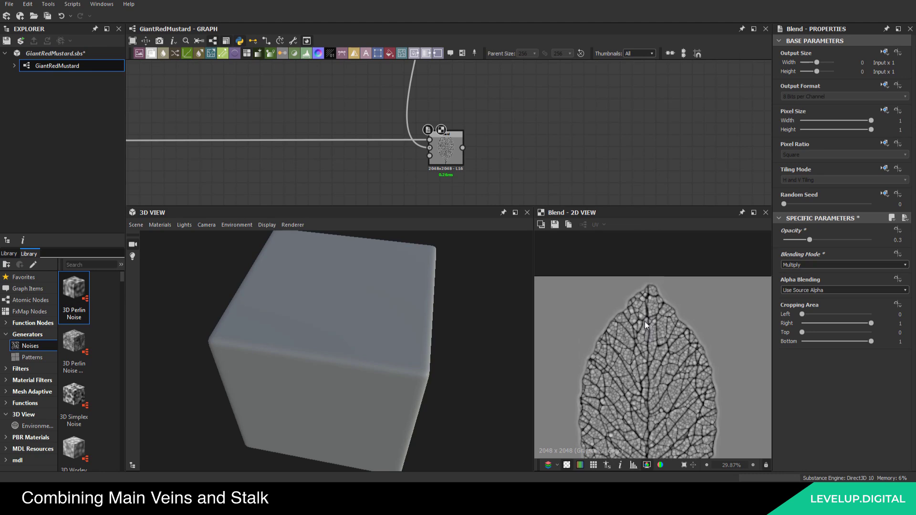
Compare the veins-and-stalk Levels and the multiplied Blend result with the leaf surface in the Red-Giant-Mustard reference photo
{"action": "middle_click_drag", "start_coordinate": [545, 176], "coordinate": [603, 177]}
{"action": "scroll", "coordinate": [603, 177], "scroll_direction": "down", "scroll_amount": 6}
{"action": "scroll", "coordinate": [380, 168], "scroll_direction": "up", "scroll_amount": 5}
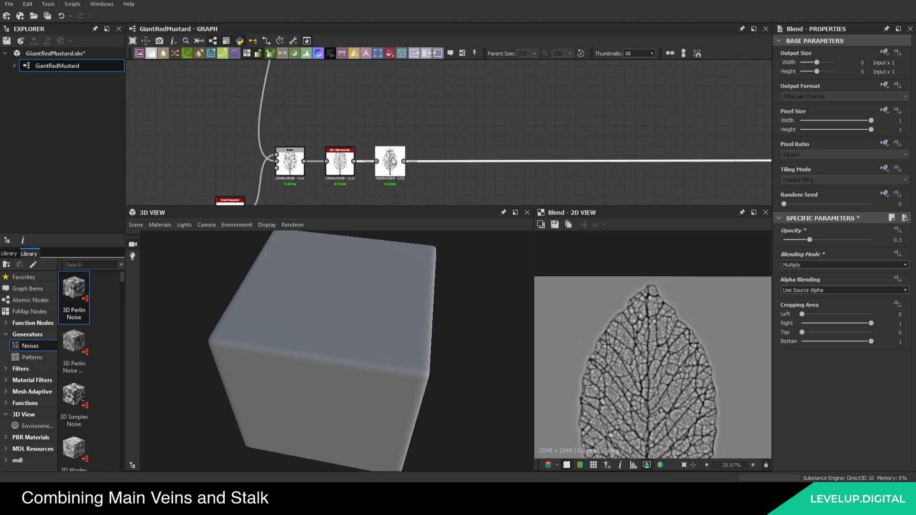
{"action": "double_click", "coordinate": [390, 163]}
{"action": "scroll", "coordinate": [683, 335], "scroll_direction": "down", "scroll_amount": 4}
{"action": "middle_click_drag", "start_coordinate": [594, 147], "coordinate": [479, 112]}
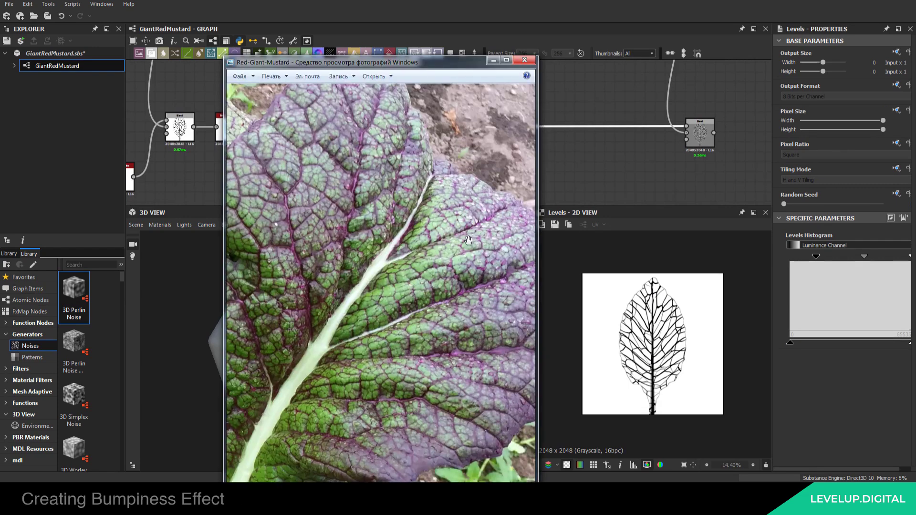
{"action": "left_click_drag", "start_coordinate": [406, 306], "coordinate": [420, 267]}
{"action": "scroll", "coordinate": [420, 267], "scroll_direction": "down", "scroll_amount": 4}
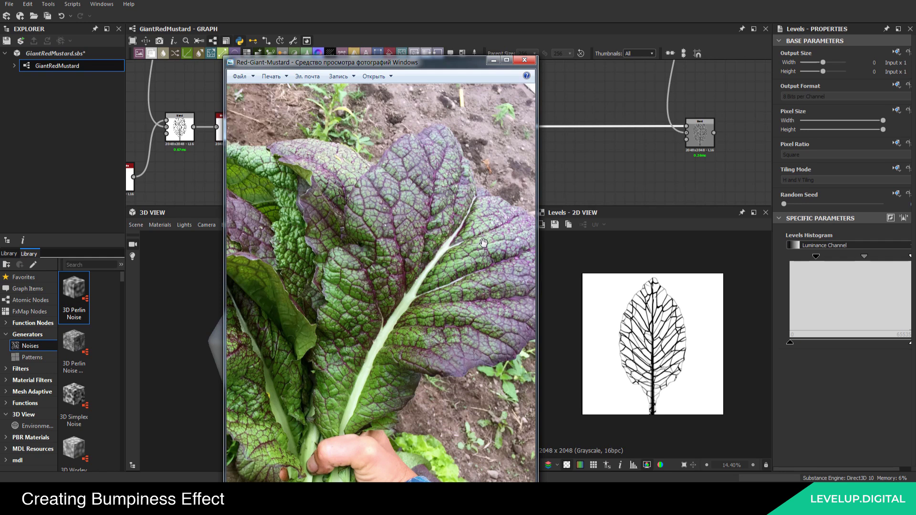
{"action": "scroll", "coordinate": [399, 241], "scroll_direction": "up", "scroll_amount": 4}
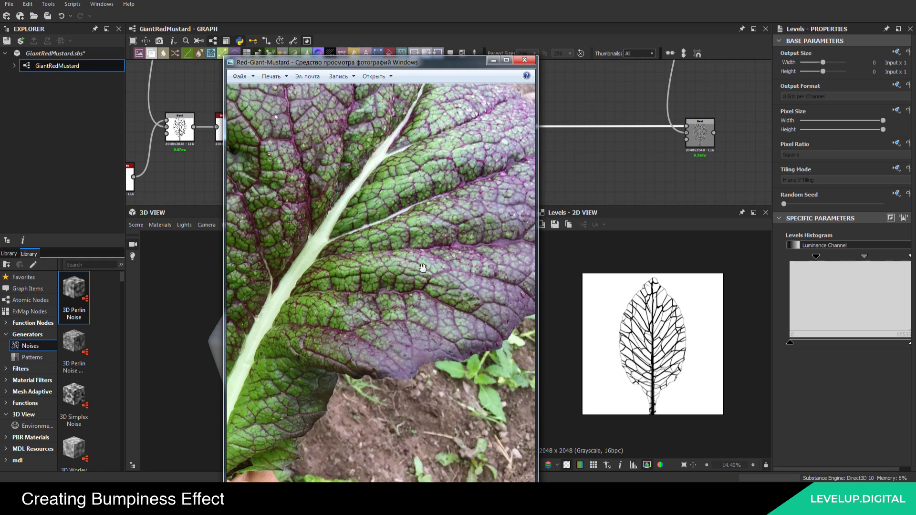
{"action": "left_click", "coordinate": [662, 151]}
{"action": "middle_click_drag", "start_coordinate": [662, 150], "coordinate": [541, 183]}
{"action": "scroll", "coordinate": [540, 183], "scroll_direction": "down", "scroll_amount": 5}
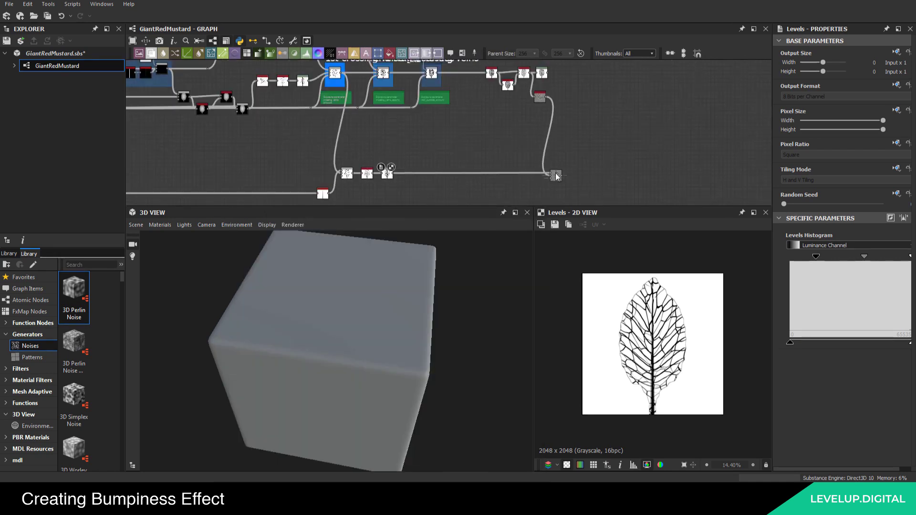
{"action": "double_click", "coordinate": [557, 177]}
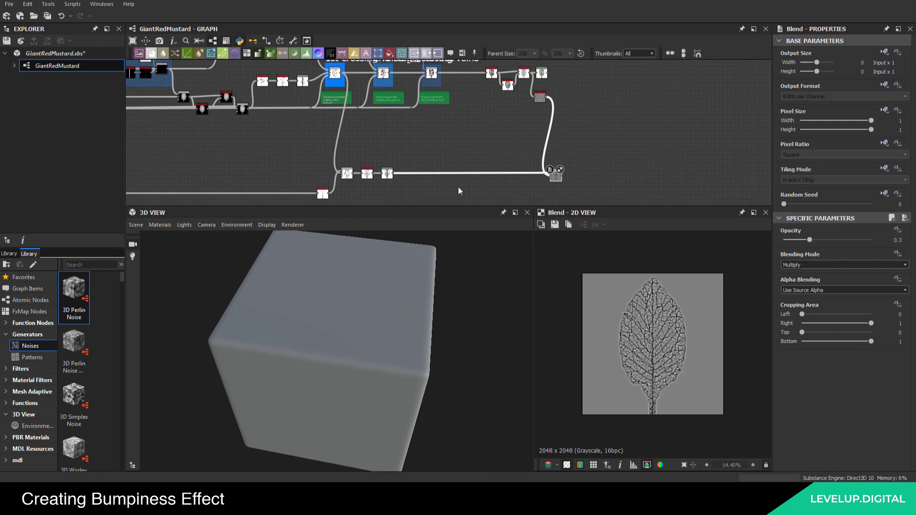
Add a Levels node after the stalk's Invert Grayscale and raise its input black level to turn the stalk solid black
{"action": "scroll", "coordinate": [387, 162], "scroll_direction": "up", "scroll_amount": 2}
{"action": "middle_click_drag", "start_coordinate": [419, 150], "coordinate": [434, 169]}
{"action": "scroll", "coordinate": [313, 164], "scroll_direction": "up", "scroll_amount": 4}
{"action": "middle_click_drag", "start_coordinate": [351, 157], "coordinate": [372, 139]}
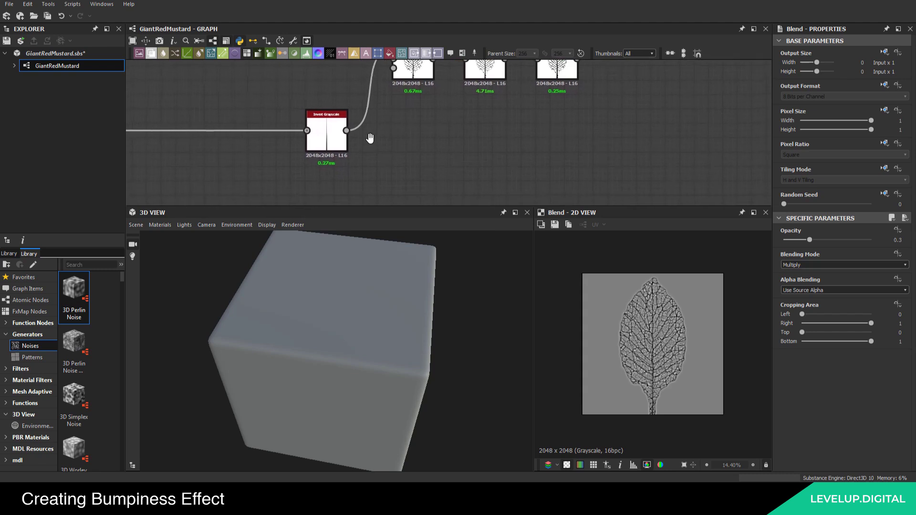
{"action": "key", "text": "space"}
{"action": "key", "text": "Return"}
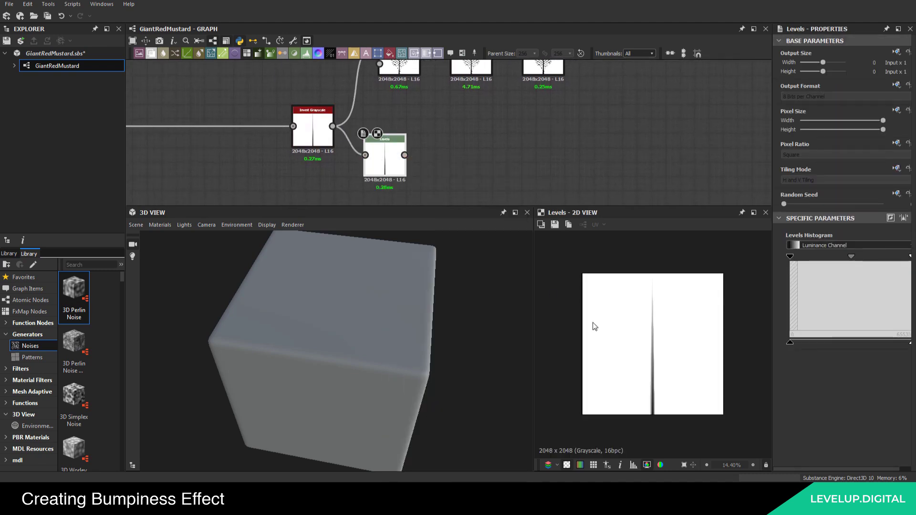
{"action": "scroll", "coordinate": [613, 365], "scroll_direction": "up", "scroll_amount": 1}
{"action": "left_click_drag", "start_coordinate": [790, 258], "coordinate": [870, 262]}
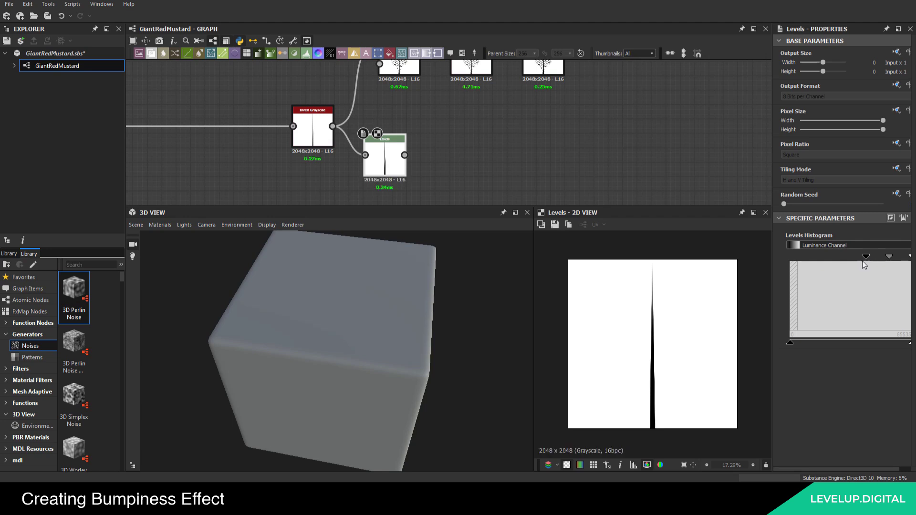
Add an unconnected Blend node beside the stalk's new Levels node
{"action": "middle_click_drag", "start_coordinate": [554, 145], "coordinate": [479, 170]}
{"action": "key", "text": "space"}
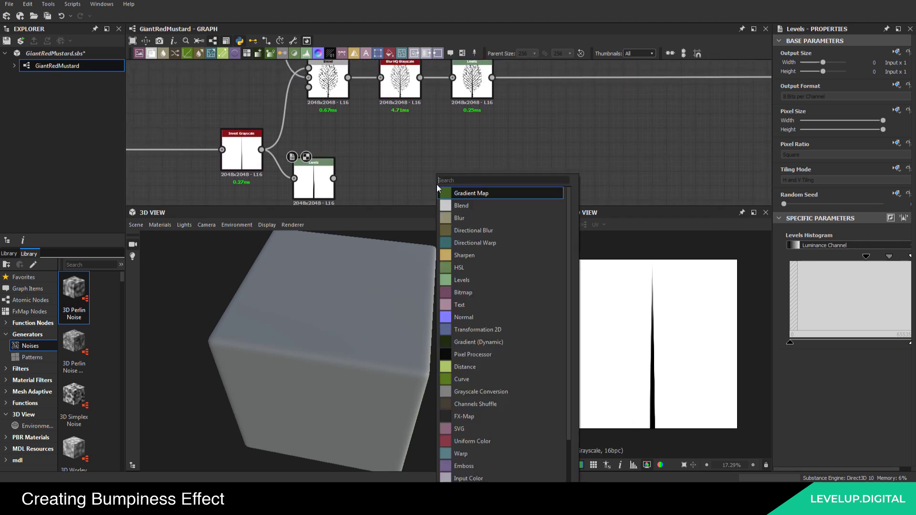
{"action": "type", "text": "bl"}
{"action": "left_click", "coordinate": [461, 194]}
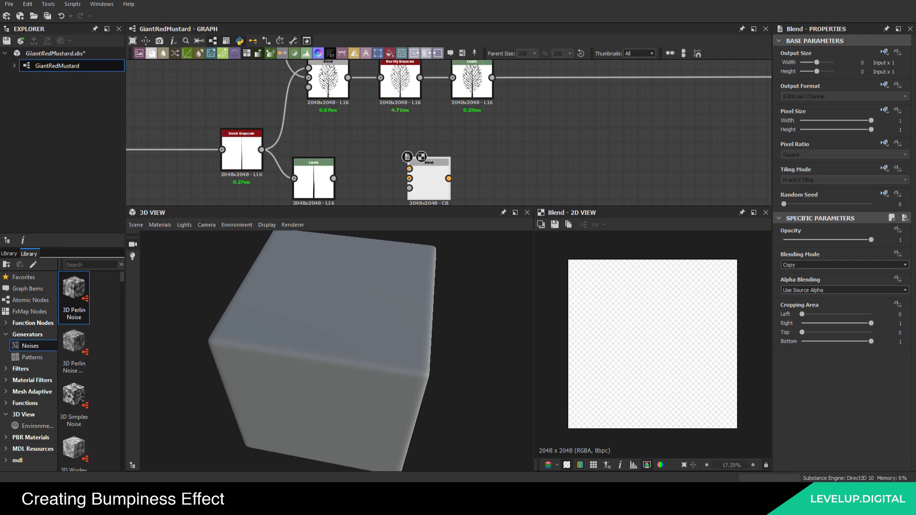
{"action": "middle_click_drag", "start_coordinate": [362, 138], "coordinate": [358, 149]}
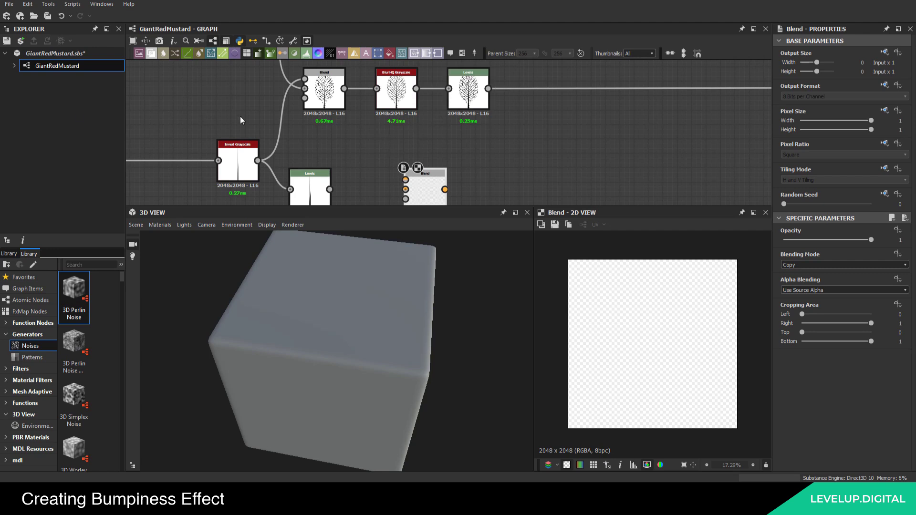
{"action": "middle_click_drag", "start_coordinate": [493, 136], "coordinate": [402, 128]}
{"action": "scroll", "coordinate": [403, 131], "scroll_direction": "down", "scroll_amount": 3}
{"action": "scroll", "coordinate": [406, 133], "scroll_direction": "down", "scroll_amount": 2}
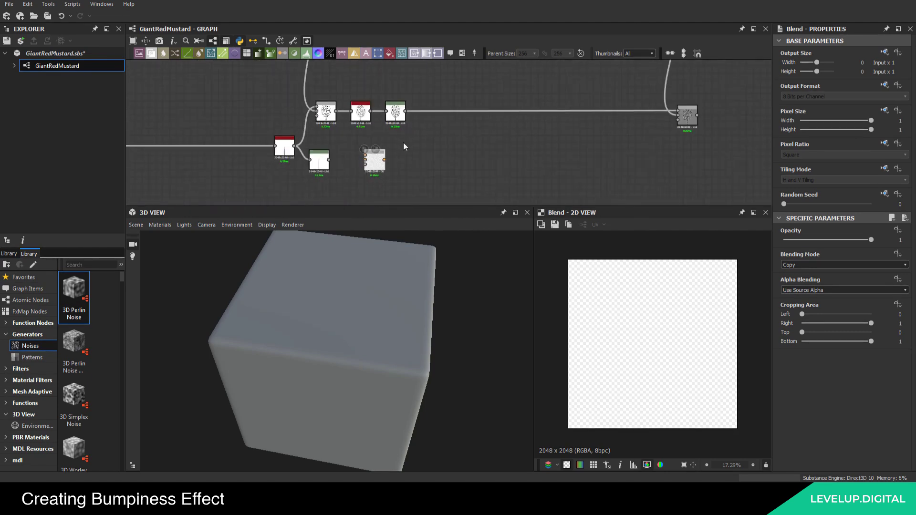
{"action": "middle_click_drag", "start_coordinate": [388, 153], "coordinate": [406, 159]}
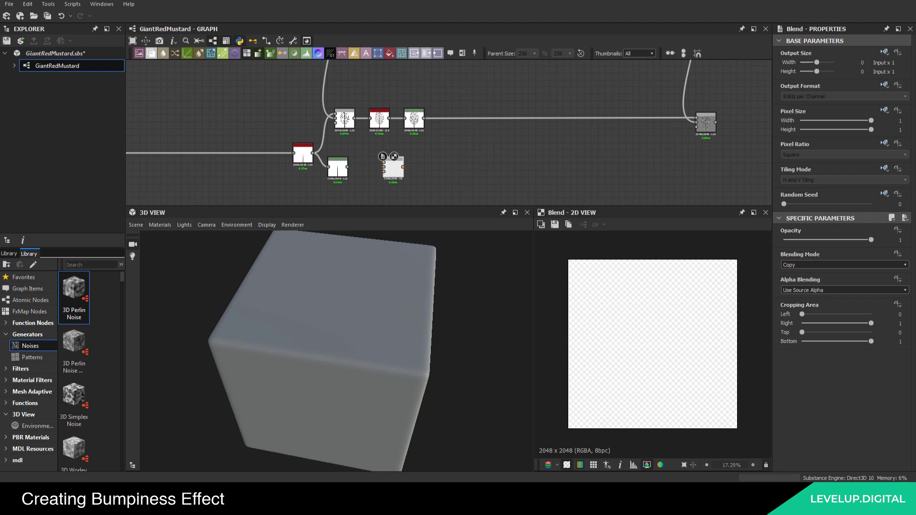
Examine the upstream vein nodes and preview the Levels node after Edge Detect and Blur HQ Grayscale for the main veins
{"action": "middle_click_drag", "start_coordinate": [422, 133], "coordinate": [432, 138]}
{"action": "scroll", "coordinate": [408, 132], "scroll_direction": "up", "scroll_amount": 9}
{"action": "scroll", "coordinate": [229, 113], "scroll_direction": "down", "scroll_amount": 3}
{"action": "middle_click_drag", "start_coordinate": [275, 126], "coordinate": [355, 179]}
{"action": "scroll", "coordinate": [354, 180], "scroll_direction": "down", "scroll_amount": 2}
{"action": "scroll", "coordinate": [324, 142], "scroll_direction": "down", "scroll_amount": 6}
{"action": "middle_click_drag", "start_coordinate": [311, 79], "coordinate": [314, 111]}
{"action": "scroll", "coordinate": [312, 101], "scroll_direction": "up", "scroll_amount": 3}
{"action": "double_click", "coordinate": [316, 93]}
{"action": "double_click", "coordinate": [262, 106]}
{"action": "middle_click_drag", "start_coordinate": [335, 179], "coordinate": [375, 100]}
{"action": "middle_click_drag", "start_coordinate": [395, 139], "coordinate": [395, 50]}
{"action": "left_click_drag", "start_coordinate": [309, 120], "coordinate": [328, 147]}
{"action": "left_click", "coordinate": [299, 129]}
{"action": "middle_click_drag", "start_coordinate": [302, 115], "coordinate": [289, 177]}
{"action": "scroll", "coordinate": [289, 177], "scroll_direction": "down", "scroll_amount": 5}
{"action": "scroll", "coordinate": [286, 111], "scroll_direction": "up", "scroll_amount": 6}
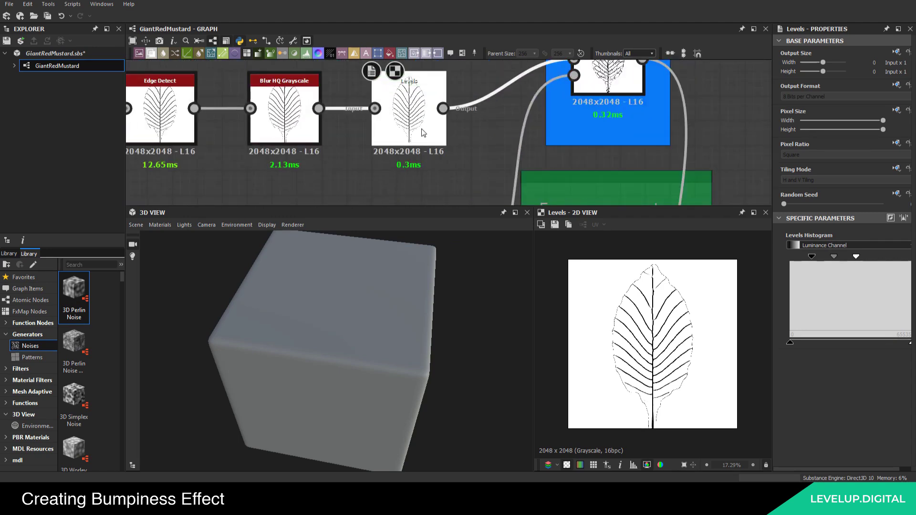
Connect the main-vein Levels after Edge Detect to the background input of the Blend beside the stalk's Levels
{"action": "scroll", "coordinate": [422, 134], "scroll_direction": "down", "scroll_amount": 3}
{"action": "middle_click_drag", "start_coordinate": [440, 127], "coordinate": [401, 82]}
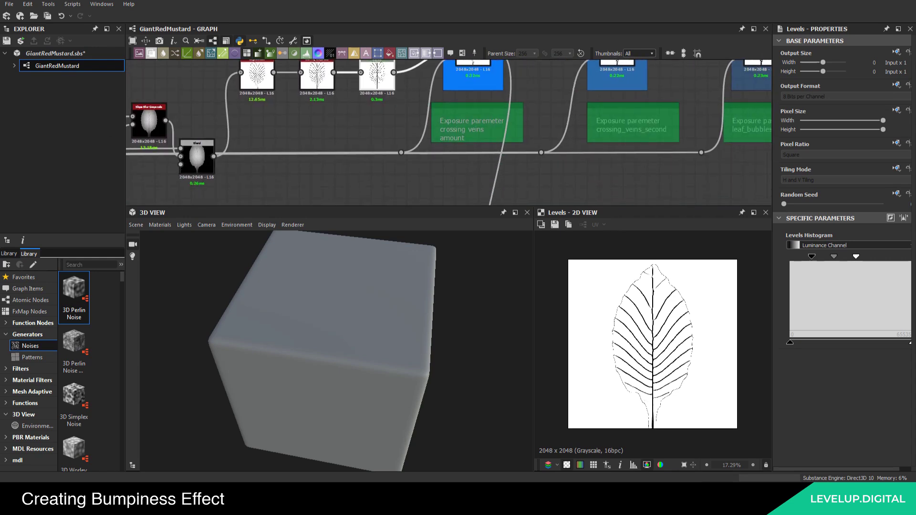
{"action": "middle_click_drag", "start_coordinate": [315, 126], "coordinate": [322, 131]}
{"action": "left_click", "coordinate": [342, 94]}
{"action": "middle_click_drag", "start_coordinate": [353, 137], "coordinate": [341, 41]}
{"action": "scroll", "coordinate": [358, 154], "scroll_direction": "down", "scroll_amount": 3}
{"action": "middle_click_drag", "start_coordinate": [357, 156], "coordinate": [366, 74]}
{"action": "left_click_drag", "start_coordinate": [372, 153], "coordinate": [387, 173]}
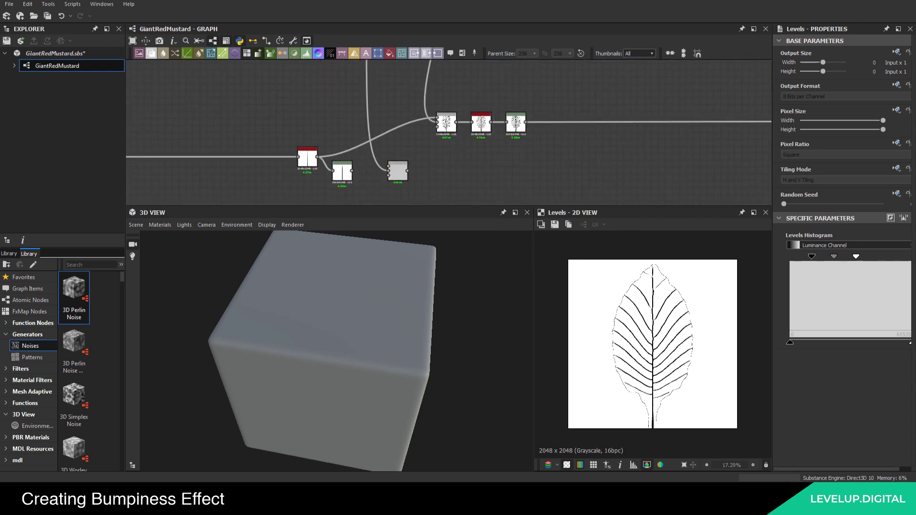
Connect the stalk's Levels to the foreground input of this Blend, tidy the nodes, and set the Blending Mode to Multiply
{"action": "middle_click_drag", "start_coordinate": [460, 179], "coordinate": [431, 179]}
{"action": "scroll", "coordinate": [314, 171], "scroll_direction": "up", "scroll_amount": 3}
{"action": "left_click_drag", "start_coordinate": [408, 171], "coordinate": [384, 147]}
{"action": "left_click_drag", "start_coordinate": [330, 170], "coordinate": [367, 138]}
{"action": "middle_click_drag", "start_coordinate": [312, 178], "coordinate": [319, 145]}
{"action": "left_click_drag", "start_coordinate": [319, 146], "coordinate": [319, 183]}
{"action": "left_click_drag", "start_coordinate": [392, 126], "coordinate": [368, 150]}
{"action": "double_click", "coordinate": [366, 139]}
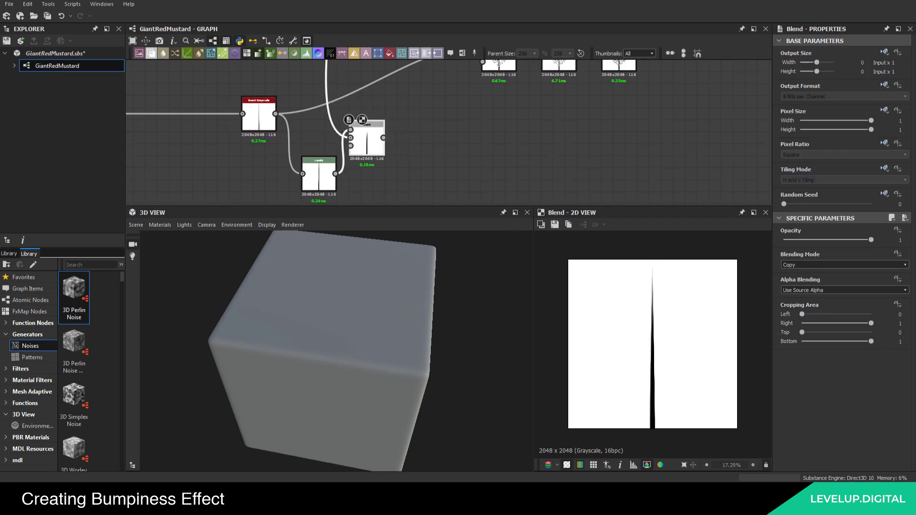
{"action": "left_click", "coordinate": [792, 265]}
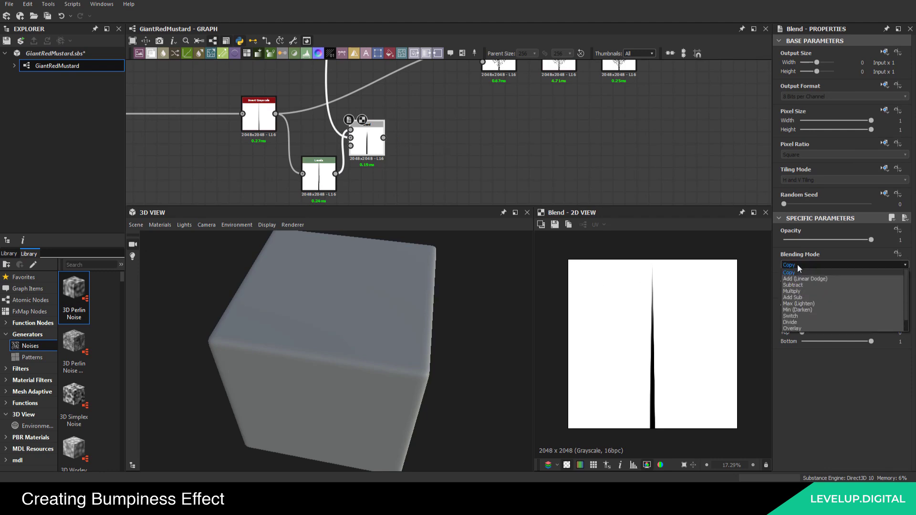
{"action": "left_click", "coordinate": [791, 291]}
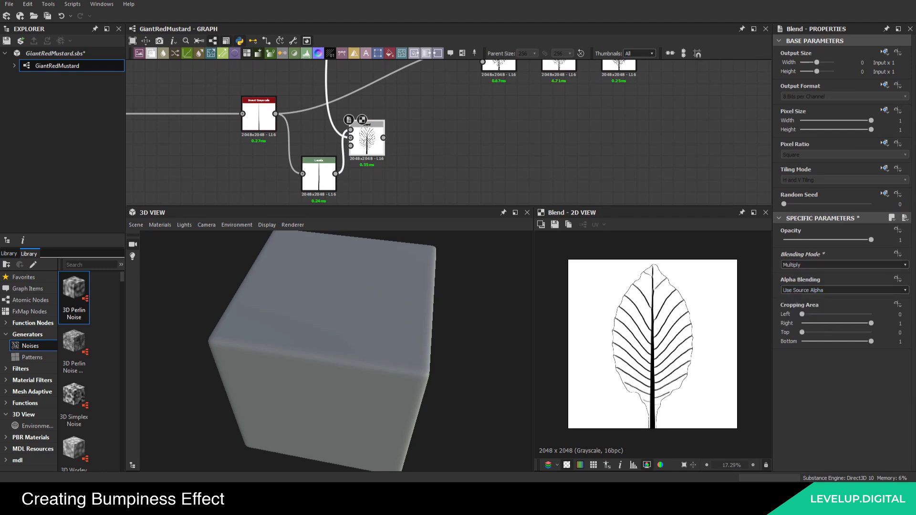
Add an Invert Grayscale node after the Blend of main veins and solid stalk
{"action": "middle_click_drag", "start_coordinate": [389, 161], "coordinate": [291, 145]}
{"action": "scroll", "coordinate": [286, 141], "scroll_direction": "up", "scroll_amount": 2}
{"action": "key", "text": "space"}
{"action": "type", "text": "in"}
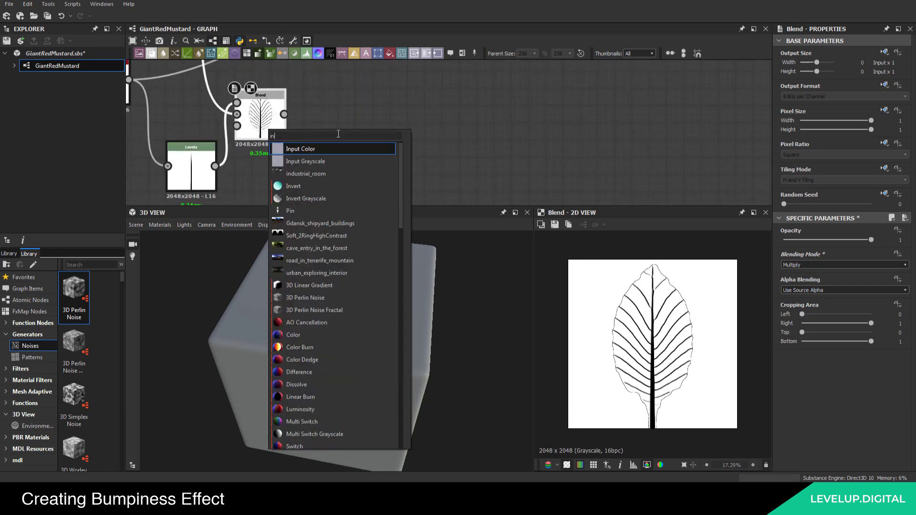
{"action": "left_click", "coordinate": [330, 196]}
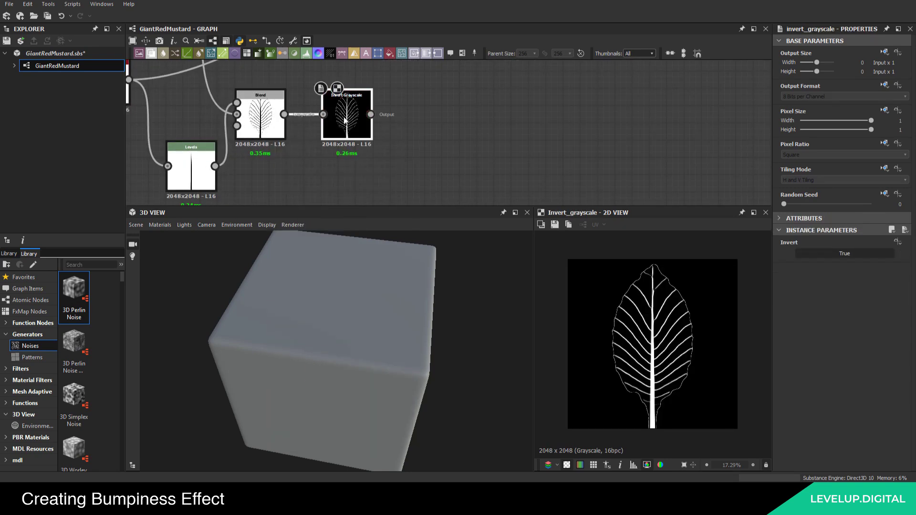
Add a Bevel node after the new Invert Grayscale, preview its height output, and set its Distance to 0
{"action": "middle_click_drag", "start_coordinate": [409, 117], "coordinate": [330, 154]}
{"action": "key", "text": "space"}
{"action": "type", "text": "bevel"}
{"action": "left_click", "coordinate": [314, 179]}
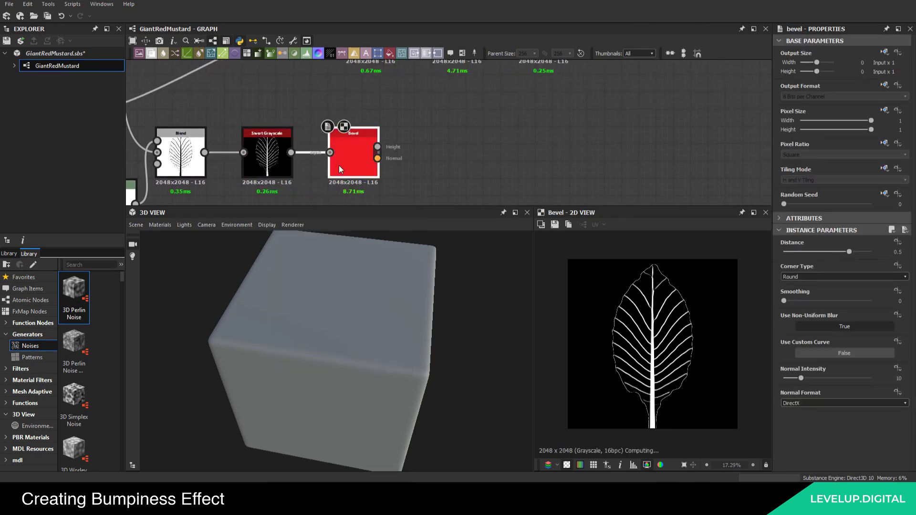
{"action": "double_click", "coordinate": [337, 167]}
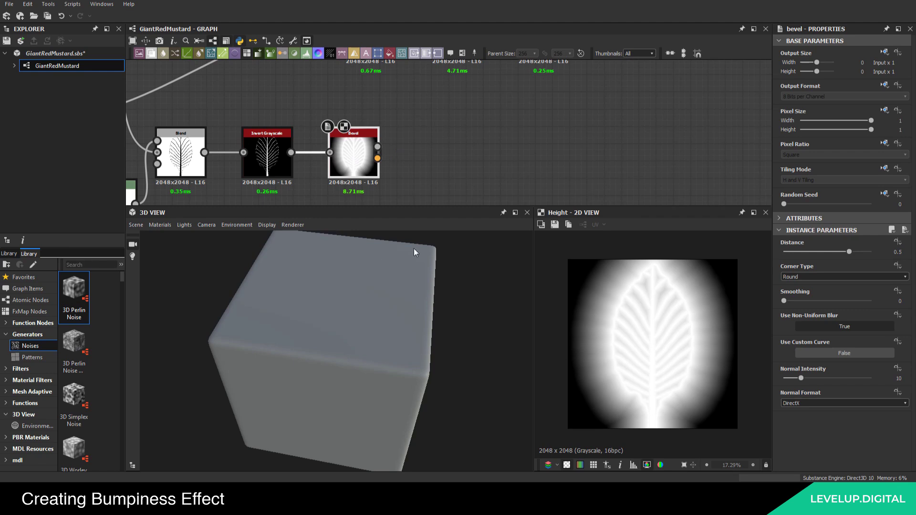
{"action": "double_click", "coordinate": [897, 251]}
{"action": "type", "text": "0"}
{"action": "key", "text": "Return"}
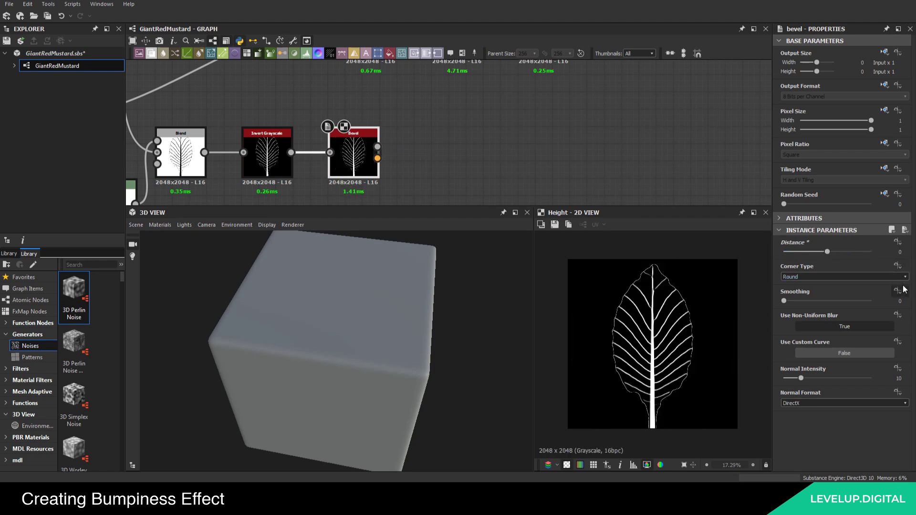
Set the Bevel's Smoothing to 0.86 and inspect the softened veins in its height output
{"action": "double_click", "coordinate": [900, 301]}
{"action": "type", "text": "0.86"}
{"action": "key", "text": "Return"}
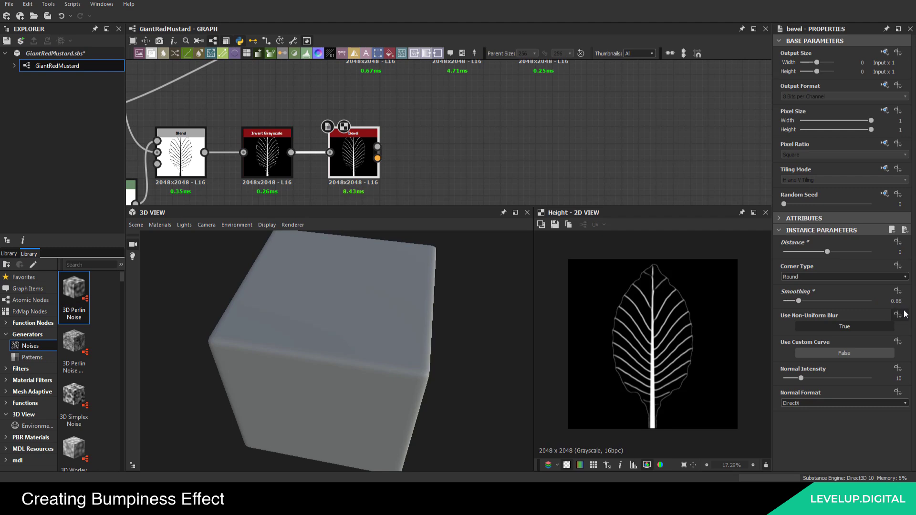
{"action": "double_click", "coordinate": [899, 379]}
{"action": "scroll", "coordinate": [651, 348], "scroll_direction": "up", "scroll_amount": 4}
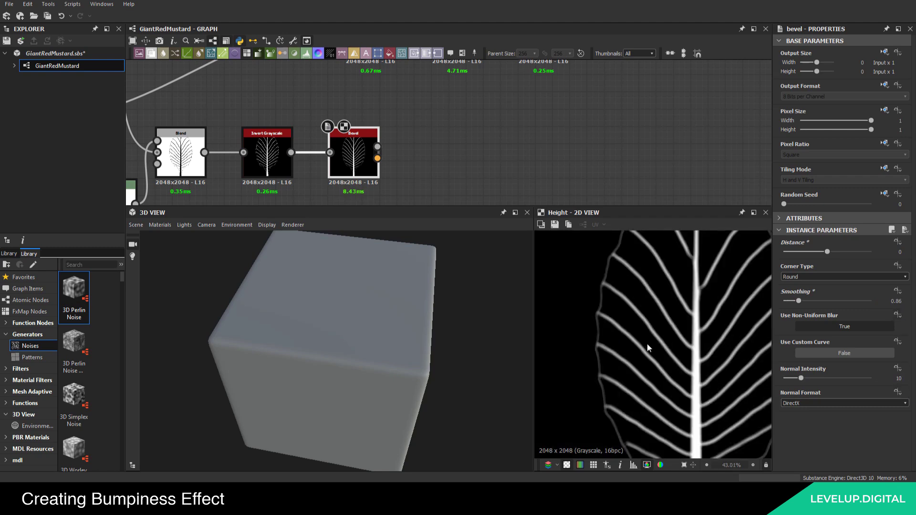
{"action": "scroll", "coordinate": [617, 382], "scroll_direction": "down", "scroll_amount": 1}
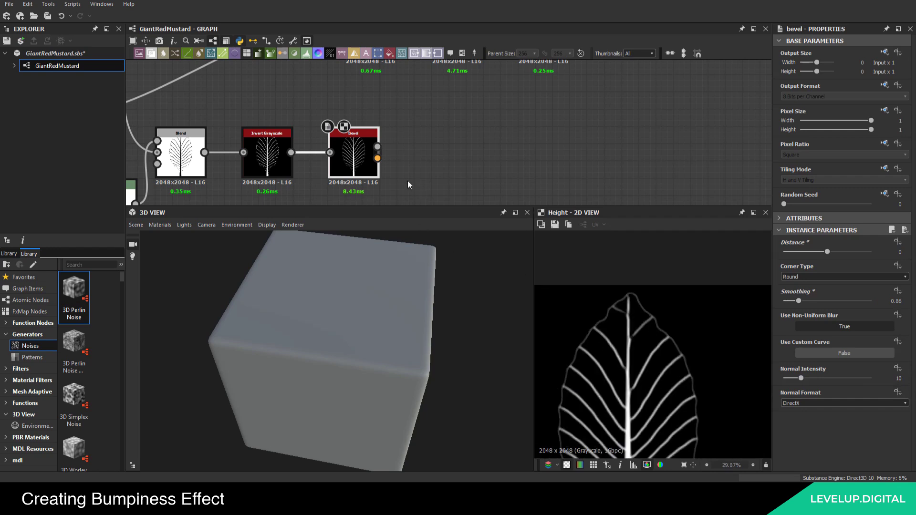
Add a Levels node after the Bevel and connect the Bevel's height output to it
{"action": "middle_click_drag", "start_coordinate": [479, 160], "coordinate": [358, 171]}
{"action": "key", "text": "space"}
{"action": "type", "text": "lev"}
{"action": "key", "text": "Return"}
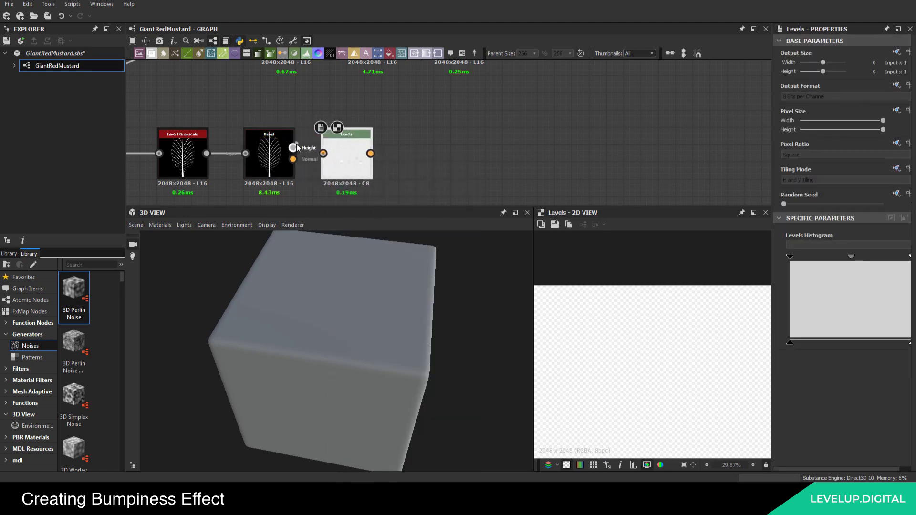
{"action": "left_click_drag", "start_coordinate": [293, 147], "coordinate": [323, 153]}
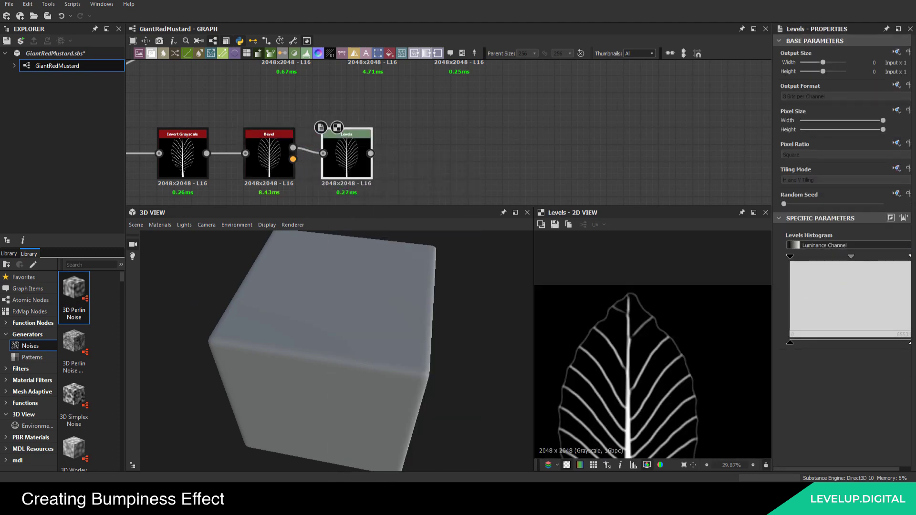
Raise the input black point and lower the input white point of this Levels to thin and sharpen the veins, and save the file
{"action": "left_click_drag", "start_coordinate": [794, 257], "coordinate": [834, 259]}
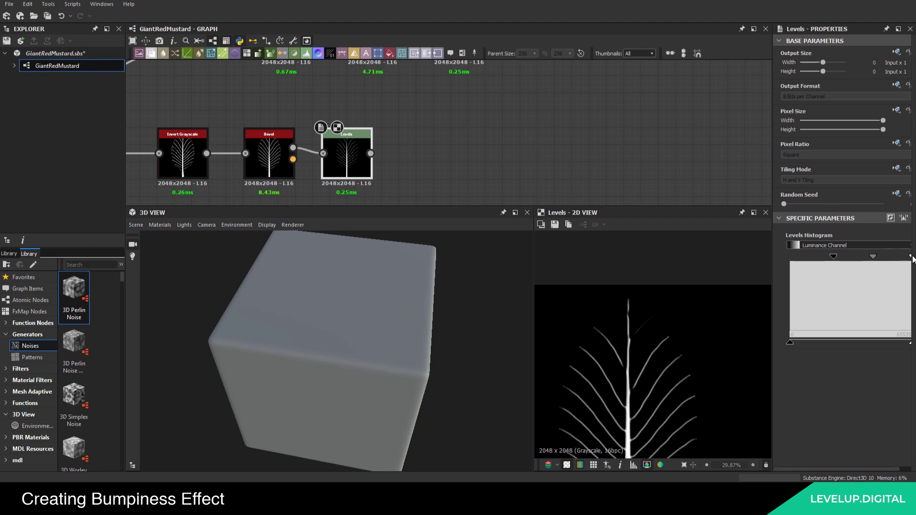
{"action": "left_click_drag", "start_coordinate": [910, 258], "coordinate": [876, 260]}
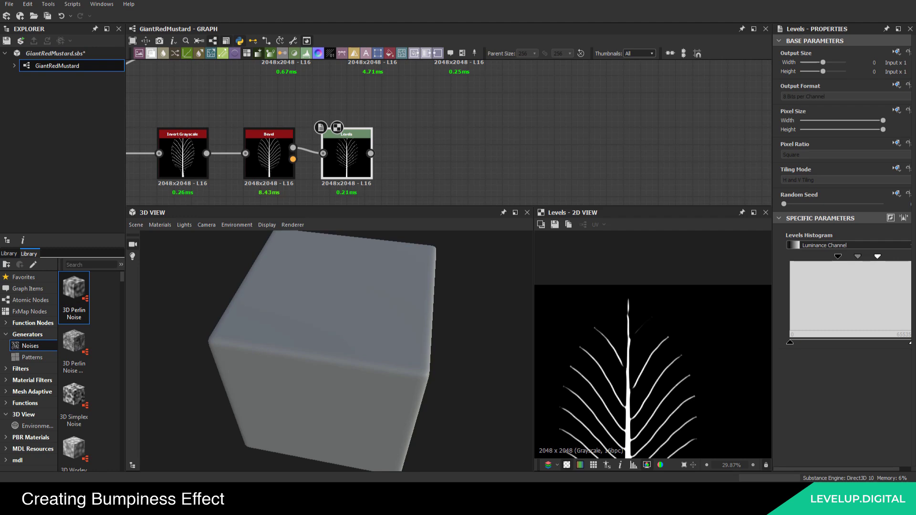
{"action": "scroll", "coordinate": [431, 134], "scroll_direction": "down", "scroll_amount": 9}
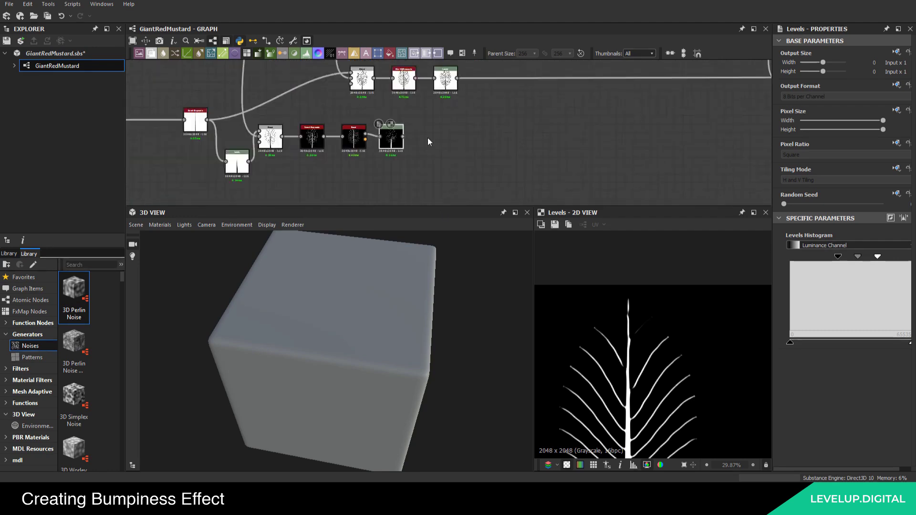
{"action": "scroll", "coordinate": [436, 143], "scroll_direction": "up", "scroll_amount": 5}
{"action": "scroll", "coordinate": [657, 355], "scroll_direction": "down", "scroll_amount": 4}
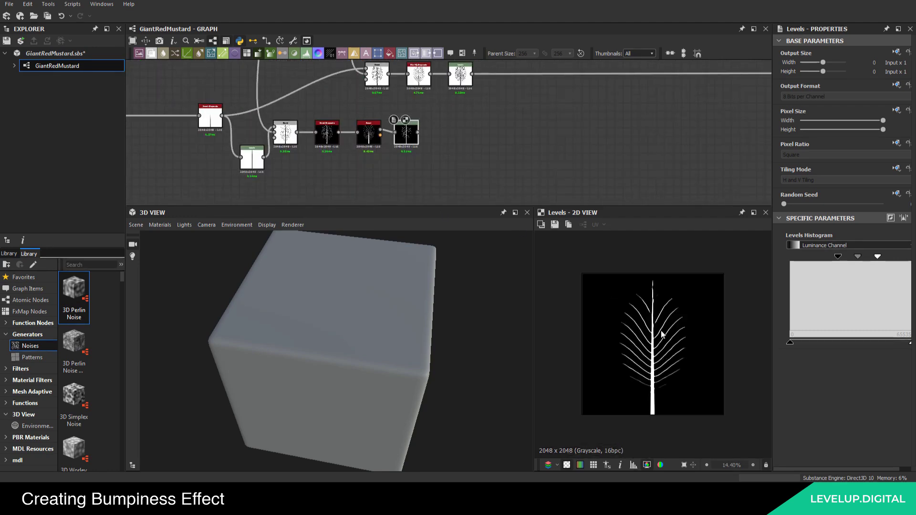
{"action": "scroll", "coordinate": [641, 329], "scroll_direction": "up", "scroll_amount": 4}
{"action": "middle_click_drag", "start_coordinate": [637, 286], "coordinate": [622, 344]}
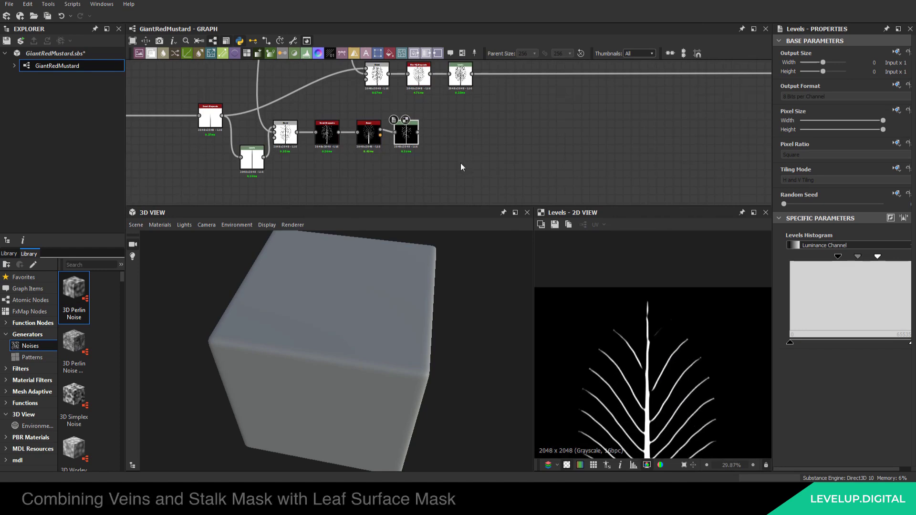
{"action": "scroll", "coordinate": [253, 150], "scroll_direction": "up", "scroll_amount": 2}
{"action": "left_click", "coordinate": [47, 16]}
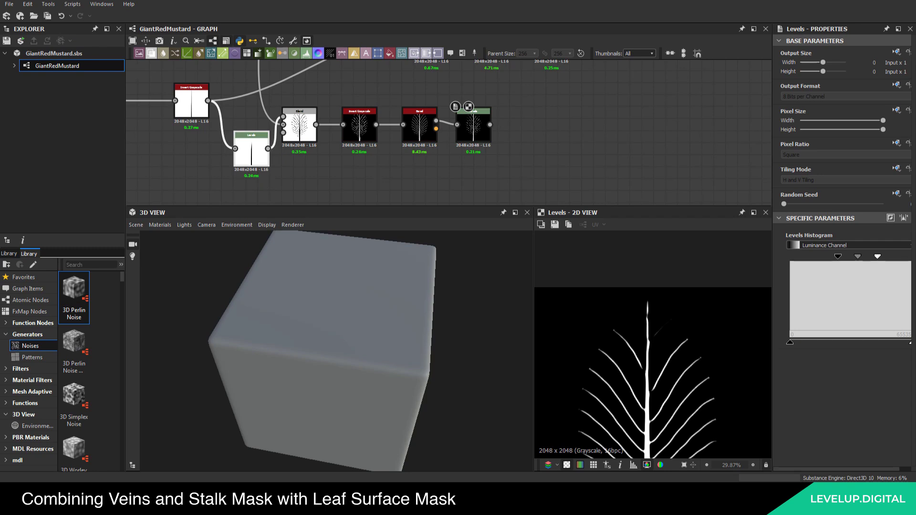
Add a Blend node below the main-vein chain and connect the Levels after the Bevel to its background input
{"action": "scroll", "coordinate": [514, 145], "scroll_direction": "down", "scroll_amount": 3}
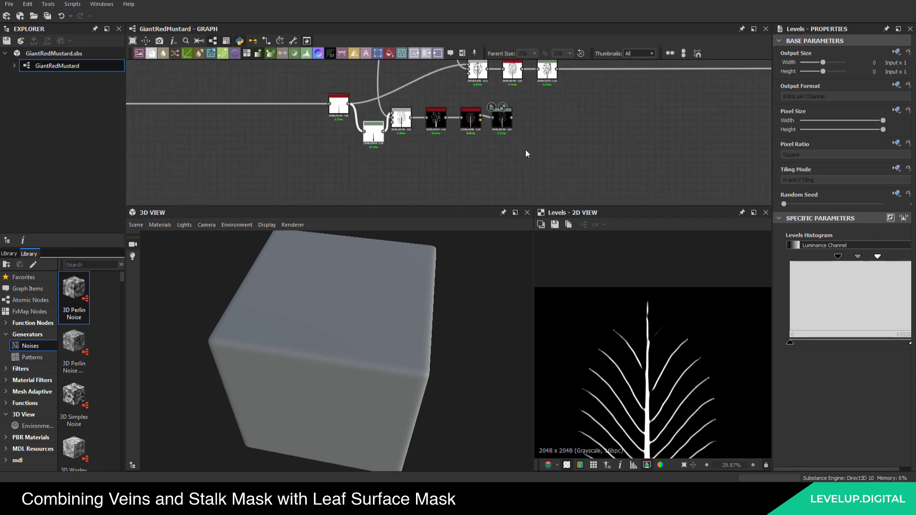
{"action": "middle_click_drag", "start_coordinate": [532, 150], "coordinate": [543, 155]}
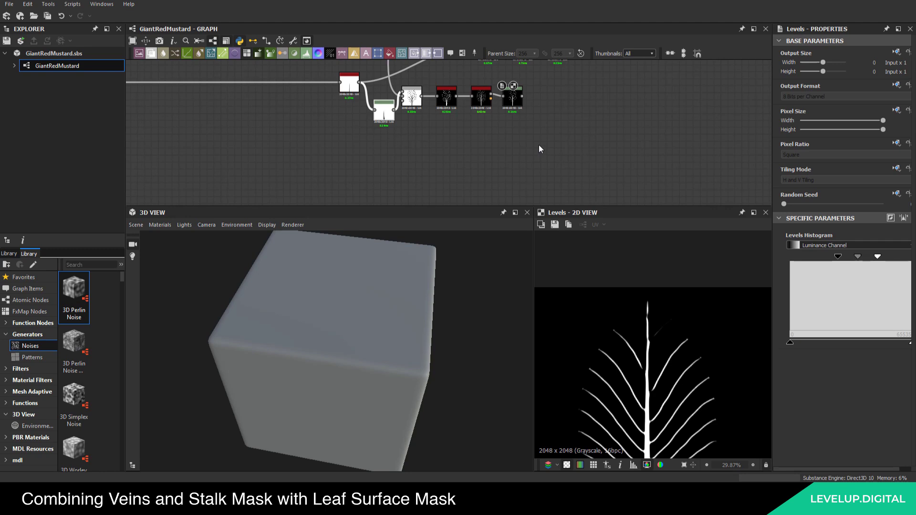
{"action": "key", "text": "space"}
{"action": "type", "text": "bl"}
{"action": "left_click", "coordinate": [568, 165]}
{"action": "scroll", "coordinate": [549, 142], "scroll_direction": "up", "scroll_amount": 2}
{"action": "left_click_drag", "start_coordinate": [540, 146], "coordinate": [565, 125]}
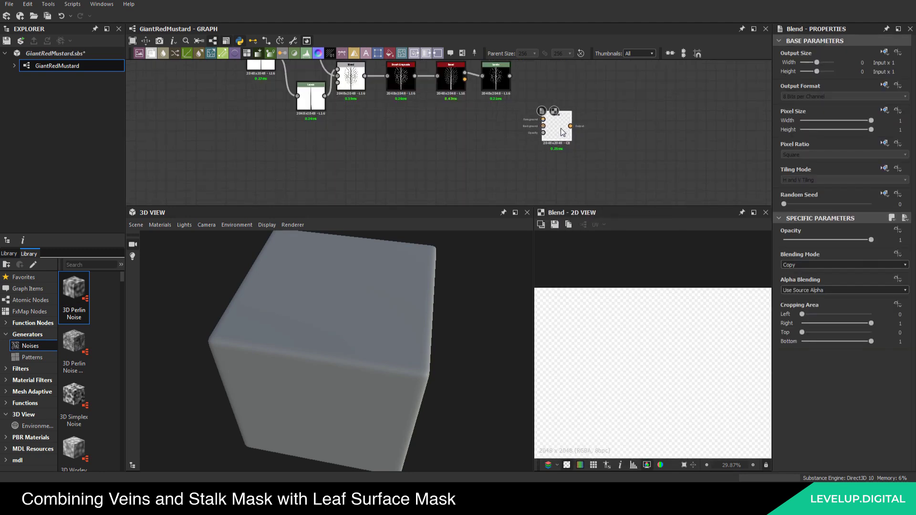
{"action": "scroll", "coordinate": [508, 114], "scroll_direction": "up", "scroll_amount": 1}
{"action": "left_click_drag", "start_coordinate": [511, 69], "coordinate": [498, 160]}
Add a Levels node connected to the foreground input of the new Blend
{"action": "key", "text": "space"}
{"action": "type", "text": "l"}
{"action": "left_click", "coordinate": [479, 191]}
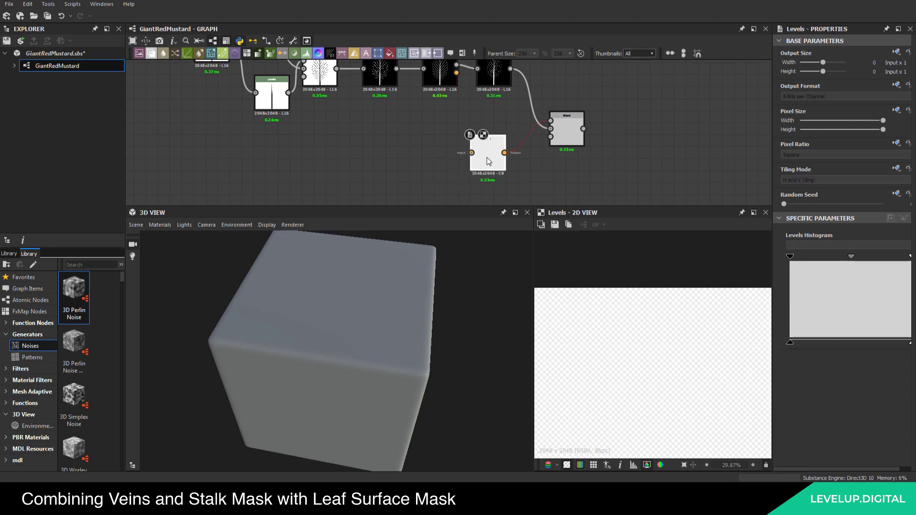
Preview the leaf-surface gradient Blend below Basic leaf mask and connect its output to the new Levels
{"action": "scroll", "coordinate": [439, 150], "scroll_direction": "down", "scroll_amount": 5}
{"action": "scroll", "coordinate": [375, 146], "scroll_direction": "up", "scroll_amount": 6}
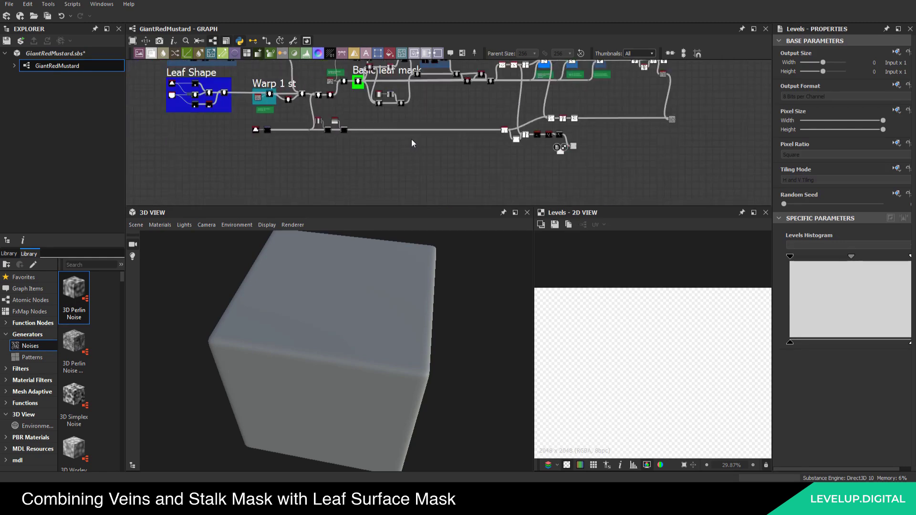
{"action": "middle_click_drag", "start_coordinate": [408, 140], "coordinate": [277, 144]}
{"action": "double_click", "coordinate": [442, 174]}
{"action": "scroll", "coordinate": [674, 348], "scroll_direction": "down", "scroll_amount": 5}
{"action": "key", "text": "f"}
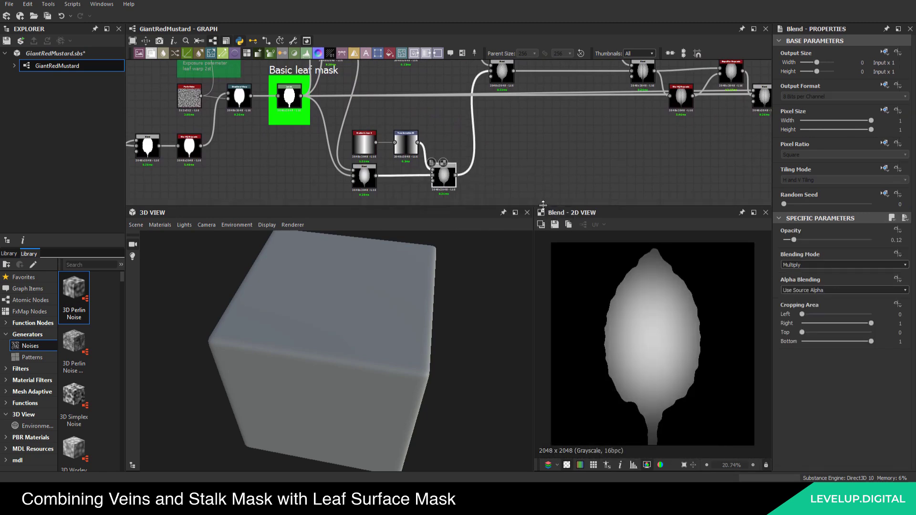
{"action": "scroll", "coordinate": [371, 151], "scroll_direction": "down", "scroll_amount": 4}
{"action": "middle_click_drag", "start_coordinate": [393, 145], "coordinate": [284, 69]}
{"action": "left_click", "coordinate": [313, 91]}
{"action": "middle_click_drag", "start_coordinate": [489, 161], "coordinate": [402, 135]}
{"action": "left_click_drag", "start_coordinate": [533, 167], "coordinate": [543, 164]}
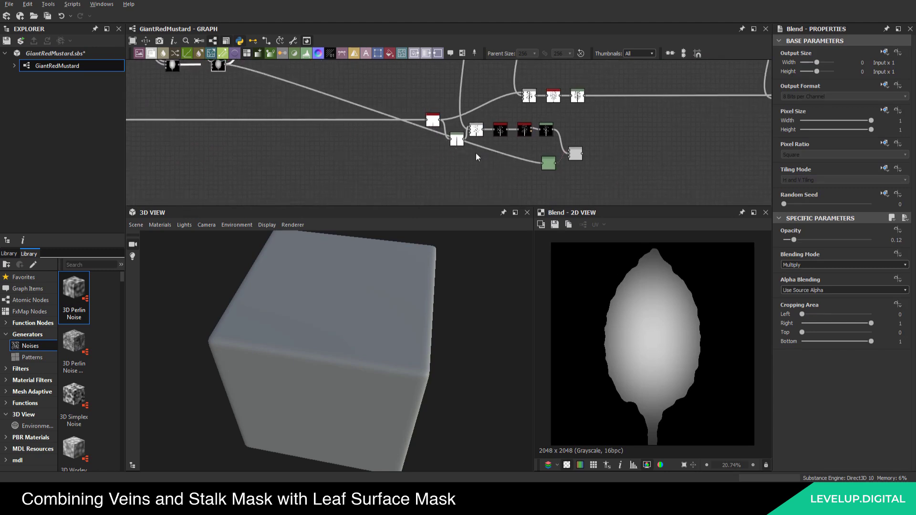
{"action": "left_click_drag", "start_coordinate": [384, 115], "coordinate": [248, 164]}
Preview the leaf-surface Levels, then raise its input black point and lower its input white point to get a bright soft oval
{"action": "scroll", "coordinate": [566, 167], "scroll_direction": "up", "scroll_amount": 5}
{"action": "middle_click_drag", "start_coordinate": [567, 167], "coordinate": [452, 168]}
{"action": "scroll", "coordinate": [405, 155], "scroll_direction": "up", "scroll_amount": 3}
{"action": "double_click", "coordinate": [406, 156]}
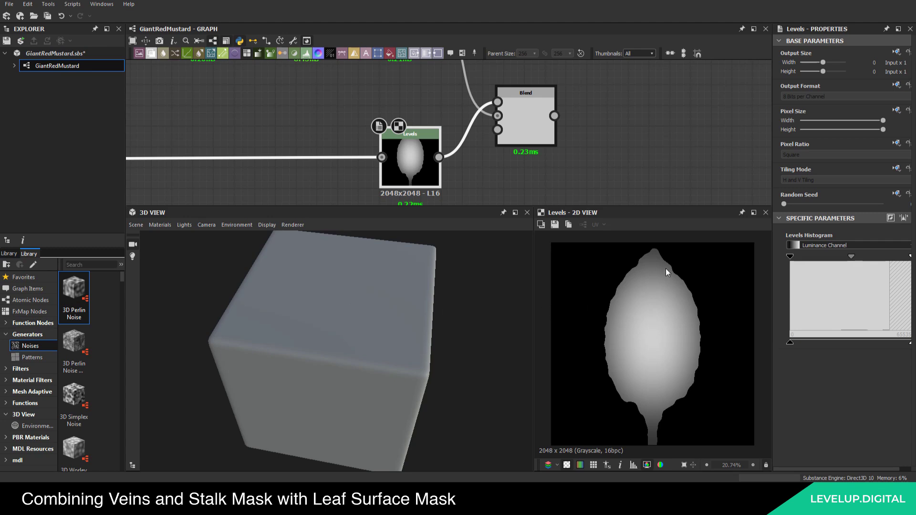
{"action": "left_click_drag", "start_coordinate": [790, 257], "coordinate": [838, 262]}
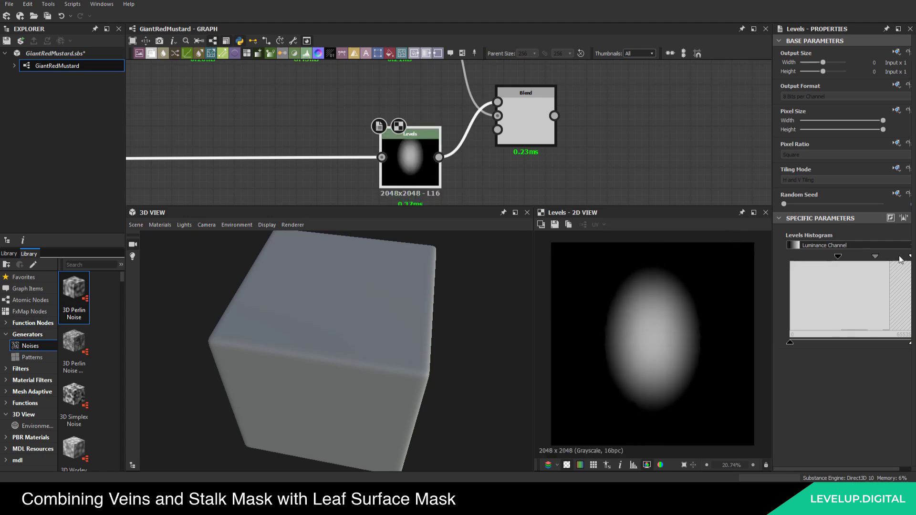
{"action": "left_click_drag", "start_coordinate": [910, 256], "coordinate": [884, 257]}
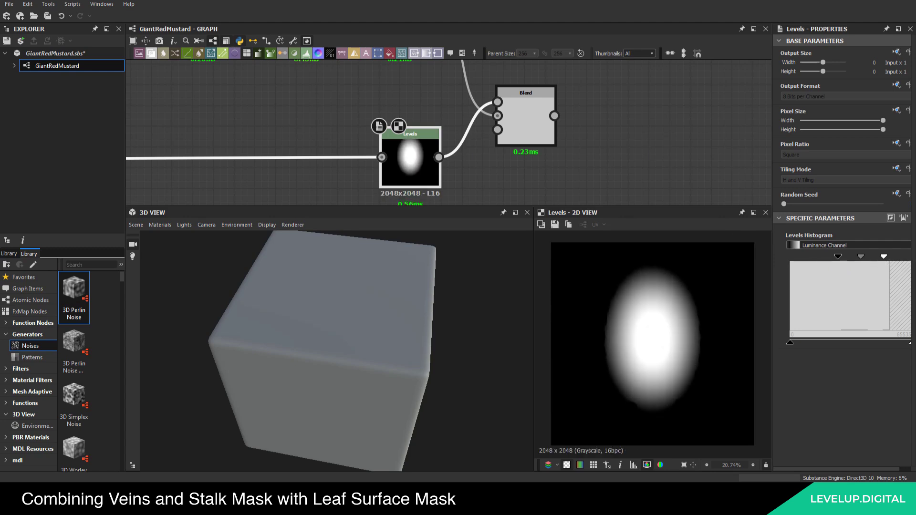
Set the Blending Mode to Multiply on the Blend that combines the veins with the oval leaf-surface mask
{"action": "middle_click_drag", "start_coordinate": [609, 144], "coordinate": [507, 191]}
{"action": "scroll", "coordinate": [477, 122], "scroll_direction": "down", "scroll_amount": 8}
{"action": "scroll", "coordinate": [481, 129], "scroll_direction": "up", "scroll_amount": 4}
{"action": "middle_click_drag", "start_coordinate": [483, 132], "coordinate": [424, 157]}
{"action": "left_click", "coordinate": [382, 155]}
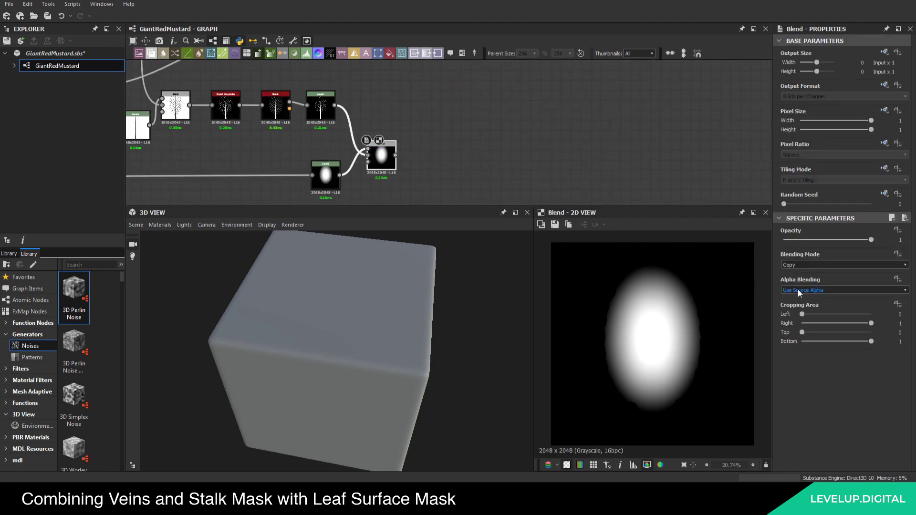
{"action": "left_click", "coordinate": [798, 266]}
{"action": "left_click", "coordinate": [793, 291]}
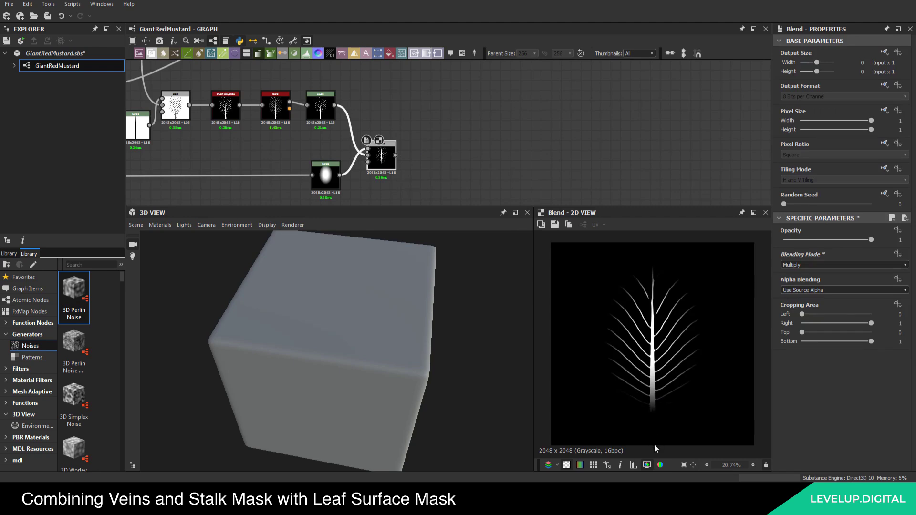
Move the leaf-surface Levels away from the Blend and insert a Transformation 2D node between them
{"action": "middle_click_drag", "start_coordinate": [347, 151], "coordinate": [364, 147]}
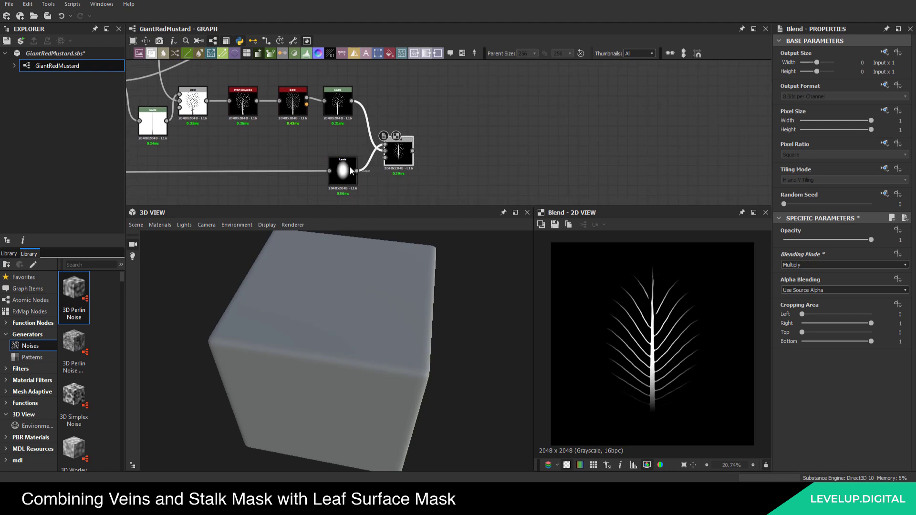
{"action": "left_click_drag", "start_coordinate": [352, 169], "coordinate": [323, 169]}
{"action": "left_click", "coordinate": [352, 176]}
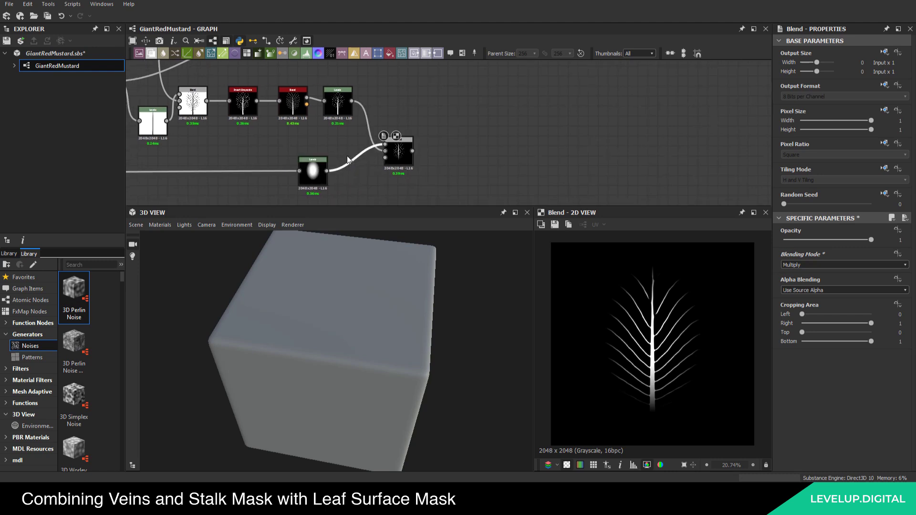
{"action": "key", "text": "space"}
{"action": "type", "text": "tr"}
{"action": "left_click", "coordinate": [373, 176]}
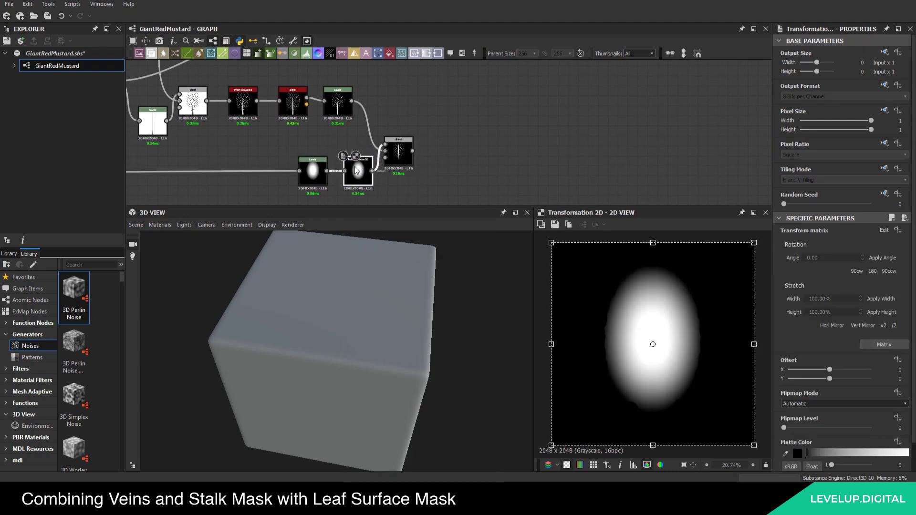
With the Blend previewed, narrow and lengthen the oval mask in Transformation 2D and shift its Y offset to -0.0647
{"action": "double_click", "coordinate": [392, 160]}
{"action": "left_click", "coordinate": [364, 172]}
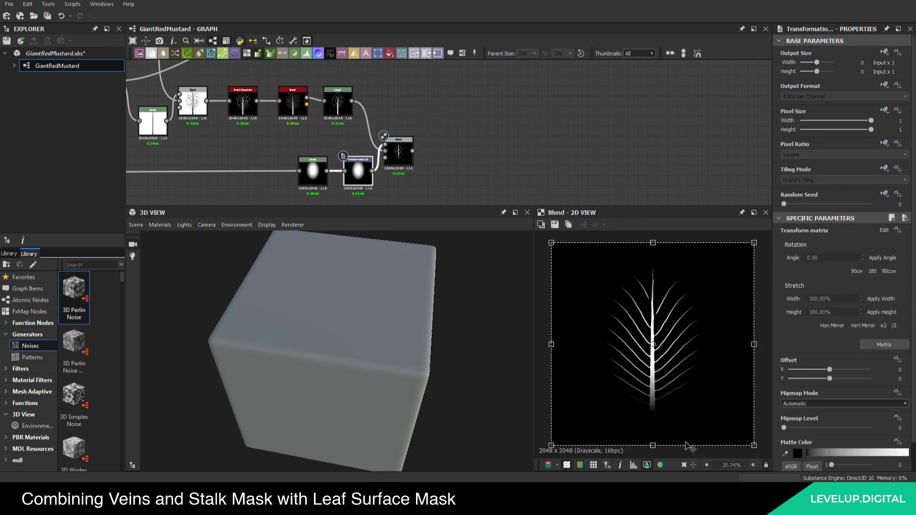
{"action": "left_click_drag", "start_coordinate": [753, 344], "coordinate": [729, 344]}
{"action": "left_click_drag", "start_coordinate": [652, 446], "coordinate": [653, 466]}
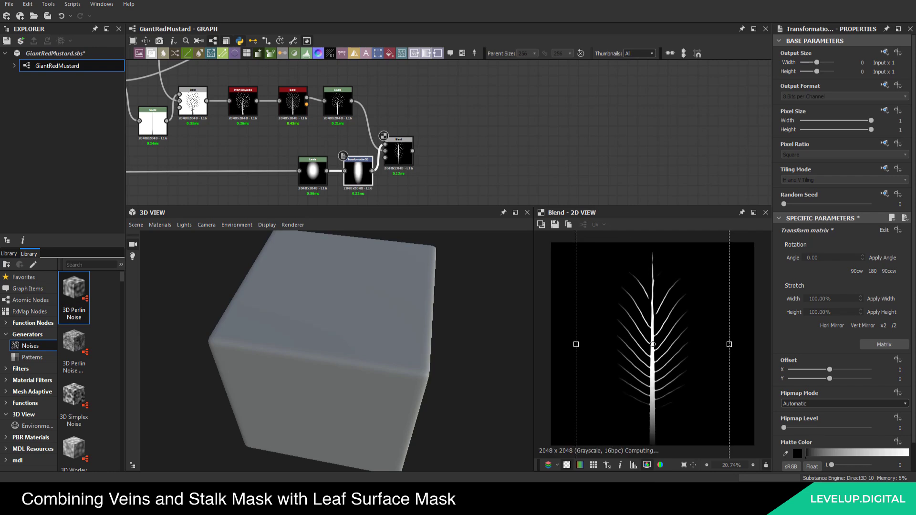
{"action": "left_click_drag", "start_coordinate": [655, 366], "coordinate": [660, 380]}
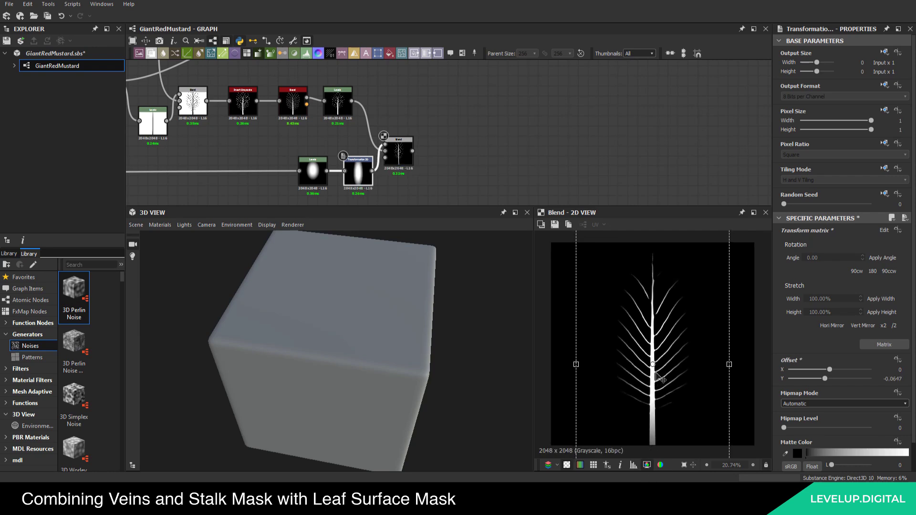
Deselect the Transformation 2D node and save the GiantRedMustard file
{"action": "left_click", "coordinate": [487, 165]}
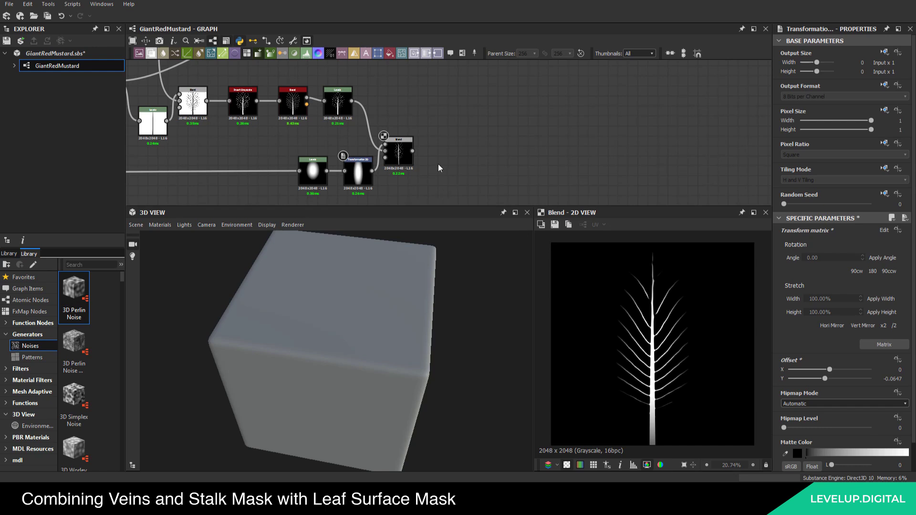
{"action": "middle_click_drag", "start_coordinate": [281, 128], "coordinate": [290, 128]}
{"action": "left_click", "coordinate": [47, 17]}
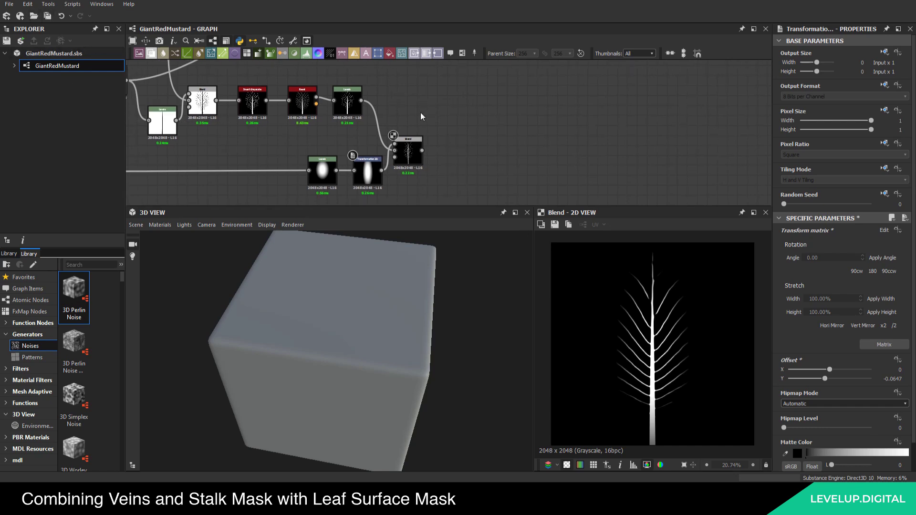
Add a Blend node after the masked-veins Blend and connect the masked veins to its Background input
{"action": "scroll", "coordinate": [451, 123], "scroll_direction": "down", "scroll_amount": 3}
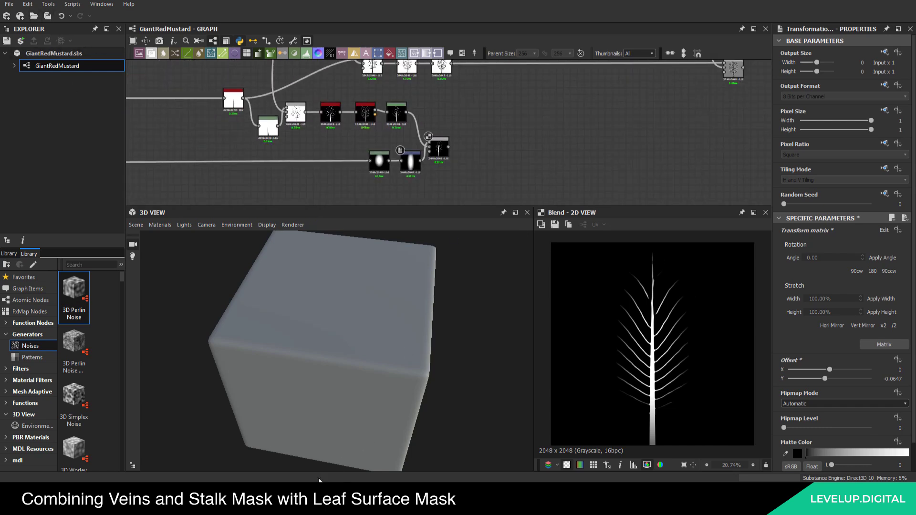
{"action": "middle_click_drag", "start_coordinate": [474, 155], "coordinate": [484, 164]}
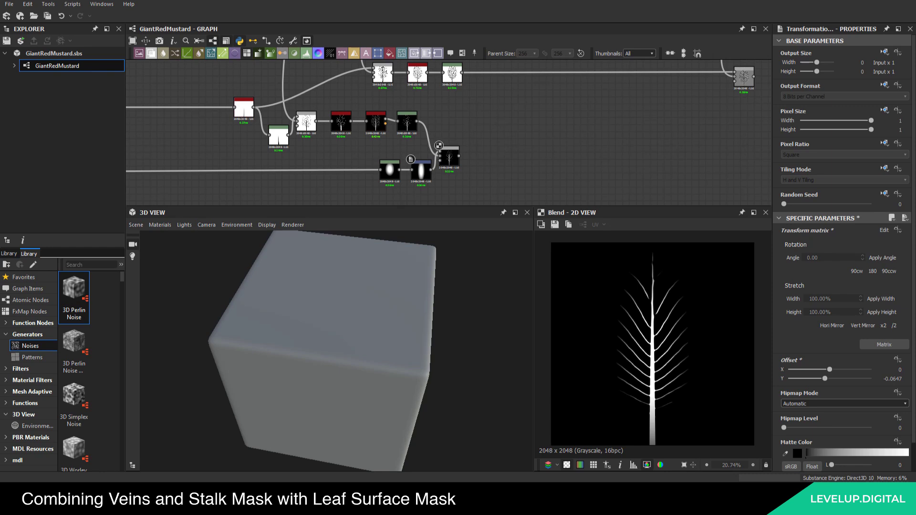
{"action": "scroll", "coordinate": [434, 149], "scroll_direction": "up", "scroll_amount": 4}
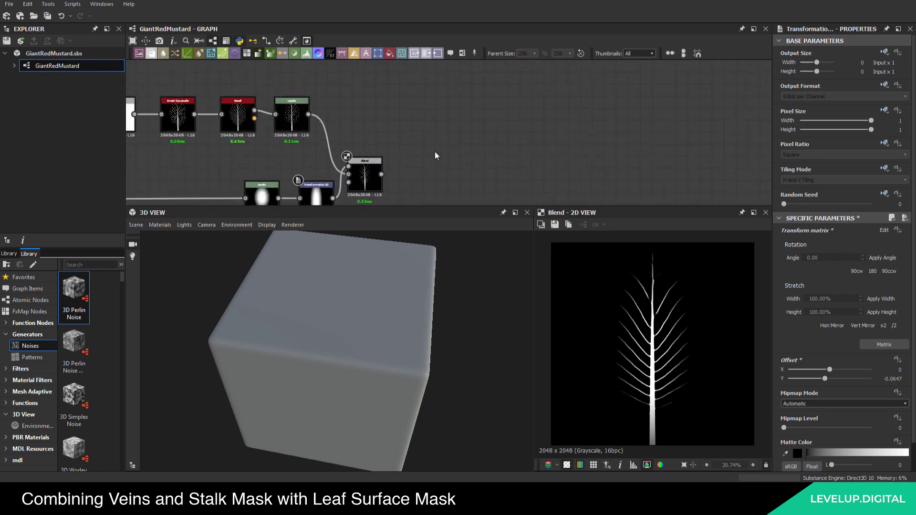
{"action": "key", "text": "space"}
{"action": "type", "text": "bl"}
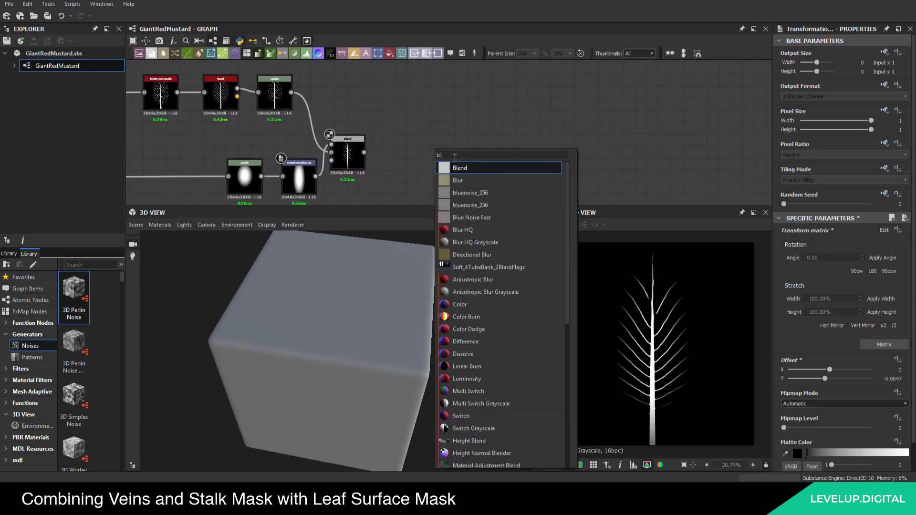
{"action": "left_click", "coordinate": [456, 168]}
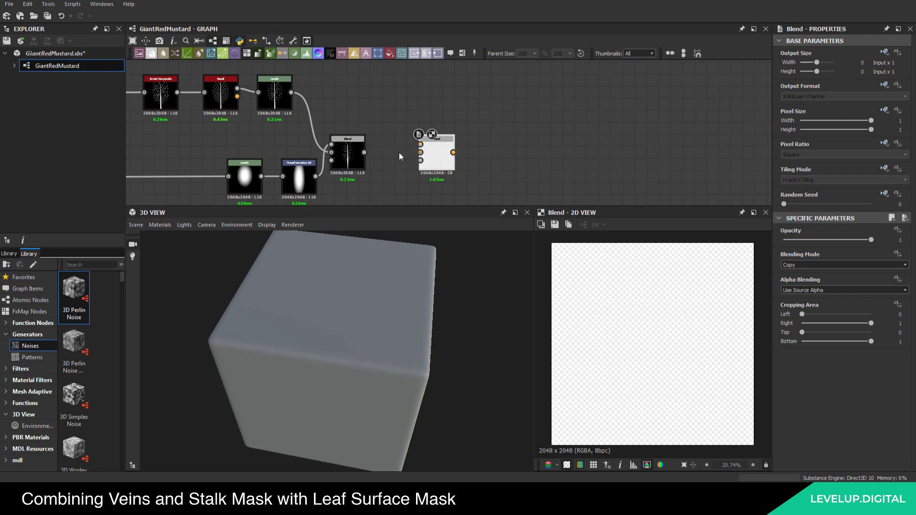
{"action": "left_click_drag", "start_coordinate": [364, 153], "coordinate": [420, 153]}
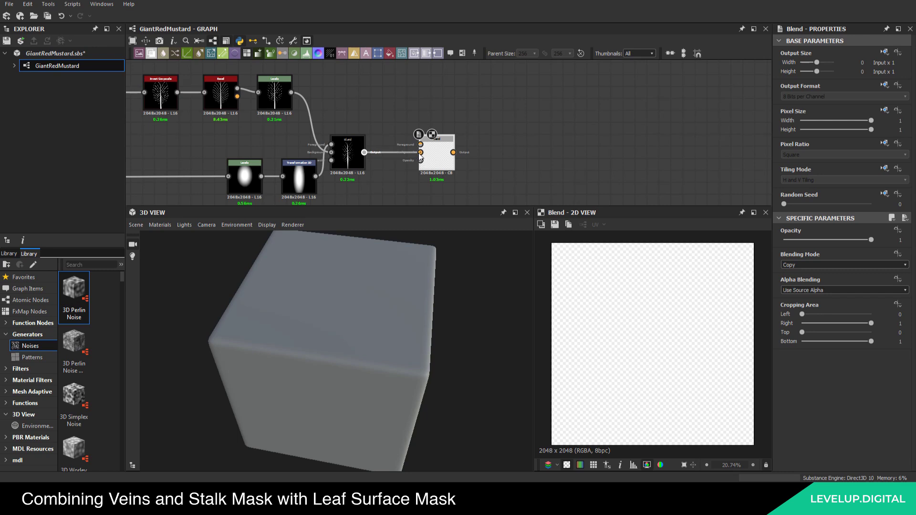
Insert a Levels node between the two Blends and raise its input black point to about a third of the range
{"action": "left_click_drag", "start_coordinate": [441, 153], "coordinate": [493, 118]}
{"action": "type", "text": "l"}
{"action": "left_click", "coordinate": [448, 143]}
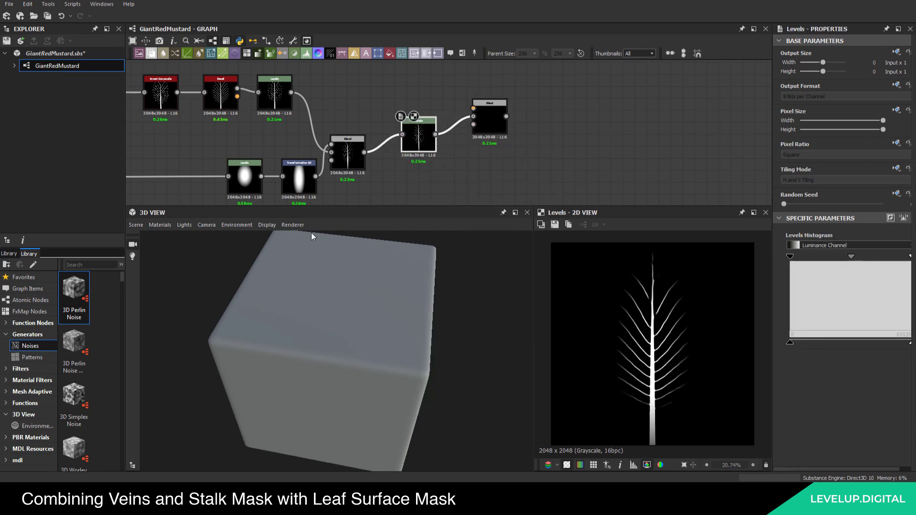
{"action": "left_click_drag", "start_coordinate": [422, 138], "coordinate": [417, 156]}
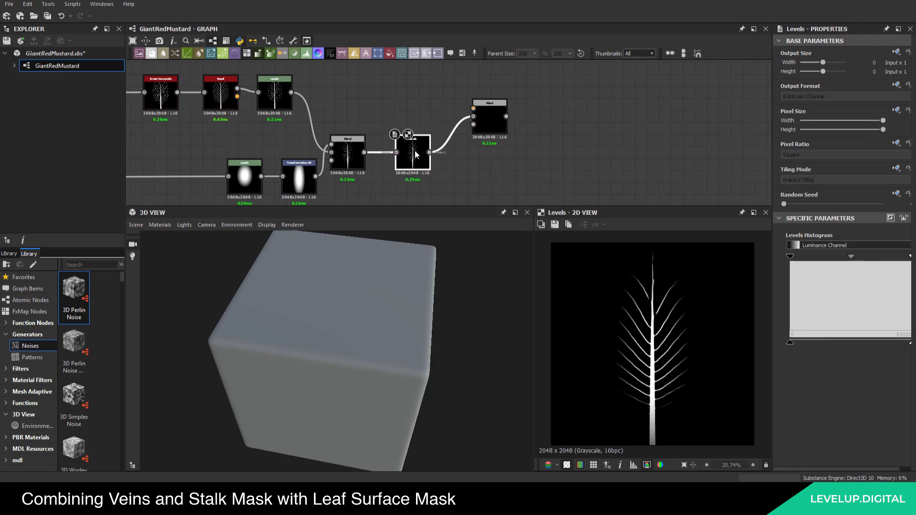
{"action": "left_click_drag", "start_coordinate": [790, 256], "coordinate": [827, 259]}
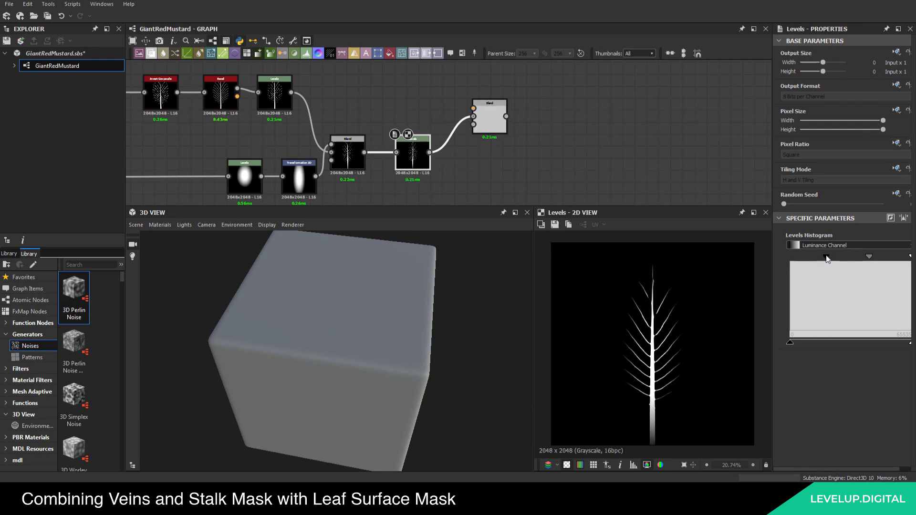
Lower and widen the oval mask in Transformation 2D, setting its Y offset to -0.0995, and save the file
{"action": "left_click", "coordinate": [313, 184]}
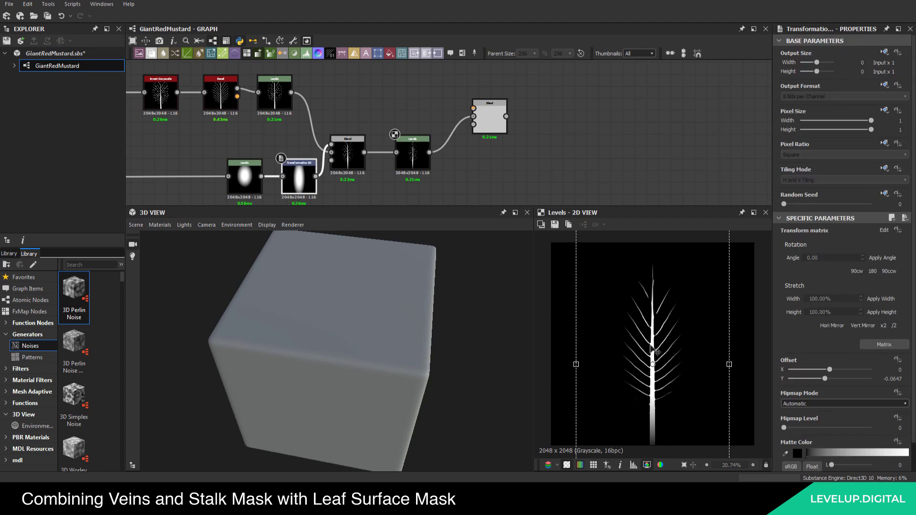
{"action": "left_click_drag", "start_coordinate": [664, 322], "coordinate": [668, 344]}
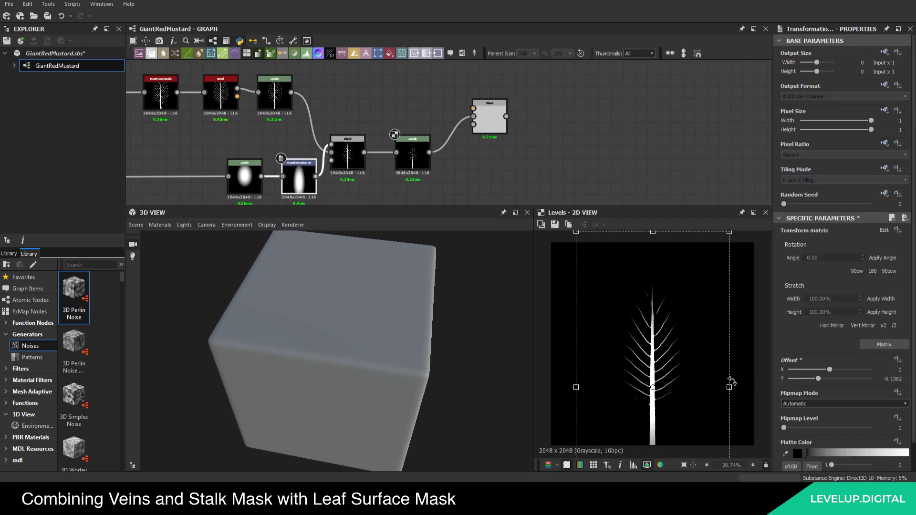
{"action": "left_click_drag", "start_coordinate": [649, 203], "coordinate": [652, 161]}
{"action": "left_click_drag", "start_coordinate": [729, 387], "coordinate": [757, 386]}
{"action": "left_click", "coordinate": [47, 16]}
Preview the new Blend and connect its Foreground input to the gradient leaf-surface output earlier in the graph
{"action": "double_click", "coordinate": [491, 123]}
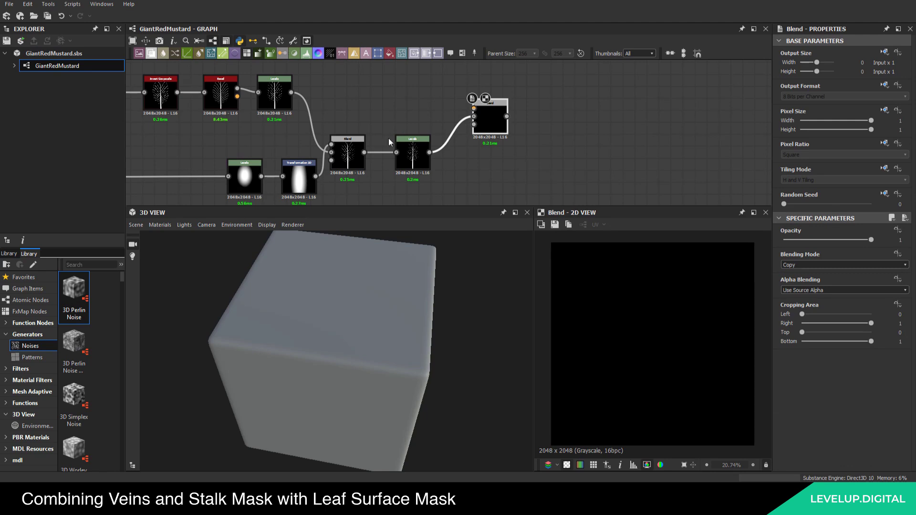
{"action": "scroll", "coordinate": [446, 153], "scroll_direction": "down", "scroll_amount": 7}
{"action": "middle_click_drag", "start_coordinate": [421, 109], "coordinate": [455, 151]}
{"action": "scroll", "coordinate": [436, 150], "scroll_direction": "up", "scroll_amount": 2}
{"action": "scroll", "coordinate": [441, 187], "scroll_direction": "up", "scroll_amount": 3}
{"action": "left_click", "coordinate": [431, 191]}
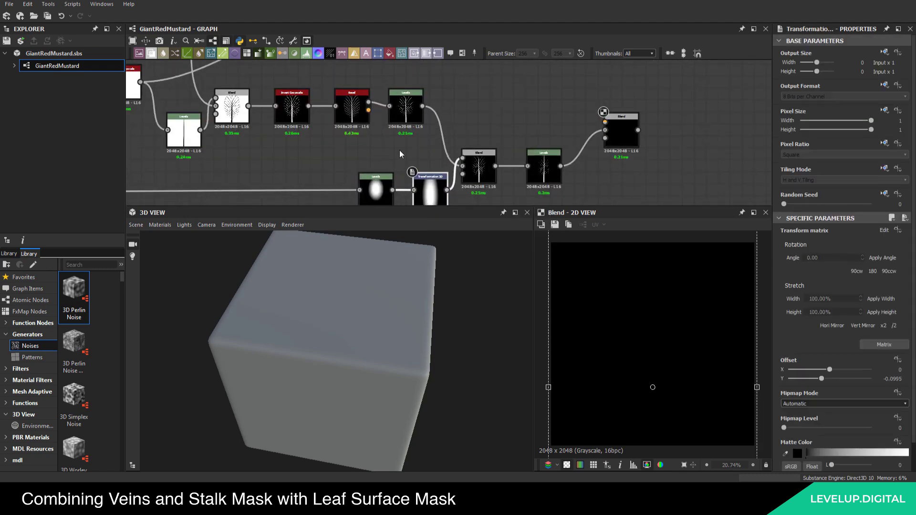
{"action": "scroll", "coordinate": [406, 148], "scroll_direction": "down", "scroll_amount": 5}
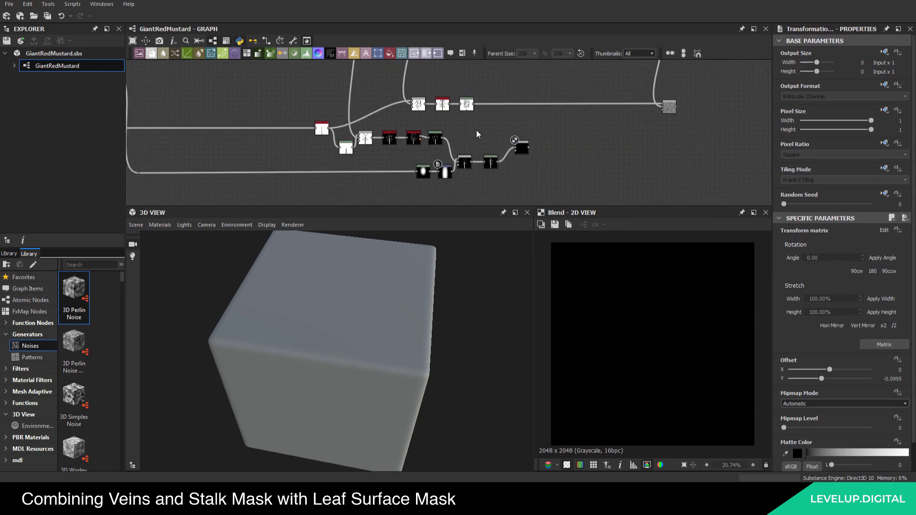
{"action": "left_click_drag", "start_coordinate": [515, 146], "coordinate": [236, 118]}
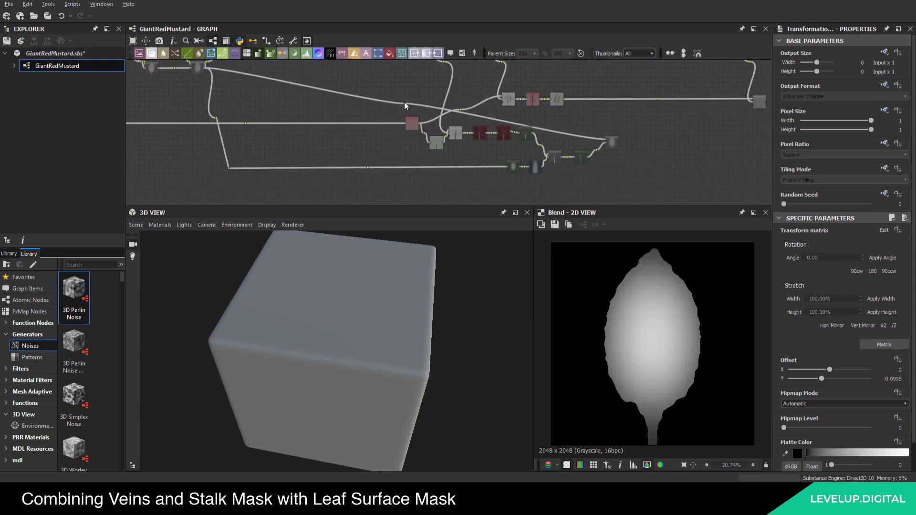
Add a dot on the new leaf-surface link and place it above the other routing dot
{"action": "left_click", "coordinate": [405, 106]}
{"action": "left_click_drag", "start_coordinate": [408, 109], "coordinate": [227, 144]}
{"action": "scroll", "coordinate": [227, 143], "scroll_direction": "up", "scroll_amount": 5}
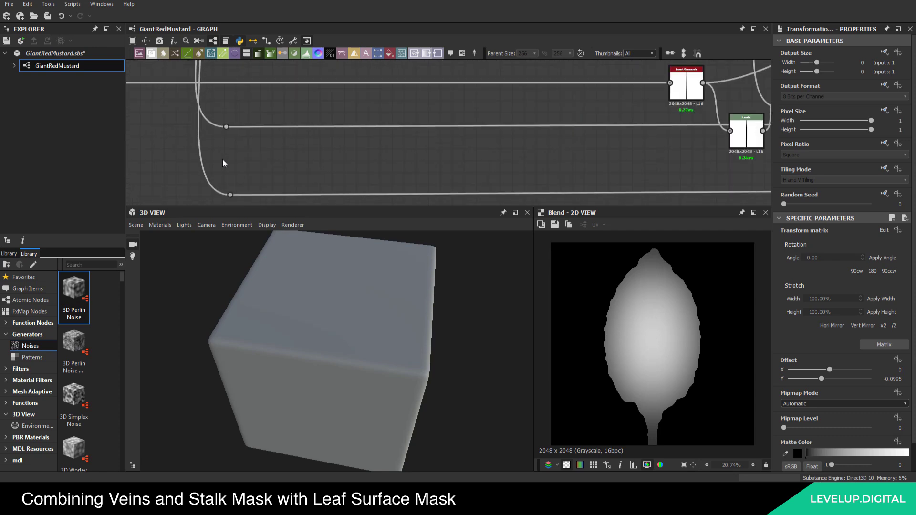
Insert a Transformation 2D node on the leaf-surface link feeding the last Blend's Foreground
{"action": "scroll", "coordinate": [228, 126], "scroll_direction": "down", "scroll_amount": 8}
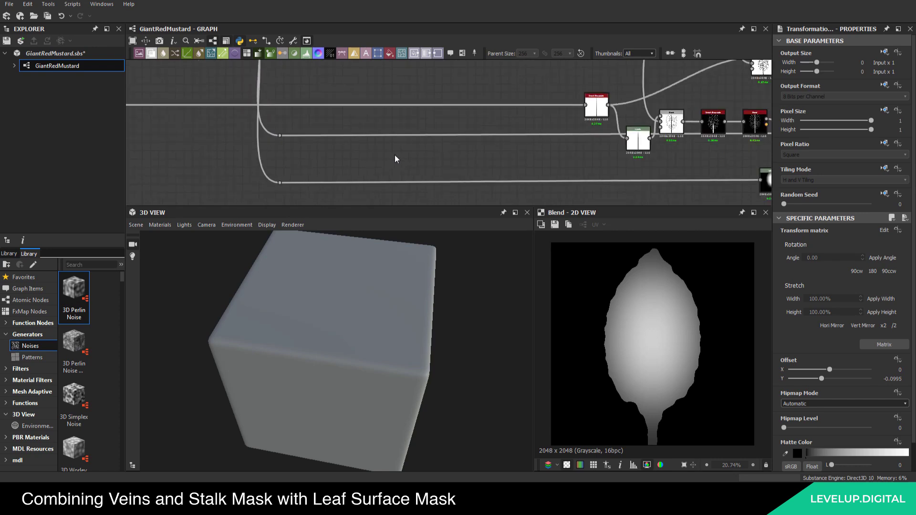
{"action": "scroll", "coordinate": [449, 139], "scroll_direction": "up", "scroll_amount": 3}
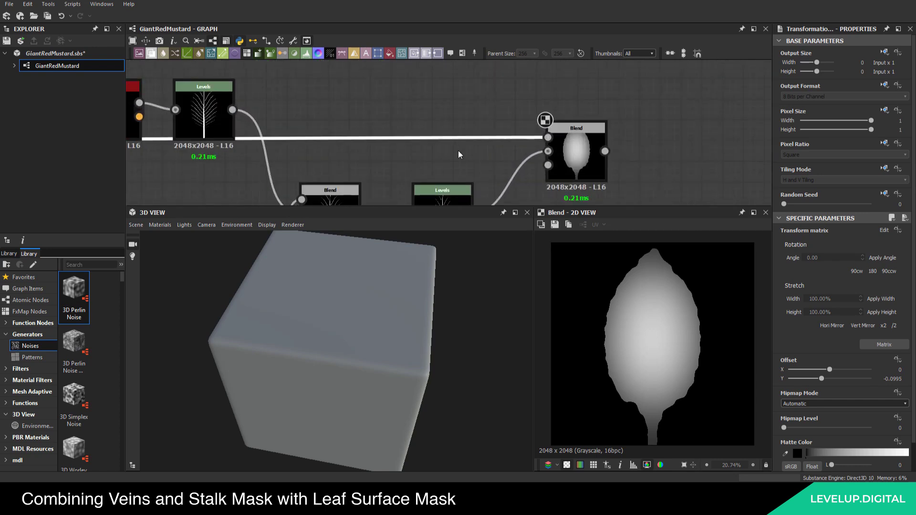
{"action": "key", "text": "space"}
{"action": "type", "text": "tr"}
{"action": "left_click", "coordinate": [481, 167]}
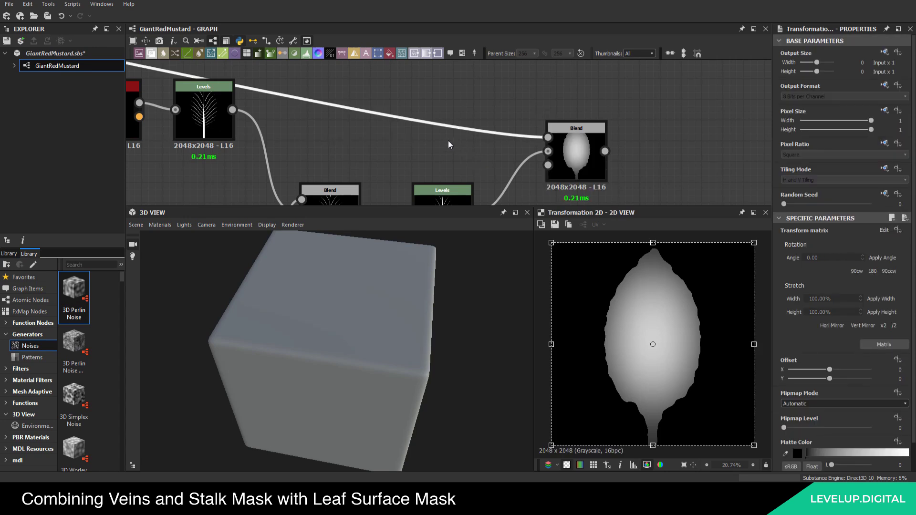
Route the leaf-surface link to the docked Transformation 2D through a dot aligned above the lower routing dot
{"action": "scroll", "coordinate": [429, 141], "scroll_direction": "down", "scroll_amount": 3}
{"action": "scroll", "coordinate": [377, 139], "scroll_direction": "down", "scroll_amount": 5}
{"action": "middle_click_drag", "start_coordinate": [281, 117], "coordinate": [406, 111]}
{"action": "scroll", "coordinate": [388, 110], "scroll_direction": "up", "scroll_amount": 2}
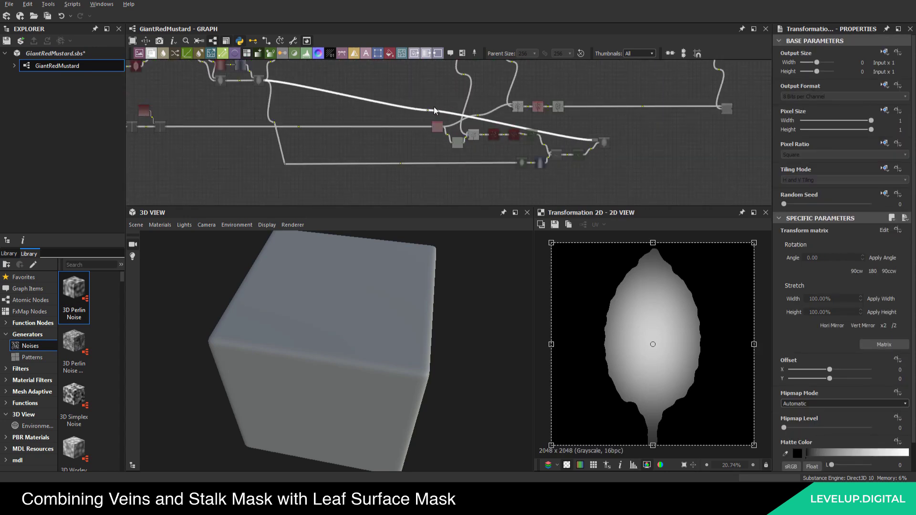
{"action": "left_click_drag", "start_coordinate": [427, 111], "coordinate": [287, 138]}
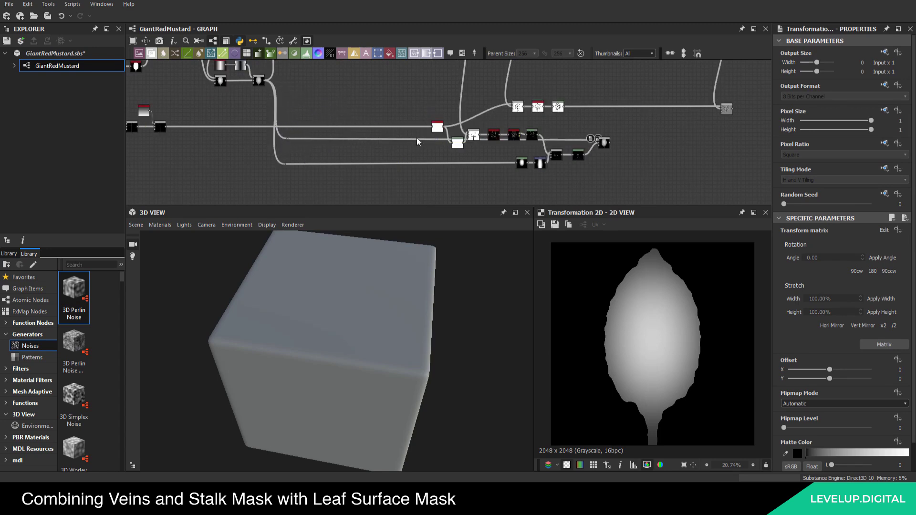
{"action": "scroll", "coordinate": [285, 140], "scroll_direction": "up", "scroll_amount": 5}
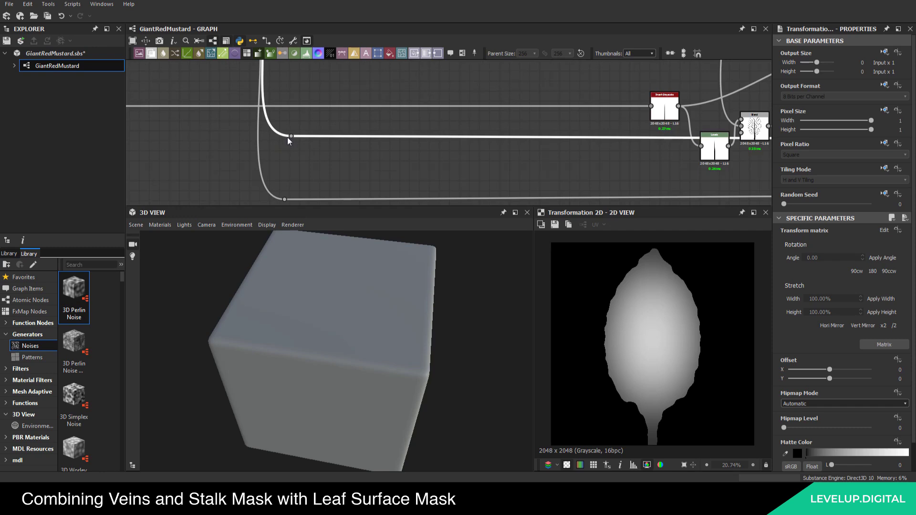
{"action": "scroll", "coordinate": [444, 159], "scroll_direction": "down", "scroll_amount": 5}
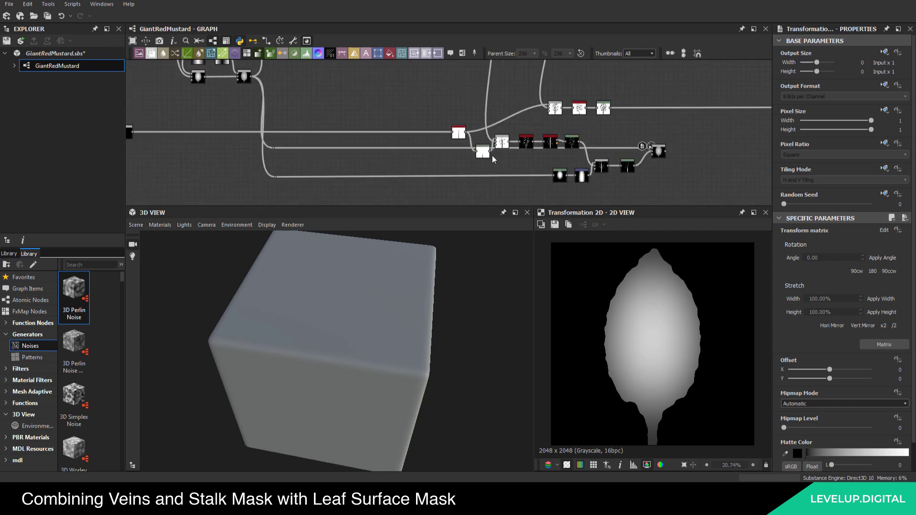
Connect the veins Levels to the last Blend's Opacity, remove its Background connection and preview the Blend
{"action": "scroll", "coordinate": [511, 180], "scroll_direction": "up", "scroll_amount": 5}
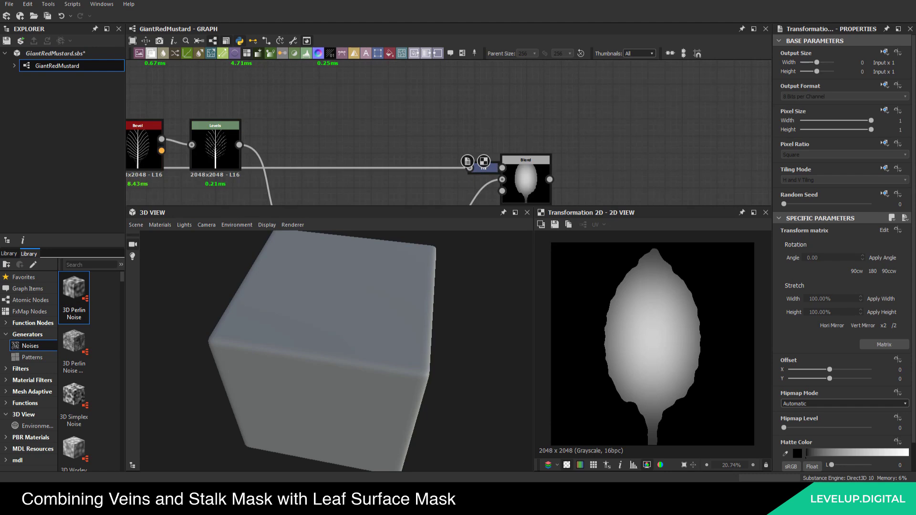
{"action": "middle_click_drag", "start_coordinate": [514, 141], "coordinate": [410, 87]}
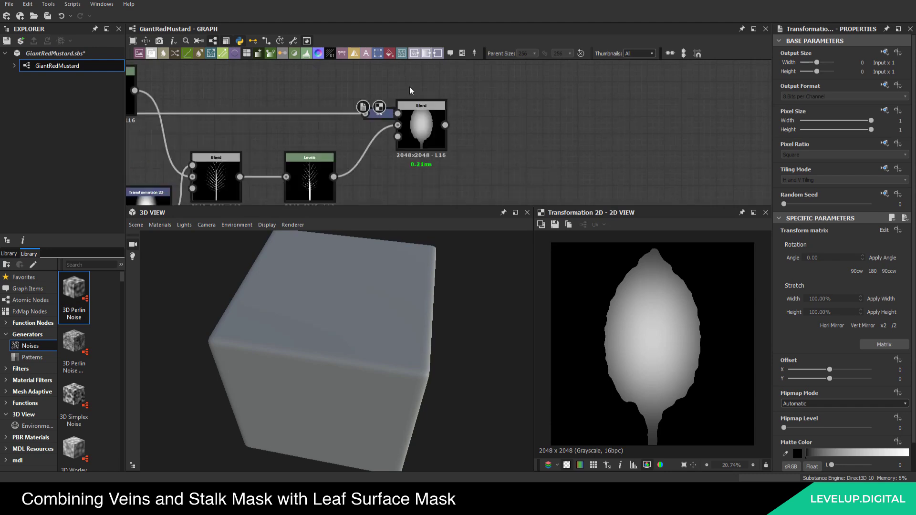
{"action": "double_click", "coordinate": [420, 126]}
{"action": "left_click", "coordinate": [379, 114]}
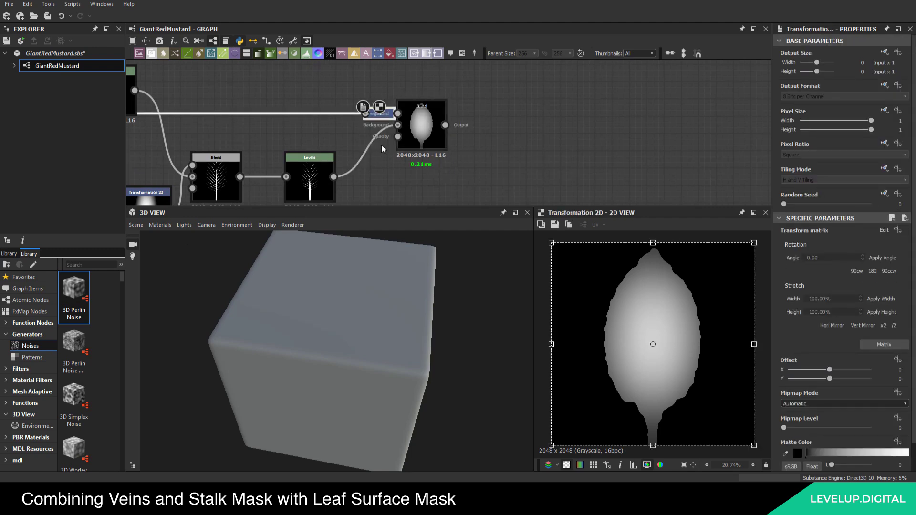
{"action": "middle_click_drag", "start_coordinate": [371, 167], "coordinate": [385, 143]}
{"action": "left_click_drag", "start_coordinate": [349, 148], "coordinate": [412, 107]}
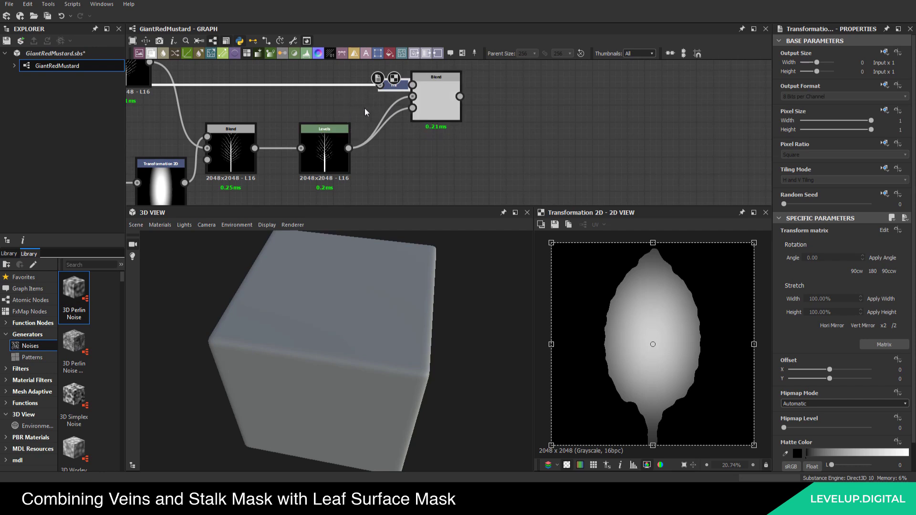
{"action": "left_click", "coordinate": [396, 101]}
{"action": "key", "text": "Delete"}
{"action": "double_click", "coordinate": [433, 101]}
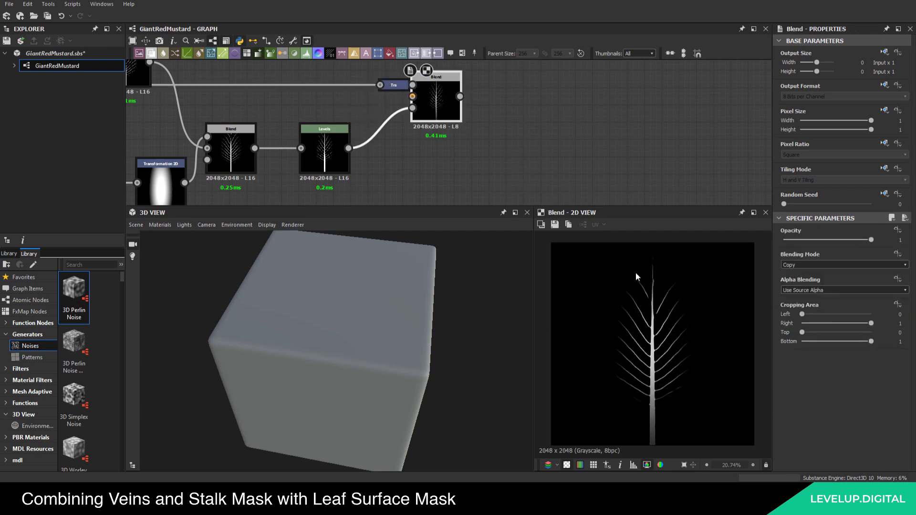
Stretch the leaf surface vertically in the docked Transformation 2D, slightly narrowing its width, and preview the Blend
{"action": "double_click", "coordinate": [394, 85]}
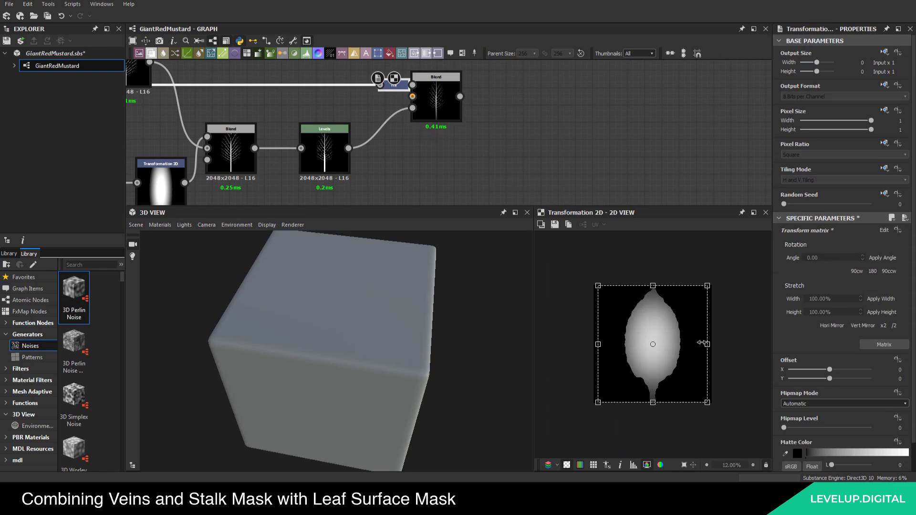
{"action": "left_click_drag", "start_coordinate": [711, 345], "coordinate": [689, 344]}
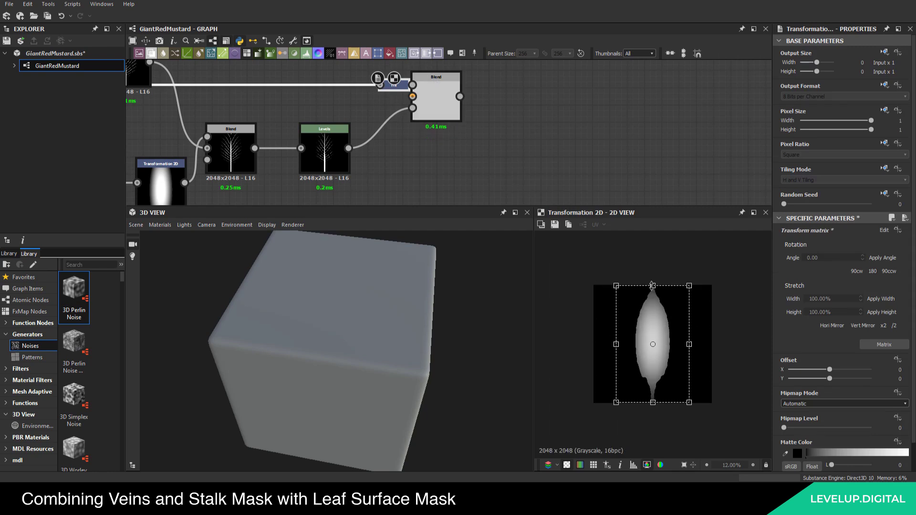
{"action": "left_click_drag", "start_coordinate": [653, 285], "coordinate": [653, 255]}
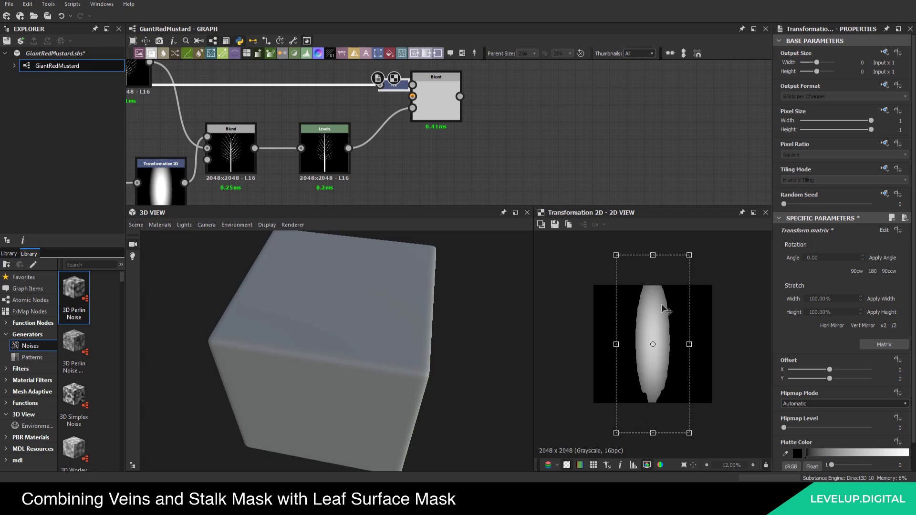
{"action": "left_click_drag", "start_coordinate": [689, 344], "coordinate": [707, 344]}
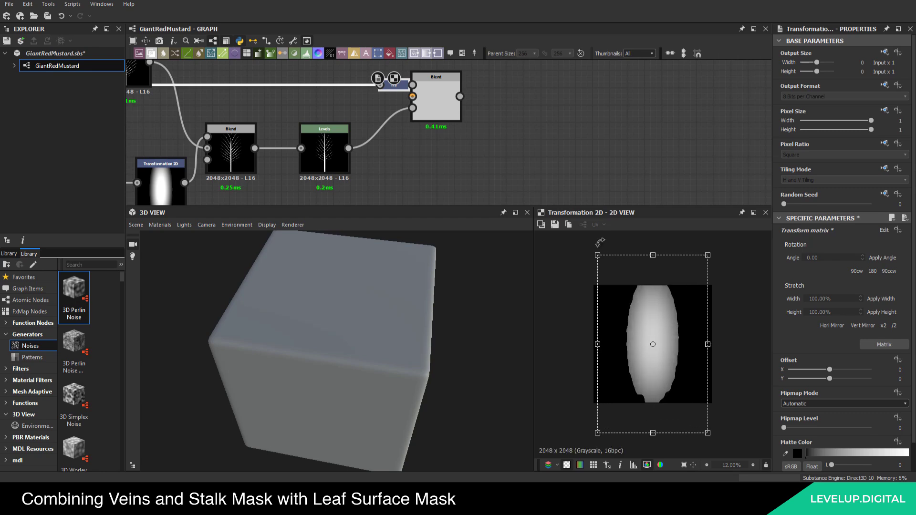
{"action": "double_click", "coordinate": [446, 107]}
{"action": "scroll", "coordinate": [664, 364], "scroll_direction": "up", "scroll_amount": 4}
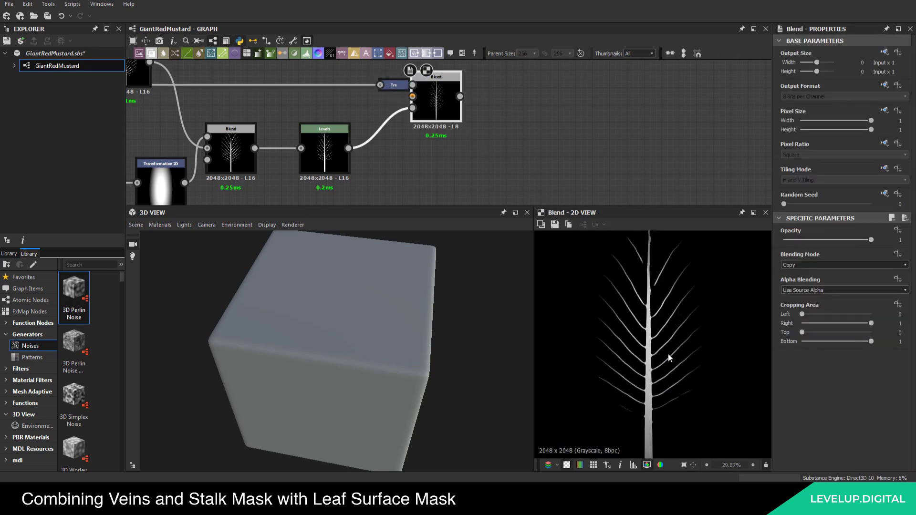
{"action": "middle_click_drag", "start_coordinate": [666, 356], "coordinate": [659, 346]}
{"action": "middle_click_drag", "start_coordinate": [527, 162], "coordinate": [460, 161]}
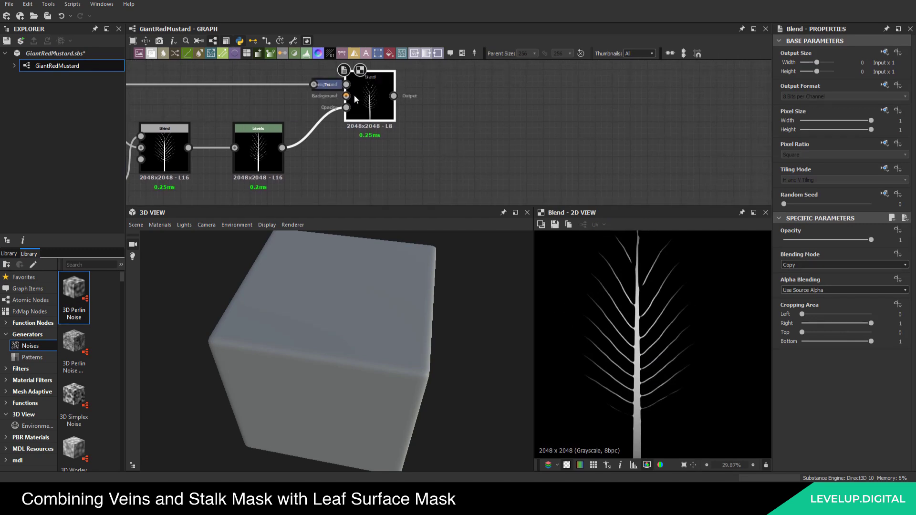
With the Blend previewed, lengthen and widen the leaf surface further in Transformation 2D, bringing its Y offset to -0.0545
{"action": "double_click", "coordinate": [327, 85]}
{"action": "left_click_drag", "start_coordinate": [653, 237], "coordinate": [653, 227]}
{"action": "left_click_drag", "start_coordinate": [653, 450], "coordinate": [653, 489]}
{"action": "left_click_drag", "start_coordinate": [719, 354], "coordinate": [733, 358]}
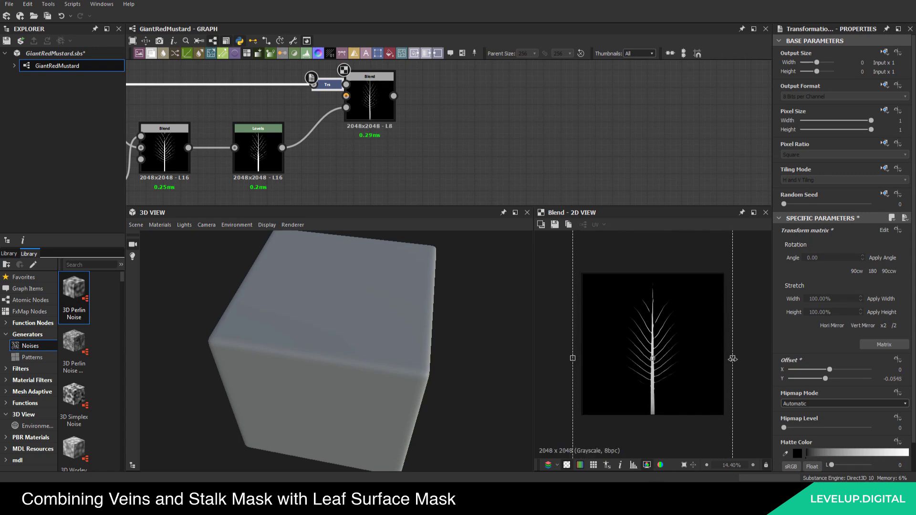
Add a Bevel node fed by the Blend that combines the transformed leaf surface with the veins mask
{"action": "middle_click_drag", "start_coordinate": [531, 146], "coordinate": [468, 165]}
{"action": "scroll", "coordinate": [453, 151], "scroll_direction": "down", "scroll_amount": 1}
{"action": "left_click", "coordinate": [444, 142]}
{"action": "middle_click_drag", "start_coordinate": [371, 137], "coordinate": [353, 154]}
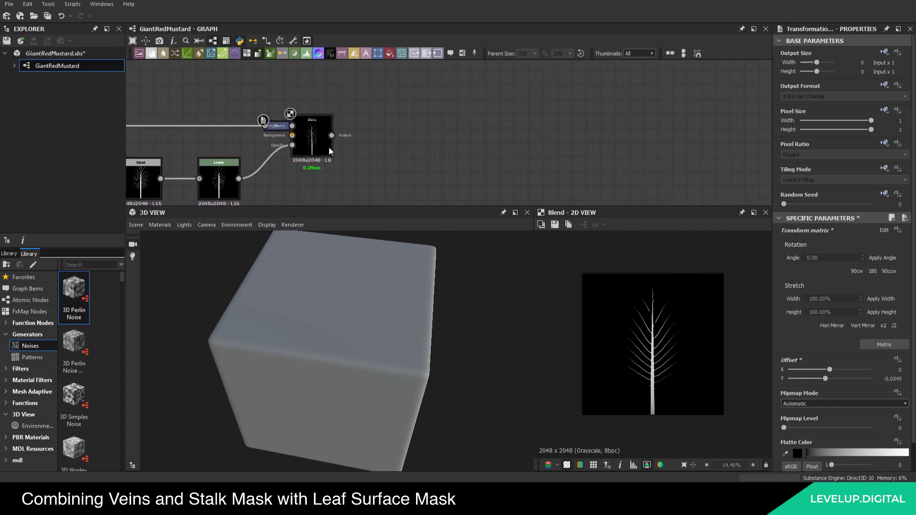
{"action": "left_click", "coordinate": [317, 138]}
{"action": "key", "text": "space"}
{"action": "type", "text": "be"}
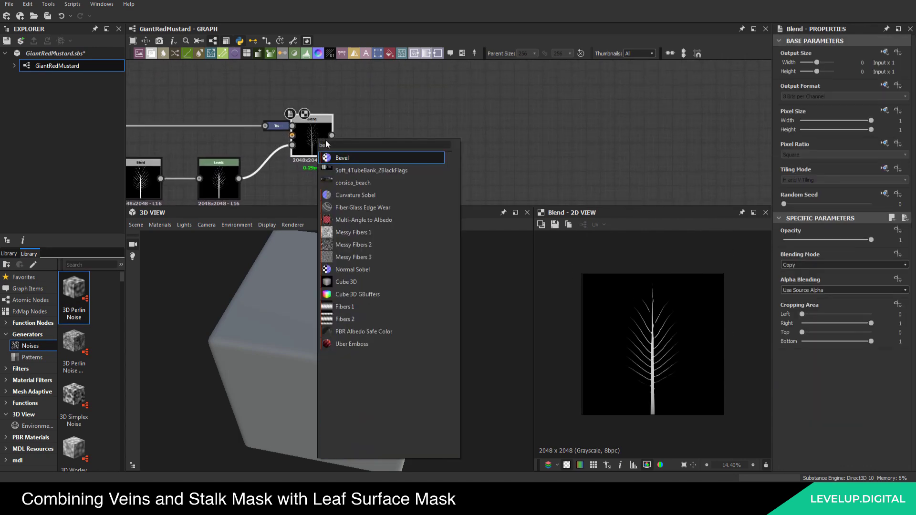
{"action": "left_click", "coordinate": [354, 157]}
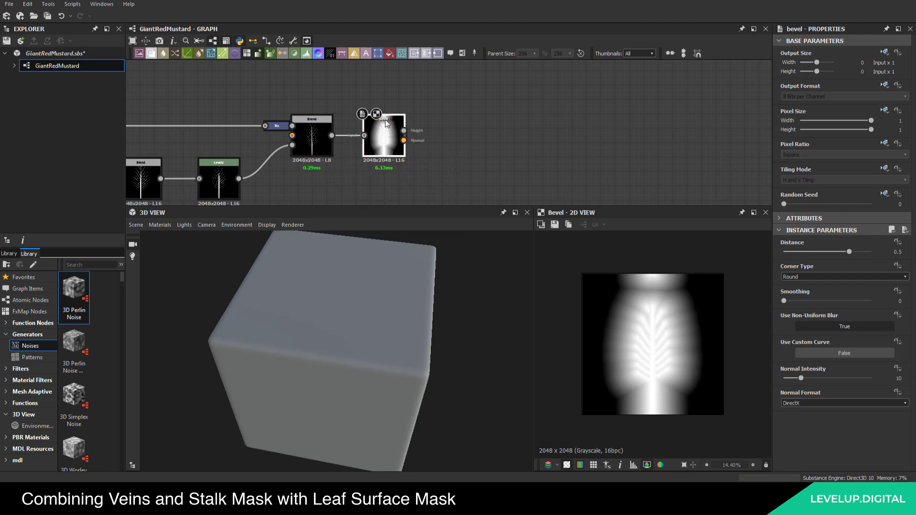
Preview the Bevel's height output and set its Distance to 0 and Smoothing to 1
{"action": "double_click", "coordinate": [381, 126]}
{"action": "left_click", "coordinate": [899, 250]}
{"action": "type", "text": "0"}
{"action": "key", "text": "Return"}
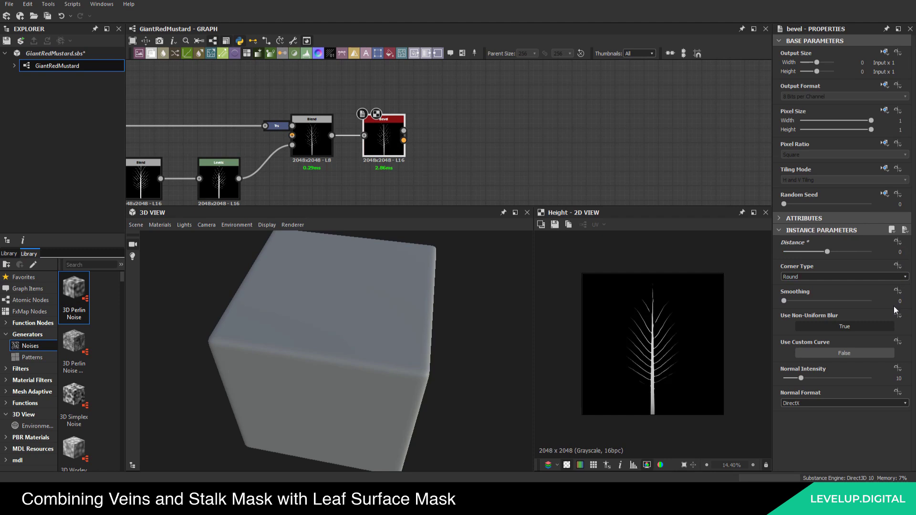
{"action": "left_click", "coordinate": [897, 301]}
{"action": "type", "text": "1"}
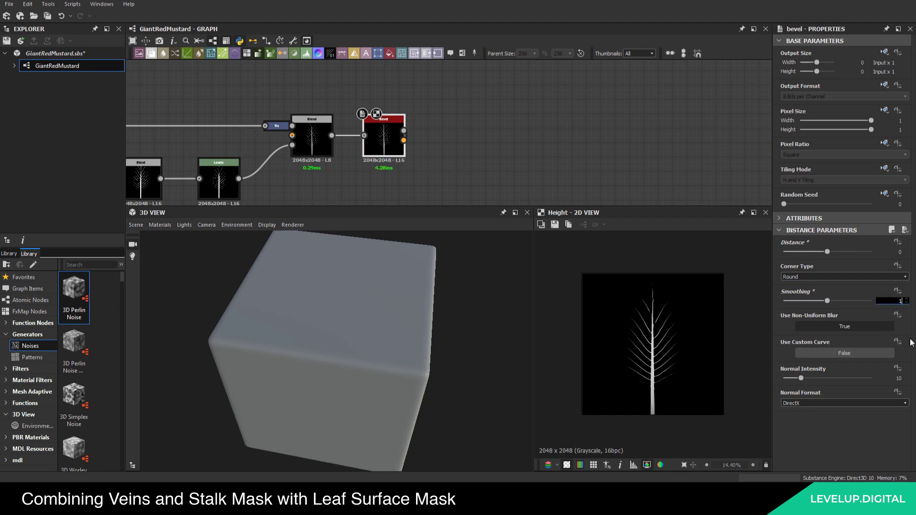
{"action": "key", "text": "Return"}
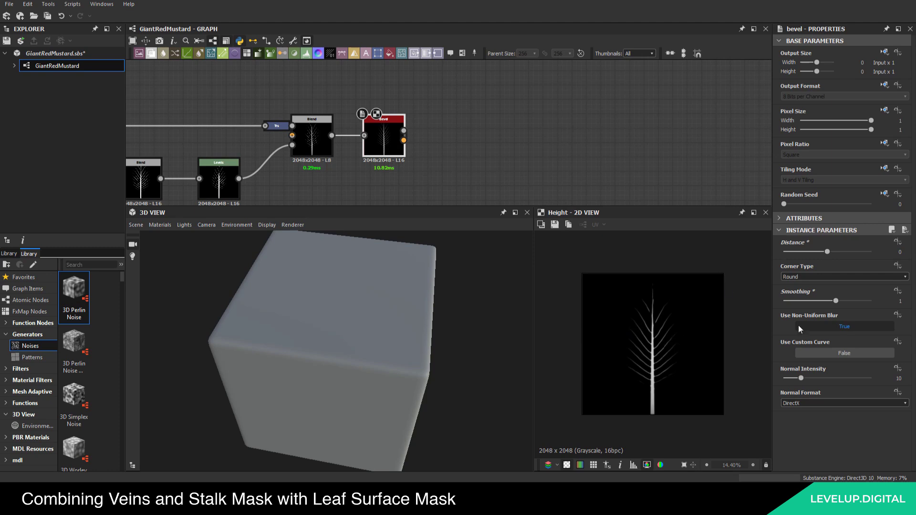
Add a Histogram Scan node after the Bevel and connect the Bevel's Height output to its input
{"action": "left_click", "coordinate": [533, 133]}
{"action": "middle_click_drag", "start_coordinate": [456, 134], "coordinate": [449, 136]}
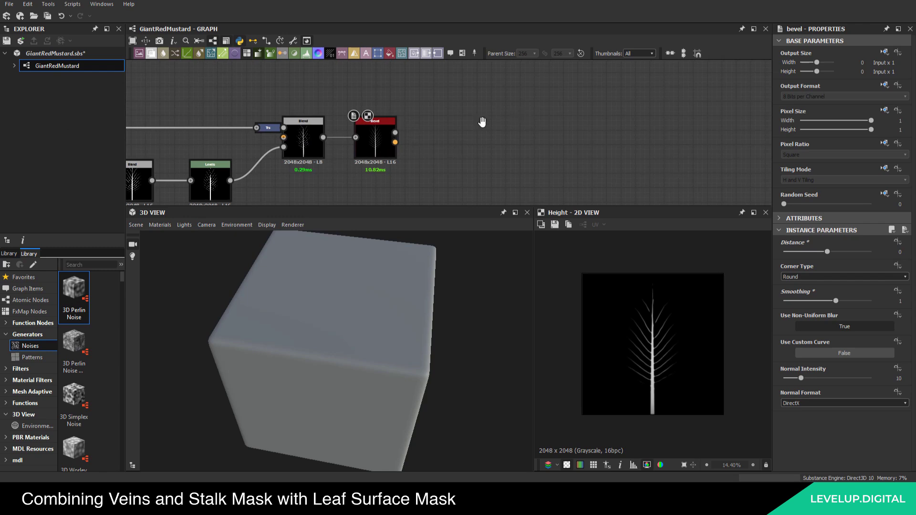
{"action": "scroll", "coordinate": [404, 157], "scroll_direction": "down", "scroll_amount": 1}
{"action": "key", "text": "space"}
{"action": "type", "text": "hist"}
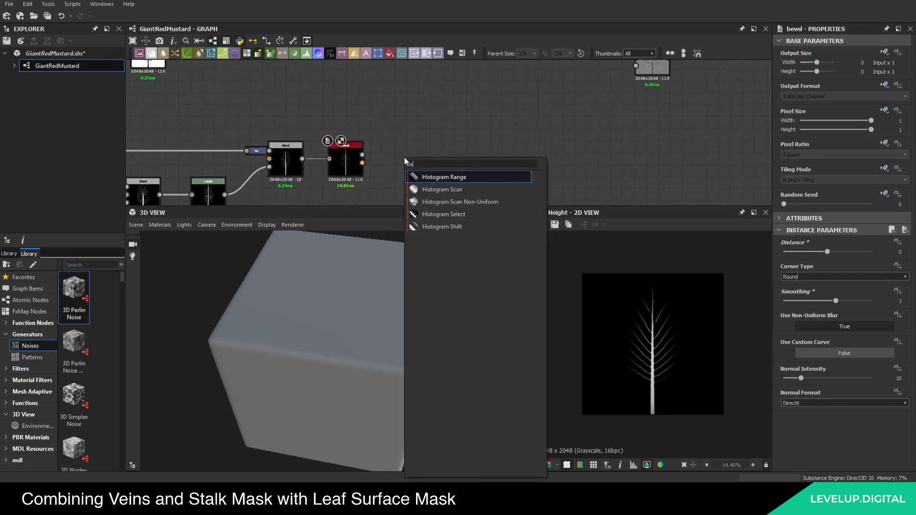
{"action": "left_click", "coordinate": [447, 189]}
{"action": "left_click_drag", "start_coordinate": [363, 156], "coordinate": [384, 159]}
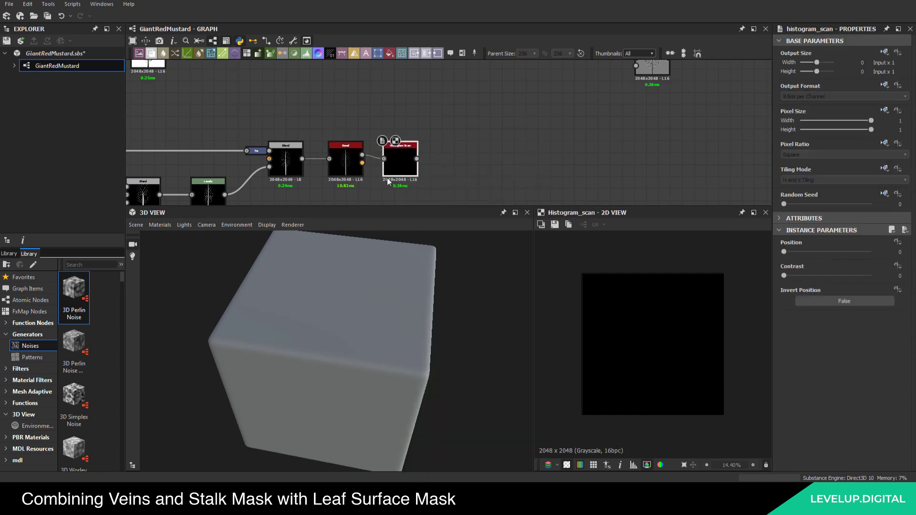
Set the Histogram Scan's Position to 0.48
{"action": "left_click", "coordinate": [491, 130]}
{"action": "left_click", "coordinate": [391, 149]}
{"action": "left_click", "coordinate": [891, 251]}
{"action": "key", "text": "Return"}
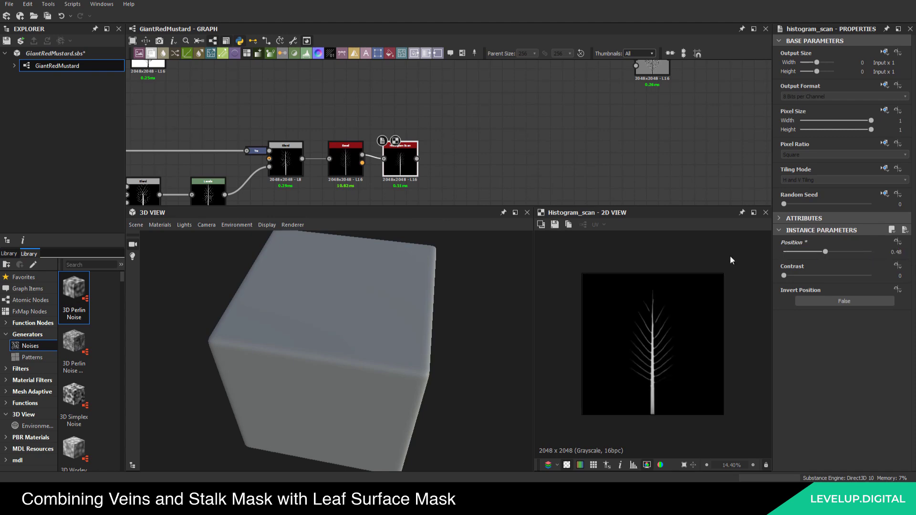
Add a Blend below the detailed leaf's final Multiply Blend and connect that Blend's output to the new node's Background
{"action": "left_click", "coordinate": [467, 159]}
{"action": "scroll", "coordinate": [304, 128], "scroll_direction": "down", "scroll_amount": 8}
{"action": "middle_click_drag", "start_coordinate": [353, 133], "coordinate": [302, 159]}
{"action": "scroll", "coordinate": [301, 159], "scroll_direction": "up", "scroll_amount": 4}
{"action": "middle_click_drag", "start_coordinate": [398, 171], "coordinate": [396, 173]}
{"action": "scroll", "coordinate": [389, 173], "scroll_direction": "up", "scroll_amount": 3}
{"action": "scroll", "coordinate": [385, 174], "scroll_direction": "down", "scroll_amount": 4}
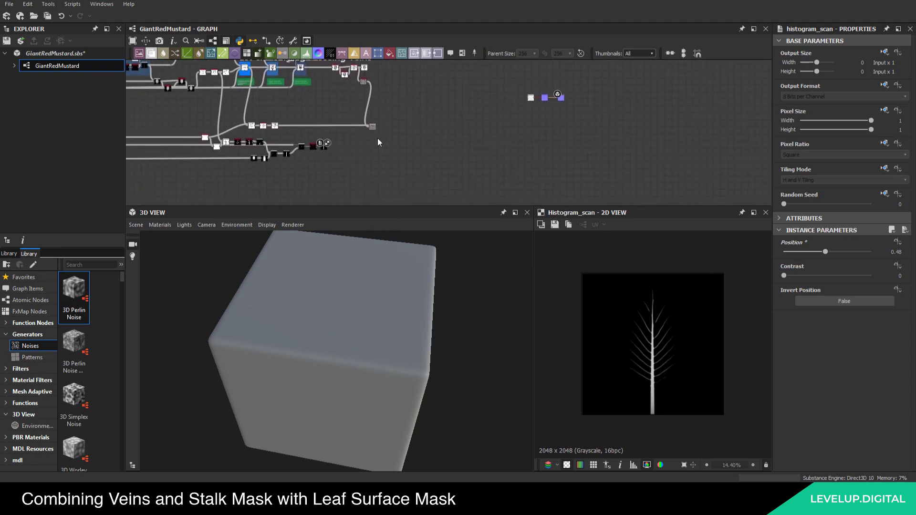
{"action": "key", "text": "space"}
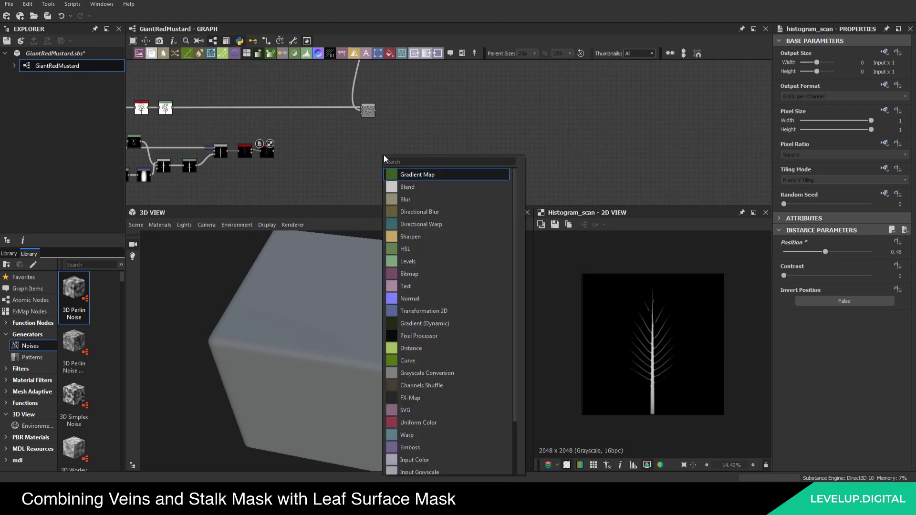
{"action": "type", "text": "bl"}
{"action": "key", "text": "Return"}
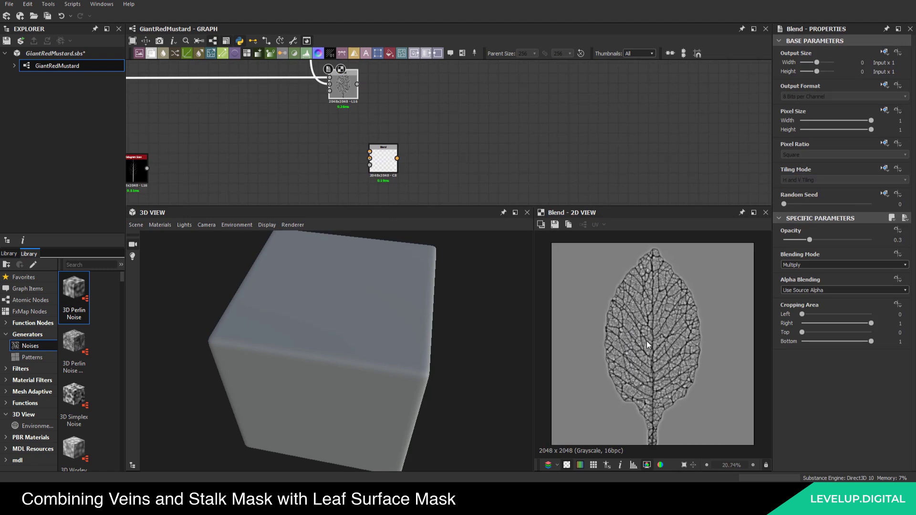
{"action": "middle_click_drag", "start_coordinate": [371, 136], "coordinate": [386, 136]}
{"action": "left_click_drag", "start_coordinate": [372, 84], "coordinate": [411, 171]}
Preview the Histogram Scan and connect its output to the new Blend's Foreground
{"action": "middle_click_drag", "start_coordinate": [191, 158], "coordinate": [268, 152]}
{"action": "scroll", "coordinate": [241, 157], "scroll_direction": "up", "scroll_amount": 3}
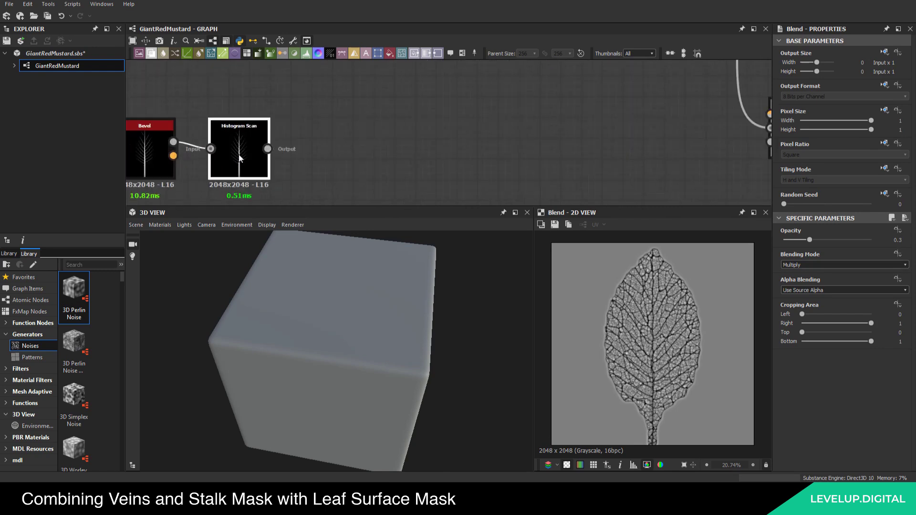
{"action": "double_click", "coordinate": [240, 159]}
{"action": "scroll", "coordinate": [263, 149], "scroll_direction": "down", "scroll_amount": 2}
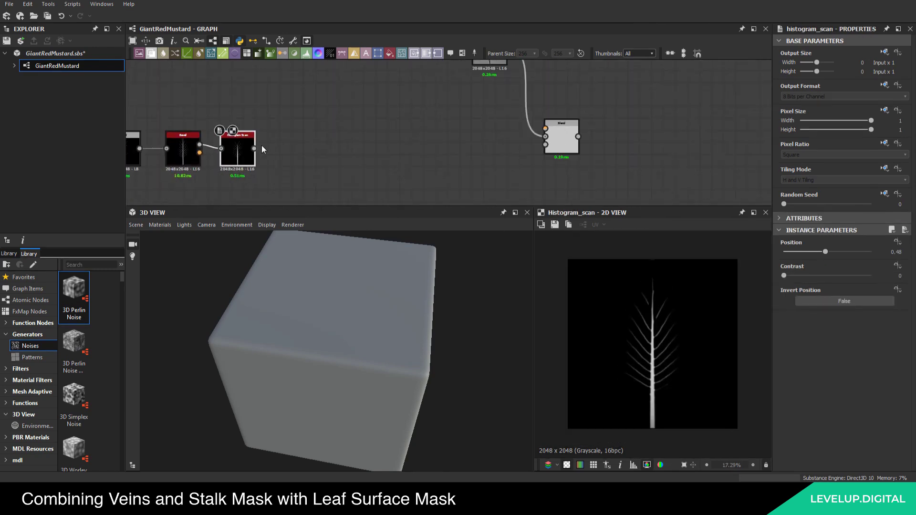
{"action": "left_click_drag", "start_coordinate": [253, 148], "coordinate": [545, 129]}
{"action": "scroll", "coordinate": [320, 128], "scroll_direction": "down", "scroll_amount": 3}
{"action": "scroll", "coordinate": [319, 128], "scroll_direction": "up", "scroll_amount": 3}
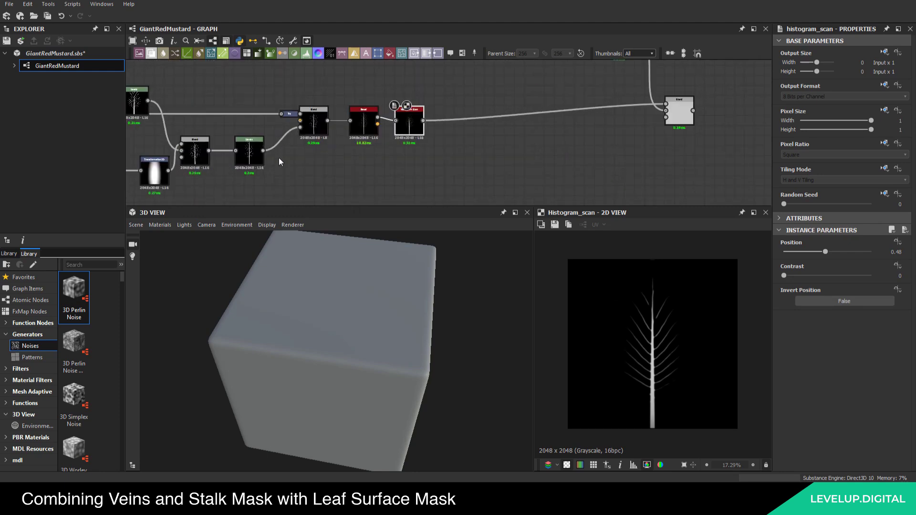
Preview the veins Levels, connect it to the new Blend's Opacity and shift the Blend slightly away from its inputs
{"action": "double_click", "coordinate": [262, 152]}
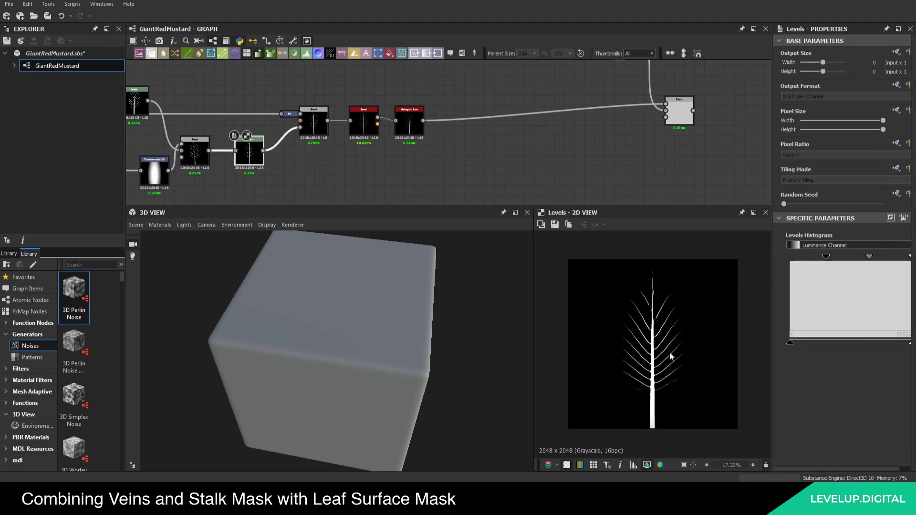
{"action": "left_click_drag", "start_coordinate": [264, 150], "coordinate": [669, 122]}
{"action": "scroll", "coordinate": [563, 170], "scroll_direction": "down", "scroll_amount": 2}
{"action": "left_click_drag", "start_coordinate": [531, 149], "coordinate": [542, 163]}
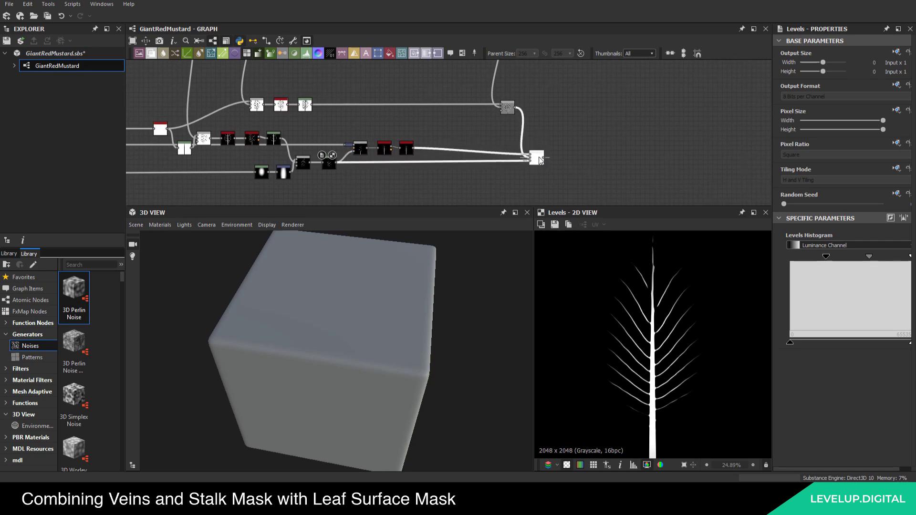
Save the GiantRedMustard package, preview the new Blend and inspect the stalk and veins on the leaf surface up close
{"action": "scroll", "coordinate": [541, 163], "scroll_direction": "down", "scroll_amount": 5}
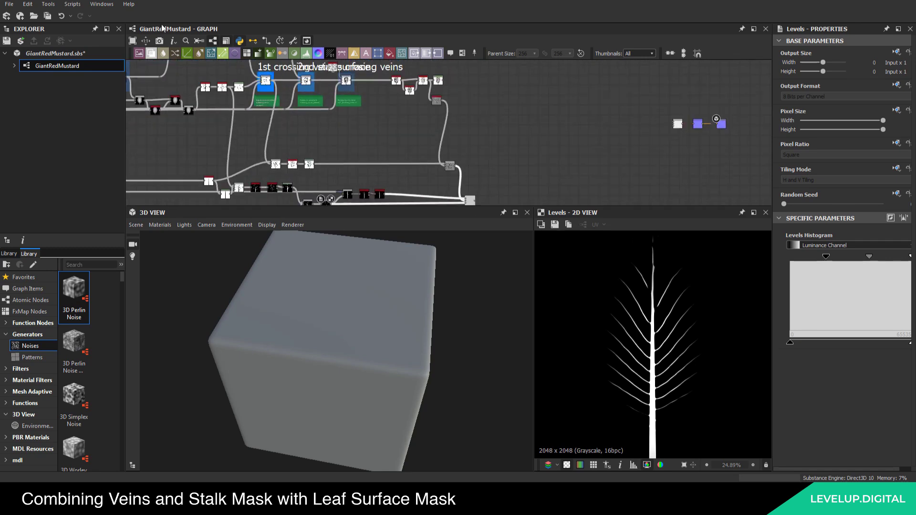
{"action": "left_click", "coordinate": [47, 16]}
{"action": "scroll", "coordinate": [440, 148], "scroll_direction": "up", "scroll_amount": 5}
{"action": "scroll", "coordinate": [440, 148], "scroll_direction": "up", "scroll_amount": 1}
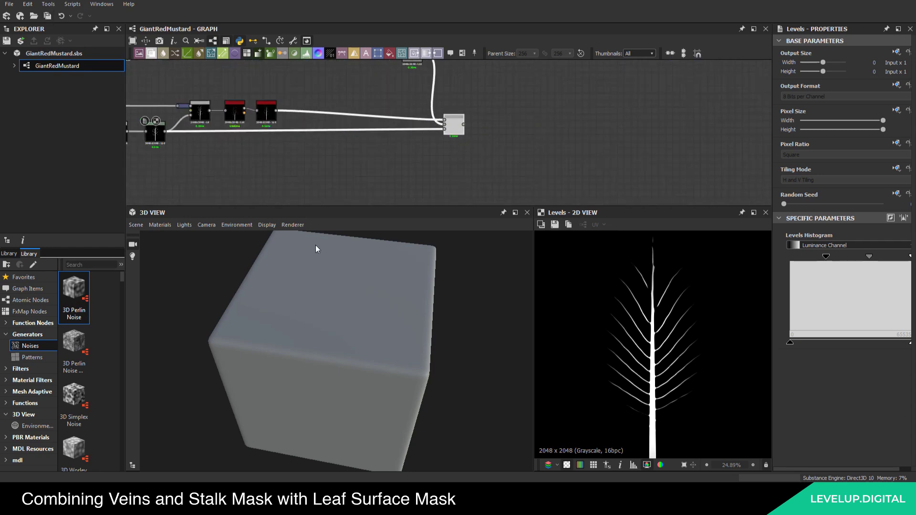
{"action": "double_click", "coordinate": [454, 125]}
{"action": "scroll", "coordinate": [661, 357], "scroll_direction": "up", "scroll_amount": 5}
{"action": "scroll", "coordinate": [655, 367], "scroll_direction": "down", "scroll_amount": 5}
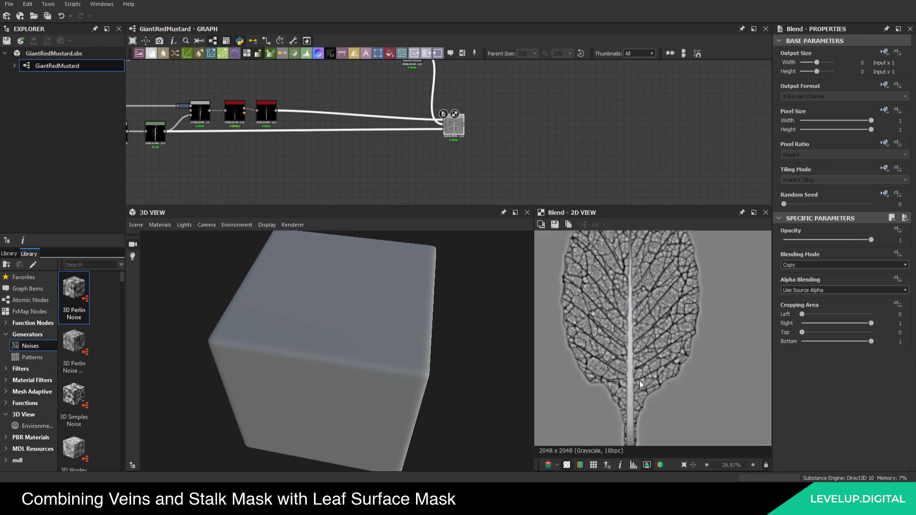
{"action": "scroll", "coordinate": [620, 343], "scroll_direction": "up", "scroll_amount": 2}
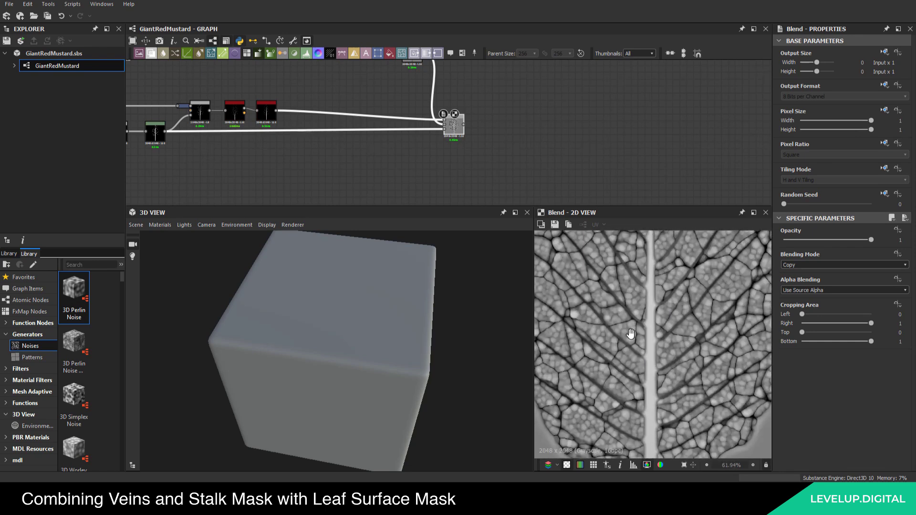
{"action": "scroll", "coordinate": [626, 344], "scroll_direction": "down", "scroll_amount": 2}
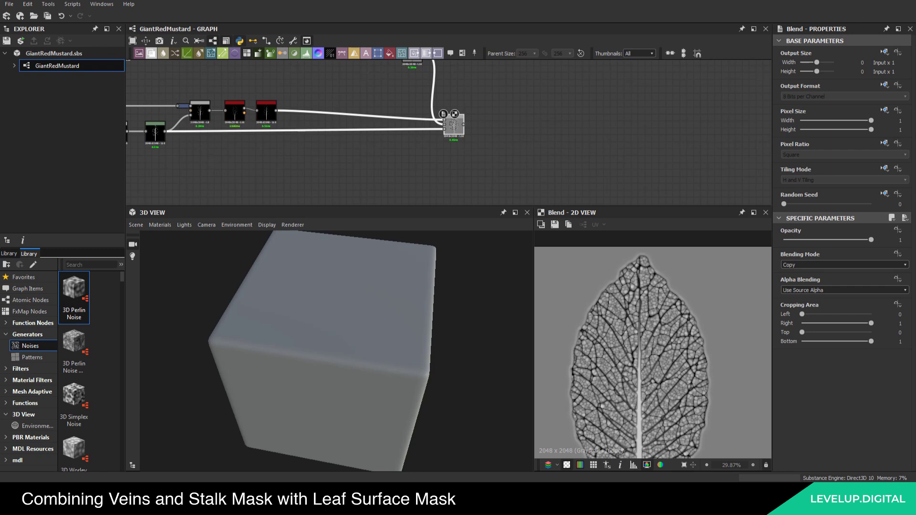
Frame the blend node that adds the stalk, title the frame "Stalk blend", and save the package
{"action": "left_click", "coordinate": [363, 164]}
{"action": "scroll", "coordinate": [362, 164], "scroll_direction": "down", "scroll_amount": 2}
{"action": "middle_click_drag", "start_coordinate": [361, 147], "coordinate": [372, 154]}
{"action": "scroll", "coordinate": [405, 155], "scroll_direction": "up", "scroll_amount": 2}
{"action": "scroll", "coordinate": [420, 152], "scroll_direction": "up", "scroll_amount": 2}
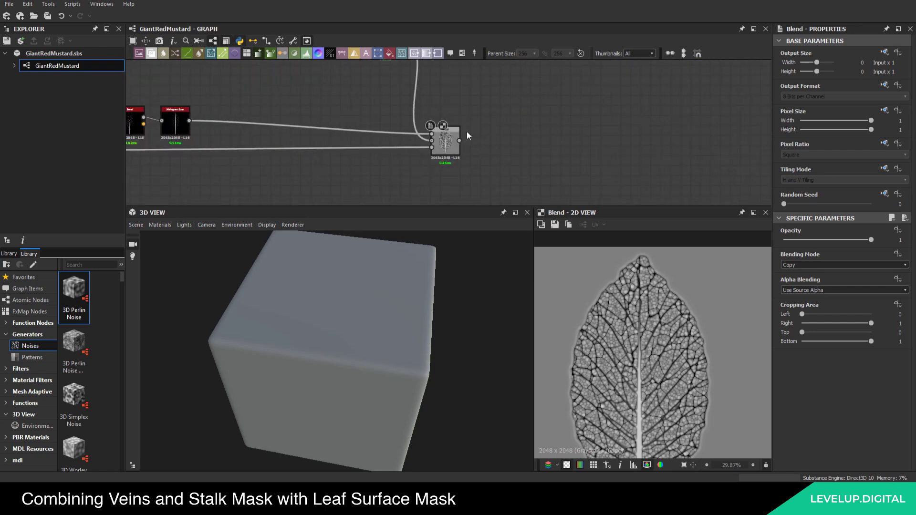
{"action": "left_click", "coordinate": [463, 53]}
{"action": "double_click", "coordinate": [805, 86]}
{"action": "type", "text": "B"}
{"action": "key", "text": "BackSpace"}
{"action": "type", "text": "Stalk blend"}
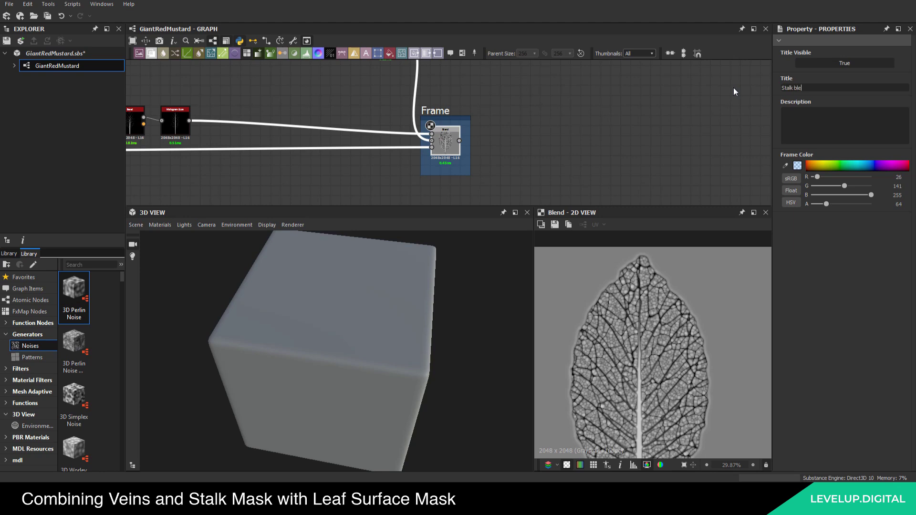
{"action": "left_click", "coordinate": [734, 88]}
{"action": "key", "text": "ctrl+s"}
Look over the graph around the Stalk blend frame, its blend node, and the mask chains feeding it
{"action": "middle_click_drag", "start_coordinate": [206, 118], "coordinate": [449, 130]}
{"action": "scroll", "coordinate": [241, 113], "scroll_direction": "down", "scroll_amount": 4}
{"action": "scroll", "coordinate": [348, 133], "scroll_direction": "up", "scroll_amount": 3}
{"action": "middle_click_drag", "start_coordinate": [347, 133], "coordinate": [453, 153]}
{"action": "scroll", "coordinate": [443, 154], "scroll_direction": "down", "scroll_amount": 4}
{"action": "mouse_move", "coordinate": [382, 152]}
{"action": "middle_mouse_down"}
{"action": "mouse_move", "coordinate": [383, 186]}
{"action": "mouse_move", "coordinate": [400, 174]}
{"action": "mouse_move", "coordinate": [518, 176]}
{"action": "mouse_move", "coordinate": [519, 198]}
{"action": "mouse_move", "coordinate": [373, 165]}
{"action": "middle_mouse_up"}
{"action": "scroll", "coordinate": [382, 173], "scroll_direction": "down", "scroll_amount": 4}
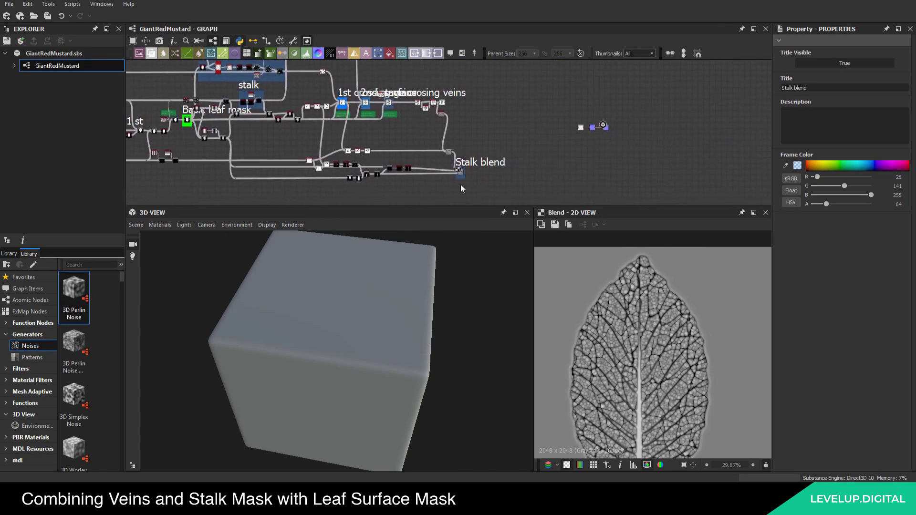
{"action": "scroll", "coordinate": [477, 177], "scroll_direction": "up", "scroll_amount": 5}
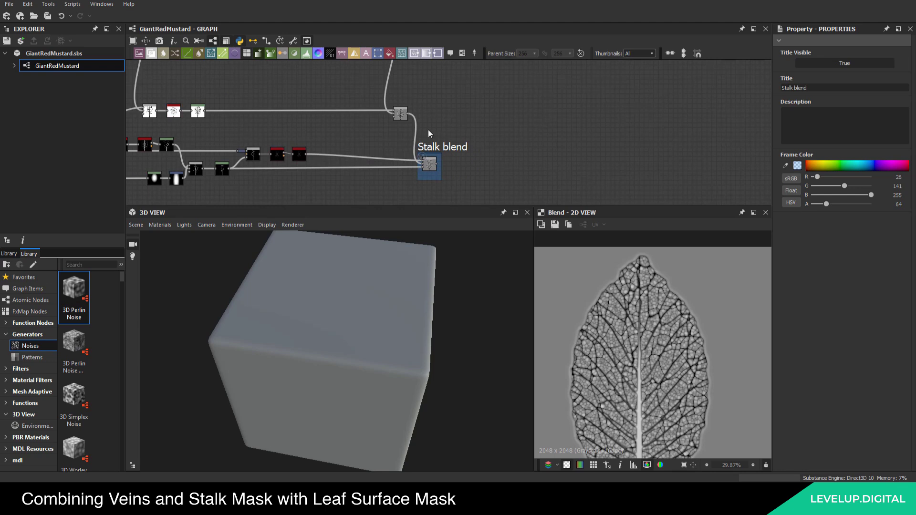
{"action": "middle_click_drag", "start_coordinate": [427, 116], "coordinate": [397, 92]}
{"action": "scroll", "coordinate": [396, 145], "scroll_direction": "up", "scroll_amount": 4}
{"action": "left_click", "coordinate": [403, 138]}
{"action": "scroll", "coordinate": [457, 152], "scroll_direction": "down", "scroll_amount": 3}
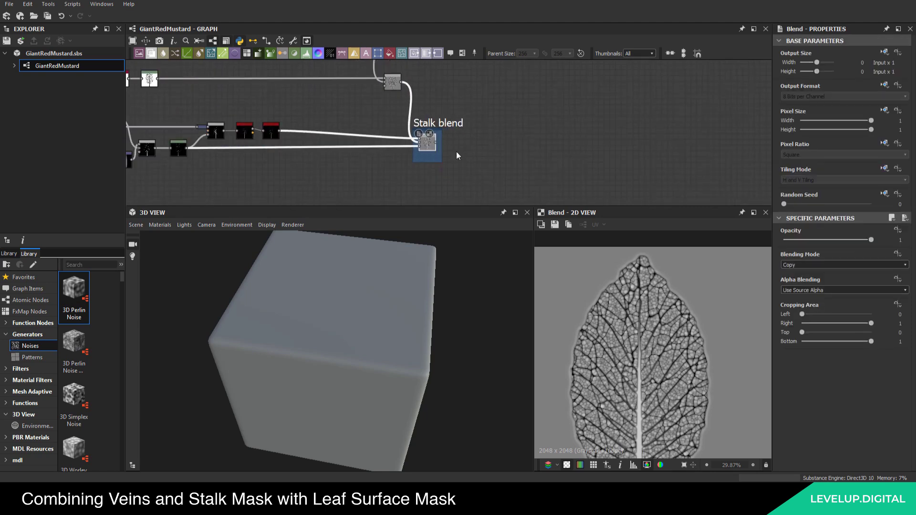
{"action": "scroll", "coordinate": [456, 156], "scroll_direction": "down", "scroll_amount": 1}
{"action": "middle_click_drag", "start_coordinate": [456, 156], "coordinate": [489, 154]}
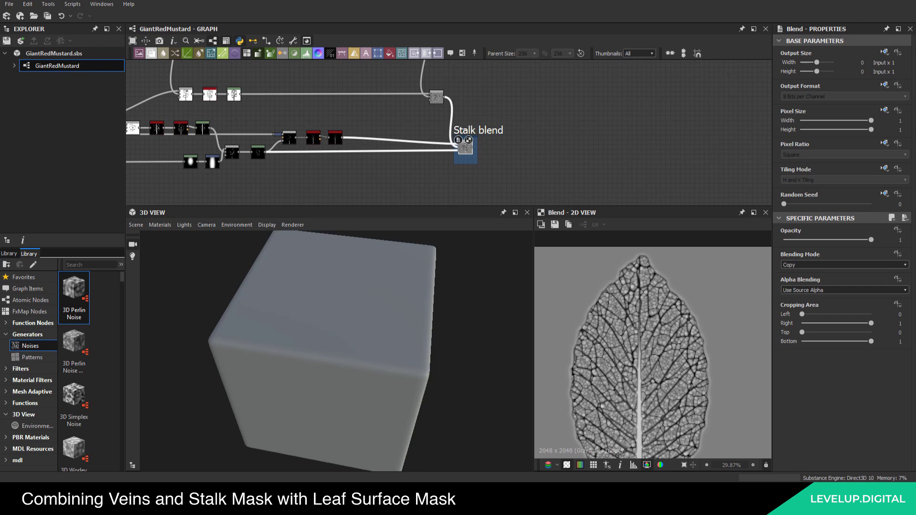
{"action": "middle_click_drag", "start_coordinate": [486, 118], "coordinate": [435, 152]}
{"action": "scroll", "coordinate": [469, 143], "scroll_direction": "down", "scroll_amount": 5}
{"action": "scroll", "coordinate": [533, 139], "scroll_direction": "up", "scroll_amount": 3}
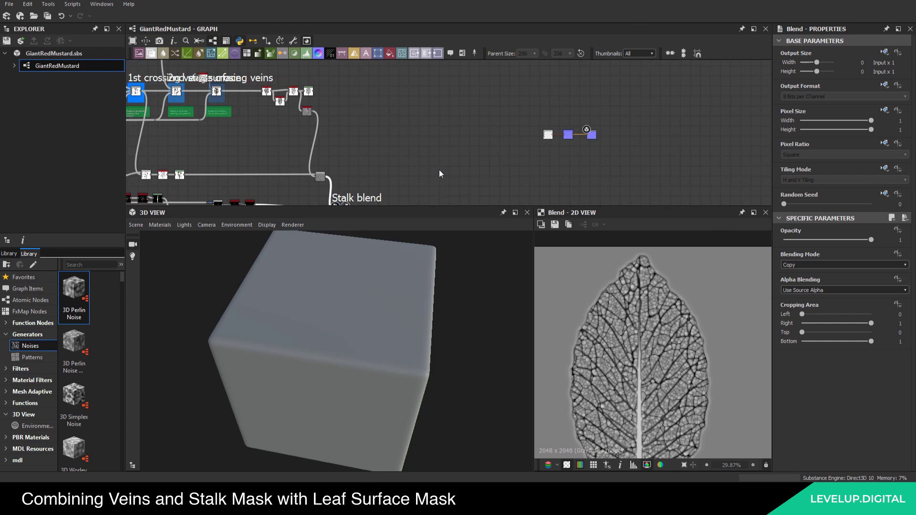
{"action": "middle_click_drag", "start_coordinate": [440, 182], "coordinate": [429, 125]}
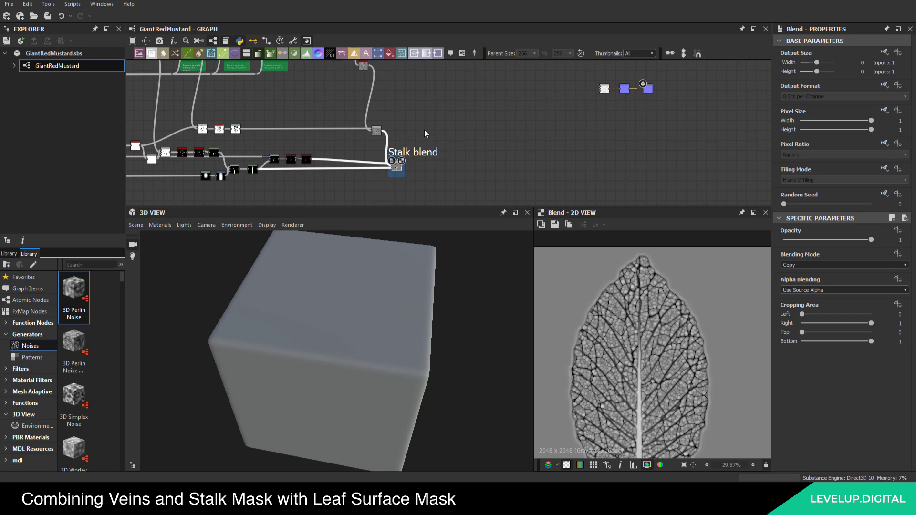
{"action": "scroll", "coordinate": [401, 91], "scroll_direction": "up", "scroll_amount": 6}
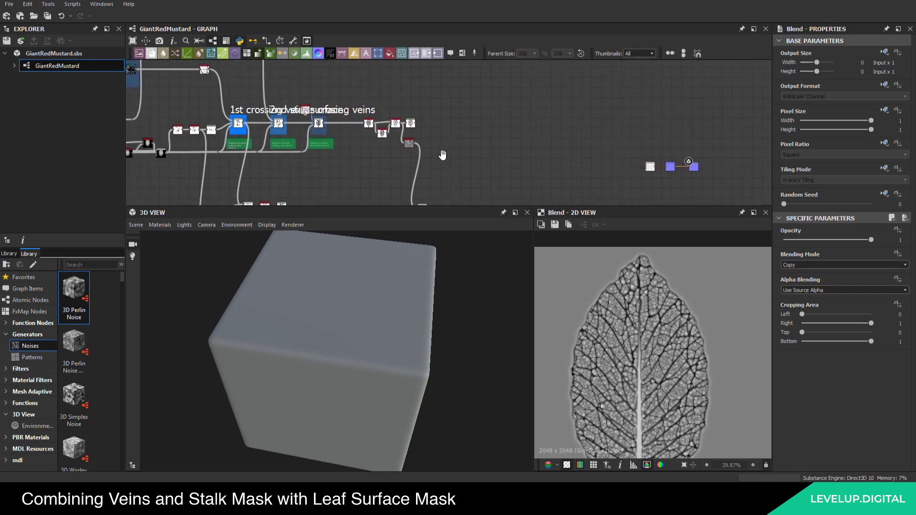
Preview the Levels node at the end of the crossing veins chain and examine its vein and cell detail
{"action": "double_click", "coordinate": [408, 117]}
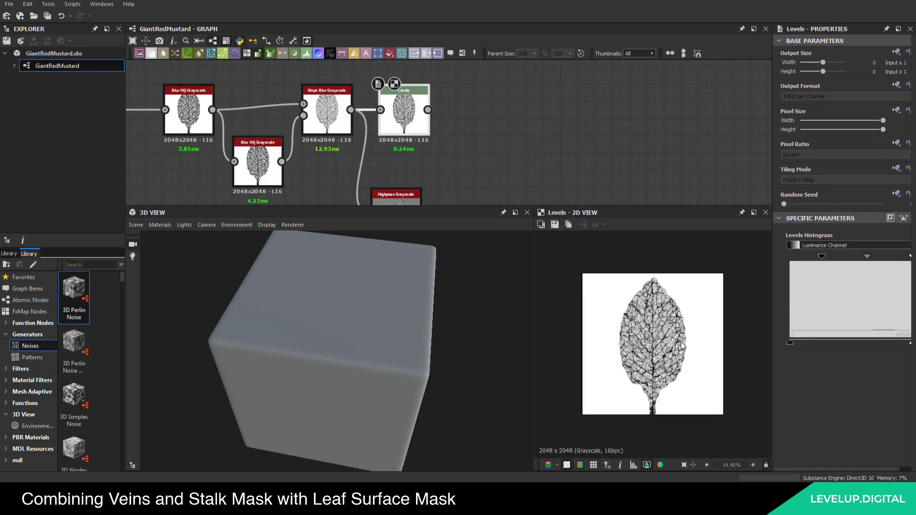
{"action": "scroll", "coordinate": [611, 392], "scroll_direction": "up", "scroll_amount": 4}
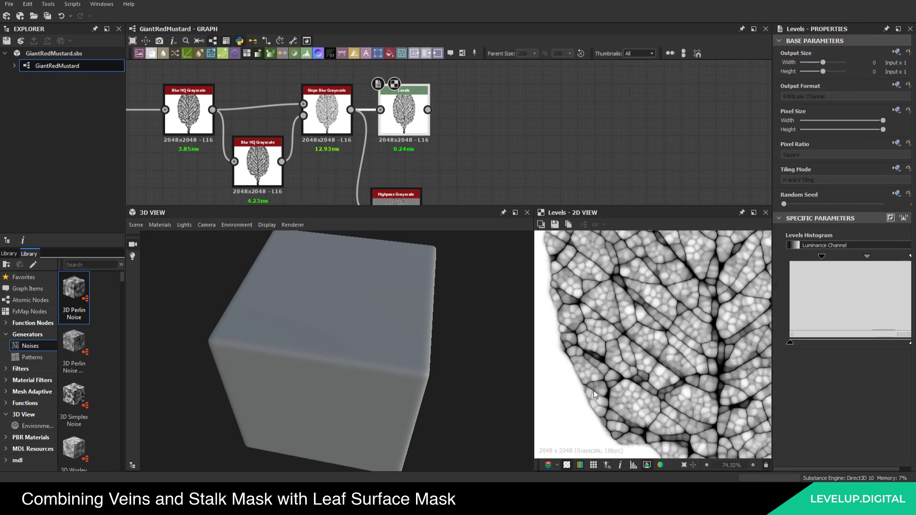
{"action": "scroll", "coordinate": [566, 271], "scroll_direction": "down", "scroll_amount": 2}
{"action": "middle_click_drag", "start_coordinate": [591, 287], "coordinate": [583, 345]}
{"action": "scroll", "coordinate": [454, 147], "scroll_direction": "down", "scroll_amount": 5}
Preview the Blend node inside the Stalk blend frame to compare its result with the Levels output
{"action": "middle_click_drag", "start_coordinate": [453, 147], "coordinate": [546, 144]}
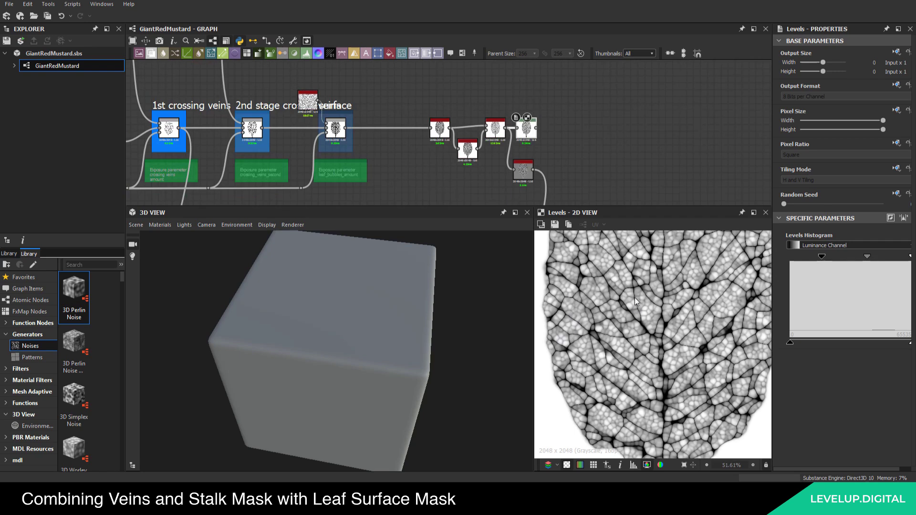
{"action": "middle_click_drag", "start_coordinate": [453, 176], "coordinate": [498, 104]}
{"action": "scroll", "coordinate": [492, 152], "scroll_direction": "down", "scroll_amount": 5}
{"action": "middle_click_drag", "start_coordinate": [563, 172], "coordinate": [547, 148]}
{"action": "scroll", "coordinate": [539, 147], "scroll_direction": "up", "scroll_amount": 3}
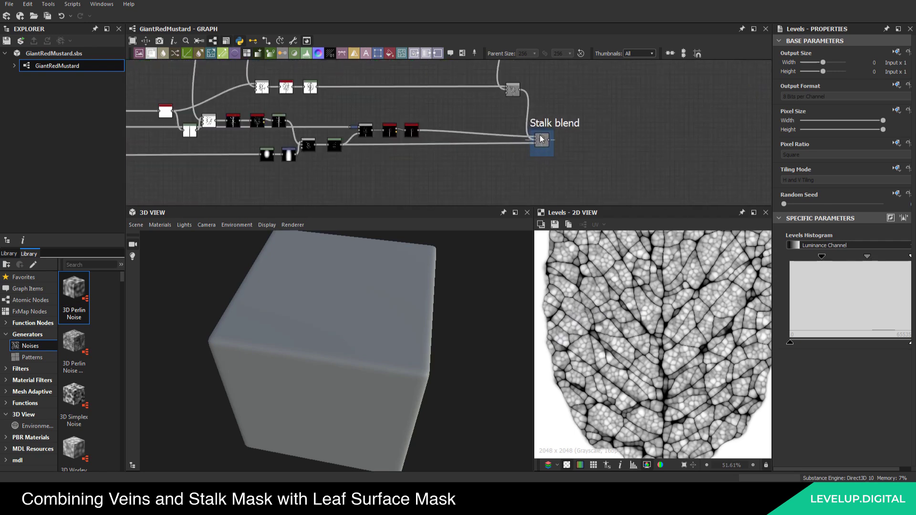
{"action": "double_click", "coordinate": [541, 140]}
Preview the Levels node that produces the solid white leaf silhouette mask
{"action": "scroll", "coordinate": [528, 139], "scroll_direction": "down", "scroll_amount": 4}
{"action": "scroll", "coordinate": [455, 127], "scroll_direction": "down", "scroll_amount": 2}
{"action": "middle_click_drag", "start_coordinate": [432, 117], "coordinate": [439, 115]}
{"action": "scroll", "coordinate": [287, 91], "scroll_direction": "up", "scroll_amount": 6}
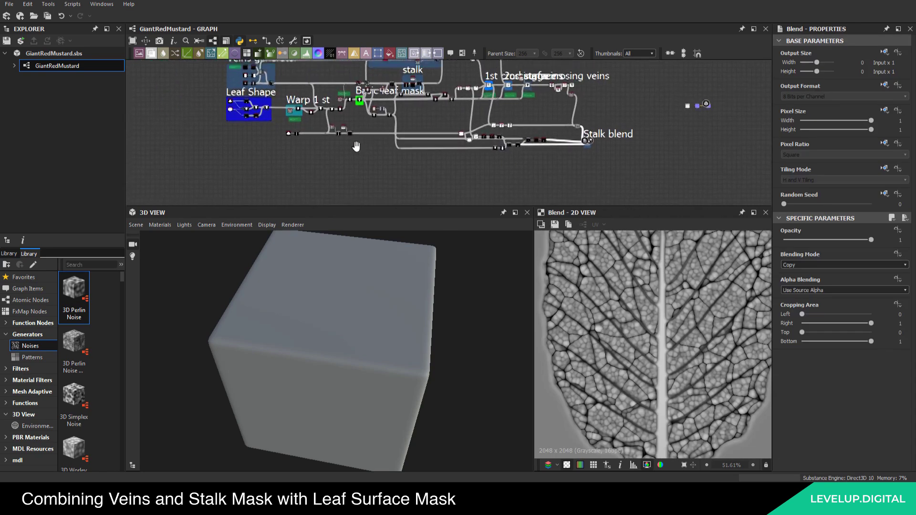
{"action": "double_click", "coordinate": [377, 134]}
Preview the Levels node after the vein chain's Slope Blur Grayscale again and inspect its cell pattern up close
{"action": "middle_click_drag", "start_coordinate": [518, 139], "coordinate": [514, 137]}
{"action": "scroll", "coordinate": [534, 129], "scroll_direction": "down", "scroll_amount": 3}
{"action": "middle_click_drag", "start_coordinate": [588, 94], "coordinate": [419, 184]}
{"action": "middle_click_drag", "start_coordinate": [558, 115], "coordinate": [465, 193]}
{"action": "scroll", "coordinate": [460, 123], "scroll_direction": "down", "scroll_amount": 3}
{"action": "middle_click_drag", "start_coordinate": [502, 153], "coordinate": [305, 89]}
{"action": "scroll", "coordinate": [549, 166], "scroll_direction": "up", "scroll_amount": 3}
{"action": "scroll", "coordinate": [539, 168], "scroll_direction": "up", "scroll_amount": 3}
{"action": "middle_click_drag", "start_coordinate": [761, 165], "coordinate": [485, 144]}
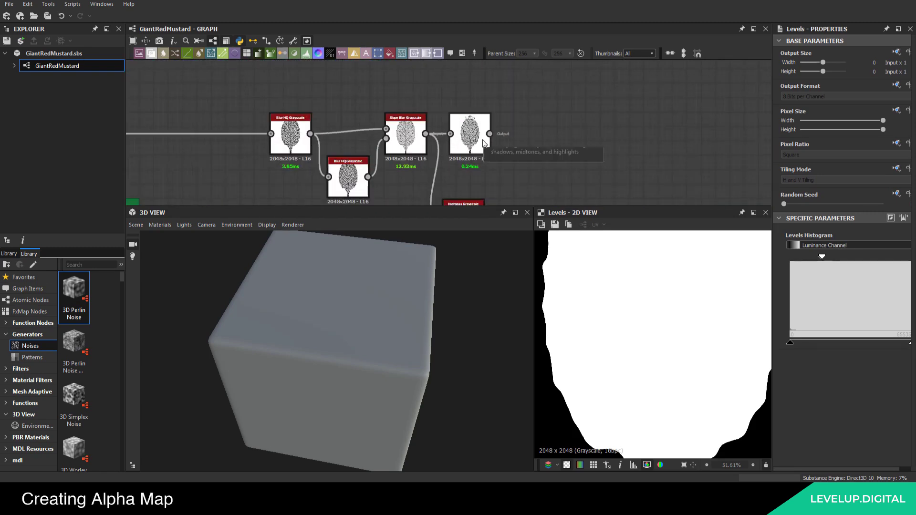
{"action": "double_click", "coordinate": [484, 143]}
{"action": "scroll", "coordinate": [553, 279], "scroll_direction": "up", "scroll_amount": 5}
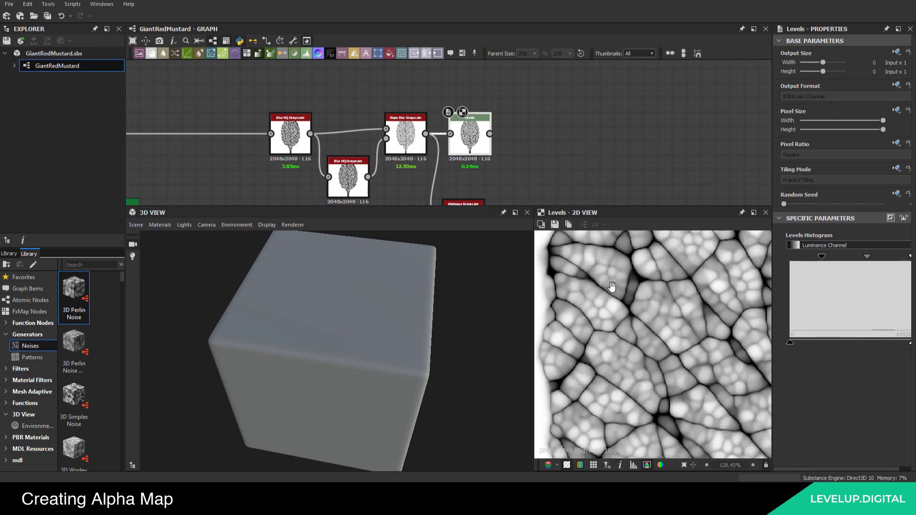
{"action": "scroll", "coordinate": [613, 290], "scroll_direction": "down", "scroll_amount": 8}
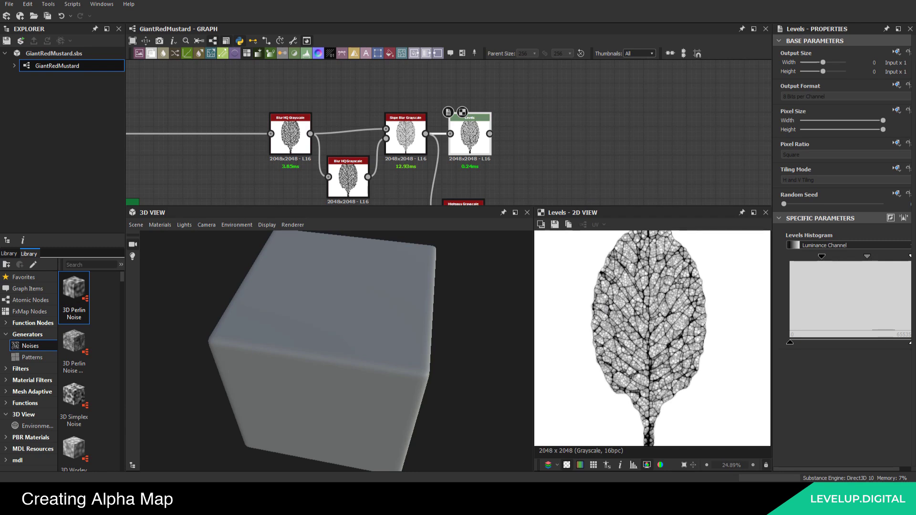
Add a Slope Blur Grayscale node after the final Levels node and connect the Levels output to both of its inputs
{"action": "middle_click_drag", "start_coordinate": [548, 137], "coordinate": [371, 143]}
{"action": "scroll", "coordinate": [413, 136], "scroll_direction": "down", "scroll_amount": 5}
{"action": "key", "text": "space"}
{"action": "type", "text": "sslope"}
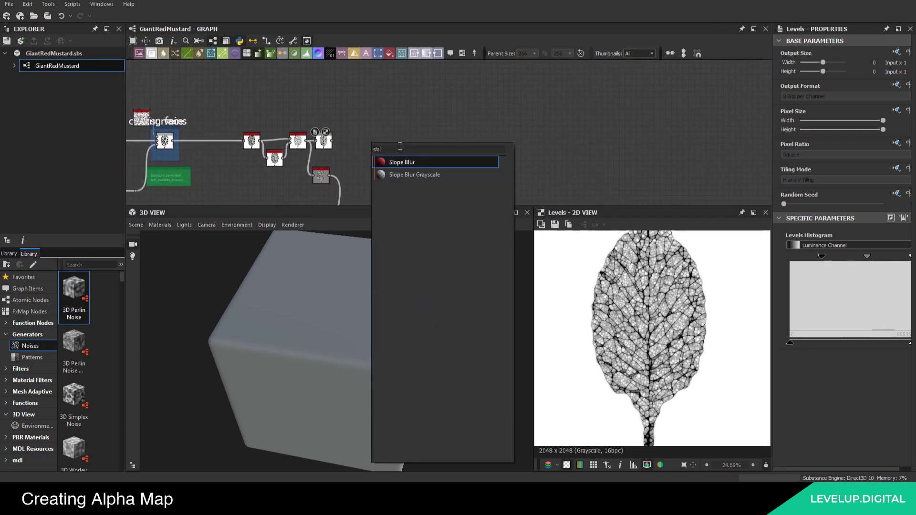
{"action": "left_click", "coordinate": [405, 174]}
{"action": "scroll", "coordinate": [377, 178], "scroll_direction": "up", "scroll_amount": 3}
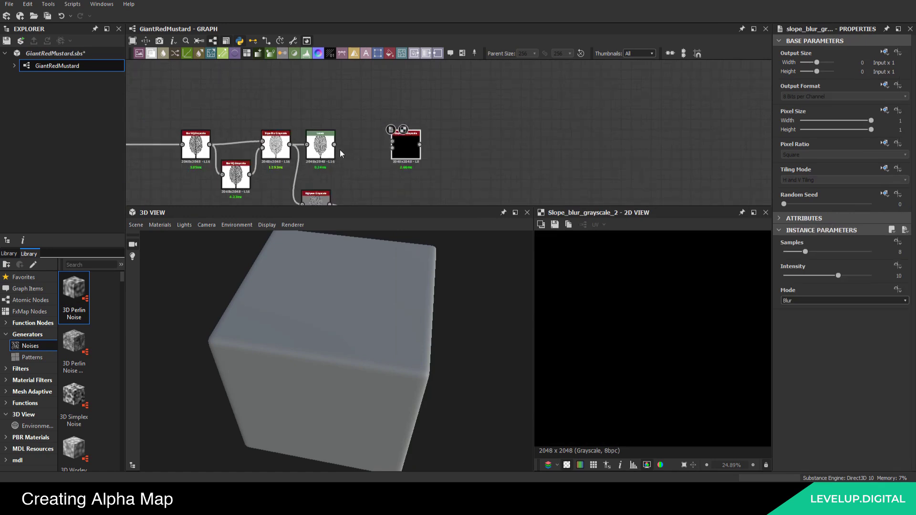
{"action": "left_click_drag", "start_coordinate": [334, 144], "coordinate": [392, 141]}
{"action": "left_click_drag", "start_coordinate": [335, 144], "coordinate": [393, 148]}
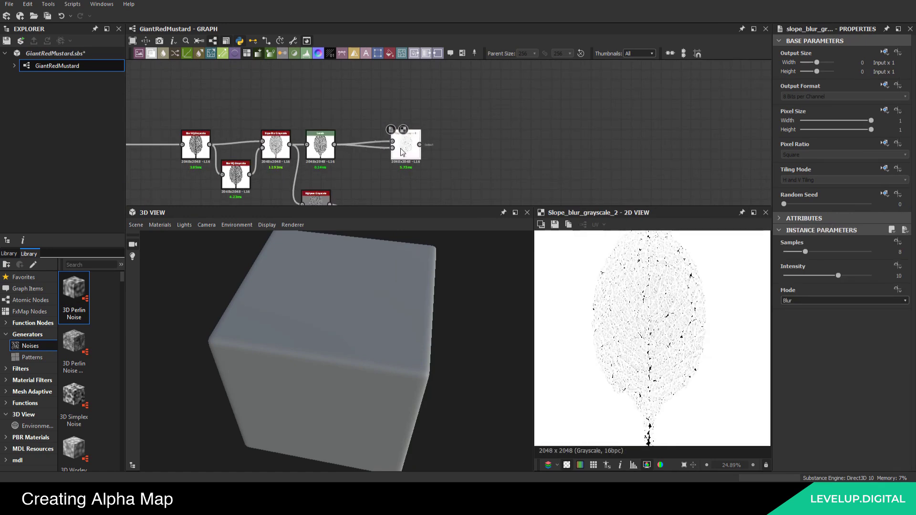
Set the new Slope Blur Grayscale node's Samples to 32 and Intensity to 0.13
{"action": "double_click", "coordinate": [900, 252]}
{"action": "type", "text": "32"}
{"action": "key", "text": "Return"}
{"action": "left_click", "coordinate": [898, 265]}
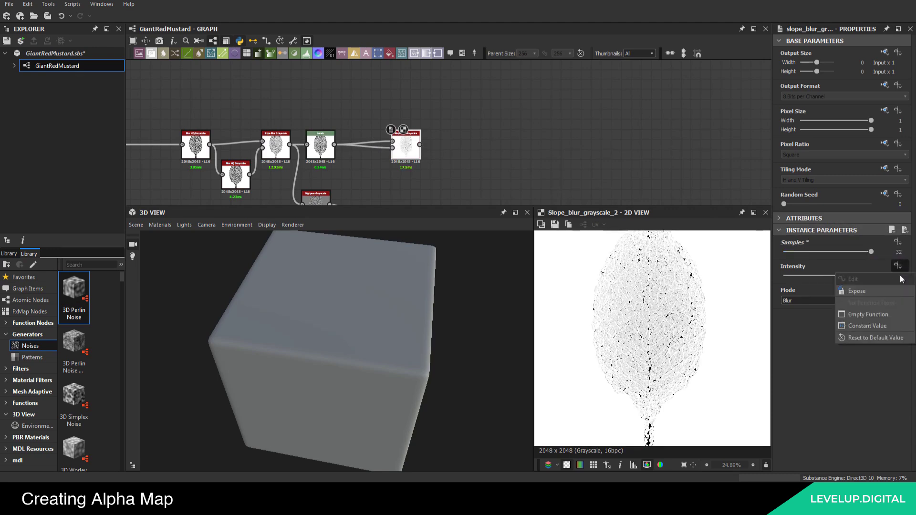
{"action": "key", "text": "Escape"}
{"action": "double_click", "coordinate": [899, 276]}
{"action": "type", "text": "0.13"}
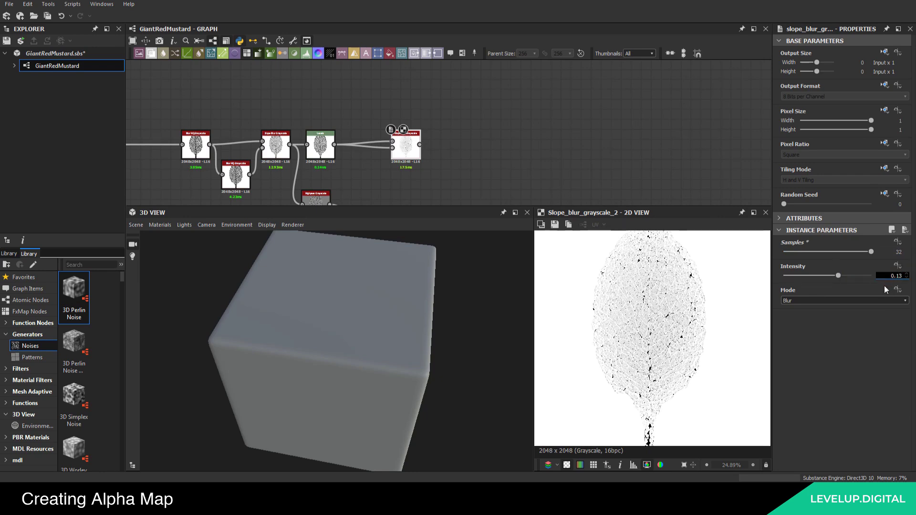
{"action": "key", "text": "Return"}
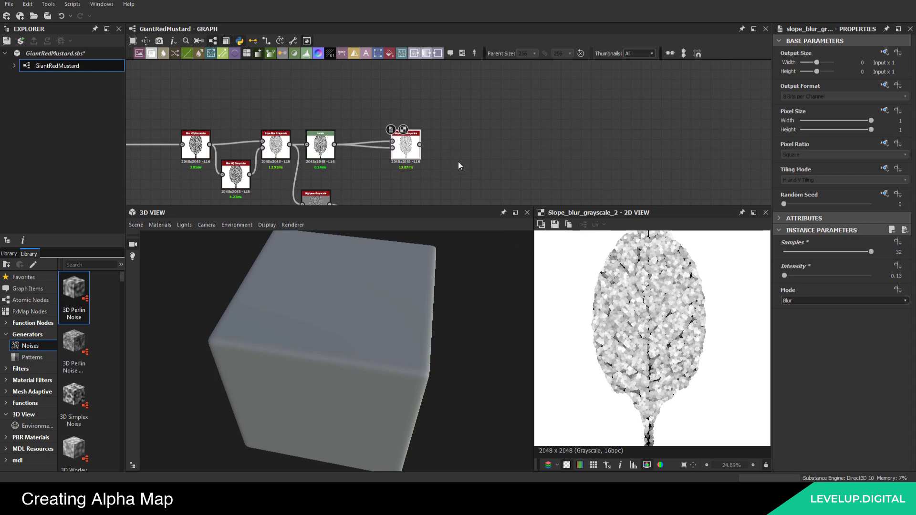
Add a Non Uniform Blur Grayscale node fed by the new Slope Blur Grayscale output
{"action": "middle_click_drag", "start_coordinate": [463, 142], "coordinate": [440, 143]}
{"action": "key", "text": "space"}
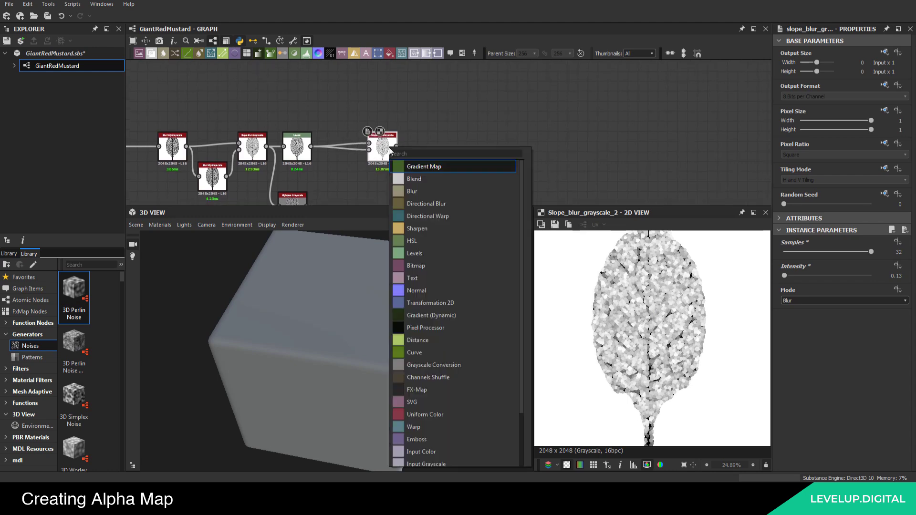
{"action": "type", "text": "no"}
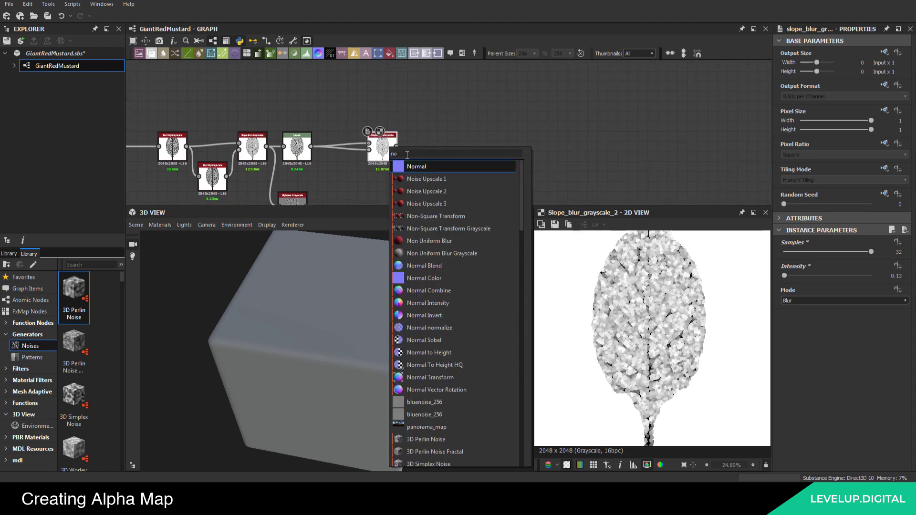
{"action": "type", "text": "n"}
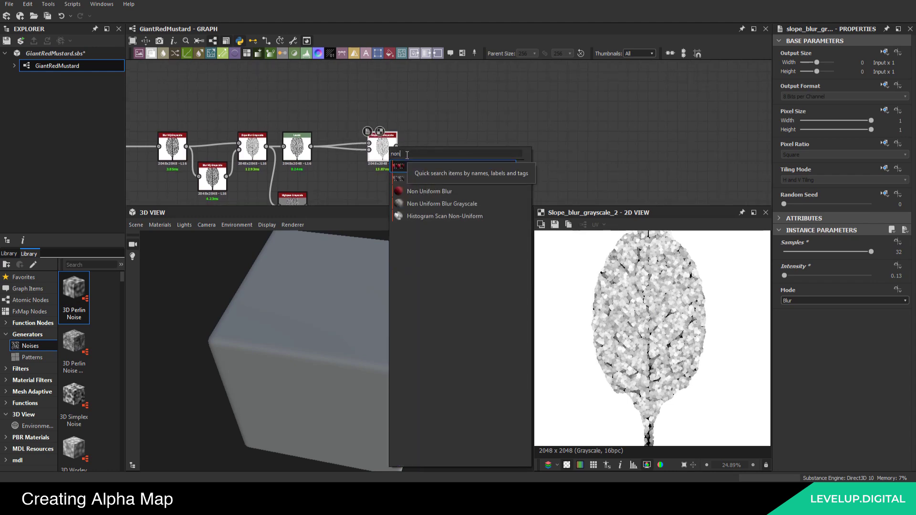
{"action": "left_click", "coordinate": [448, 204]}
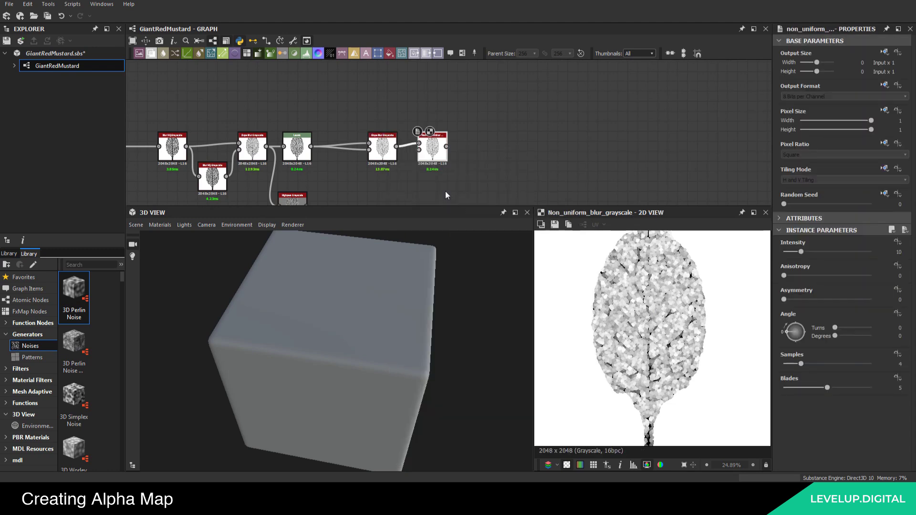
Preview the new Slope Blur Grayscale node and inspect its faceted cell pattern up close
{"action": "double_click", "coordinate": [388, 161]}
{"action": "scroll", "coordinate": [650, 350], "scroll_direction": "up", "scroll_amount": 8}
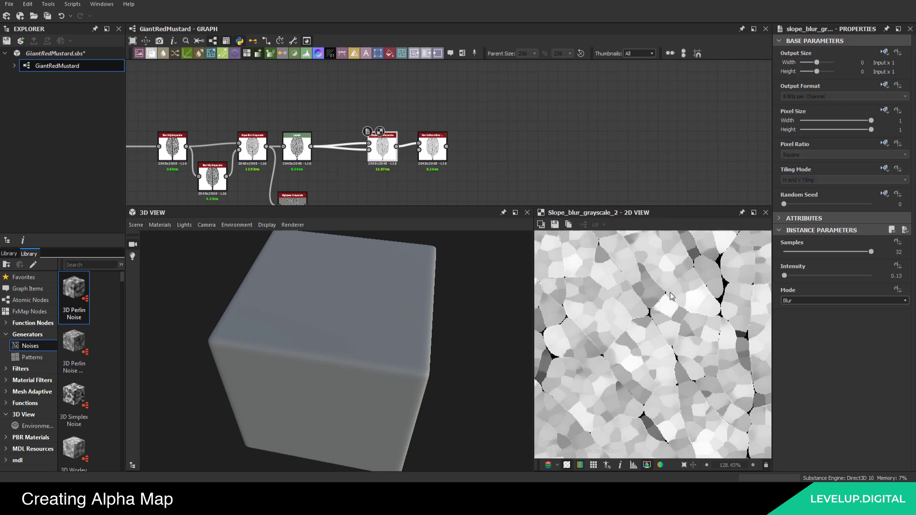
{"action": "scroll", "coordinate": [661, 377], "scroll_direction": "down", "scroll_amount": 3}
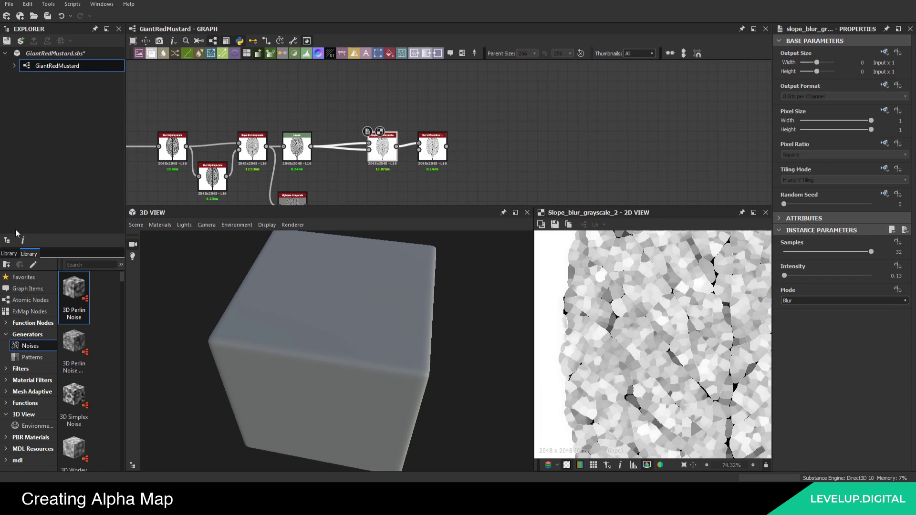
Set the Non Uniform Blur Grayscale node's Intensity to 0.22, Samples to 16 and Blades to 9
{"action": "scroll", "coordinate": [438, 155], "scroll_direction": "up", "scroll_amount": 3}
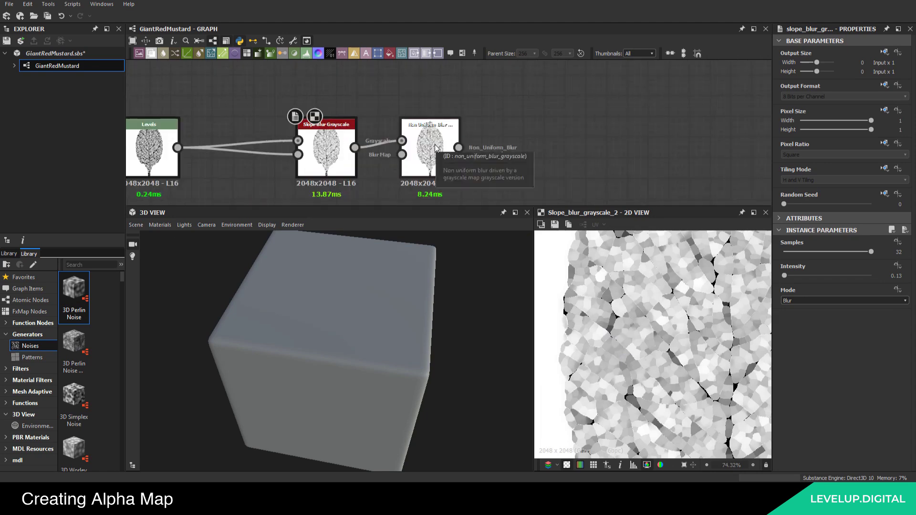
{"action": "double_click", "coordinate": [447, 152]}
{"action": "double_click", "coordinate": [899, 252]}
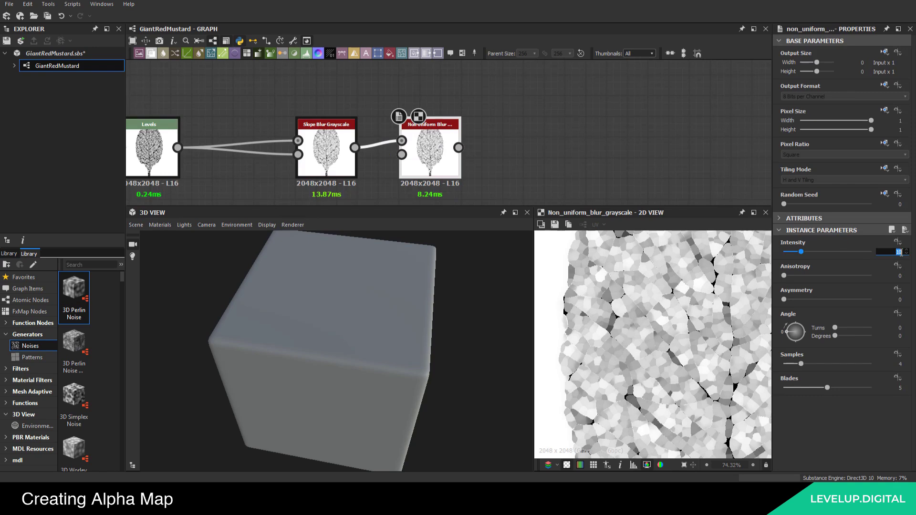
{"action": "key", "text": "Return"}
{"action": "key", "text": "Return"}
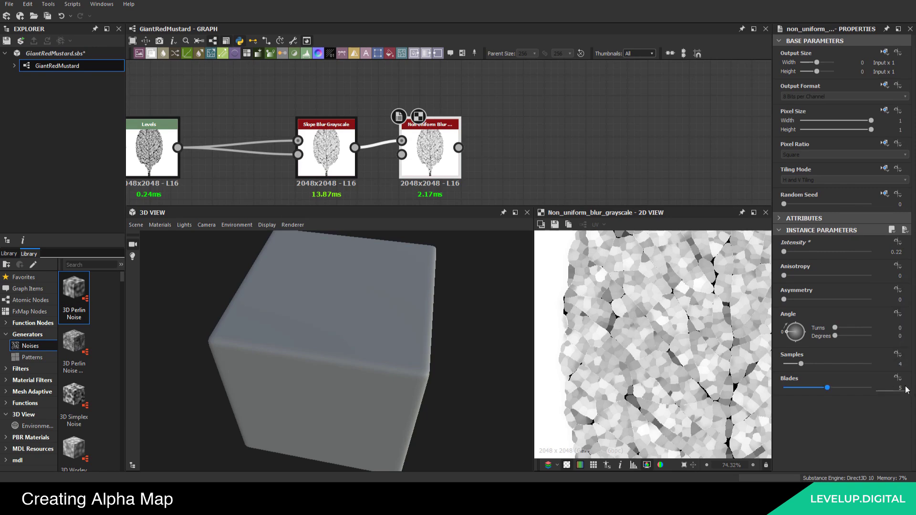
{"action": "double_click", "coordinate": [901, 364]}
{"action": "type", "text": "16"}
{"action": "key", "text": "Return"}
{"action": "double_click", "coordinate": [901, 387]}
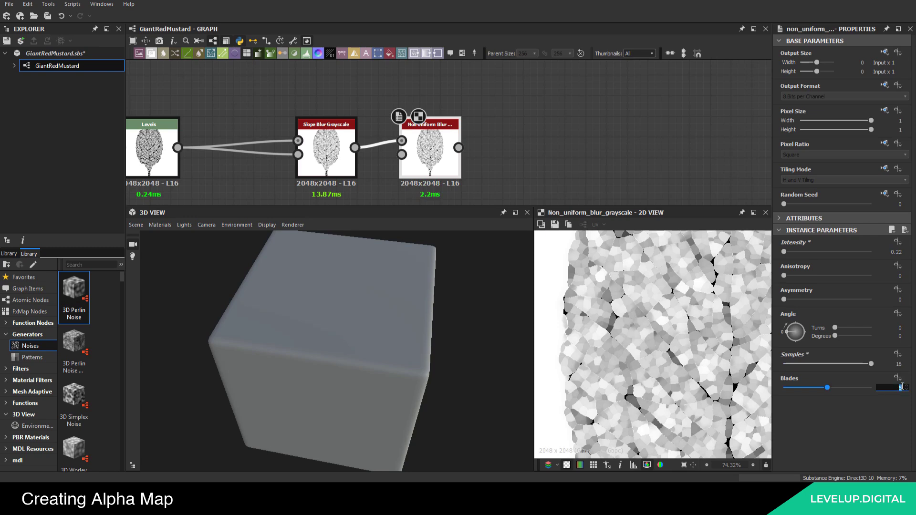
{"action": "type", "text": "9"}
{"action": "key", "text": "Return"}
{"action": "scroll", "coordinate": [681, 344], "scroll_direction": "down", "scroll_amount": 5}
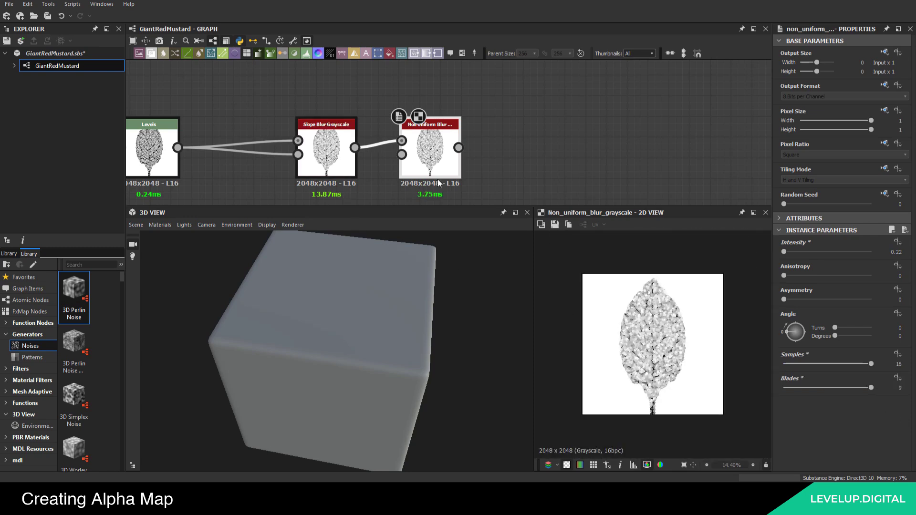
{"action": "middle_click_drag", "start_coordinate": [482, 128], "coordinate": [398, 128]}
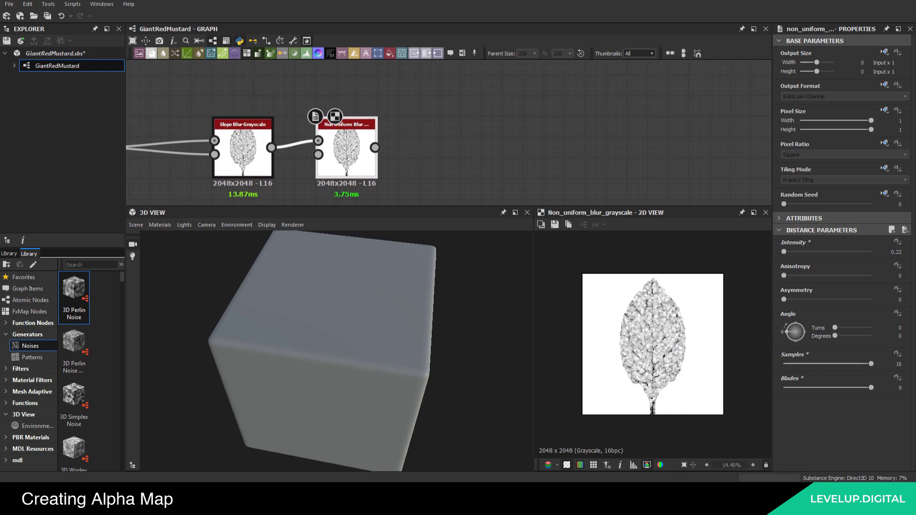
Connect the Slope Blur Grayscale output to the Non Uniform Blur Grayscale node's Blur Map input as well
{"action": "middle_click_drag", "start_coordinate": [444, 169], "coordinate": [397, 162]}
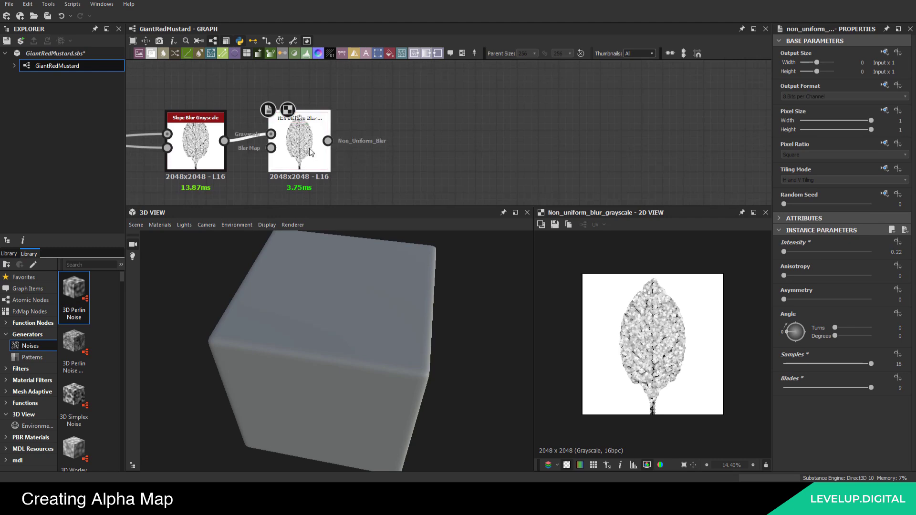
{"action": "left_click_drag", "start_coordinate": [224, 141], "coordinate": [271, 148]}
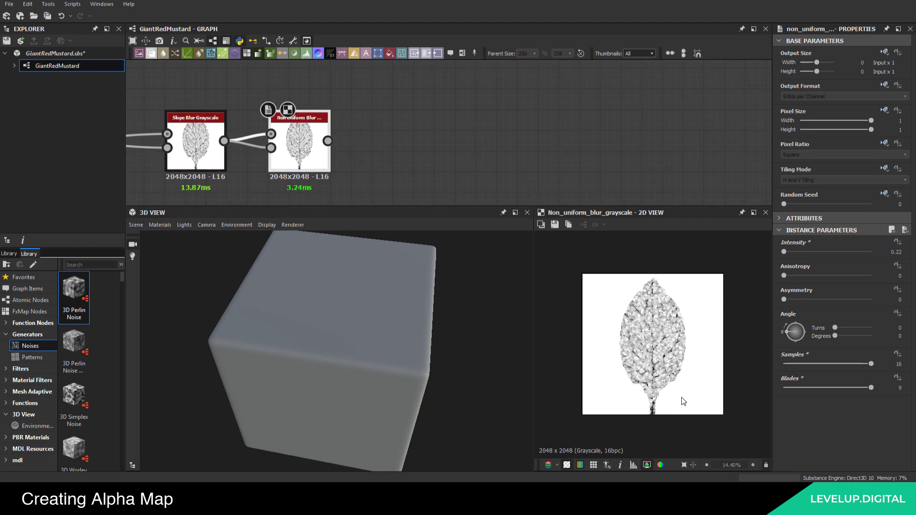
{"action": "scroll", "coordinate": [628, 349], "scroll_direction": "up", "scroll_amount": 5}
{"action": "scroll", "coordinate": [628, 348], "scroll_direction": "down", "scroll_amount": 1}
Add a Blend node with the Non Uniform Blur Grayscale output as both Foreground and Background, and set its Blending Mode to Multiply
{"action": "middle_click_drag", "start_coordinate": [379, 150], "coordinate": [342, 151]}
{"action": "key", "text": "space"}
{"action": "type", "text": "blend"}
{"action": "key", "text": "Return"}
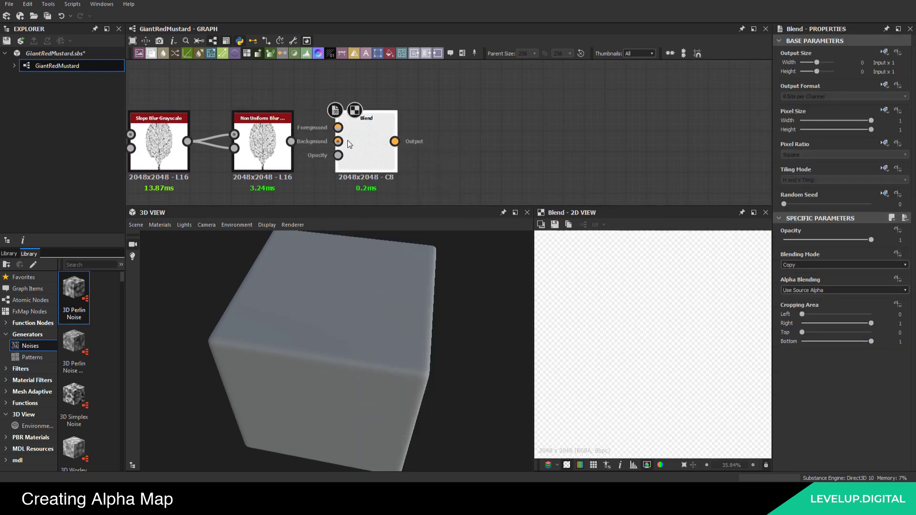
{"action": "left_click_drag", "start_coordinate": [293, 141], "coordinate": [338, 141]}
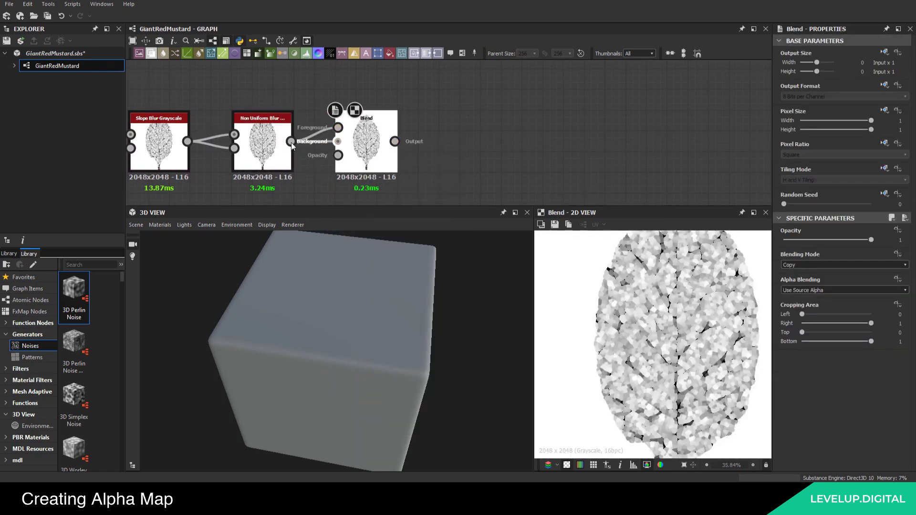
{"action": "middle_click_drag", "start_coordinate": [380, 178], "coordinate": [351, 175]}
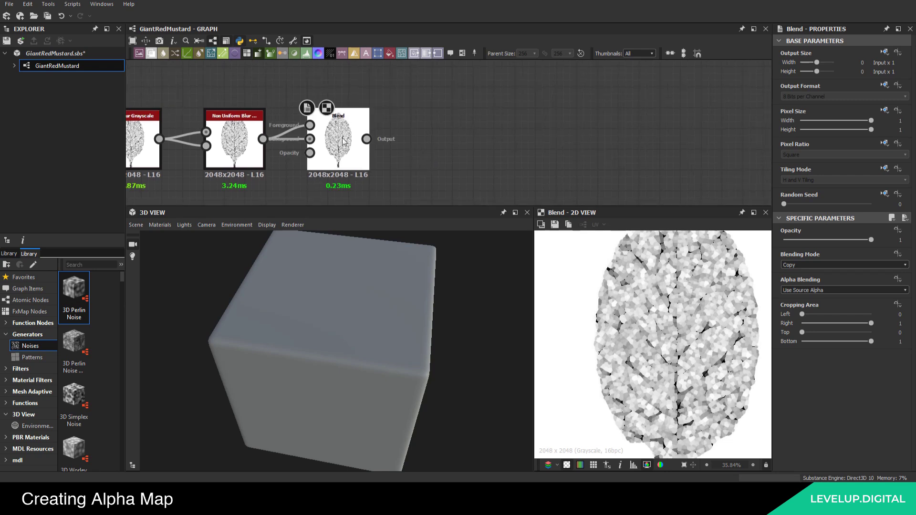
{"action": "left_click", "coordinate": [854, 265]}
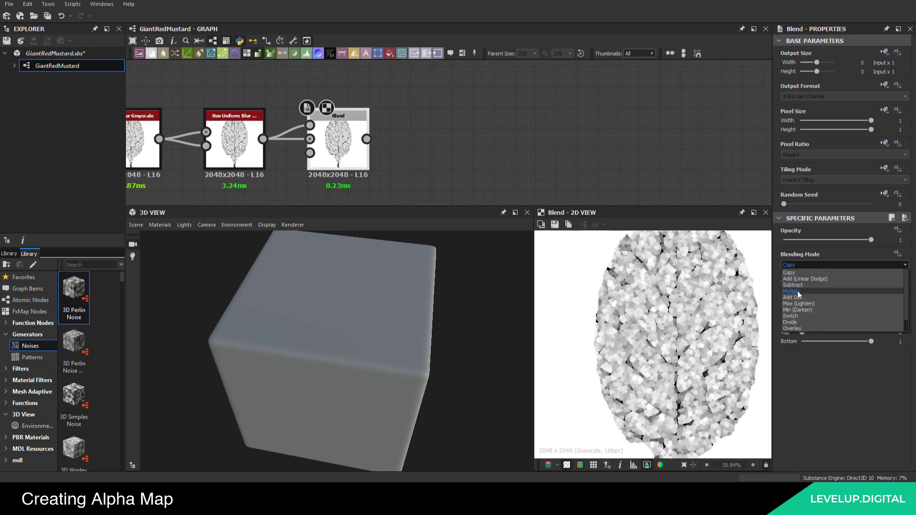
{"action": "left_click", "coordinate": [792, 291]}
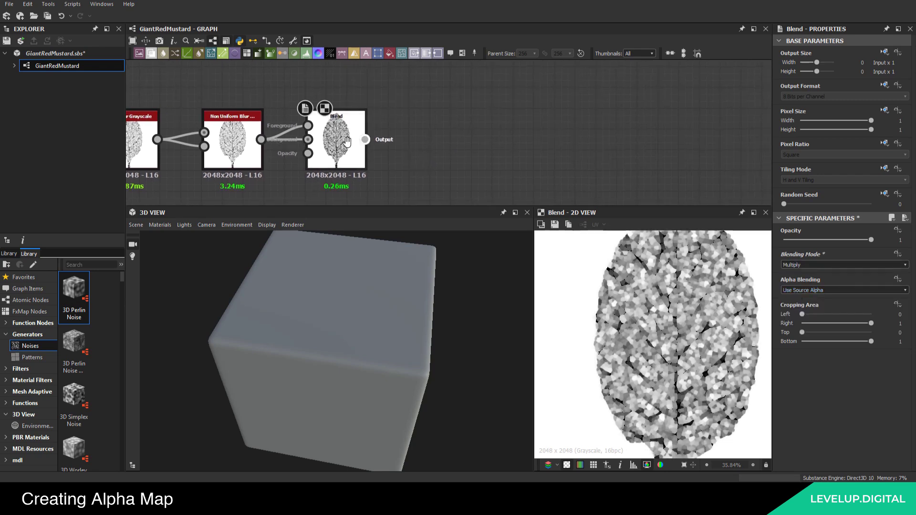
Add a second Blend node that multiplies the first Blend's output with itself, and compare the previews of both nodes
{"action": "middle_click_drag", "start_coordinate": [425, 147], "coordinate": [396, 149]}
{"action": "key", "text": "space"}
{"action": "type", "text": "blend"}
{"action": "key", "text": "Return"}
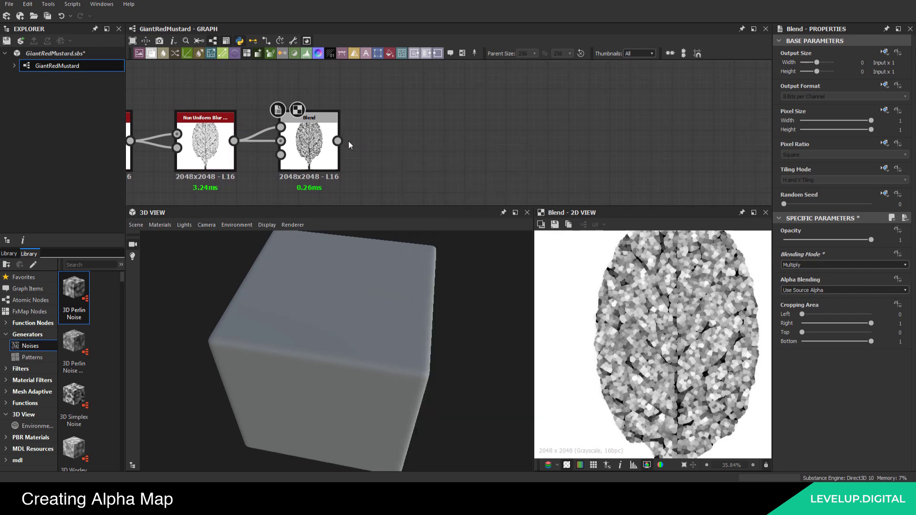
{"action": "left_click_drag", "start_coordinate": [338, 141], "coordinate": [363, 129]}
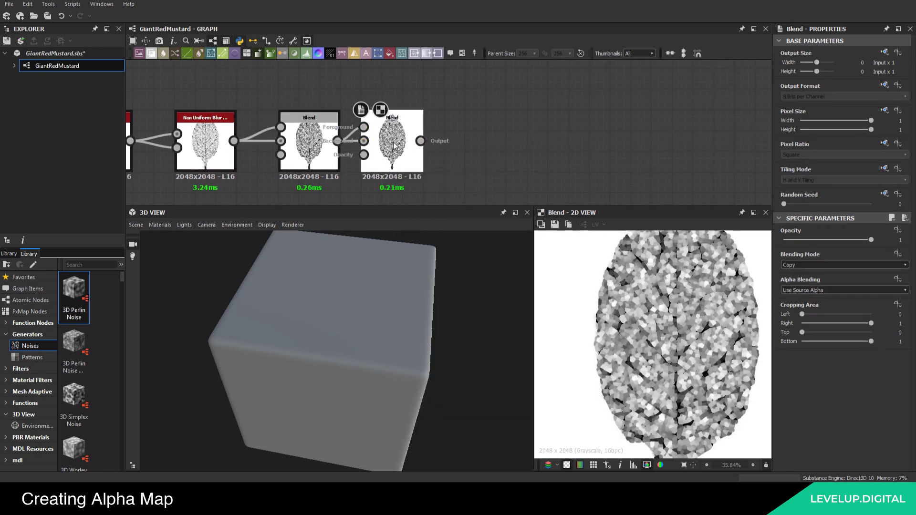
{"action": "left_click", "coordinate": [814, 265]}
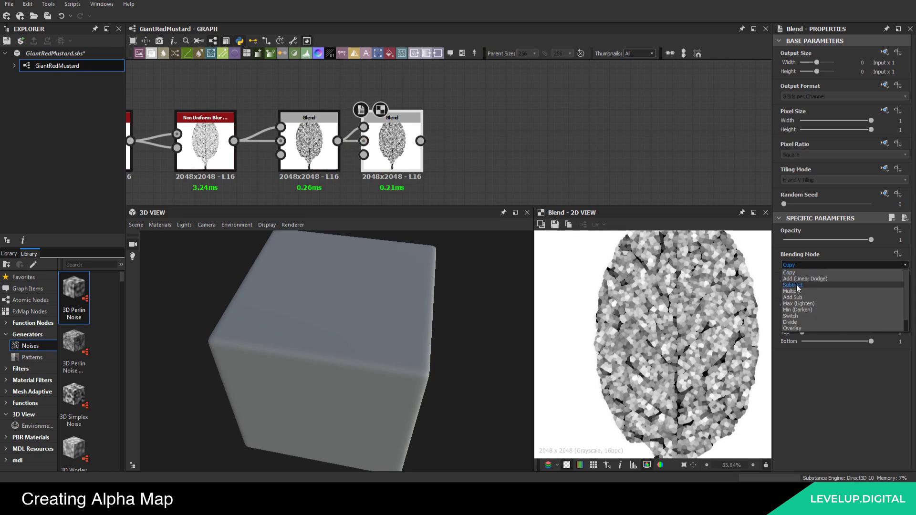
{"action": "left_click", "coordinate": [802, 290]}
{"action": "double_click", "coordinate": [316, 149]}
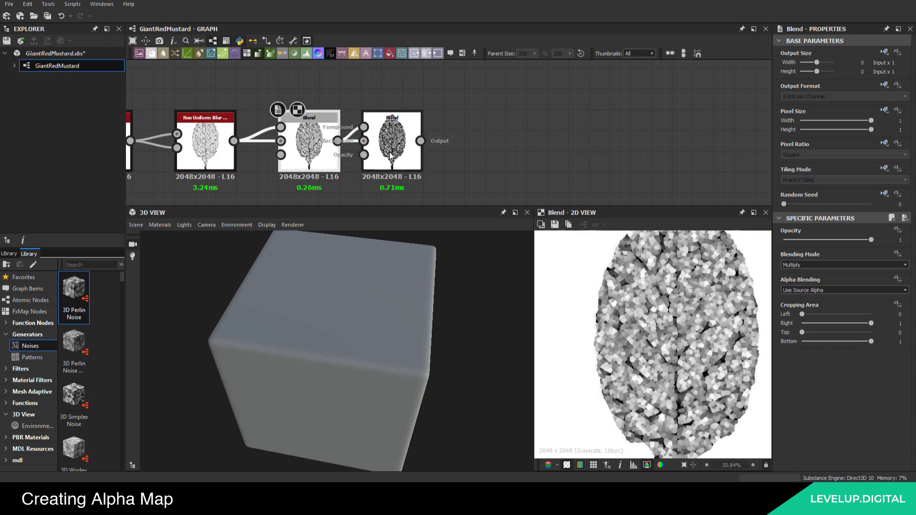
{"action": "double_click", "coordinate": [391, 152]}
Add a Levels node fed by the second Blend node's output
{"action": "middle_click_drag", "start_coordinate": [453, 138], "coordinate": [328, 131]}
{"action": "left_click_drag", "start_coordinate": [295, 134], "coordinate": [335, 145]}
{"action": "left_click", "coordinate": [88, 169]}
{"action": "key", "text": "ctrl+l"}
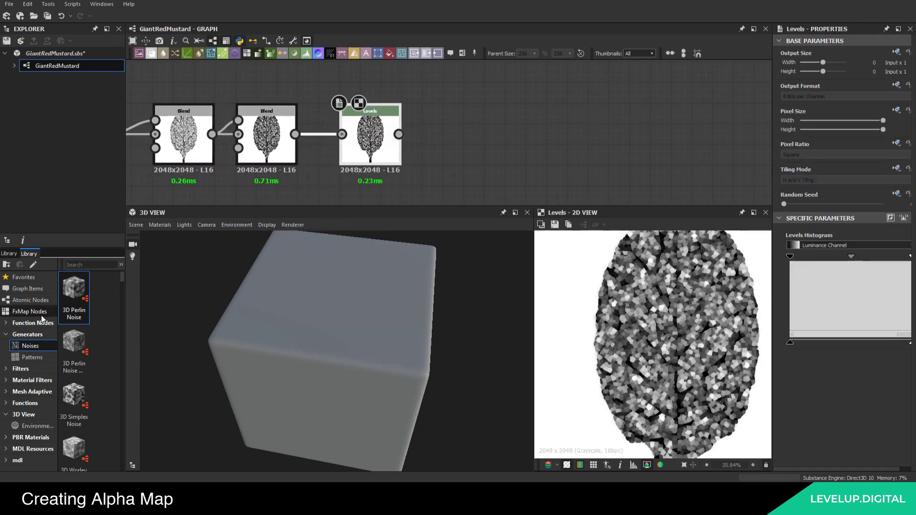
Move the Levels node's input black point close to the white end to turn the leaf interior almost entirely black
{"action": "scroll", "coordinate": [606, 290], "scroll_direction": "up", "scroll_amount": 8}
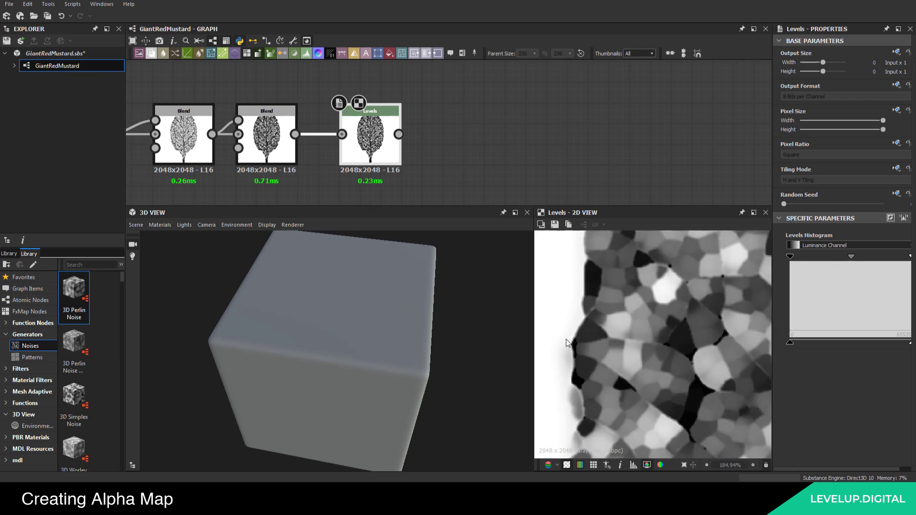
{"action": "scroll", "coordinate": [574, 371], "scroll_direction": "down", "scroll_amount": 5}
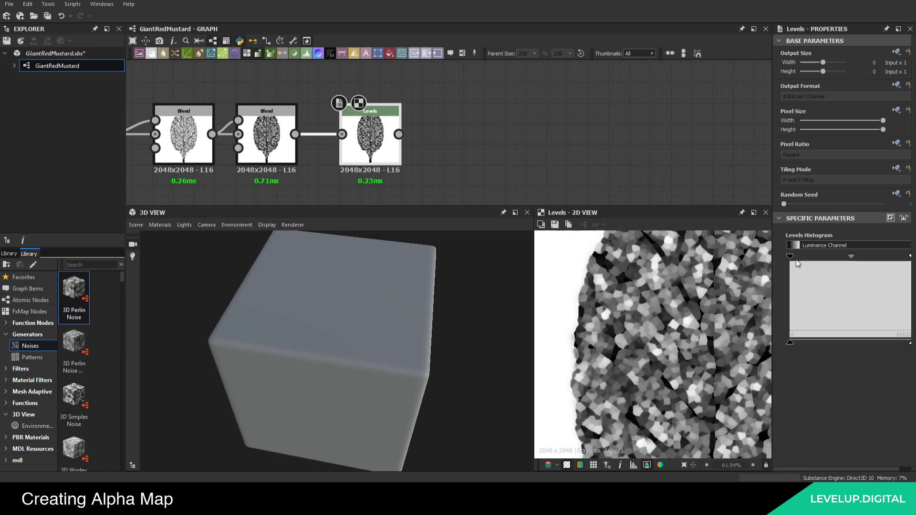
{"action": "left_click_drag", "start_coordinate": [793, 258], "coordinate": [892, 259]}
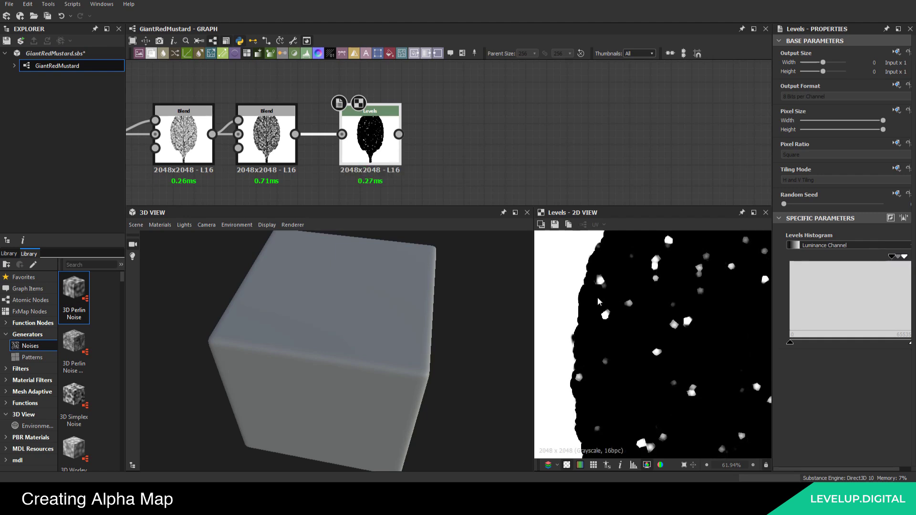
{"action": "scroll", "coordinate": [591, 310], "scroll_direction": "down", "scroll_amount": 3}
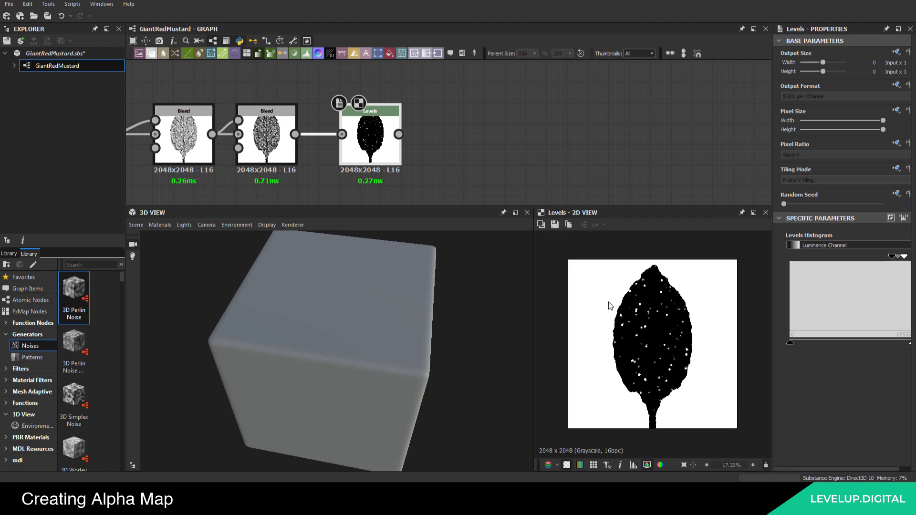
Add a Flood Fill node fed by the Levels output
{"action": "middle_click_drag", "start_coordinate": [549, 104], "coordinate": [509, 108]}
{"action": "key", "text": "space"}
{"action": "type", "text": "flo"}
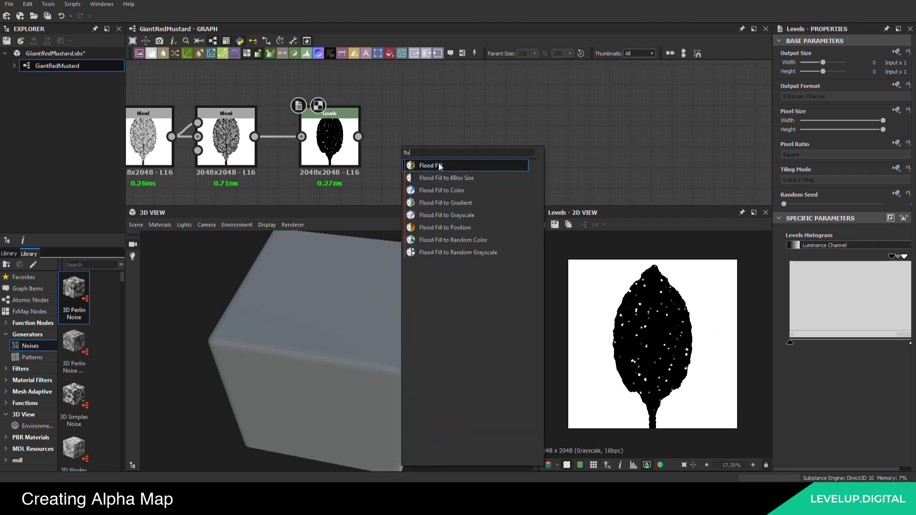
{"action": "left_click", "coordinate": [439, 165]}
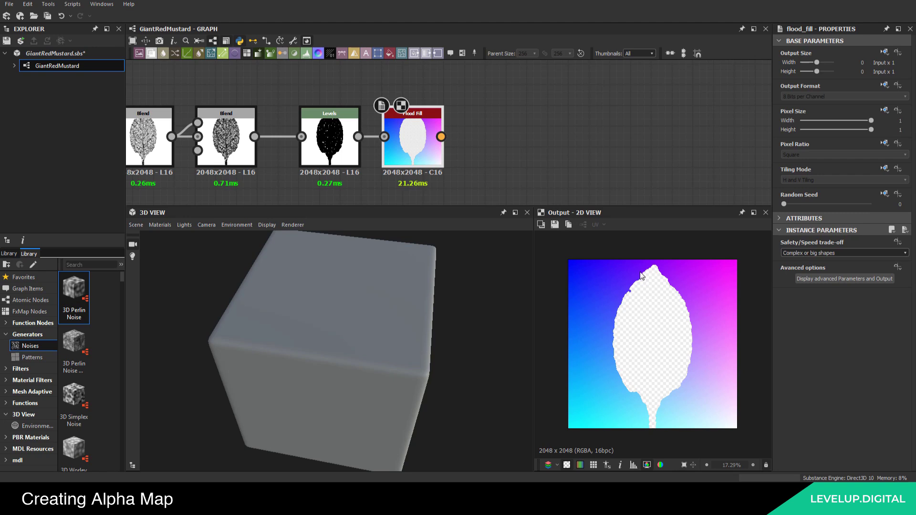
Add an HSL node and connect the Flood Fill output to its input
{"action": "middle_click_drag", "start_coordinate": [461, 119], "coordinate": [420, 96]}
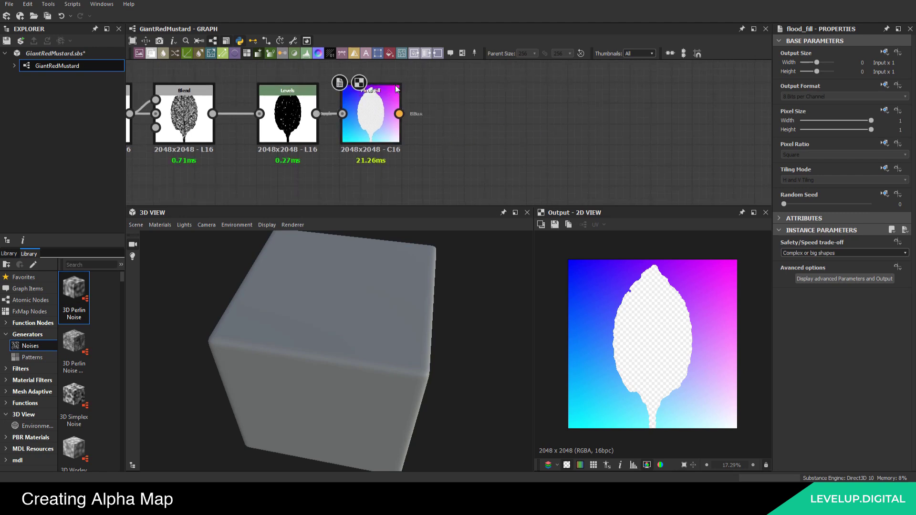
{"action": "key", "text": "space"}
{"action": "type", "text": "h"}
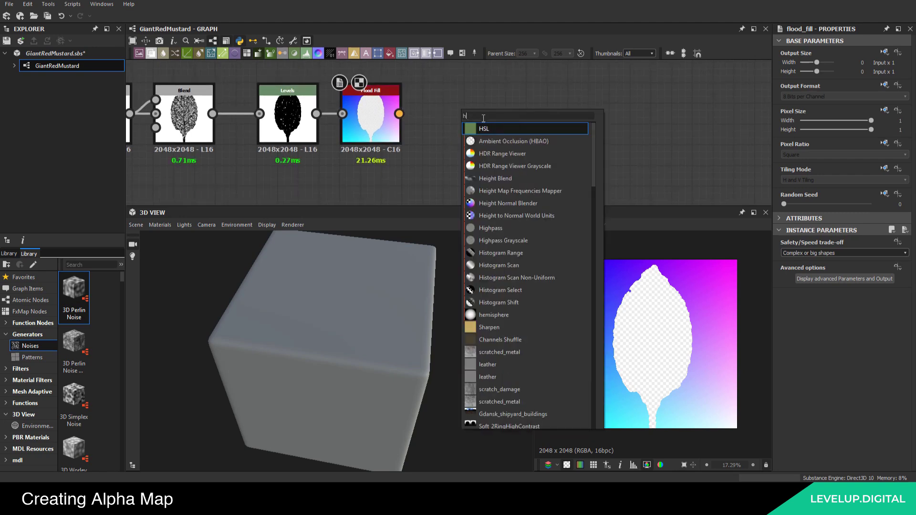
{"action": "left_click", "coordinate": [486, 128]}
{"action": "left_click_drag", "start_coordinate": [399, 113], "coordinate": [426, 114]}
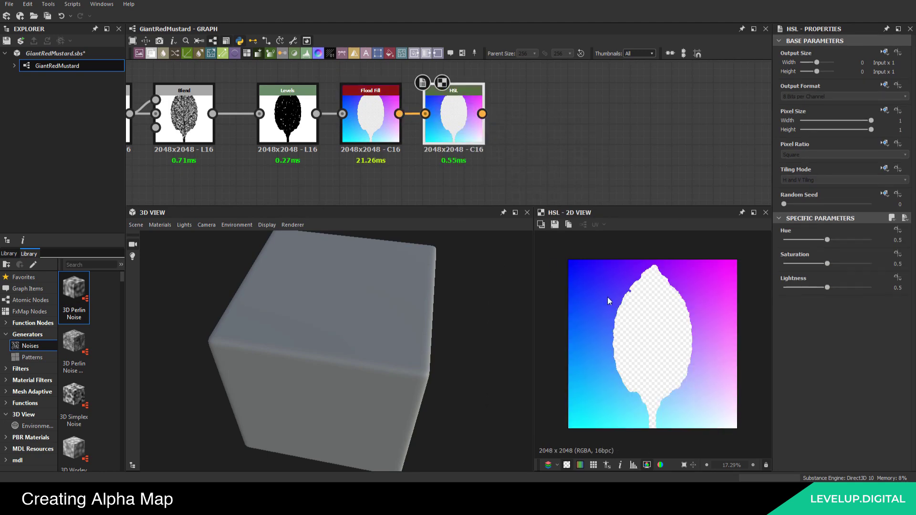
Set the HSL node's Saturation and Lightness to 0 and inspect the leaf silhouette's edges in the 2D preview
{"action": "left_click_drag", "start_coordinate": [813, 265], "coordinate": [757, 268]}
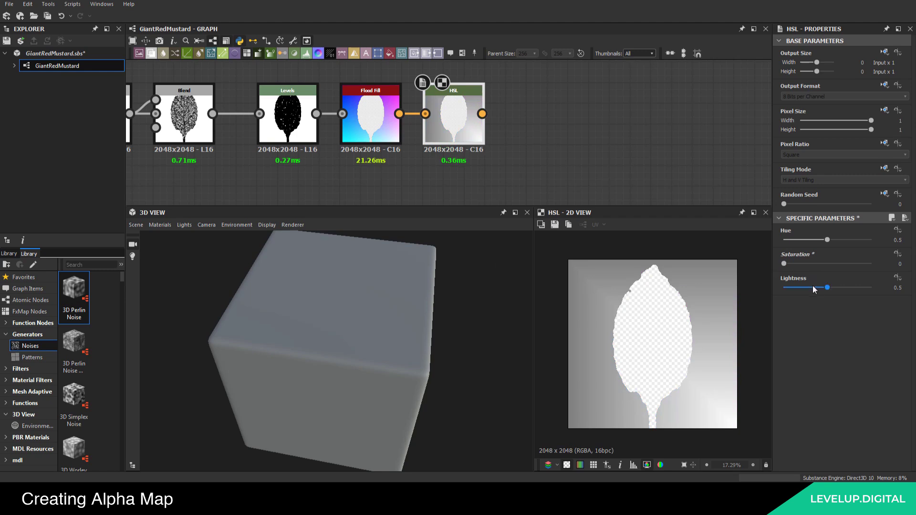
{"action": "left_click_drag", "start_coordinate": [814, 287], "coordinate": [753, 288]}
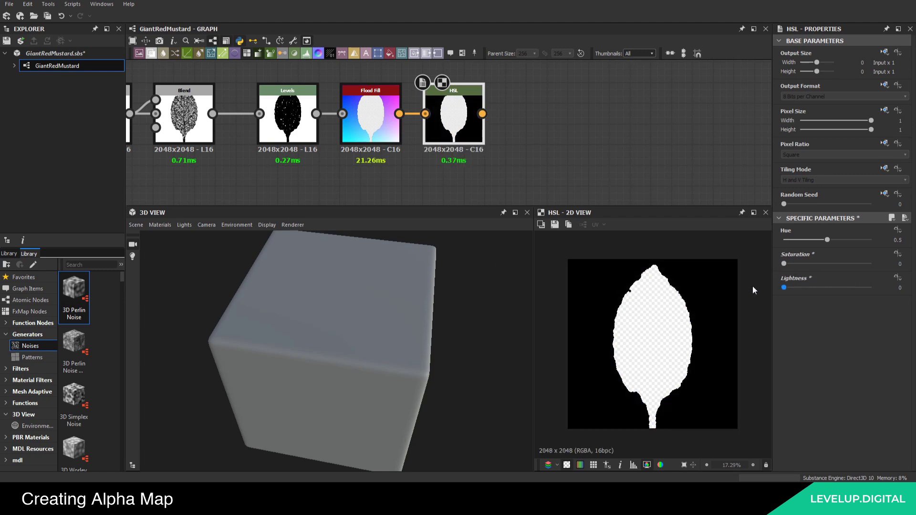
{"action": "scroll", "coordinate": [663, 330], "scroll_direction": "down", "scroll_amount": 4}
{"action": "scroll", "coordinate": [675, 344], "scroll_direction": "up", "scroll_amount": 5}
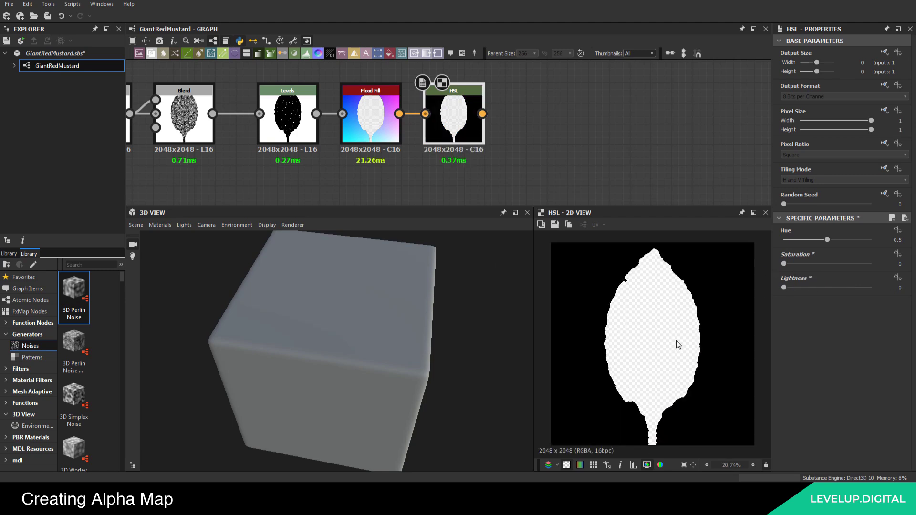
{"action": "scroll", "coordinate": [627, 297], "scroll_direction": "up", "scroll_amount": 4}
{"action": "scroll", "coordinate": [626, 298], "scroll_direction": "down", "scroll_amount": 6}
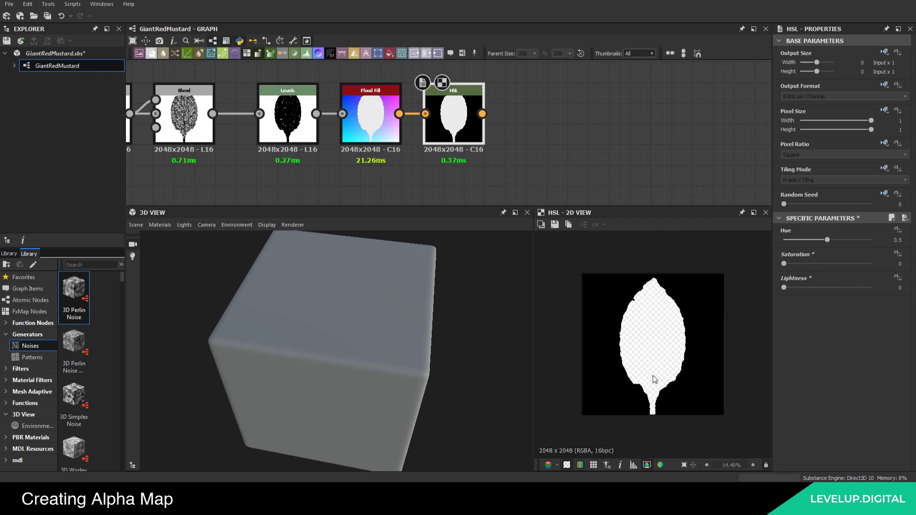
{"action": "scroll", "coordinate": [638, 307], "scroll_direction": "up", "scroll_amount": 3}
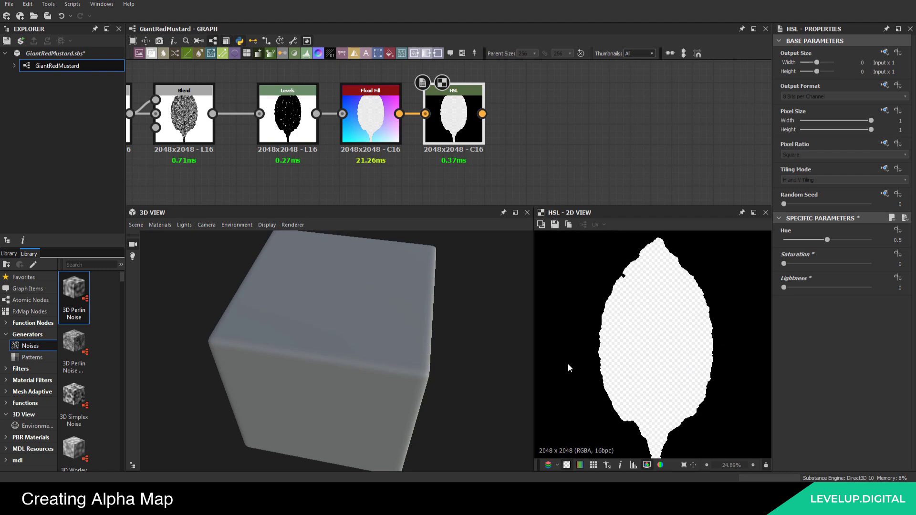
{"action": "scroll", "coordinate": [568, 366], "scroll_direction": "down", "scroll_amount": 3}
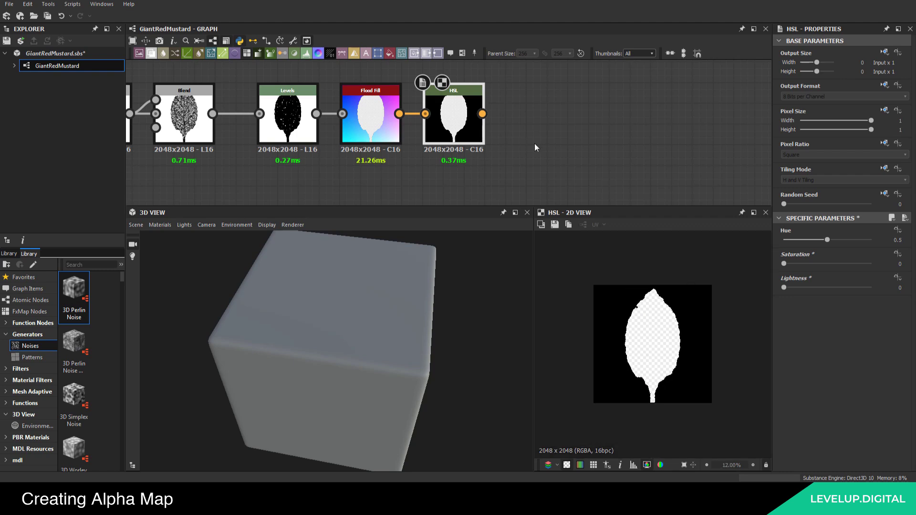
Add a Grayscale Conversion node fed by the HSL output
{"action": "scroll", "coordinate": [451, 136], "scroll_direction": "down", "scroll_amount": 1}
{"action": "key", "text": "space"}
{"action": "type", "text": "gr"}
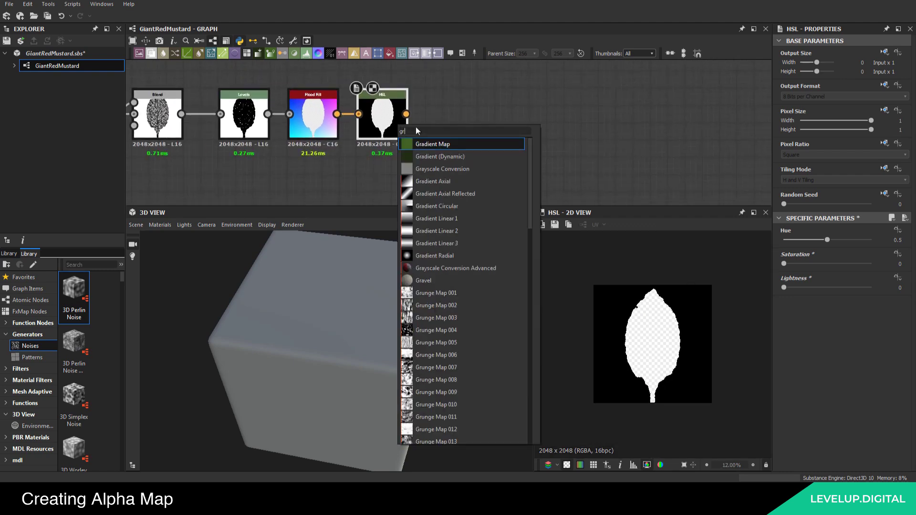
{"action": "left_click", "coordinate": [451, 169]}
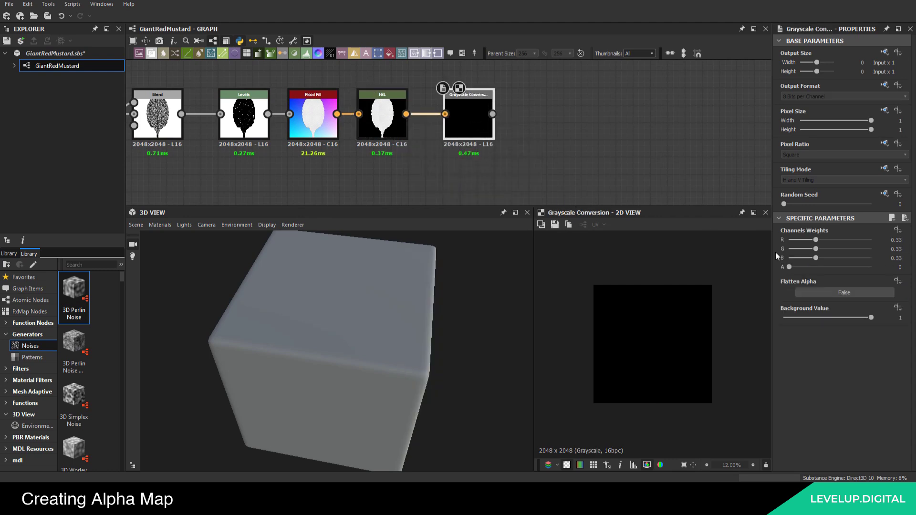
Compare the HSL and Grayscale Conversion previews, and set the Grayscale Conversion node's Flatten Alpha to True
{"action": "double_click", "coordinate": [382, 124]}
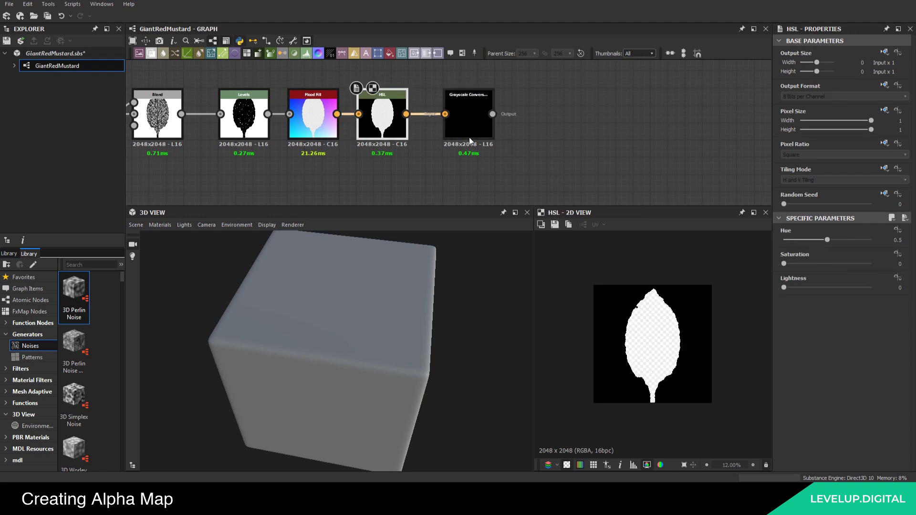
{"action": "double_click", "coordinate": [480, 123]}
{"action": "scroll", "coordinate": [535, 194], "scroll_direction": "up", "scroll_amount": 4}
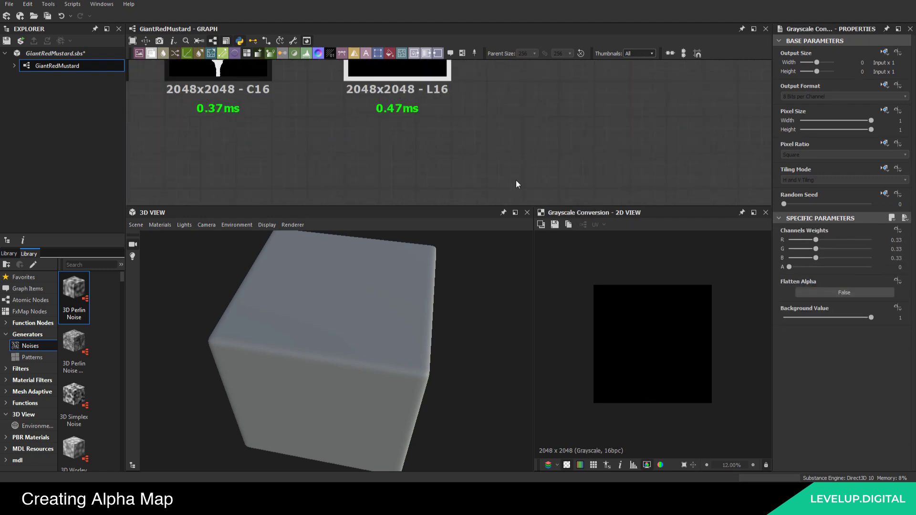
{"action": "scroll", "coordinate": [428, 168], "scroll_direction": "down", "scroll_amount": 4}
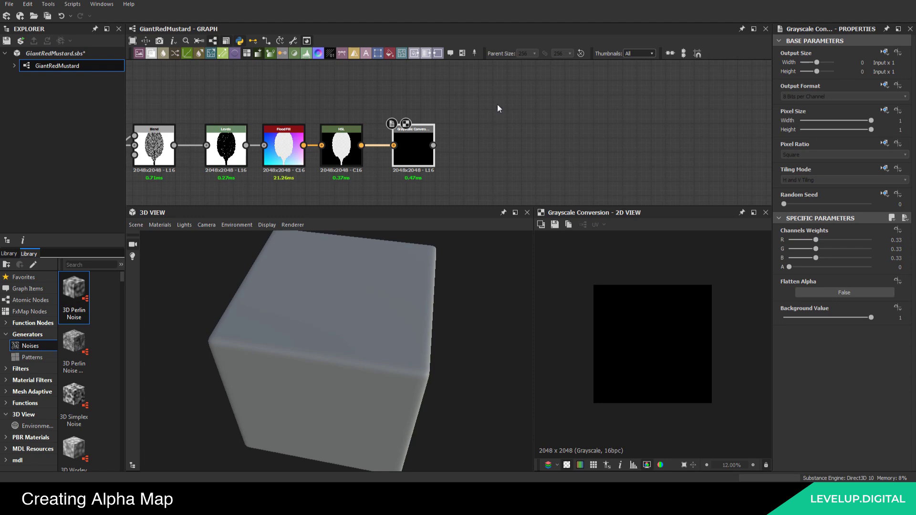
{"action": "double_click", "coordinate": [341, 146]}
{"action": "left_click", "coordinate": [429, 154]}
{"action": "middle_click_drag", "start_coordinate": [436, 198], "coordinate": [453, 156]}
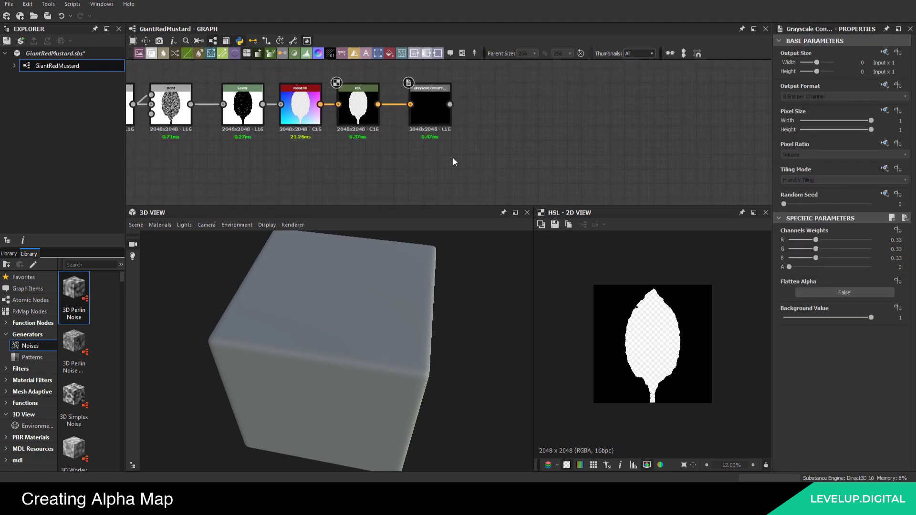
{"action": "double_click", "coordinate": [435, 119]}
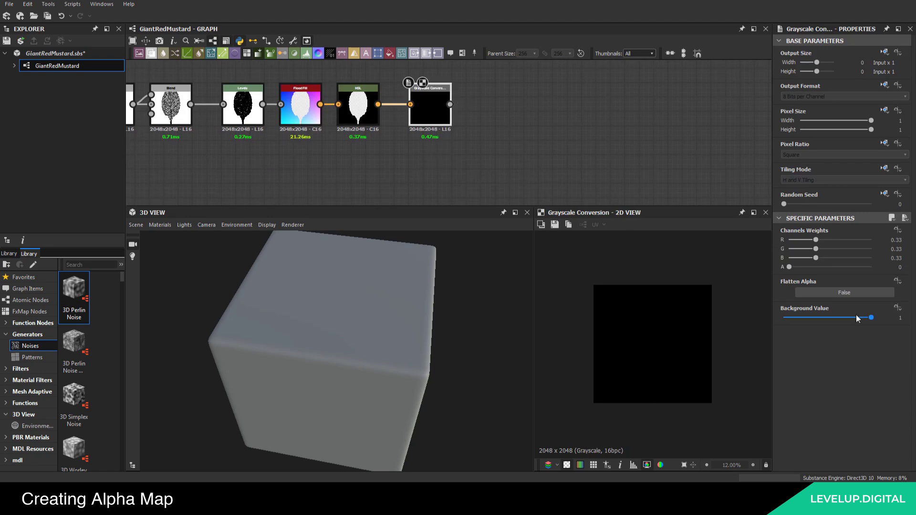
{"action": "left_click", "coordinate": [847, 292]}
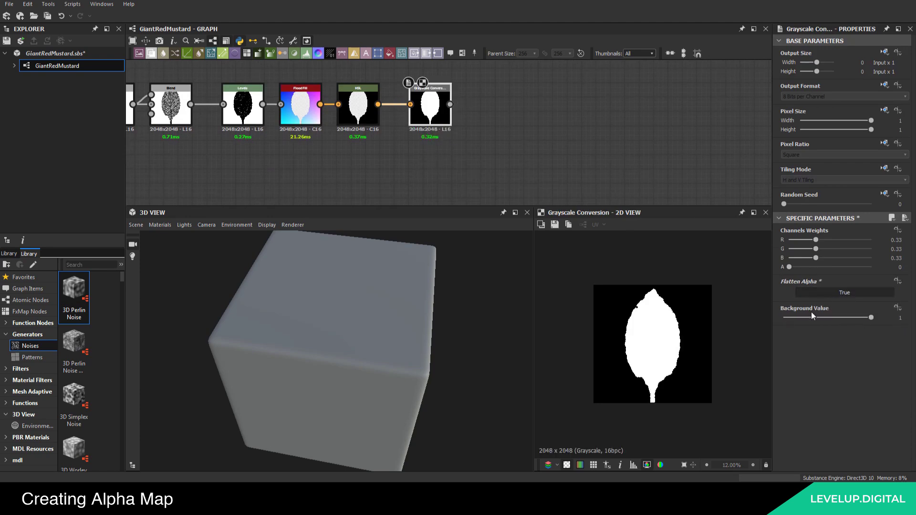
Add a Blur HQ Grayscale node and connect the Grayscale Conversion output to its input
{"action": "scroll", "coordinate": [640, 336], "scroll_direction": "up", "scroll_amount": 6}
{"action": "scroll", "coordinate": [643, 334], "scroll_direction": "down", "scroll_amount": 4}
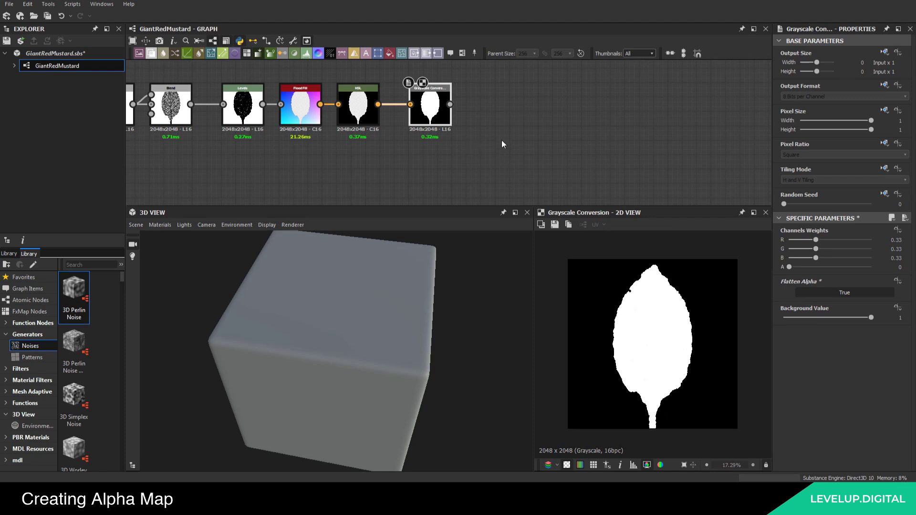
{"action": "middle_click_drag", "start_coordinate": [499, 142], "coordinate": [484, 147]}
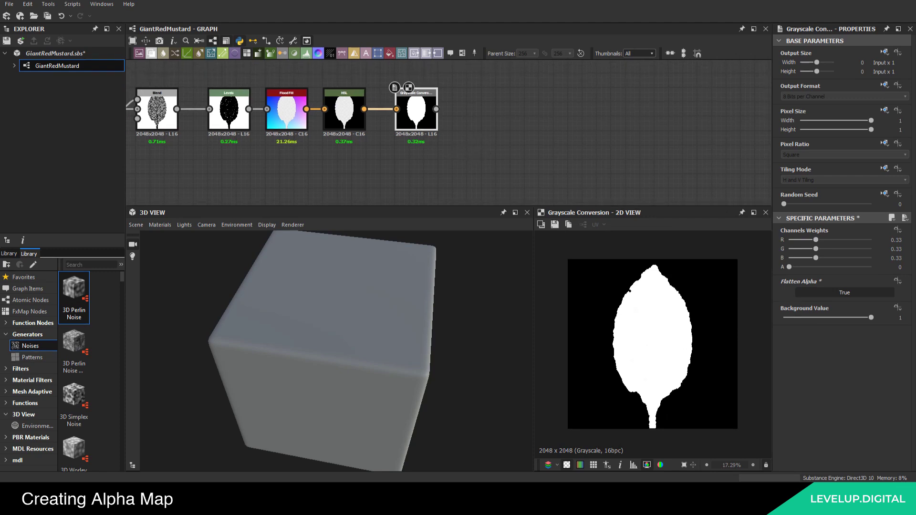
{"action": "key", "text": "space"}
{"action": "type", "text": "bl"}
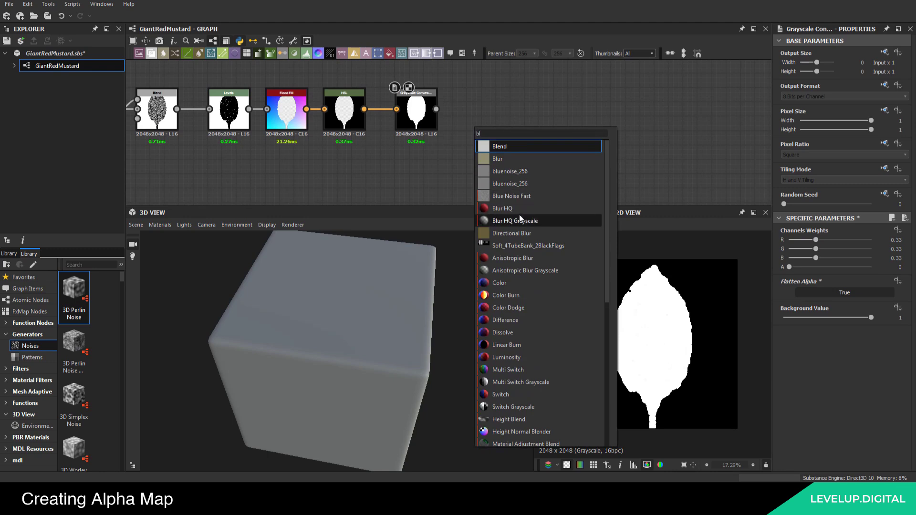
{"action": "left_click", "coordinate": [520, 220]}
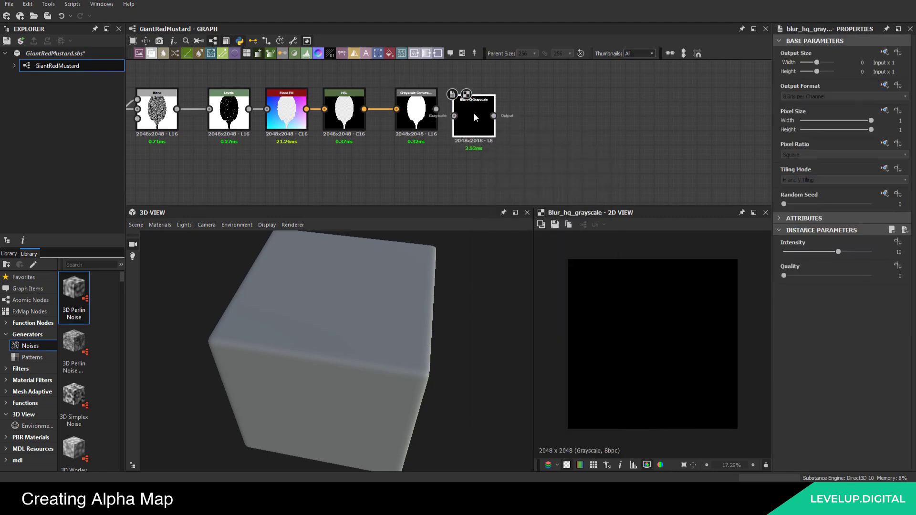
{"action": "left_click_drag", "start_coordinate": [437, 109], "coordinate": [458, 106]}
{"action": "left_click_drag", "start_coordinate": [469, 108], "coordinate": [470, 114]}
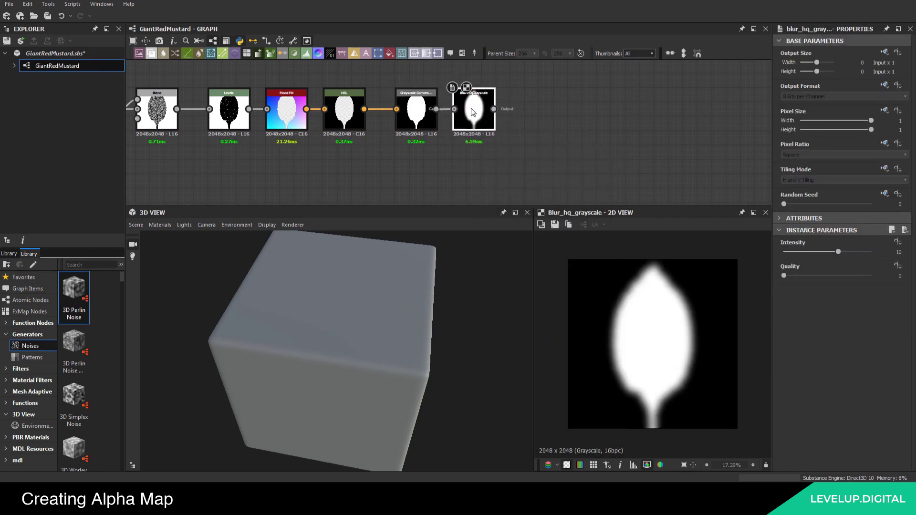
Set the Blur HQ Grayscale node's Intensity to 0.3
{"action": "double_click", "coordinate": [897, 252]}
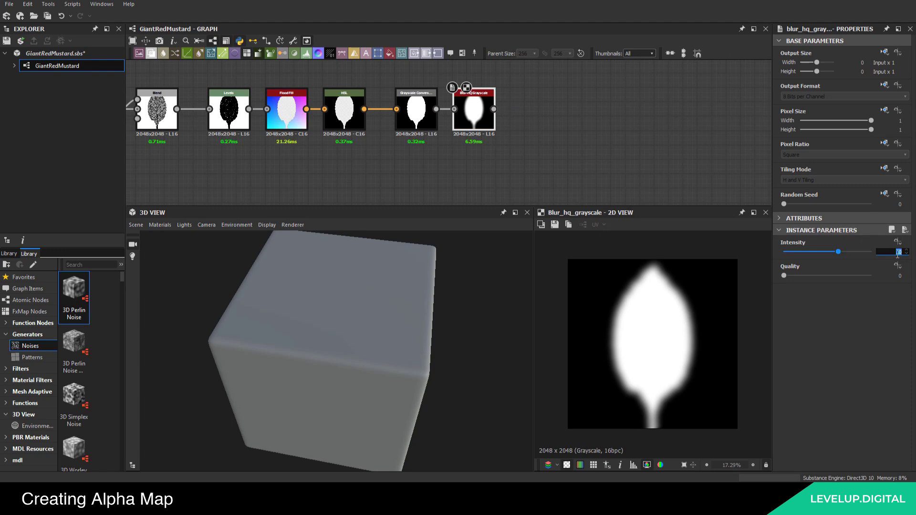
{"action": "type", "text": "0.3"}
{"action": "key", "text": "Return"}
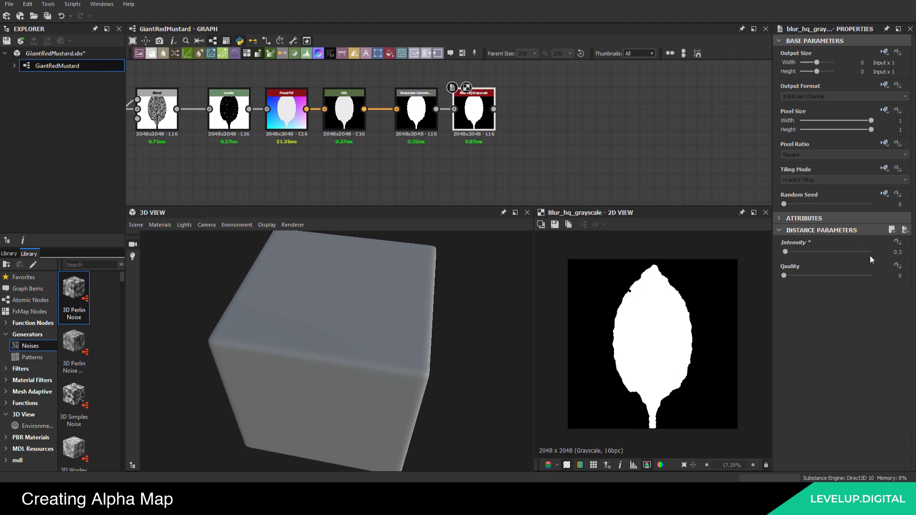
Add a Levels node after the blur, pull its black and white input points close together past mid-range, and save the package
{"action": "key", "text": "space"}
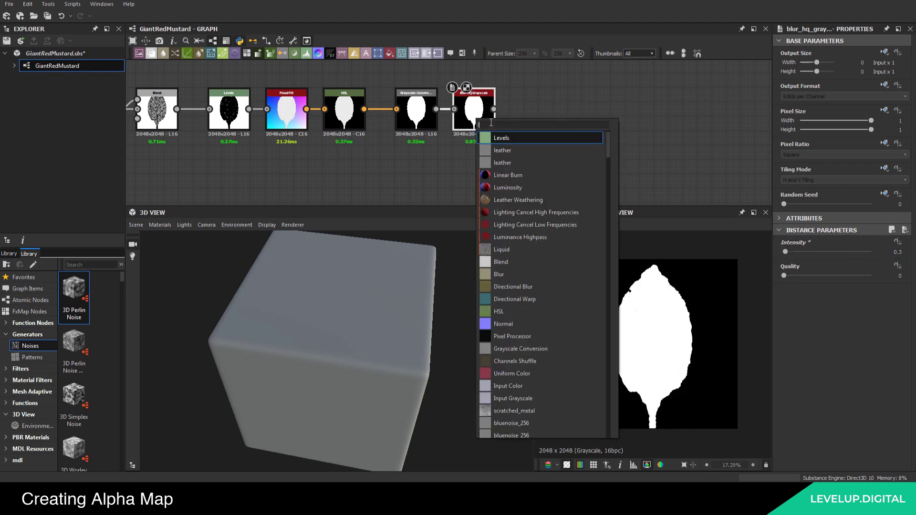
{"action": "left_click", "coordinate": [508, 138]}
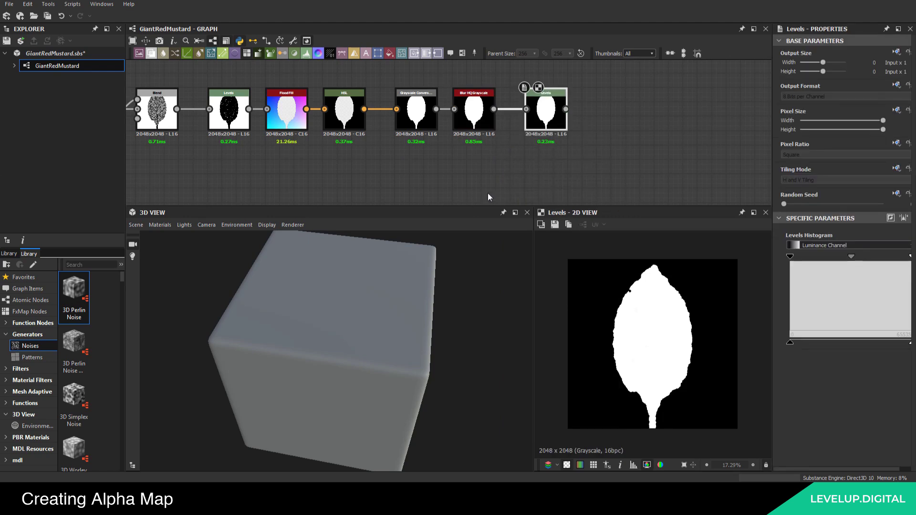
{"action": "left_click_drag", "start_coordinate": [799, 256], "coordinate": [842, 257]}
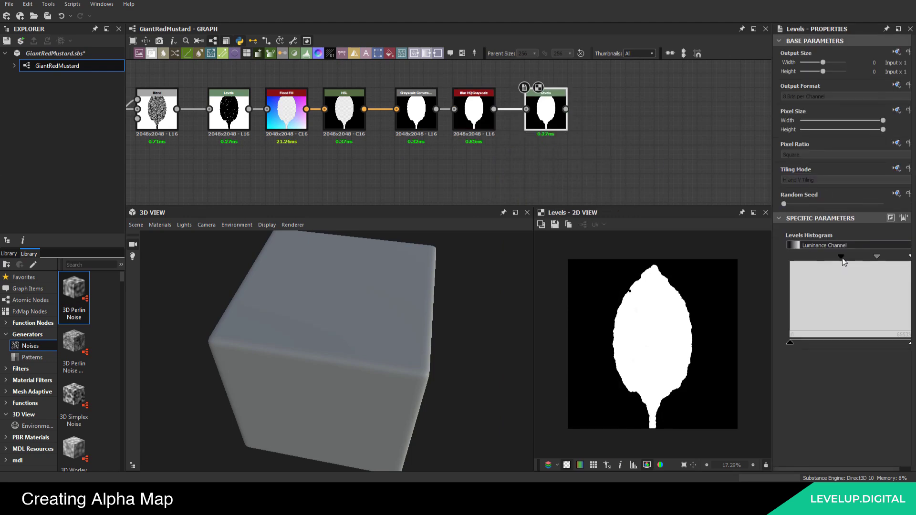
{"action": "left_click_drag", "start_coordinate": [907, 256], "coordinate": [870, 260]}
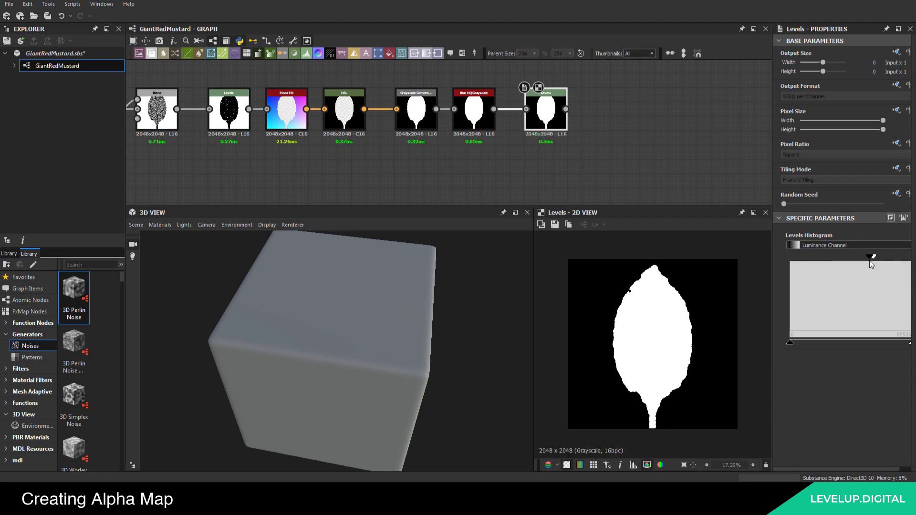
{"action": "left_click", "coordinate": [47, 16]}
Frame the alpha mask node chain, title the frame "Alpha channel substract", and save the package
{"action": "scroll", "coordinate": [482, 133], "scroll_direction": "down", "scroll_amount": 6}
{"action": "middle_click_drag", "start_coordinate": [488, 101], "coordinate": [497, 45]}
{"action": "middle_click_drag", "start_coordinate": [491, 78], "coordinate": [487, 144]}
{"action": "scroll", "coordinate": [503, 119], "scroll_direction": "up", "scroll_amount": 2}
{"action": "left_click_drag", "start_coordinate": [533, 122], "coordinate": [263, 160]}
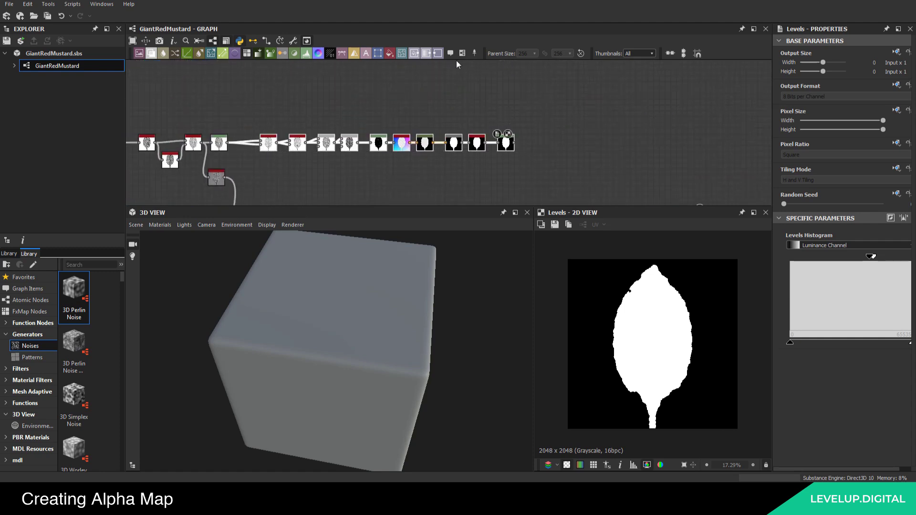
{"action": "left_click", "coordinate": [463, 53]}
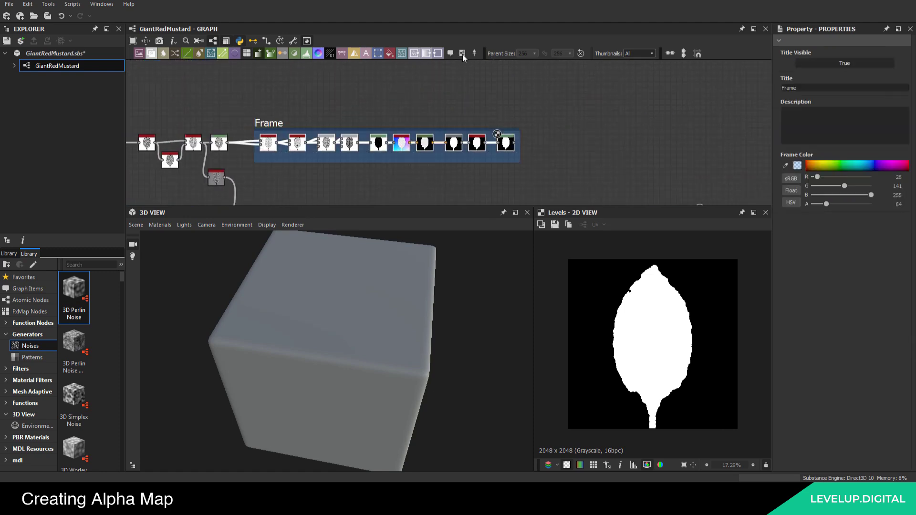
{"action": "double_click", "coordinate": [813, 88]}
{"action": "type", "text": "Alpha channel substract"}
{"action": "left_click", "coordinate": [663, 86]}
{"action": "middle_click_drag", "start_coordinate": [446, 115], "coordinate": [408, 95]}
{"action": "scroll", "coordinate": [407, 94], "scroll_direction": "down", "scroll_amount": 3}
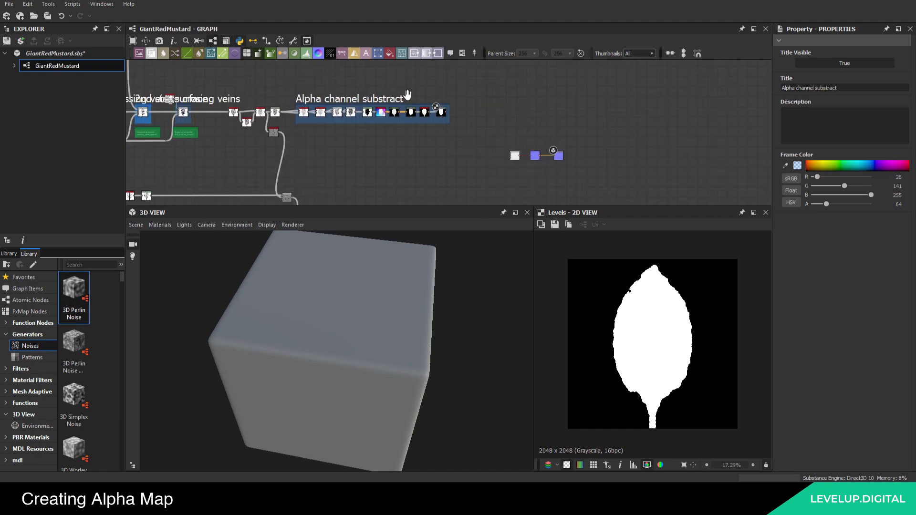
{"action": "left_click", "coordinate": [47, 16]}
Space out the graph by moving the "Alpha channel substract" frame farther from the preceding vein nodes
{"action": "scroll", "coordinate": [358, 113], "scroll_direction": "down", "scroll_amount": 2}
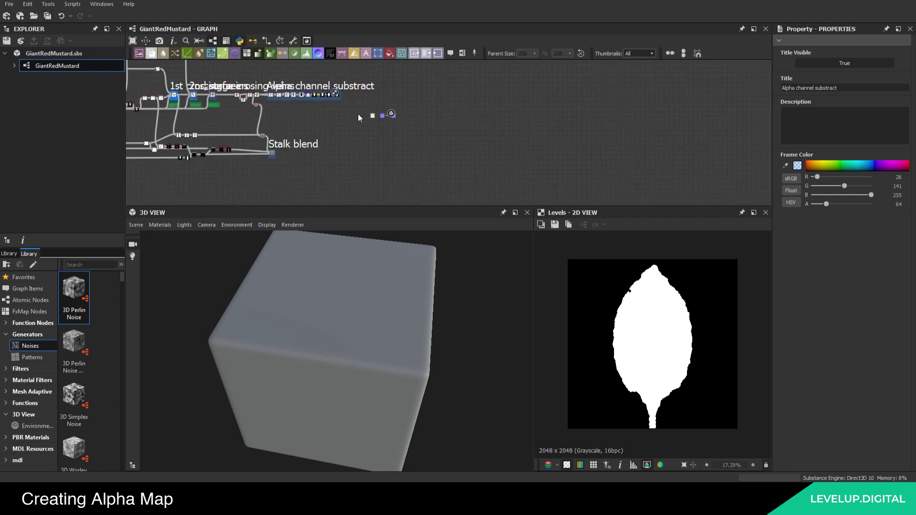
{"action": "left_click_drag", "start_coordinate": [358, 112], "coordinate": [478, 134]}
{"action": "left_click", "coordinate": [443, 122]}
{"action": "middle_click_drag", "start_coordinate": [311, 94], "coordinate": [369, 167]}
{"action": "scroll", "coordinate": [412, 161], "scroll_direction": "up", "scroll_amount": 3}
{"action": "left_click_drag", "start_coordinate": [152, 127], "coordinate": [196, 127]}
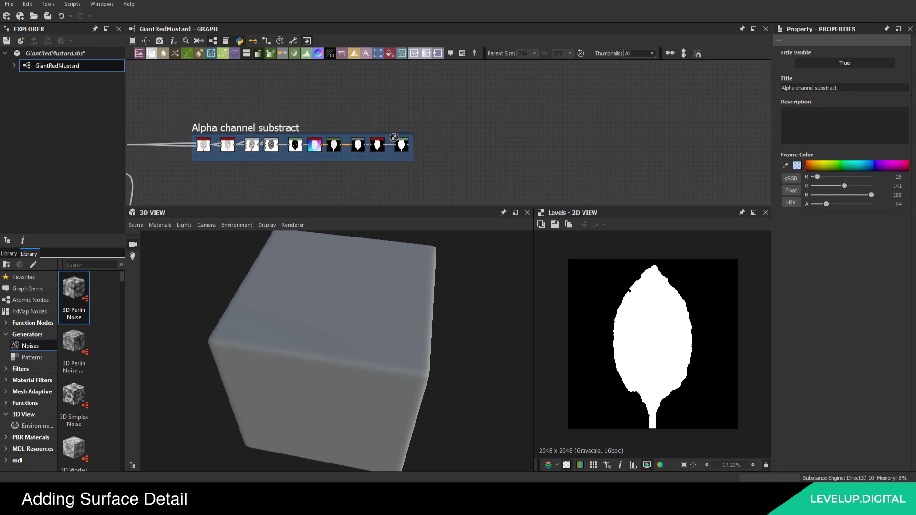
Show the Blend node inside the "Stalk blend" frame in the 2D preview
{"action": "scroll", "coordinate": [310, 109], "scroll_direction": "down", "scroll_amount": 5}
{"action": "middle_click_drag", "start_coordinate": [253, 191], "coordinate": [287, 144]}
{"action": "scroll", "coordinate": [286, 145], "scroll_direction": "up", "scroll_amount": 5}
{"action": "scroll", "coordinate": [289, 148], "scroll_direction": "up", "scroll_amount": 2}
{"action": "double_click", "coordinate": [292, 113]}
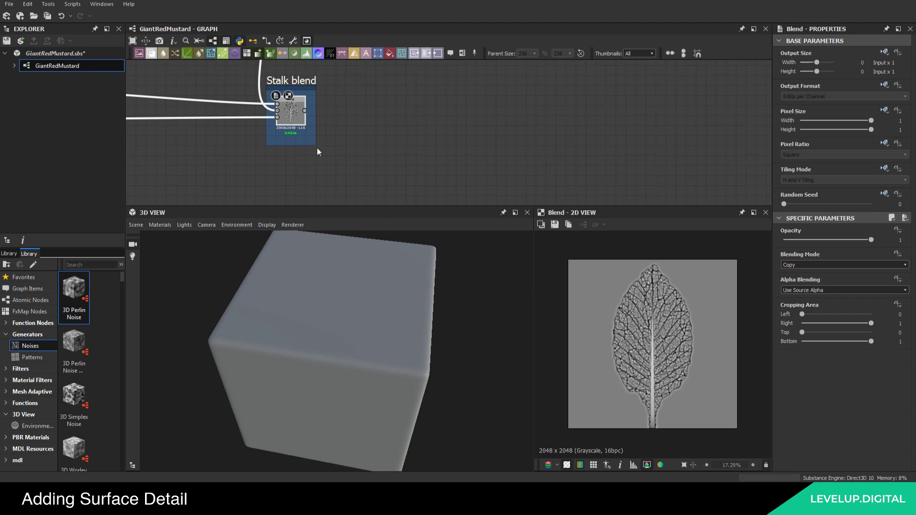
{"action": "middle_click_drag", "start_coordinate": [297, 121], "coordinate": [325, 140]}
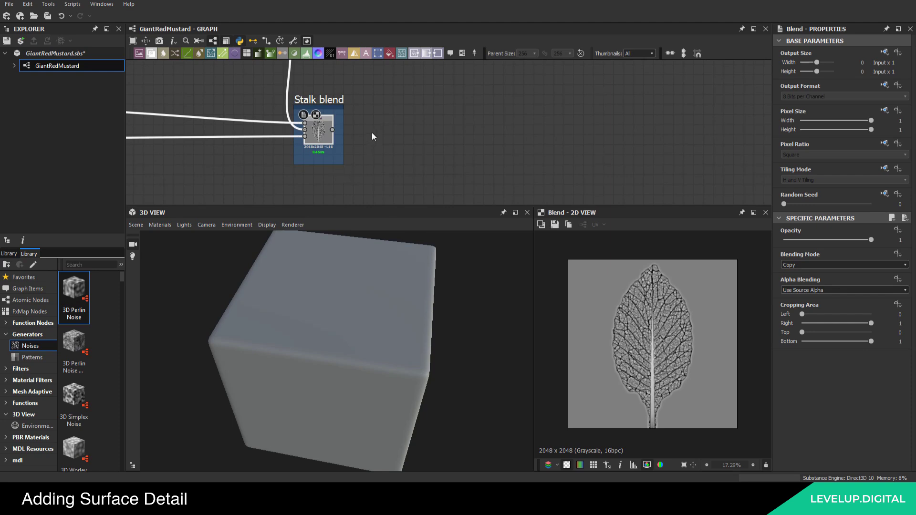
Add a Slope Blur Grayscale node and feed the Stalk blend output into both its Grayscale and Slope inputs
{"action": "middle_click_drag", "start_coordinate": [390, 129], "coordinate": [361, 129]}
{"action": "scroll", "coordinate": [362, 129], "scroll_direction": "up", "scroll_amount": 2}
{"action": "key", "text": "space"}
{"action": "type", "text": "slop"}
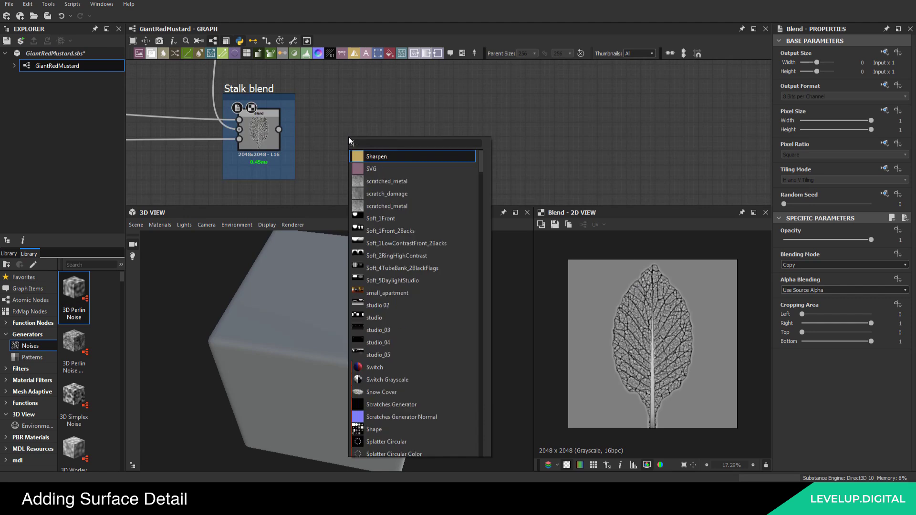
{"action": "left_click", "coordinate": [405, 169]}
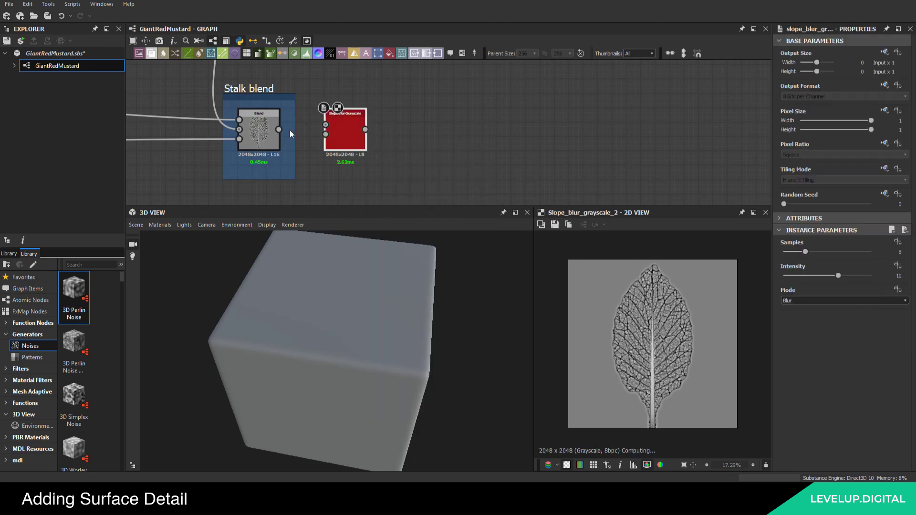
{"action": "scroll", "coordinate": [277, 130], "scroll_direction": "up", "scroll_amount": 2}
{"action": "left_click_drag", "start_coordinate": [275, 129], "coordinate": [342, 122]}
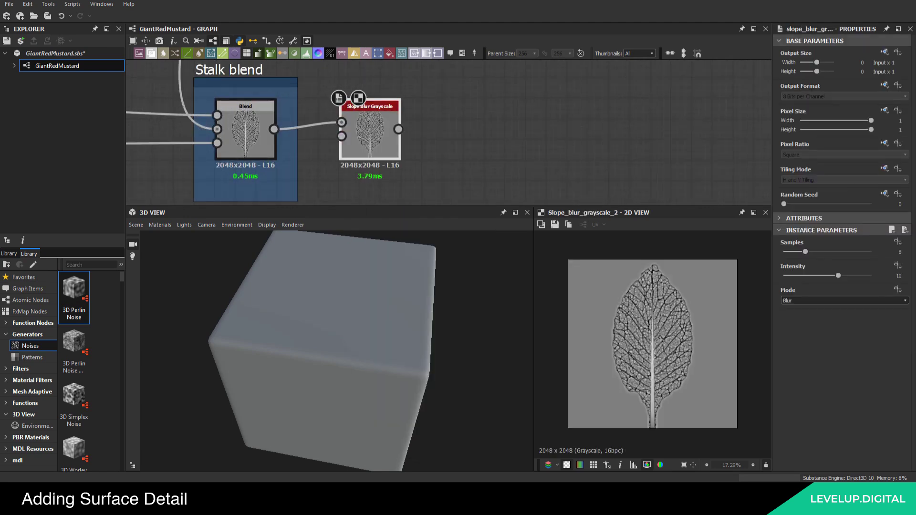
{"action": "left_click_drag", "start_coordinate": [274, 129], "coordinate": [342, 136]}
{"action": "middle_click_drag", "start_coordinate": [369, 133], "coordinate": [320, 148]}
{"action": "left_click_drag", "start_coordinate": [320, 148], "coordinate": [362, 148]}
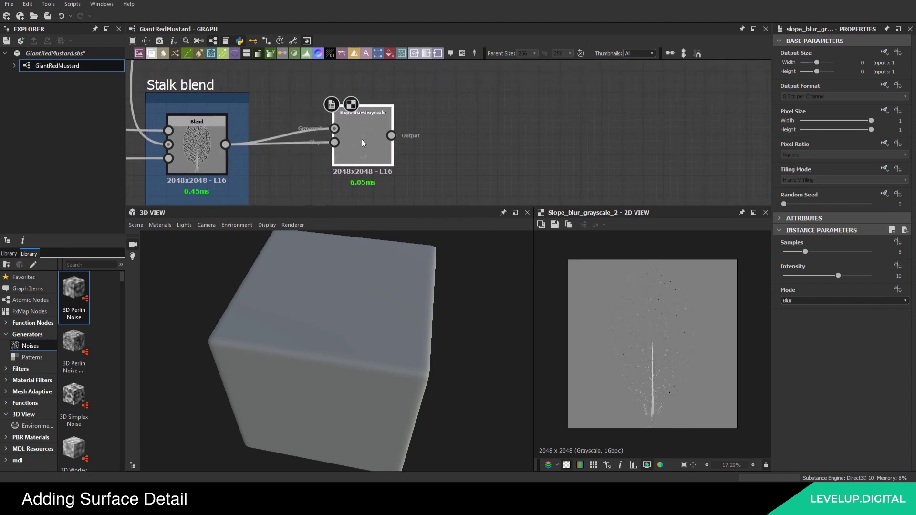
Set the Slope Blur Grayscale node's Samples to 32 and Intensity to 16
{"action": "double_click", "coordinate": [900, 252]}
{"action": "type", "text": "32"}
{"action": "double_click", "coordinate": [899, 276]}
{"action": "type", "text": "16"}
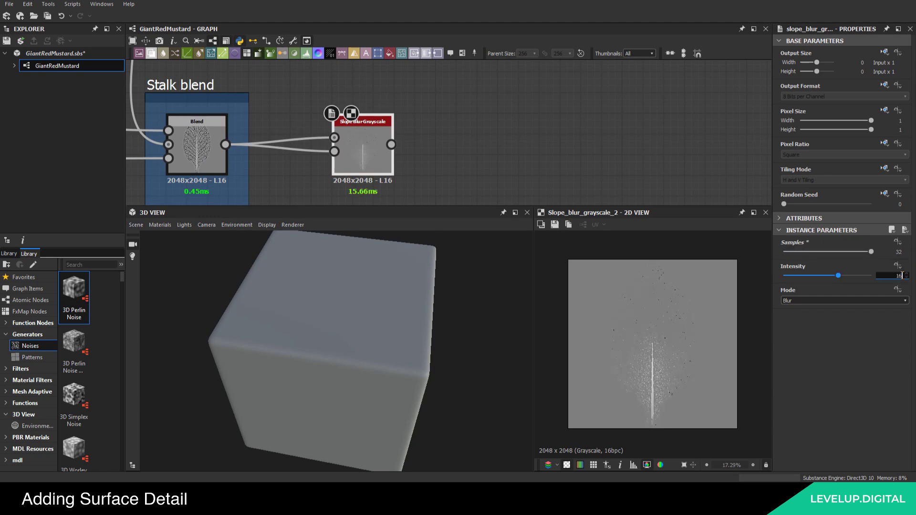
{"action": "key", "text": "Return"}
Add a Blend node with the Slope Blur Grayscale output as Foreground and the Stalk blend output as Background
{"action": "middle_click_drag", "start_coordinate": [471, 162], "coordinate": [460, 169]}
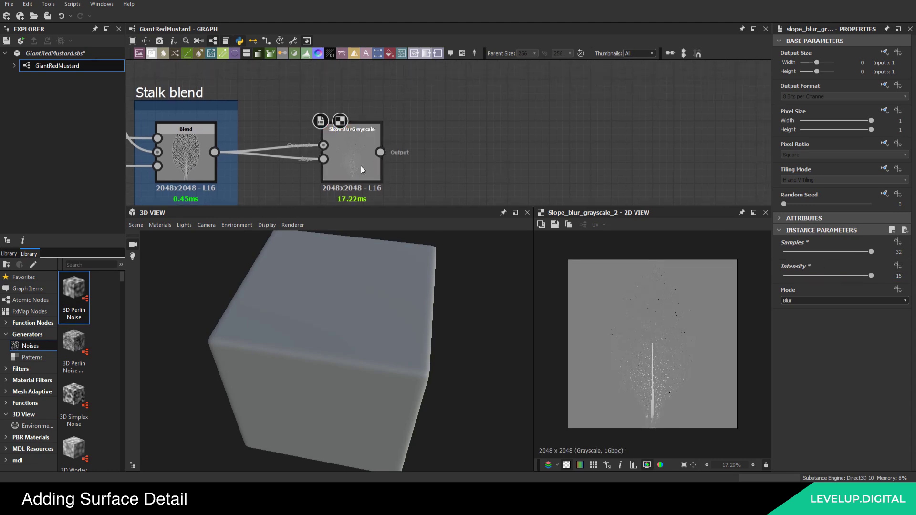
{"action": "left_click_drag", "start_coordinate": [362, 166], "coordinate": [363, 125]}
{"action": "left_click", "coordinate": [447, 142]}
{"action": "key", "text": "space"}
{"action": "type", "text": "bl"}
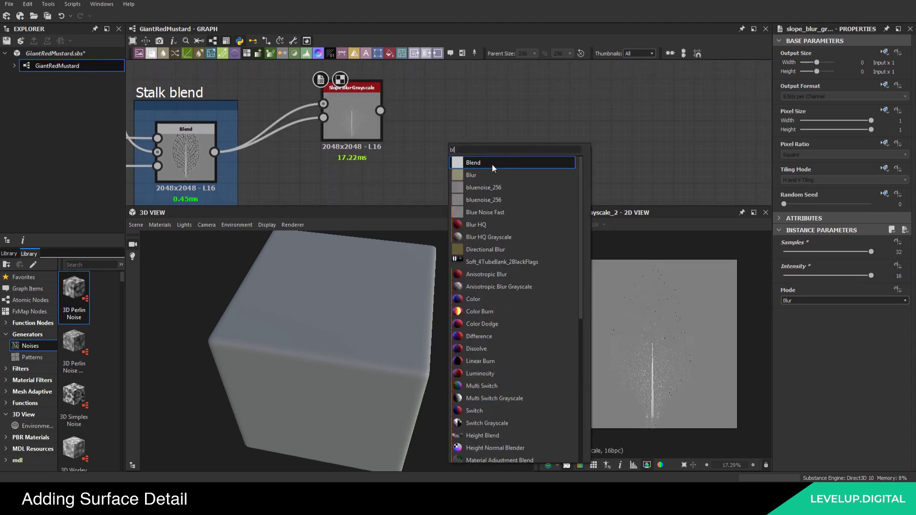
{"action": "left_click", "coordinate": [492, 164]}
{"action": "left_click_drag", "start_coordinate": [380, 111], "coordinate": [427, 138]}
{"action": "left_click_drag", "start_coordinate": [214, 152], "coordinate": [427, 152]}
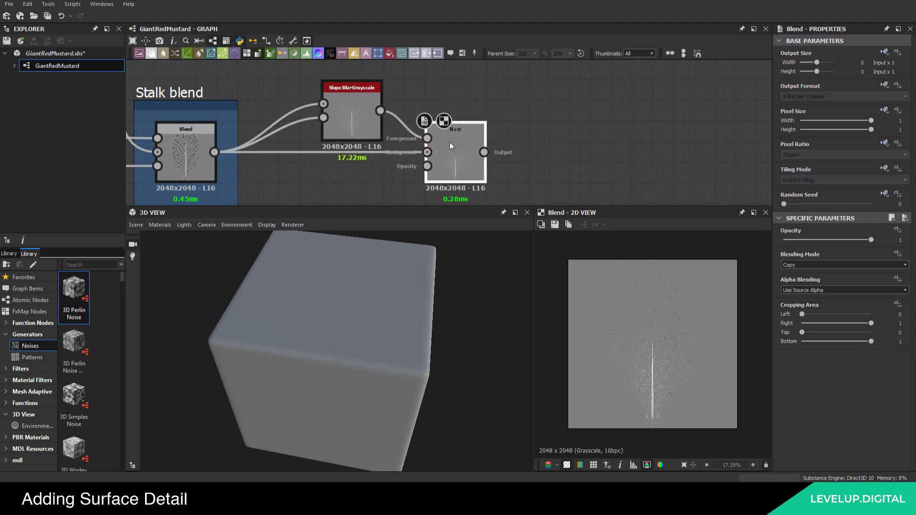
Set the new Blend node's Blending Mode to Soft Light and its Opacity to 0.5
{"action": "middle_click_drag", "start_coordinate": [480, 148], "coordinate": [376, 139]}
{"action": "left_click", "coordinate": [798, 265]}
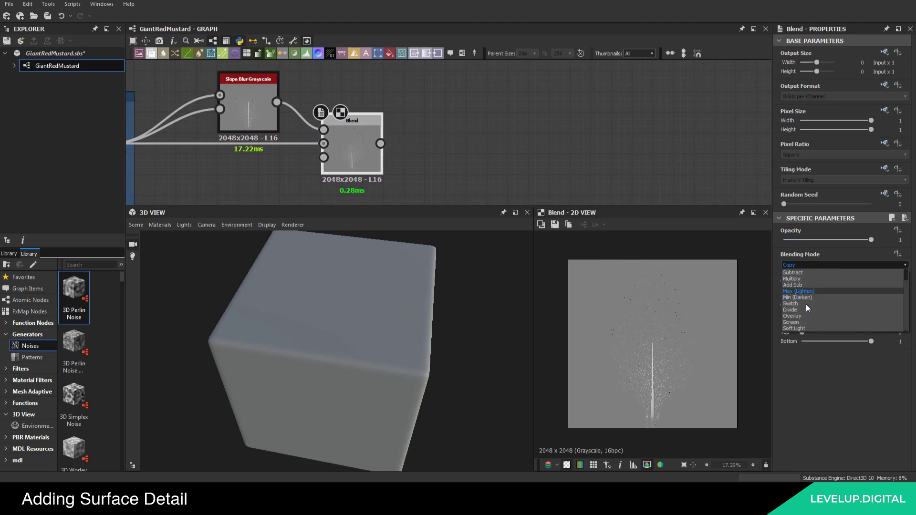
{"action": "left_click", "coordinate": [794, 329]}
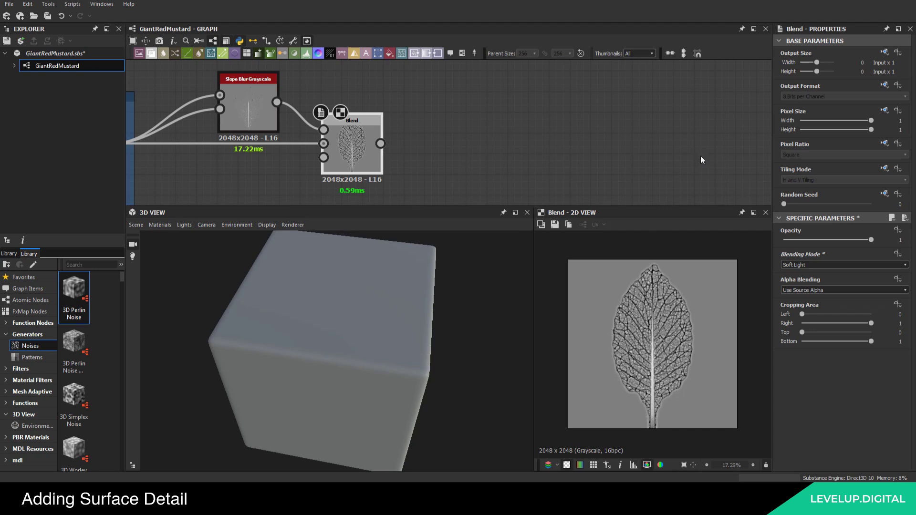
{"action": "double_click", "coordinate": [361, 145]}
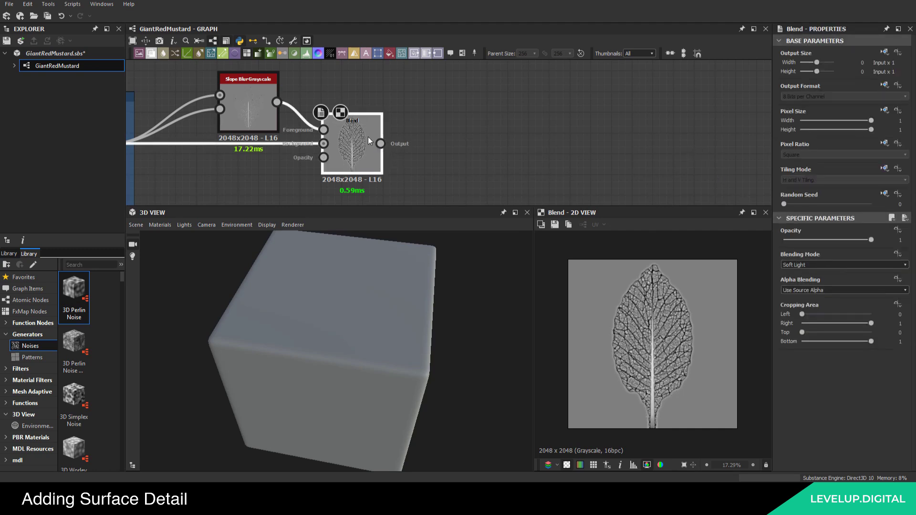
{"action": "double_click", "coordinate": [907, 242]}
{"action": "double_click", "coordinate": [903, 240]}
{"action": "type", "text": "0.5"}
{"action": "key", "text": "Return"}
Inspect the blended leaf veins up close in the 2D preview, and save the package
{"action": "scroll", "coordinate": [639, 334], "scroll_direction": "up", "scroll_amount": 4}
{"action": "scroll", "coordinate": [649, 341], "scroll_direction": "up", "scroll_amount": 10}
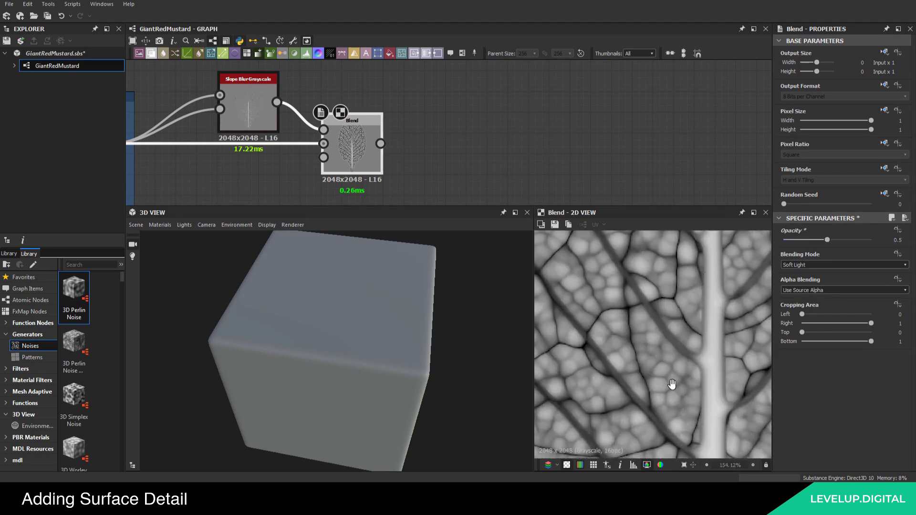
{"action": "scroll", "coordinate": [665, 385], "scroll_direction": "down", "scroll_amount": 5}
{"action": "scroll", "coordinate": [620, 386], "scroll_direction": "up", "scroll_amount": 4}
{"action": "scroll", "coordinate": [649, 353], "scroll_direction": "down", "scroll_amount": 5}
{"action": "scroll", "coordinate": [654, 380], "scroll_direction": "down", "scroll_amount": 5}
{"action": "left_click", "coordinate": [48, 18]}
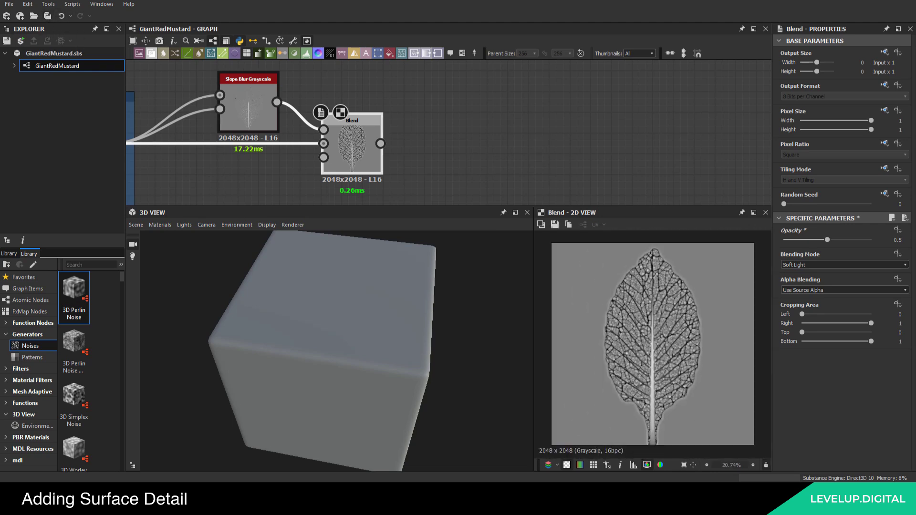
Add a Blur HQ Grayscale node after the Soft Light Blend and set its Intensity to 0.2
{"action": "scroll", "coordinate": [399, 145], "scroll_direction": "down", "scroll_amount": 3}
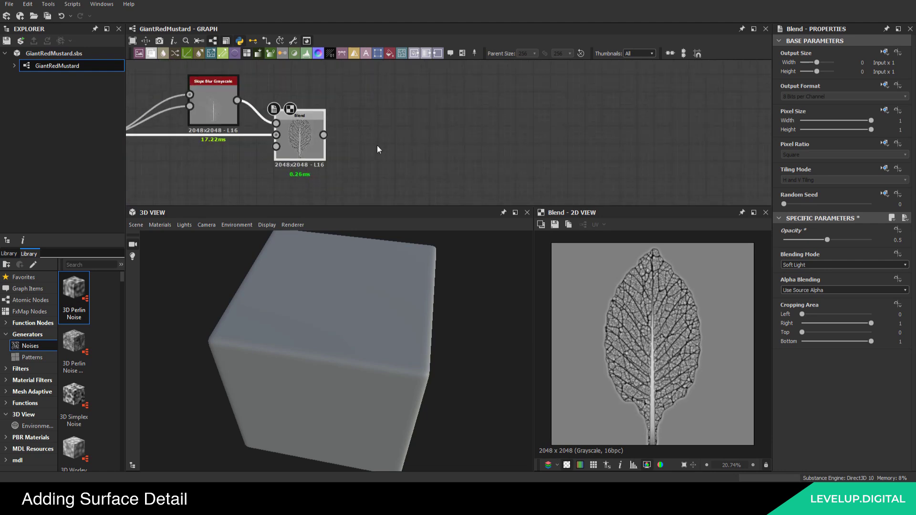
{"action": "key", "text": "space"}
{"action": "type", "text": "bl"}
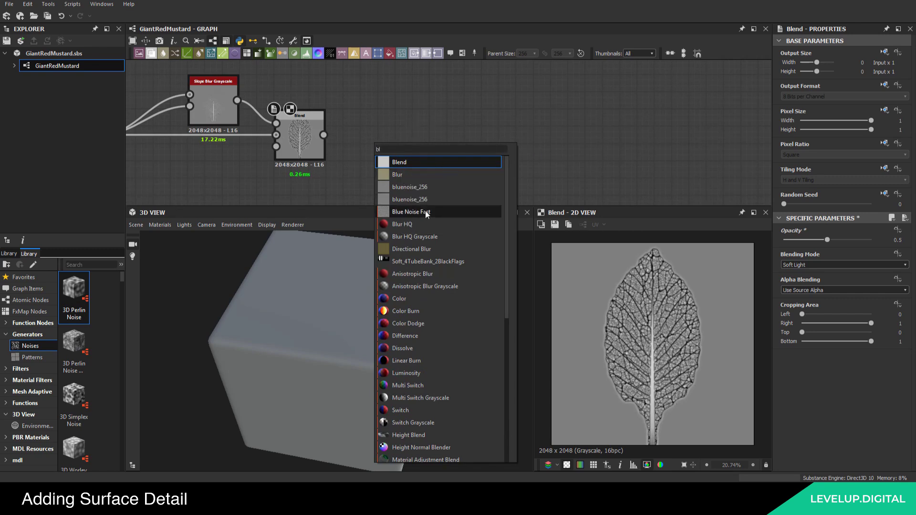
{"action": "left_click", "coordinate": [412, 235]}
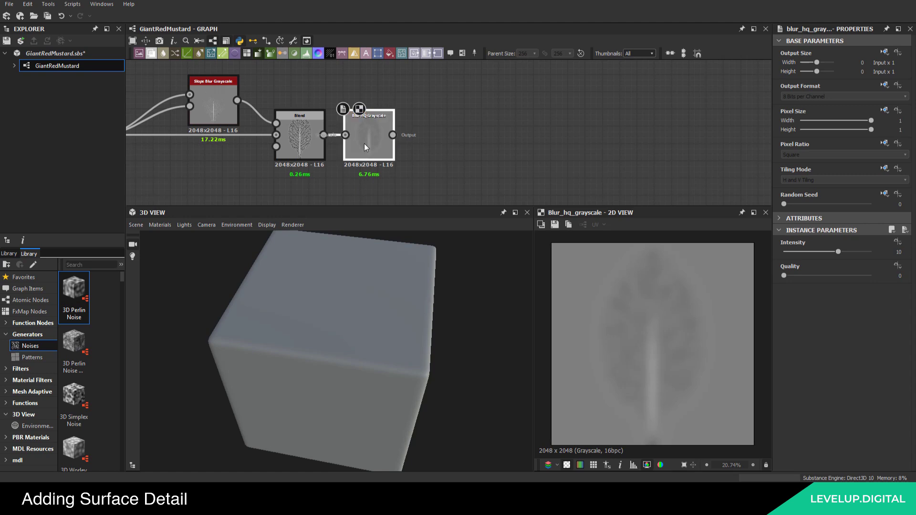
{"action": "double_click", "coordinate": [898, 251]}
{"action": "type", "text": "0.2"}
{"action": "key", "text": "Return"}
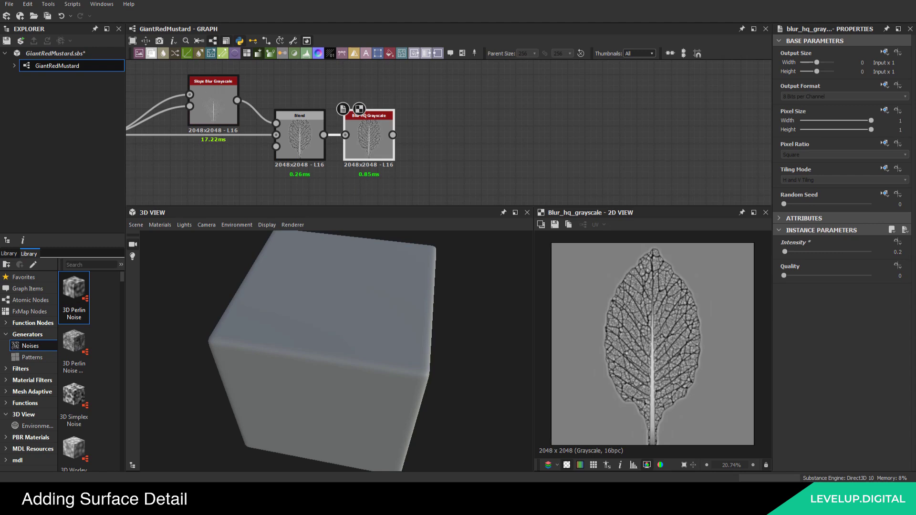
Deselect the Blur HQ Grayscale node and save the GiantRedMustard package
{"action": "left_click", "coordinate": [439, 118]}
{"action": "key", "text": "ctrl+s"}
{"action": "scroll", "coordinate": [442, 128], "scroll_direction": "down", "scroll_amount": 6}
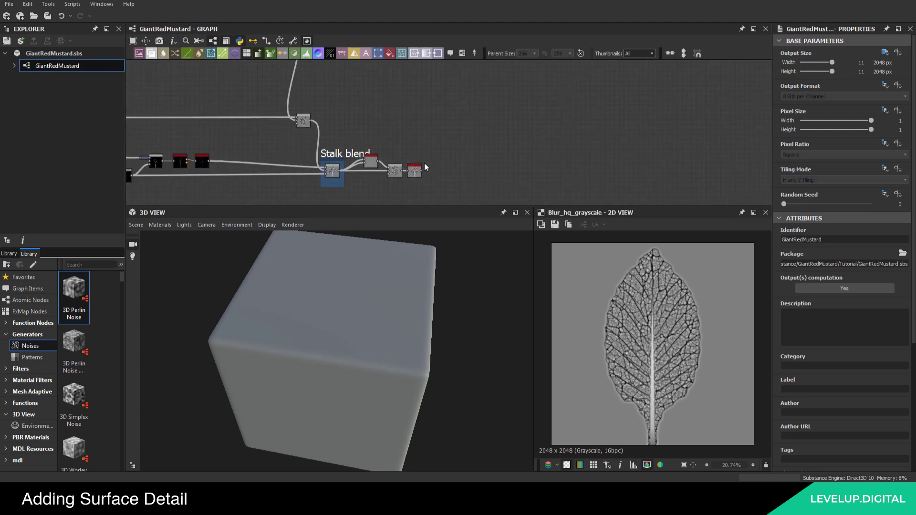
{"action": "middle_click_drag", "start_coordinate": [501, 163], "coordinate": [499, 165]}
{"action": "scroll", "coordinate": [500, 166], "scroll_direction": "up", "scroll_amount": 4}
{"action": "middle_click_drag", "start_coordinate": [473, 113], "coordinate": [542, 152]}
{"action": "scroll", "coordinate": [525, 172], "scroll_direction": "down", "scroll_amount": 3}
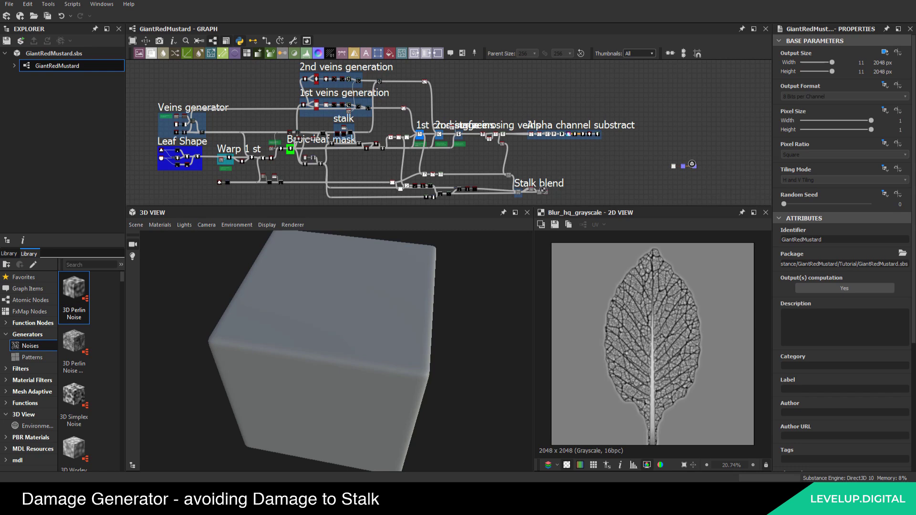
Switch to Windows Photo Viewer, examine the mustard reference photos for leaf surface damage, and close the viewer
{"action": "left_click", "coordinate": [371, 501]}
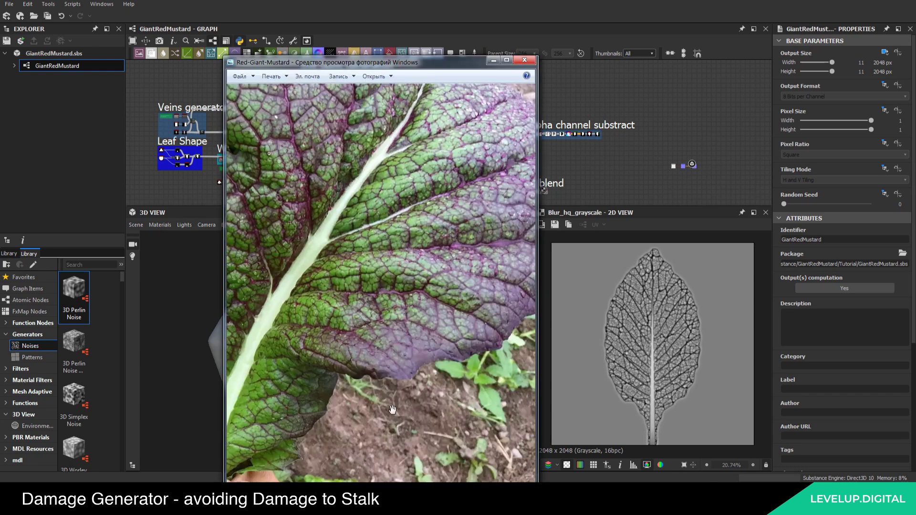
{"action": "scroll", "coordinate": [373, 271], "scroll_direction": "down", "scroll_amount": 5}
{"action": "scroll", "coordinate": [381, 289], "scroll_direction": "up", "scroll_amount": 2}
{"action": "key", "text": "Right"}
{"action": "key", "text": "Right"}
{"action": "key", "text": "Right"}
{"action": "key", "text": "Right"}
{"action": "key", "text": "Right"}
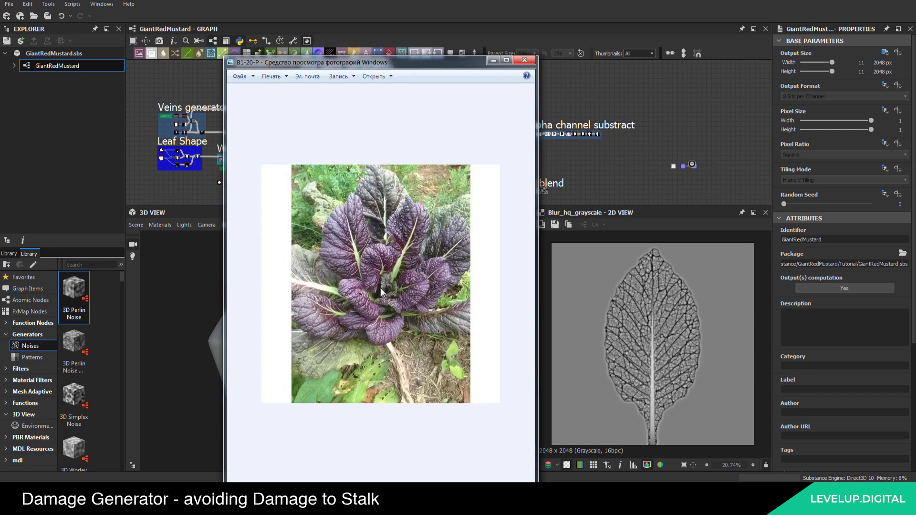
{"action": "scroll", "coordinate": [381, 288], "scroll_direction": "up", "scroll_amount": 2}
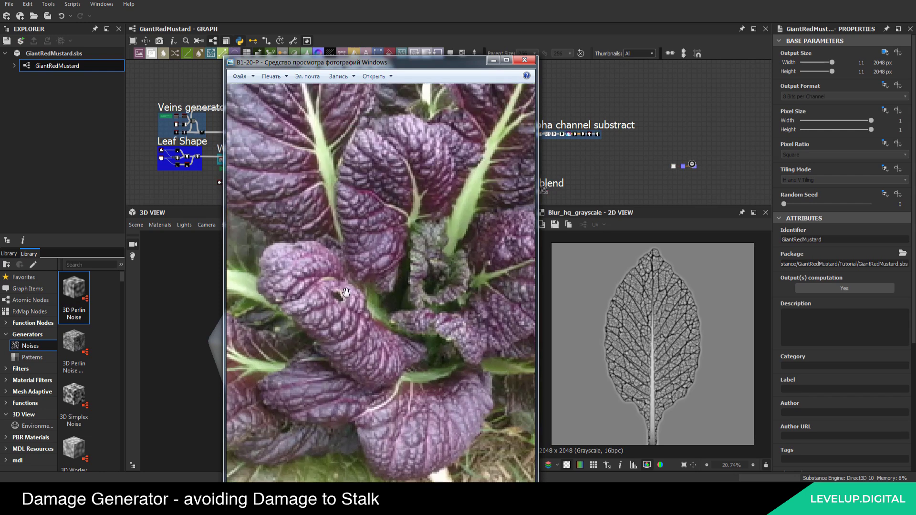
{"action": "scroll", "coordinate": [340, 298], "scroll_direction": "down", "scroll_amount": 2}
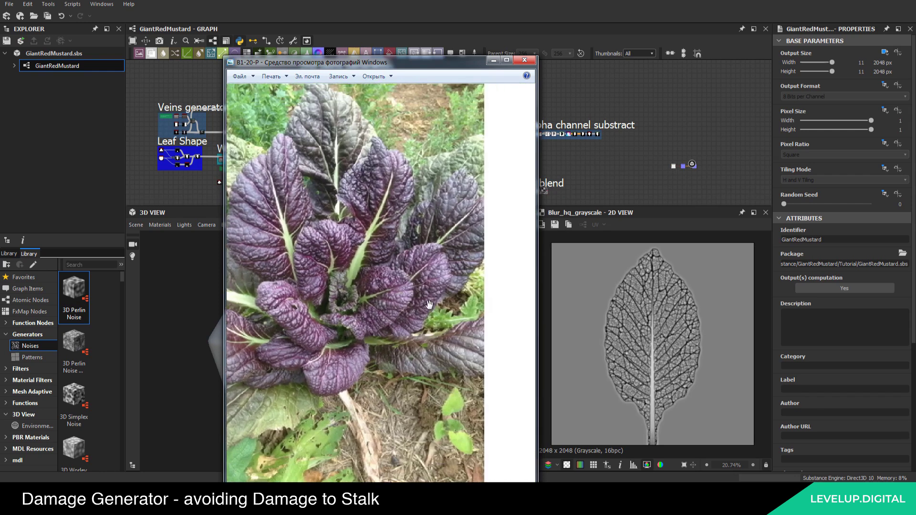
{"action": "scroll", "coordinate": [383, 317], "scroll_direction": "up", "scroll_amount": 4}
{"action": "scroll", "coordinate": [353, 317], "scroll_direction": "down", "scroll_amount": 4}
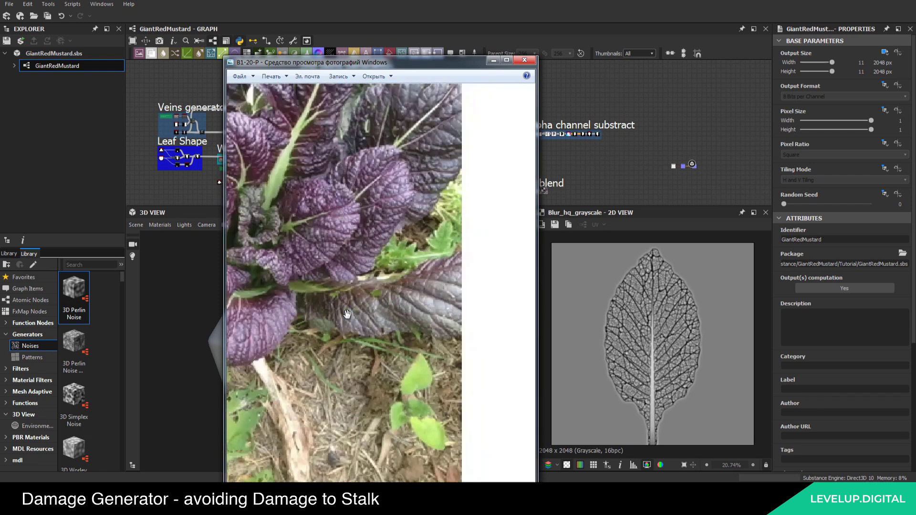
{"action": "key", "text": "Right"}
{"action": "scroll", "coordinate": [346, 311], "scroll_direction": "up", "scroll_amount": 4}
{"action": "scroll", "coordinate": [346, 297], "scroll_direction": "down", "scroll_amount": 2}
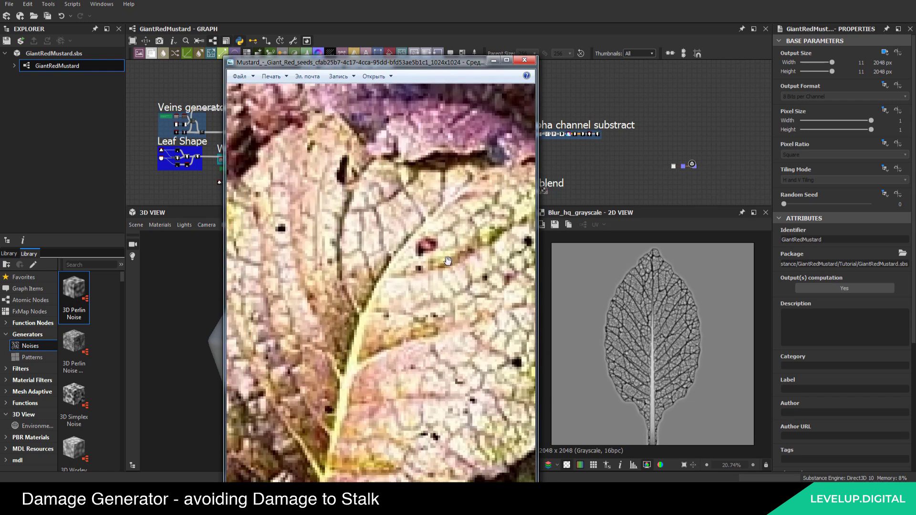
{"action": "scroll", "coordinate": [319, 281], "scroll_direction": "down", "scroll_amount": 3}
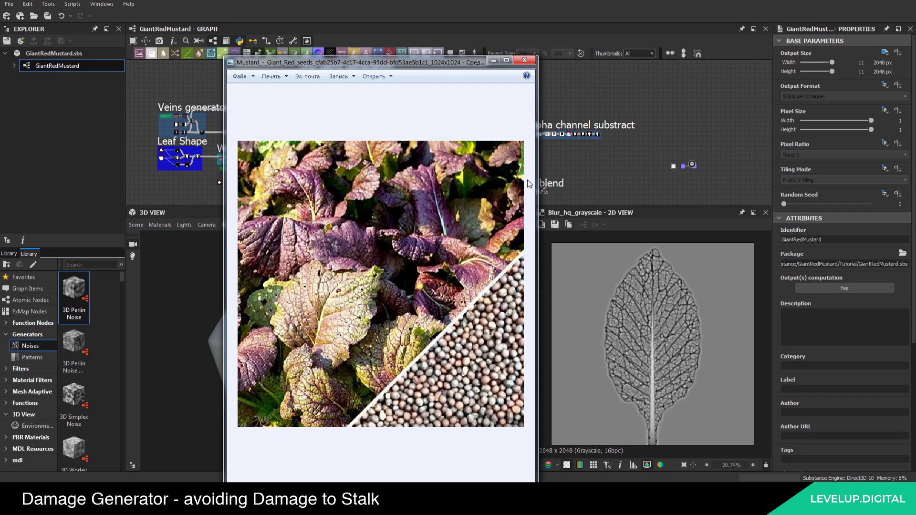
{"action": "key", "text": "alt+F4"}
Add a Histogram Scan Non-Uniform node after the Blur HQ Grayscale node
{"action": "scroll", "coordinate": [592, 144], "scroll_direction": "up", "scroll_amount": 5}
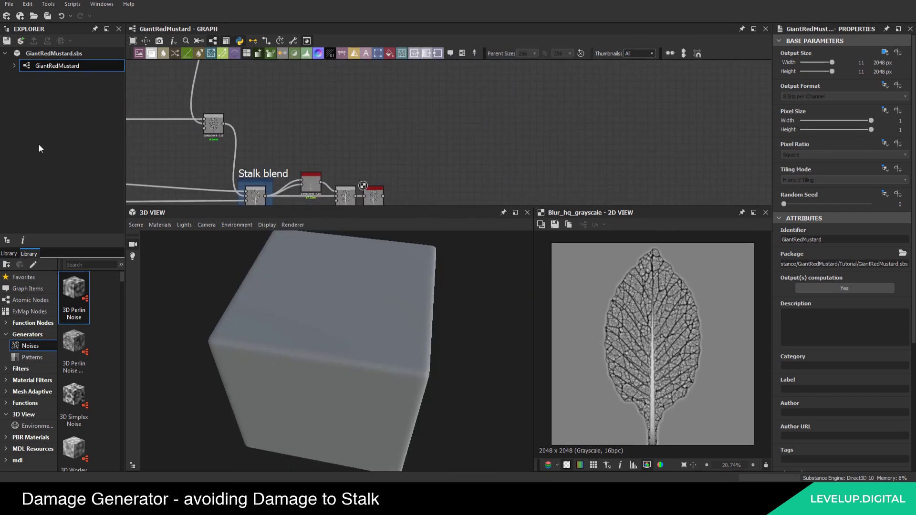
{"action": "middle_click_drag", "start_coordinate": [391, 127], "coordinate": [374, 91]}
{"action": "scroll", "coordinate": [382, 140], "scroll_direction": "up", "scroll_amount": 3}
{"action": "key", "text": "space"}
{"action": "type", "text": "h"}
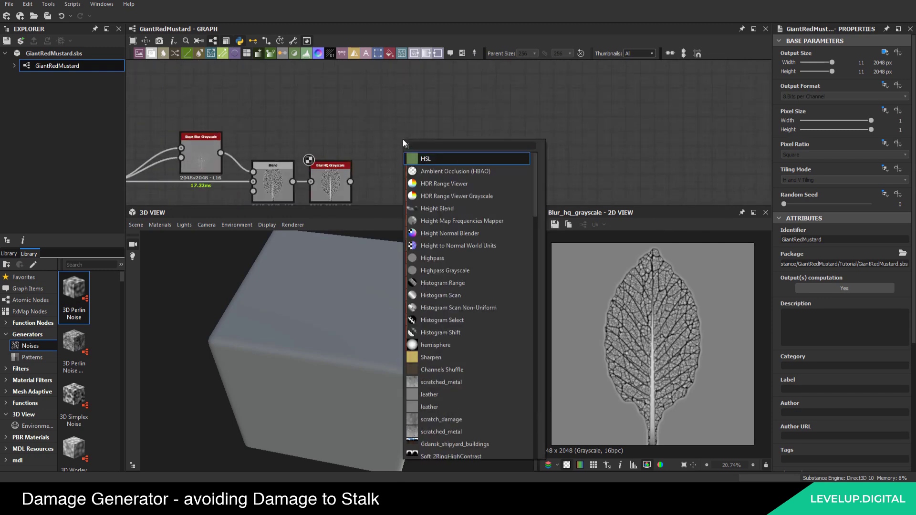
{"action": "type", "text": "ist"}
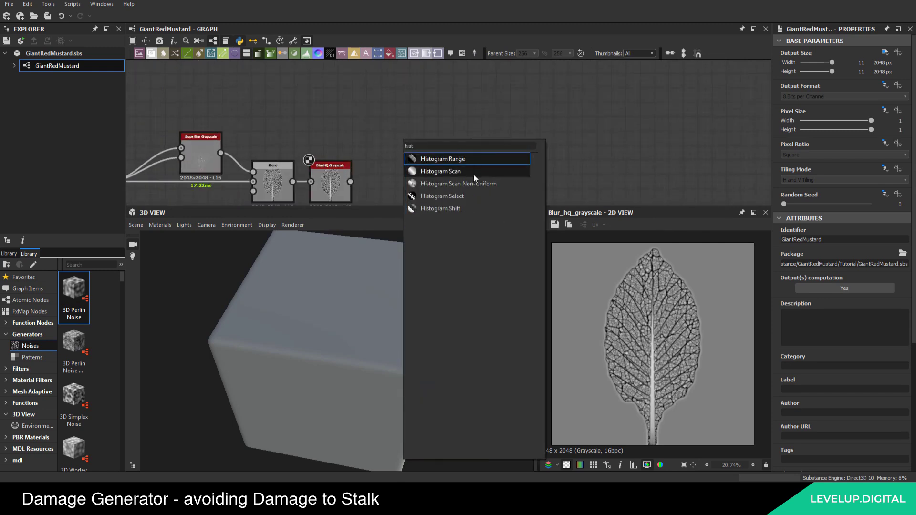
{"action": "left_click", "coordinate": [473, 183]}
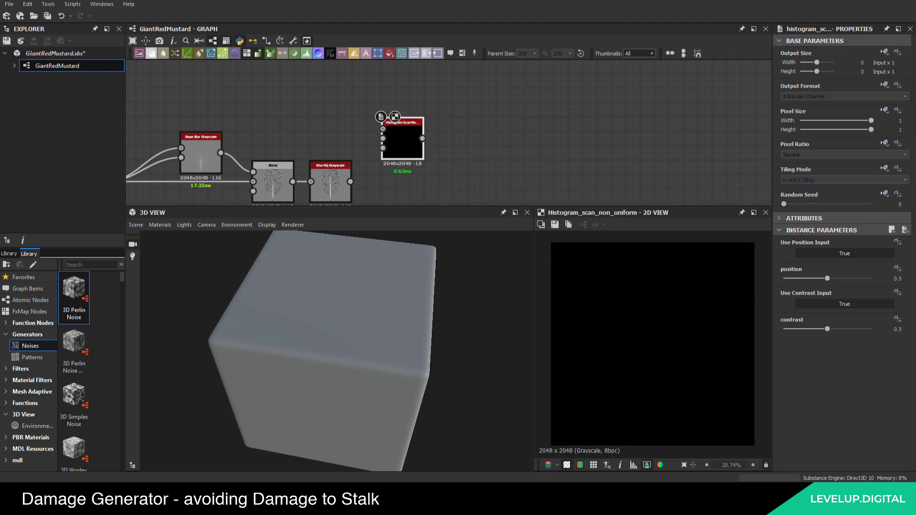
Connect the Blur HQ Grayscale output to the Input, Position and Contrast inputs of the Histogram Scan Non-Uniform node
{"action": "middle_click_drag", "start_coordinate": [406, 104], "coordinate": [386, 107]}
{"action": "left_click_drag", "start_coordinate": [385, 142], "coordinate": [429, 128]}
{"action": "left_click_drag", "start_coordinate": [332, 184], "coordinate": [407, 137]}
{"action": "left_click_drag", "start_coordinate": [341, 180], "coordinate": [407, 127]}
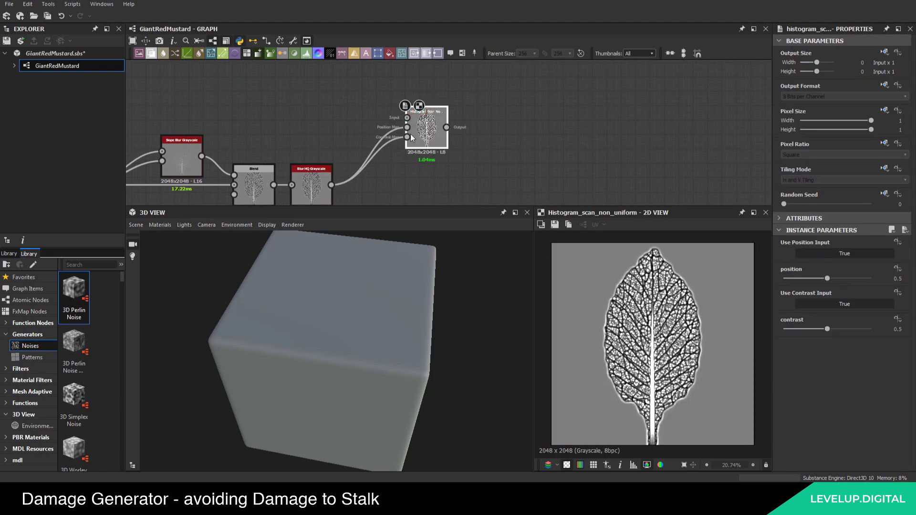
{"action": "left_click_drag", "start_coordinate": [331, 185], "coordinate": [408, 117]}
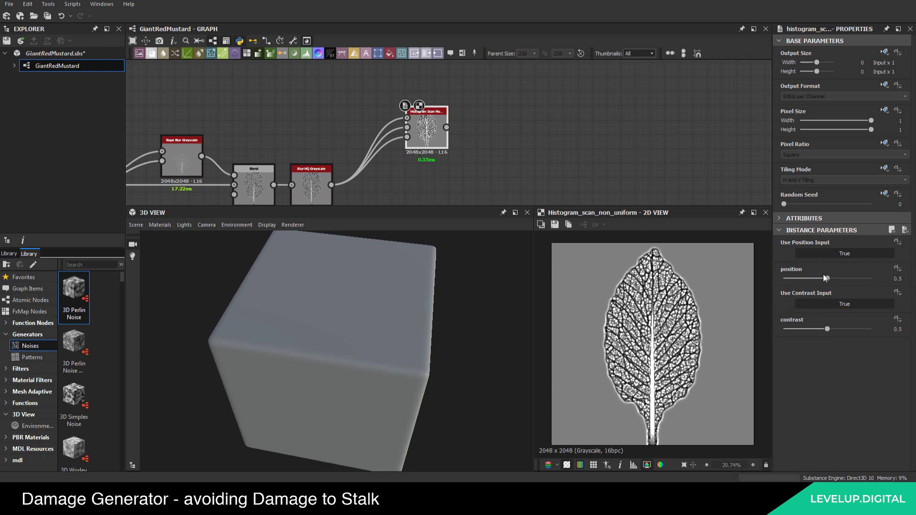
Set the Histogram Scan Non-Uniform position to 0.3 and inspect the damage spots in the 2D preview
{"action": "scroll", "coordinate": [740, 311], "scroll_direction": "up", "scroll_amount": 3}
{"action": "left_click_drag", "start_coordinate": [829, 282], "coordinate": [808, 278]}
{"action": "scroll", "coordinate": [636, 289], "scroll_direction": "up", "scroll_amount": 4}
{"action": "middle_click_drag", "start_coordinate": [653, 291], "coordinate": [637, 331]}
{"action": "scroll", "coordinate": [640, 331], "scroll_direction": "down", "scroll_amount": 4}
{"action": "middle_click_drag", "start_coordinate": [643, 440], "coordinate": [642, 242]}
{"action": "mouse_move", "coordinate": [809, 282]}
{"action": "left_mouse_down"}
{"action": "mouse_move", "coordinate": [822, 283]}
{"action": "mouse_move", "coordinate": [795, 282]}
{"action": "mouse_move", "coordinate": [810, 282]}
{"action": "left_mouse_up"}
{"action": "scroll", "coordinate": [680, 342], "scroll_direction": "up", "scroll_amount": 2}
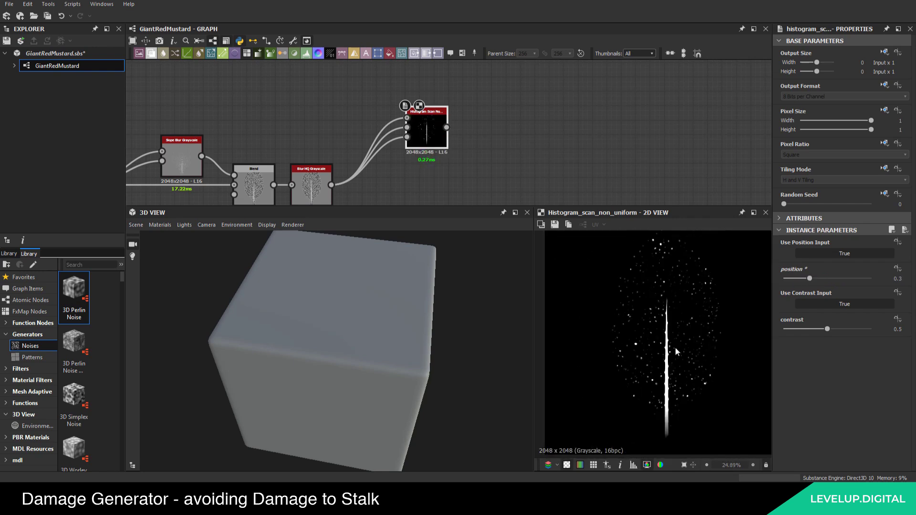
{"action": "scroll", "coordinate": [670, 410], "scroll_direction": "down", "scroll_amount": 2}
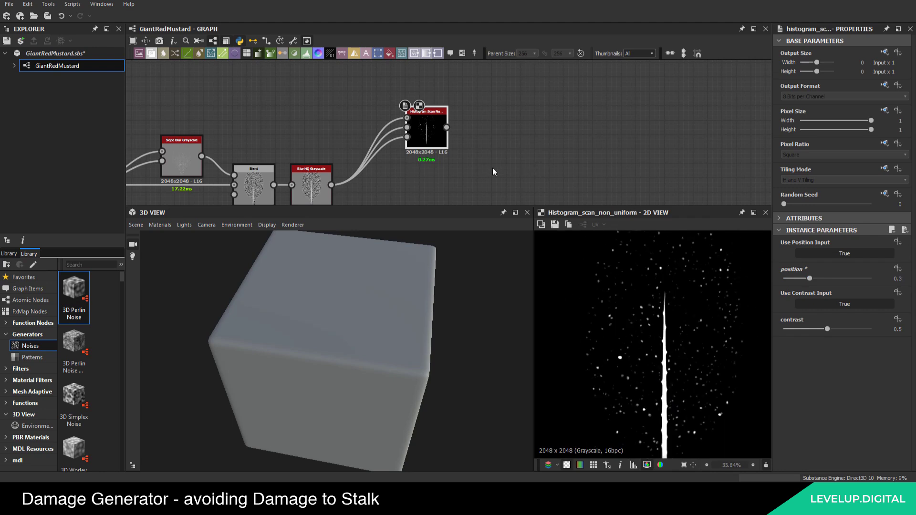
{"action": "middle_click_drag", "start_coordinate": [668, 334], "coordinate": [647, 359]}
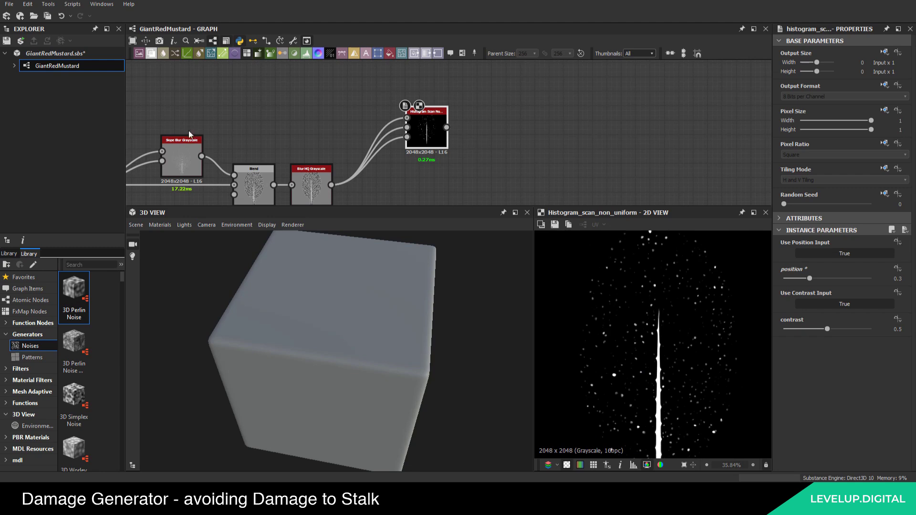
Move the Histogram Scan Non-Uniform node up and add a Levels node below it
{"action": "scroll", "coordinate": [440, 120], "scroll_direction": "down", "scroll_amount": 4}
{"action": "left_click_drag", "start_coordinate": [415, 143], "coordinate": [415, 119]}
{"action": "left_click", "coordinate": [417, 151]}
{"action": "key", "text": "space"}
{"action": "type", "text": "l"}
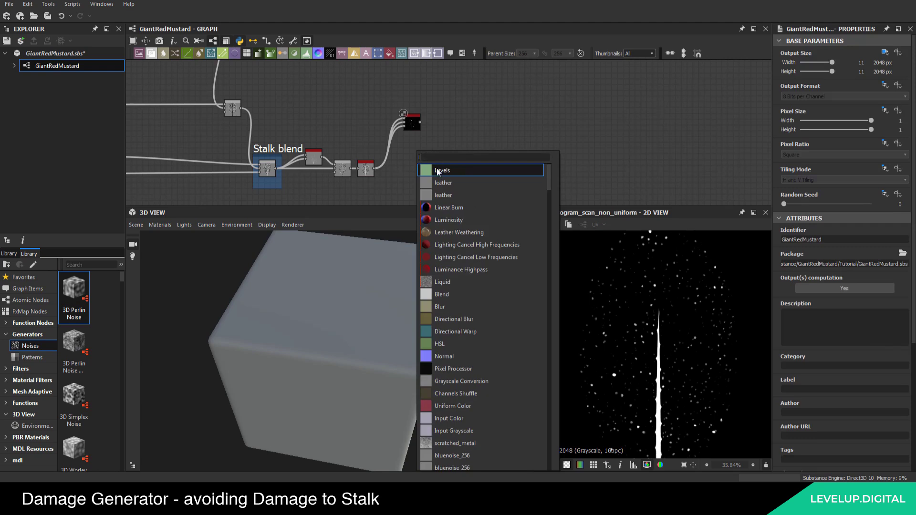
{"action": "left_click", "coordinate": [437, 173]}
Connect the stalk-and-veins Blend output to the Levels node, move the neighbouring nodes clear of the link, and preview that Blend
{"action": "scroll", "coordinate": [403, 143], "scroll_direction": "up", "scroll_amount": 1}
{"action": "middle_click_drag", "start_coordinate": [365, 132], "coordinate": [489, 126]}
{"action": "middle_click_drag", "start_coordinate": [357, 123], "coordinate": [475, 96]}
{"action": "scroll", "coordinate": [417, 119], "scroll_direction": "down", "scroll_amount": 1}
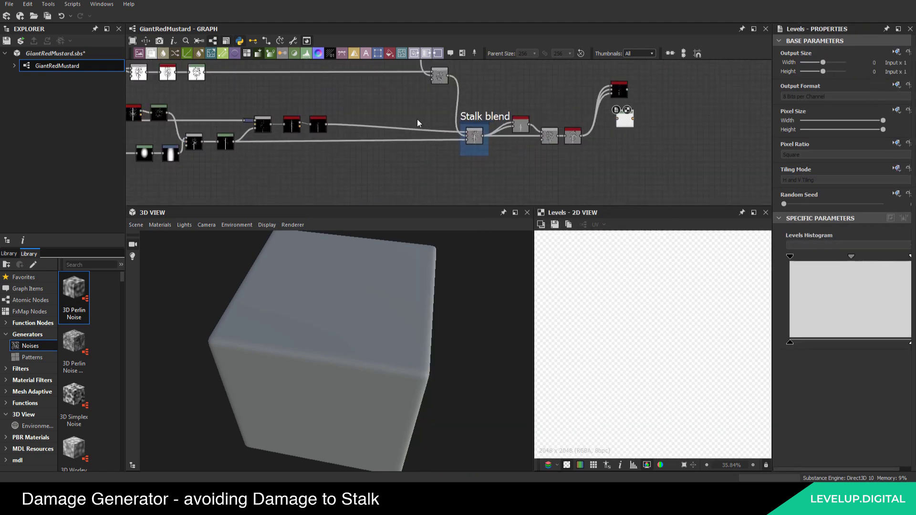
{"action": "middle_click_drag", "start_coordinate": [322, 128], "coordinate": [302, 151]}
{"action": "scroll", "coordinate": [299, 148], "scroll_direction": "up", "scroll_amount": 2}
{"action": "left_click_drag", "start_coordinate": [270, 146], "coordinate": [271, 116]}
{"action": "left_click_drag", "start_coordinate": [302, 145], "coordinate": [302, 132]}
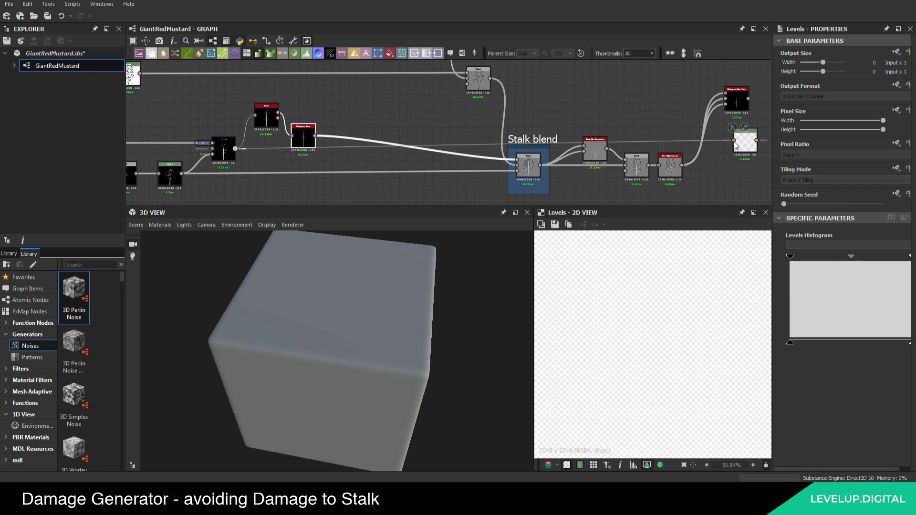
{"action": "double_click", "coordinate": [298, 143]}
{"action": "scroll", "coordinate": [224, 152], "scroll_direction": "up", "scroll_amount": 4}
{"action": "double_click", "coordinate": [224, 154]}
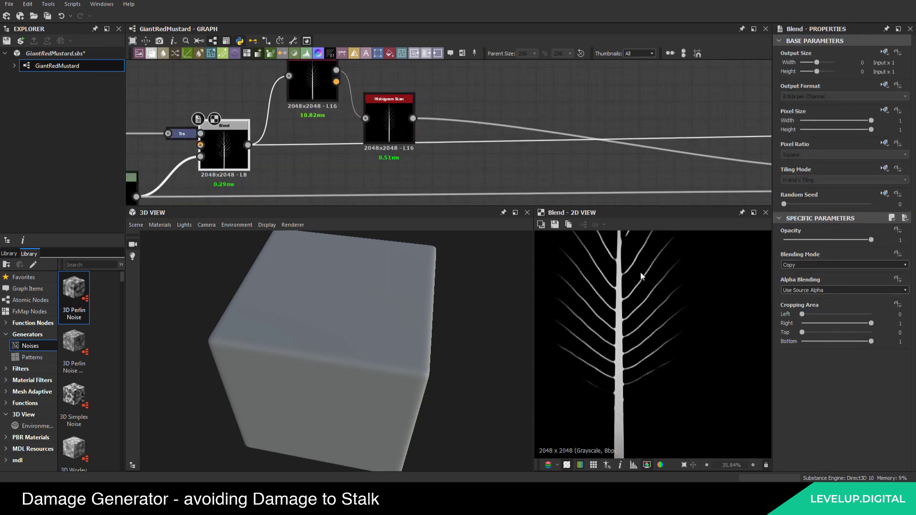
Place the Levels node below the Histogram Scan Non-Uniform node and reroute its incoming link through a dot beneath the Stalk blend frame
{"action": "middle_click_drag", "start_coordinate": [537, 157], "coordinate": [403, 161]}
{"action": "scroll", "coordinate": [496, 165], "scroll_direction": "down", "scroll_amount": 5}
{"action": "scroll", "coordinate": [577, 155], "scroll_direction": "up", "scroll_amount": 2}
{"action": "left_click", "coordinate": [516, 153]}
{"action": "left_click_drag", "start_coordinate": [516, 151], "coordinate": [520, 147]}
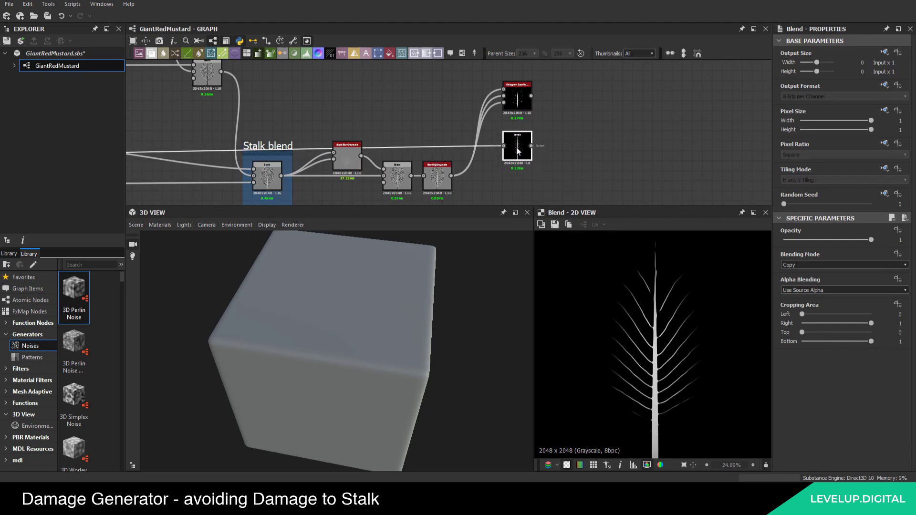
{"action": "scroll", "coordinate": [517, 147], "scroll_direction": "down", "scroll_amount": 5}
{"action": "left_click_drag", "start_coordinate": [531, 149], "coordinate": [533, 169]}
{"action": "left_click_drag", "start_coordinate": [533, 93], "coordinate": [532, 147]}
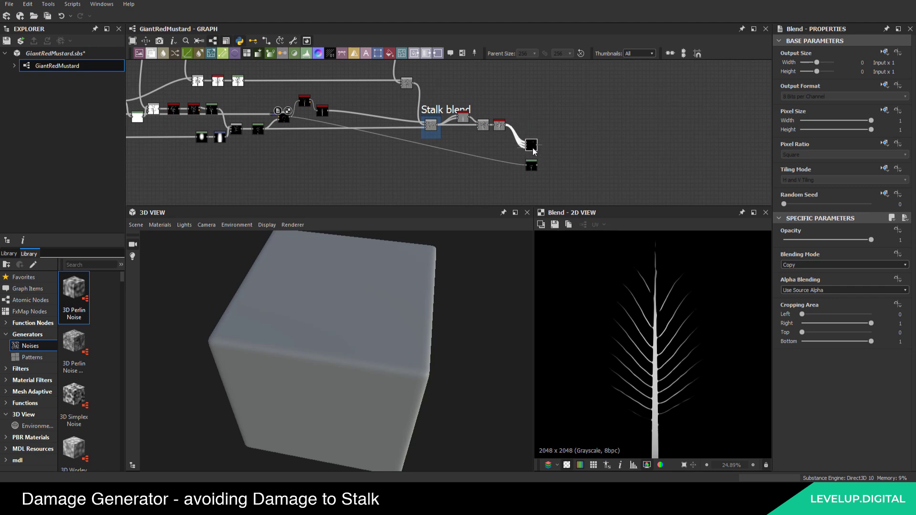
{"action": "left_click_drag", "start_coordinate": [392, 150], "coordinate": [299, 167]}
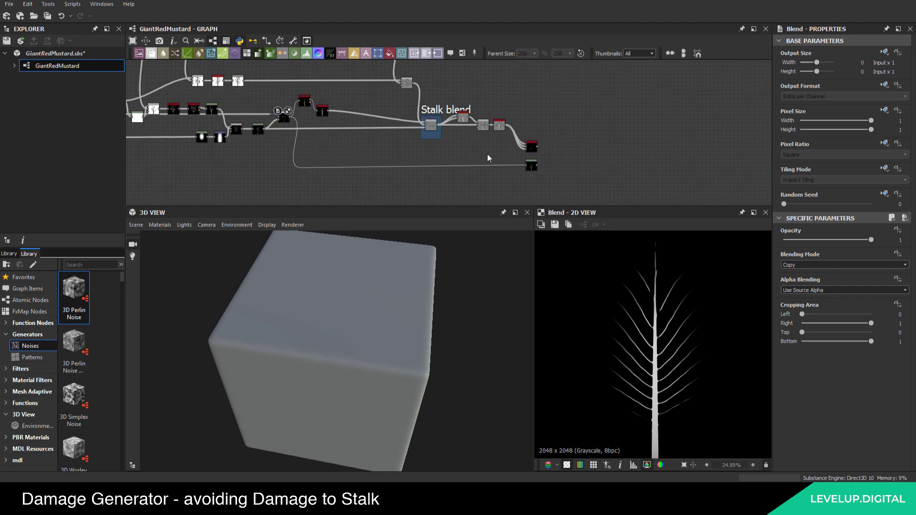
{"action": "scroll", "coordinate": [322, 164], "scroll_direction": "up", "scroll_amount": 3}
{"action": "left_click_drag", "start_coordinate": [275, 172], "coordinate": [275, 167]}
Check the Levels node and preview the Histogram Scan Non-Uniform output to compare the damage spots with the stalk
{"action": "middle_click_drag", "start_coordinate": [391, 148], "coordinate": [210, 149]}
{"action": "middle_click_drag", "start_coordinate": [610, 136], "coordinate": [429, 128]}
{"action": "scroll", "coordinate": [399, 150], "scroll_direction": "up", "scroll_amount": 3}
{"action": "left_click", "coordinate": [387, 154]}
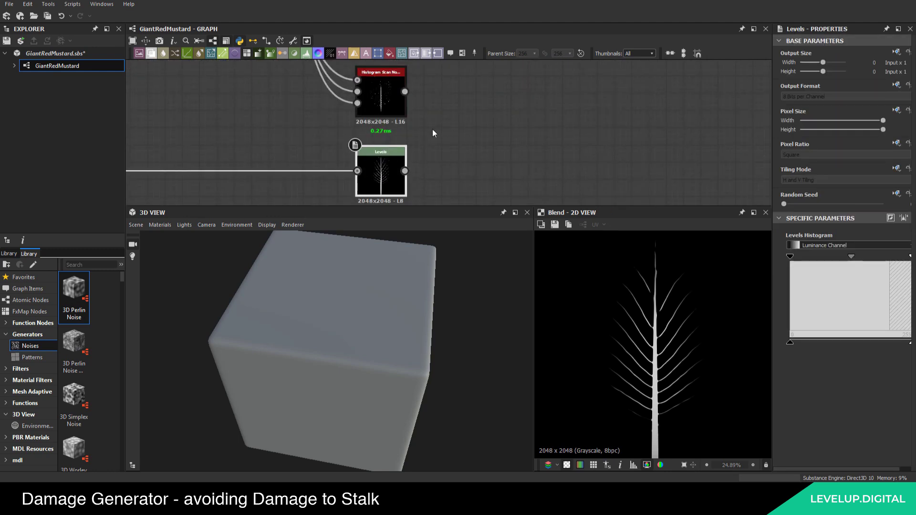
{"action": "scroll", "coordinate": [425, 133], "scroll_direction": "down", "scroll_amount": 4}
{"action": "middle_click_drag", "start_coordinate": [426, 135], "coordinate": [382, 144]}
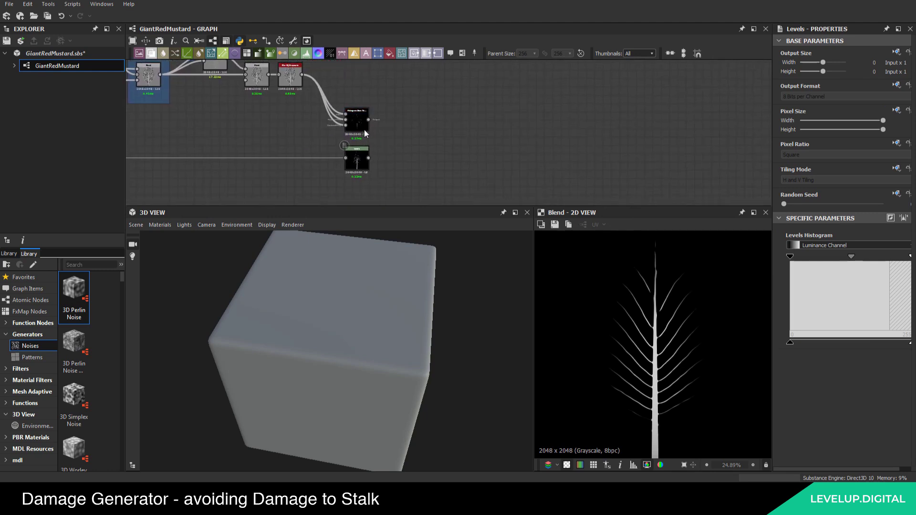
{"action": "double_click", "coordinate": [353, 120]}
{"action": "middle_click_drag", "start_coordinate": [487, 172], "coordinate": [458, 173]}
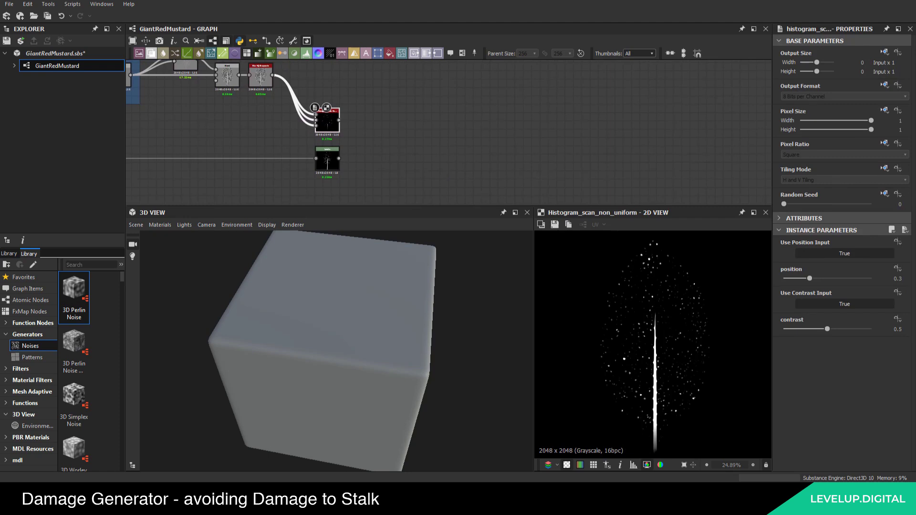
{"action": "scroll", "coordinate": [368, 147], "scroll_direction": "up", "scroll_amount": 2}
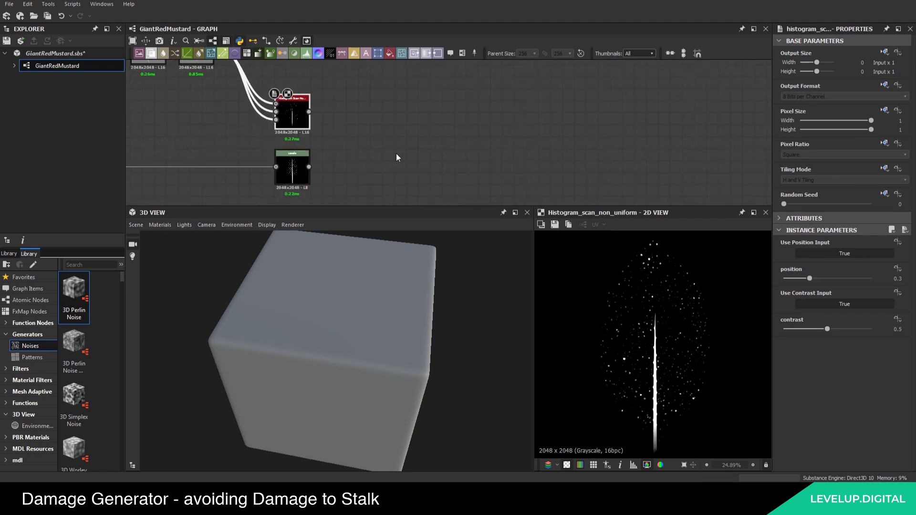
Add a Blend node in Subtract mode with the Histogram Scan Non-Uniform output as its Foreground
{"action": "key", "text": "space"}
{"action": "type", "text": "bl"}
{"action": "left_click", "coordinate": [416, 173]}
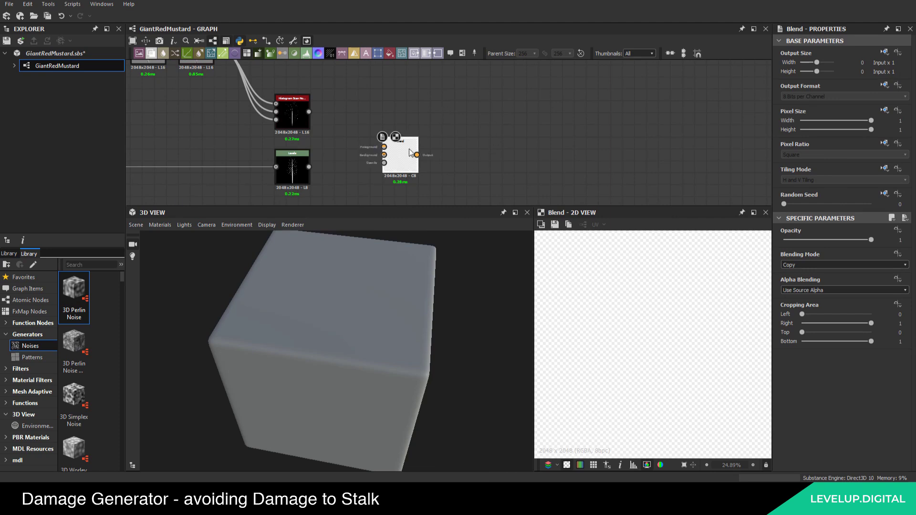
{"action": "left_click", "coordinate": [803, 264]}
{"action": "left_click", "coordinate": [799, 282]}
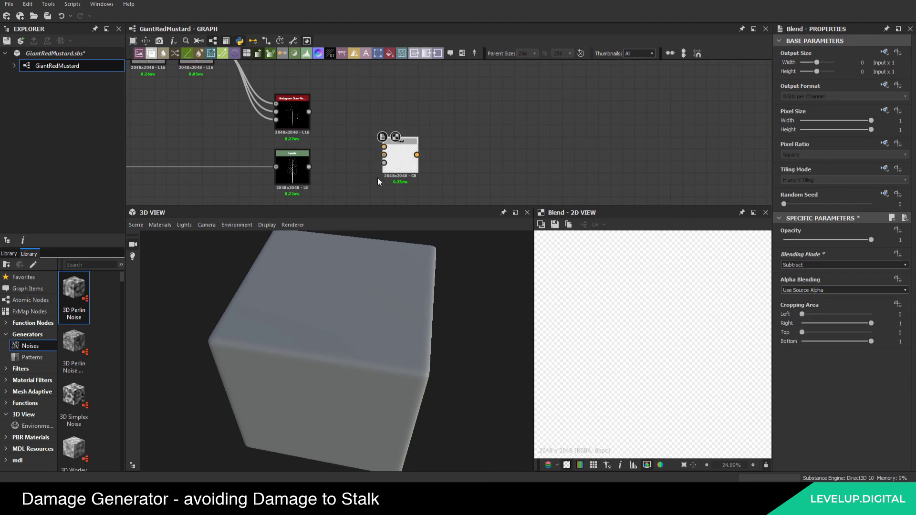
{"action": "left_click_drag", "start_coordinate": [309, 111], "coordinate": [384, 148]}
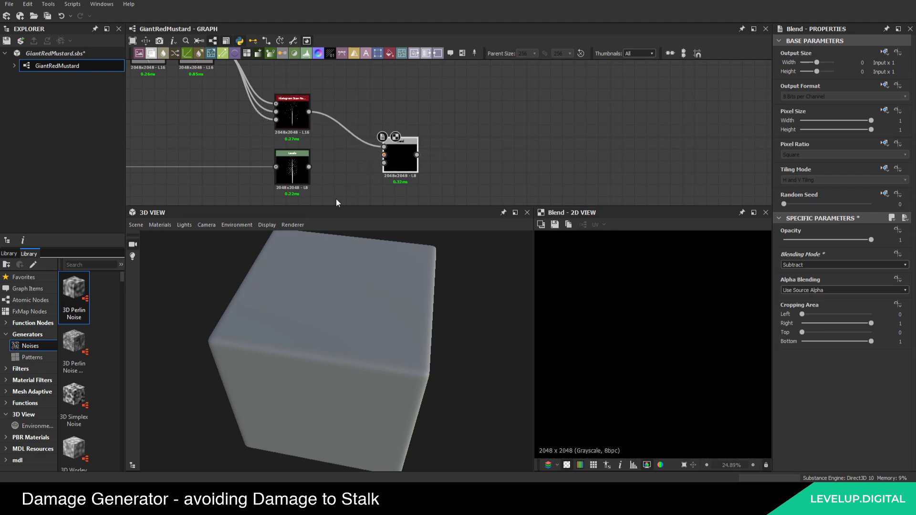
Add an Invert Grayscale node fed by the Levels output and dock it to the Subtract Blend's Opacity input
{"action": "key", "text": "space"}
{"action": "type", "text": "inv"}
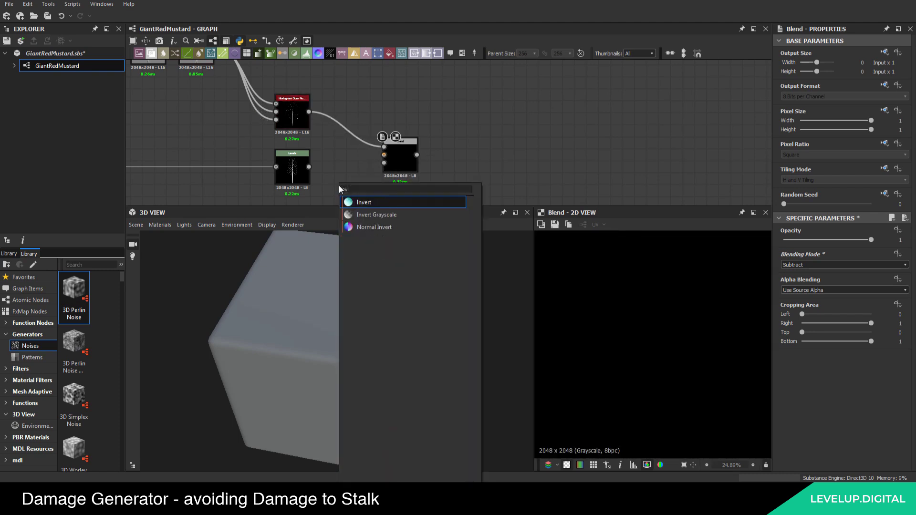
{"action": "left_click", "coordinate": [371, 215]}
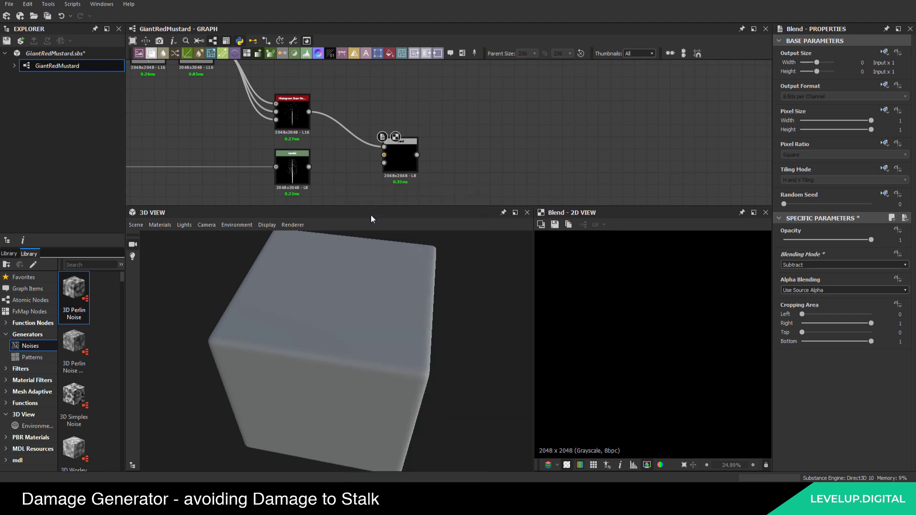
{"action": "middle_click_drag", "start_coordinate": [336, 150], "coordinate": [335, 109]}
{"action": "left_click_drag", "start_coordinate": [308, 126], "coordinate": [382, 122]}
{"action": "key", "text": "d"}
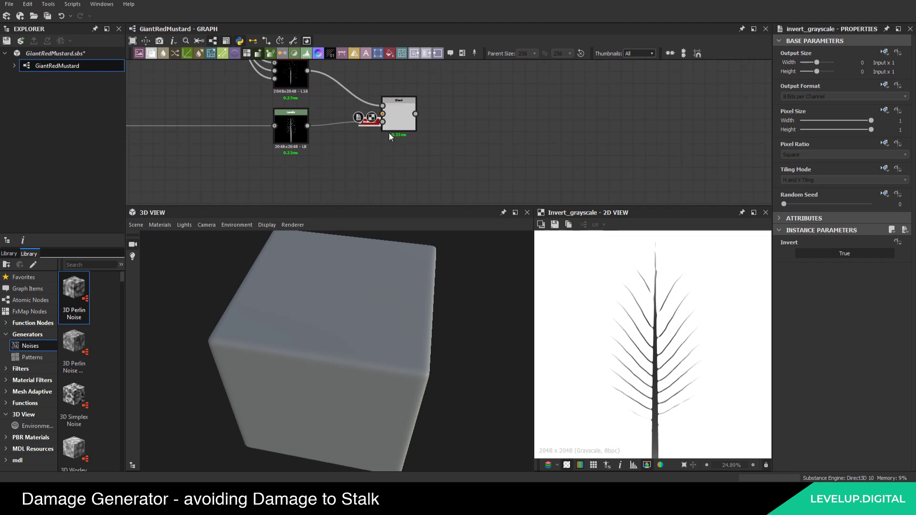
Preview the Subtract Blend, move it clear of the Leaf chain, reroute its Background link through a dot and save the package
{"action": "double_click", "coordinate": [397, 124]}
{"action": "scroll", "coordinate": [334, 140], "scroll_direction": "down", "scroll_amount": 5}
{"action": "middle_click_drag", "start_coordinate": [328, 143], "coordinate": [376, 150]}
{"action": "scroll", "coordinate": [376, 143], "scroll_direction": "up", "scroll_amount": 3}
{"action": "left_click_drag", "start_coordinate": [375, 139], "coordinate": [434, 162]}
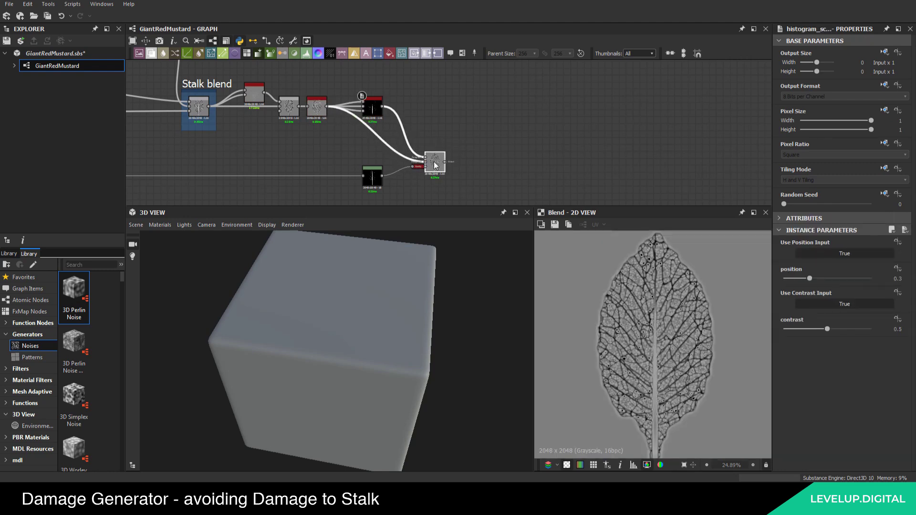
{"action": "left_click_drag", "start_coordinate": [376, 146], "coordinate": [347, 162]}
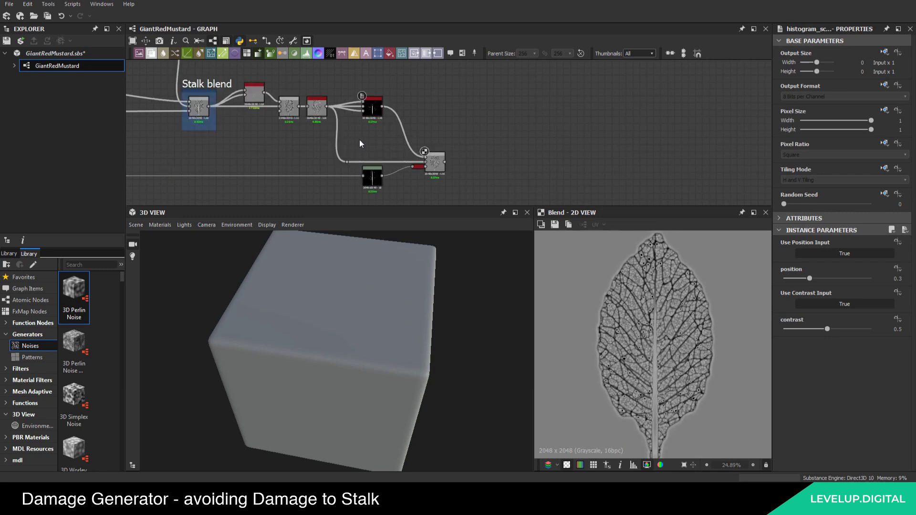
{"action": "middle_click_drag", "start_coordinate": [405, 138], "coordinate": [359, 136]}
{"action": "left_click", "coordinate": [47, 16]}
Compare the damage spots along the stalk in the Subtract Blend output with those in the Histogram Scan Non-Uniform output
{"action": "scroll", "coordinate": [346, 148], "scroll_direction": "up", "scroll_amount": 4}
{"action": "left_click", "coordinate": [380, 160]}
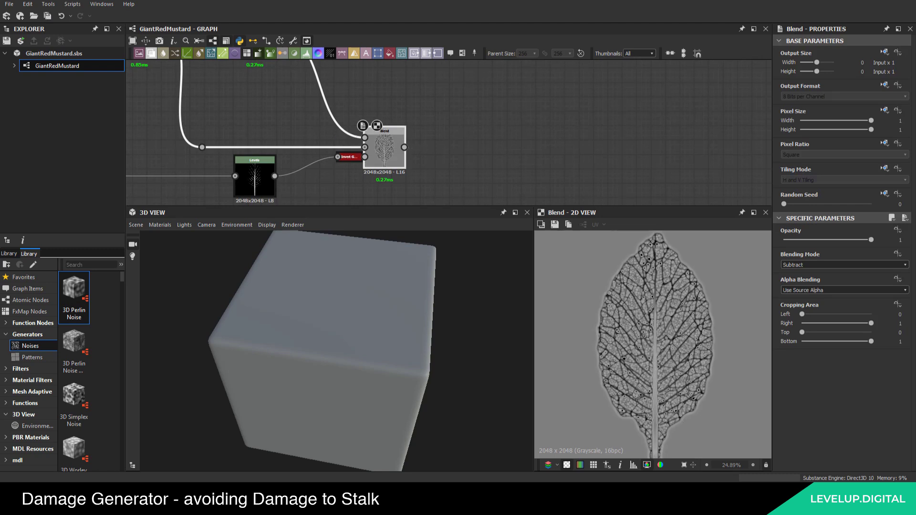
{"action": "scroll", "coordinate": [617, 328], "scroll_direction": "up", "scroll_amount": 3}
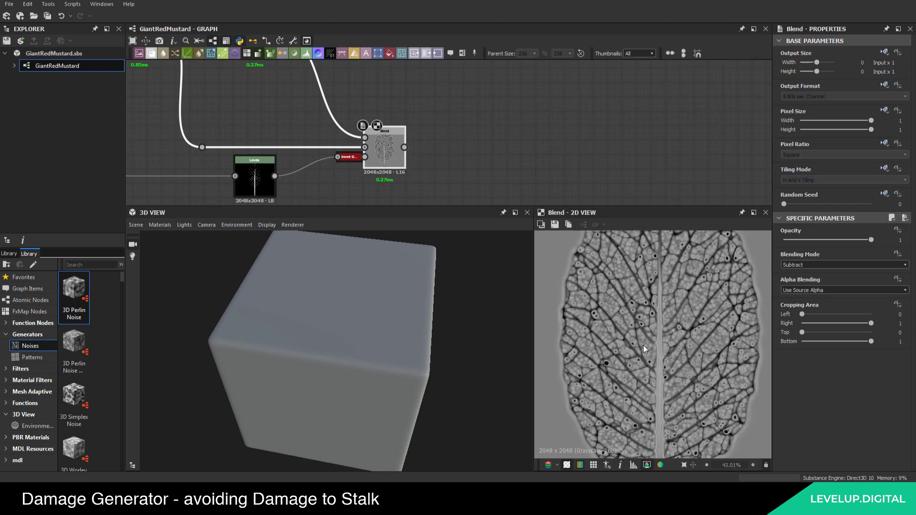
{"action": "scroll", "coordinate": [644, 349], "scroll_direction": "down", "scroll_amount": 2}
{"action": "middle_click_drag", "start_coordinate": [656, 367], "coordinate": [630, 300]}
{"action": "scroll", "coordinate": [631, 301], "scroll_direction": "up", "scroll_amount": 2}
{"action": "scroll", "coordinate": [619, 351], "scroll_direction": "down", "scroll_amount": 1}
{"action": "middle_click_drag", "start_coordinate": [611, 339], "coordinate": [614, 302]}
{"action": "scroll", "coordinate": [616, 334], "scroll_direction": "up", "scroll_amount": 3}
{"action": "scroll", "coordinate": [509, 126], "scroll_direction": "down", "scroll_amount": 5}
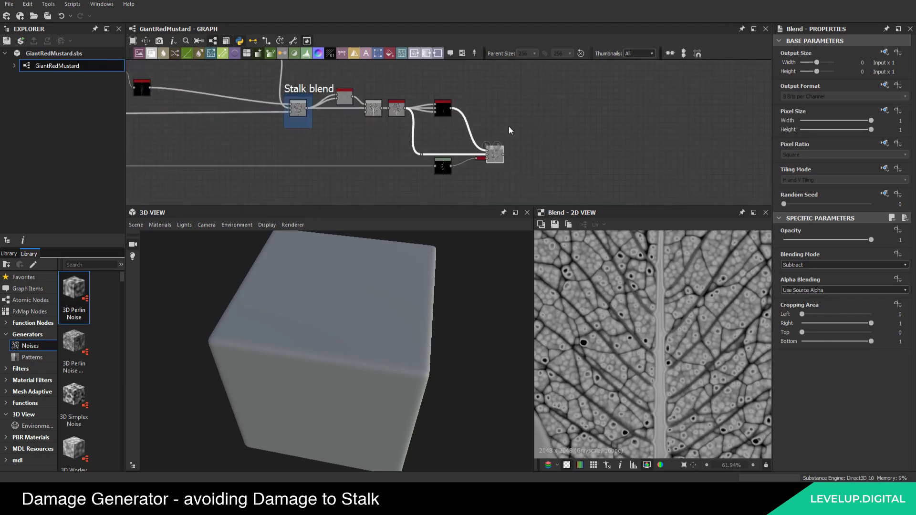
{"action": "scroll", "coordinate": [449, 114], "scroll_direction": "up", "scroll_amount": 4}
{"action": "double_click", "coordinate": [439, 116]}
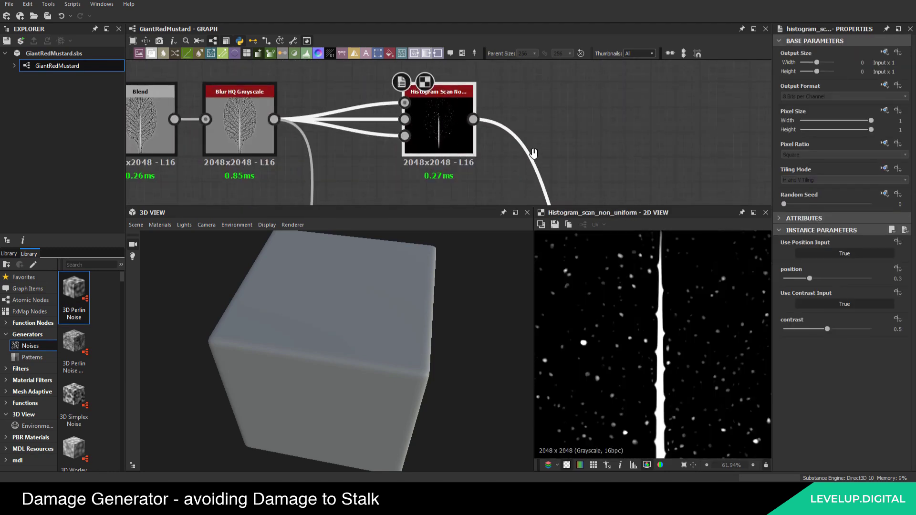
{"action": "scroll", "coordinate": [530, 154], "scroll_direction": "down", "scroll_amount": 4}
{"action": "double_click", "coordinate": [544, 181]}
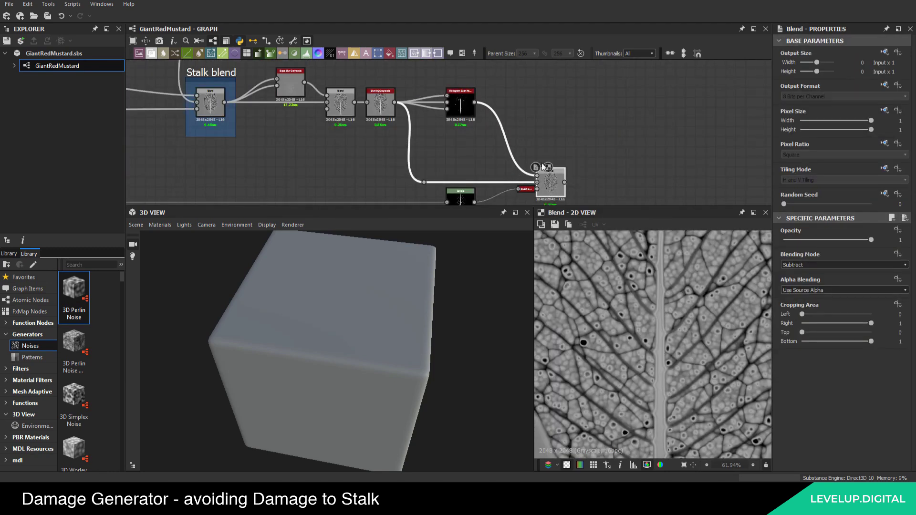
Set the Histogram Scan Non-Uniform position to 0.29 while checking the damage spots in the Subtract Blend preview
{"action": "left_click", "coordinate": [458, 99]}
{"action": "mouse_move", "coordinate": [792, 279]}
{"action": "left_mouse_down"}
{"action": "mouse_move", "coordinate": [817, 280]}
{"action": "mouse_move", "coordinate": [796, 281]}
{"action": "mouse_move", "coordinate": [810, 281]}
{"action": "left_mouse_up"}
{"action": "scroll", "coordinate": [632, 294], "scroll_direction": "down", "scroll_amount": 2}
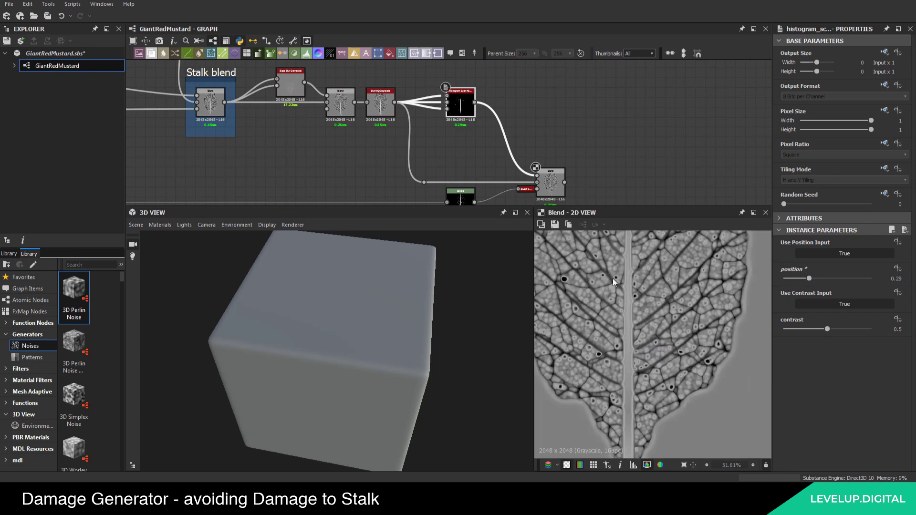
Lower the white input point in the Levels histogram to strengthen the stalk mask, and check the effect on the Subtract Blend
{"action": "middle_click_drag", "start_coordinate": [493, 103], "coordinate": [502, 61]}
{"action": "scroll", "coordinate": [472, 158], "scroll_direction": "up", "scroll_amount": 3}
{"action": "double_click", "coordinate": [469, 162]}
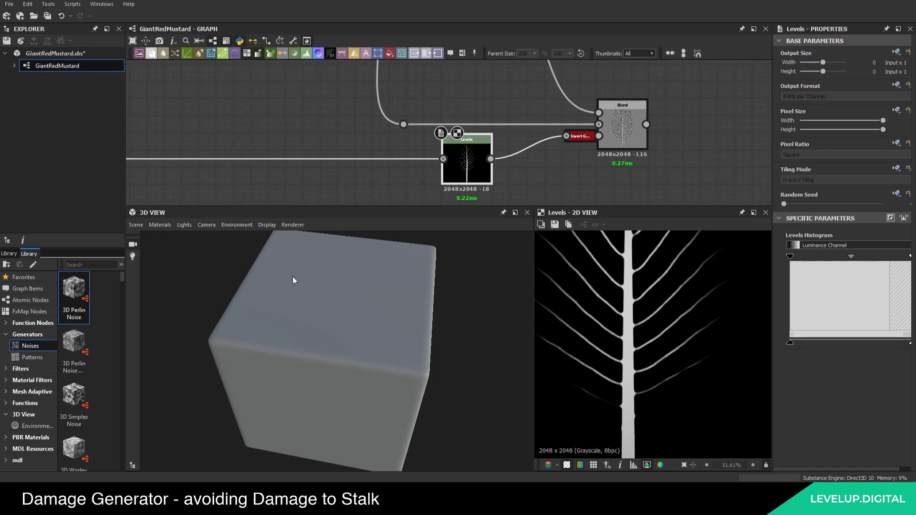
{"action": "left_click_drag", "start_coordinate": [910, 258], "coordinate": [850, 258]}
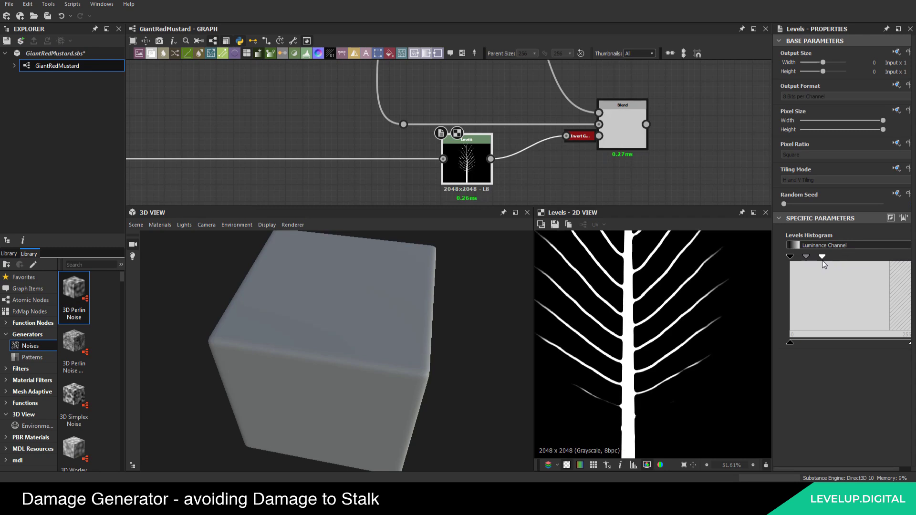
{"action": "double_click", "coordinate": [622, 125]}
{"action": "middle_click_drag", "start_coordinate": [527, 119], "coordinate": [483, 156]}
{"action": "scroll", "coordinate": [480, 152], "scroll_direction": "down", "scroll_amount": 5}
{"action": "scroll", "coordinate": [461, 102], "scroll_direction": "up", "scroll_amount": 4}
{"action": "double_click", "coordinate": [458, 102]}
{"action": "middle_click_drag", "start_coordinate": [573, 145], "coordinate": [572, 128]}
{"action": "double_click", "coordinate": [574, 186]}
{"action": "double_click", "coordinate": [459, 89]}
Set the Histogram Scan Non-Uniform position to 0.12 and save the package
{"action": "left_click", "coordinate": [451, 81]}
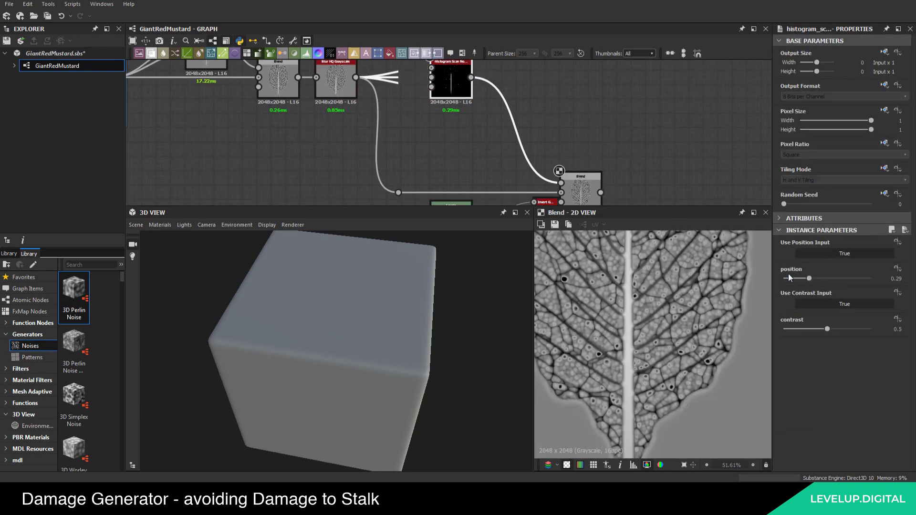
{"action": "mouse_move", "coordinate": [809, 281]}
{"action": "left_mouse_down"}
{"action": "mouse_move", "coordinate": [799, 282]}
{"action": "mouse_move", "coordinate": [817, 284]}
{"action": "mouse_move", "coordinate": [794, 280]}
{"action": "left_mouse_up"}
{"action": "scroll", "coordinate": [637, 343], "scroll_direction": "down", "scroll_amount": 3}
{"action": "left_click", "coordinate": [47, 16]}
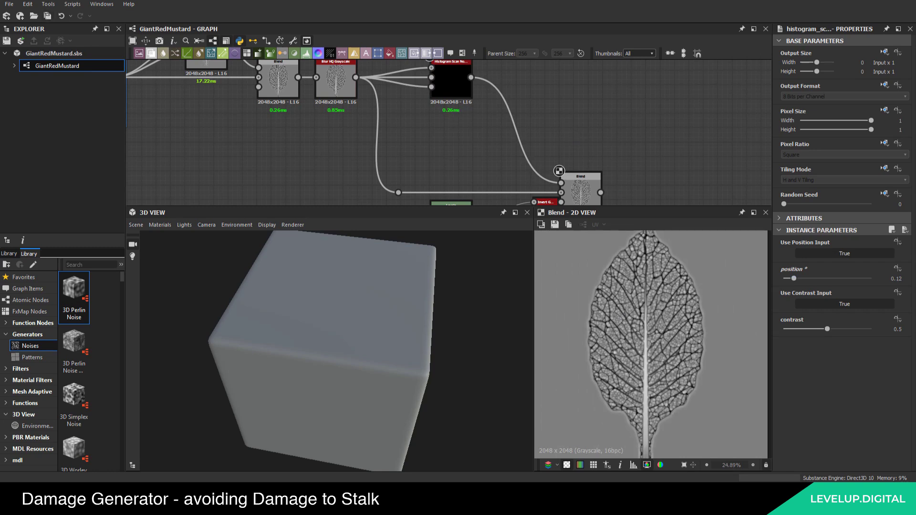
Add a frame around the Histogram Scan Non-Uniform node and title it "Leaf damages"
{"action": "scroll", "coordinate": [582, 153], "scroll_direction": "down", "scroll_amount": 5}
{"action": "middle_click_drag", "start_coordinate": [562, 134], "coordinate": [424, 113]}
{"action": "scroll", "coordinate": [451, 130], "scroll_direction": "down", "scroll_amount": 4}
{"action": "scroll", "coordinate": [452, 130], "scroll_direction": "up", "scroll_amount": 2}
{"action": "scroll", "coordinate": [374, 135], "scroll_direction": "up", "scroll_amount": 3}
{"action": "middle_click_drag", "start_coordinate": [374, 135], "coordinate": [386, 152]}
{"action": "scroll", "coordinate": [385, 152], "scroll_direction": "up", "scroll_amount": 2}
{"action": "left_click_drag", "start_coordinate": [426, 128], "coordinate": [342, 185]}
{"action": "middle_click_drag", "start_coordinate": [456, 71], "coordinate": [459, 75]}
{"action": "left_click", "coordinate": [462, 53]}
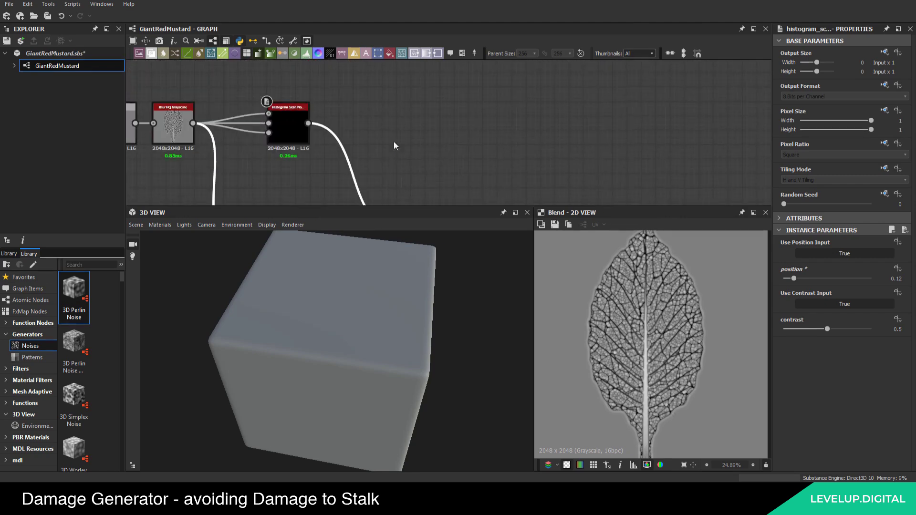
{"action": "left_click", "coordinate": [450, 53]}
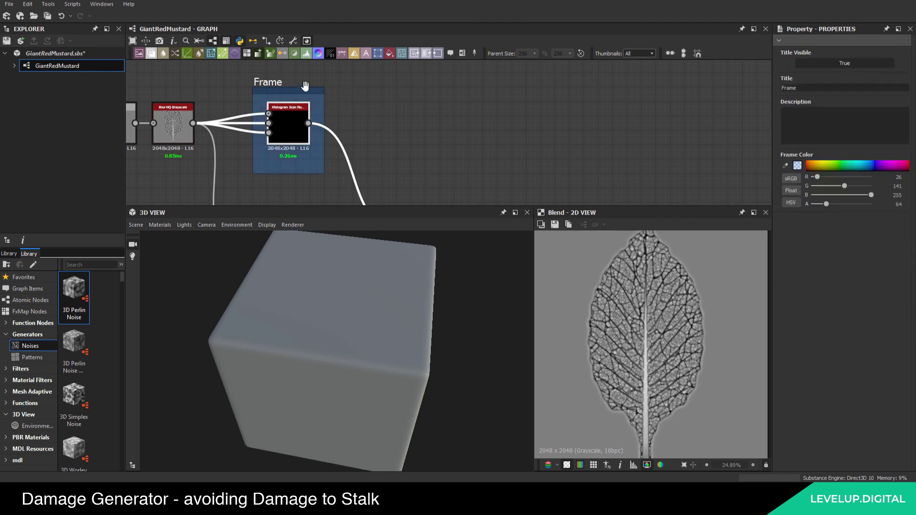
{"action": "type", "text": "Leaf damages"}
{"action": "left_click", "coordinate": [623, 104]}
Copy the green framed leaf_bubbles_amount exposure comment and paste it beneath the Leaf damages frame
{"action": "scroll", "coordinate": [410, 102], "scroll_direction": "down", "scroll_amount": 7}
{"action": "middle_click_drag", "start_coordinate": [415, 103], "coordinate": [508, 235]}
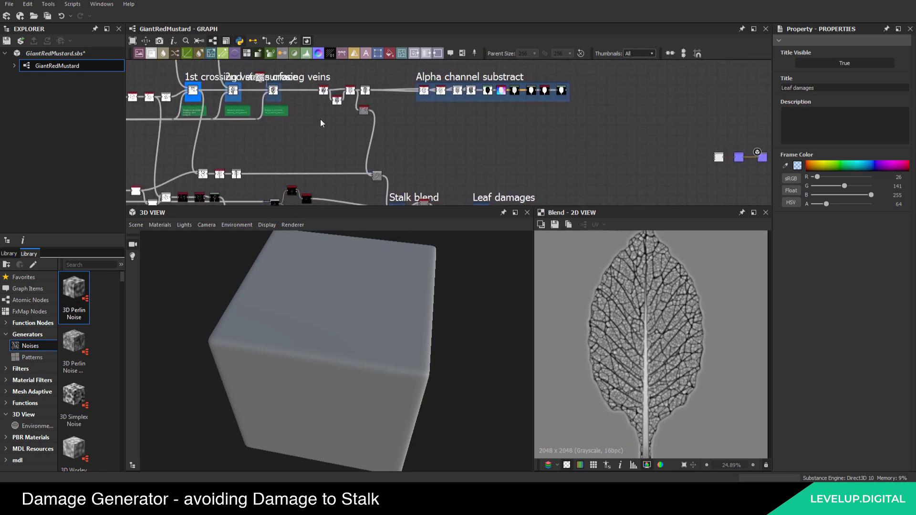
{"action": "scroll", "coordinate": [294, 120], "scroll_direction": "up", "scroll_amount": 3}
{"action": "left_click", "coordinate": [254, 99]}
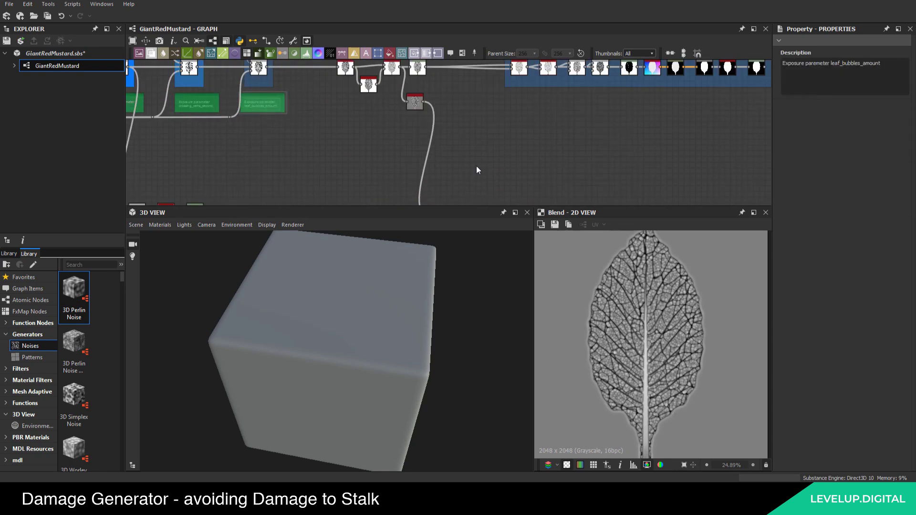
{"action": "middle_click_drag", "start_coordinate": [492, 201], "coordinate": [416, 122]}
{"action": "scroll", "coordinate": [416, 122], "scroll_direction": "down", "scroll_amount": 2}
{"action": "scroll", "coordinate": [416, 122], "scroll_direction": "down", "scroll_amount": 1}
{"action": "middle_click_drag", "start_coordinate": [449, 147], "coordinate": [403, 102]}
{"action": "scroll", "coordinate": [431, 131], "scroll_direction": "up", "scroll_amount": 6}
{"action": "key", "text": "ctrl+v"}
{"action": "scroll", "coordinate": [436, 122], "scroll_direction": "up", "scroll_amount": 4}
{"action": "middle_click_drag", "start_coordinate": [486, 127], "coordinate": [468, 135]}
{"action": "left_click_drag", "start_coordinate": [462, 142], "coordinate": [342, 98]}
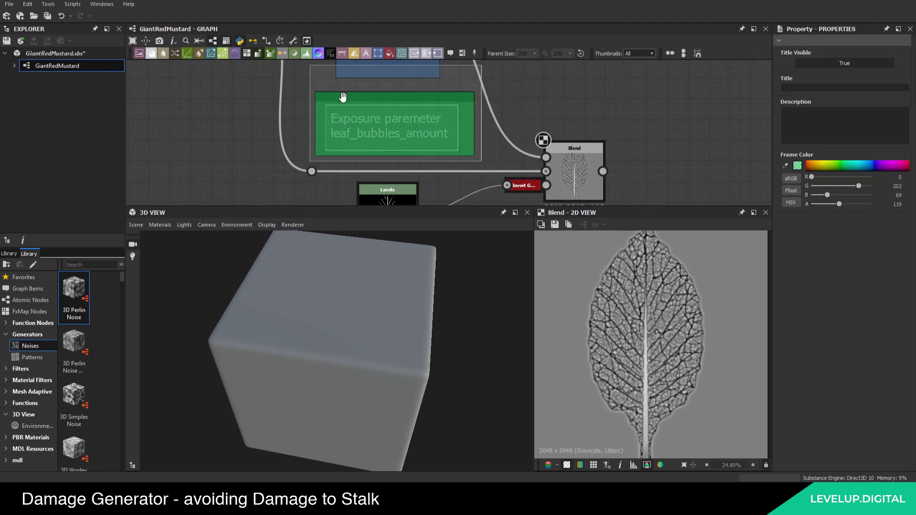
Change the parameter name in the pasted comment to leaf_damages and save the package
{"action": "left_click", "coordinate": [394, 139]}
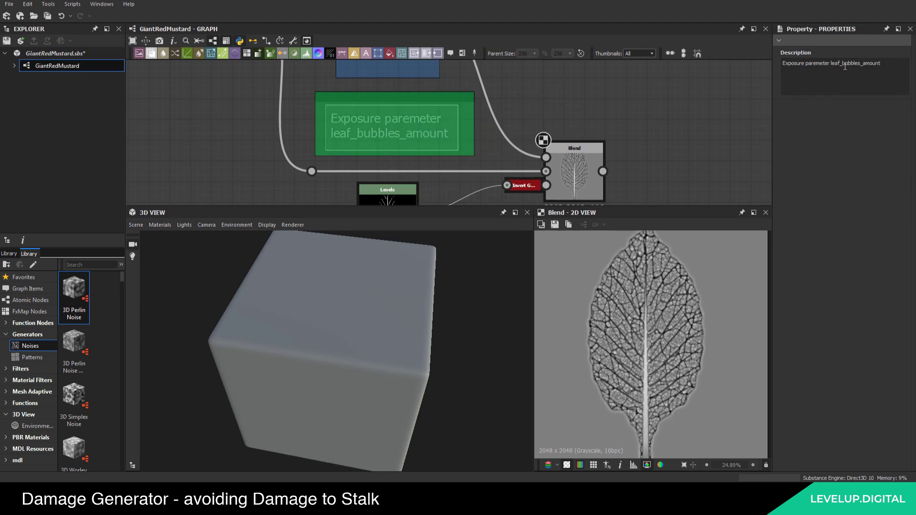
{"action": "left_click_drag", "start_coordinate": [848, 62], "coordinate": [907, 76]}
{"action": "key", "text": "BackSpace"}
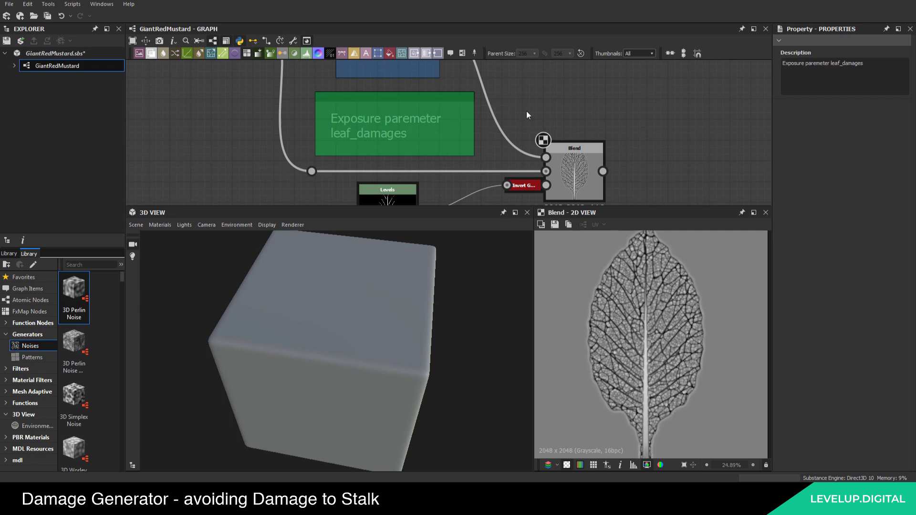
{"action": "left_click", "coordinate": [47, 16]}
Add a new Blend node beside the Subtract Blend and move it up to the right of the Leaf damages frame
{"action": "scroll", "coordinate": [262, 135], "scroll_direction": "down", "scroll_amount": 6}
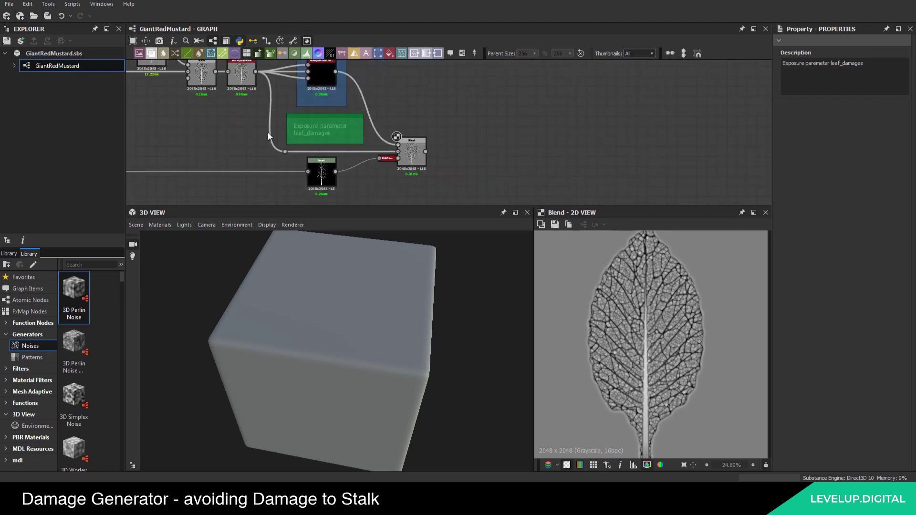
{"action": "middle_click_drag", "start_coordinate": [343, 150], "coordinate": [561, 170]}
{"action": "scroll", "coordinate": [561, 170], "scroll_direction": "down", "scroll_amount": 2}
{"action": "scroll", "coordinate": [561, 170], "scroll_direction": "up", "scroll_amount": 7}
{"action": "middle_click_drag", "start_coordinate": [642, 191], "coordinate": [471, 156]}
{"action": "scroll", "coordinate": [471, 157], "scroll_direction": "up", "scroll_amount": 5}
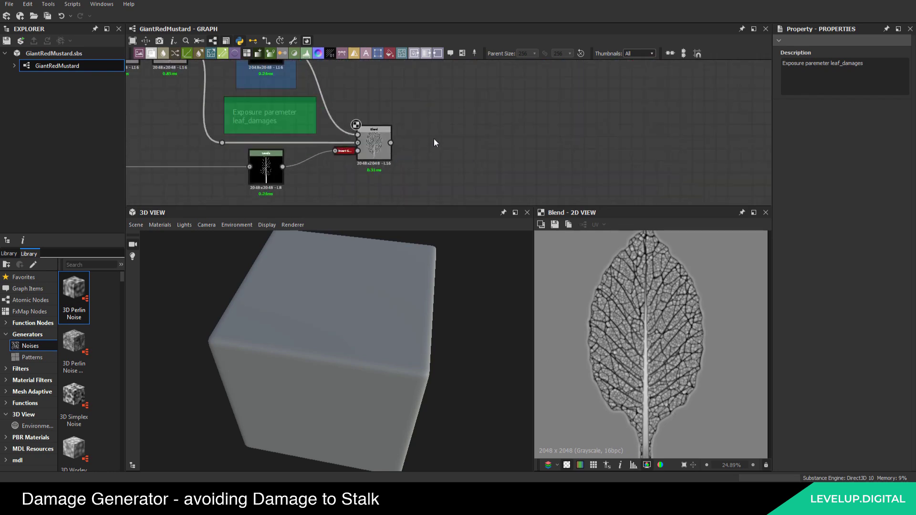
{"action": "key", "text": "space"}
{"action": "type", "text": "b"}
{"action": "left_click", "coordinate": [459, 167]}
{"action": "scroll", "coordinate": [395, 141], "scroll_direction": "up", "scroll_amount": 2}
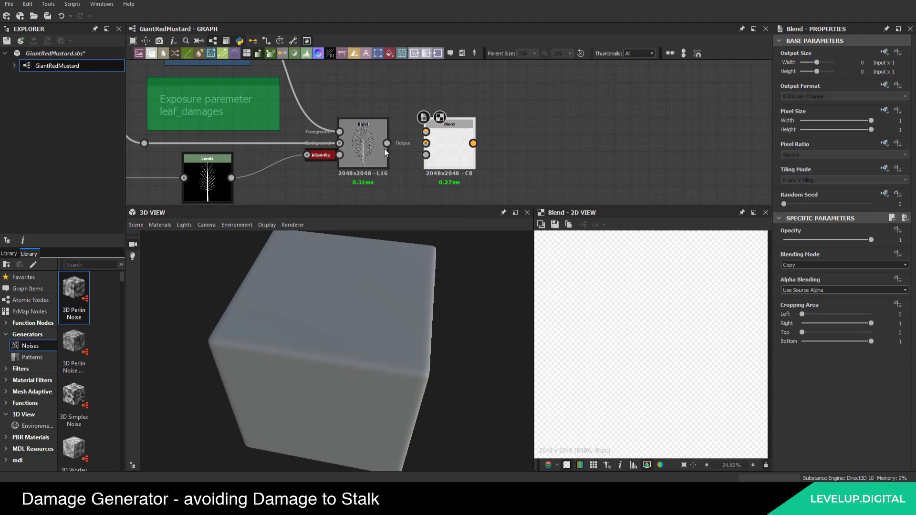
{"action": "scroll", "coordinate": [430, 88], "scroll_direction": "down", "scroll_amount": 3}
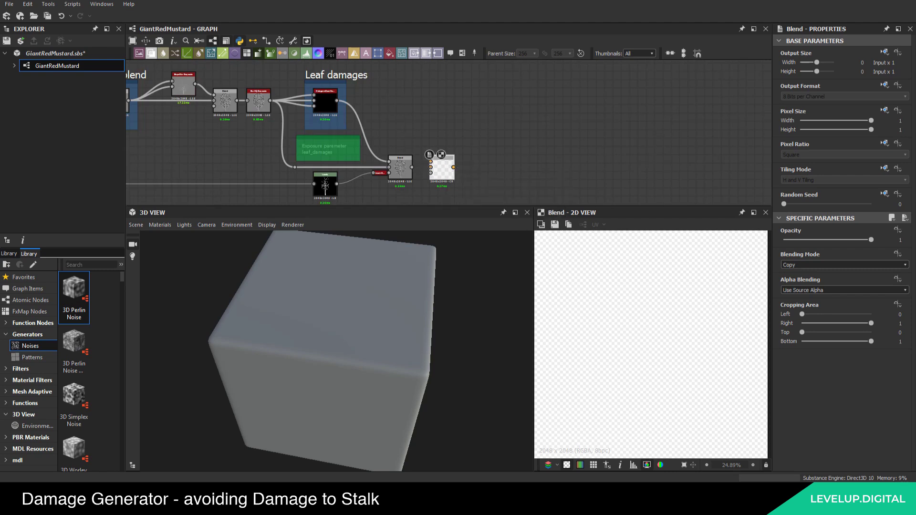
{"action": "middle_click_drag", "start_coordinate": [502, 155], "coordinate": [483, 161]}
{"action": "left_click_drag", "start_coordinate": [424, 174], "coordinate": [430, 92]}
Preview the Histogram Scan Non-Uniform, test its position at 0.24 to inspect the spots, and set it to 0.04
{"action": "scroll", "coordinate": [385, 152], "scroll_direction": "down", "scroll_amount": 3}
{"action": "middle_click_drag", "start_coordinate": [385, 152], "coordinate": [365, 237]}
{"action": "scroll", "coordinate": [428, 85], "scroll_direction": "up", "scroll_amount": 3}
{"action": "middle_click_drag", "start_coordinate": [428, 84], "coordinate": [447, 106]}
{"action": "left_click", "coordinate": [427, 129]}
{"action": "scroll", "coordinate": [674, 334], "scroll_direction": "up", "scroll_amount": 3}
{"action": "scroll", "coordinate": [658, 306], "scroll_direction": "down", "scroll_amount": 4}
{"action": "scroll", "coordinate": [446, 109], "scroll_direction": "down", "scroll_amount": 3}
{"action": "middle_click_drag", "start_coordinate": [386, 168], "coordinate": [379, 150]}
{"action": "scroll", "coordinate": [380, 152], "scroll_direction": "up", "scroll_amount": 3}
{"action": "double_click", "coordinate": [343, 151]}
{"action": "scroll", "coordinate": [644, 343], "scroll_direction": "up", "scroll_amount": 3}
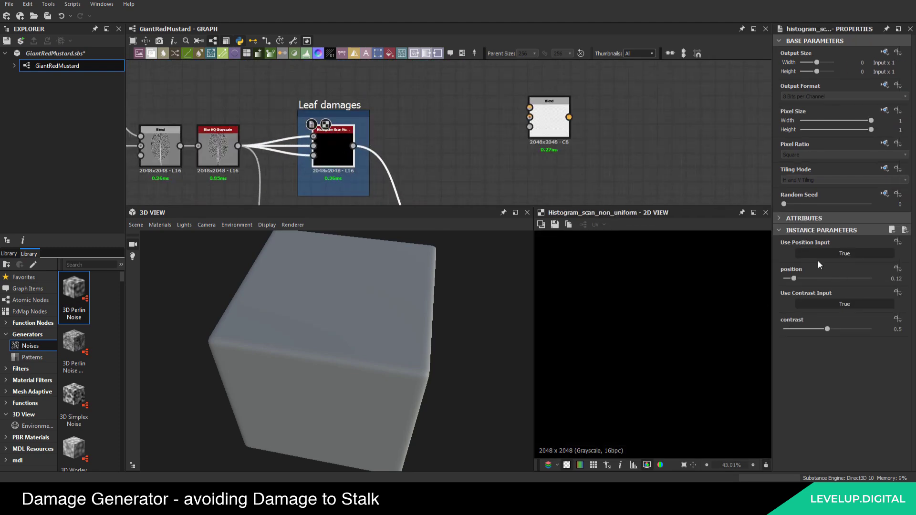
{"action": "left_click_drag", "start_coordinate": [794, 279], "coordinate": [804, 279]}
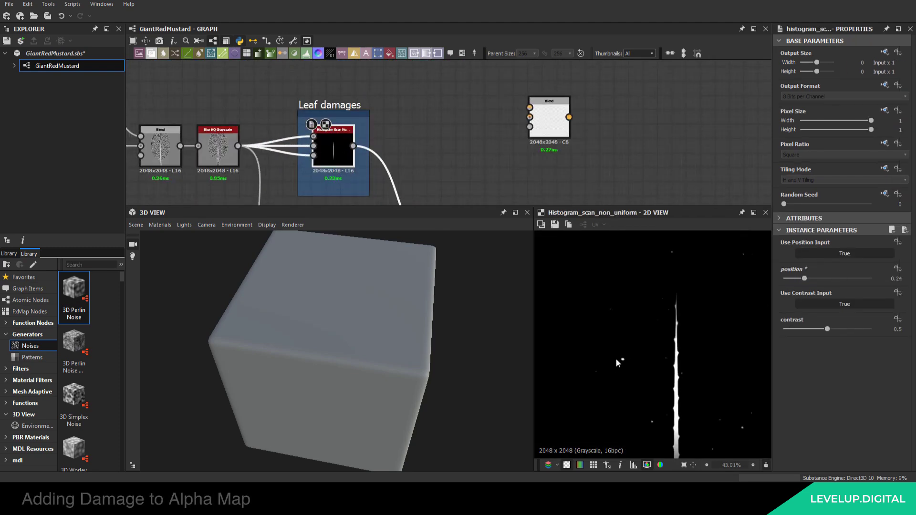
{"action": "scroll", "coordinate": [649, 396], "scroll_direction": "down", "scroll_amount": 2}
{"action": "scroll", "coordinate": [644, 389], "scroll_direction": "up", "scroll_amount": 3}
{"action": "scroll", "coordinate": [621, 357], "scroll_direction": "down", "scroll_amount": 1}
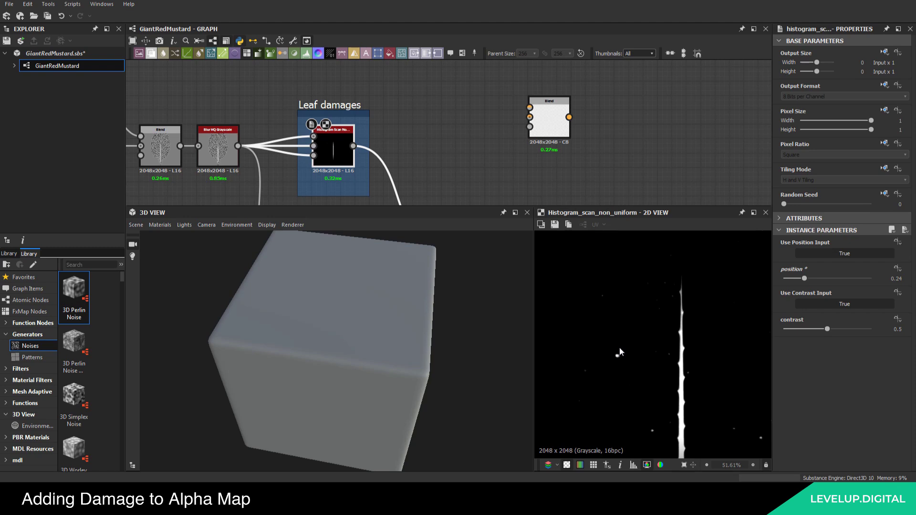
{"action": "left_click_drag", "start_coordinate": [805, 279], "coordinate": [787, 278]}
Connect the last node of the Alpha channel substract chain to the Background input of the new Blend
{"action": "scroll", "coordinate": [445, 119], "scroll_direction": "down", "scroll_amount": 5}
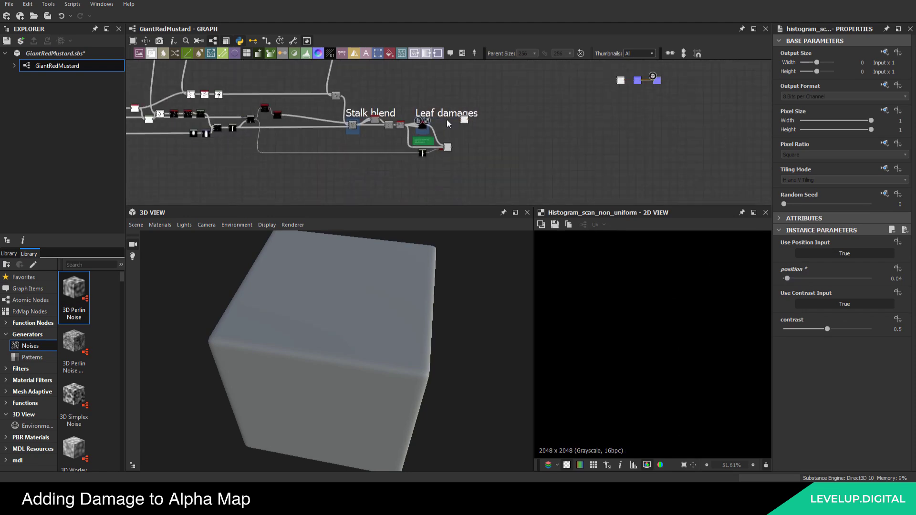
{"action": "scroll", "coordinate": [438, 116], "scroll_direction": "up", "scroll_amount": 3}
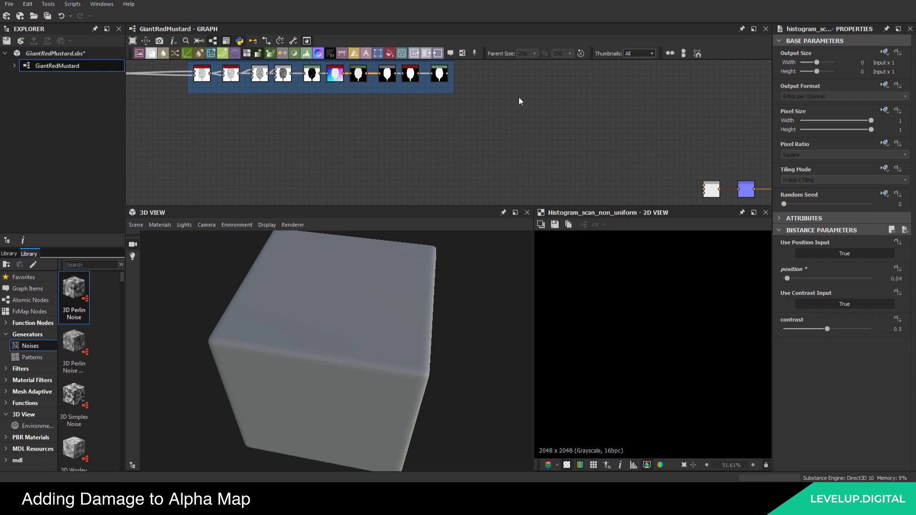
{"action": "scroll", "coordinate": [393, 127], "scroll_direction": "down", "scroll_amount": 2}
{"action": "scroll", "coordinate": [406, 77], "scroll_direction": "up", "scroll_amount": 2}
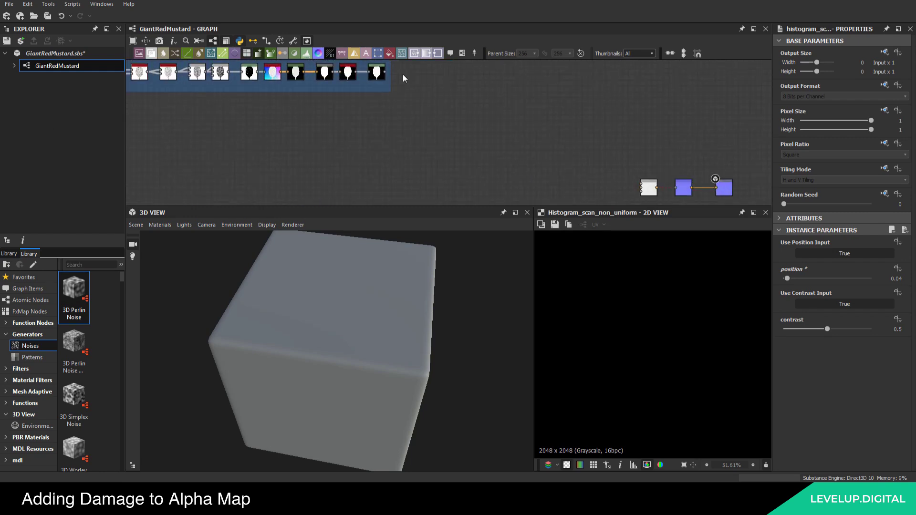
{"action": "left_click_drag", "start_coordinate": [388, 73], "coordinate": [403, 91]}
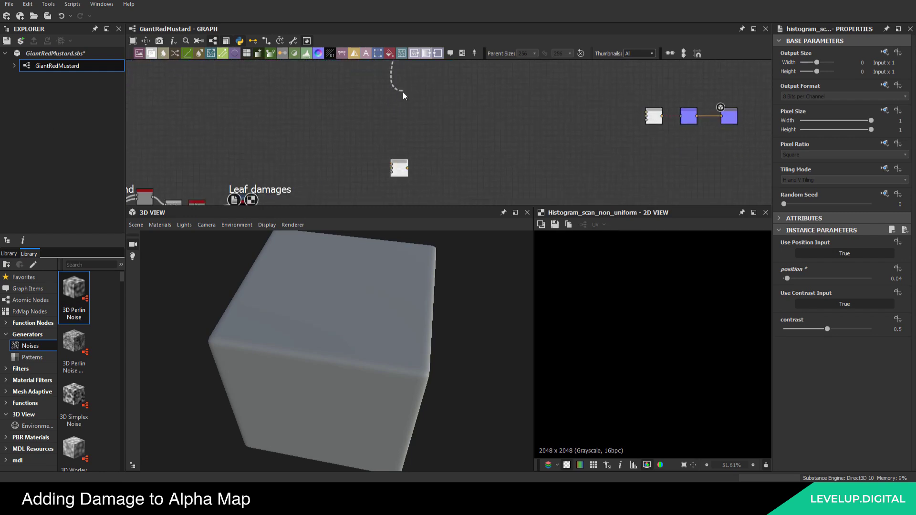
{"action": "left_click_drag", "start_coordinate": [393, 165], "coordinate": [392, 165]}
{"action": "left_click", "coordinate": [399, 171]}
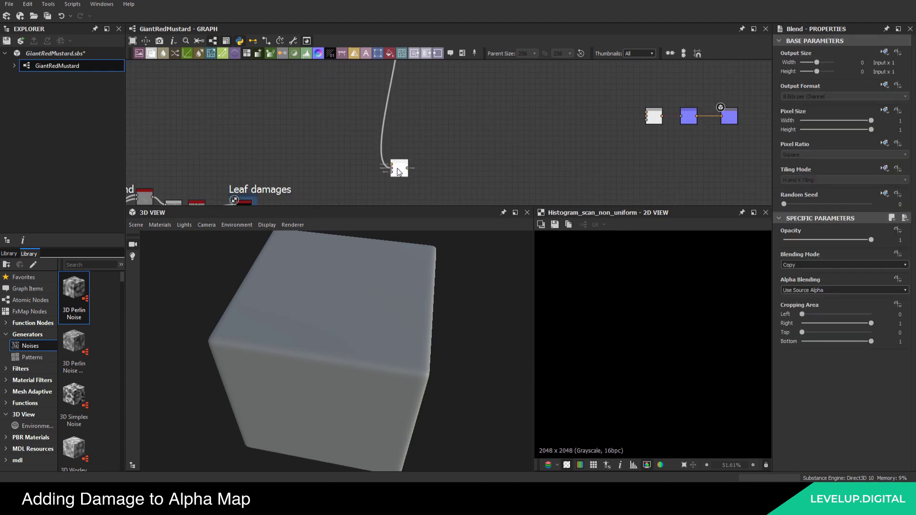
{"action": "double_click", "coordinate": [400, 172]}
{"action": "middle_click_drag", "start_coordinate": [394, 183], "coordinate": [419, 137]}
{"action": "scroll", "coordinate": [377, 131], "scroll_direction": "up", "scroll_amount": 5}
{"action": "left_click_drag", "start_coordinate": [426, 104], "coordinate": [413, 157]}
Connect the Histogram Scan Non-Uniform output to the new Blend's Foreground and set its blending mode to Subtract
{"action": "scroll", "coordinate": [379, 144], "scroll_direction": "down", "scroll_amount": 1}
{"action": "scroll", "coordinate": [379, 143], "scroll_direction": "down", "scroll_amount": 2}
{"action": "middle_click_drag", "start_coordinate": [234, 172], "coordinate": [263, 151]}
{"action": "scroll", "coordinate": [248, 154], "scroll_direction": "up", "scroll_amount": 3}
{"action": "middle_click_drag", "start_coordinate": [226, 123], "coordinate": [260, 93]}
{"action": "left_click_drag", "start_coordinate": [252, 127], "coordinate": [579, 113]}
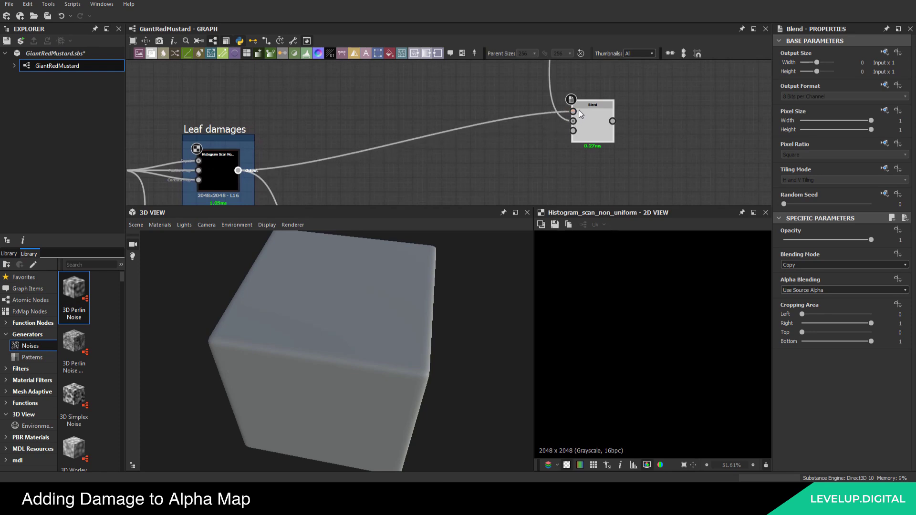
{"action": "double_click", "coordinate": [588, 123]}
{"action": "left_click", "coordinate": [809, 265]}
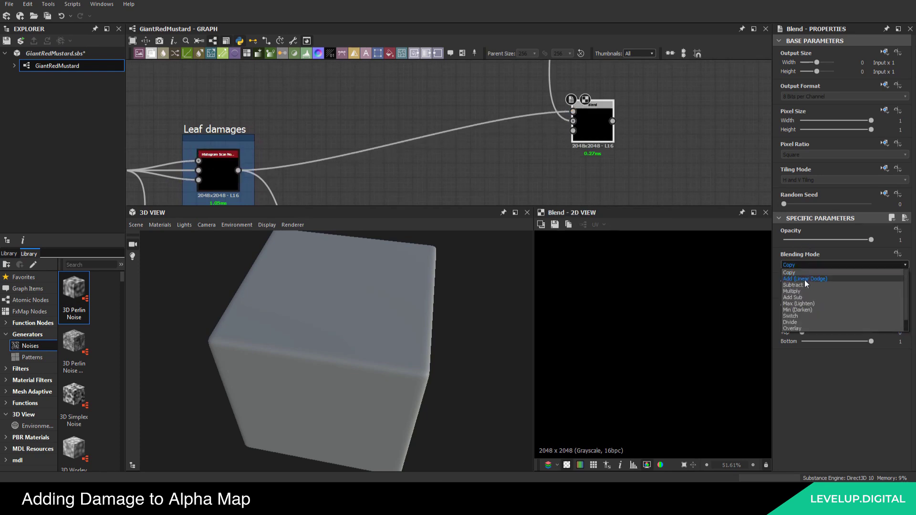
{"action": "left_click", "coordinate": [803, 285]}
Preview the alpha Subtract Blend and raise the Histogram Scan Non-Uniform position to 0.33 to punch damage holes
{"action": "middle_click_drag", "start_coordinate": [239, 155], "coordinate": [235, 135]}
{"action": "double_click", "coordinate": [219, 155]}
{"action": "double_click", "coordinate": [587, 116]}
{"action": "left_click", "coordinate": [201, 143]}
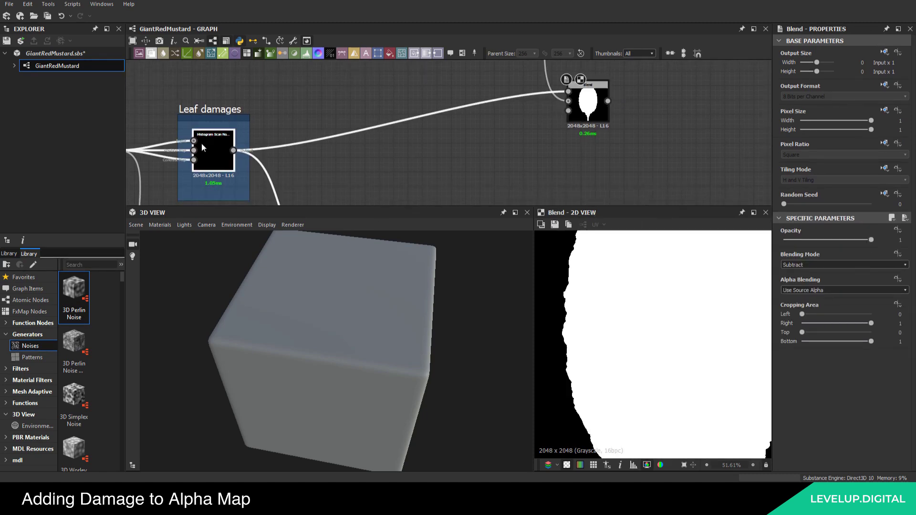
{"action": "left_click_drag", "start_coordinate": [788, 279], "coordinate": [813, 280]}
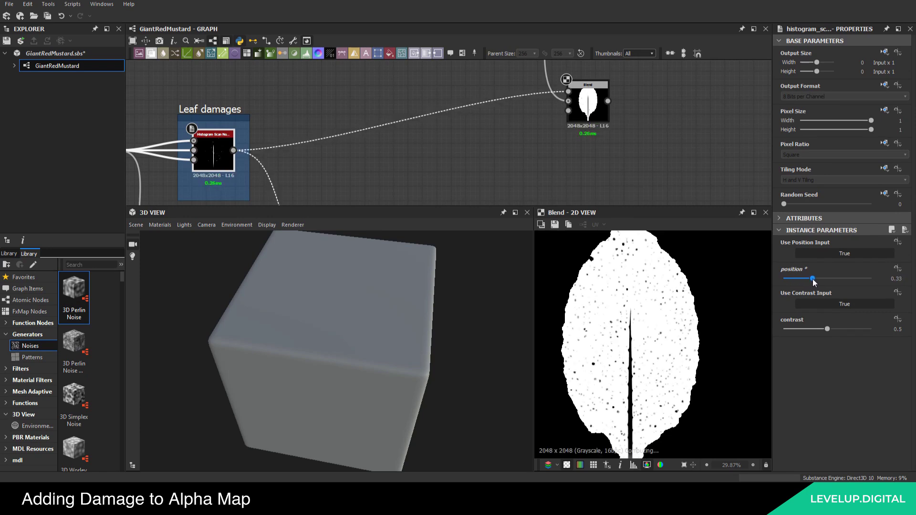
Add another Blend node near the alpha Subtract Blend in the graph
{"action": "scroll", "coordinate": [498, 101], "scroll_direction": "down", "scroll_amount": 6}
{"action": "scroll", "coordinate": [434, 143], "scroll_direction": "up", "scroll_amount": 4}
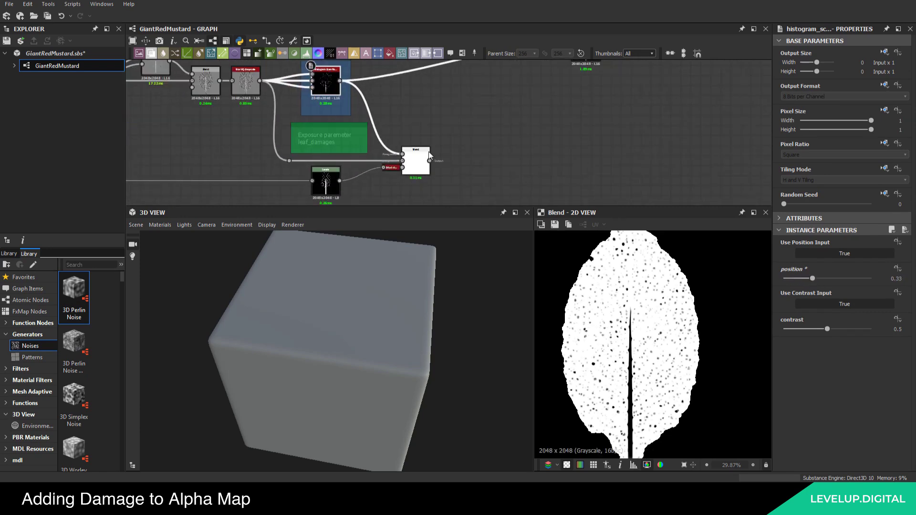
{"action": "left_click", "coordinate": [468, 93]}
{"action": "middle_click_drag", "start_coordinate": [468, 93], "coordinate": [375, 145]}
{"action": "scroll", "coordinate": [375, 145], "scroll_direction": "down", "scroll_amount": 4}
{"action": "scroll", "coordinate": [420, 124], "scroll_direction": "up", "scroll_amount": 5}
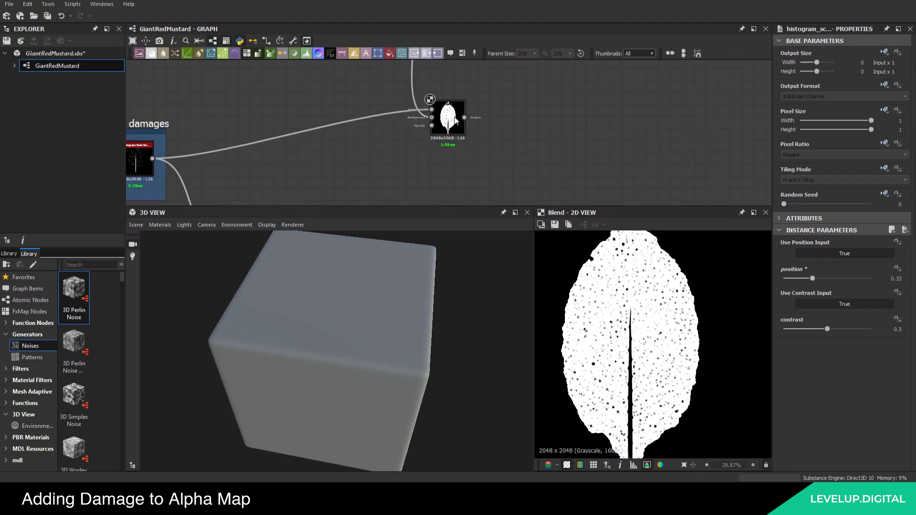
{"action": "left_click", "coordinate": [448, 122]}
{"action": "scroll", "coordinate": [641, 372], "scroll_direction": "up", "scroll_amount": 3}
{"action": "scroll", "coordinate": [644, 375], "scroll_direction": "down", "scroll_amount": 3}
{"action": "mouse_move", "coordinate": [450, 146]}
{"action": "middle_mouse_down"}
{"action": "mouse_move", "coordinate": [467, 122]}
{"action": "mouse_move", "coordinate": [436, 149]}
{"action": "middle_mouse_up"}
{"action": "scroll", "coordinate": [467, 124], "scroll_direction": "down", "scroll_amount": 5}
{"action": "left_click", "coordinate": [455, 142]}
{"action": "key", "text": "space"}
{"action": "type", "text": "bl"}
{"action": "left_click", "coordinate": [480, 159]}
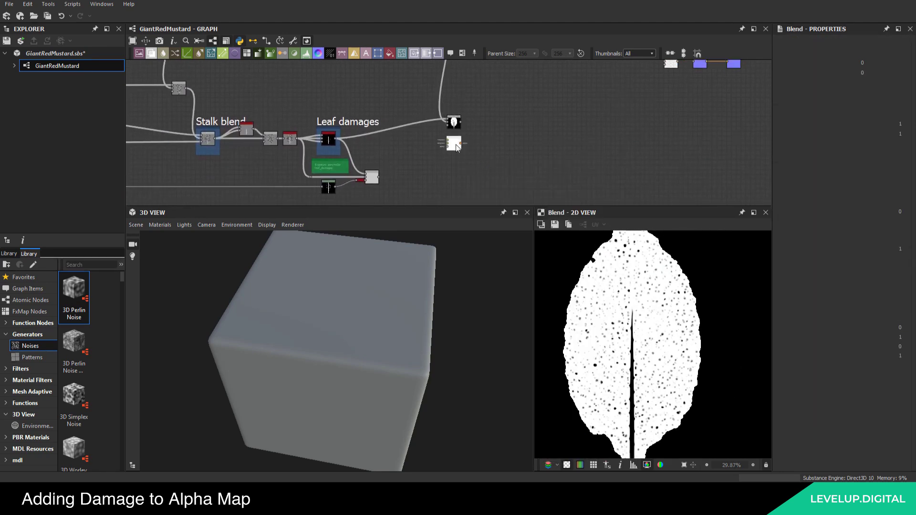
Position the new Blend and connect the alpha Subtract Blend output to its Background input
{"action": "scroll", "coordinate": [456, 145], "scroll_direction": "up", "scroll_amount": 3}
{"action": "left_click_drag", "start_coordinate": [459, 144], "coordinate": [467, 144]}
{"action": "mouse_move", "coordinate": [450, 102]}
{"action": "left_mouse_down"}
{"action": "mouse_move", "coordinate": [430, 113]}
{"action": "mouse_move", "coordinate": [449, 118]}
{"action": "mouse_move", "coordinate": [465, 156]}
{"action": "left_mouse_up"}
Connect the stalk mask Levels output to the new Blend's Foreground and route the link below the nodes through a dot
{"action": "scroll", "coordinate": [406, 152], "scroll_direction": "down", "scroll_amount": 2}
{"action": "middle_click_drag", "start_coordinate": [301, 160], "coordinate": [309, 133]}
{"action": "scroll", "coordinate": [310, 148], "scroll_direction": "up", "scroll_amount": 2}
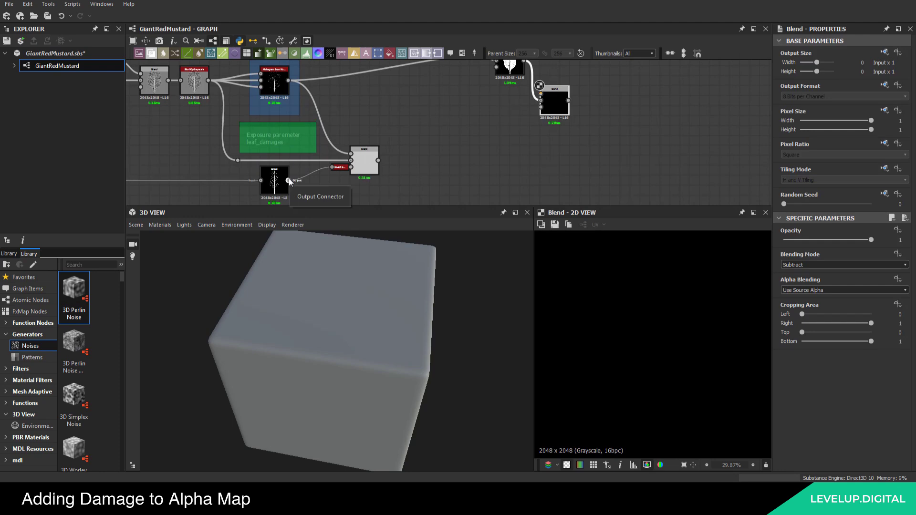
{"action": "left_click_drag", "start_coordinate": [288, 180], "coordinate": [541, 94]}
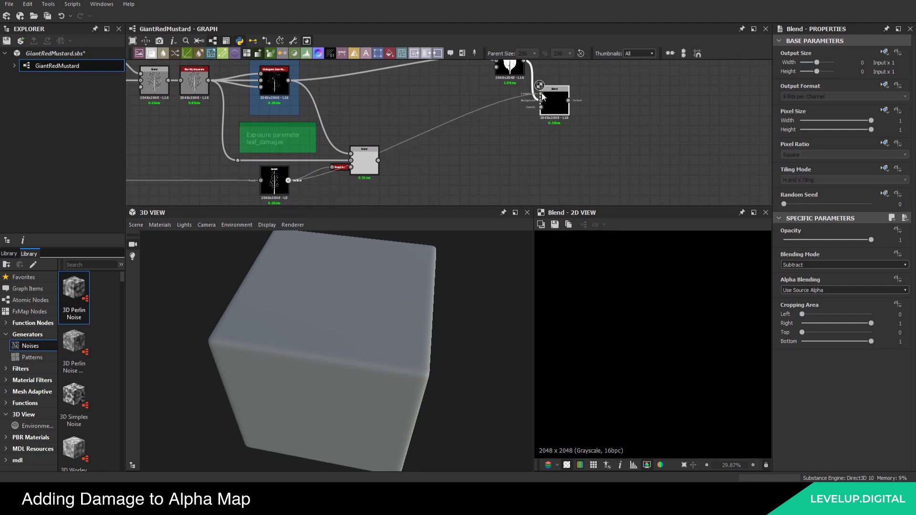
{"action": "middle_click_drag", "start_coordinate": [436, 138], "coordinate": [436, 124]}
{"action": "left_click_drag", "start_coordinate": [412, 124], "coordinate": [480, 167]}
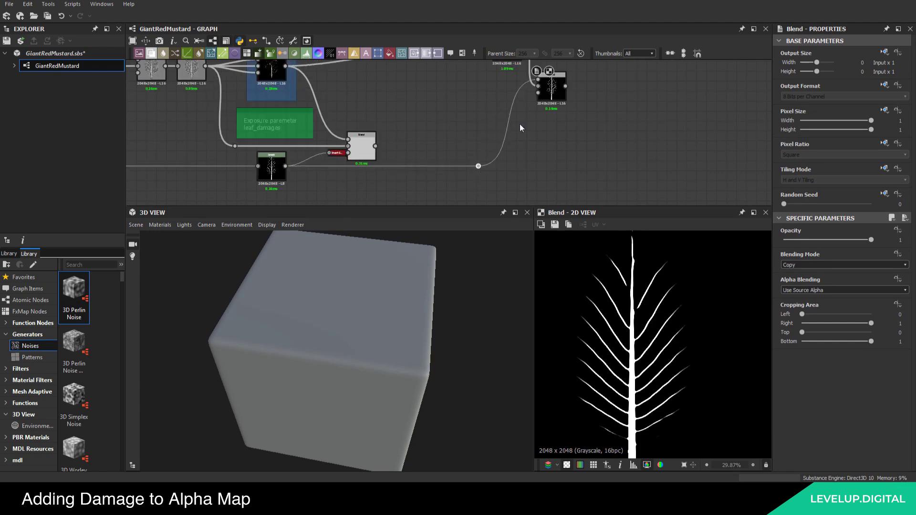
Set the new Blend's blending mode to Max (Lighten) to keep the stalk and veins intact in the alpha
{"action": "middle_click_drag", "start_coordinate": [532, 115], "coordinate": [463, 164]}
{"action": "left_click", "coordinate": [486, 141]}
{"action": "left_click", "coordinate": [837, 265]}
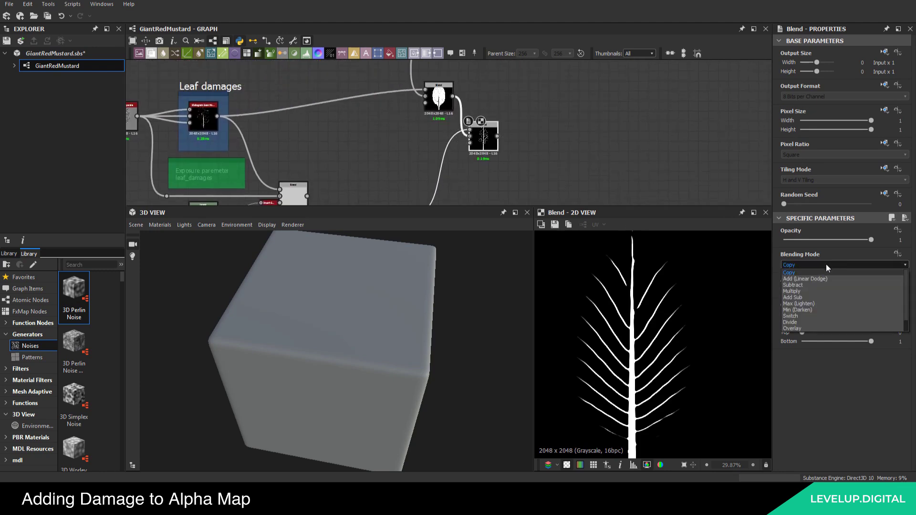
{"action": "left_click", "coordinate": [806, 302]}
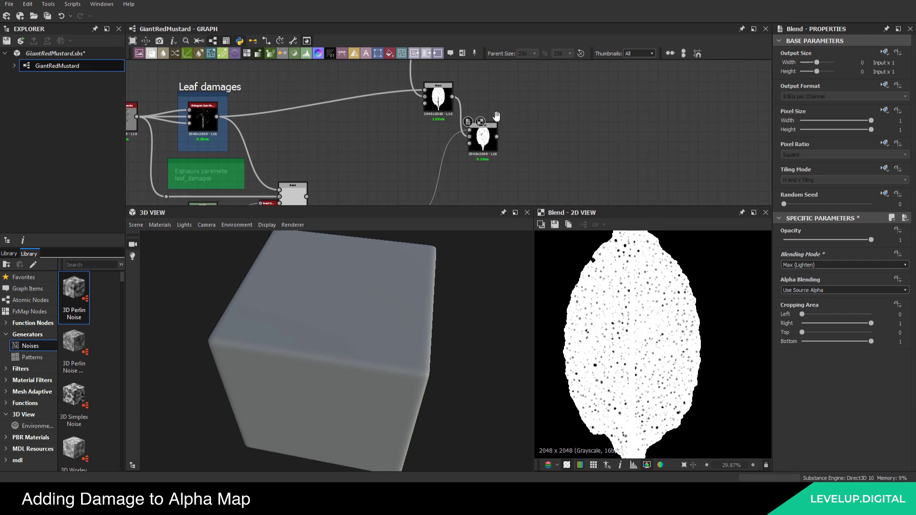
Set the Leaf damages Histogram Scan Non-Uniform position to 0
{"action": "middle_click_drag", "start_coordinate": [501, 117], "coordinate": [501, 128]}
{"action": "left_click", "coordinate": [206, 128]}
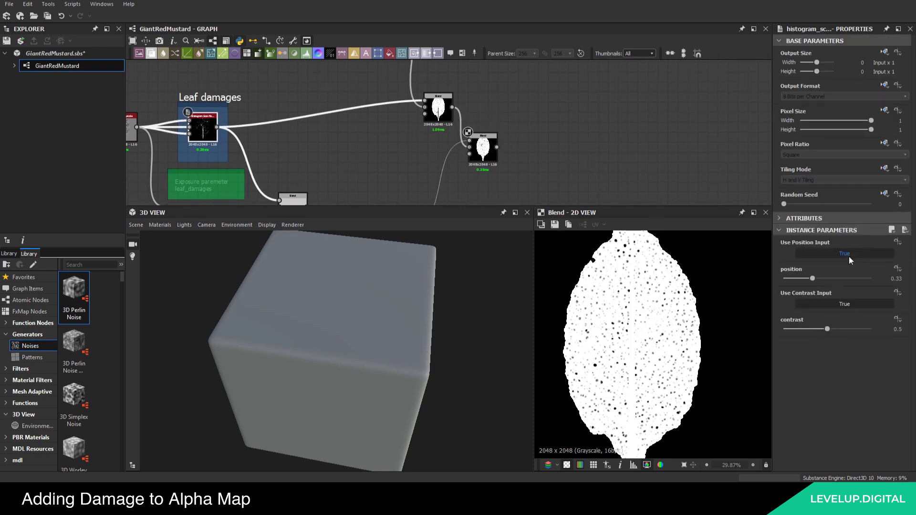
{"action": "left_click_drag", "start_coordinate": [813, 278], "coordinate": [762, 271]}
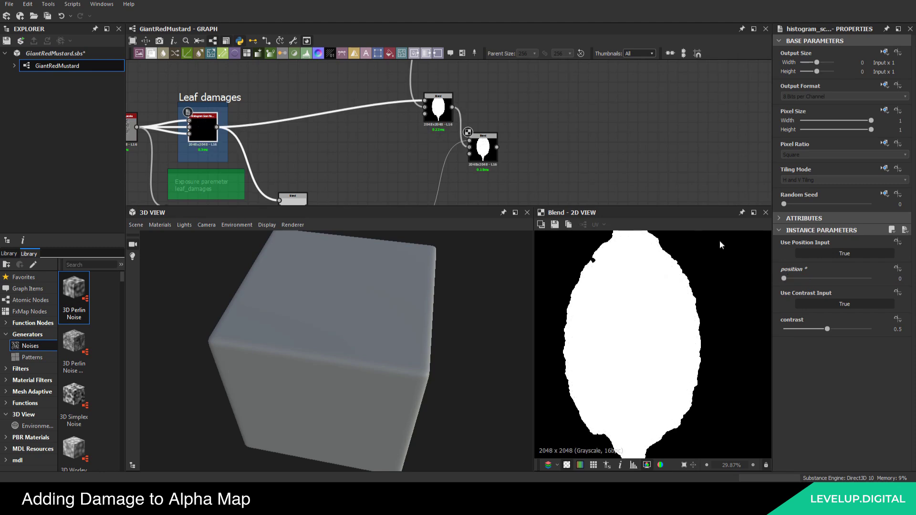
Frame the Max (Lighten) Blend and title the frame "opacity"
{"action": "scroll", "coordinate": [476, 124], "scroll_direction": "down", "scroll_amount": 3}
{"action": "middle_click_drag", "start_coordinate": [477, 125], "coordinate": [450, 108]}
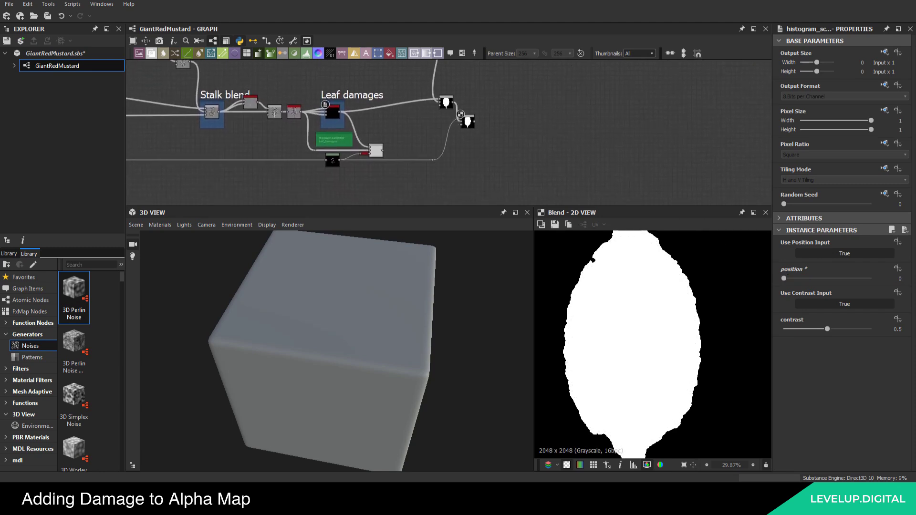
{"action": "scroll", "coordinate": [429, 143], "scroll_direction": "up", "scroll_amount": 3}
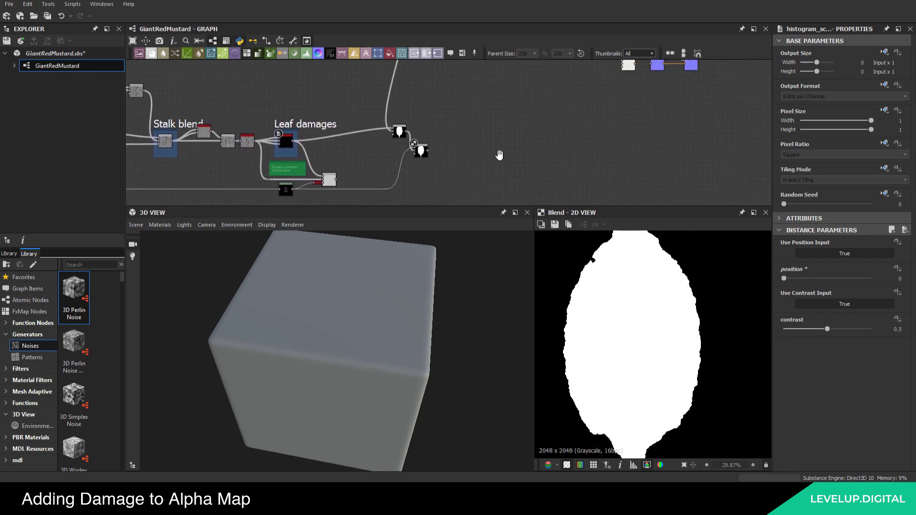
{"action": "left_click", "coordinate": [431, 155]}
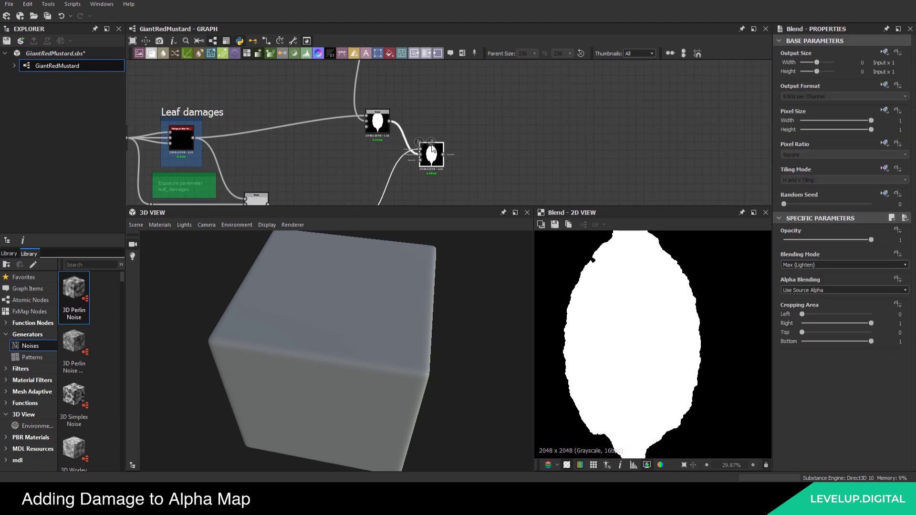
{"action": "left_click", "coordinate": [461, 54]}
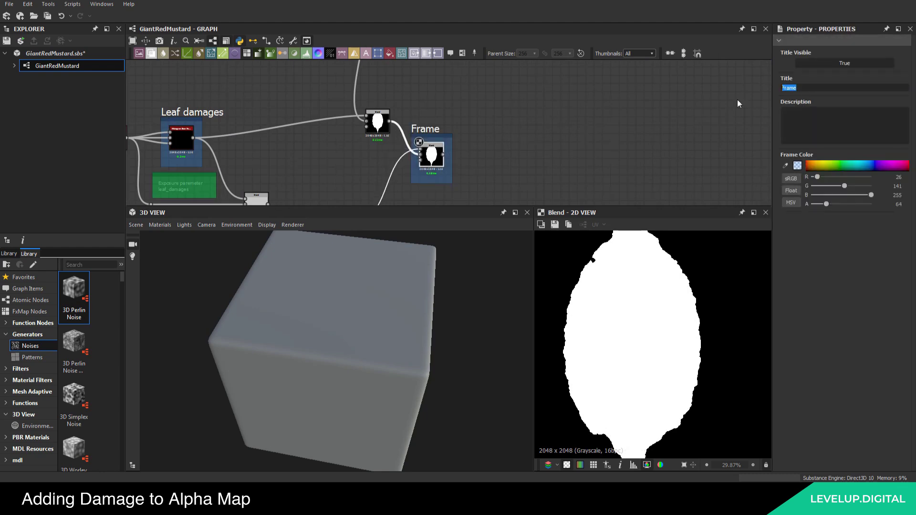
{"action": "type", "text": "opacity"}
{"action": "key", "text": "Return"}
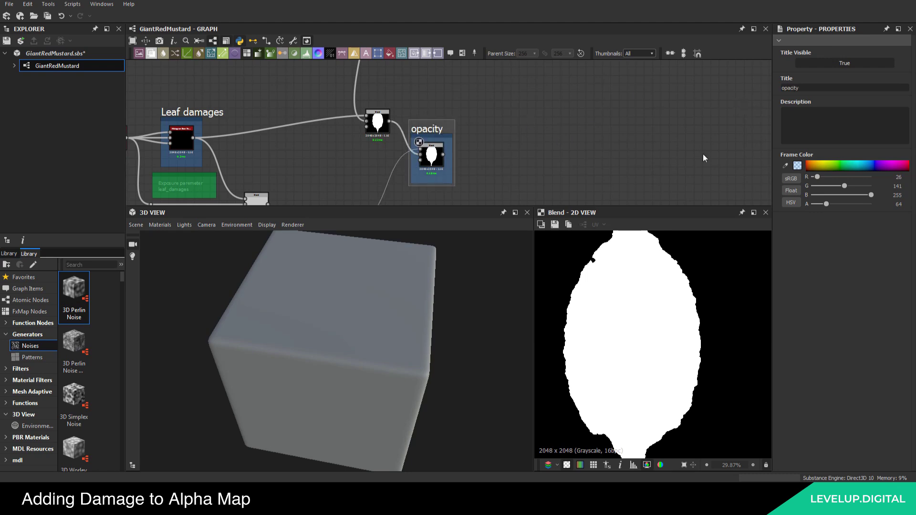
Colour the opacity frame black with an alpha of 127 and save the package
{"action": "left_click_drag", "start_coordinate": [813, 179], "coordinate": [810, 177]}
{"action": "mouse_move", "coordinate": [817, 187]}
{"action": "left_mouse_down"}
{"action": "mouse_move", "coordinate": [806, 189]}
{"action": "mouse_move", "coordinate": [863, 204]}
{"action": "mouse_move", "coordinate": [810, 204]}
{"action": "left_mouse_up"}
{"action": "scroll", "coordinate": [457, 136], "scroll_direction": "down", "scroll_amount": 4}
{"action": "scroll", "coordinate": [457, 136], "scroll_direction": "up", "scroll_amount": 4}
{"action": "left_click_drag", "start_coordinate": [829, 205], "coordinate": [840, 204]}
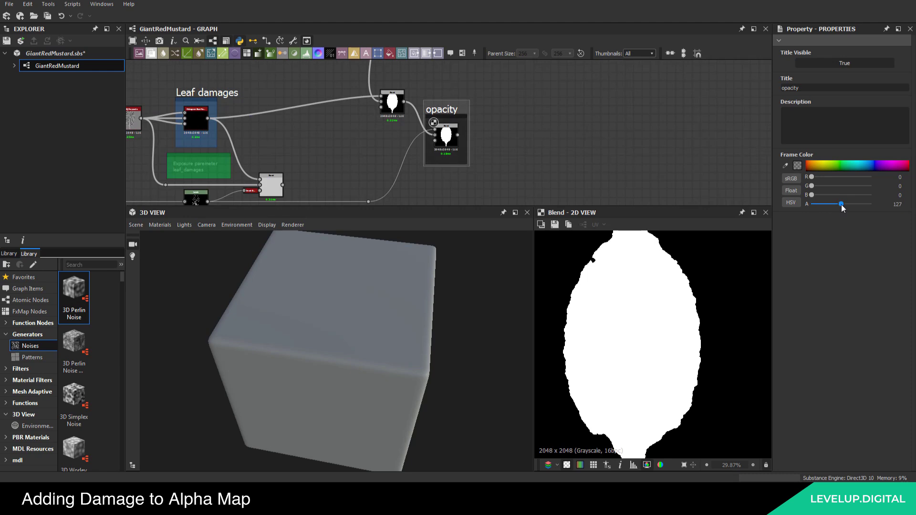
{"action": "left_click", "coordinate": [47, 16]}
Preview the Subtract Blend of the leaf height and inspect the whole leaf
{"action": "scroll", "coordinate": [488, 133], "scroll_direction": "down", "scroll_amount": 4}
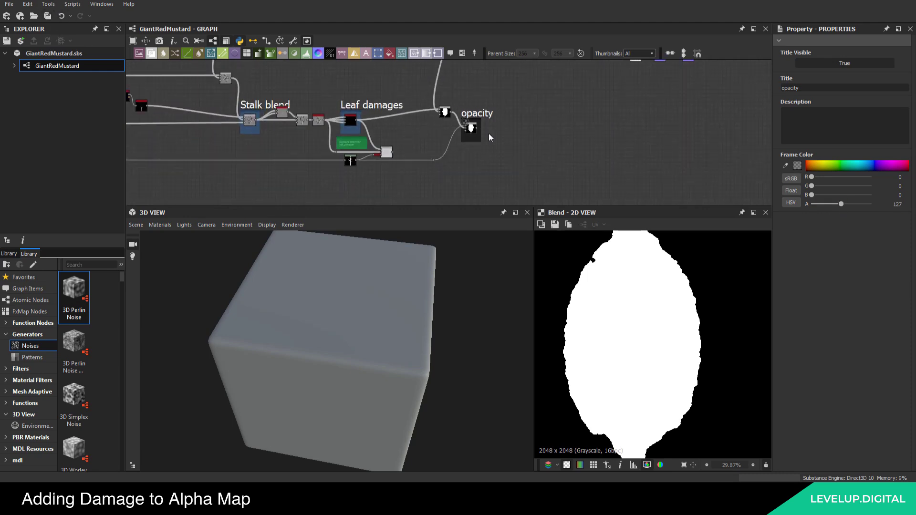
{"action": "left_click", "coordinate": [393, 158]}
{"action": "middle_click_drag", "start_coordinate": [405, 150], "coordinate": [379, 150]}
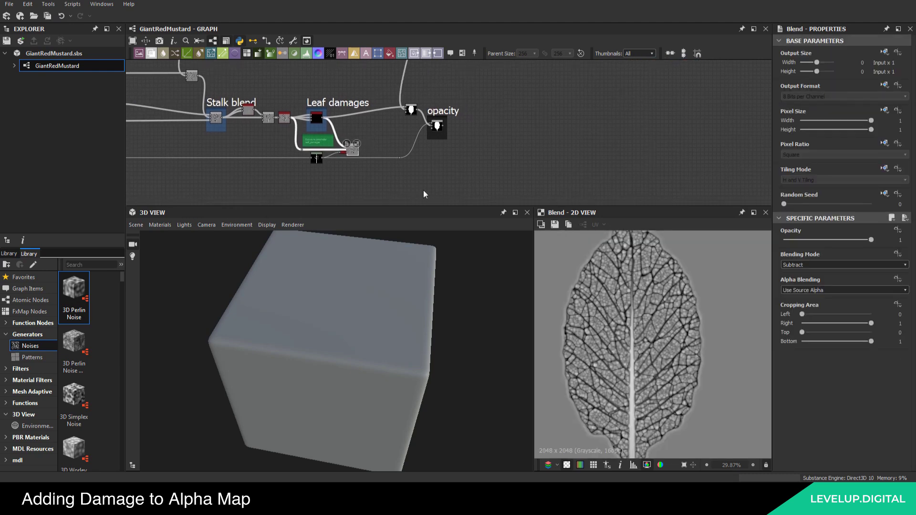
{"action": "middle_click_drag", "start_coordinate": [679, 295], "coordinate": [667, 308]}
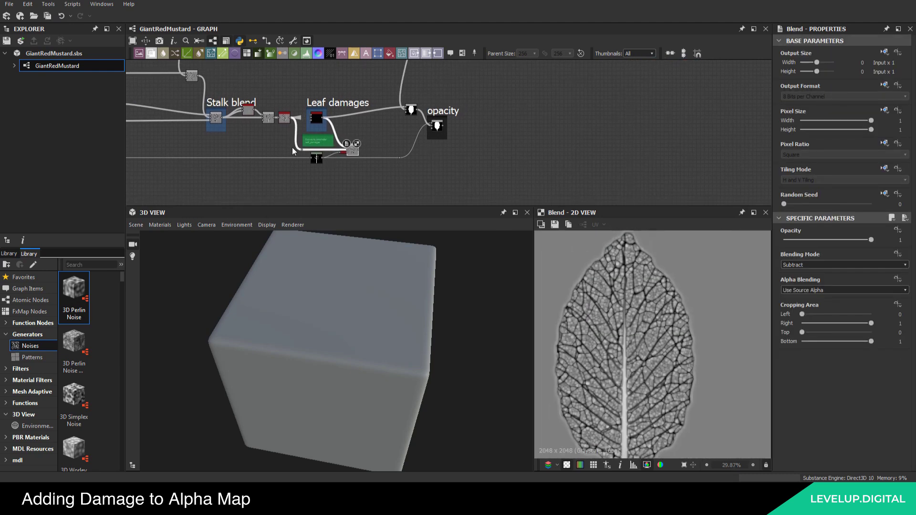
Frame the height Subtract Blend with the title "Leaf output height" and save the package
{"action": "scroll", "coordinate": [350, 156], "scroll_direction": "up", "scroll_amount": 5}
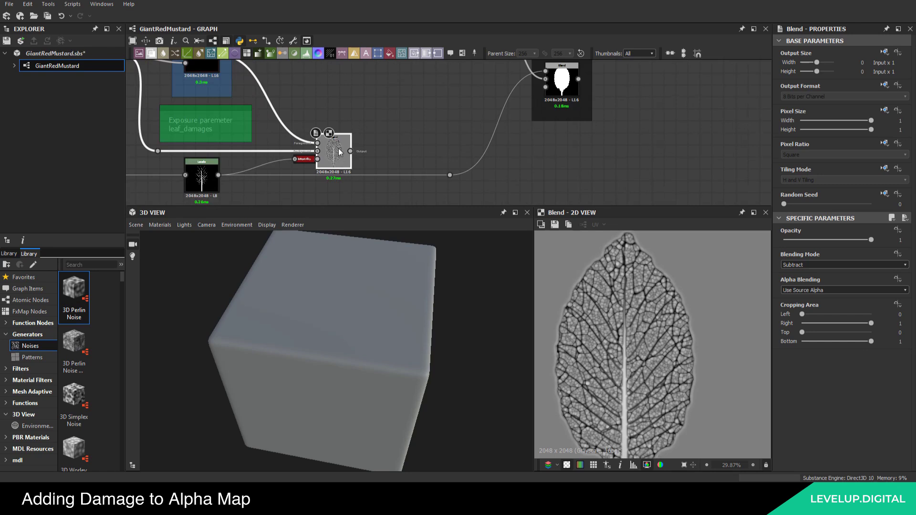
{"action": "left_click", "coordinate": [463, 53]}
{"action": "double_click", "coordinate": [815, 87]}
{"action": "type", "text": "Leaf "}
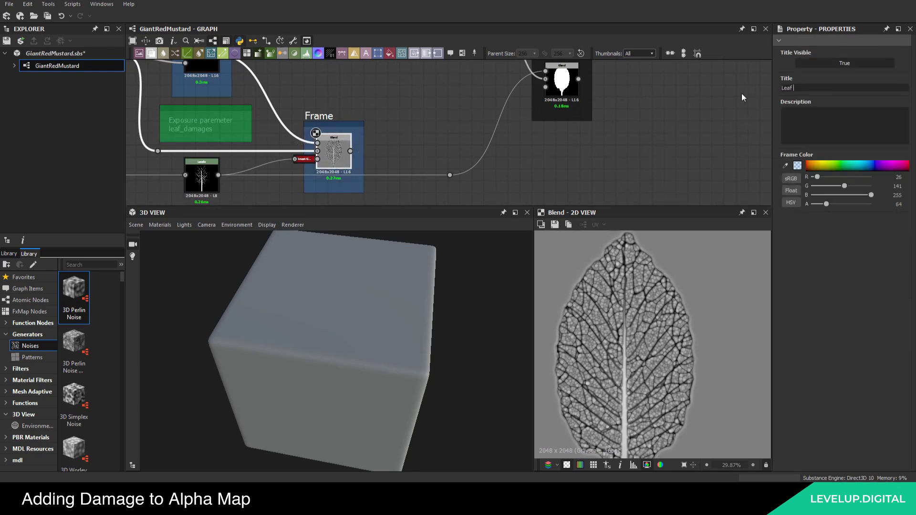
{"action": "type", "text": "output height"}
{"action": "key", "text": "Return"}
{"action": "left_click", "coordinate": [49, 15]}
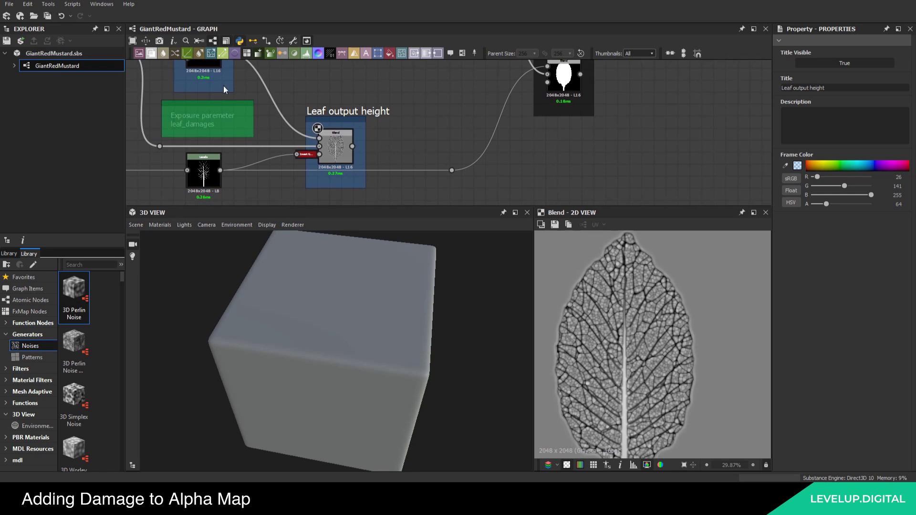
Add an RGBA Merge node in the empty area beyond the opacity frame
{"action": "scroll", "coordinate": [439, 130], "scroll_direction": "down", "scroll_amount": 10}
{"action": "scroll", "coordinate": [461, 175], "scroll_direction": "up", "scroll_amount": 5}
{"action": "middle_click_drag", "start_coordinate": [495, 150], "coordinate": [469, 131]}
{"action": "right_click", "coordinate": [471, 130]}
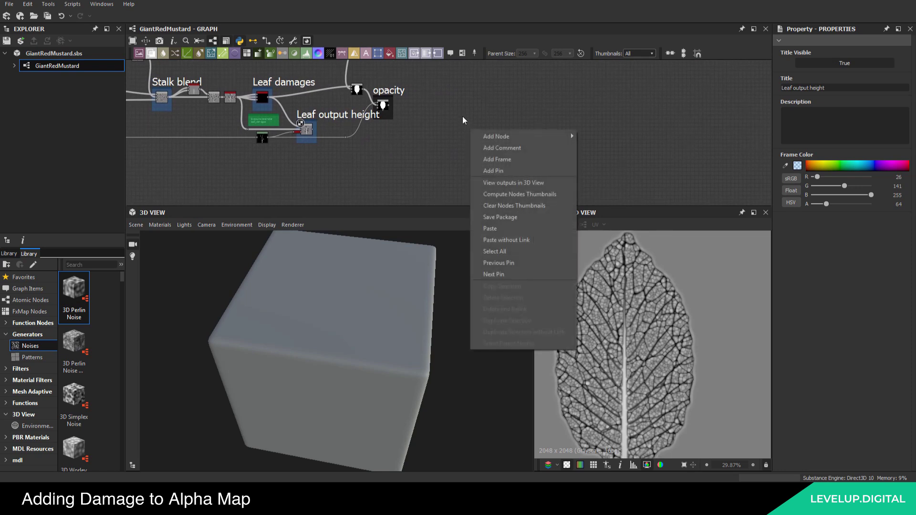
{"action": "key", "text": "space"}
{"action": "type", "text": "rgba"}
{"action": "left_click", "coordinate": [508, 139]}
{"action": "scroll", "coordinate": [458, 126], "scroll_direction": "up", "scroll_amount": 4}
{"action": "left_click_drag", "start_coordinate": [469, 110], "coordinate": [436, 114]}
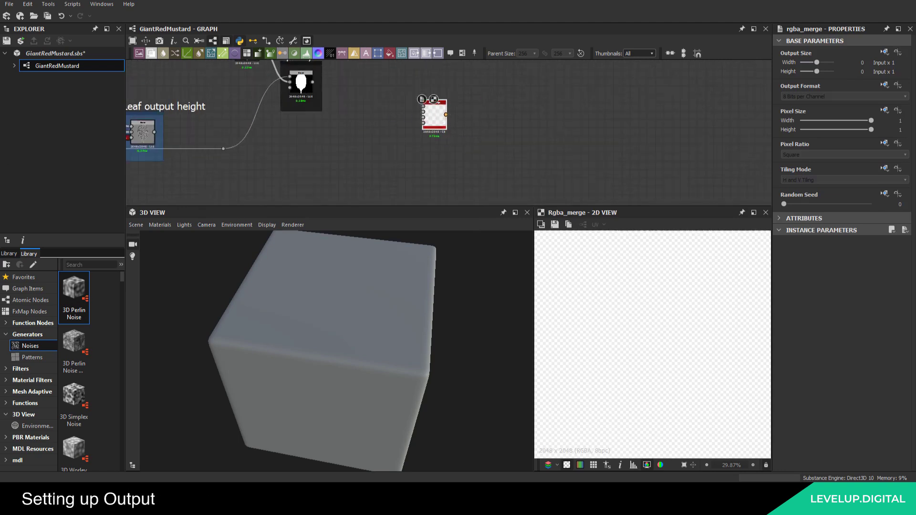
Examine the Giant Red Mustard reference photos for leaf colour and vein appearance, and return to the graph
{"action": "middle_click_drag", "start_coordinate": [450, 107], "coordinate": [412, 119]}
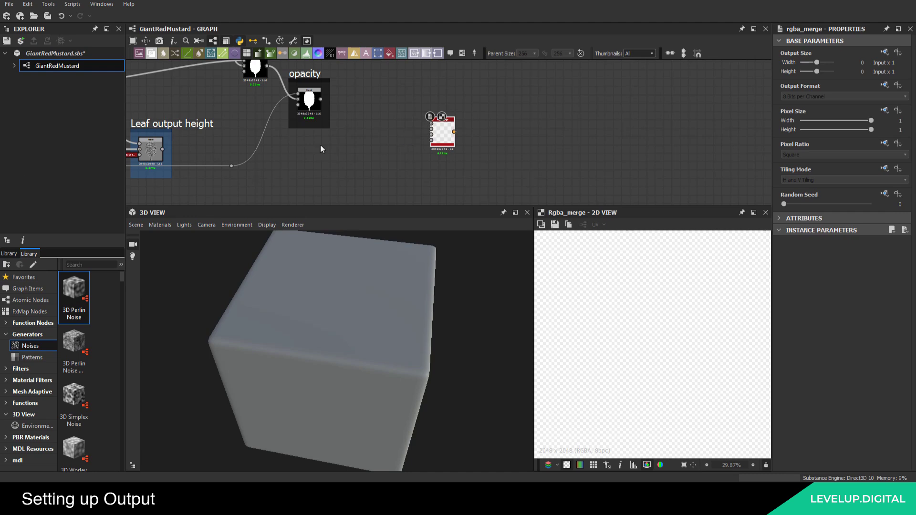
{"action": "middle_click_drag", "start_coordinate": [433, 141], "coordinate": [439, 158]}
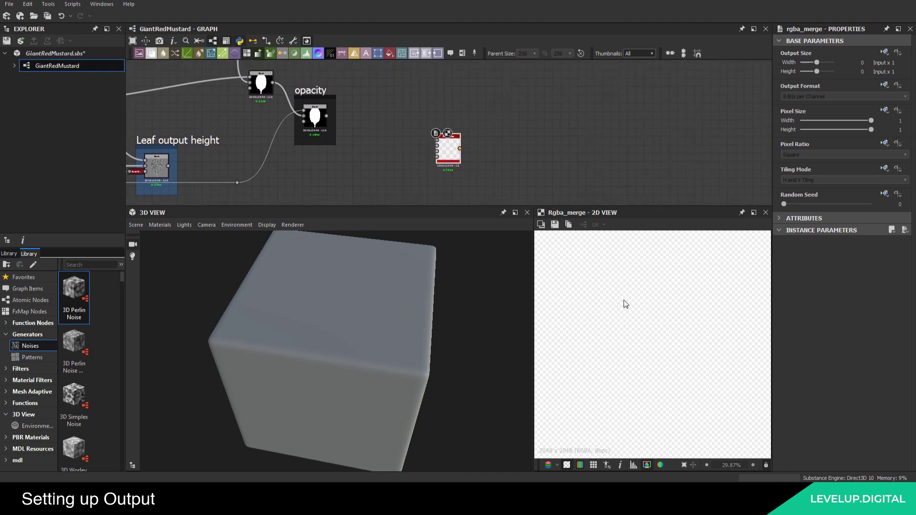
{"action": "left_click_drag", "start_coordinate": [386, 280], "coordinate": [403, 290]}
{"action": "scroll", "coordinate": [377, 175], "scroll_direction": "down", "scroll_amount": 6}
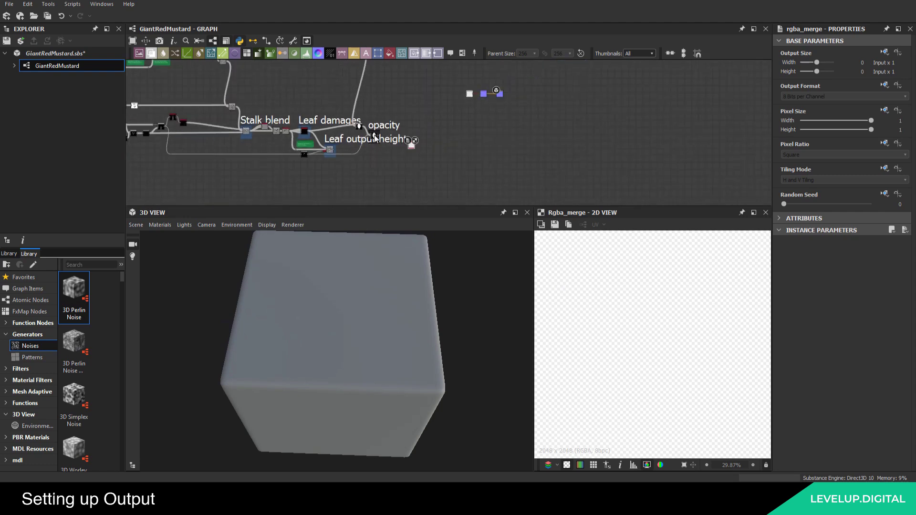
{"action": "scroll", "coordinate": [375, 177], "scroll_direction": "up", "scroll_amount": 5}
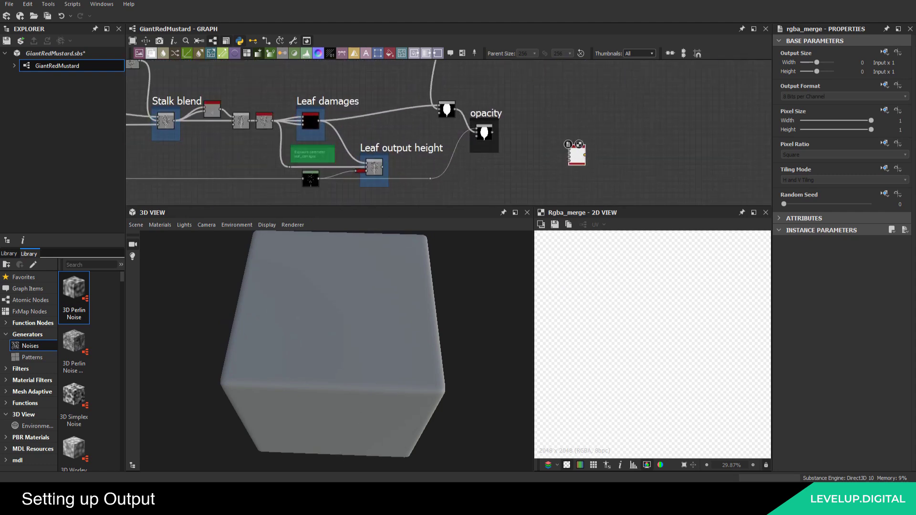
{"action": "left_click", "coordinate": [363, 503]}
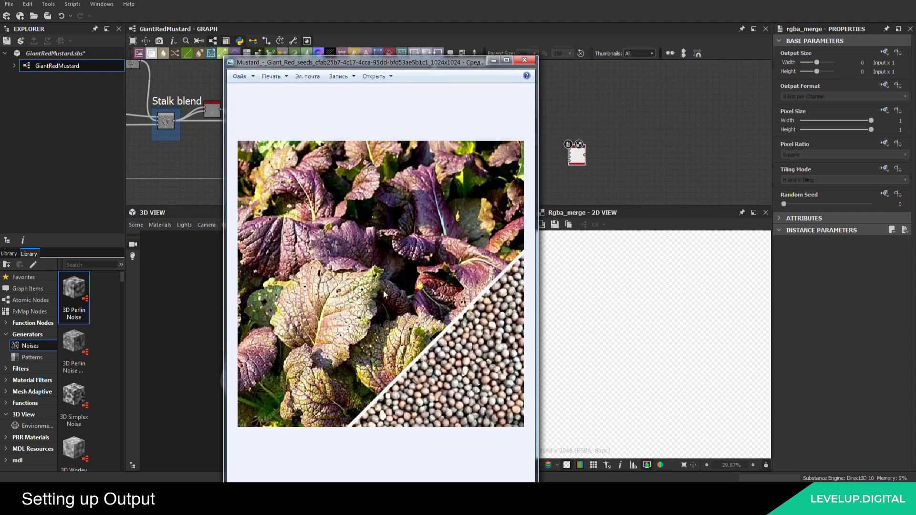
{"action": "key", "text": "Right"}
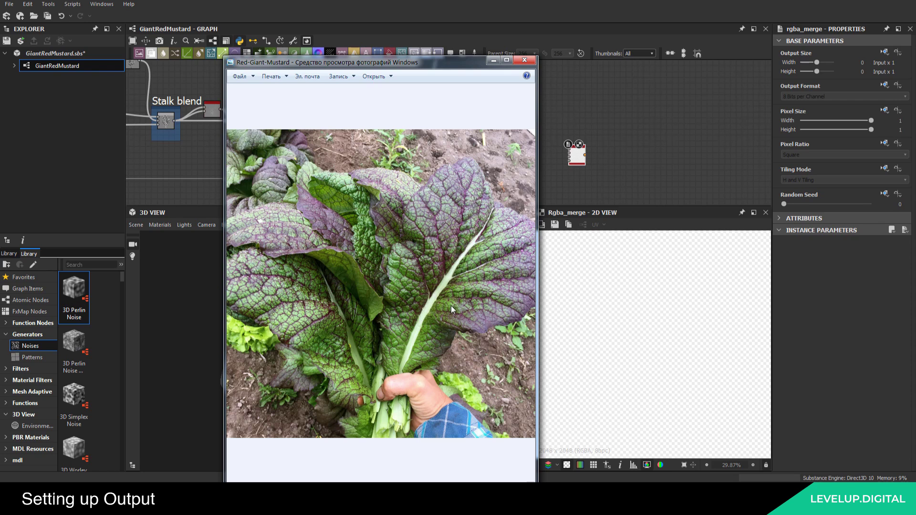
{"action": "left_click", "coordinate": [594, 192]}
{"action": "right_click", "coordinate": [557, 176]}
{"action": "left_click", "coordinate": [517, 122]}
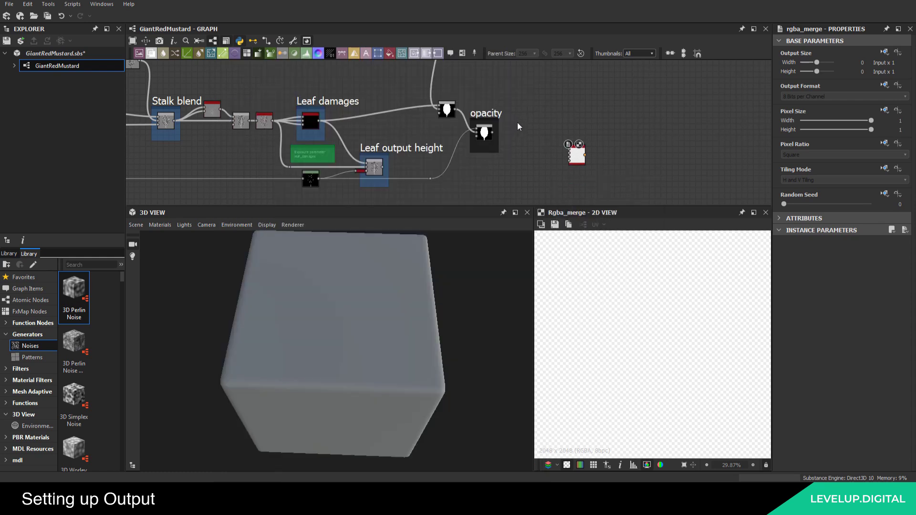
Connect the output of the opacity Blend to the A input of the RGBA Merge node
{"action": "middle_click_drag", "start_coordinate": [493, 131], "coordinate": [461, 139]}
{"action": "scroll", "coordinate": [477, 165], "scroll_direction": "up", "scroll_amount": 3}
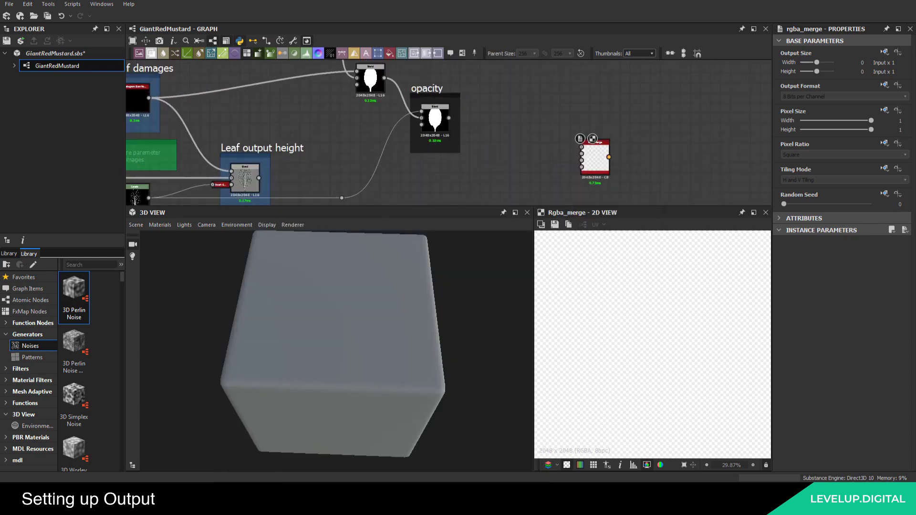
{"action": "middle_click_drag", "start_coordinate": [441, 138], "coordinate": [315, 123]}
{"action": "scroll", "coordinate": [325, 106], "scroll_direction": "up", "scroll_amount": 3}
{"action": "left_click_drag", "start_coordinate": [314, 104], "coordinate": [555, 194]}
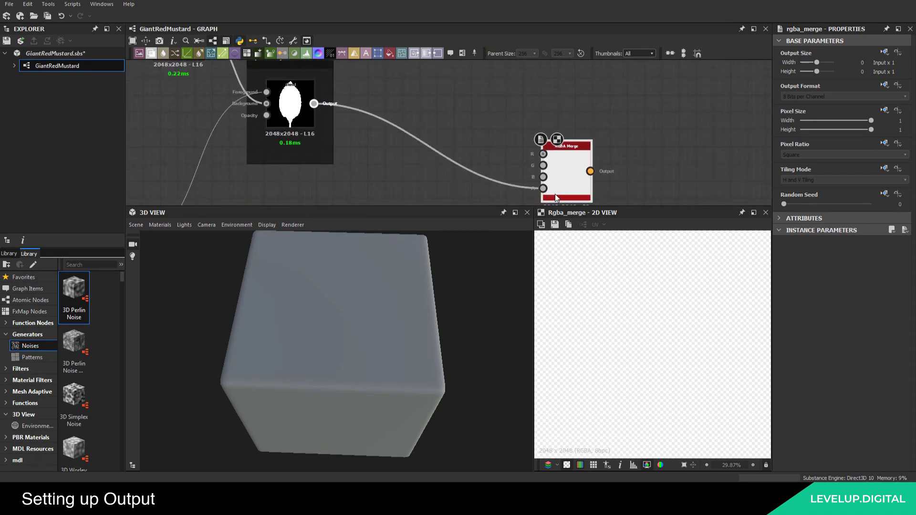
{"action": "scroll", "coordinate": [424, 152], "scroll_direction": "down", "scroll_amount": 3}
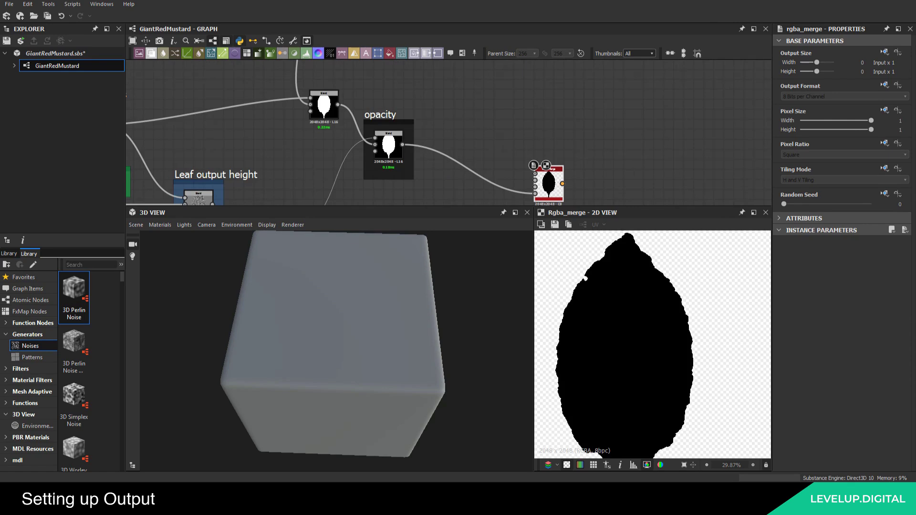
{"action": "scroll", "coordinate": [272, 171], "scroll_direction": "down", "scroll_amount": 2}
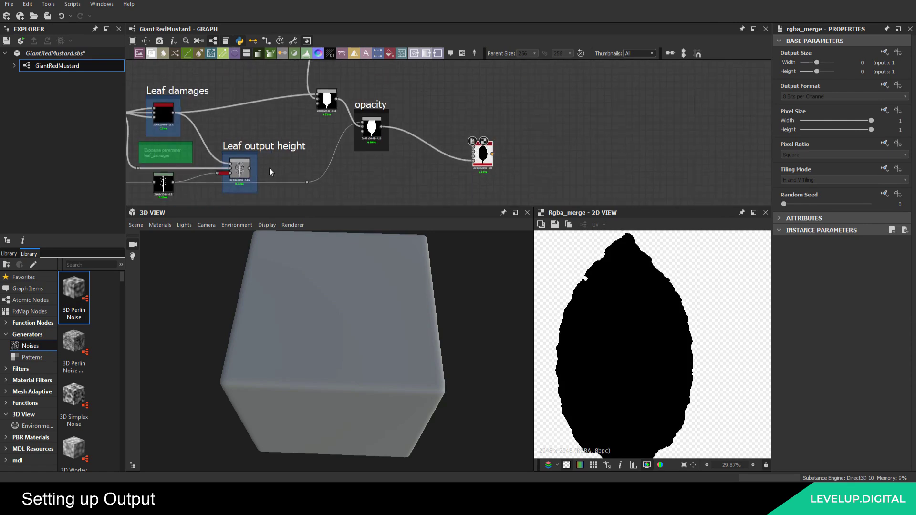
Connect the output of the Leaf output height Blend to the R input of the RGBA Merge node
{"action": "left_click_drag", "start_coordinate": [250, 170], "coordinate": [475, 147]}
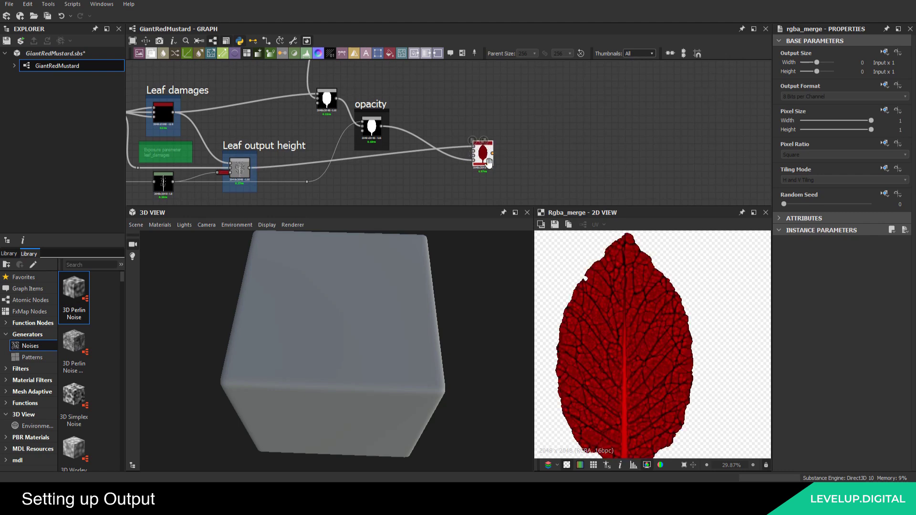
{"action": "middle_click_drag", "start_coordinate": [485, 168], "coordinate": [491, 124]}
{"action": "left_click_drag", "start_coordinate": [492, 124], "coordinate": [497, 132]}
{"action": "mouse_move", "coordinate": [497, 133]}
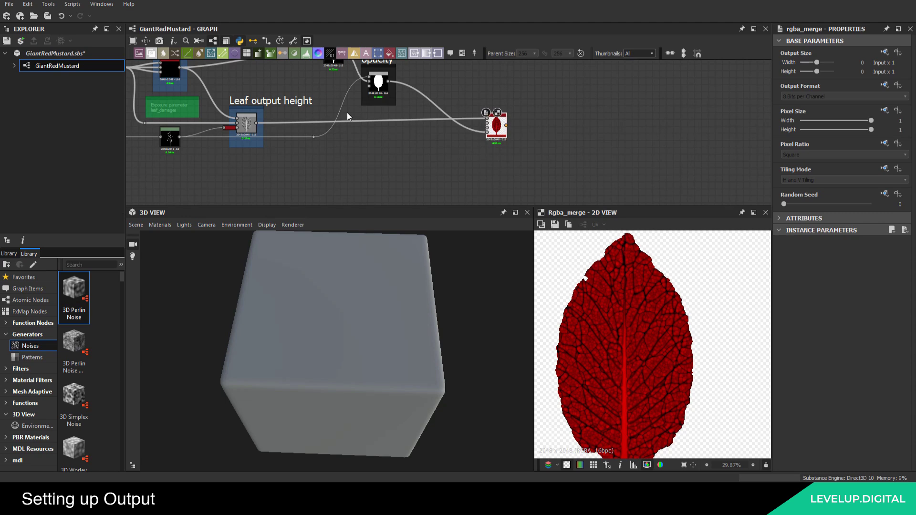
Locate the Histogram Scan that feeds the Stalk blend and examine its vein tree mask up close
{"action": "middle_click_drag", "start_coordinate": [251, 133], "coordinate": [299, 128]}
{"action": "scroll", "coordinate": [298, 128], "scroll_direction": "down", "scroll_amount": 4}
{"action": "middle_click_drag", "start_coordinate": [230, 116], "coordinate": [294, 147]}
{"action": "scroll", "coordinate": [294, 146], "scroll_direction": "up", "scroll_amount": 5}
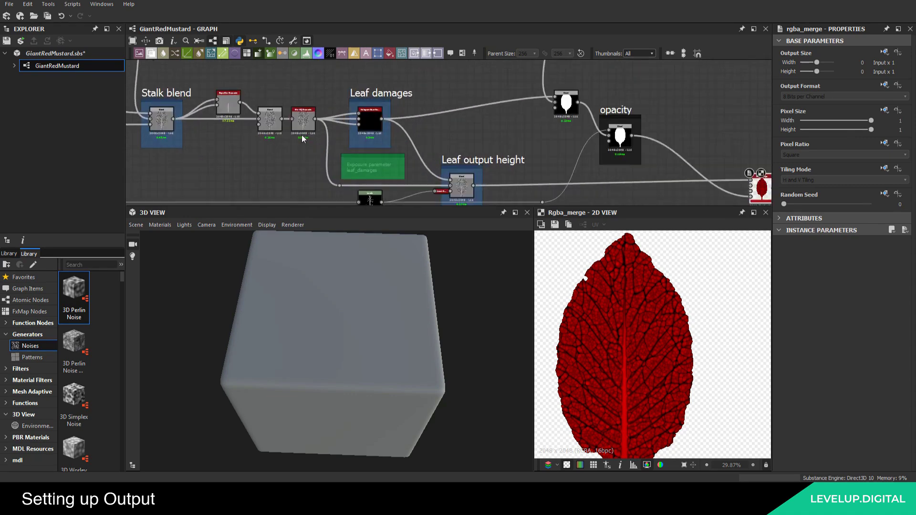
{"action": "scroll", "coordinate": [302, 117], "scroll_direction": "down", "scroll_amount": 2}
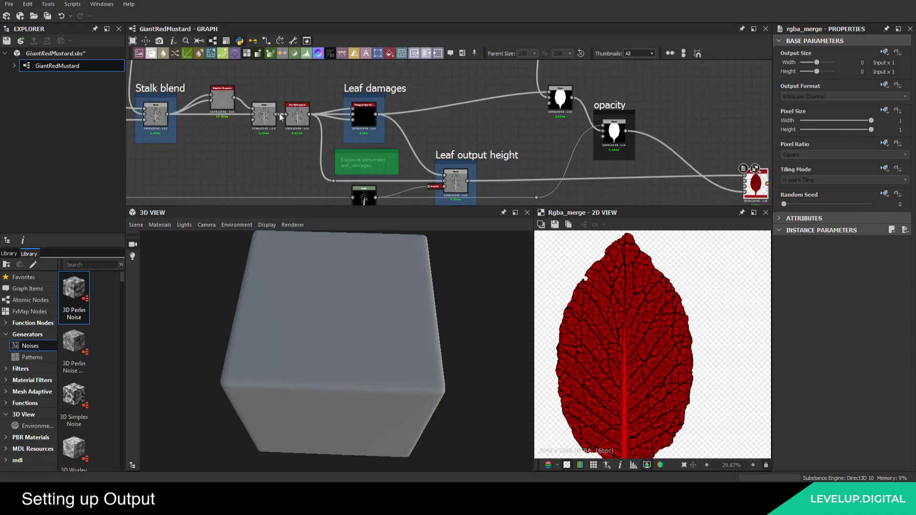
{"action": "scroll", "coordinate": [240, 115], "scroll_direction": "down", "scroll_amount": 3}
{"action": "middle_click_drag", "start_coordinate": [139, 118], "coordinate": [302, 116]}
{"action": "scroll", "coordinate": [306, 105], "scroll_direction": "up", "scroll_amount": 3}
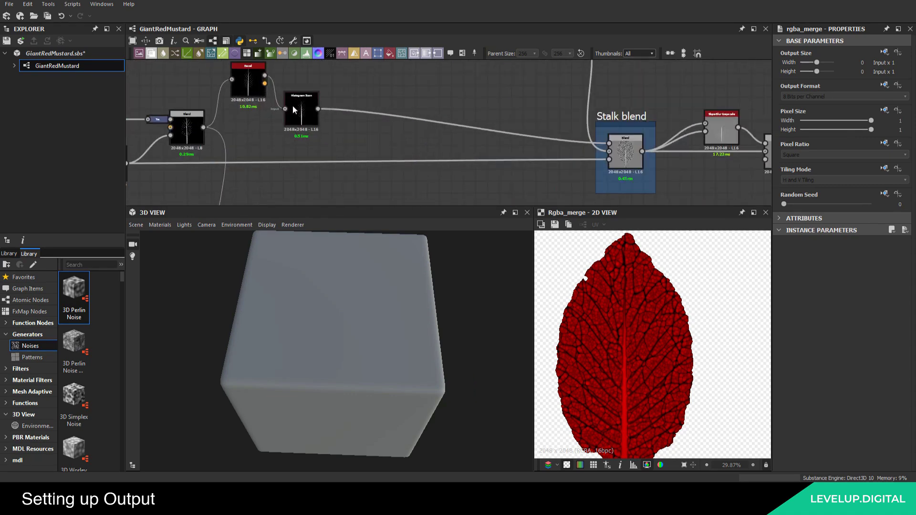
{"action": "double_click", "coordinate": [297, 138]}
{"action": "middle_click_drag", "start_coordinate": [460, 106], "coordinate": [361, 79]}
{"action": "scroll", "coordinate": [362, 79], "scroll_direction": "down", "scroll_amount": 3}
{"action": "scroll", "coordinate": [274, 100], "scroll_direction": "up", "scroll_amount": 4}
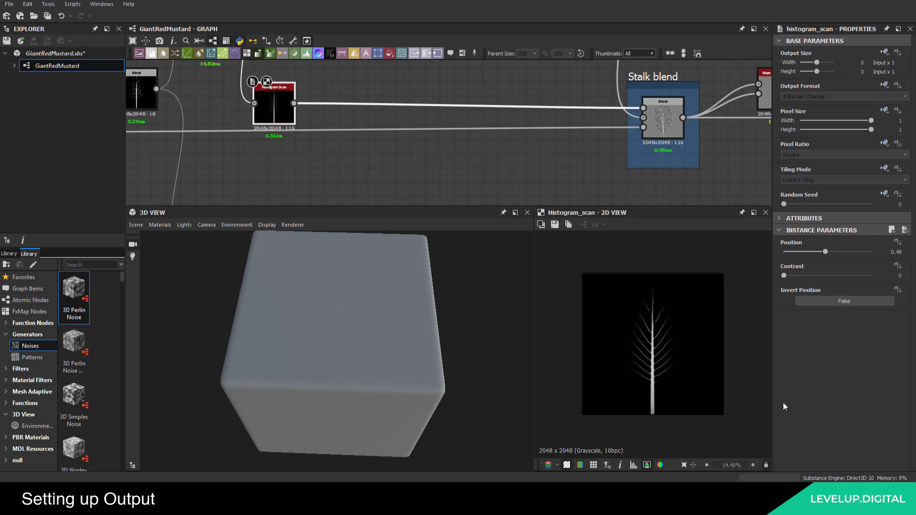
{"action": "scroll", "coordinate": [659, 366], "scroll_direction": "up", "scroll_amount": 5}
{"action": "middle_click_drag", "start_coordinate": [634, 156], "coordinate": [561, 145]}
{"action": "scroll", "coordinate": [669, 310], "scroll_direction": "up", "scroll_amount": 2}
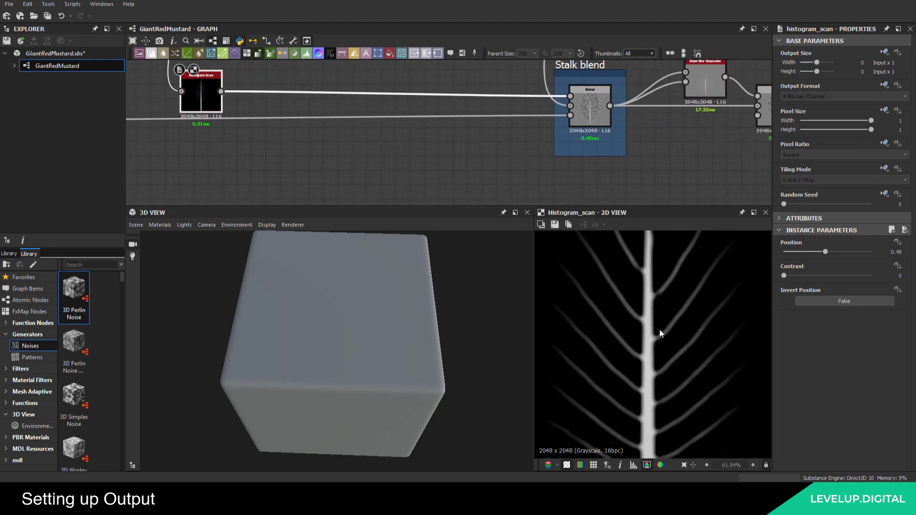
{"action": "middle_click_drag", "start_coordinate": [513, 131], "coordinate": [444, 129]}
{"action": "scroll", "coordinate": [442, 129], "scroll_direction": "down", "scroll_amount": 6}
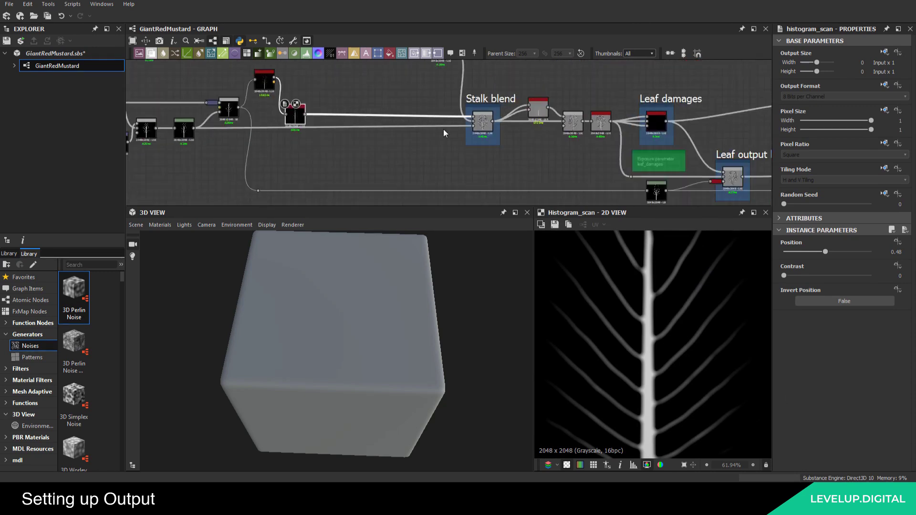
Connect the vein tree Histogram Scan output to the G input of the RGBA Merge node
{"action": "middle_click_drag", "start_coordinate": [631, 156], "coordinate": [475, 124]}
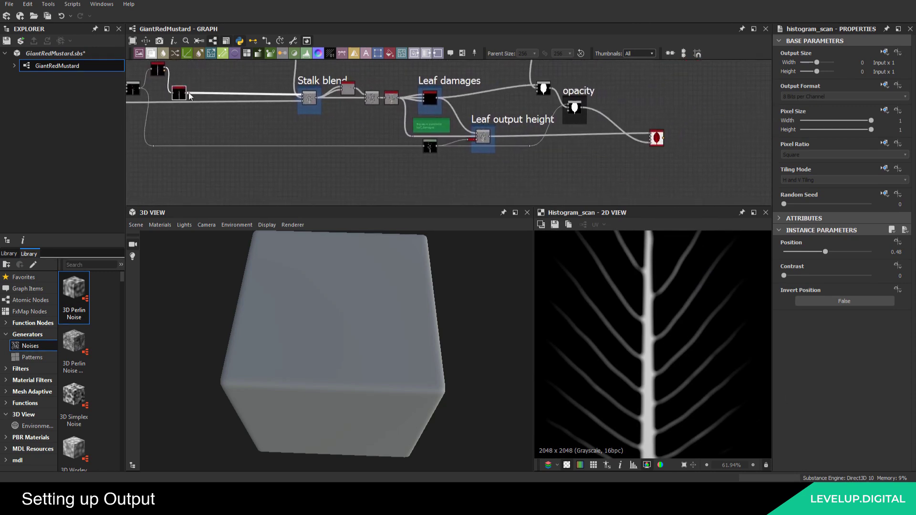
{"action": "scroll", "coordinate": [191, 92], "scroll_direction": "up", "scroll_amount": 3}
{"action": "left_click_drag", "start_coordinate": [180, 94], "coordinate": [510, 156]}
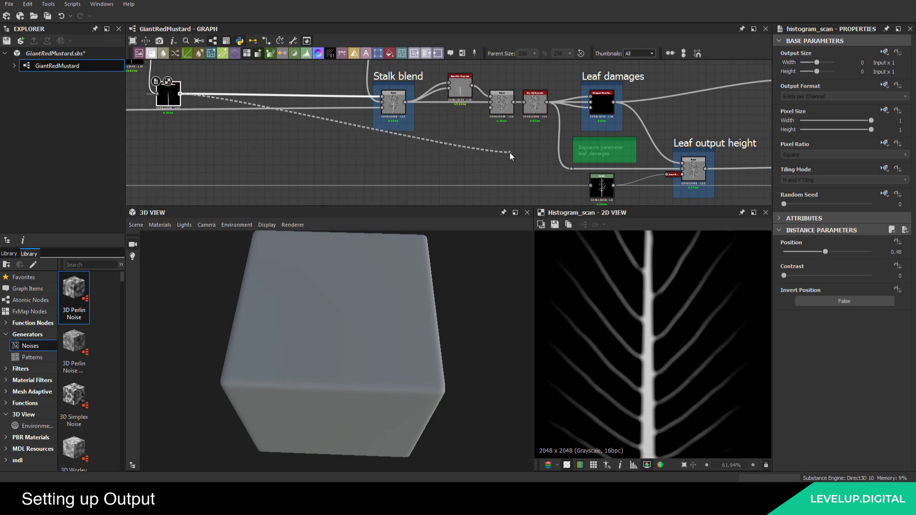
{"action": "middle_click_drag", "start_coordinate": [510, 153], "coordinate": [254, 143]}
{"action": "middle_click_drag", "start_coordinate": [650, 166], "coordinate": [423, 155]}
{"action": "scroll", "coordinate": [432, 151], "scroll_direction": "up", "scroll_amount": 3}
{"action": "left_click_drag", "start_coordinate": [431, 151], "coordinate": [559, 146]}
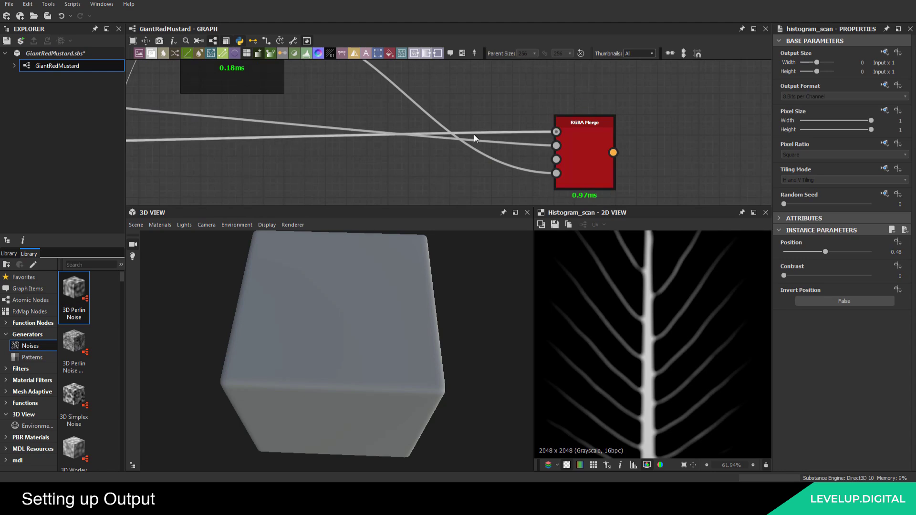
Reroute the Histogram Scan link to the RGBA Merge through a dot placed below the Stalk blend row
{"action": "scroll", "coordinate": [348, 142], "scroll_direction": "down", "scroll_amount": 8}
{"action": "middle_click_drag", "start_coordinate": [429, 146], "coordinate": [727, 162]}
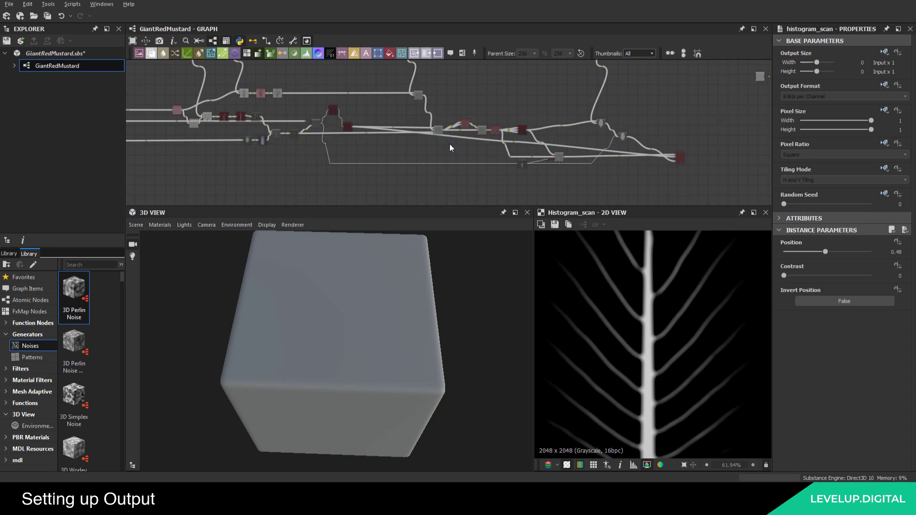
{"action": "left_click_drag", "start_coordinate": [514, 142], "coordinate": [370, 153]}
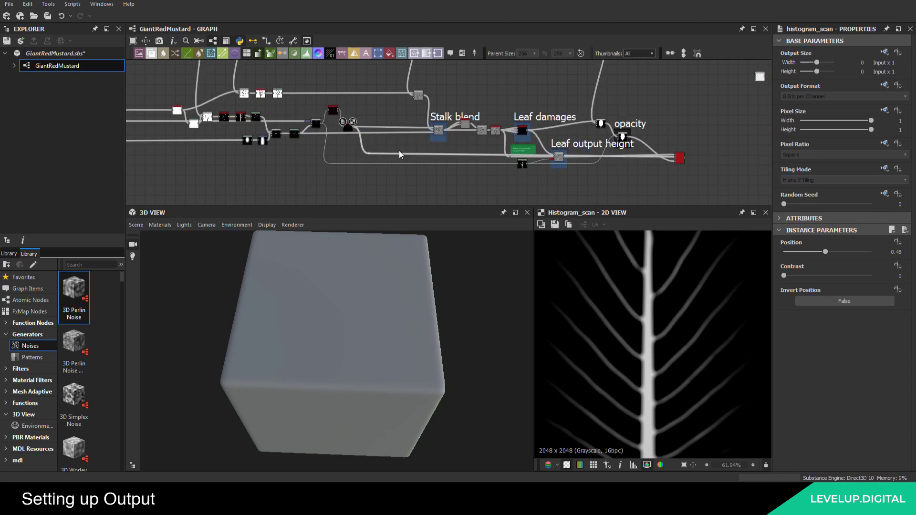
{"action": "scroll", "coordinate": [425, 139], "scroll_direction": "up", "scroll_amount": 3}
{"action": "middle_click_drag", "start_coordinate": [321, 155], "coordinate": [250, 126]}
{"action": "left_click", "coordinate": [256, 134]}
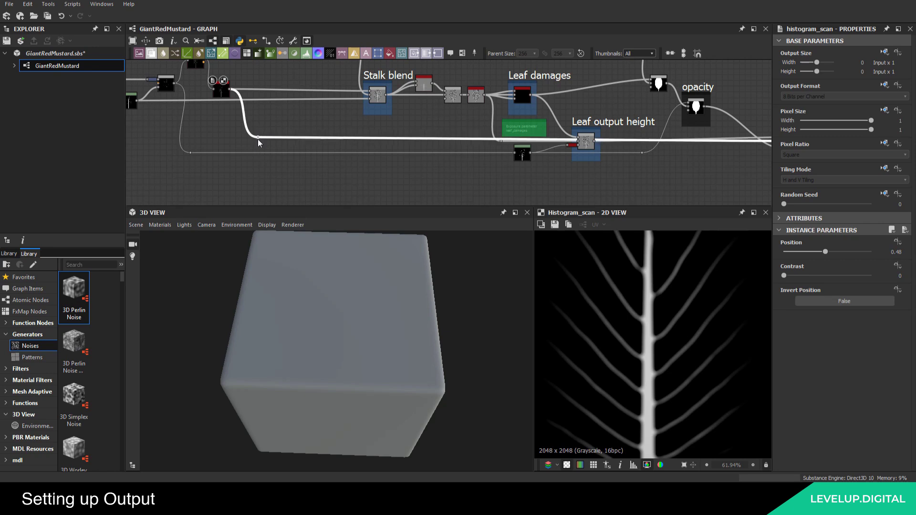
{"action": "left_click", "coordinate": [258, 142]}
Move the RGBA Merge node slightly closer to the opacity frame and preview its merged result
{"action": "middle_click_drag", "start_coordinate": [395, 134], "coordinate": [152, 129]}
{"action": "middle_click_drag", "start_coordinate": [598, 150], "coordinate": [521, 145]}
{"action": "scroll", "coordinate": [476, 137], "scroll_direction": "up", "scroll_amount": 4}
{"action": "left_click_drag", "start_coordinate": [474, 137], "coordinate": [434, 137]}
{"action": "double_click", "coordinate": [432, 142]}
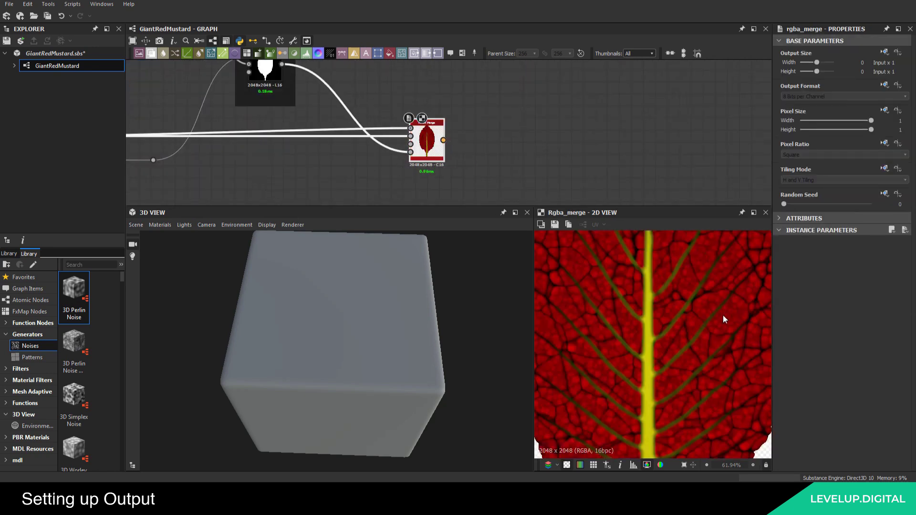
{"action": "middle_click_drag", "start_coordinate": [382, 182], "coordinate": [365, 156]}
Add a Uniform Color node, connect it to the B input of the RGBA Merge, and dock it there
{"action": "key", "text": "space"}
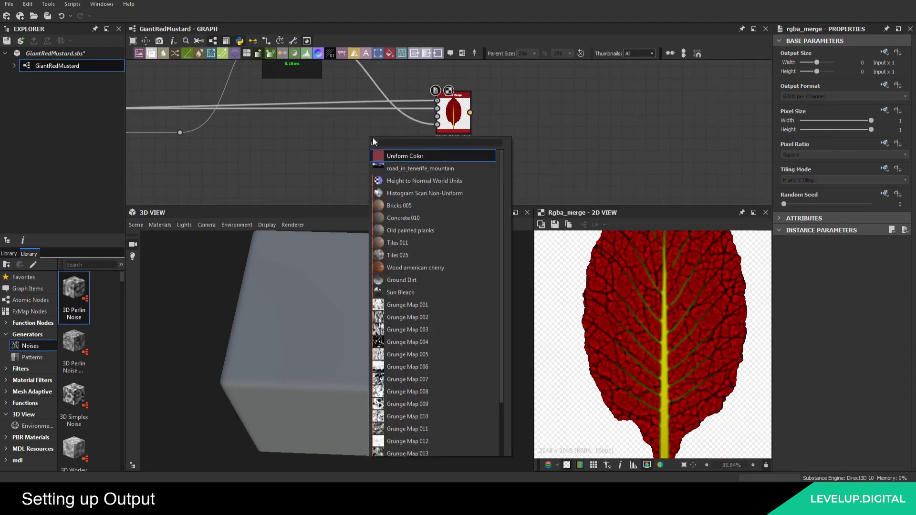
{"action": "left_click", "coordinate": [407, 158]}
{"action": "left_click_drag", "start_coordinate": [380, 133], "coordinate": [438, 117]}
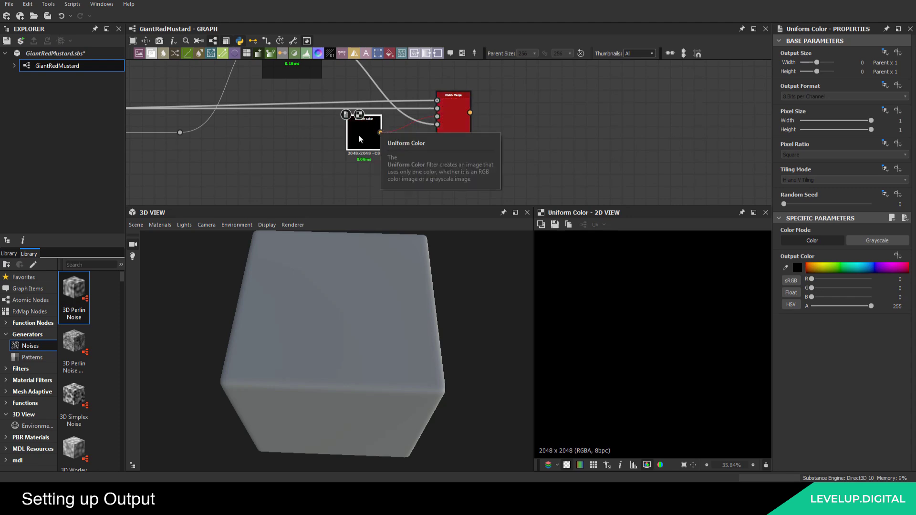
{"action": "key", "text": "d"}
{"action": "left_click", "coordinate": [482, 162]}
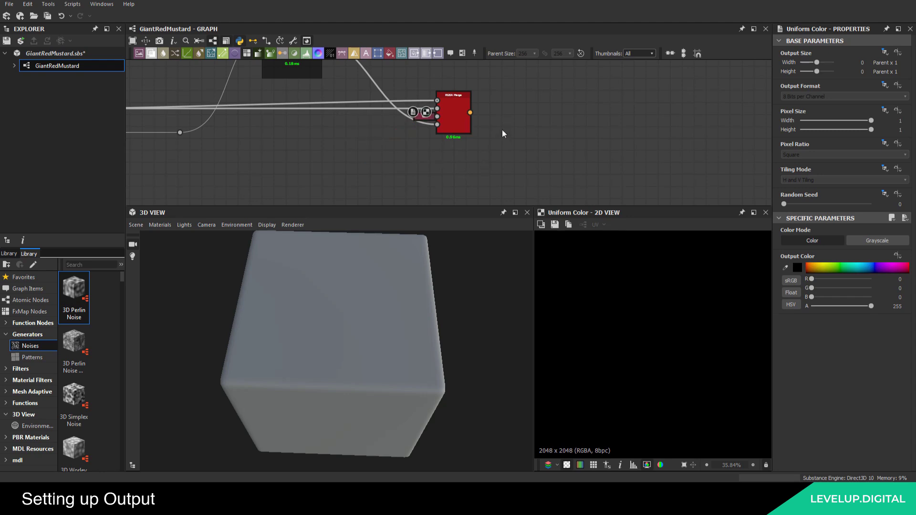
Copy the leaf_damages exposure comment and return to the RGBA Merge node
{"action": "middle_click_drag", "start_coordinate": [361, 109], "coordinate": [430, 161]}
{"action": "scroll", "coordinate": [414, 152], "scroll_direction": "down", "scroll_amount": 5}
{"action": "middle_click_drag", "start_coordinate": [314, 137], "coordinate": [339, 129]}
{"action": "scroll", "coordinate": [275, 136], "scroll_direction": "up", "scroll_amount": 4}
{"action": "middle_click_drag", "start_coordinate": [274, 136], "coordinate": [277, 128]}
{"action": "left_click", "coordinate": [277, 127]}
{"action": "middle_click_drag", "start_coordinate": [674, 136], "coordinate": [503, 140]}
{"action": "scroll", "coordinate": [516, 108], "scroll_direction": "up", "scroll_amount": 3}
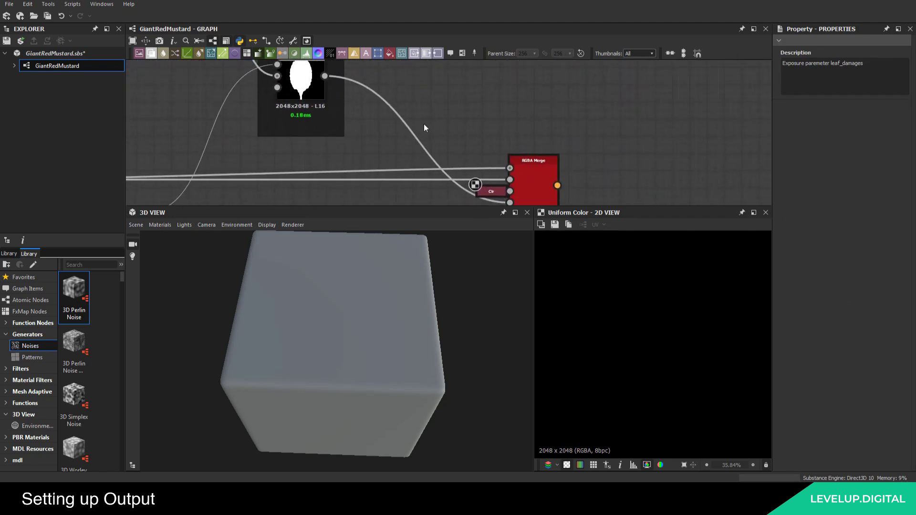
Reroute the opacity link through a dot level with the A input and move the RGBA Merge farther from it
{"action": "key", "text": "alt"}
{"action": "left_click_drag", "start_coordinate": [417, 139], "coordinate": [366, 197]}
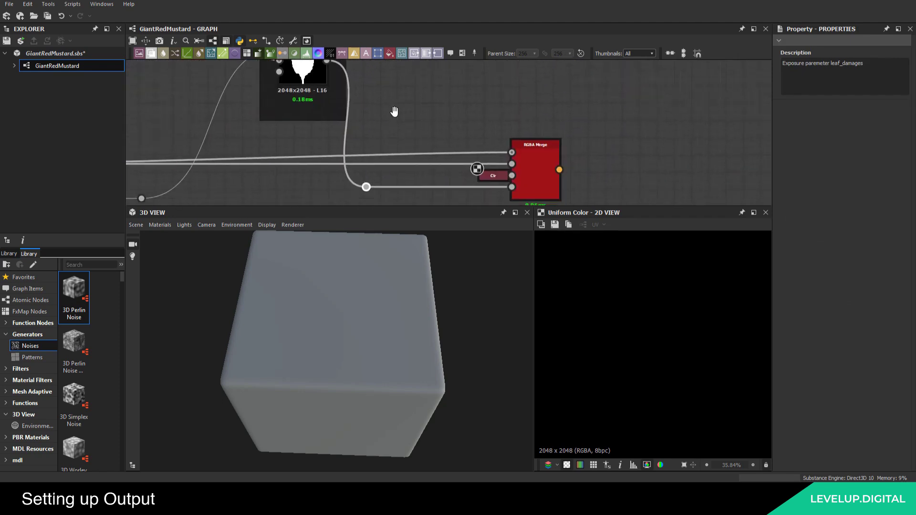
{"action": "middle_click_drag", "start_coordinate": [537, 176], "coordinate": [381, 121]}
{"action": "left_click_drag", "start_coordinate": [369, 122], "coordinate": [471, 123]}
Paste the copied comment above the RGBA Merge inputs and change its text to "Red channel - leaf Height"
{"action": "middle_click_drag", "start_coordinate": [335, 104], "coordinate": [341, 130]}
{"action": "left_click_drag", "start_coordinate": [316, 118], "coordinate": [338, 89]}
{"action": "left_click_drag", "start_coordinate": [864, 63], "coordinate": [769, 63]}
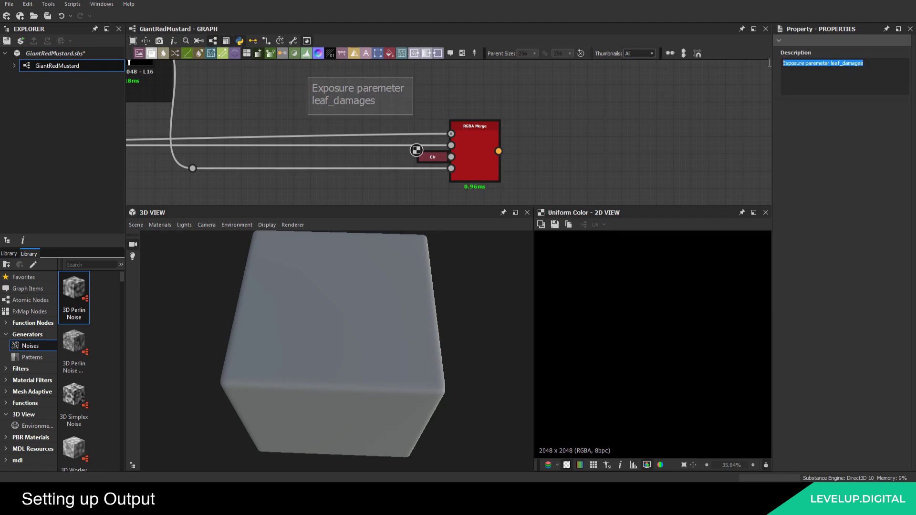
{"action": "type", "text": "Re"}
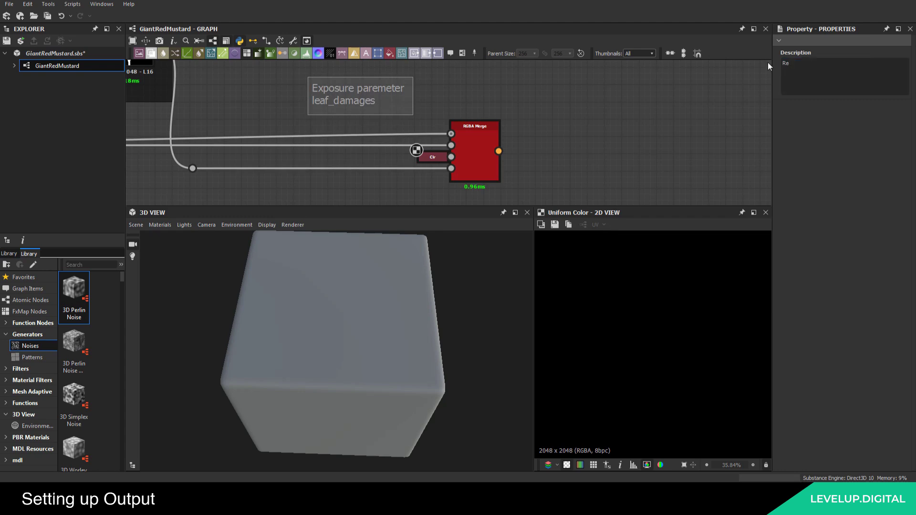
{"action": "type", "text": "d channel - leaf Height"}
{"action": "left_click", "coordinate": [719, 128]}
Move the red channel comment closer to the RGBA Merge inputs and save the package
{"action": "middle_click_drag", "start_coordinate": [456, 75], "coordinate": [450, 79]}
{"action": "left_click_drag", "start_coordinate": [342, 92], "coordinate": [371, 98]}
{"action": "left_click", "coordinate": [46, 16]}
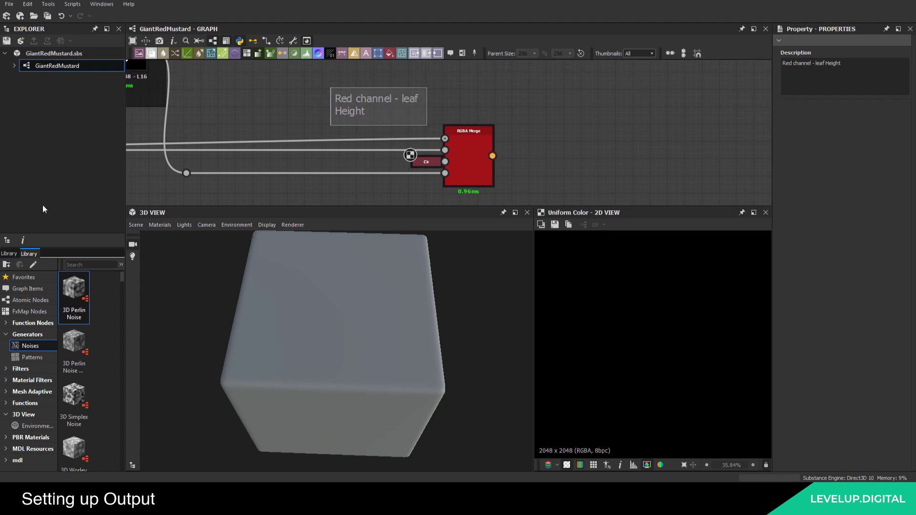
Duplicate the red channel comment and place the copy below the links entering the RGBA Merge
{"action": "middle_click_drag", "start_coordinate": [507, 151], "coordinate": [506, 130]}
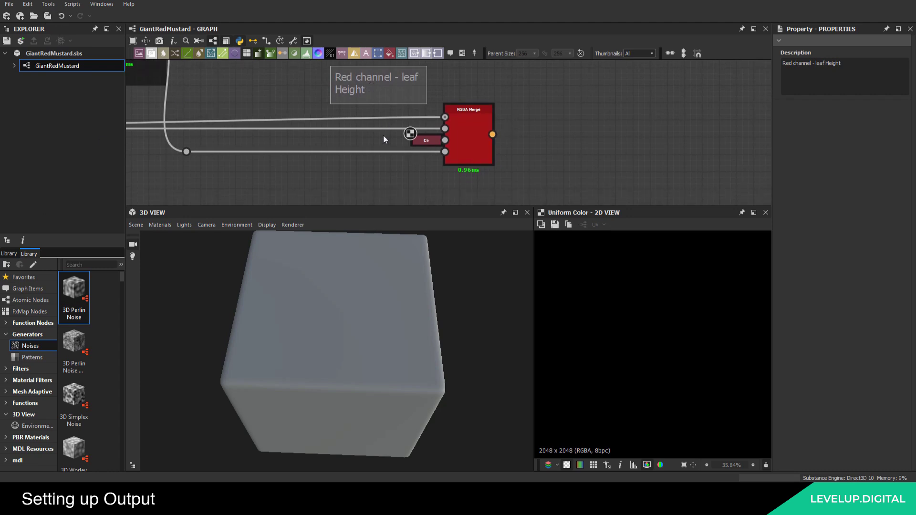
{"action": "middle_click_drag", "start_coordinate": [385, 137], "coordinate": [385, 122]}
{"action": "scroll", "coordinate": [385, 124], "scroll_direction": "down", "scroll_amount": 1}
{"action": "left_click", "coordinate": [369, 153]}
{"action": "key", "text": "ctrl+v"}
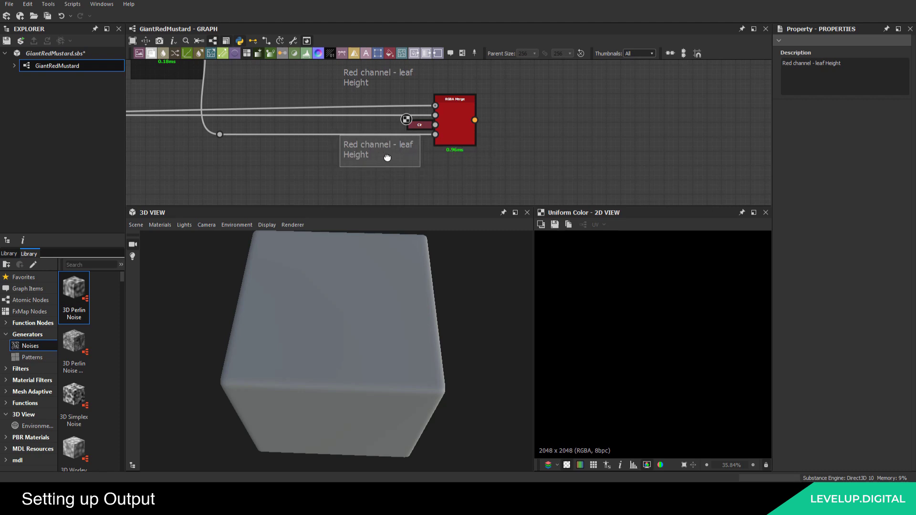
{"action": "left_click", "coordinate": [390, 163]}
Change the duplicated comment's text to "Green channel - leaf vein tree"
{"action": "left_click_drag", "start_coordinate": [793, 63], "coordinate": [749, 69]}
{"action": "type", "text": "Green"}
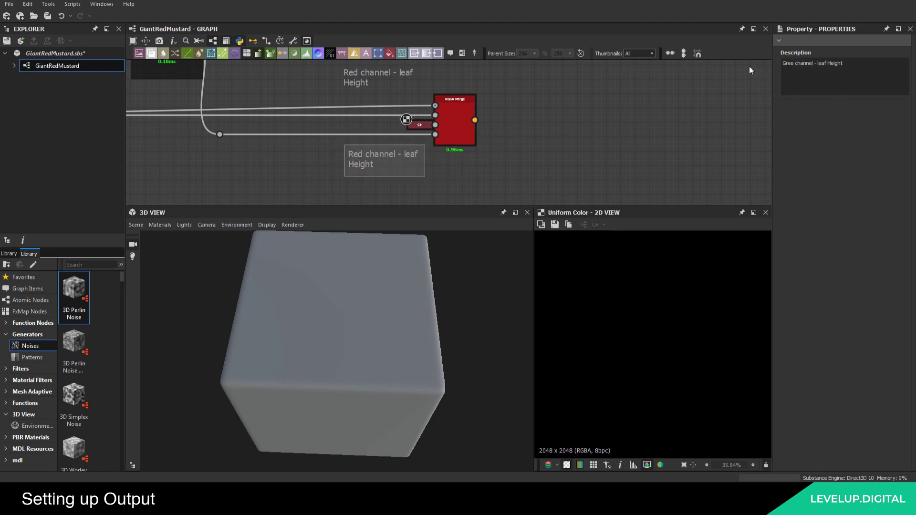
{"action": "double_click", "coordinate": [839, 63]}
{"action": "key", "text": "BackSpace"}
{"action": "type", "text": "vein tree"}
{"action": "key", "text": "Return"}
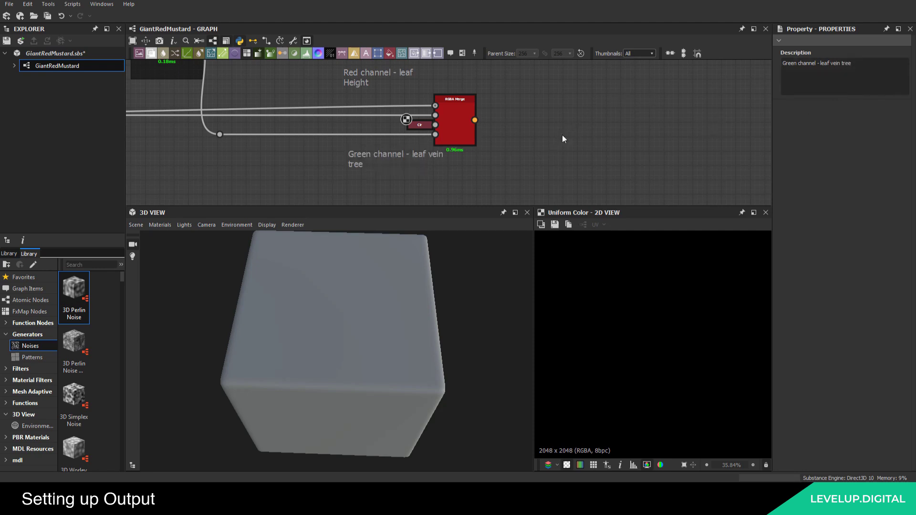
Align the red and green channel comments beside the RGBA Merge inputs and save the package
{"action": "scroll", "coordinate": [474, 153], "scroll_direction": "down", "scroll_amount": 2}
{"action": "left_click_drag", "start_coordinate": [411, 165], "coordinate": [397, 164]}
{"action": "left_click", "coordinate": [387, 106]}
{"action": "left_click_drag", "start_coordinate": [387, 107], "coordinate": [377, 106]}
{"action": "key", "text": "ctrl+s"}
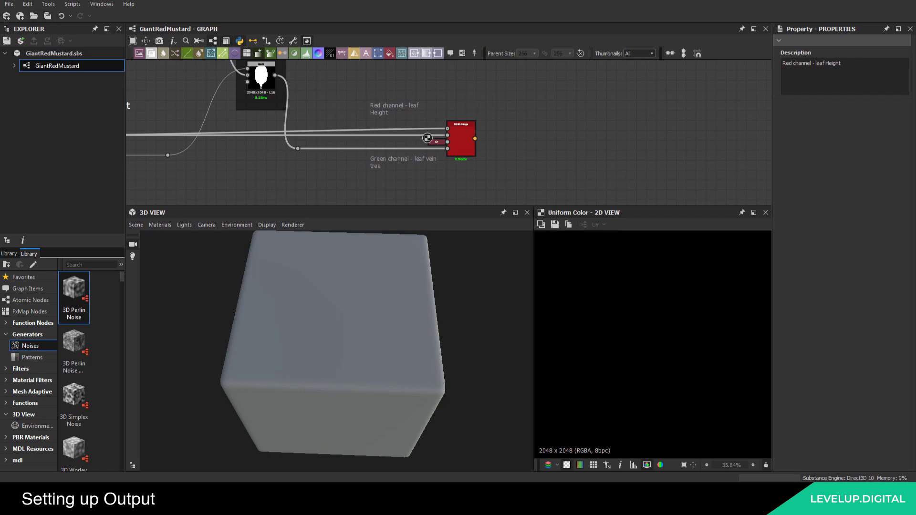
Duplicate the green channel comment and place the copy directly beneath it
{"action": "scroll", "coordinate": [391, 144], "scroll_direction": "up", "scroll_amount": 2}
{"action": "left_click", "coordinate": [386, 140]}
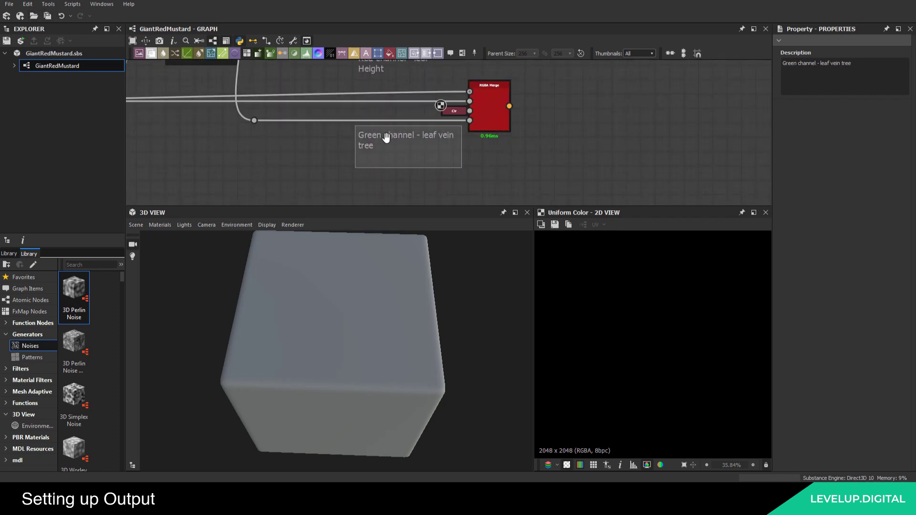
{"action": "middle_click_drag", "start_coordinate": [385, 174], "coordinate": [384, 144]}
{"action": "left_click", "coordinate": [388, 147]}
{"action": "key", "text": "ctrl+v"}
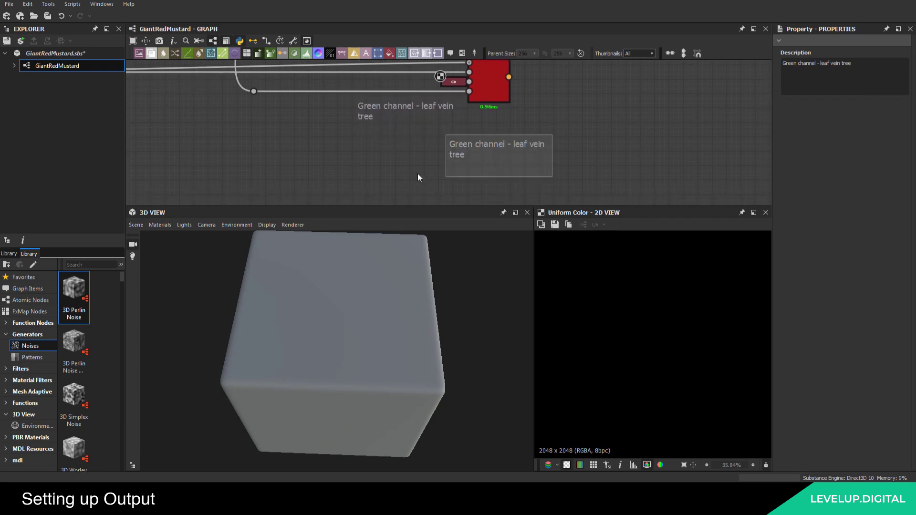
{"action": "left_click_drag", "start_coordinate": [484, 144], "coordinate": [397, 145]}
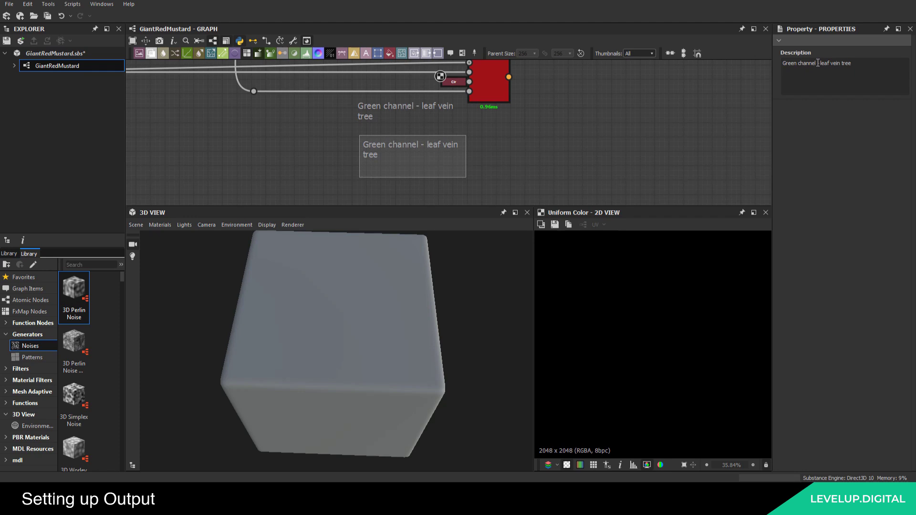
Change the lowest comment's text to "Alpha channel - Alpha/opacity map"
{"action": "left_click_drag", "start_coordinate": [818, 63], "coordinate": [783, 63]}
{"action": "type", "text": "Ap"}
{"action": "type", "text": "lha "}
{"action": "type", "text": "channel"}
{"action": "left_click", "coordinate": [860, 66]}
{"action": "left_click", "coordinate": [819, 66], "text": "shift"}
{"action": "key", "text": "BackSpace"}
{"action": "type", "text": "Alpha/opacity map"}
Preview the RGBA Merge node's packed leaf map and examine the height and vein channels
{"action": "scroll", "coordinate": [496, 129], "scroll_direction": "down", "scroll_amount": 5}
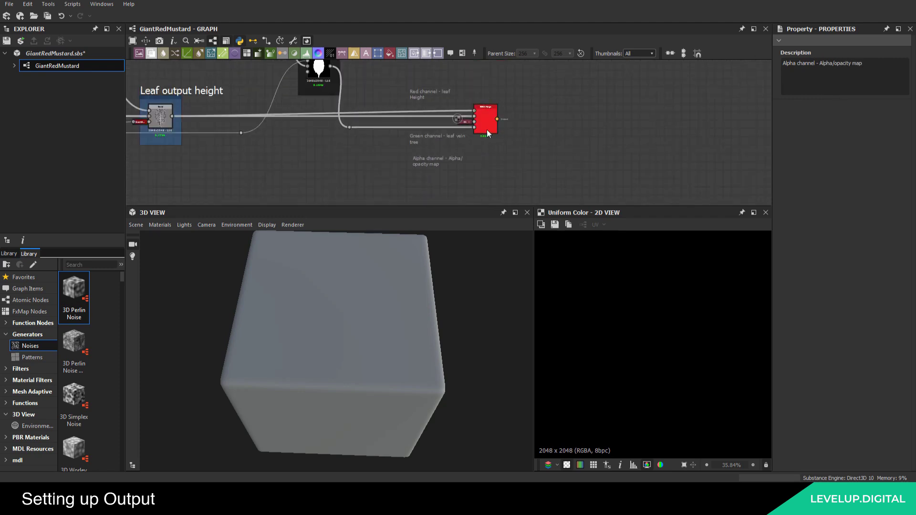
{"action": "scroll", "coordinate": [379, 183], "scroll_direction": "up", "scroll_amount": 3}
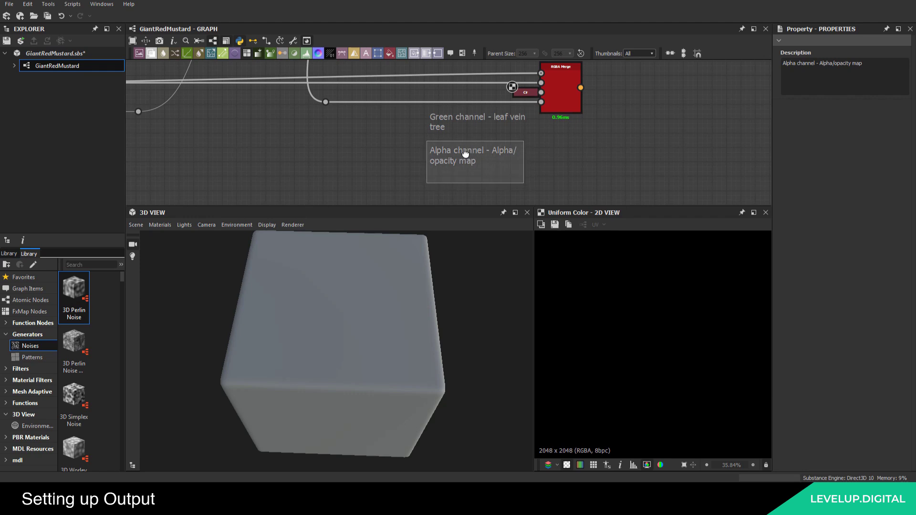
{"action": "middle_click_drag", "start_coordinate": [536, 156], "coordinate": [447, 197]}
{"action": "middle_click_drag", "start_coordinate": [486, 155], "coordinate": [457, 169]}
{"action": "double_click", "coordinate": [457, 136]}
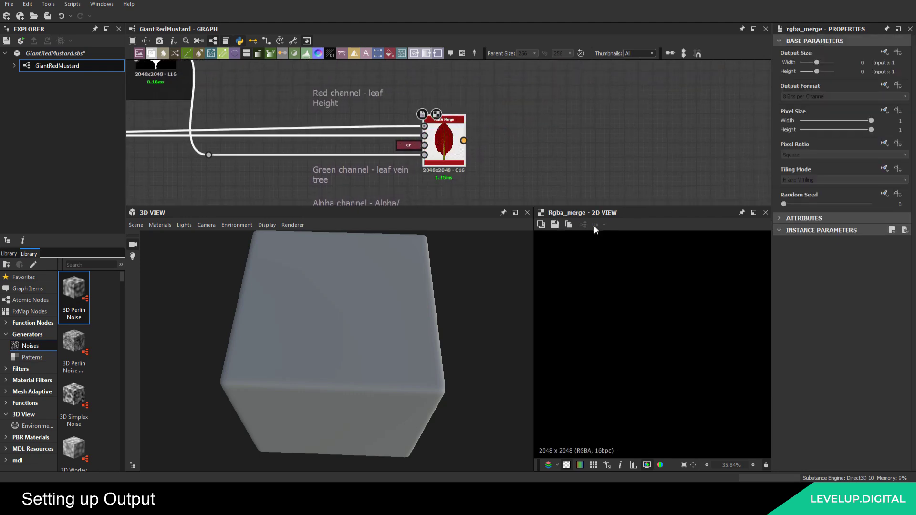
{"action": "scroll", "coordinate": [648, 297], "scroll_direction": "up", "scroll_amount": 2}
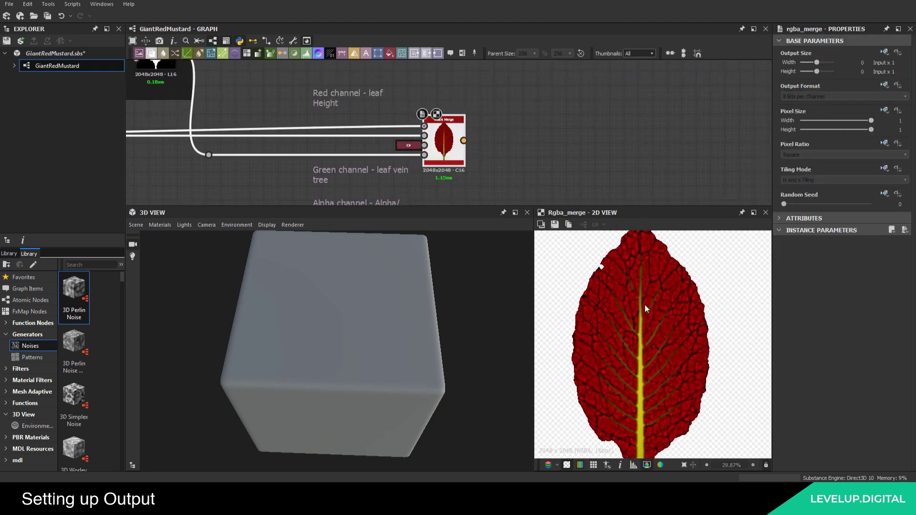
Examine the packed leaf map in the 2D view and save the package
{"action": "scroll", "coordinate": [641, 319], "scroll_direction": "down", "scroll_amount": 2}
{"action": "scroll", "coordinate": [645, 317], "scroll_direction": "up", "scroll_amount": 4}
{"action": "scroll", "coordinate": [652, 296], "scroll_direction": "down", "scroll_amount": 3}
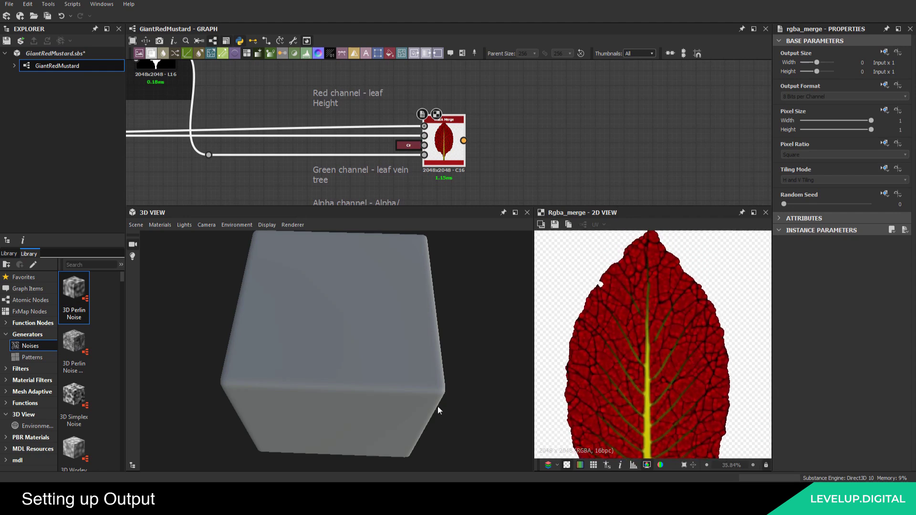
{"action": "key", "text": "ctrl+s"}
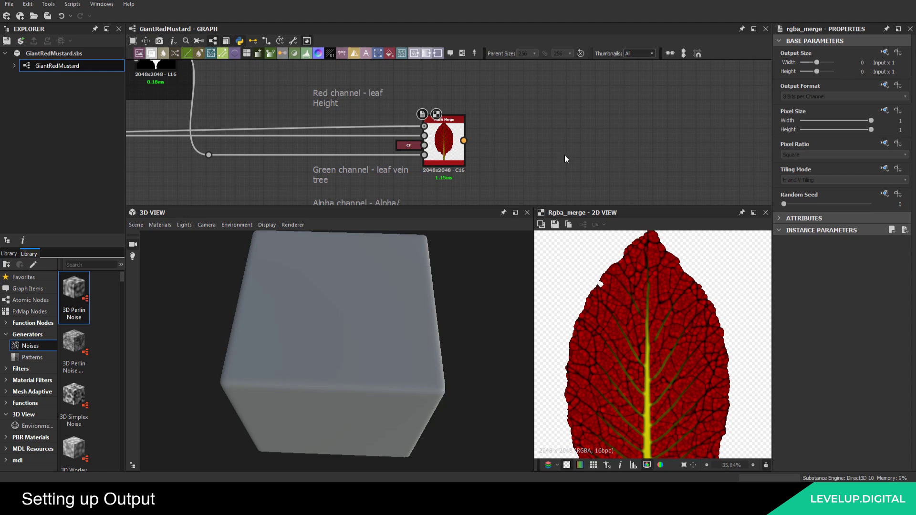
Move the height output node beside the RGBA Merge node and connect the merge's output to it
{"action": "scroll", "coordinate": [571, 145], "scroll_direction": "down", "scroll_amount": 6}
{"action": "middle_click_drag", "start_coordinate": [589, 137], "coordinate": [453, 145]}
{"action": "scroll", "coordinate": [478, 146], "scroll_direction": "down", "scroll_amount": 4}
{"action": "scroll", "coordinate": [476, 109], "scroll_direction": "up", "scroll_amount": 4}
{"action": "left_click_drag", "start_coordinate": [444, 73], "coordinate": [395, 196]}
{"action": "key", "text": "Delete"}
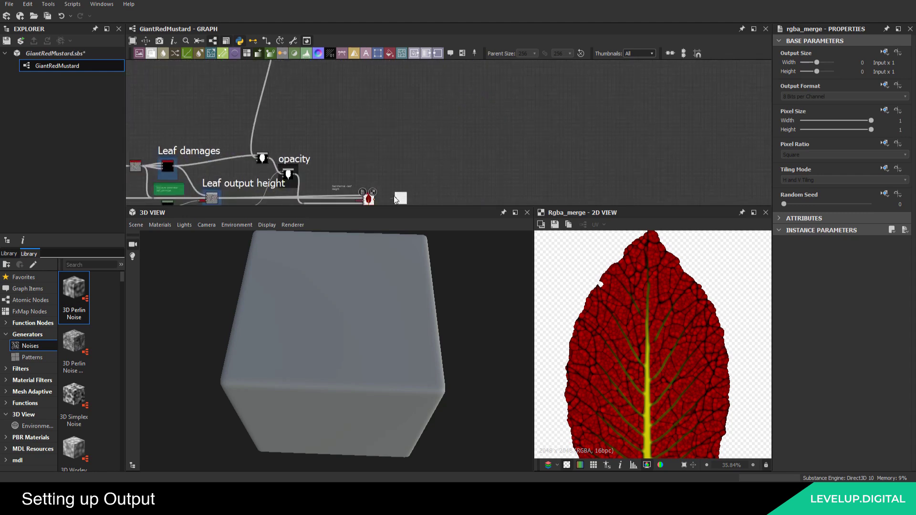
{"action": "scroll", "coordinate": [396, 200], "scroll_direction": "up", "scroll_amount": 5}
{"action": "double_click", "coordinate": [446, 135]}
{"action": "left_click_drag", "start_coordinate": [313, 135], "coordinate": [422, 127]}
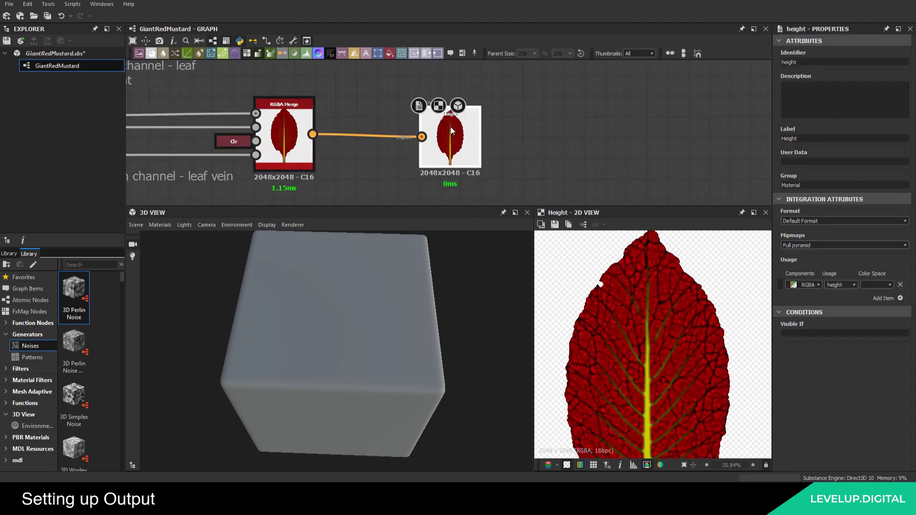
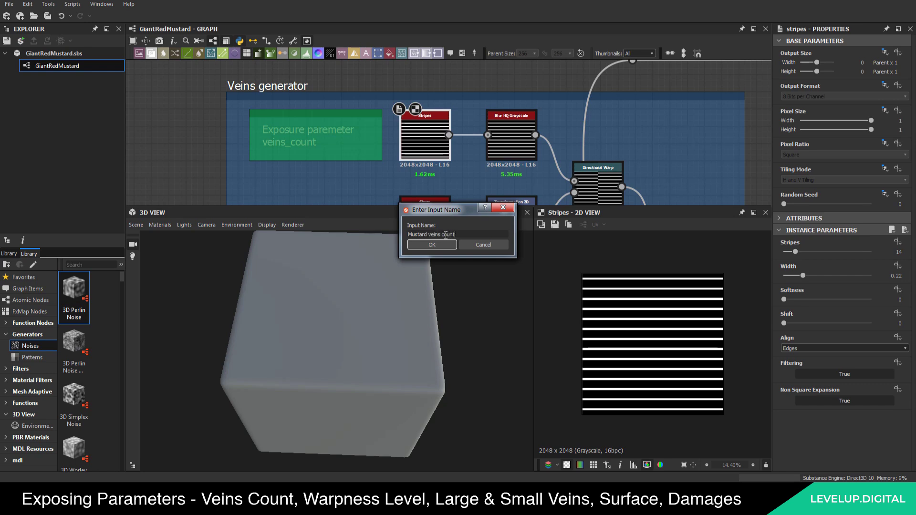
Expose the Stripes count of the Veins generator's Stripes node as the new input "Mustard veins count"
{"action": "left_click", "coordinate": [442, 245]}
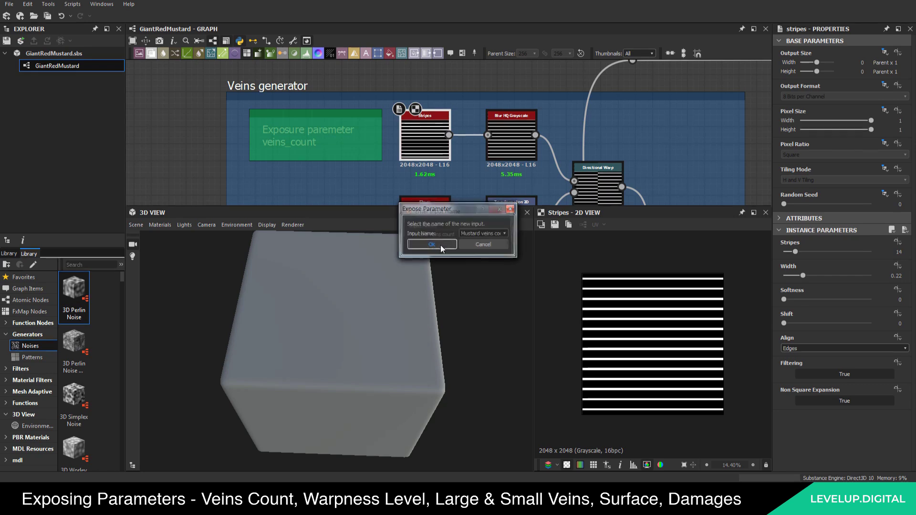
{"action": "left_click", "coordinate": [434, 245]}
Expose the Intensity of the Directional Warp in the Warp 1 st frame as the new input "Mustard leaf warp large"
{"action": "middle_click_drag", "start_coordinate": [437, 129], "coordinate": [410, 114]}
{"action": "scroll", "coordinate": [415, 124], "scroll_direction": "down", "scroll_amount": 9}
{"action": "middle_click_drag", "start_coordinate": [461, 145], "coordinate": [382, 95]}
{"action": "scroll", "coordinate": [423, 164], "scroll_direction": "up", "scroll_amount": 8}
{"action": "middle_click_drag", "start_coordinate": [469, 162], "coordinate": [350, 178]}
{"action": "scroll", "coordinate": [350, 177], "scroll_direction": "down", "scroll_amount": 5}
{"action": "middle_click_drag", "start_coordinate": [402, 137], "coordinate": [443, 112]}
{"action": "scroll", "coordinate": [398, 139], "scroll_direction": "up", "scroll_amount": 5}
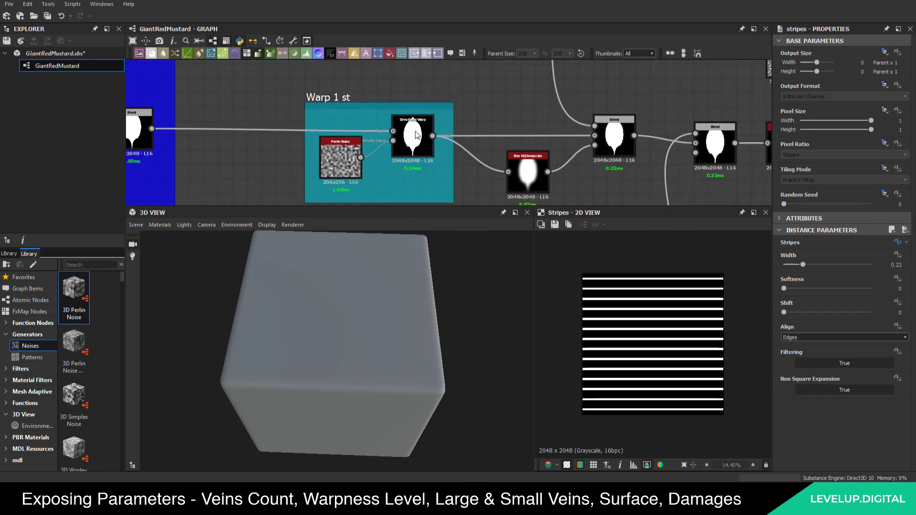
{"action": "double_click", "coordinate": [416, 135]}
{"action": "middle_click_drag", "start_coordinate": [429, 166], "coordinate": [450, 110]}
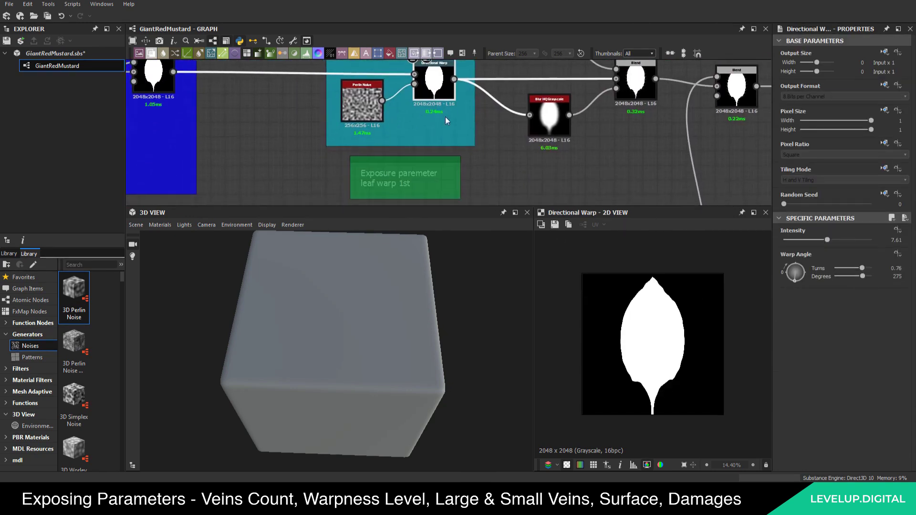
{"action": "scroll", "coordinate": [442, 127], "scroll_direction": "down", "scroll_amount": 2}
{"action": "scroll", "coordinate": [432, 143], "scroll_direction": "up", "scroll_amount": 3}
{"action": "scroll", "coordinate": [437, 124], "scroll_direction": "down", "scroll_amount": 2}
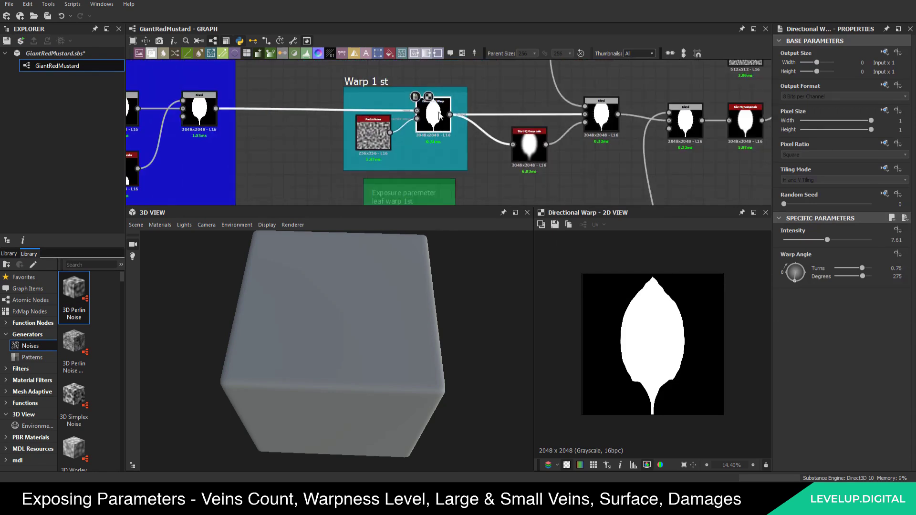
{"action": "left_click", "coordinate": [898, 230]}
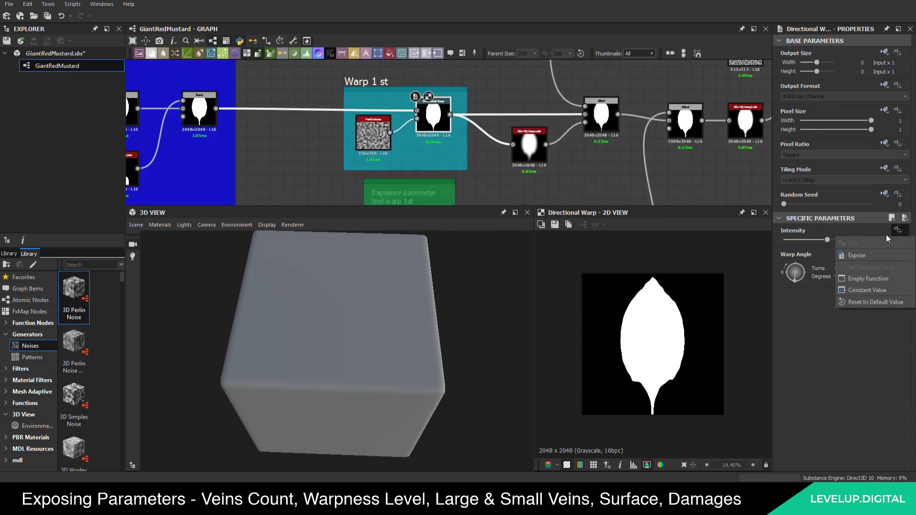
{"action": "left_click", "coordinate": [858, 256]}
{"action": "left_click", "coordinate": [482, 233]}
{"action": "left_click", "coordinate": [474, 246]}
{"action": "key", "text": "BackSpace"}
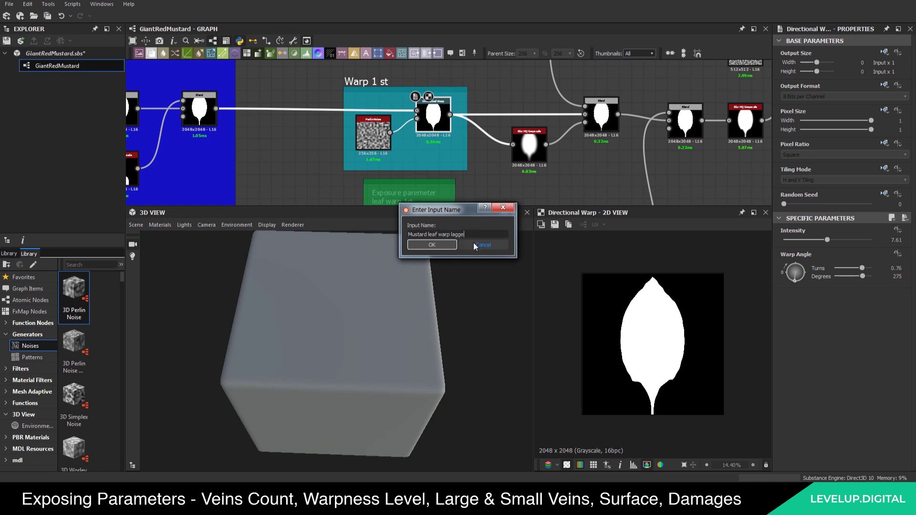
{"action": "type", "text": "r"}
{"action": "left_click", "coordinate": [441, 244]}
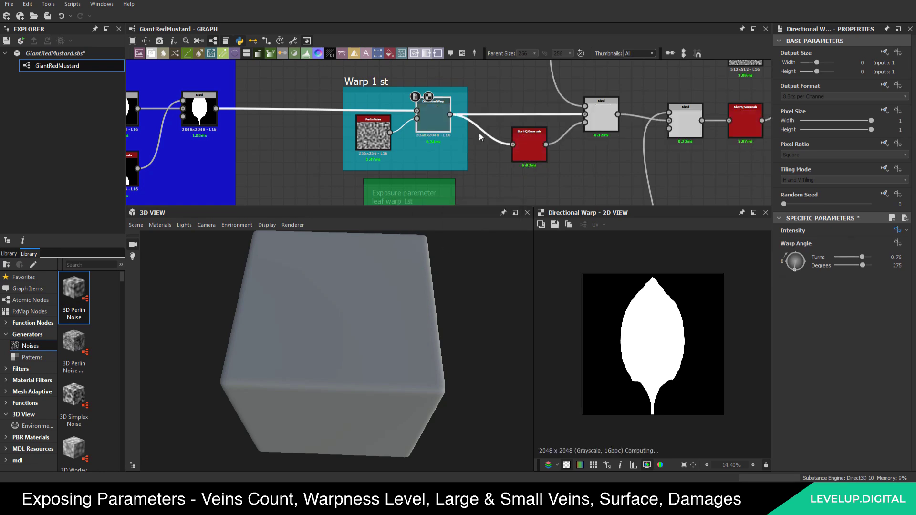
Expose the Intensity of the second Directional Warp, just before the Basic leaf mask, as the new input "Mustard leaf warp small"
{"action": "scroll", "coordinate": [405, 127], "scroll_direction": "down", "scroll_amount": 2}
{"action": "scroll", "coordinate": [415, 125], "scroll_direction": "down", "scroll_amount": 1}
{"action": "scroll", "coordinate": [459, 114], "scroll_direction": "down", "scroll_amount": 2}
{"action": "middle_click_drag", "start_coordinate": [458, 113], "coordinate": [371, 155]}
{"action": "scroll", "coordinate": [426, 157], "scroll_direction": "down", "scroll_amount": 1}
{"action": "scroll", "coordinate": [456, 166], "scroll_direction": "up", "scroll_amount": 2}
{"action": "scroll", "coordinate": [456, 166], "scroll_direction": "up", "scroll_amount": 3}
{"action": "left_click", "coordinate": [417, 125]}
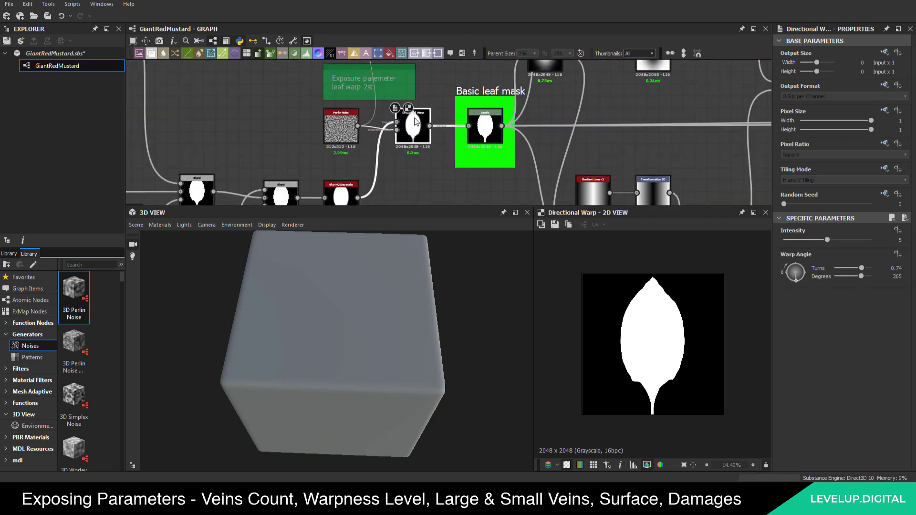
{"action": "middle_click_drag", "start_coordinate": [421, 109], "coordinate": [441, 121]}
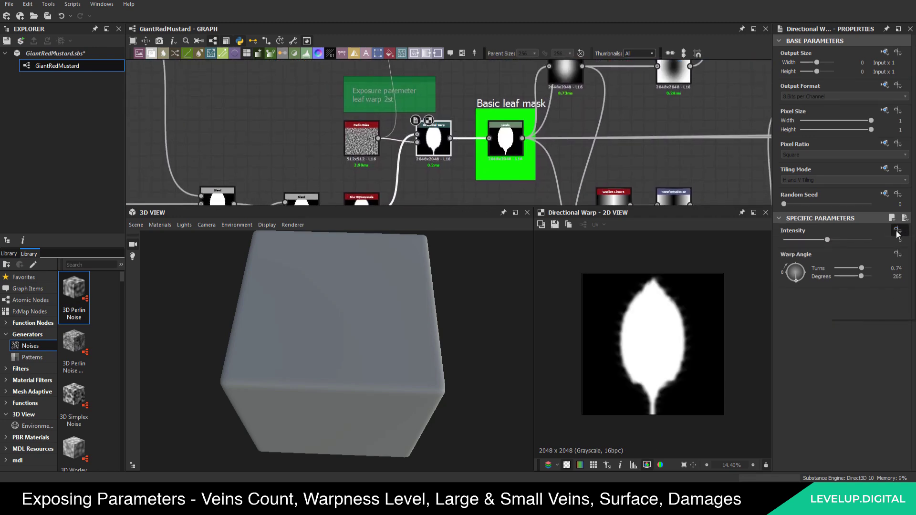
{"action": "left_click", "coordinate": [898, 232]}
{"action": "left_click", "coordinate": [859, 256]}
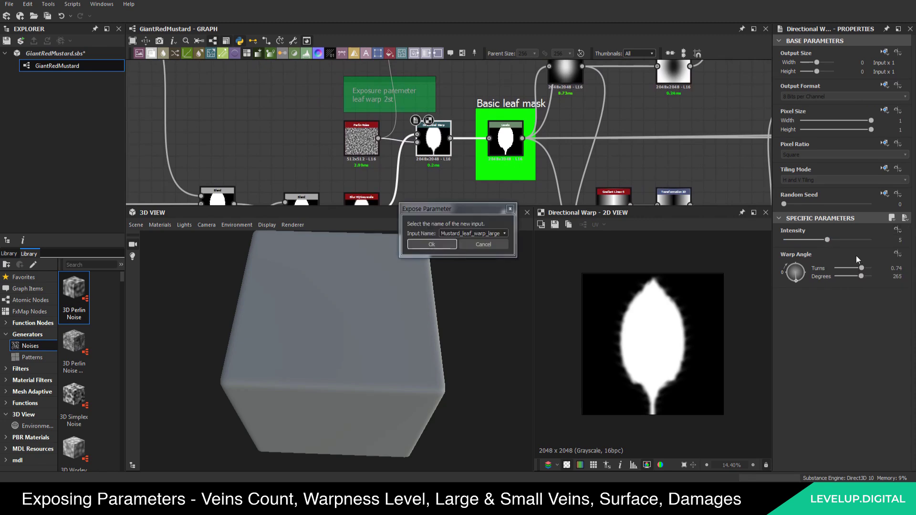
{"action": "left_click", "coordinate": [501, 233]}
{"action": "left_click", "coordinate": [444, 253]}
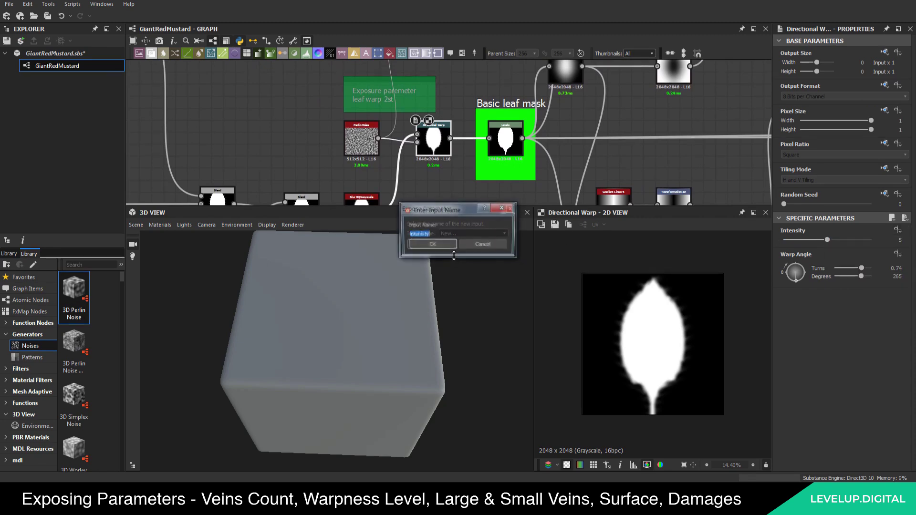
{"action": "type", "text": "Mustard leaf warp small"}
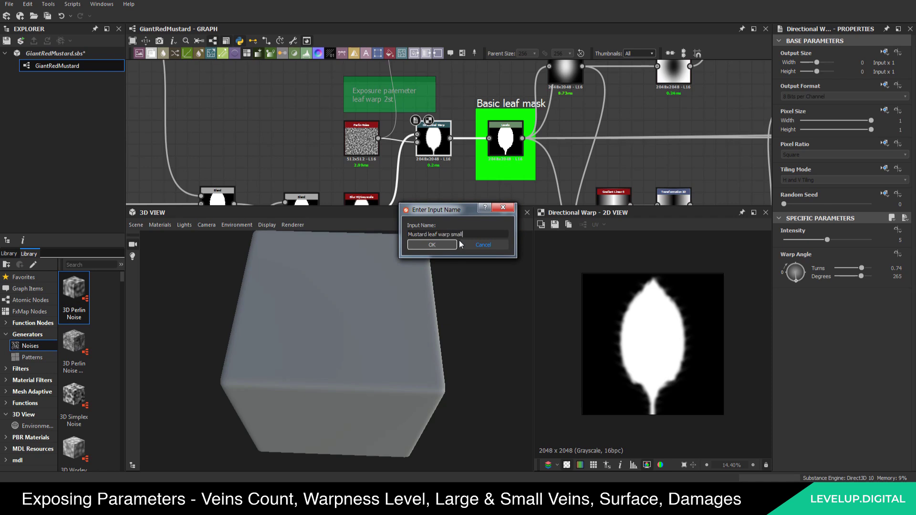
{"action": "left_click", "coordinate": [429, 246]}
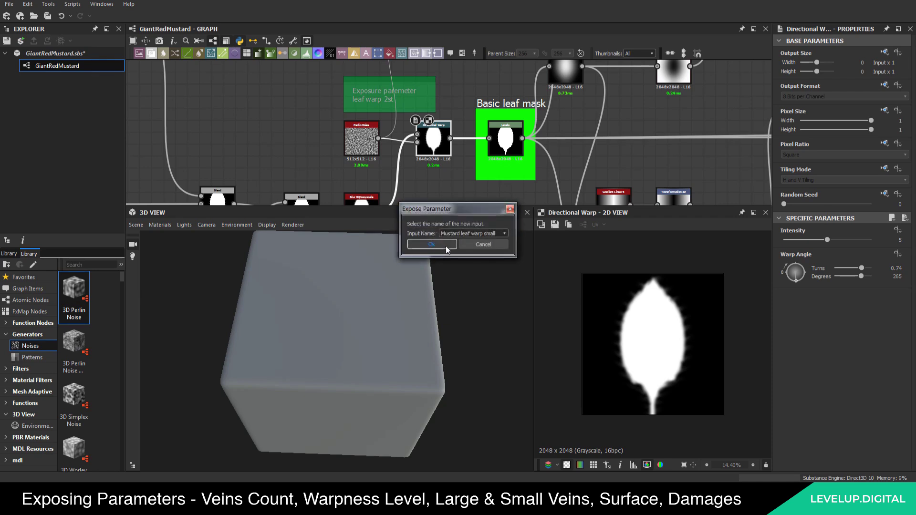
{"action": "left_click", "coordinate": [444, 248]}
Expose the Opacity of the Blend node in the 1st crossing veins frame as the new input "Mustard large veins amount"
{"action": "scroll", "coordinate": [345, 128], "scroll_direction": "down", "scroll_amount": 5}
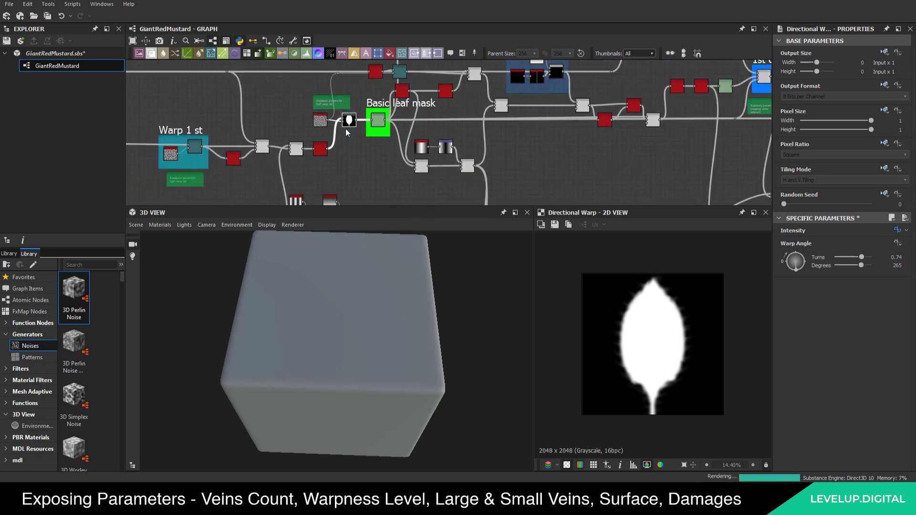
{"action": "scroll", "coordinate": [347, 135], "scroll_direction": "down", "scroll_amount": 4}
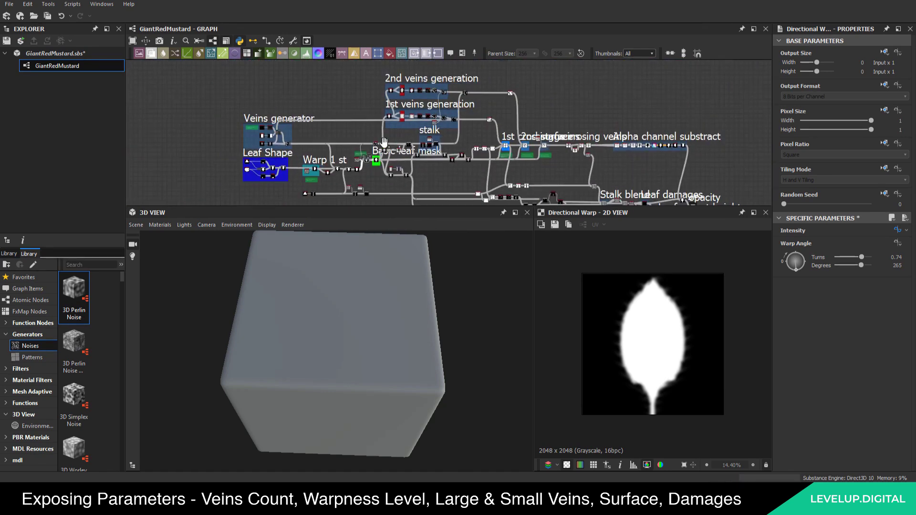
{"action": "scroll", "coordinate": [403, 150], "scroll_direction": "up", "scroll_amount": 6}
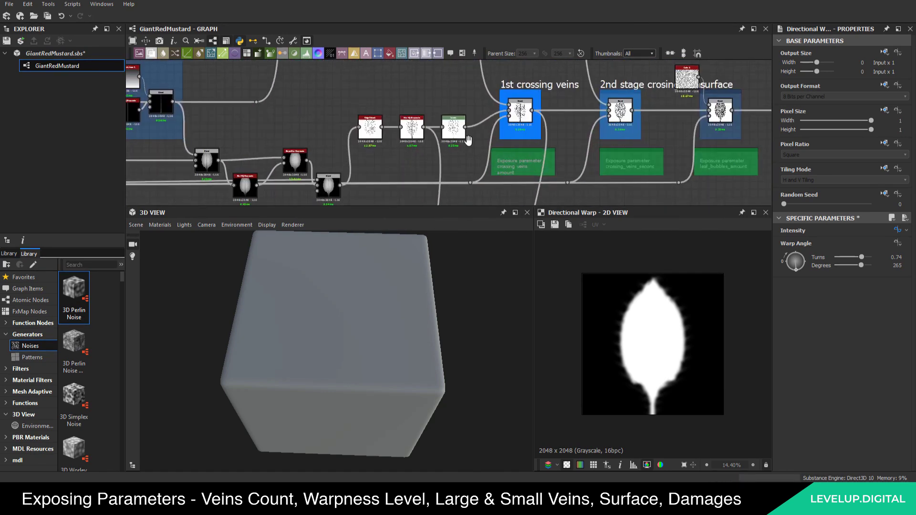
{"action": "left_click", "coordinate": [438, 114]}
{"action": "scroll", "coordinate": [443, 147], "scroll_direction": "up", "scroll_amount": 2}
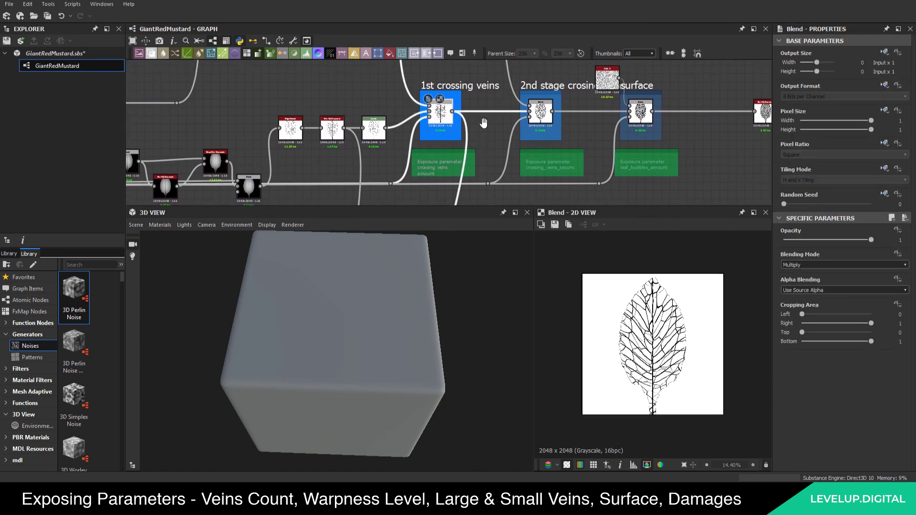
{"action": "scroll", "coordinate": [443, 148], "scroll_direction": "up", "scroll_amount": 1}
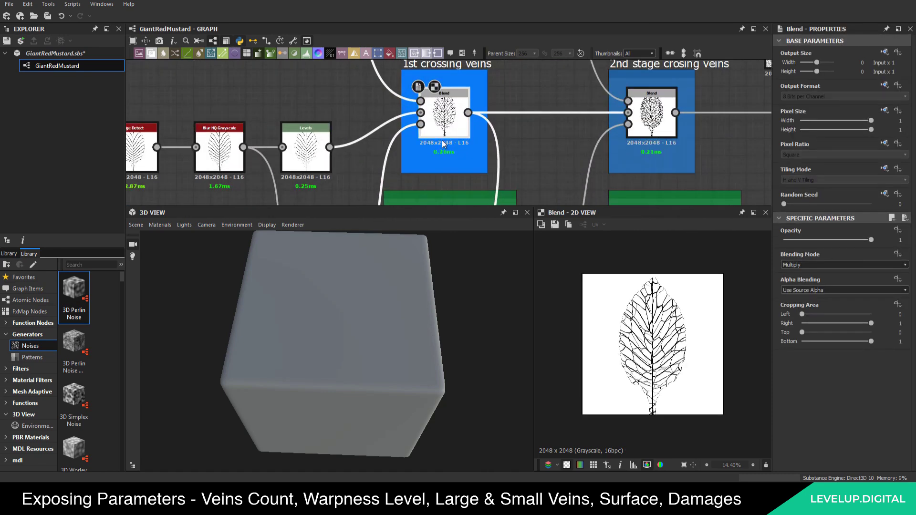
{"action": "left_click", "coordinate": [899, 230]}
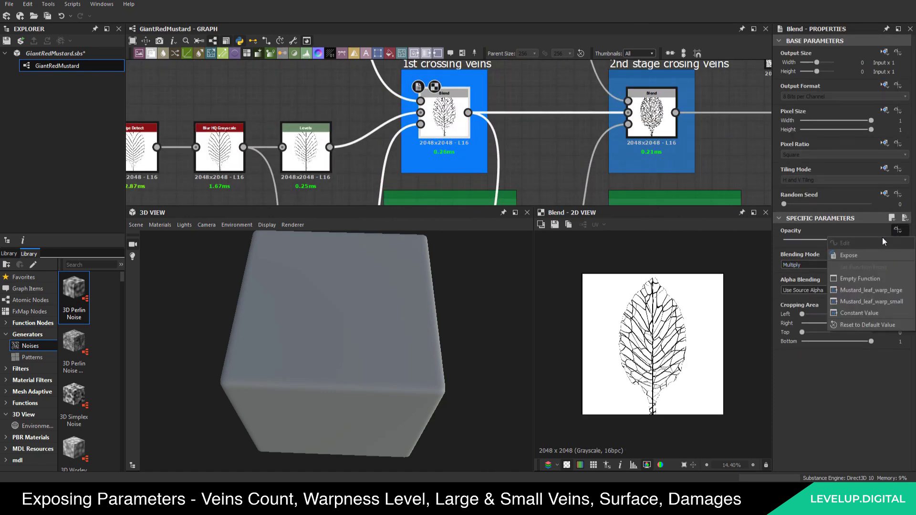
{"action": "left_click", "coordinate": [855, 258]}
{"action": "left_click", "coordinate": [488, 235]}
{"action": "left_click", "coordinate": [448, 257]}
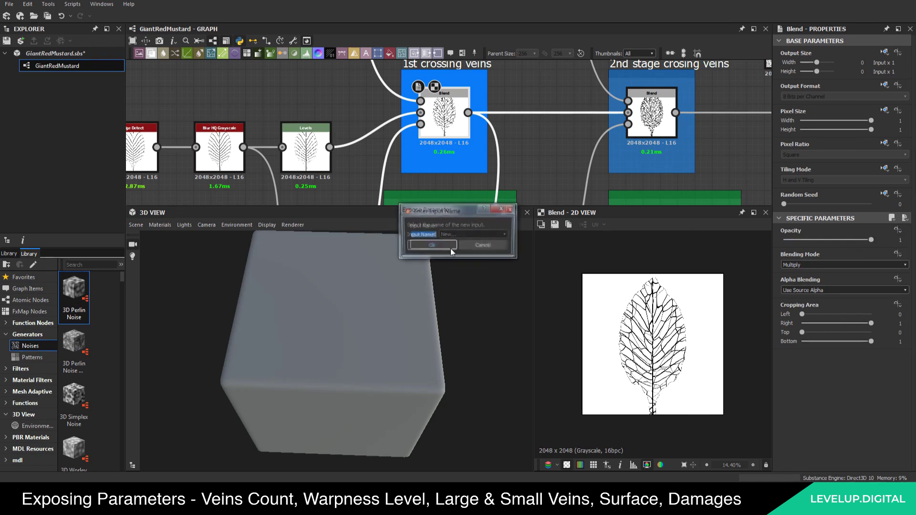
{"action": "type", "text": "Mustard large veins amount"}
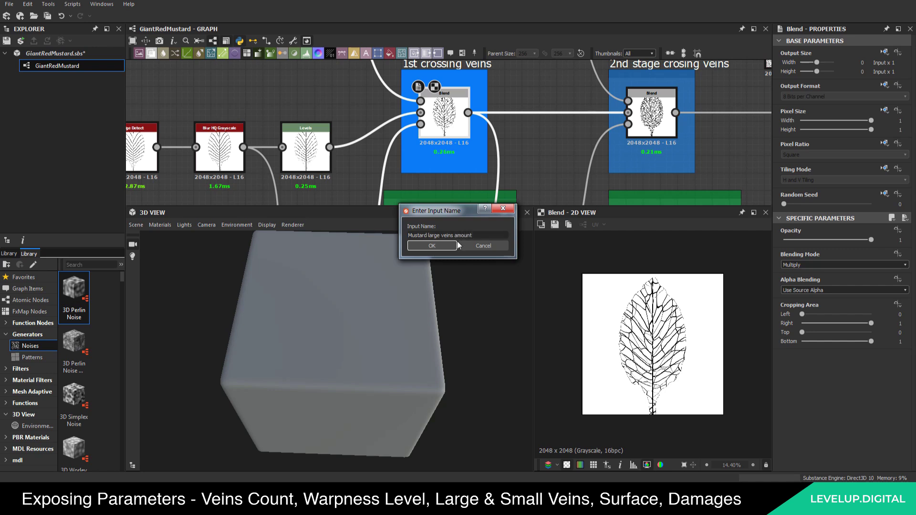
{"action": "left_click", "coordinate": [446, 246]}
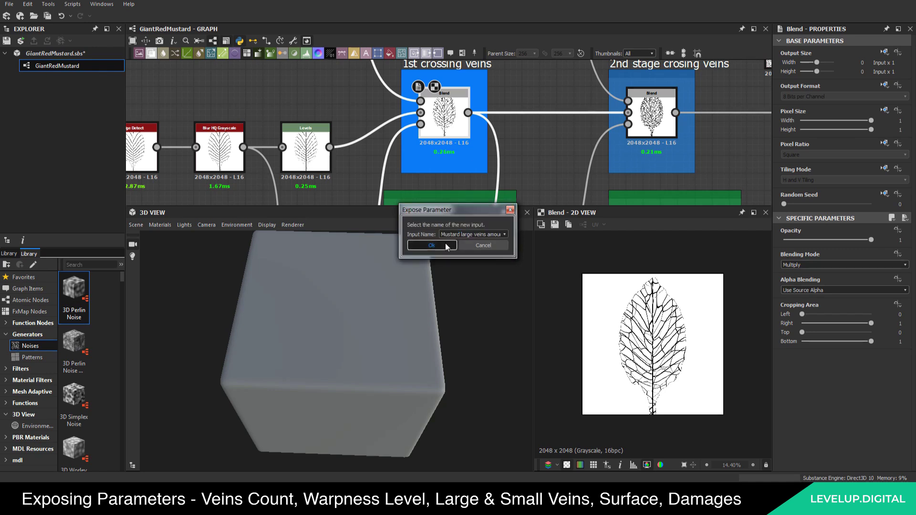
{"action": "left_click", "coordinate": [446, 245]}
Expose the Opacity of the Blend node in the 2nd stage crossing veins frame as a new input parameter
{"action": "scroll", "coordinate": [422, 133], "scroll_direction": "down", "scroll_amount": 4}
{"action": "middle_click_drag", "start_coordinate": [541, 138], "coordinate": [391, 143]}
{"action": "scroll", "coordinate": [454, 134], "scroll_direction": "up", "scroll_amount": 4}
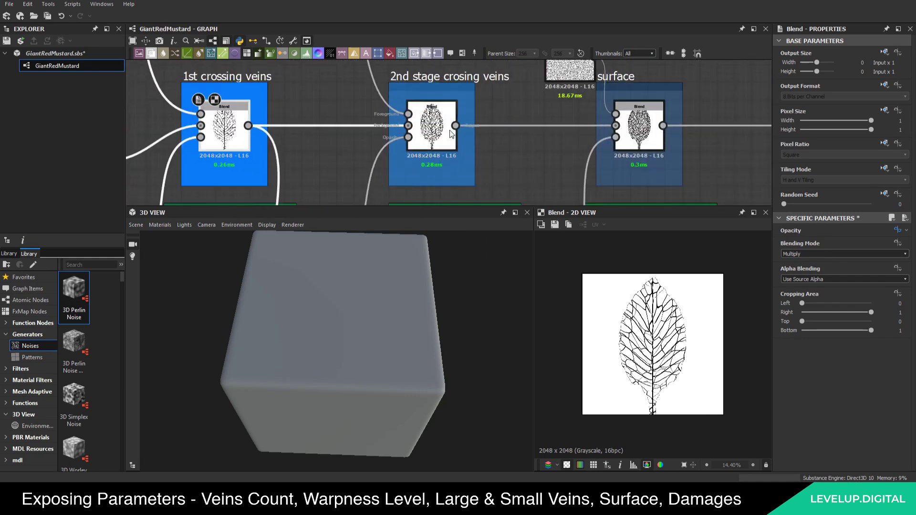
{"action": "left_click", "coordinate": [453, 137]}
{"action": "left_click", "coordinate": [899, 230]}
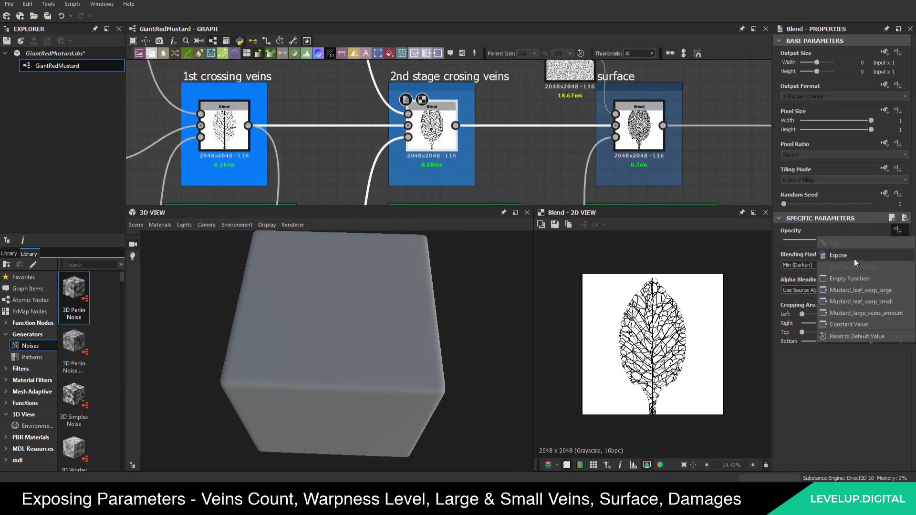
{"action": "left_click", "coordinate": [857, 258]}
{"action": "left_click", "coordinate": [451, 234]}
{"action": "left_click", "coordinate": [444, 241]}
{"action": "left_click", "coordinate": [441, 245]}
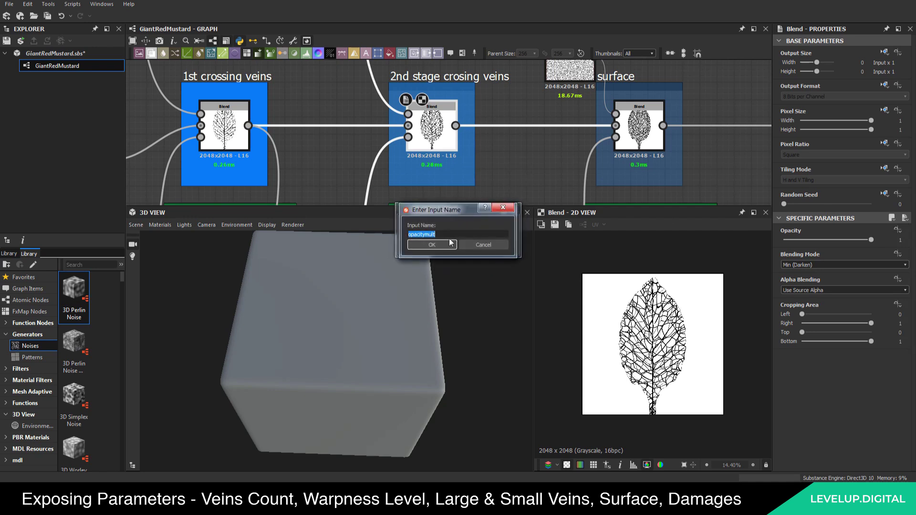
{"action": "type", "text": "Mu"}
{"action": "left_click", "coordinate": [443, 245]}
{"action": "left_click", "coordinate": [442, 244]}
Preview the Blend node in the surface frame and the Cells 2 noise feeding it
{"action": "middle_click_drag", "start_coordinate": [490, 161], "coordinate": [424, 155]}
{"action": "scroll", "coordinate": [399, 157], "scroll_direction": "down", "scroll_amount": 3}
{"action": "scroll", "coordinate": [444, 149], "scroll_direction": "up", "scroll_amount": 2}
{"action": "left_click", "coordinate": [466, 152]}
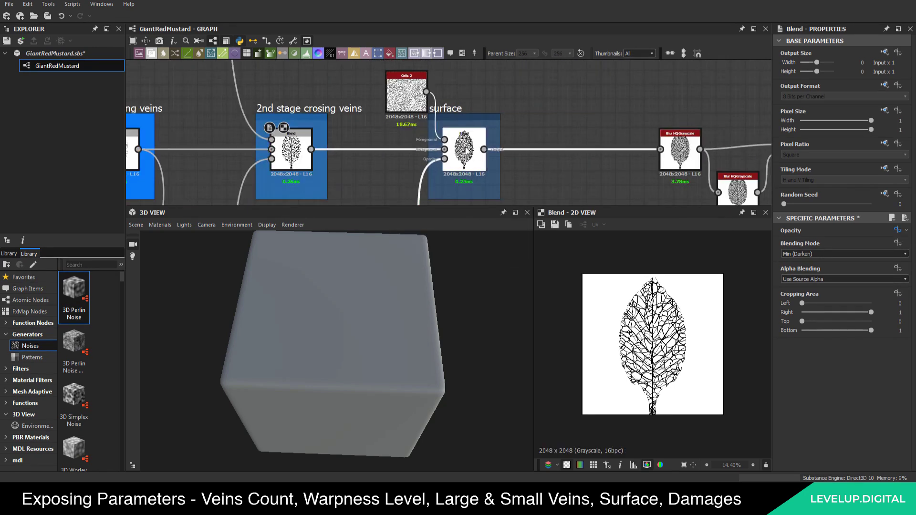
{"action": "left_click", "coordinate": [463, 151]}
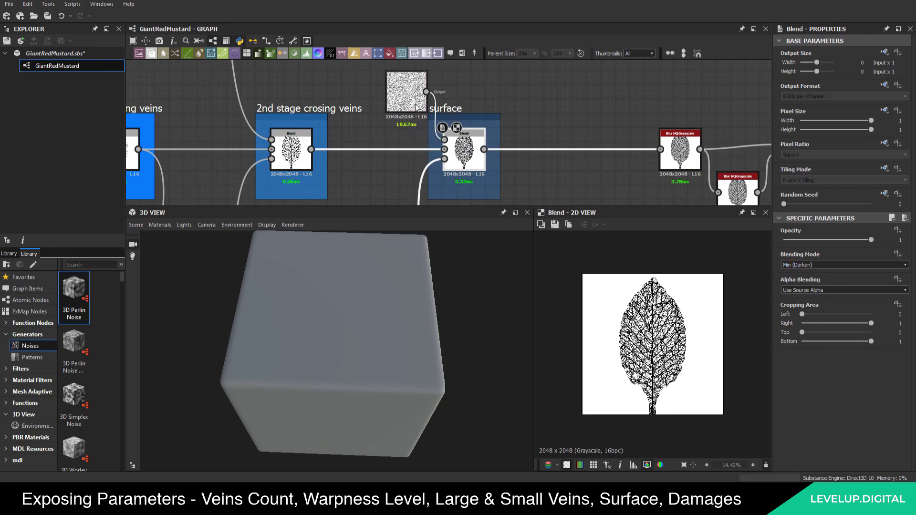
{"action": "scroll", "coordinate": [415, 143], "scroll_direction": "down", "scroll_amount": 3}
{"action": "scroll", "coordinate": [438, 121], "scroll_direction": "up", "scroll_amount": 2}
{"action": "scroll", "coordinate": [438, 121], "scroll_direction": "up", "scroll_amount": 1}
{"action": "double_click", "coordinate": [429, 117]}
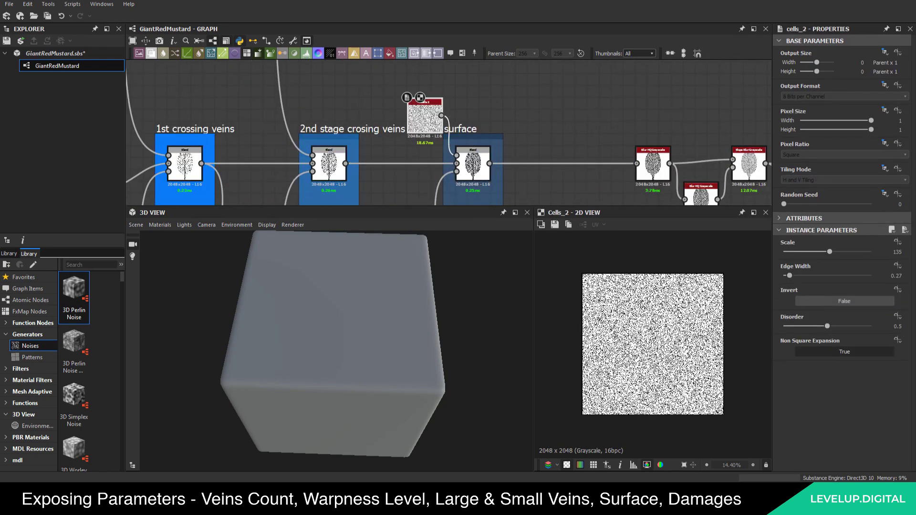
Examine the leaf surface detail in the Red-Giant-Mustard reference photo and return to the surface nodes in the graph
{"action": "left_click", "coordinate": [360, 501]}
{"action": "scroll", "coordinate": [412, 242], "scroll_direction": "up", "scroll_amount": 3}
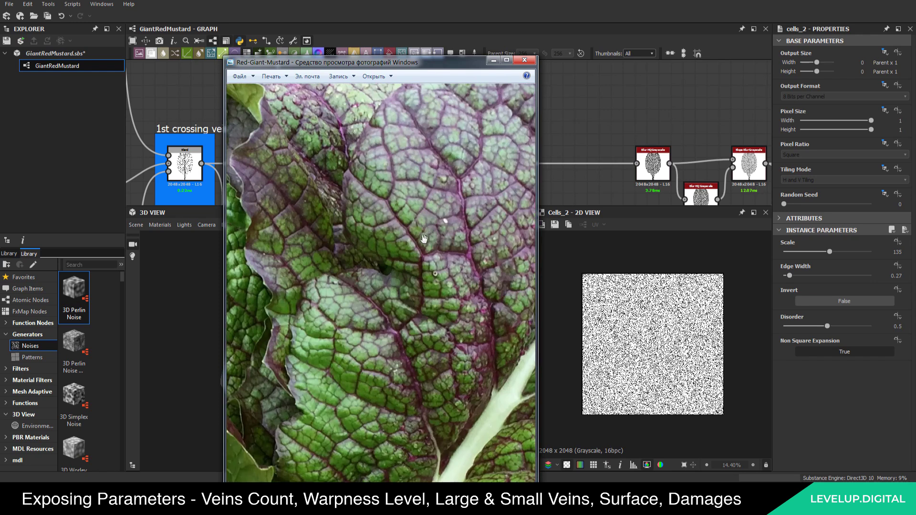
{"action": "scroll", "coordinate": [439, 248], "scroll_direction": "up", "scroll_amount": 2}
{"action": "left_click", "coordinate": [585, 154]}
{"action": "middle_click_drag", "start_coordinate": [461, 125], "coordinate": [420, 110]}
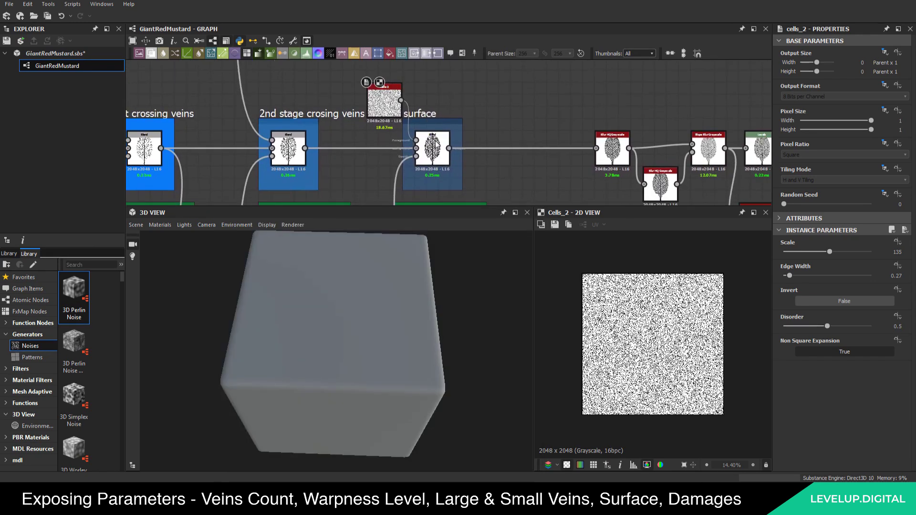
Expose the Opacity of the Blend node in the surface frame as the new input "Mustard surface bubbles"
{"action": "double_click", "coordinate": [432, 140]}
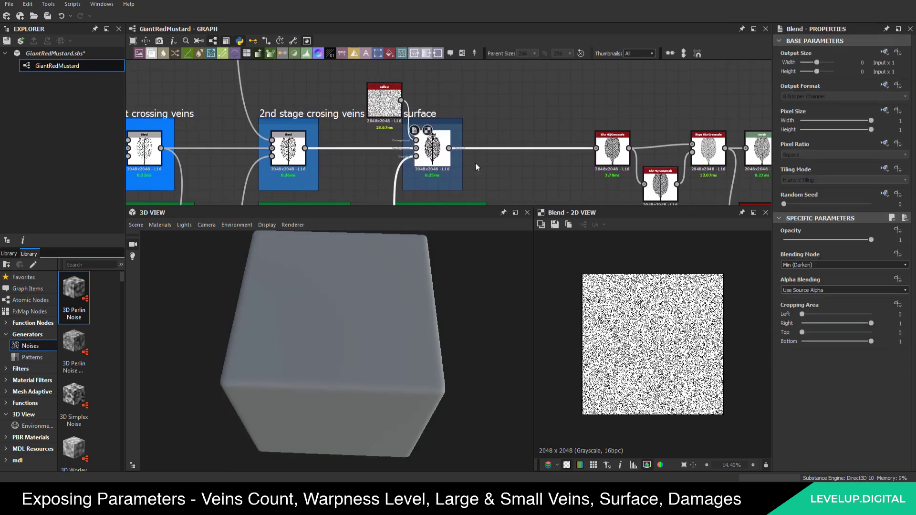
{"action": "left_click", "coordinate": [899, 232]}
{"action": "left_click", "coordinate": [832, 255]}
{"action": "left_click", "coordinate": [508, 233]}
{"action": "left_click", "coordinate": [459, 253]}
{"action": "type", "text": "Mustard surface bubbles"}
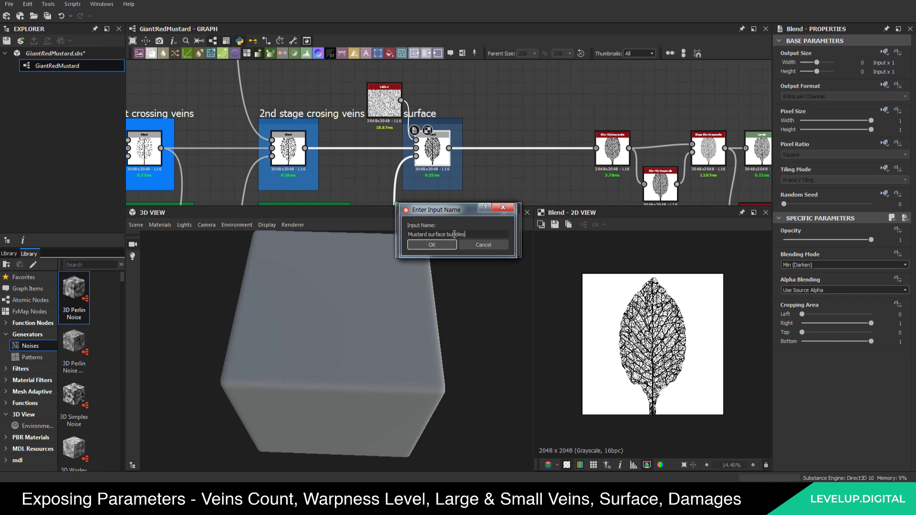
{"action": "left_click", "coordinate": [447, 245]}
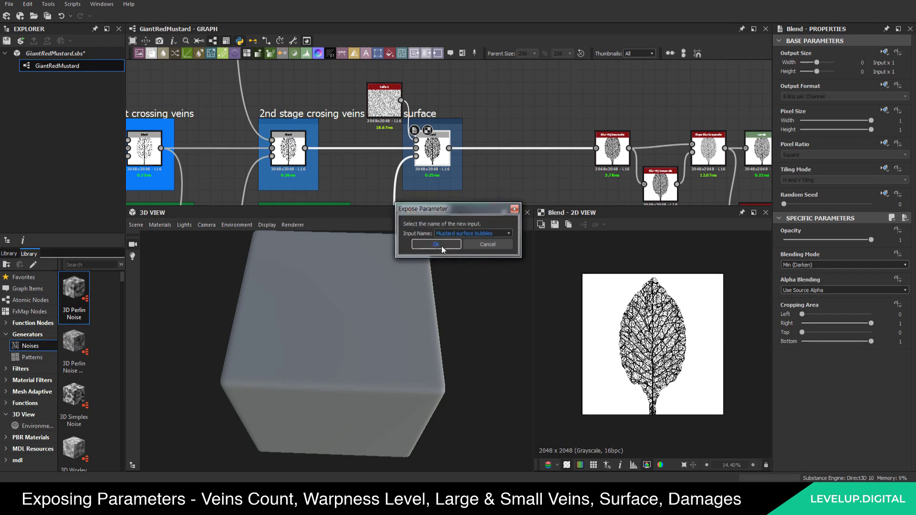
{"action": "left_click", "coordinate": [448, 242]}
Preview the Histogram Scan Non Uniform node in the Leaf damages frame and test its position, ending at 0
{"action": "scroll", "coordinate": [525, 133], "scroll_direction": "down", "scroll_amount": 5}
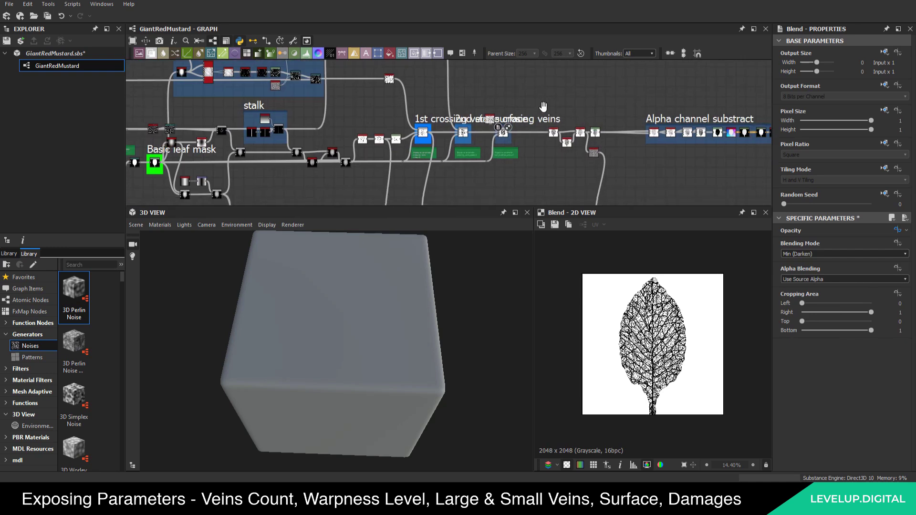
{"action": "scroll", "coordinate": [488, 122], "scroll_direction": "down", "scroll_amount": 4}
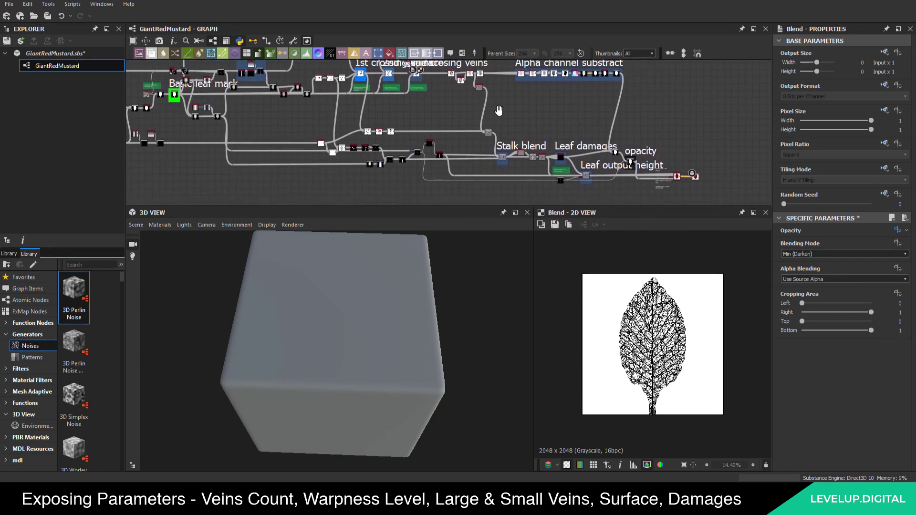
{"action": "scroll", "coordinate": [485, 165], "scroll_direction": "up", "scroll_amount": 5}
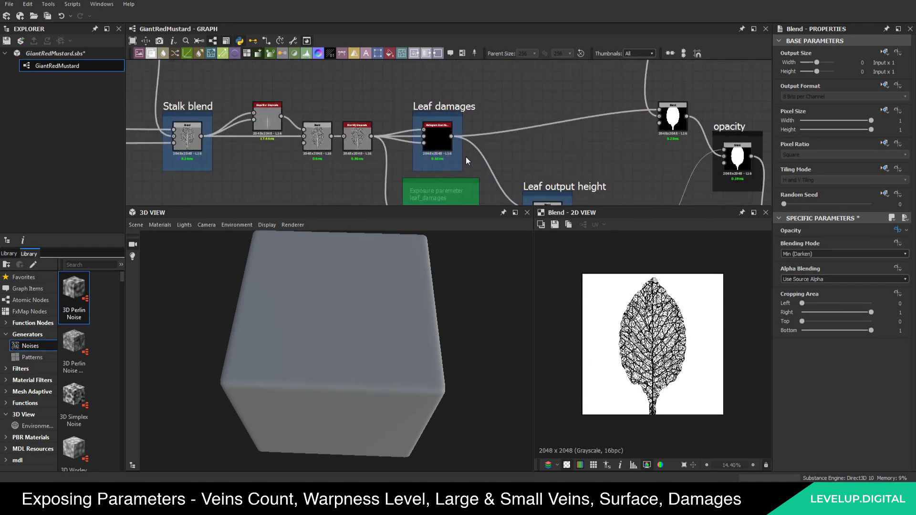
{"action": "double_click", "coordinate": [439, 128]}
{"action": "scroll", "coordinate": [487, 186], "scroll_direction": "up", "scroll_amount": 1}
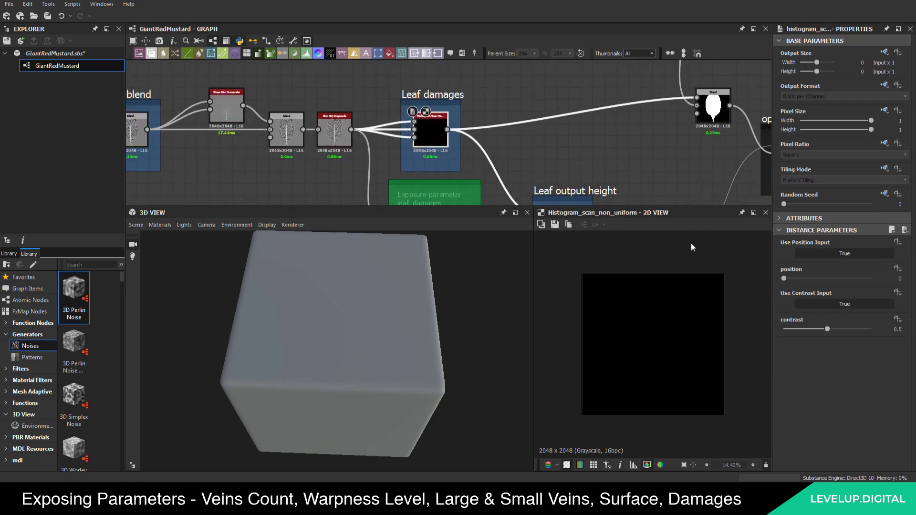
{"action": "mouse_move", "coordinate": [784, 278]}
{"action": "left_mouse_down"}
{"action": "mouse_move", "coordinate": [819, 281]}
{"action": "mouse_move", "coordinate": [779, 280]}
{"action": "left_mouse_up"}
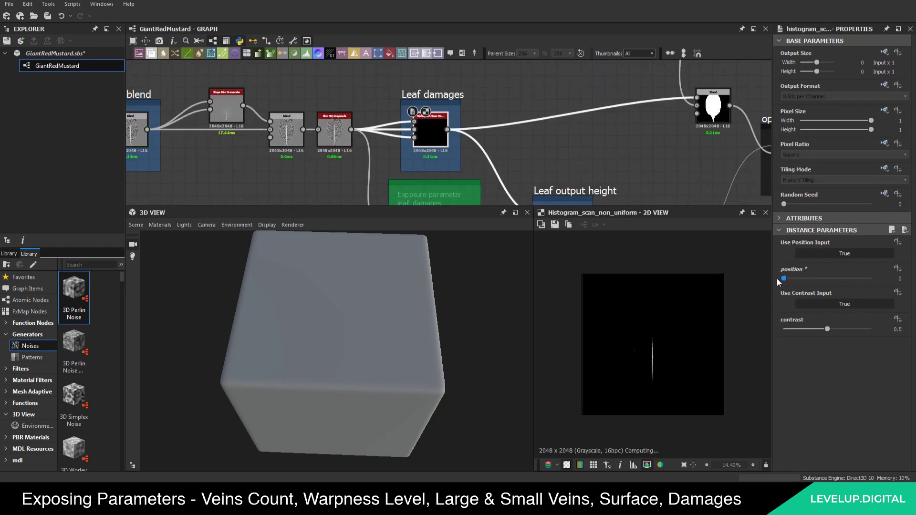
Expose the position of the Leaf damages histogram scan as the new input "Mustard leaf damages"
{"action": "left_click", "coordinate": [900, 271]}
{"action": "left_click", "coordinate": [837, 294]}
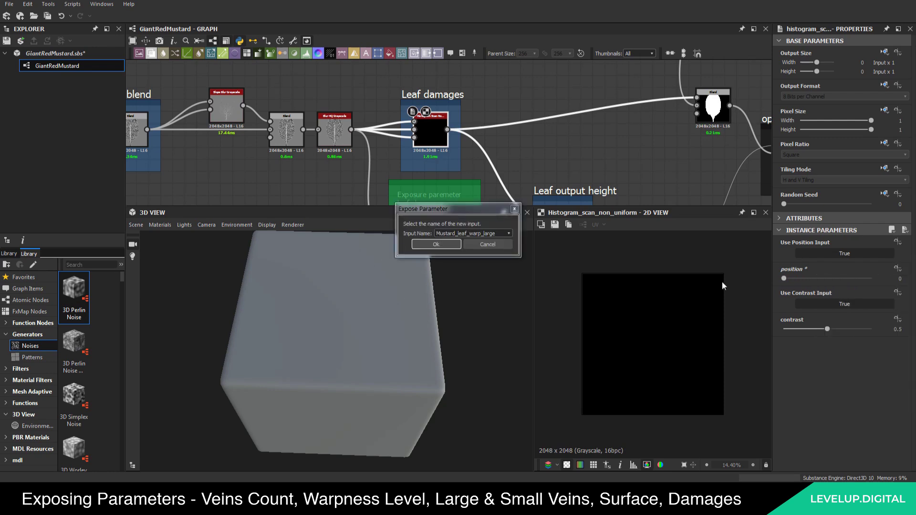
{"action": "left_click", "coordinate": [497, 235]}
{"action": "left_click", "coordinate": [451, 279]}
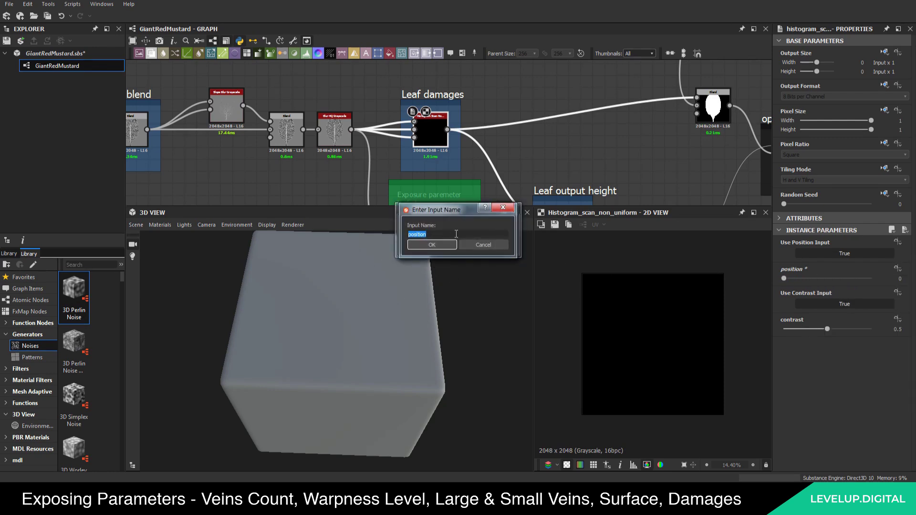
{"action": "type", "text": "Mustard leaf damages"}
{"action": "left_click", "coordinate": [447, 245]}
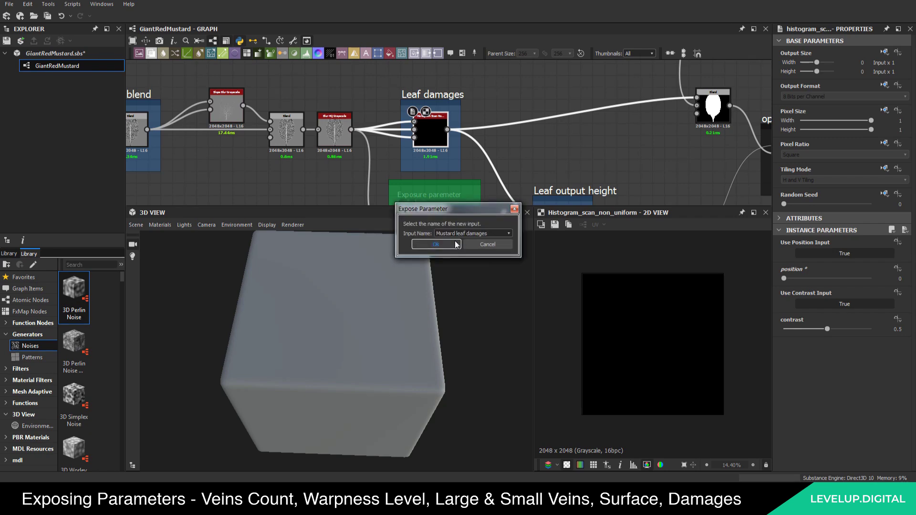
{"action": "left_click", "coordinate": [448, 245]}
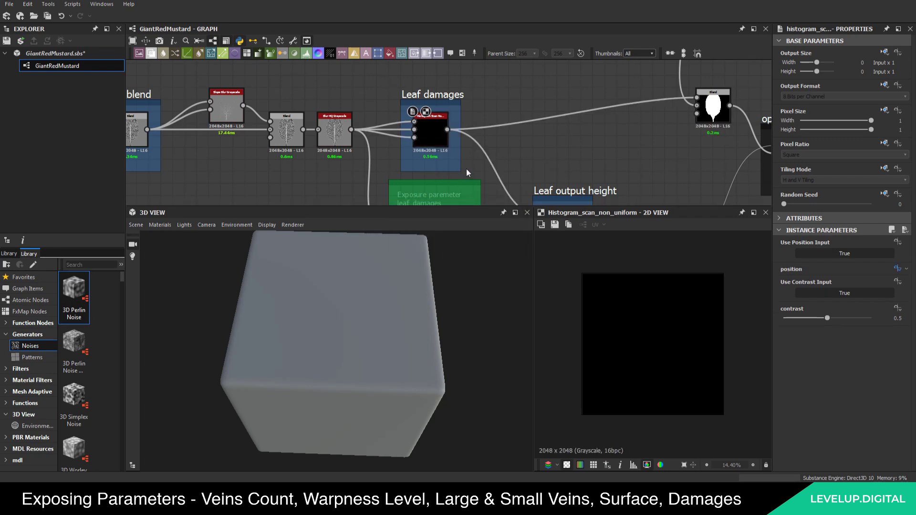
Save the GiantRedMustard package
{"action": "scroll", "coordinate": [454, 147], "scroll_direction": "down", "scroll_amount": 5}
{"action": "scroll", "coordinate": [478, 132], "scroll_direction": "down", "scroll_amount": 4}
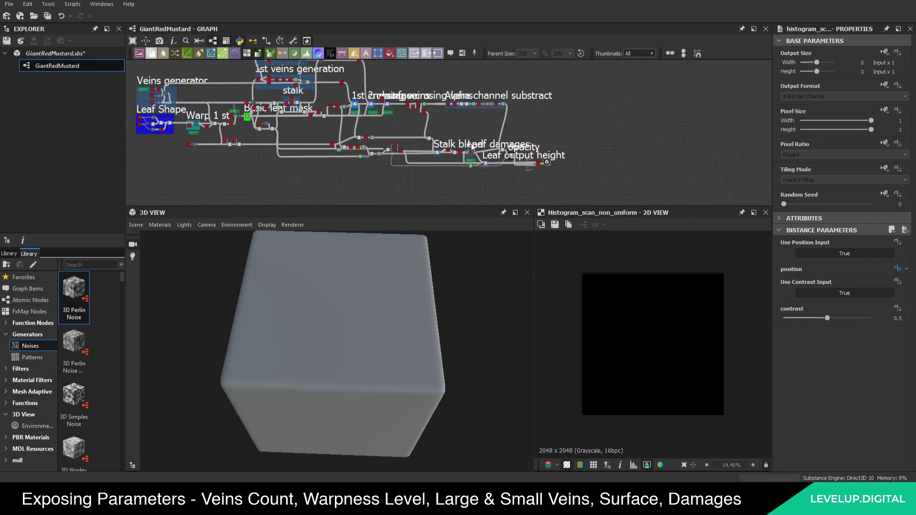
{"action": "left_click", "coordinate": [47, 16]}
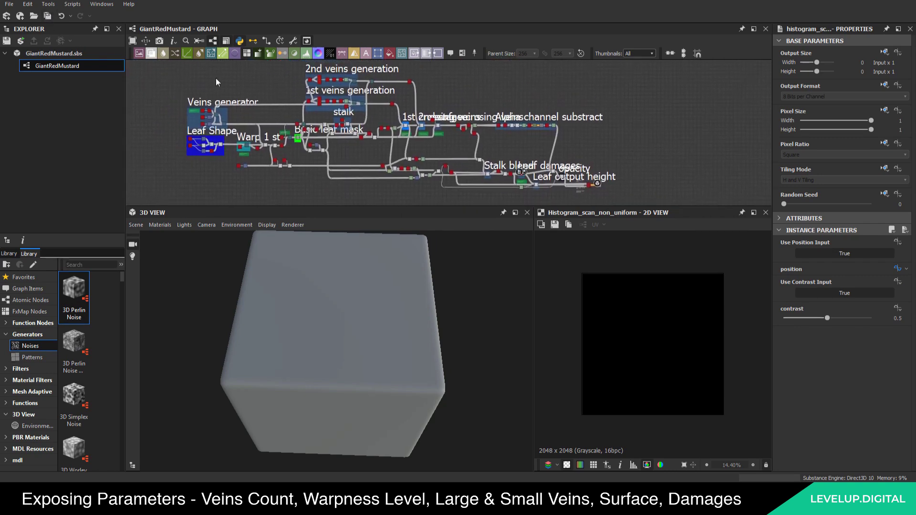
{"action": "middle_click_drag", "start_coordinate": [367, 89], "coordinate": [375, 90]}
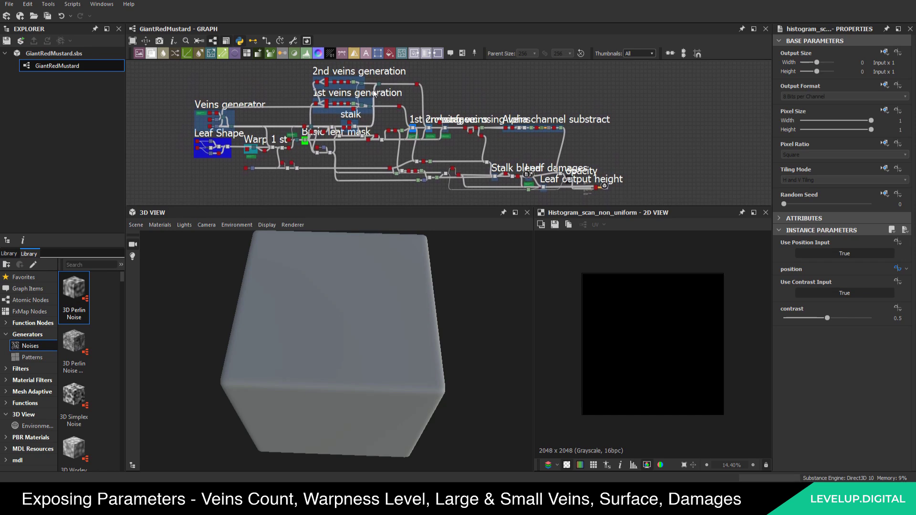
{"action": "middle_click_drag", "start_coordinate": [295, 78], "coordinate": [295, 81]}
Create a Substance graph named "Mustard Colorizer" in the package from the Physically Based (Metallic/Roughness) template
{"action": "left_click", "coordinate": [54, 54]}
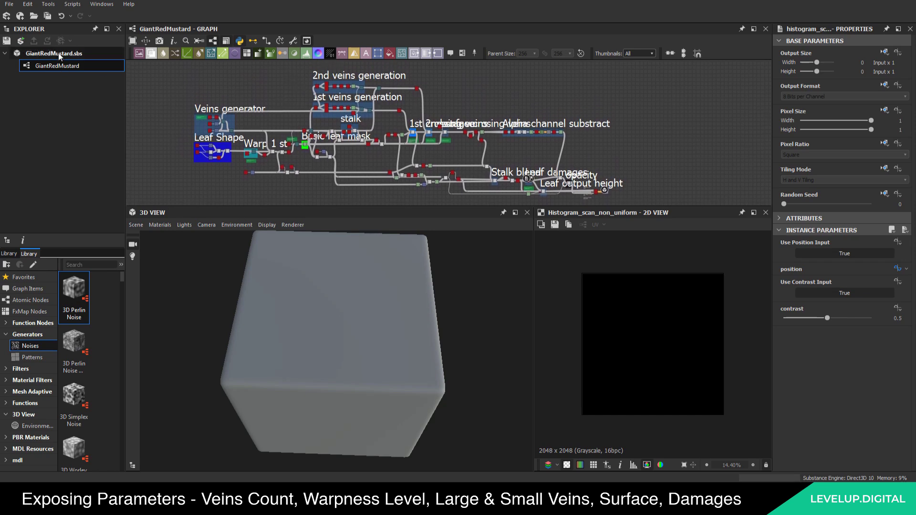
{"action": "right_click", "coordinate": [59, 54]}
{"action": "mouse_move", "coordinate": [90, 59]}
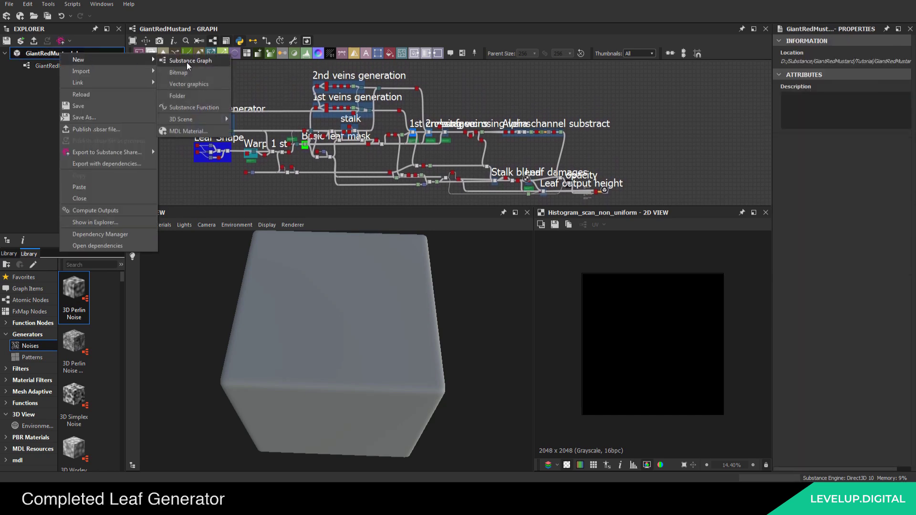
{"action": "left_click", "coordinate": [187, 62]}
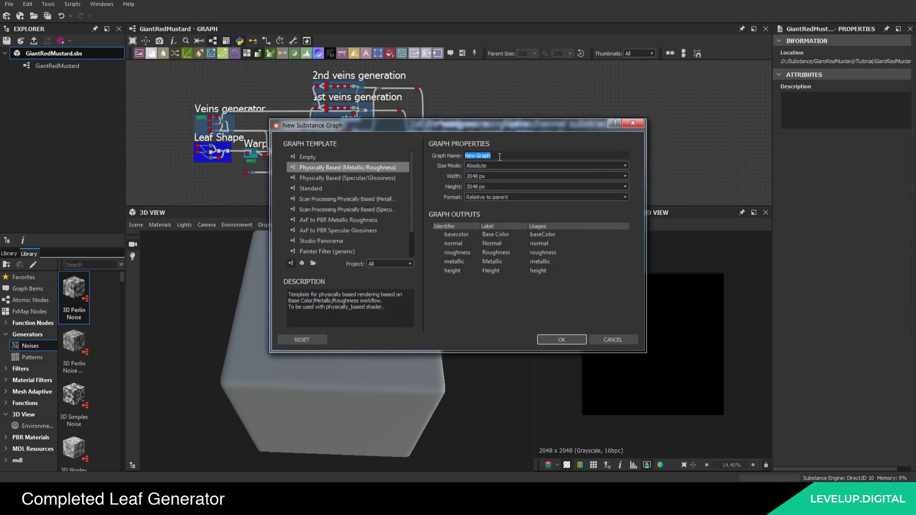
{"action": "type", "text": "Mustard Colorizer"}
{"action": "left_click", "coordinate": [573, 340]}
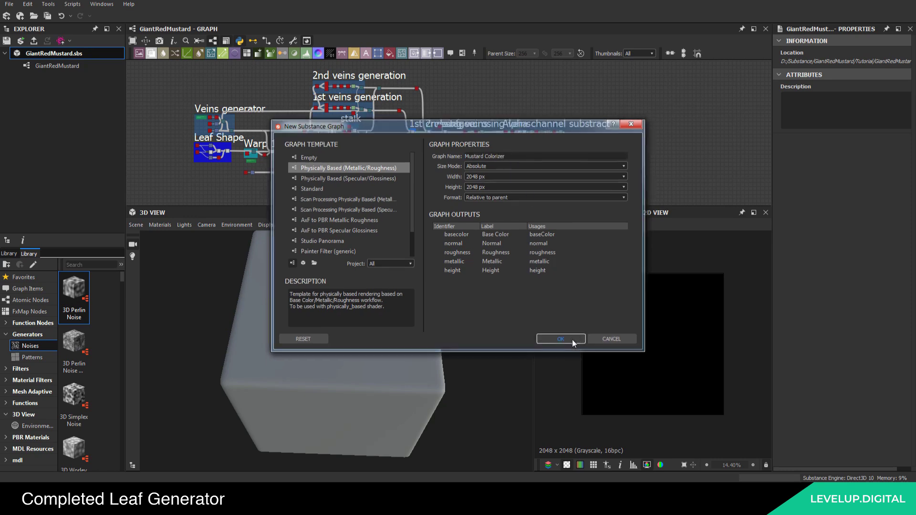
Place the GiantRedMustard graph as a node in the Mustard_Colorizer graph and enlarge the 2D view of the leaf
{"action": "left_click_drag", "start_coordinate": [45, 66], "coordinate": [199, 105]}
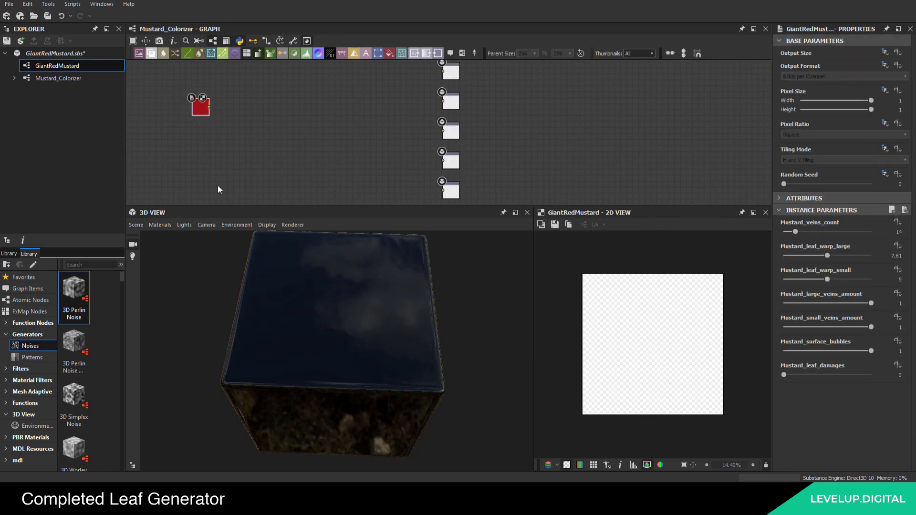
{"action": "left_click_drag", "start_coordinate": [242, 208], "coordinate": [242, 271]}
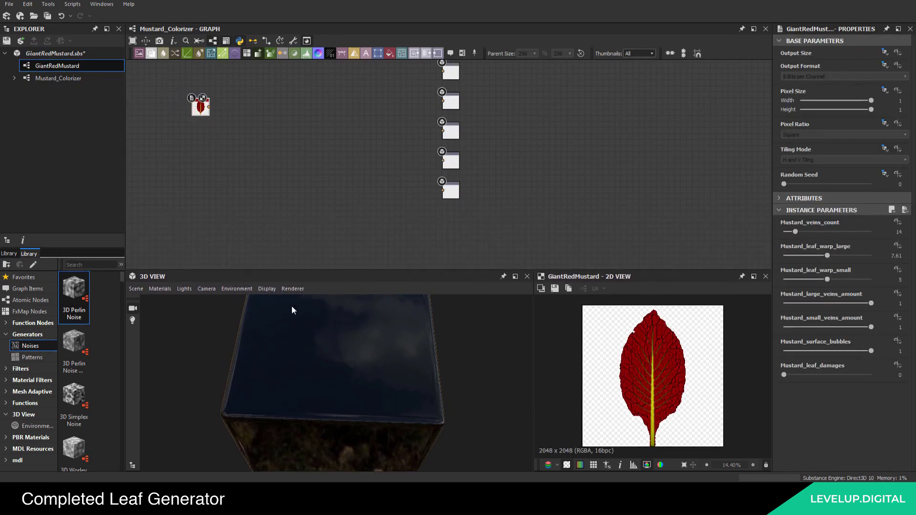
{"action": "left_click_drag", "start_coordinate": [533, 339], "coordinate": [368, 342]}
{"action": "scroll", "coordinate": [575, 371], "scroll_direction": "up", "scroll_amount": 5}
{"action": "scroll", "coordinate": [575, 371], "scroll_direction": "down", "scroll_amount": 2}
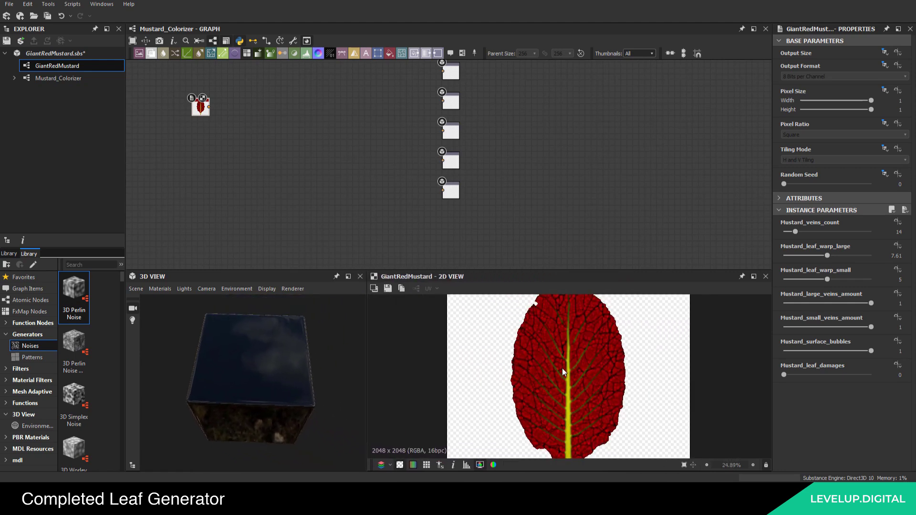
{"action": "middle_click_drag", "start_coordinate": [206, 118], "coordinate": [218, 140]}
{"action": "scroll", "coordinate": [218, 140], "scroll_direction": "up", "scroll_amount": 3}
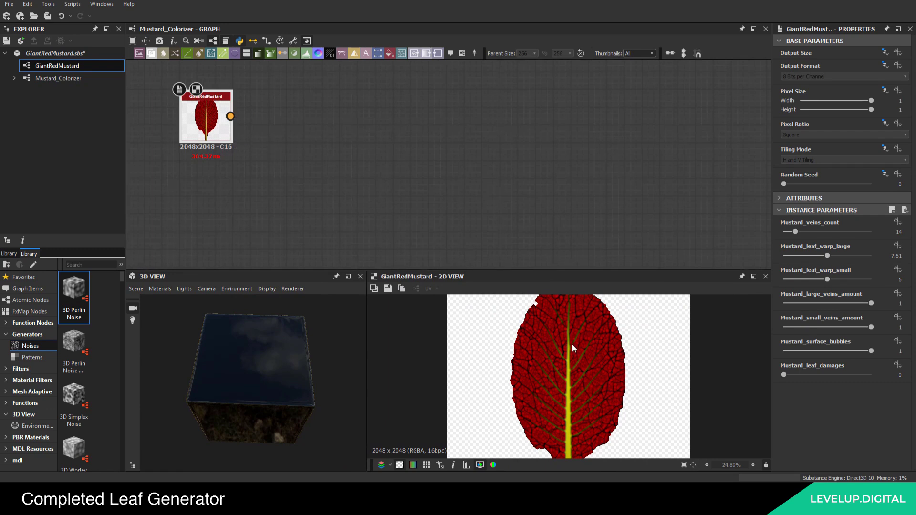
Try Mustard_veins_count values such as 18 and 7 on the GiantRedMustard node and settle on 11
{"action": "left_click_drag", "start_coordinate": [795, 231], "coordinate": [793, 232]}
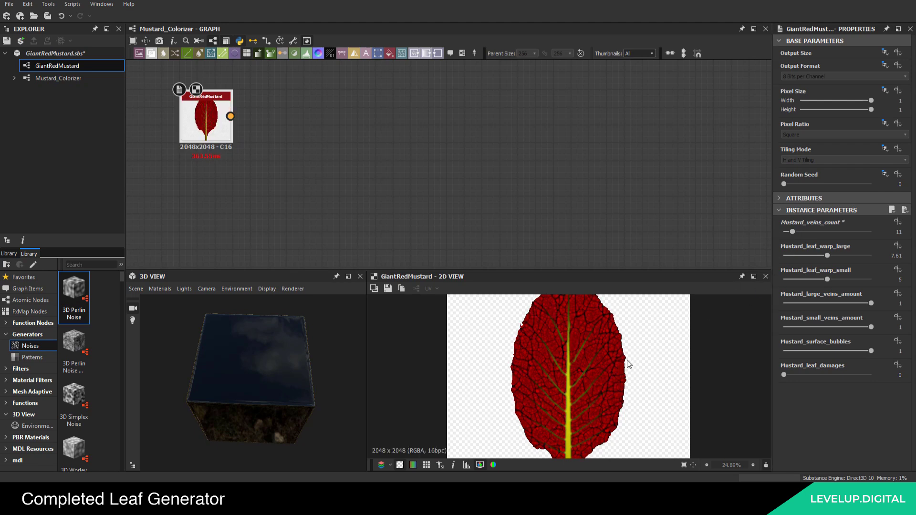
{"action": "middle_click_drag", "start_coordinate": [616, 392], "coordinate": [605, 358]}
{"action": "left_click_drag", "start_coordinate": [579, 270], "coordinate": [554, 164]}
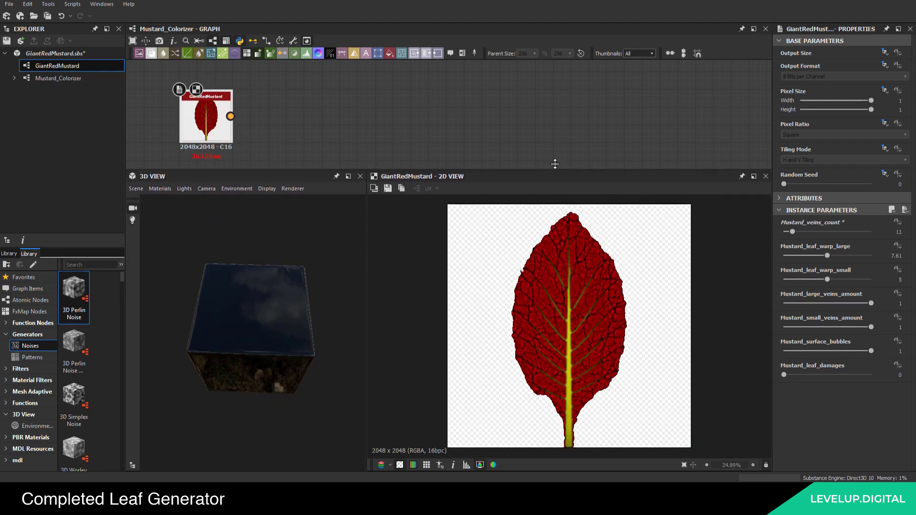
{"action": "mouse_move", "coordinate": [793, 231]}
{"action": "left_mouse_down"}
{"action": "mouse_move", "coordinate": [814, 234]}
{"action": "mouse_move", "coordinate": [801, 233]}
{"action": "left_mouse_up"}
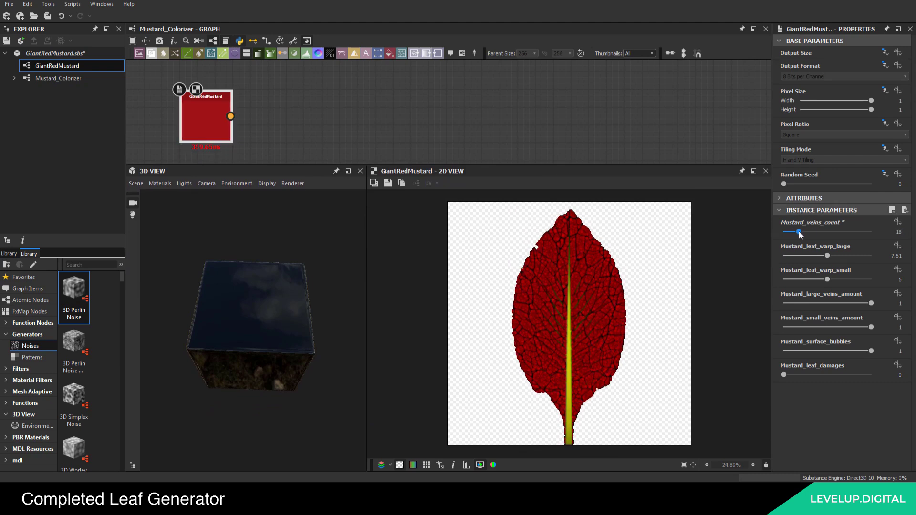
{"action": "left_click_drag", "start_coordinate": [799, 233], "coordinate": [790, 234]}
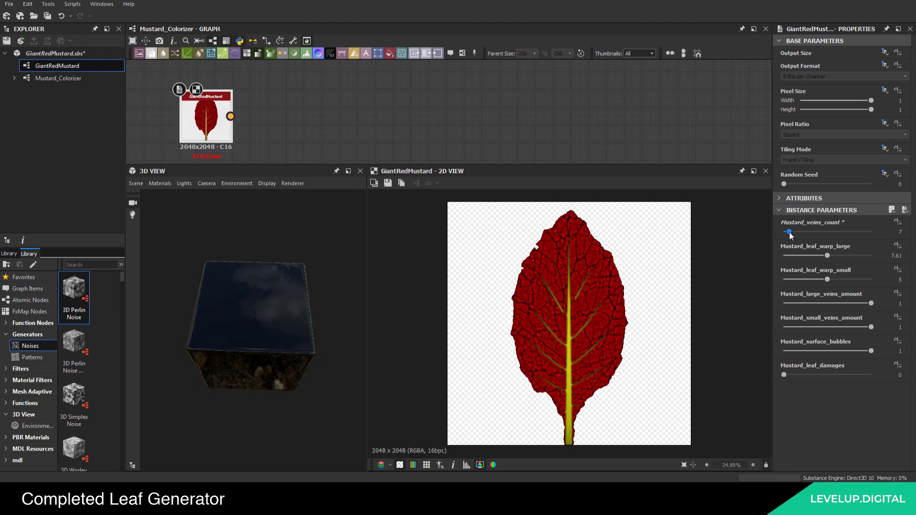
{"action": "left_click_drag", "start_coordinate": [790, 235], "coordinate": [793, 234]}
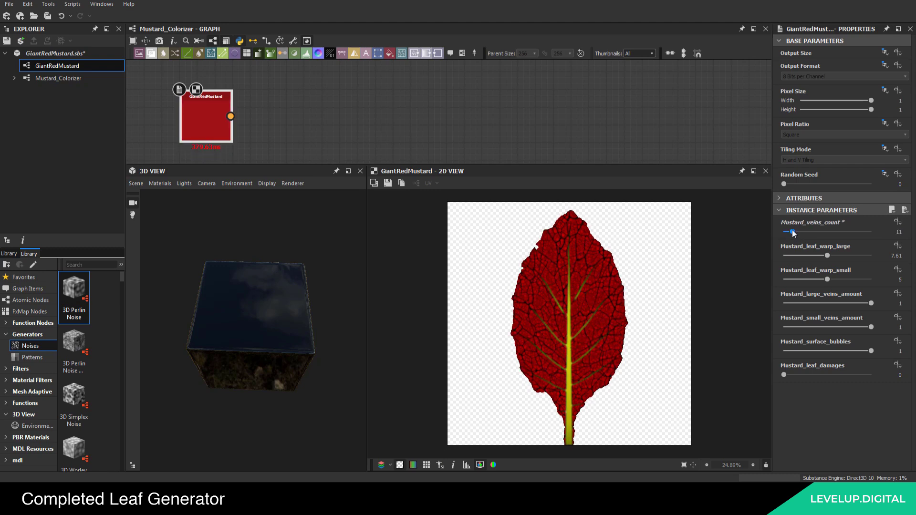
{"action": "scroll", "coordinate": [617, 346], "scroll_direction": "up", "scroll_amount": 1}
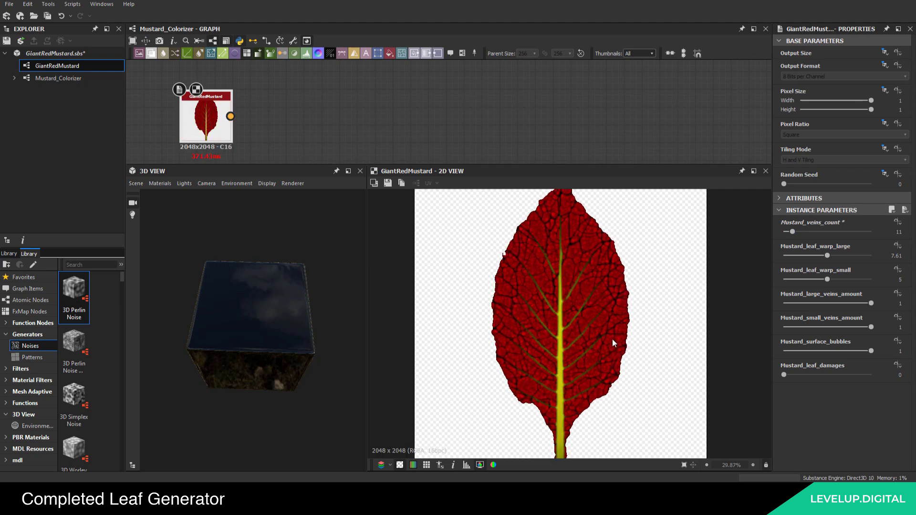
Set both Mustard_leaf_warp_large and Mustard_leaf_warp_small to 0 on the GiantRedMustard node
{"action": "left_click_drag", "start_coordinate": [828, 257], "coordinate": [738, 263]}
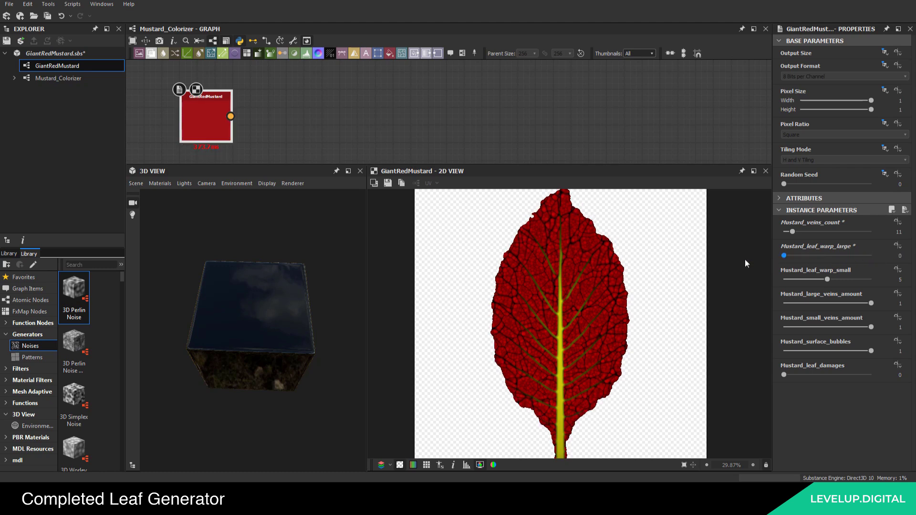
{"action": "left_click_drag", "start_coordinate": [827, 279], "coordinate": [782, 279]}
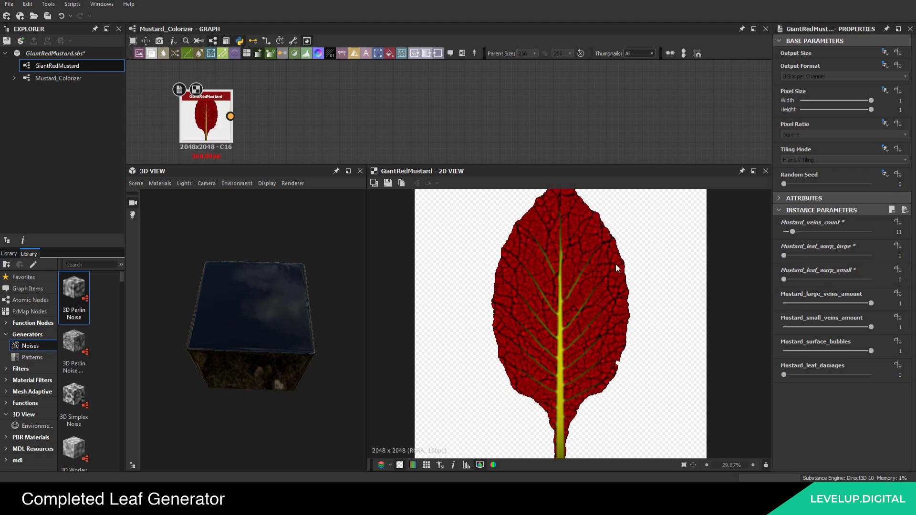
{"action": "scroll", "coordinate": [593, 291], "scroll_direction": "down", "scroll_amount": 3}
{"action": "scroll", "coordinate": [594, 292], "scroll_direction": "up", "scroll_amount": 1}
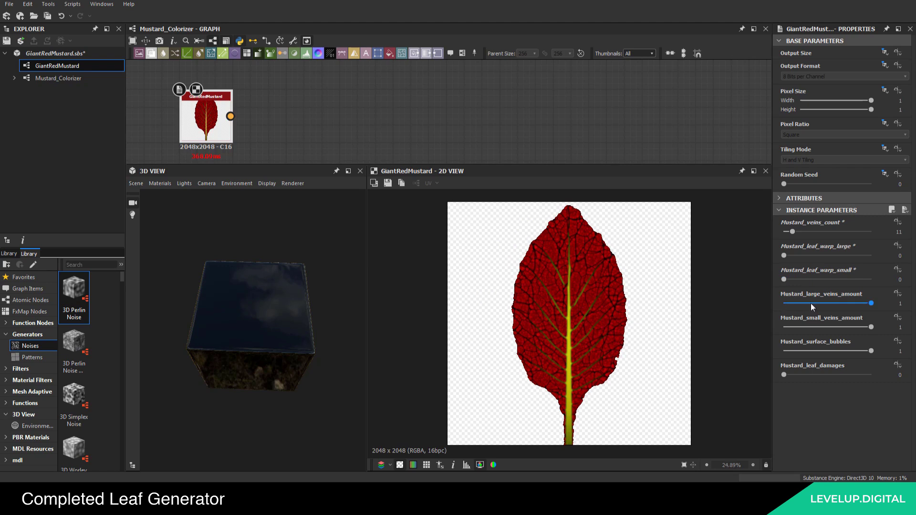
Set Mustard_large_veins_amount to 0 and inspect the leaf's crossing veins
{"action": "scroll", "coordinate": [573, 292], "scroll_direction": "up", "scroll_amount": 2}
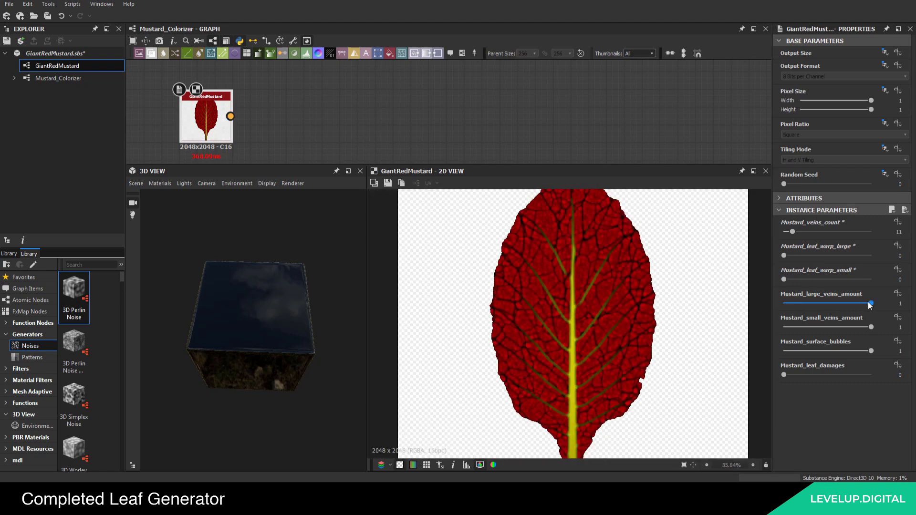
{"action": "left_click_drag", "start_coordinate": [870, 303], "coordinate": [771, 311]}
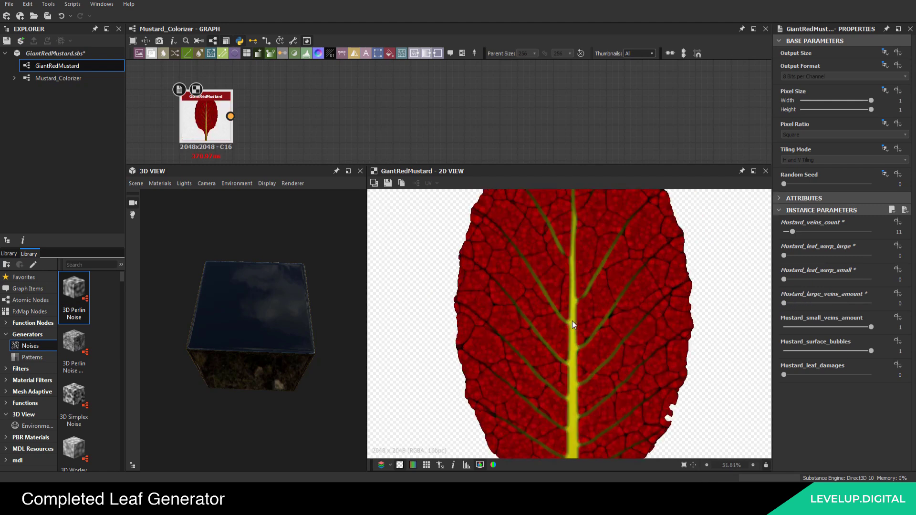
{"action": "scroll", "coordinate": [608, 341], "scroll_direction": "down", "scroll_amount": 1}
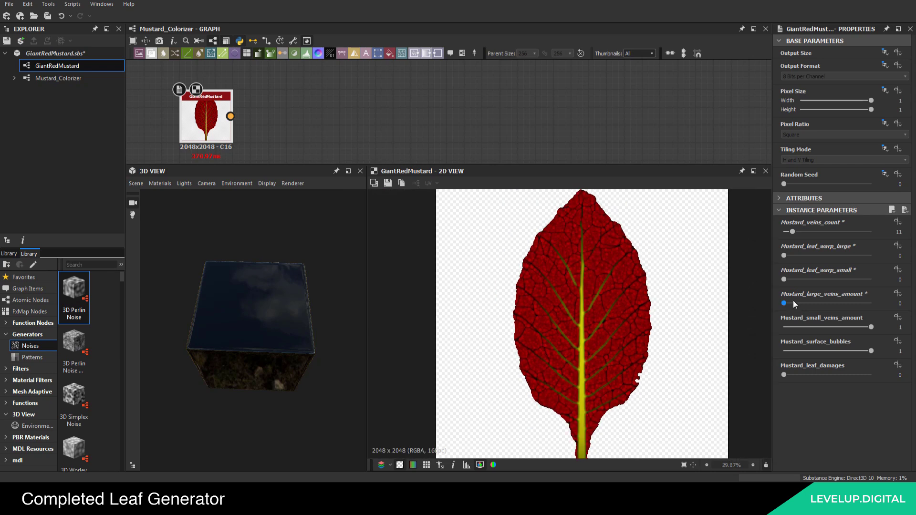
Set Mustard_small_veins_amount to 0.27 and Mustard_surface_bubbles to 0.85 on the GiantRedMustard node
{"action": "mouse_move", "coordinate": [784, 280]}
{"action": "left_mouse_down"}
{"action": "mouse_move", "coordinate": [815, 281]}
{"action": "mouse_move", "coordinate": [771, 282]}
{"action": "left_mouse_up"}
{"action": "left_click_drag", "start_coordinate": [857, 326], "coordinate": [804, 327]}
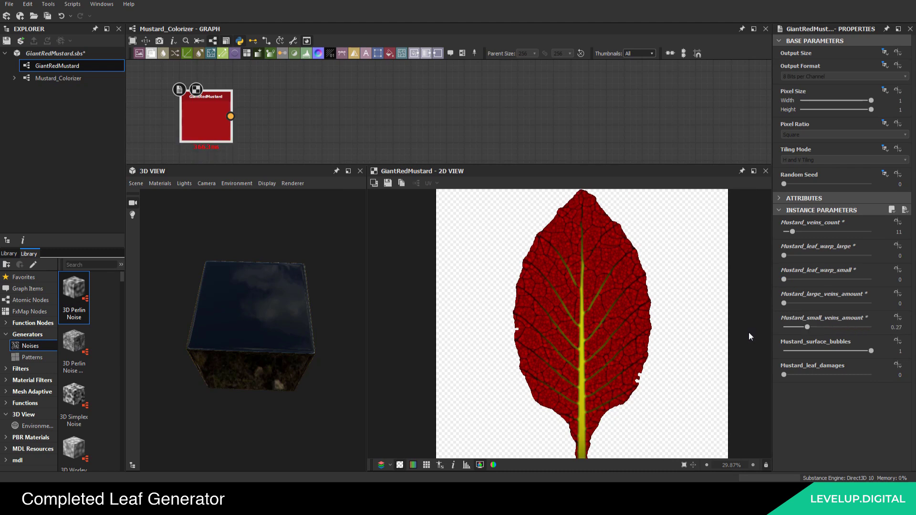
{"action": "scroll", "coordinate": [595, 338], "scroll_direction": "up", "scroll_amount": 3}
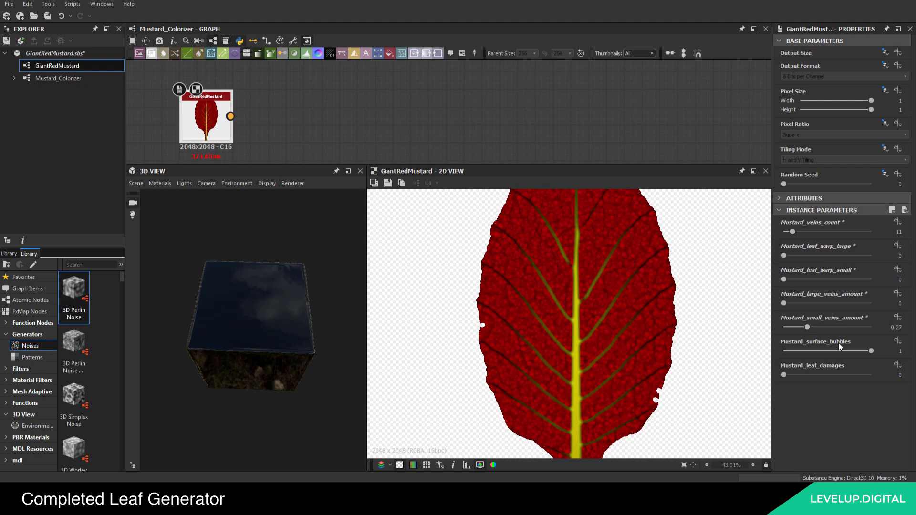
{"action": "mouse_move", "coordinate": [846, 350]}
{"action": "left_mouse_down"}
{"action": "mouse_move", "coordinate": [805, 354]}
{"action": "mouse_move", "coordinate": [859, 352]}
{"action": "left_mouse_up"}
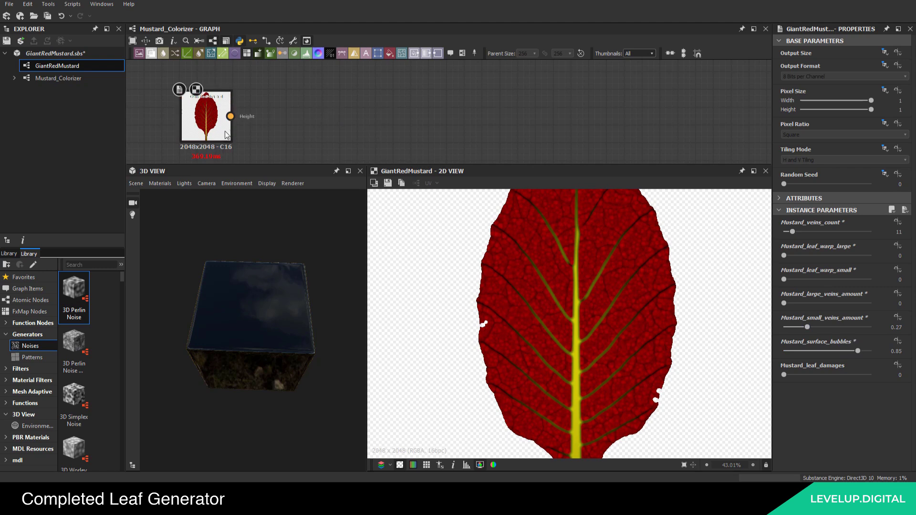
Open the GiantRedMustard graph and display the Cells 2 node that feeds the surface stage, with its parameters
{"action": "left_click", "coordinate": [62, 81]}
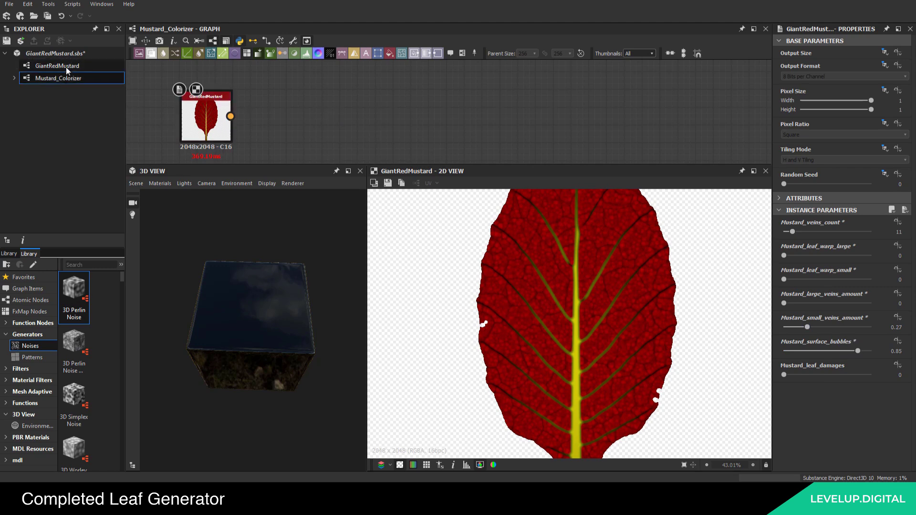
{"action": "left_click", "coordinate": [66, 67]}
{"action": "left_click", "coordinate": [363, 99]}
{"action": "double_click", "coordinate": [107, 66]}
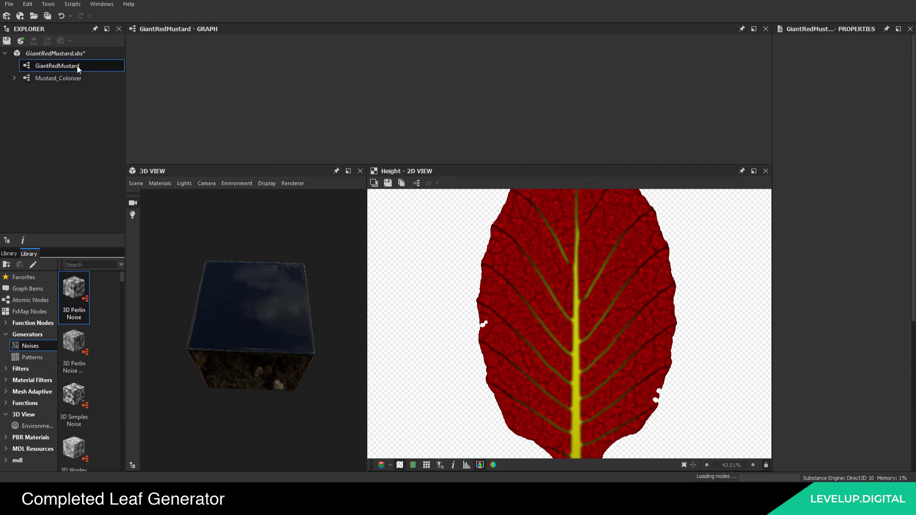
{"action": "scroll", "coordinate": [525, 101], "scroll_direction": "up", "scroll_amount": 8}
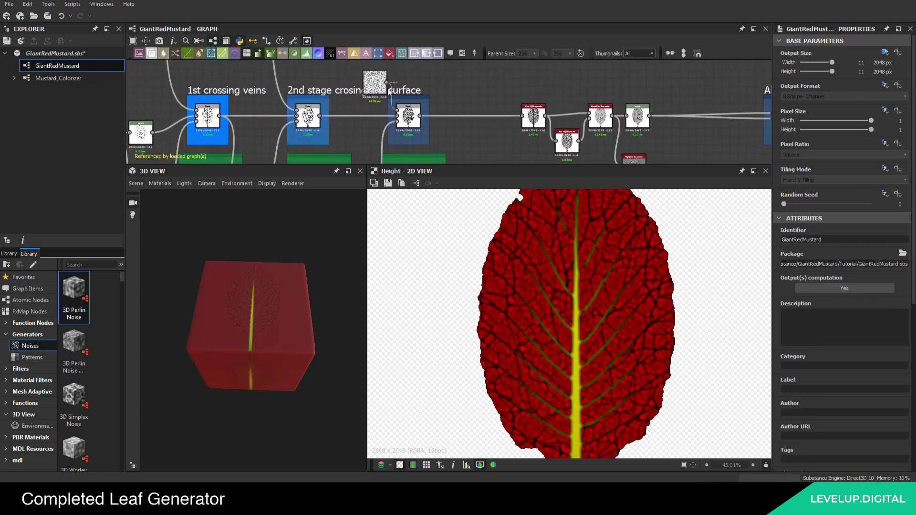
{"action": "double_click", "coordinate": [380, 90]}
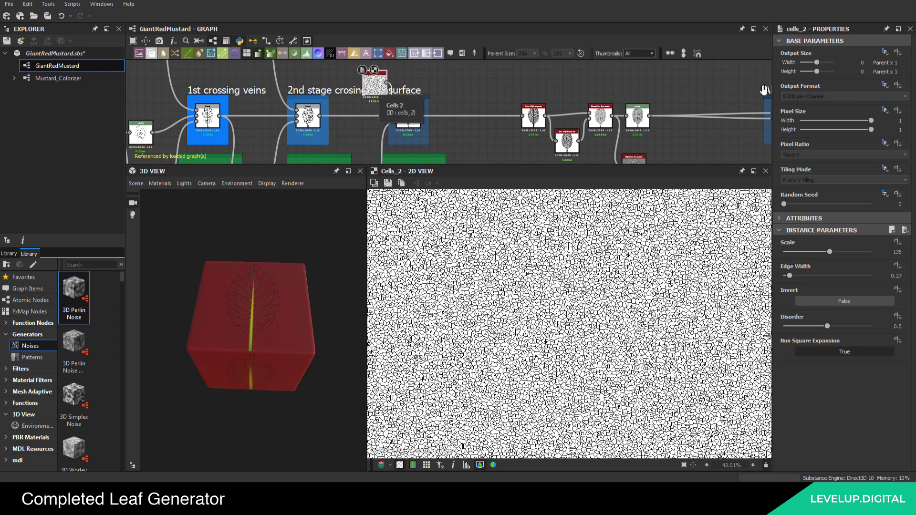
Expose the Scale parameter of the Cells 2 node as a new graph input named "Mustard surface bubbles size"
{"action": "left_click", "coordinate": [898, 242]}
{"action": "left_click", "coordinate": [858, 268]}
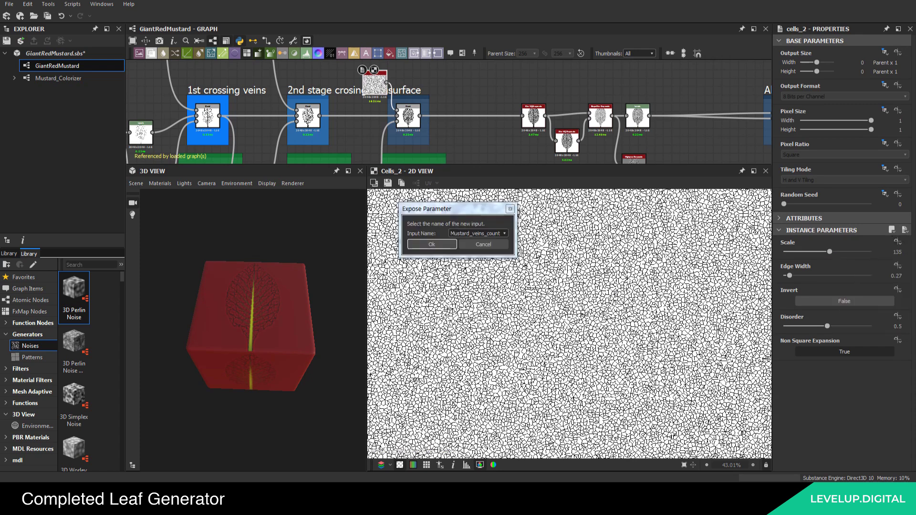
{"action": "left_click", "coordinate": [477, 233]}
{"action": "left_click", "coordinate": [458, 255]}
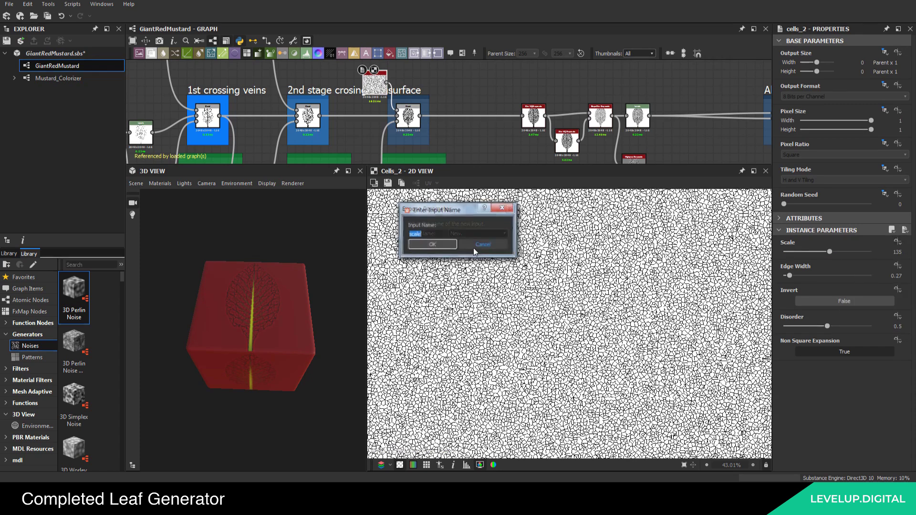
{"action": "type", "text": "Mustard surface bubbles size"}
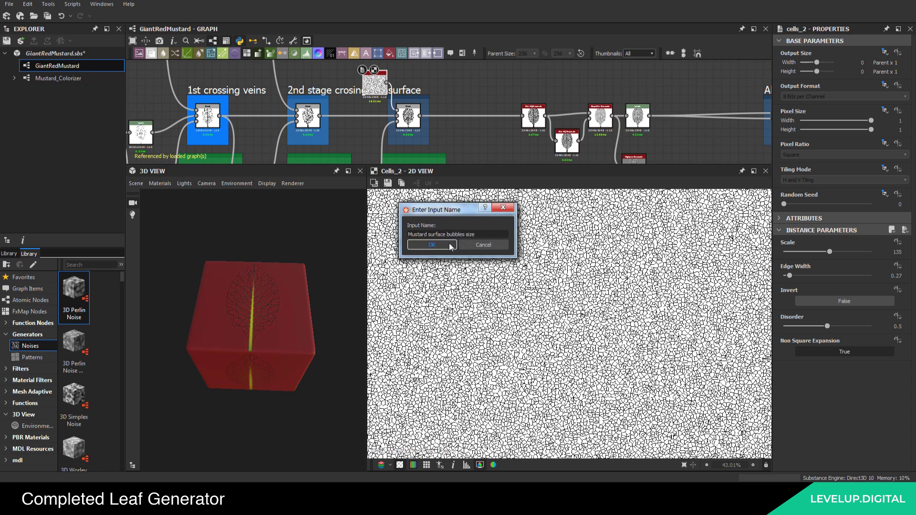
{"action": "left_click", "coordinate": [434, 245]}
{"action": "left_click", "coordinate": [432, 245]}
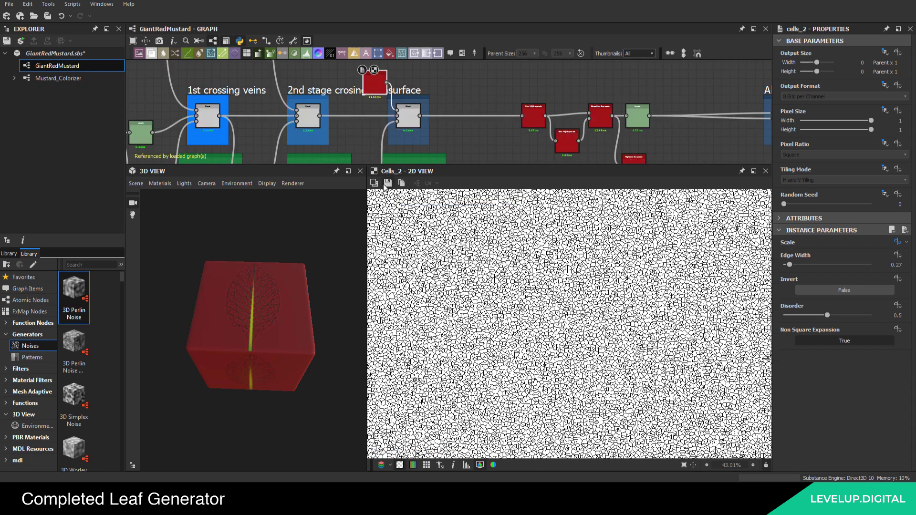
Return to the Mustard_Colorizer graph and display the GiantRedMustard node with its instance parameters
{"action": "left_click", "coordinate": [62, 82]}
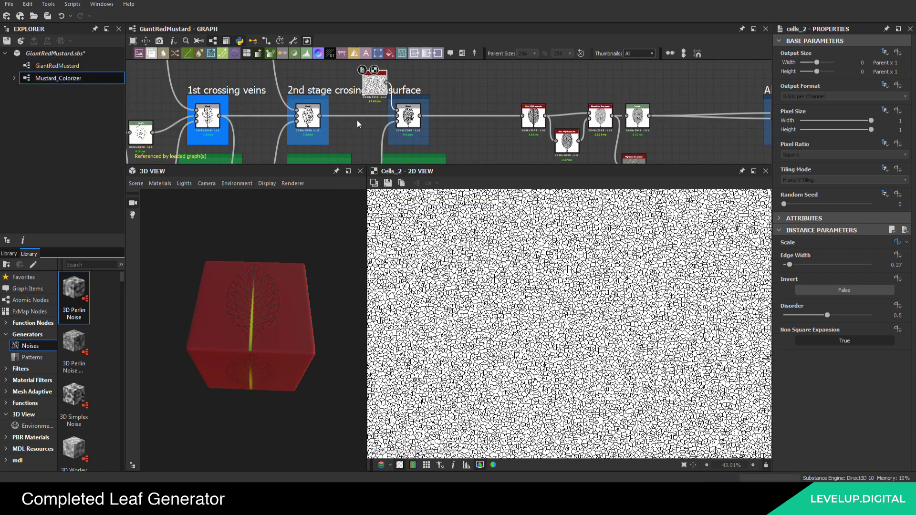
{"action": "scroll", "coordinate": [357, 93], "scroll_direction": "up", "scroll_amount": 5}
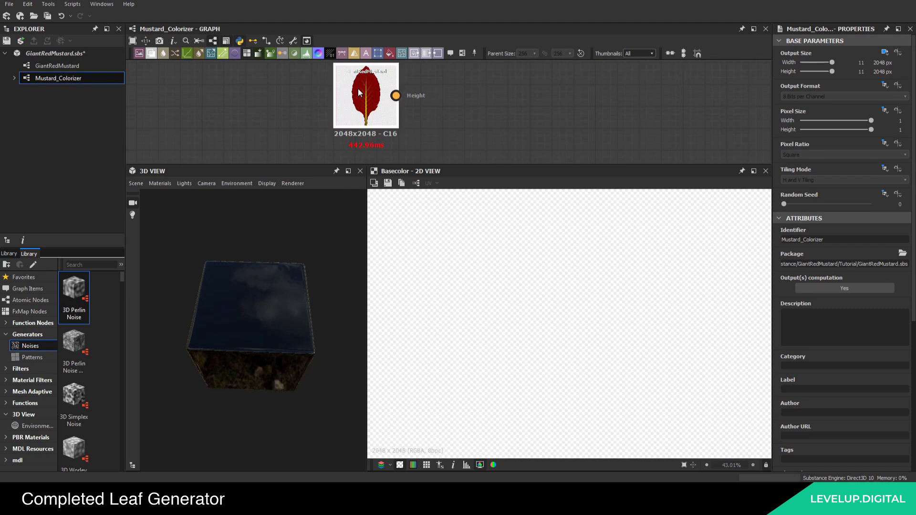
{"action": "double_click", "coordinate": [359, 93]}
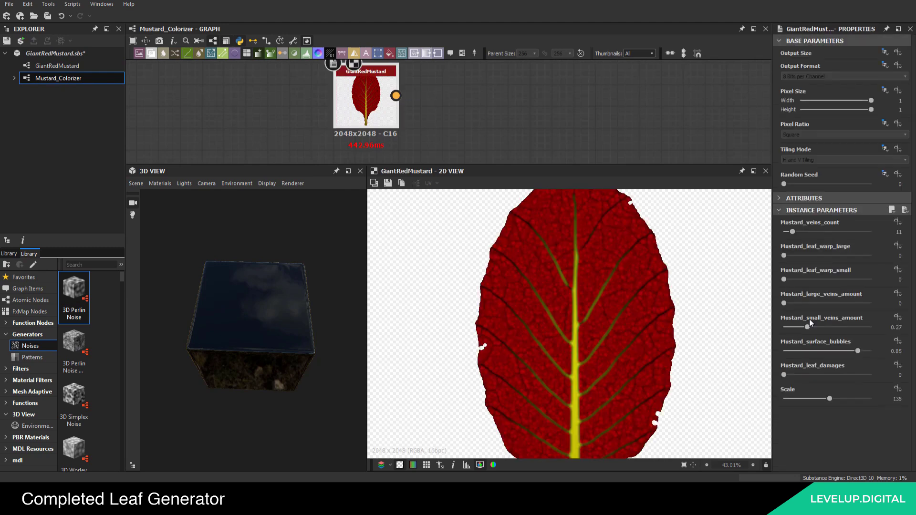
Try Scale values of 72 and 209 on the GiantRedMustard node, then restore it to 135
{"action": "left_click", "coordinate": [807, 398]}
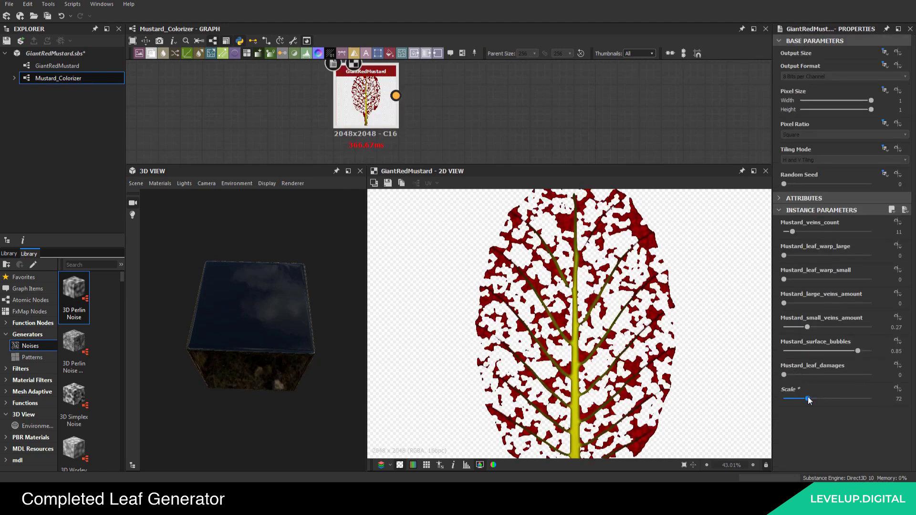
{"action": "left_click_drag", "start_coordinate": [808, 400], "coordinate": [855, 400]}
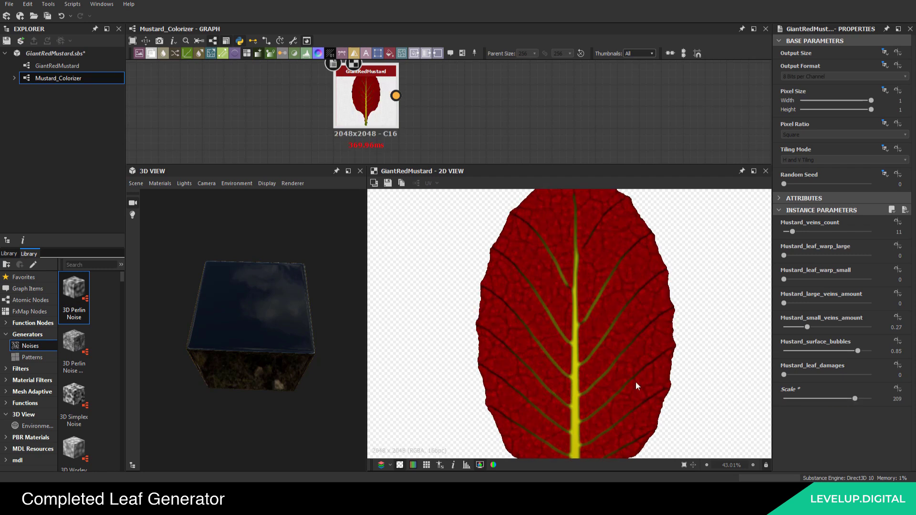
{"action": "scroll", "coordinate": [601, 372], "scroll_direction": "up", "scroll_amount": 5}
{"action": "scroll", "coordinate": [602, 371], "scroll_direction": "down", "scroll_amount": 3}
{"action": "double_click", "coordinate": [897, 399]}
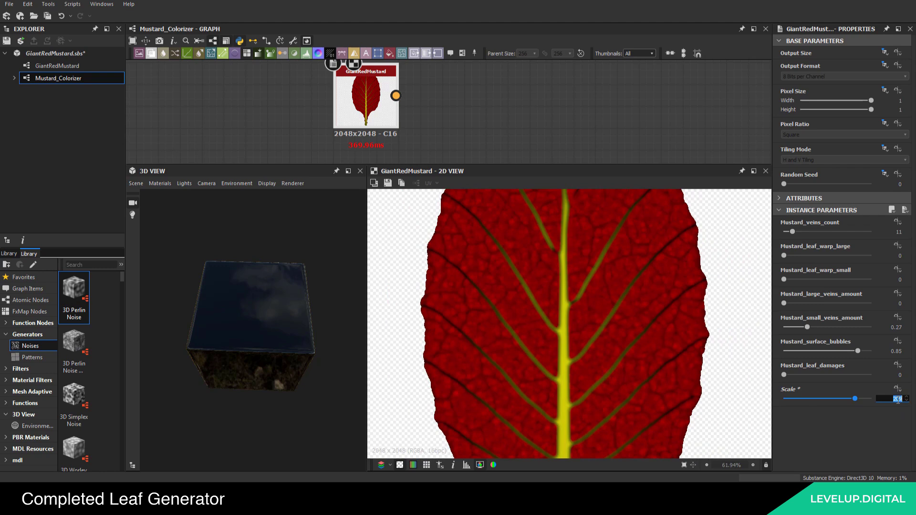
{"action": "type", "text": "135"}
{"action": "key", "text": "Return"}
Try Mustard_leaf_damages at 0.58 on the GiantRedMustard node and settle on 0.29
{"action": "left_click_drag", "start_coordinate": [784, 376], "coordinate": [835, 375]}
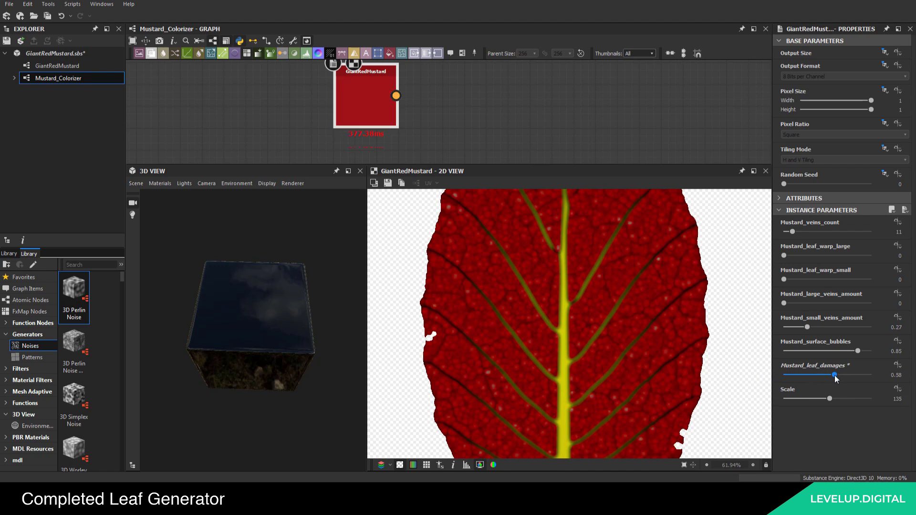
{"action": "left_click", "coordinate": [820, 375]}
{"action": "left_click_drag", "start_coordinate": [823, 375], "coordinate": [809, 376]}
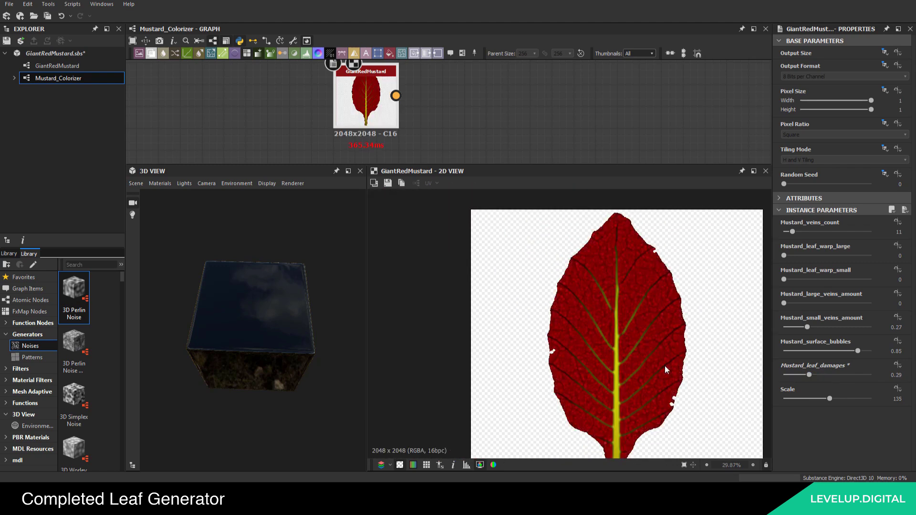